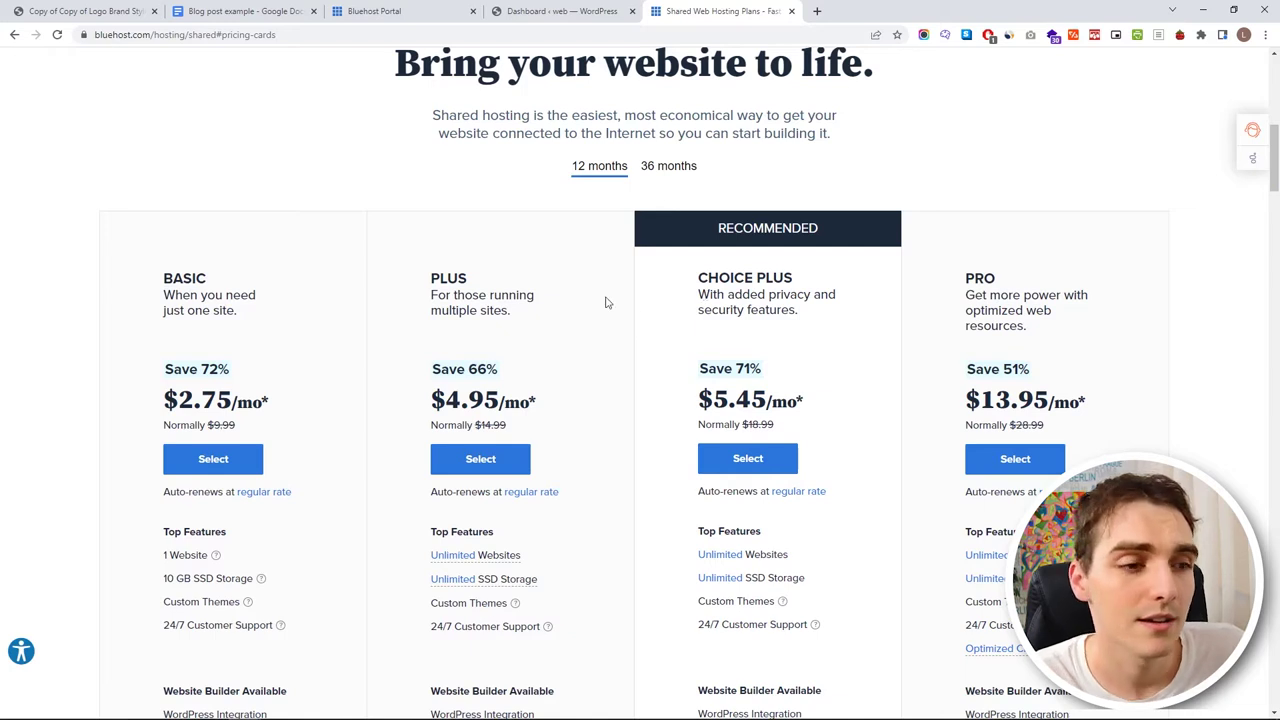
- Choose the BASIC hosting plan and check whether 'luka' is available as a .com domain
{"action": "scroll", "coordinate": [704, 295], "scroll_direction": "down", "scroll_amount": 1}
{"action": "left_click", "coordinate": [211, 330]}
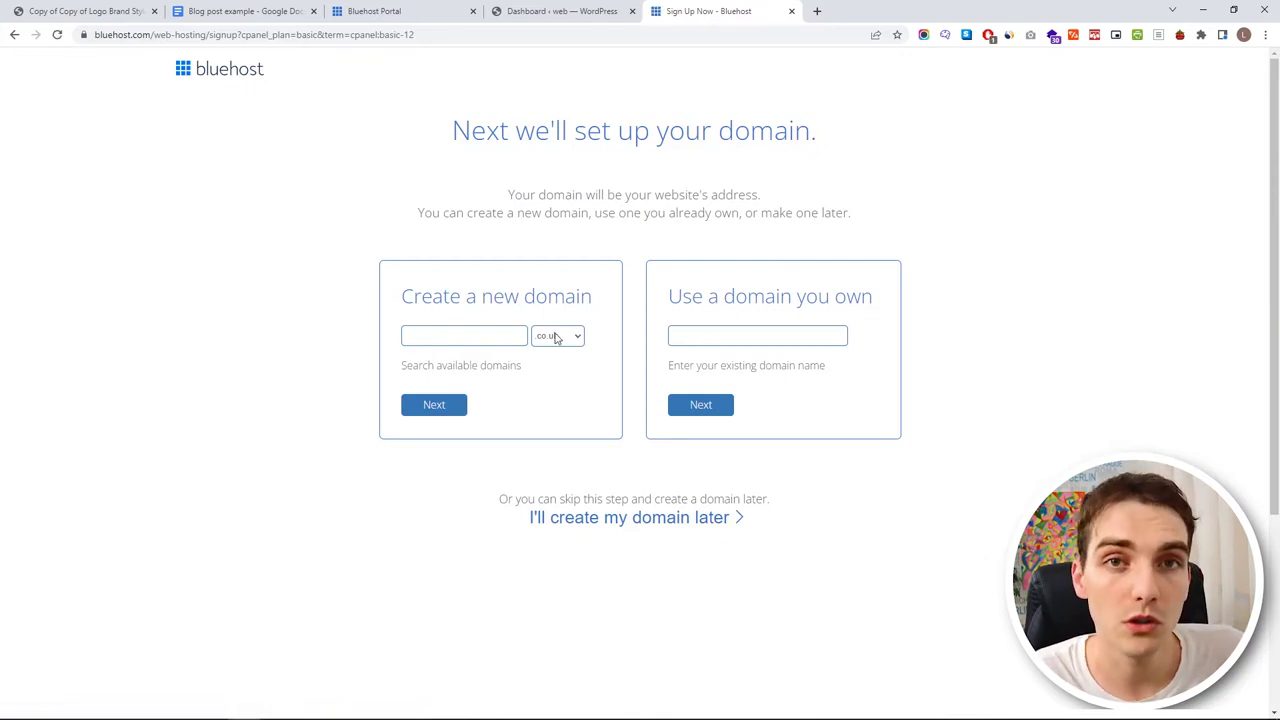
{"action": "left_click", "coordinate": [557, 337]}
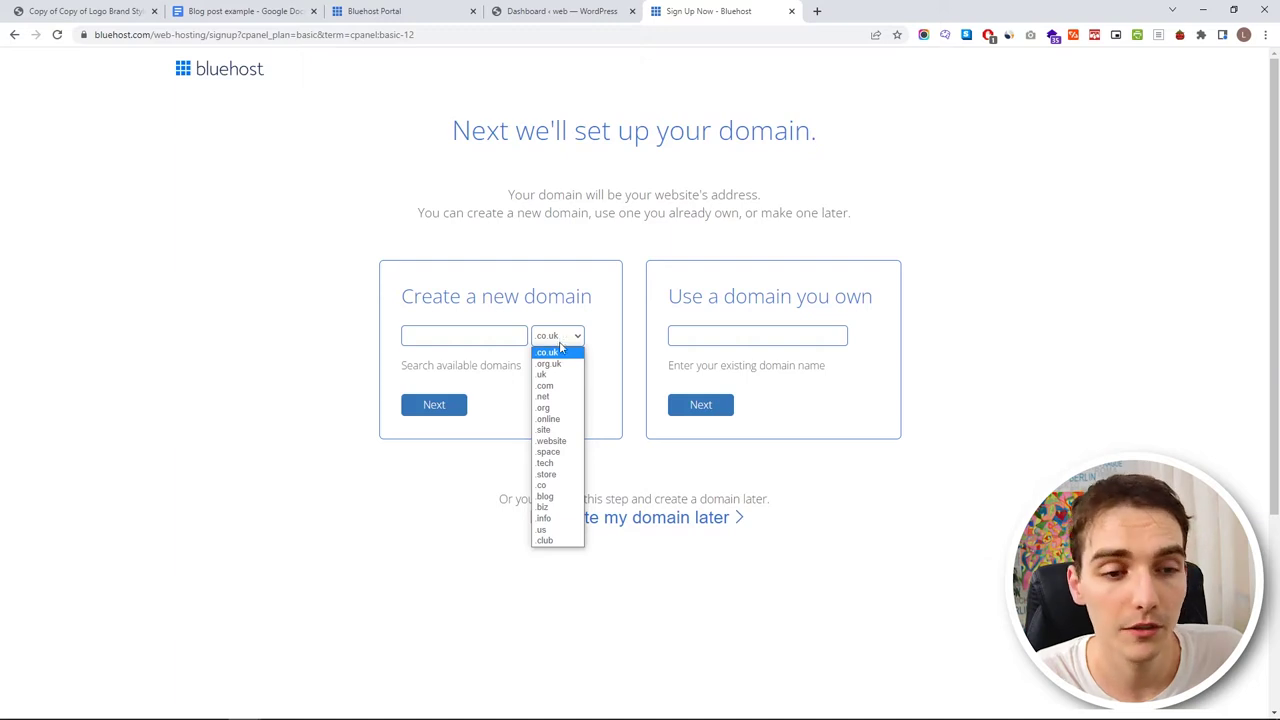
{"action": "left_click", "coordinate": [576, 386]}
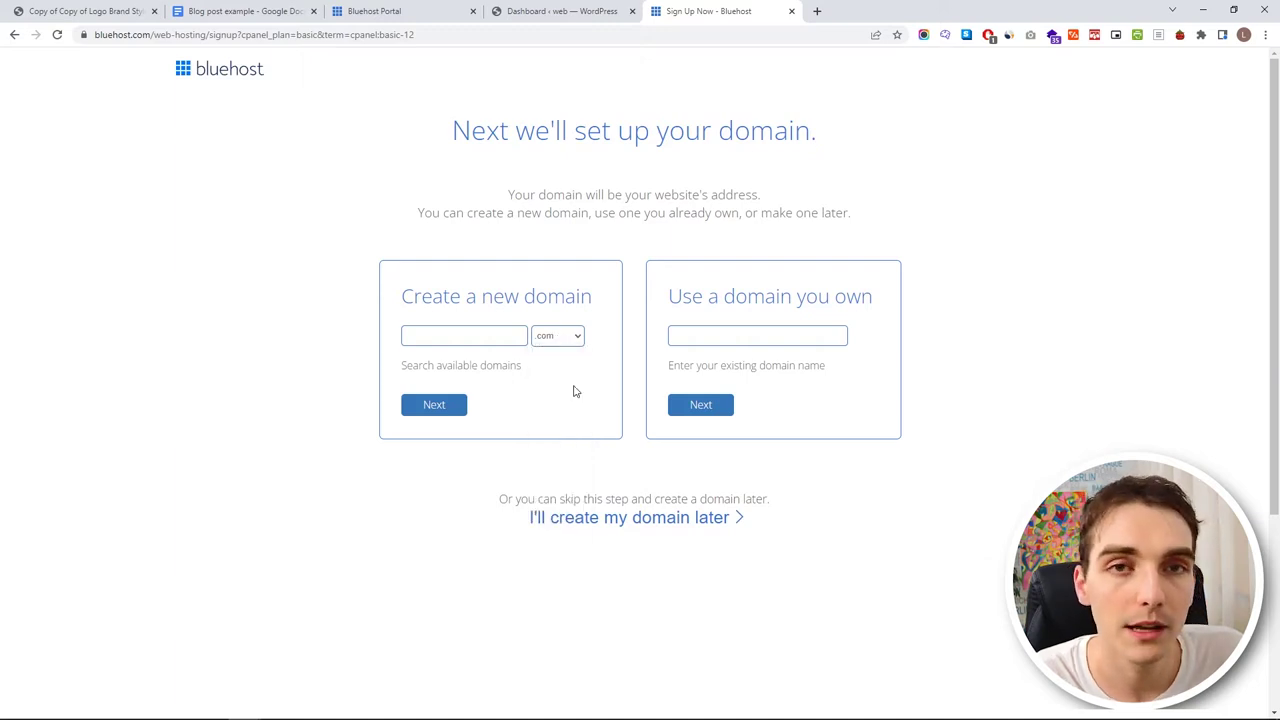
{"action": "left_click", "coordinate": [469, 337]}
{"action": "type", "text": "luka"}
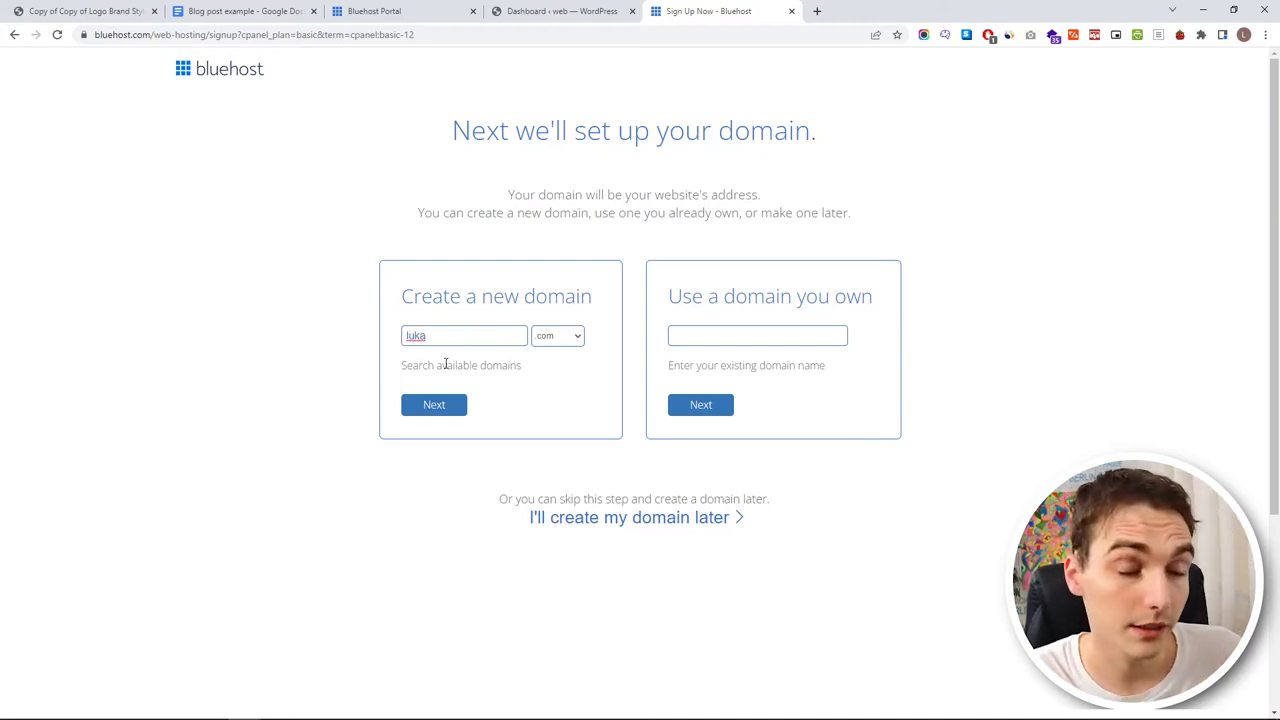
{"action": "left_click", "coordinate": [438, 407]}
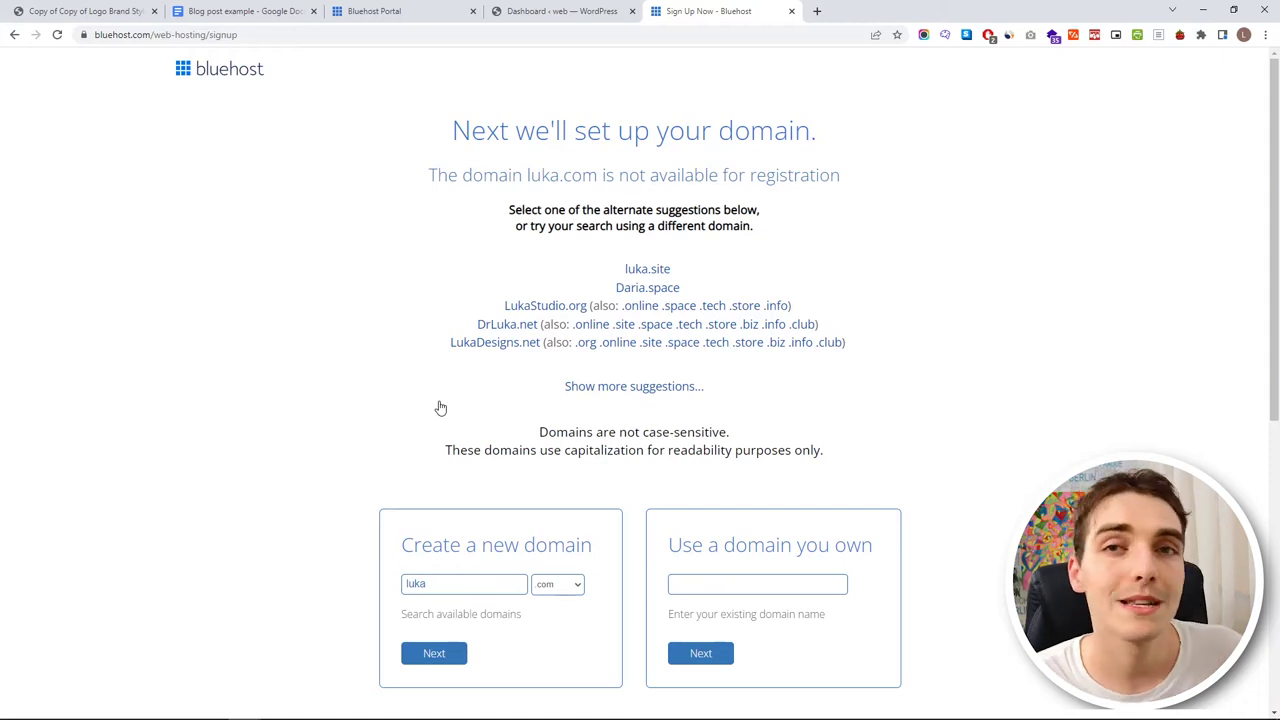
- Replace the taken name with 'lukaknowswebtewst' and recheck .com availability
{"action": "scroll", "coordinate": [440, 408], "scroll_direction": "down", "scroll_amount": 2}
{"action": "double_click", "coordinate": [497, 457]}
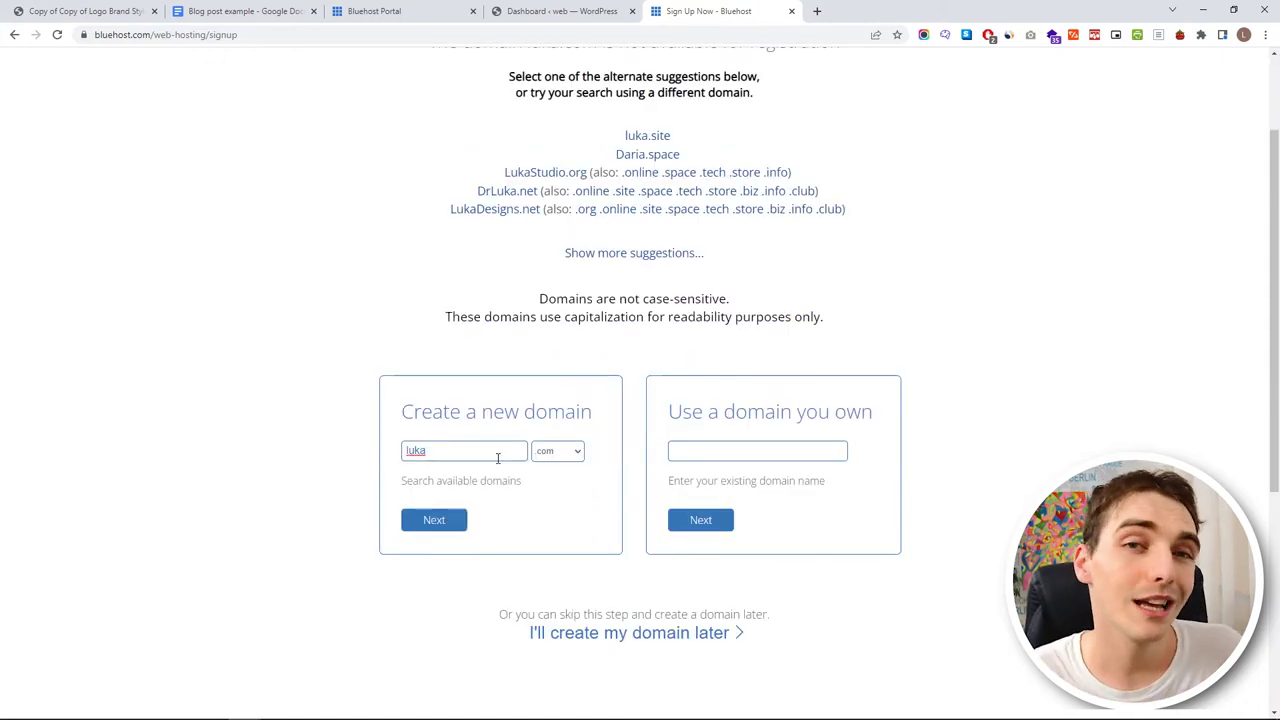
{"action": "type", "text": "lukaknowswebtewst"}
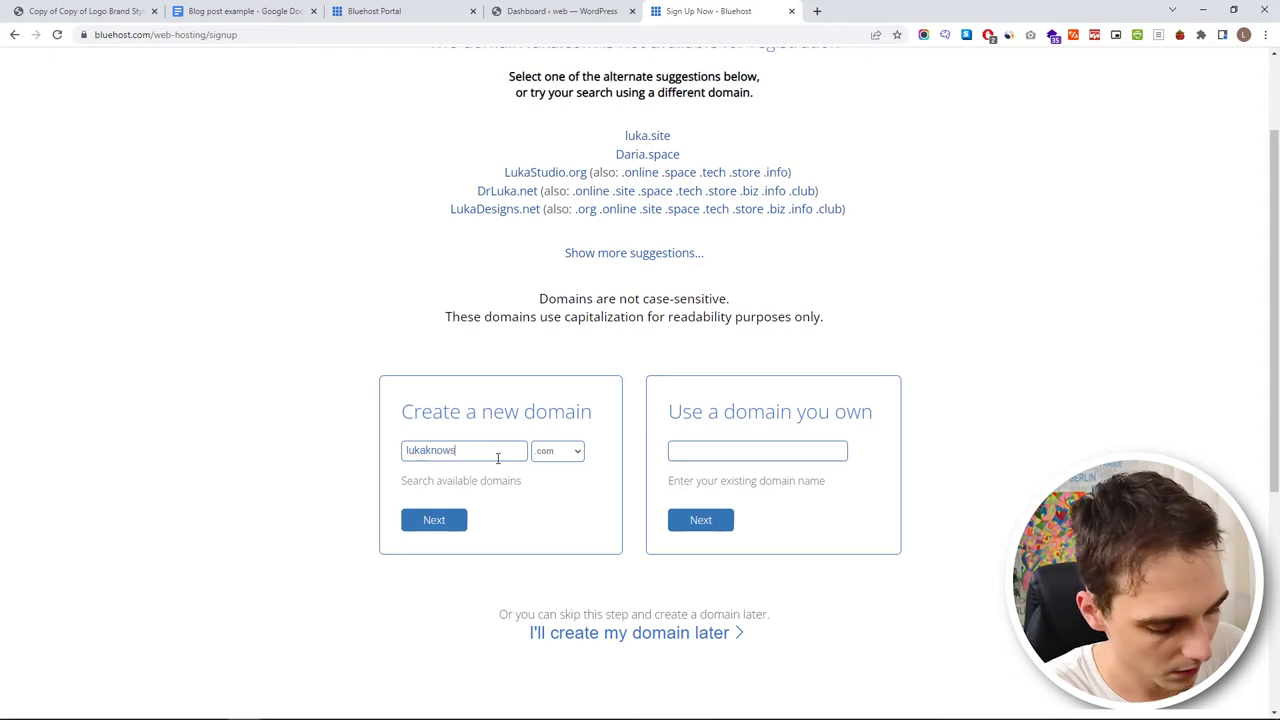
{"action": "left_click", "coordinate": [447, 528]}
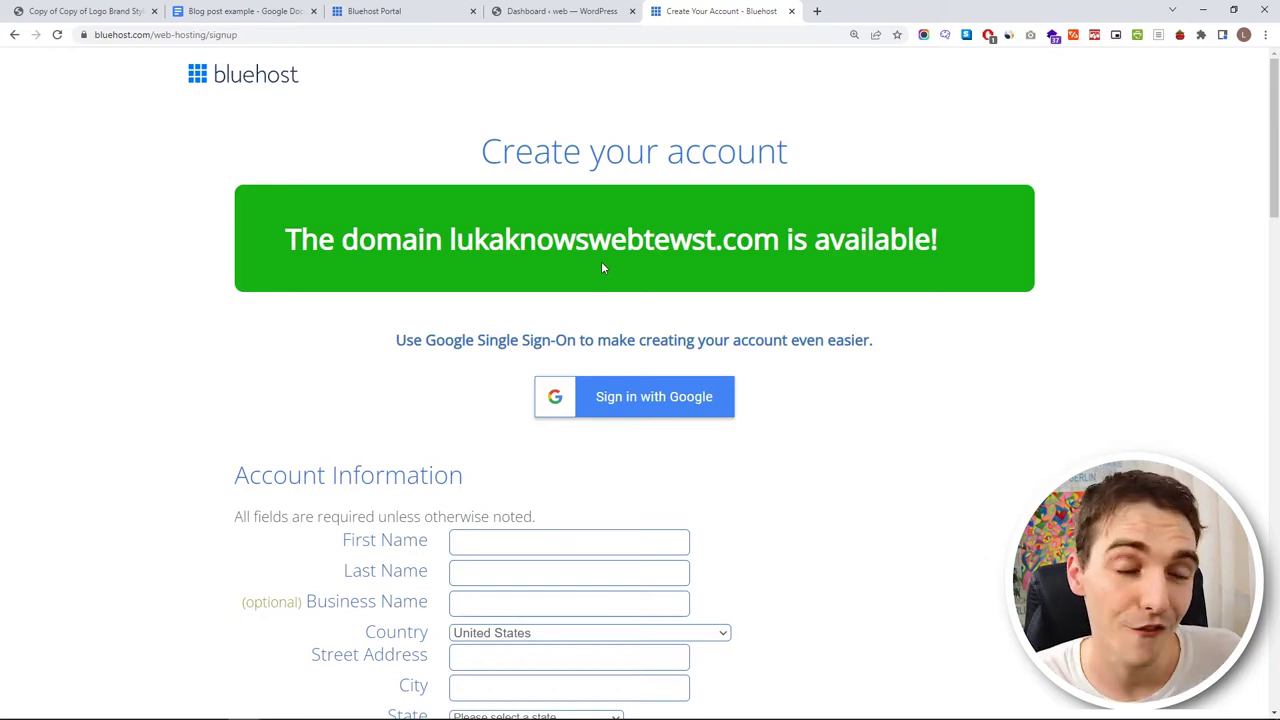
- Keep the Basic 12 Month account plan term in the package information
{"action": "scroll", "coordinate": [601, 261], "scroll_direction": "down", "scroll_amount": 3}
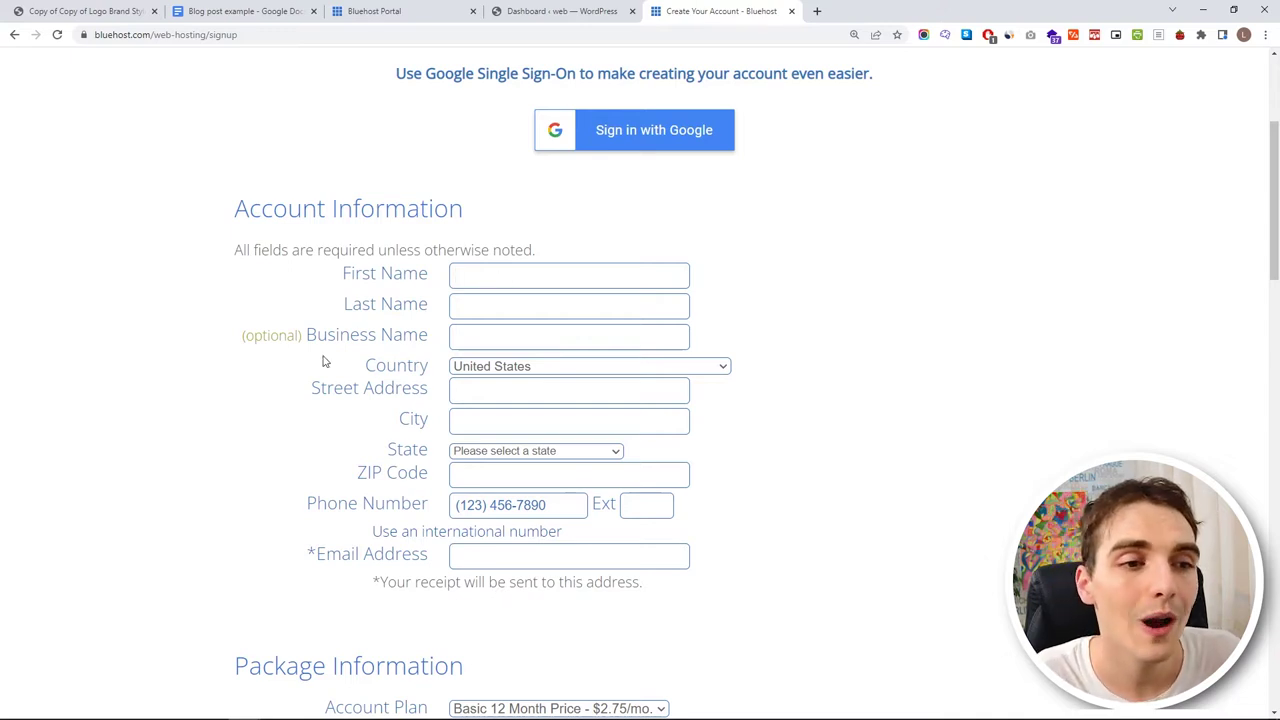
{"action": "scroll", "coordinate": [564, 308], "scroll_direction": "down", "scroll_amount": 3}
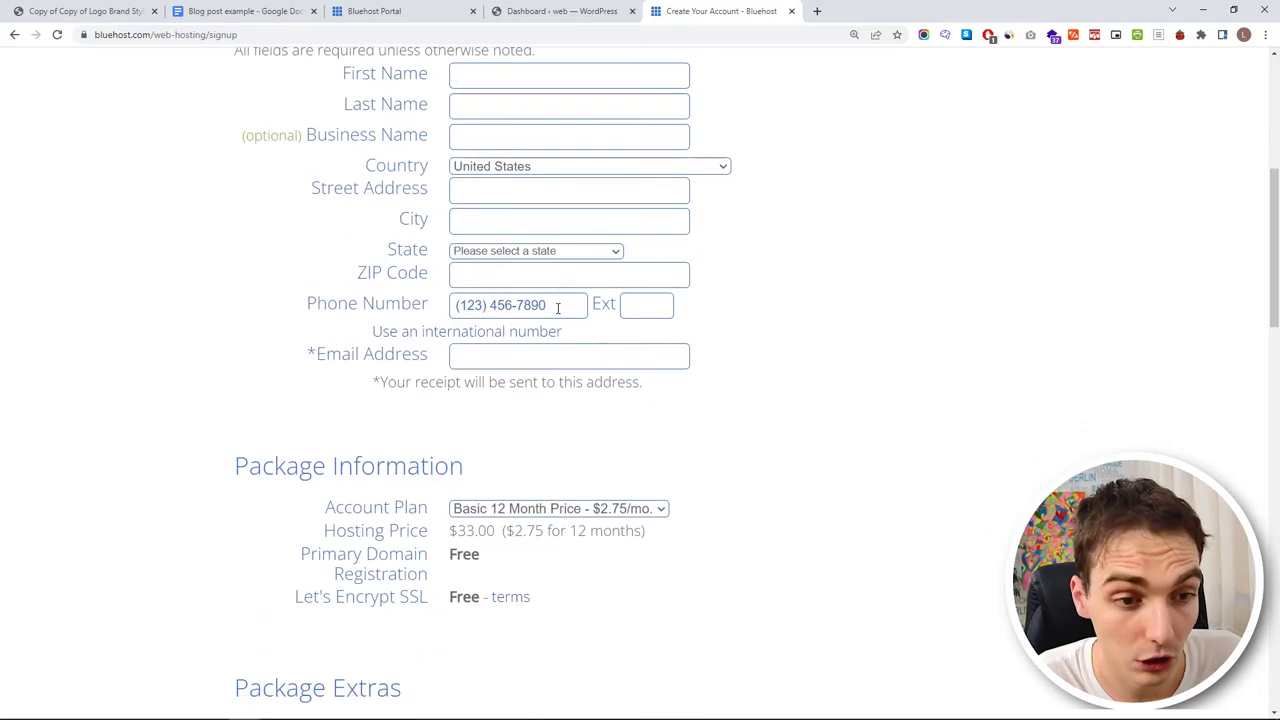
{"action": "scroll", "coordinate": [520, 375], "scroll_direction": "down", "scroll_amount": 1}
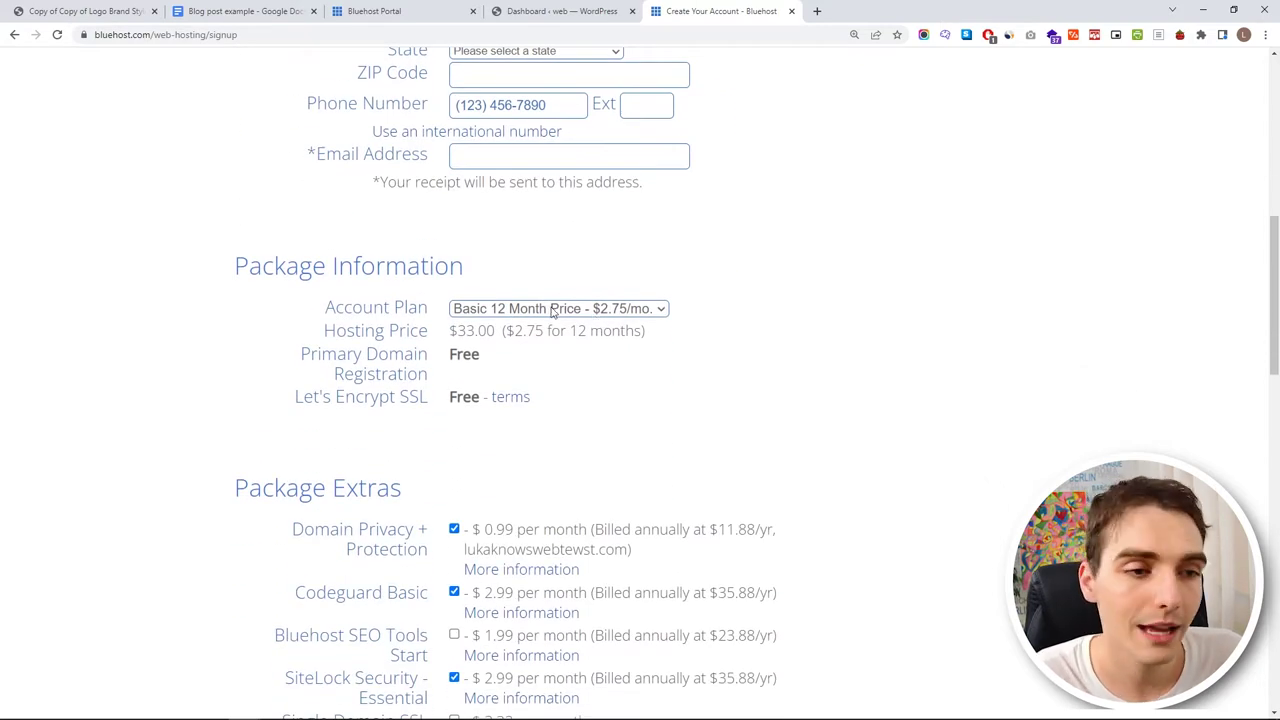
{"action": "left_click", "coordinate": [507, 309]}
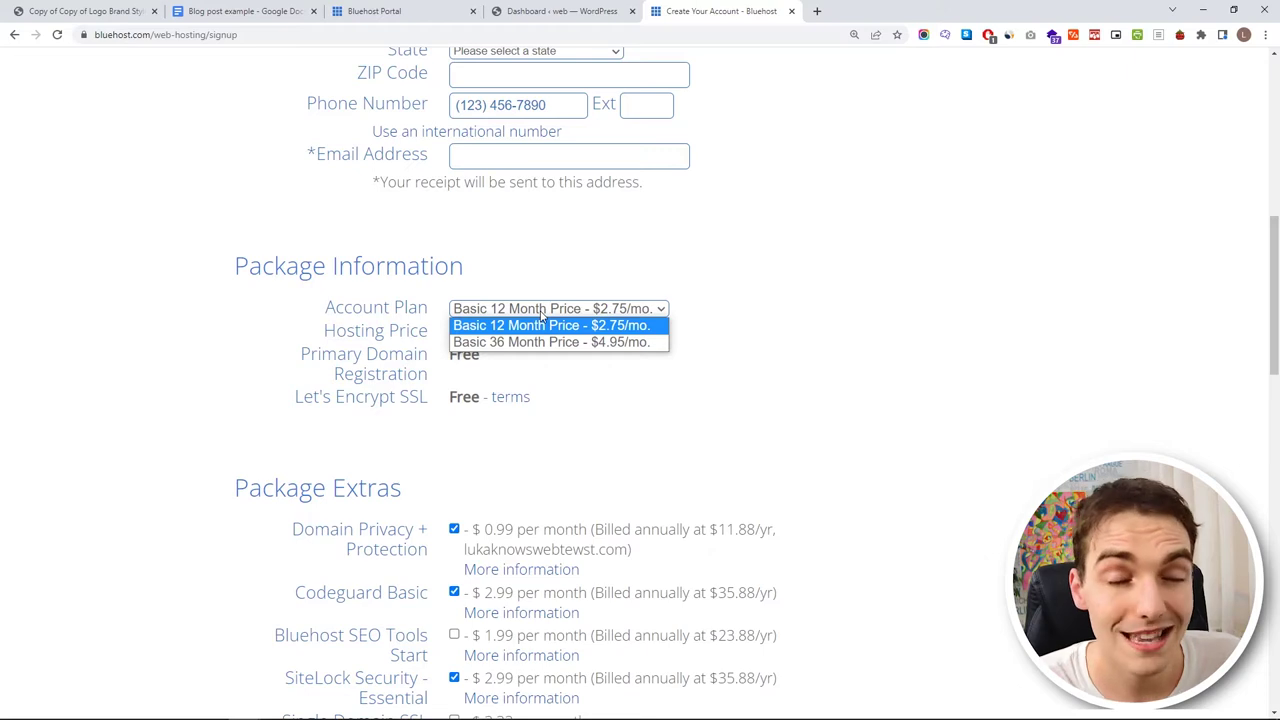
{"action": "left_click", "coordinate": [547, 320]}
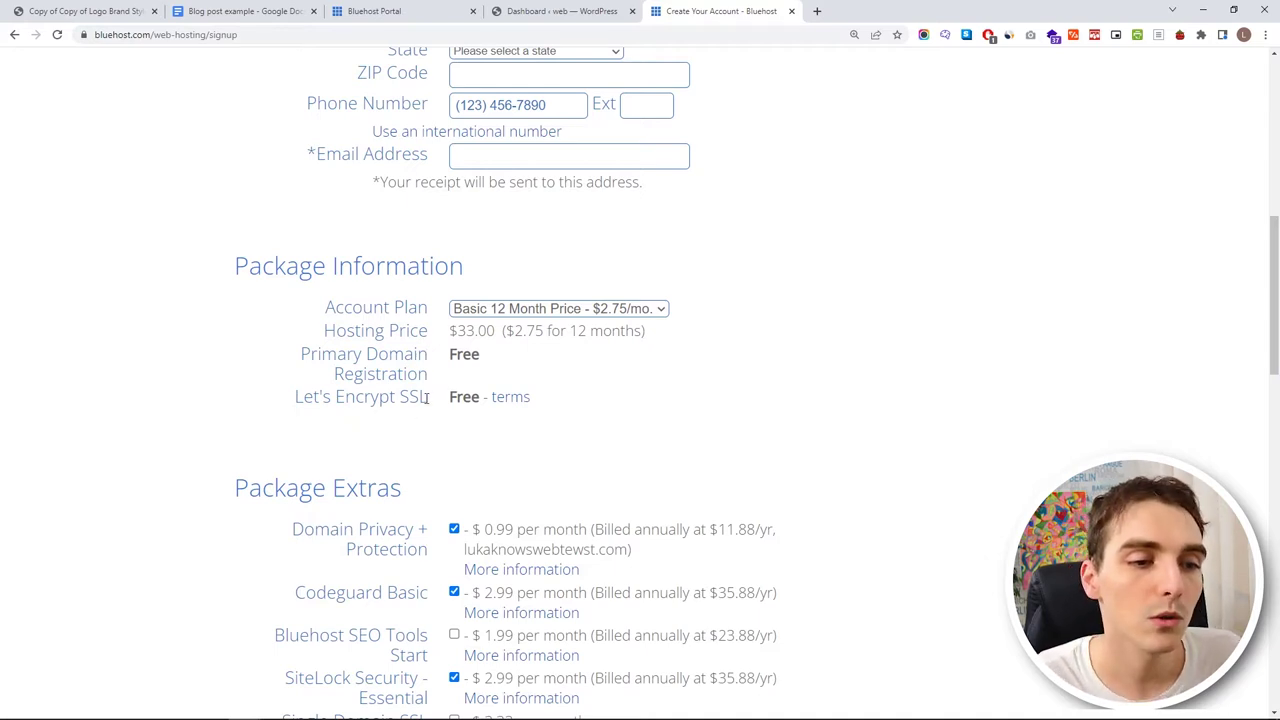
- Highlight the free SSL line, the $33.00 hosting price and the $116.64 total for emphasis
{"action": "left_click_drag", "start_coordinate": [427, 398], "coordinate": [390, 398]}
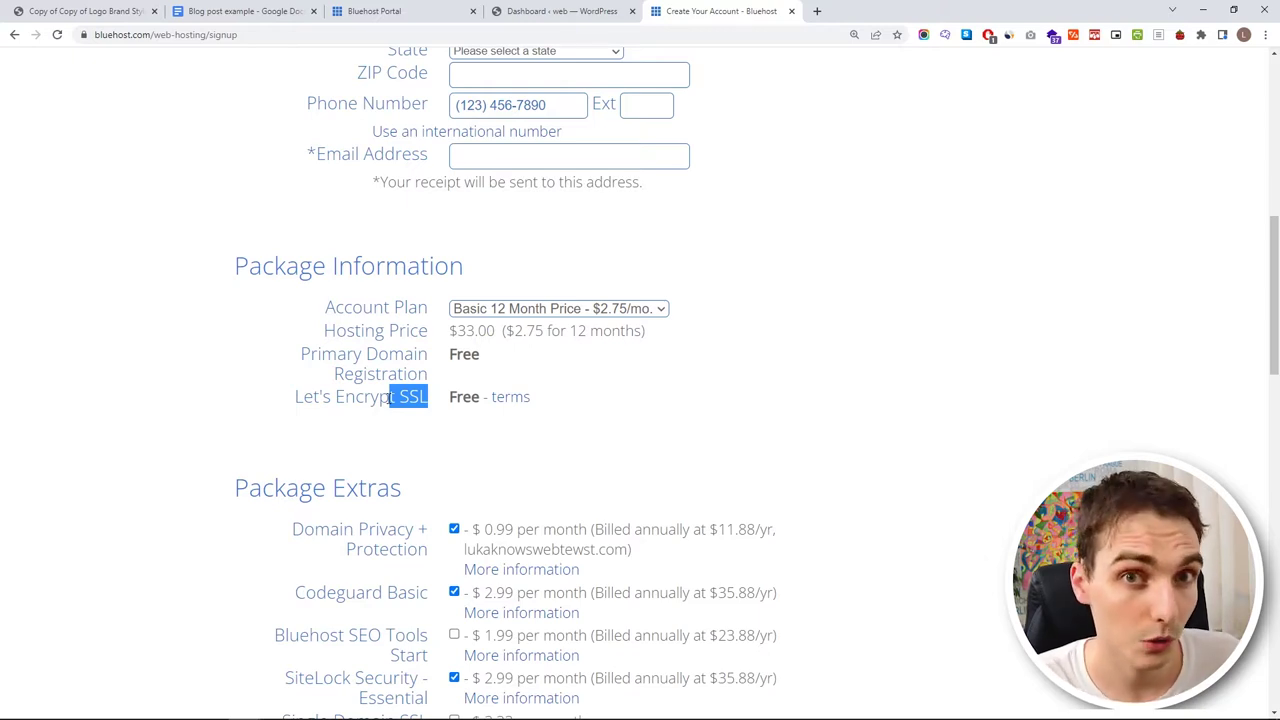
{"action": "scroll", "coordinate": [432, 281], "scroll_direction": "down", "scroll_amount": 3}
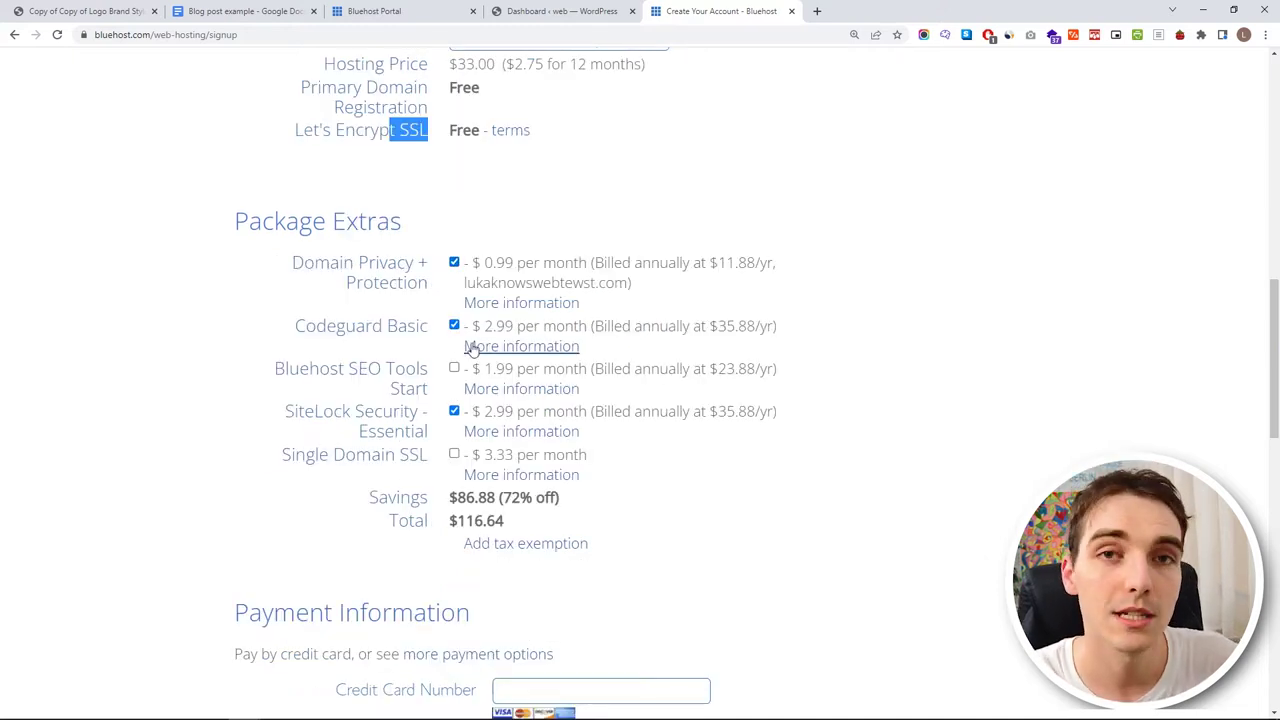
{"action": "scroll", "coordinate": [566, 222], "scroll_direction": "up", "scroll_amount": 1}
{"action": "left_click", "coordinate": [566, 222]}
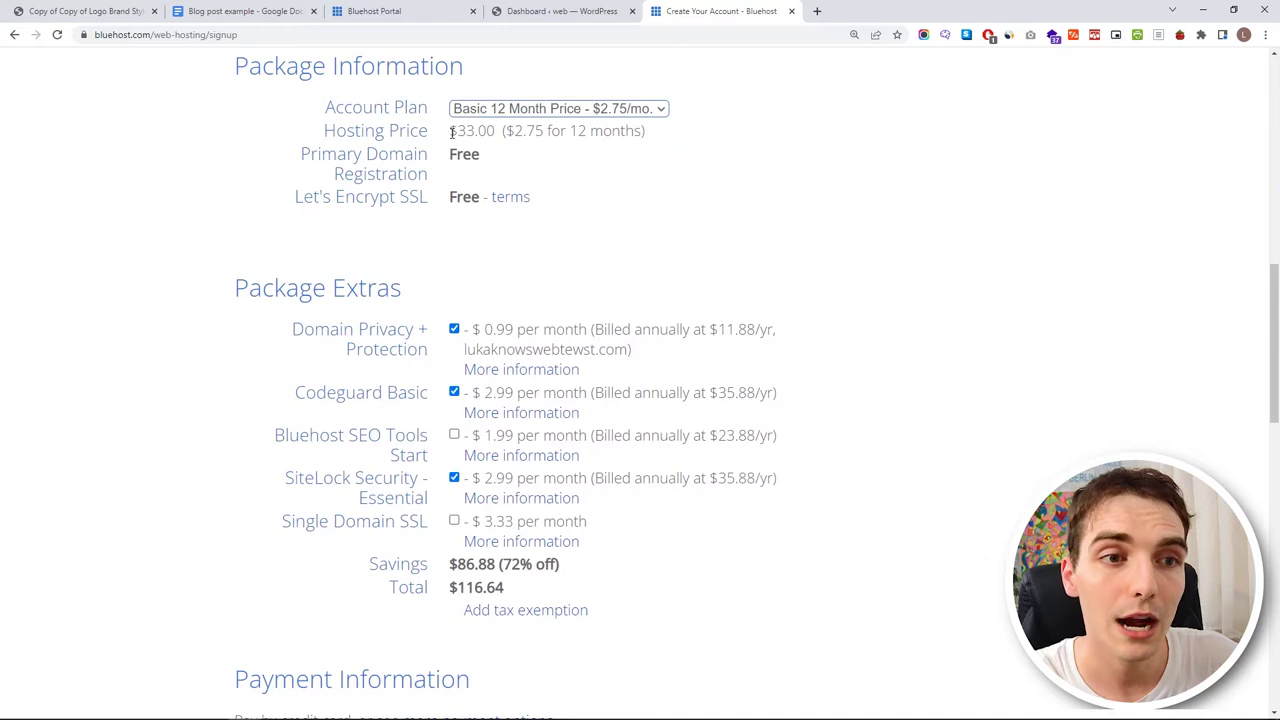
{"action": "left_click_drag", "start_coordinate": [449, 130], "coordinate": [495, 131]}
{"action": "left_click", "coordinate": [535, 150]}
{"action": "scroll", "coordinate": [614, 217], "scroll_direction": "down", "scroll_amount": 2}
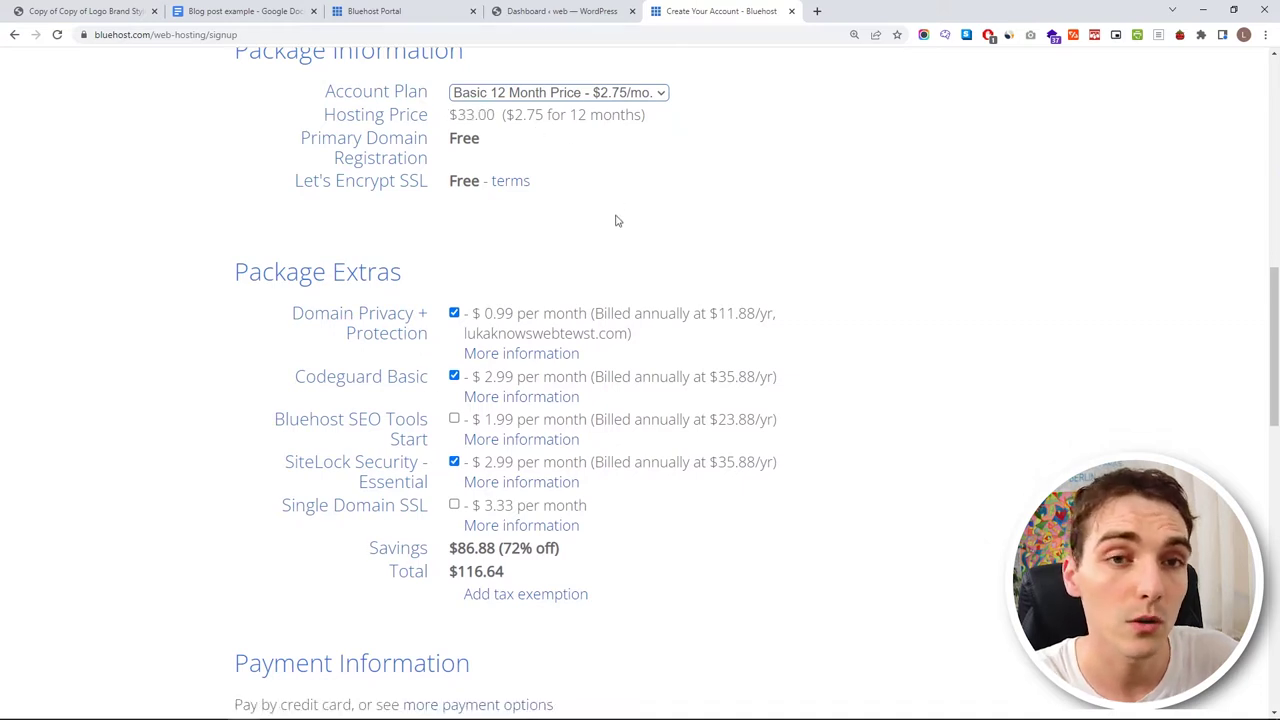
{"action": "left_click_drag", "start_coordinate": [451, 455], "coordinate": [514, 455]}
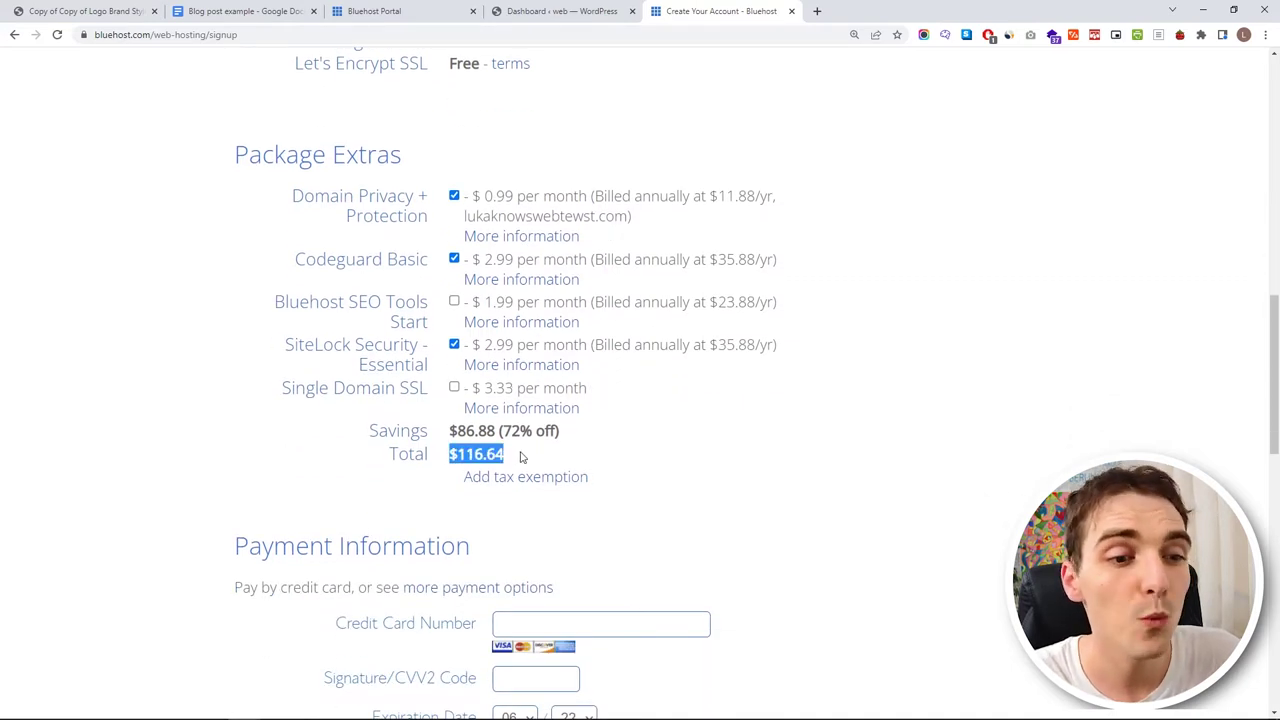
{"action": "left_click", "coordinate": [520, 456]}
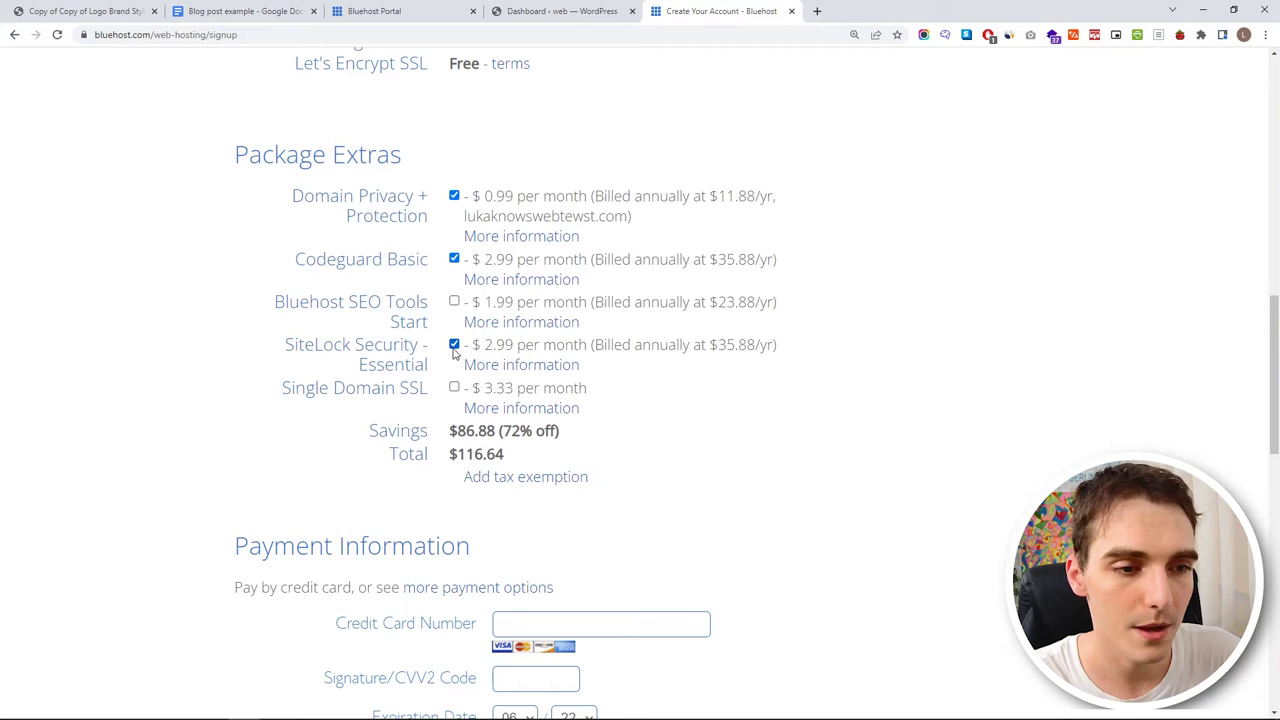
- Untick the SiteLock Security and Codeguard Basic extras, then view Domain Privacy + Protection details
{"action": "left_click", "coordinate": [454, 345]}
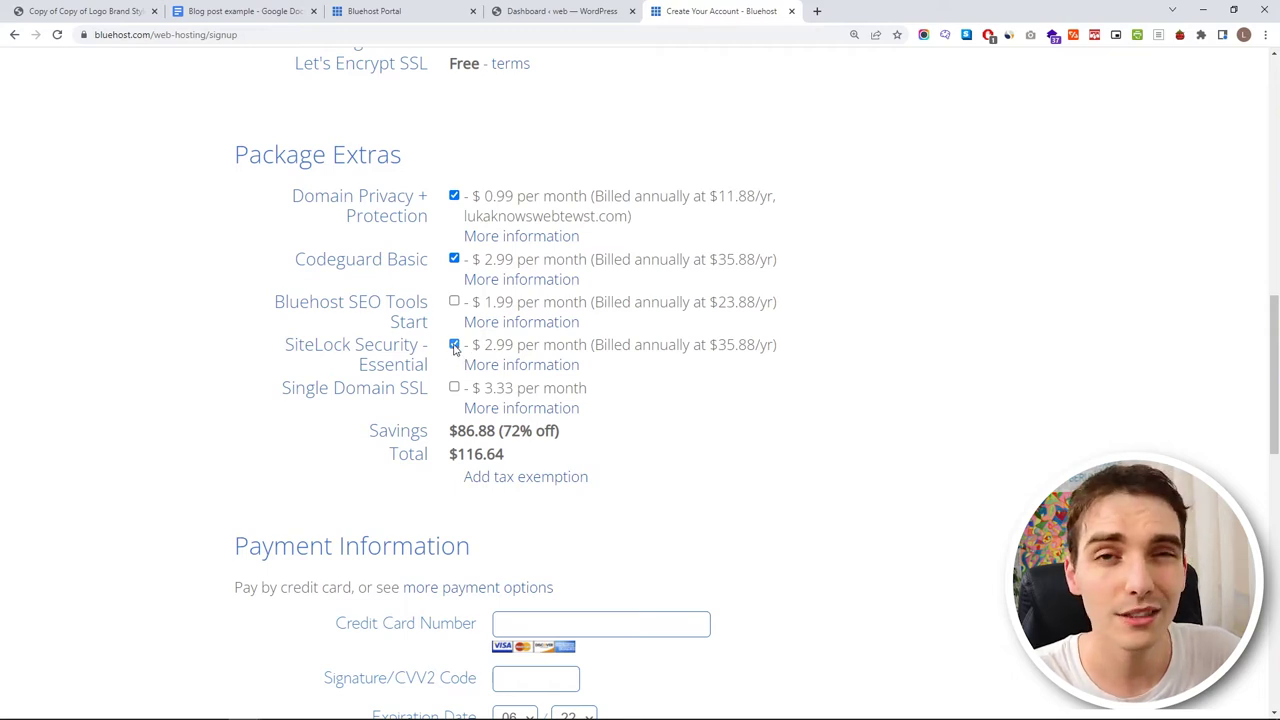
{"action": "left_click", "coordinate": [454, 259]}
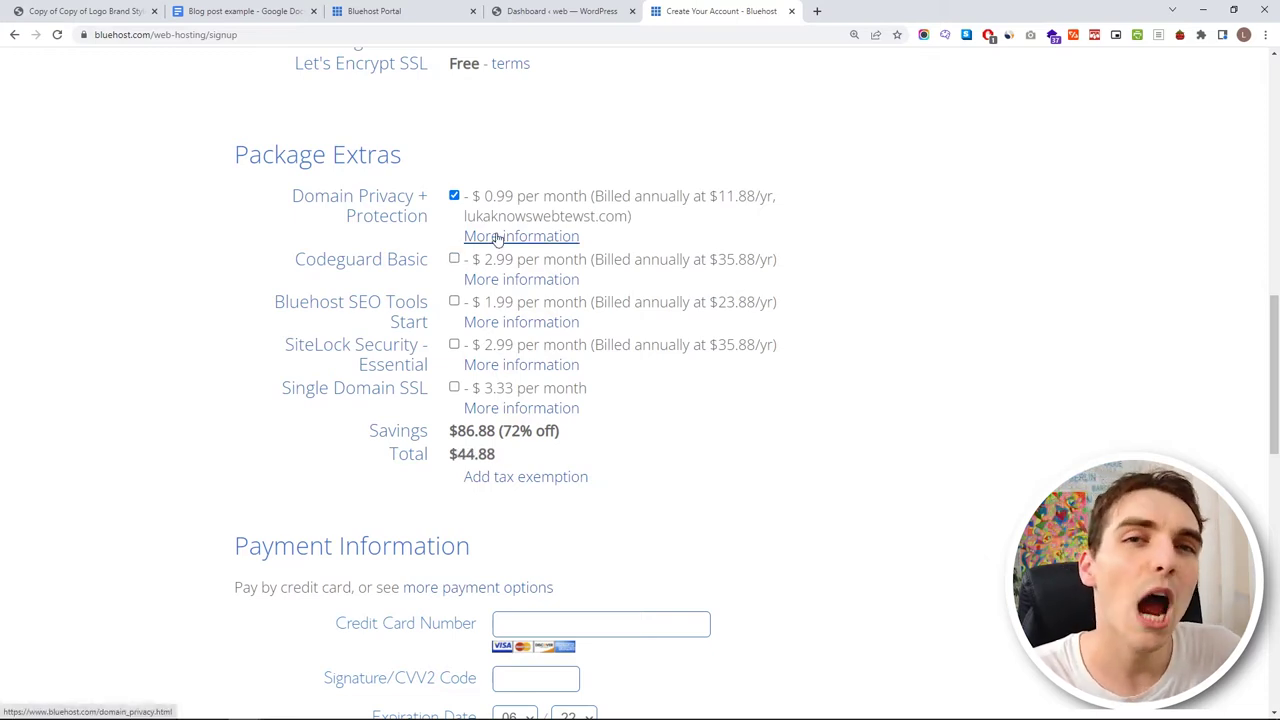
{"action": "left_click", "coordinate": [497, 238]}
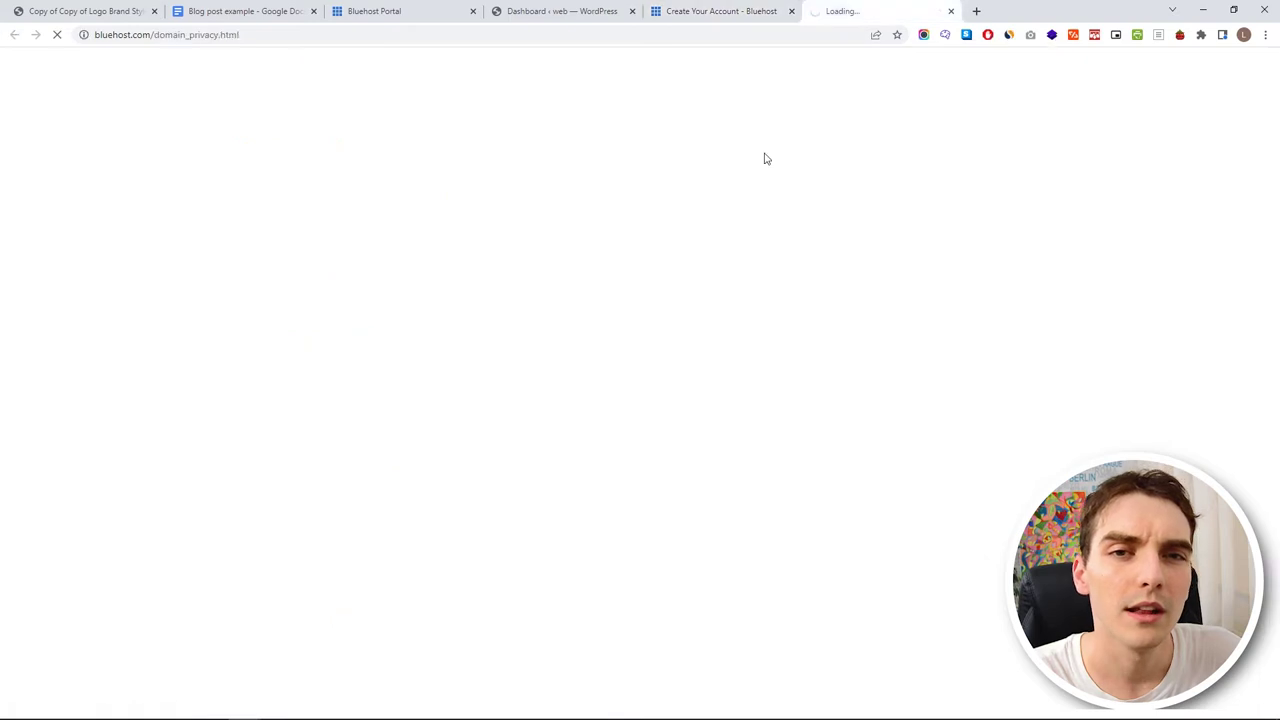
- Read through the Domain Privacy + Protection page, then close its tab to return to signup
{"action": "scroll", "coordinate": [704, 300], "scroll_direction": "down", "scroll_amount": 2}
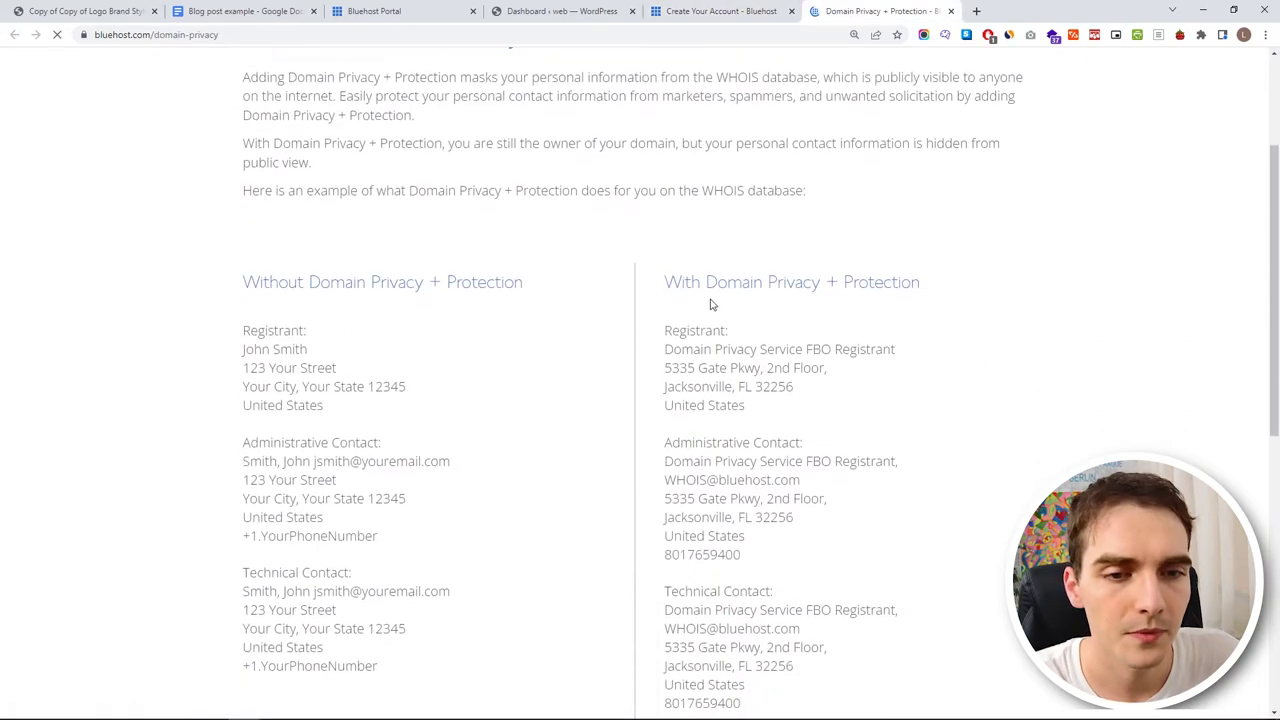
{"action": "scroll", "coordinate": [690, 275], "scroll_direction": "down", "scroll_amount": 1}
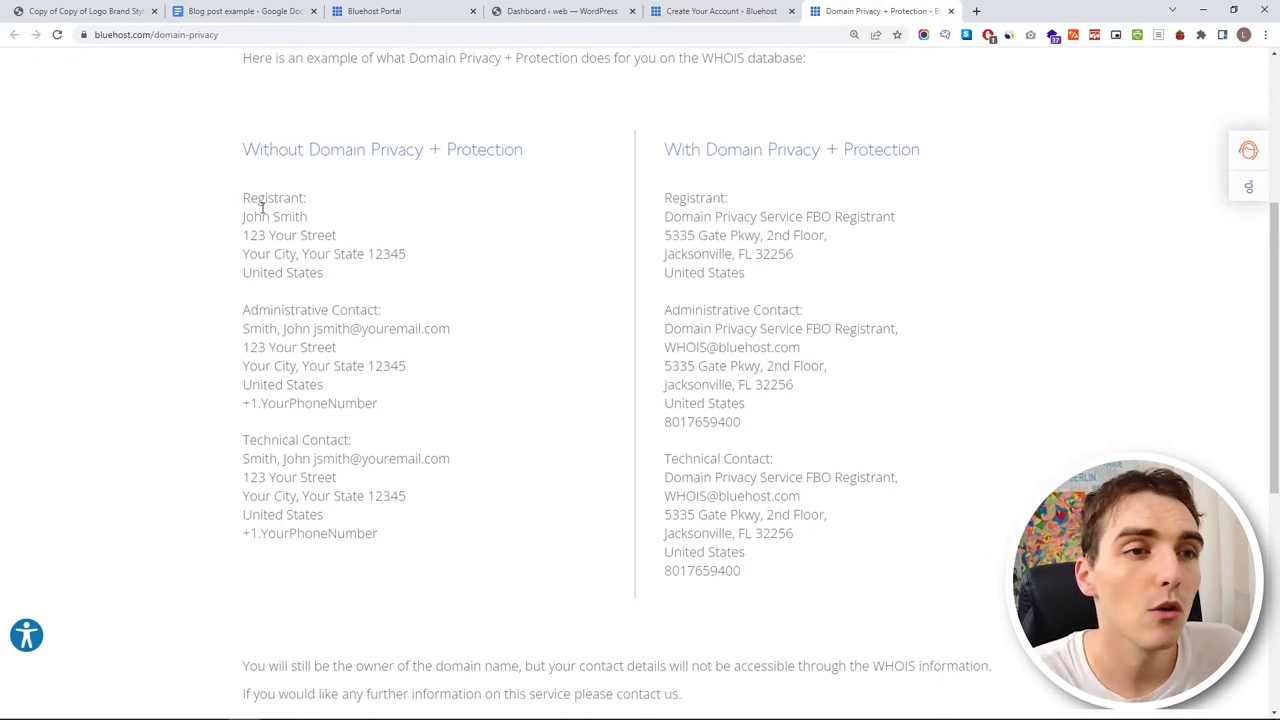
{"action": "scroll", "coordinate": [264, 214], "scroll_direction": "up", "scroll_amount": 3}
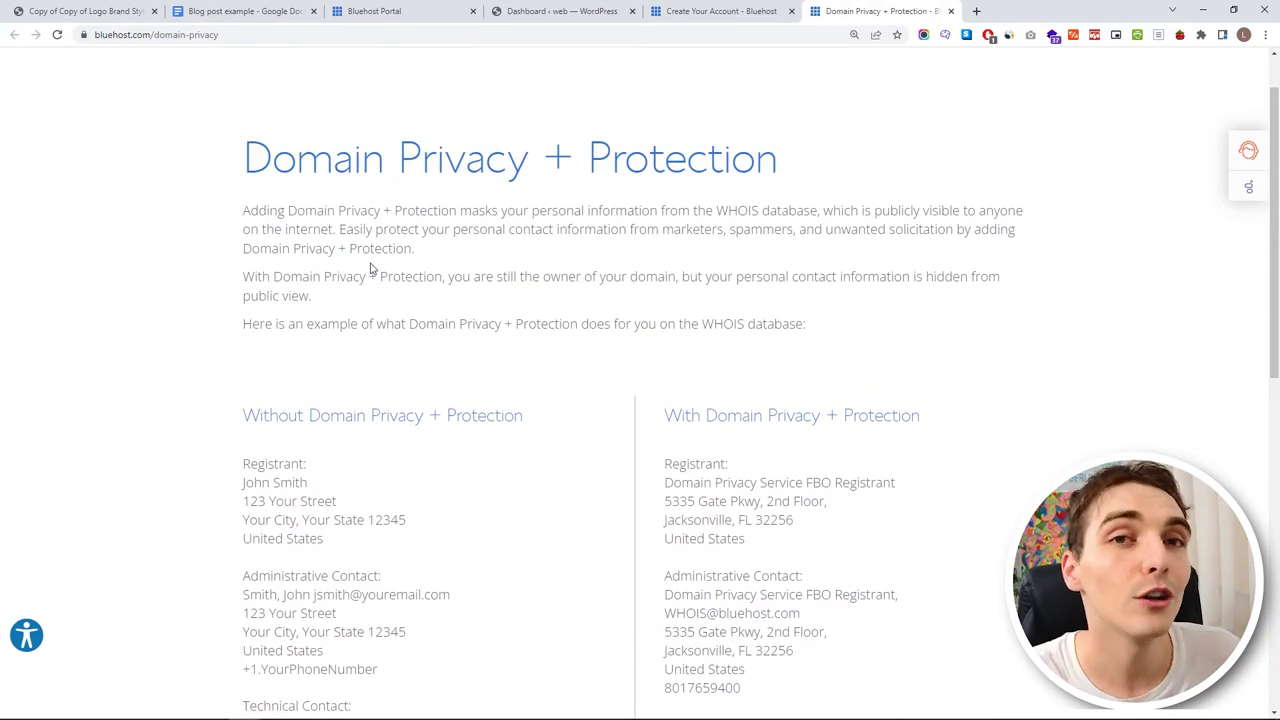
{"action": "scroll", "coordinate": [514, 283], "scroll_direction": "down", "scroll_amount": 2}
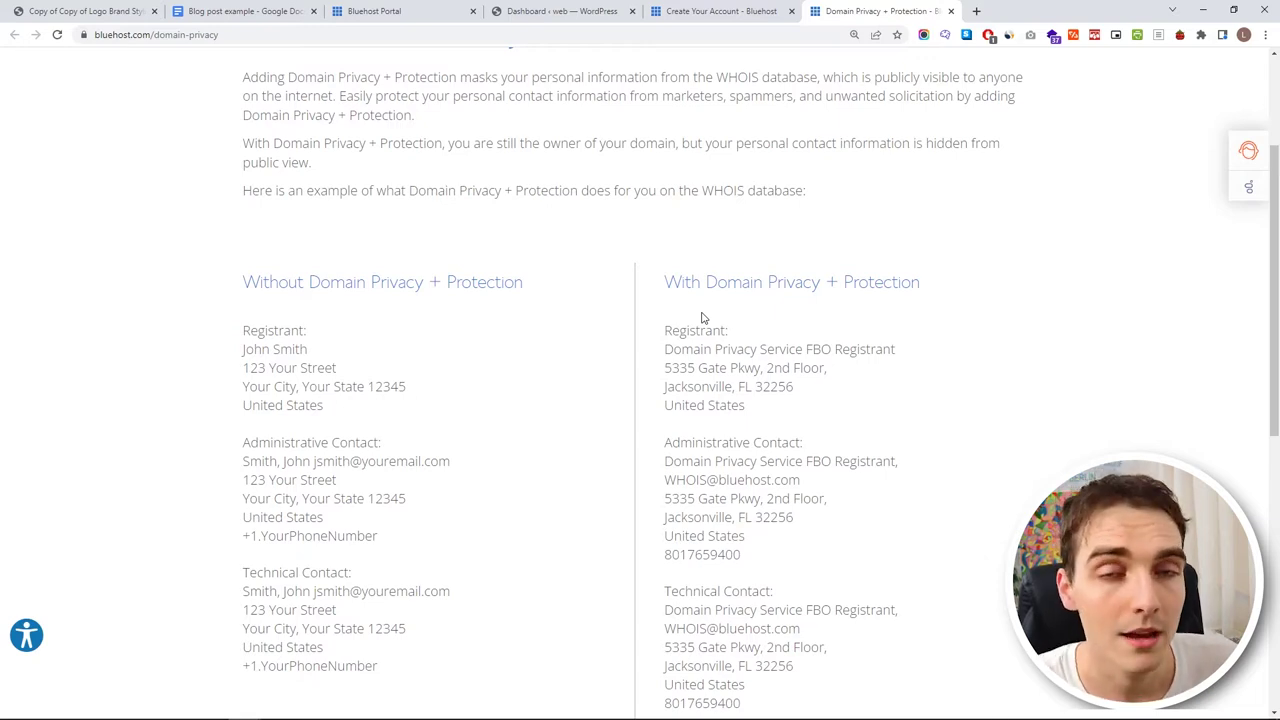
{"action": "left_click", "coordinate": [707, 11]}
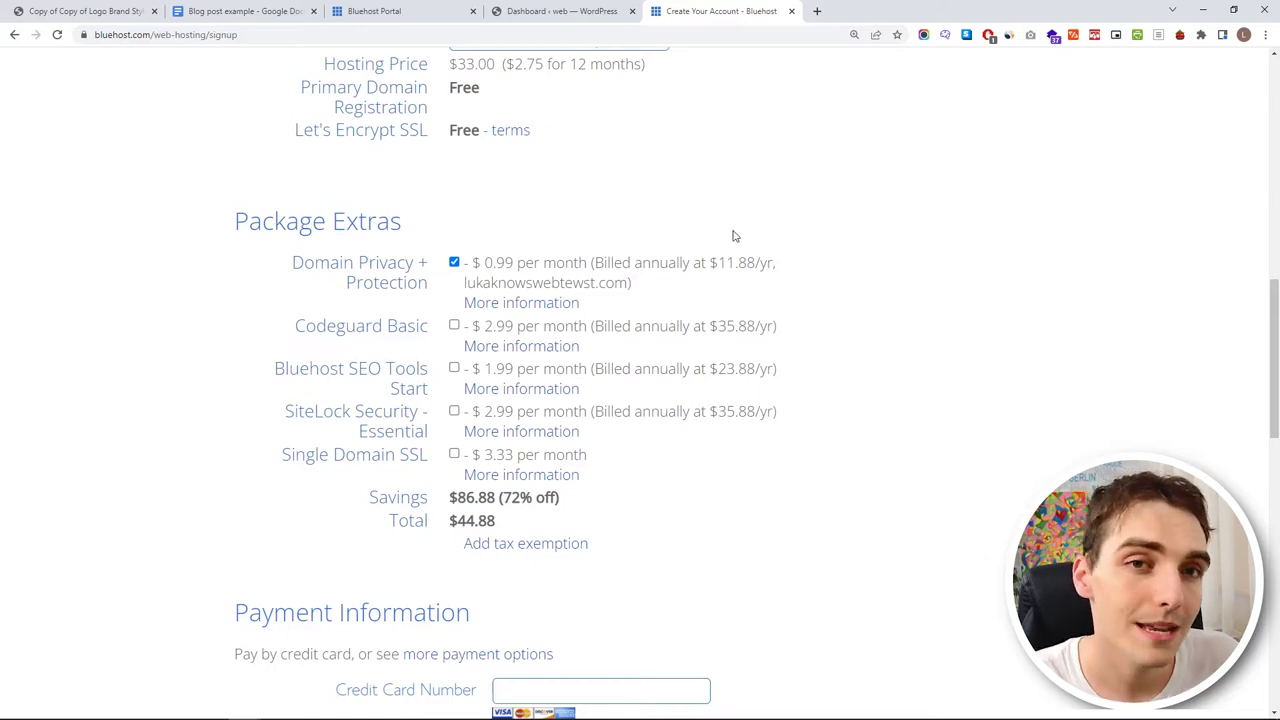
- Below Payment Information, agree to Bluehost's Auto Renewal Terms, Terms of Service and Cancellation Policy
{"action": "scroll", "coordinate": [530, 260], "scroll_direction": "up", "scroll_amount": 1}
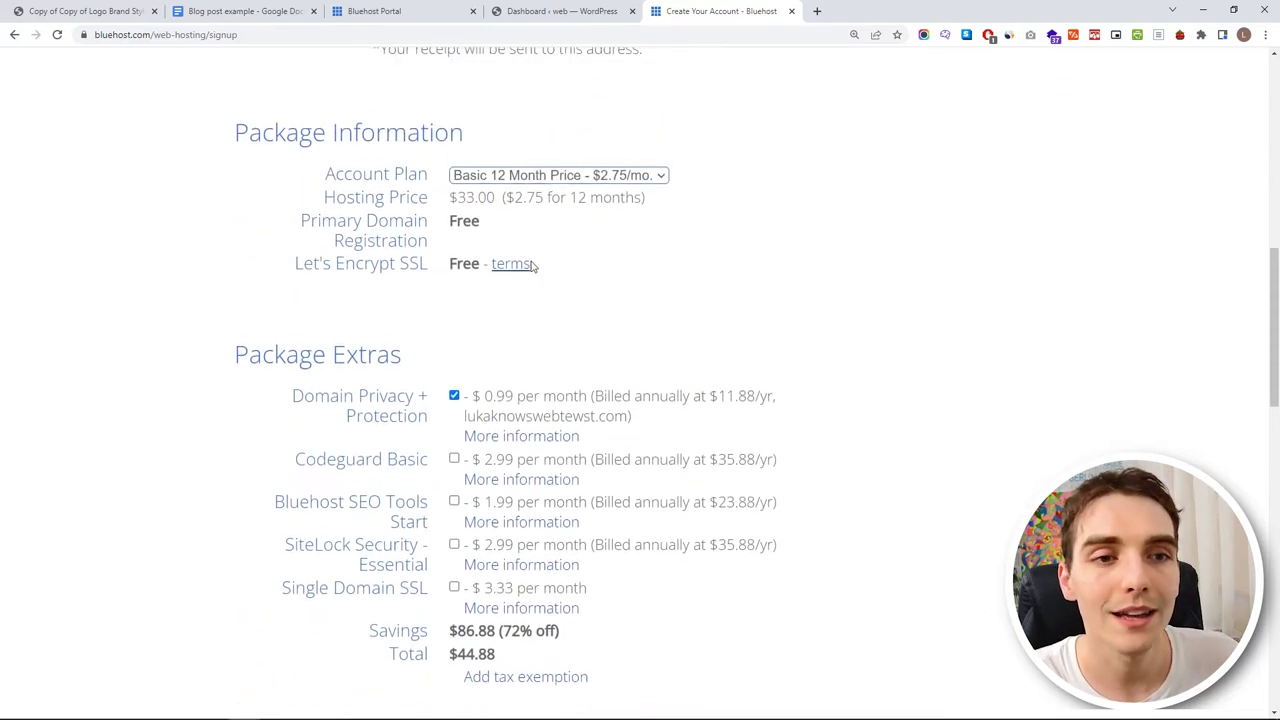
{"action": "scroll", "coordinate": [630, 290], "scroll_direction": "down", "scroll_amount": 1}
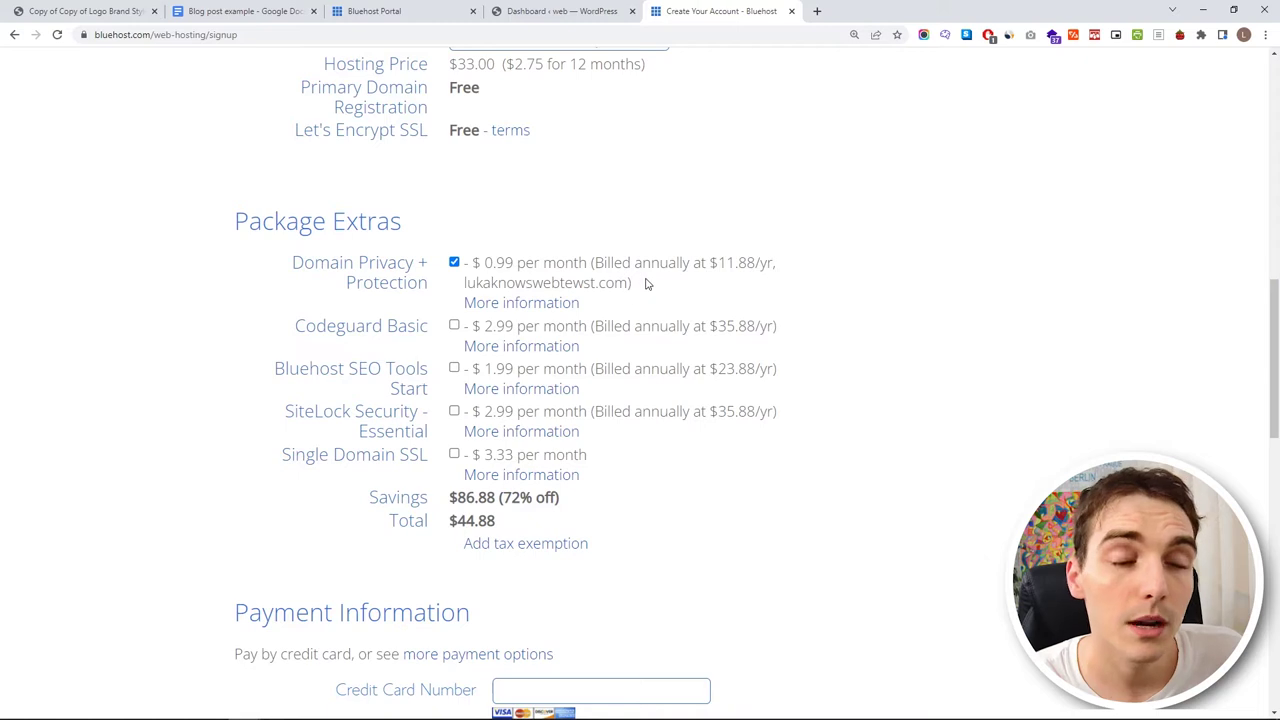
{"action": "scroll", "coordinate": [646, 283], "scroll_direction": "down", "scroll_amount": 4}
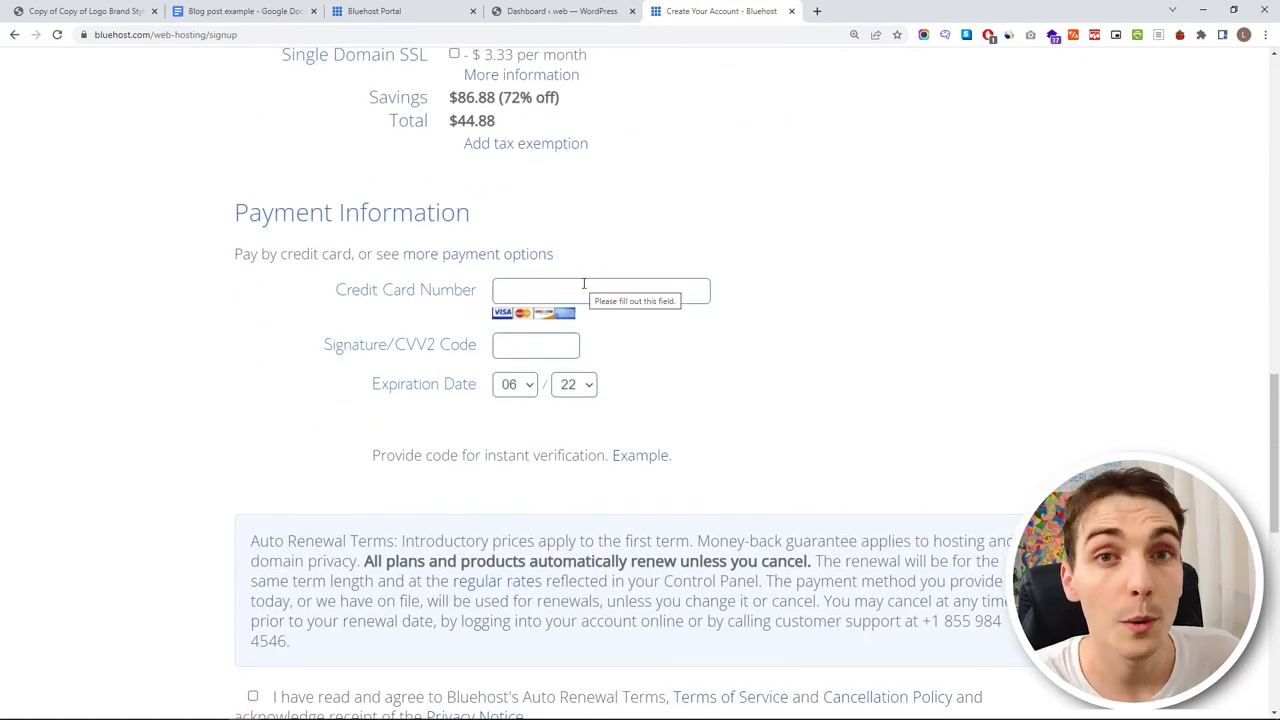
{"action": "scroll", "coordinate": [584, 284], "scroll_direction": "down", "scroll_amount": 3}
{"action": "left_click", "coordinate": [252, 363]}
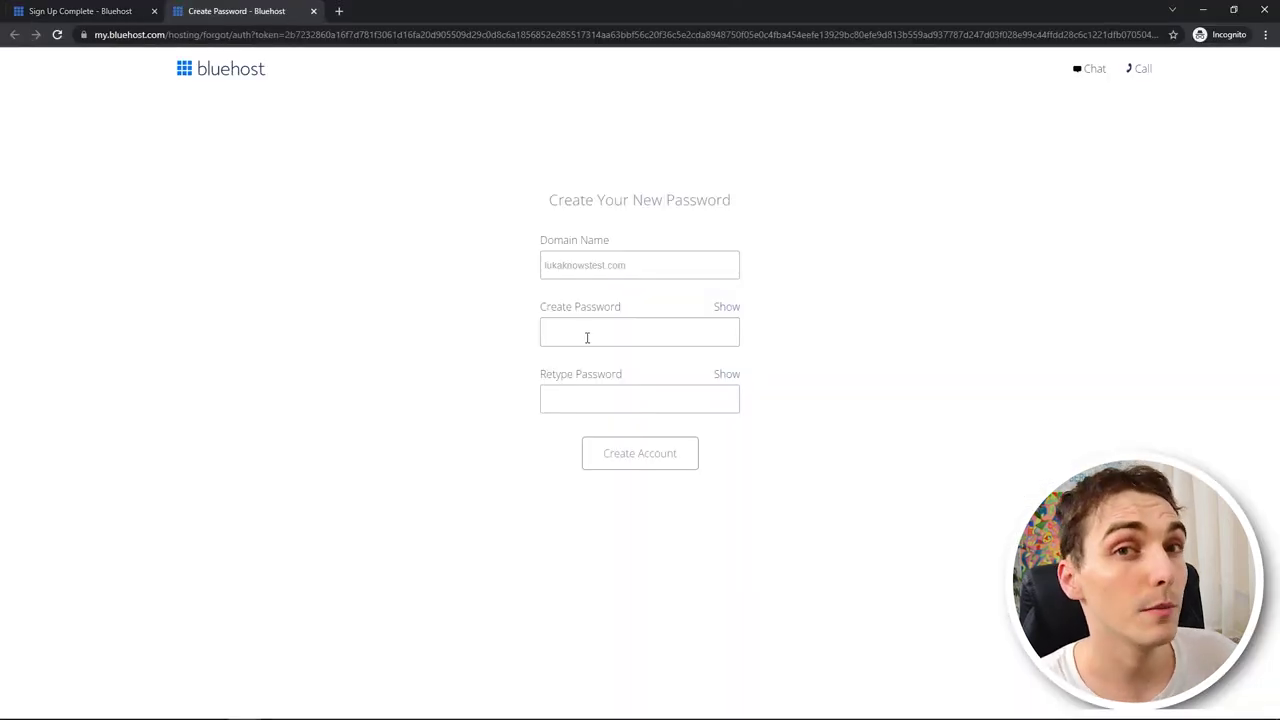
- Set and confirm the account password, create the hosting account, and log in
{"action": "left_click", "coordinate": [587, 337]}
{"action": "type", "text": "••••••••••••••••••"}
{"action": "left_click", "coordinate": [608, 397]}
{"action": "type", "text": "••••••••••••••••••"}
{"action": "left_click", "coordinate": [608, 482]}
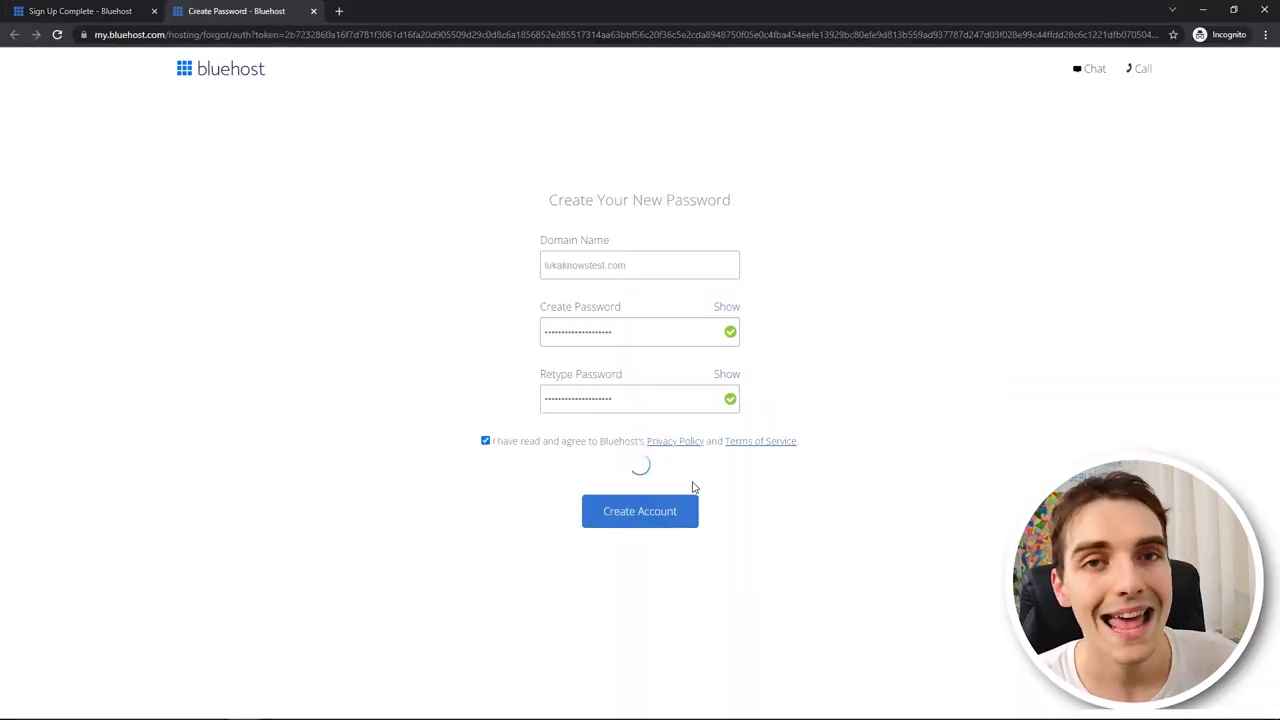
{"action": "left_click", "coordinate": [634, 258]}
{"action": "left_click", "coordinate": [595, 423]}
{"action": "type", "text": "••••••••••••••••••"}
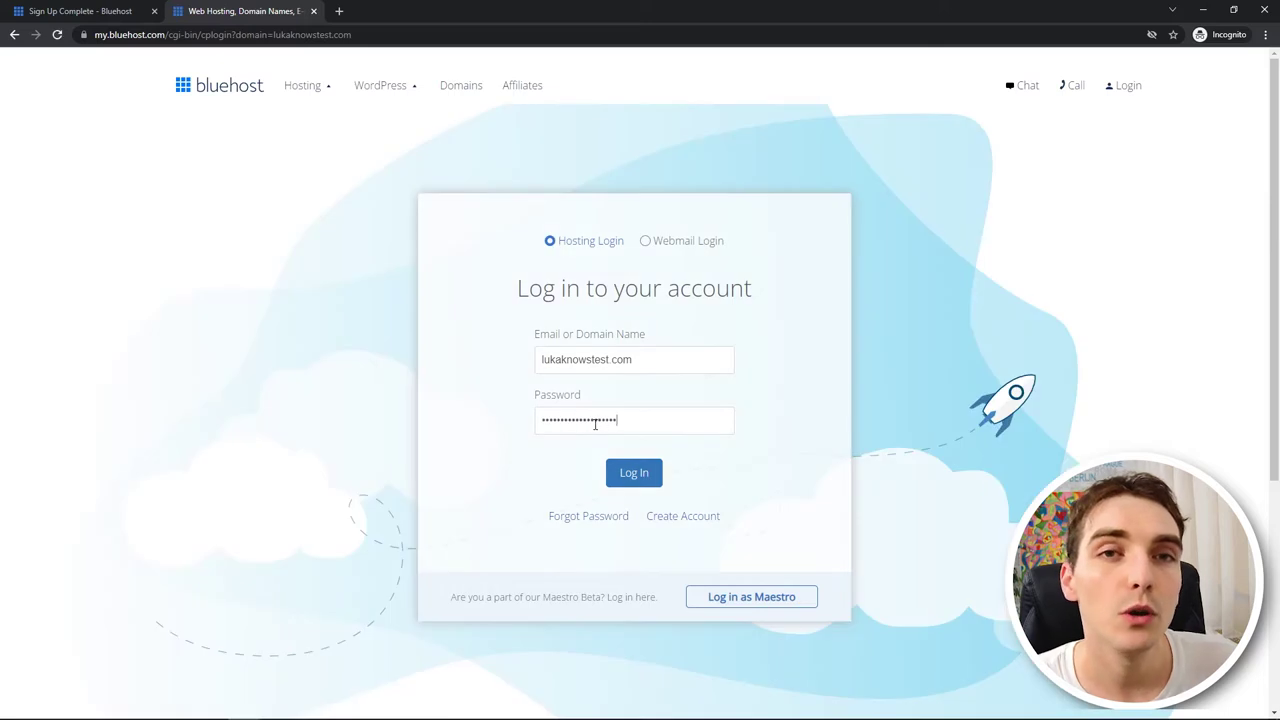
{"action": "left_click", "coordinate": [629, 471]}
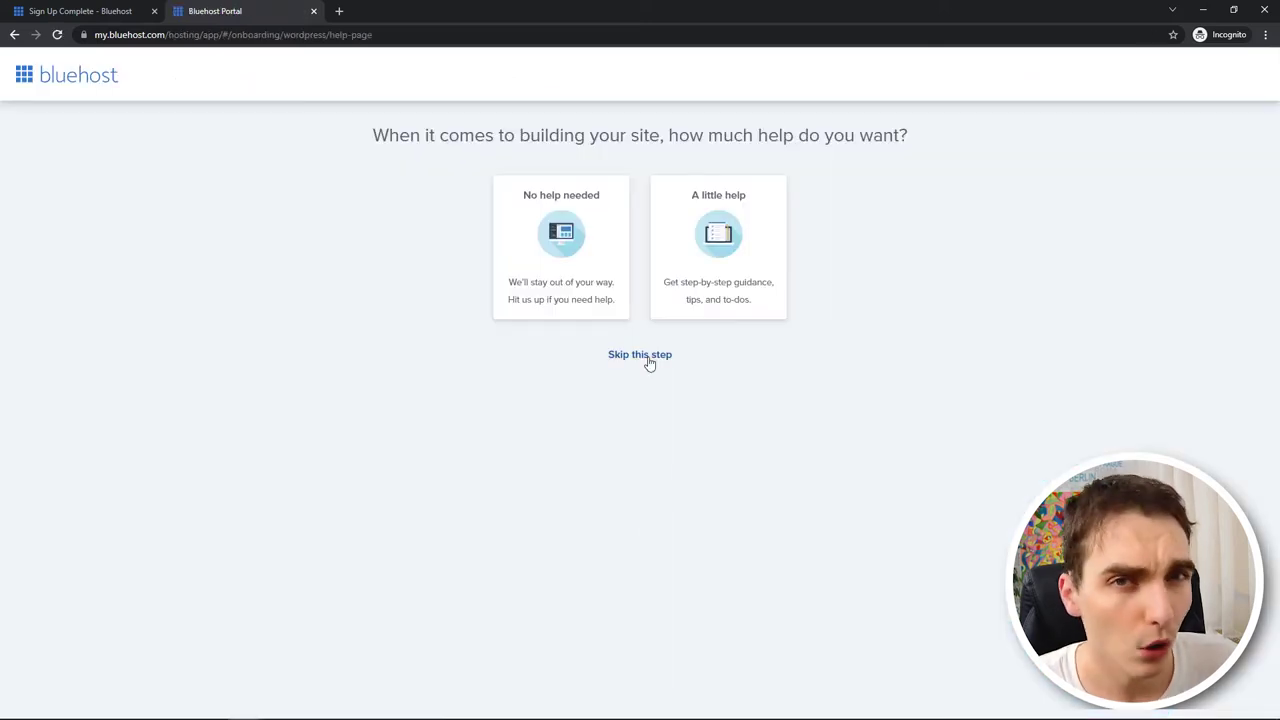
- Answer onboarding as 'Very' comfortable, choose plain WordPress, and skip the goals and details questions
{"action": "left_click", "coordinate": [645, 358]}
{"action": "left_click", "coordinate": [634, 362]}
{"action": "left_click", "coordinate": [746, 196]}
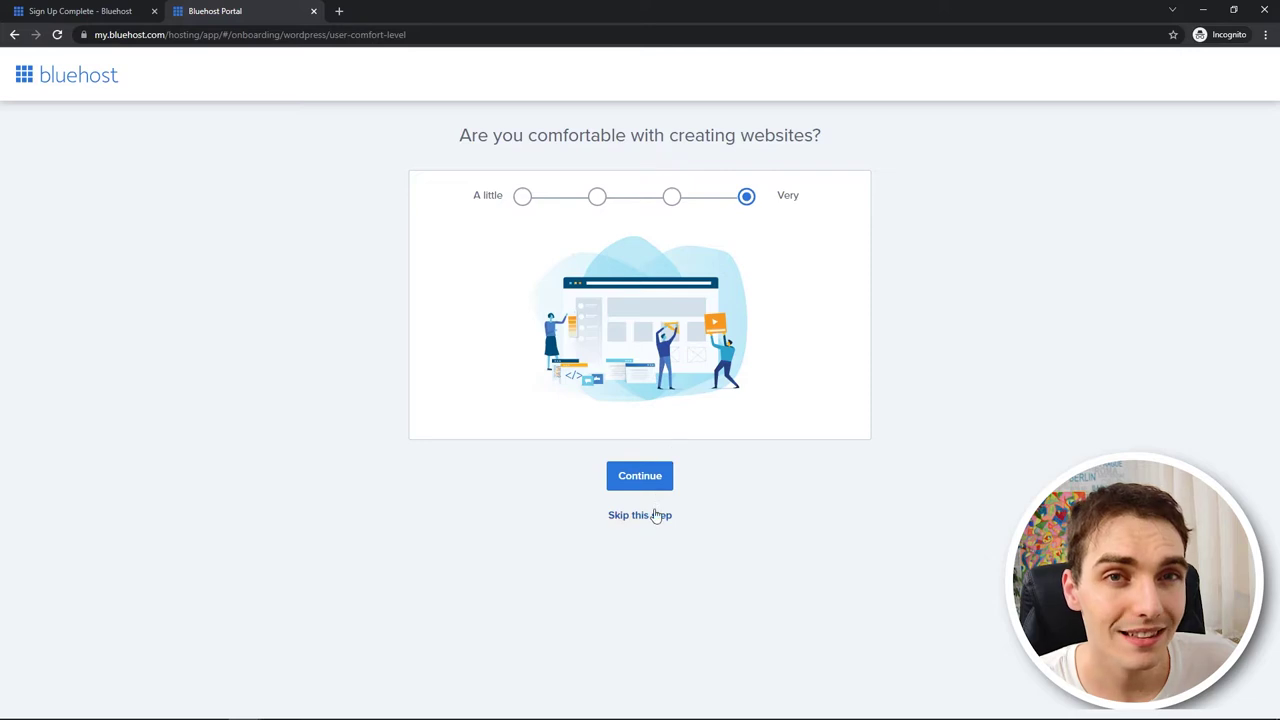
{"action": "left_click", "coordinate": [657, 485]}
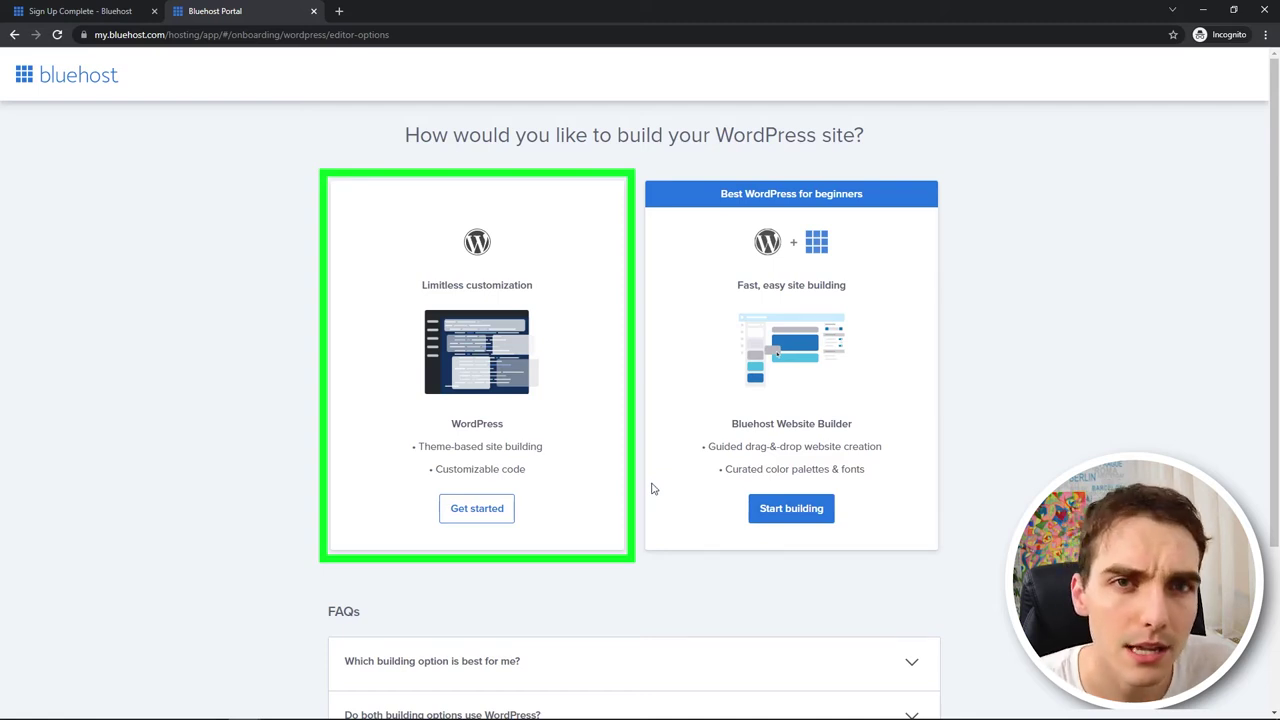
{"action": "scroll", "coordinate": [651, 487], "scroll_direction": "down", "scroll_amount": 1}
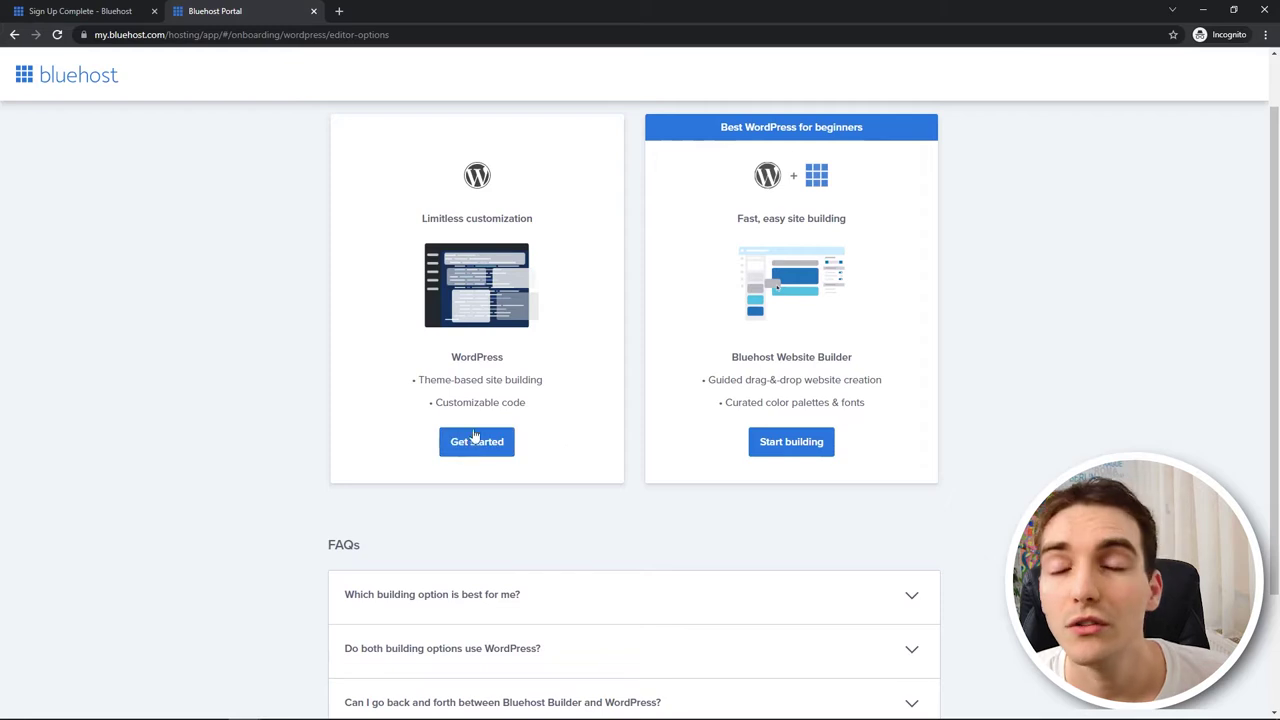
{"action": "scroll", "coordinate": [475, 435], "scroll_direction": "up", "scroll_amount": 1}
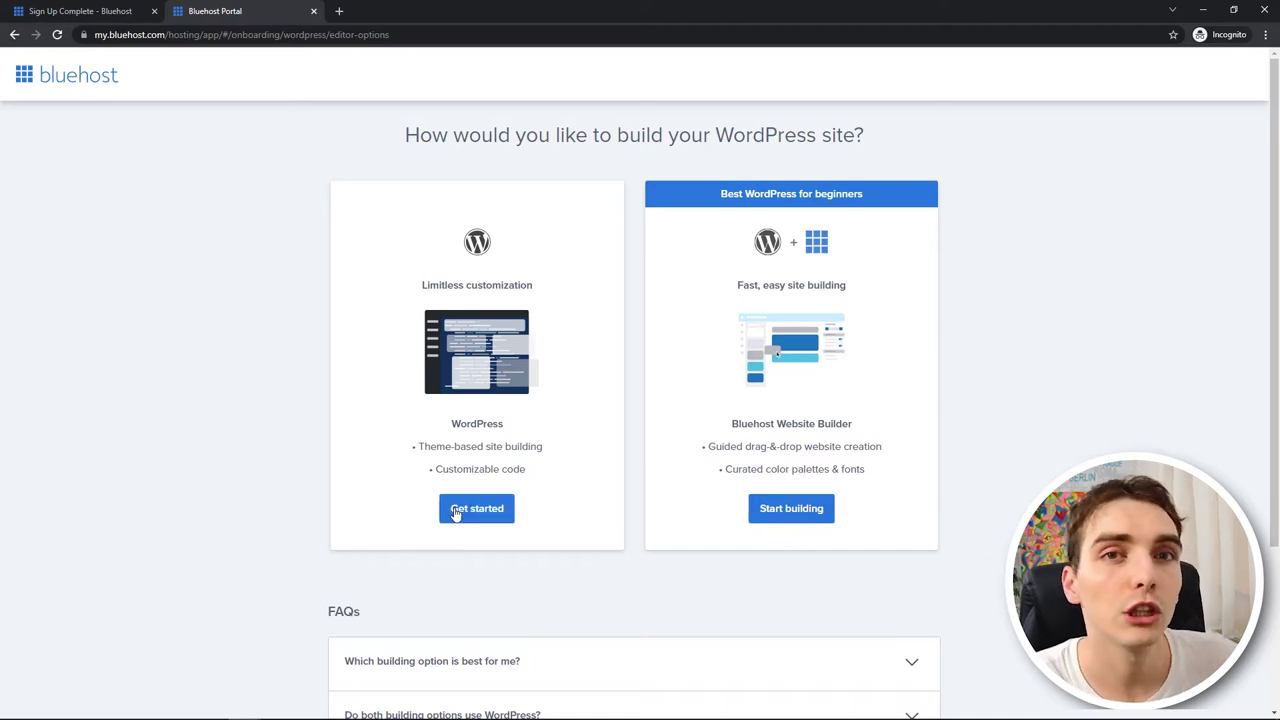
{"action": "left_click", "coordinate": [455, 512]}
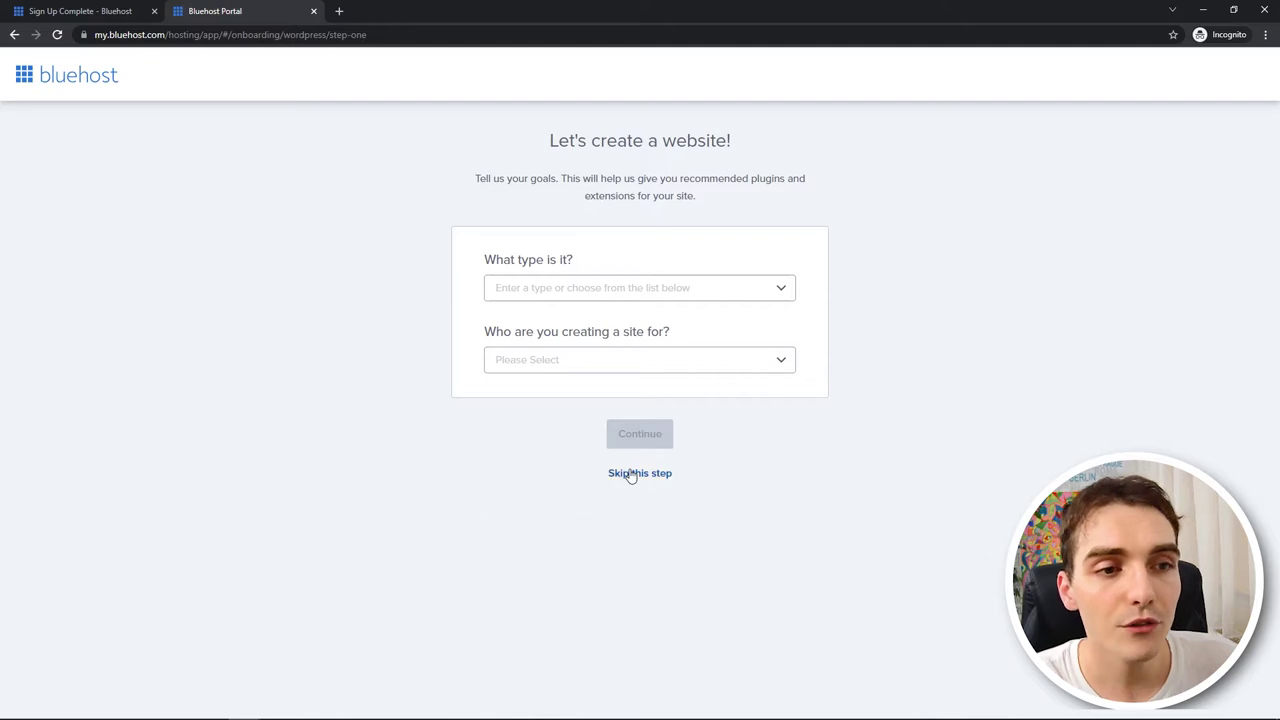
{"action": "left_click", "coordinate": [630, 473]}
{"action": "left_click", "coordinate": [643, 512]}
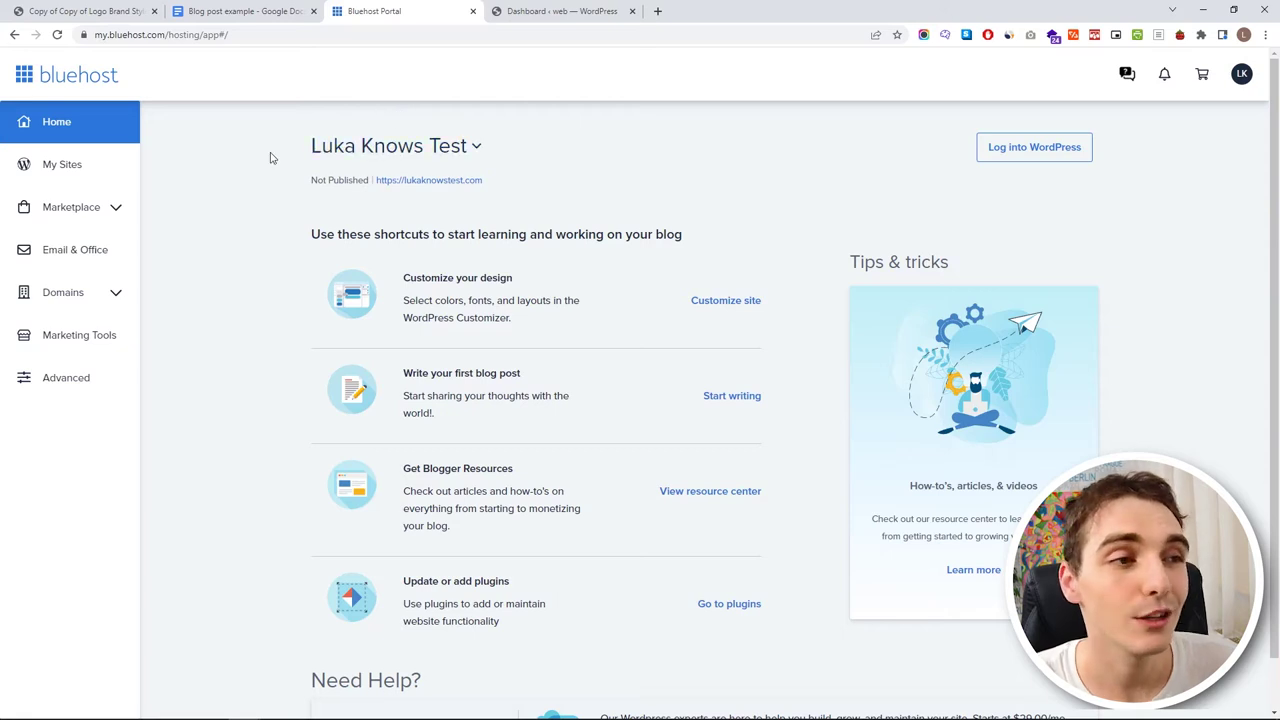
- Check the owned domain's Verified status under My Domains
{"action": "left_click", "coordinate": [88, 212]}
{"action": "left_click", "coordinate": [130, 210]}
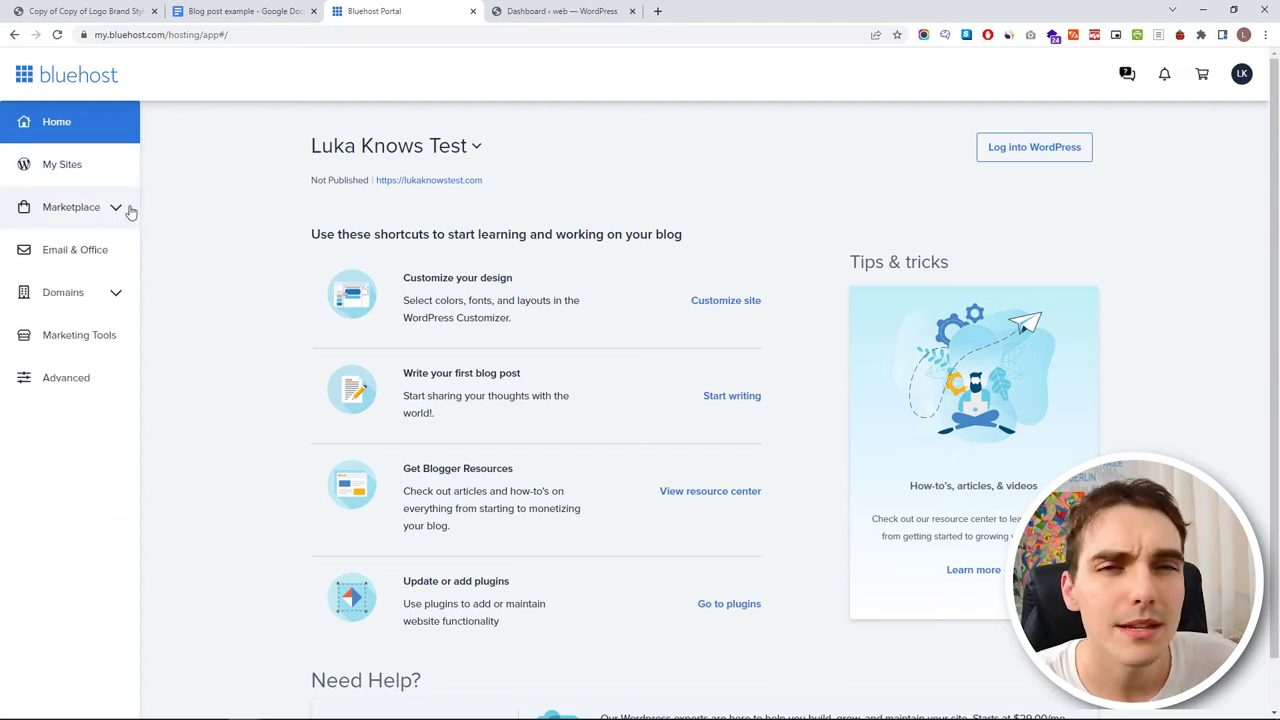
{"action": "left_click", "coordinate": [100, 291]}
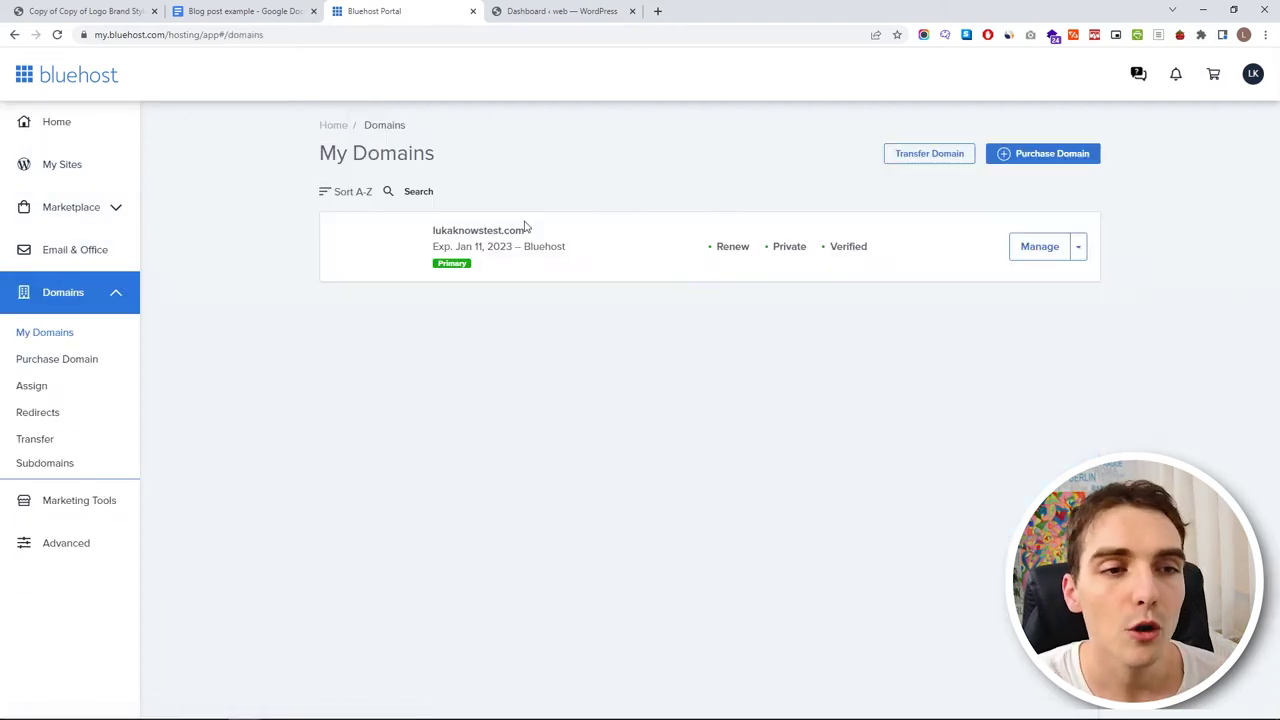
{"action": "left_click_drag", "start_coordinate": [831, 253], "coordinate": [878, 254]}
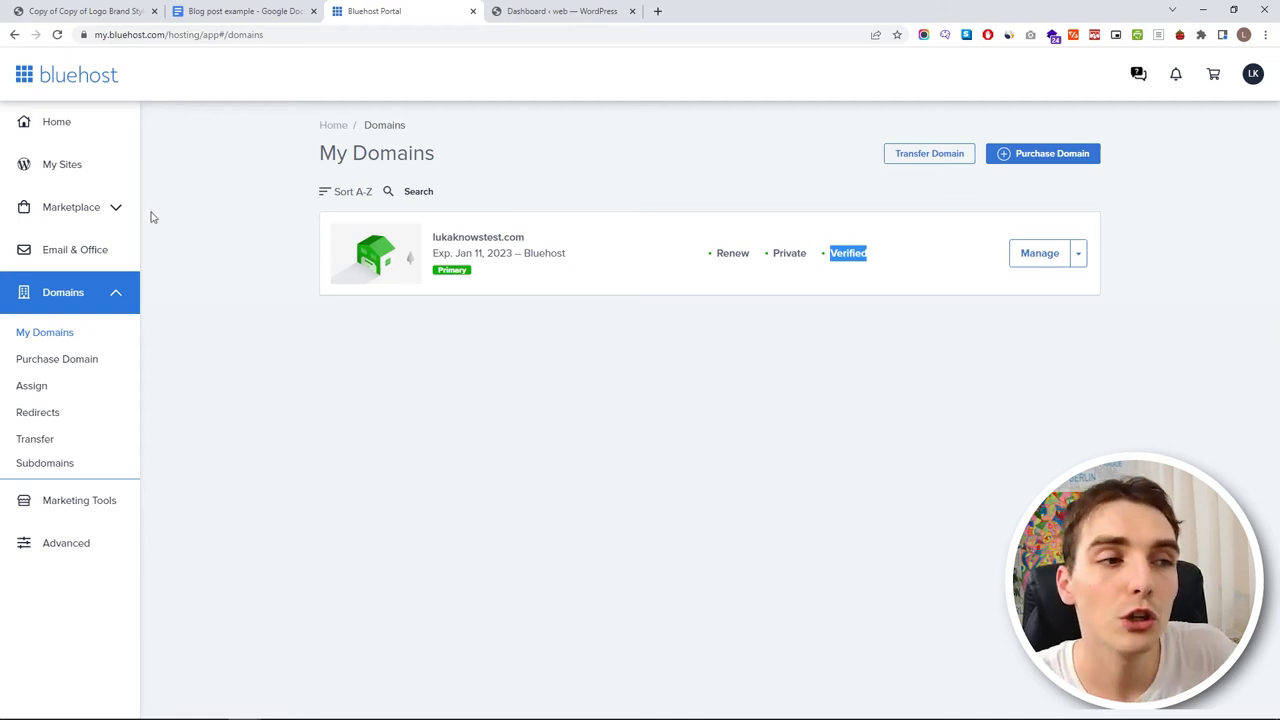
- Open management for the 'web' site and review its Security tab's SSL certificate
{"action": "left_click", "coordinate": [80, 170]}
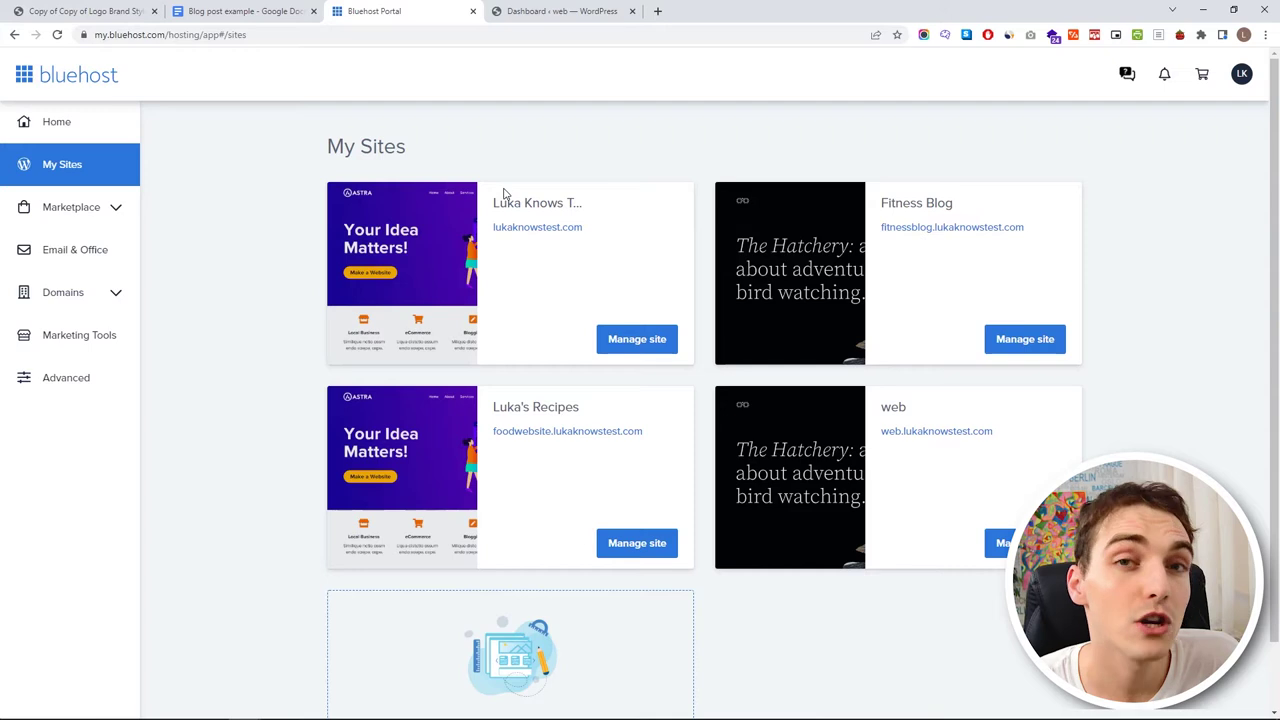
{"action": "left_click", "coordinate": [995, 543]}
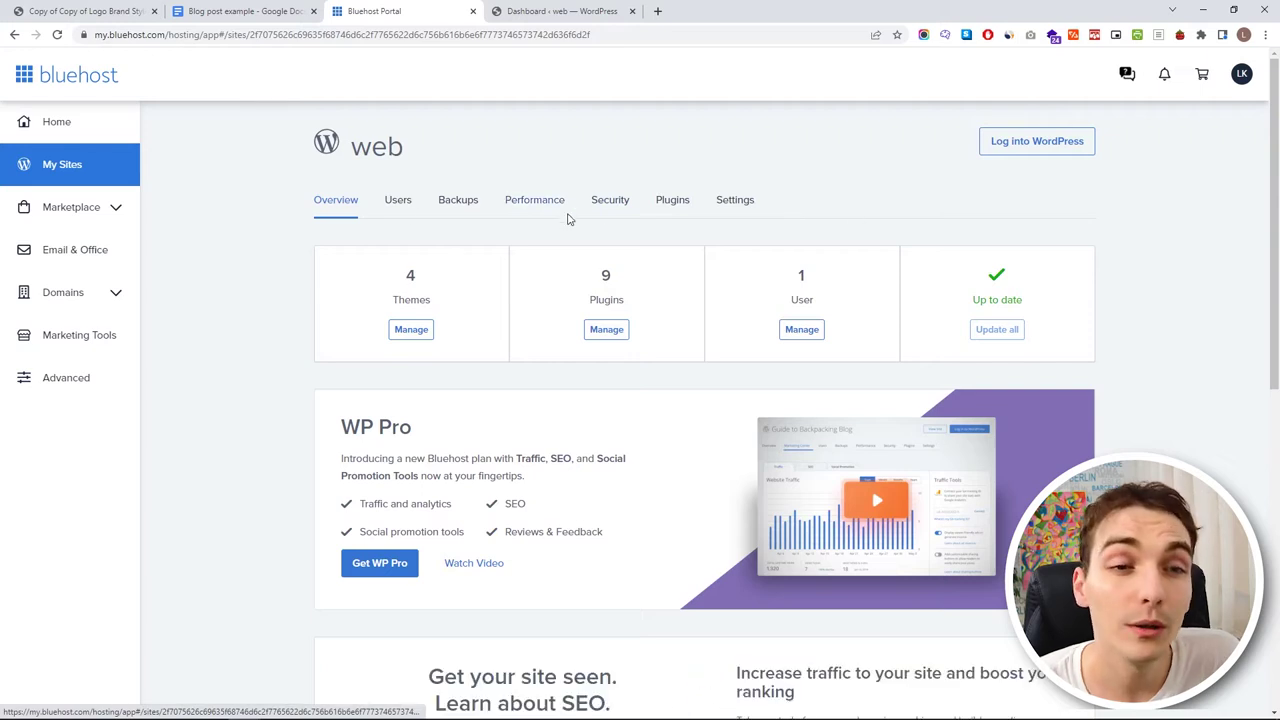
{"action": "left_click", "coordinate": [617, 212]}
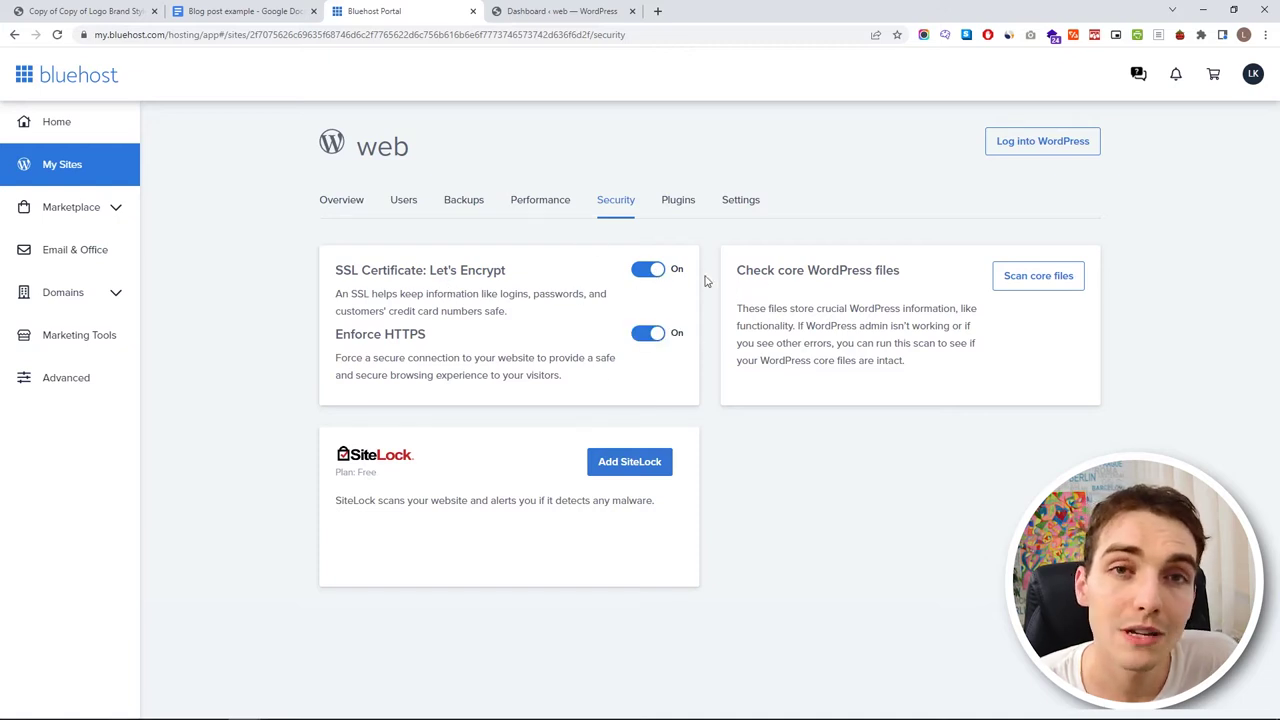
{"action": "left_click_drag", "start_coordinate": [404, 270], "coordinate": [341, 268]}
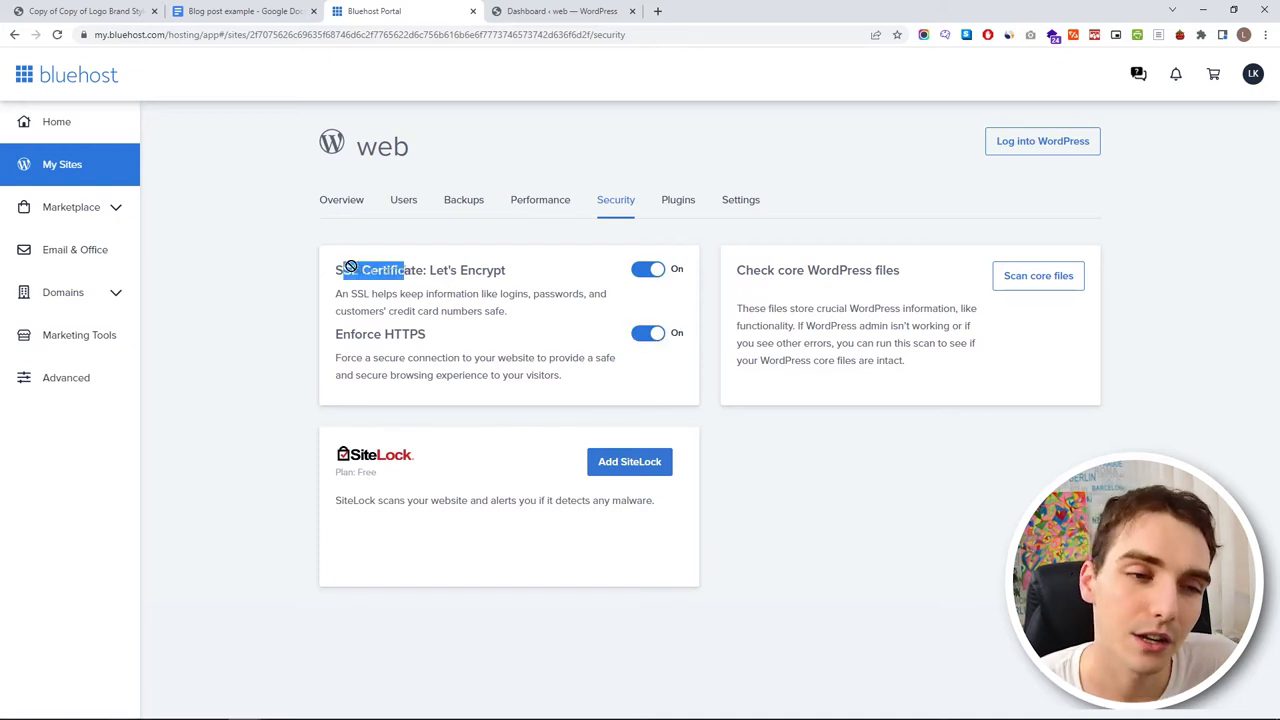
{"action": "left_click", "coordinate": [385, 327]}
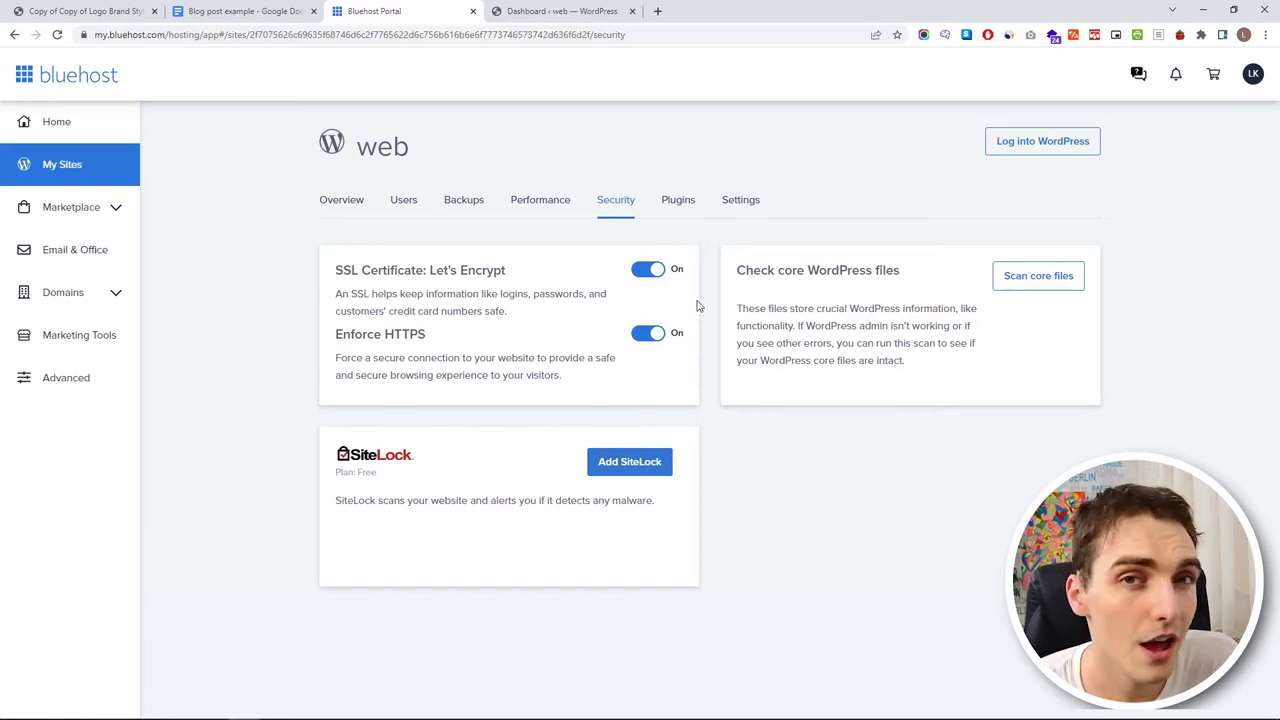
- Review the web site's Settings tab, then log into its WordPress admin
{"action": "left_click", "coordinate": [738, 210]}
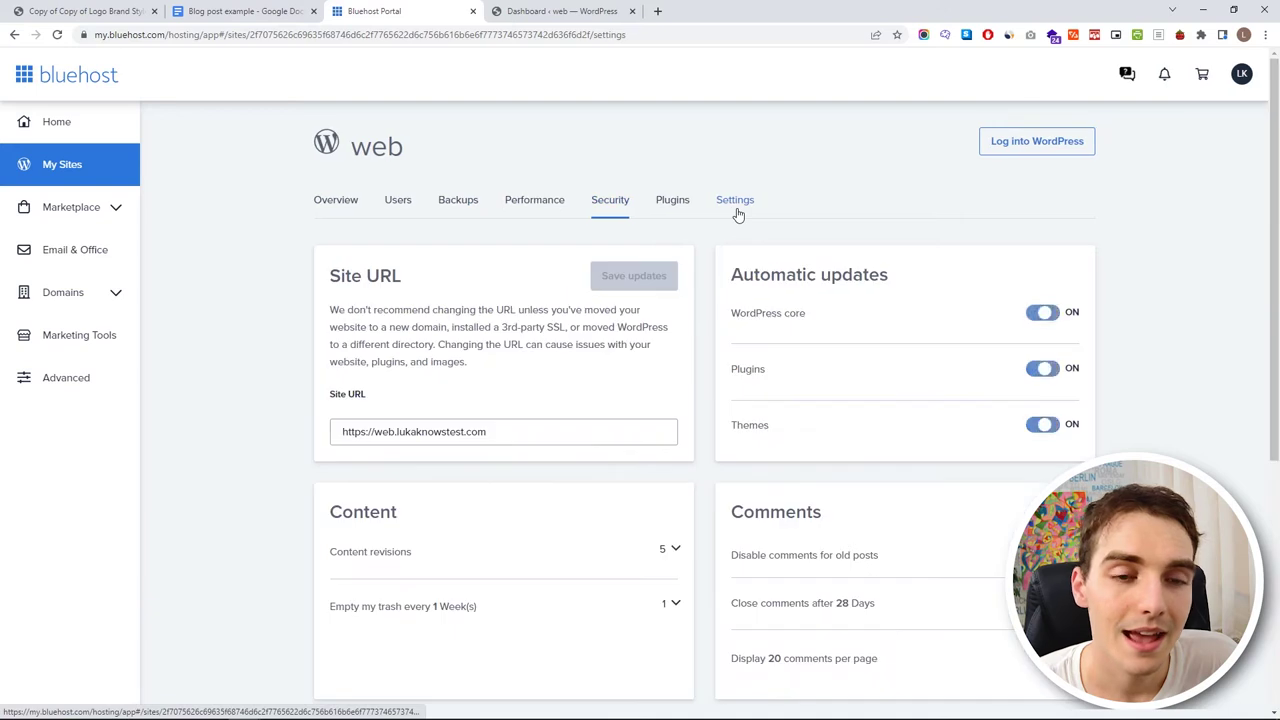
{"action": "scroll", "coordinate": [891, 335], "scroll_direction": "down", "scroll_amount": 4}
{"action": "scroll", "coordinate": [895, 320], "scroll_direction": "up", "scroll_amount": 4}
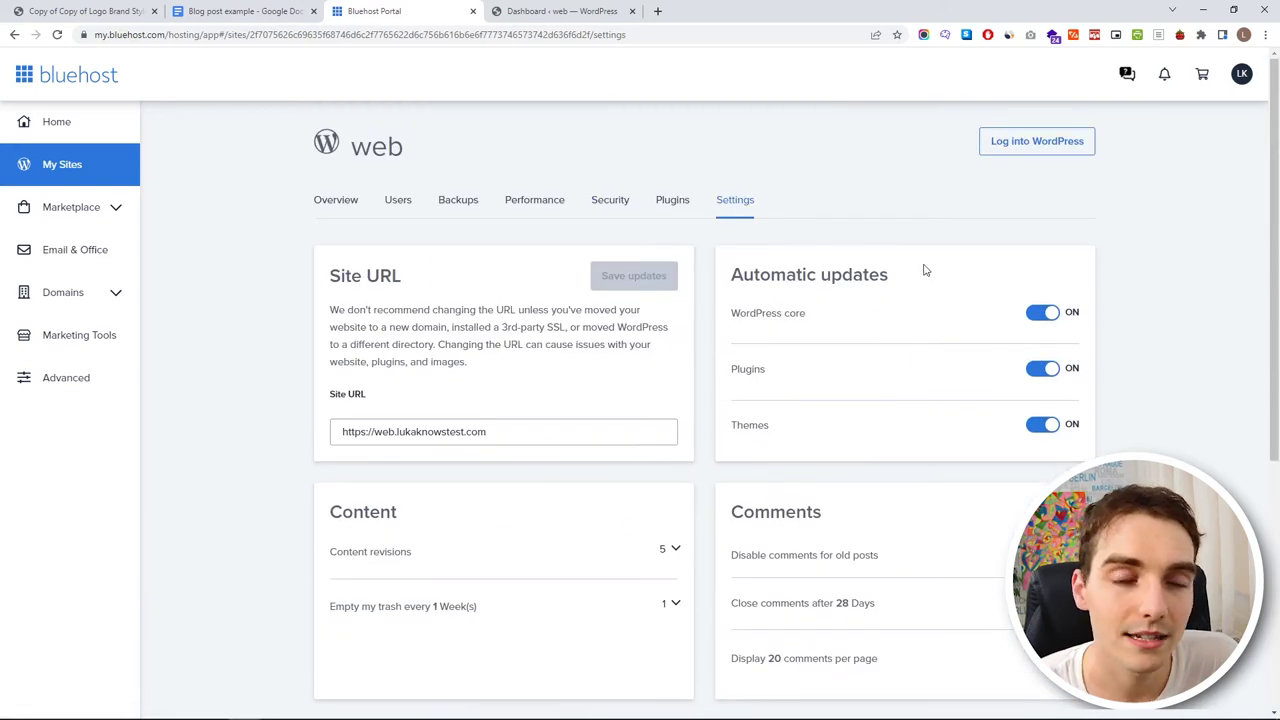
{"action": "left_click", "coordinate": [1040, 143]}
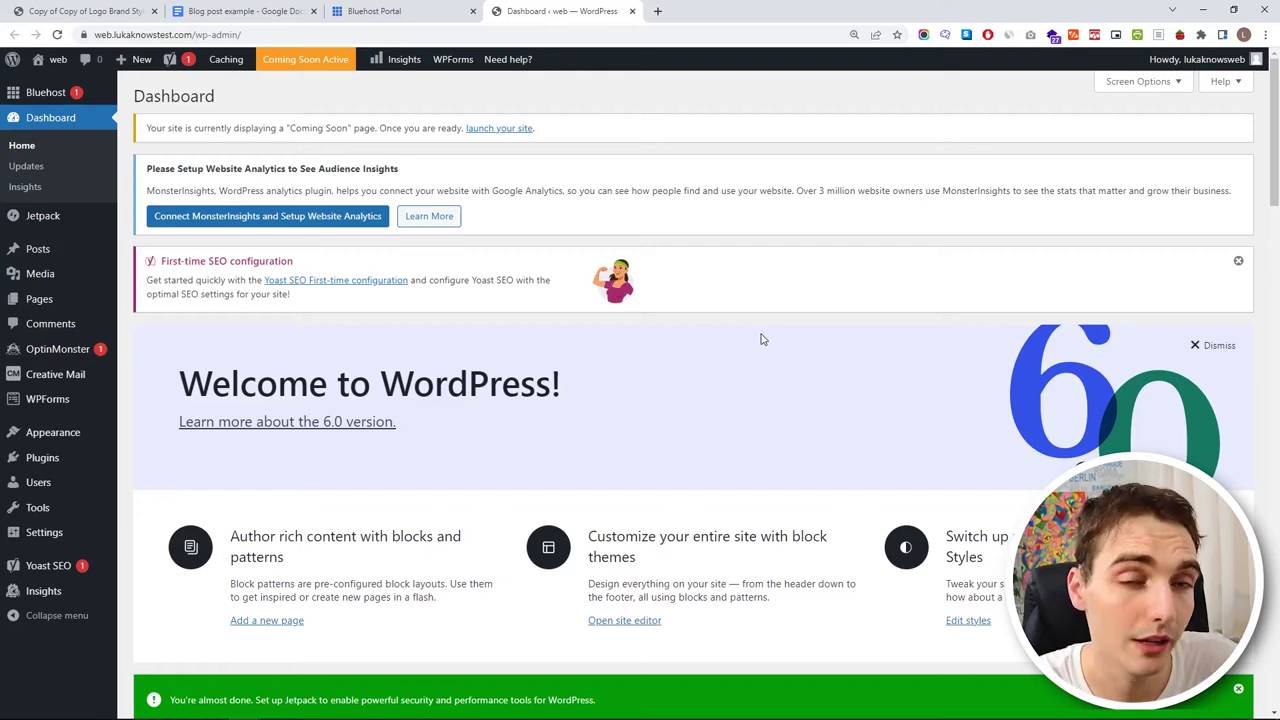
- Open Visit Site from the admin bar in a new tab and select its URL
{"action": "mouse_move", "coordinate": [52, 60]}
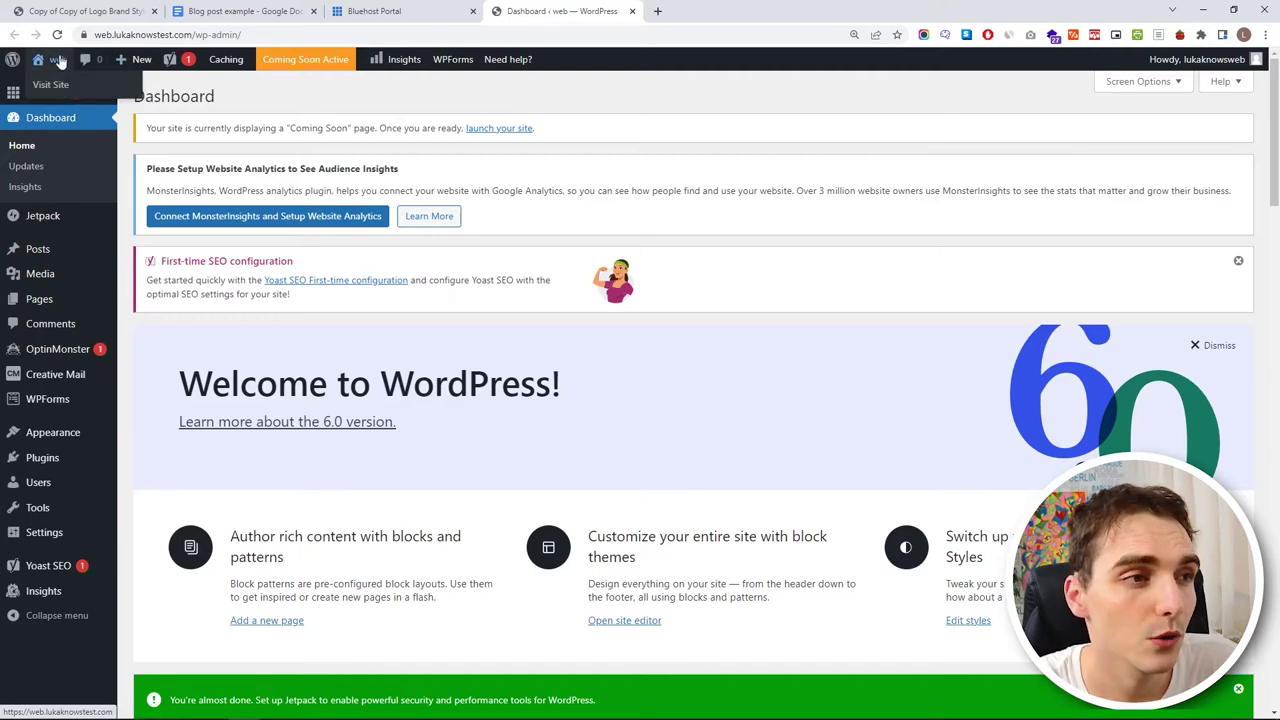
{"action": "middle_click", "coordinate": [55, 84]}
{"action": "left_click", "coordinate": [690, 11]}
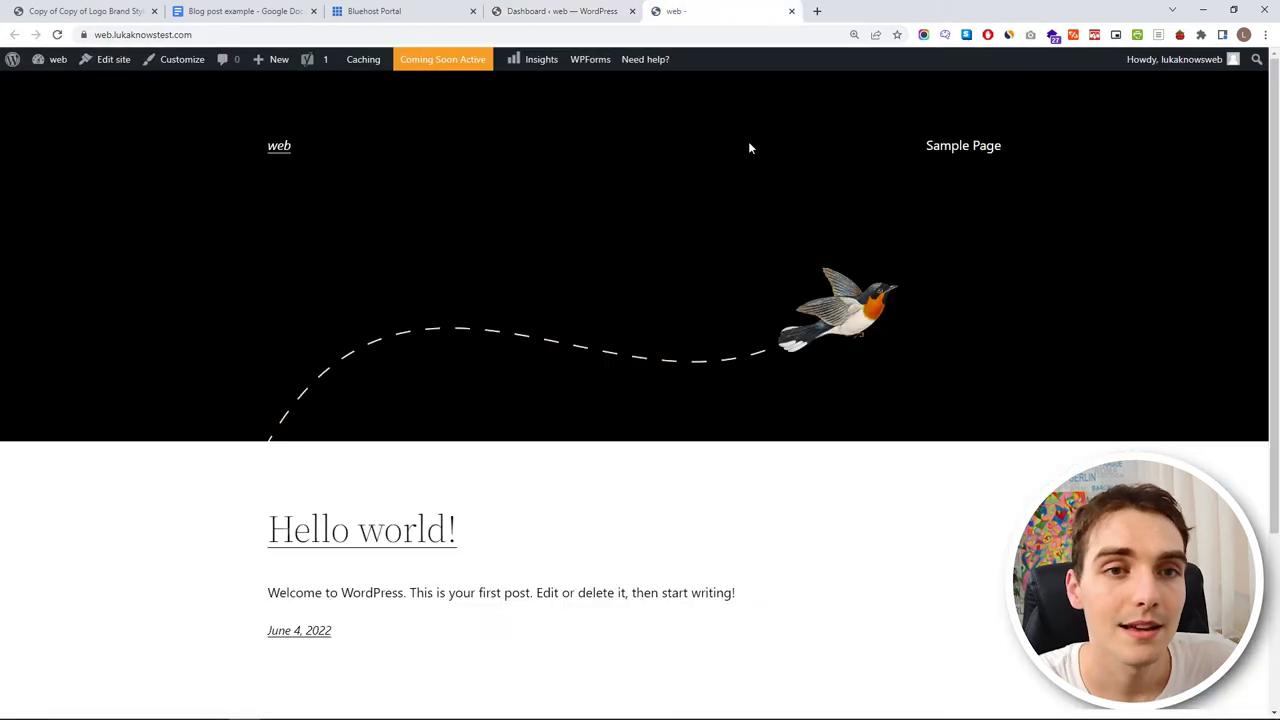
{"action": "scroll", "coordinate": [503, 357], "scroll_direction": "down", "scroll_amount": 3}
{"action": "left_click", "coordinate": [348, 34]}
{"action": "key", "text": "ctrl+c"}
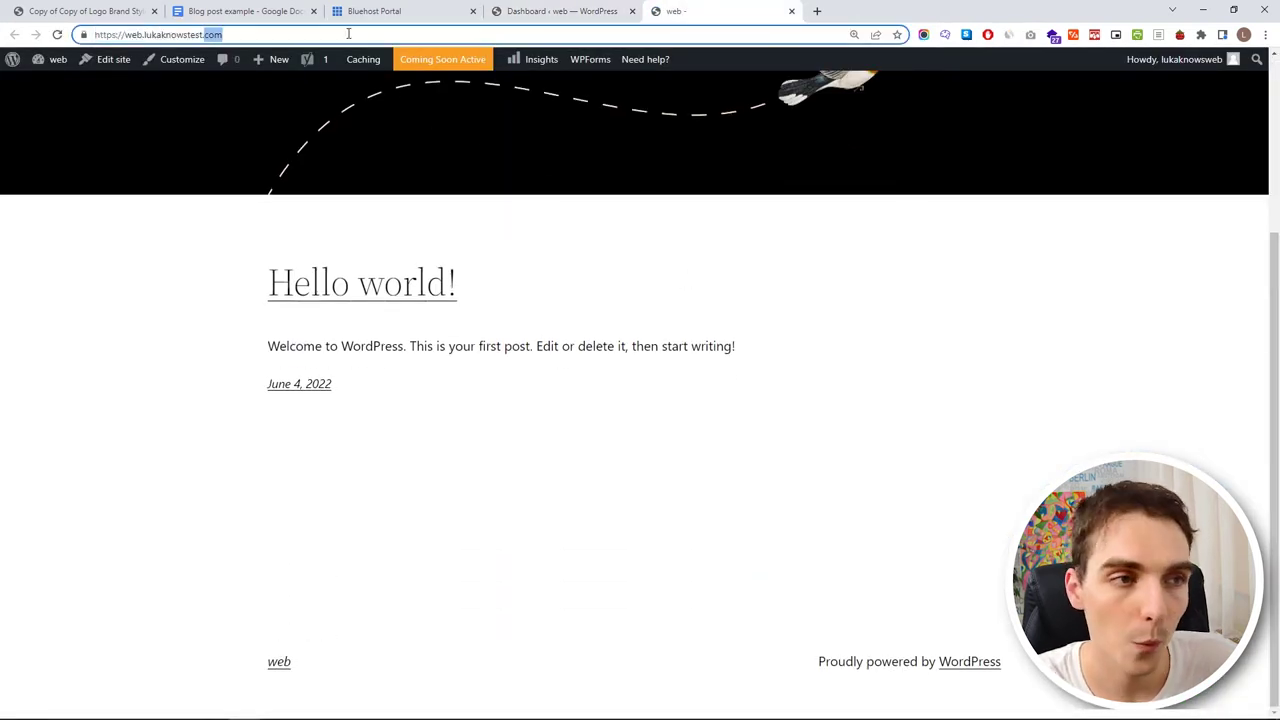
{"action": "left_click", "coordinate": [580, 170]}
- Load the copied site URL in an Incognito window, confirm the Coming Soon! page, then close it
{"action": "key", "text": "ctrl+shift+n"}
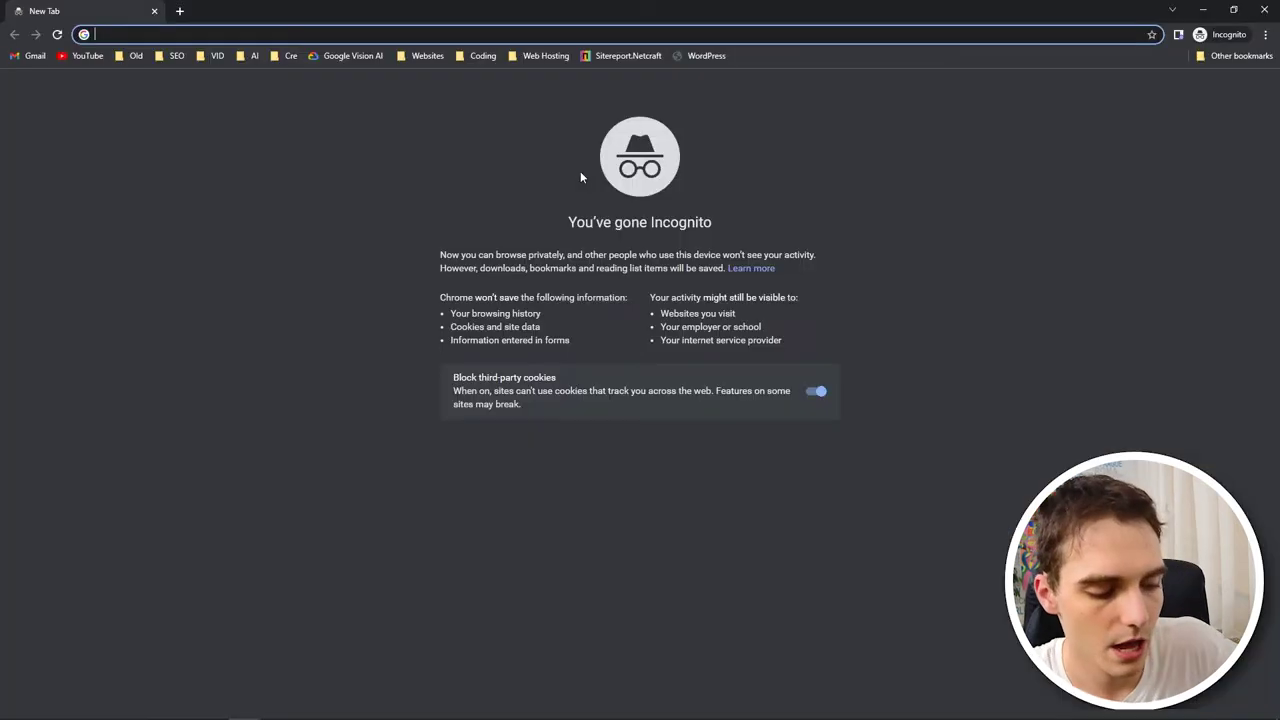
{"action": "key", "text": "ctrl+v"}
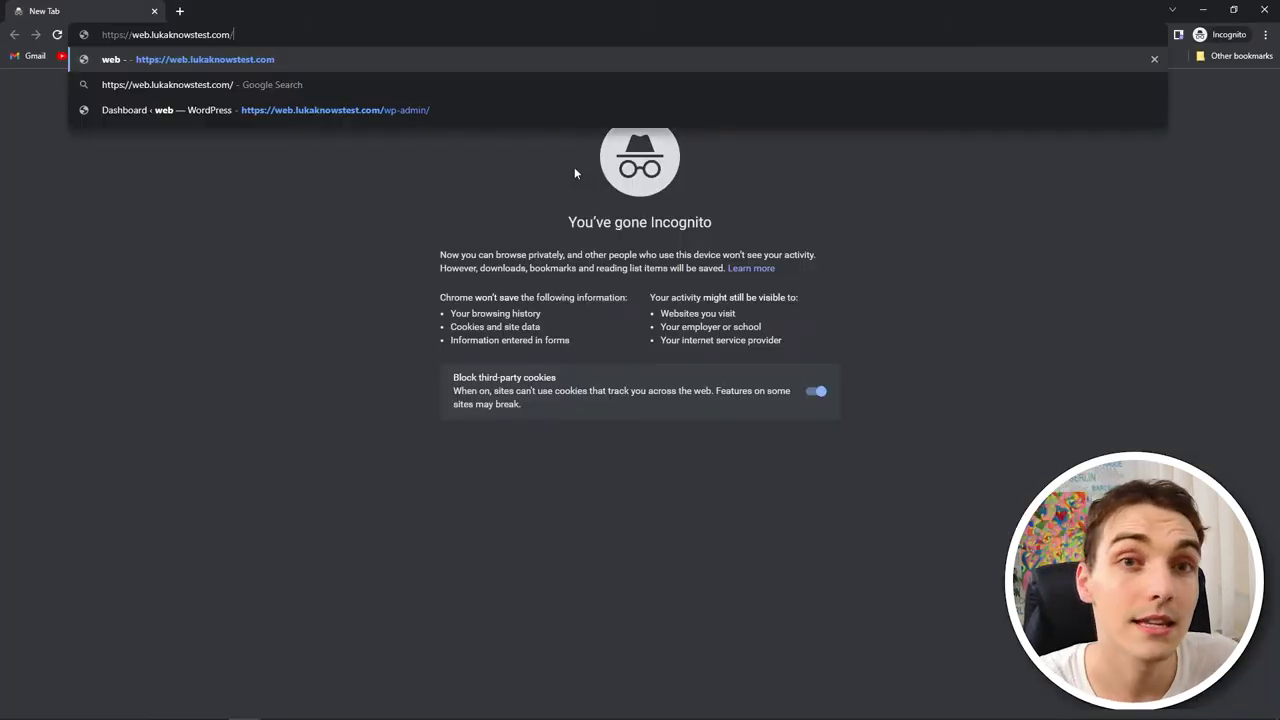
{"action": "key", "text": "Return"}
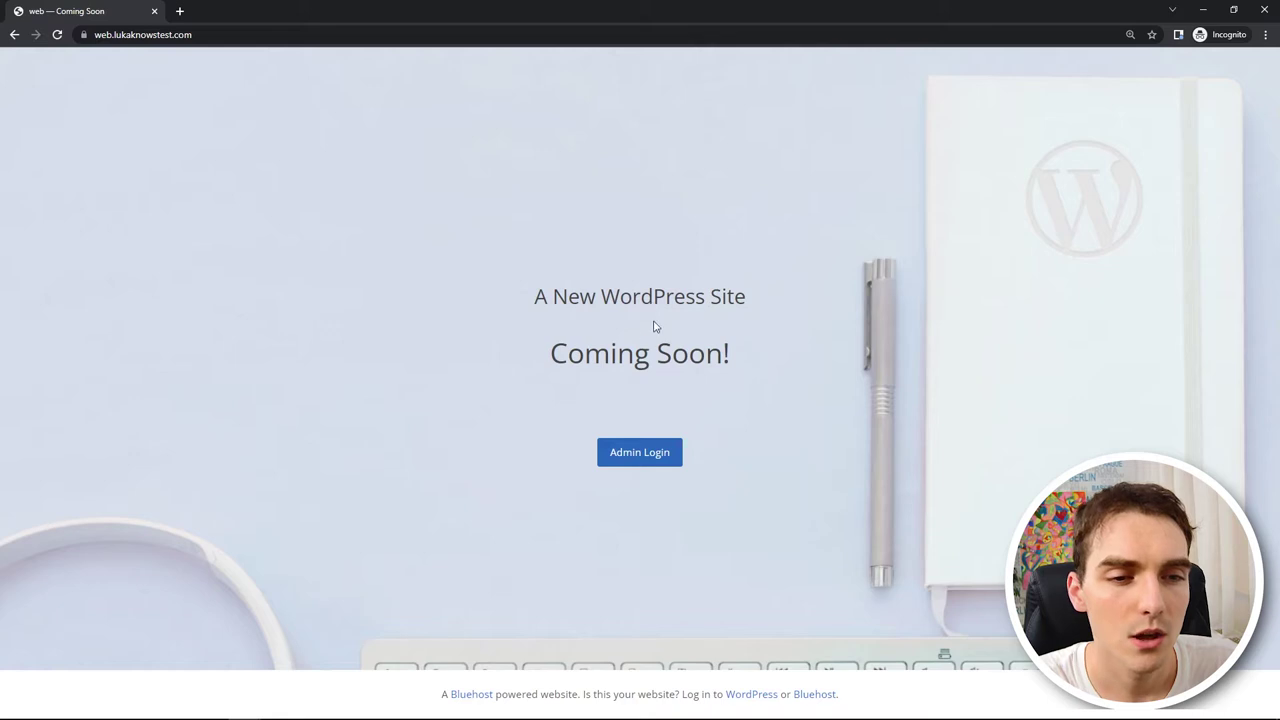
{"action": "left_click_drag", "start_coordinate": [553, 352], "coordinate": [733, 358]}
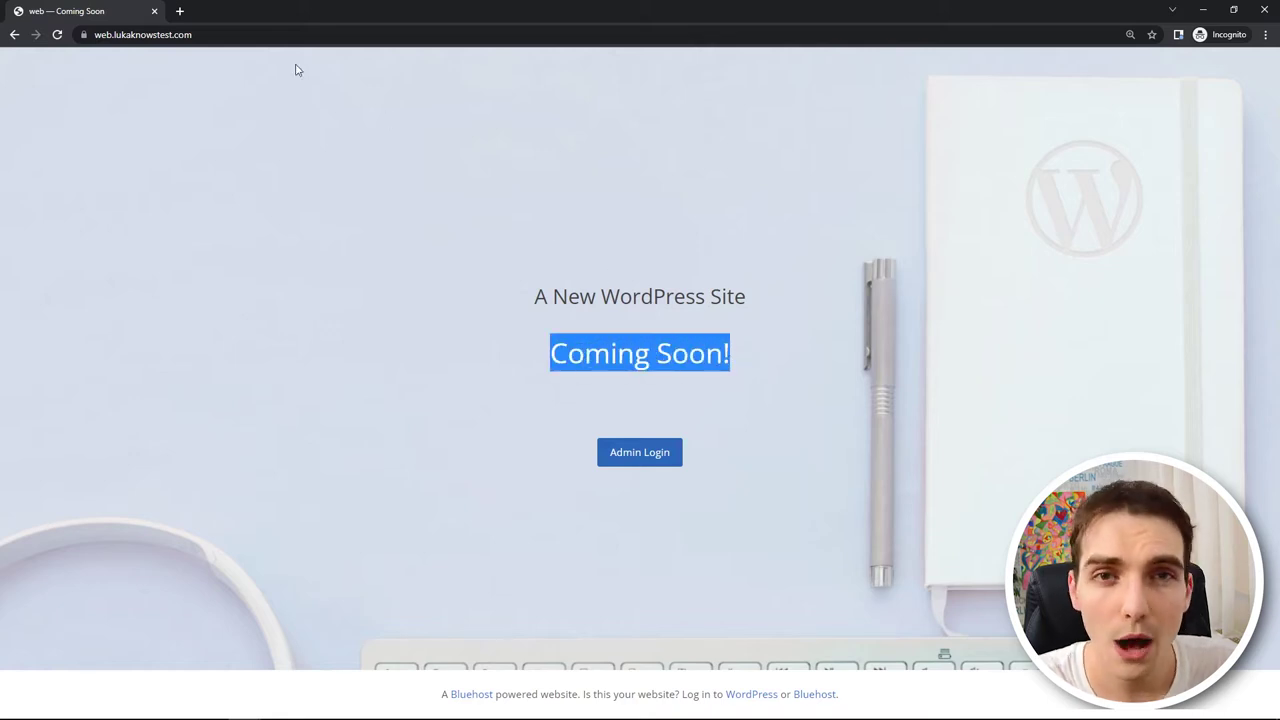
{"action": "left_click", "coordinate": [154, 11]}
- Toggle off the web site's Coming Soon Page in Bluehost Settings, then select the live site's URL
{"action": "left_click", "coordinate": [423, 6]}
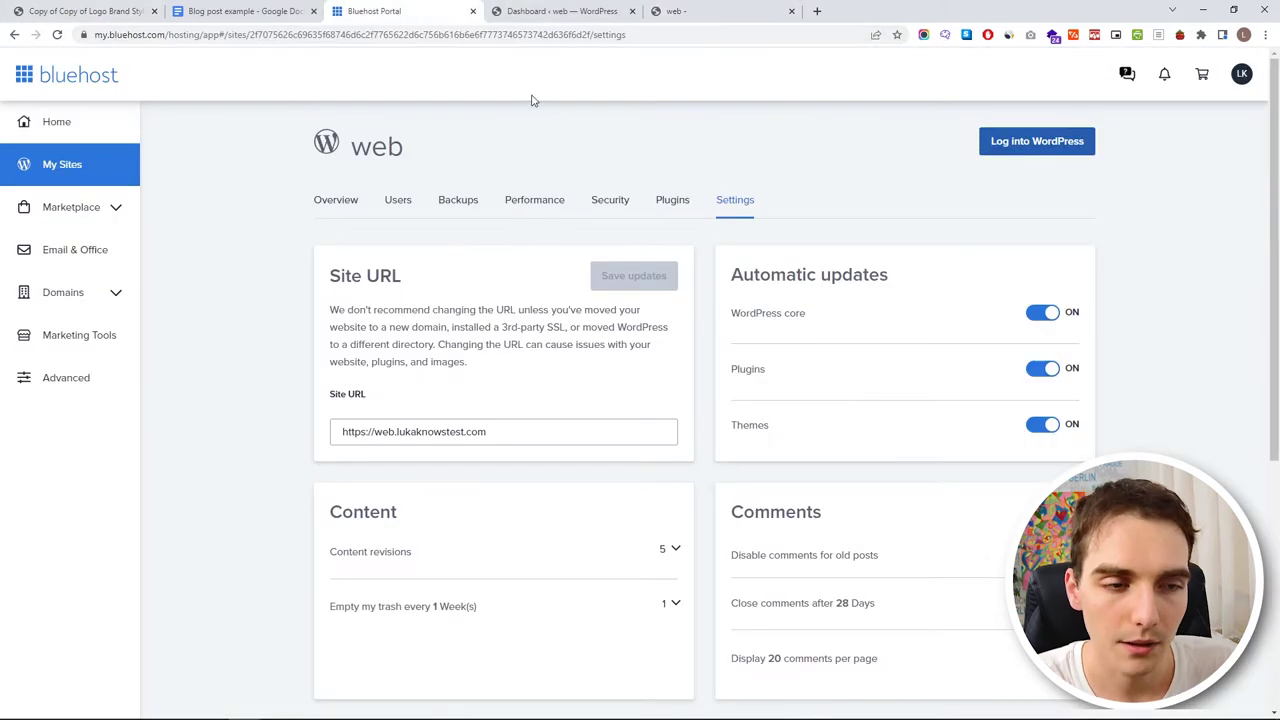
{"action": "left_click", "coordinate": [70, 164]}
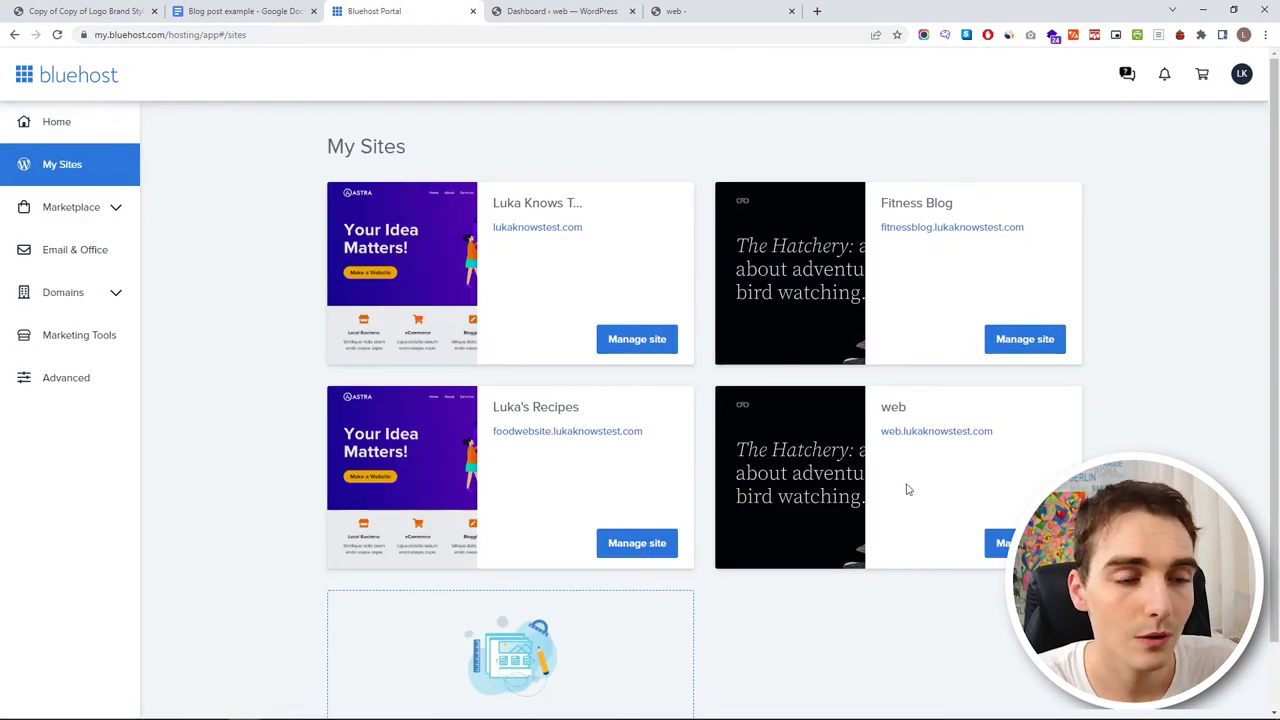
{"action": "left_click", "coordinate": [1000, 543]}
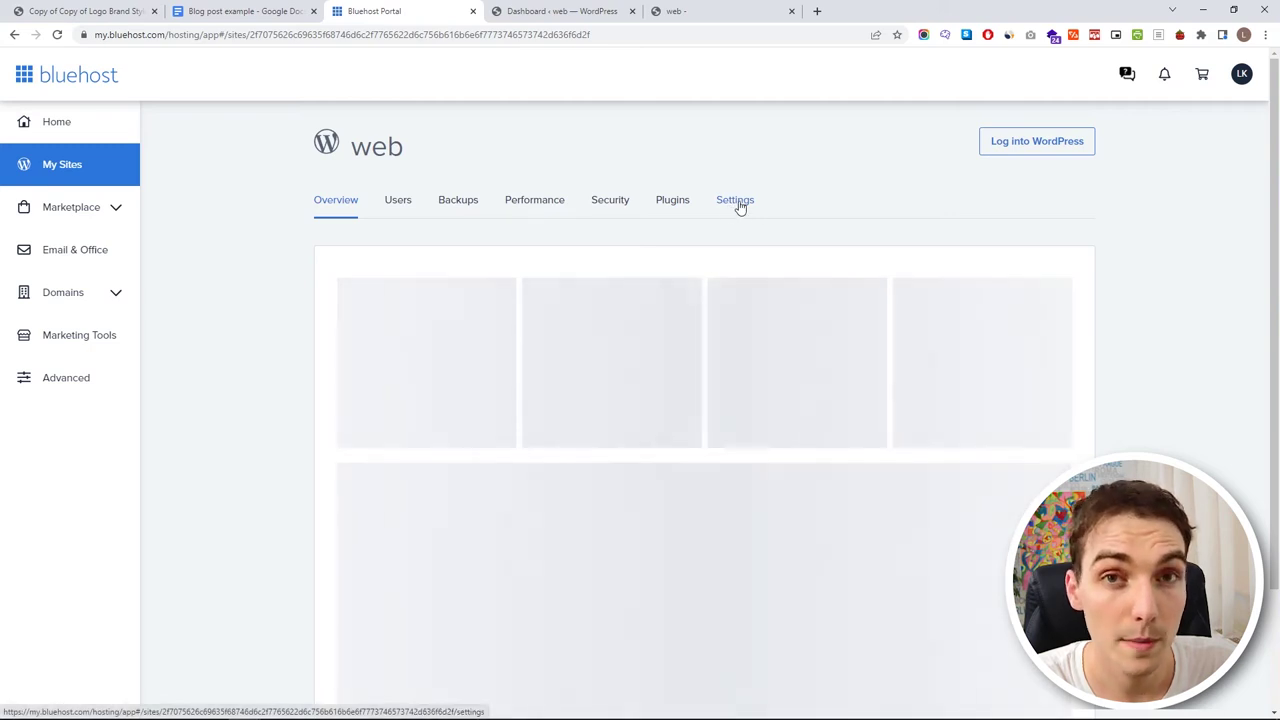
{"action": "left_click", "coordinate": [737, 203]}
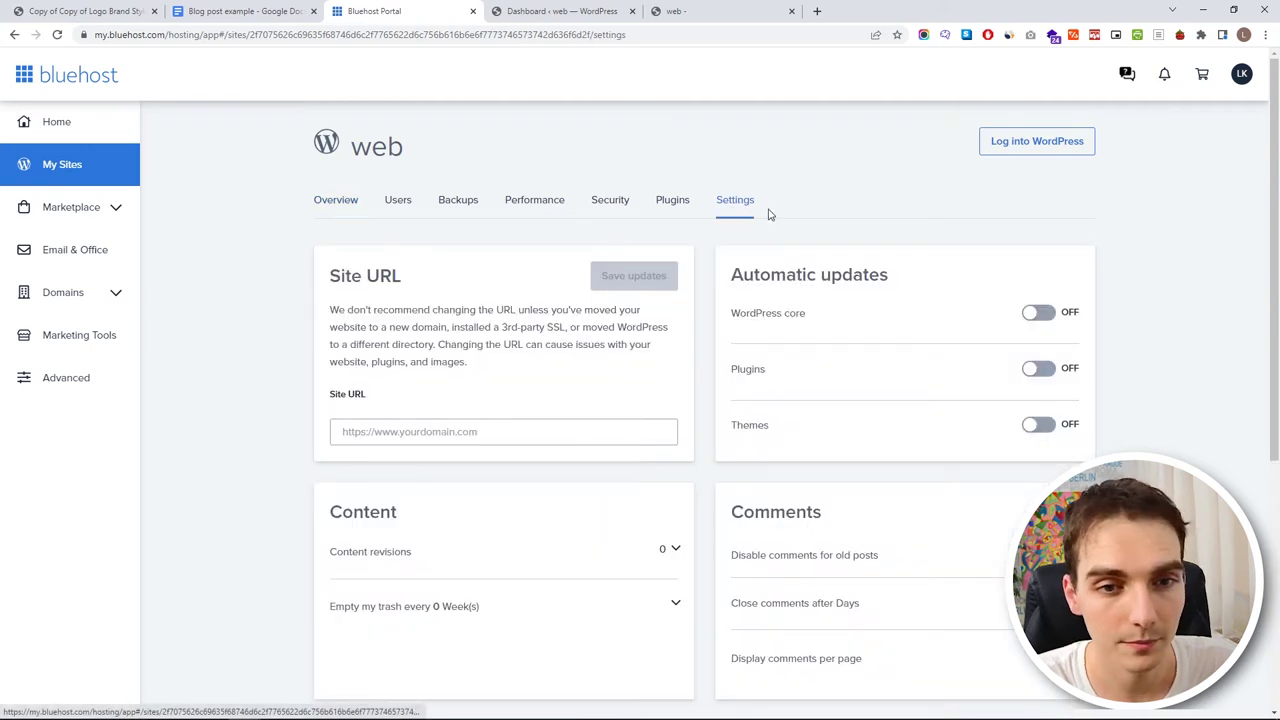
{"action": "scroll", "coordinate": [800, 222], "scroll_direction": "down", "scroll_amount": 3}
{"action": "scroll", "coordinate": [495, 465], "scroll_direction": "down", "scroll_amount": 1}
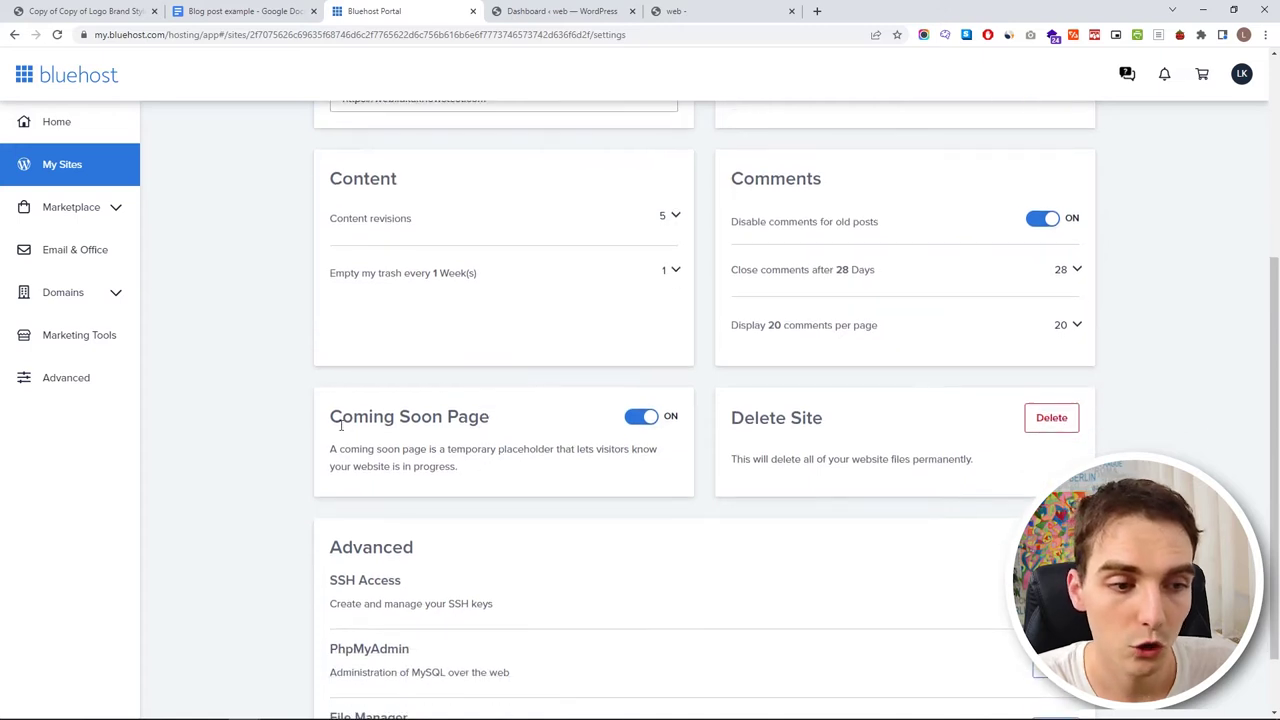
{"action": "left_click_drag", "start_coordinate": [333, 416], "coordinate": [491, 417]}
{"action": "left_click", "coordinate": [640, 420]}
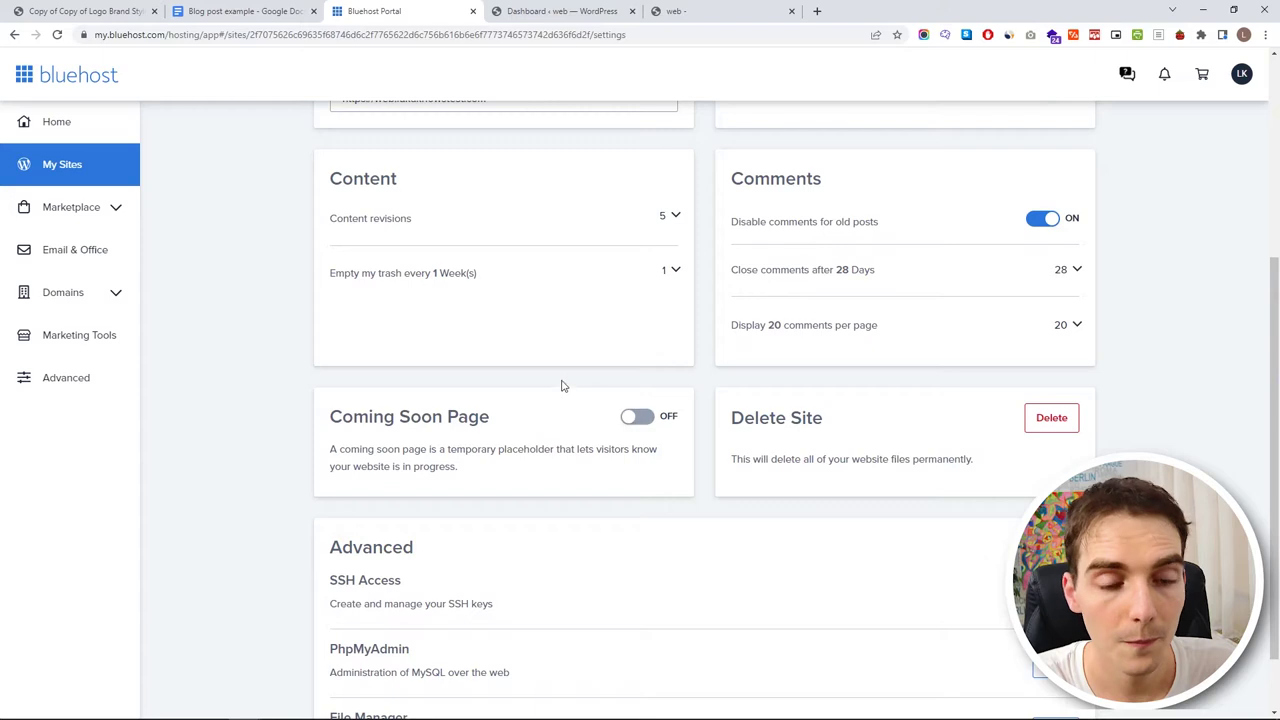
{"action": "left_click", "coordinate": [690, 11]}
{"action": "left_click", "coordinate": [387, 34]}
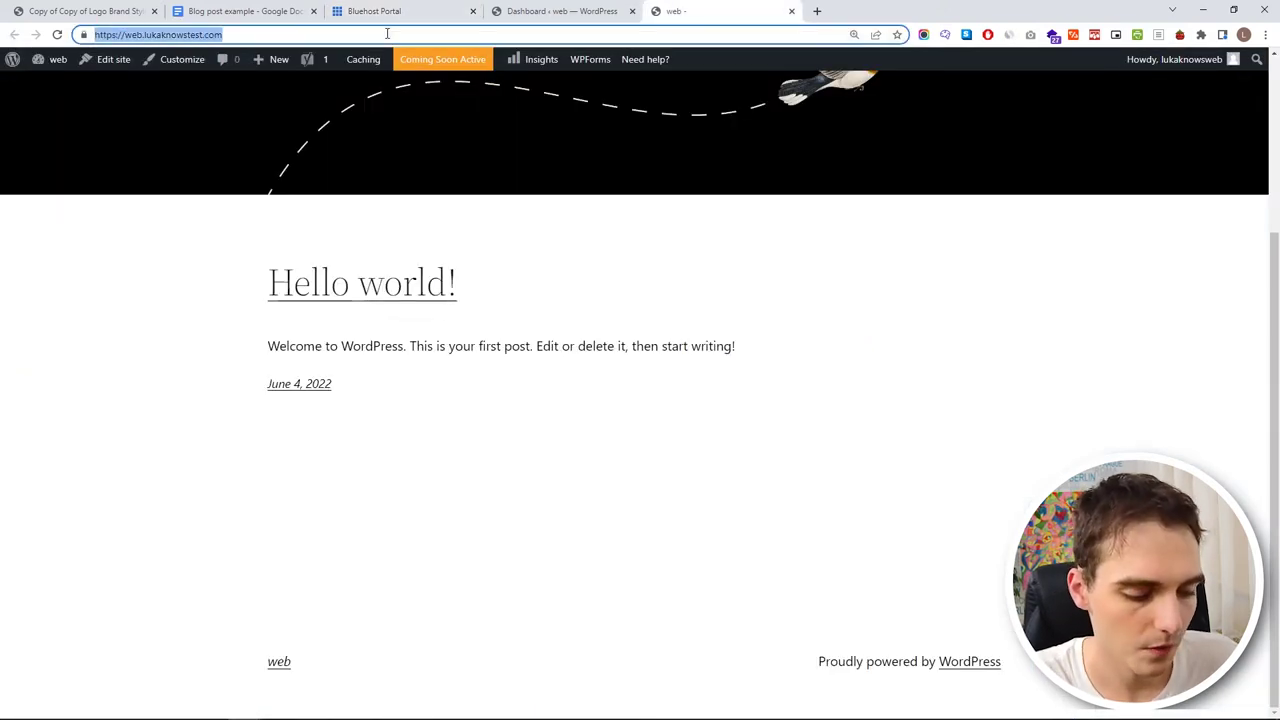
- Load the copied site URL in an Incognito window to confirm it's public, then close it
{"action": "key", "text": "ctrl+c"}
{"action": "key", "text": "ctrl+shift+n"}
{"action": "key", "text": "ctrl+v"}
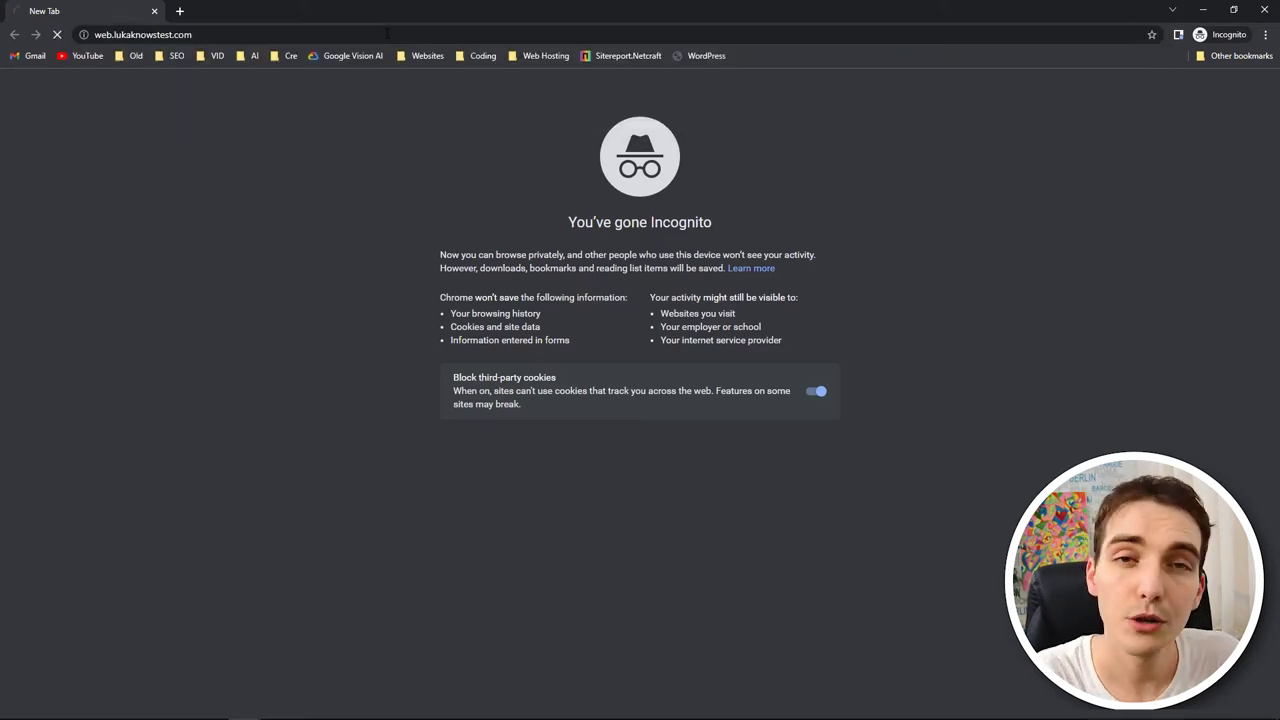
{"action": "key", "text": "Return"}
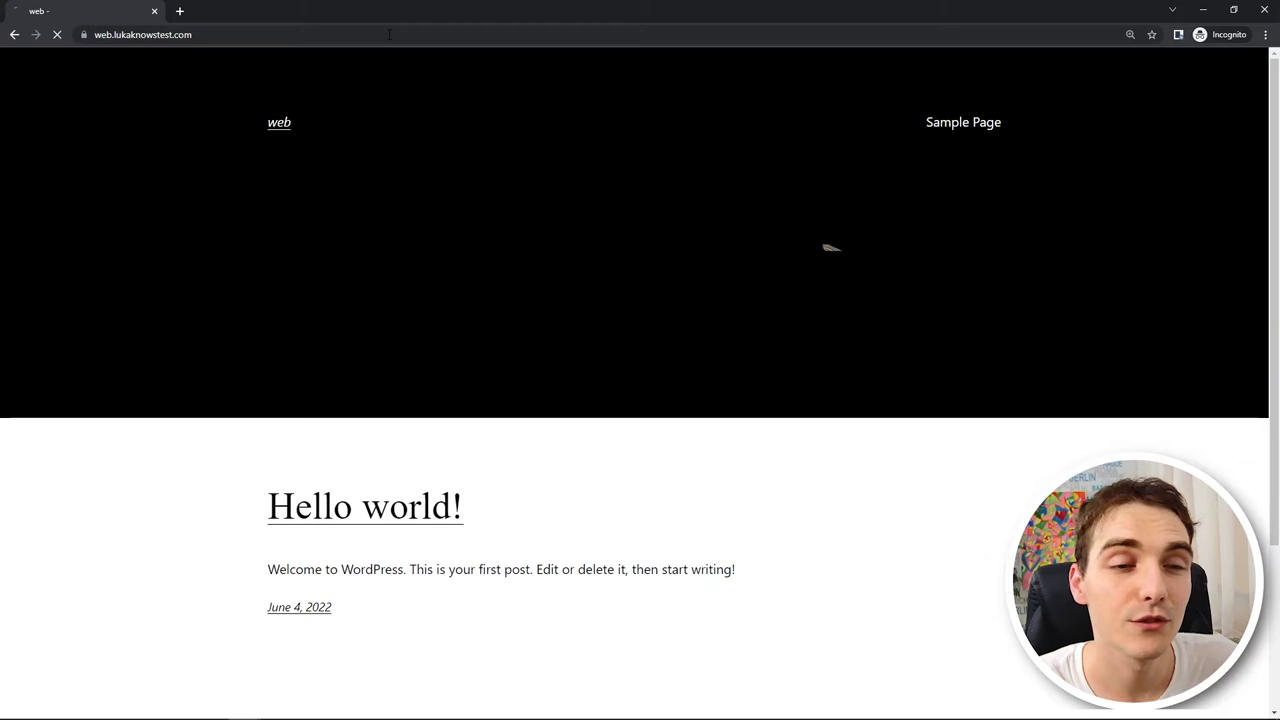
{"action": "left_click", "coordinate": [154, 10]}
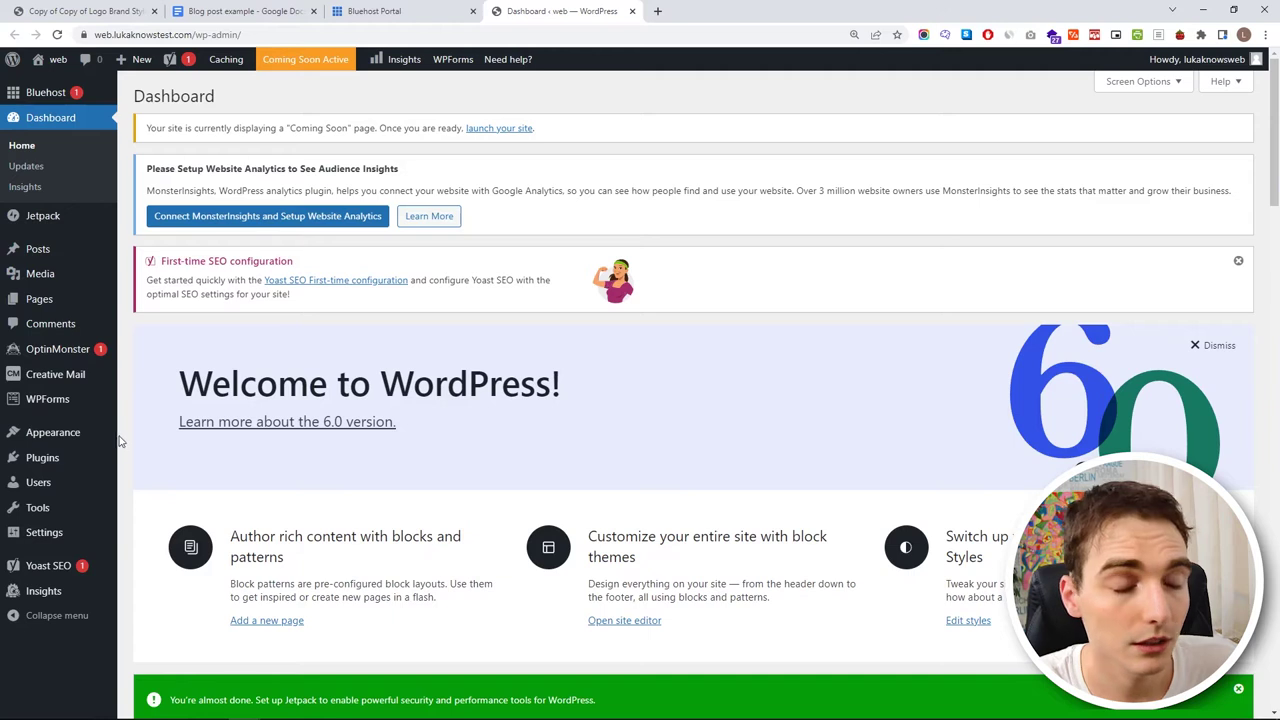
{"action": "mouse_move", "coordinate": [100, 436]}
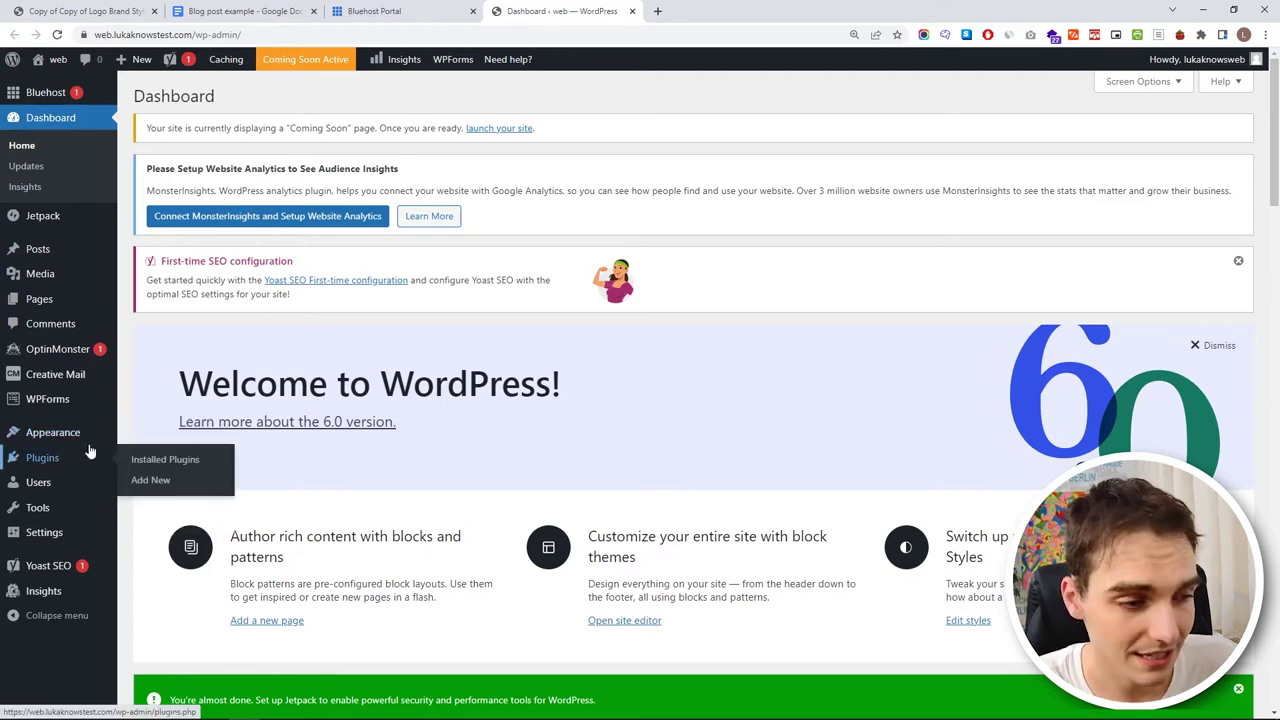
- Select all nine installed plugins and deactivate them with the bulk Deactivate action
{"action": "left_click", "coordinate": [40, 463]}
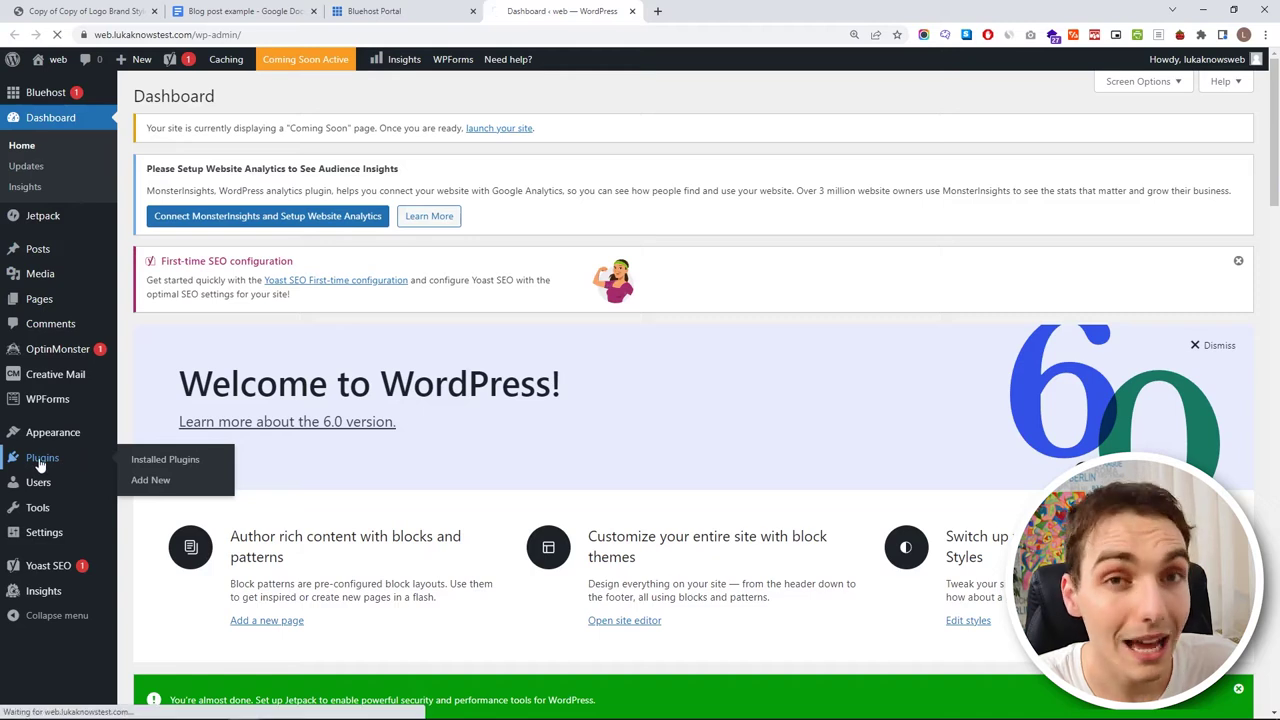
{"action": "scroll", "coordinate": [345, 400], "scroll_direction": "down", "scroll_amount": 6}
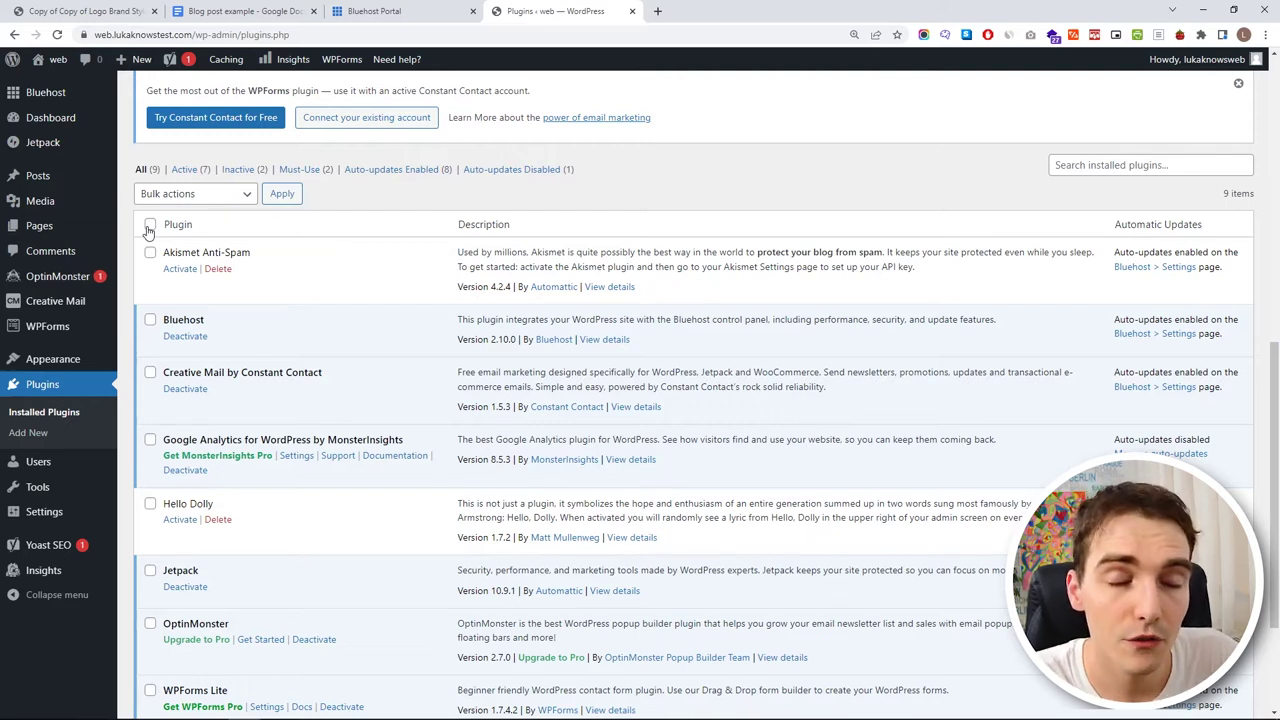
{"action": "left_click", "coordinate": [150, 253]}
{"action": "left_click", "coordinate": [150, 319]}
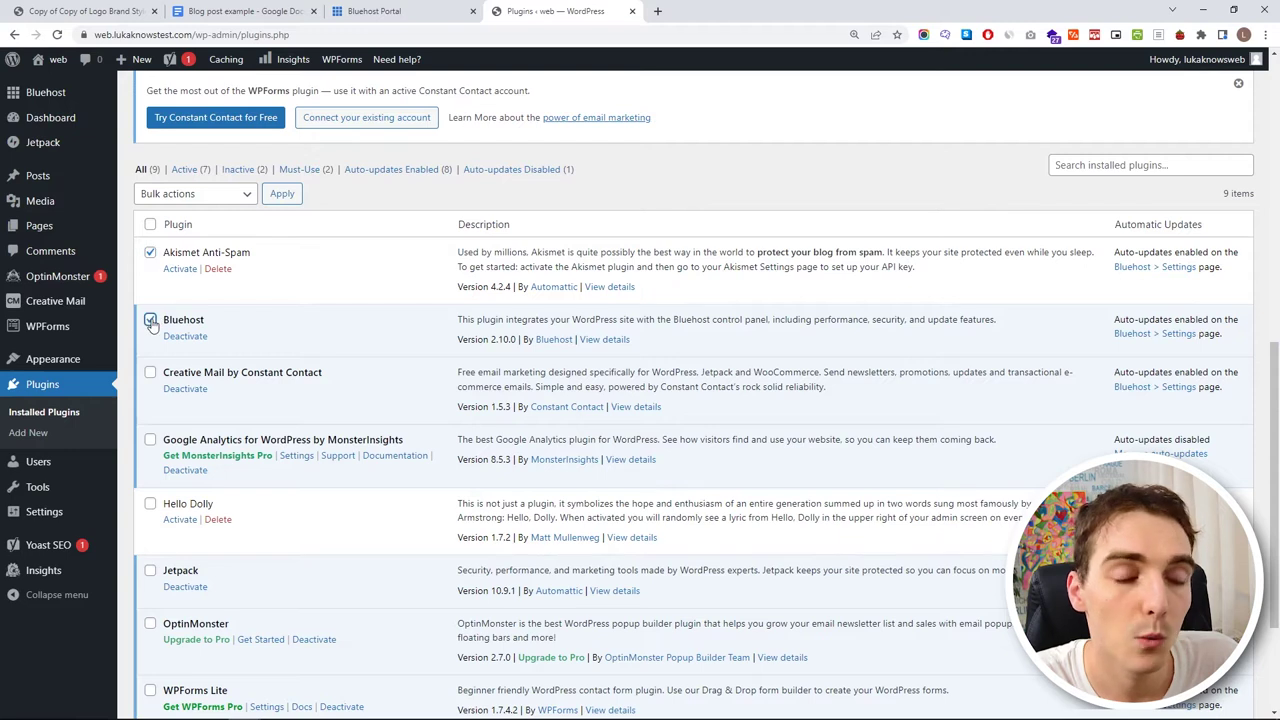
{"action": "left_click", "coordinate": [150, 224]}
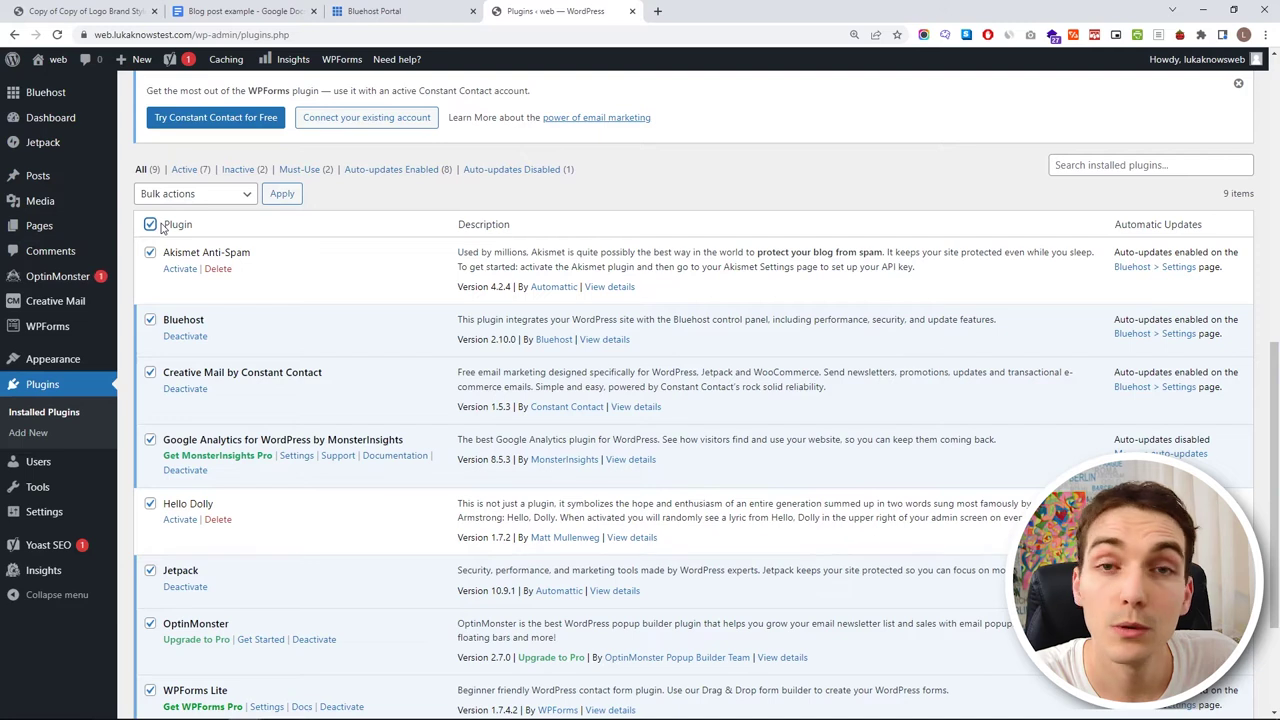
{"action": "left_click", "coordinate": [241, 200]}
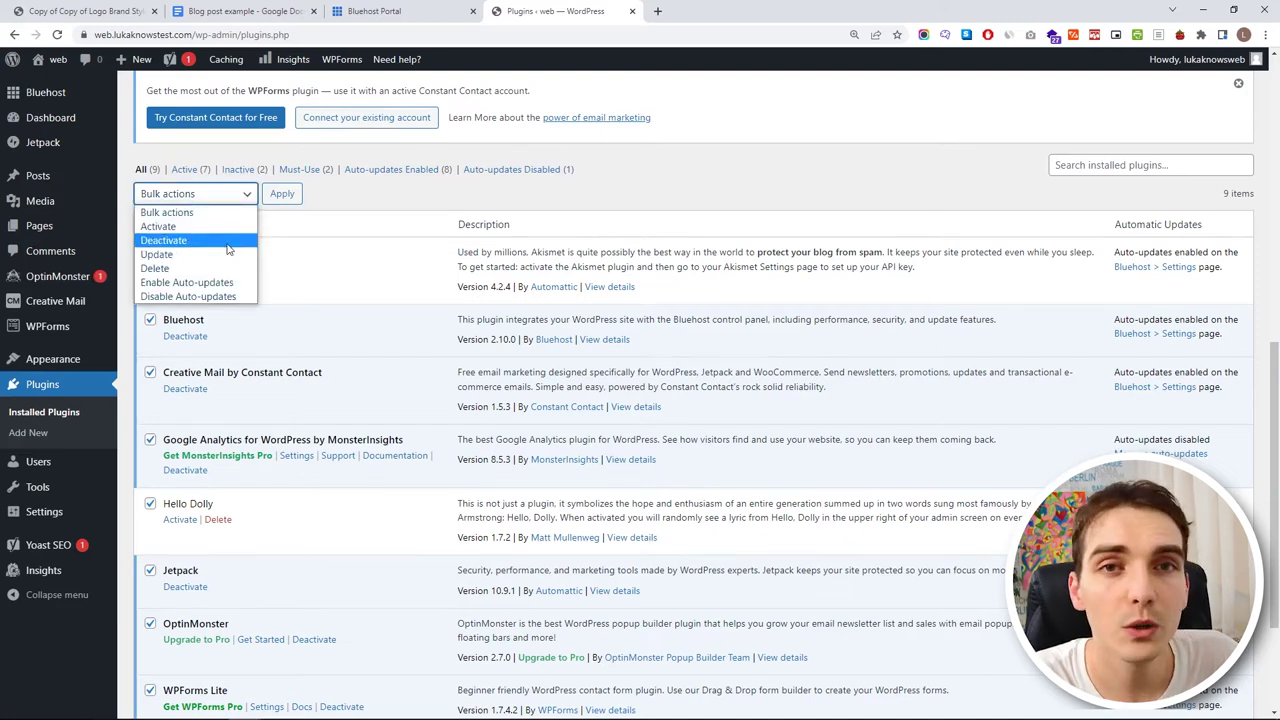
{"action": "left_click", "coordinate": [227, 244]}
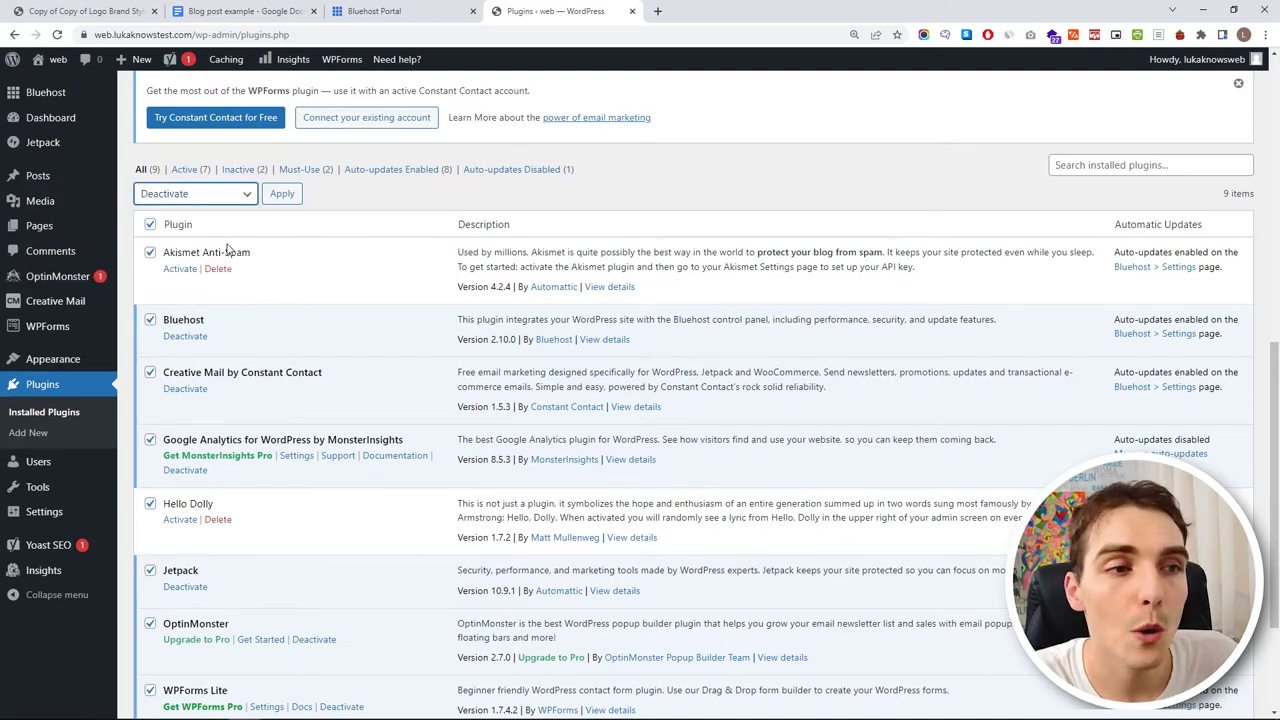
{"action": "left_click", "coordinate": [283, 197]}
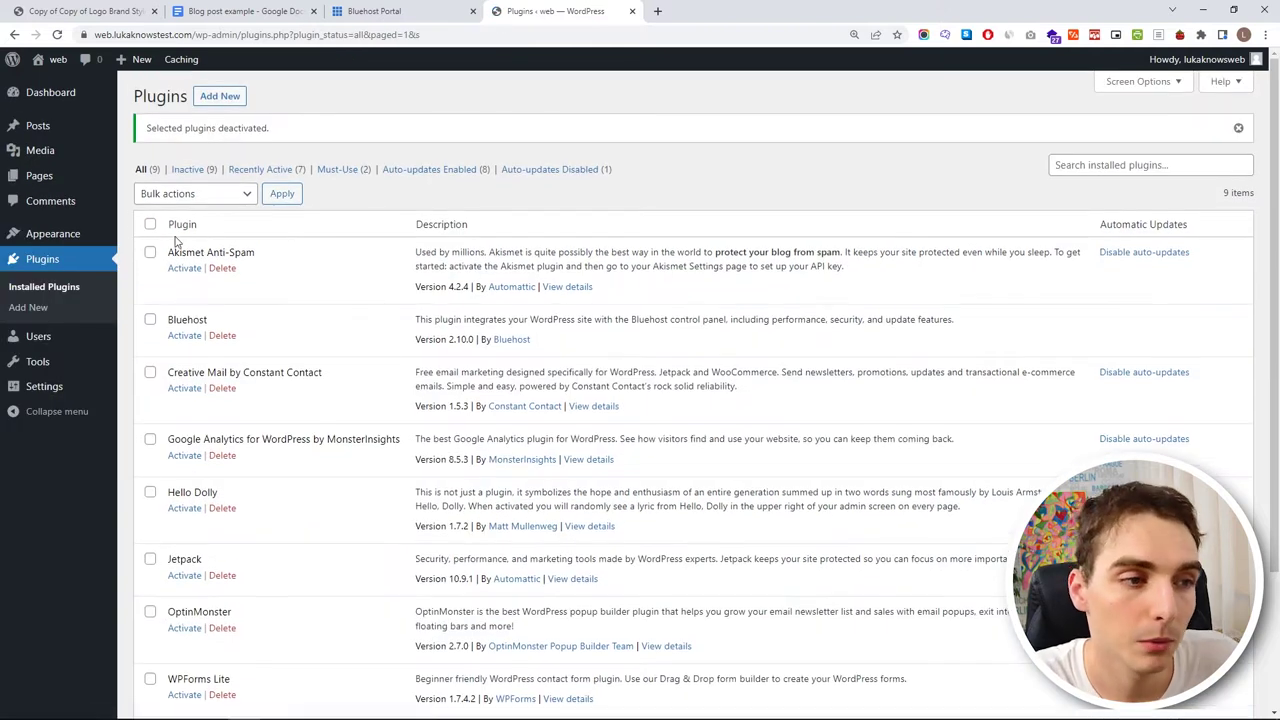
- Bulk-delete all the deactivated plugins and their data, confirming the deletion
{"action": "left_click", "coordinate": [150, 224]}
{"action": "left_click", "coordinate": [180, 196]}
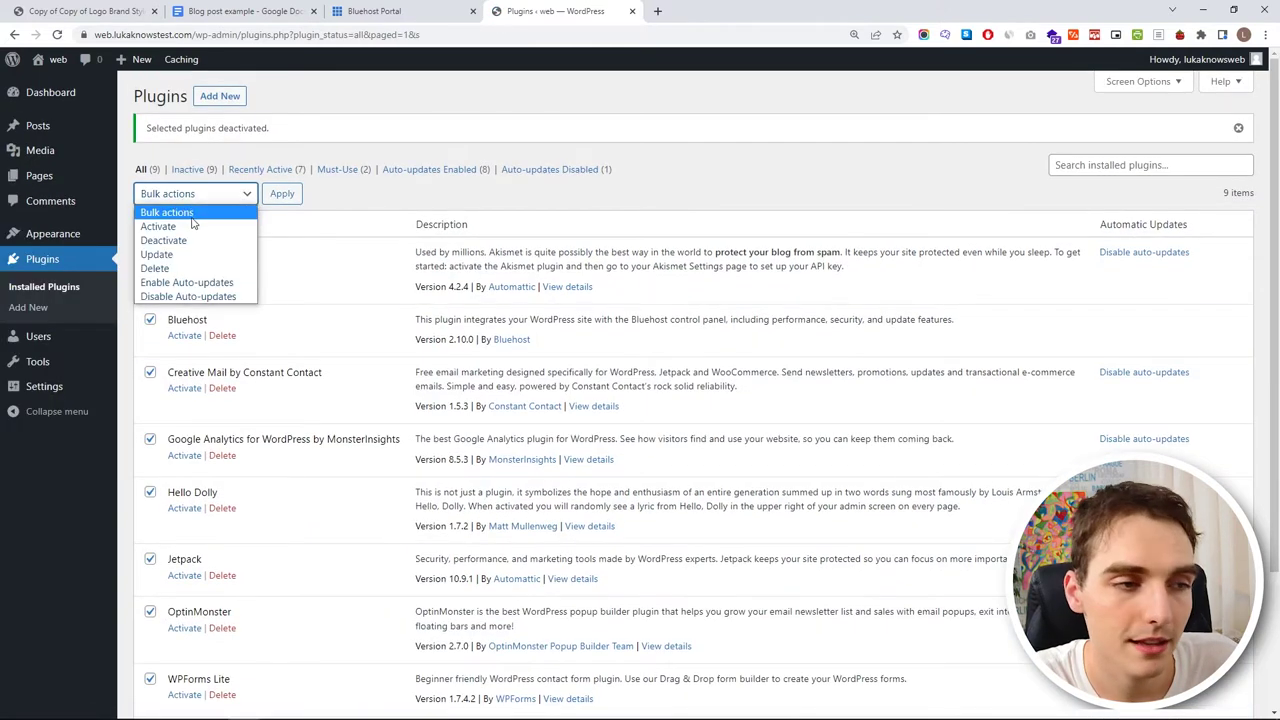
{"action": "left_click", "coordinate": [200, 265]}
{"action": "left_click", "coordinate": [282, 195]}
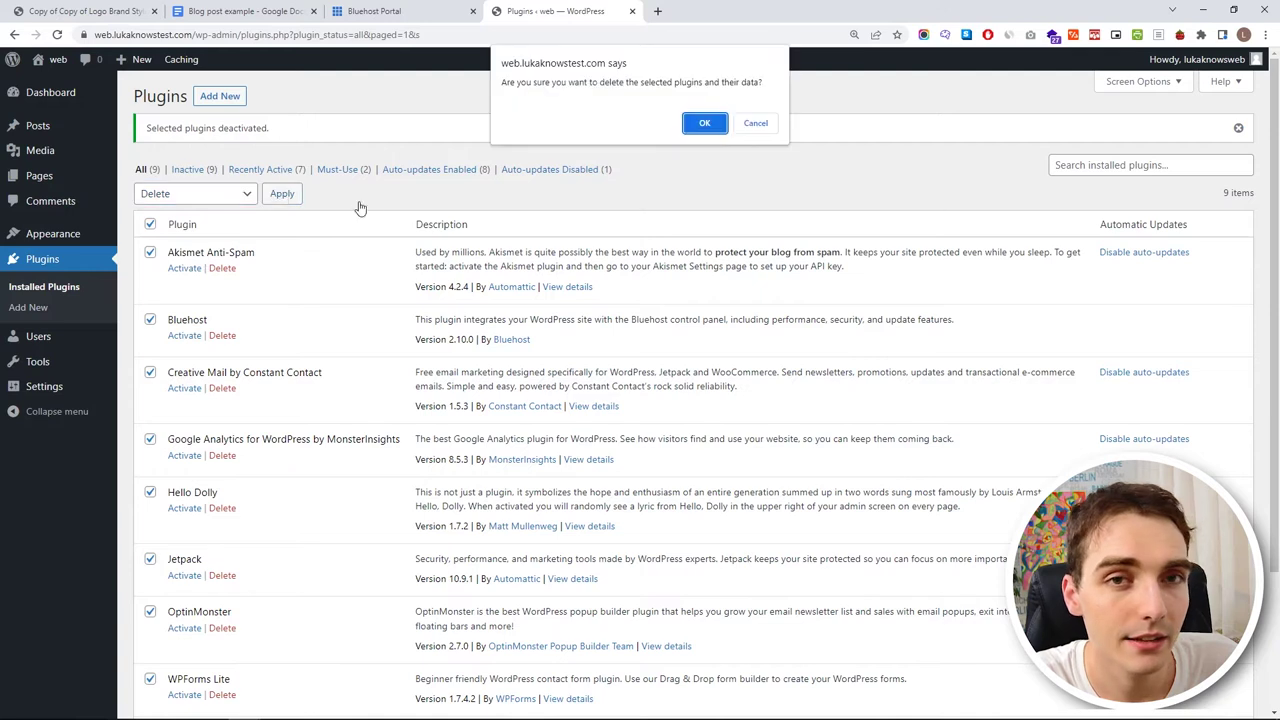
{"action": "left_click", "coordinate": [705, 125]}
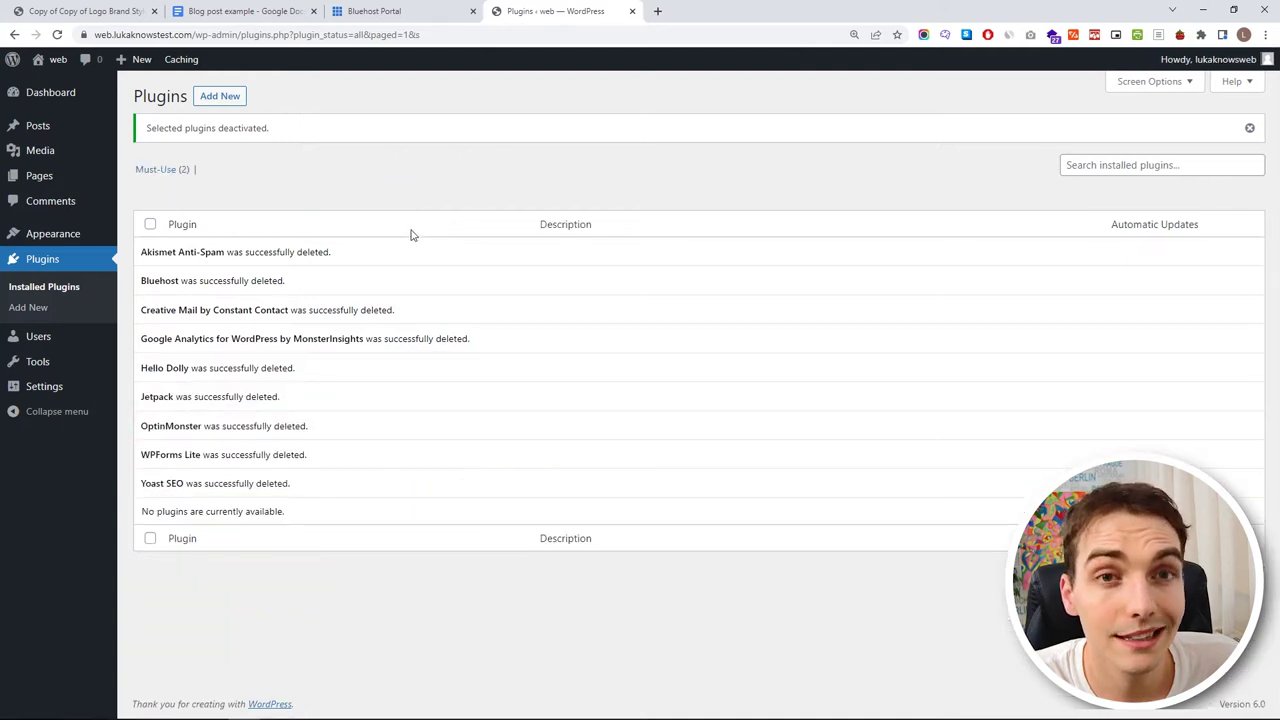
- Move the Hello world! post to the trash and permanently delete it
{"action": "mouse_move", "coordinate": [88, 124]}
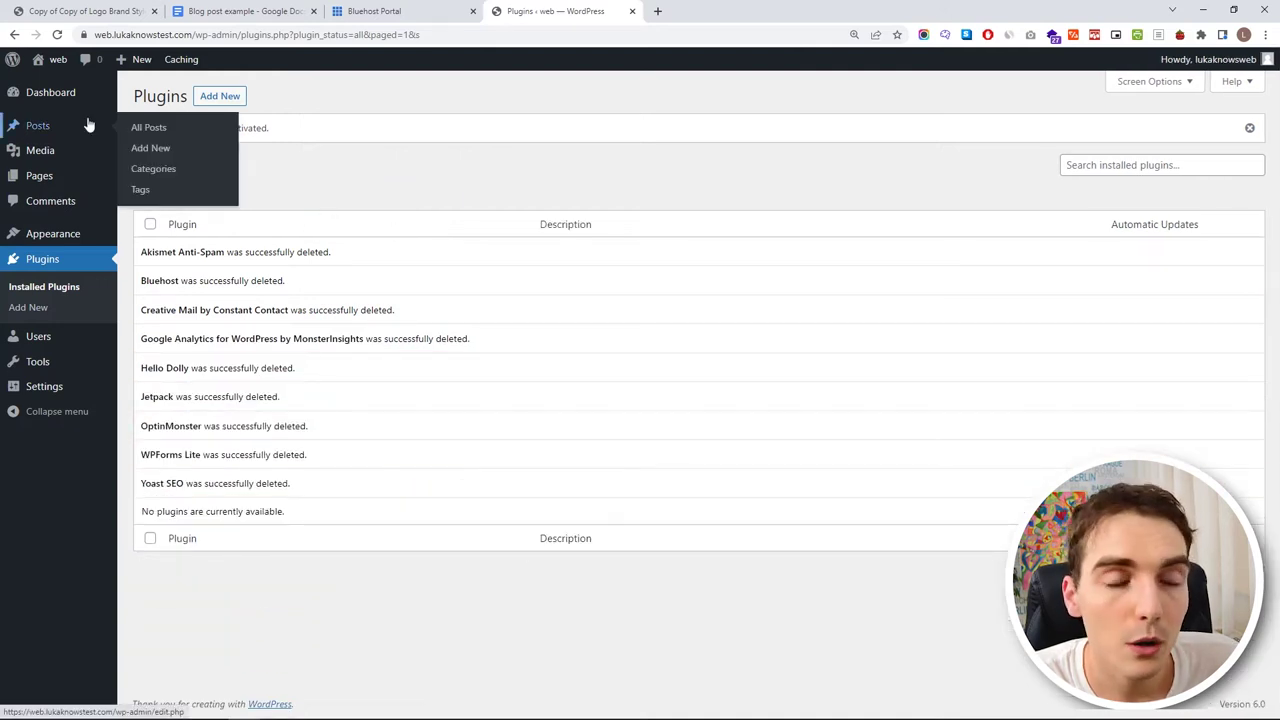
{"action": "left_click", "coordinate": [60, 124]}
{"action": "left_click", "coordinate": [148, 180]}
{"action": "left_click", "coordinate": [178, 150]}
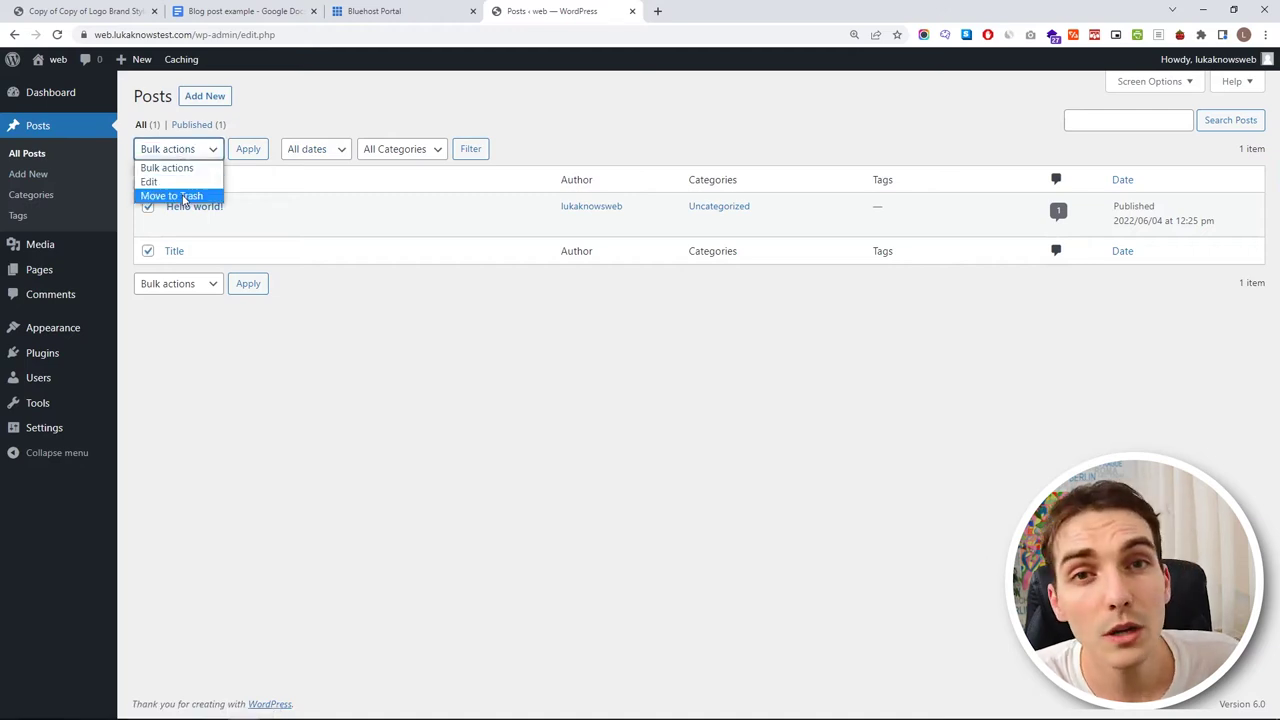
{"action": "left_click", "coordinate": [183, 197]}
{"action": "left_click", "coordinate": [245, 155]}
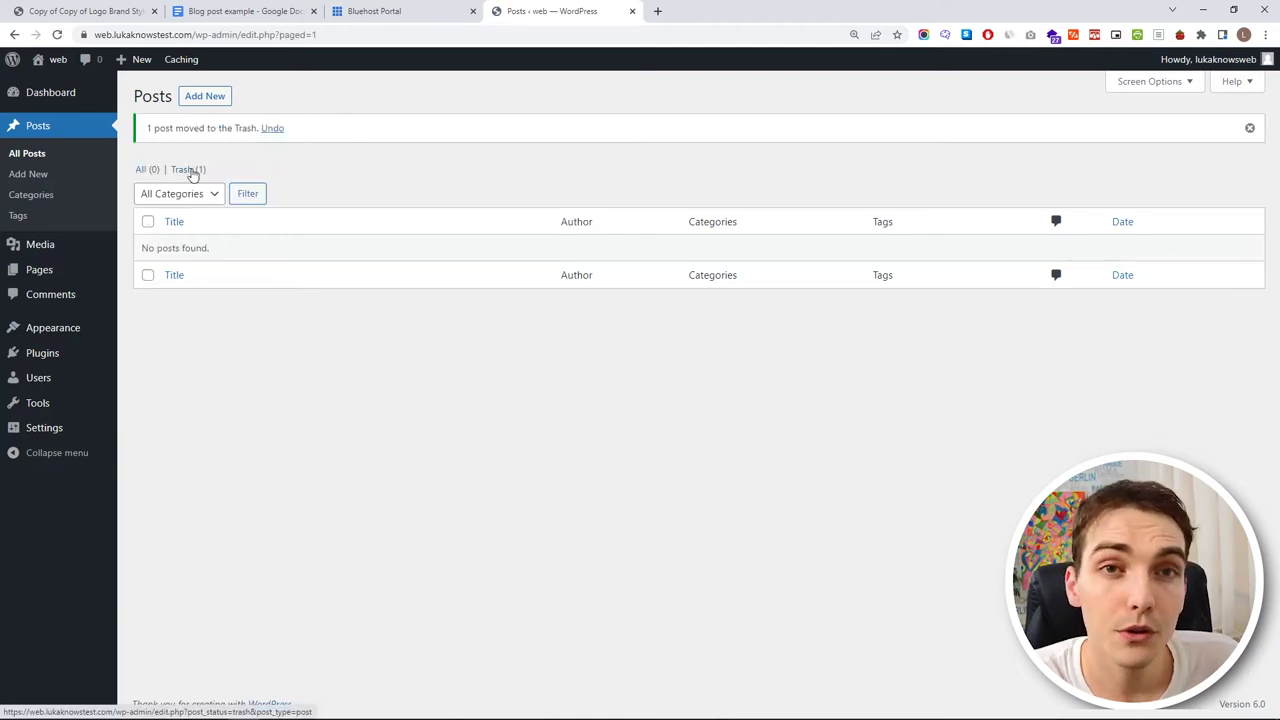
{"action": "left_click", "coordinate": [190, 170]}
{"action": "left_click", "coordinate": [148, 179]}
{"action": "left_click", "coordinate": [190, 148]}
{"action": "left_click", "coordinate": [196, 194]}
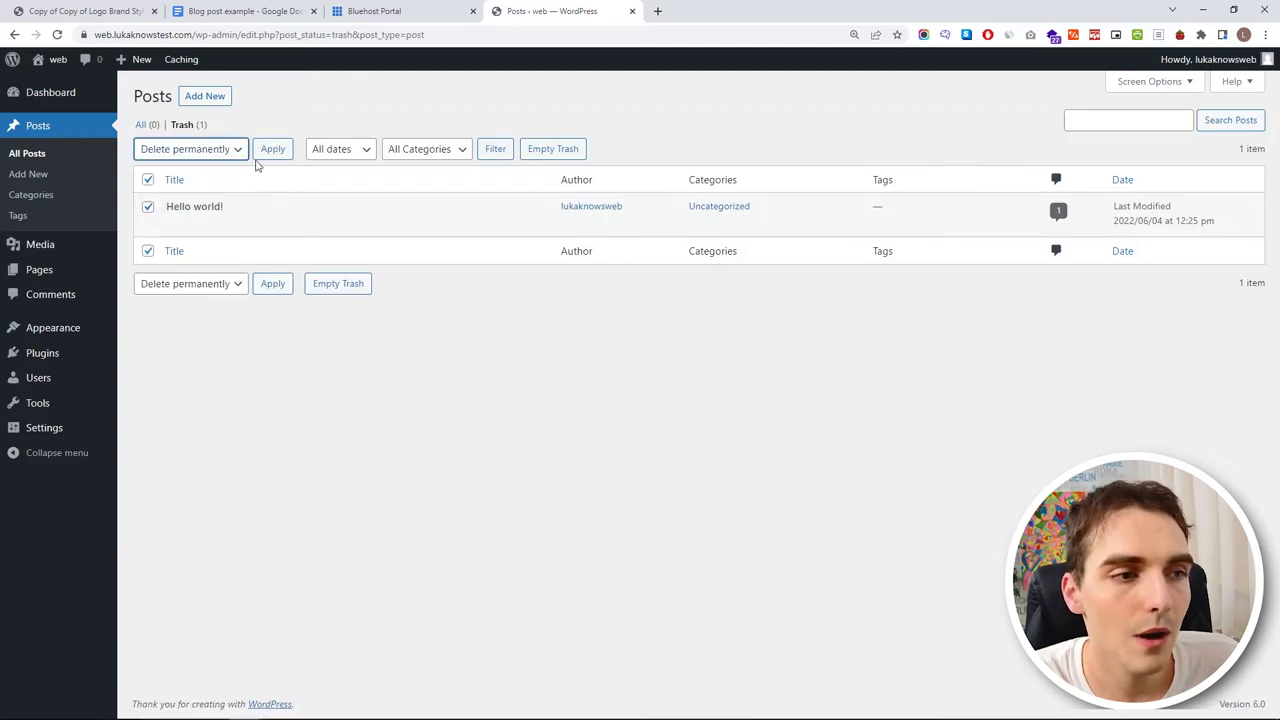
{"action": "left_click", "coordinate": [272, 150]}
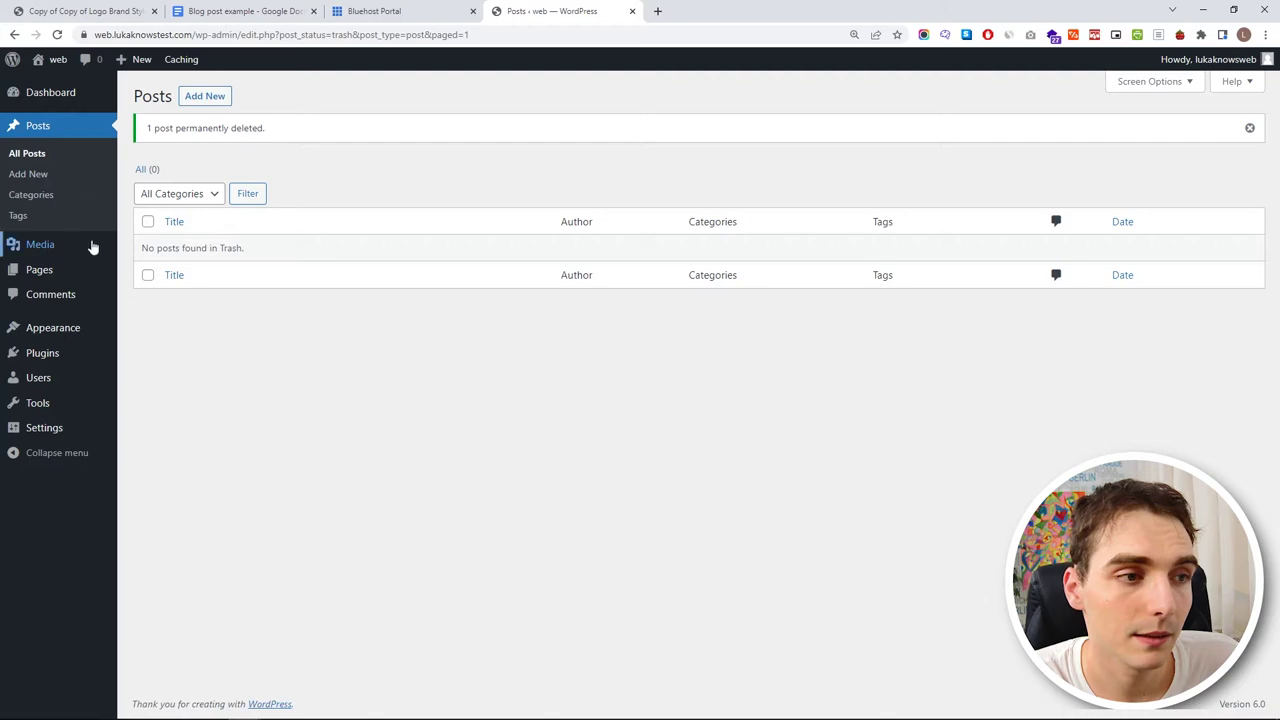
- Trash and permanently delete the Privacy Policy and Sample Page, then open the live site in a background tab
{"action": "left_click", "coordinate": [88, 268]}
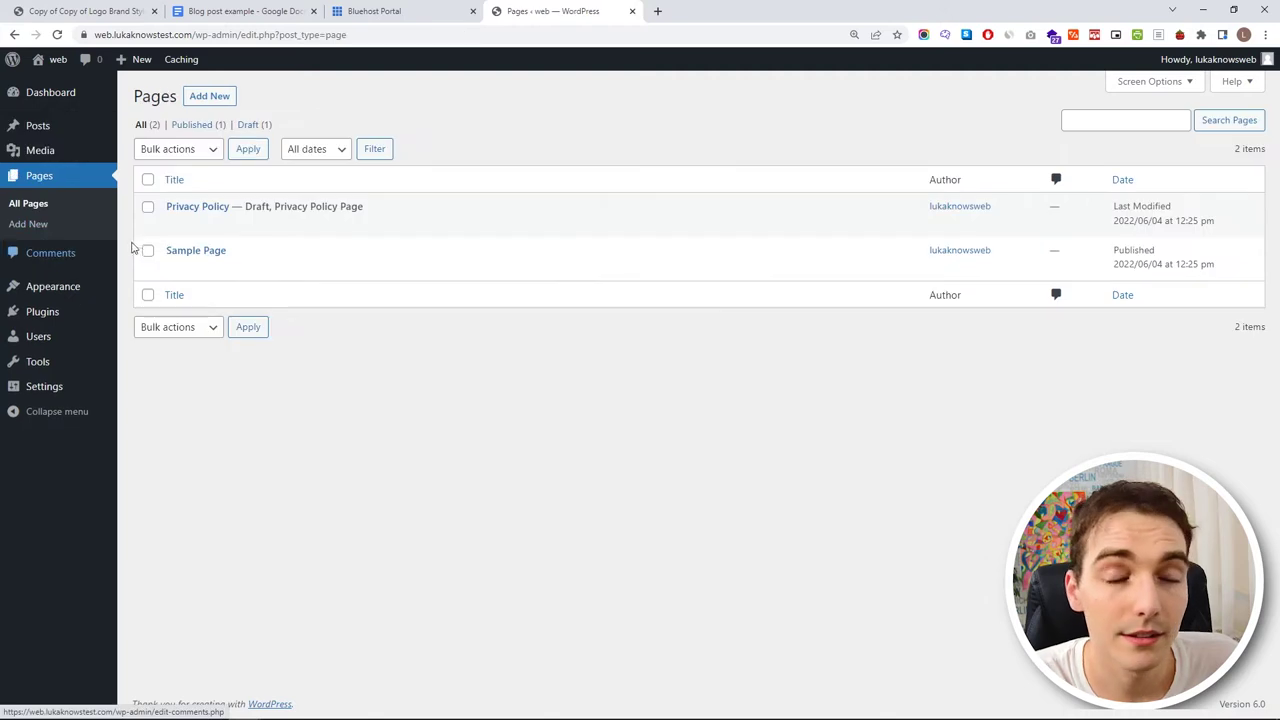
{"action": "left_click", "coordinate": [148, 180]}
{"action": "left_click", "coordinate": [170, 152]}
{"action": "left_click", "coordinate": [186, 194]}
{"action": "left_click", "coordinate": [250, 149]}
{"action": "left_click", "coordinate": [185, 170]}
{"action": "left_click", "coordinate": [148, 180]}
{"action": "left_click", "coordinate": [180, 149]}
{"action": "left_click", "coordinate": [212, 196]}
{"action": "left_click", "coordinate": [272, 149]}
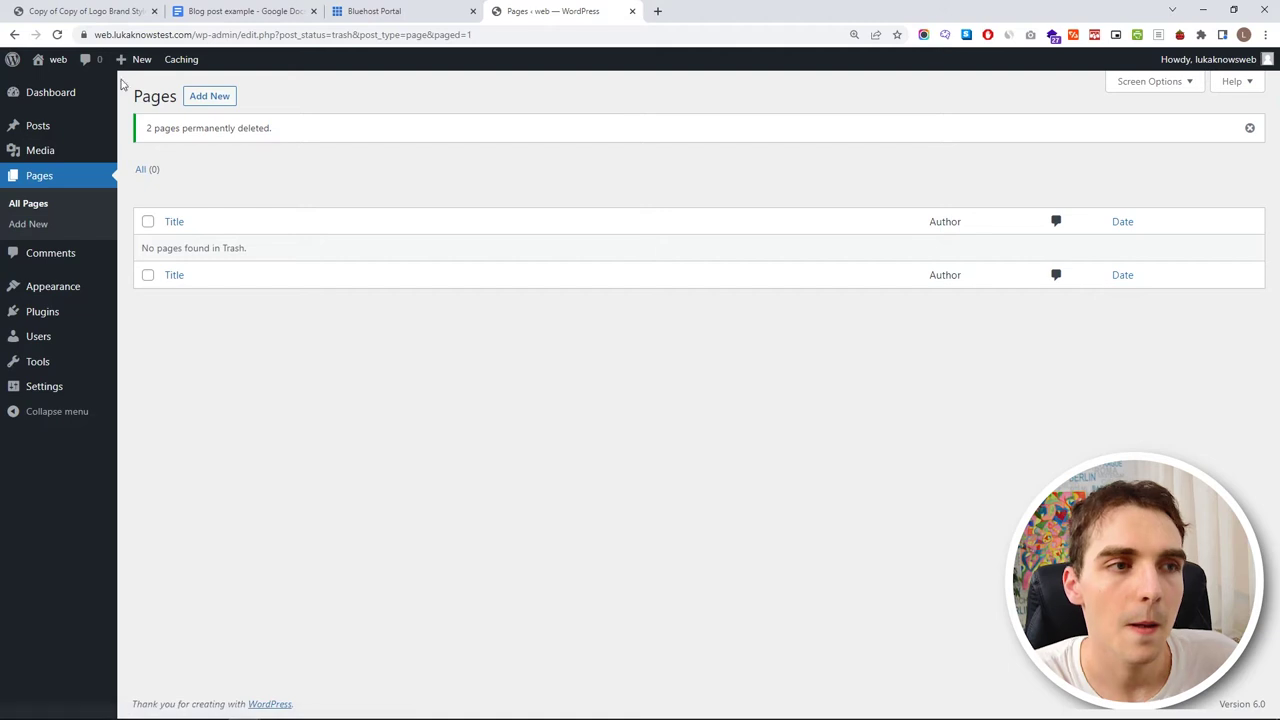
{"action": "mouse_move", "coordinate": [58, 59]}
{"action": "middle_click", "coordinate": [74, 86]}
- View the empty live site front page, then close that tab
{"action": "left_click", "coordinate": [681, 10]}
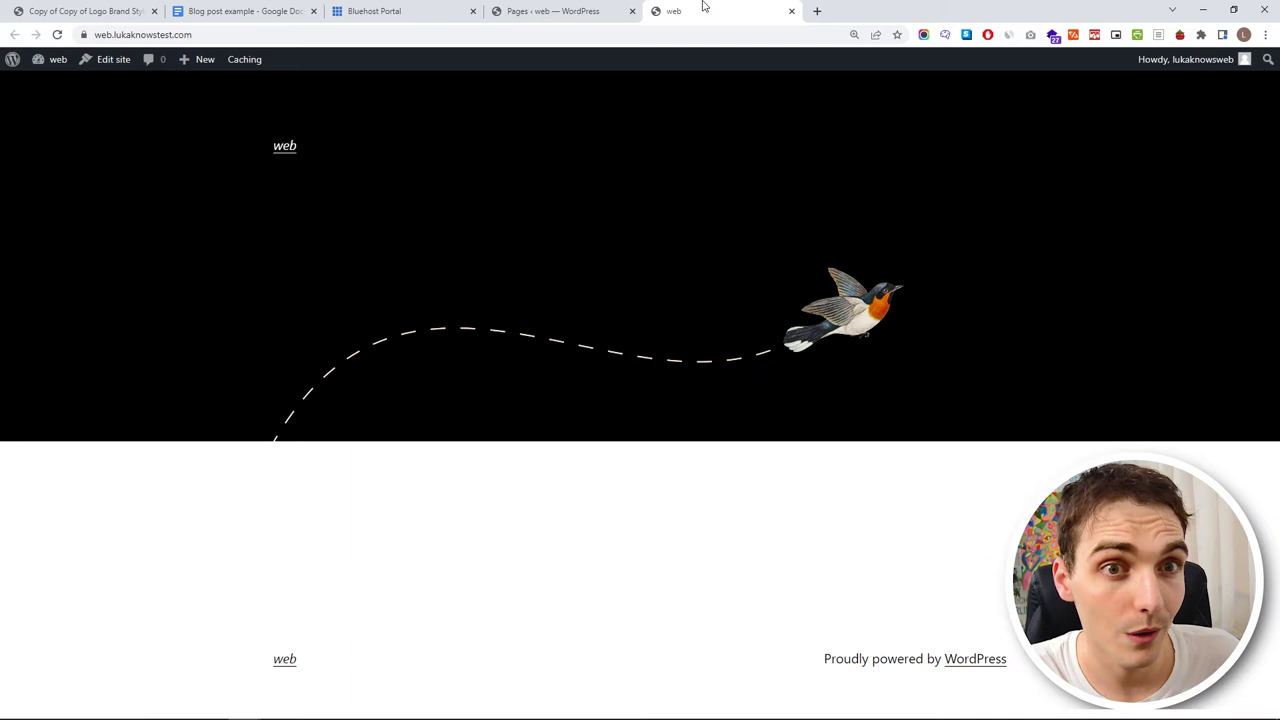
{"action": "key", "text": "ctrl+w"}
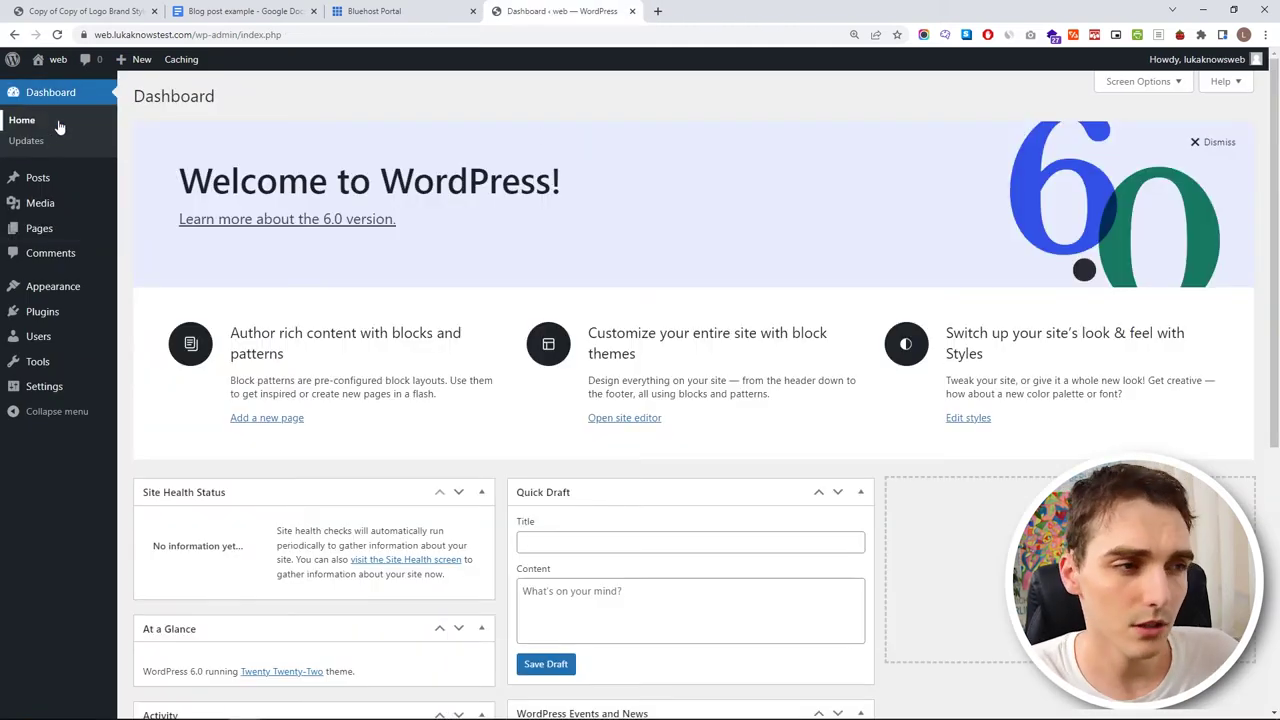
- Dismiss the Welcome to WordPress panel and look over the empty Posts list and Media Library
{"action": "scroll", "coordinate": [609, 331], "scroll_direction": "down", "scroll_amount": 5}
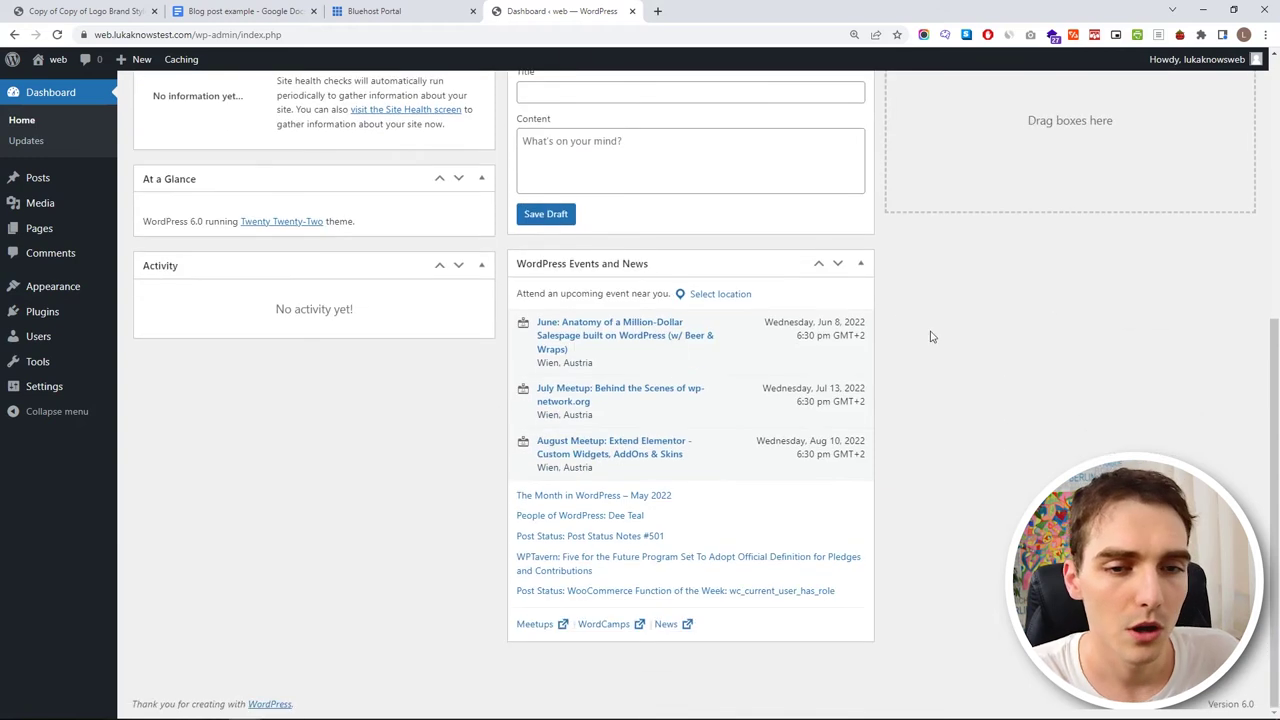
{"action": "scroll", "coordinate": [900, 332], "scroll_direction": "up", "scroll_amount": 5}
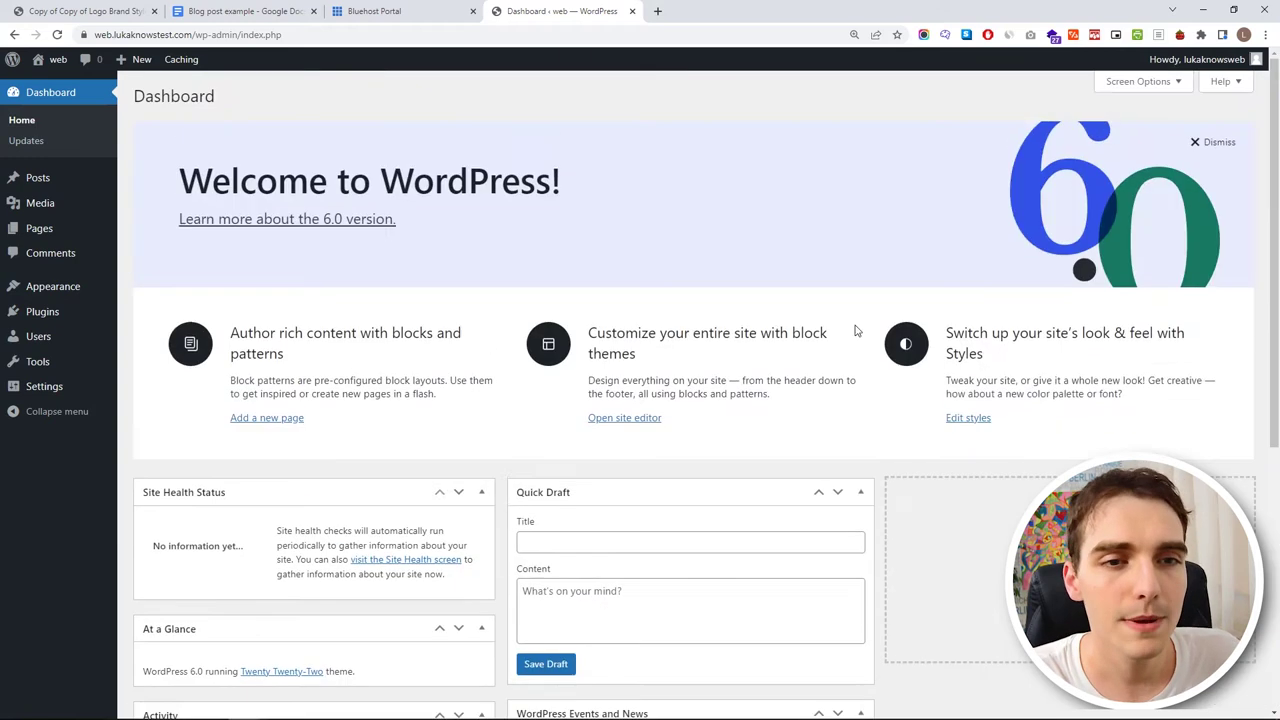
{"action": "left_click", "coordinate": [1190, 148]}
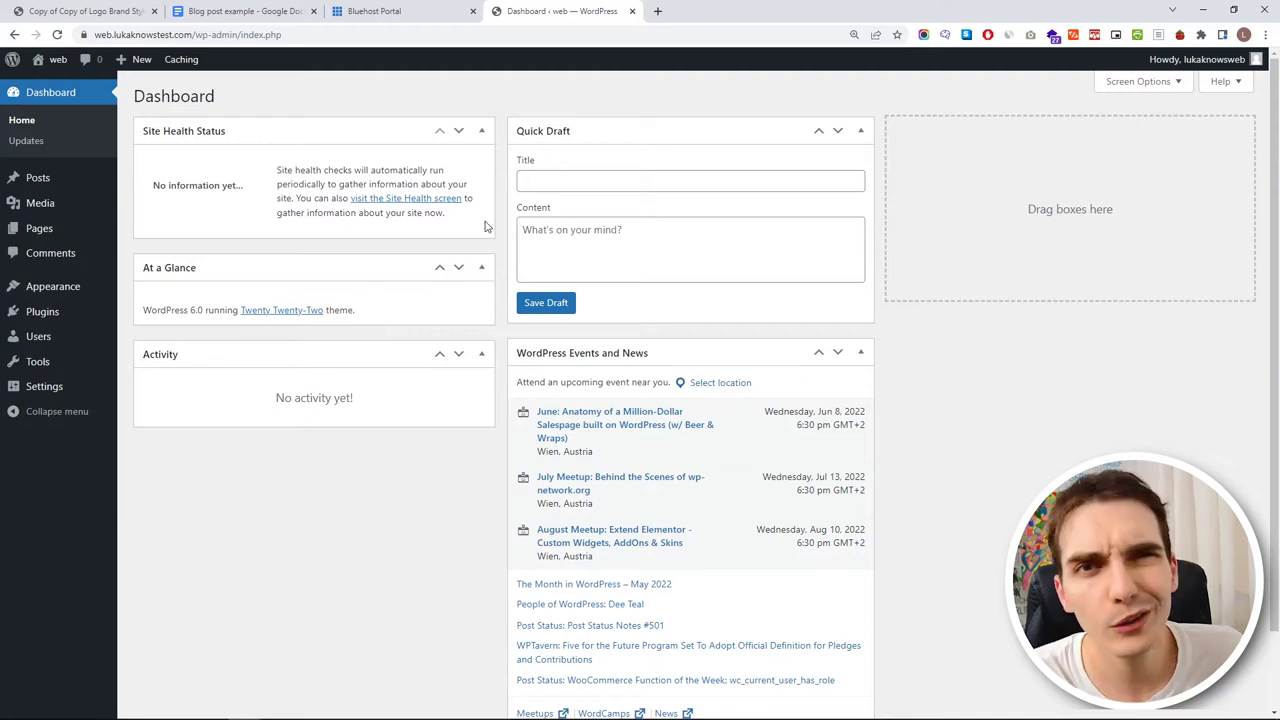
{"action": "left_click", "coordinate": [82, 185]}
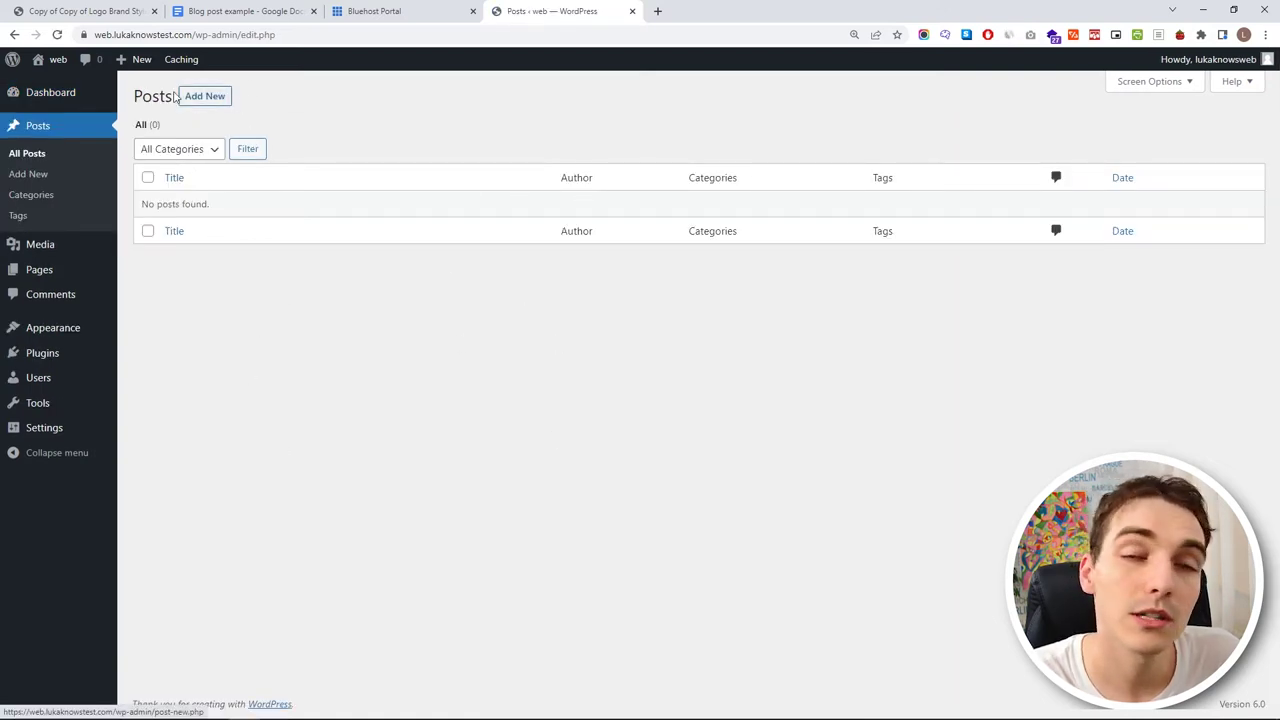
{"action": "left_click", "coordinate": [88, 244]}
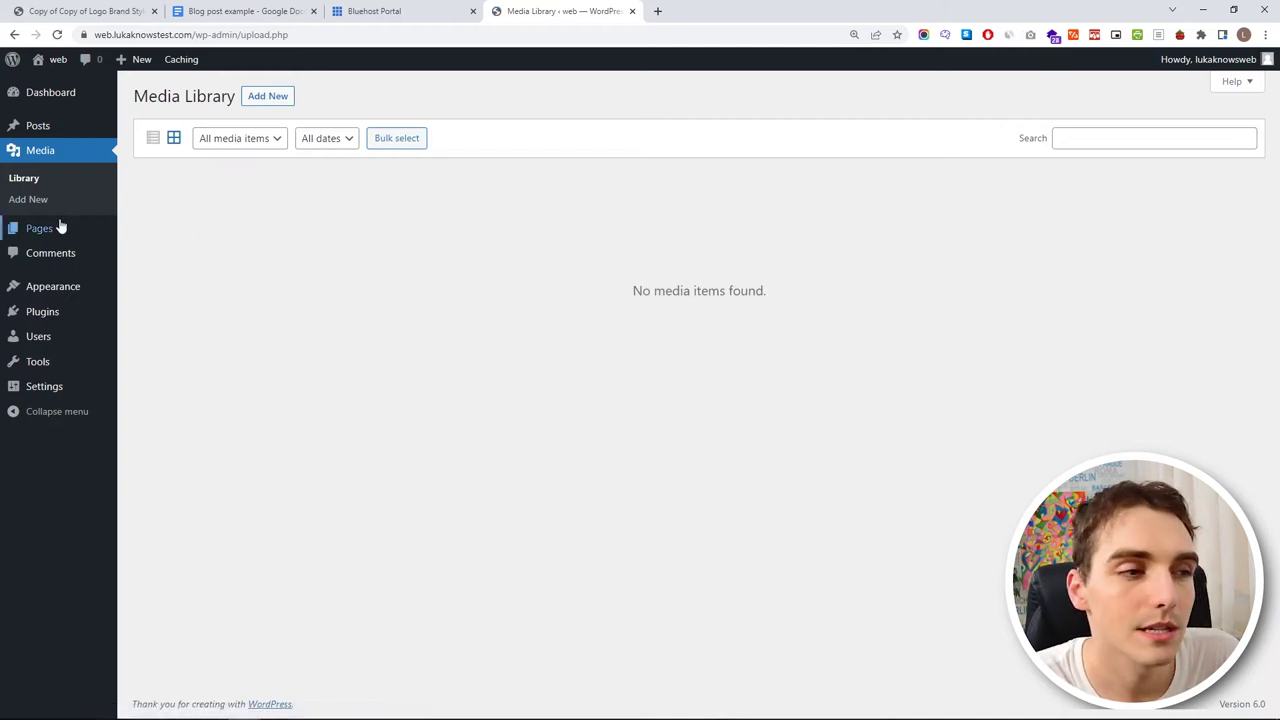
- Open the live site in a new tab, view its front page, and return to the Media Library
{"action": "mouse_move", "coordinate": [60, 228]}
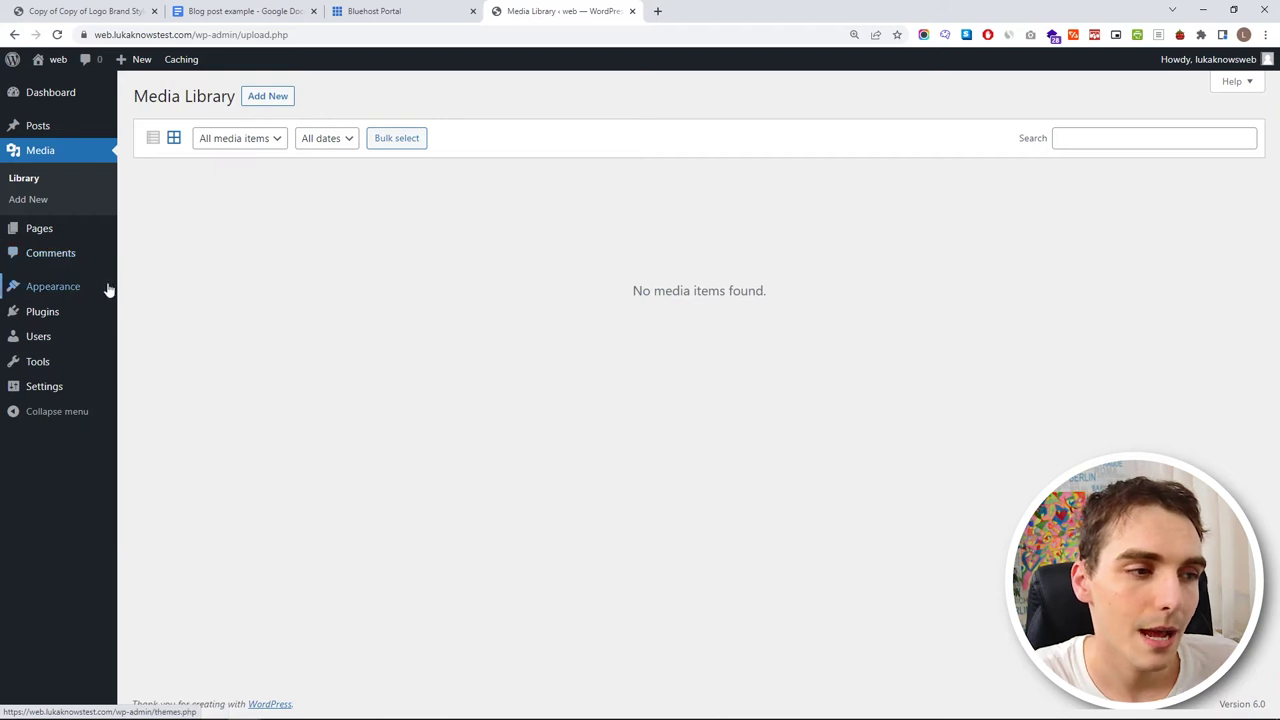
{"action": "mouse_move", "coordinate": [75, 287]}
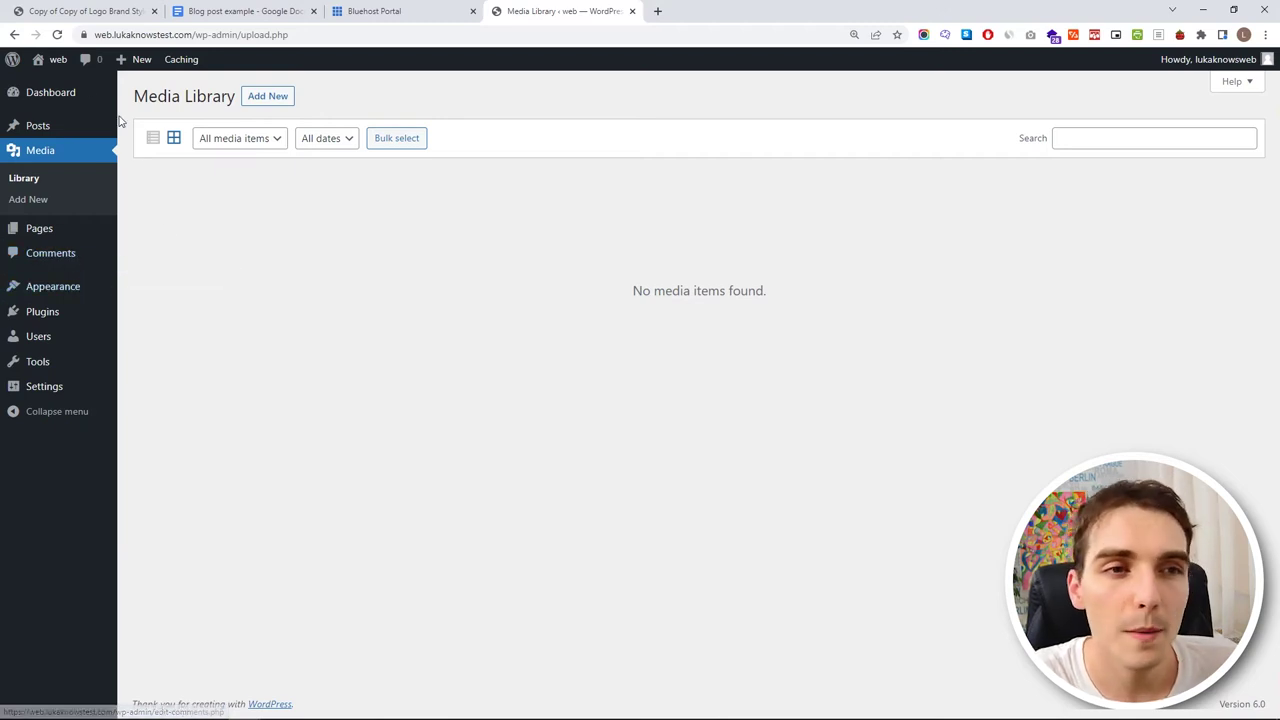
{"action": "middle_click", "coordinate": [55, 60]}
{"action": "left_click", "coordinate": [700, 10]}
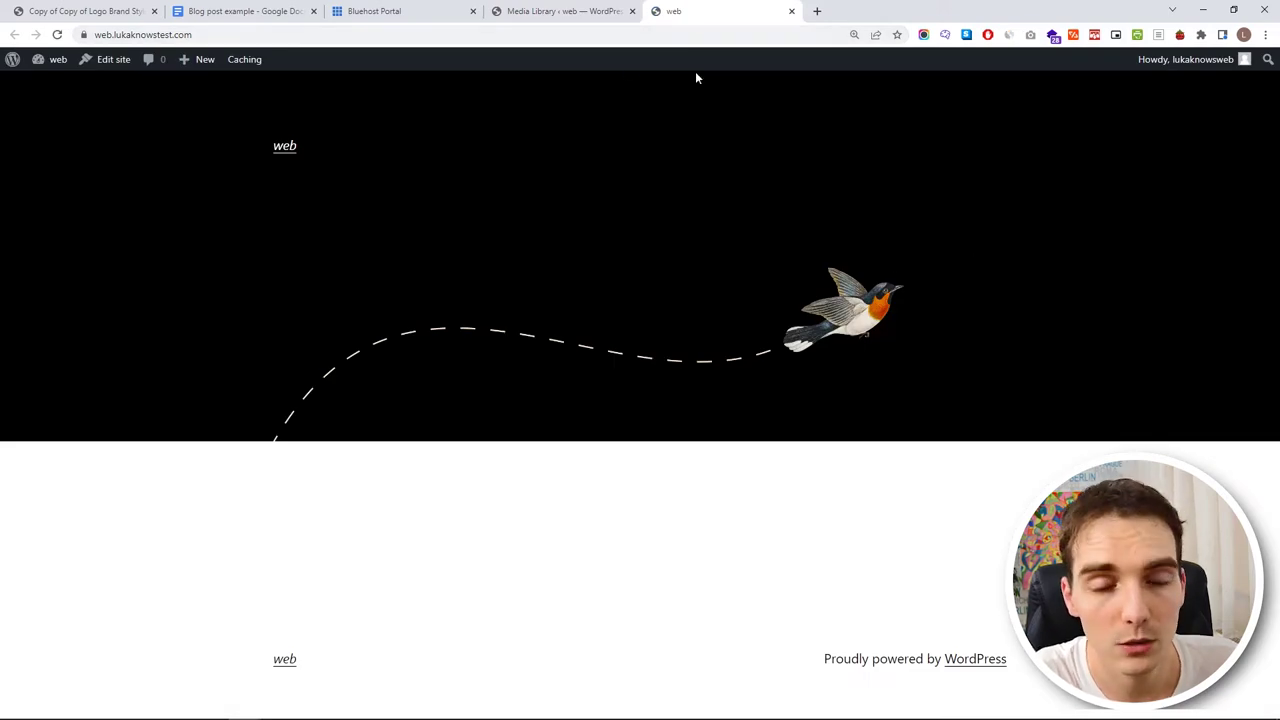
{"action": "left_click", "coordinate": [575, 8]}
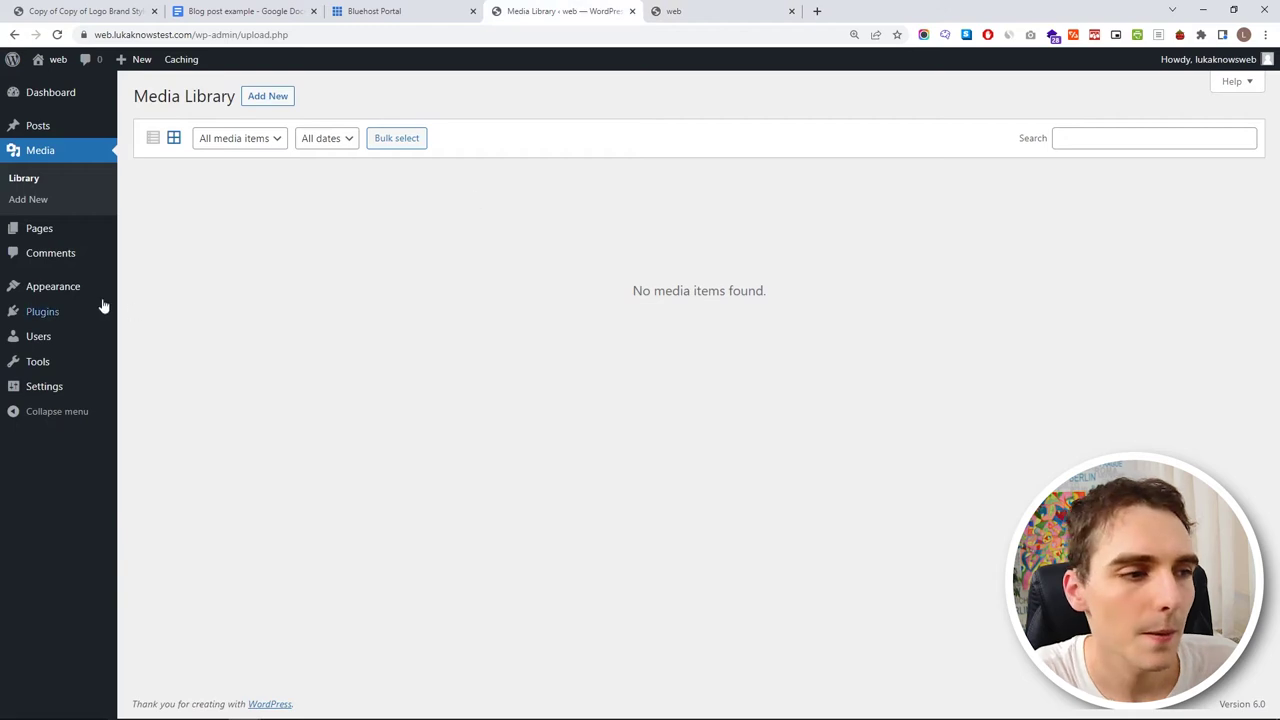
{"action": "mouse_move", "coordinate": [96, 309]}
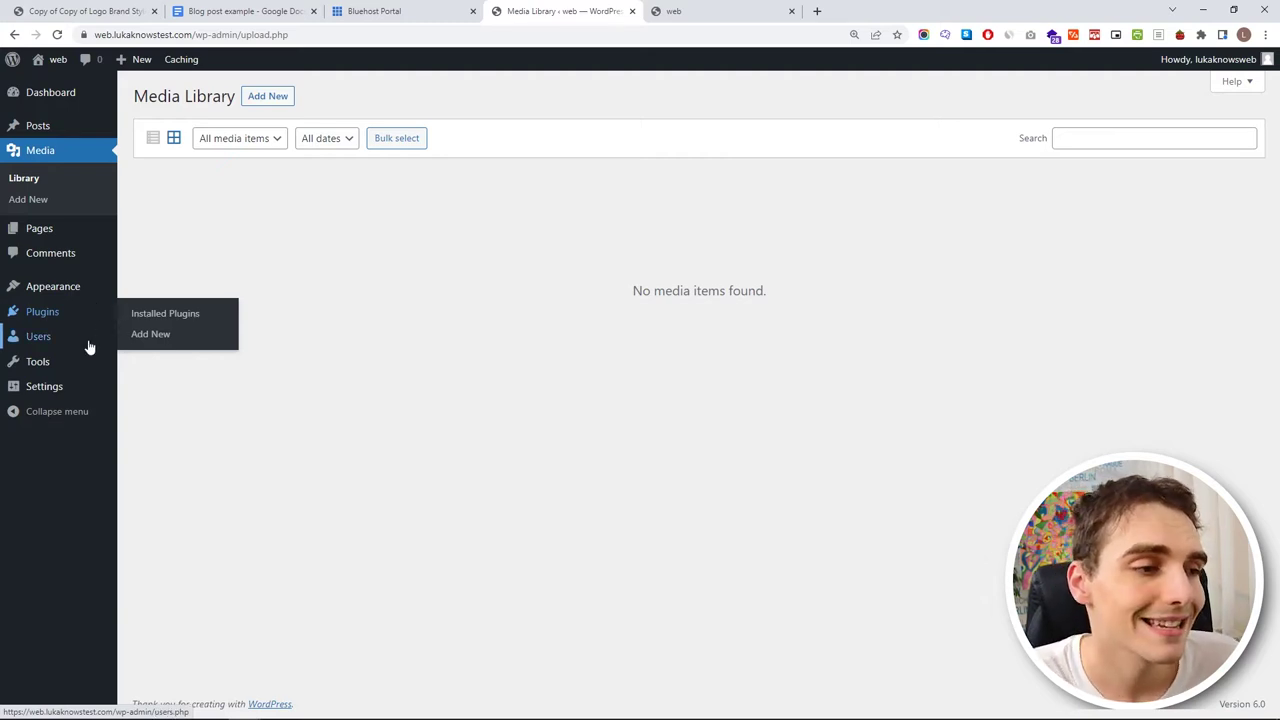
- Open the single administrator account's profile and scroll through its settings
{"action": "left_click", "coordinate": [95, 342]}
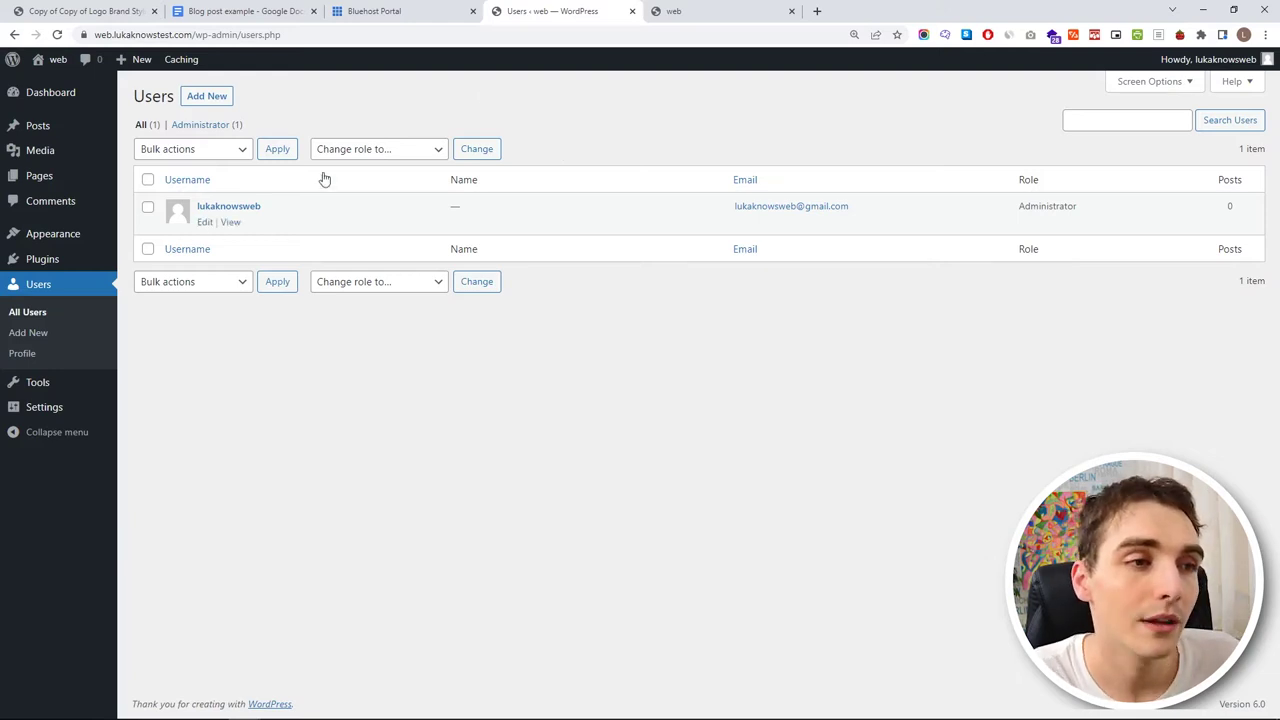
{"action": "left_click", "coordinate": [205, 221]}
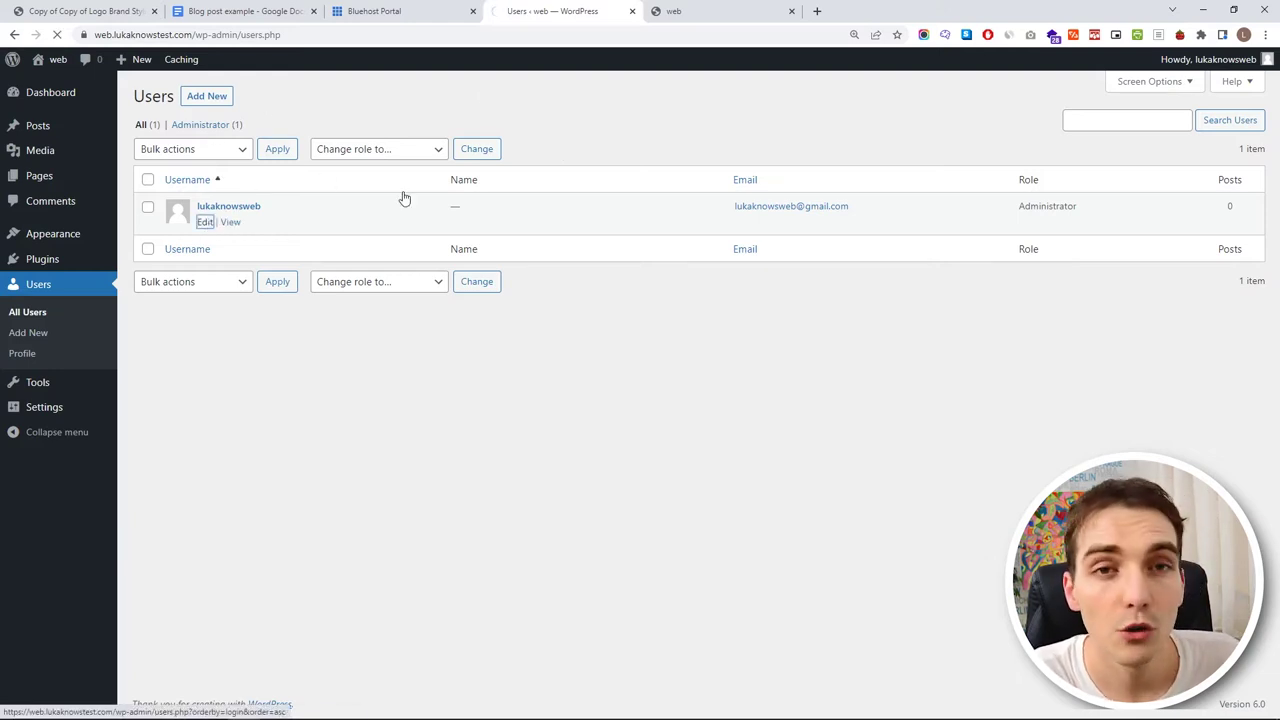
{"action": "scroll", "coordinate": [486, 340], "scroll_direction": "down", "scroll_amount": 3}
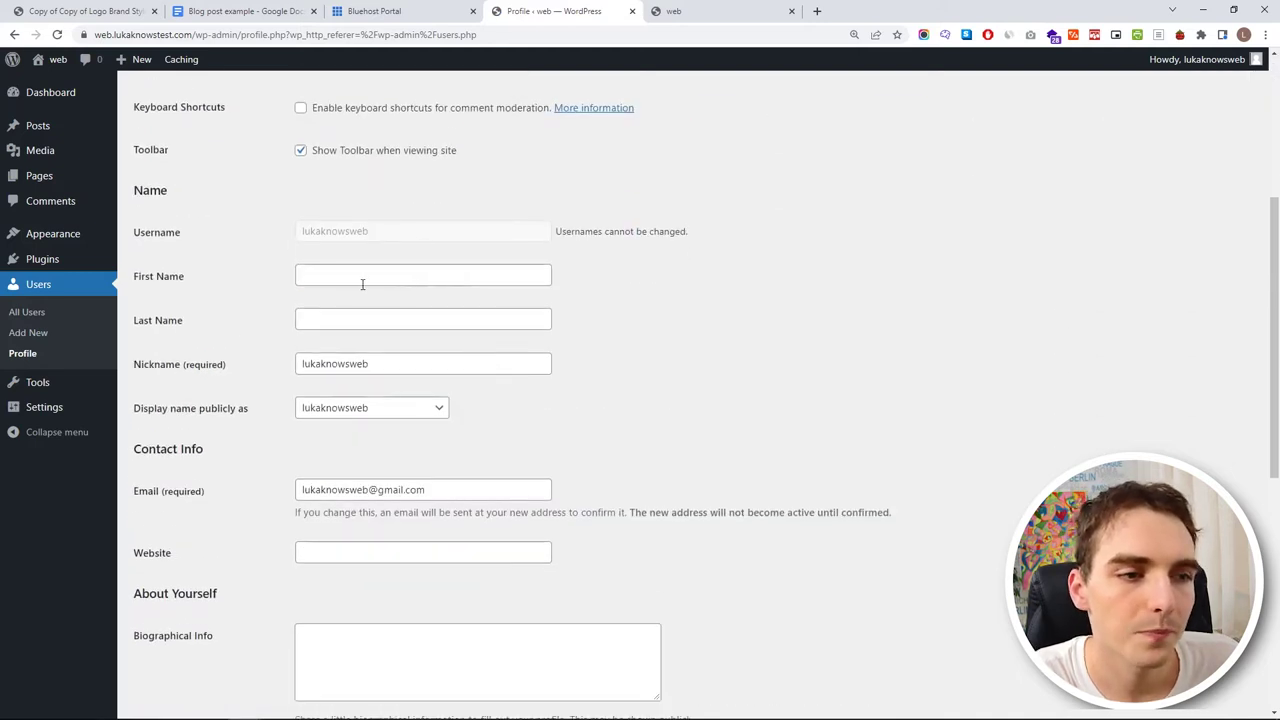
{"action": "scroll", "coordinate": [363, 417], "scroll_direction": "down", "scroll_amount": 3}
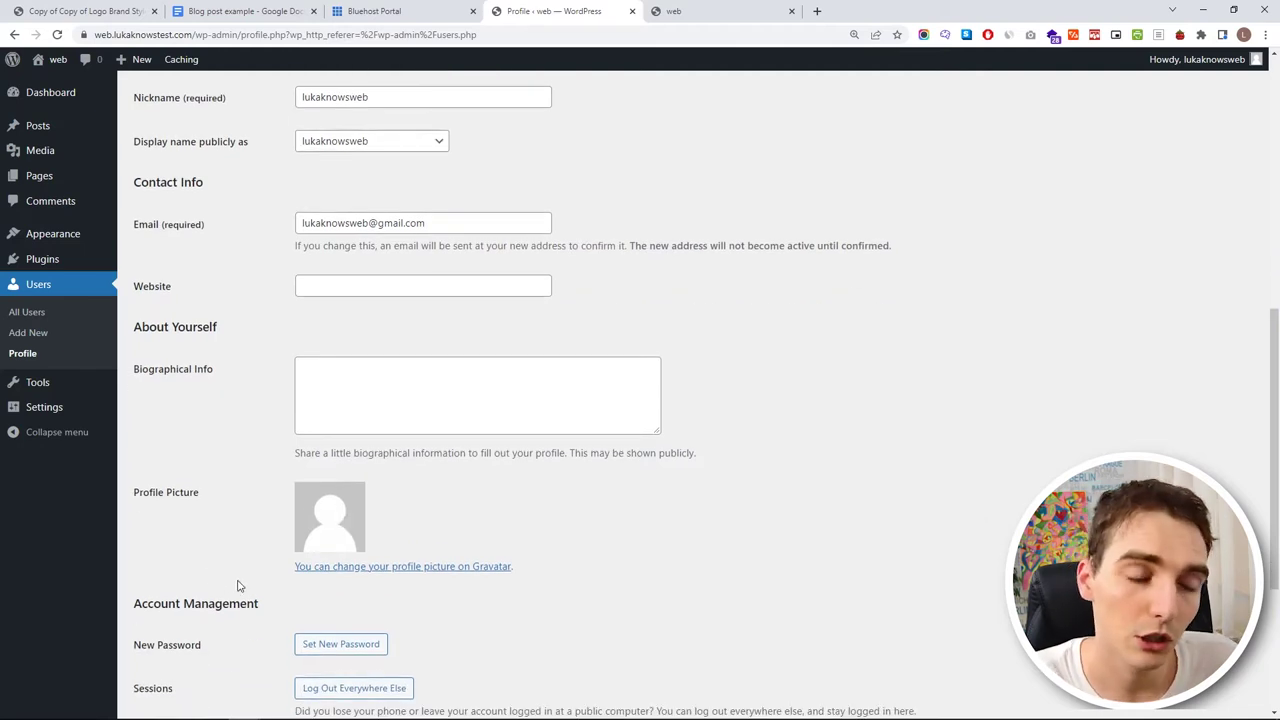
{"action": "scroll", "coordinate": [240, 583], "scroll_direction": "down", "scroll_amount": 3}
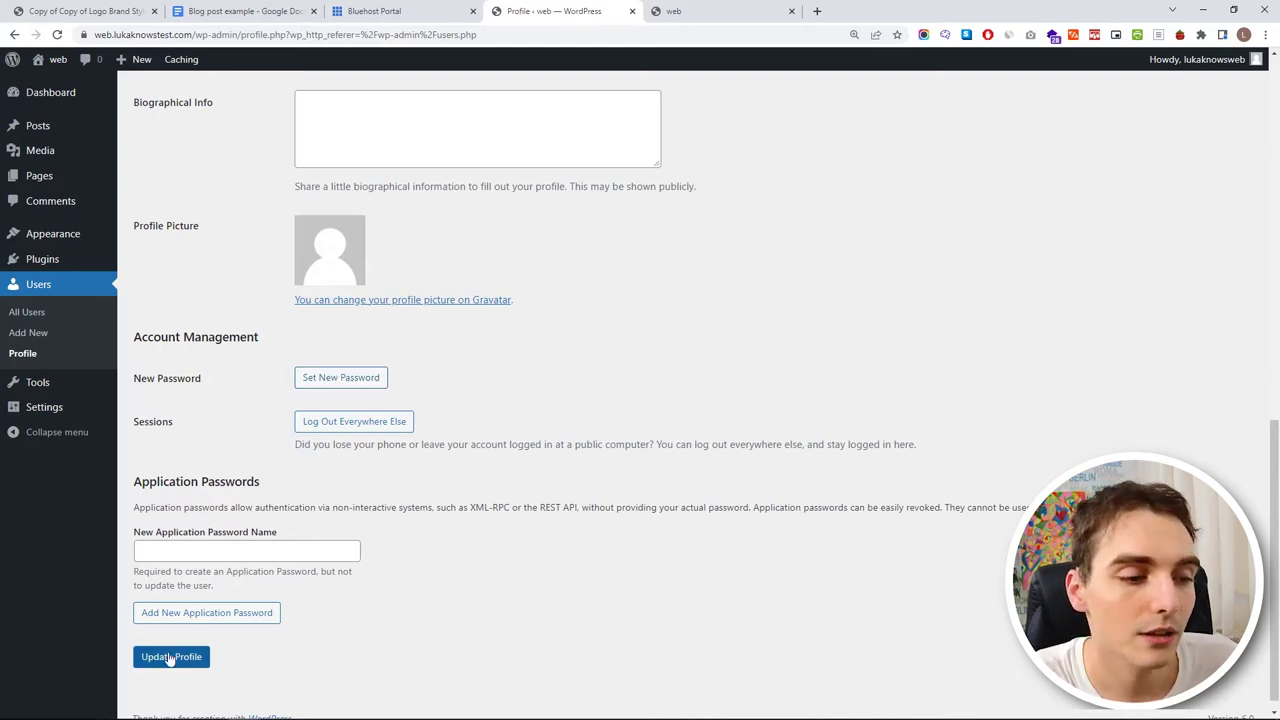
{"action": "scroll", "coordinate": [323, 585], "scroll_direction": "up", "scroll_amount": 1}
{"action": "scroll", "coordinate": [155, 437], "scroll_direction": "down", "scroll_amount": 1}
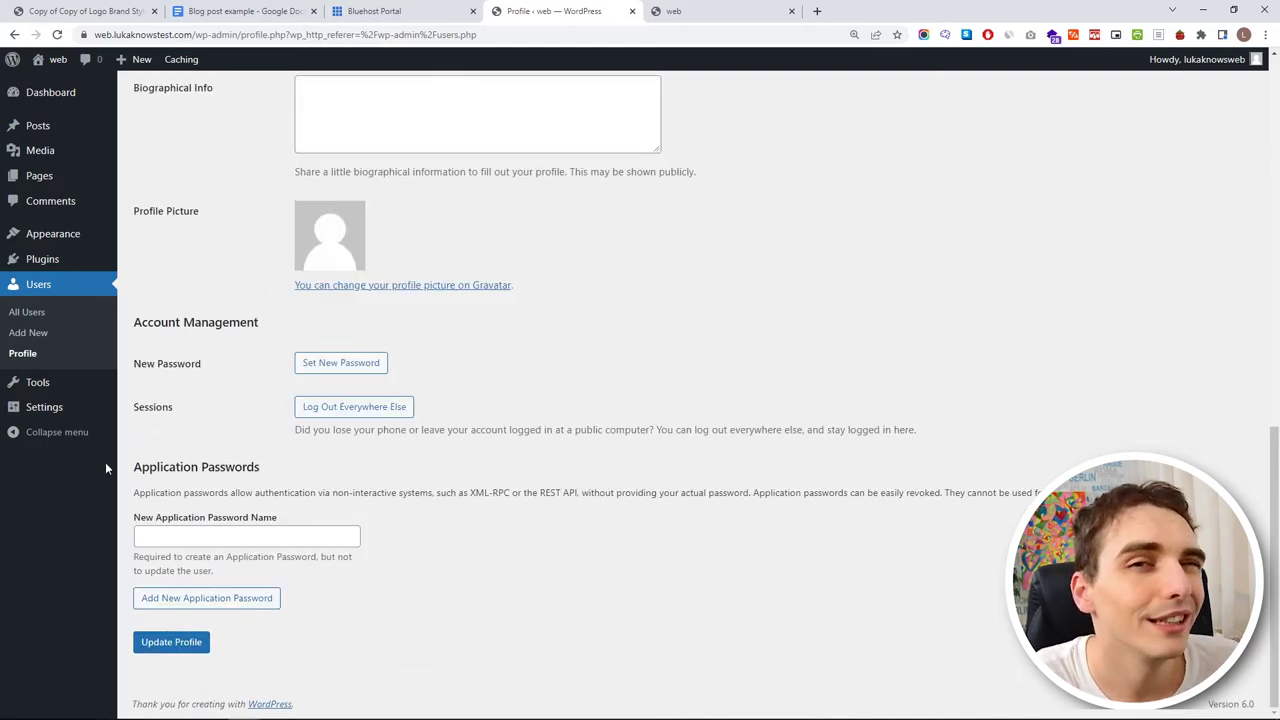
- Open the Tools page, which lists only the Categories and Tags Converter
{"action": "mouse_move", "coordinate": [80, 402]}
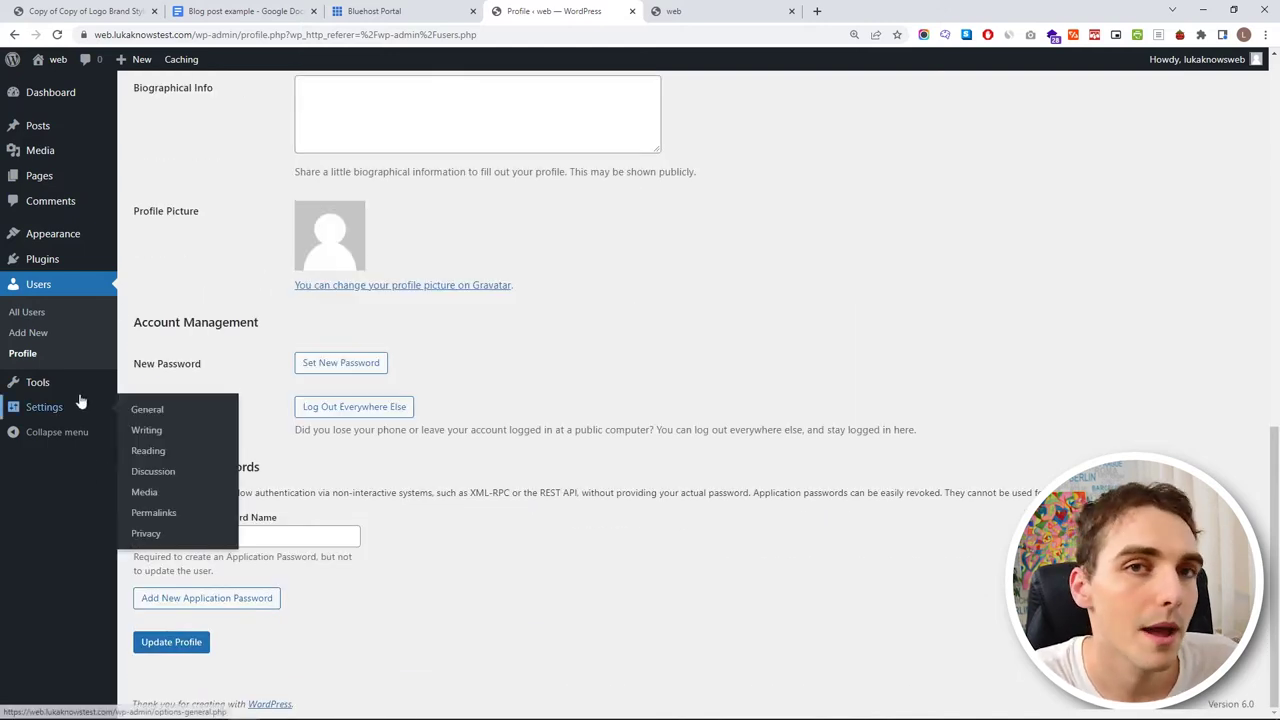
{"action": "left_click", "coordinate": [89, 388]}
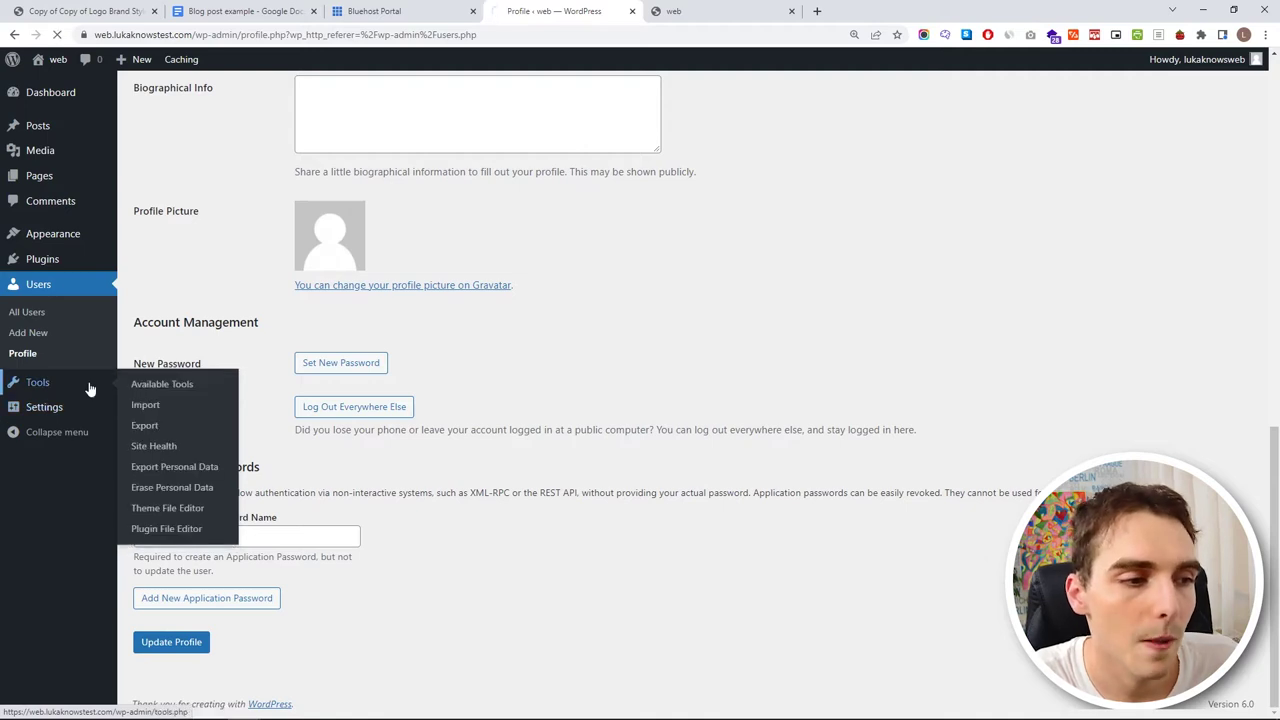
{"action": "mouse_move", "coordinate": [69, 513]}
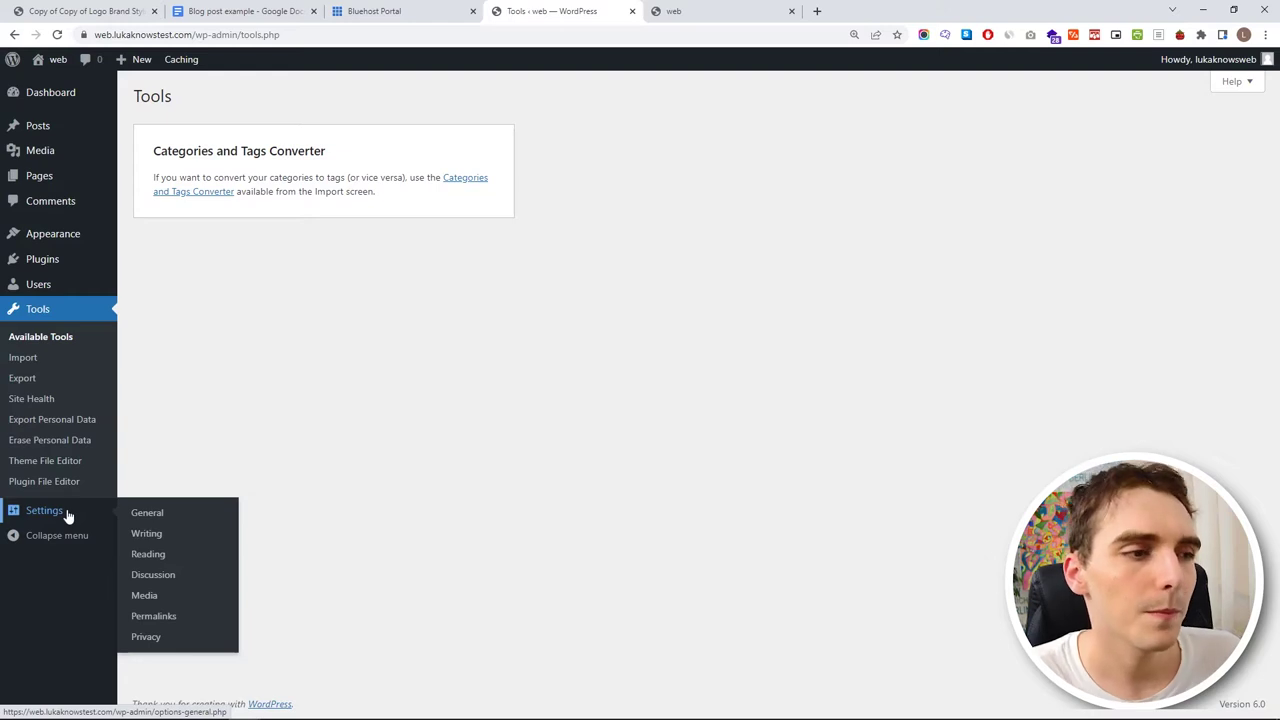
- Change the site title to 'Blog Test' in General Settings
{"action": "left_click", "coordinate": [69, 514]}
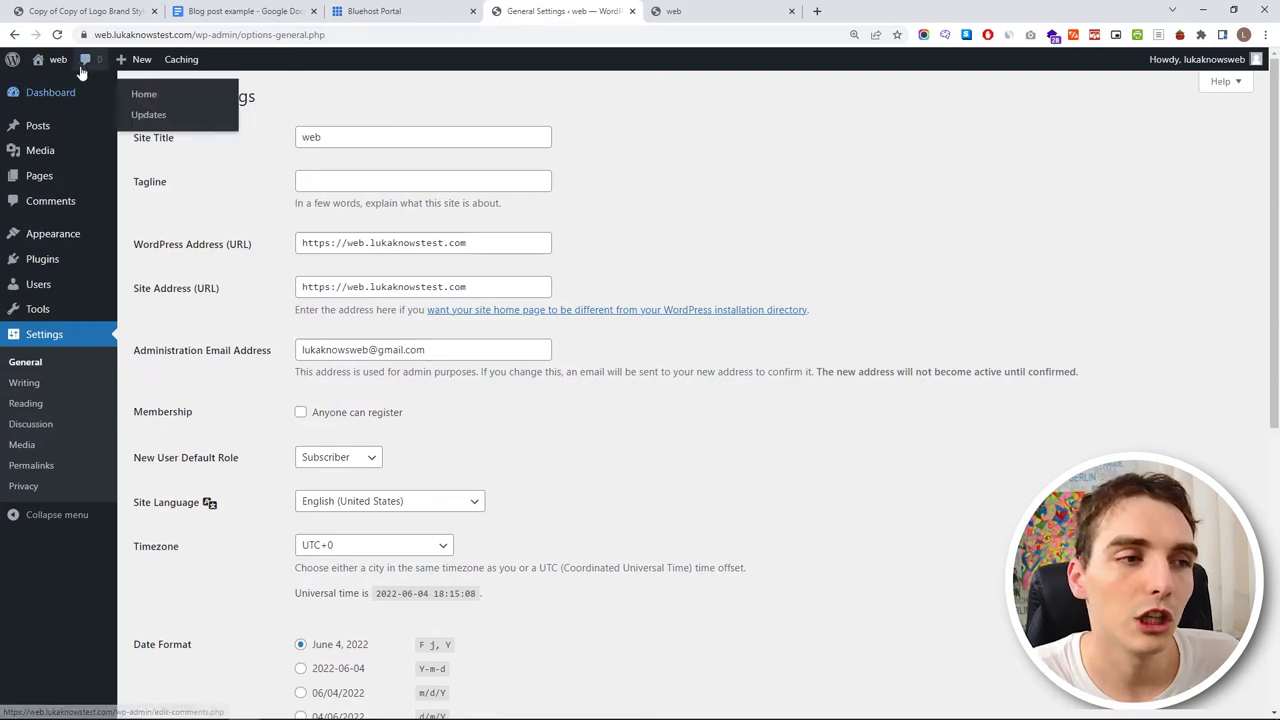
{"action": "mouse_move", "coordinate": [52, 60]}
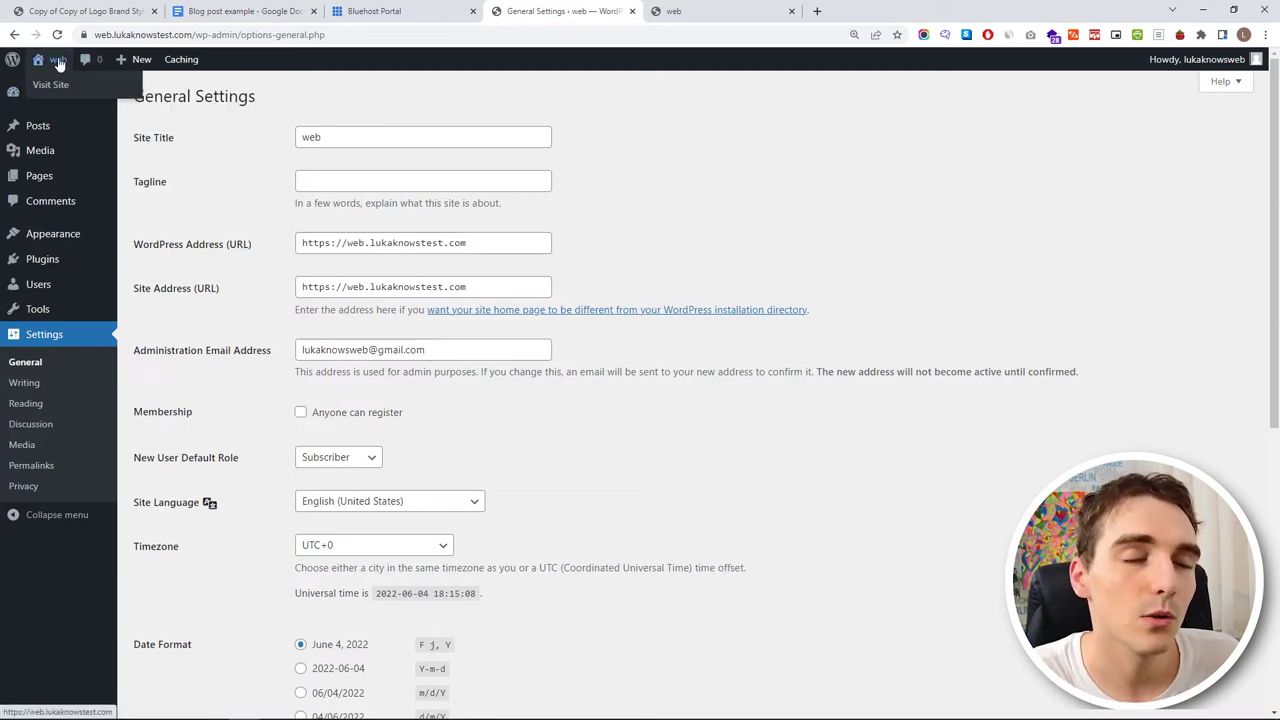
{"action": "left_click", "coordinate": [153, 138]}
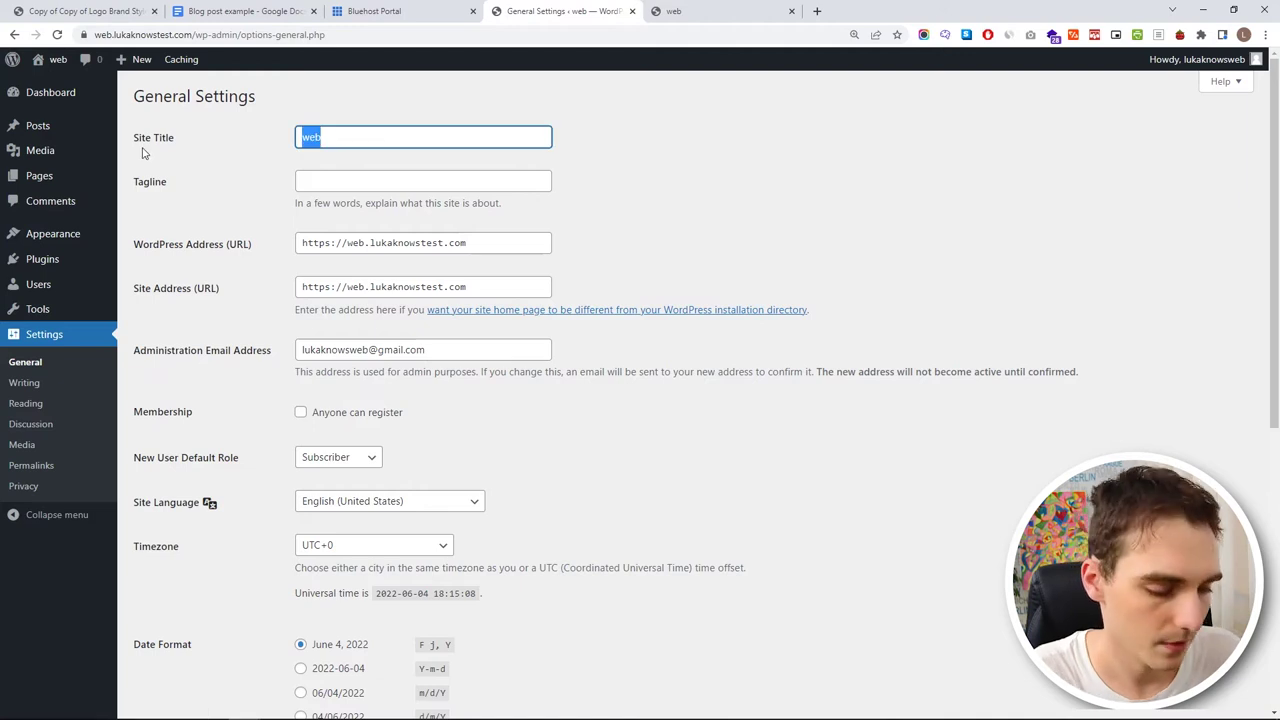
{"action": "type", "text": "Blog E"}
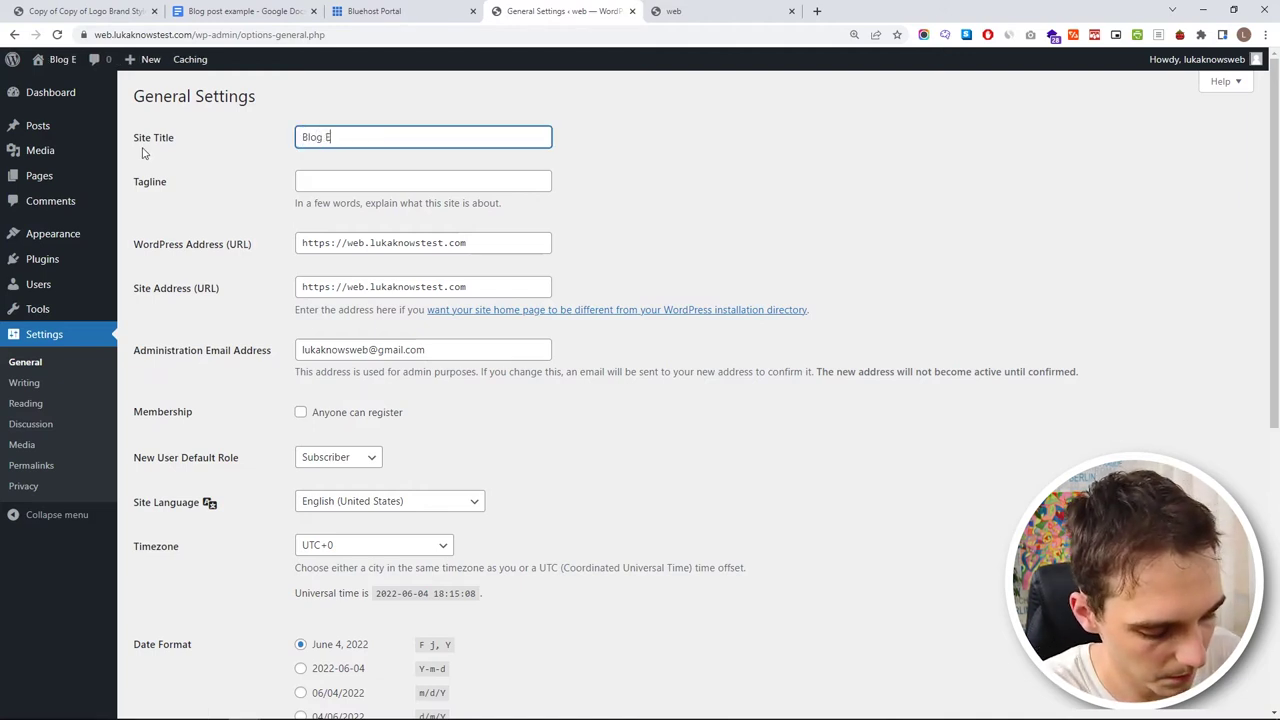
{"action": "key", "text": "BackSpace"}
{"action": "type", "text": "Test"}
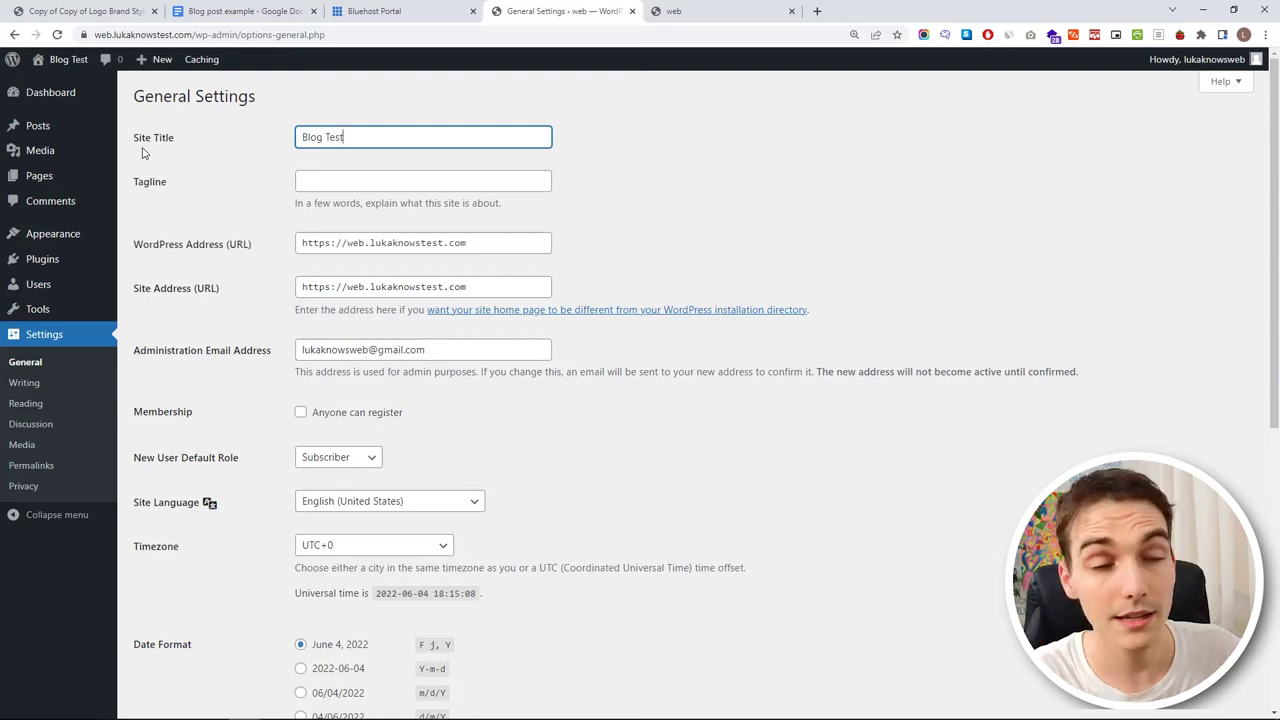
- Set the tagline to 'Easy tutorial for building blog' and save the settings
{"action": "left_click", "coordinate": [328, 181]}
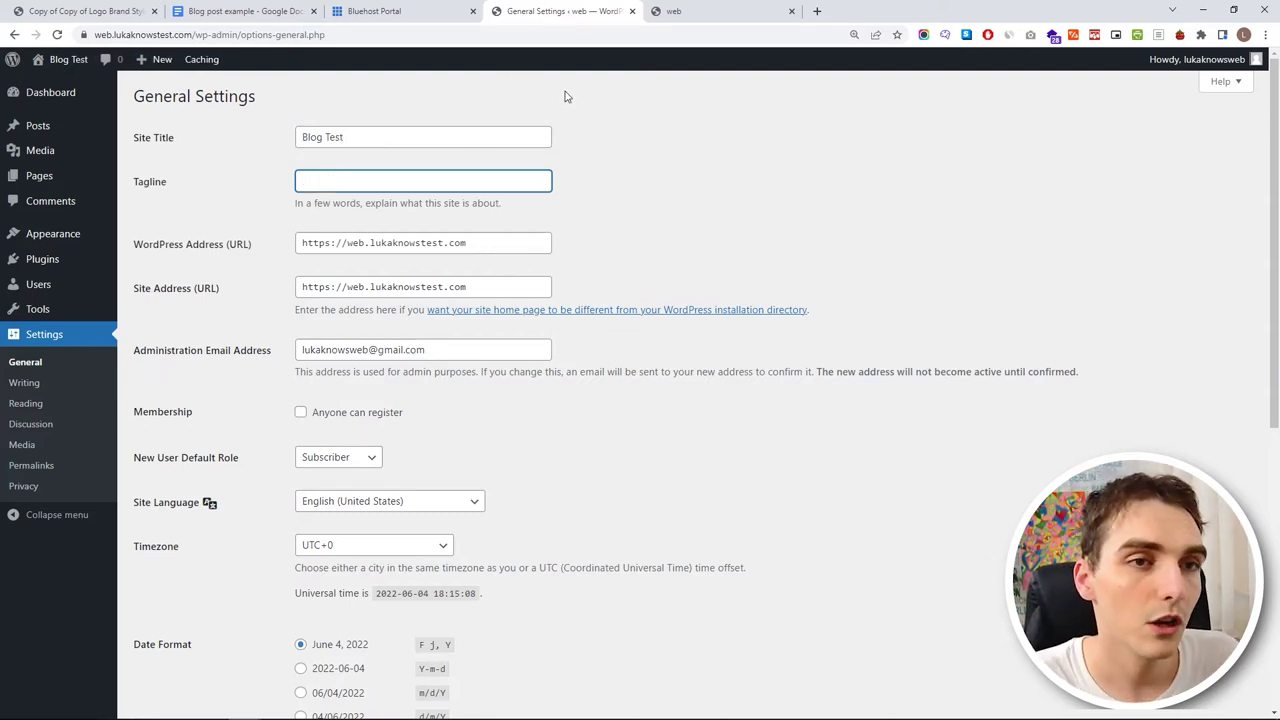
{"action": "left_click", "coordinate": [686, 10]}
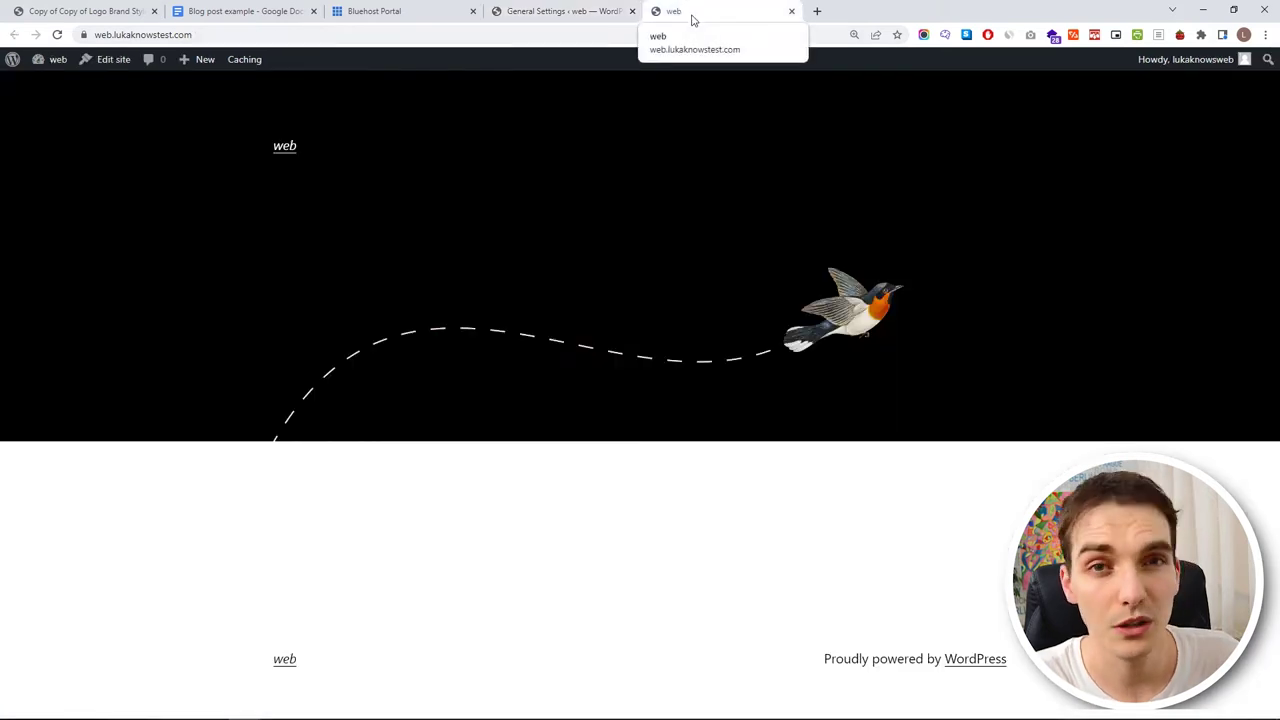
{"action": "left_click", "coordinate": [560, 11]}
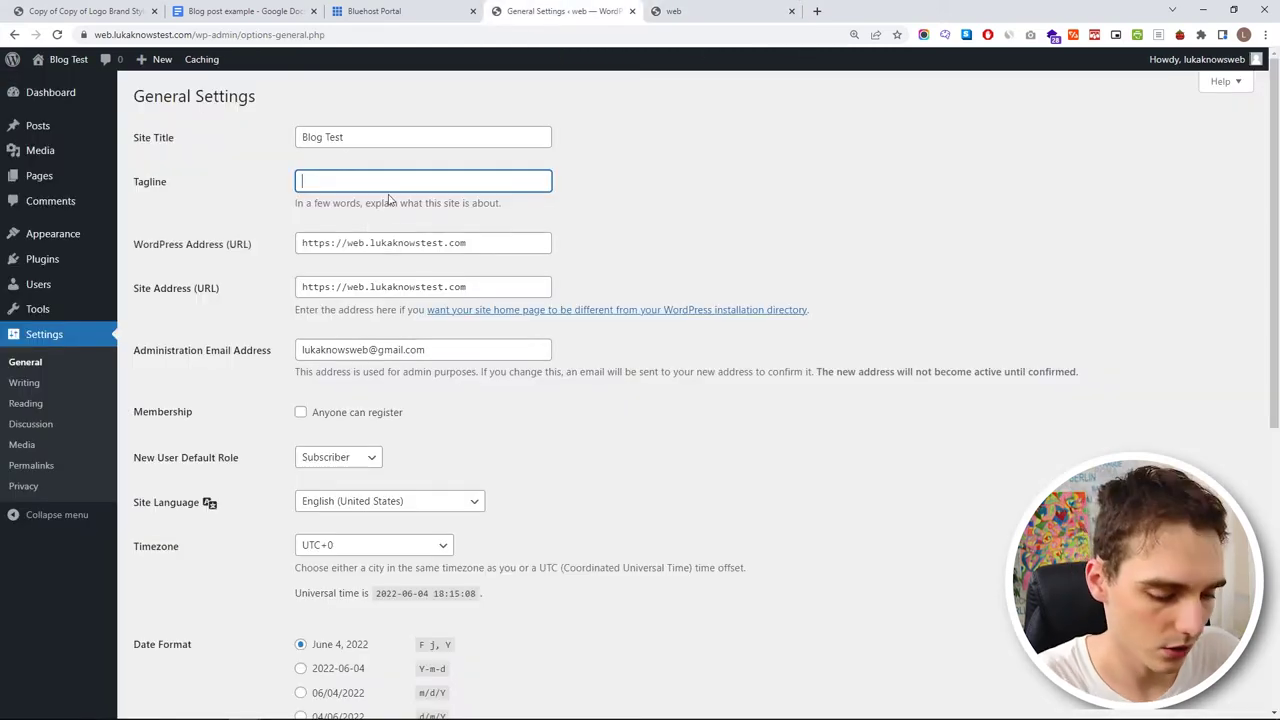
{"action": "type", "text": "Easy tutorial for building blog"}
{"action": "scroll", "coordinate": [295, 294], "scroll_direction": "down", "scroll_amount": 5}
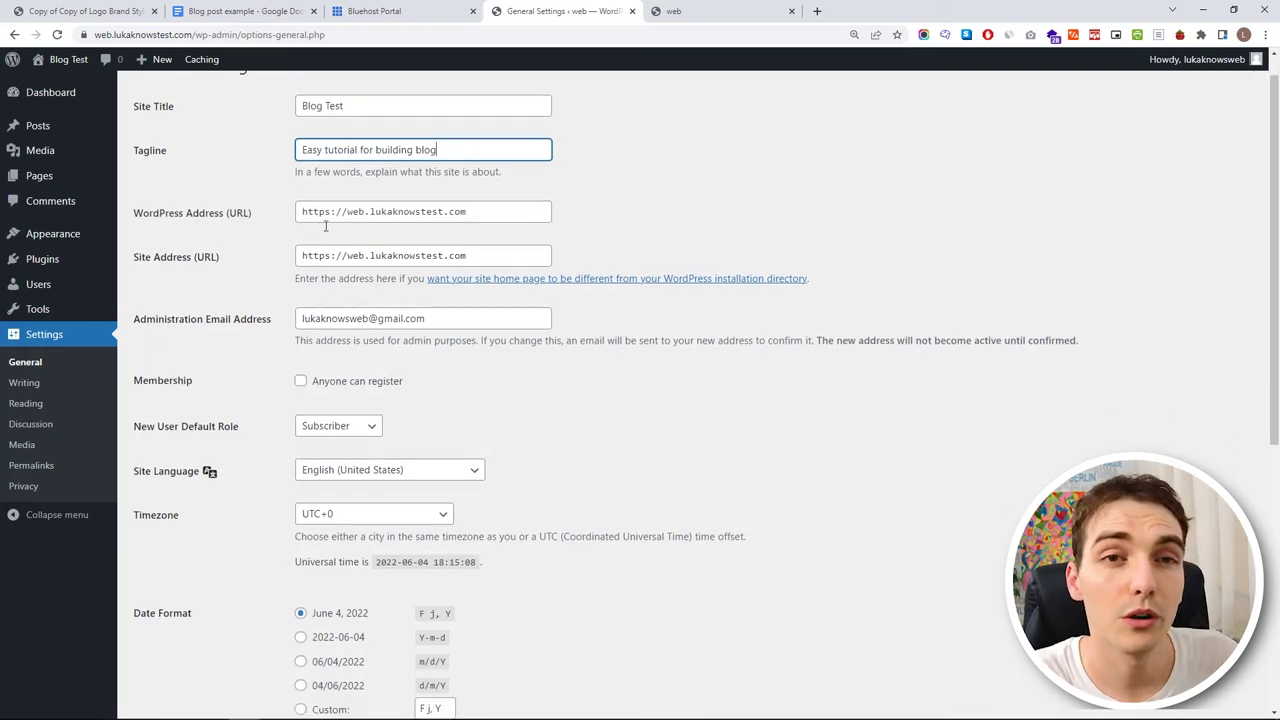
{"action": "scroll", "coordinate": [295, 294], "scroll_direction": "down", "scroll_amount": 1}
{"action": "left_click", "coordinate": [192, 642]}
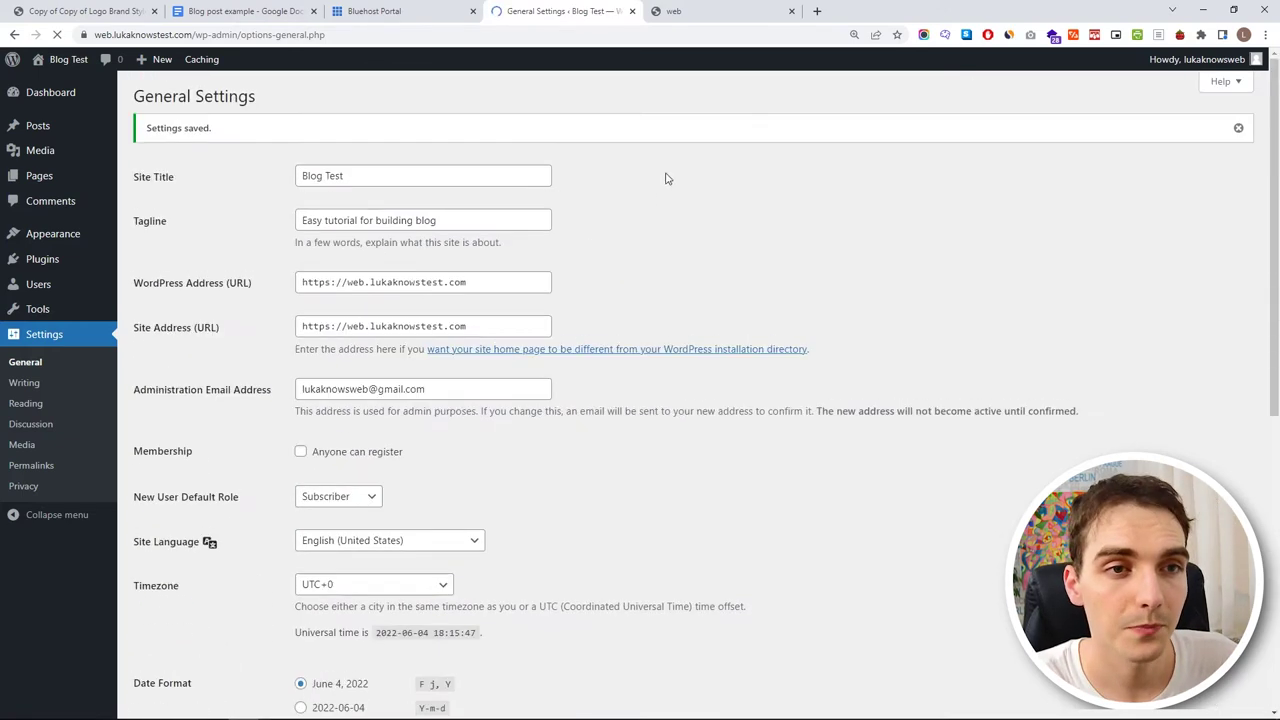
- Check the new title on the reloaded live site, then review the date, time and week-start settings
{"action": "left_click", "coordinate": [700, 11]}
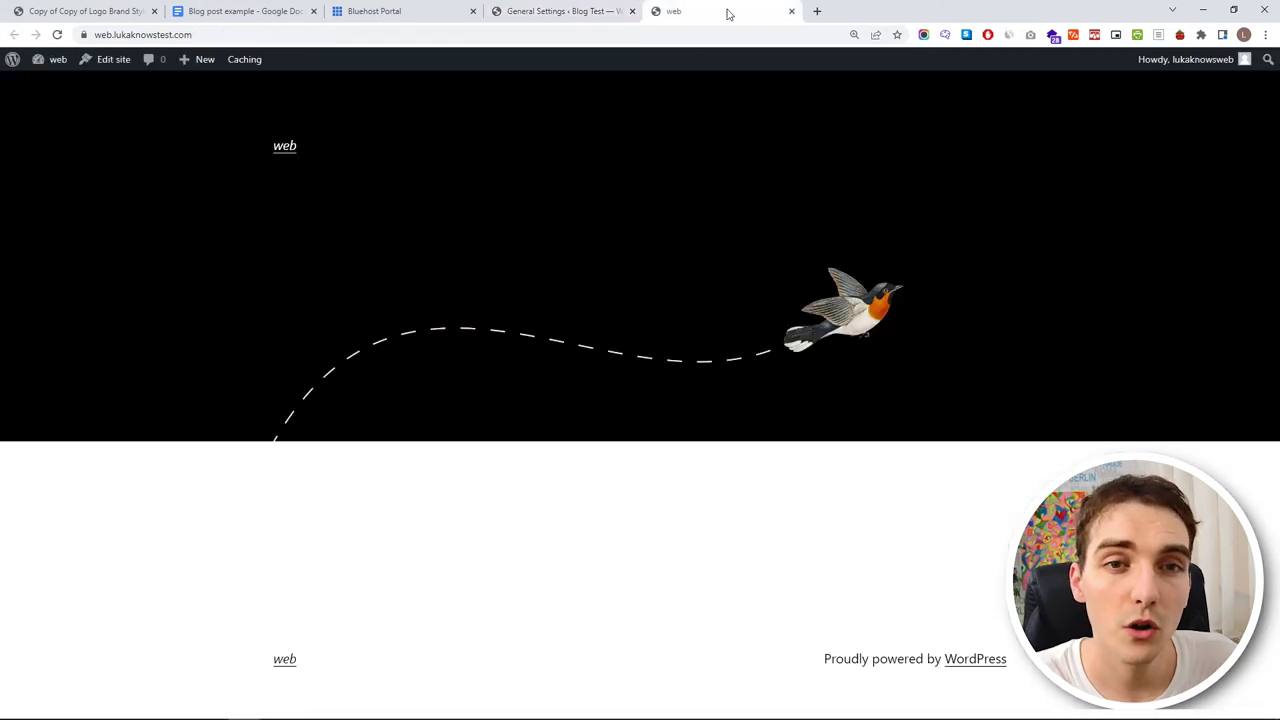
{"action": "left_click", "coordinate": [58, 35]}
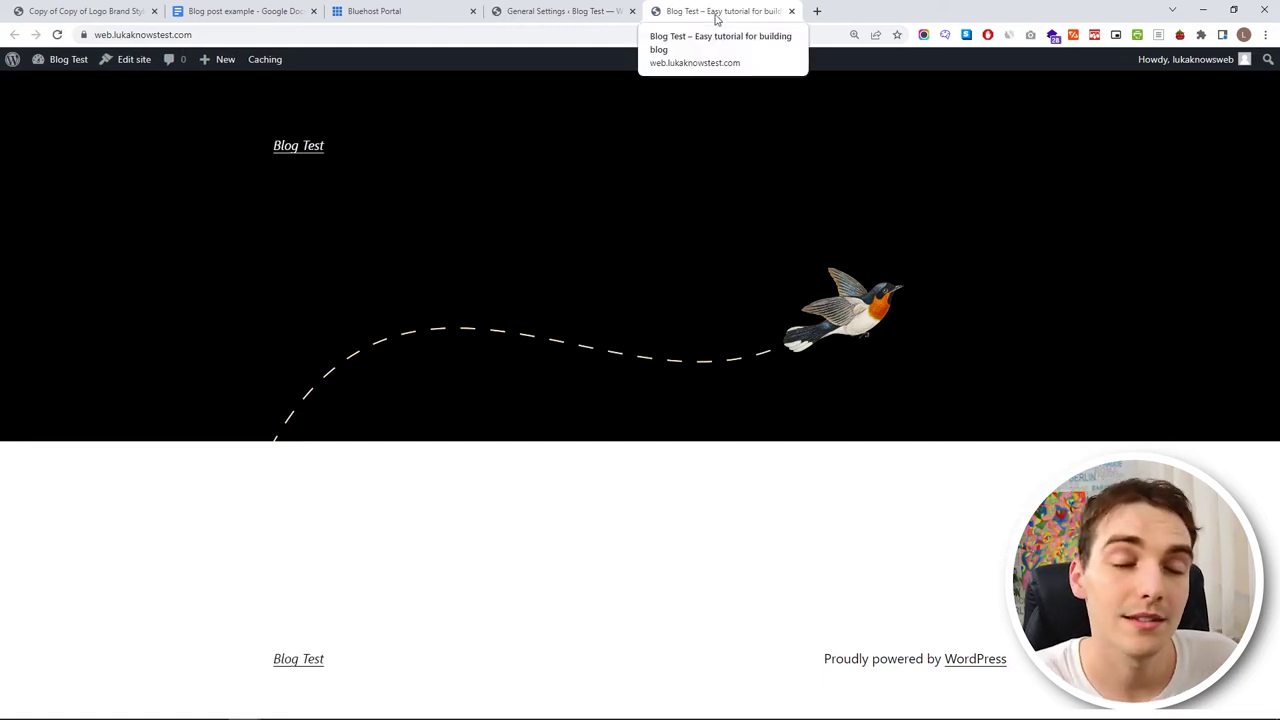
{"action": "left_click", "coordinate": [576, 11]}
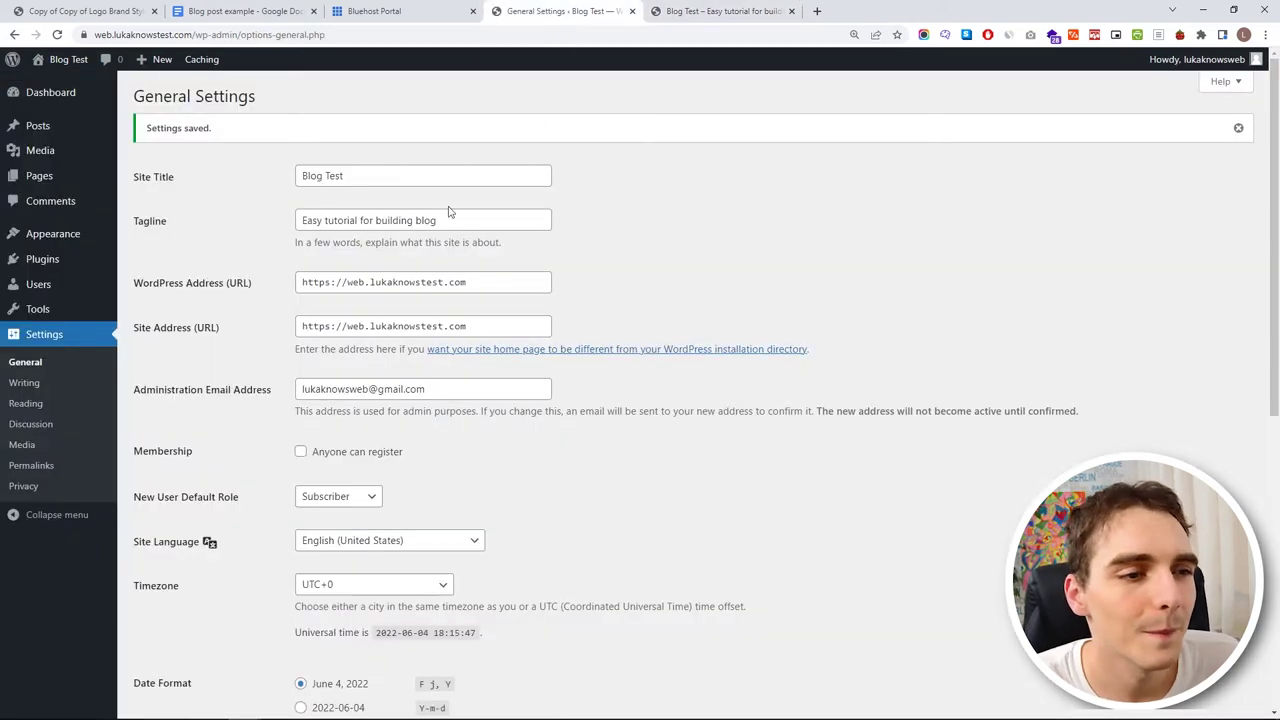
{"action": "scroll", "coordinate": [460, 268], "scroll_direction": "down", "scroll_amount": 3}
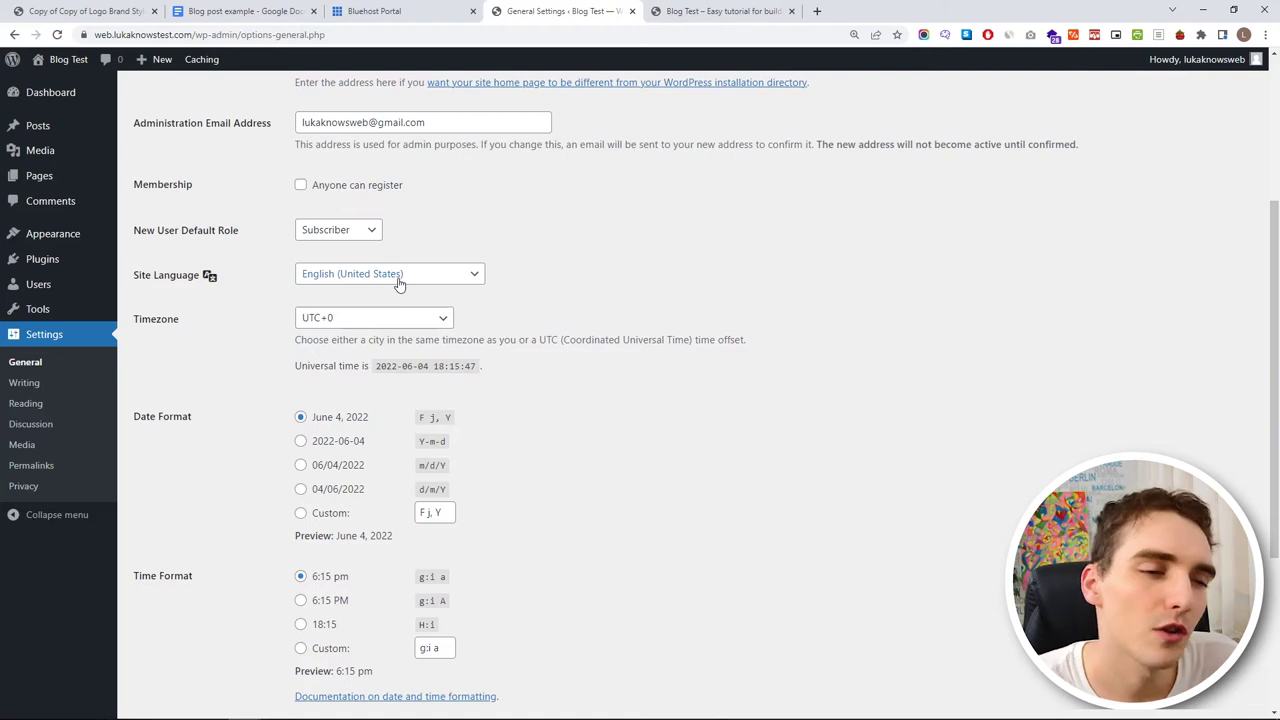
{"action": "scroll", "coordinate": [403, 291], "scroll_direction": "down", "scroll_amount": 2}
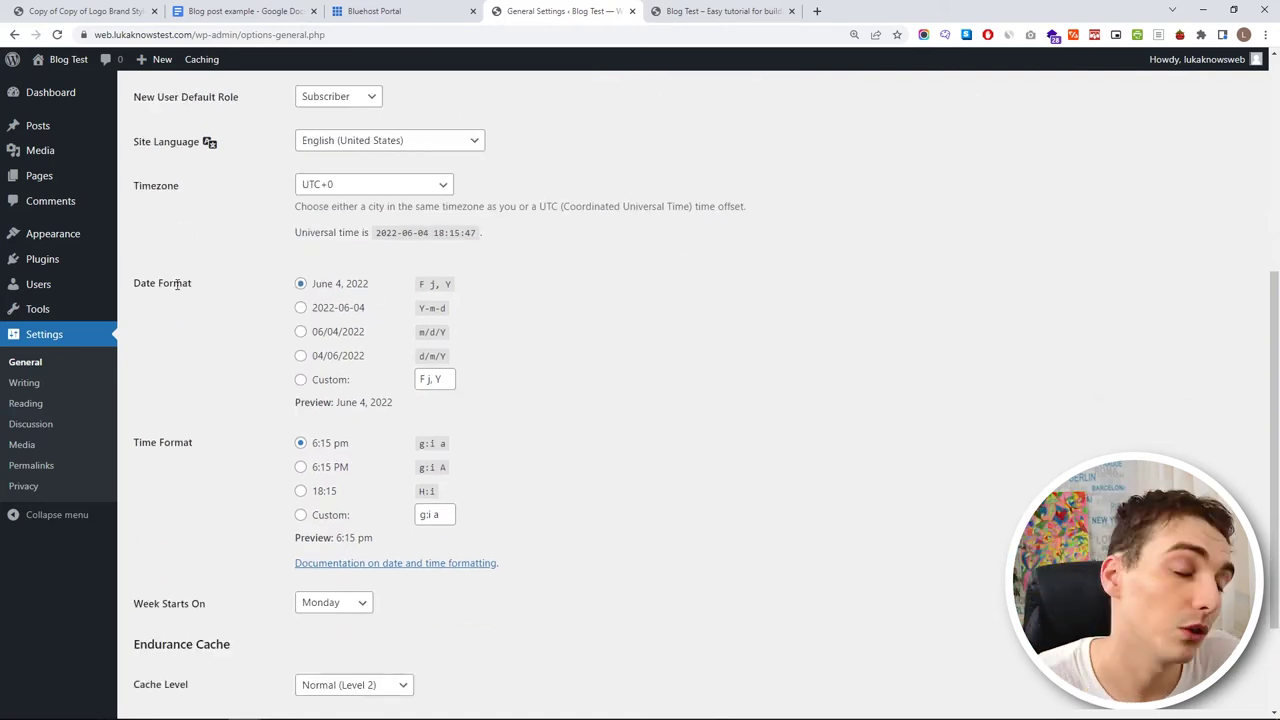
{"action": "scroll", "coordinate": [240, 277], "scroll_direction": "down", "scroll_amount": 2}
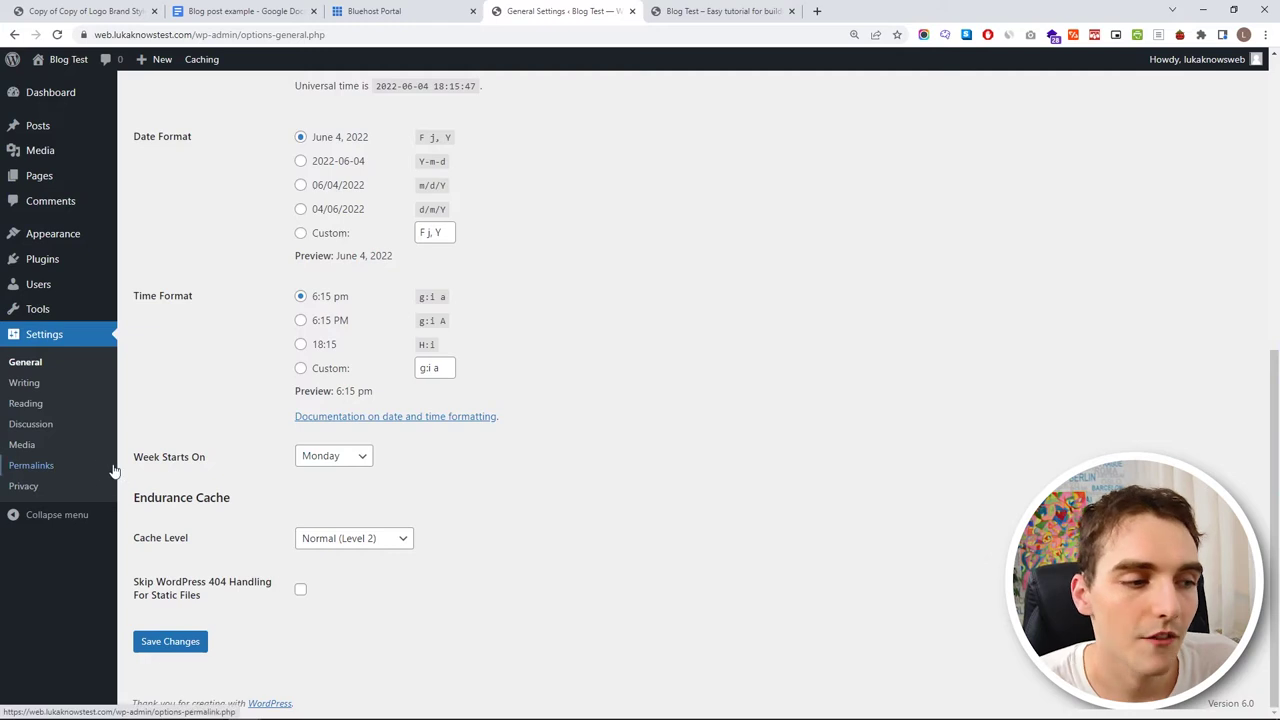
- Select the Post name permalink structure, save it, and view the site's front page
{"action": "left_click", "coordinate": [60, 470]}
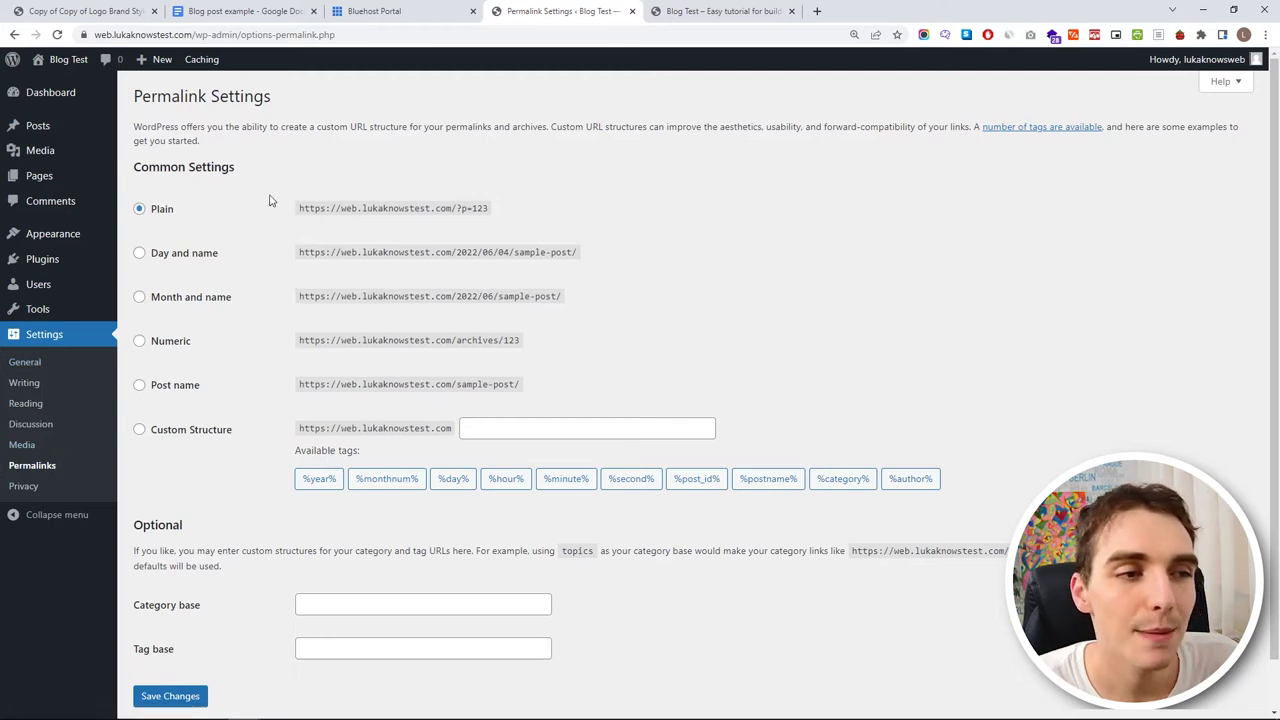
{"action": "left_click_drag", "start_coordinate": [185, 215], "coordinate": [141, 207]}
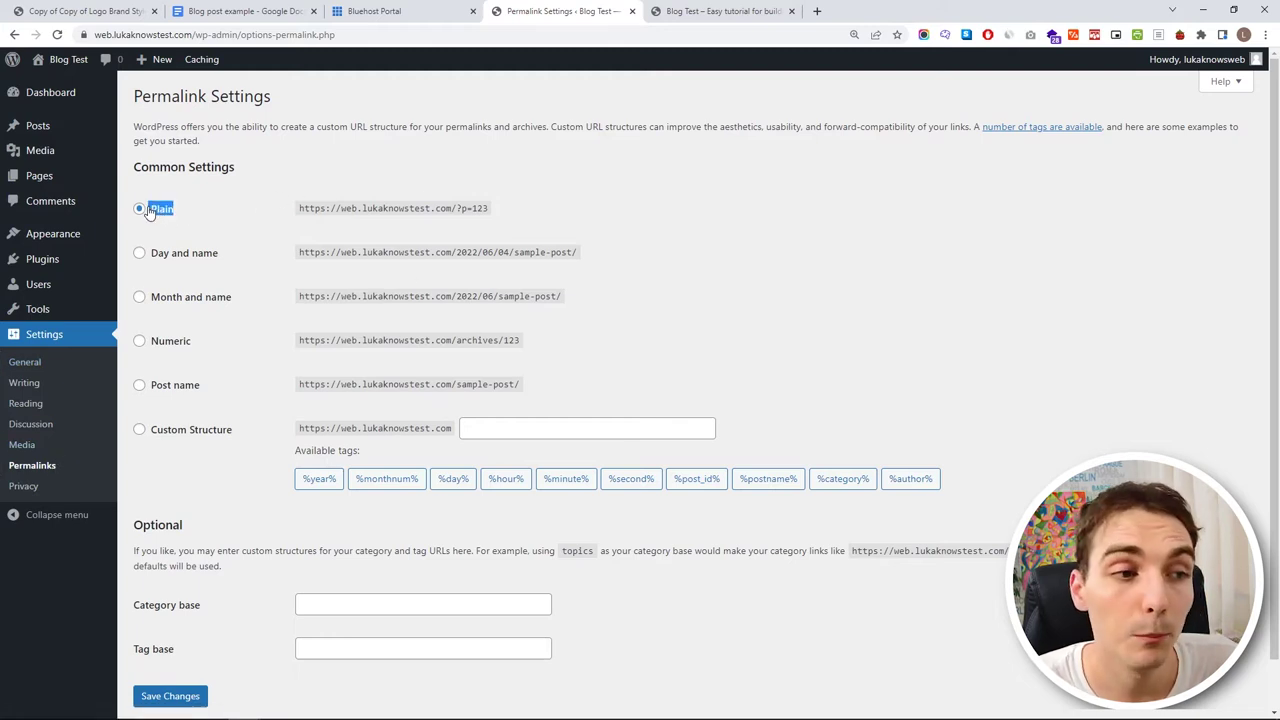
{"action": "left_click", "coordinate": [214, 197]}
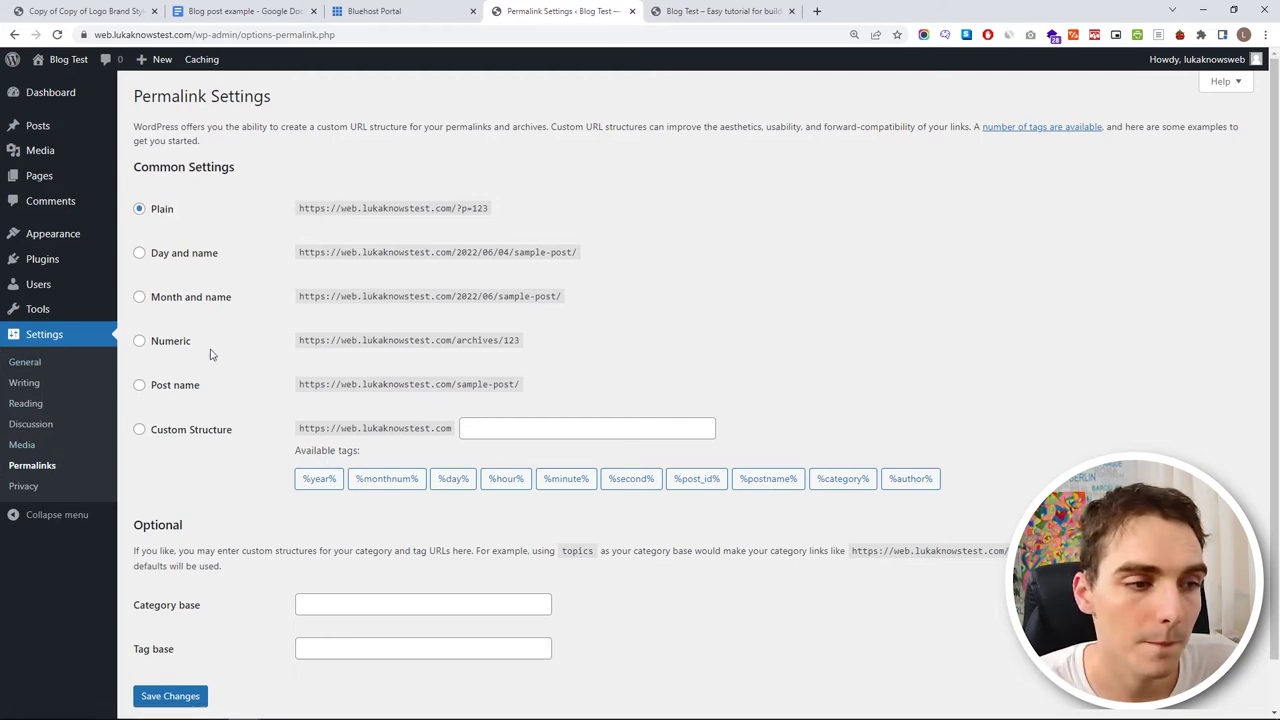
{"action": "left_click", "coordinate": [140, 386]}
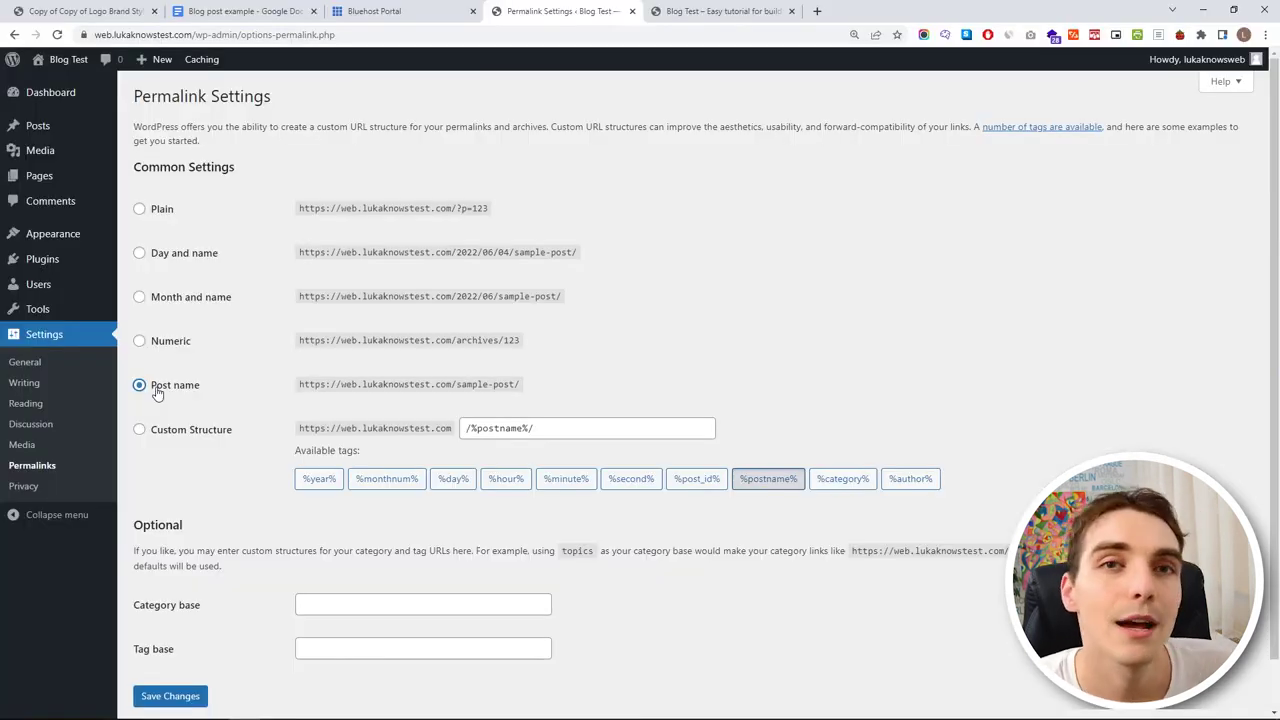
{"action": "scroll", "coordinate": [216, 477], "scroll_direction": "down", "scroll_amount": 1}
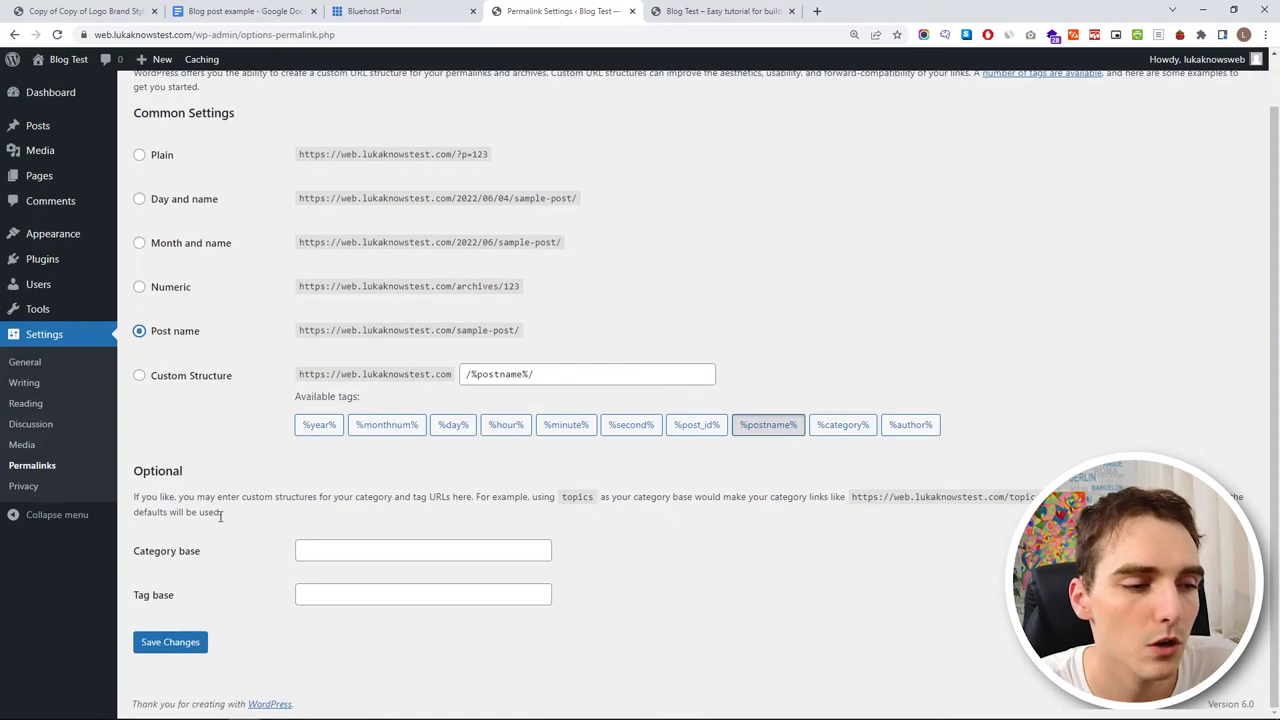
{"action": "left_click", "coordinate": [207, 642]}
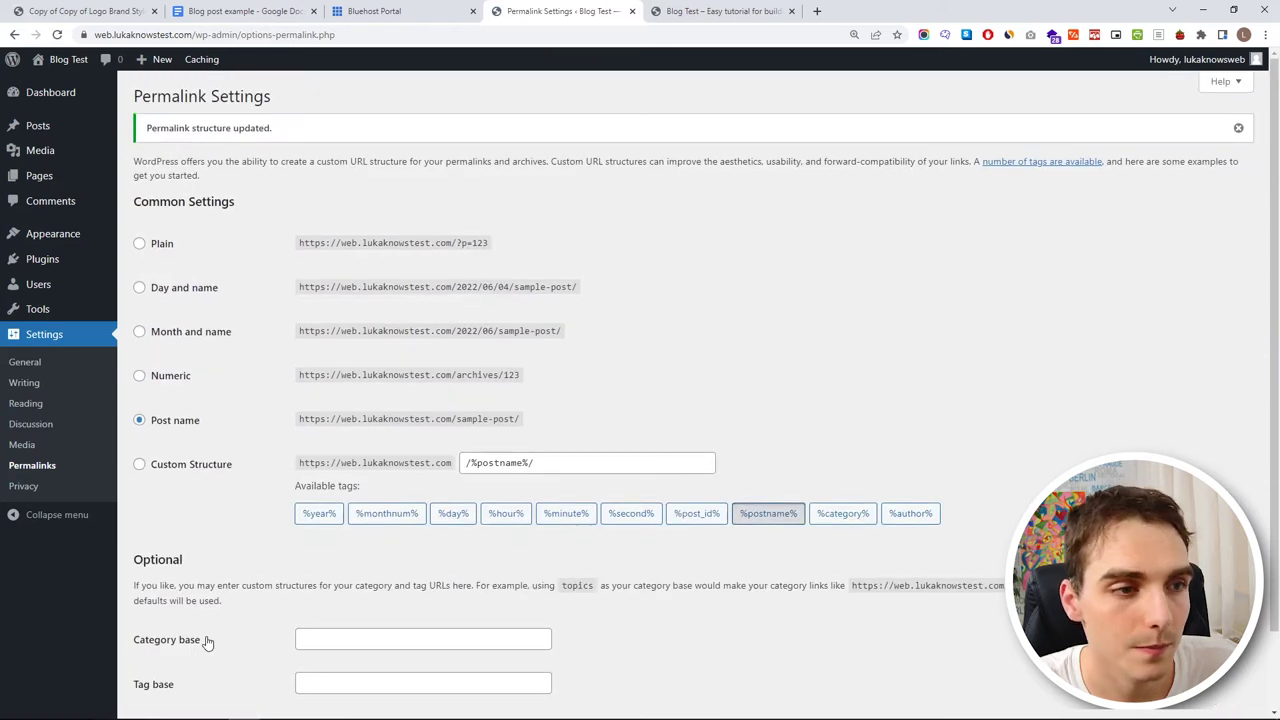
{"action": "left_click", "coordinate": [697, 9]}
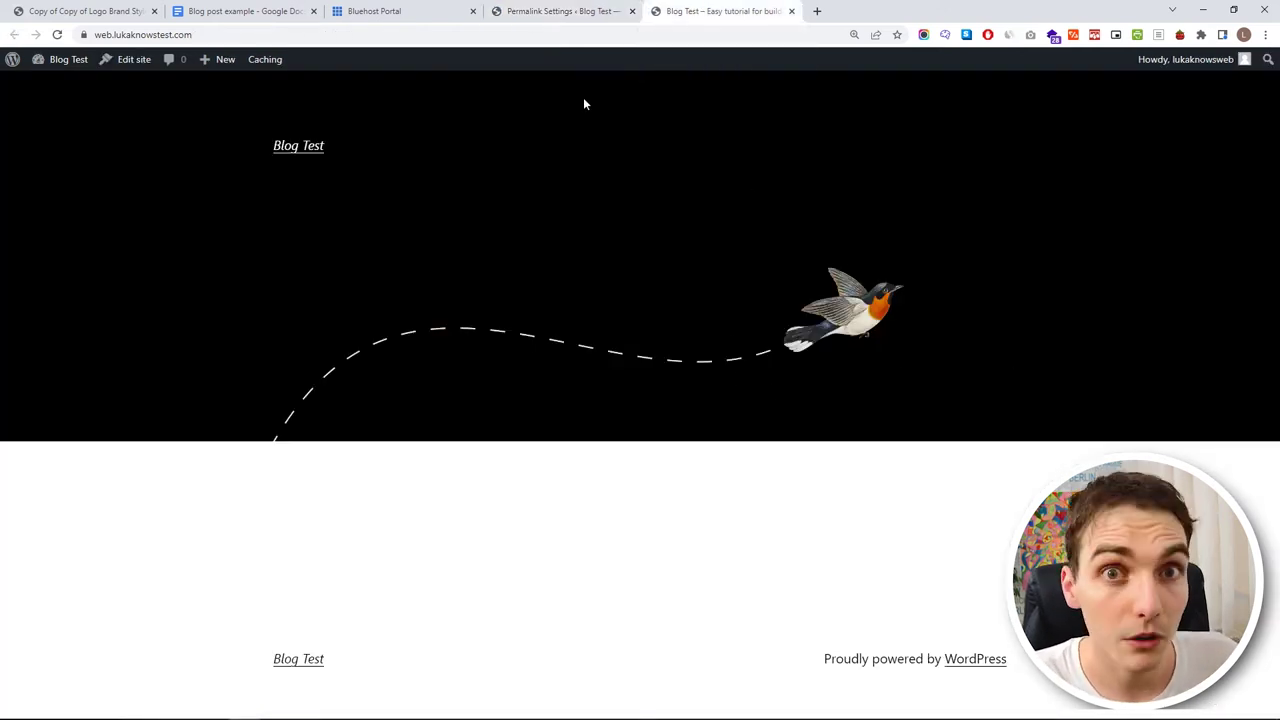
- Search 'astra' under Add New themes, then install and activate the Astra theme
{"action": "left_click", "coordinate": [565, 11]}
{"action": "mouse_move", "coordinate": [96, 238]}
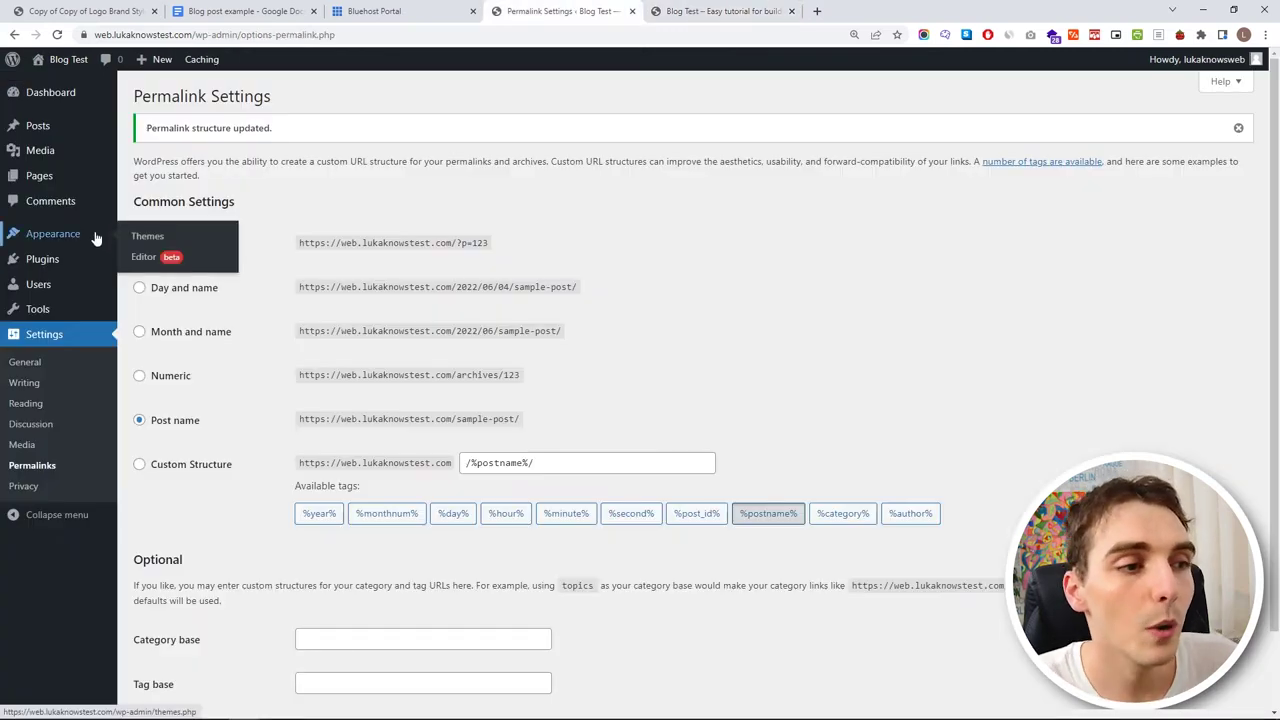
{"action": "left_click", "coordinate": [140, 237]}
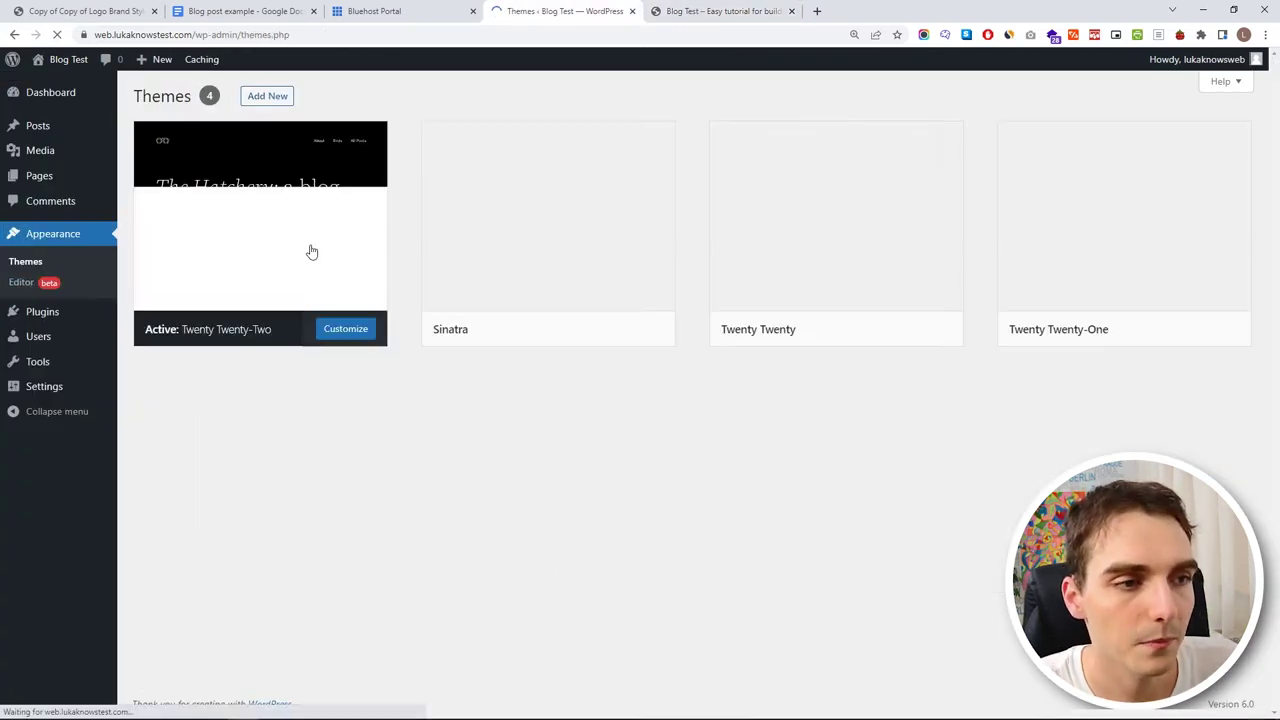
{"action": "left_click", "coordinate": [264, 97]}
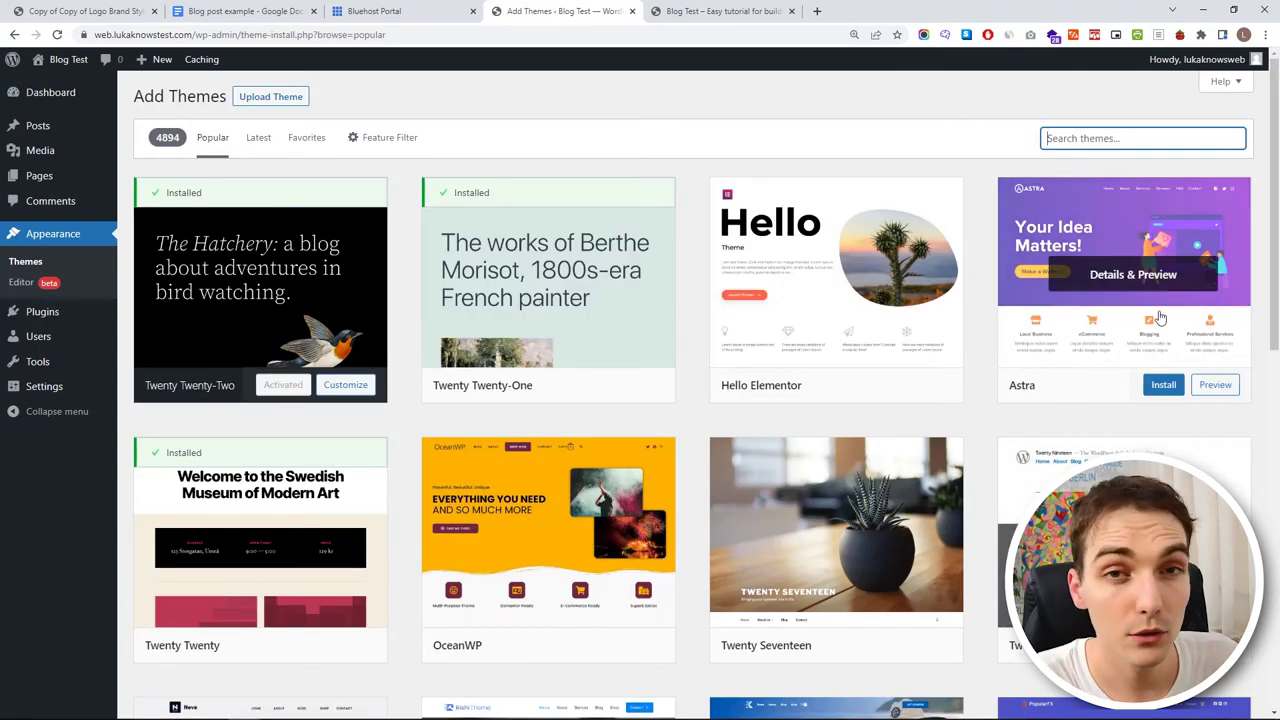
{"action": "type", "text": "astra"}
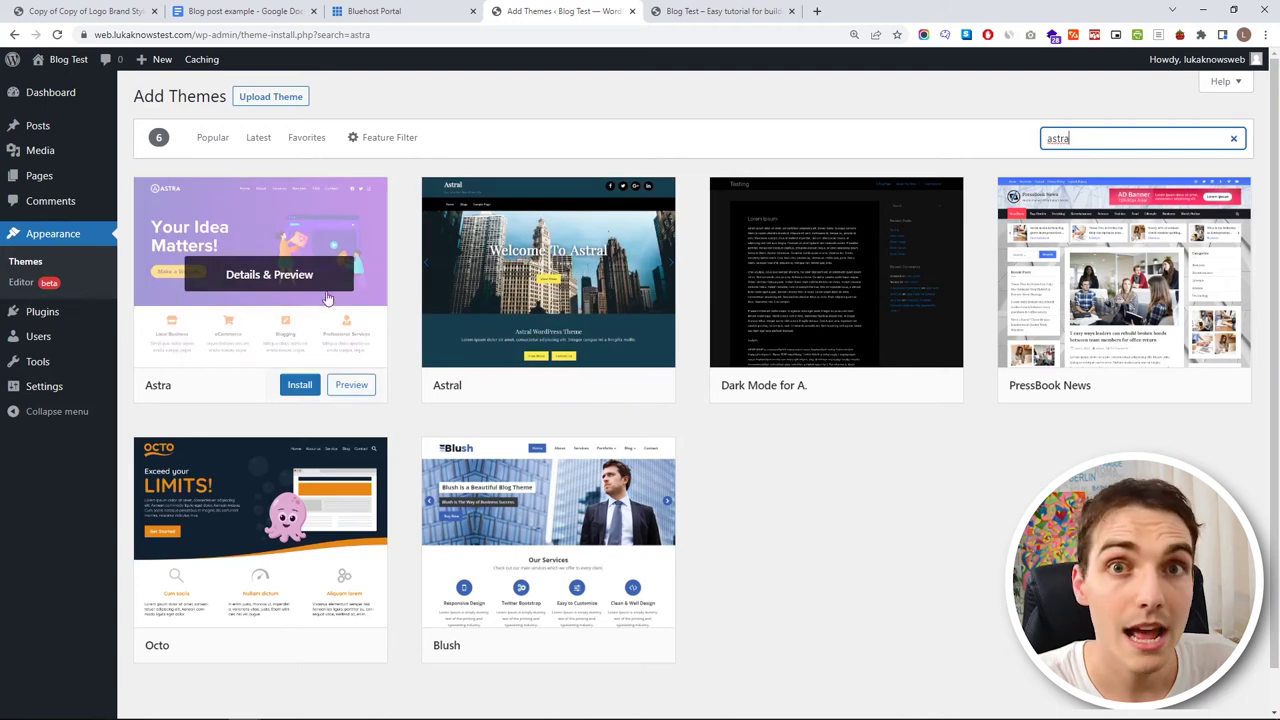
{"action": "left_click", "coordinate": [300, 386]}
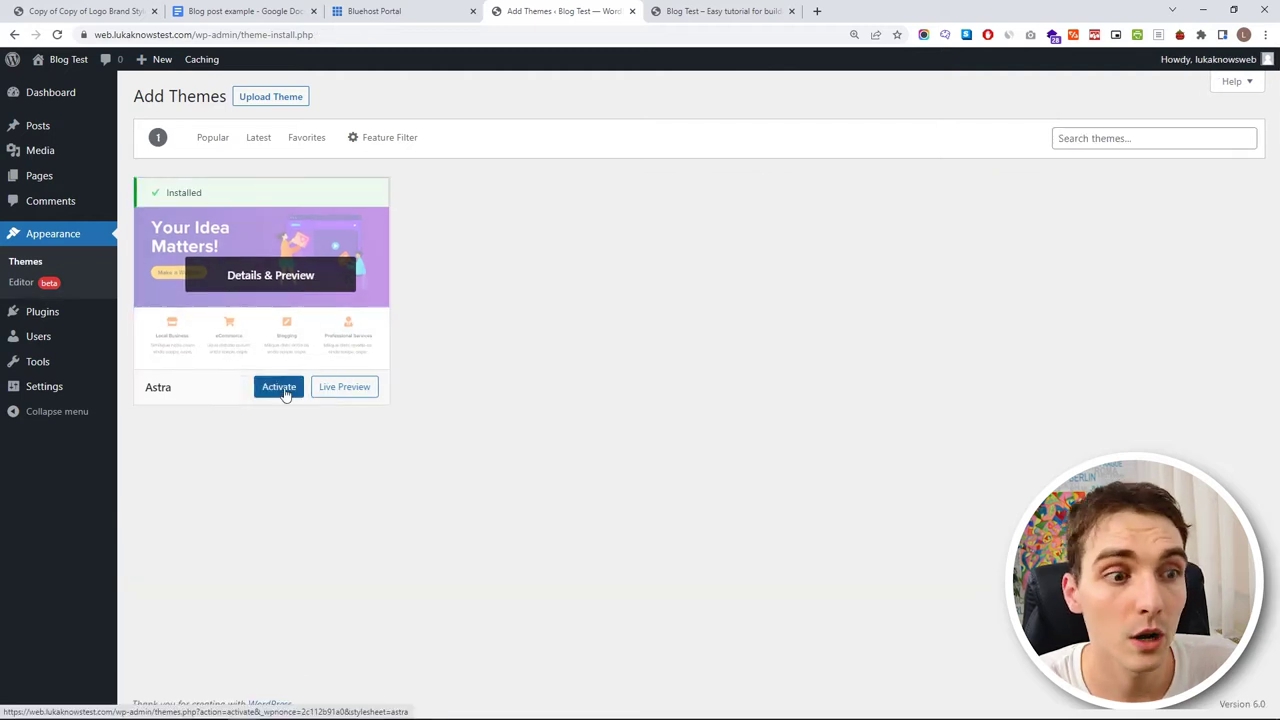
{"action": "left_click", "coordinate": [281, 388]}
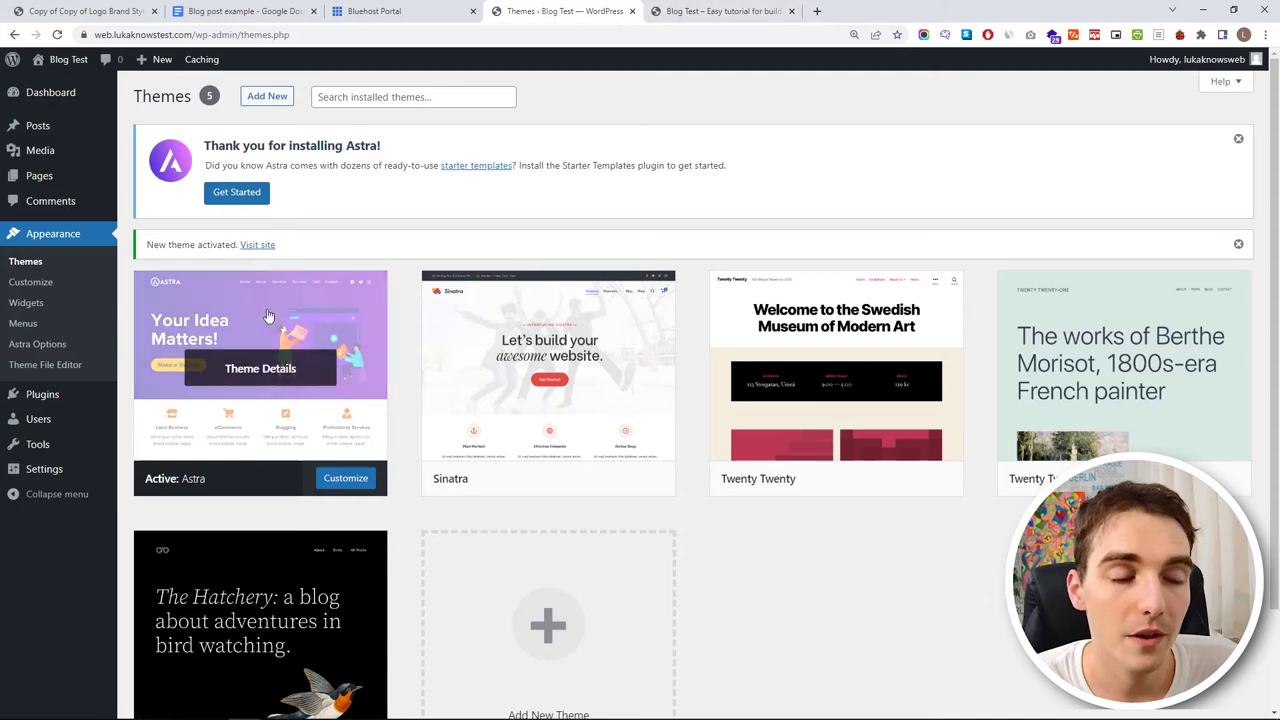
{"action": "left_click", "coordinate": [730, 9]}
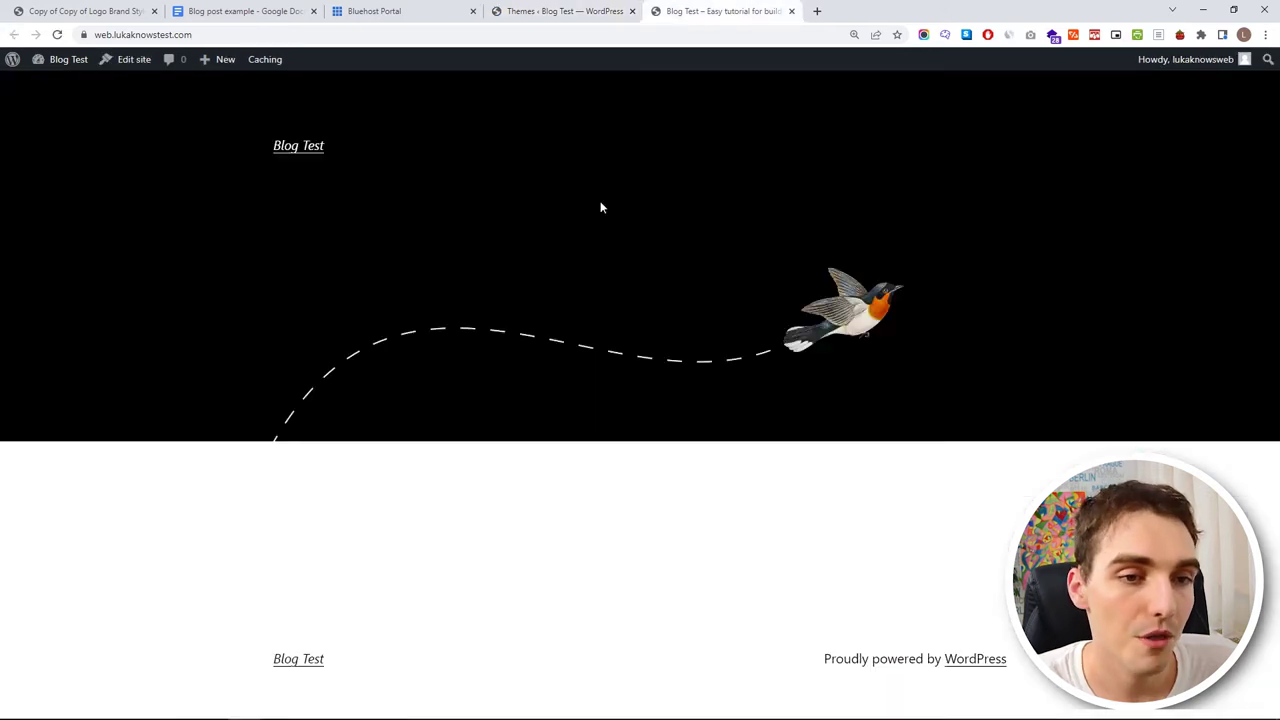
- Reload the front page to see the Astra design, switching back and forth with the Themes admin page
{"action": "left_click", "coordinate": [57, 34]}
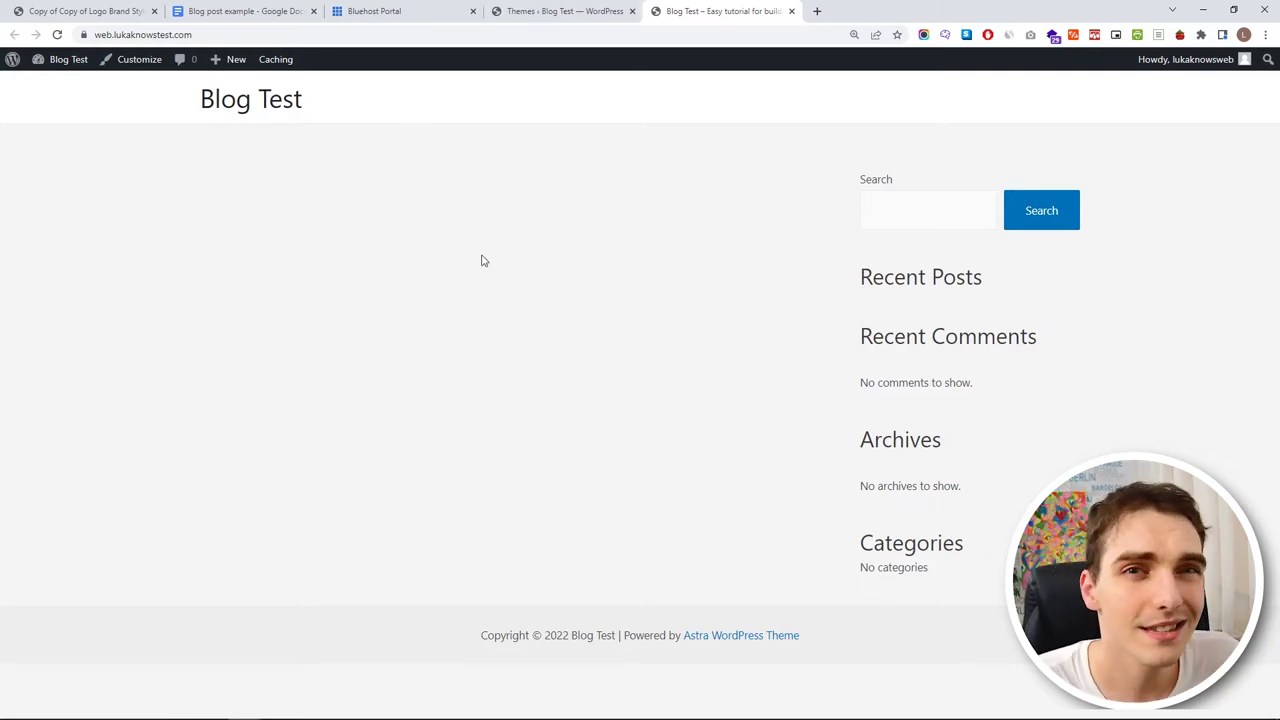
{"action": "left_click", "coordinate": [548, 13]}
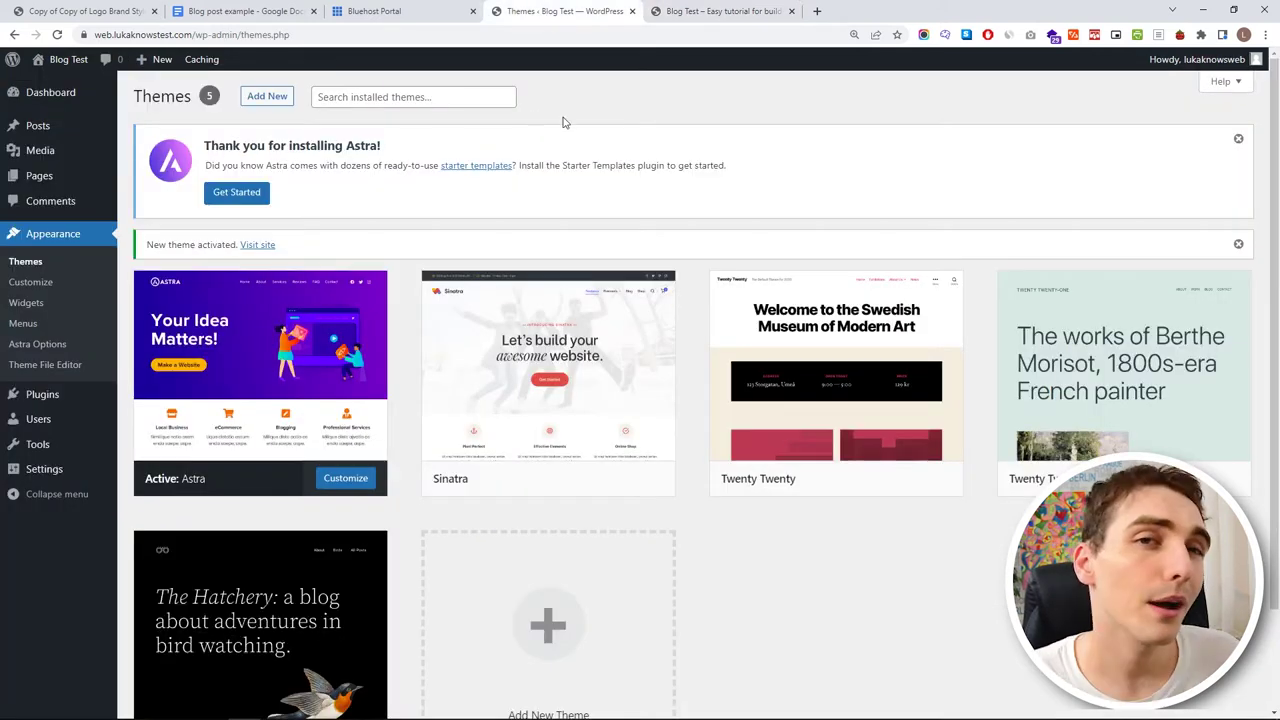
{"action": "left_click", "coordinate": [684, 9]}
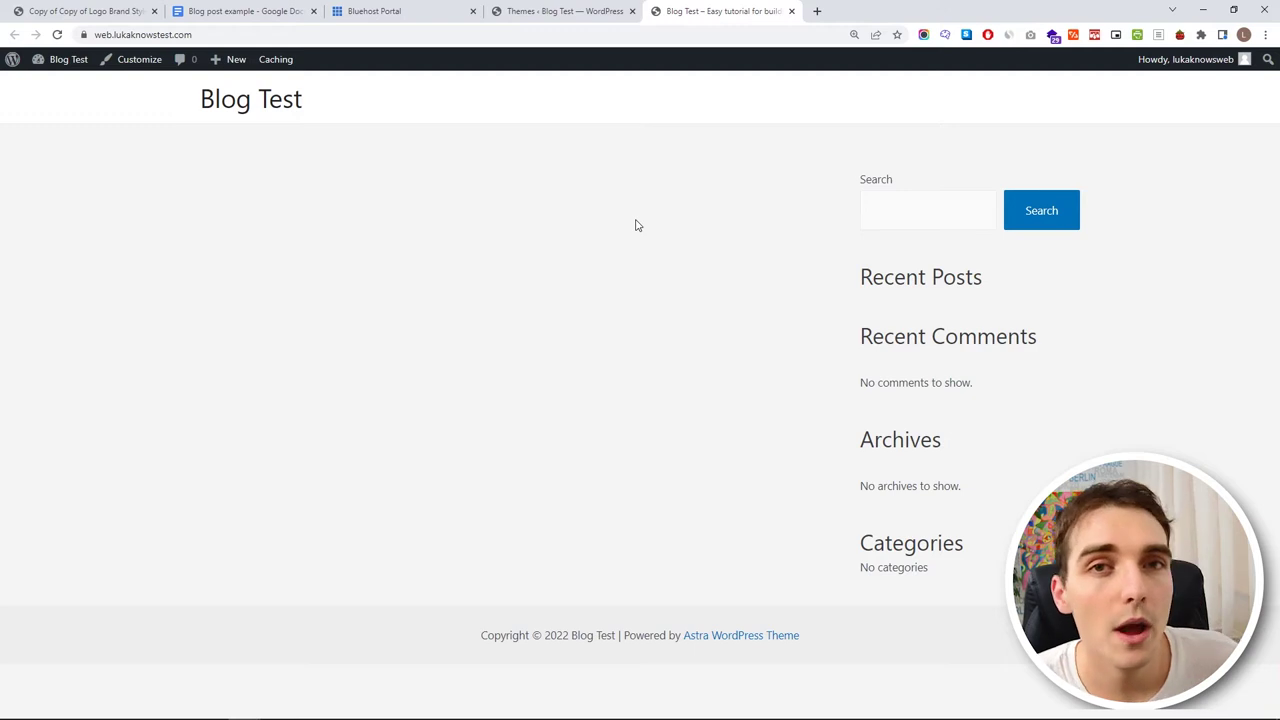
{"action": "left_click", "coordinate": [530, 11]}
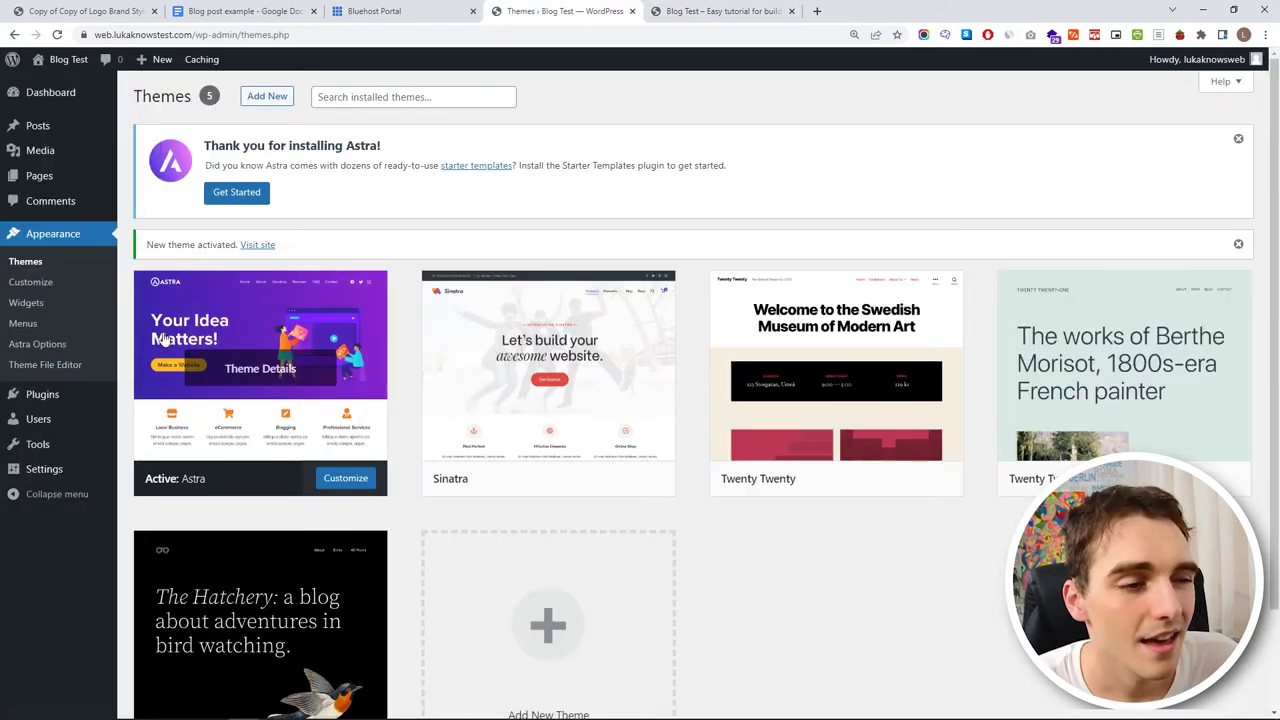
- Search the plugin directory for Starter Templates, then install and activate it
{"action": "left_click", "coordinate": [72, 401]}
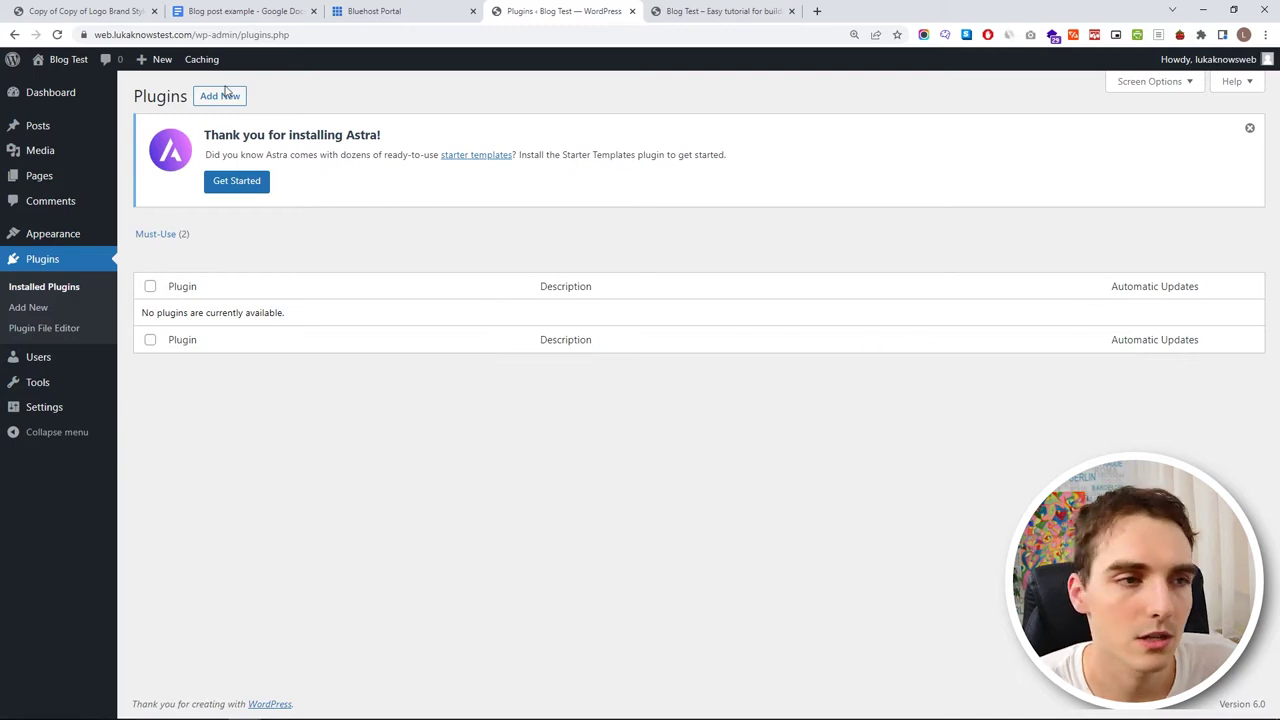
{"action": "left_click", "coordinate": [226, 96]}
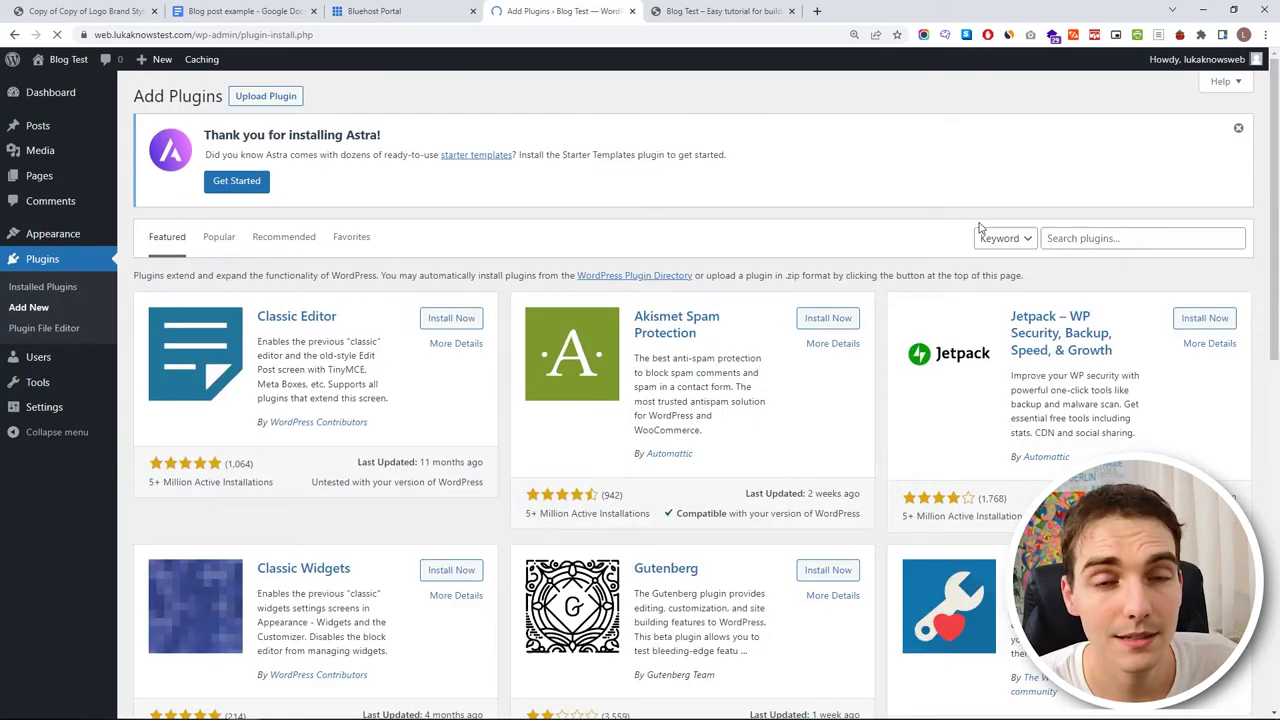
{"action": "left_click", "coordinate": [1088, 242]}
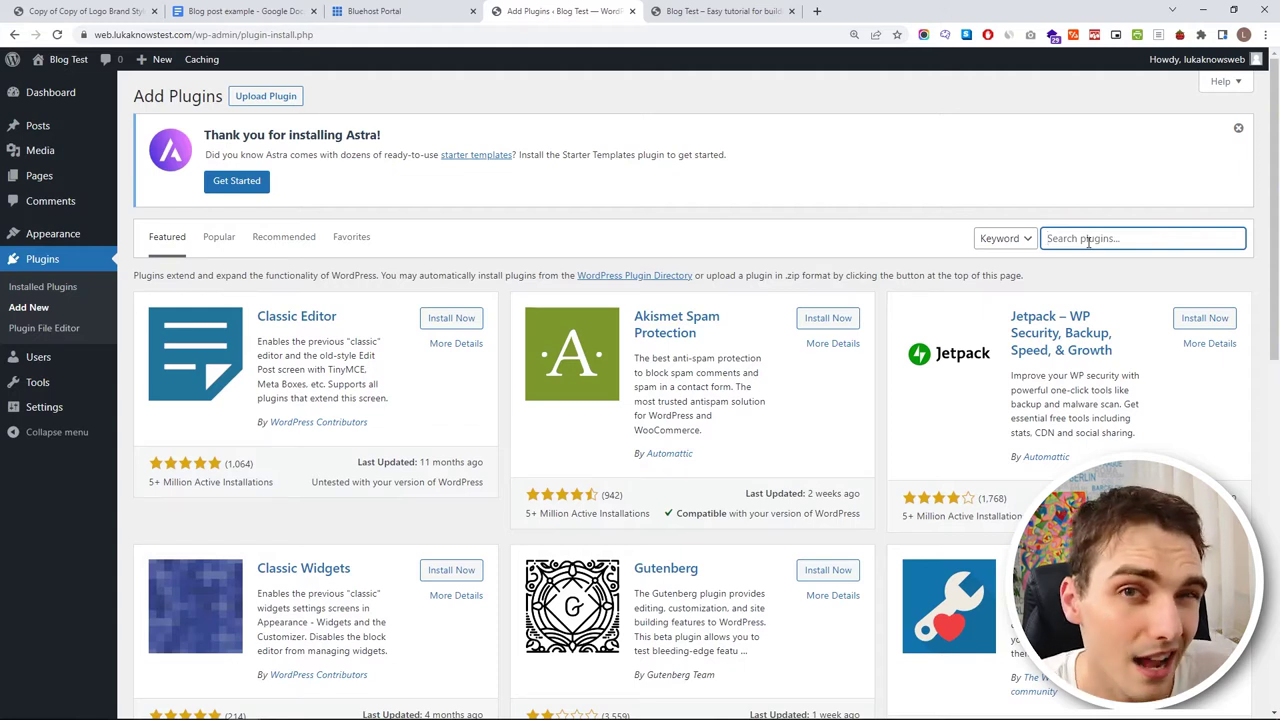
{"action": "type", "text": "starter templates"}
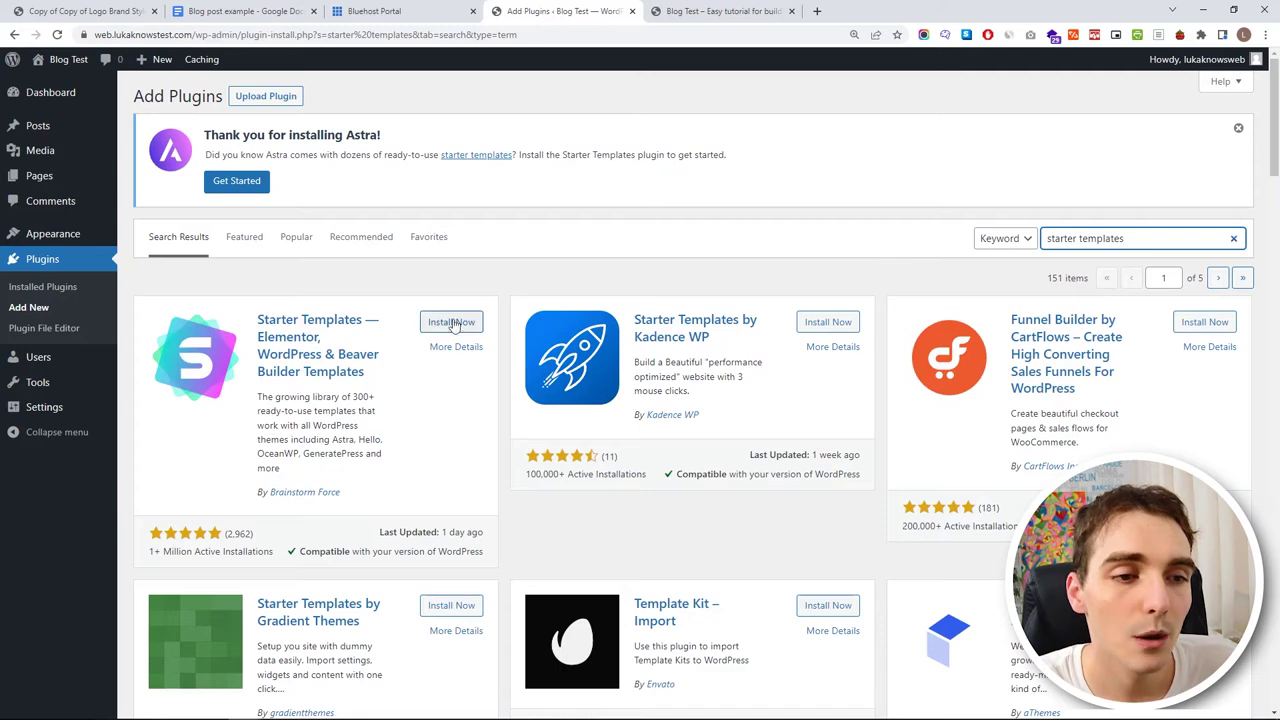
{"action": "left_click", "coordinate": [449, 324]}
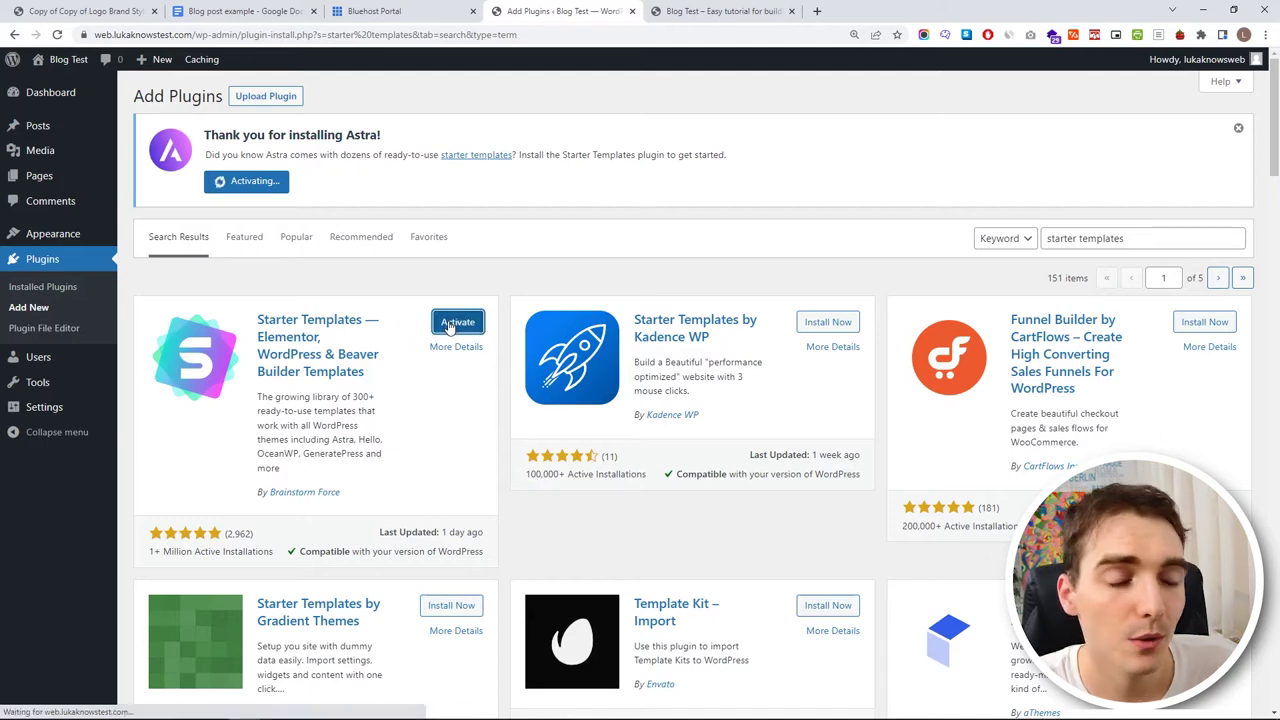
{"action": "left_click", "coordinate": [458, 314]}
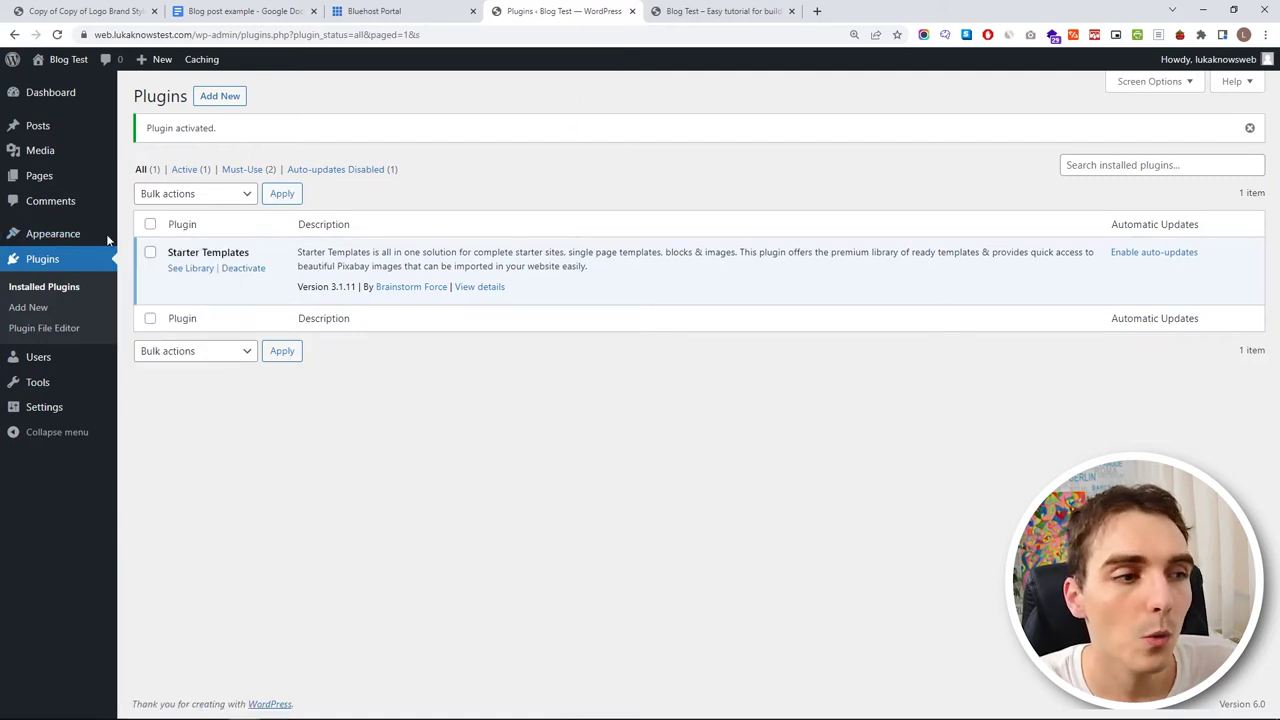
{"action": "mouse_move", "coordinate": [60, 236]}
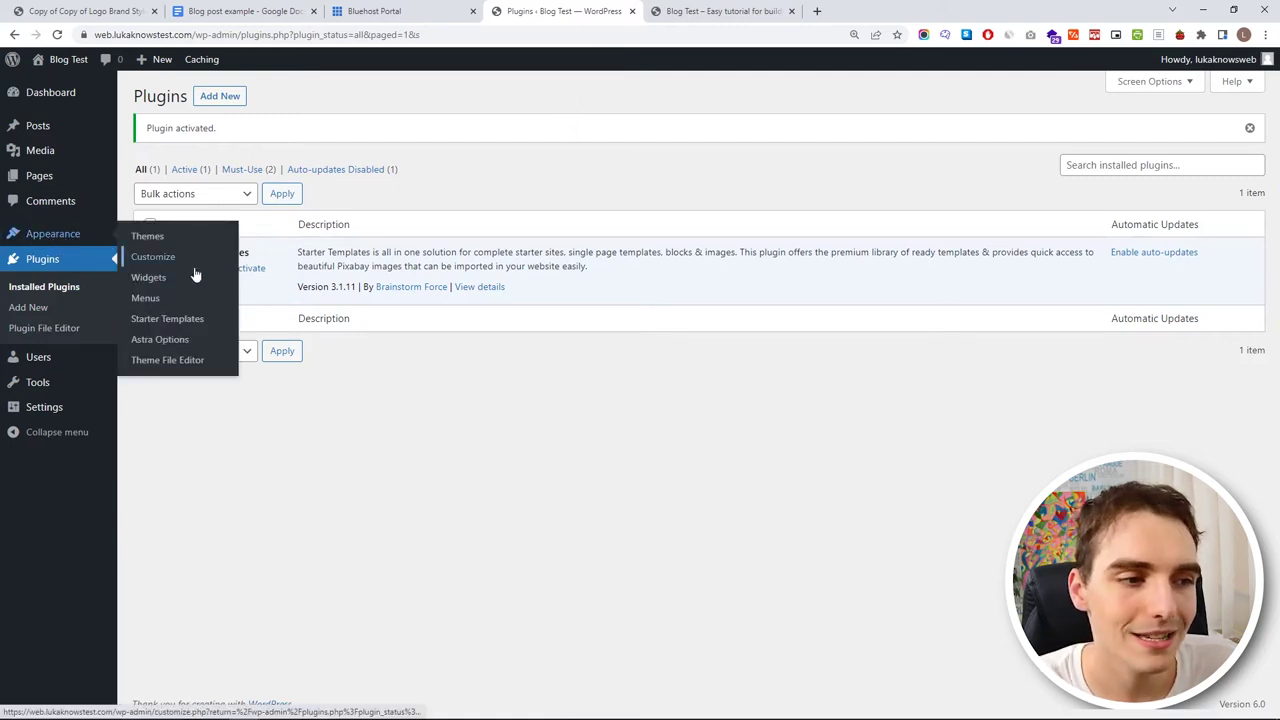
- Start building the site from a starter template with Elementor as the page builder
{"action": "left_click", "coordinate": [177, 319]}
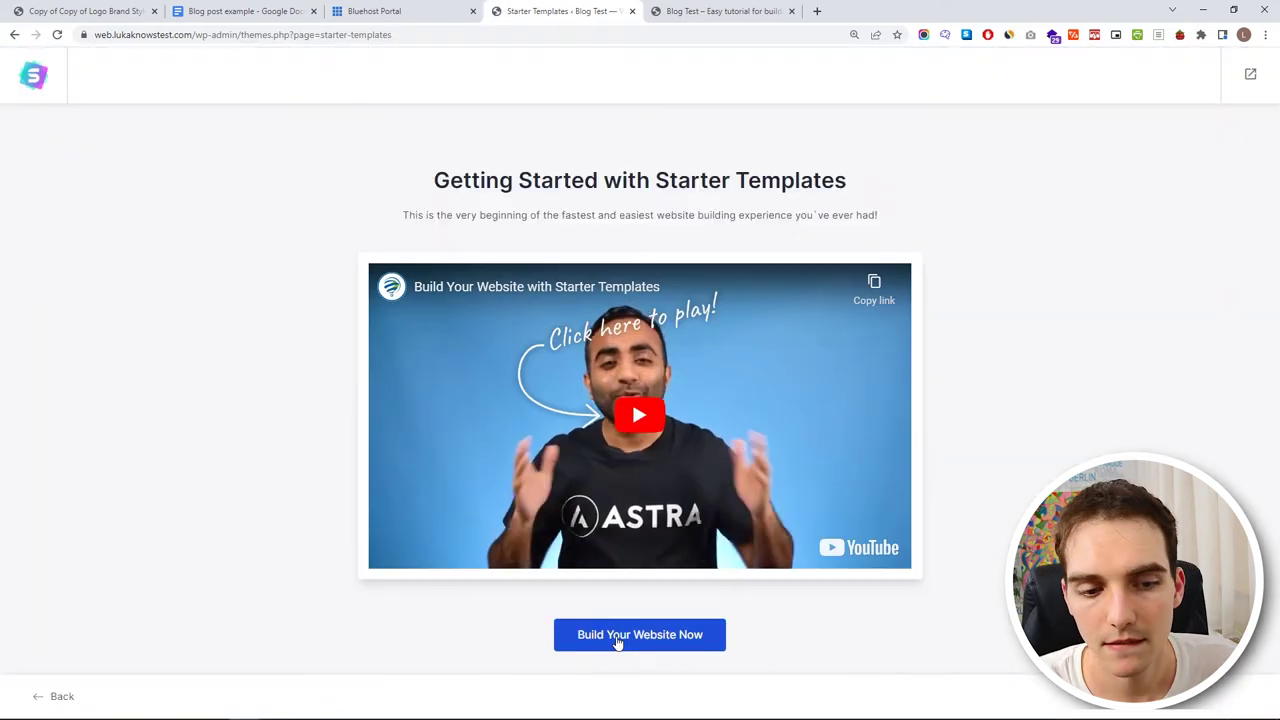
{"action": "left_click", "coordinate": [618, 643]}
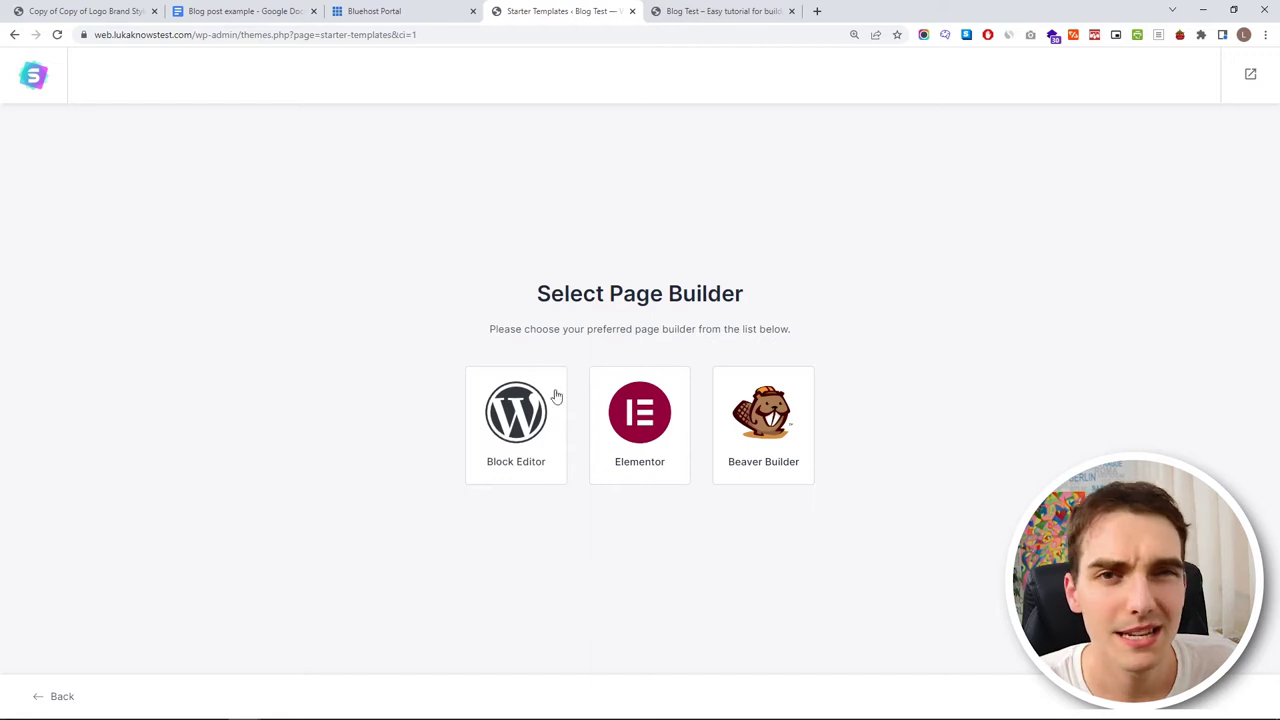
{"action": "left_click", "coordinate": [630, 415]}
- Browse the template gallery and pick the Love Nature starter template
{"action": "scroll", "coordinate": [676, 365], "scroll_direction": "down", "scroll_amount": 1}
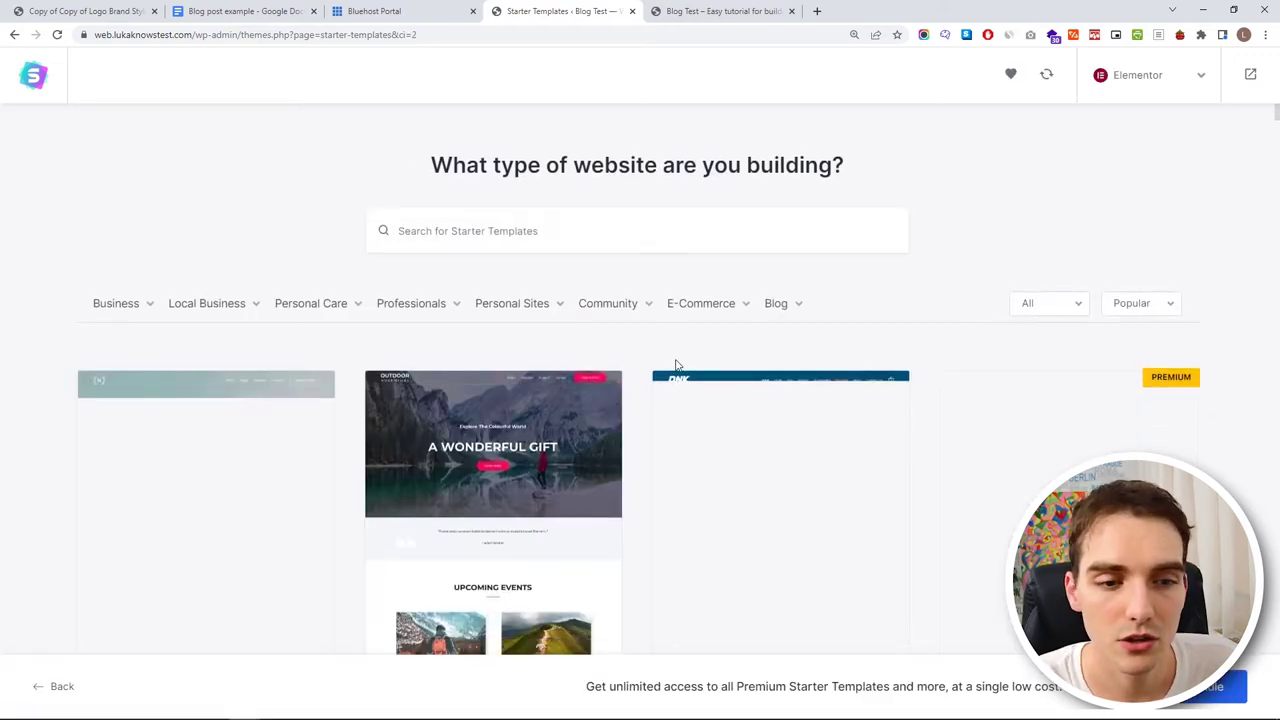
{"action": "scroll", "coordinate": [676, 365], "scroll_direction": "down", "scroll_amount": 10}
{"action": "scroll", "coordinate": [714, 316], "scroll_direction": "down", "scroll_amount": 5}
{"action": "scroll", "coordinate": [629, 323], "scroll_direction": "up", "scroll_amount": 8}
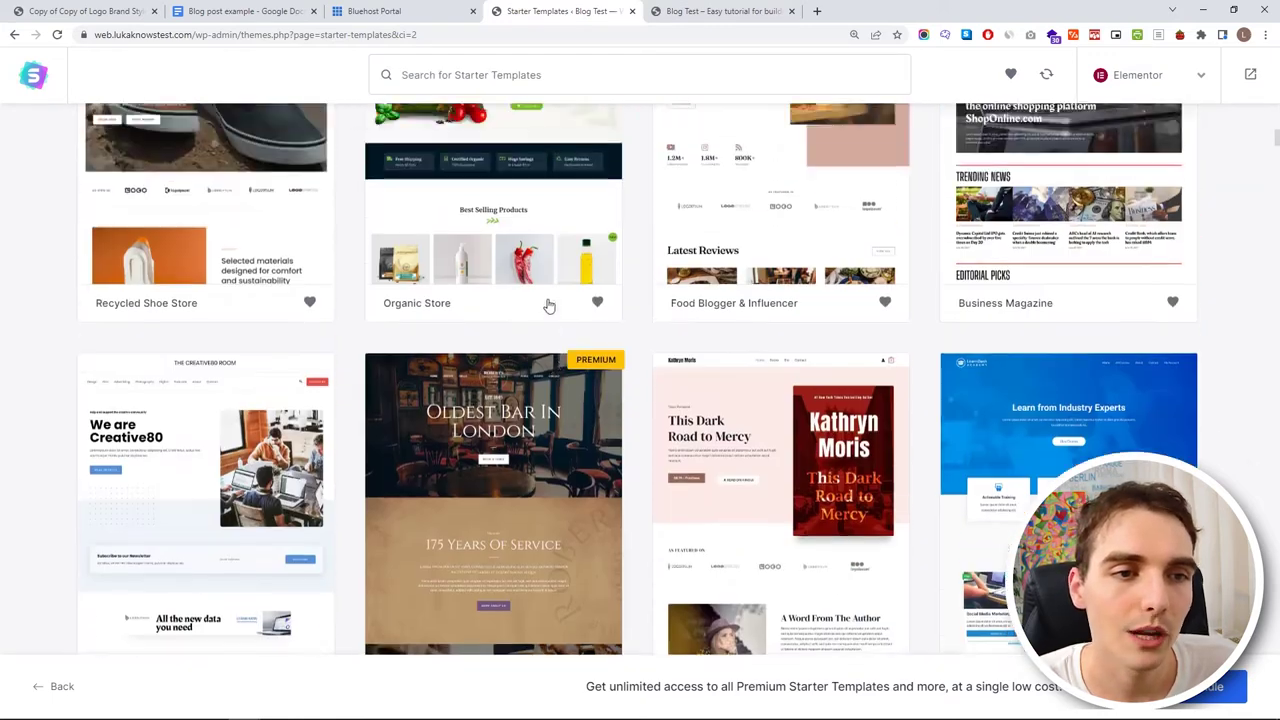
{"action": "scroll", "coordinate": [548, 305], "scroll_direction": "up", "scroll_amount": 5}
{"action": "mouse_move", "coordinate": [149, 323]}
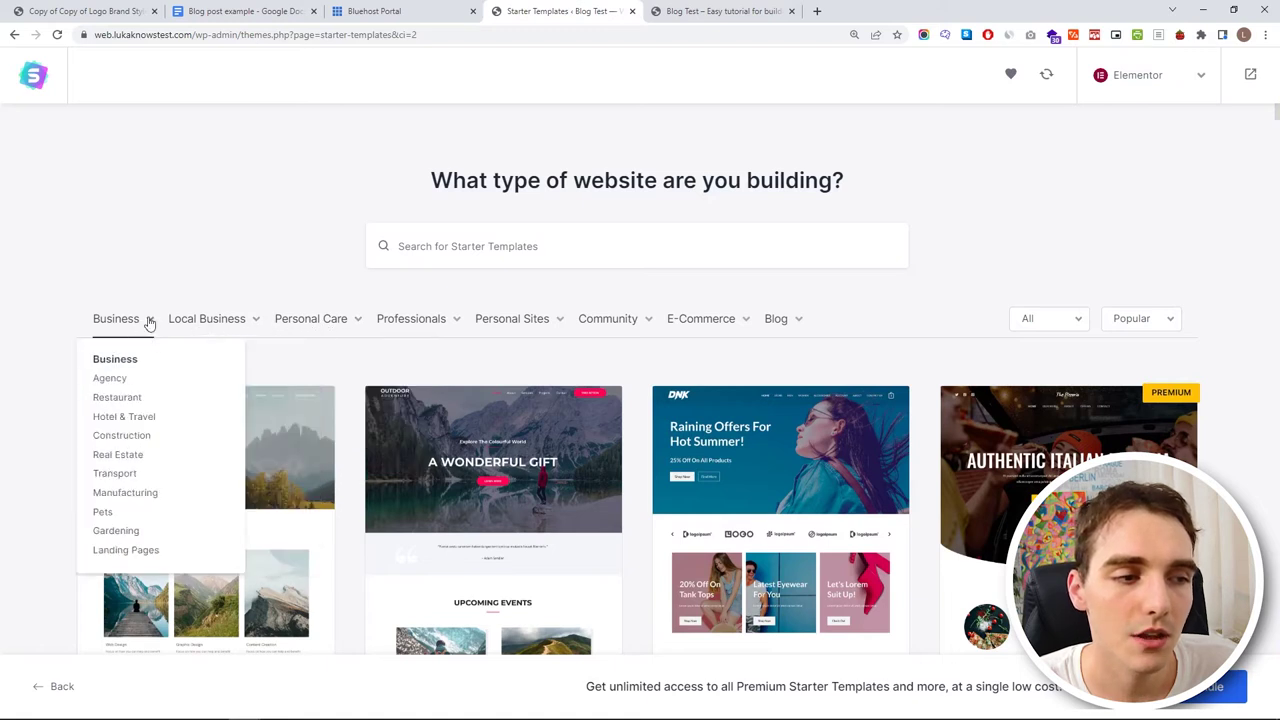
{"action": "mouse_move", "coordinate": [789, 323]}
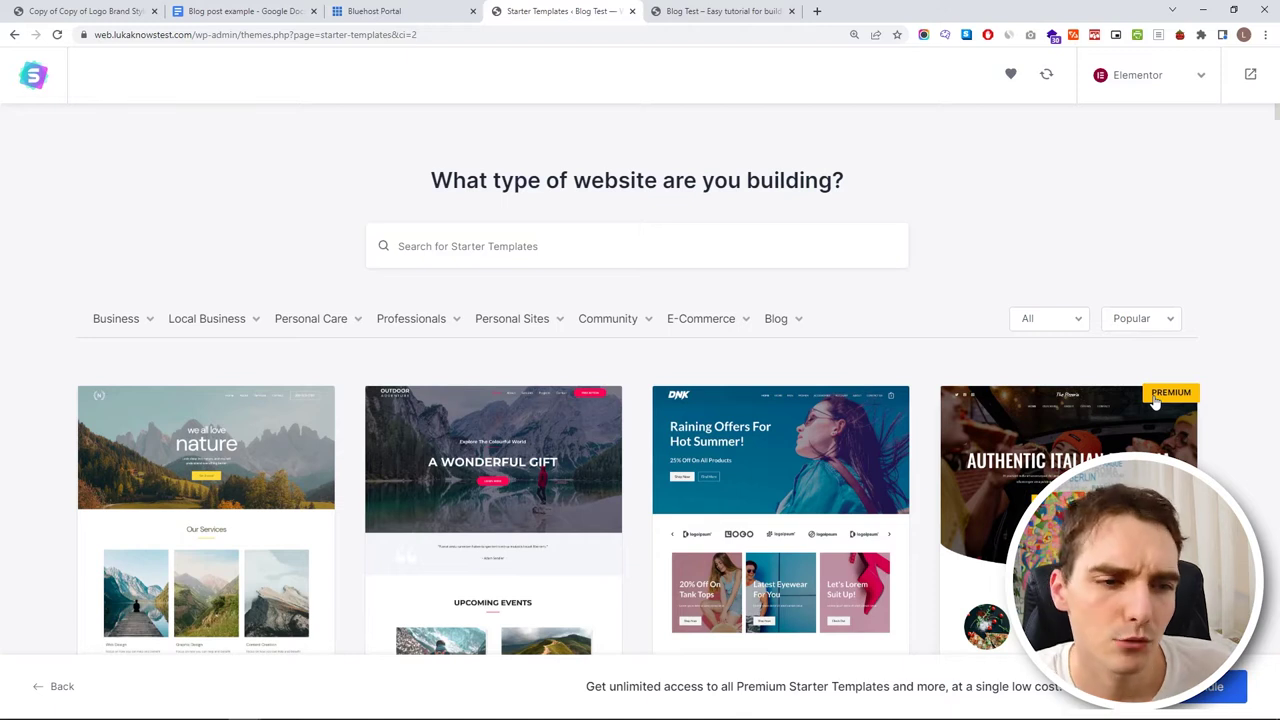
{"action": "scroll", "coordinate": [575, 303], "scroll_direction": "down", "scroll_amount": 2}
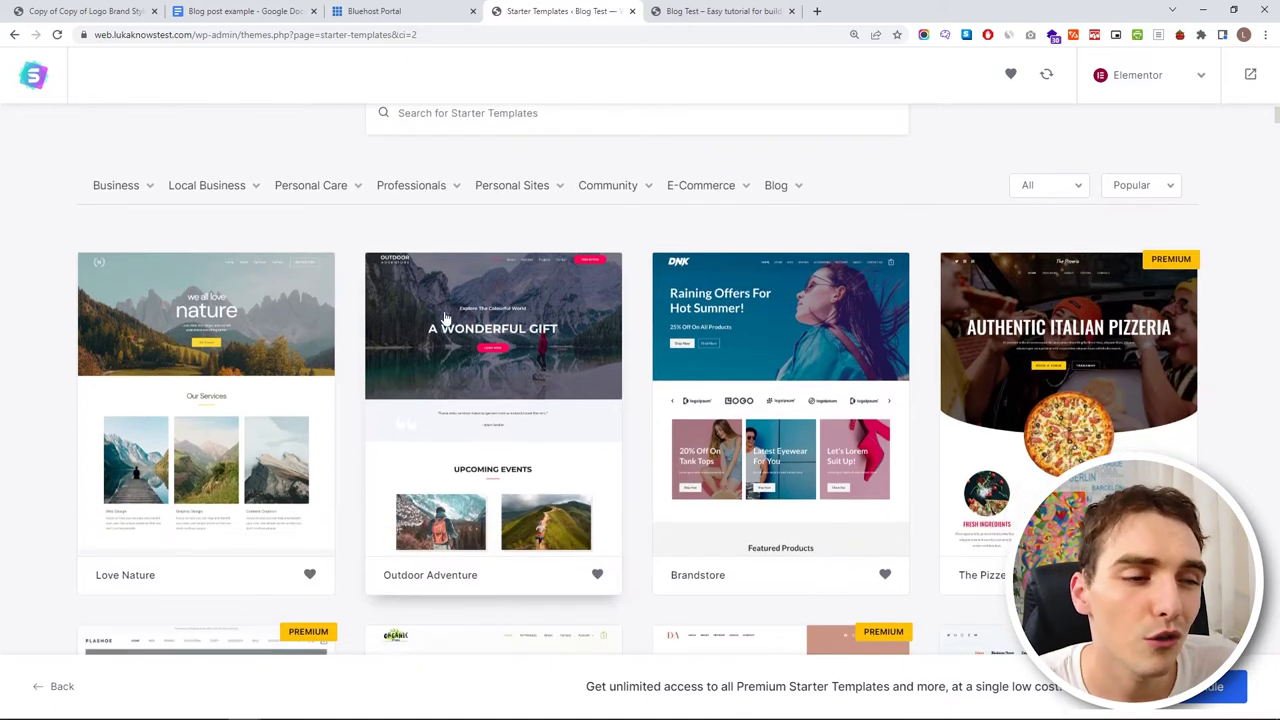
{"action": "left_click", "coordinate": [214, 361]}
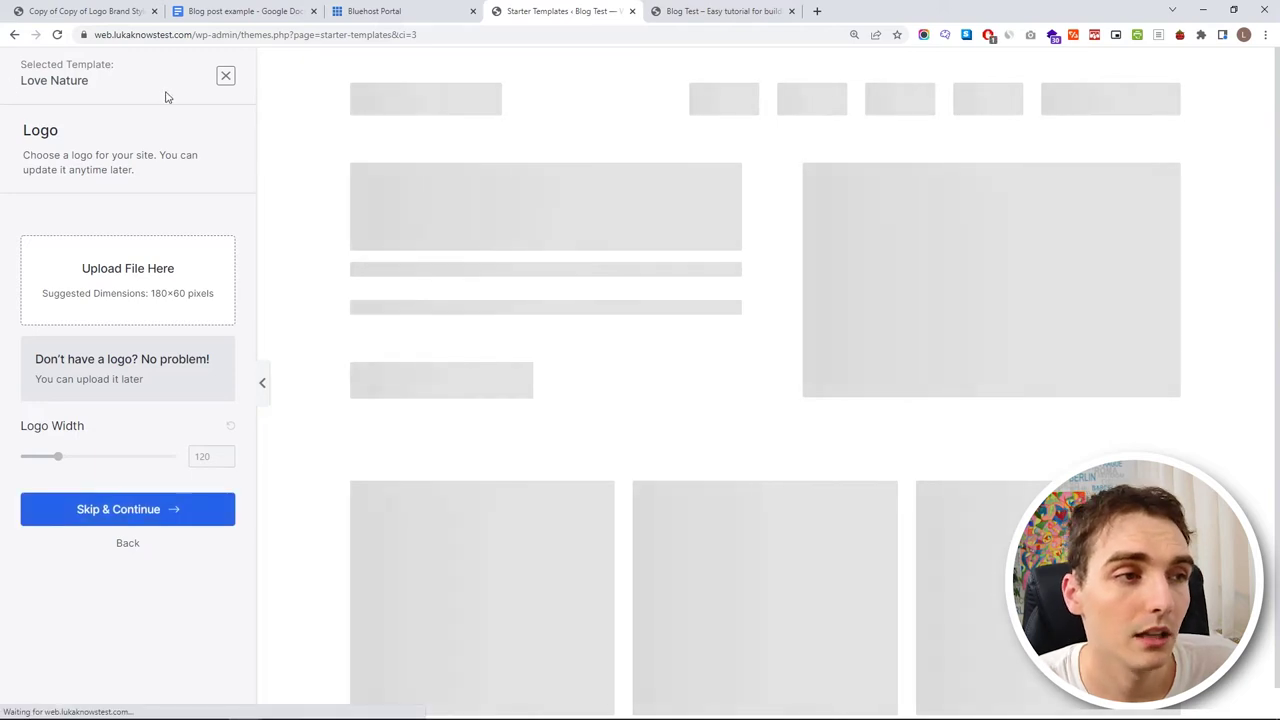
- Preview the Love Nature services and home pages, then skip adding a logo
{"action": "scroll", "coordinate": [815, 268], "scroll_direction": "down", "scroll_amount": 5}
{"action": "scroll", "coordinate": [815, 268], "scroll_direction": "up", "scroll_amount": 5}
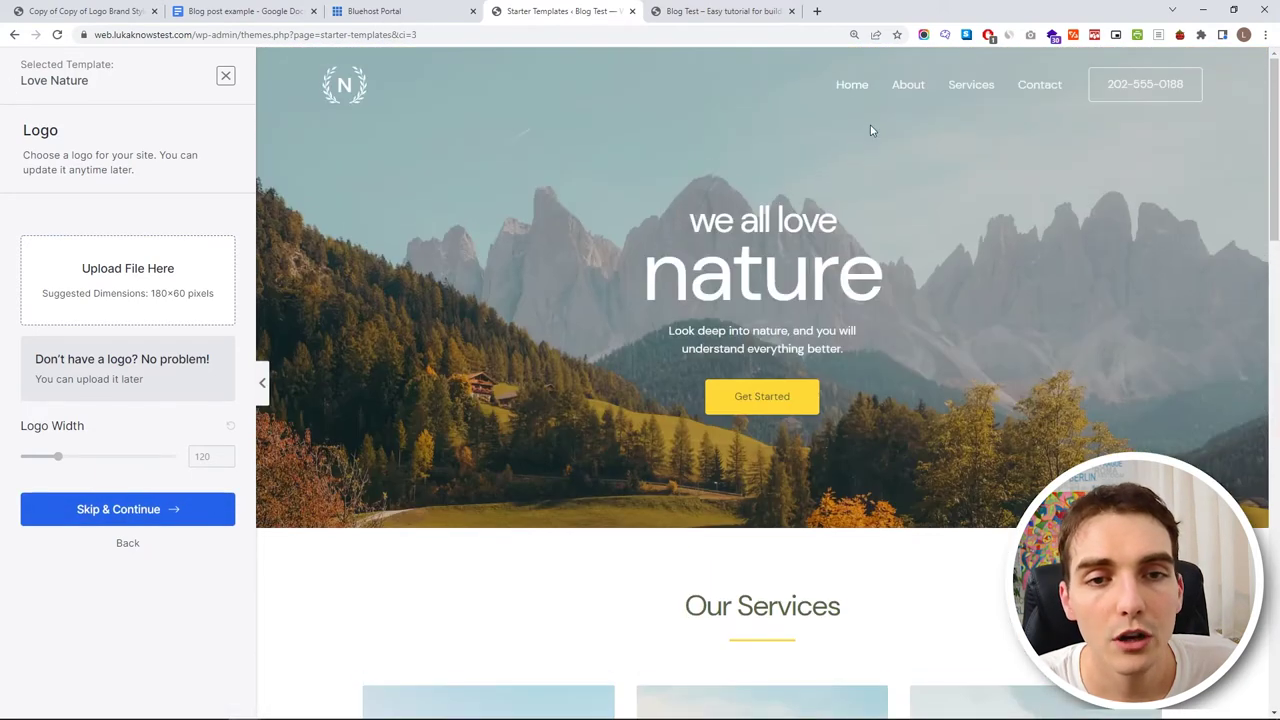
{"action": "left_click", "coordinate": [971, 84]}
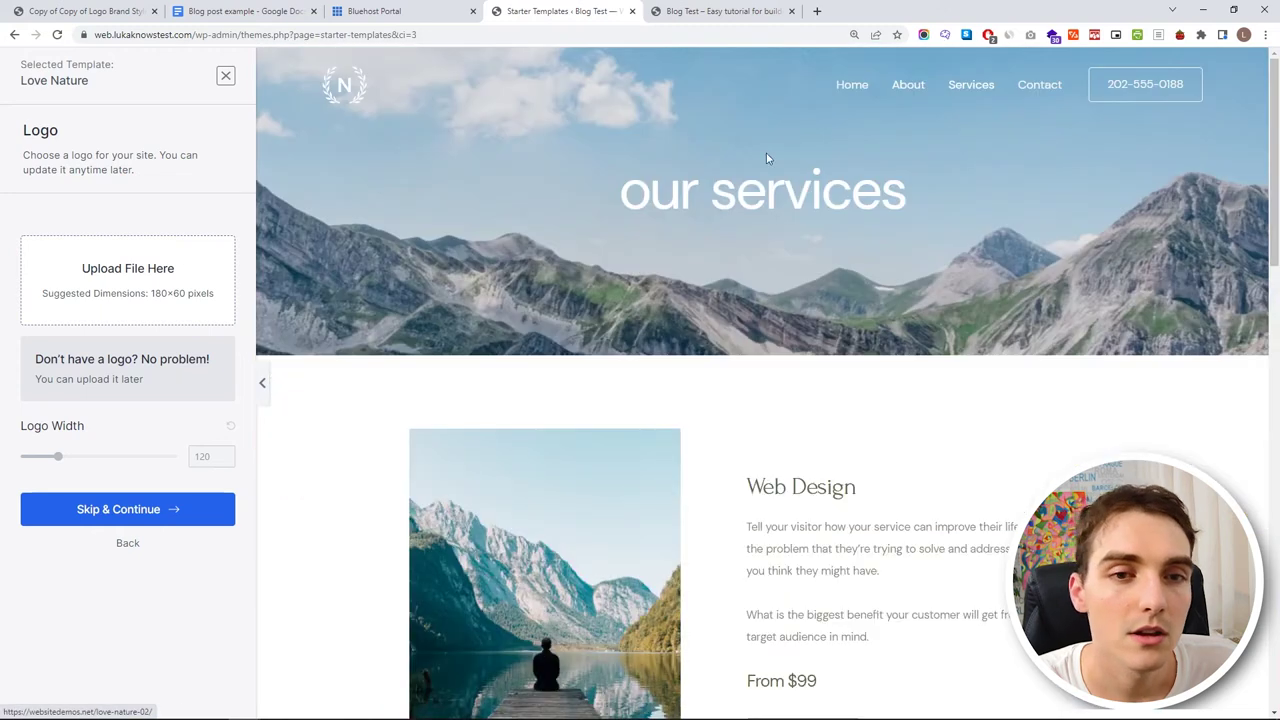
{"action": "scroll", "coordinate": [797, 357], "scroll_direction": "down", "scroll_amount": 8}
{"action": "scroll", "coordinate": [926, 183], "scroll_direction": "up", "scroll_amount": 8}
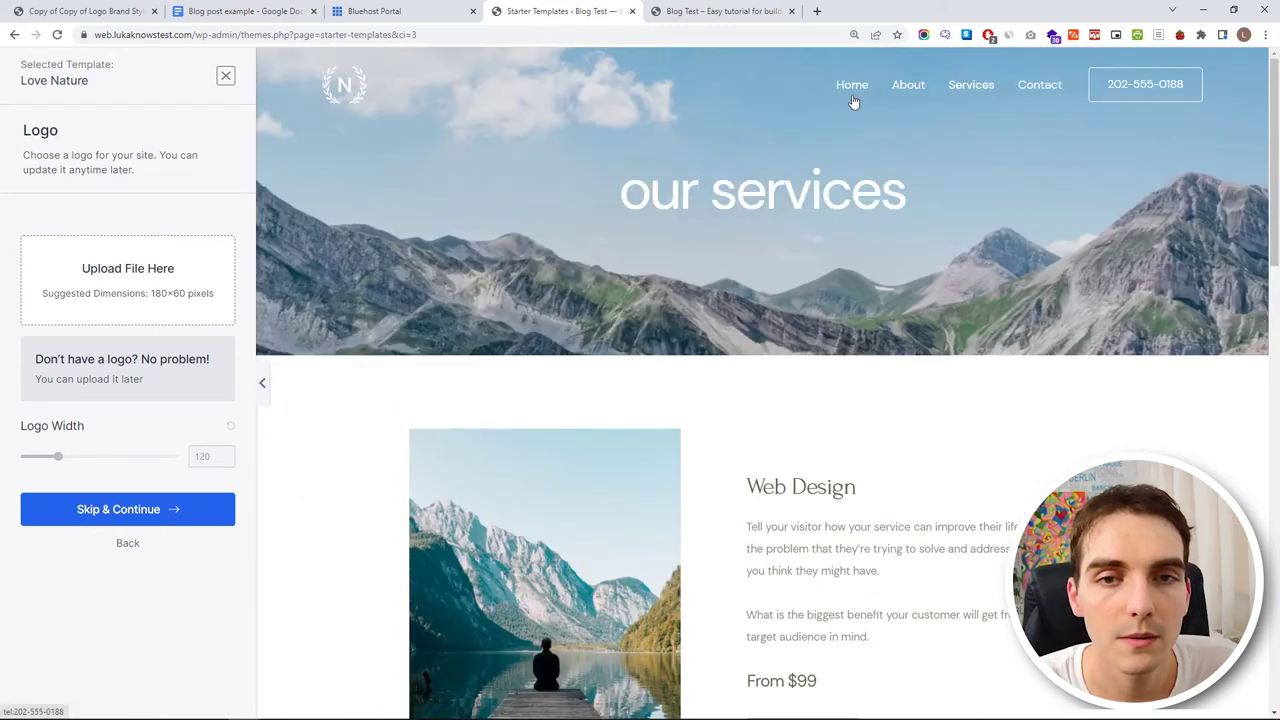
{"action": "left_click", "coordinate": [851, 95]}
{"action": "left_click", "coordinate": [200, 505]}
- Keep the default colours and fonts and build the website from the template
{"action": "scroll", "coordinate": [177, 514], "scroll_direction": "down", "scroll_amount": 2}
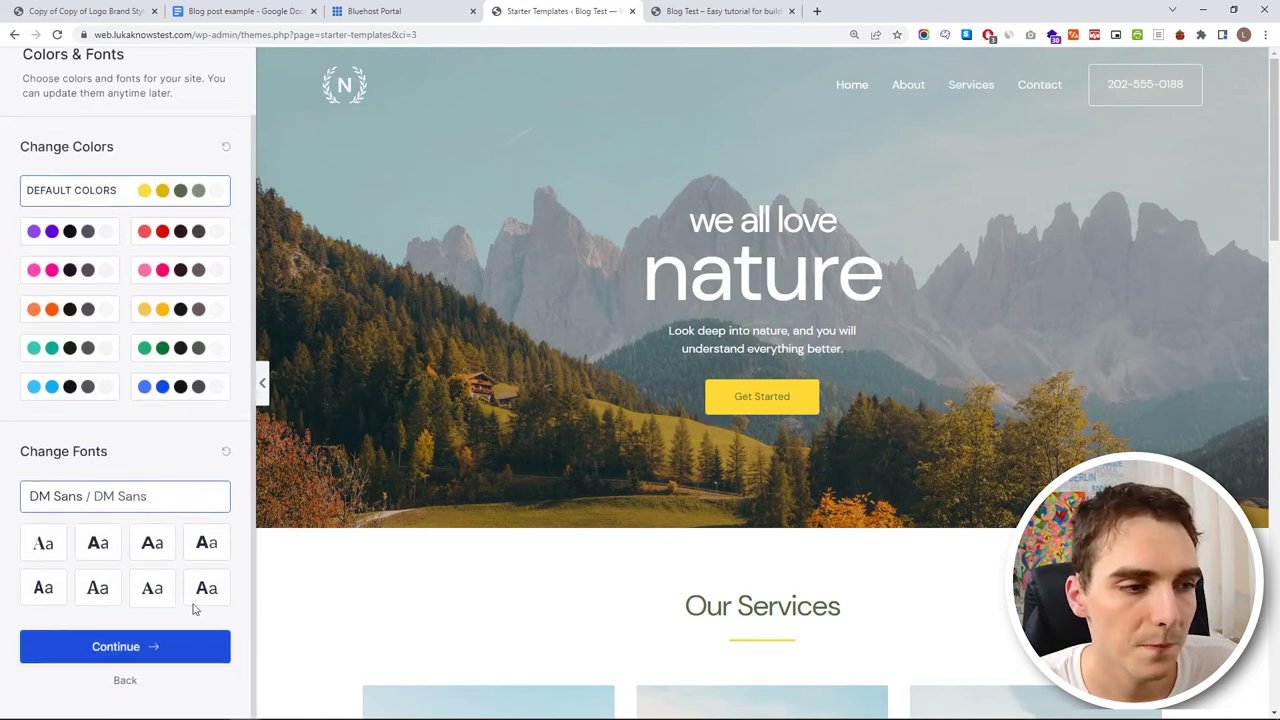
{"action": "left_click", "coordinate": [110, 231]}
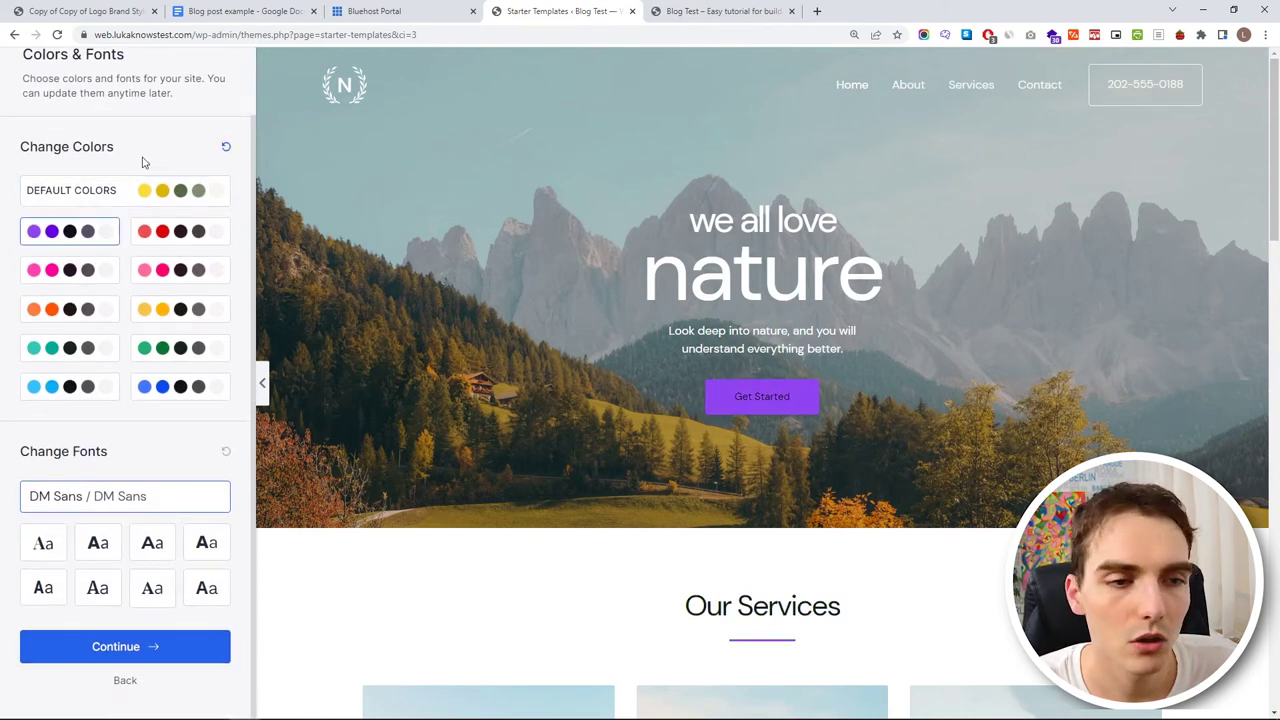
{"action": "left_click", "coordinate": [150, 198]}
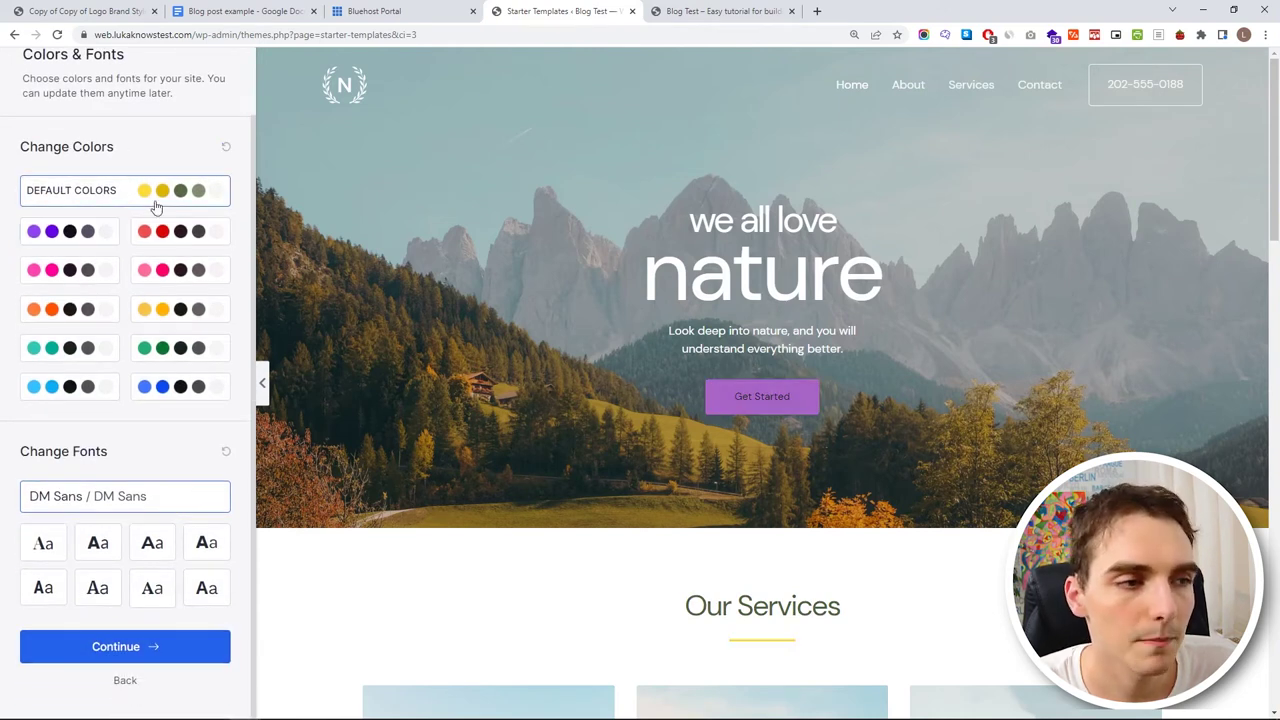
{"action": "left_click", "coordinate": [153, 648]}
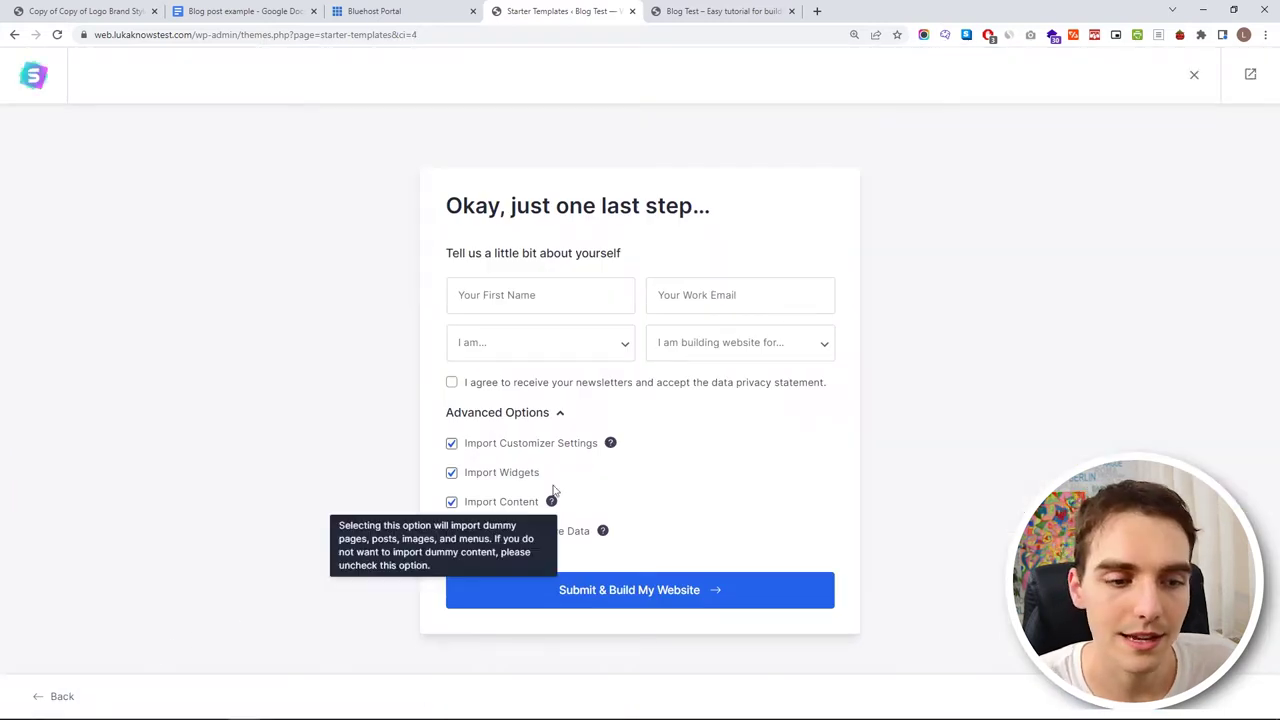
{"action": "left_click_drag", "start_coordinate": [445, 258], "coordinate": [600, 266]}
{"action": "left_click", "coordinate": [595, 266]}
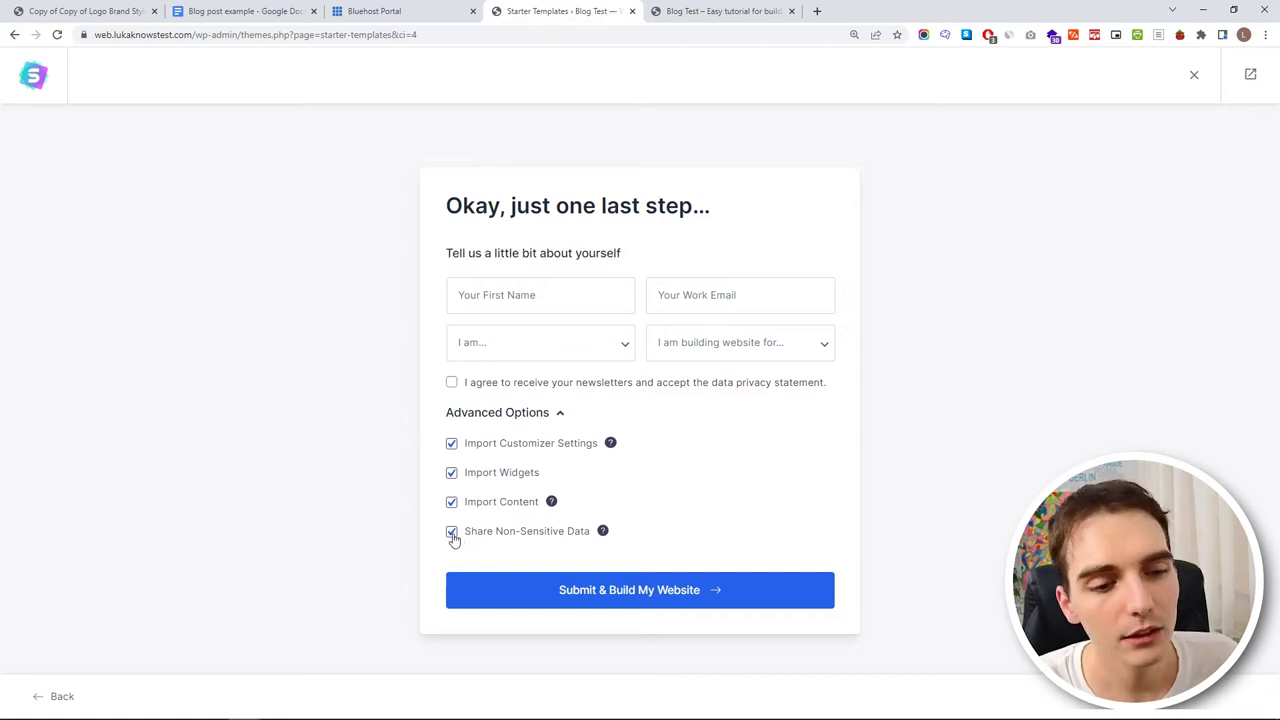
{"action": "left_click", "coordinate": [533, 591]}
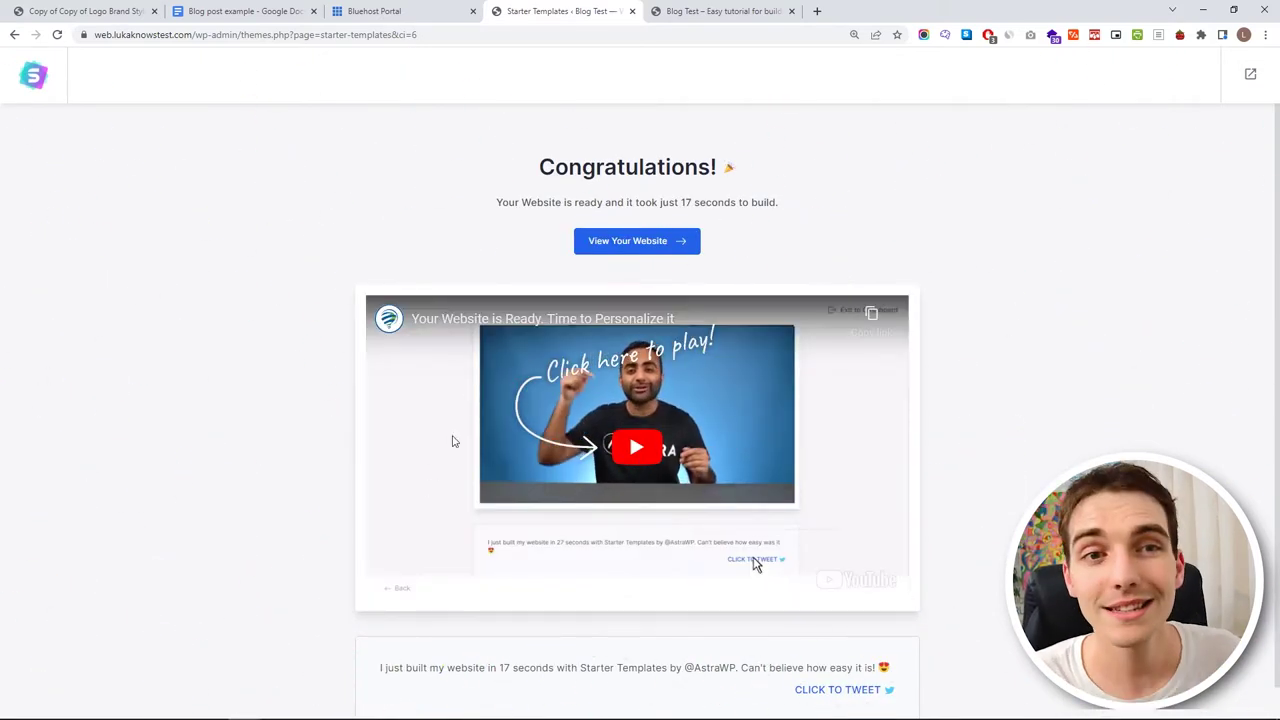
- Open the finished Love Nature website in a new tab and scroll through it
{"action": "left_click", "coordinate": [602, 248]}
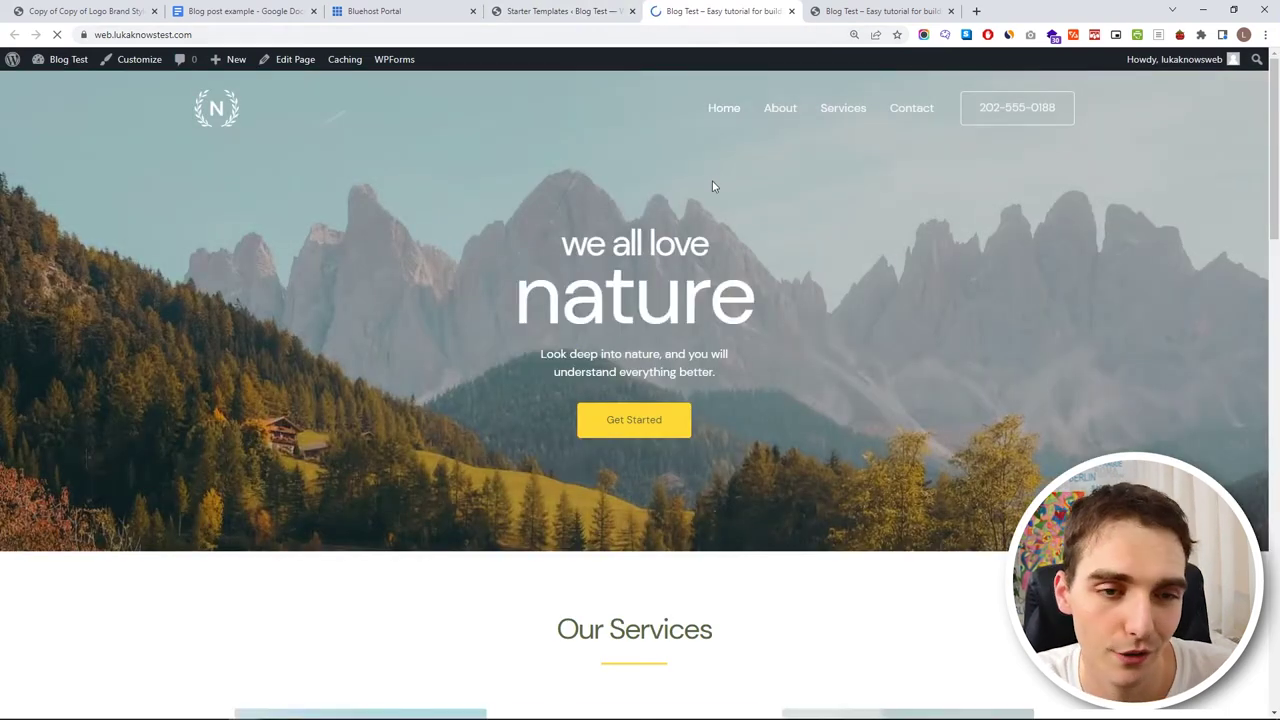
{"action": "scroll", "coordinate": [718, 168], "scroll_direction": "down", "scroll_amount": 3}
{"action": "scroll", "coordinate": [731, 151], "scroll_direction": "down", "scroll_amount": 10}
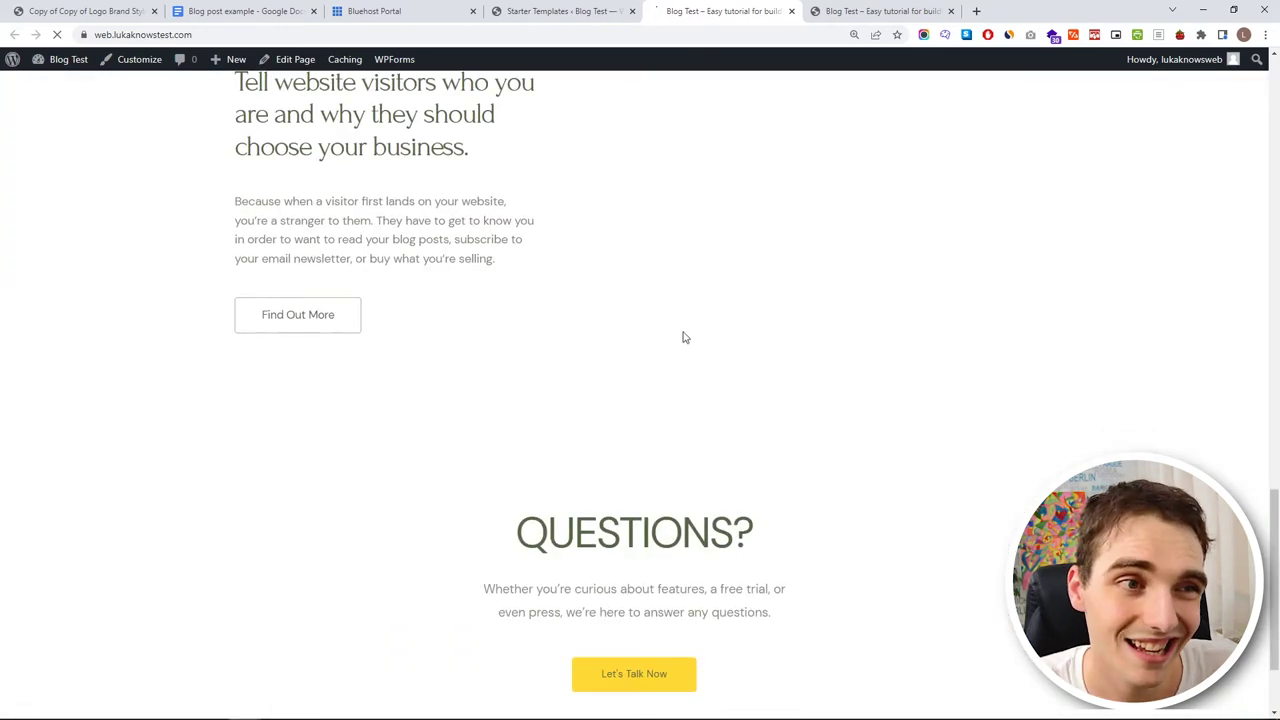
{"action": "scroll", "coordinate": [685, 351], "scroll_direction": "down", "scroll_amount": 2}
{"action": "scroll", "coordinate": [831, 429], "scroll_direction": "up", "scroll_amount": 15}
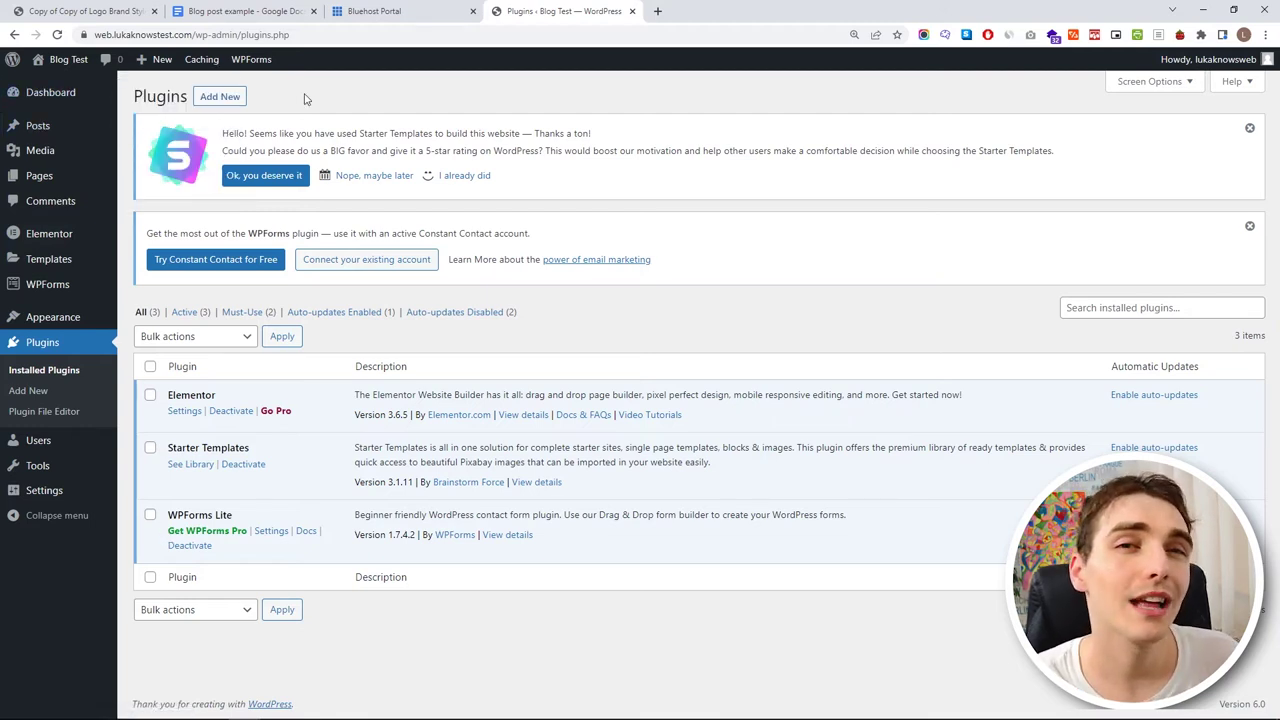
- Reopen the live site in another tab, look it over, and return to the Plugins page
{"action": "middle_click", "coordinate": [60, 85]}
{"action": "left_click", "coordinate": [655, 12]}
{"action": "scroll", "coordinate": [600, 260], "scroll_direction": "down", "scroll_amount": 10}
{"action": "scroll", "coordinate": [517, 256], "scroll_direction": "down", "scroll_amount": 6}
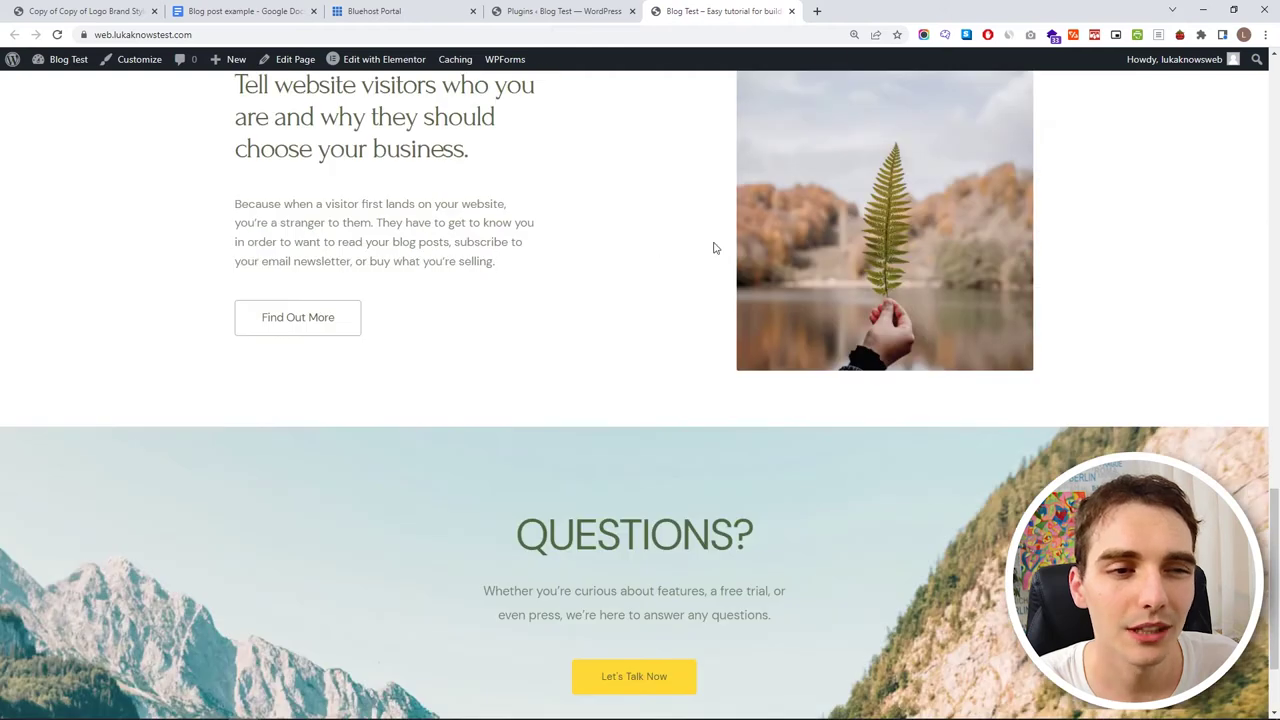
{"action": "left_click", "coordinate": [558, 10]}
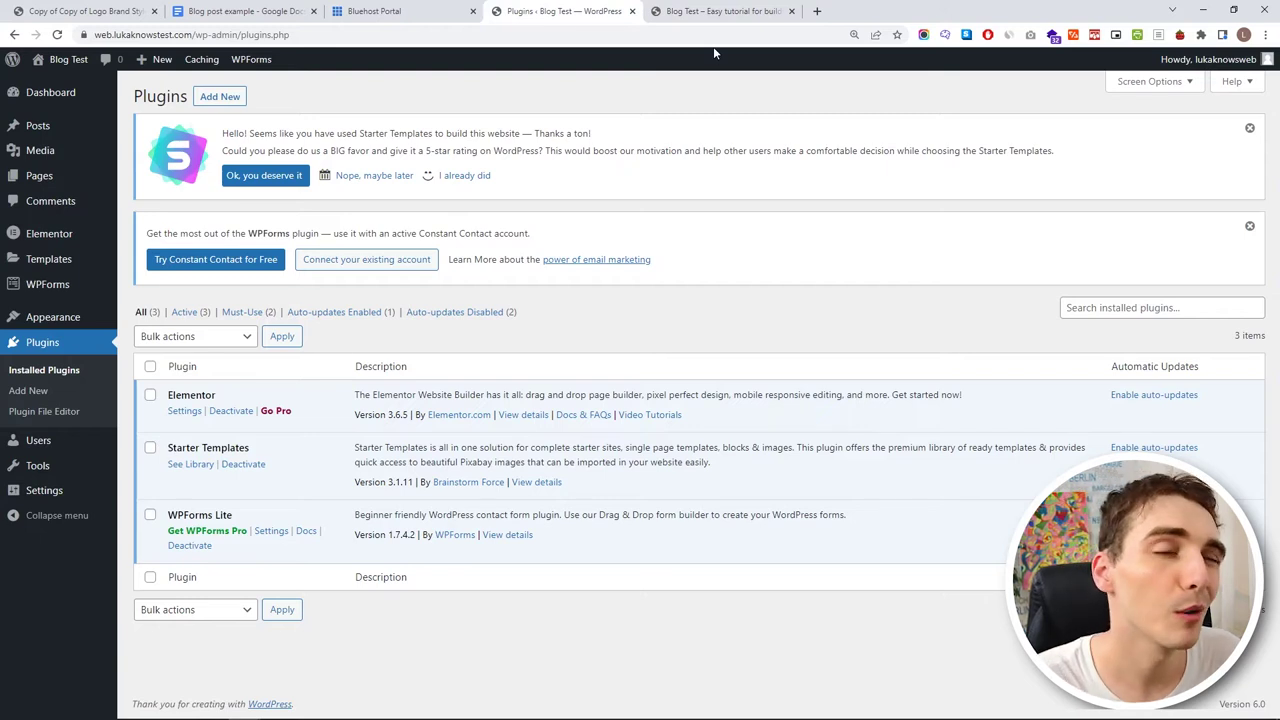
{"action": "left_click", "coordinate": [716, 10]}
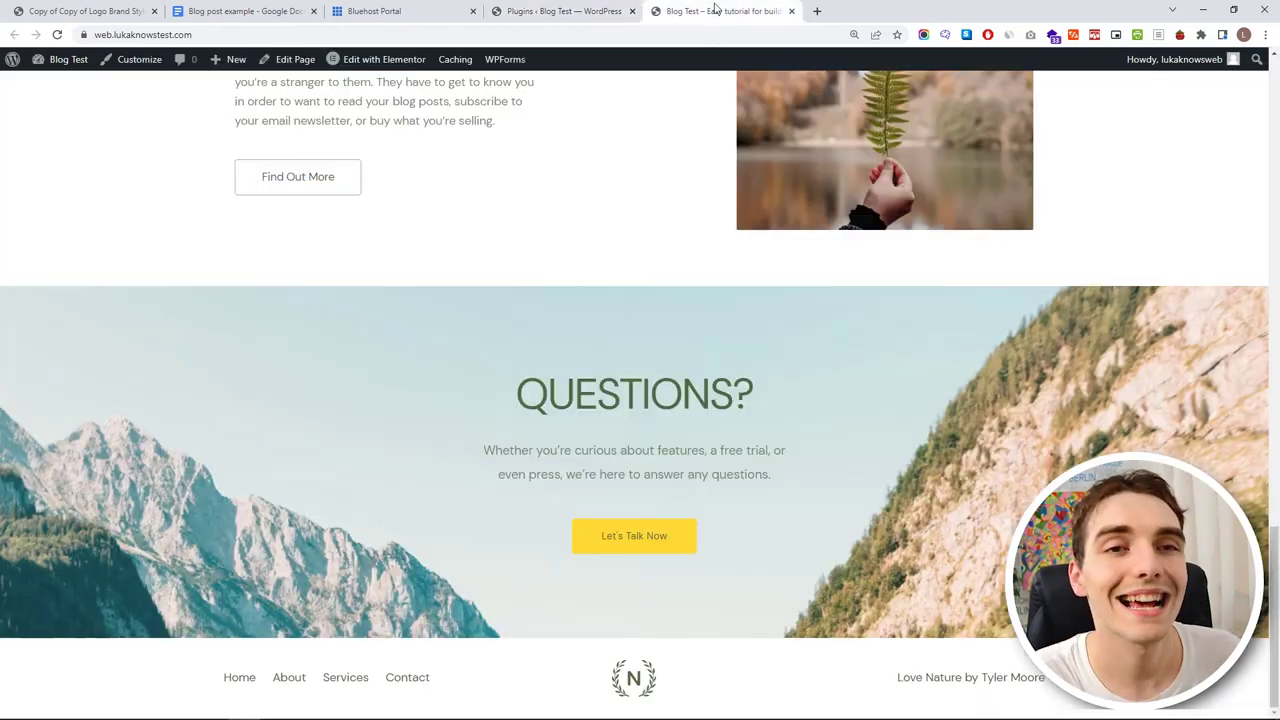
{"action": "scroll", "coordinate": [540, 200], "scroll_direction": "up", "scroll_amount": 15}
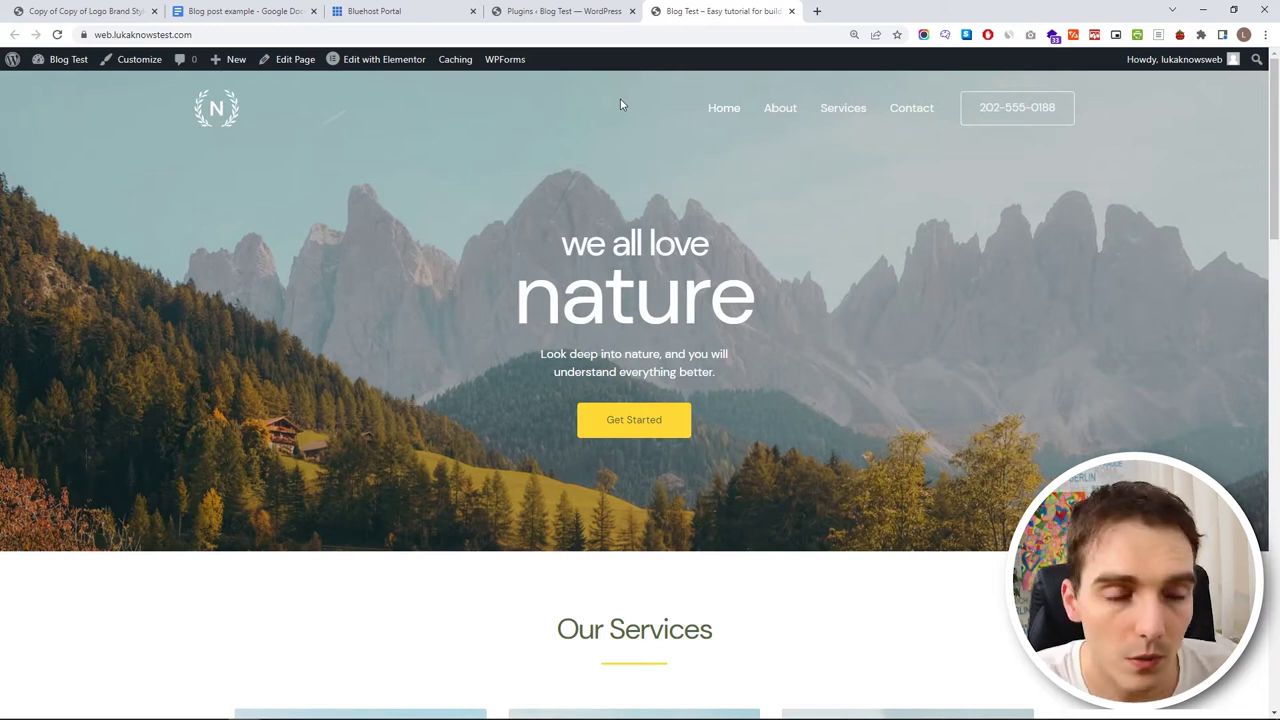
{"action": "left_click", "coordinate": [596, 7]}
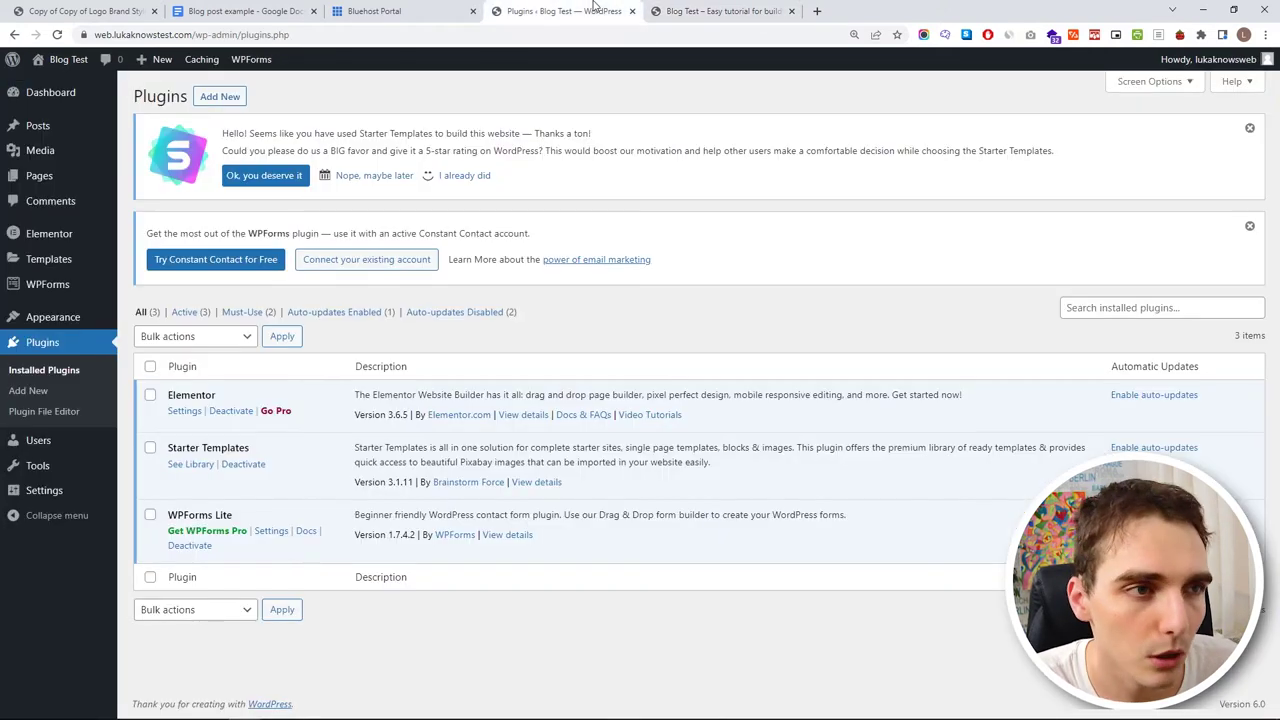
- Create a new post via Posts > Add New, close the welcome dialog, and place the caret in its body
{"action": "mouse_move", "coordinate": [70, 137]}
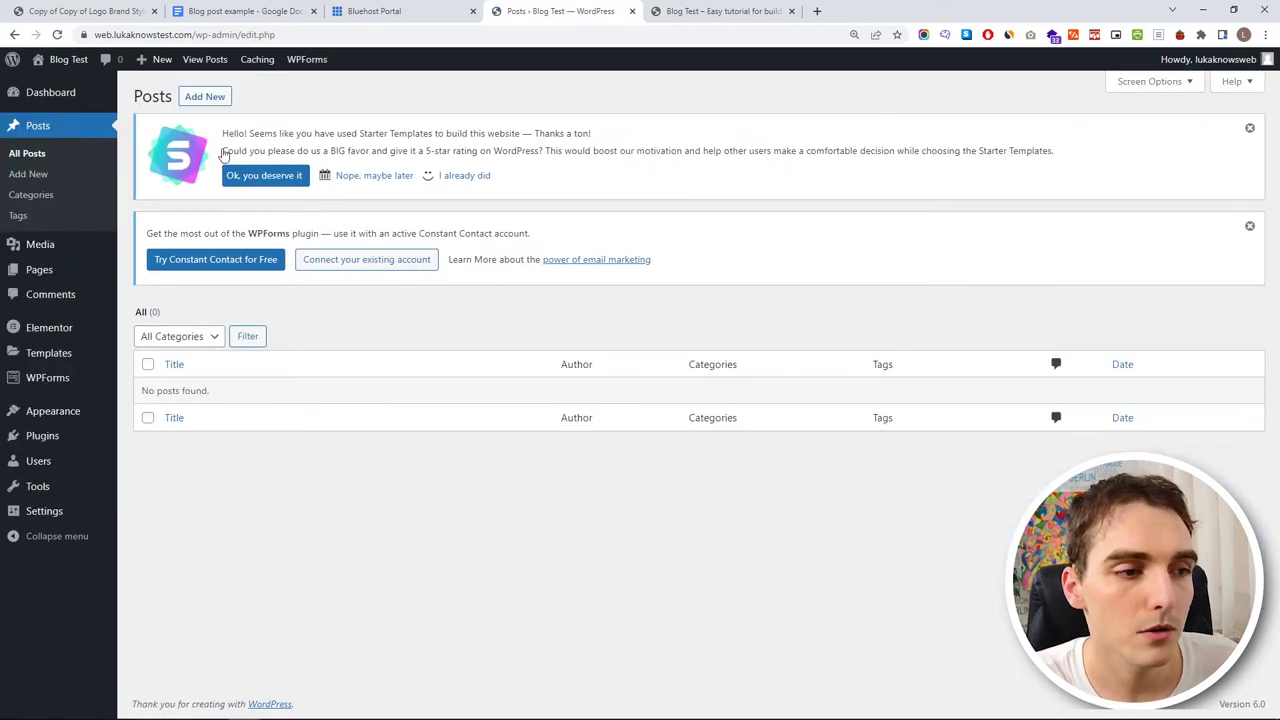
{"action": "left_click", "coordinate": [203, 100]}
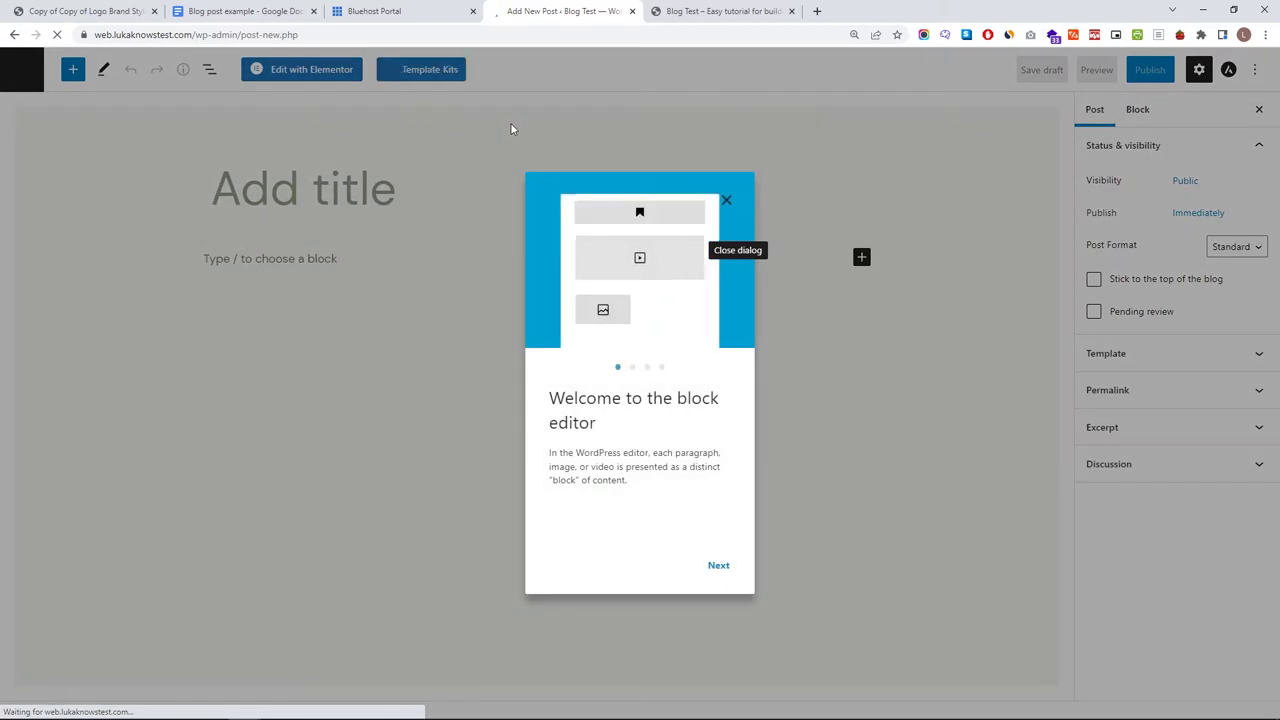
{"action": "left_click", "coordinate": [727, 203]}
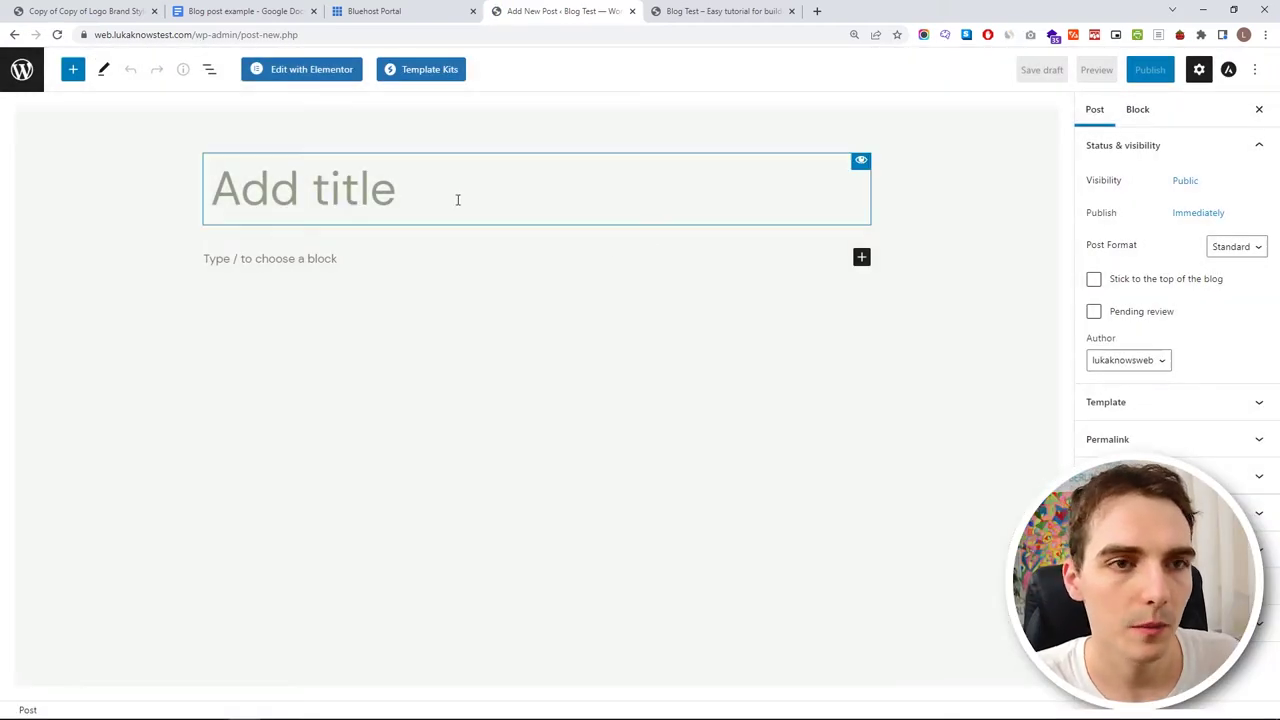
{"action": "left_click", "coordinate": [407, 277]}
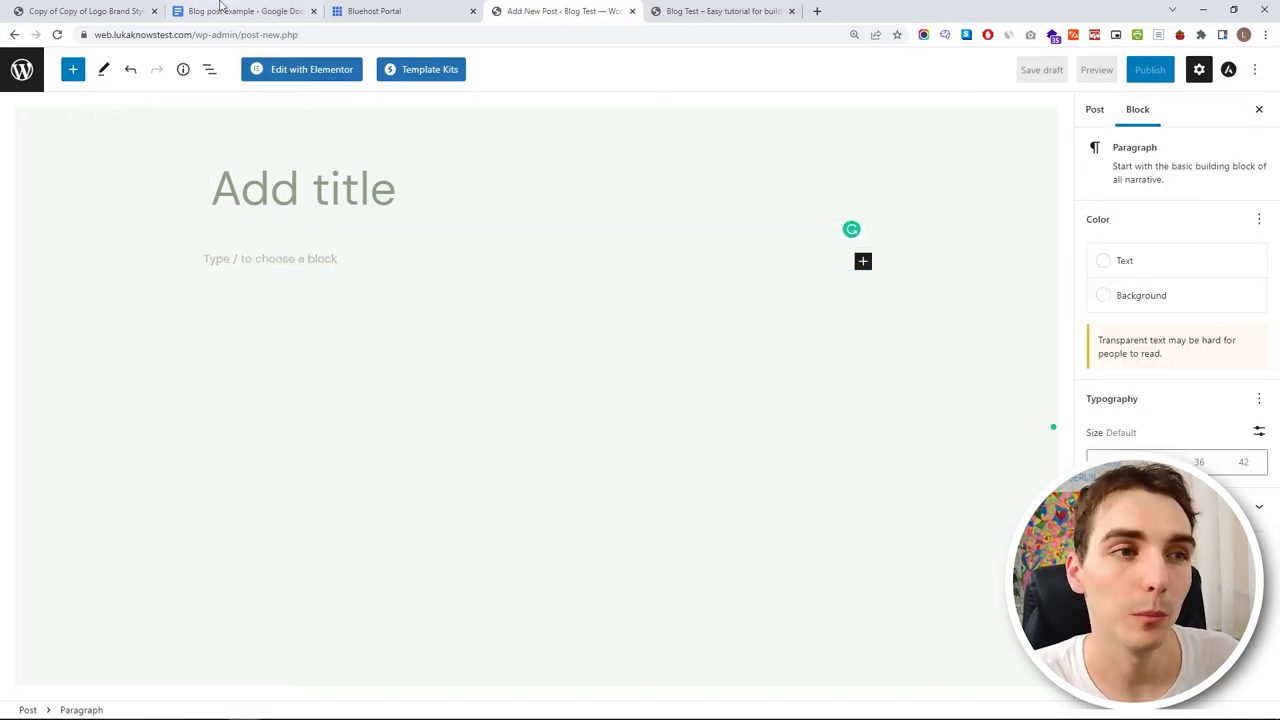
{"action": "left_click_drag", "start_coordinate": [223, 8], "coordinate": [388, 6]}
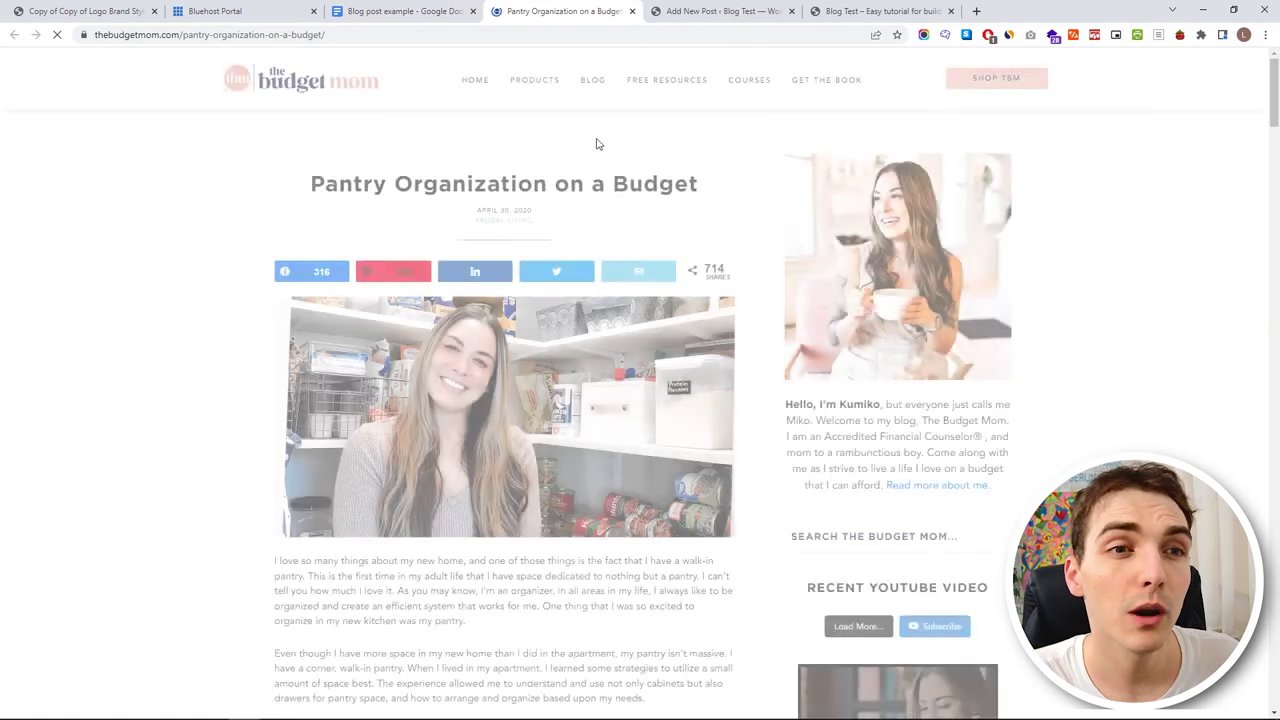
- Read through the Budget Mom 'Pantry Organization on a Budget' article, then return to the new-post editor
{"action": "scroll", "coordinate": [568, 245], "scroll_direction": "down", "scroll_amount": 1}
{"action": "scroll", "coordinate": [459, 341], "scroll_direction": "down", "scroll_amount": 20}
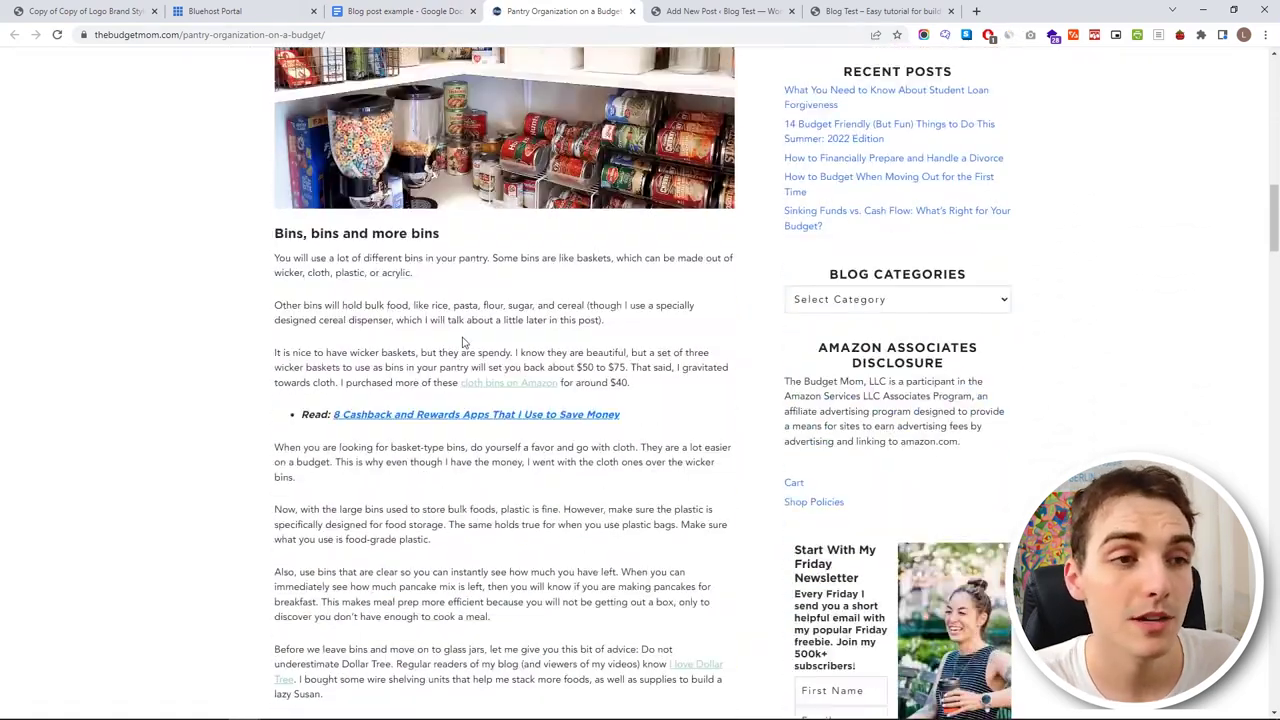
{"action": "scroll", "coordinate": [459, 341], "scroll_direction": "down", "scroll_amount": 20}
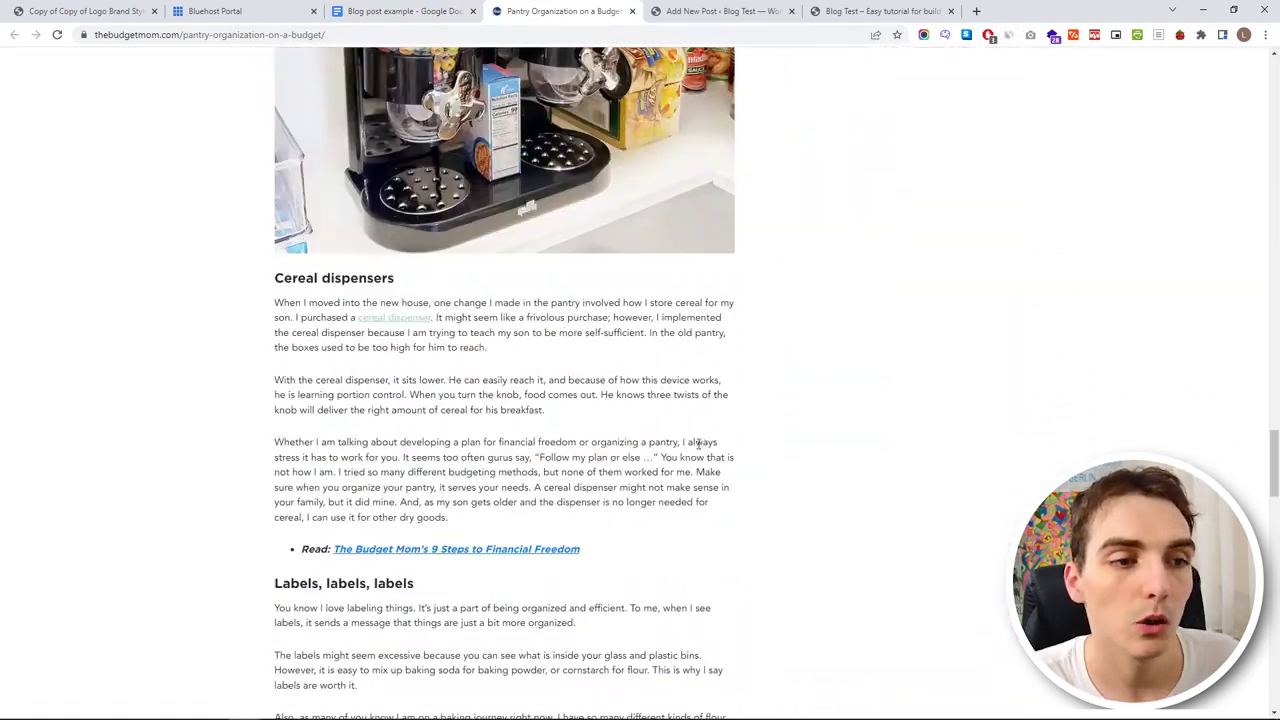
{"action": "scroll", "coordinate": [738, 538], "scroll_direction": "down", "scroll_amount": 10}
{"action": "scroll", "coordinate": [740, 537], "scroll_direction": "up", "scroll_amount": 20}
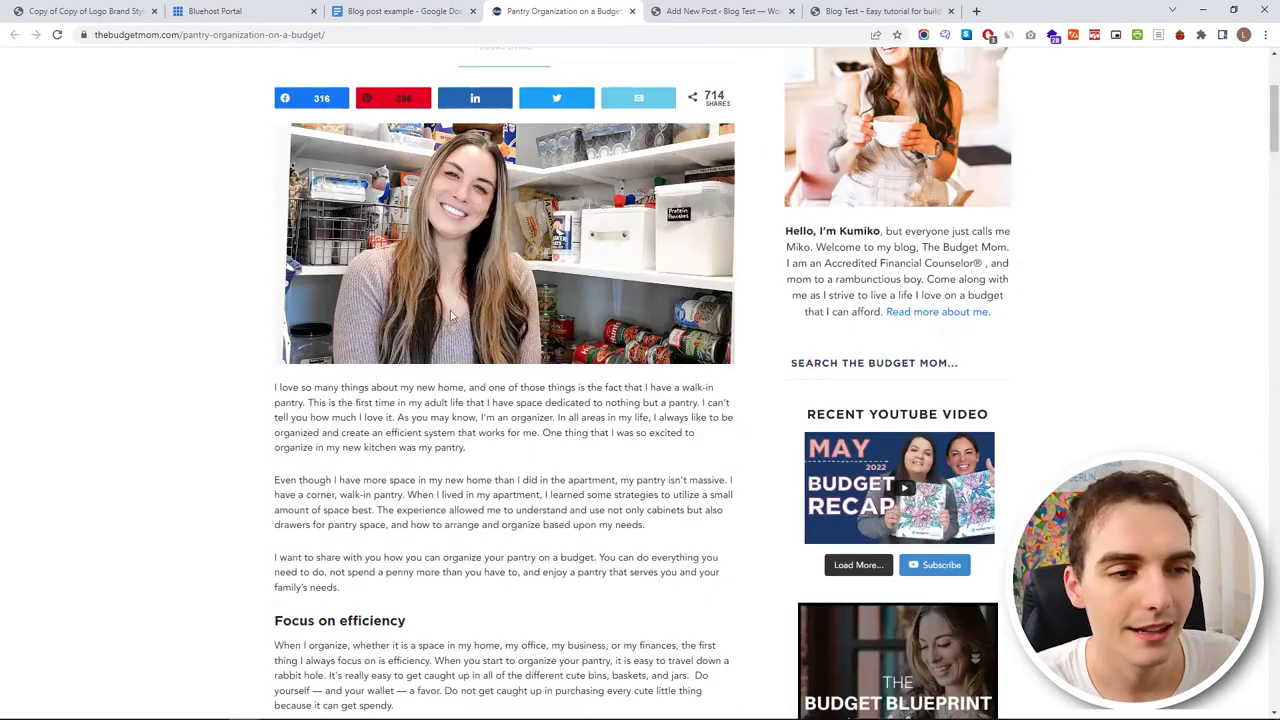
{"action": "scroll", "coordinate": [385, 458], "scroll_direction": "down", "scroll_amount": 5}
{"action": "scroll", "coordinate": [385, 167], "scroll_direction": "down", "scroll_amount": 5}
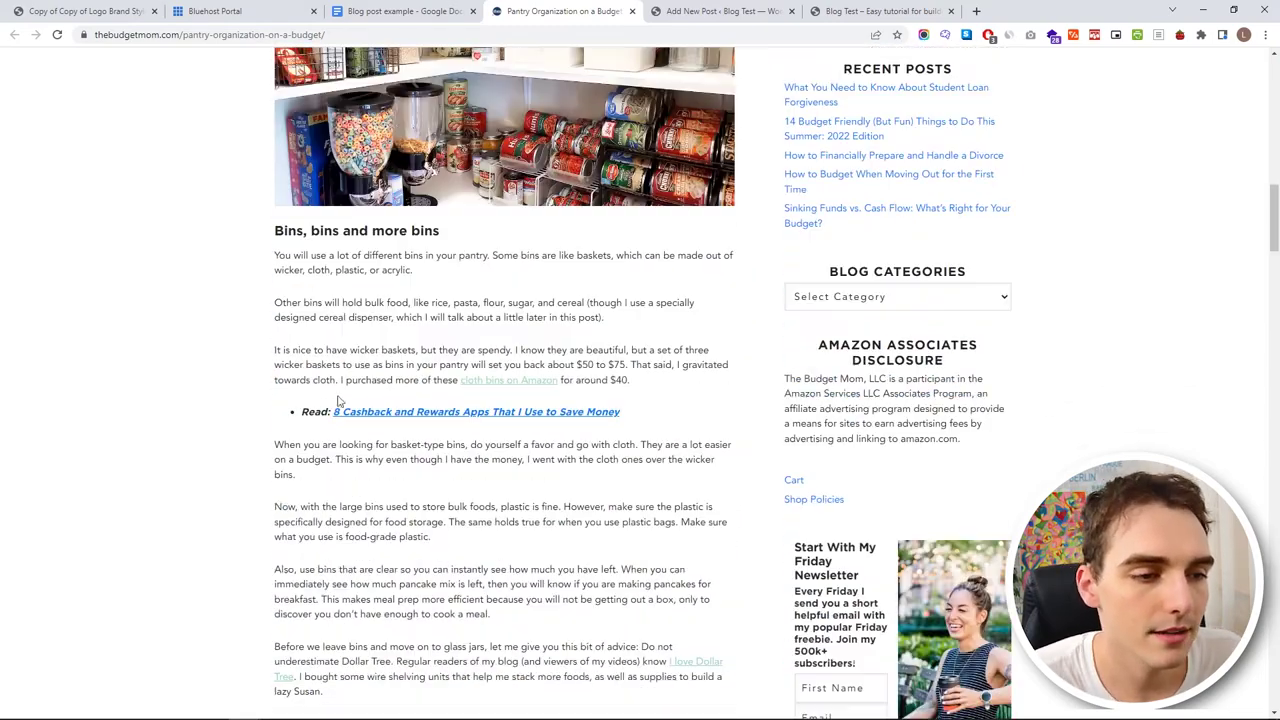
{"action": "scroll", "coordinate": [442, 430], "scroll_direction": "down", "scroll_amount": 15}
{"action": "scroll", "coordinate": [333, 432], "scroll_direction": "down", "scroll_amount": 5}
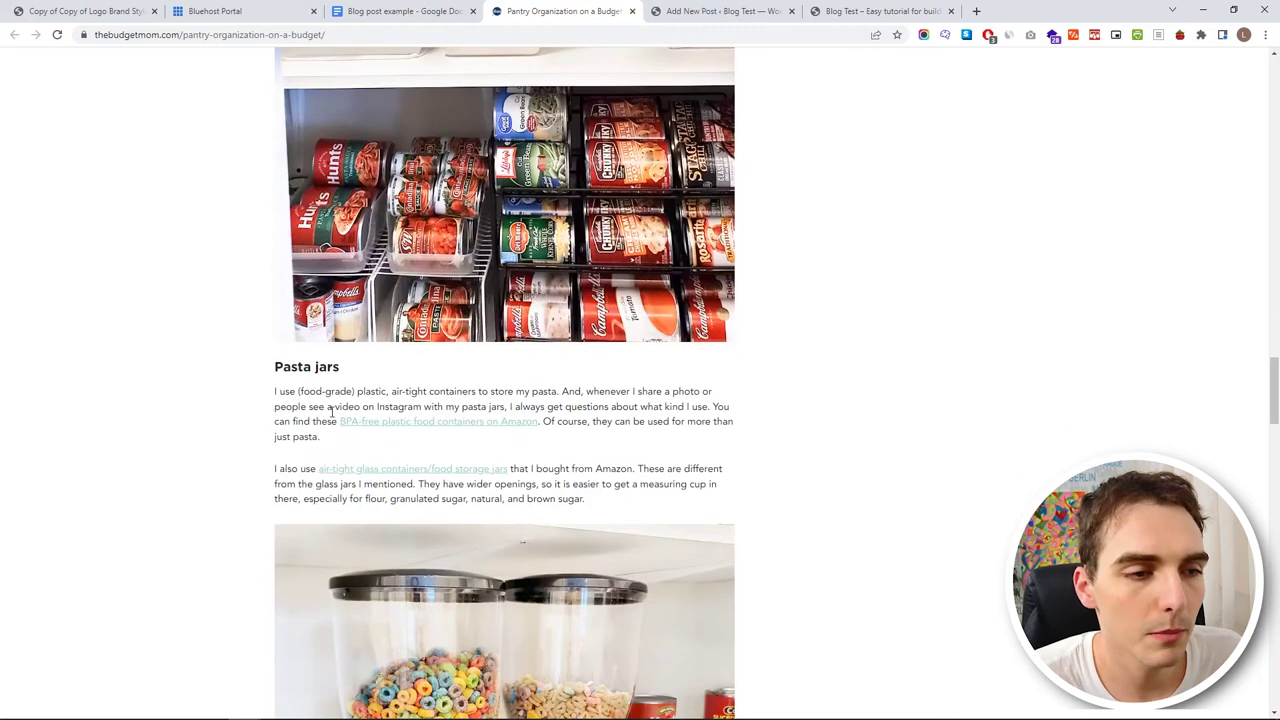
{"action": "scroll", "coordinate": [418, 442], "scroll_direction": "down", "scroll_amount": 12}
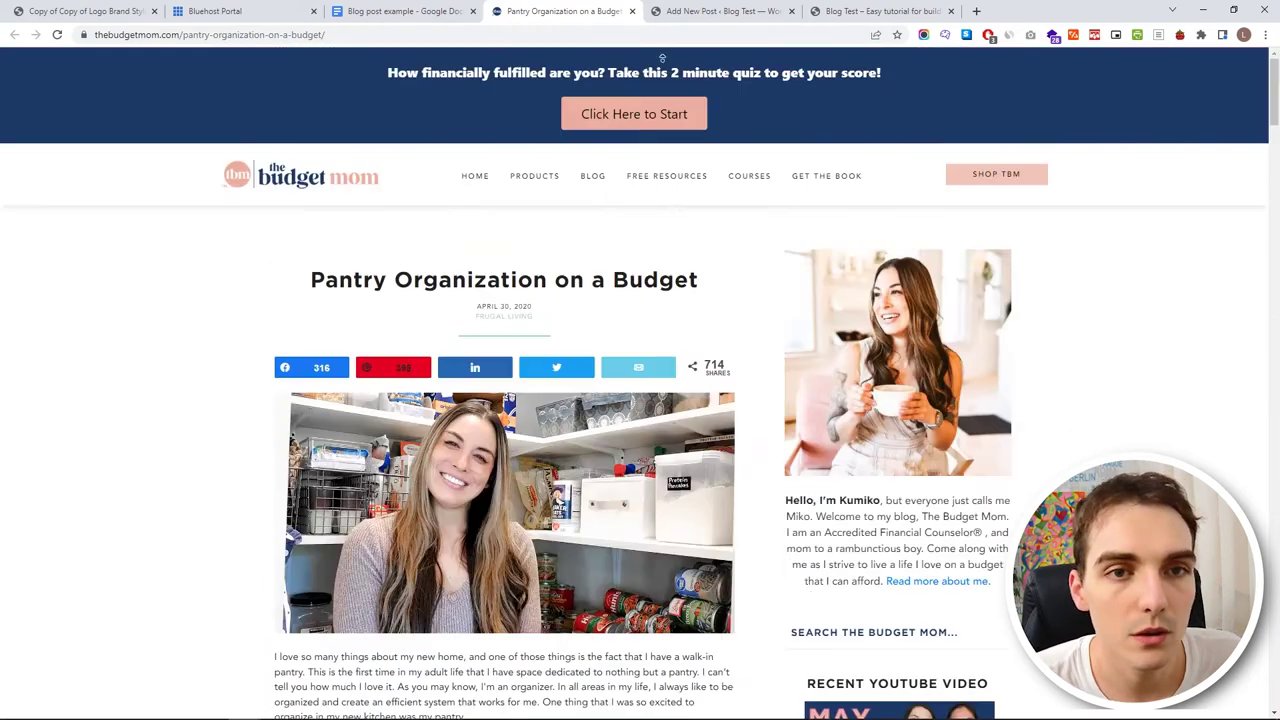
{"action": "left_click", "coordinate": [652, 12]}
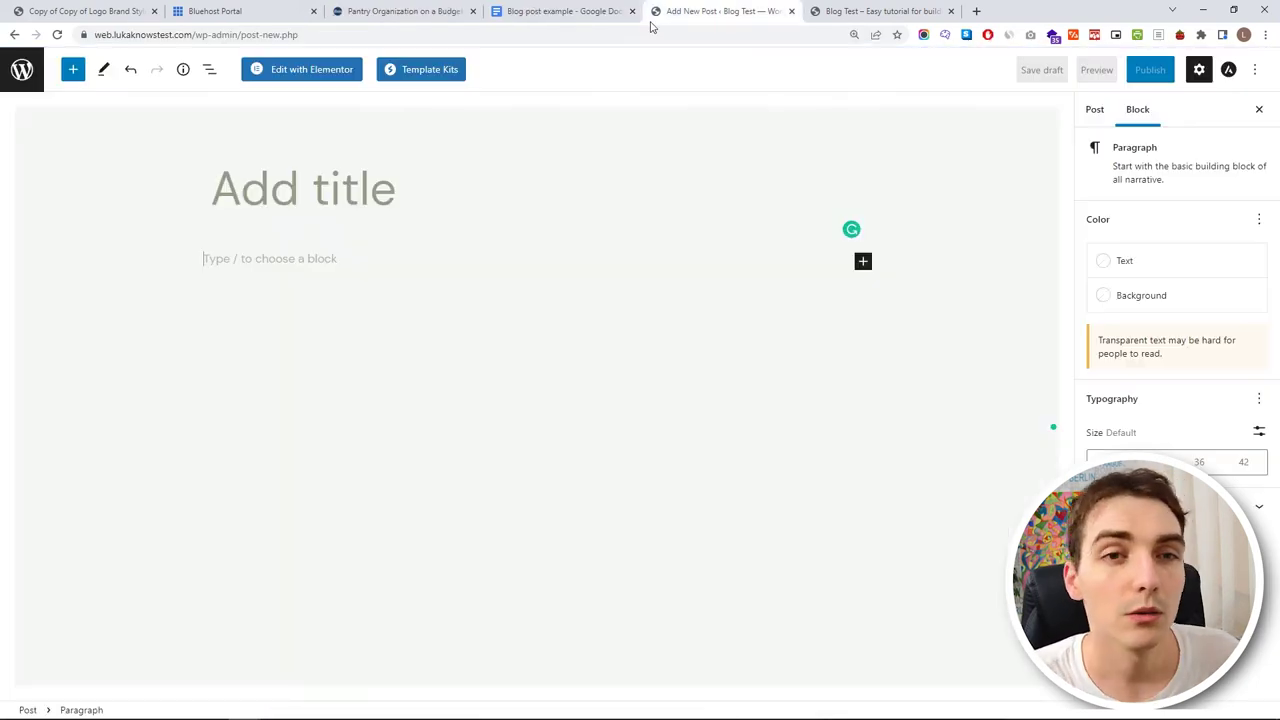
- Paste the Google Doc title 'Pantry Organization on a Budget' into the post's title field
{"action": "left_click", "coordinate": [581, 9]}
{"action": "scroll", "coordinate": [602, 181], "scroll_direction": "up", "scroll_amount": 20}
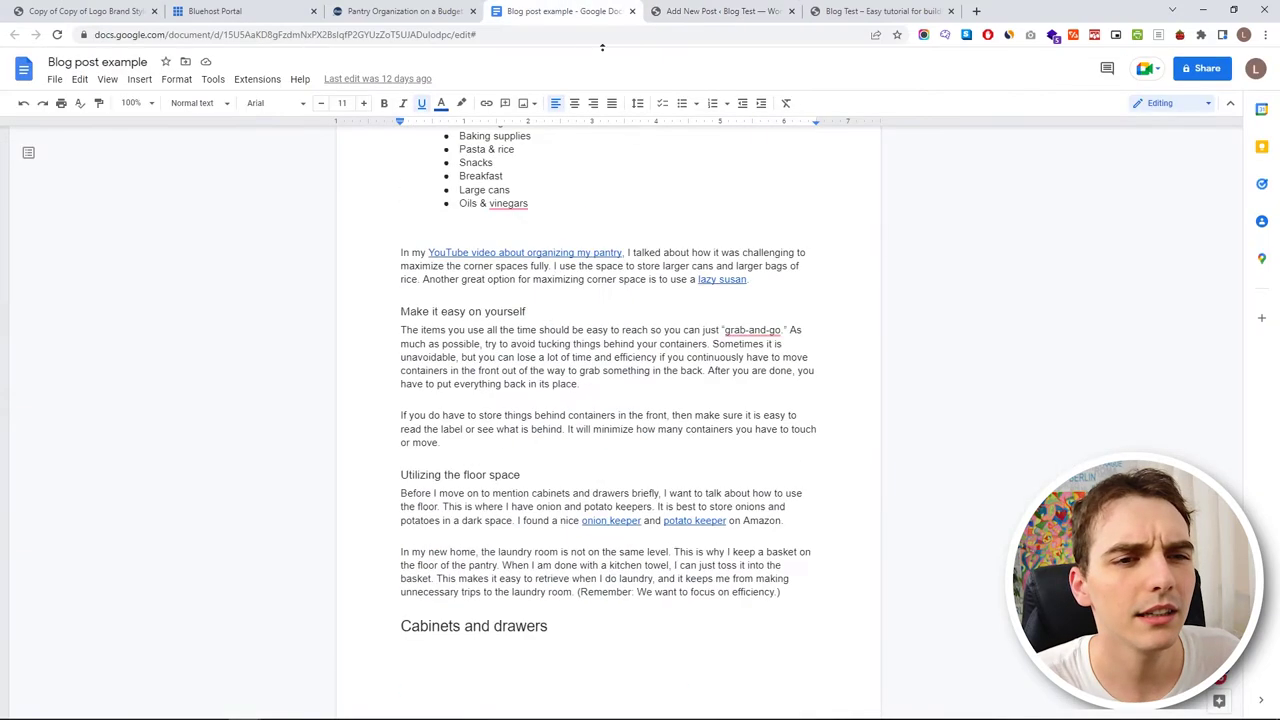
{"action": "left_click", "coordinate": [718, 11]}
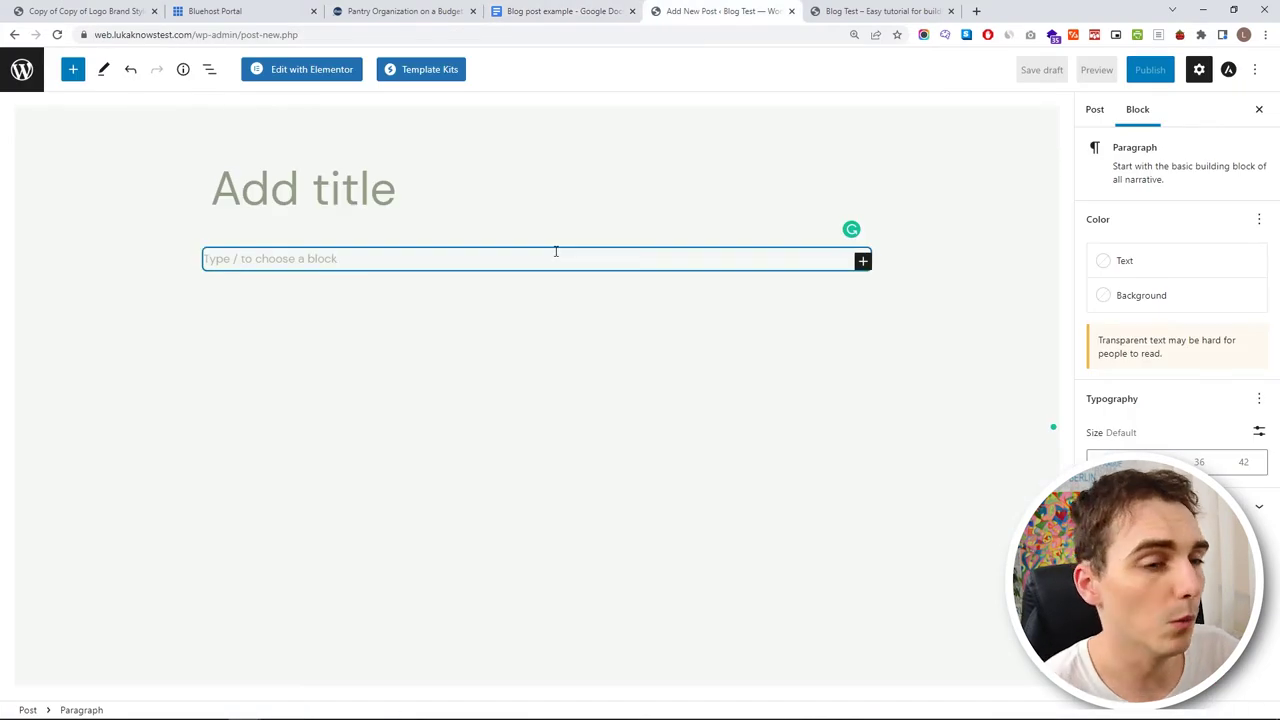
{"action": "left_click", "coordinate": [561, 9]}
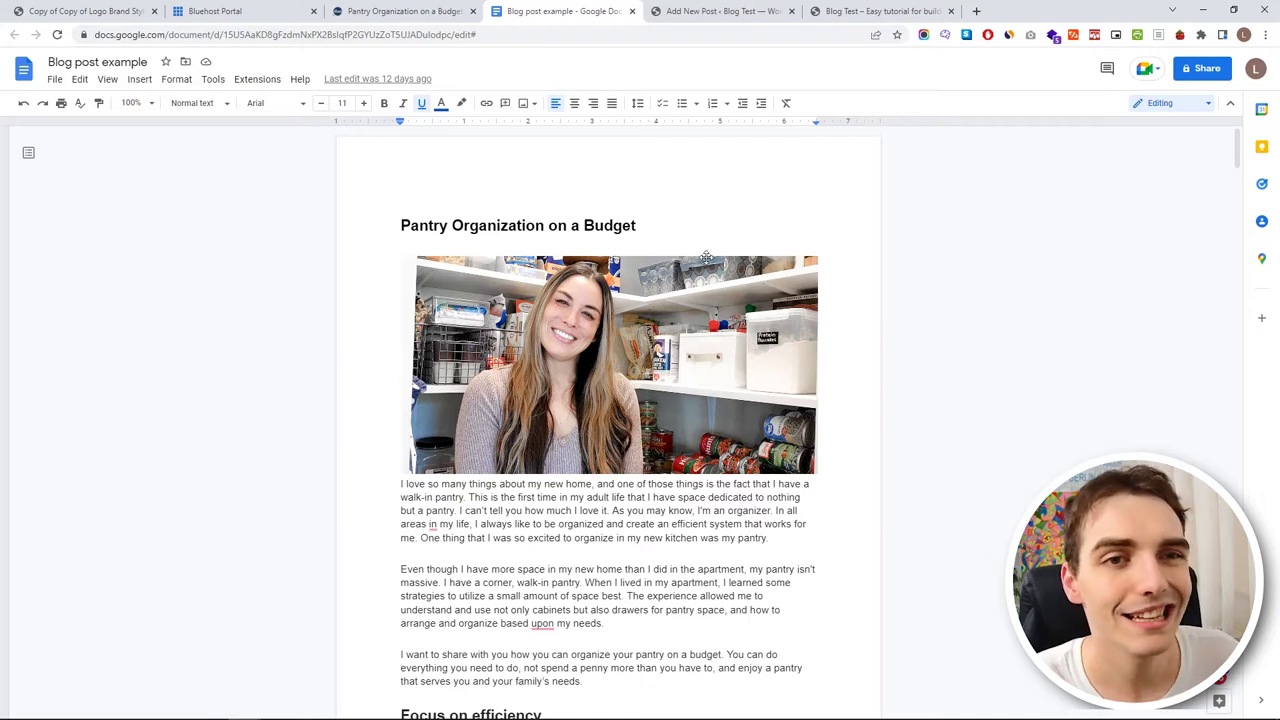
{"action": "left_click_drag", "start_coordinate": [640, 226], "coordinate": [388, 218]}
{"action": "key", "text": "ctrl+c"}
{"action": "left_click", "coordinate": [709, 11]}
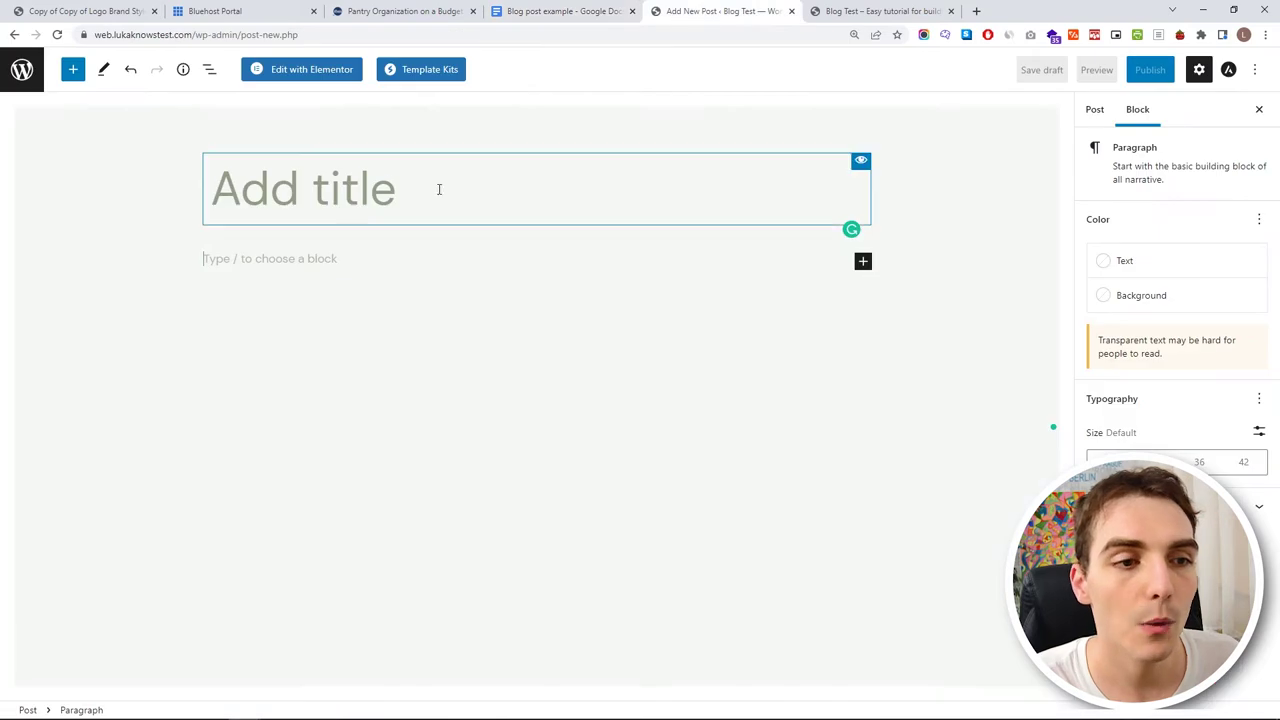
{"action": "key", "text": "ctrl+v"}
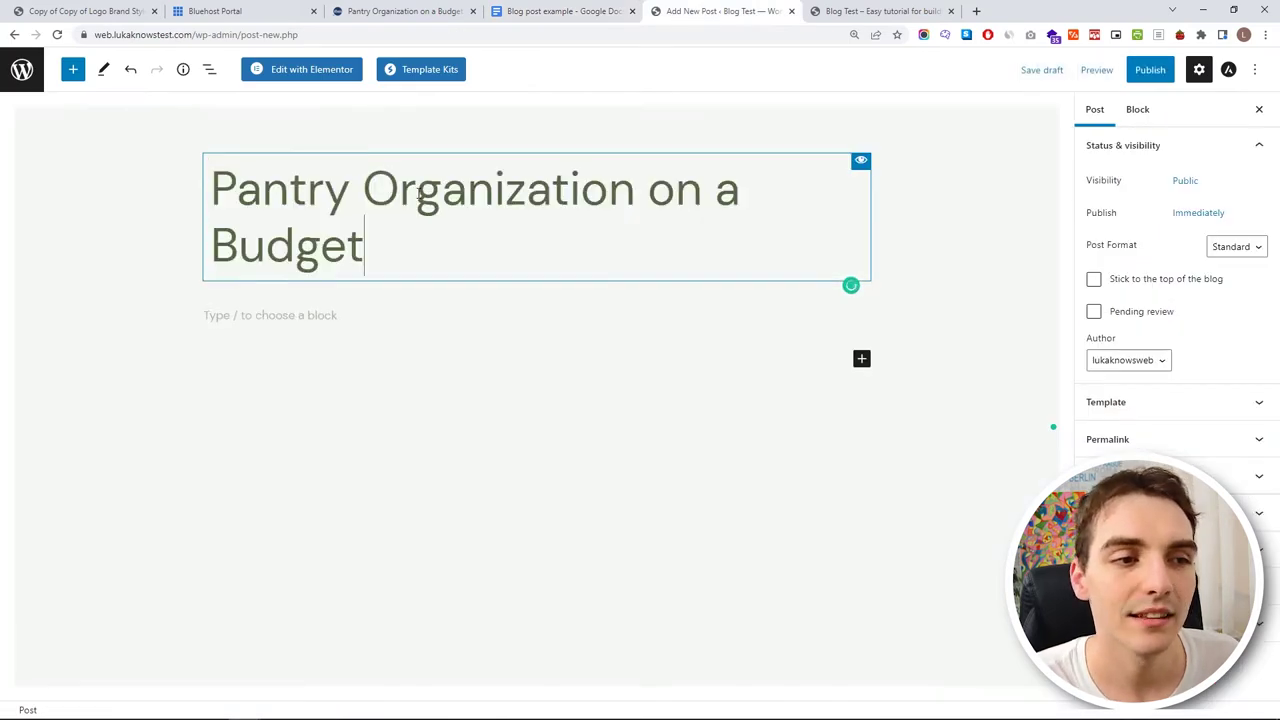
{"action": "left_click", "coordinate": [360, 315]}
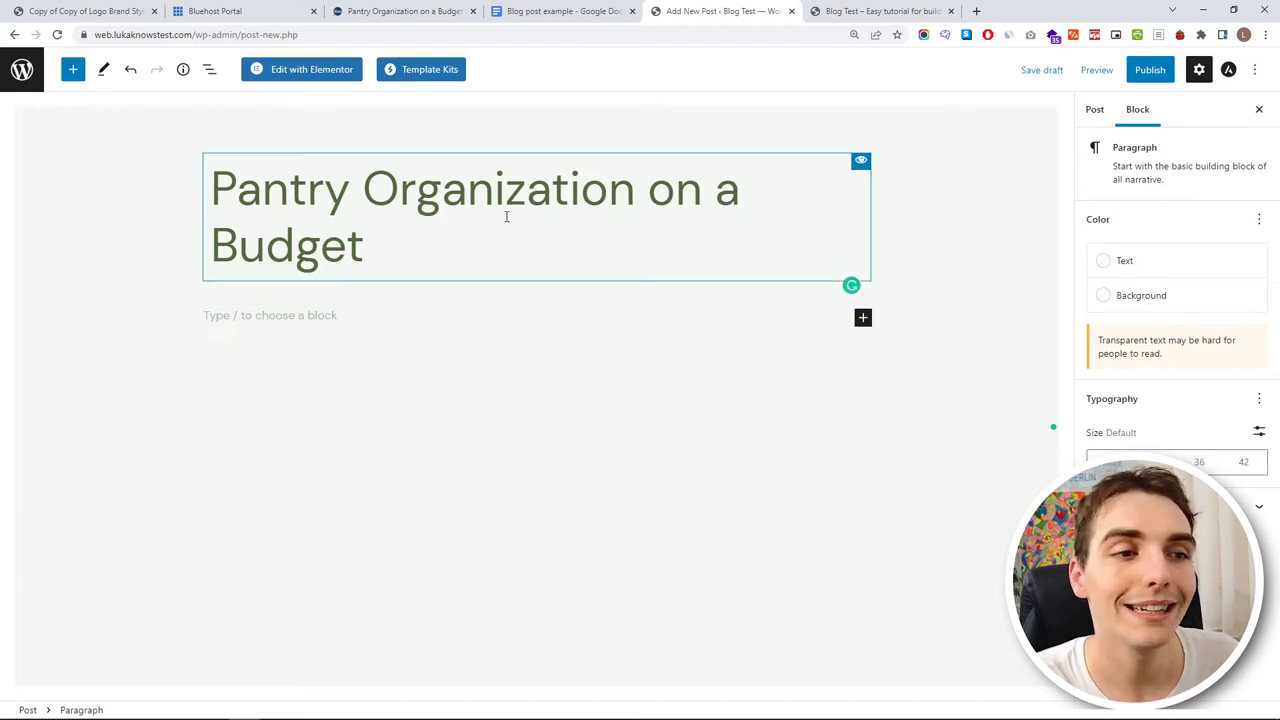
- Copy the doc's opening paragraph into the post's first paragraph block, adding a new block below
{"action": "left_click", "coordinate": [610, 8]}
{"action": "scroll", "coordinate": [430, 324], "scroll_direction": "down", "scroll_amount": 3}
{"action": "scroll", "coordinate": [430, 324], "scroll_direction": "up", "scroll_amount": 1}
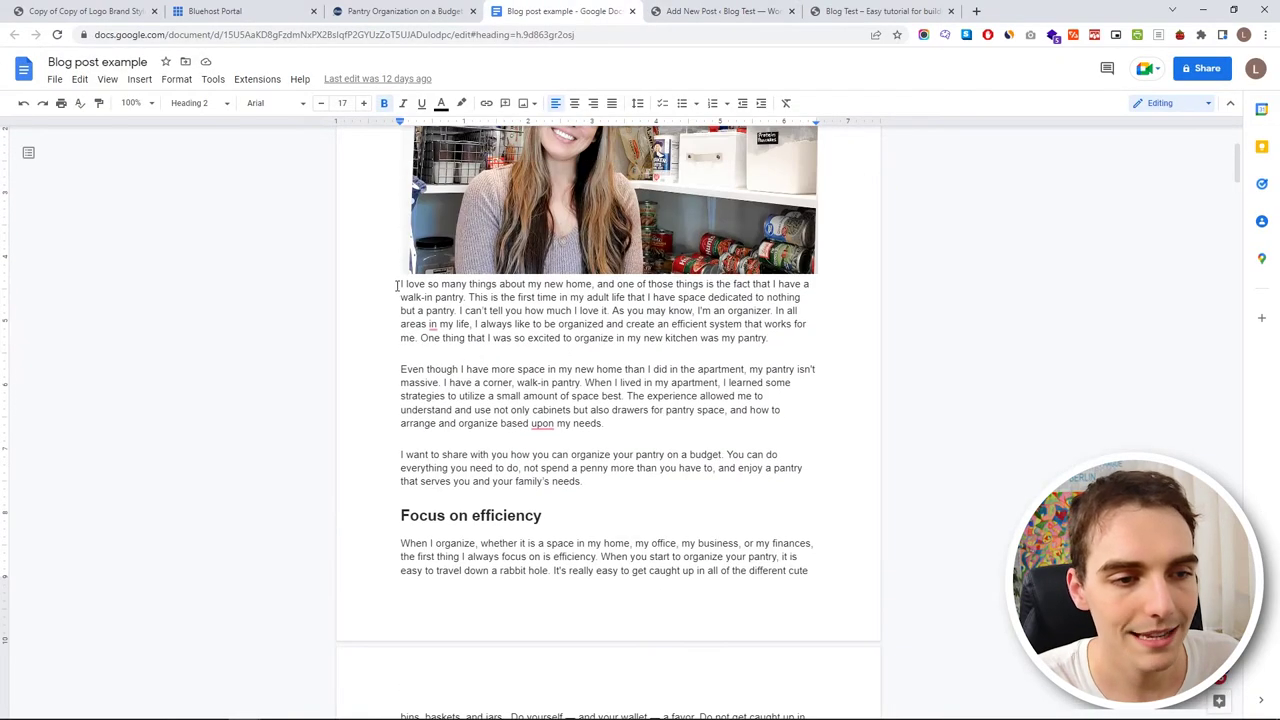
{"action": "left_click_drag", "start_coordinate": [397, 286], "coordinate": [777, 336]}
{"action": "key", "text": "ctrl+c"}
{"action": "left_click", "coordinate": [725, 11]}
{"action": "left_click", "coordinate": [346, 318]}
{"action": "key", "text": "ctrl+v"}
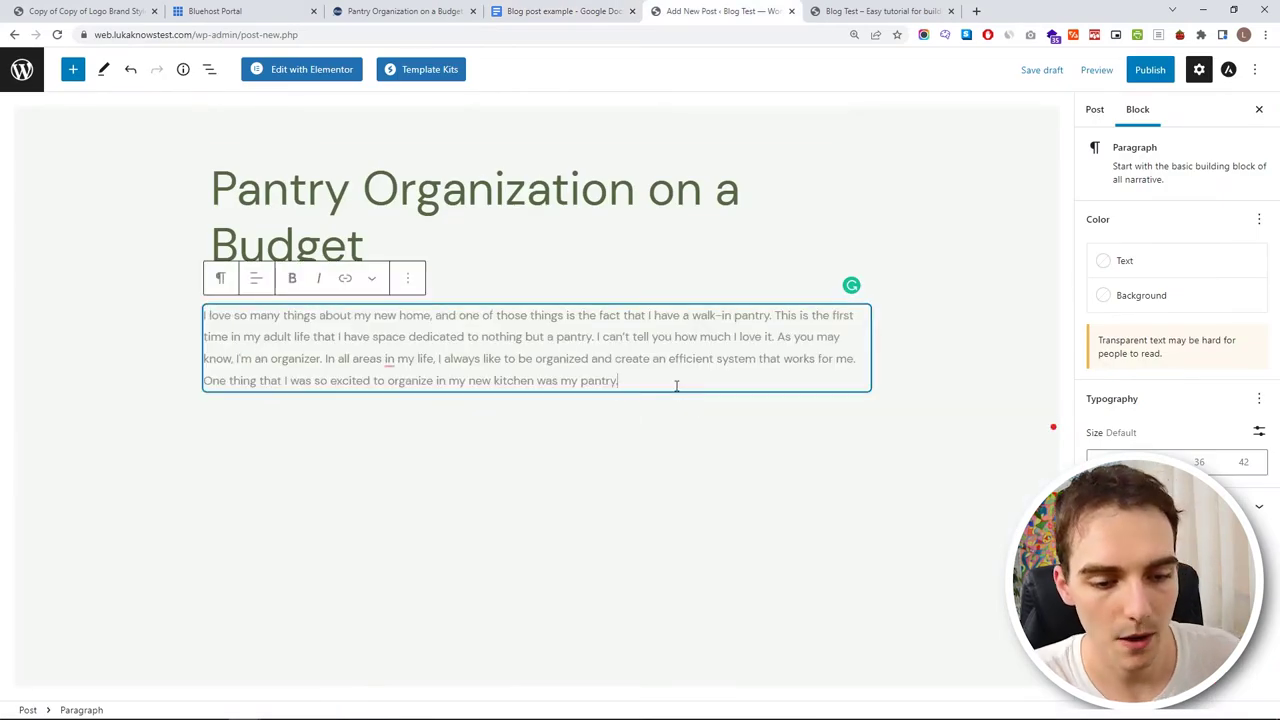
{"action": "key", "text": "Return"}
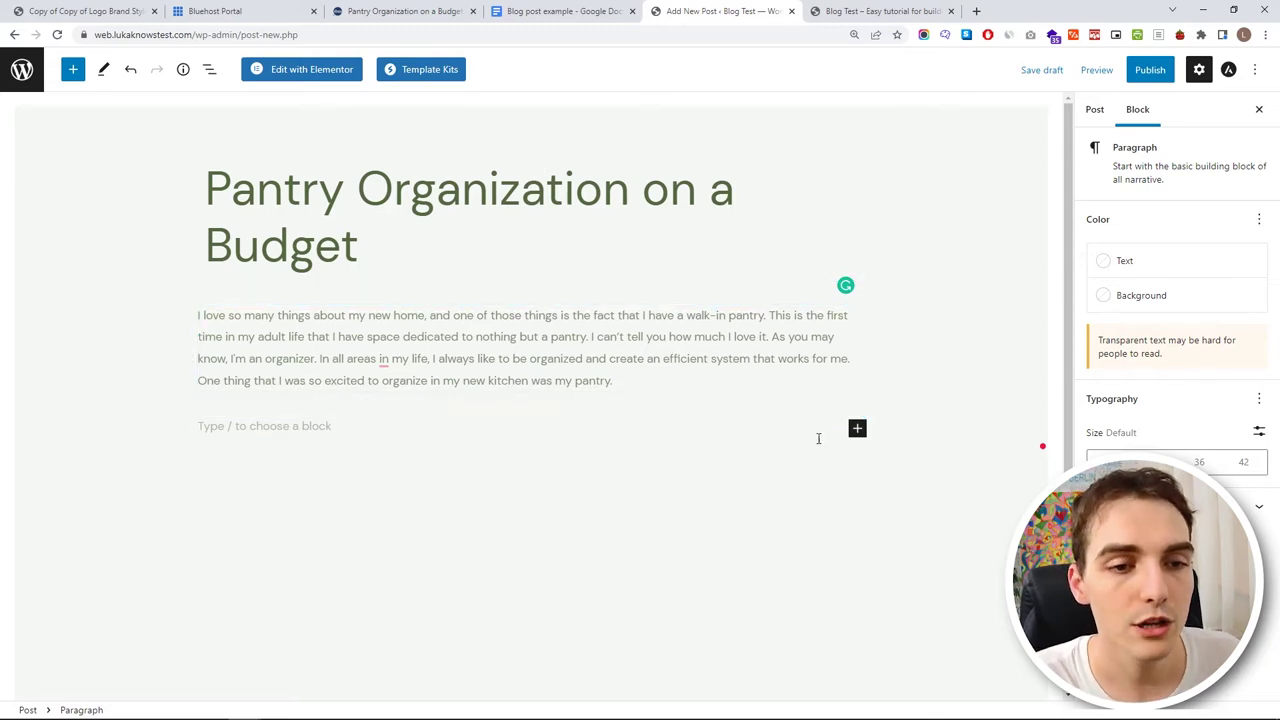
{"action": "left_click", "coordinate": [856, 431]}
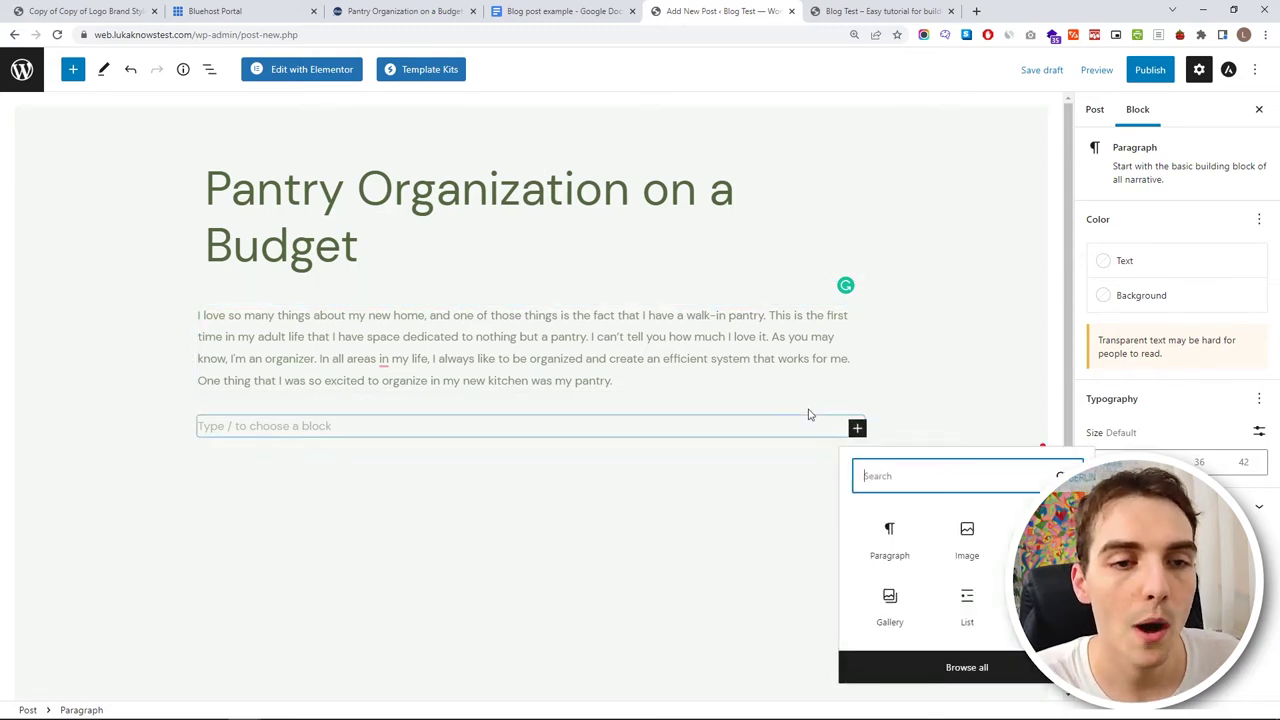
- Add an image block with the first pantry photo uploaded from the Post folder
{"action": "left_click", "coordinate": [967, 545]}
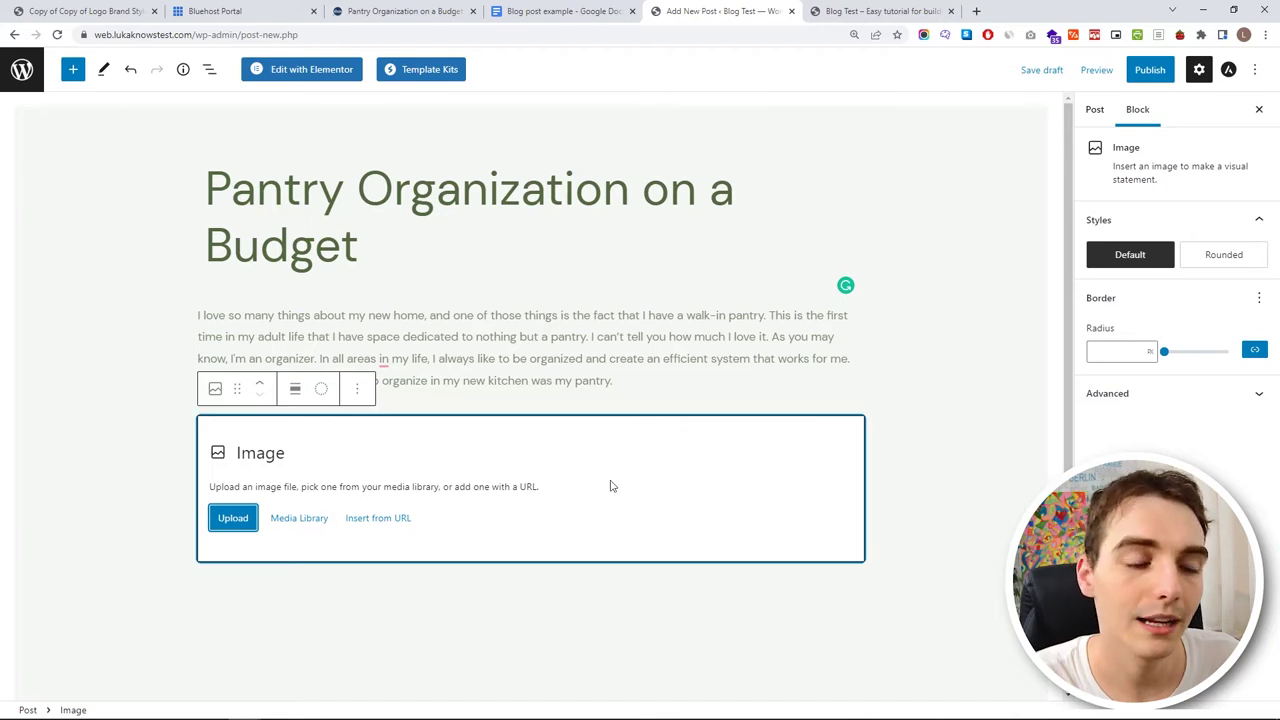
{"action": "left_click", "coordinate": [250, 519]}
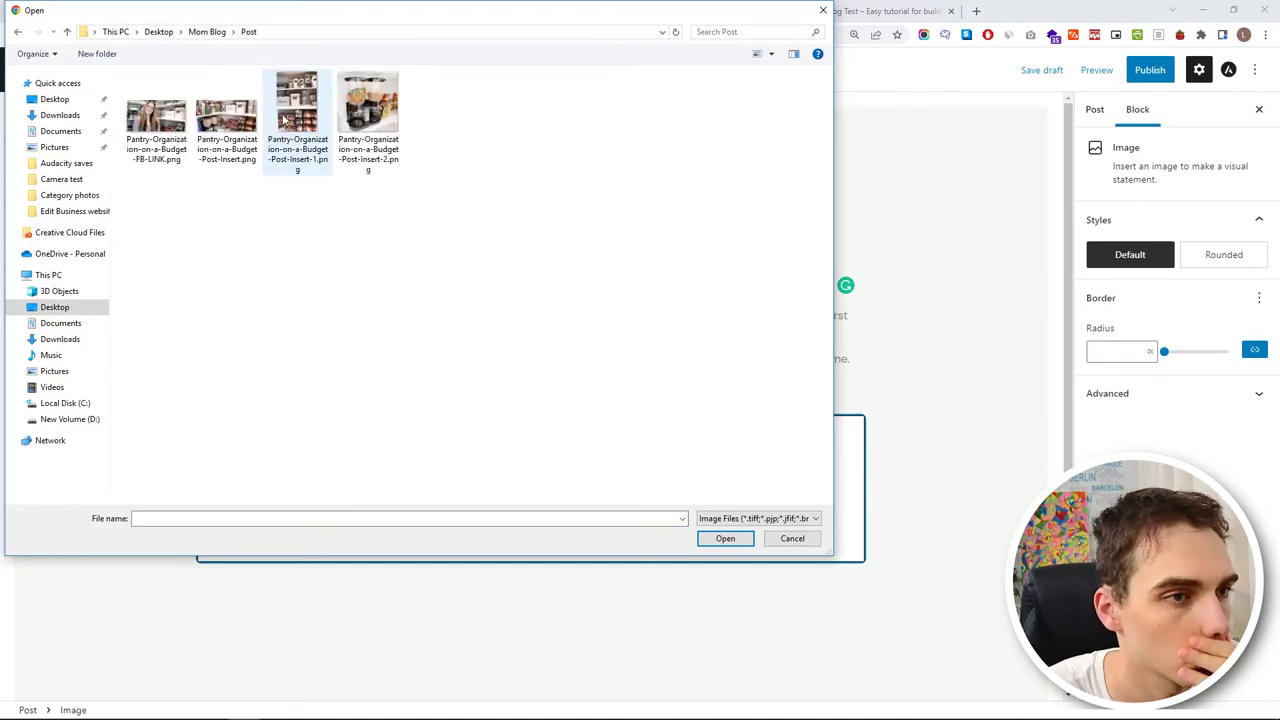
{"action": "left_click", "coordinate": [155, 125]}
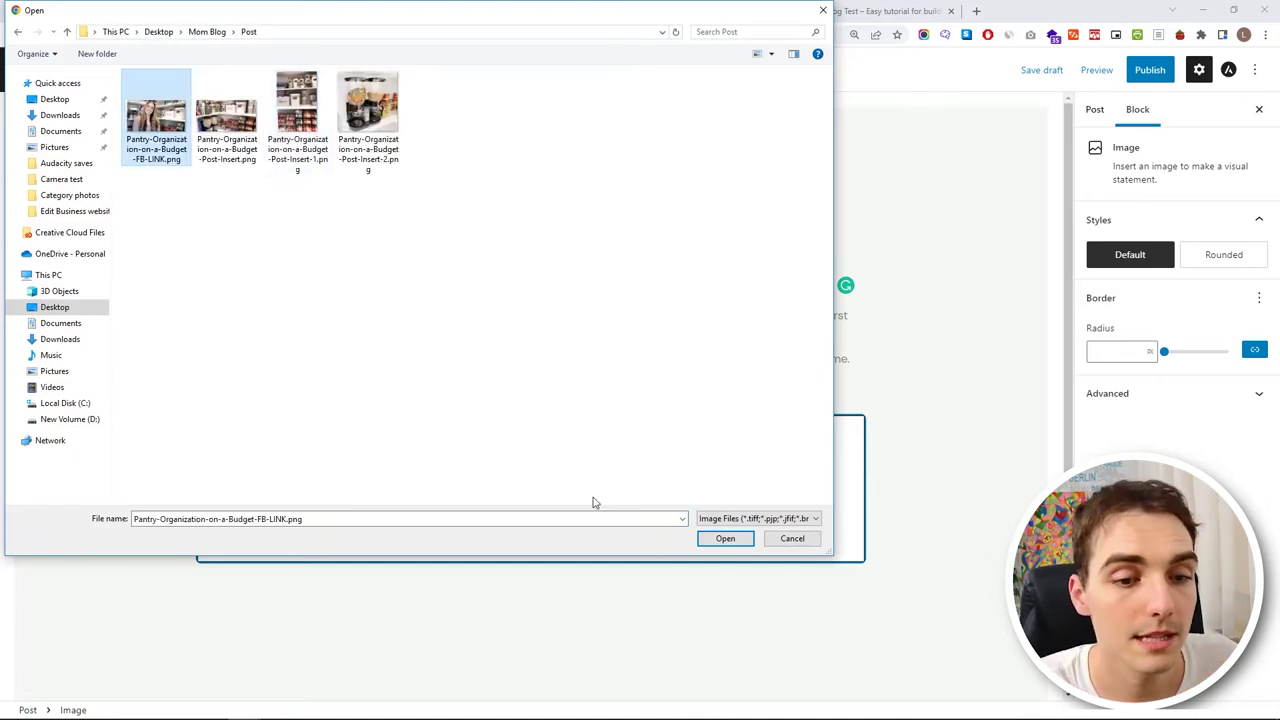
{"action": "left_click", "coordinate": [724, 538]}
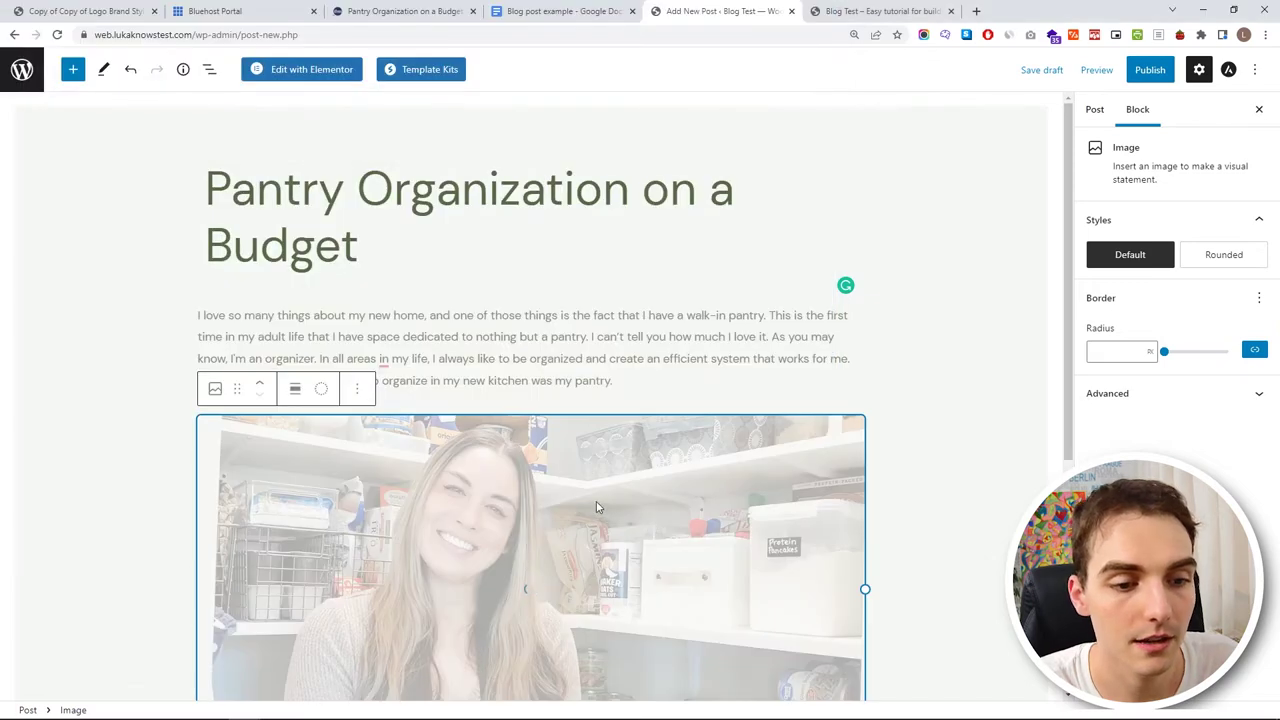
- Move the pantry image above the intro paragraph
{"action": "scroll", "coordinate": [597, 507], "scroll_direction": "down", "scroll_amount": 2}
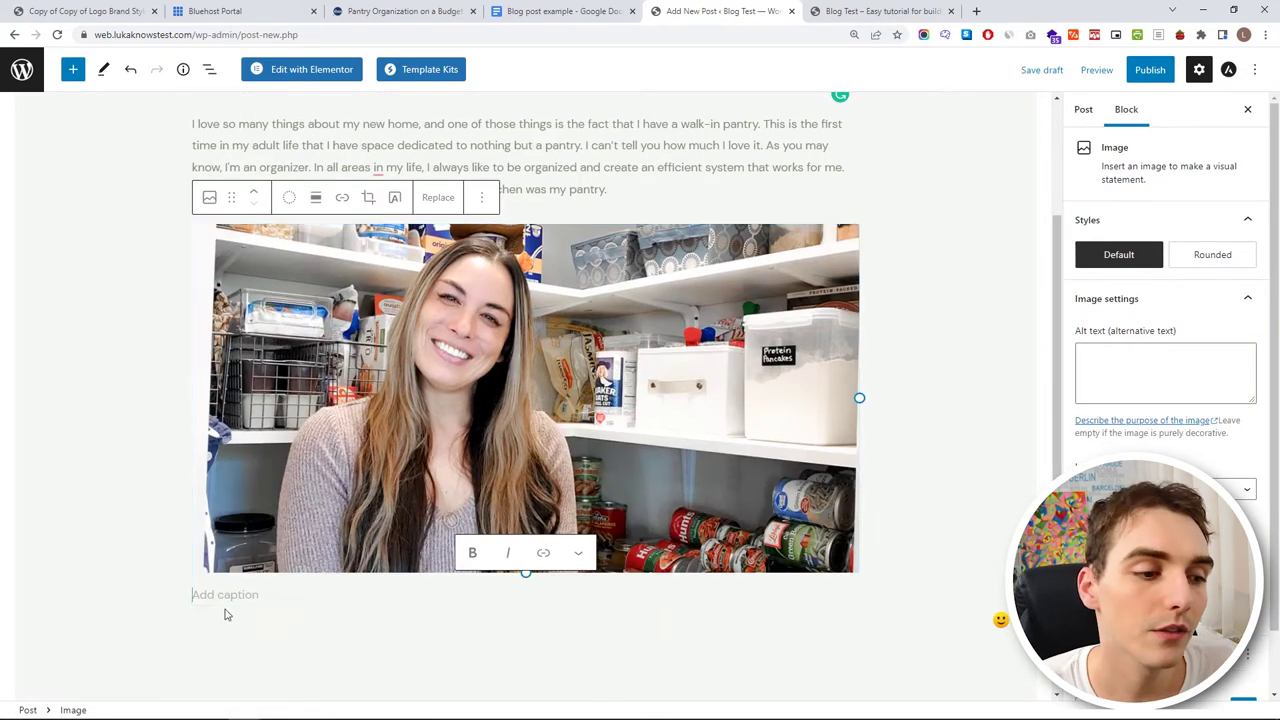
{"action": "scroll", "coordinate": [553, 414], "scroll_direction": "up", "scroll_amount": 3}
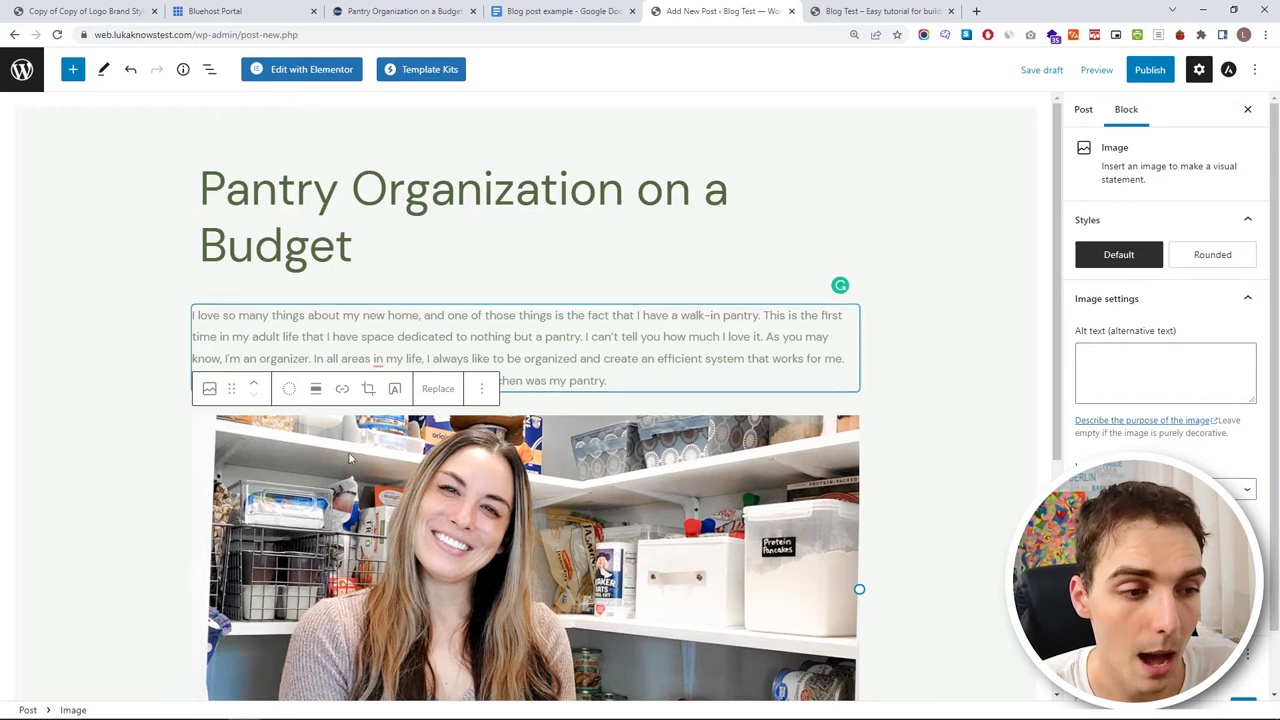
{"action": "left_click_drag", "start_coordinate": [231, 388], "coordinate": [272, 340]}
{"action": "left_click_drag", "start_coordinate": [262, 429], "coordinate": [260, 420]}
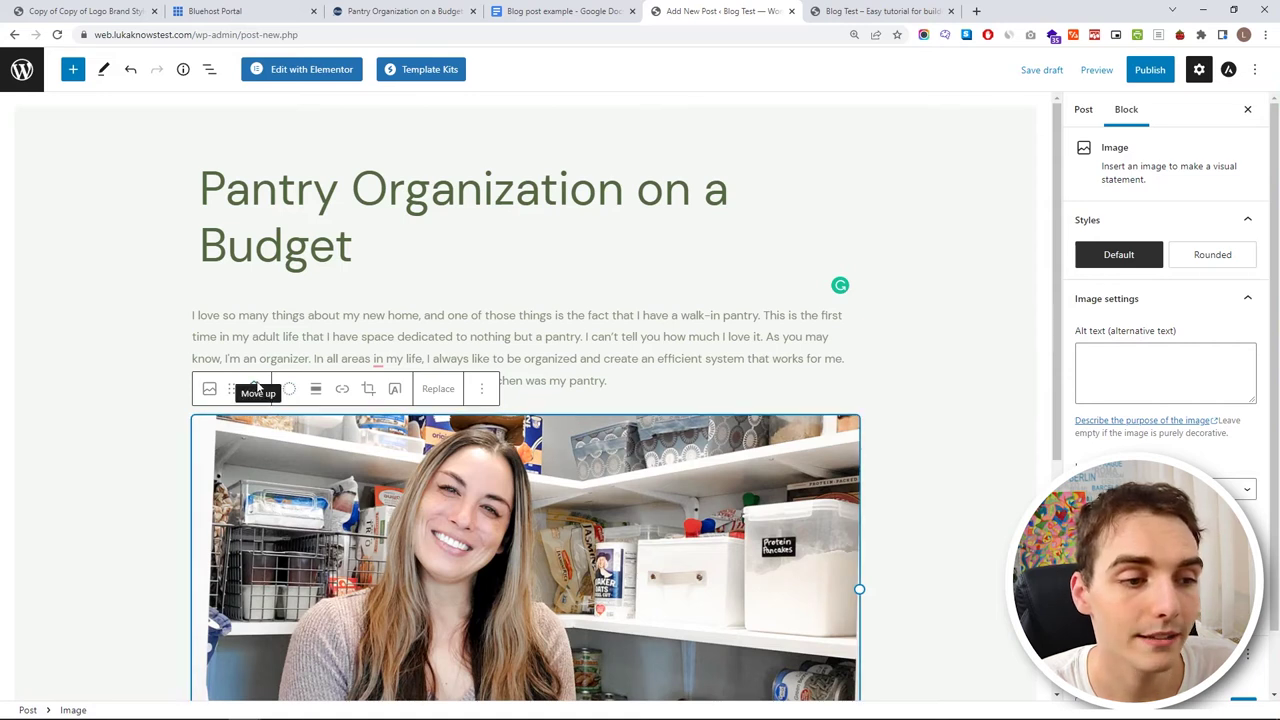
{"action": "left_click", "coordinate": [257, 386]}
- Select the paragraphs following the intro in the Blog post example document
{"action": "scroll", "coordinate": [455, 320], "scroll_direction": "down", "scroll_amount": 4}
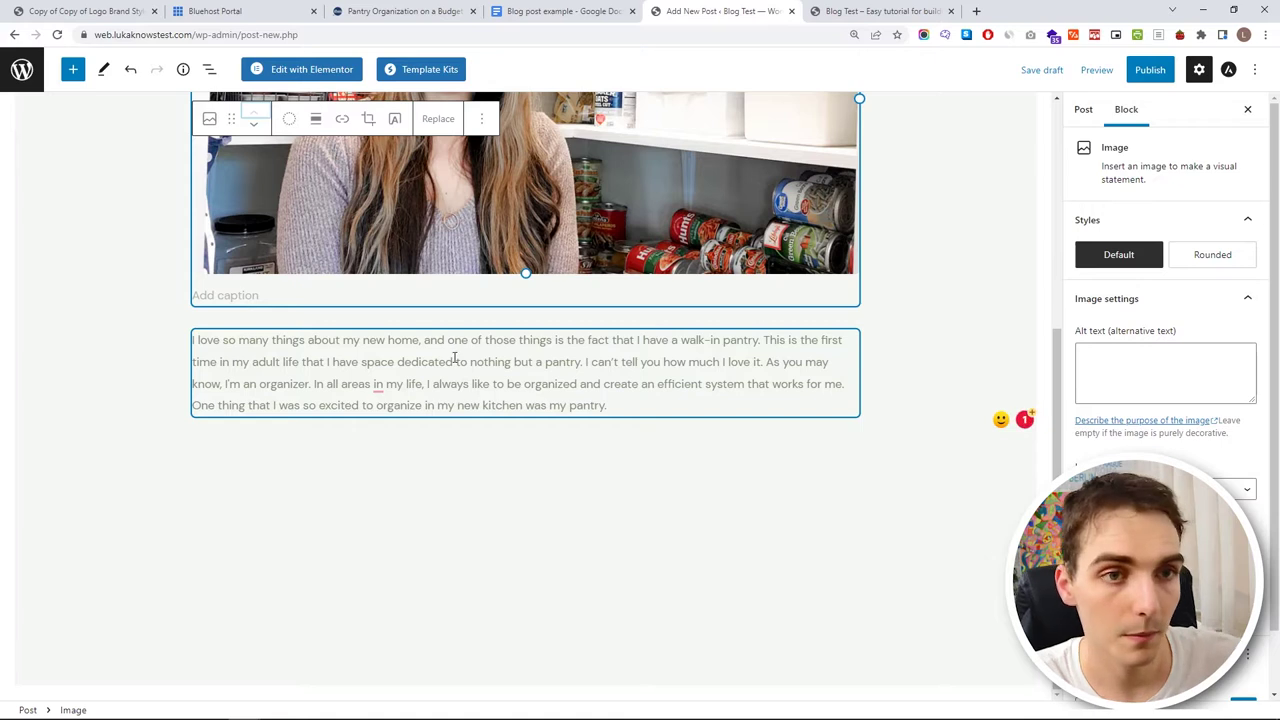
{"action": "key", "text": "ctrl+shift+Tab"}
{"action": "left_click_drag", "start_coordinate": [401, 369], "coordinate": [672, 210]}
{"action": "scroll", "coordinate": [517, 314], "scroll_direction": "down", "scroll_amount": 10}
{"action": "scroll", "coordinate": [537, 289], "scroll_direction": "down", "scroll_amount": 3}
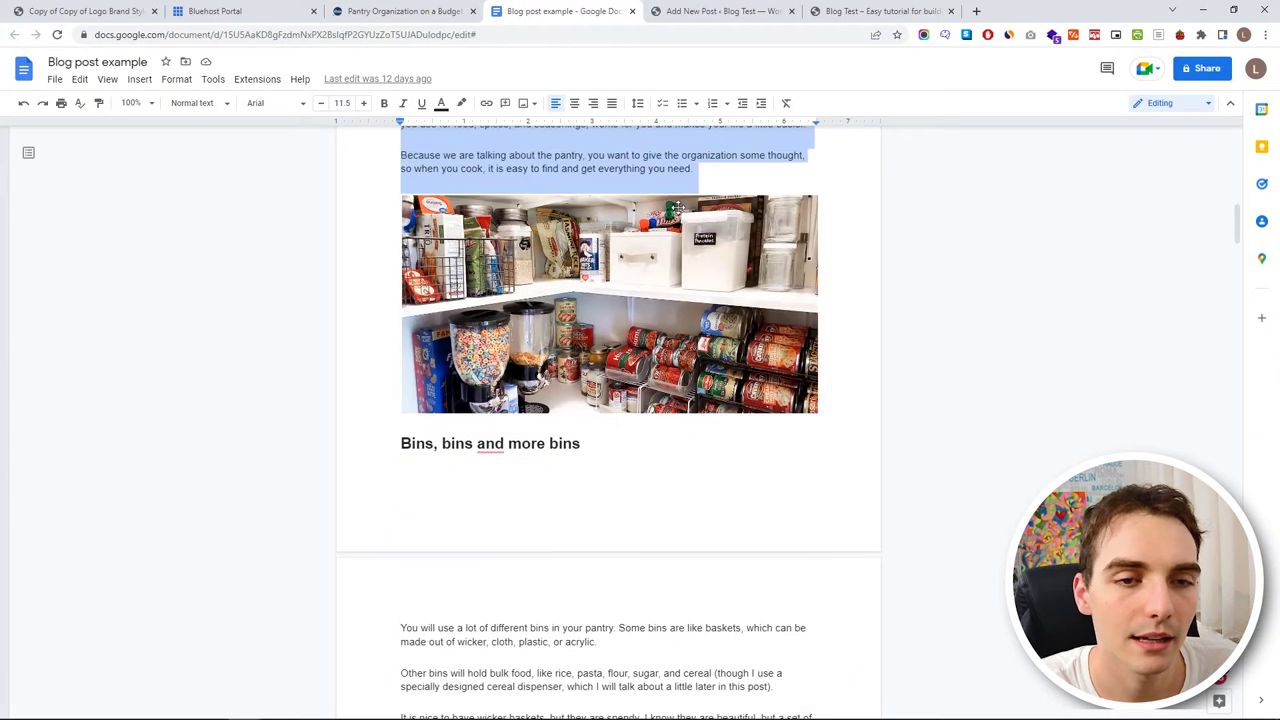
- Paste the copied doc paragraphs into a new block after the intro paragraph
{"action": "left_click", "coordinate": [718, 11]}
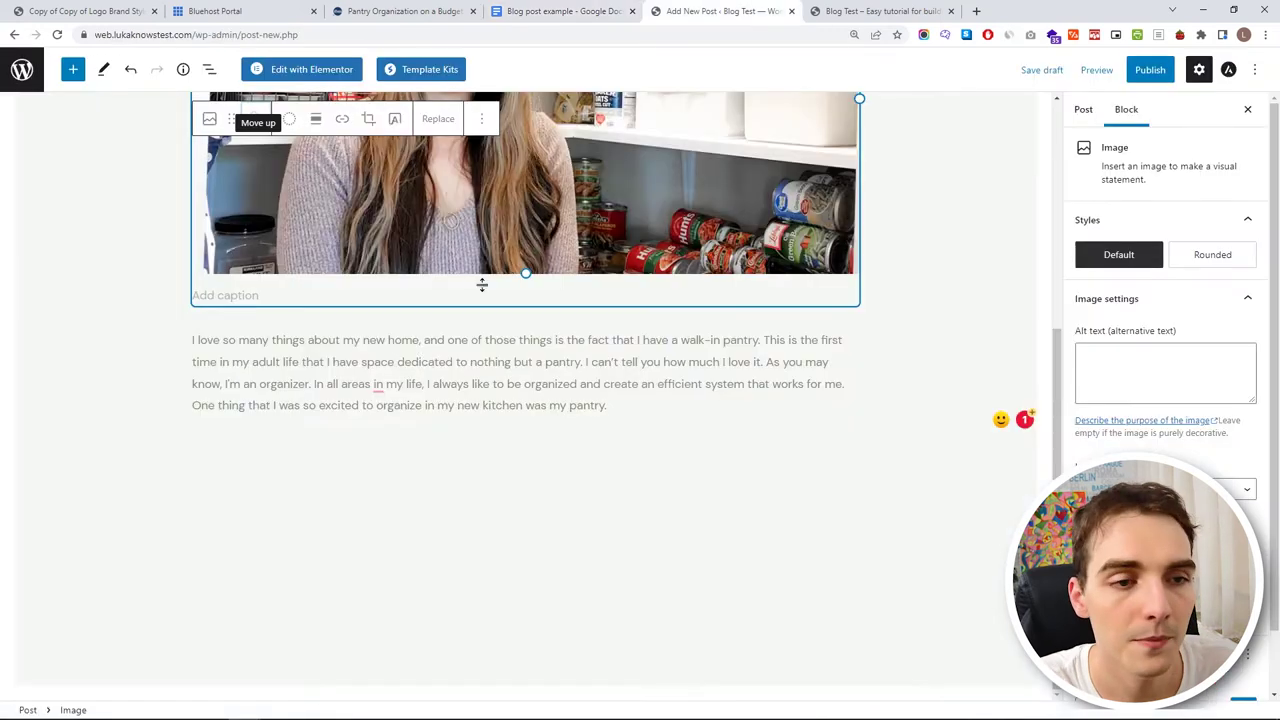
{"action": "left_click", "coordinate": [675, 407]}
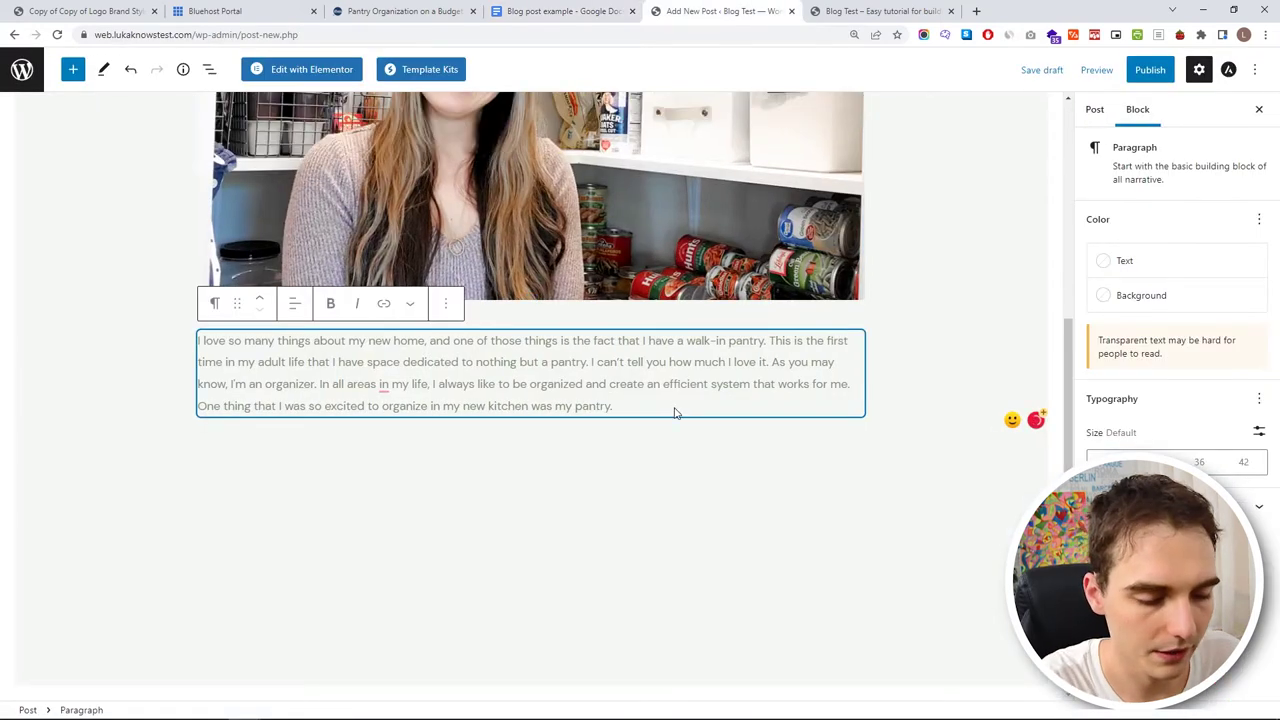
{"action": "key", "text": "Return"}
{"action": "key", "text": "ctrl+v"}
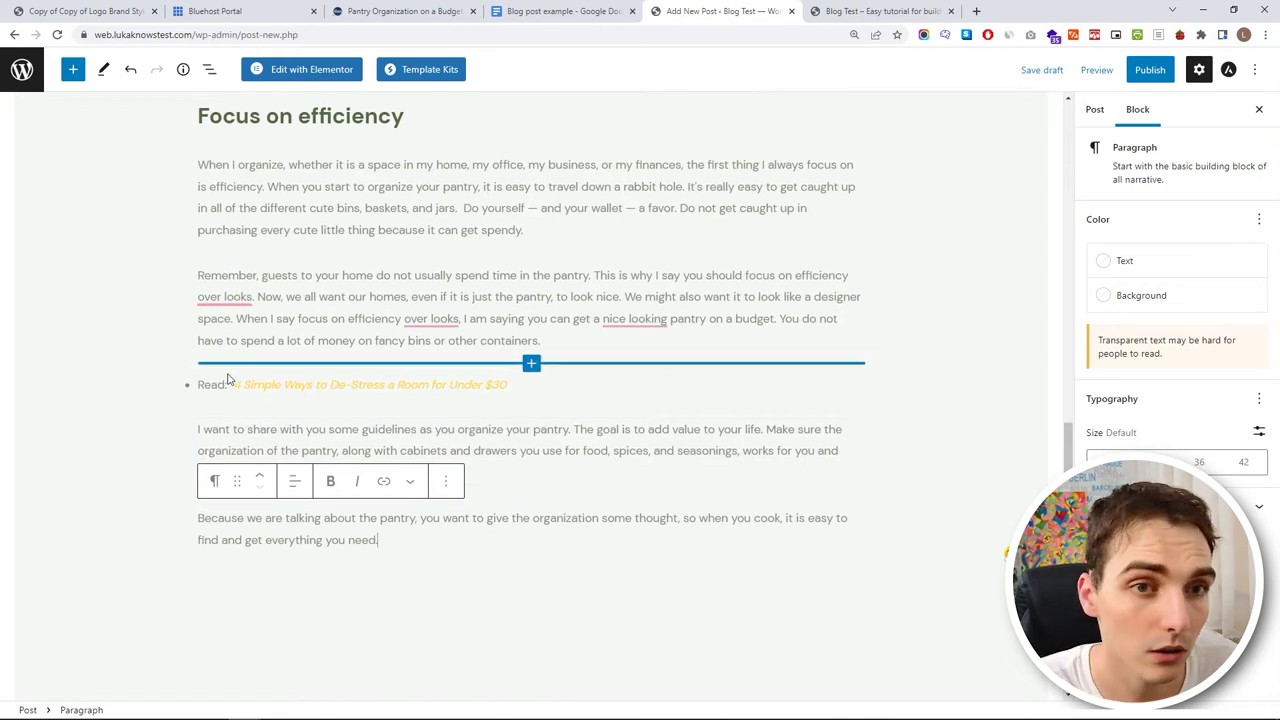
{"action": "scroll", "coordinate": [250, 376], "scroll_direction": "up", "scroll_amount": 2}
{"action": "left_click", "coordinate": [231, 520]}
{"action": "scroll", "coordinate": [476, 451], "scroll_direction": "up", "scroll_amount": 2}
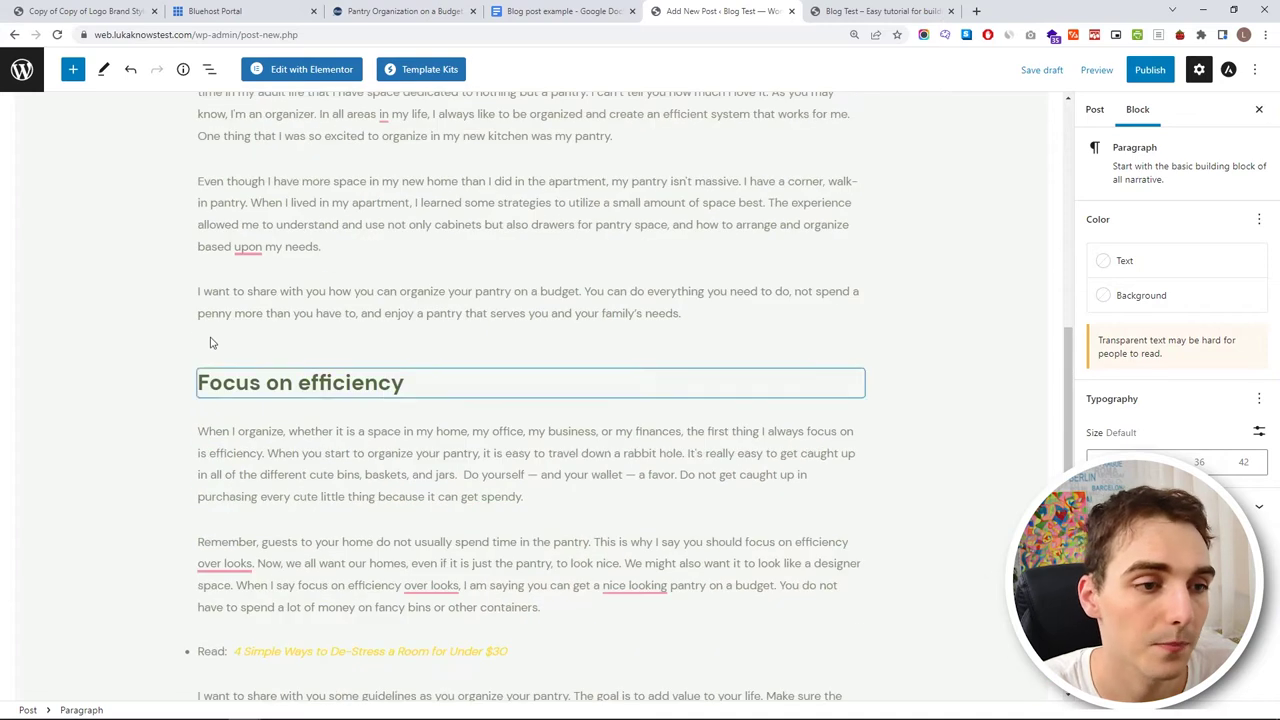
{"action": "scroll", "coordinate": [486, 406], "scroll_direction": "up", "scroll_amount": 2}
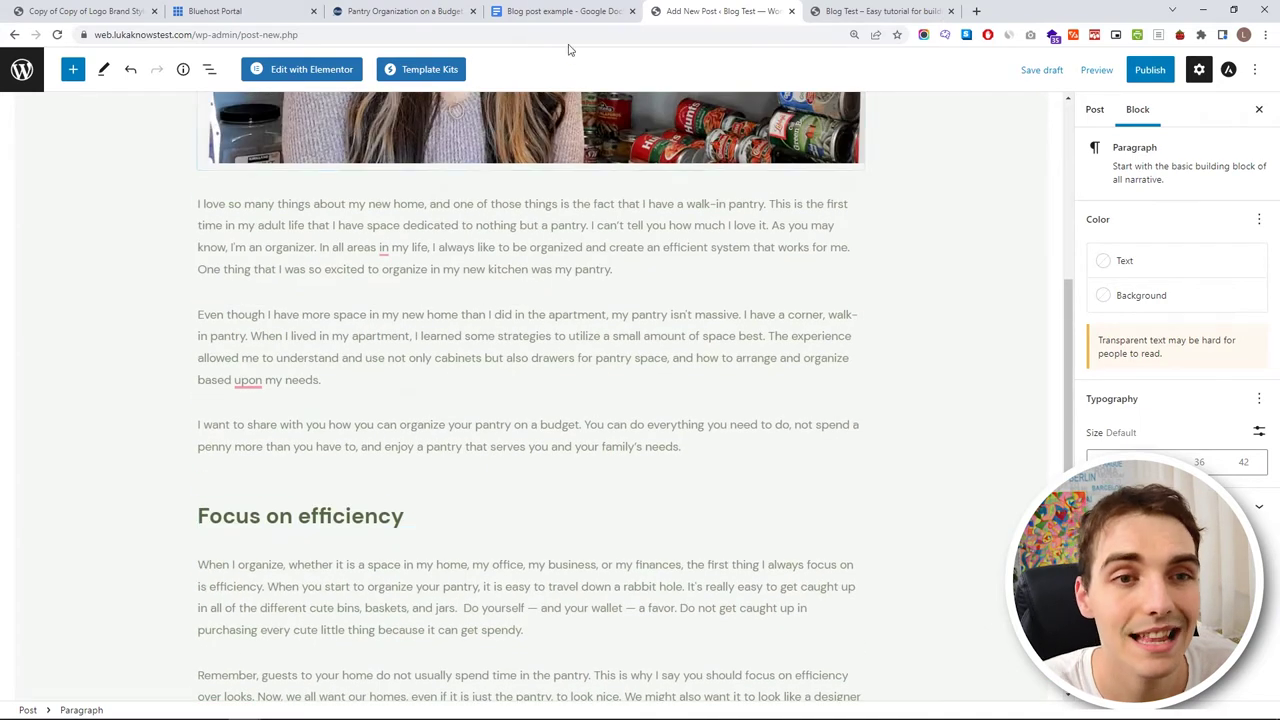
- Copy the Bins, bins and more bins section through the tips list and paste it after the last paragraph
{"action": "left_click", "coordinate": [560, 11]}
{"action": "scroll", "coordinate": [430, 360], "scroll_direction": "down", "scroll_amount": 3}
{"action": "scroll", "coordinate": [408, 320], "scroll_direction": "up", "scroll_amount": 1}
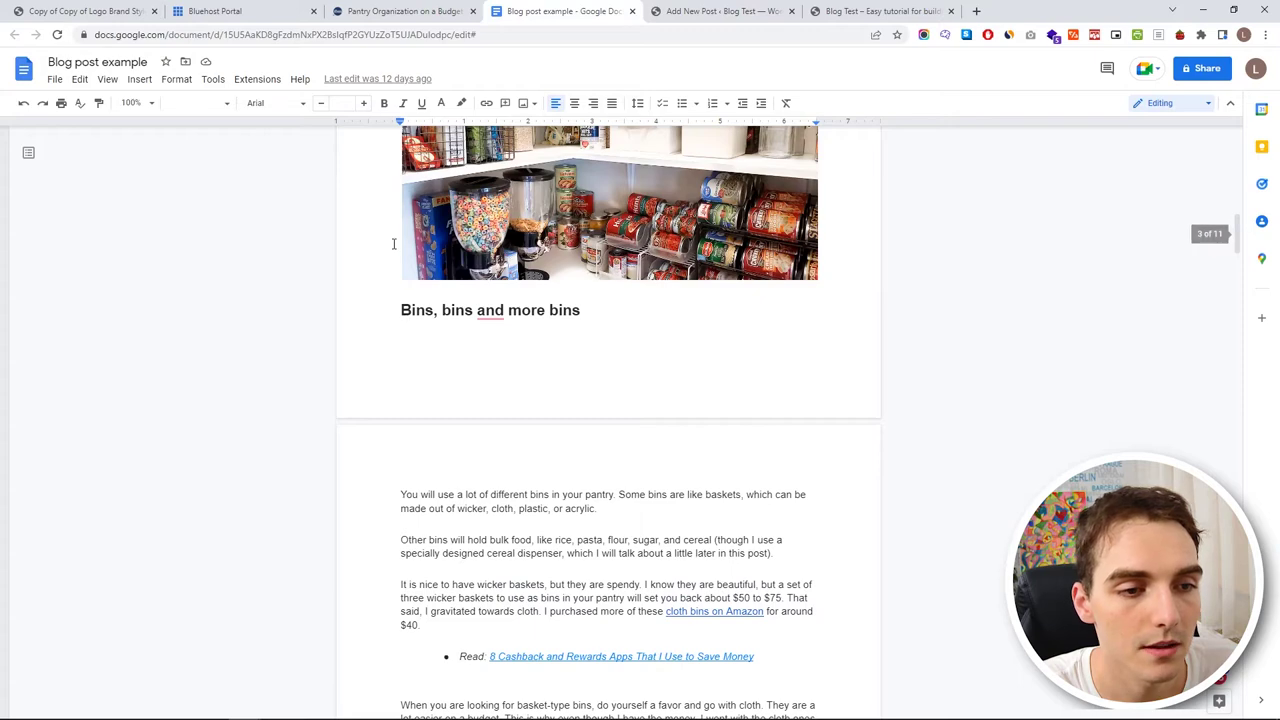
{"action": "left_click_drag", "start_coordinate": [401, 310], "coordinate": [582, 490]}
{"action": "scroll", "coordinate": [509, 400], "scroll_direction": "down", "scroll_amount": 15}
{"action": "scroll", "coordinate": [489, 334], "scroll_direction": "down", "scroll_amount": 15}
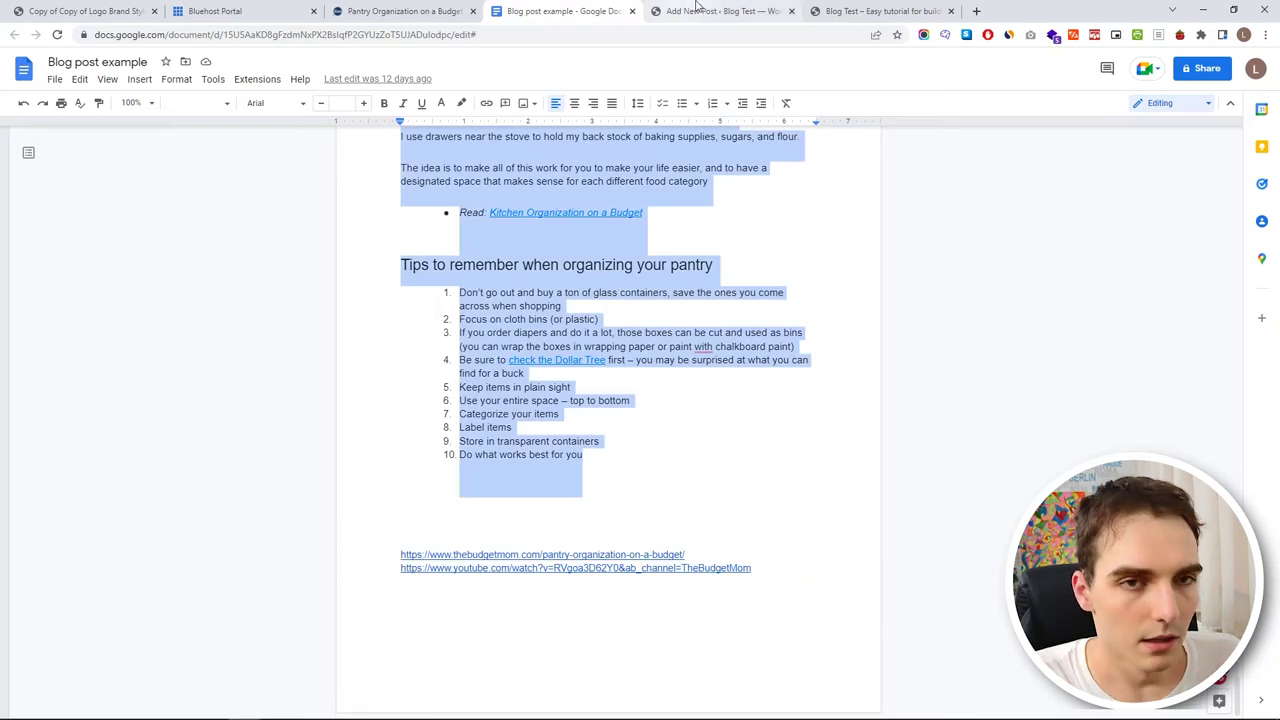
{"action": "left_click", "coordinate": [720, 11]}
{"action": "scroll", "coordinate": [471, 380], "scroll_direction": "down", "scroll_amount": 5}
{"action": "left_click", "coordinate": [345, 429]}
{"action": "left_click", "coordinate": [447, 408]}
{"action": "key", "text": "Return"}
{"action": "key", "text": "ctrl+v"}
{"action": "scroll", "coordinate": [446, 406], "scroll_direction": "up", "scroll_amount": 3}
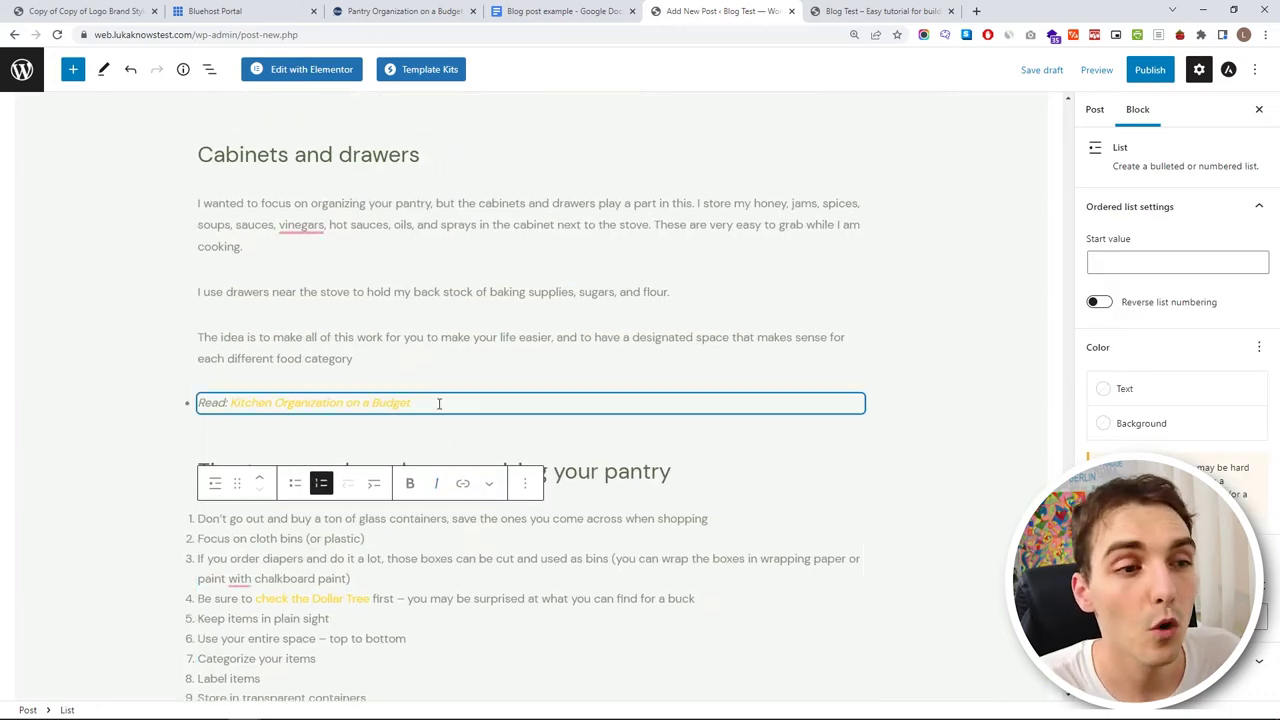
{"action": "scroll", "coordinate": [438, 403], "scroll_direction": "up", "scroll_amount": 9}
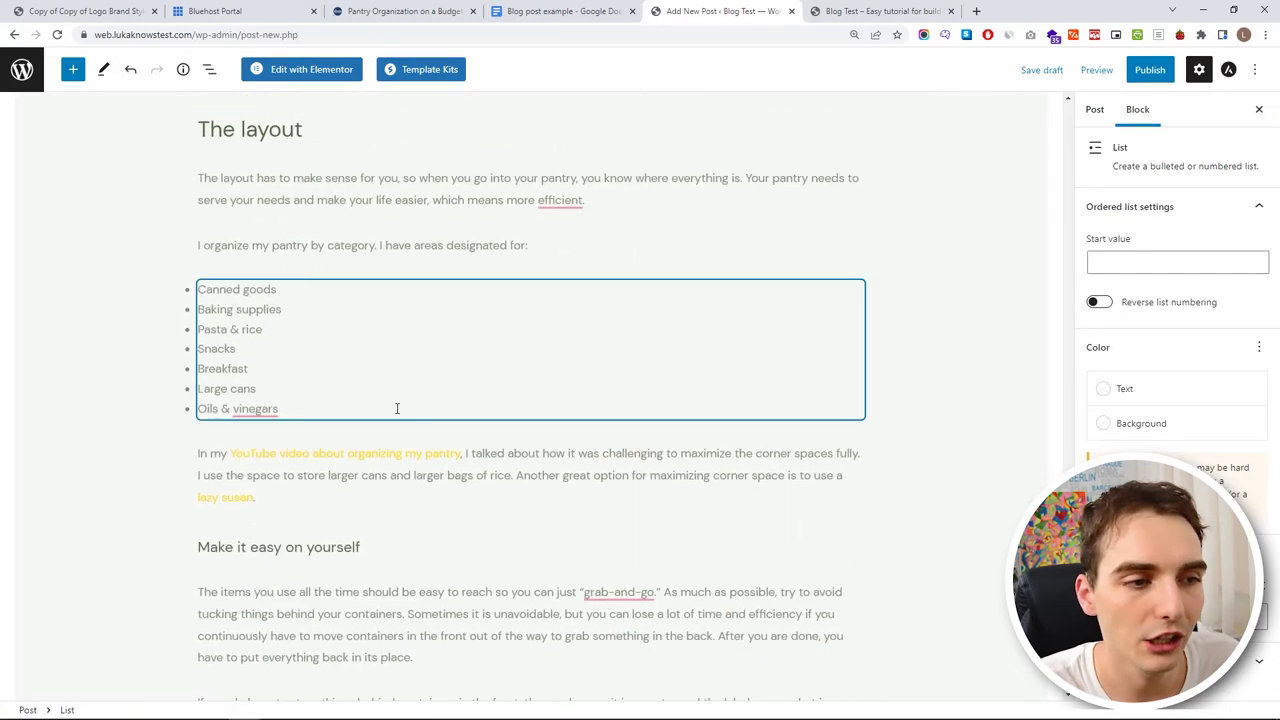
{"action": "scroll", "coordinate": [376, 385], "scroll_direction": "up", "scroll_amount": 10}
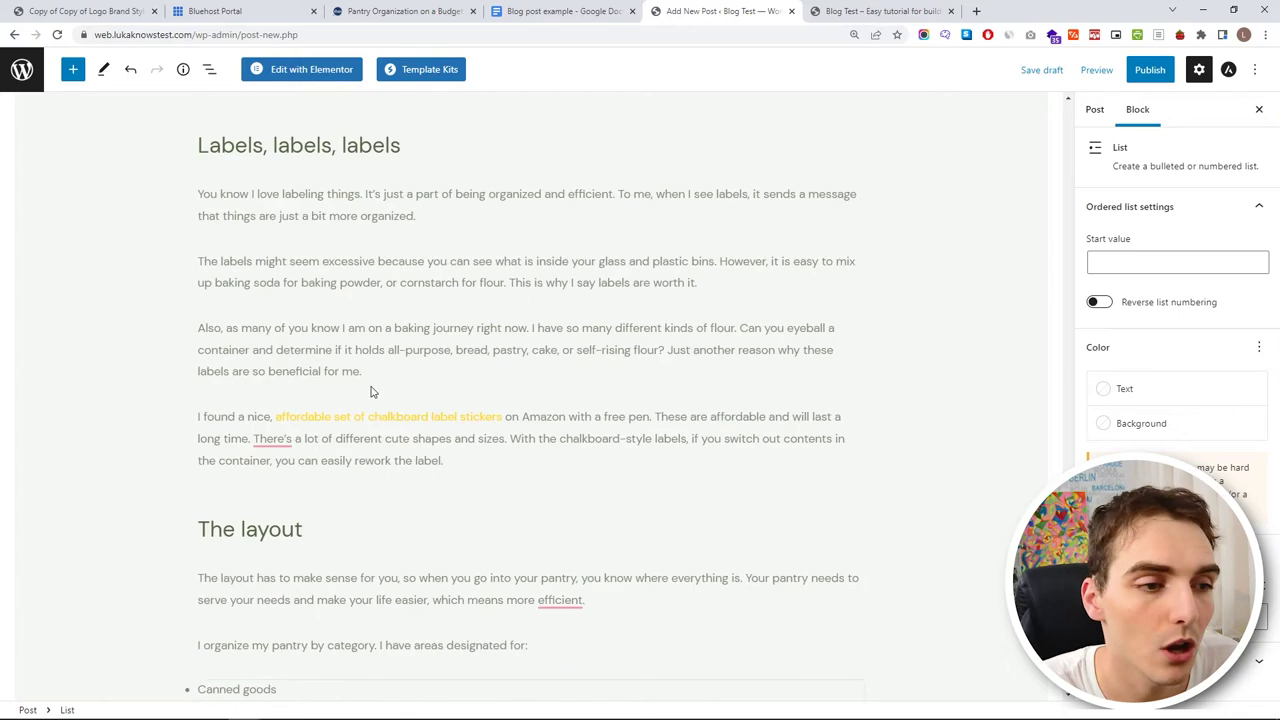
{"action": "scroll", "coordinate": [530, 240], "scroll_direction": "up", "scroll_amount": 15}
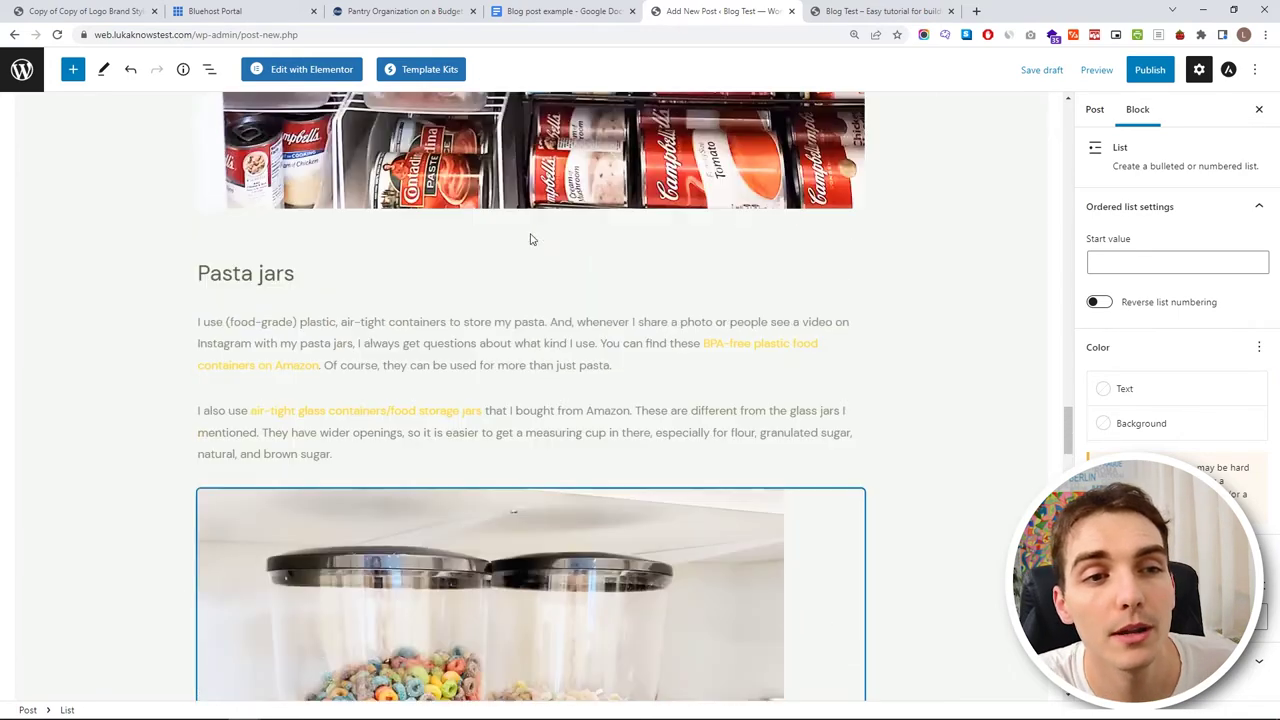
{"action": "scroll", "coordinate": [524, 270], "scroll_direction": "up", "scroll_amount": 15}
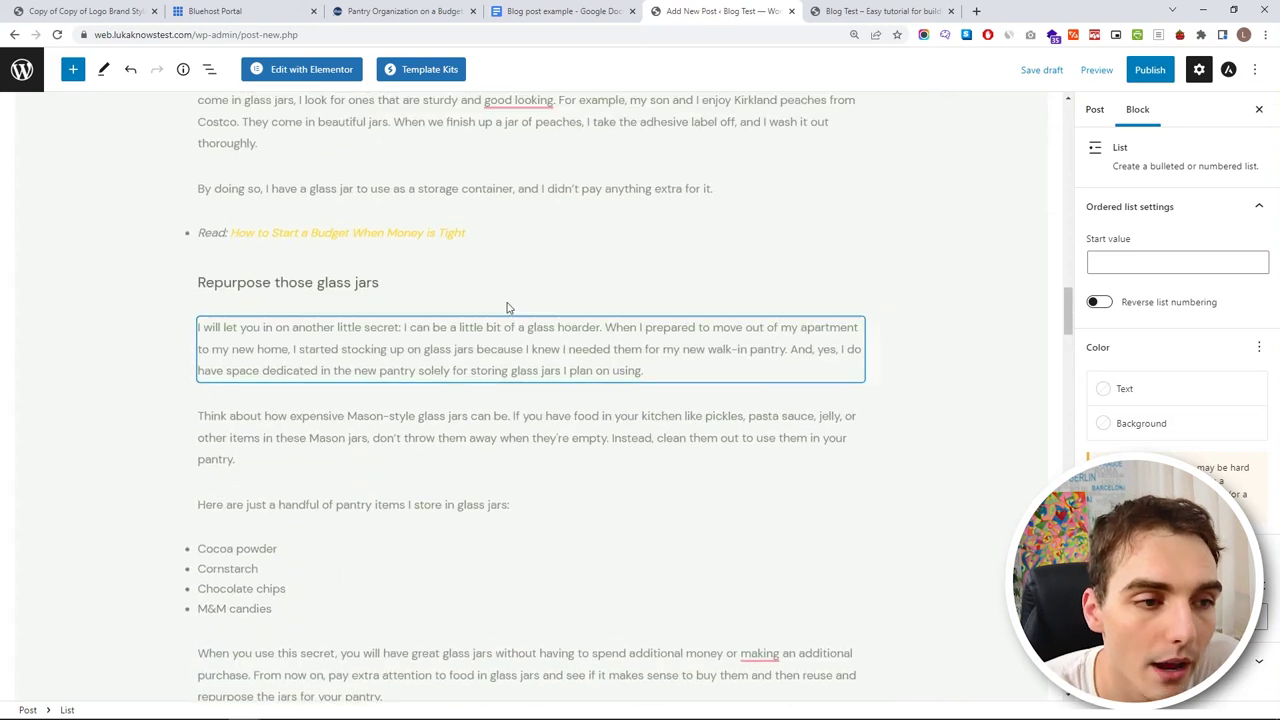
{"action": "scroll", "coordinate": [574, 251], "scroll_direction": "up", "scroll_amount": 10}
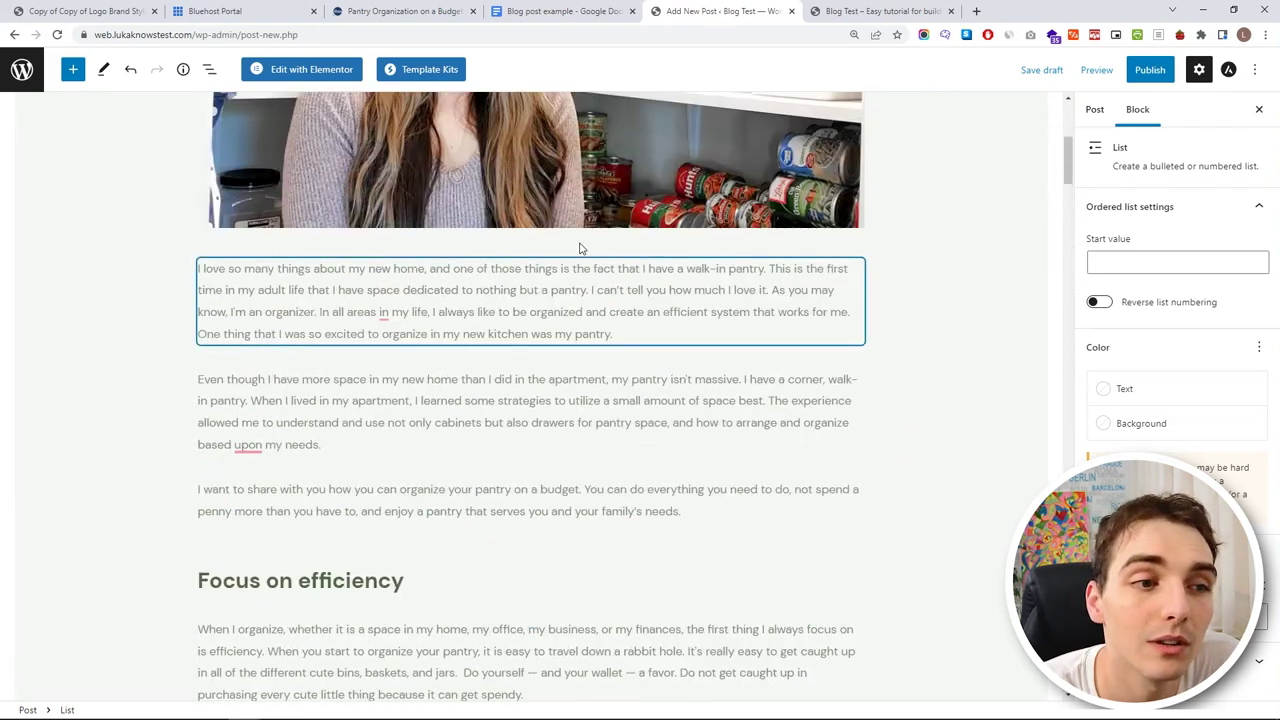
{"action": "key", "text": "ctrl+shift+Tab"}
{"action": "scroll", "coordinate": [554, 332], "scroll_direction": "down", "scroll_amount": 20}
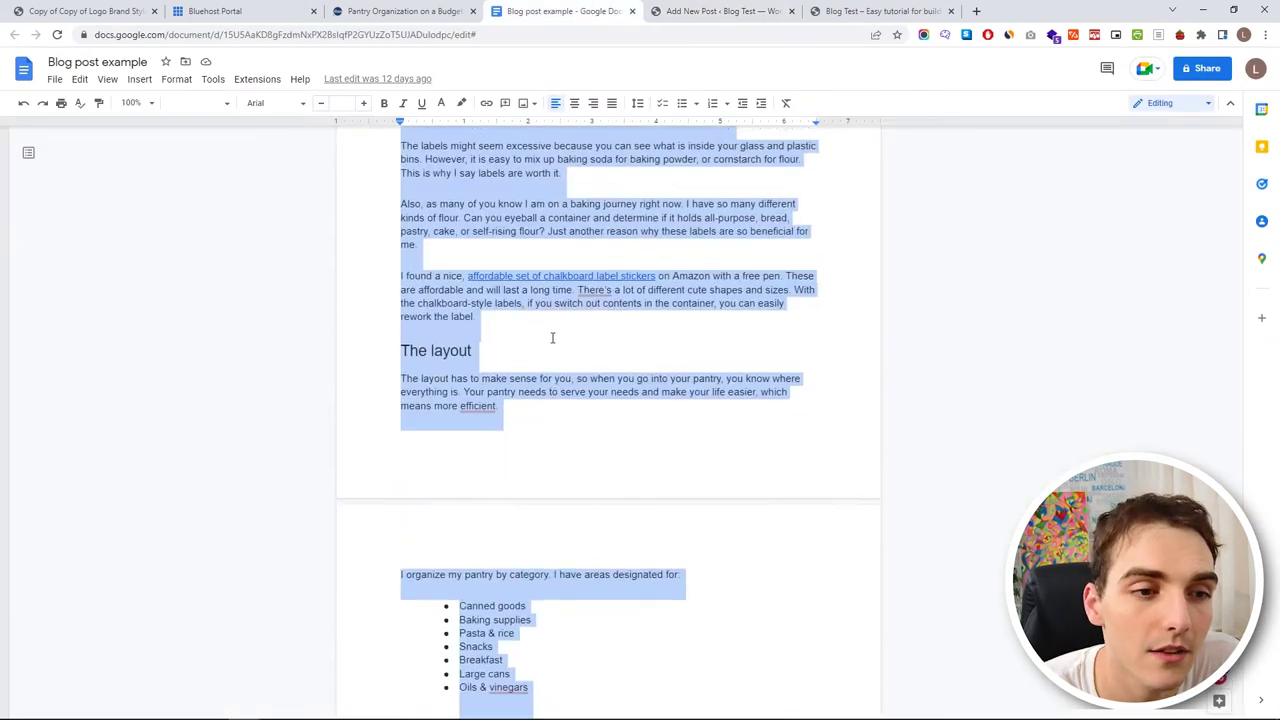
{"action": "scroll", "coordinate": [548, 333], "scroll_direction": "up", "scroll_amount": 20}
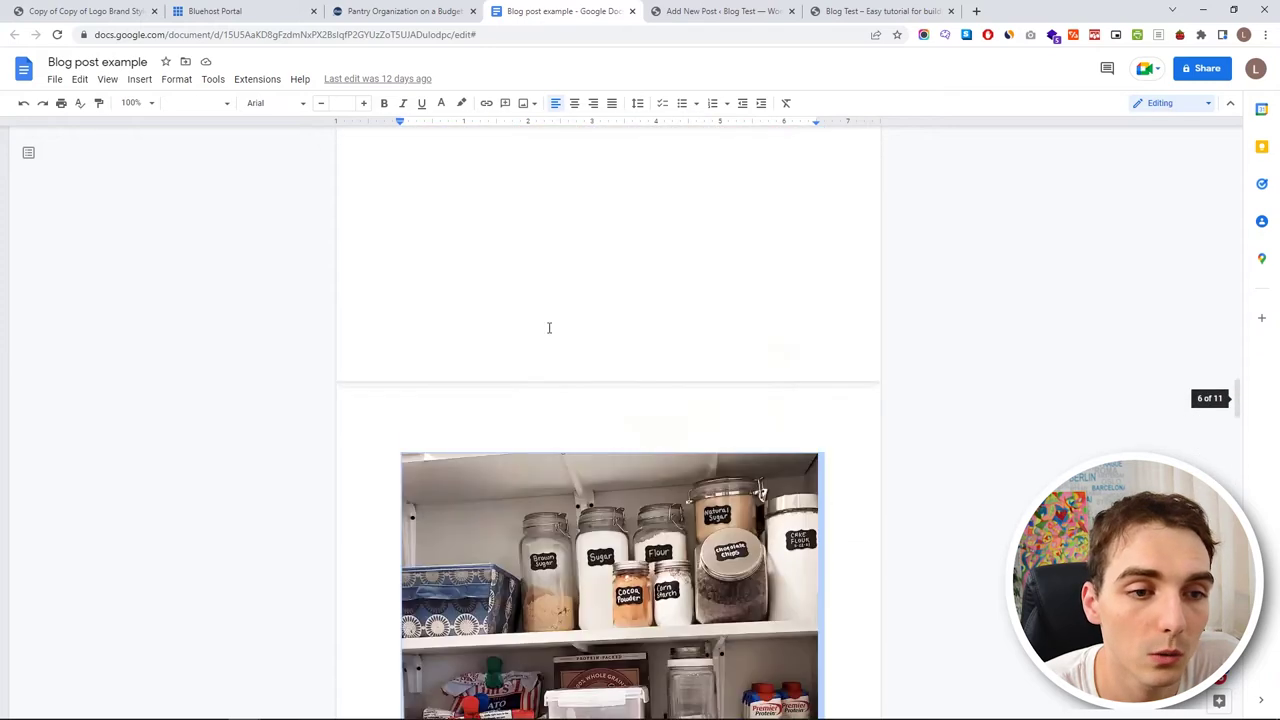
{"action": "scroll", "coordinate": [546, 320], "scroll_direction": "up", "scroll_amount": 2}
{"action": "scroll", "coordinate": [603, 325], "scroll_direction": "down", "scroll_amount": 3}
{"action": "left_click", "coordinate": [718, 11]}
{"action": "scroll", "coordinate": [500, 350], "scroll_direction": "down", "scroll_amount": 8}
{"action": "scroll", "coordinate": [492, 358], "scroll_direction": "down", "scroll_amount": 3}
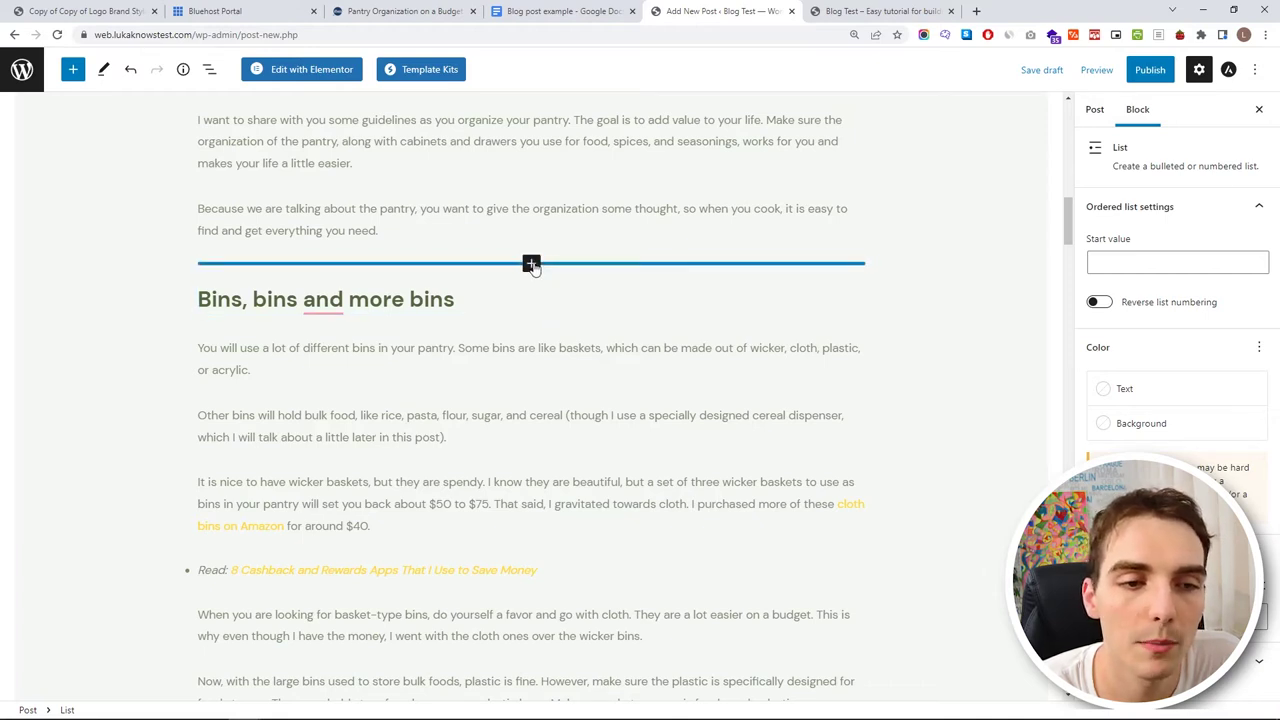
- Insert an Image block above the Bins, bins and more bins heading
{"action": "left_click", "coordinate": [532, 265]}
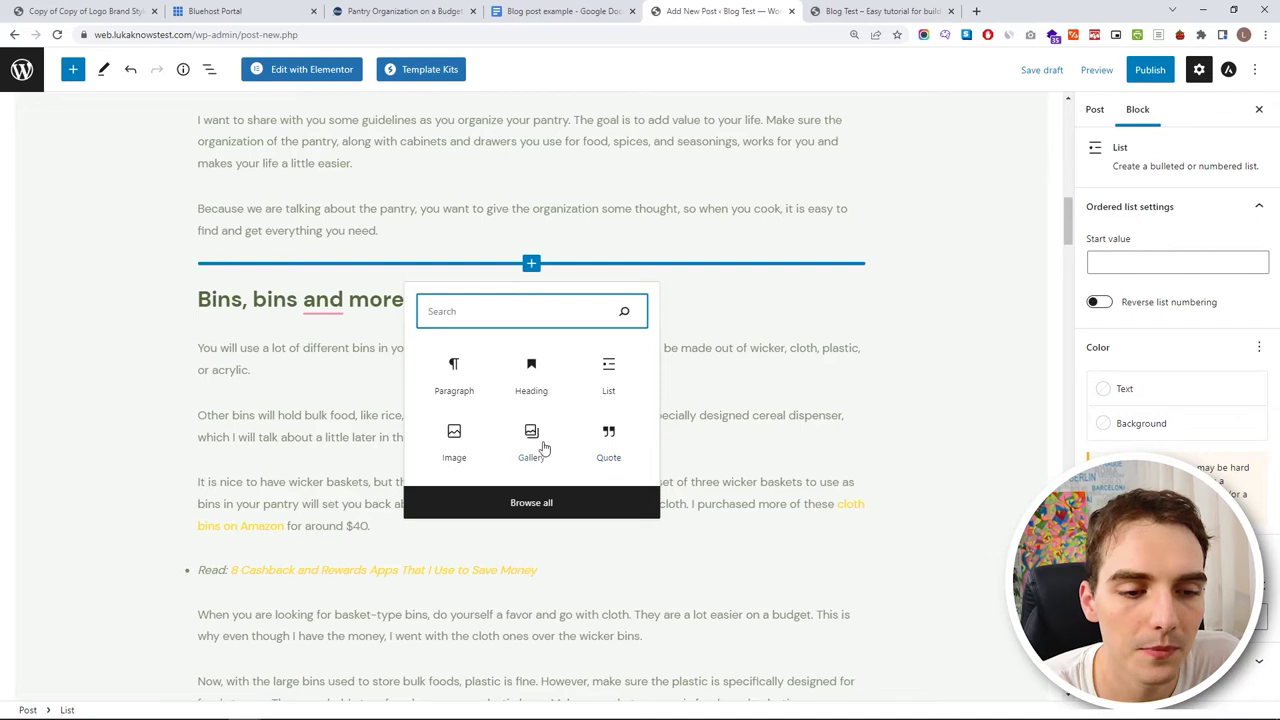
{"action": "left_click", "coordinate": [538, 505]}
{"action": "scroll", "coordinate": [130, 300], "scroll_direction": "down", "scroll_amount": 15}
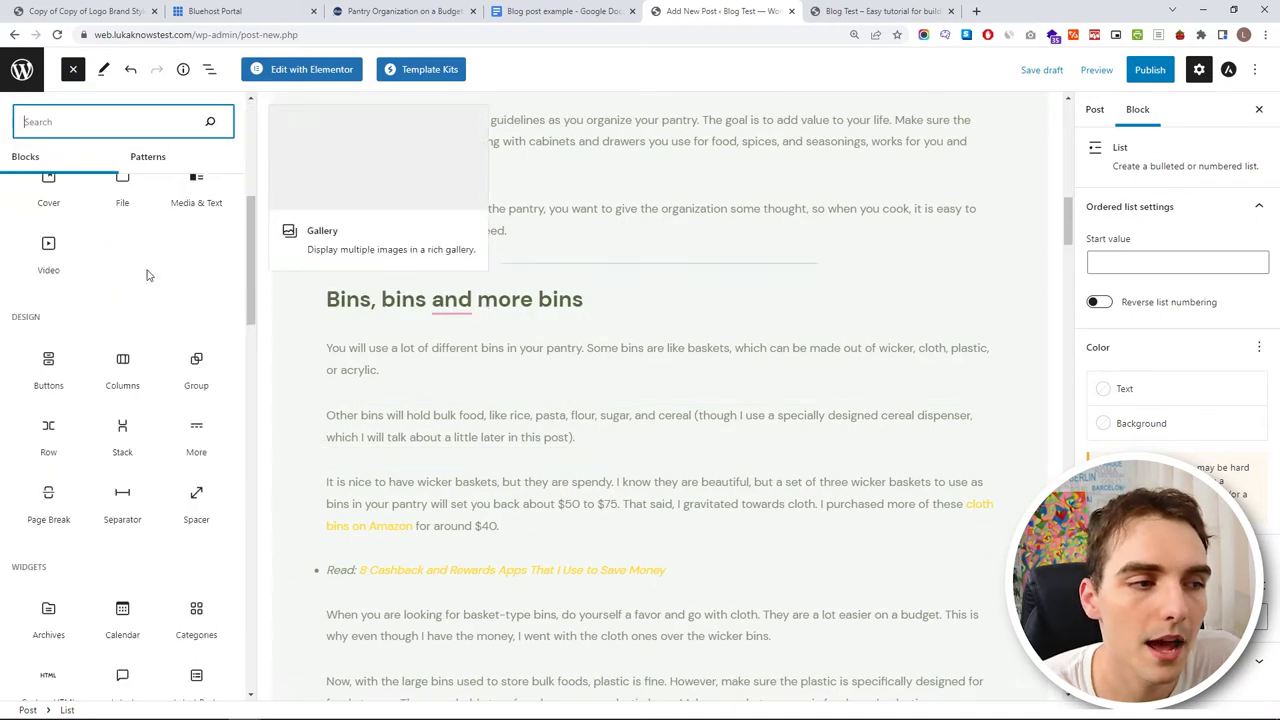
{"action": "scroll", "coordinate": [147, 290], "scroll_direction": "down", "scroll_amount": 8}
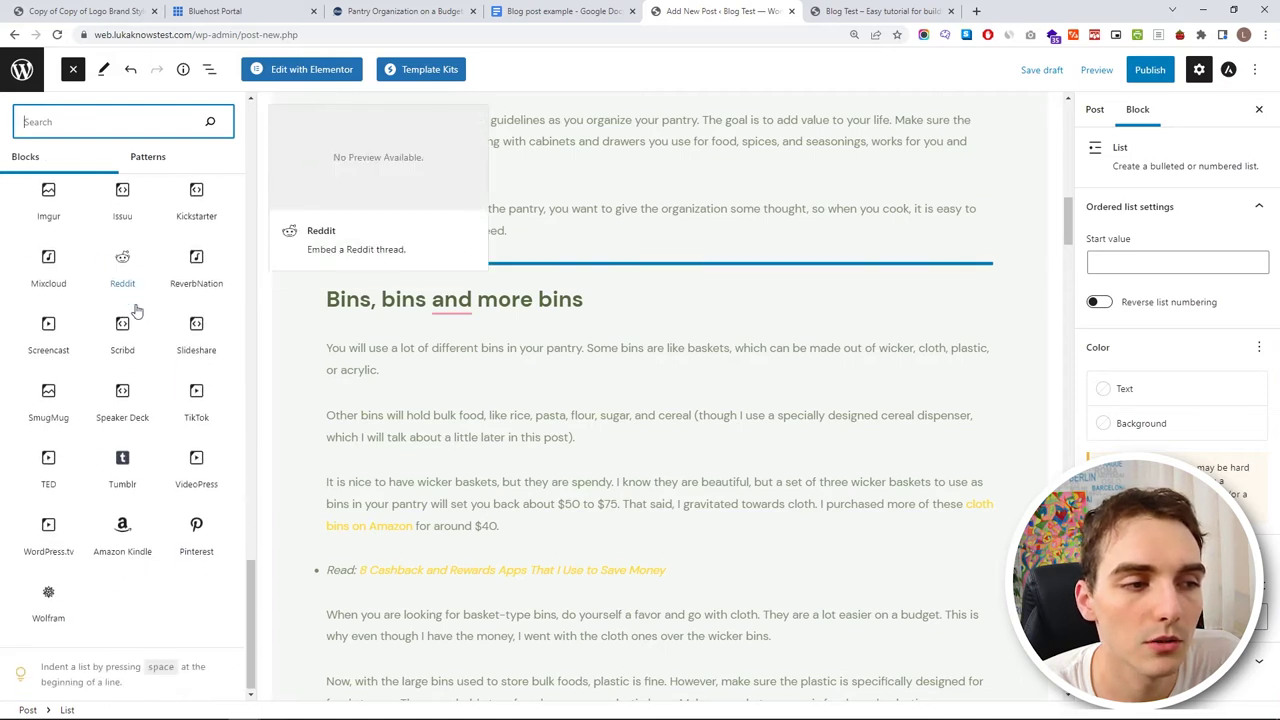
{"action": "scroll", "coordinate": [145, 320], "scroll_direction": "up", "scroll_amount": 12}
{"action": "scroll", "coordinate": [147, 340], "scroll_direction": "up", "scroll_amount": 10}
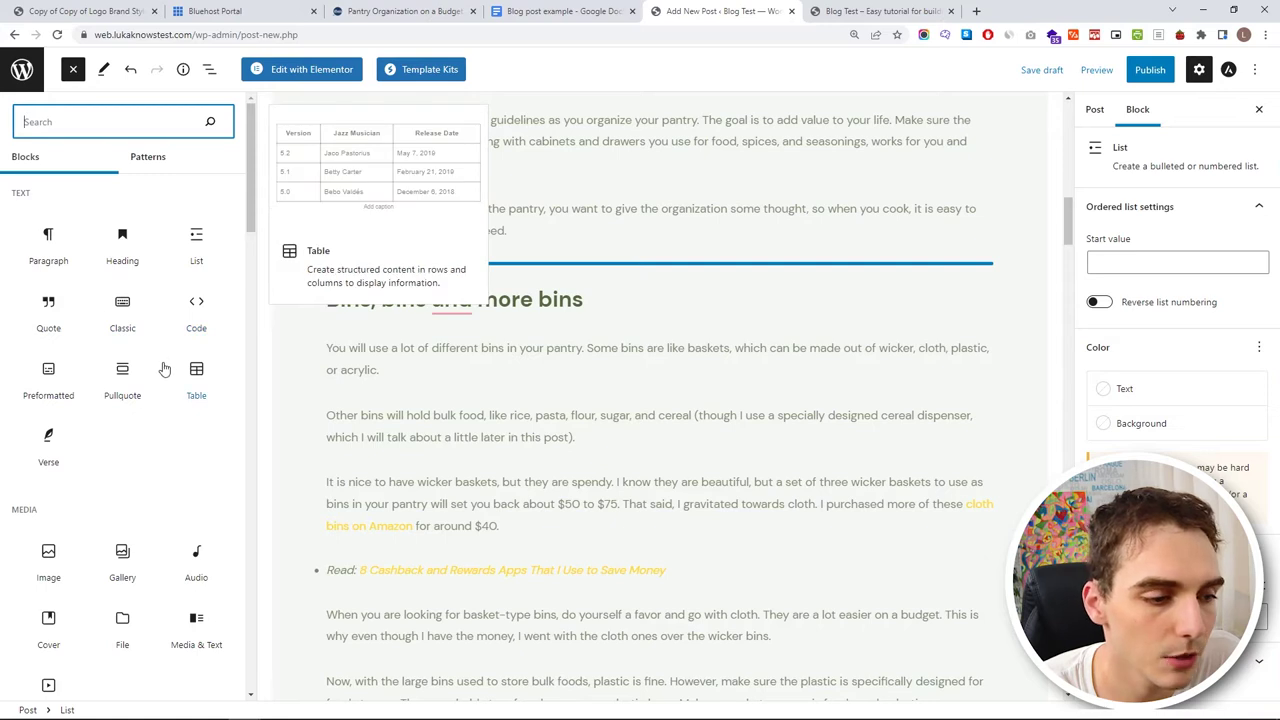
{"action": "scroll", "coordinate": [90, 440], "scroll_direction": "down", "scroll_amount": 1}
{"action": "left_click", "coordinate": [44, 487]}
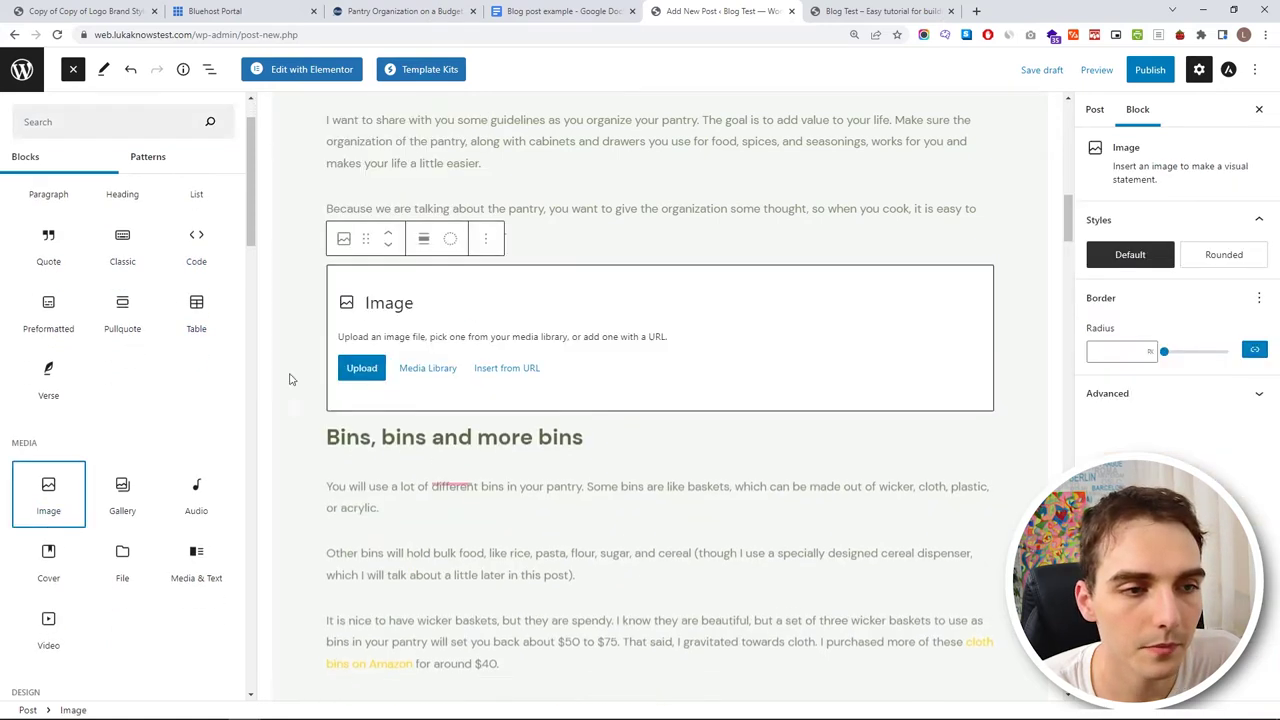
{"action": "left_click", "coordinate": [360, 388]}
- Upload Pantry-Organization-on-a-Budget-Post-Insert.png into the new image block
{"action": "left_click", "coordinate": [232, 368]}
{"action": "left_click", "coordinate": [228, 130]}
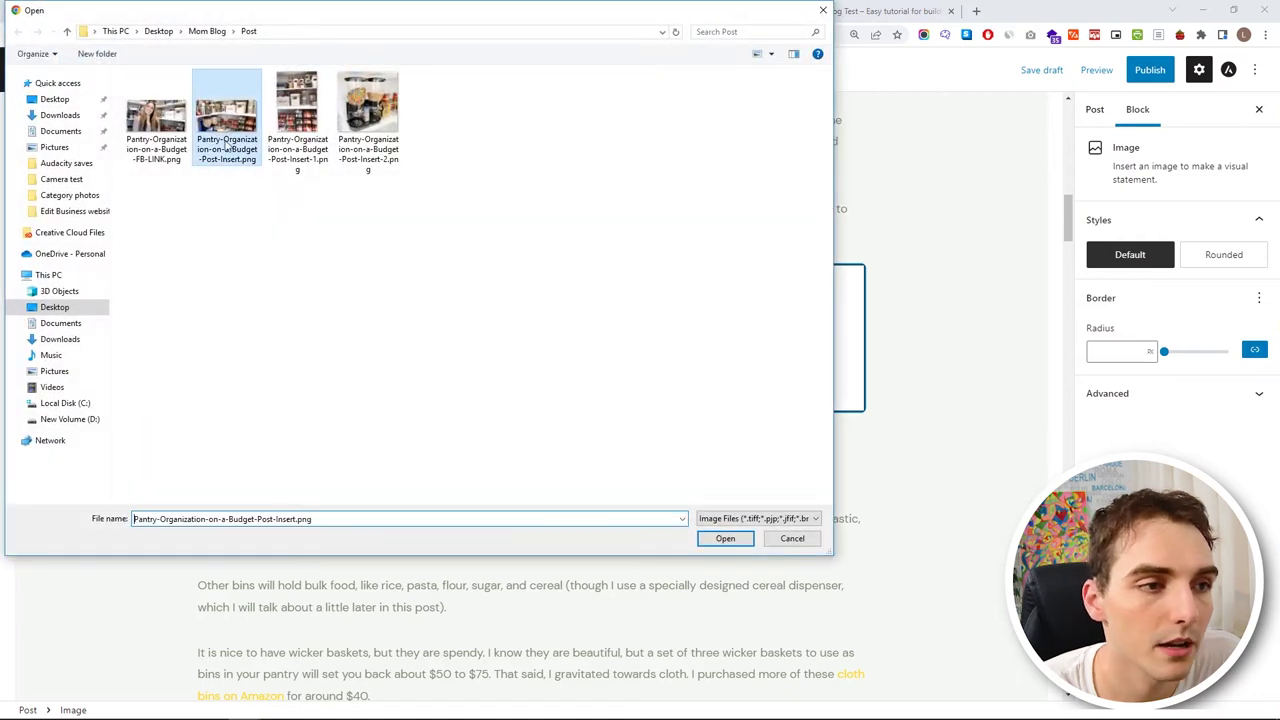
{"action": "left_click", "coordinate": [724, 539]}
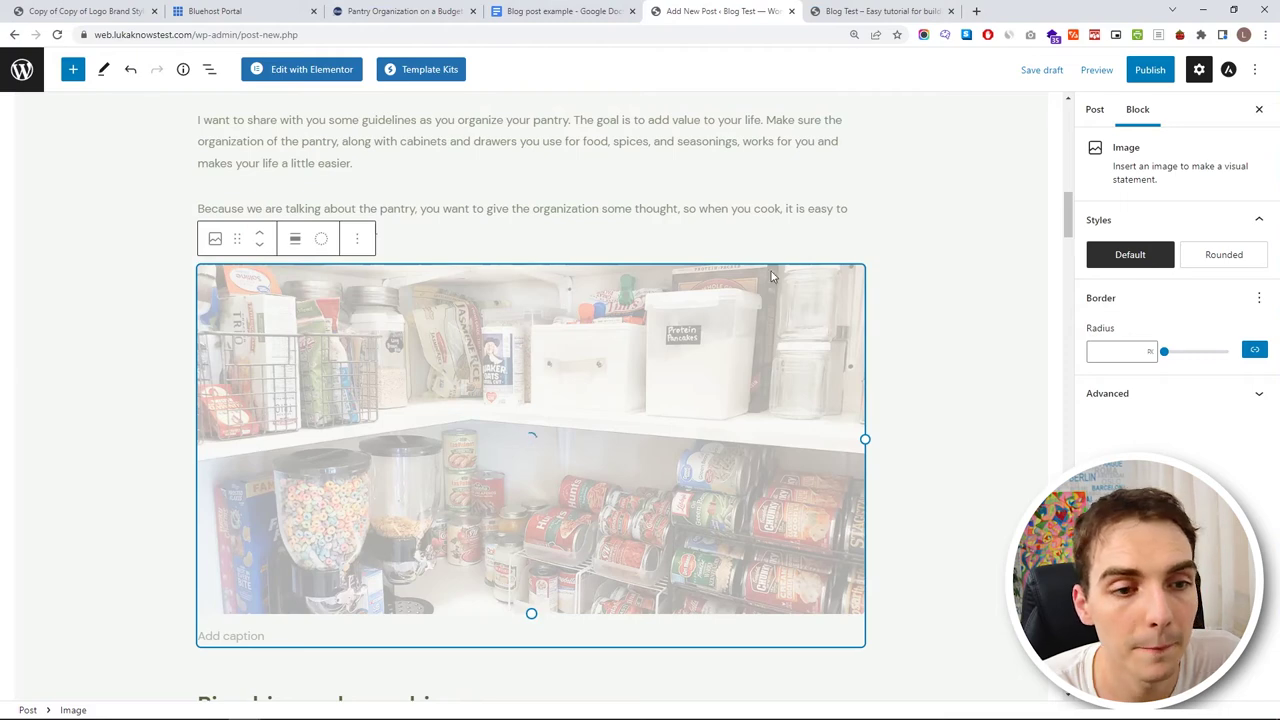
{"action": "scroll", "coordinate": [869, 400], "scroll_direction": "up", "scroll_amount": 10}
{"action": "scroll", "coordinate": [874, 358], "scroll_direction": "down", "scroll_amount": 4}
{"action": "scroll", "coordinate": [866, 300], "scroll_direction": "up", "scroll_amount": 4}
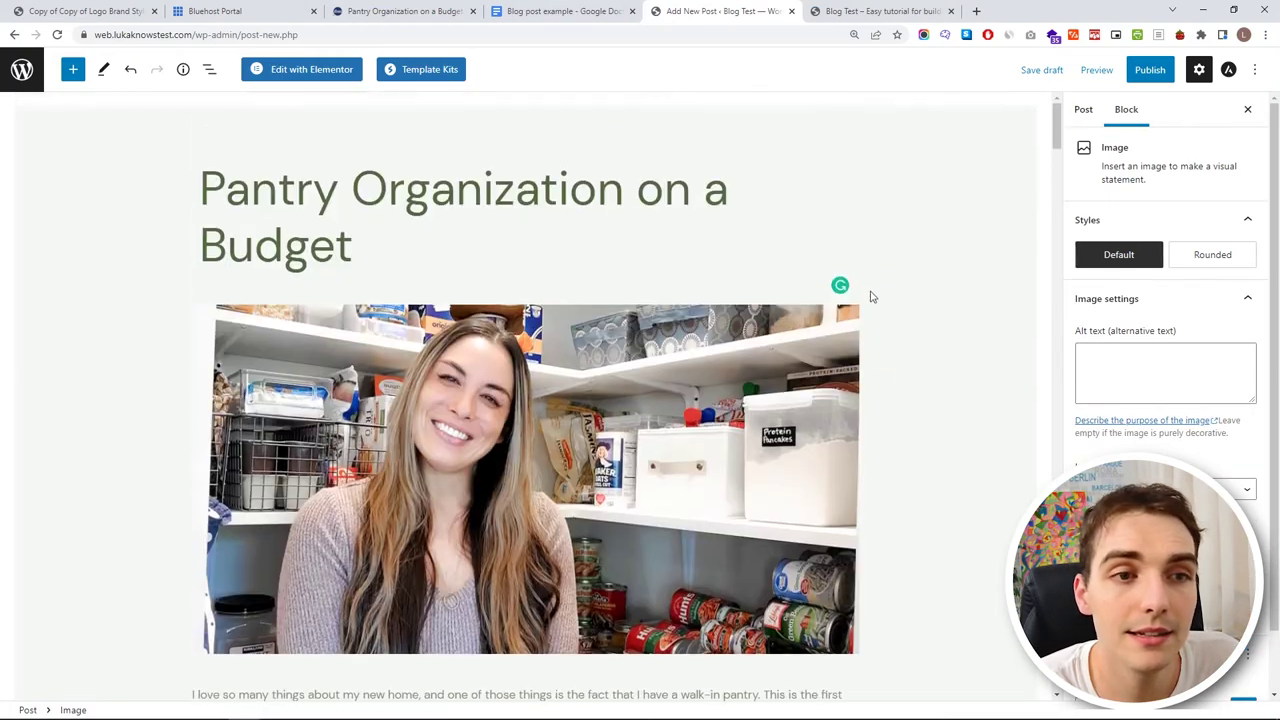
- Preview the whole post in a new tab, scroll through it, then close the preview
{"action": "left_click", "coordinate": [1096, 70]}
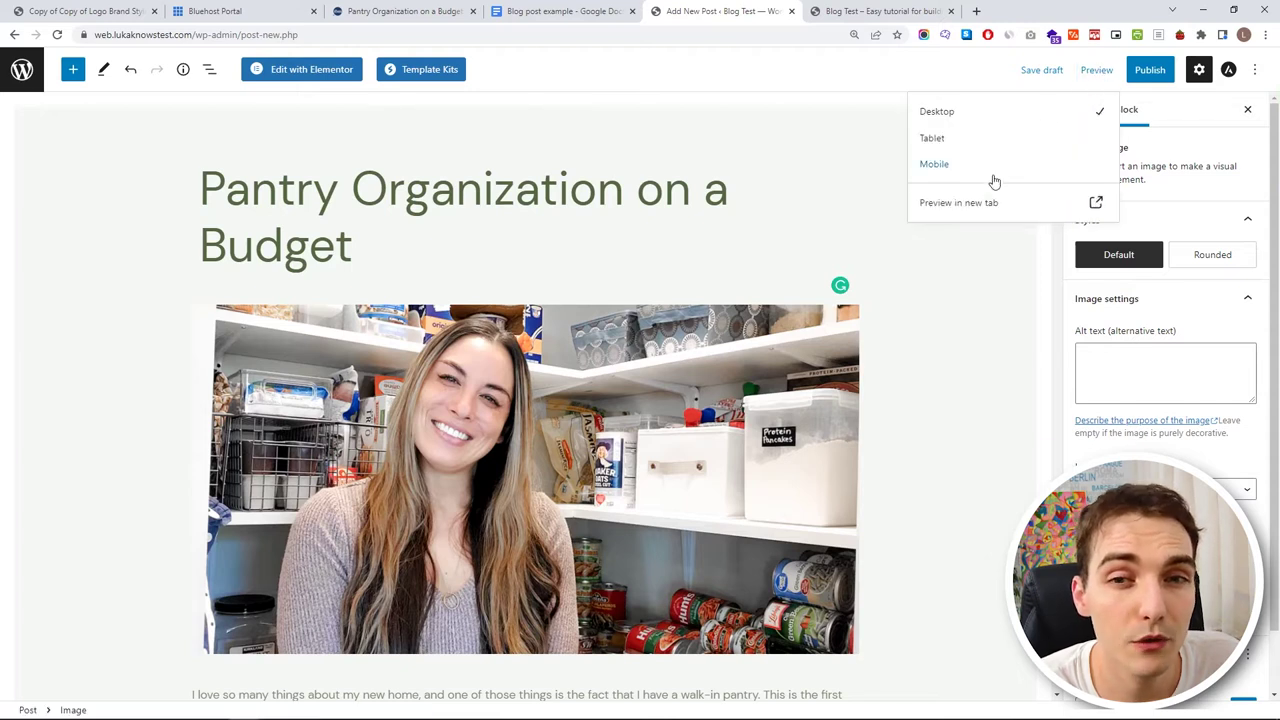
{"action": "left_click", "coordinate": [976, 204]}
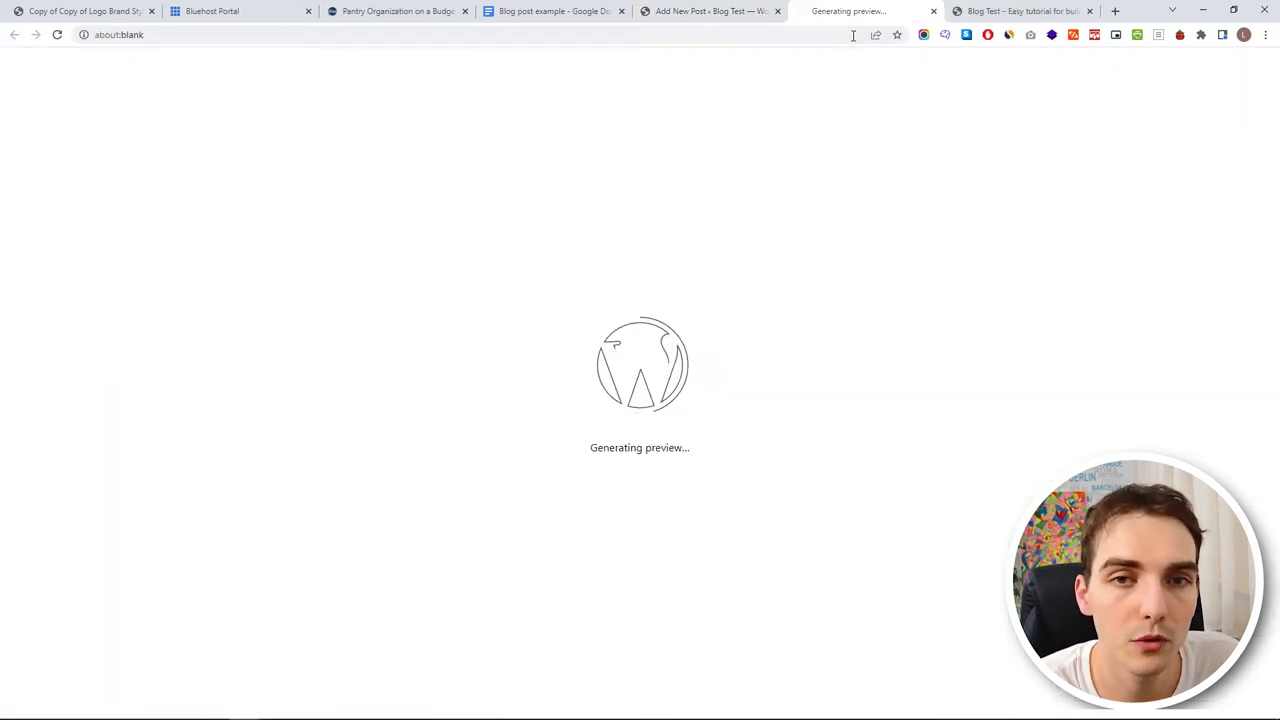
{"action": "scroll", "coordinate": [696, 300], "scroll_direction": "down", "scroll_amount": 20}
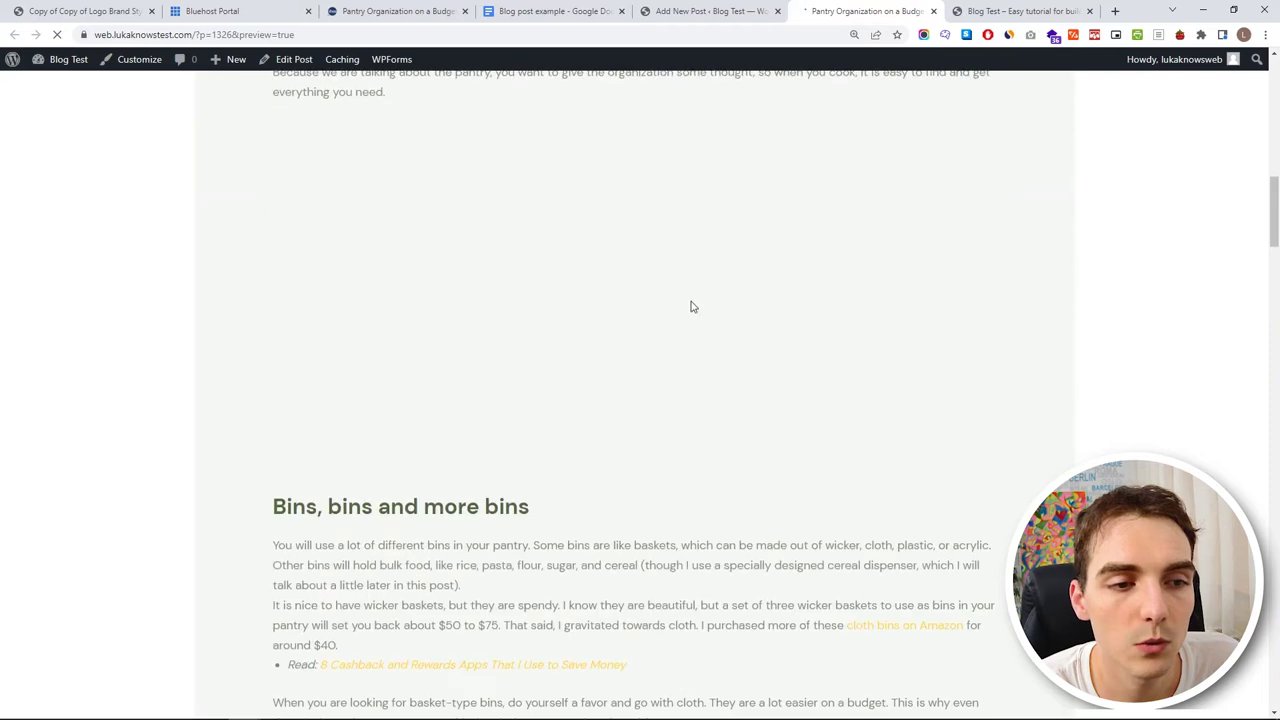
{"action": "scroll", "coordinate": [684, 318], "scroll_direction": "down", "scroll_amount": 20}
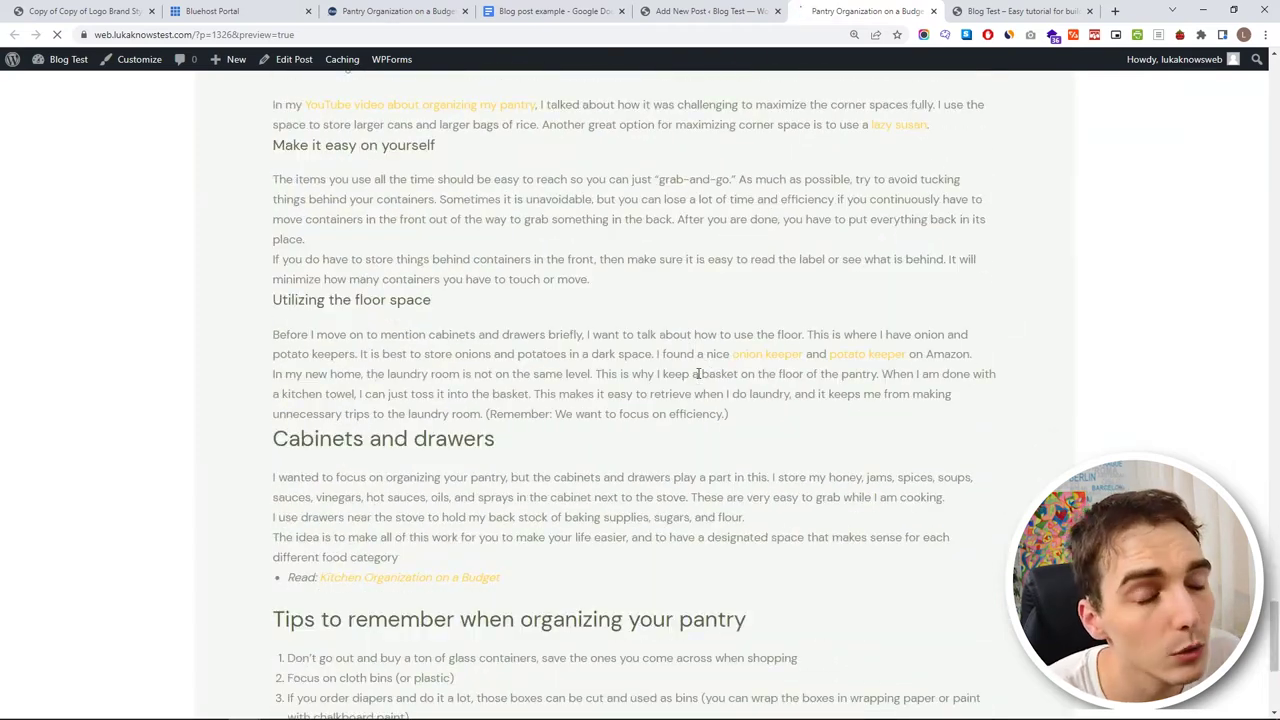
{"action": "scroll", "coordinate": [686, 348], "scroll_direction": "up", "scroll_amount": 20}
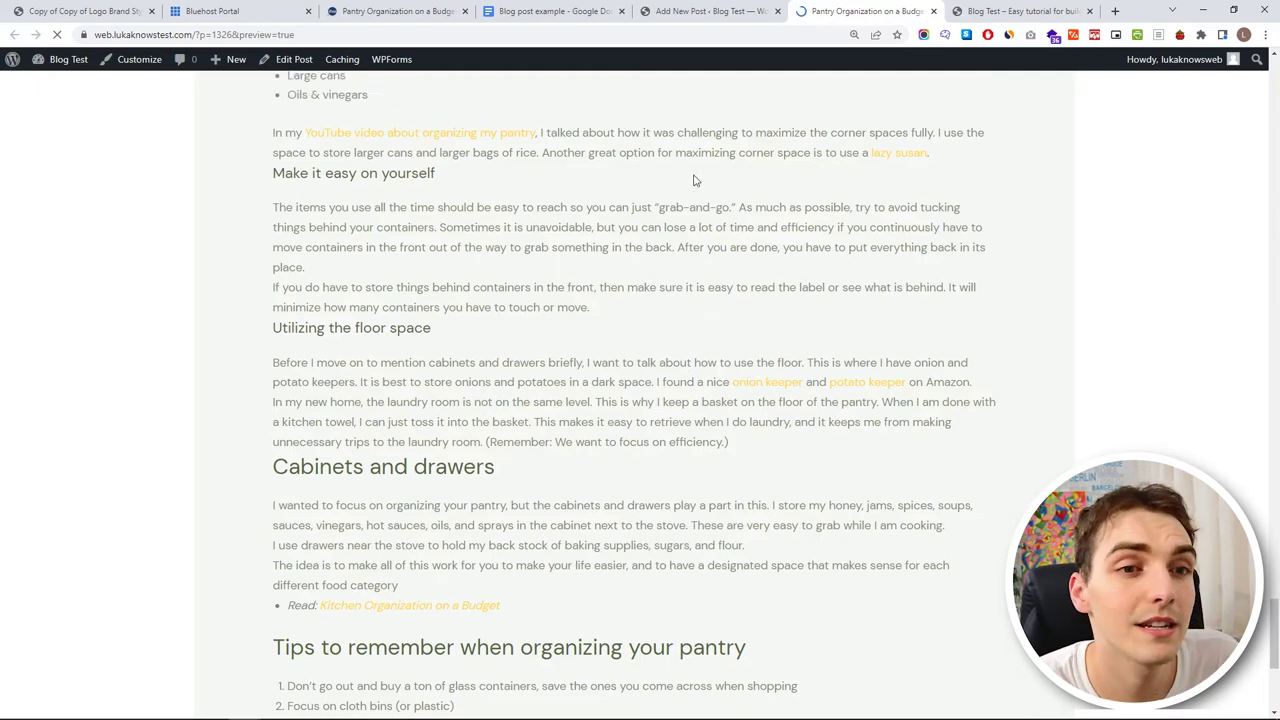
{"action": "scroll", "coordinate": [666, 117], "scroll_direction": "down", "scroll_amount": 8}
{"action": "key", "text": "ctrl+w"}
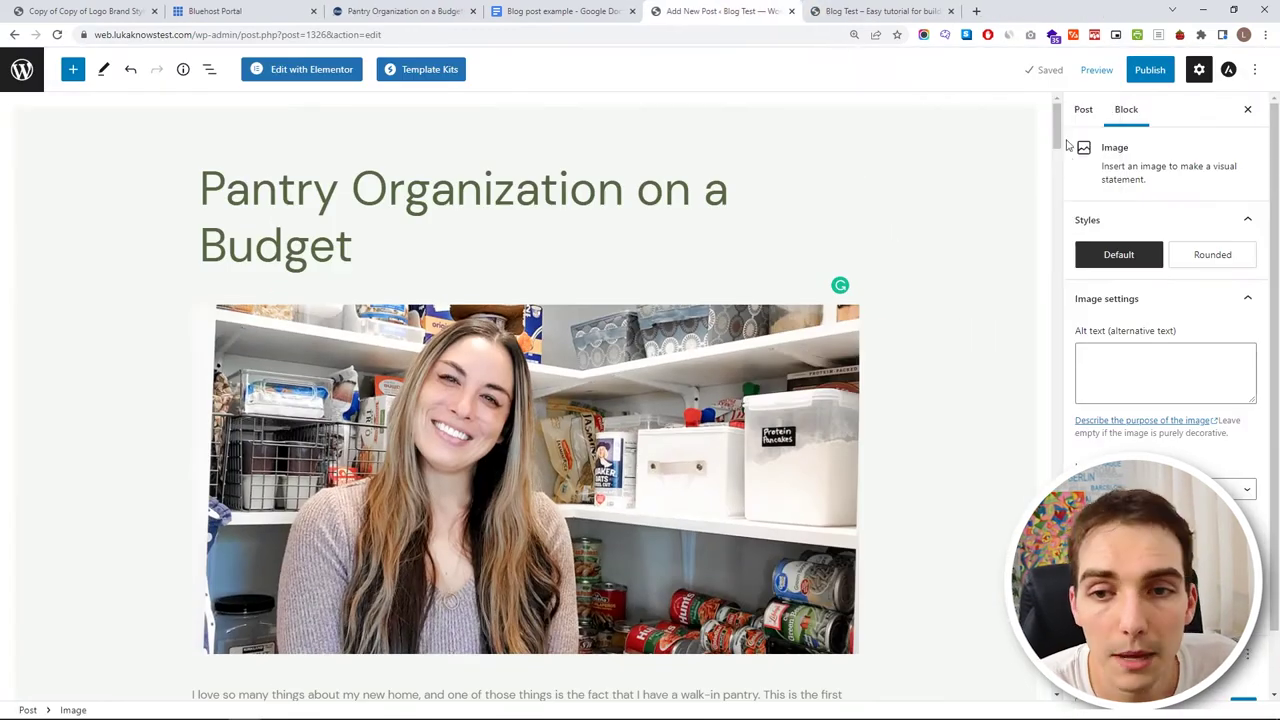
- Review the post's template and select its URL slug 'pantry-organization-on-a-budget'
{"action": "left_click", "coordinate": [1083, 110]}
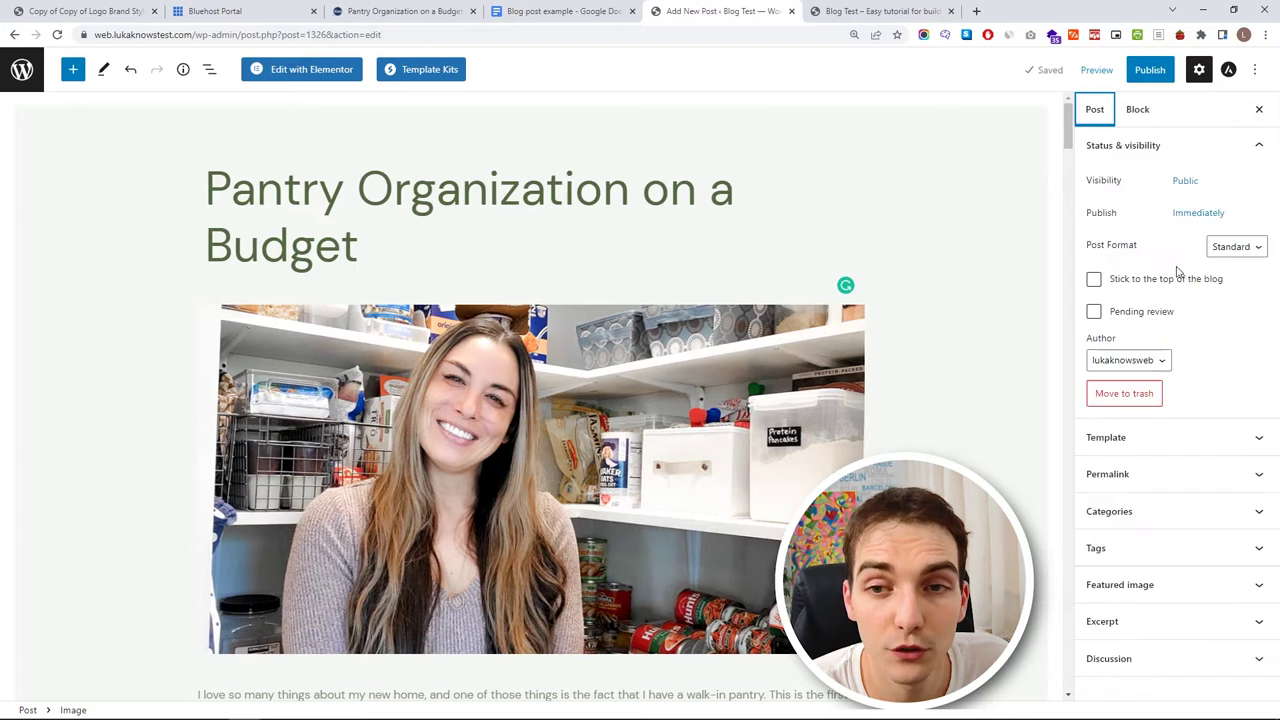
{"action": "left_click", "coordinate": [1158, 436]}
{"action": "left_click", "coordinate": [1160, 525]}
{"action": "scroll", "coordinate": [1160, 531], "scroll_direction": "down", "scroll_amount": 2}
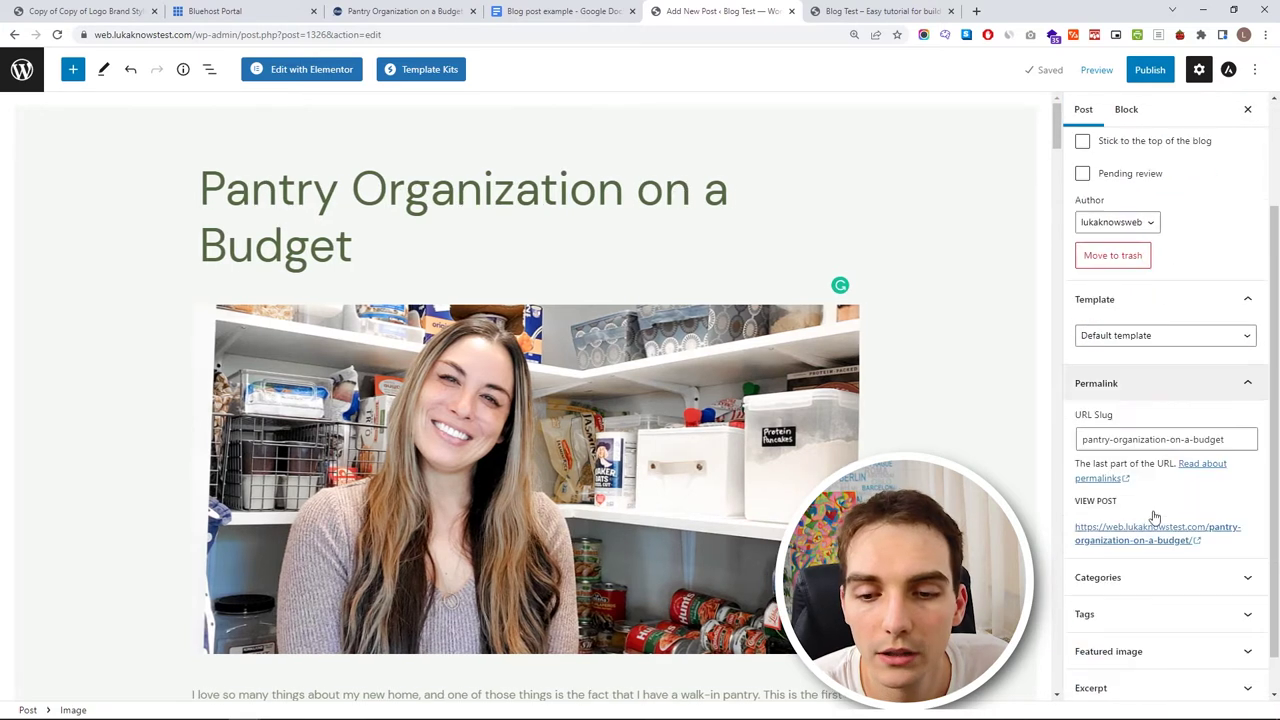
{"action": "left_click_drag", "start_coordinate": [1230, 397], "coordinate": [1052, 405]}
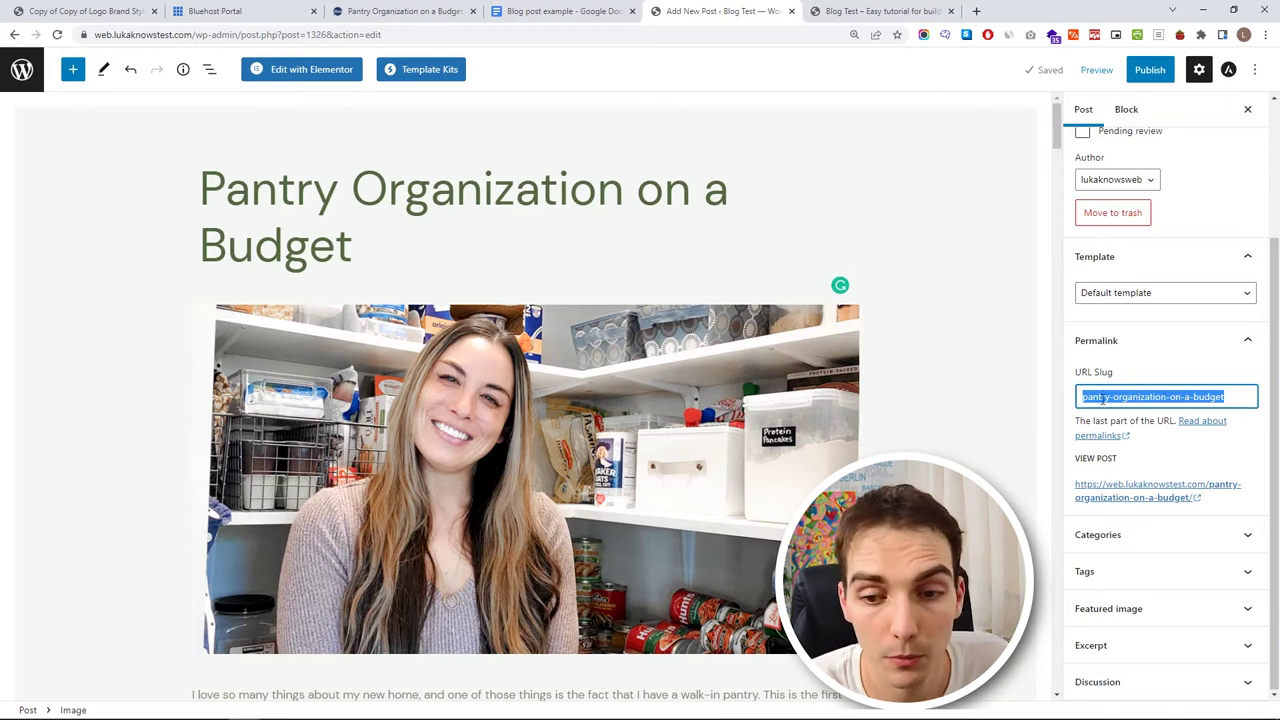
- Remove the post from Uncategorized and start creating a new category
{"action": "left_click", "coordinate": [1143, 546]}
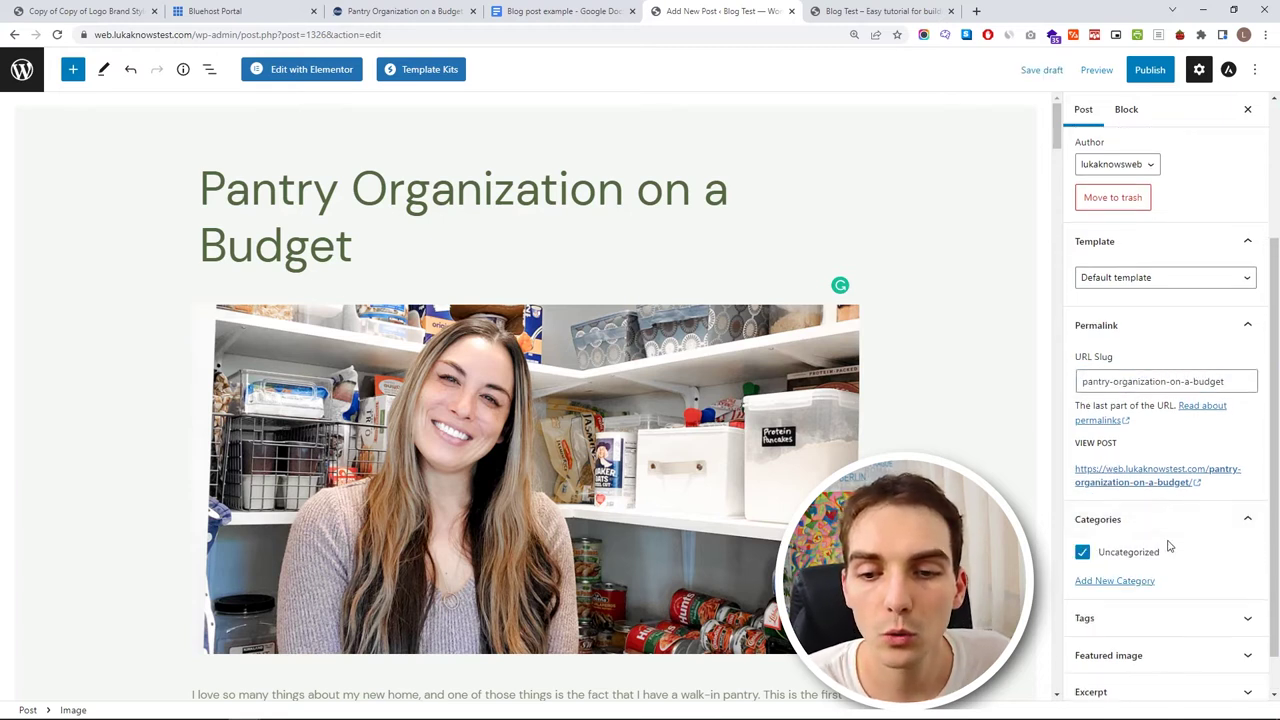
{"action": "left_click", "coordinate": [1082, 553]}
{"action": "left_click", "coordinate": [1098, 584]}
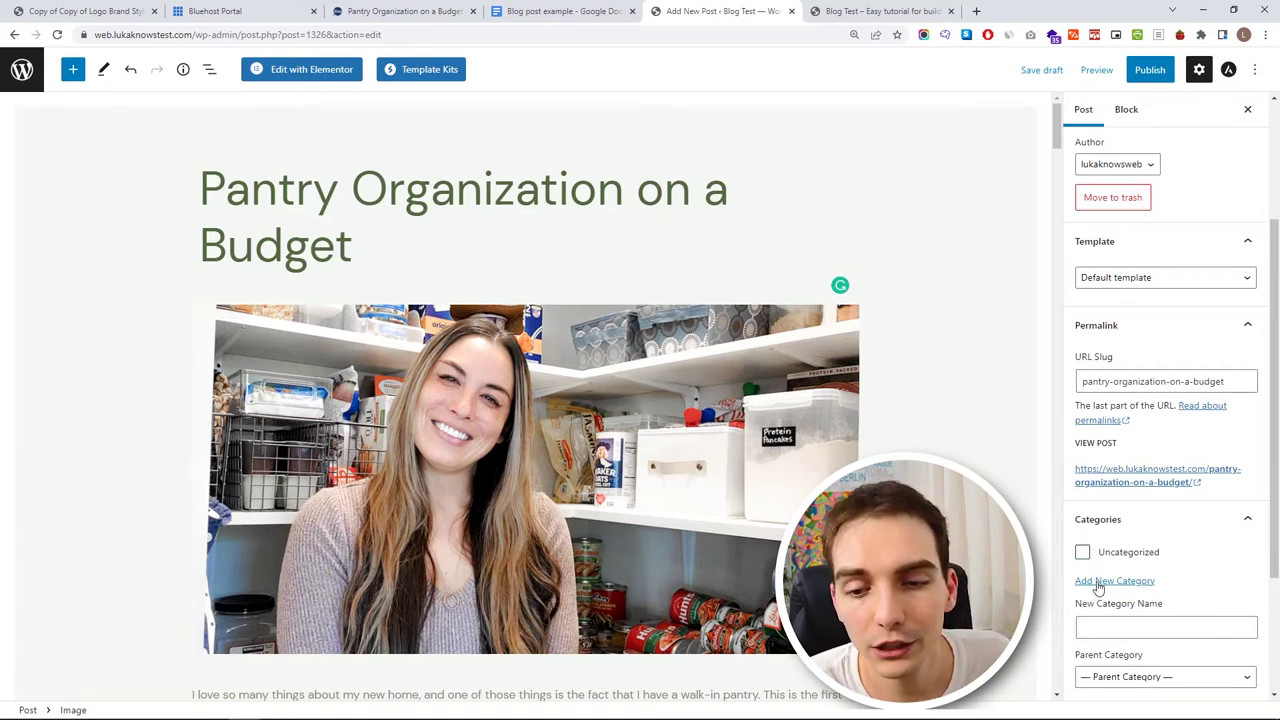
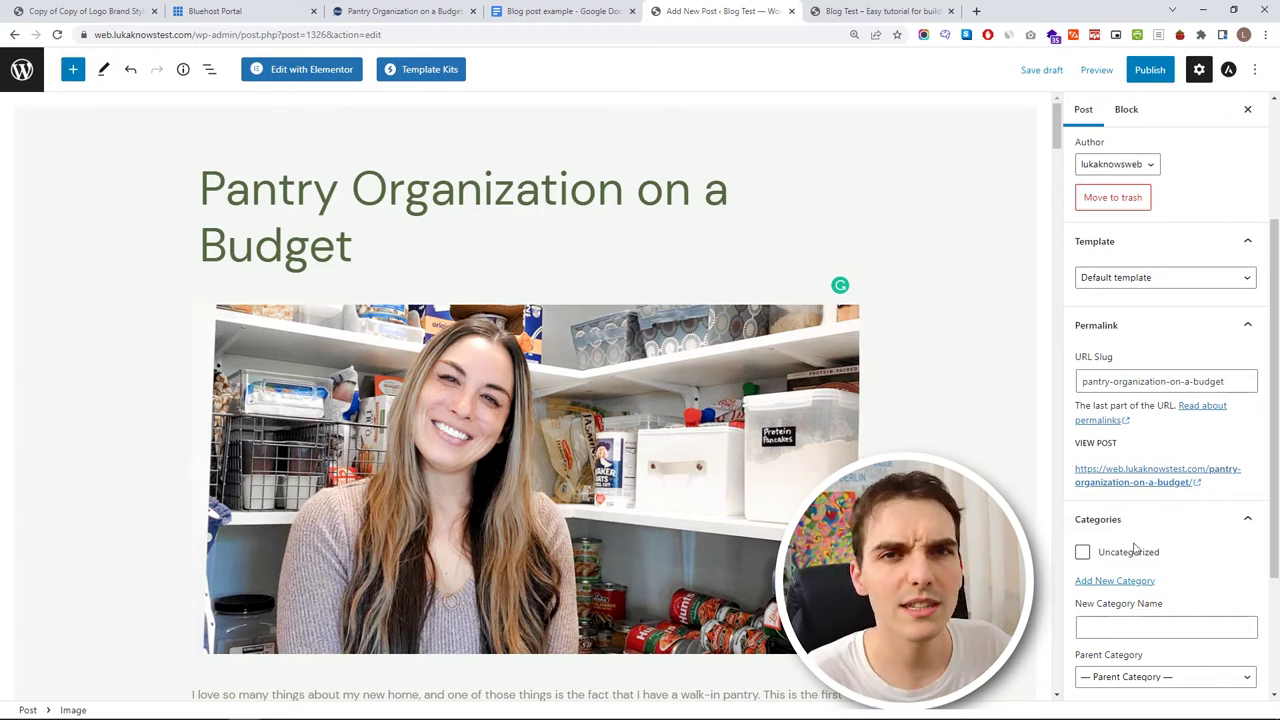
- Create a new 'My Tips' category and file the post under it
{"action": "left_click", "coordinate": [1116, 584]}
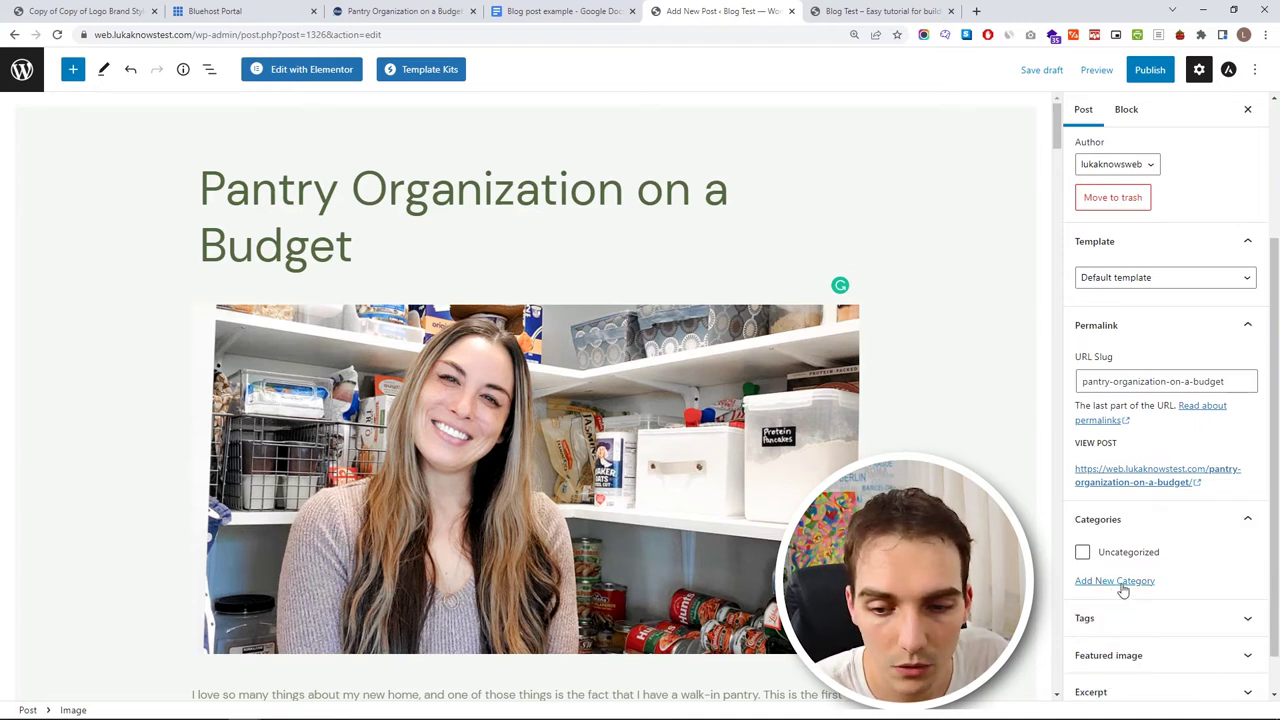
{"action": "left_click", "coordinate": [1116, 582]}
{"action": "left_click", "coordinate": [1121, 628]}
{"action": "type", "text": "My Tips"}
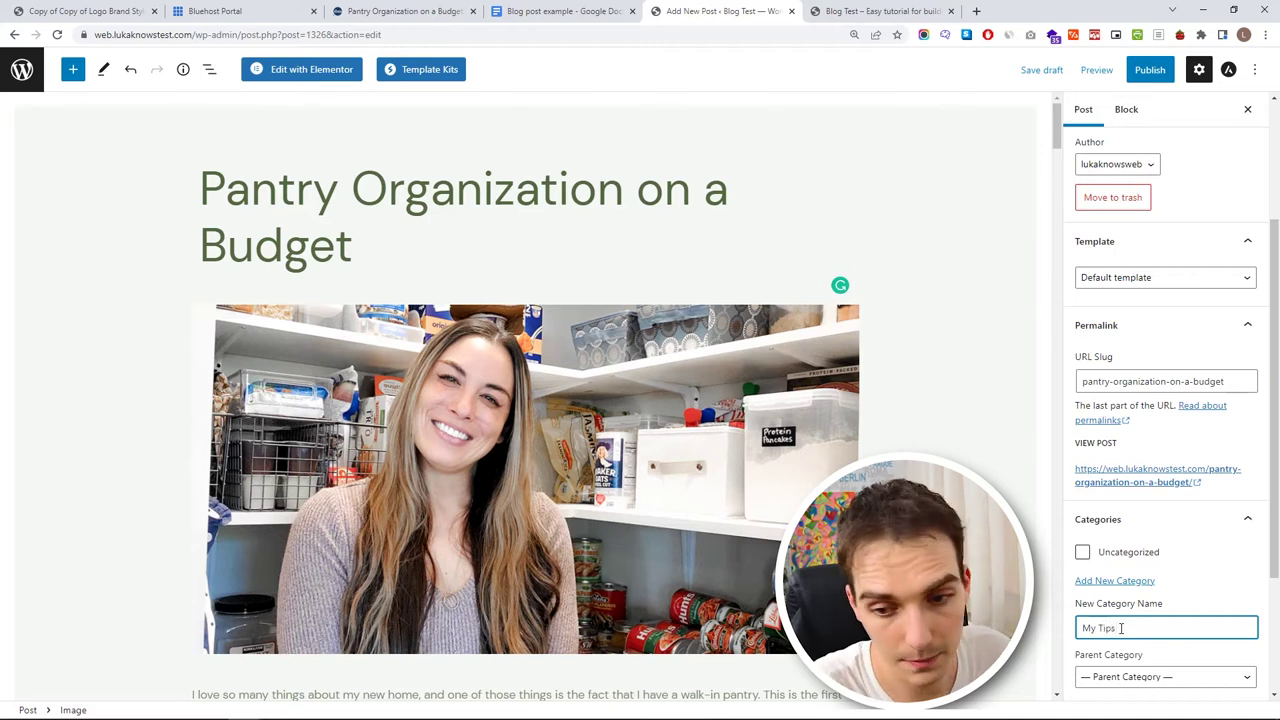
{"action": "scroll", "coordinate": [1125, 600], "scroll_direction": "down", "scroll_amount": 2}
{"action": "left_click", "coordinate": [1126, 532]}
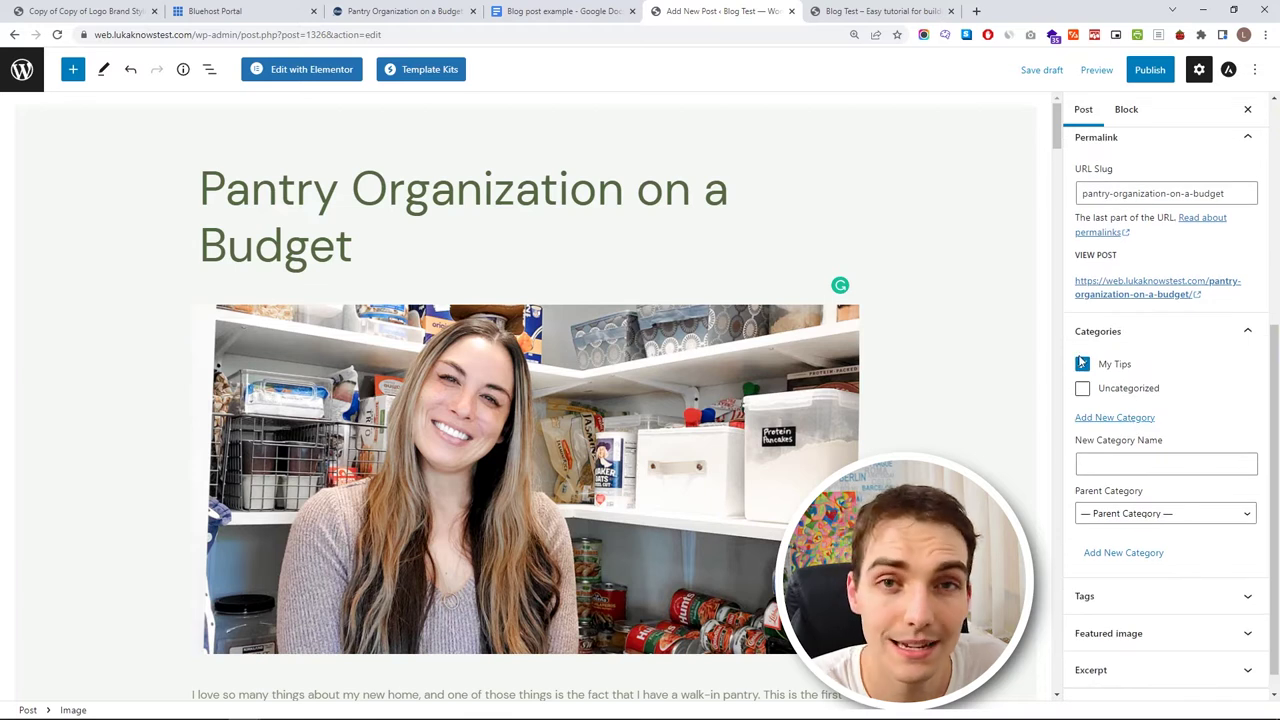
- Upload Pantry-Organization-on-a-Budget-FB-LINK-1.png as the post's featured image
{"action": "scroll", "coordinate": [1128, 537], "scroll_direction": "down", "scroll_amount": 1}
{"action": "left_click", "coordinate": [1160, 612]}
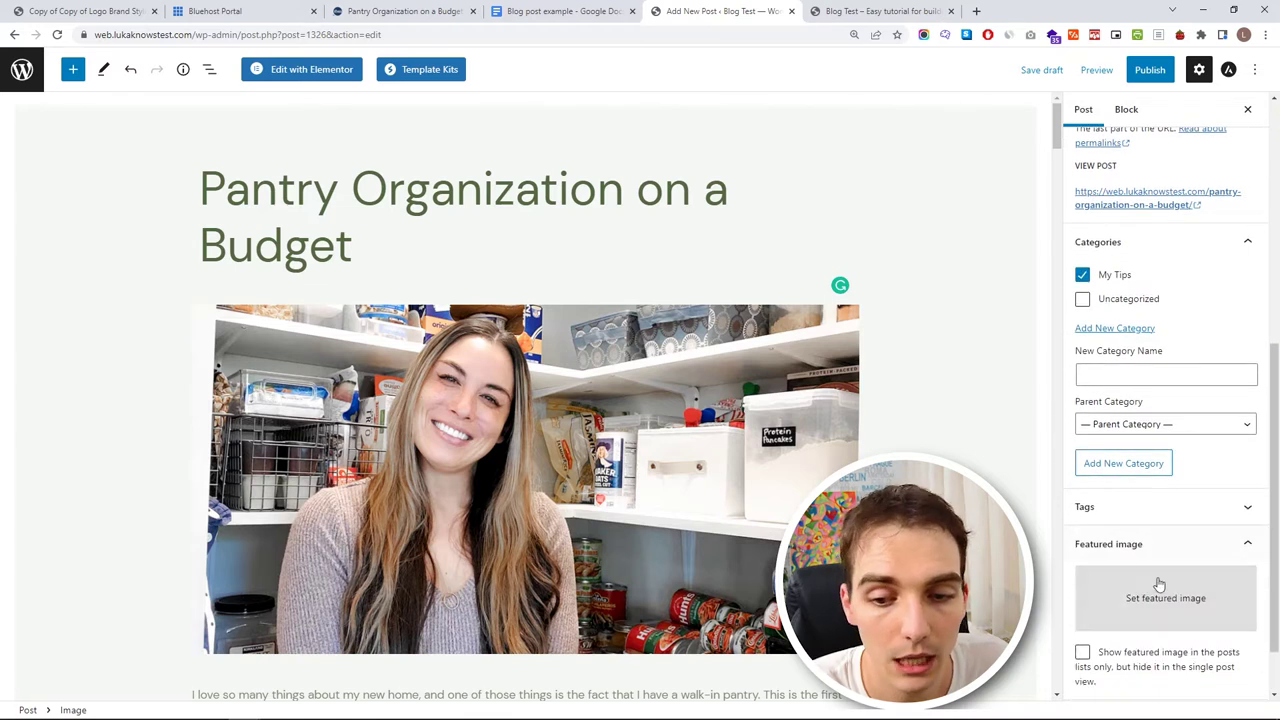
{"action": "scroll", "coordinate": [1160, 598], "scroll_direction": "down", "scroll_amount": 1}
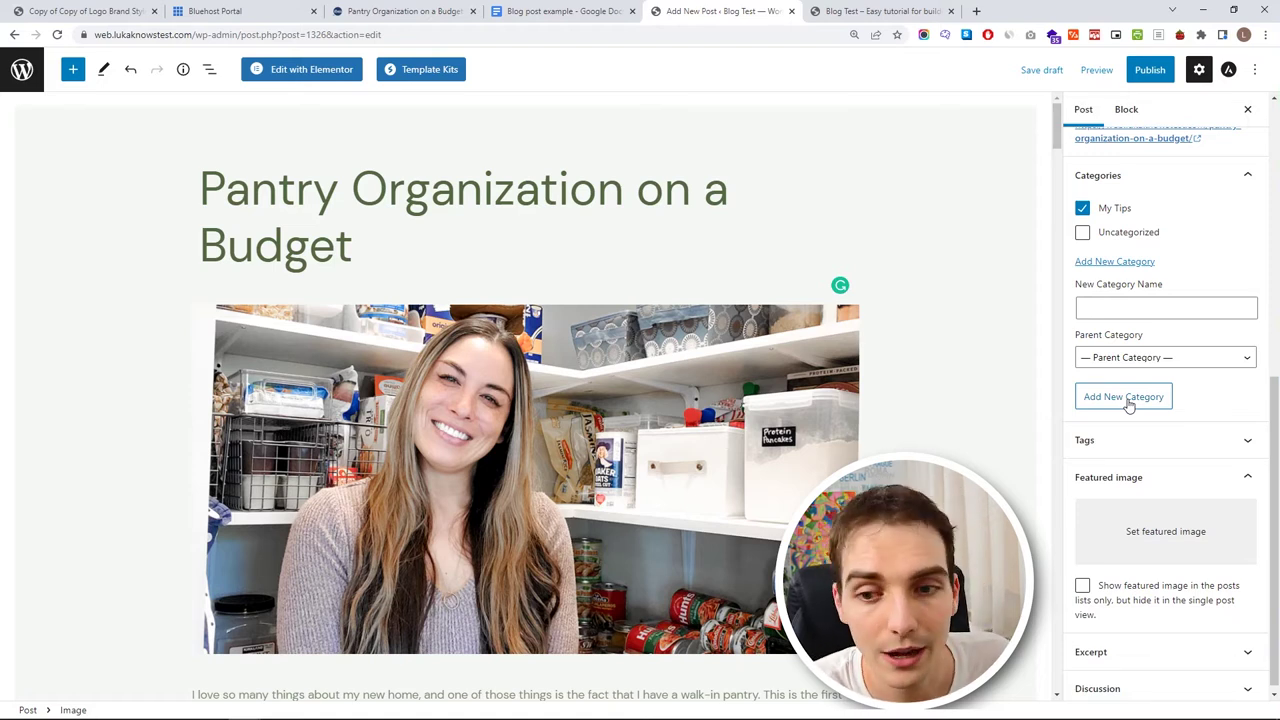
{"action": "left_click", "coordinate": [1110, 545]}
{"action": "left_click", "coordinate": [640, 378]}
{"action": "left_click", "coordinate": [152, 135]}
{"action": "left_click", "coordinate": [725, 538]}
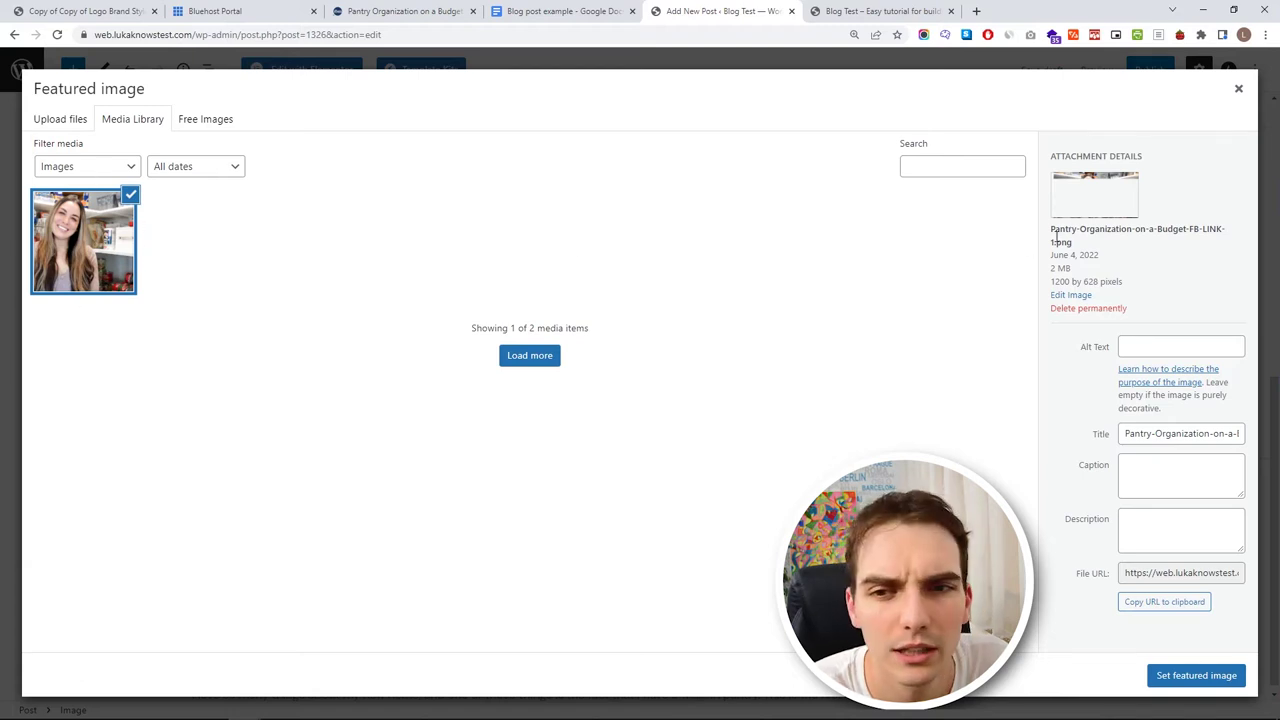
- Crop the pantry photo to a 1:1, 627 × 627 square over the woman, save, and feature it
{"action": "left_click", "coordinate": [1072, 296]}
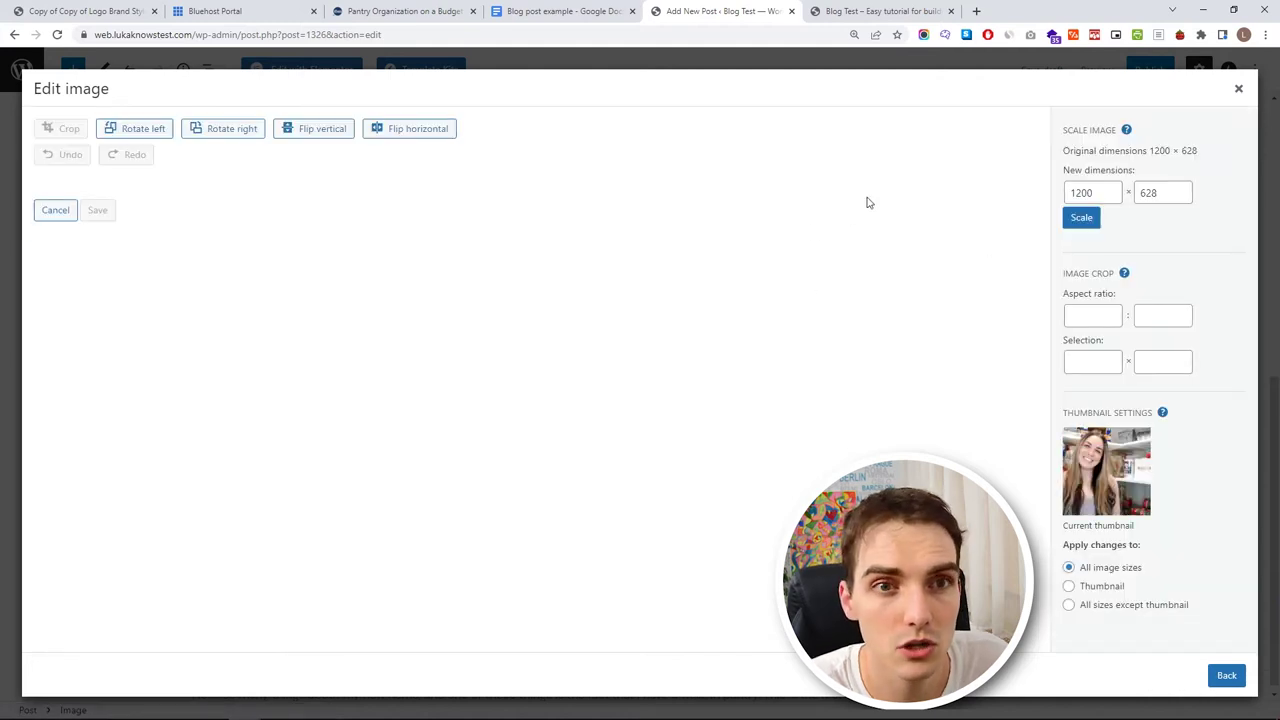
{"action": "left_click", "coordinate": [1087, 315]}
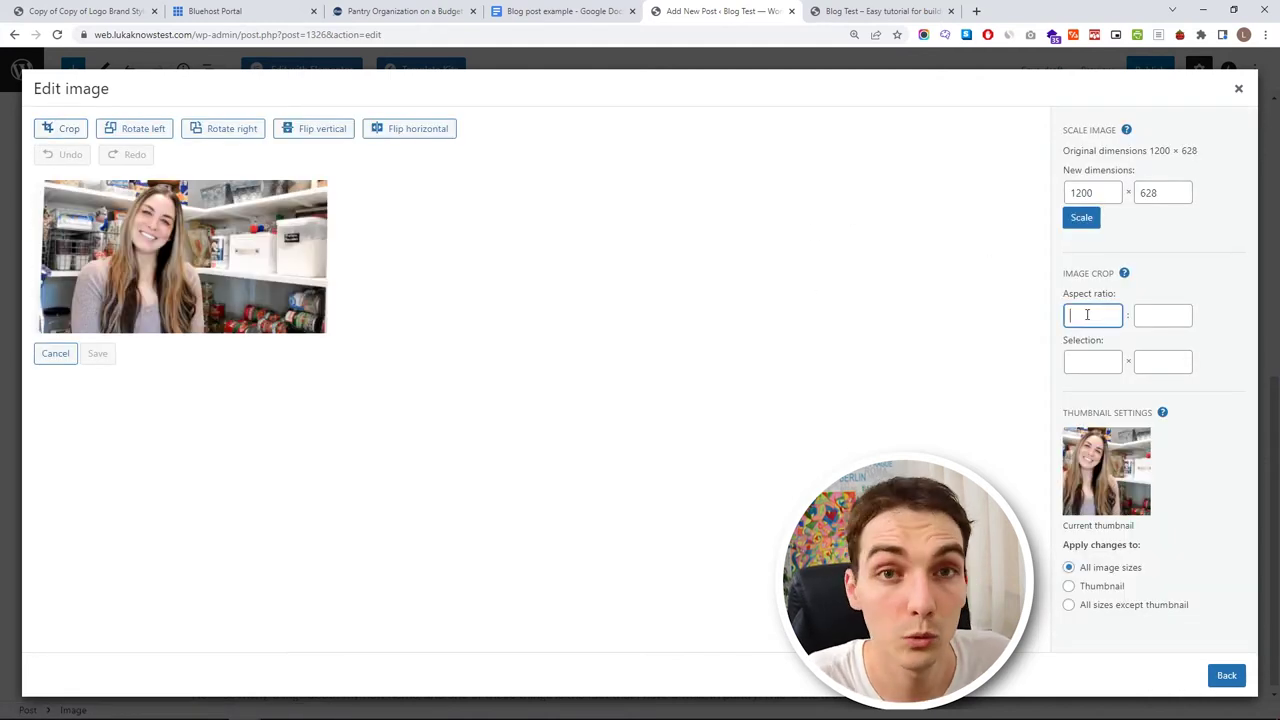
{"action": "type", "text": "1"}
{"action": "left_click", "coordinate": [1140, 317]}
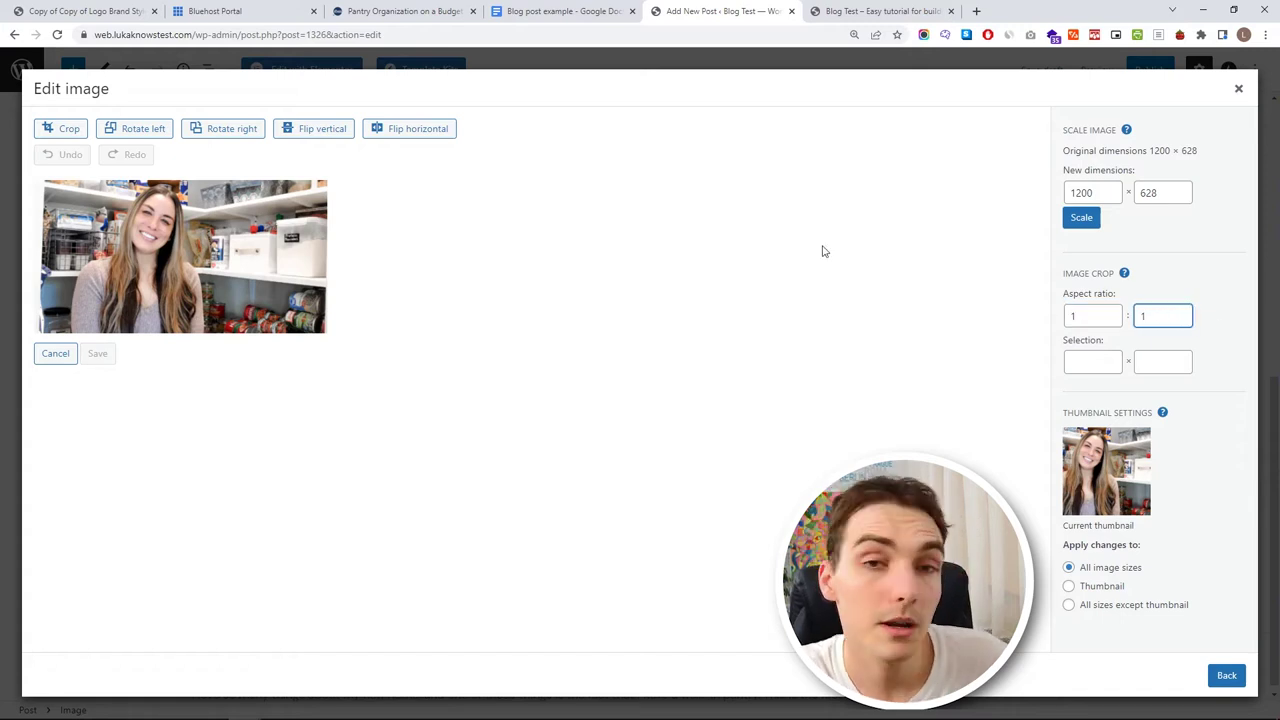
{"action": "left_click", "coordinate": [62, 128]}
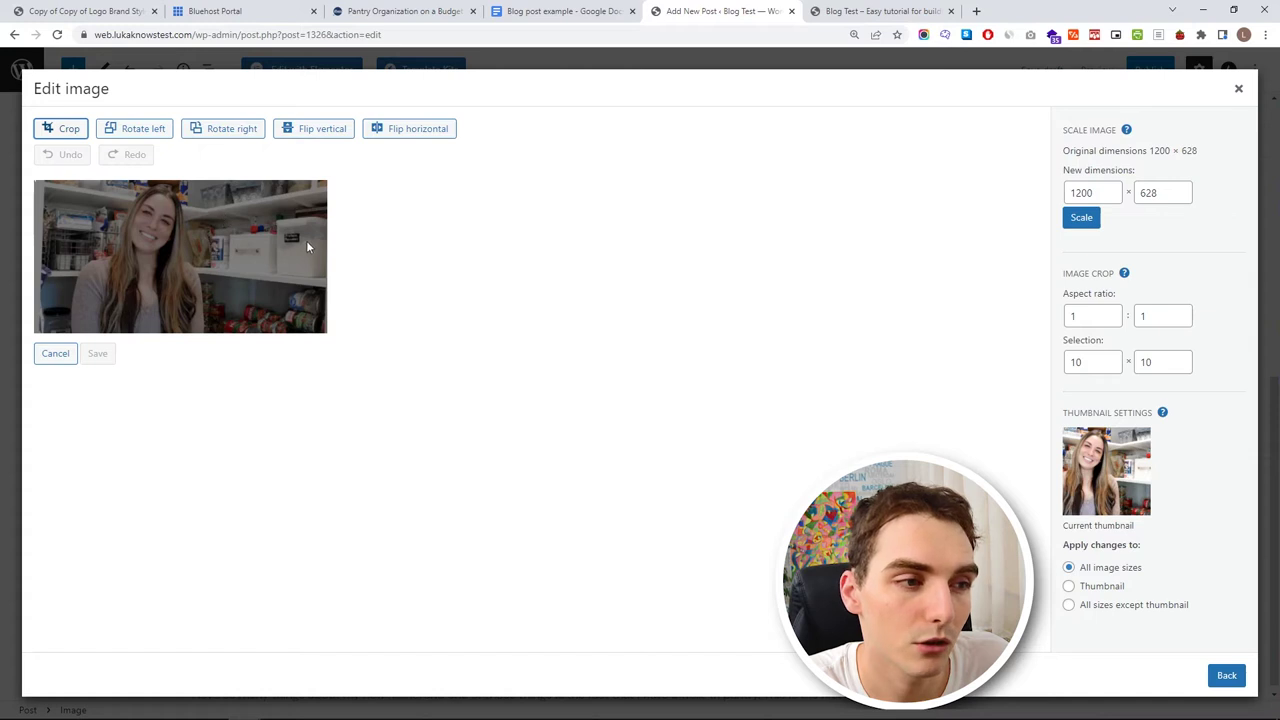
{"action": "left_click_drag", "start_coordinate": [31, 180], "coordinate": [213, 264]}
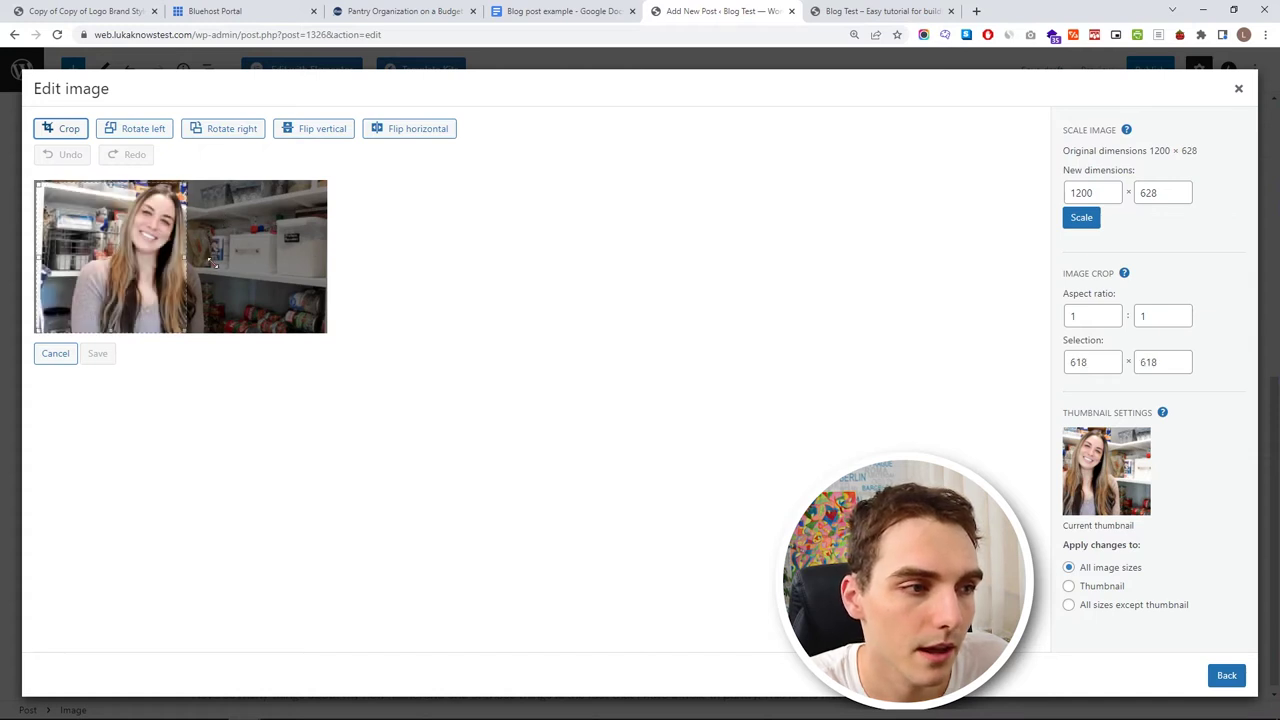
{"action": "left_click_drag", "start_coordinate": [37, 184], "coordinate": [34, 181]}
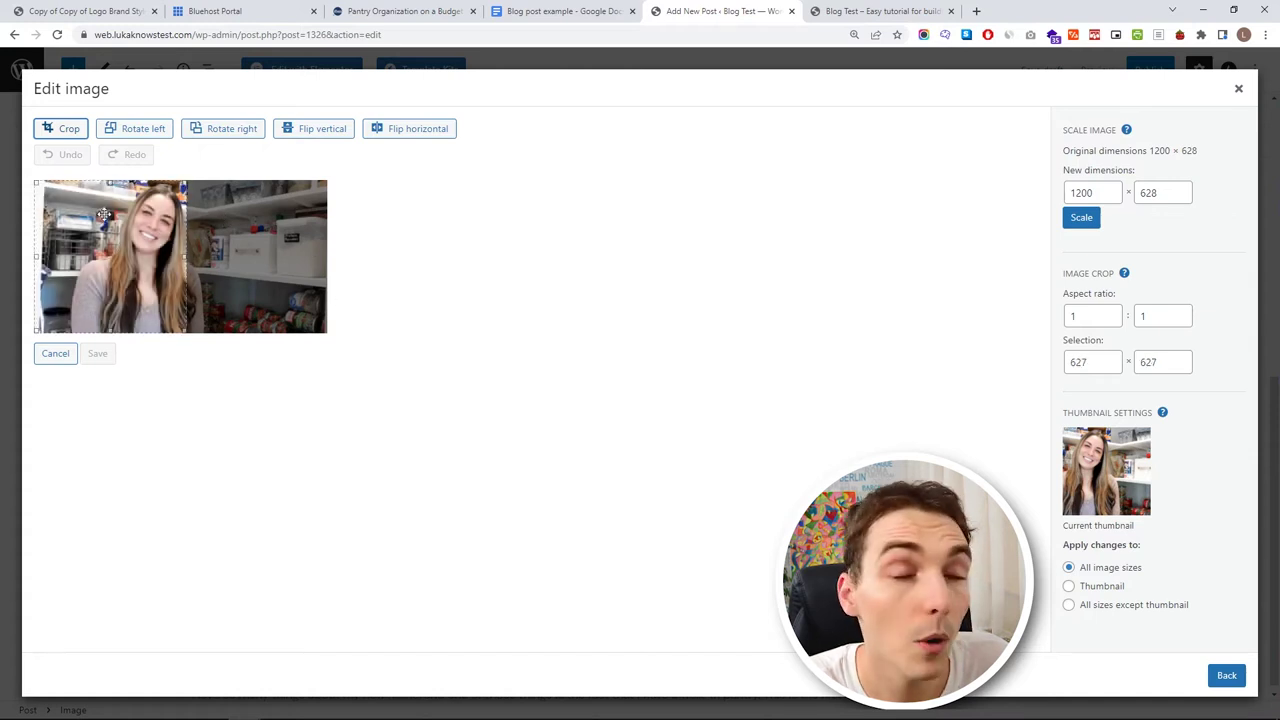
{"action": "left_click_drag", "start_coordinate": [139, 222], "coordinate": [165, 222]}
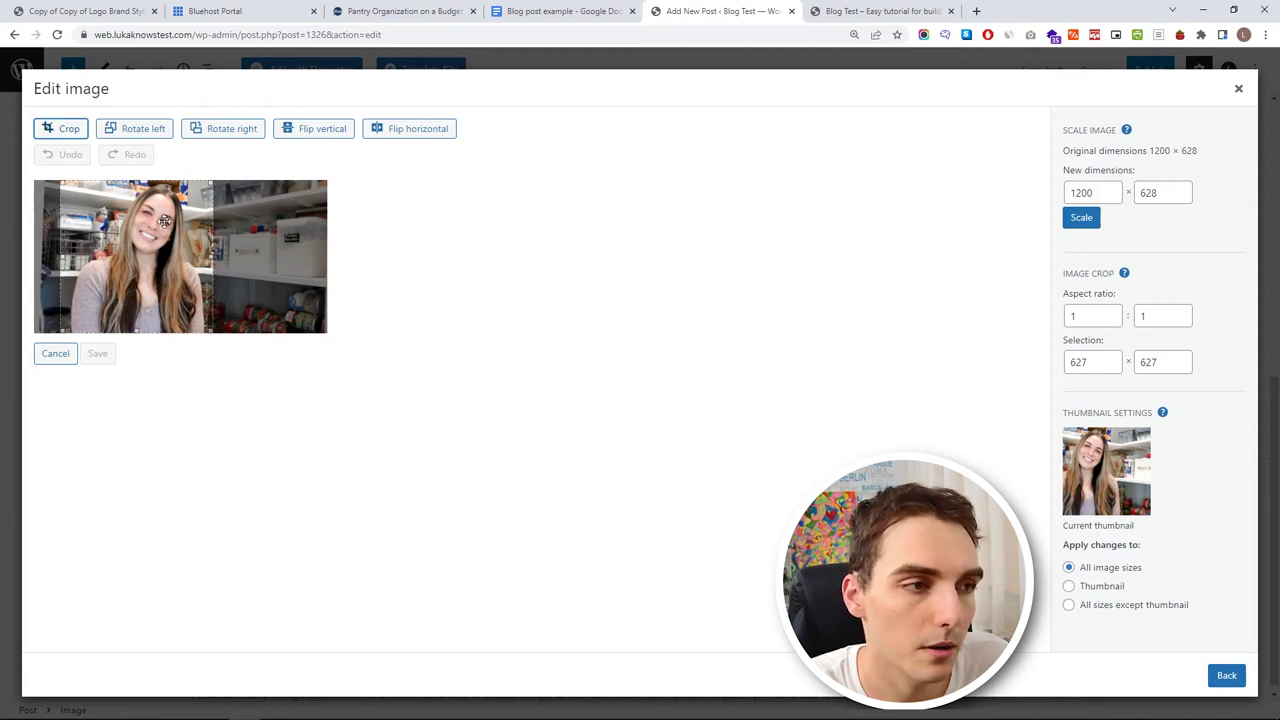
{"action": "left_click", "coordinate": [47, 130]}
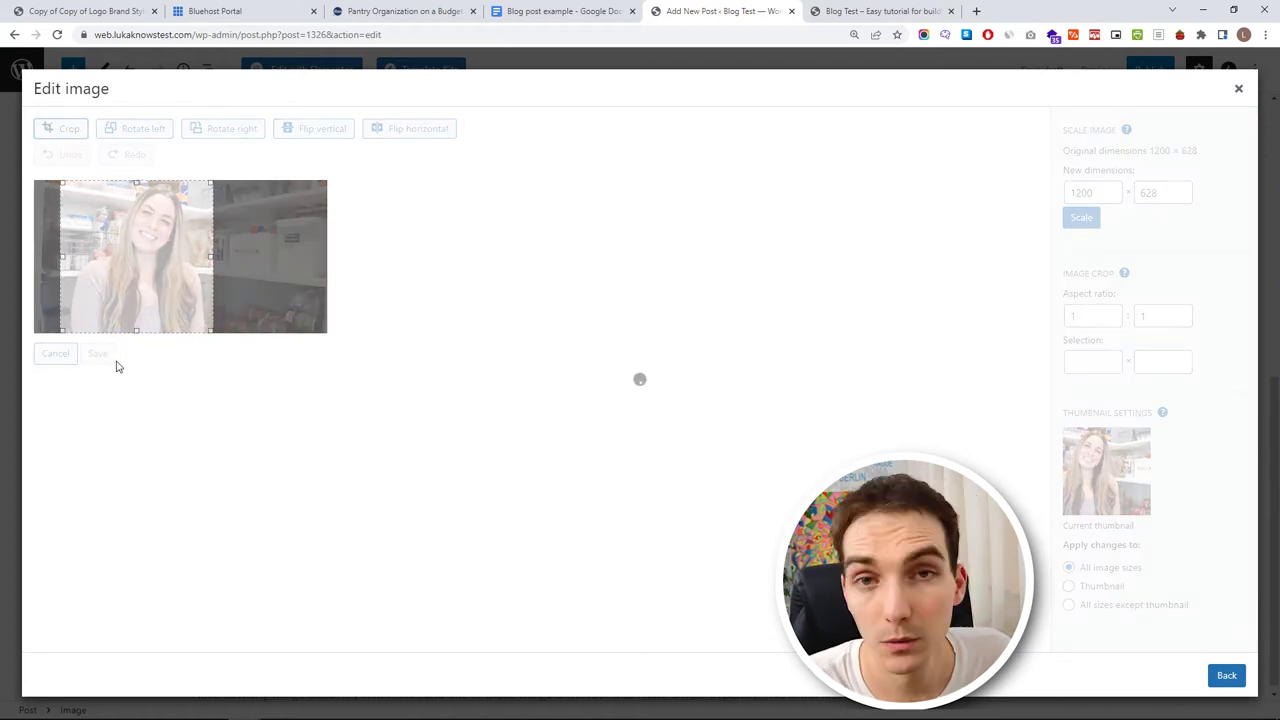
{"action": "left_click", "coordinate": [100, 500]}
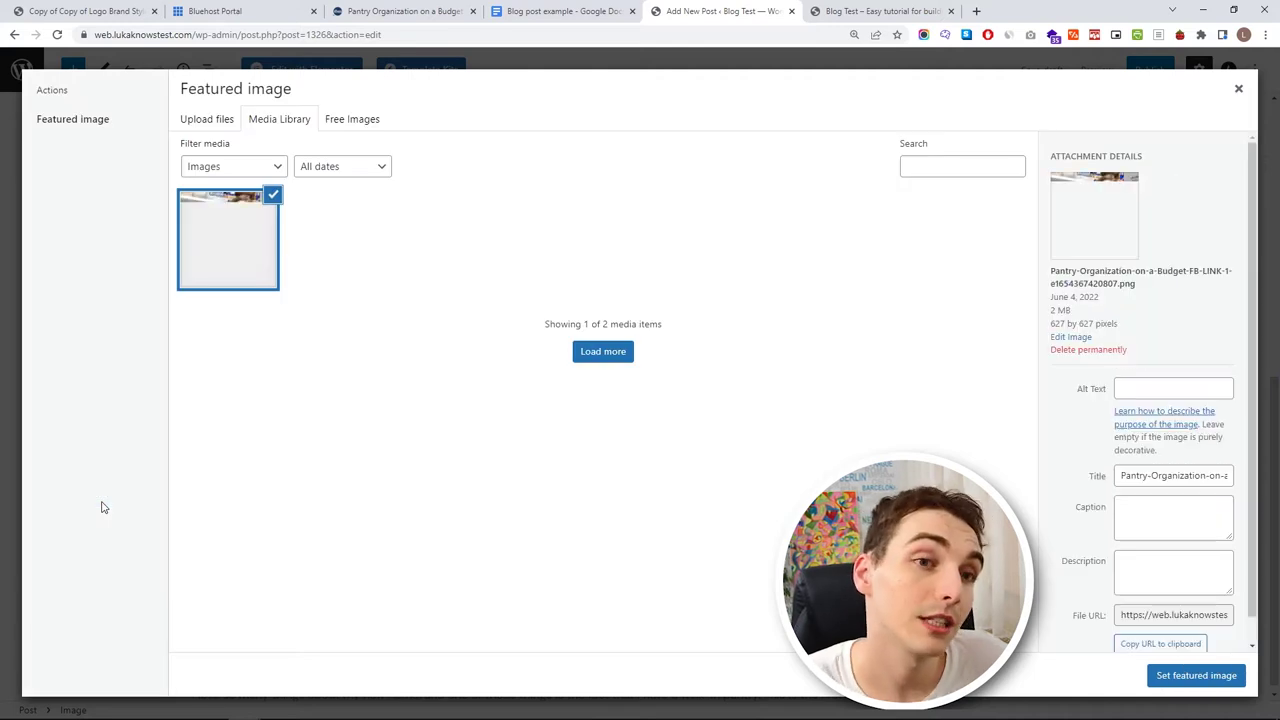
{"action": "left_click", "coordinate": [1175, 676]}
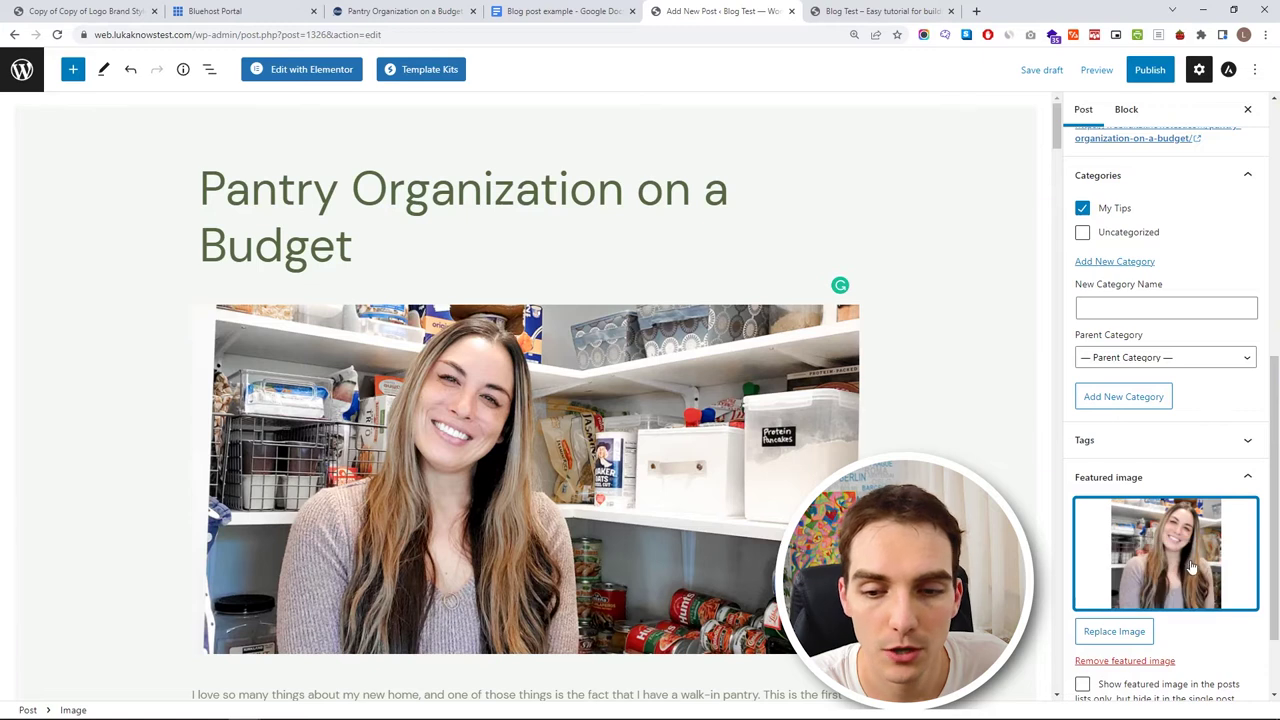
- Publish the Pantry Organization on a Budget post with Public visibility and view it live
{"action": "left_click", "coordinate": [1148, 71]}
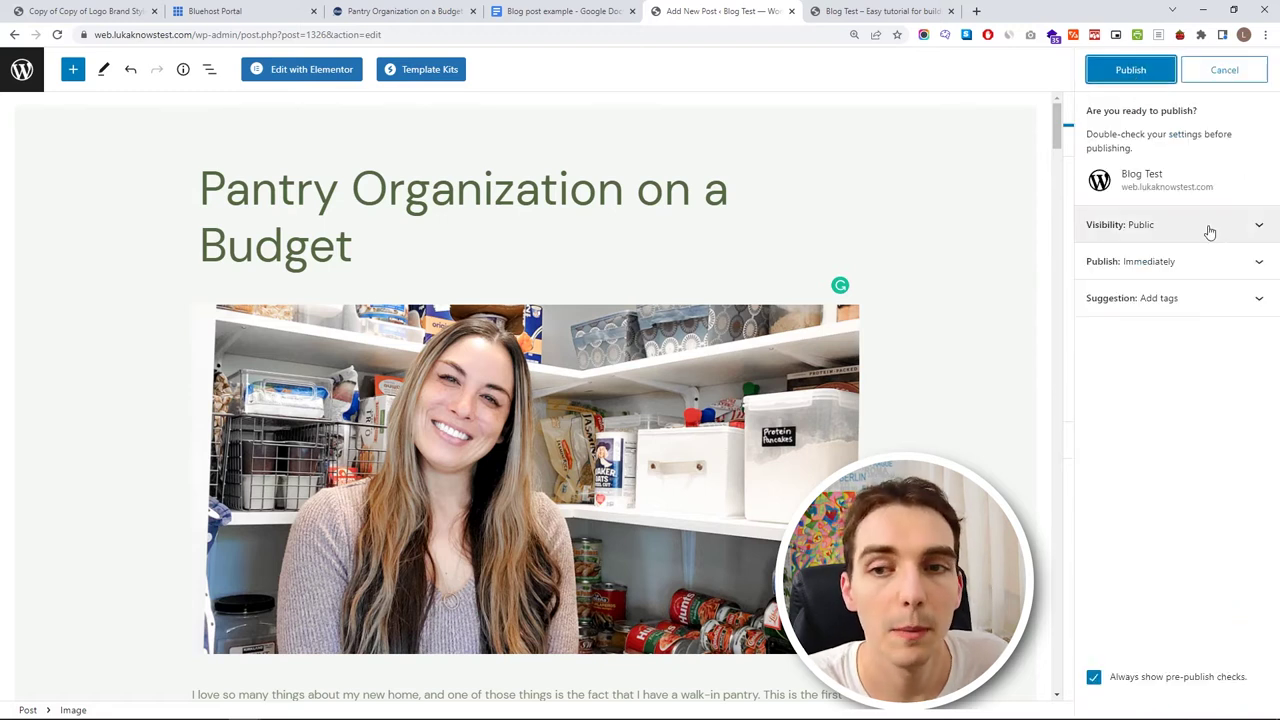
{"action": "left_click", "coordinate": [1205, 227]}
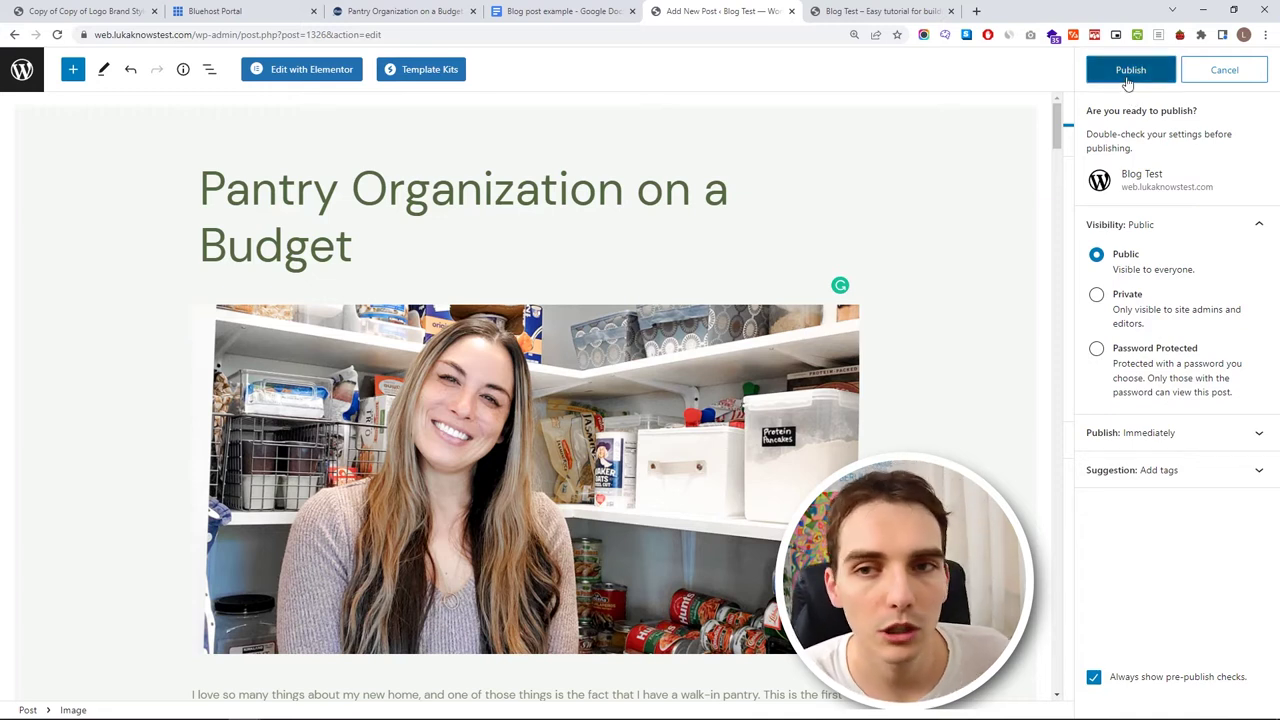
{"action": "left_click", "coordinate": [1128, 80]}
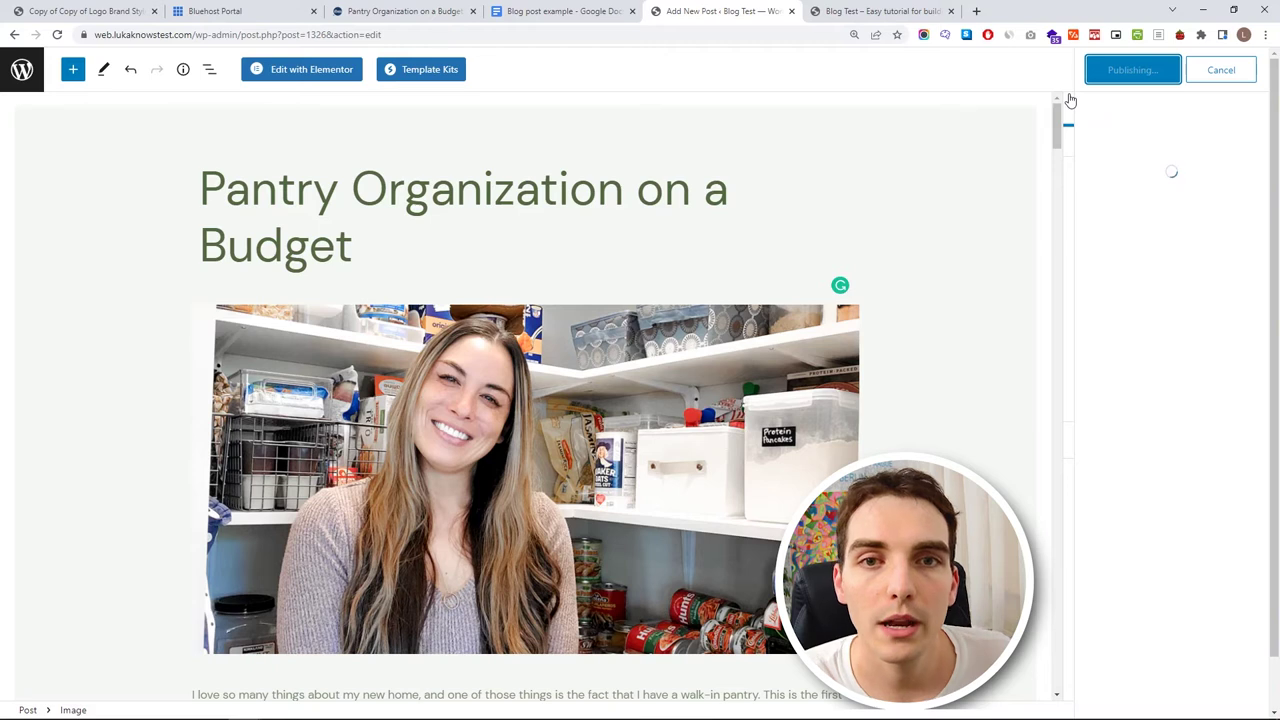
{"action": "left_click", "coordinate": [1128, 247]}
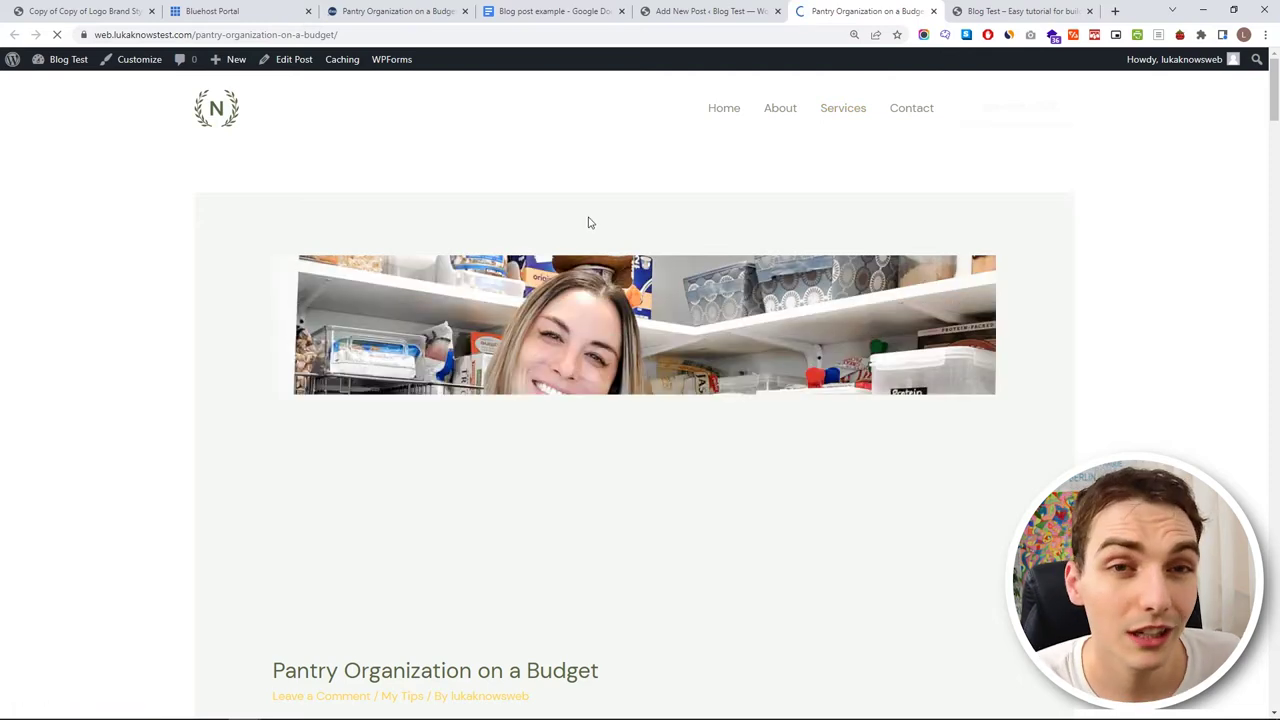
- Scroll through the live pantry post, then launch the Astra Customizer
{"action": "scroll", "coordinate": [160, 350], "scroll_direction": "down", "scroll_amount": 3}
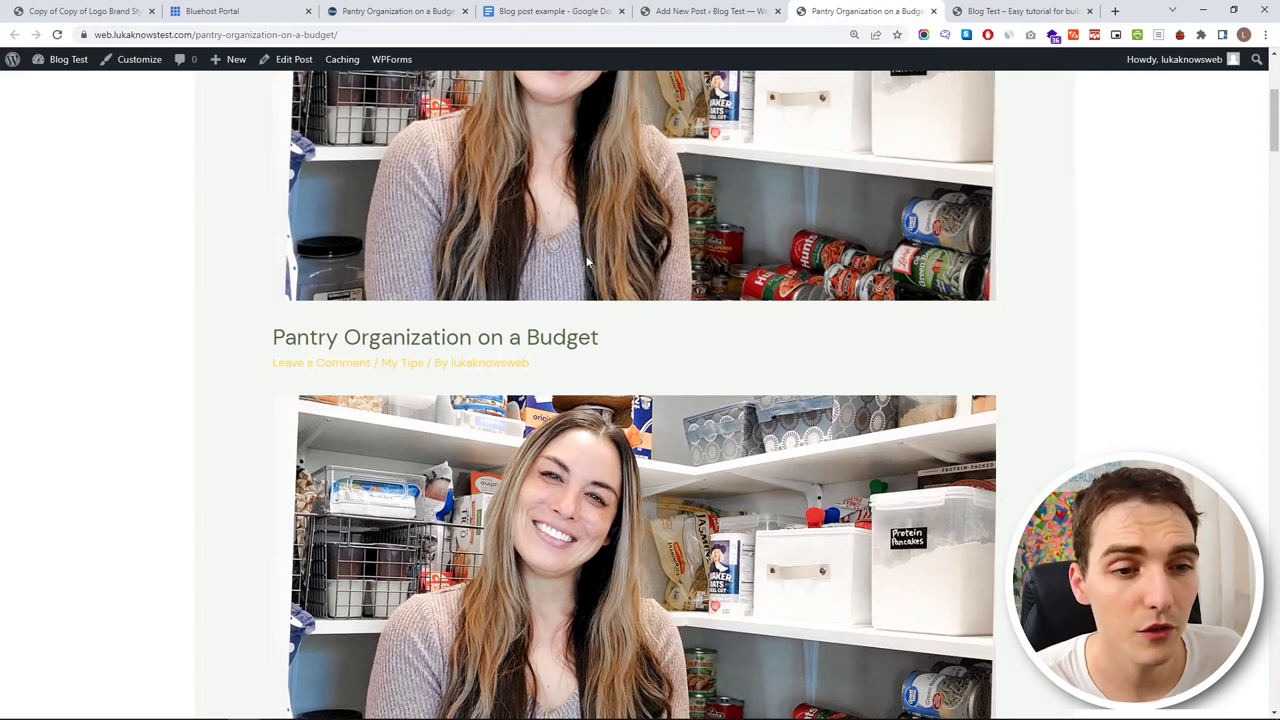
{"action": "scroll", "coordinate": [588, 262], "scroll_direction": "up", "scroll_amount": 2}
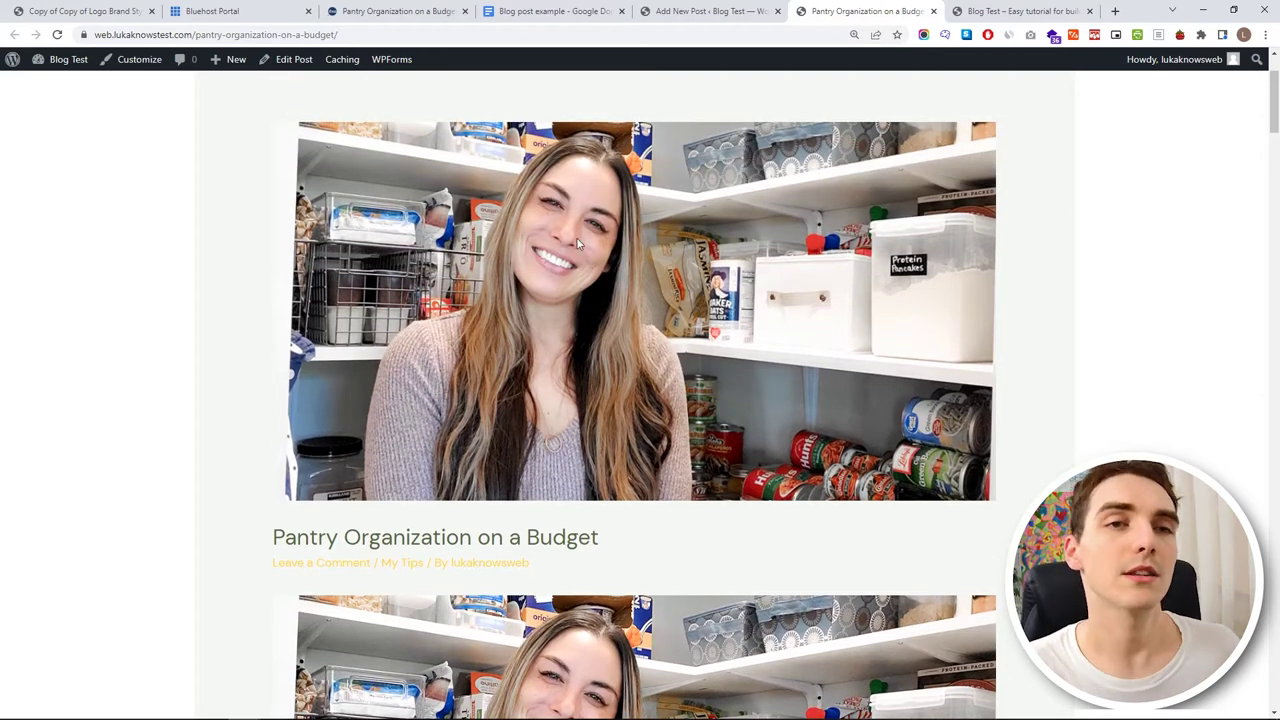
{"action": "left_click", "coordinate": [133, 62]}
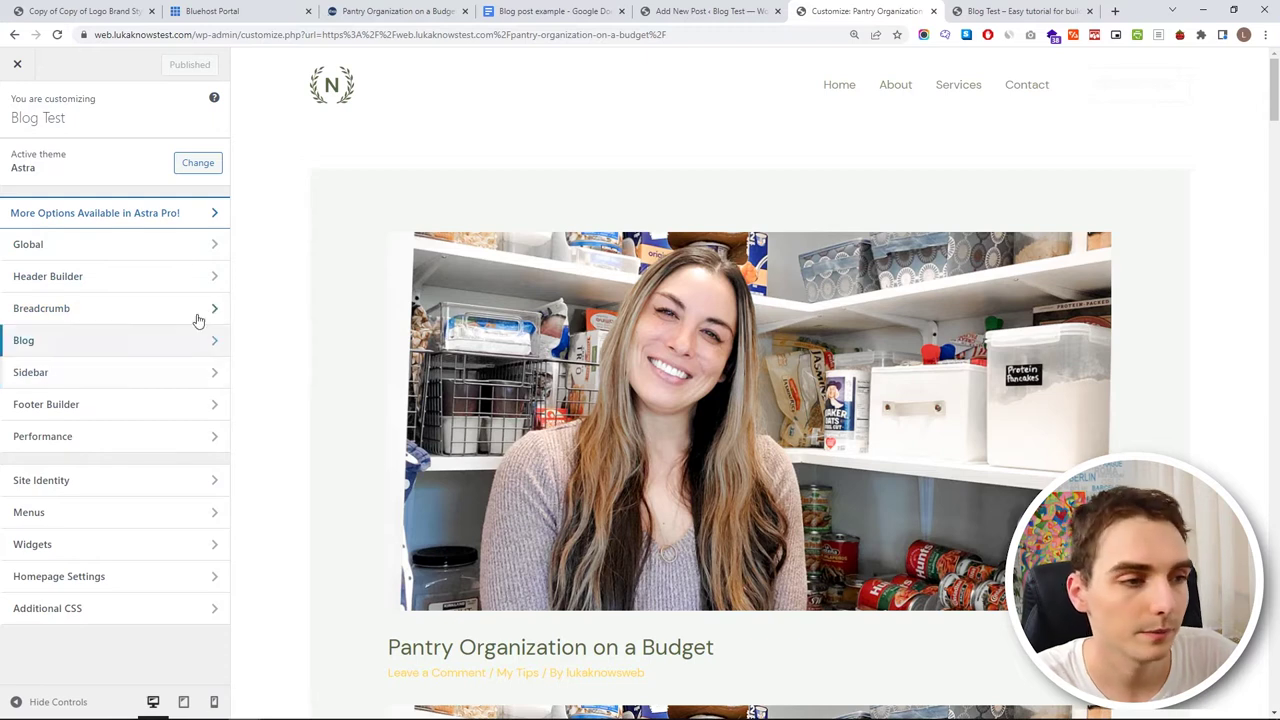
- In Global colours, make the heading colour near-black and check the body text colour
{"action": "left_click", "coordinate": [149, 246]}
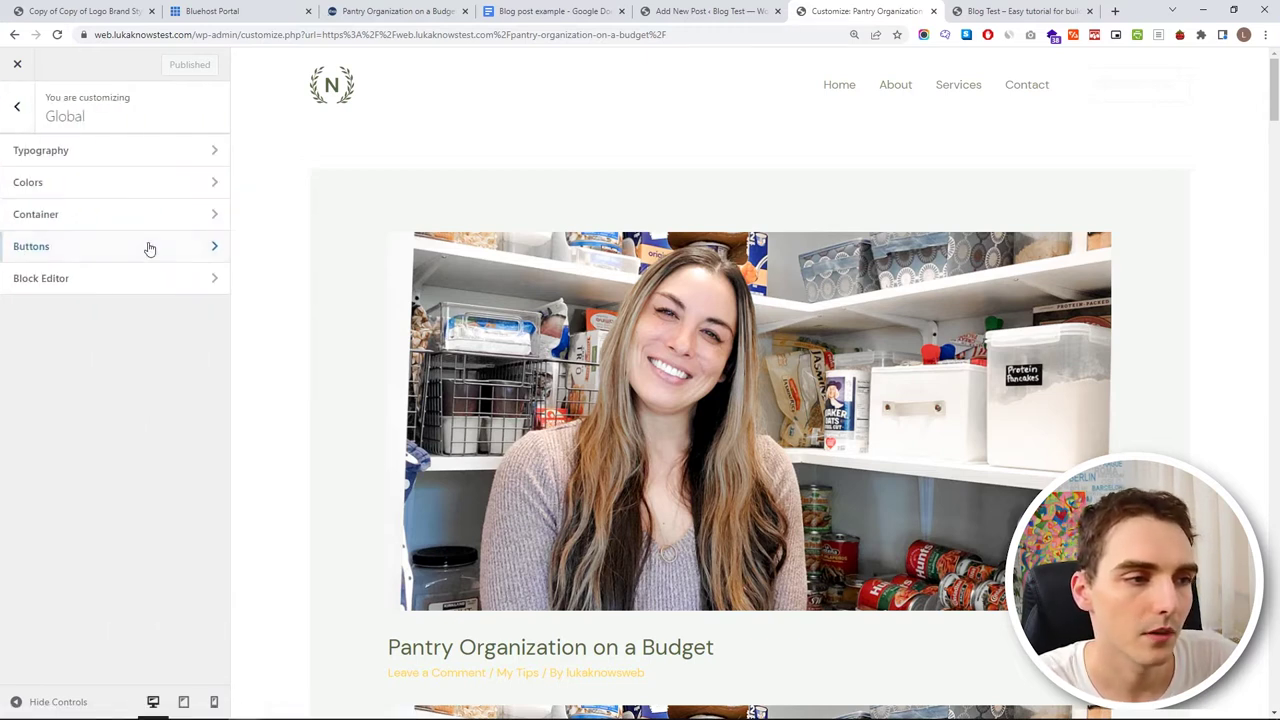
{"action": "left_click", "coordinate": [172, 185]}
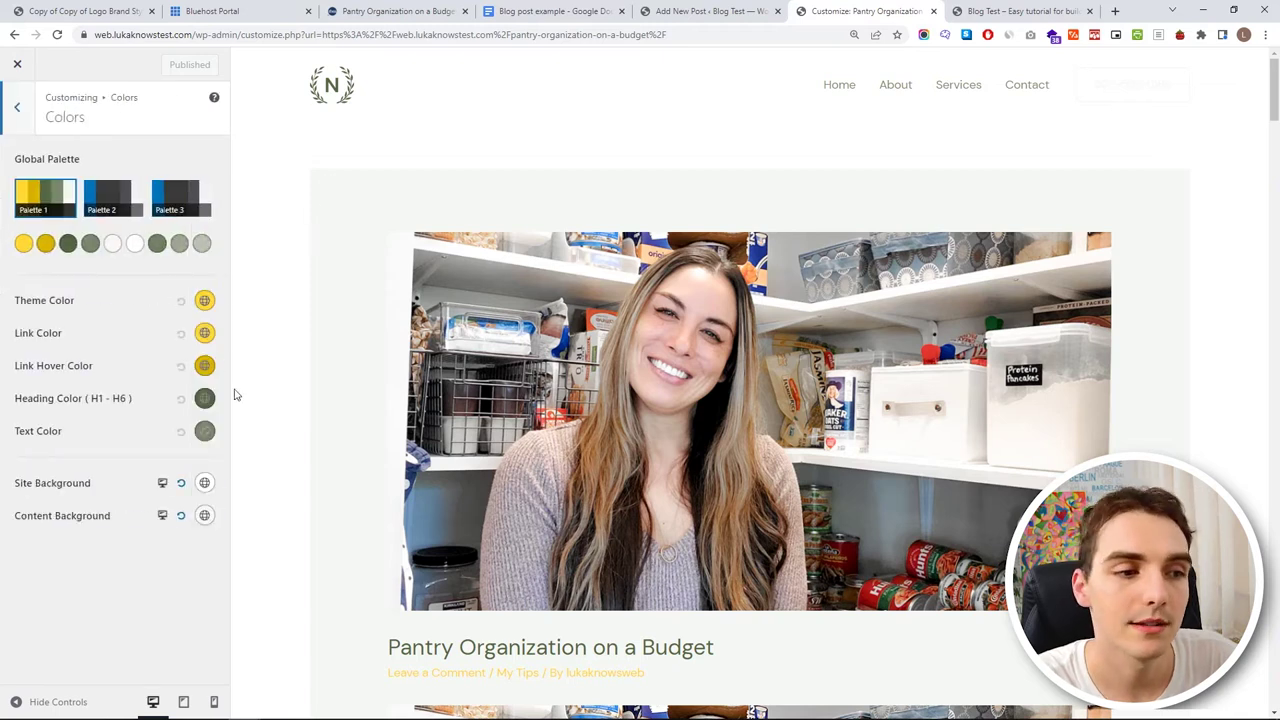
{"action": "scroll", "coordinate": [385, 385], "scroll_direction": "down", "scroll_amount": 3}
{"action": "scroll", "coordinate": [470, 387], "scroll_direction": "down", "scroll_amount": 2}
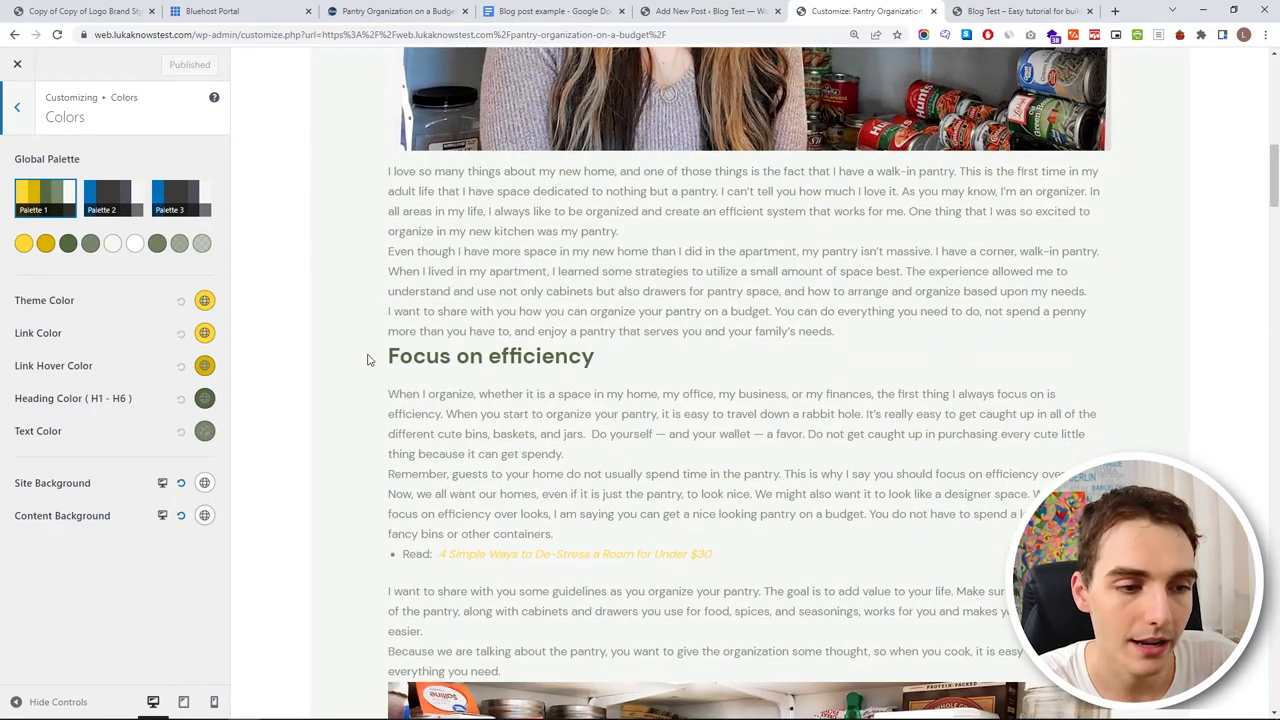
{"action": "left_click", "coordinate": [203, 399]}
{"action": "left_click_drag", "start_coordinate": [126, 471], "coordinate": [3, 576]}
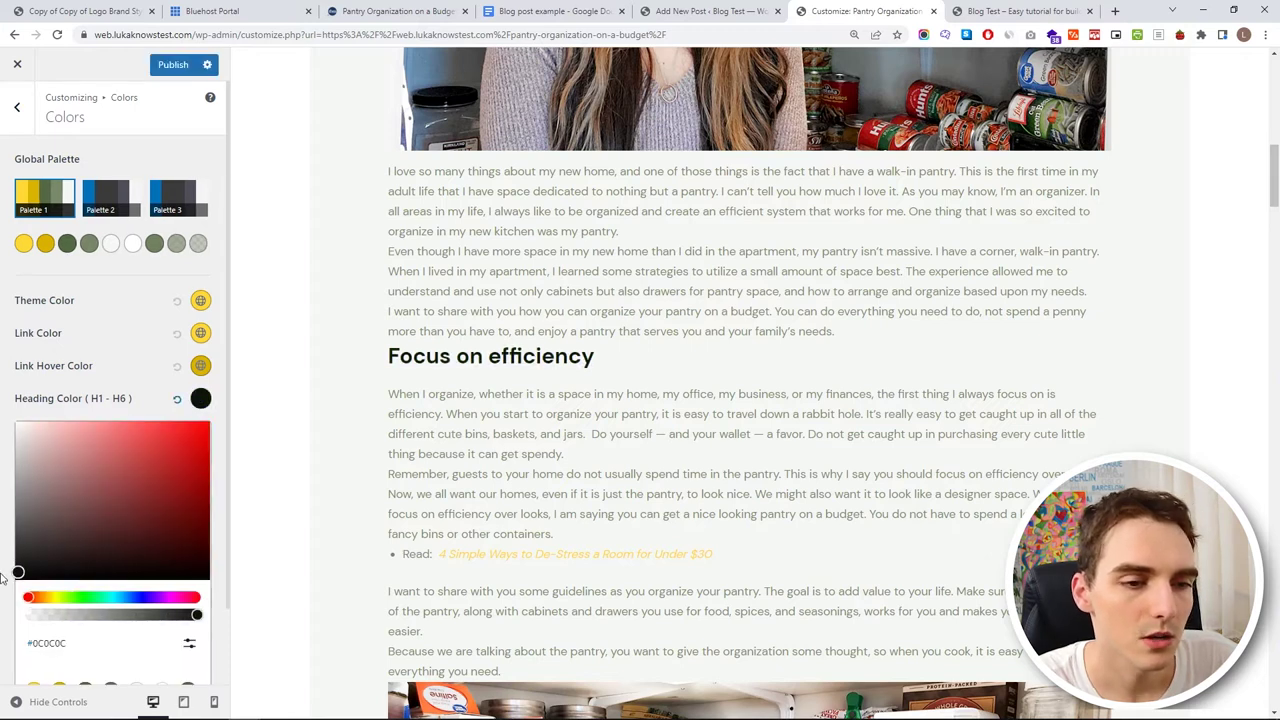
{"action": "left_click", "coordinate": [5, 574]}
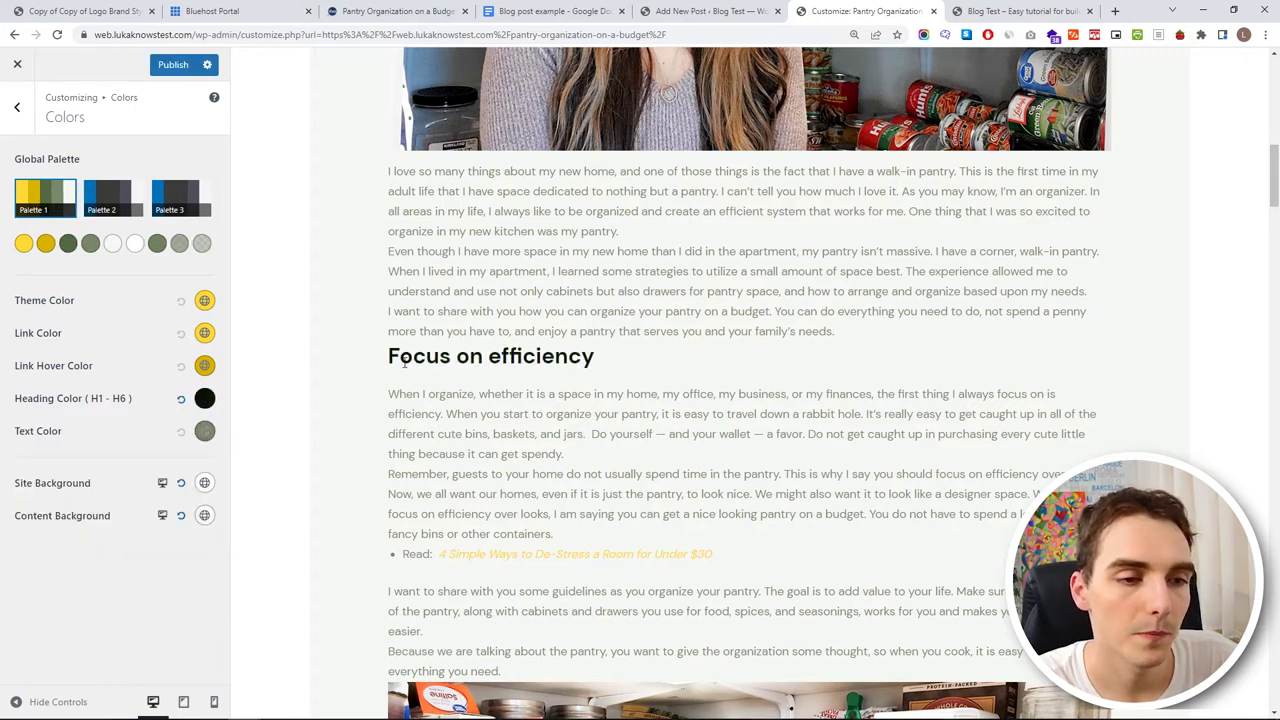
{"action": "left_click", "coordinate": [204, 431]}
{"action": "left_click", "coordinate": [5, 574]}
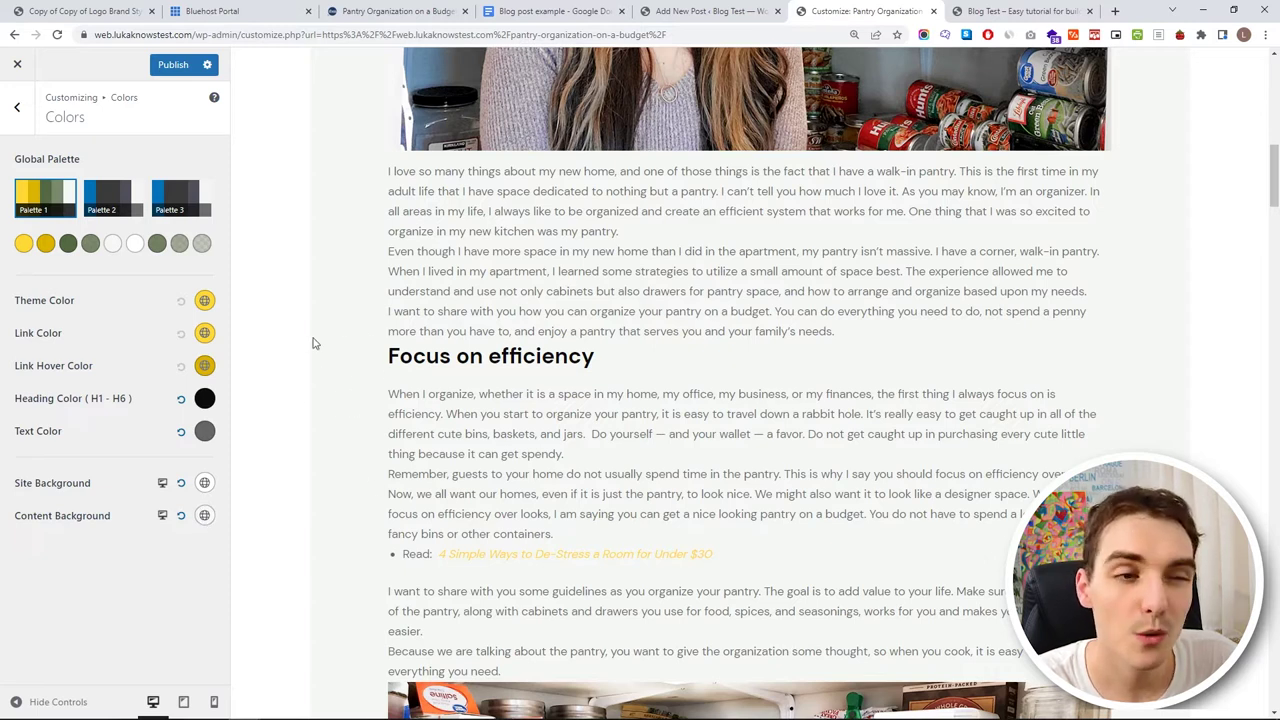
- Make the content background fully transparent and publish the colour changes
{"action": "left_click", "coordinate": [205, 518]}
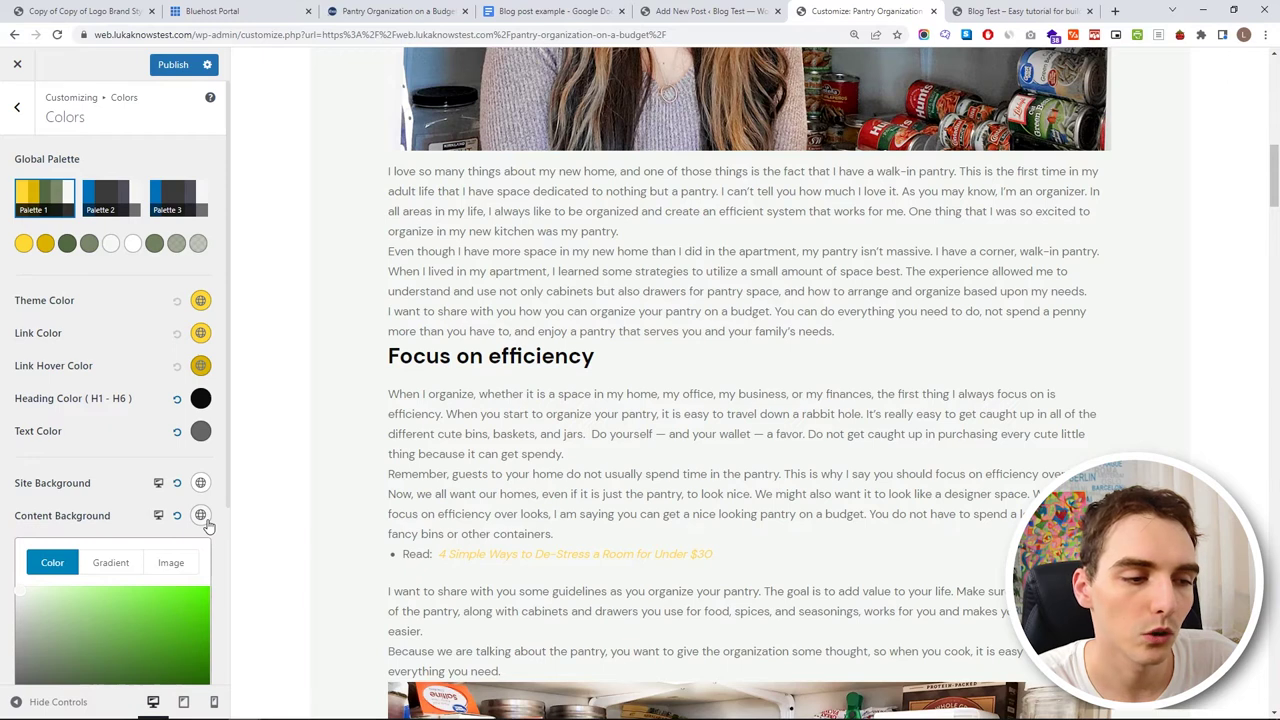
{"action": "left_click_drag", "start_coordinate": [136, 625], "coordinate": [3, 510]}
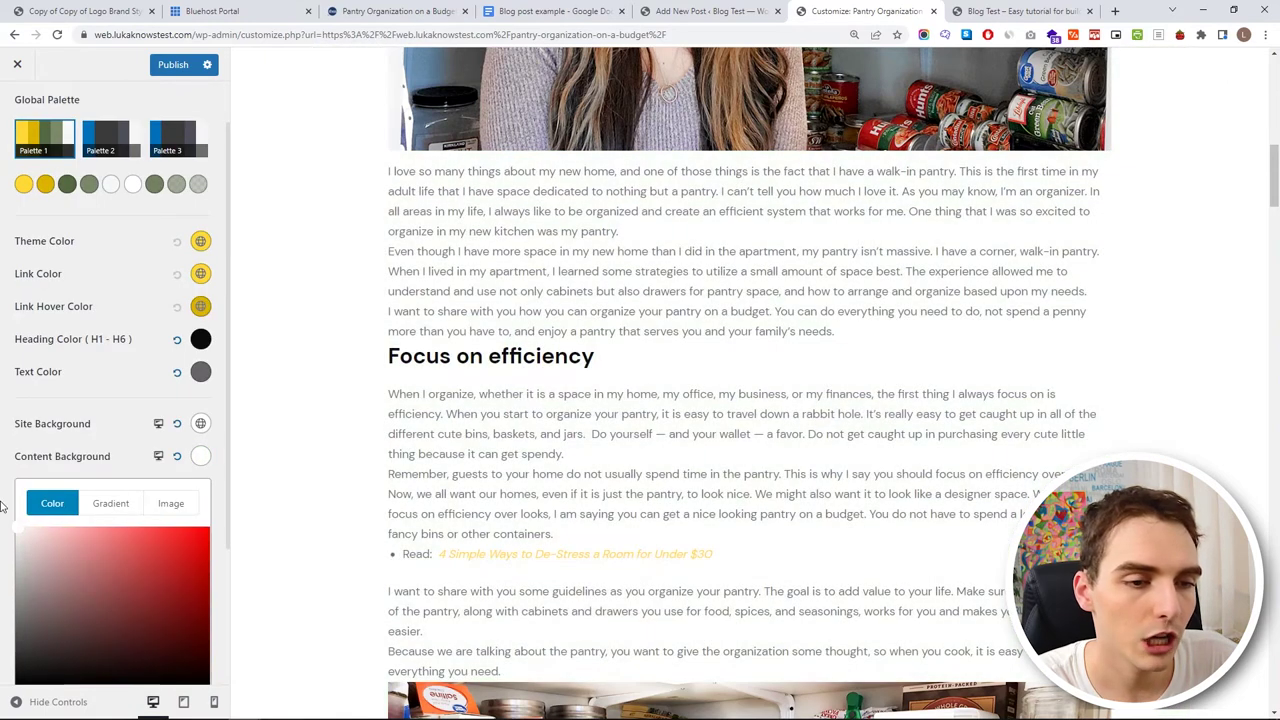
{"action": "left_click", "coordinate": [20, 485]}
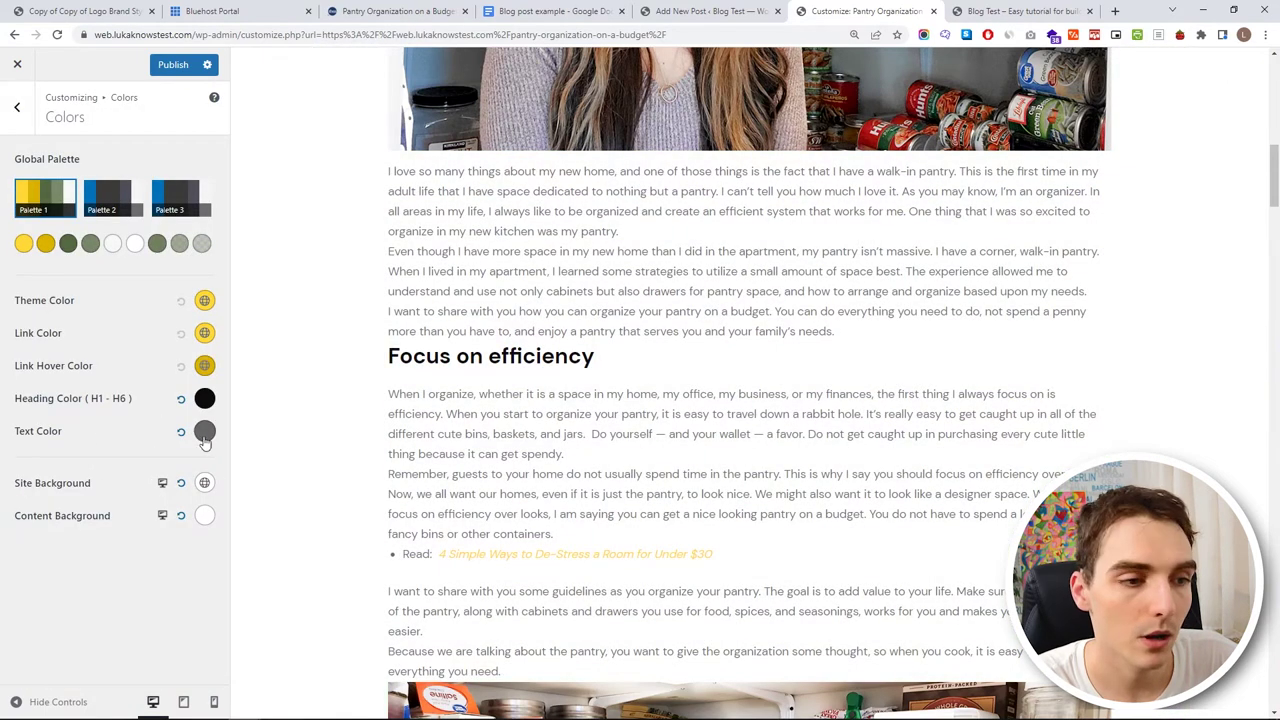
{"action": "left_click", "coordinate": [205, 516]}
{"action": "scroll", "coordinate": [240, 529], "scroll_direction": "down", "scroll_amount": 2}
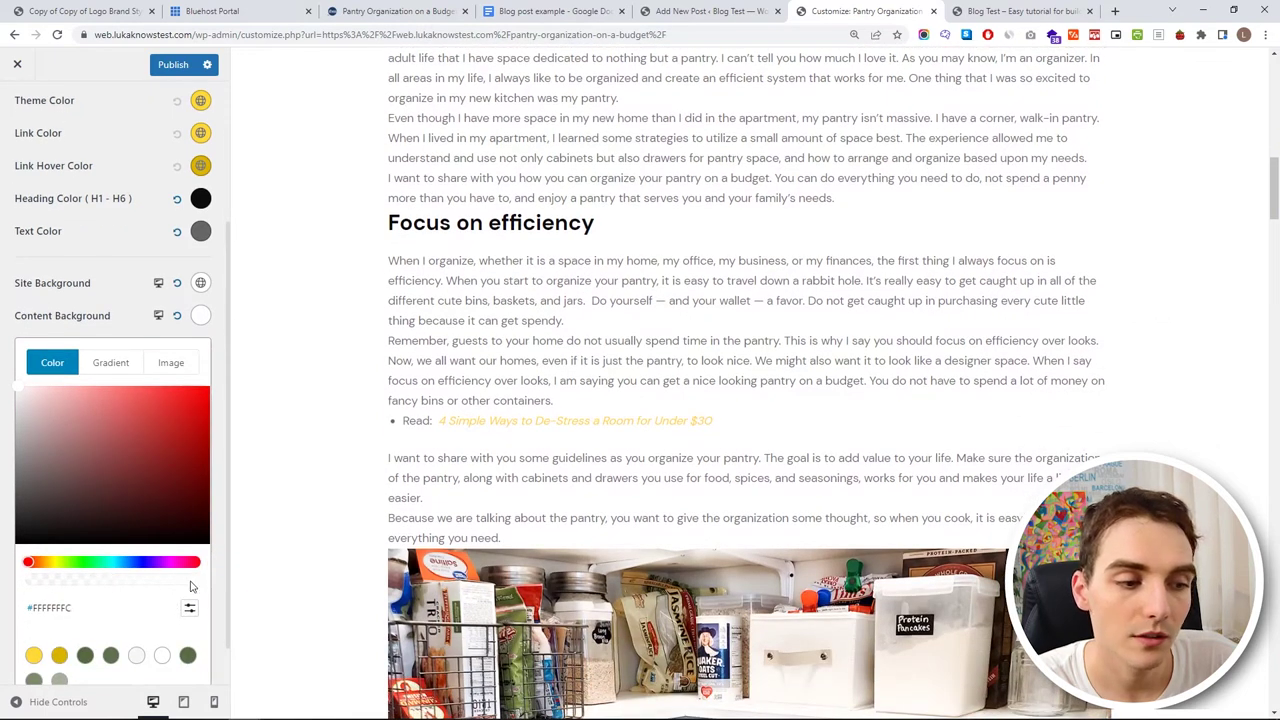
{"action": "left_click_drag", "start_coordinate": [198, 585], "coordinate": [2, 577]}
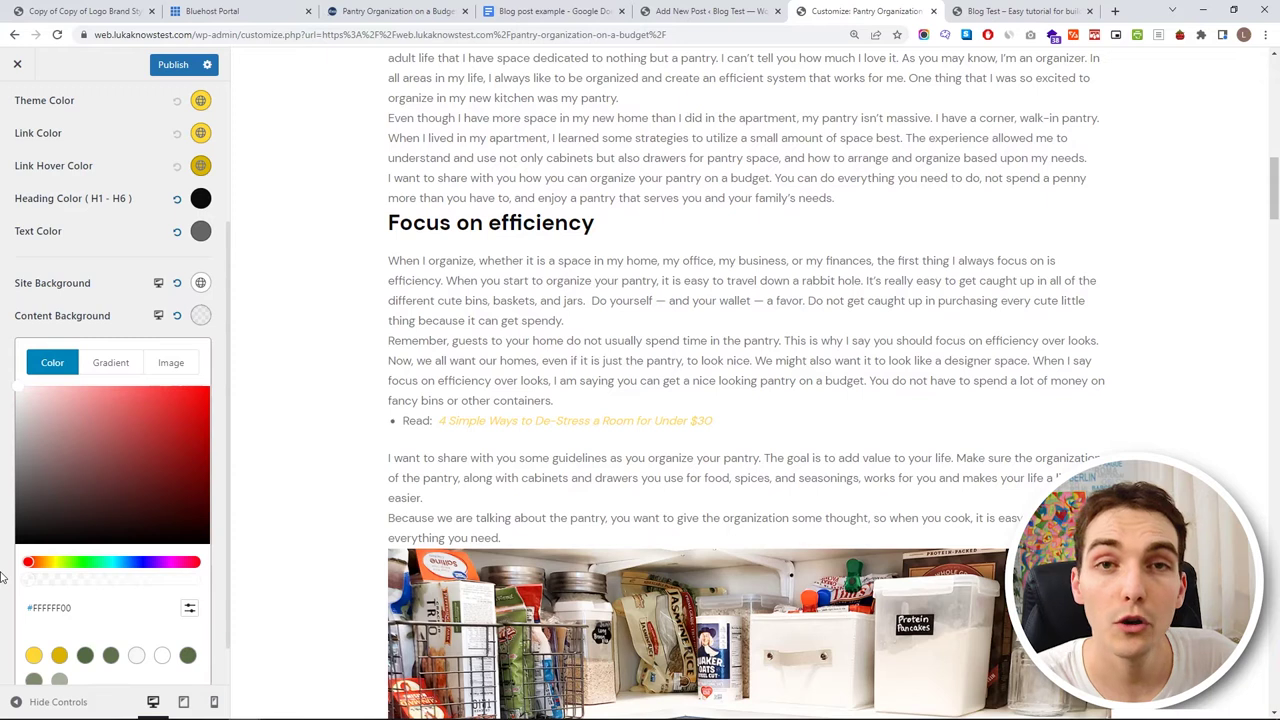
{"action": "left_click", "coordinate": [2, 575]}
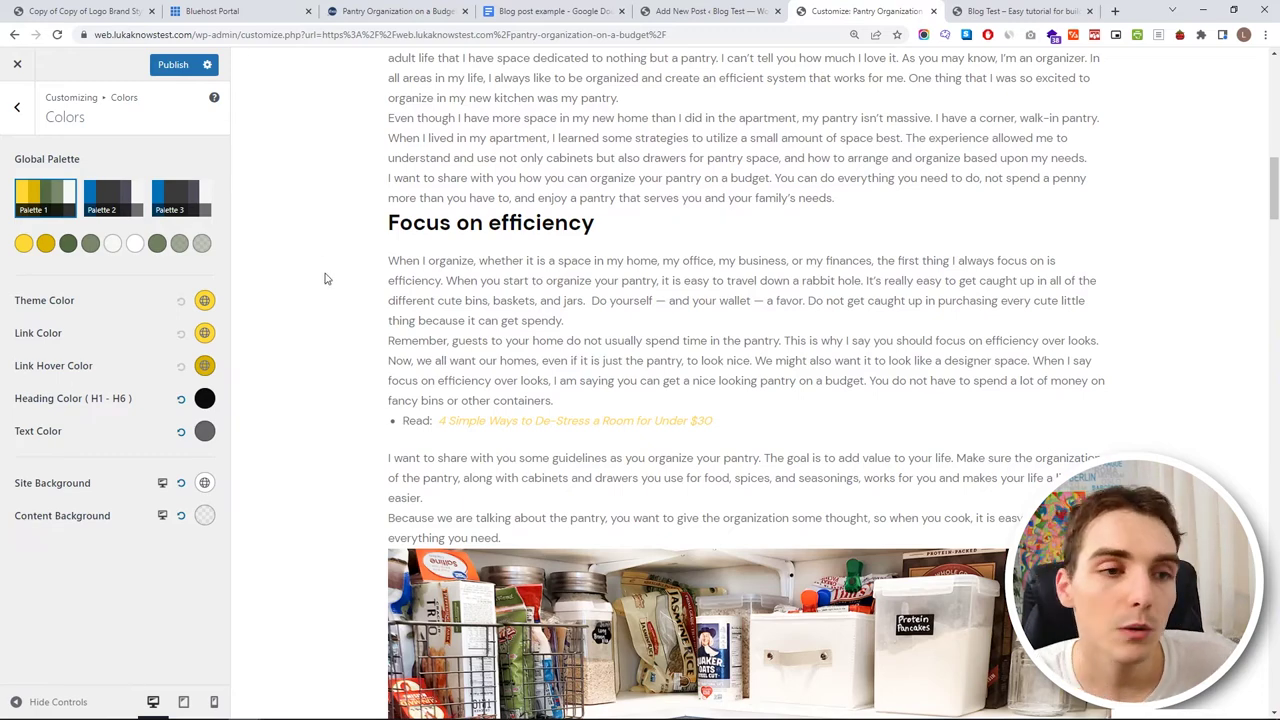
{"action": "scroll", "coordinate": [575, 430], "scroll_direction": "up", "scroll_amount": 4}
{"action": "scroll", "coordinate": [610, 465], "scroll_direction": "up", "scroll_amount": 6}
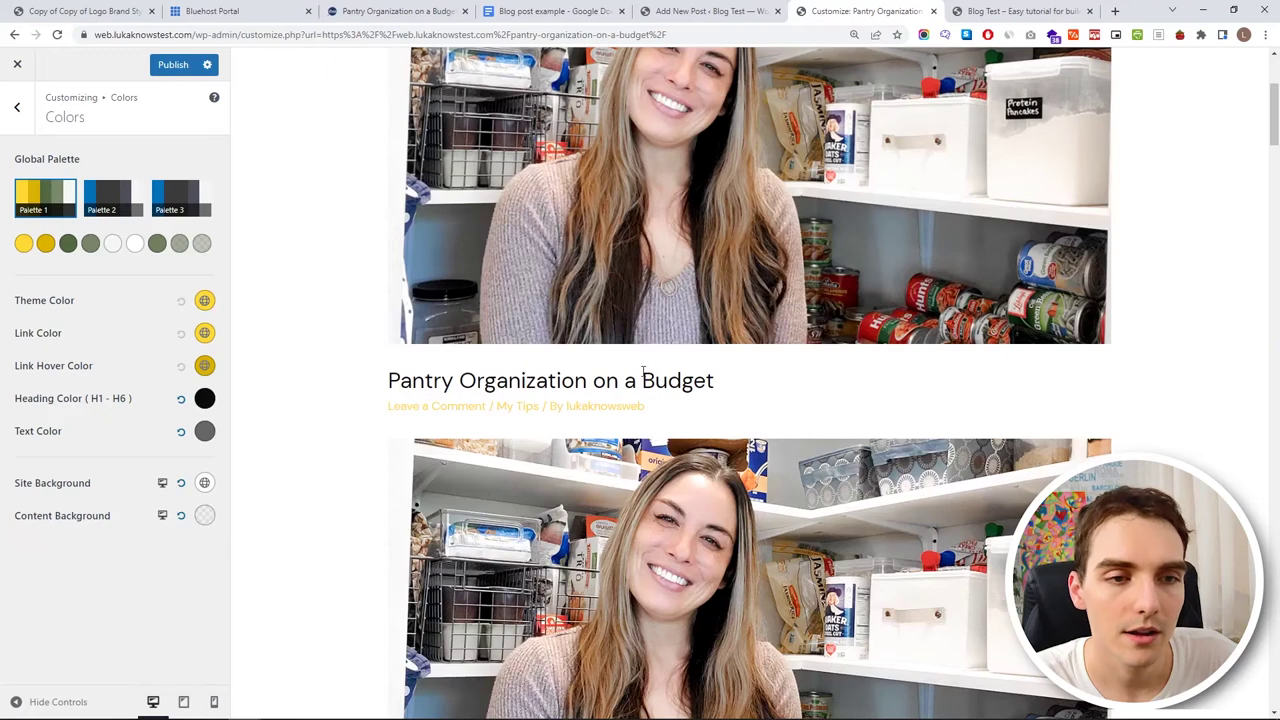
{"action": "scroll", "coordinate": [640, 372], "scroll_direction": "down", "scroll_amount": 9}
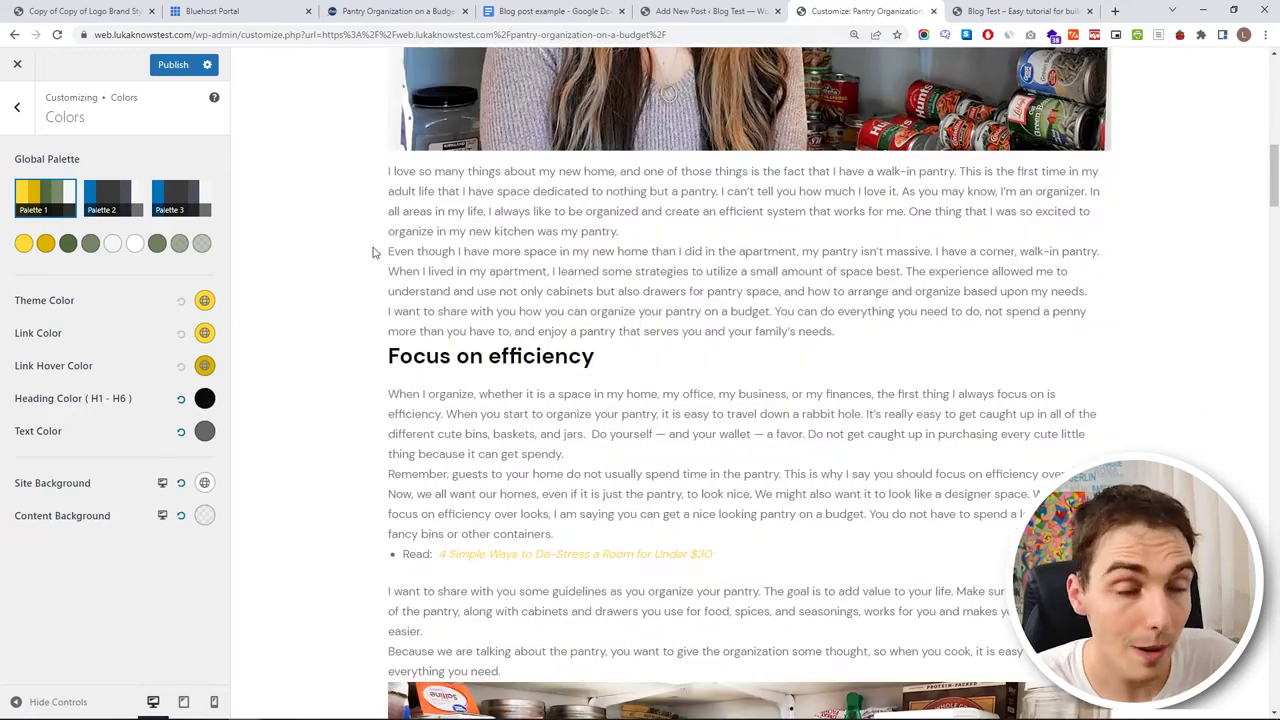
{"action": "scroll", "coordinate": [346, 240], "scroll_direction": "up", "scroll_amount": 3}
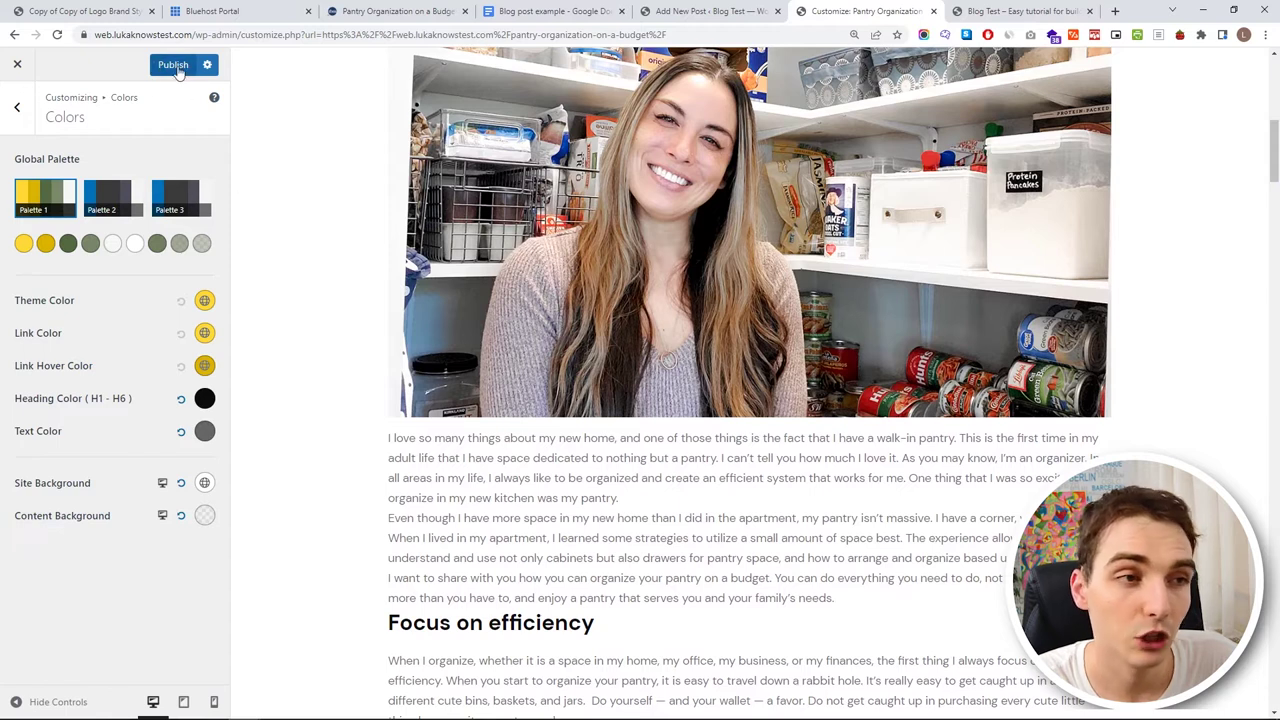
{"action": "left_click", "coordinate": [174, 70]}
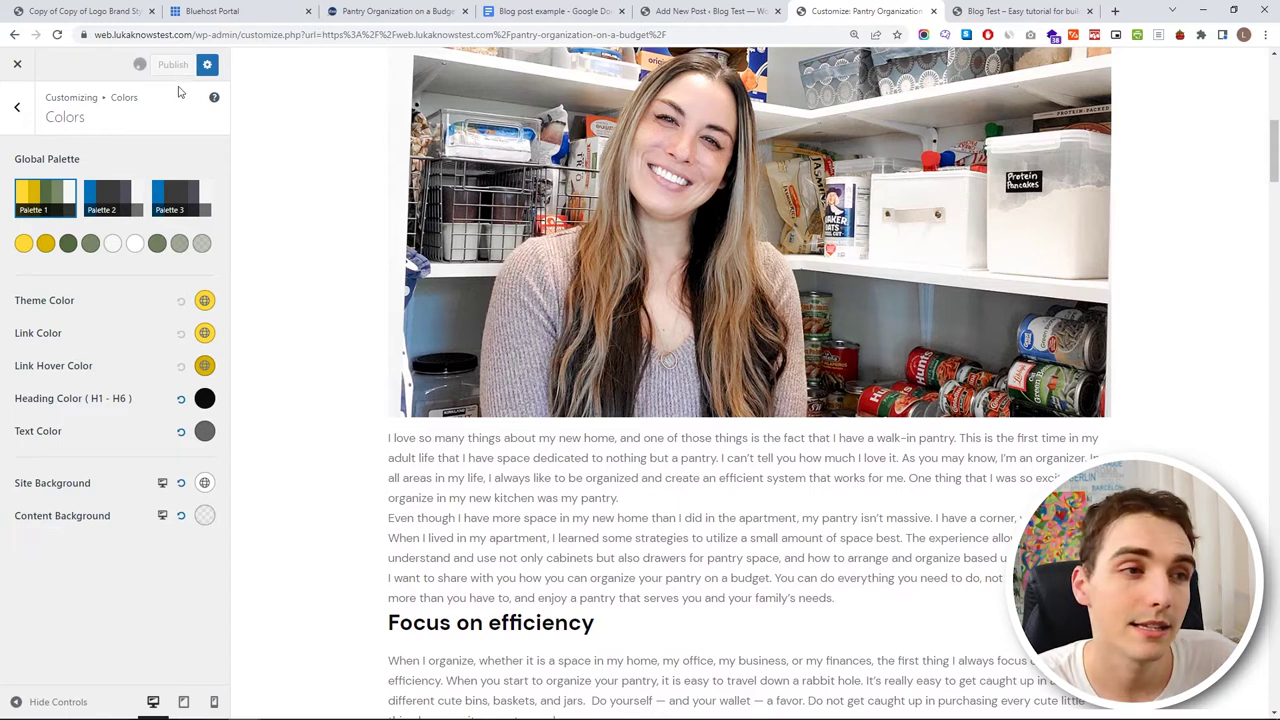
- Open Typography settings and compare the preview with the original pantry article
{"action": "key", "text": "Escape"}
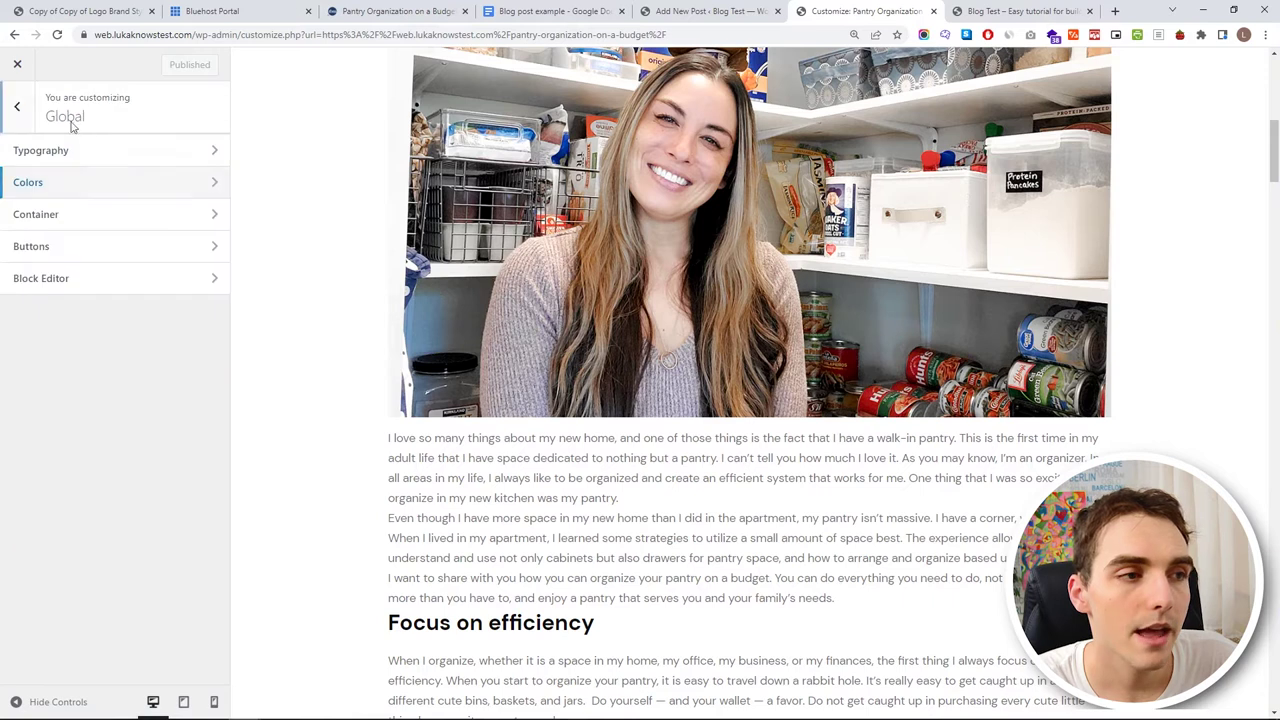
{"action": "left_click", "coordinate": [105, 152]}
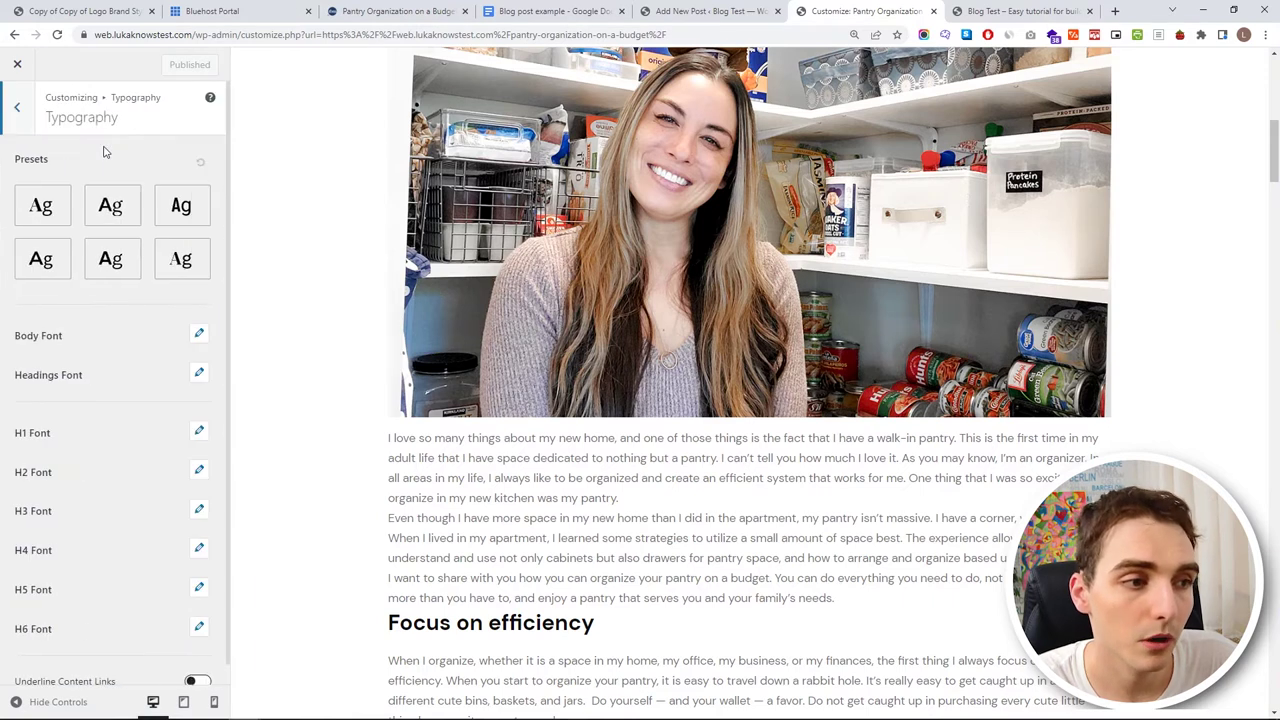
{"action": "scroll", "coordinate": [184, 316], "scroll_direction": "down", "scroll_amount": 1}
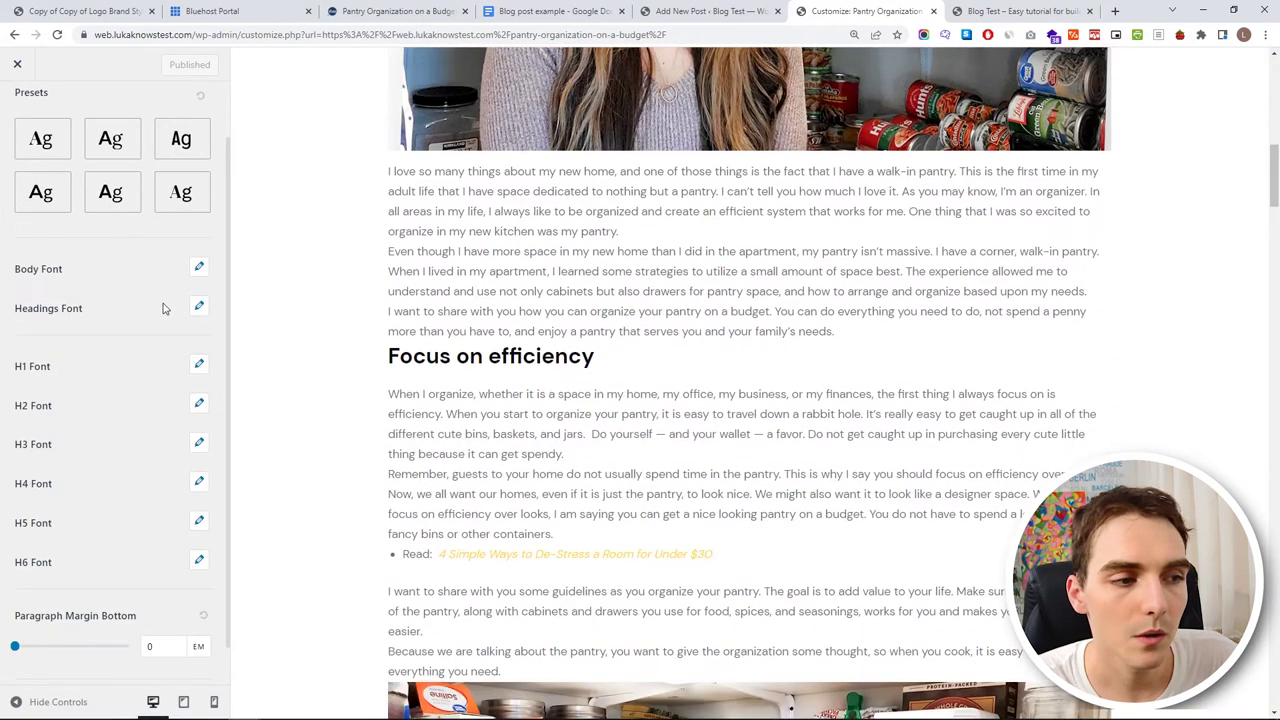
{"action": "scroll", "coordinate": [163, 306], "scroll_direction": "down", "scroll_amount": 1}
{"action": "scroll", "coordinate": [503, 380], "scroll_direction": "up", "scroll_amount": 1}
{"action": "scroll", "coordinate": [540, 300], "scroll_direction": "down", "scroll_amount": 2}
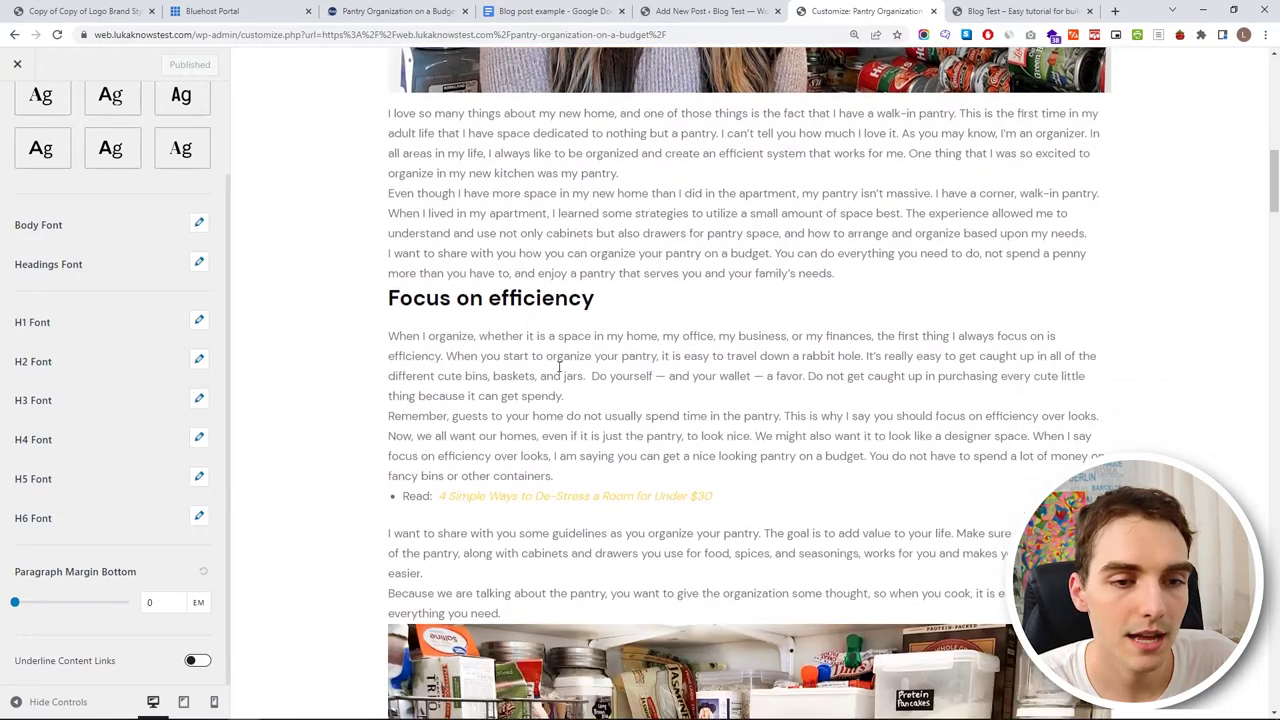
{"action": "left_click", "coordinate": [395, 11]}
{"action": "scroll", "coordinate": [475, 352], "scroll_direction": "down", "scroll_amount": 4}
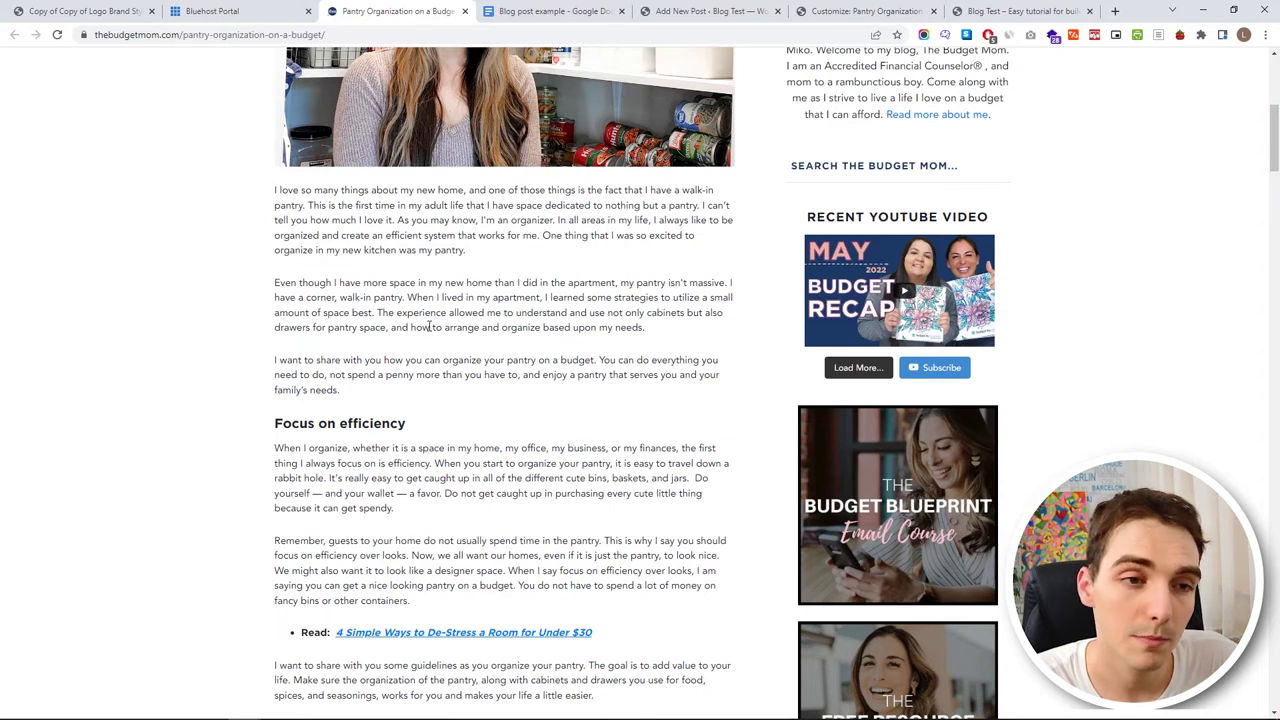
{"action": "left_click", "coordinate": [680, 11]}
{"action": "scroll", "coordinate": [523, 400], "scroll_direction": "down", "scroll_amount": 5}
{"action": "key", "text": "ctrl+Tab"}
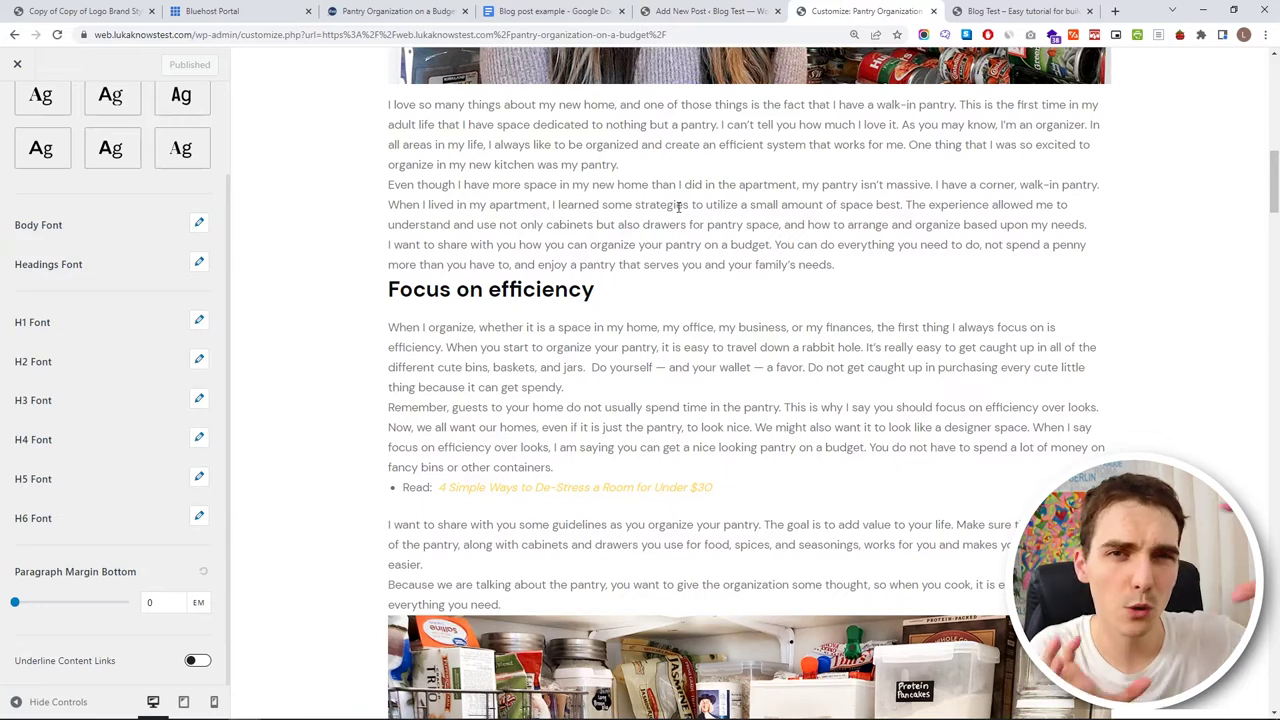
{"action": "right_click", "coordinate": [664, 200]}
{"action": "left_click", "coordinate": [108, 532]}
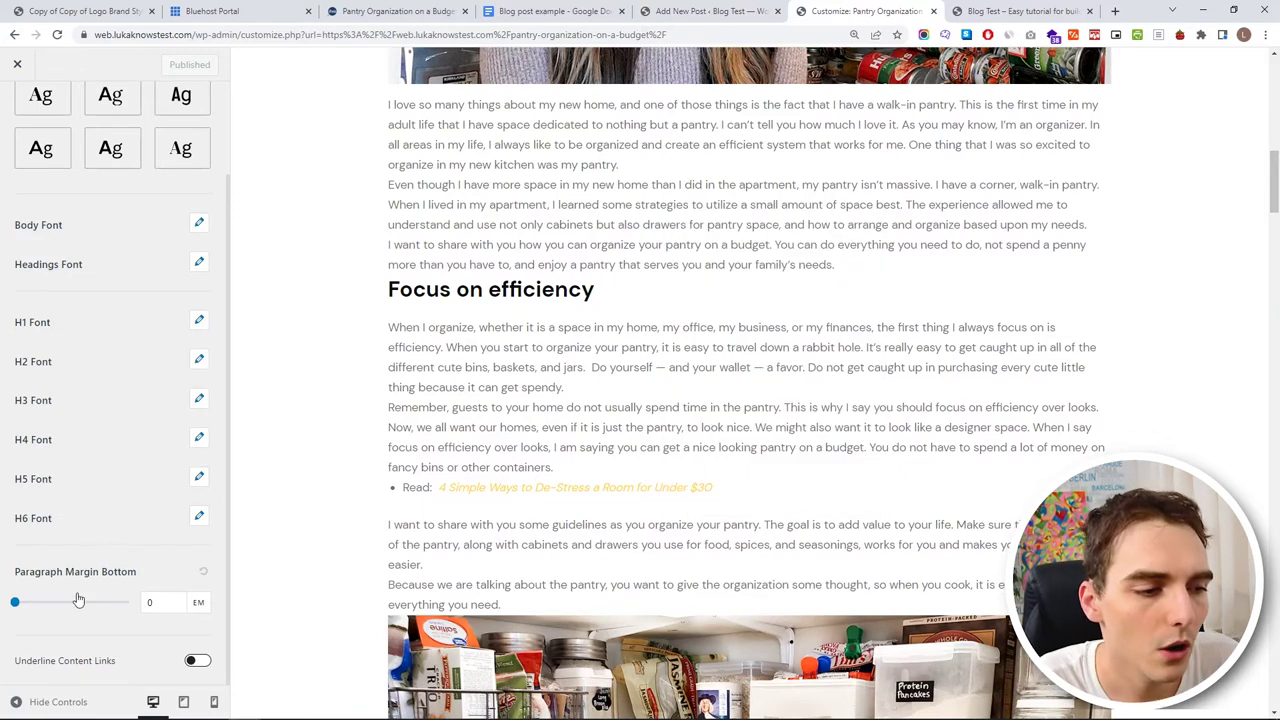
- Set the paragraph bottom margin to 1.8 em
{"action": "left_click_drag", "start_coordinate": [16, 603], "coordinate": [62, 603]}
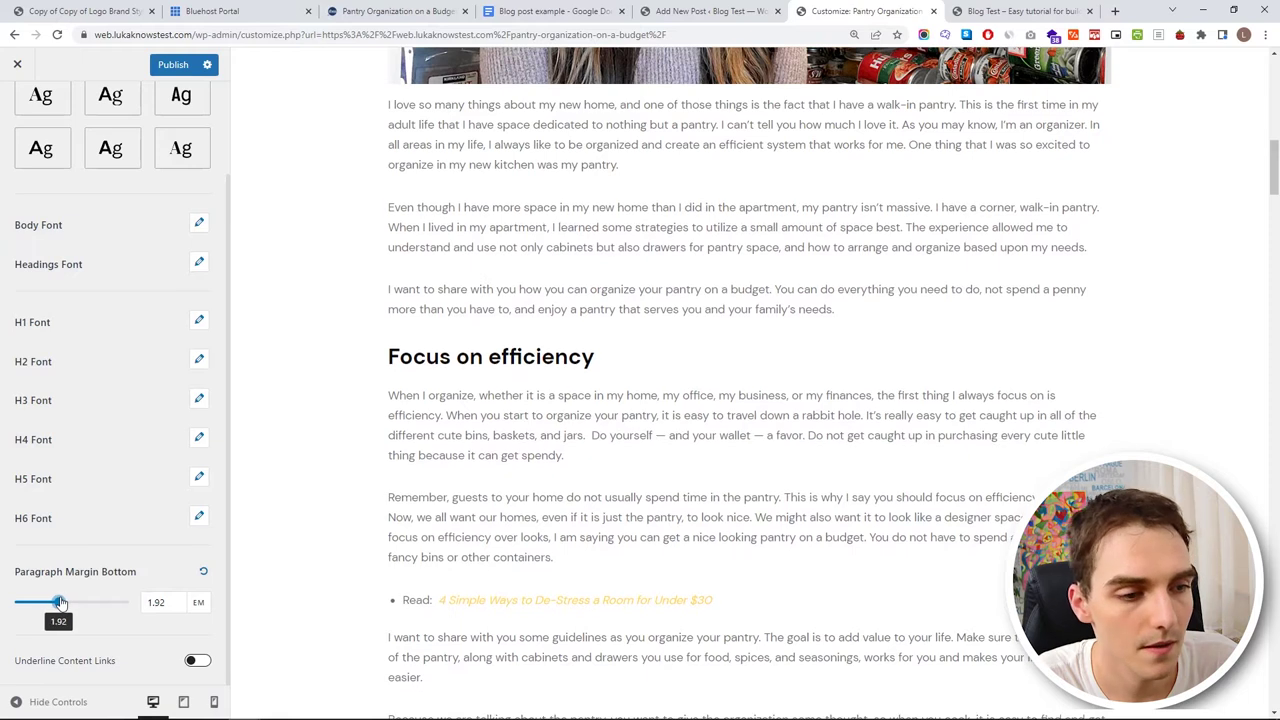
{"action": "left_click", "coordinate": [181, 607]}
{"action": "left_click_drag", "start_coordinate": [165, 603], "coordinate": [71, 613]}
{"action": "type", "text": "1.8"}
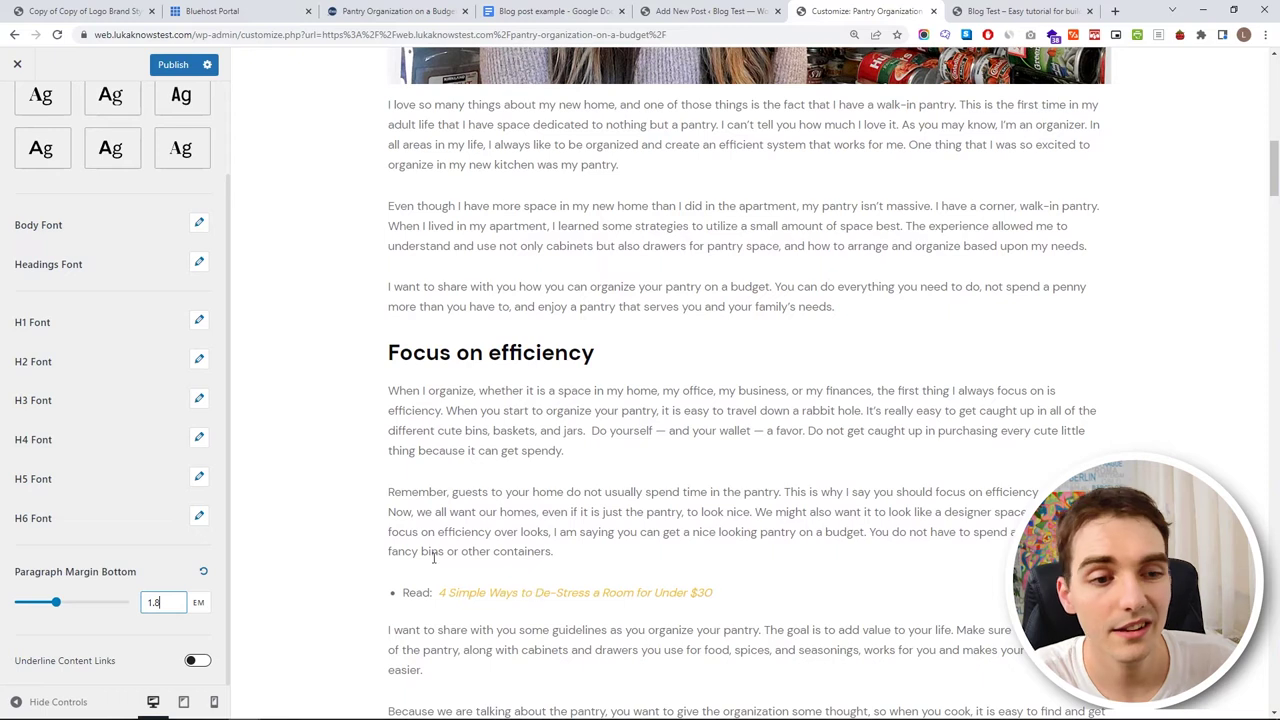
- Set the body font family to Raleway, then switch to the brand style guide PDF
{"action": "scroll", "coordinate": [196, 247], "scroll_direction": "up", "scroll_amount": 2}
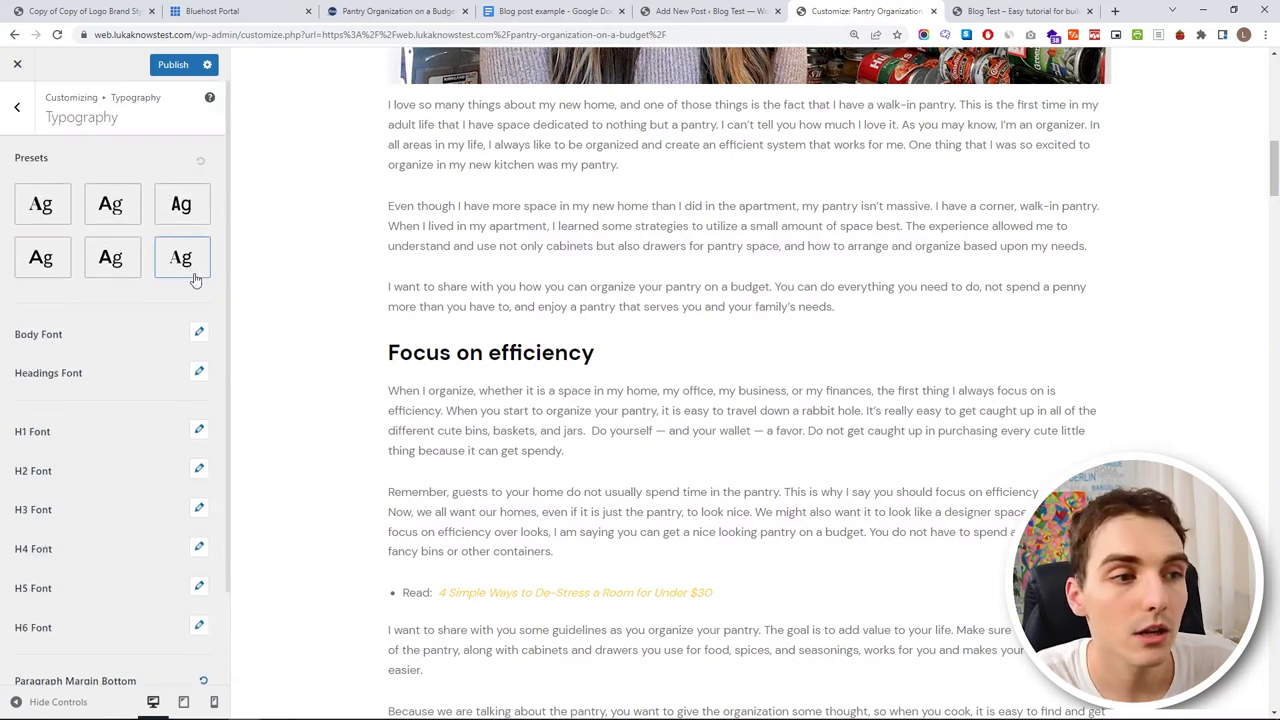
{"action": "left_click", "coordinate": [199, 339]}
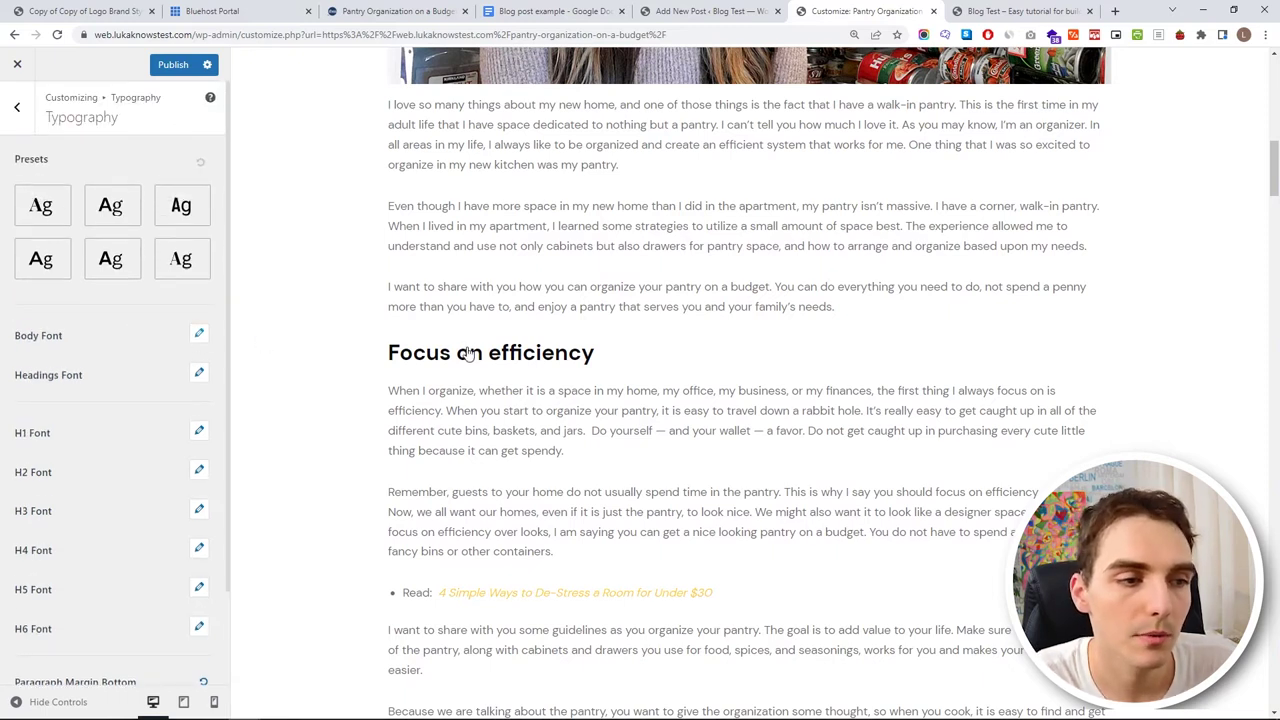
{"action": "scroll", "coordinate": [435, 400], "scroll_direction": "down", "scroll_amount": 1}
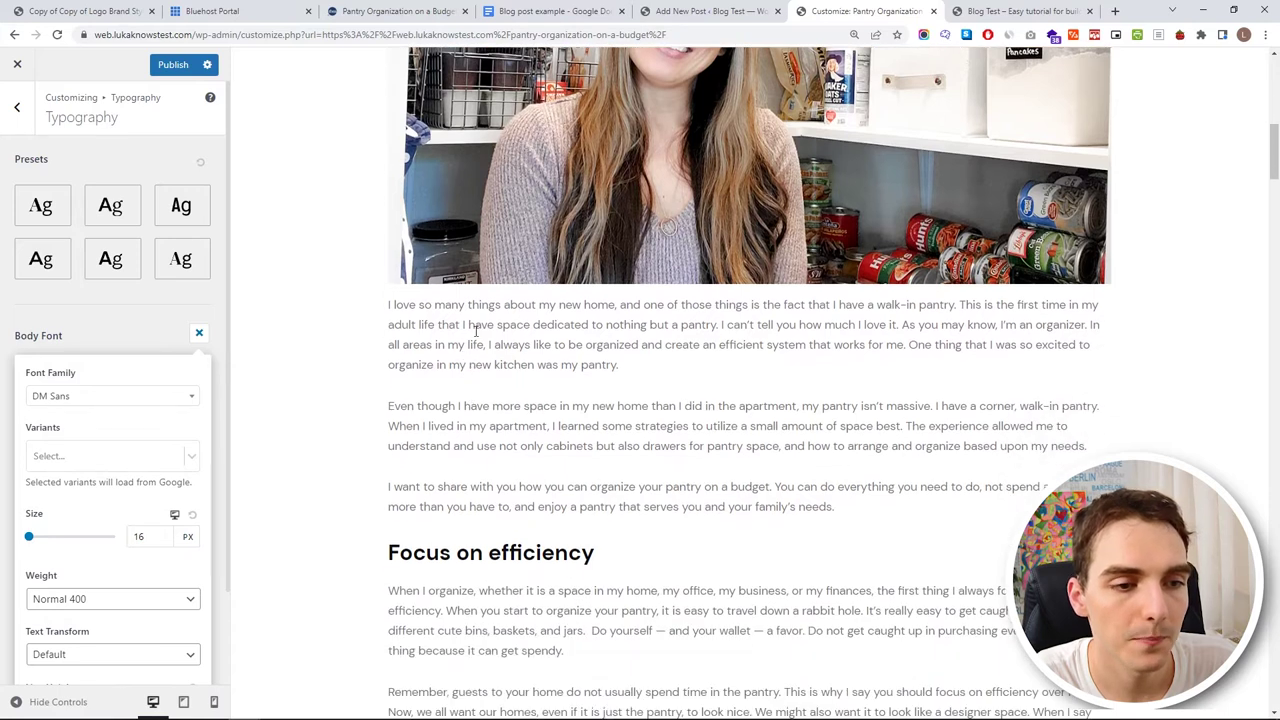
{"action": "left_click", "coordinate": [114, 398]}
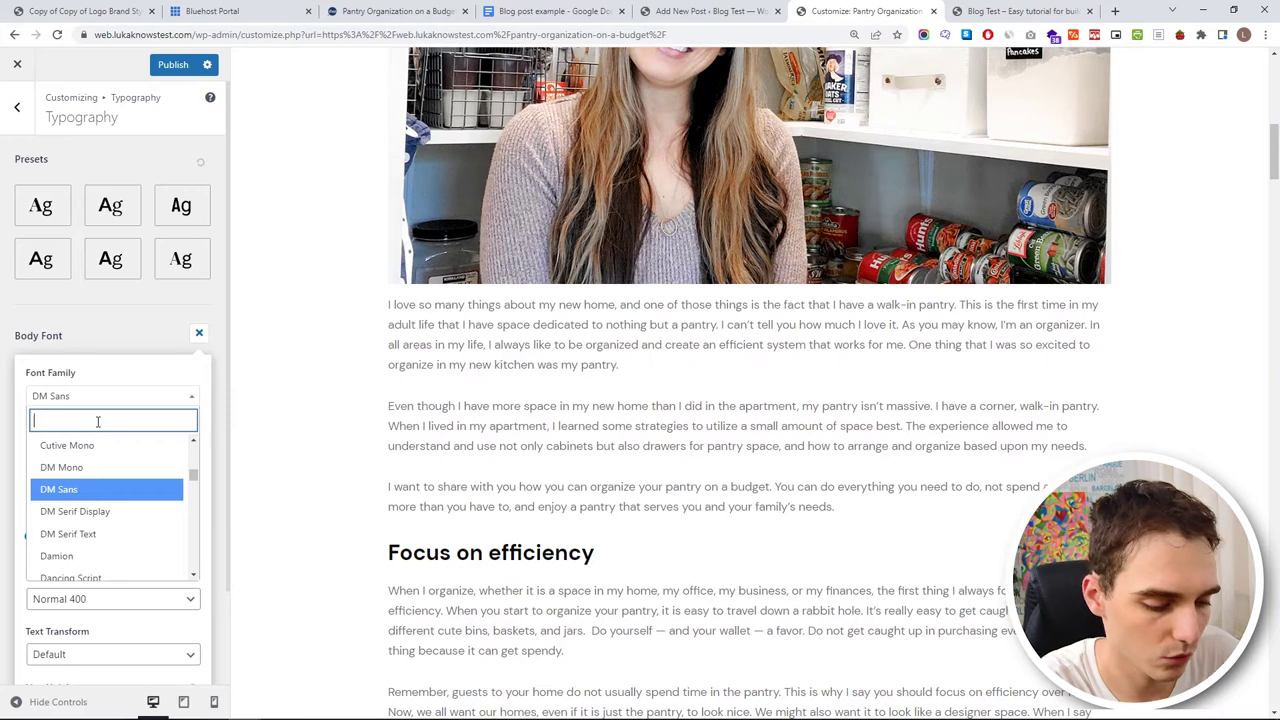
{"action": "type", "text": "rale"}
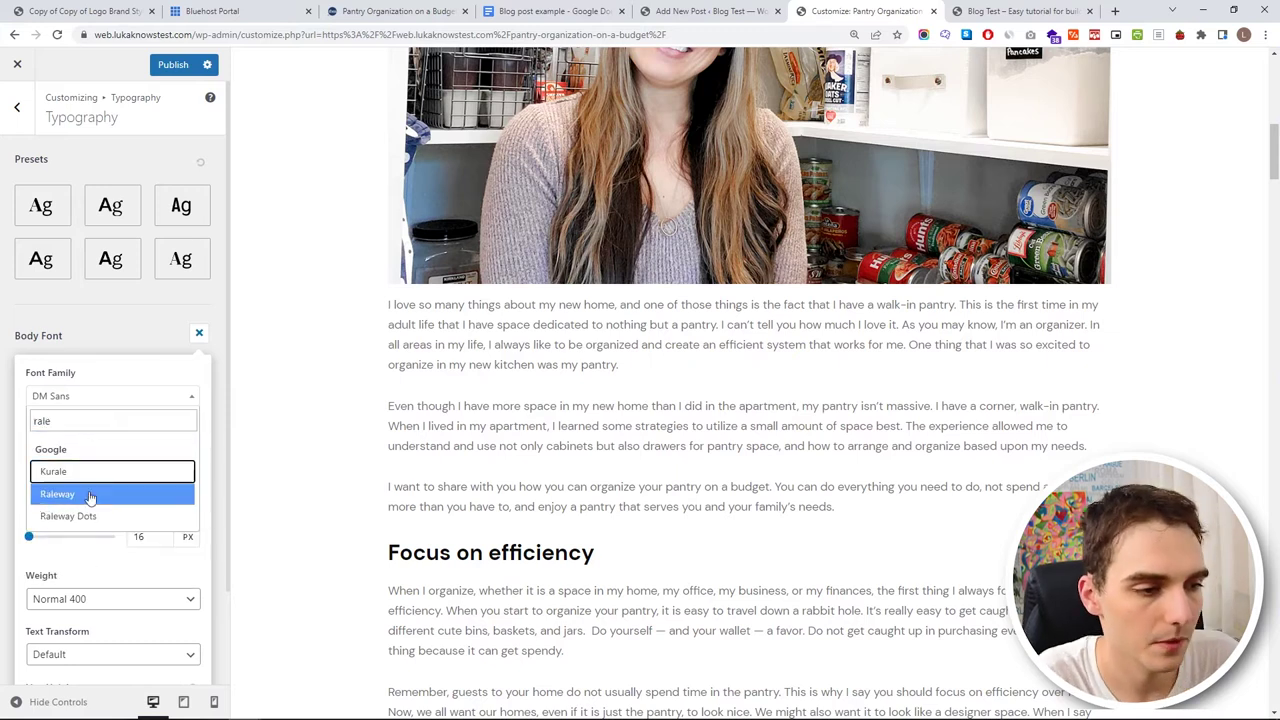
{"action": "left_click", "coordinate": [95, 492]}
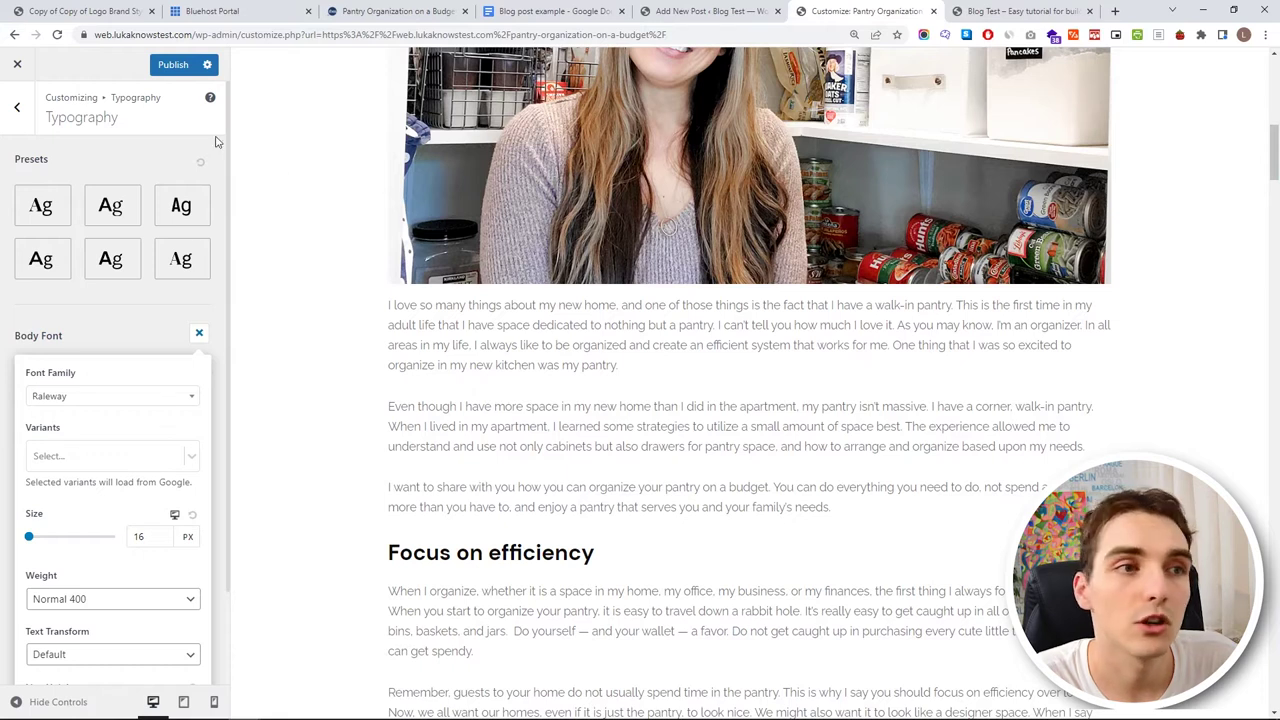
{"action": "left_click", "coordinate": [104, 10]}
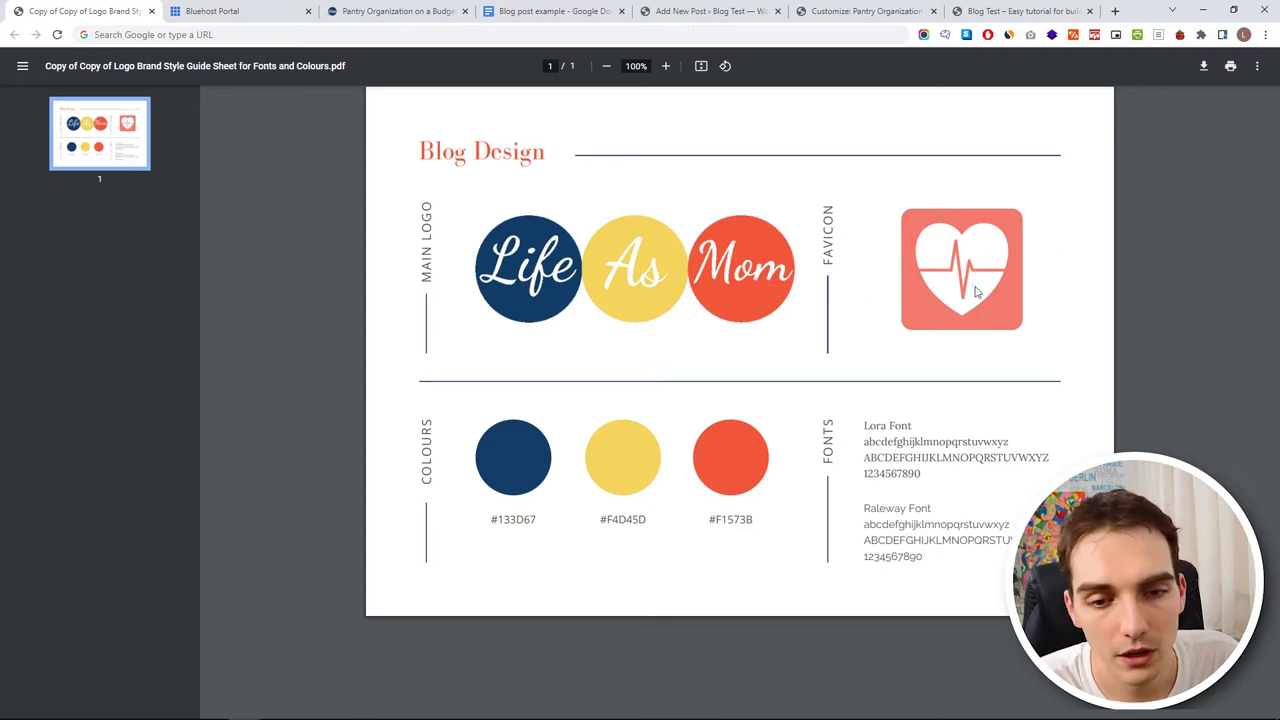
- Check the 'Lora Font' and 'Raleway Font' names in the style guide, then return to Customizer
{"action": "left_click_drag", "start_coordinate": [865, 427], "coordinate": [936, 420]}
{"action": "left_click", "coordinate": [936, 426]}
{"action": "left_click_drag", "start_coordinate": [866, 508], "coordinate": [932, 506]}
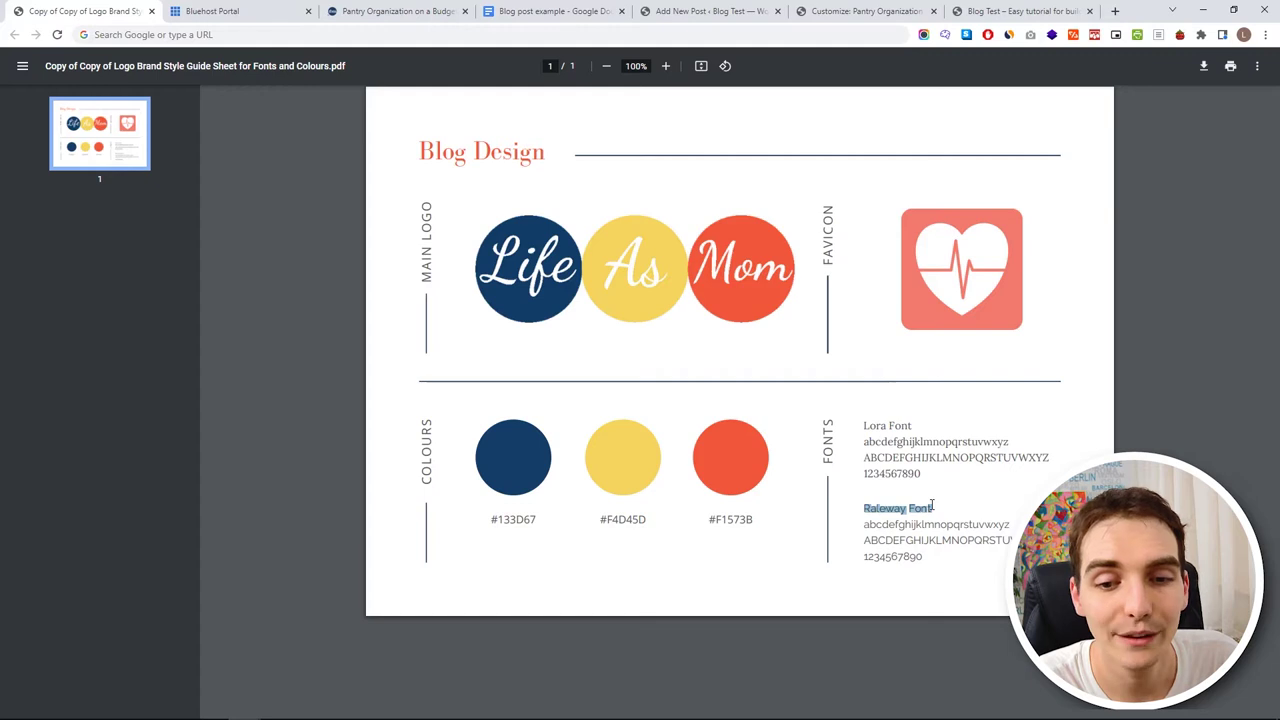
{"action": "left_click", "coordinate": [451, 463]}
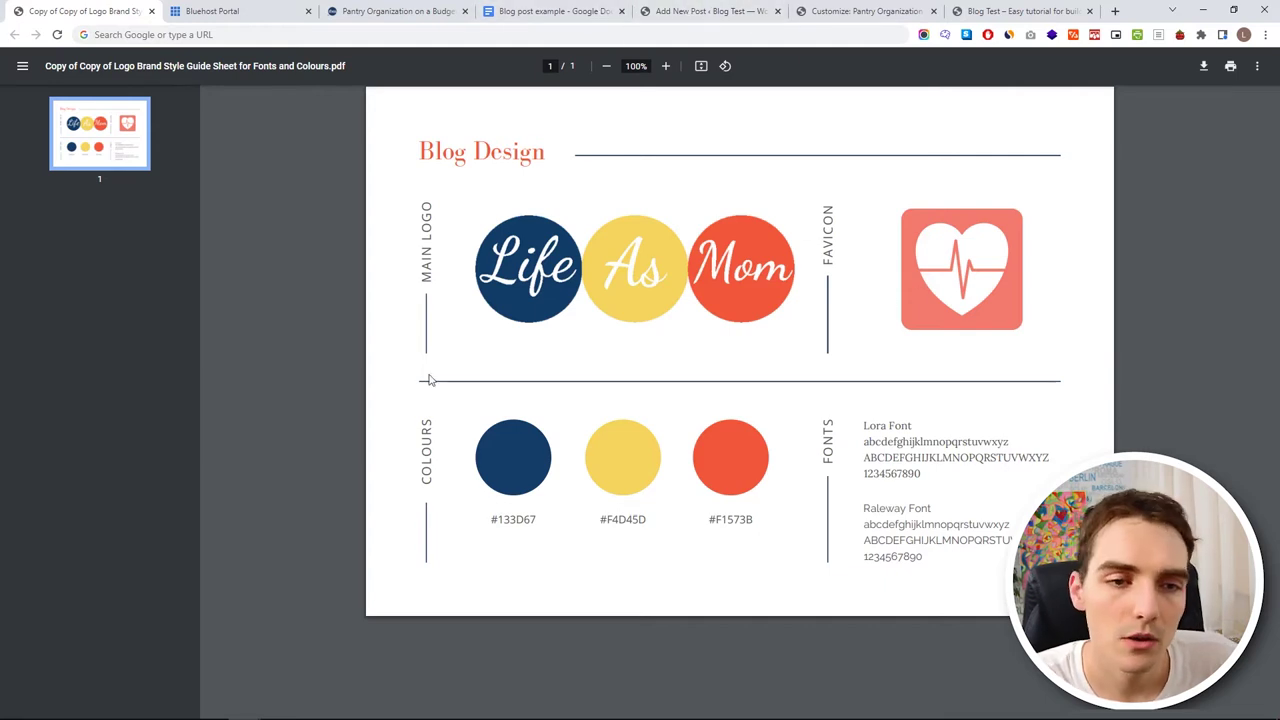
{"action": "left_click", "coordinate": [712, 11]}
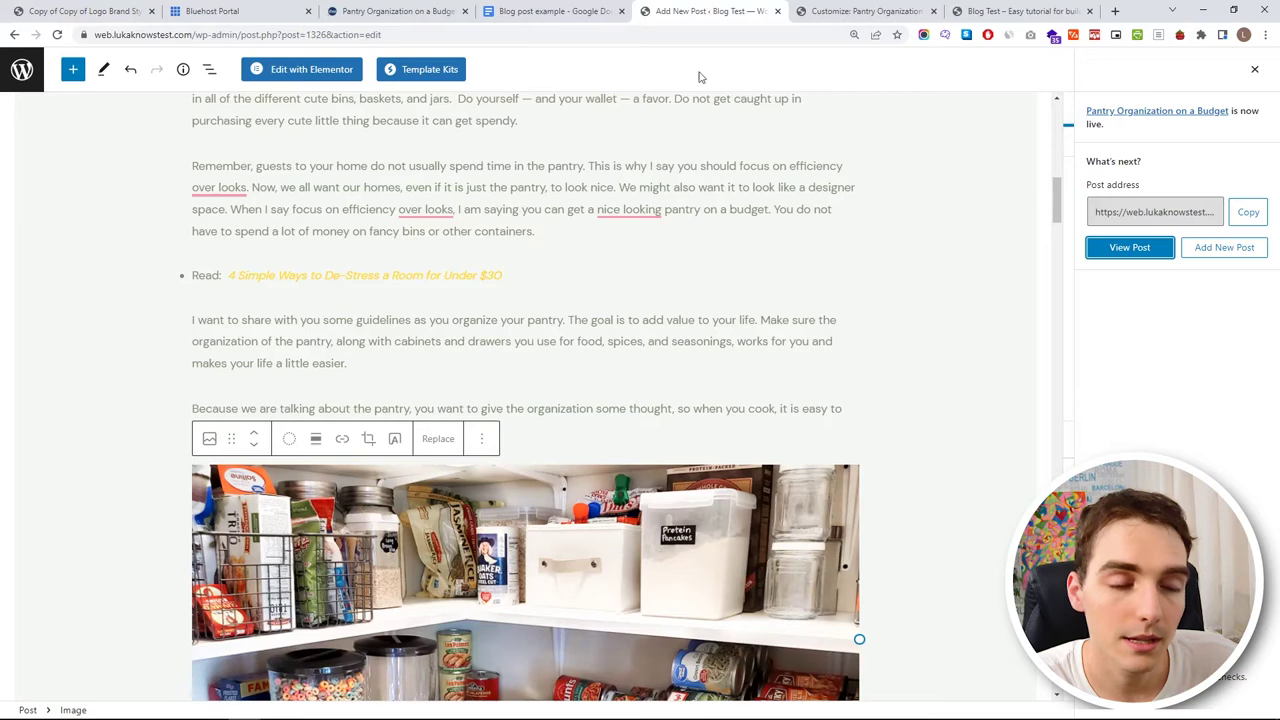
{"action": "left_click", "coordinate": [868, 11]}
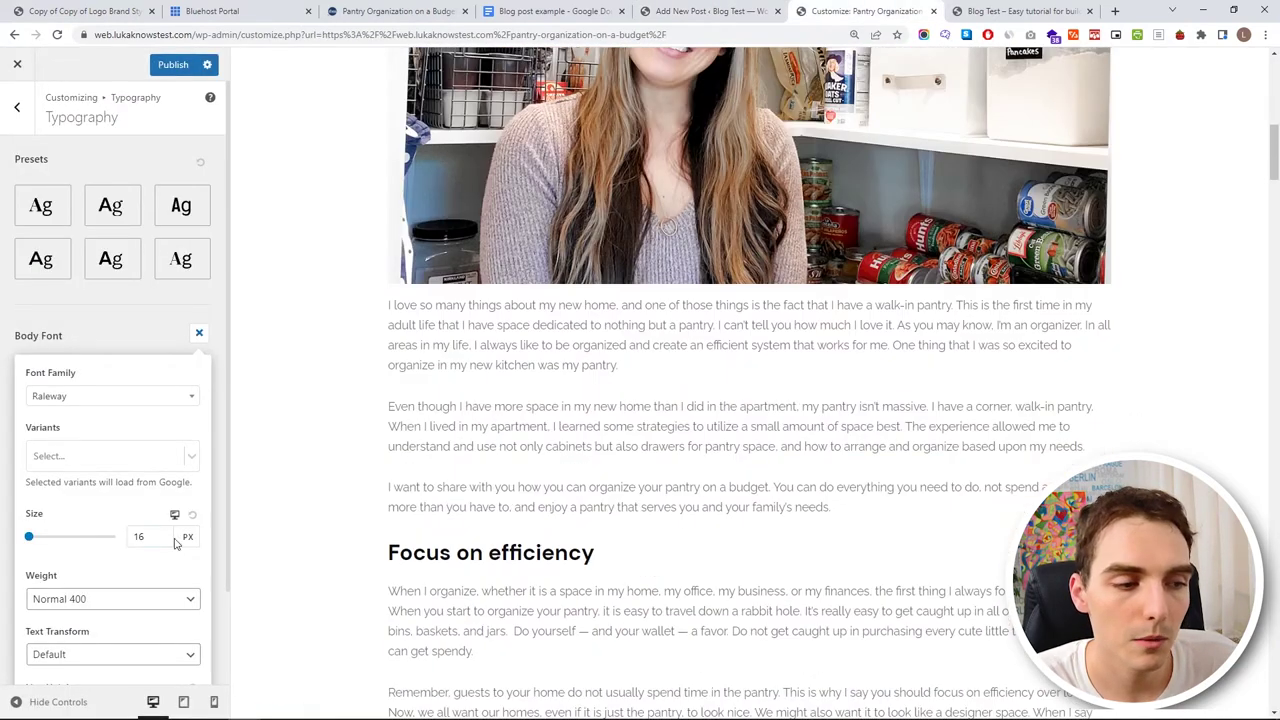
- Set the body font size to 18 px after briefly trying 46 px
{"action": "left_click_drag", "start_coordinate": [165, 537], "coordinate": [115, 546]}
{"action": "mouse_move", "coordinate": [30, 538]}
{"action": "left_mouse_down"}
{"action": "mouse_move", "coordinate": [49, 538]}
{"action": "mouse_move", "coordinate": [38, 543]}
{"action": "left_mouse_up"}
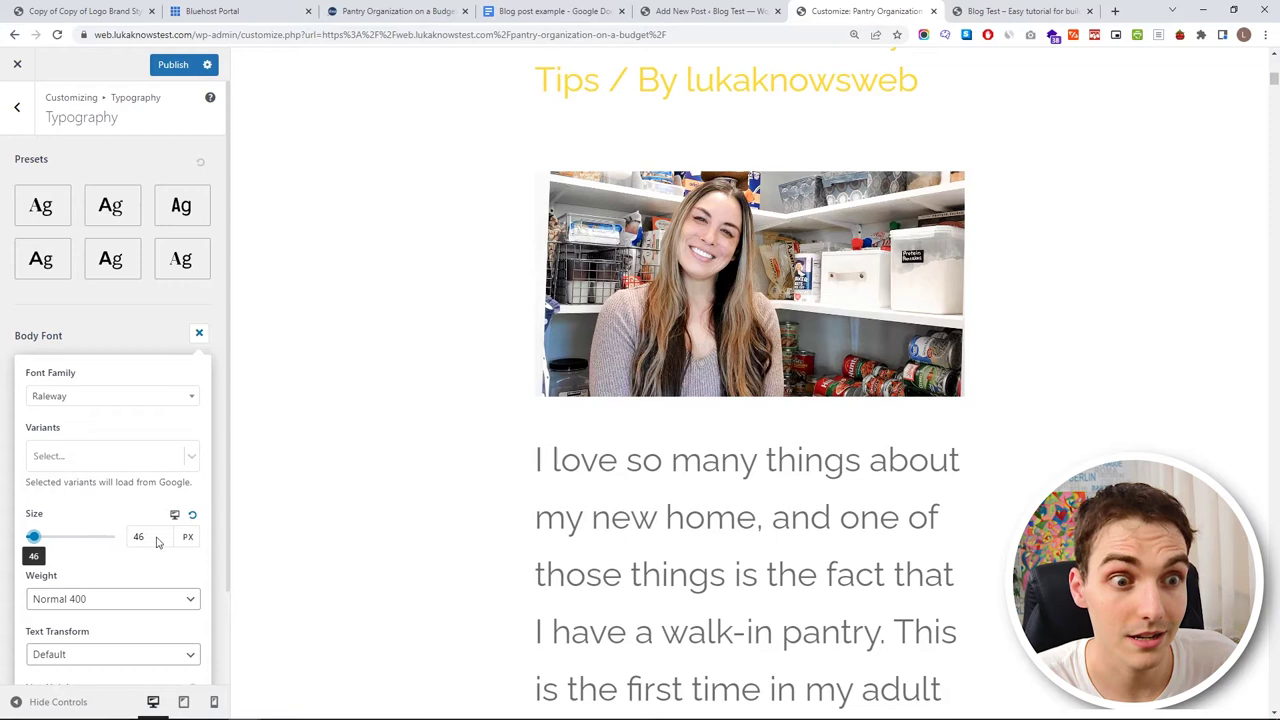
{"action": "double_click", "coordinate": [140, 537]}
{"action": "type", "text": "18"}
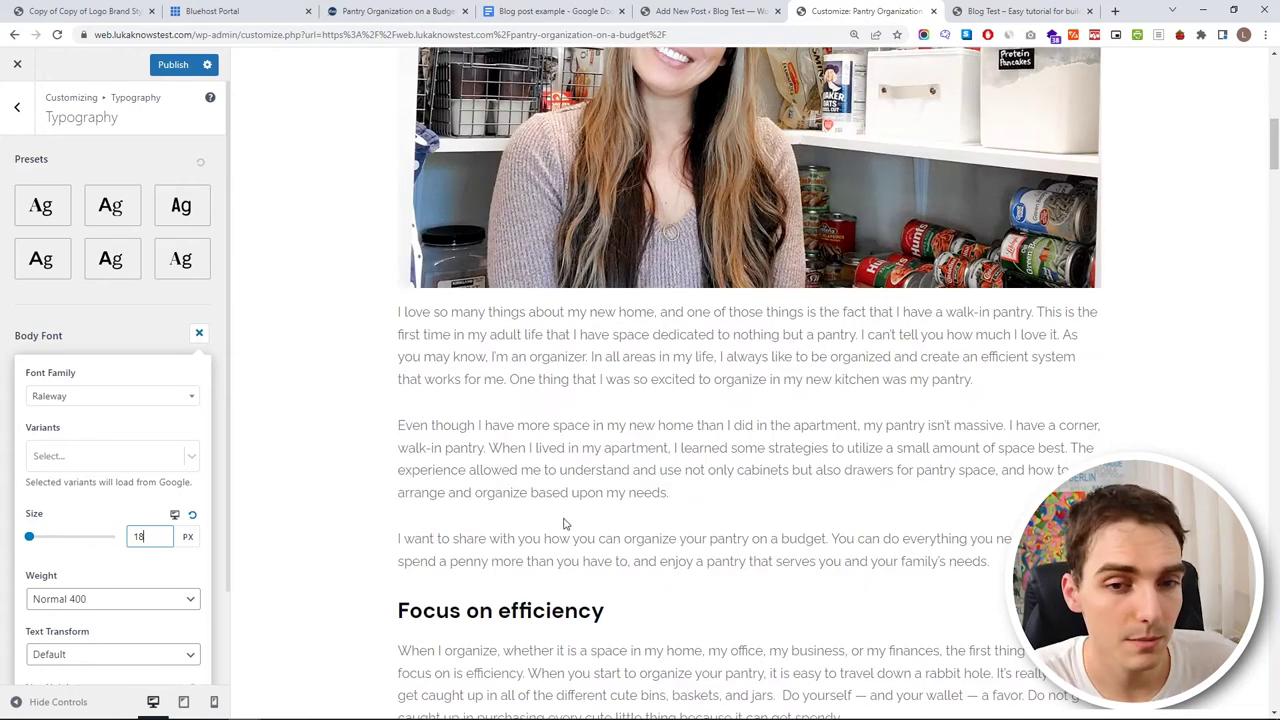
{"action": "scroll", "coordinate": [570, 510], "scroll_direction": "up", "scroll_amount": 1}
{"action": "scroll", "coordinate": [570, 510], "scroll_direction": "up", "scroll_amount": 1}
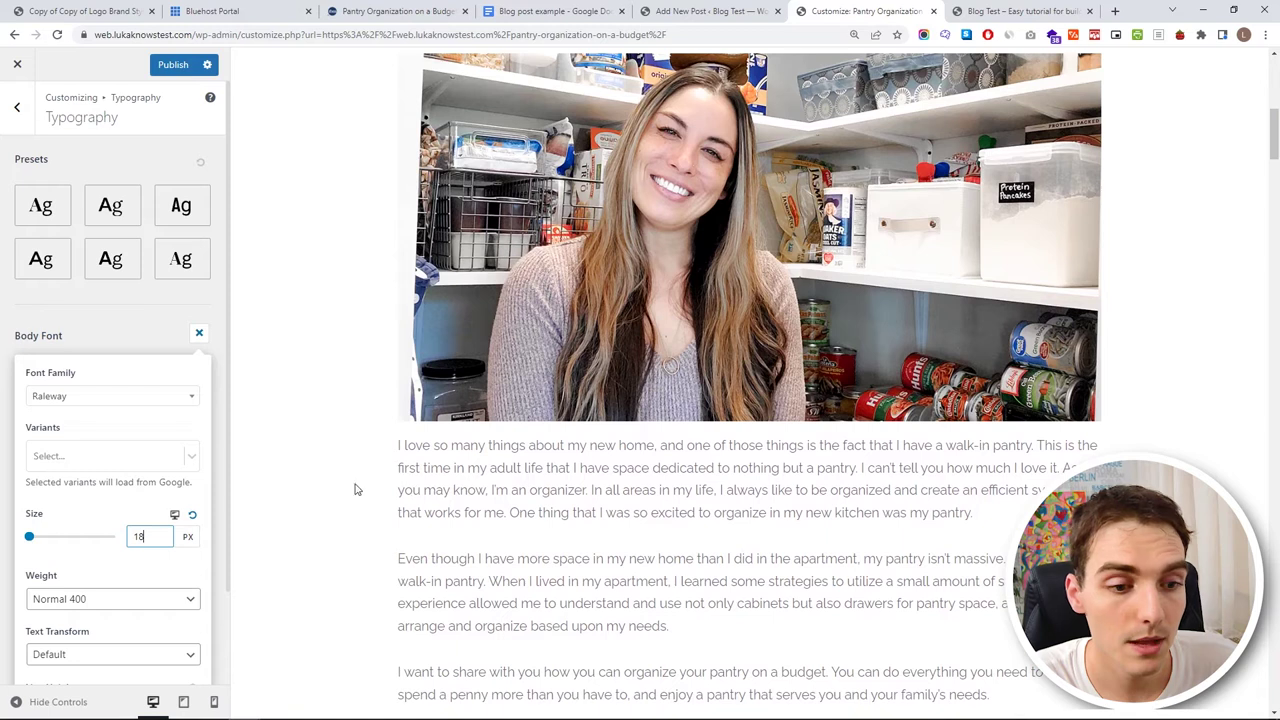
{"action": "scroll", "coordinate": [145, 443], "scroll_direction": "down", "scroll_amount": 2}
{"action": "scroll", "coordinate": [571, 477], "scroll_direction": "down", "scroll_amount": 1}
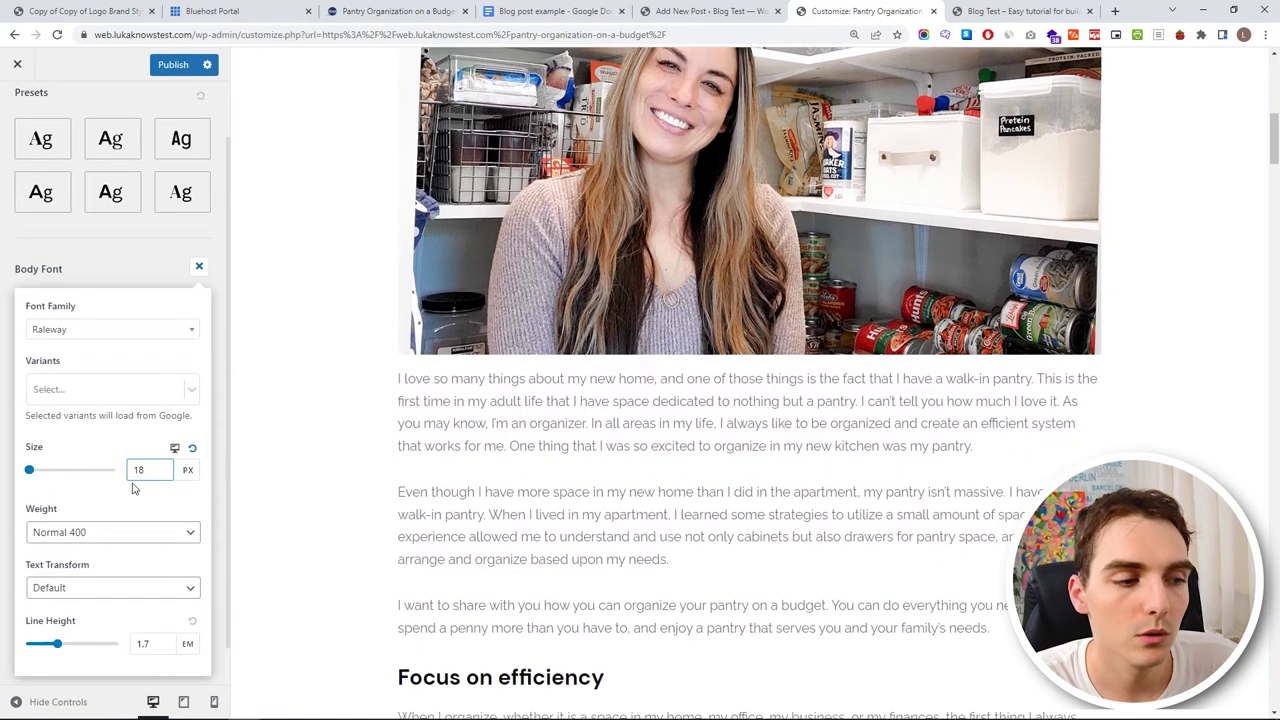
- Try Ultra-Bold 900 body weight, settle on Normal 400, and reset line height to 1.7
{"action": "left_click", "coordinate": [135, 488]}
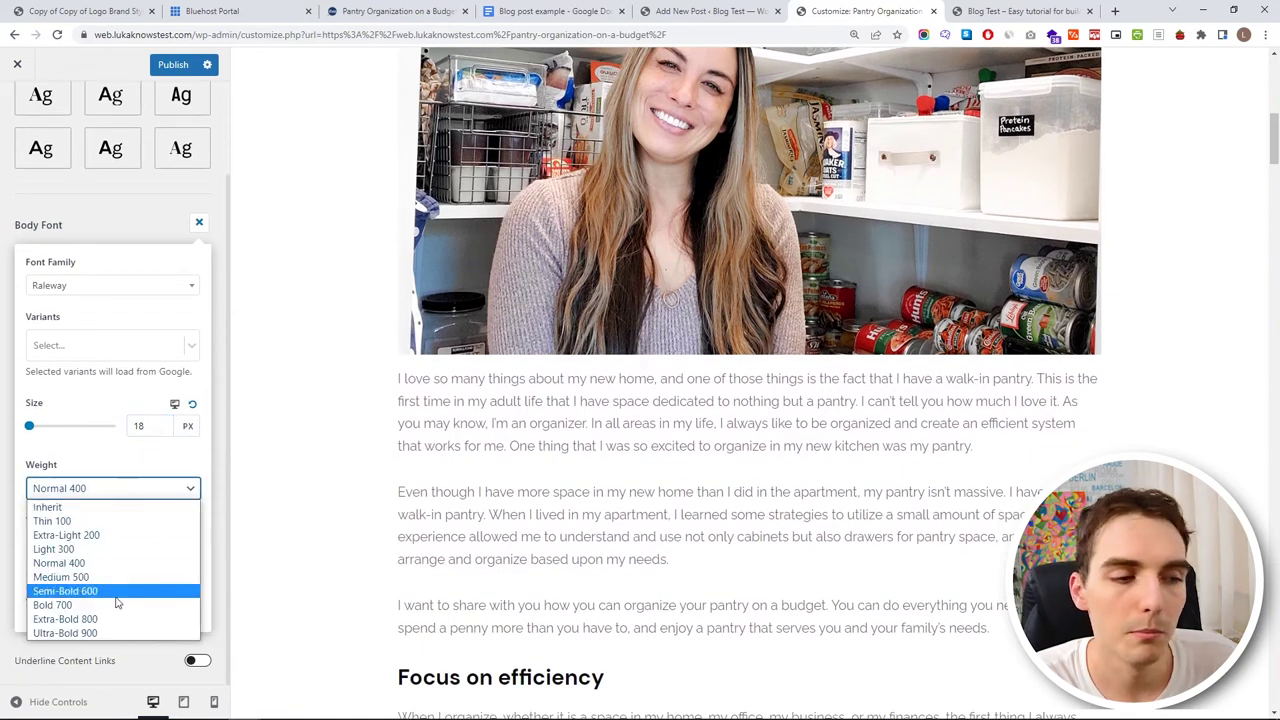
{"action": "left_click", "coordinate": [118, 633]}
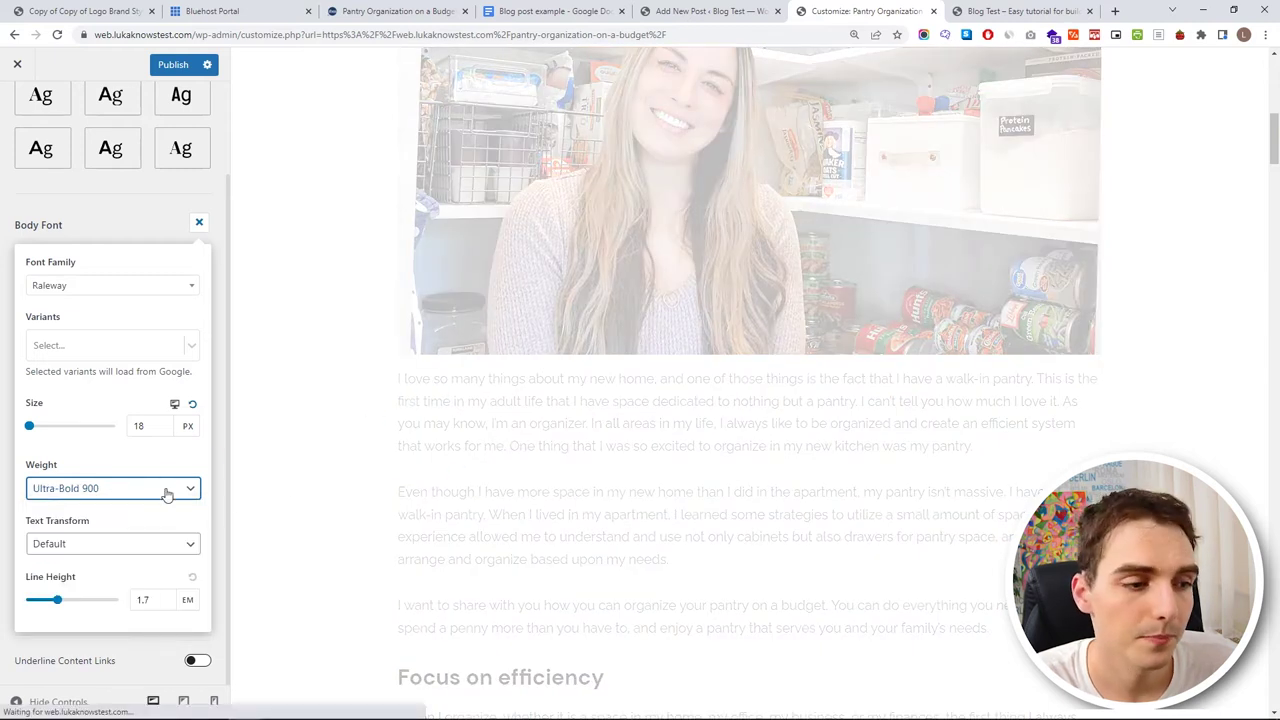
{"action": "left_click", "coordinate": [167, 490]}
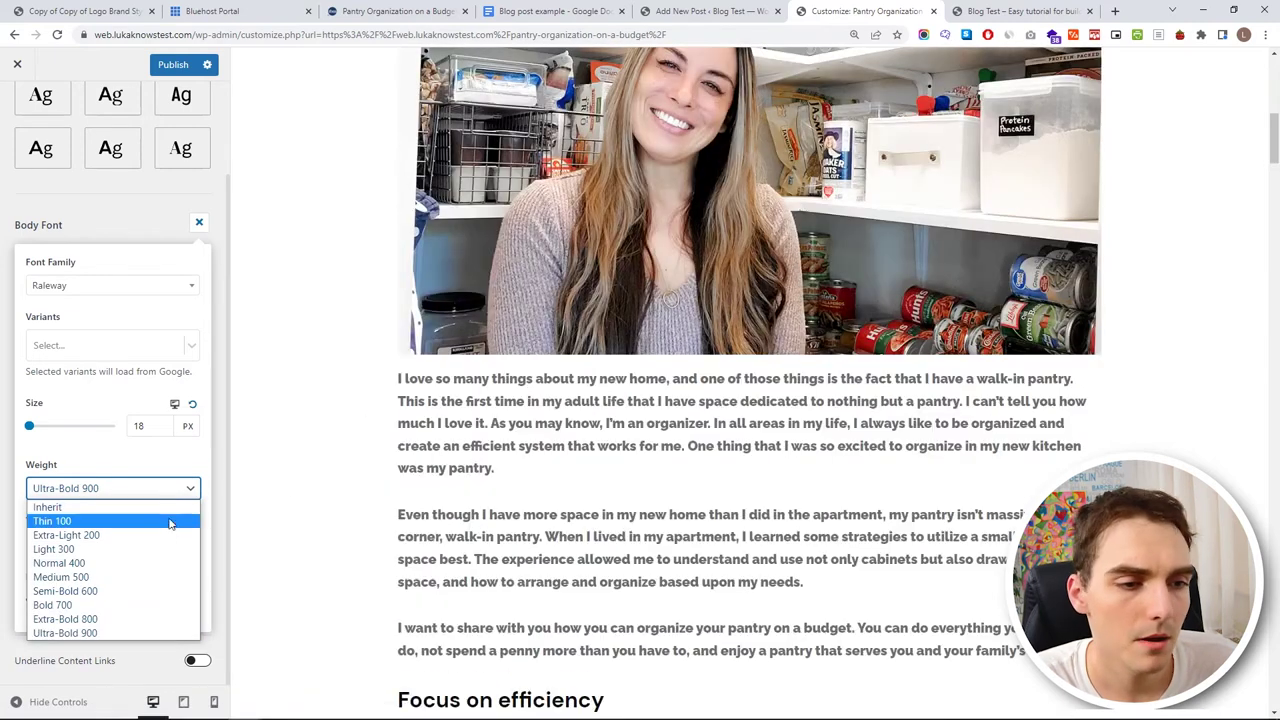
{"action": "left_click", "coordinate": [135, 564]}
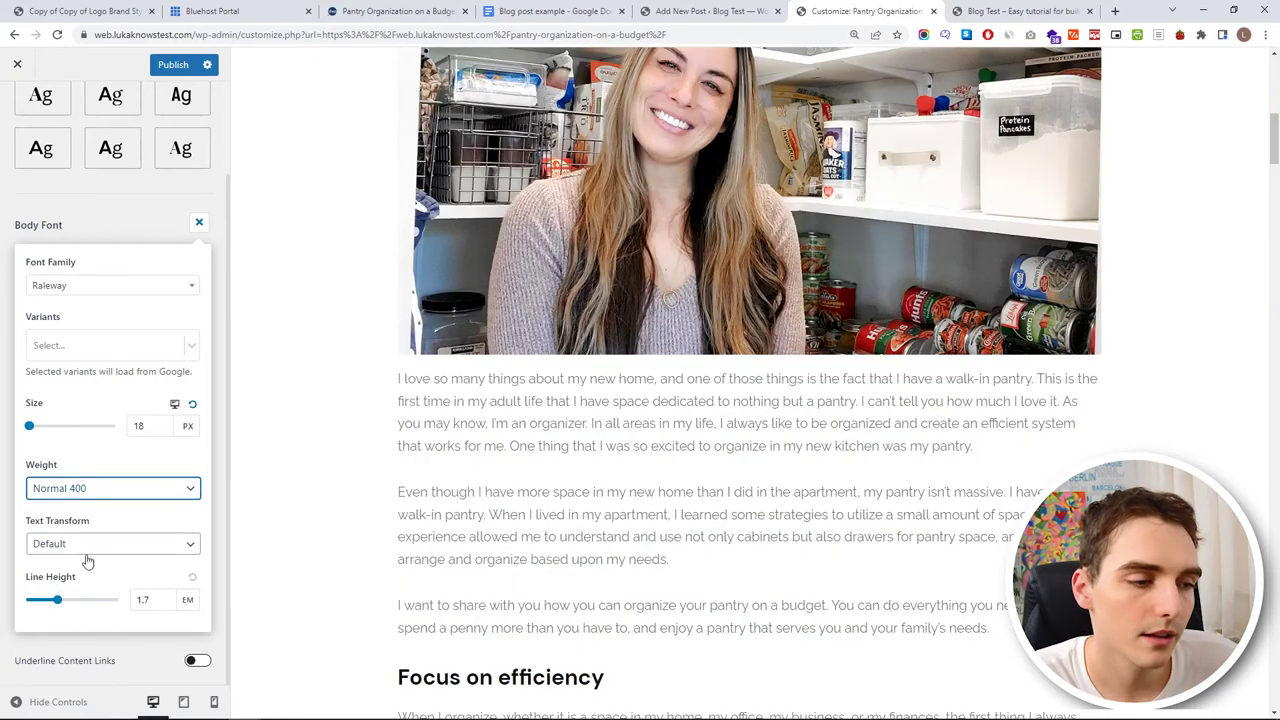
{"action": "left_click_drag", "start_coordinate": [57, 599], "coordinate": [113, 600]}
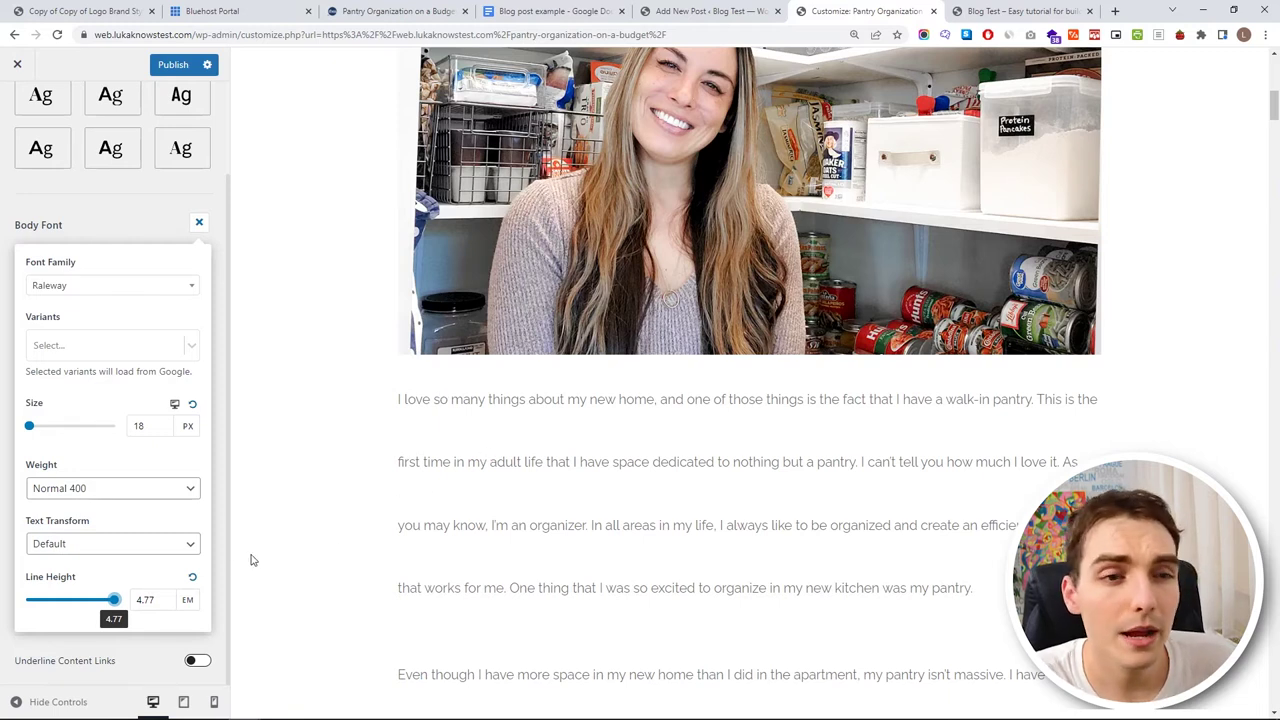
{"action": "left_click", "coordinate": [196, 580]}
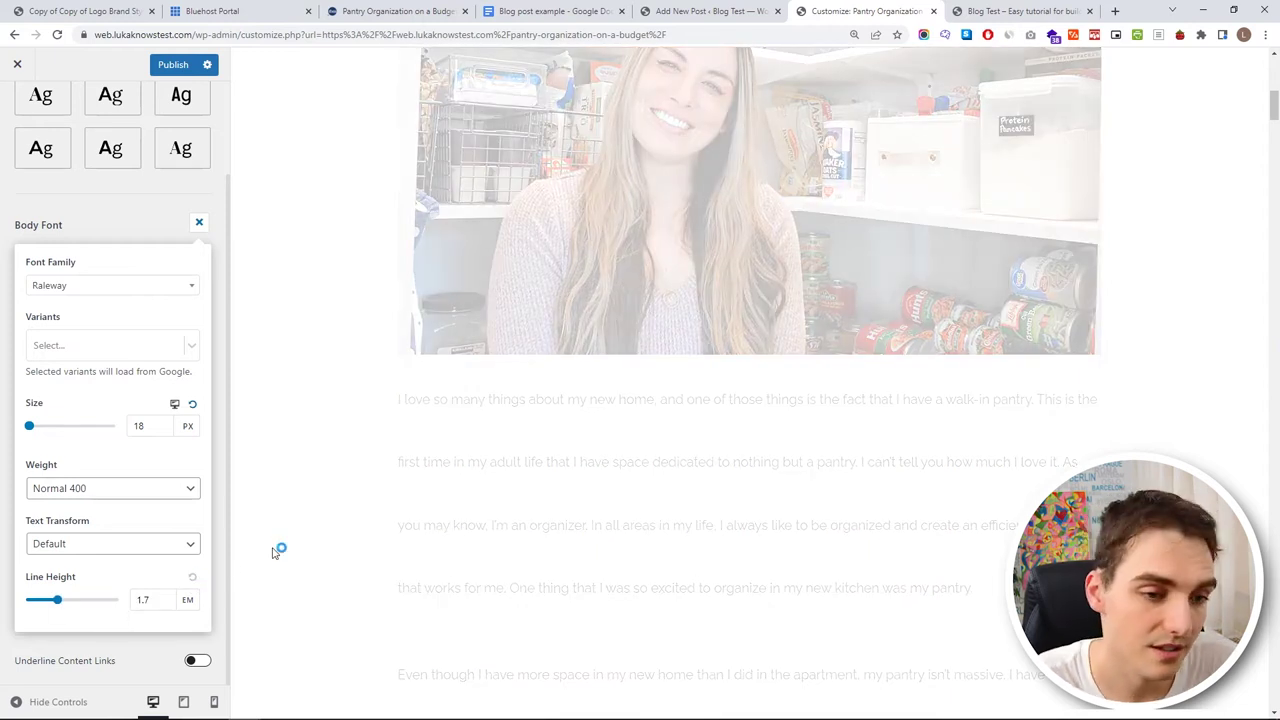
{"action": "left_click", "coordinate": [143, 214]}
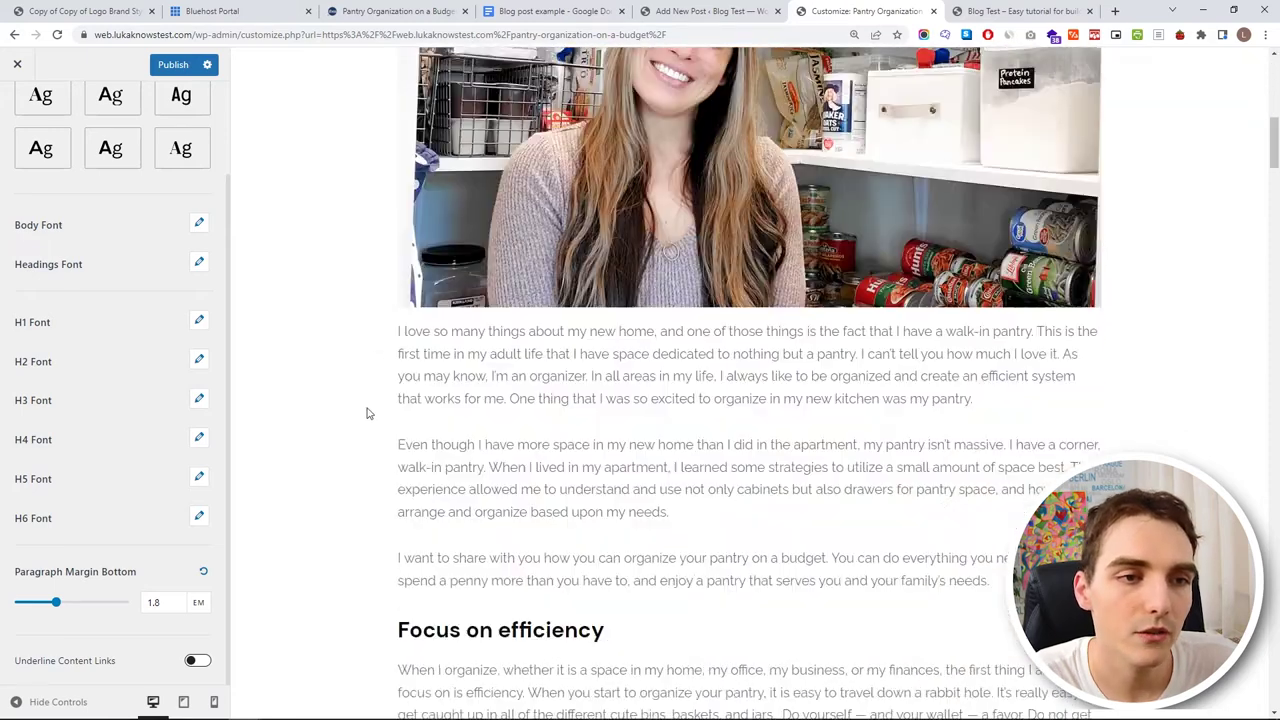
- Set the headings font family to Lora
{"action": "scroll", "coordinate": [400, 440], "scroll_direction": "down", "scroll_amount": 2}
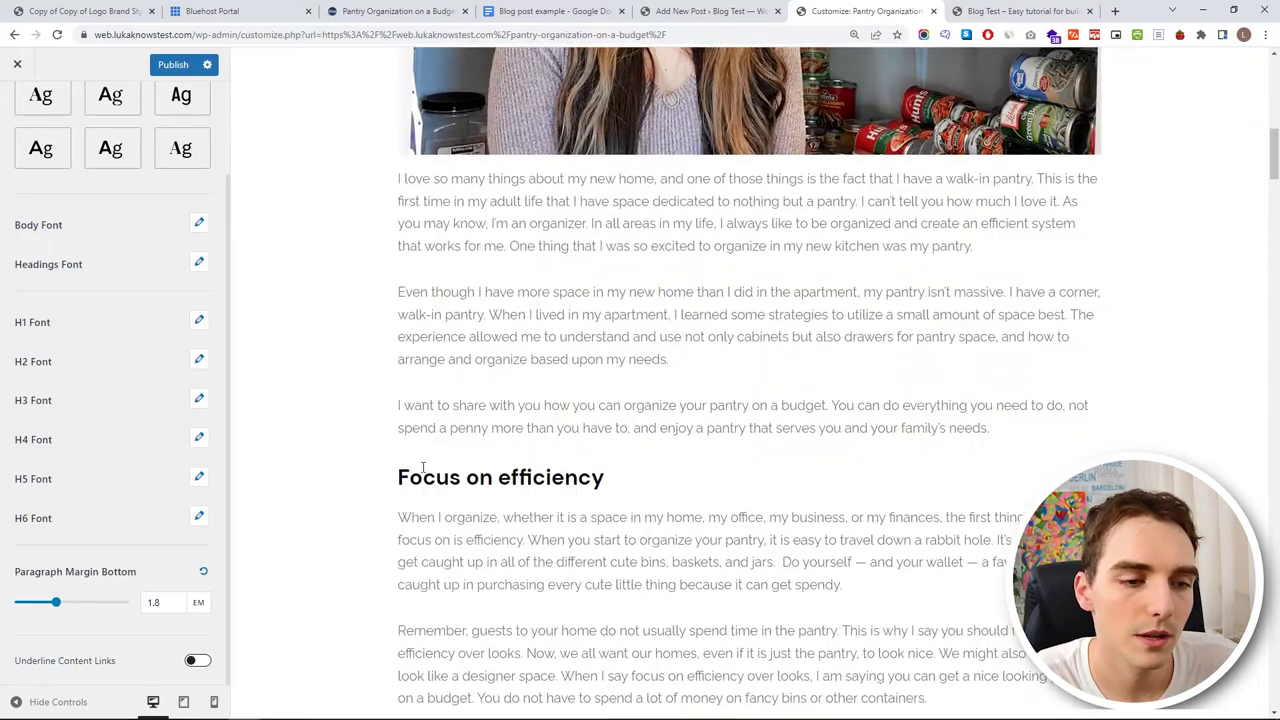
{"action": "left_click", "coordinate": [198, 264]}
{"action": "left_click", "coordinate": [120, 324]}
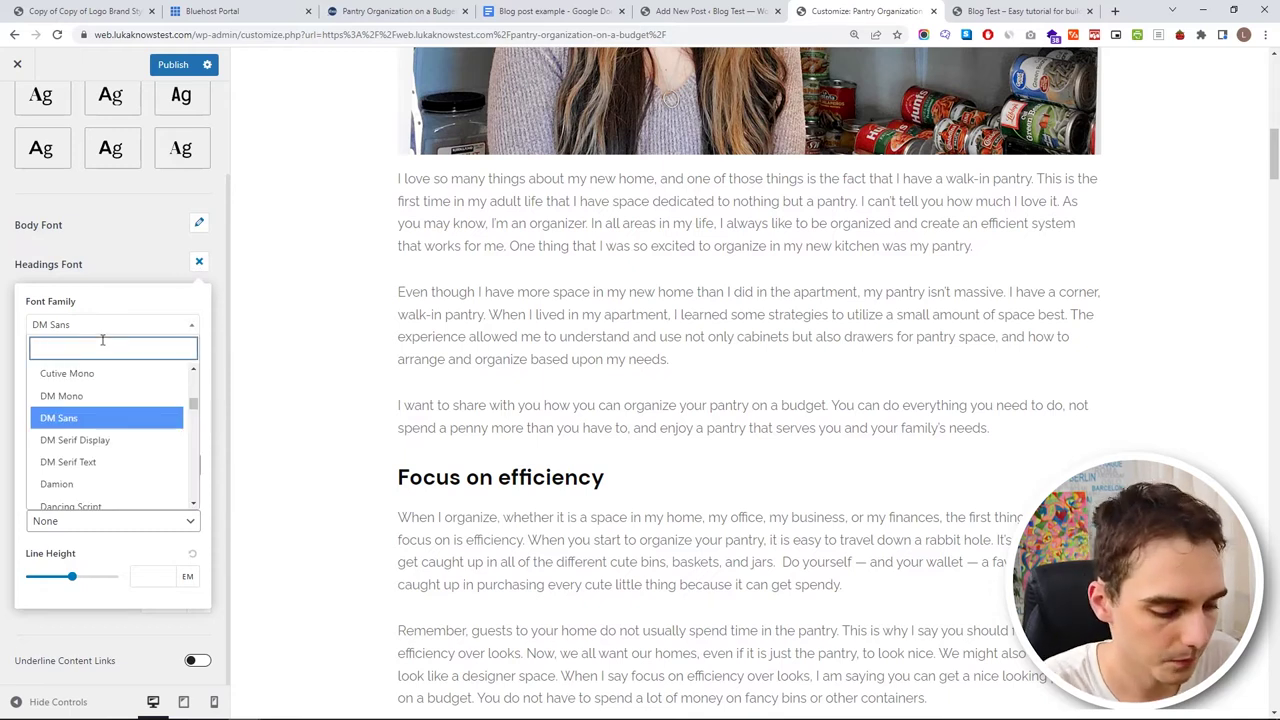
{"action": "type", "text": "lora"}
{"action": "left_click", "coordinate": [70, 420]}
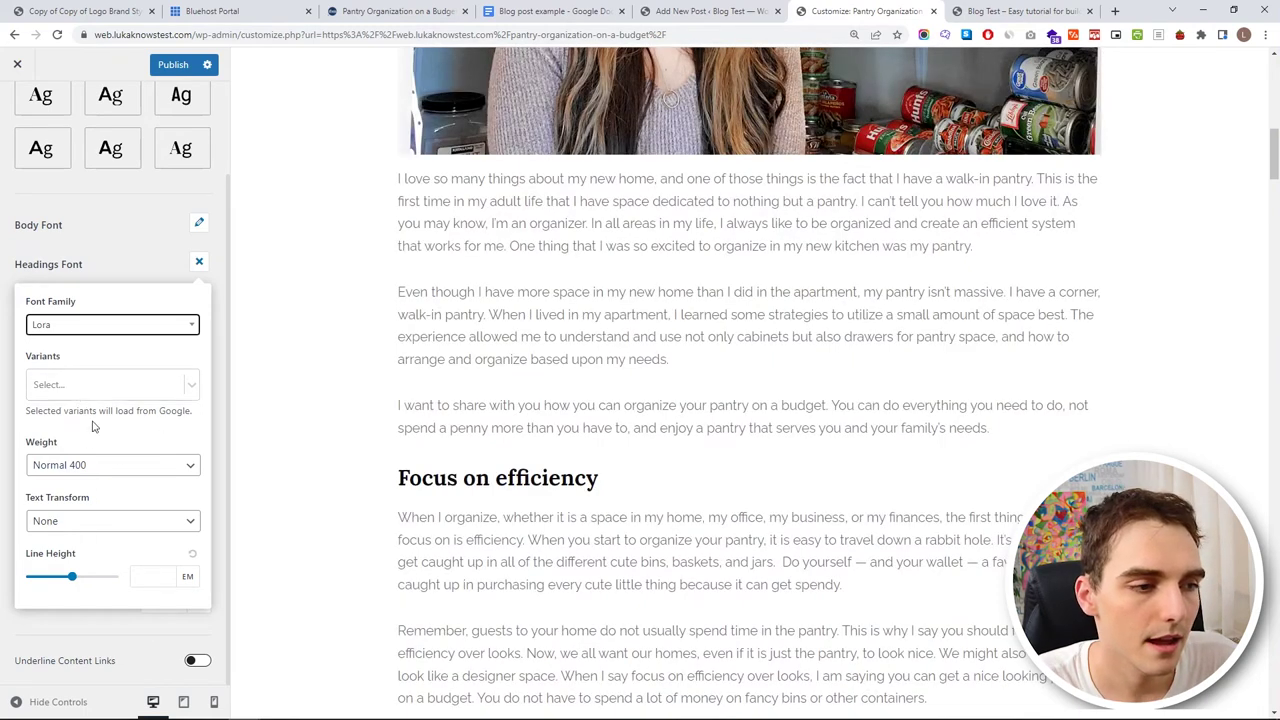
{"action": "left_click", "coordinate": [140, 267]}
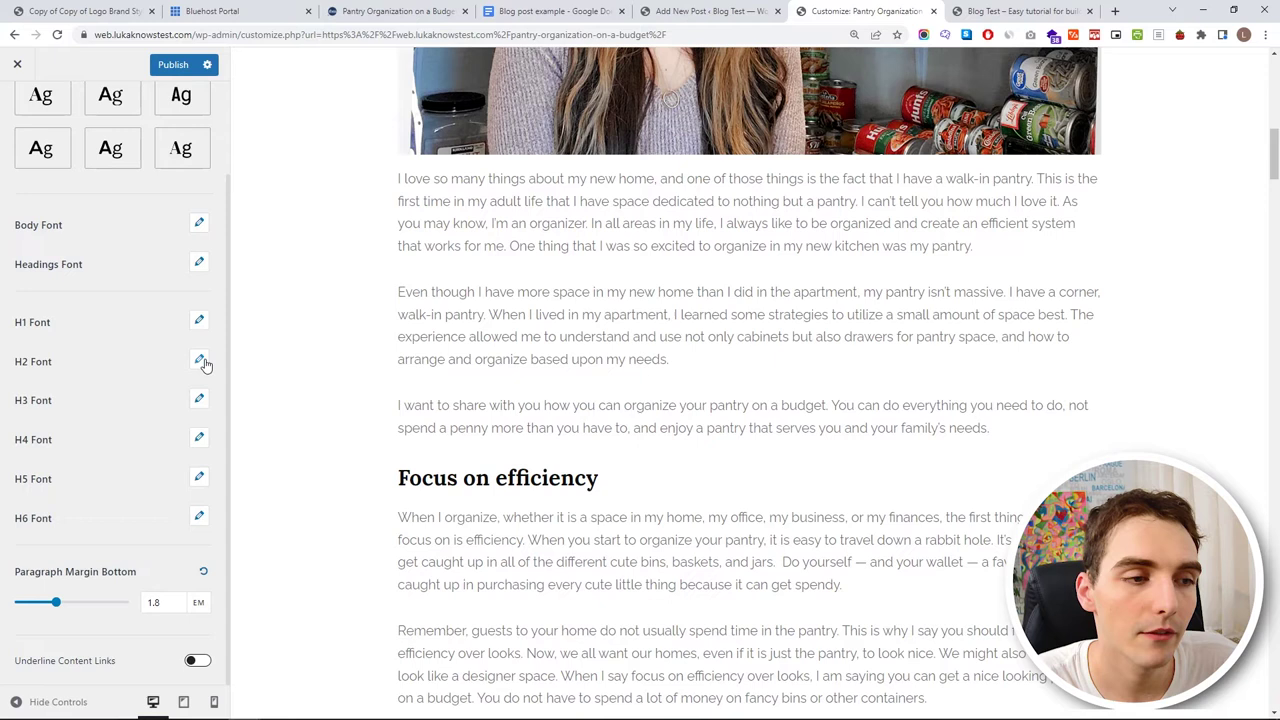
- Increase the H2 heading size to 50 px
{"action": "left_click", "coordinate": [42, 366]}
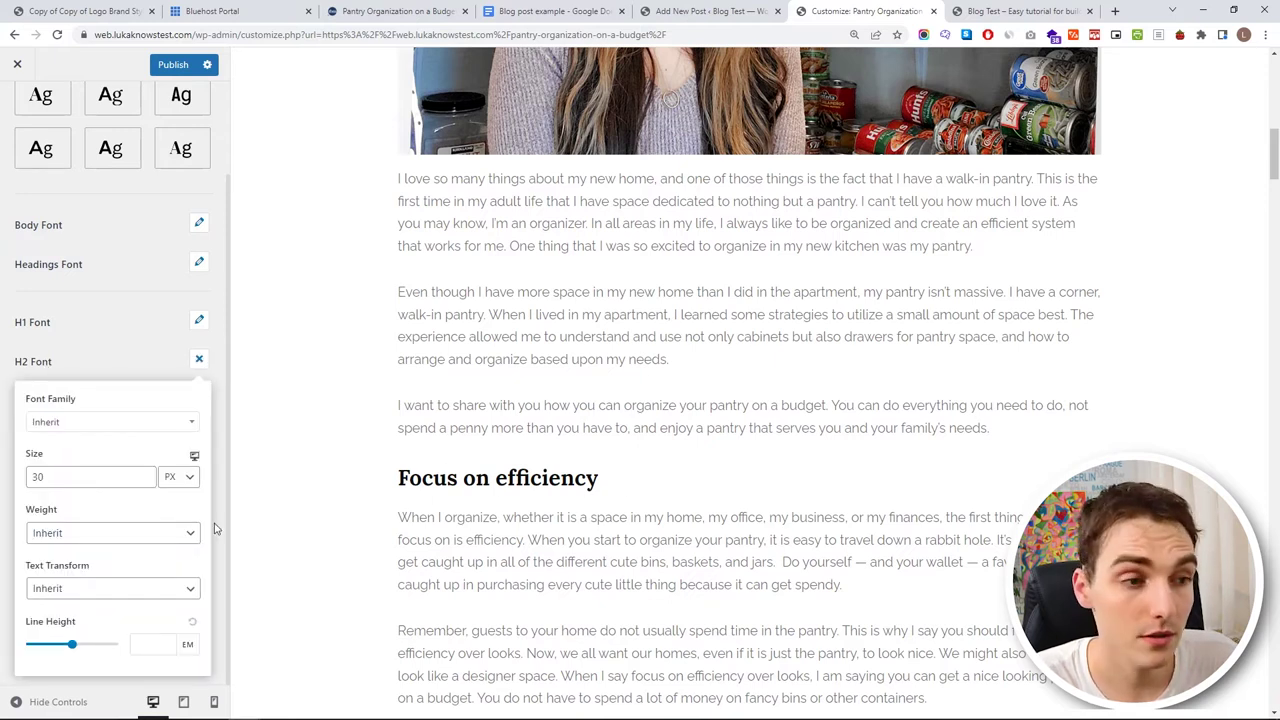
{"action": "left_click", "coordinate": [145, 473]}
{"action": "left_click", "coordinate": [145, 473]}
{"action": "left_click", "coordinate": [145, 473]}
{"action": "left_click", "coordinate": [145, 473]}
{"action": "left_click", "coordinate": [145, 473]}
{"action": "left_click", "coordinate": [145, 474]}
{"action": "left_click", "coordinate": [199, 358]}
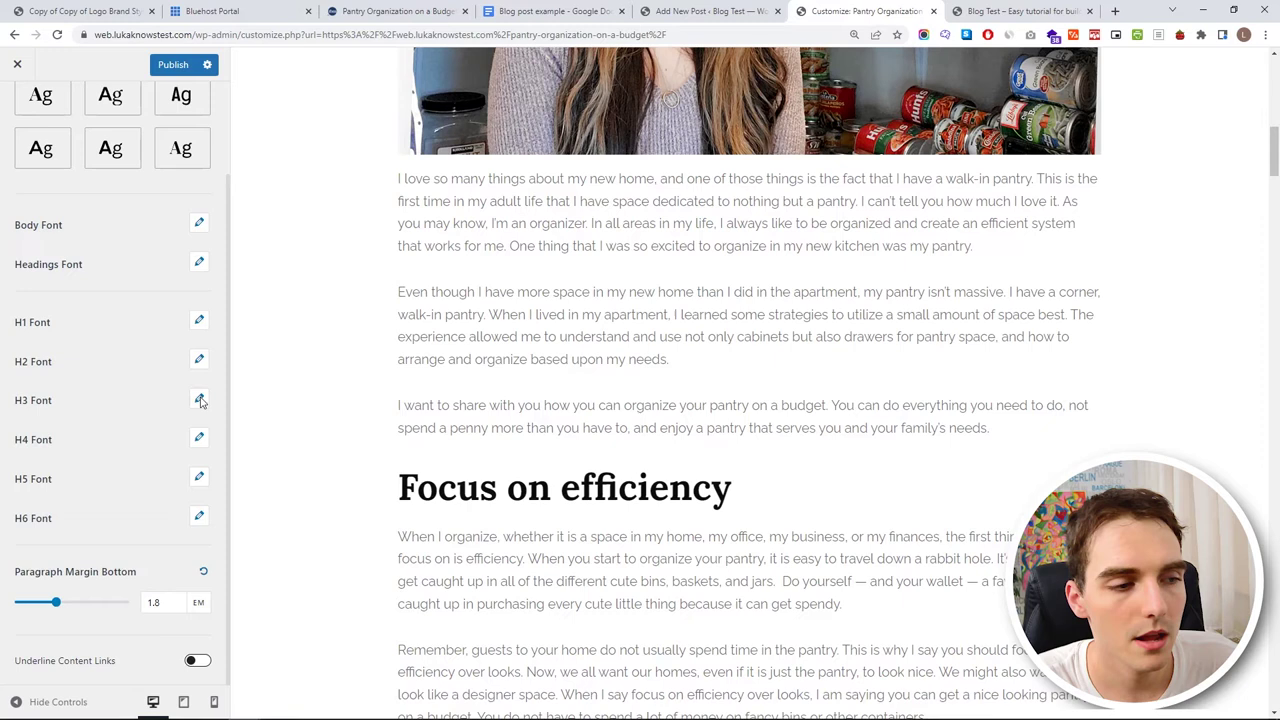
- Reduce the H2 heading size to 40 px and check headings in the preview
{"action": "left_click", "coordinate": [196, 362]}
{"action": "double_click", "coordinate": [195, 365]}
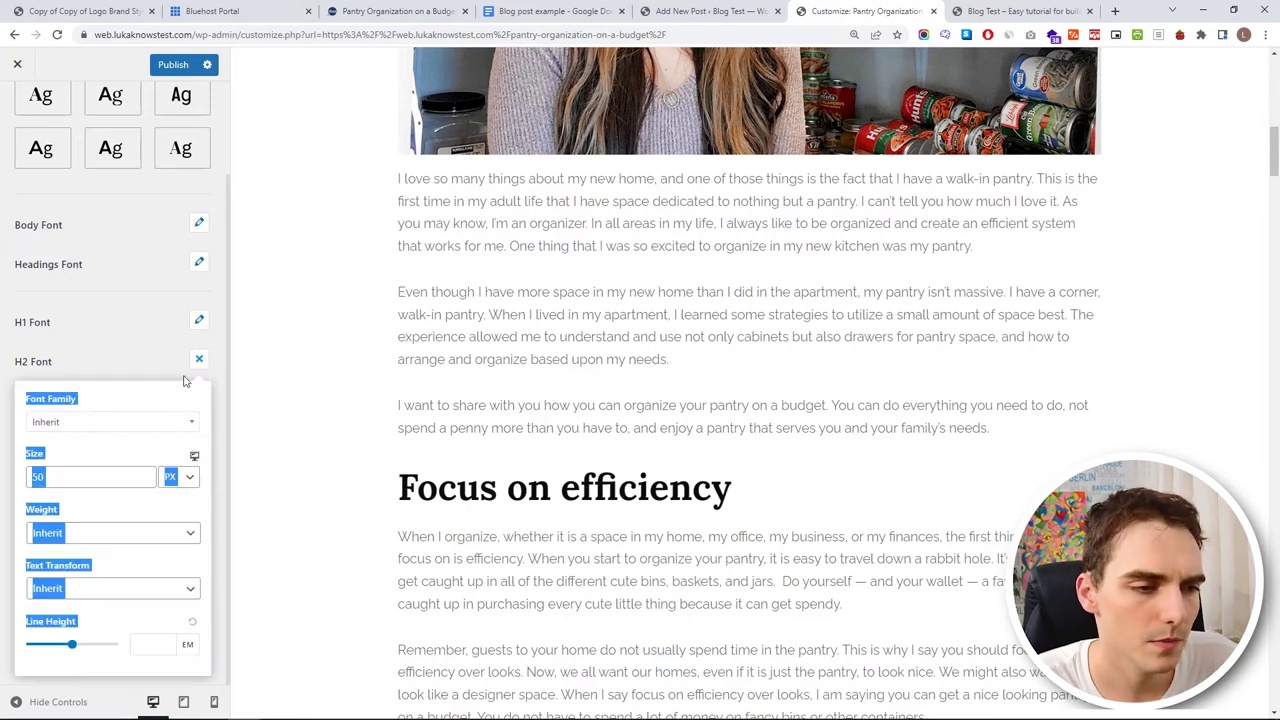
{"action": "left_click", "coordinate": [145, 481]}
{"action": "left_click", "coordinate": [145, 481]}
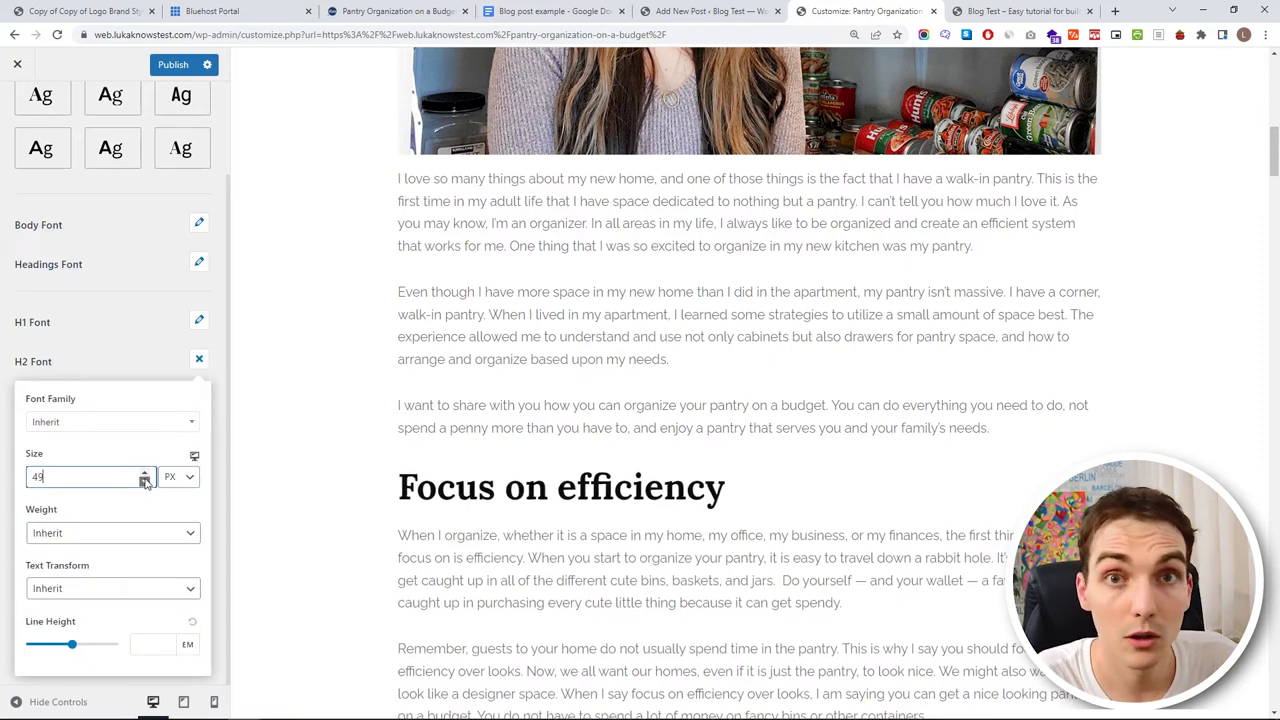
{"action": "left_click", "coordinate": [145, 481]}
{"action": "left_click", "coordinate": [145, 481]}
{"action": "left_click", "coordinate": [145, 481]}
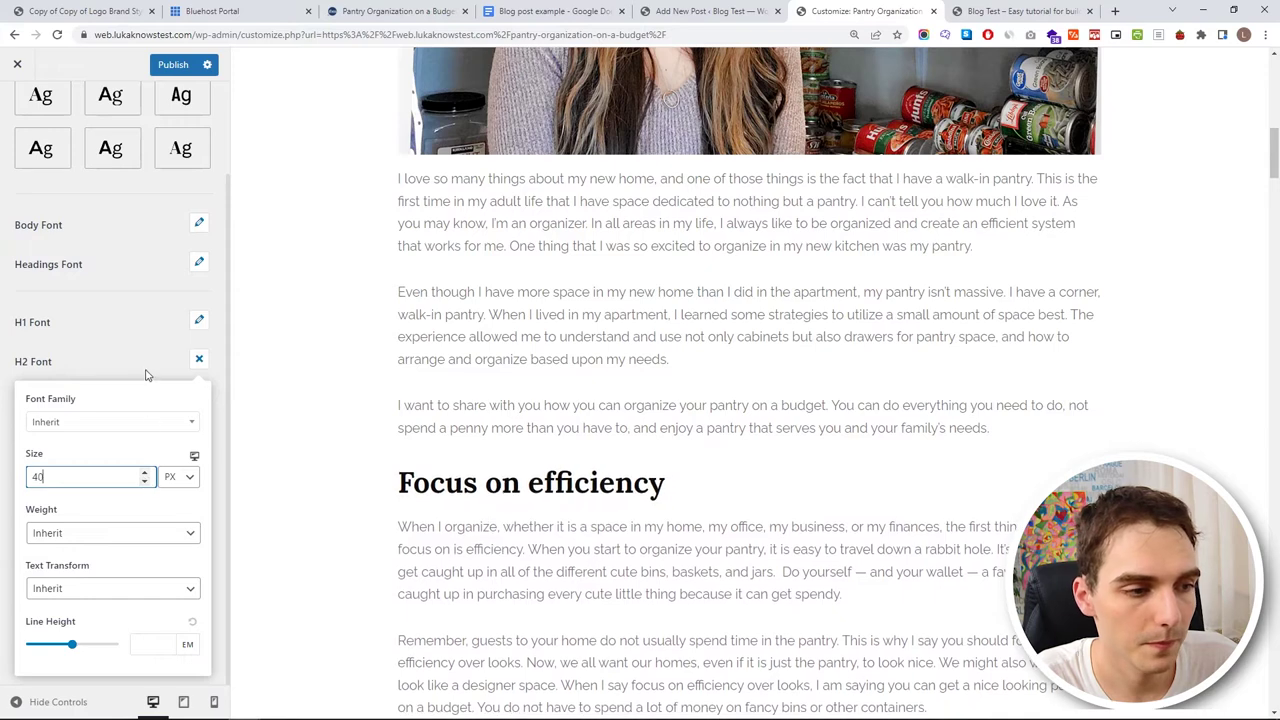
{"action": "left_click", "coordinate": [149, 368]}
{"action": "scroll", "coordinate": [400, 530], "scroll_direction": "down", "scroll_amount": 3}
{"action": "scroll", "coordinate": [443, 553], "scroll_direction": "down", "scroll_amount": 14}
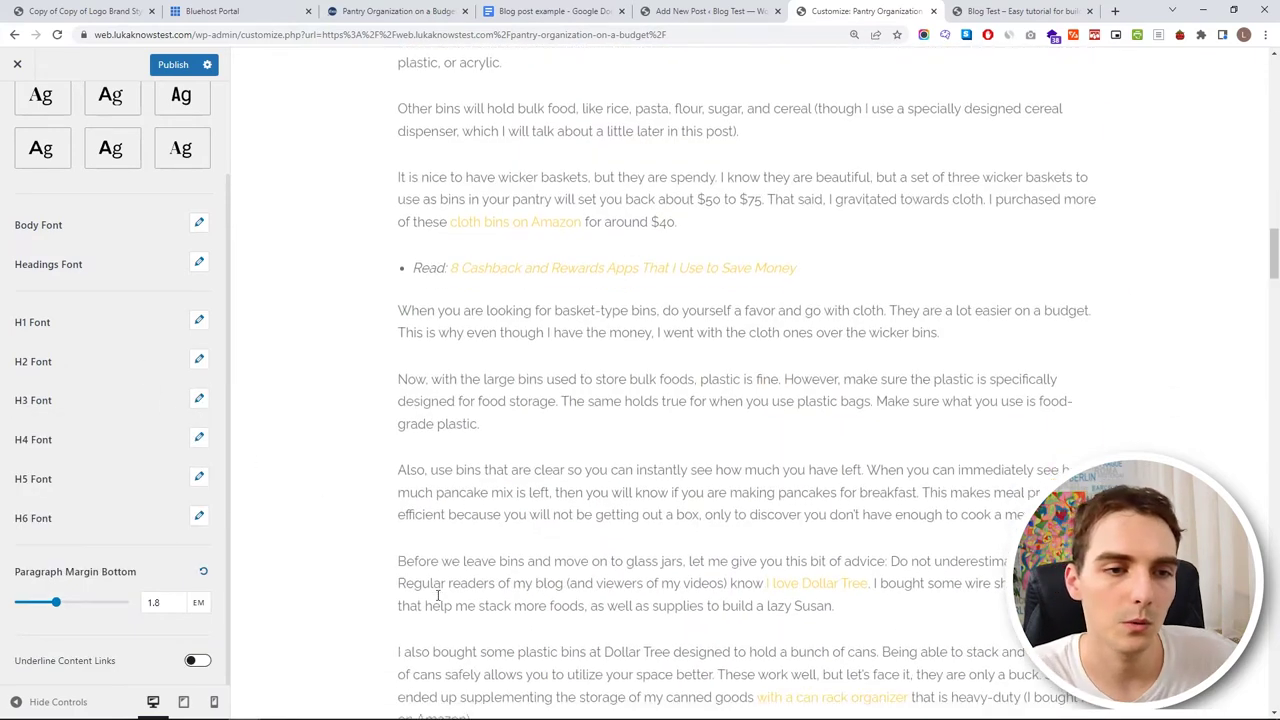
{"action": "scroll", "coordinate": [626, 535], "scroll_direction": "up", "scroll_amount": 15}
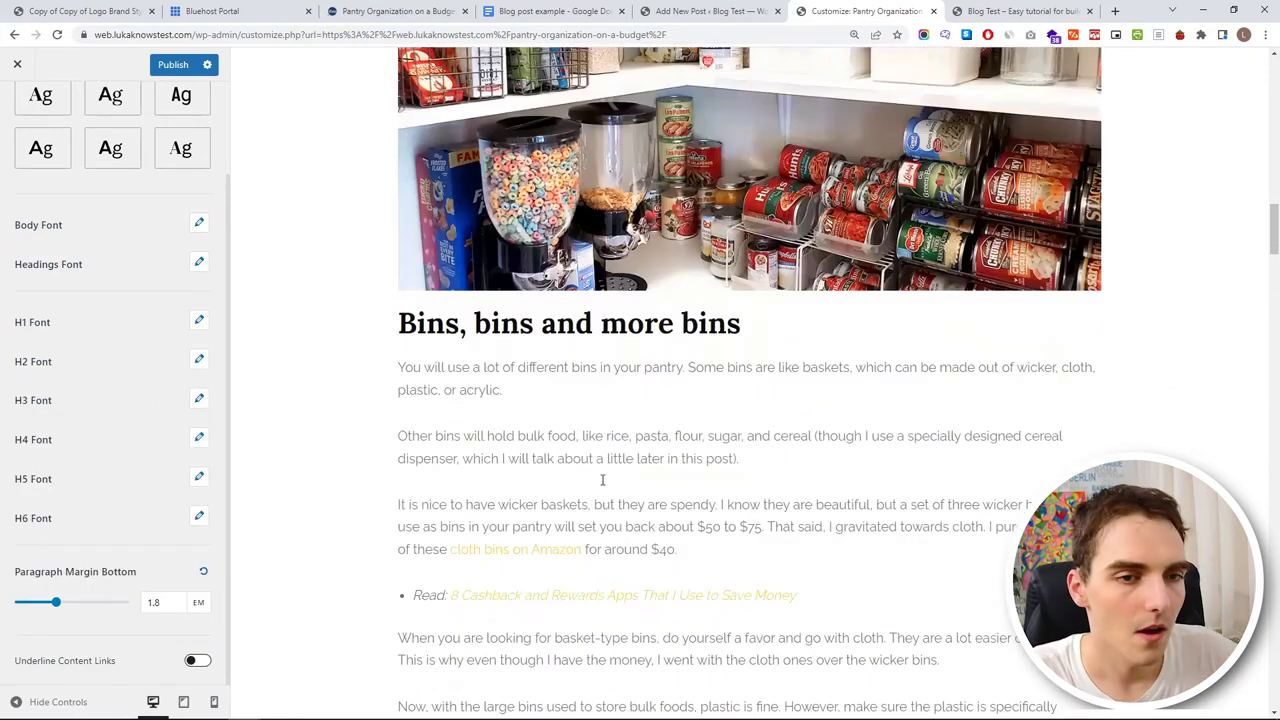
{"action": "scroll", "coordinate": [662, 360], "scroll_direction": "down", "scroll_amount": 7}
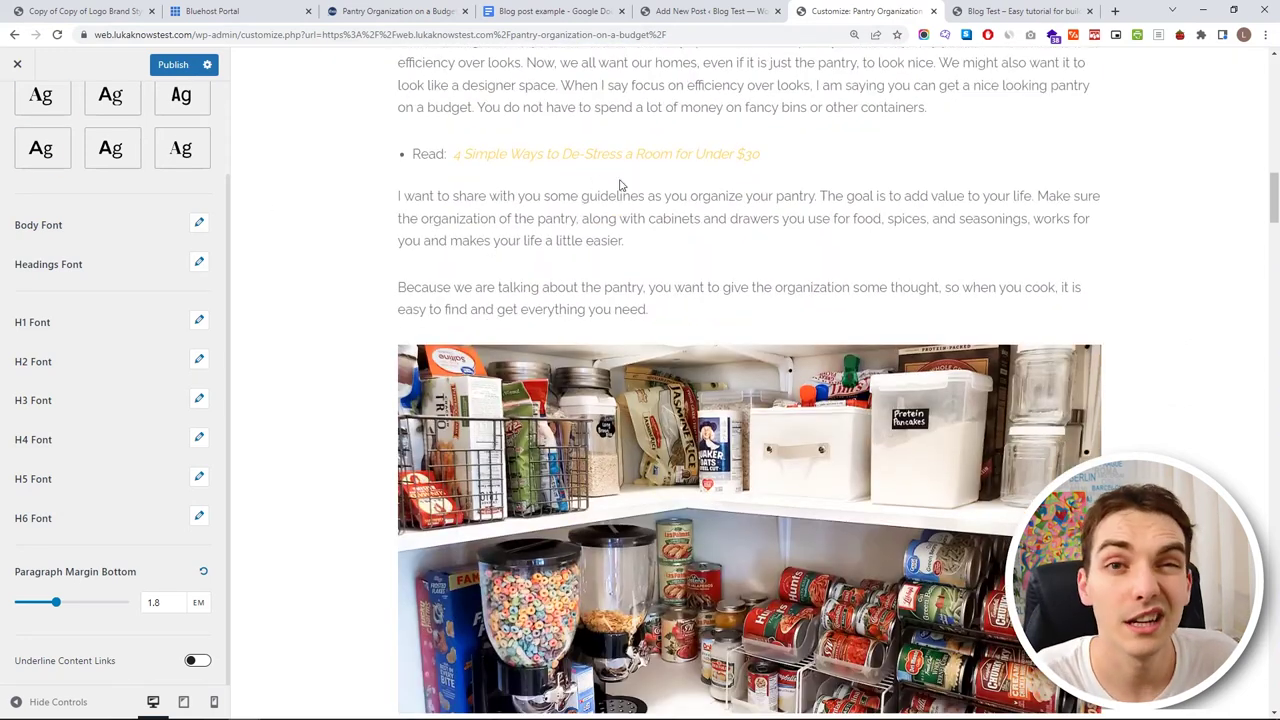
- Publish the typography changes, exit to the live pantry post, and reopen the Customizer
{"action": "left_click", "coordinate": [17, 63]}
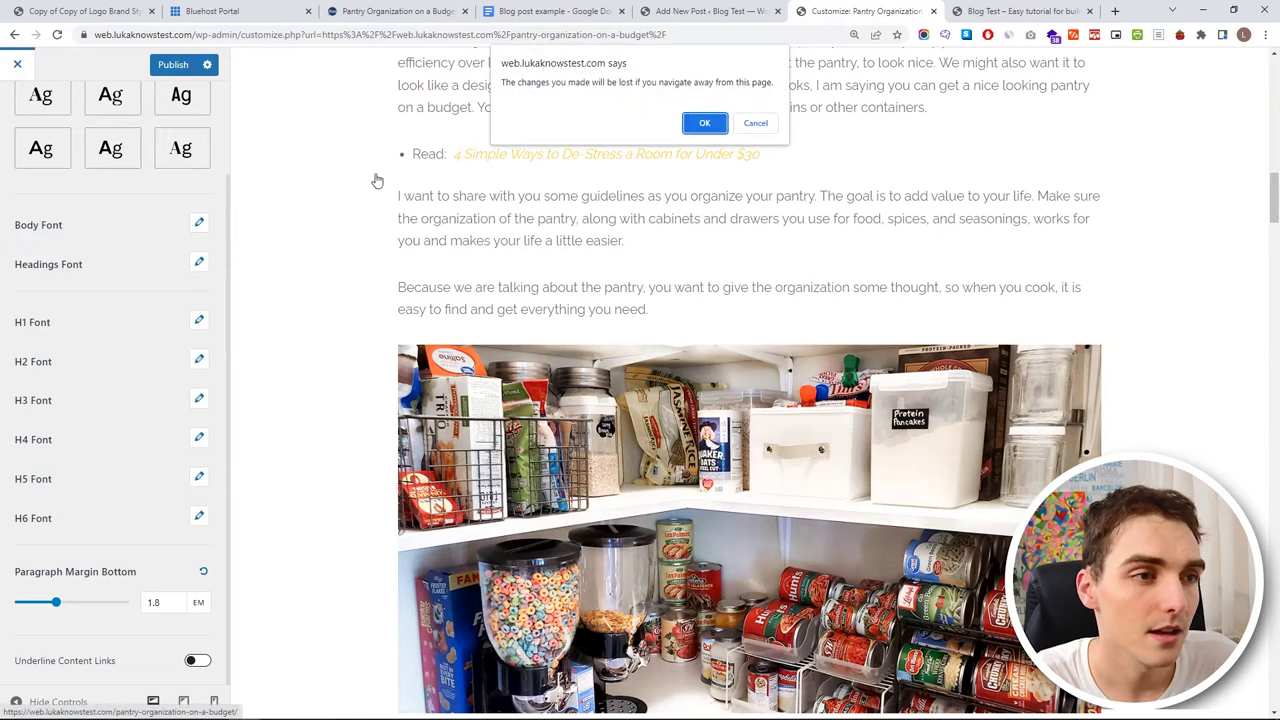
{"action": "left_click", "coordinate": [752, 123]}
{"action": "left_click", "coordinate": [168, 65]}
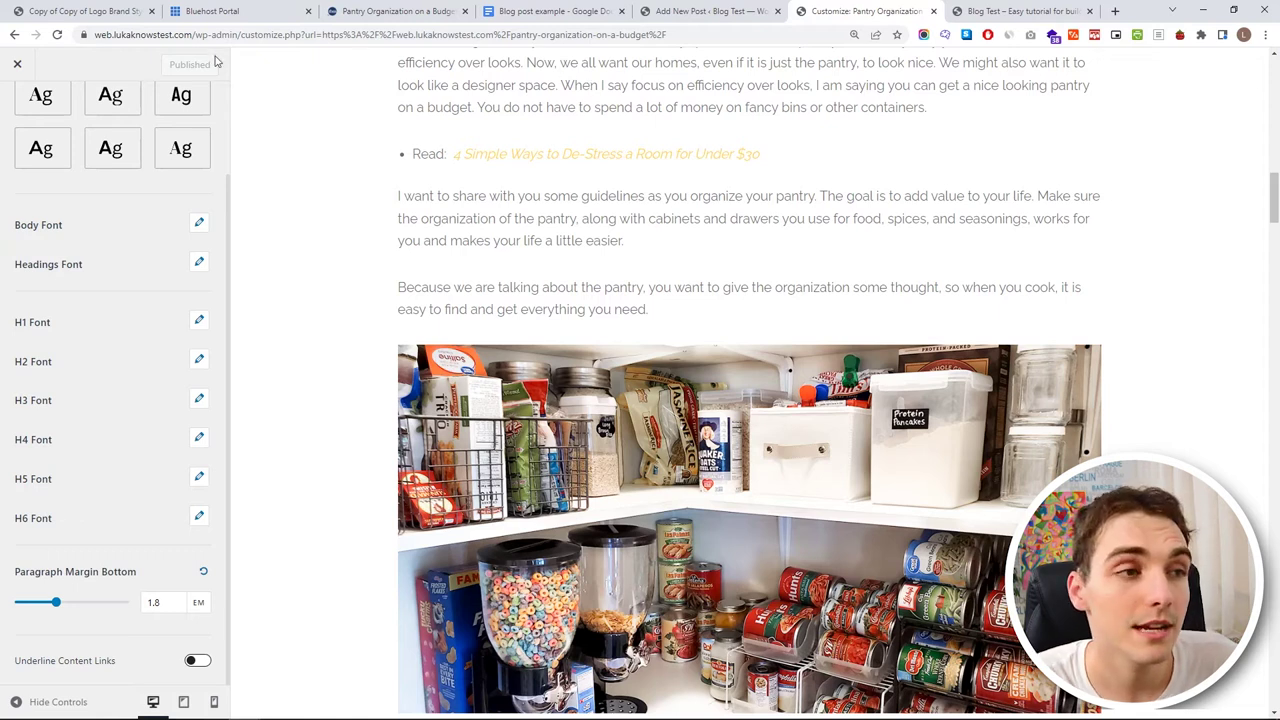
{"action": "left_click", "coordinate": [18, 64]}
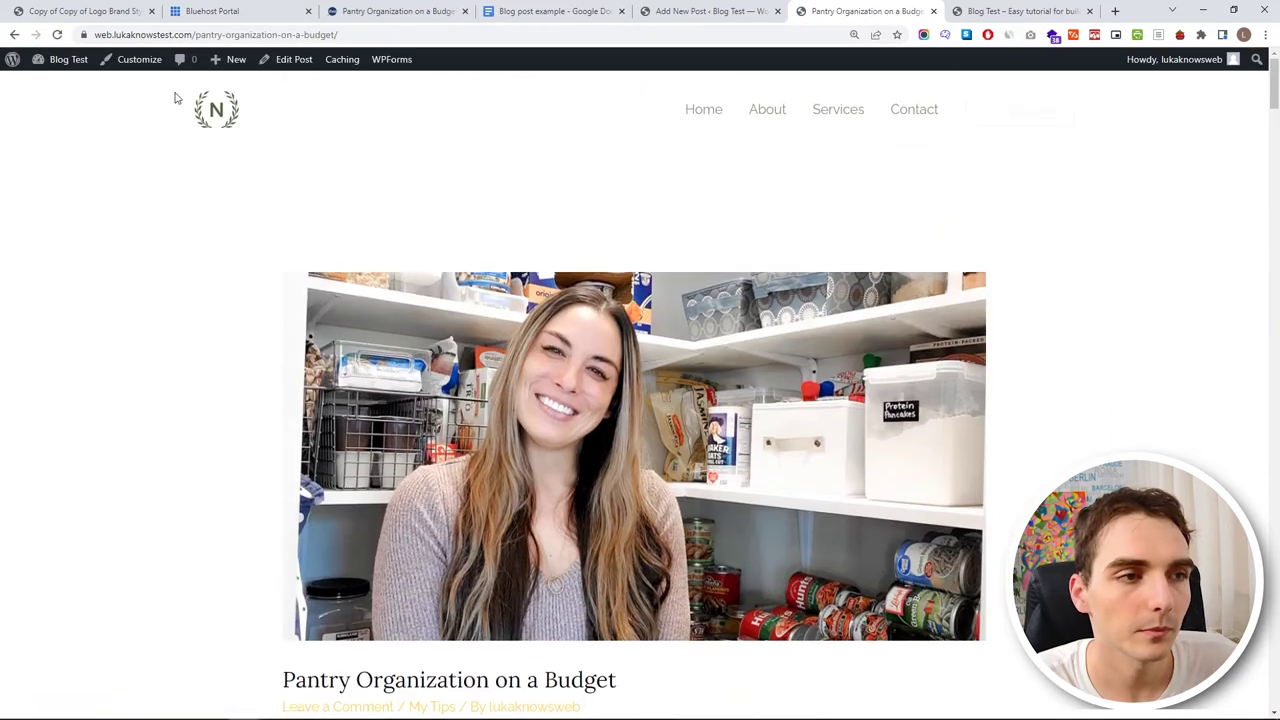
{"action": "left_click", "coordinate": [128, 59]}
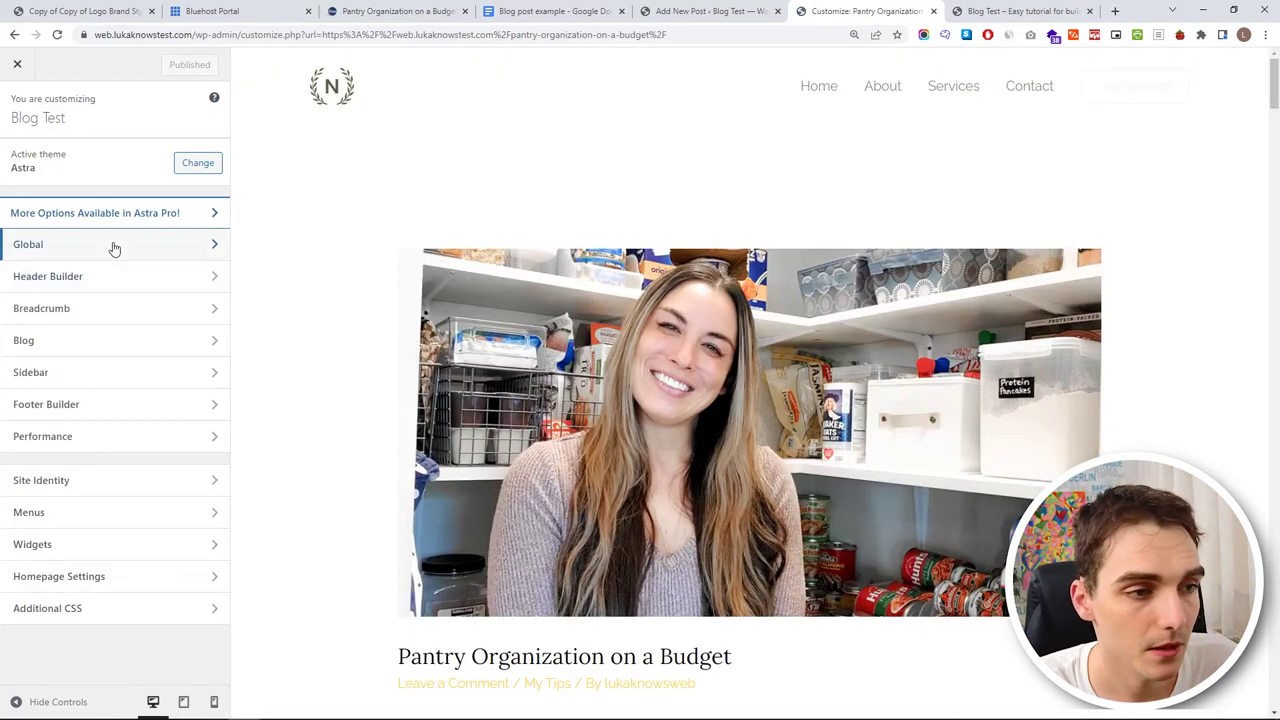
- Open the Link Color picker in the Customizer's Global colour settings
{"action": "left_click", "coordinate": [111, 245]}
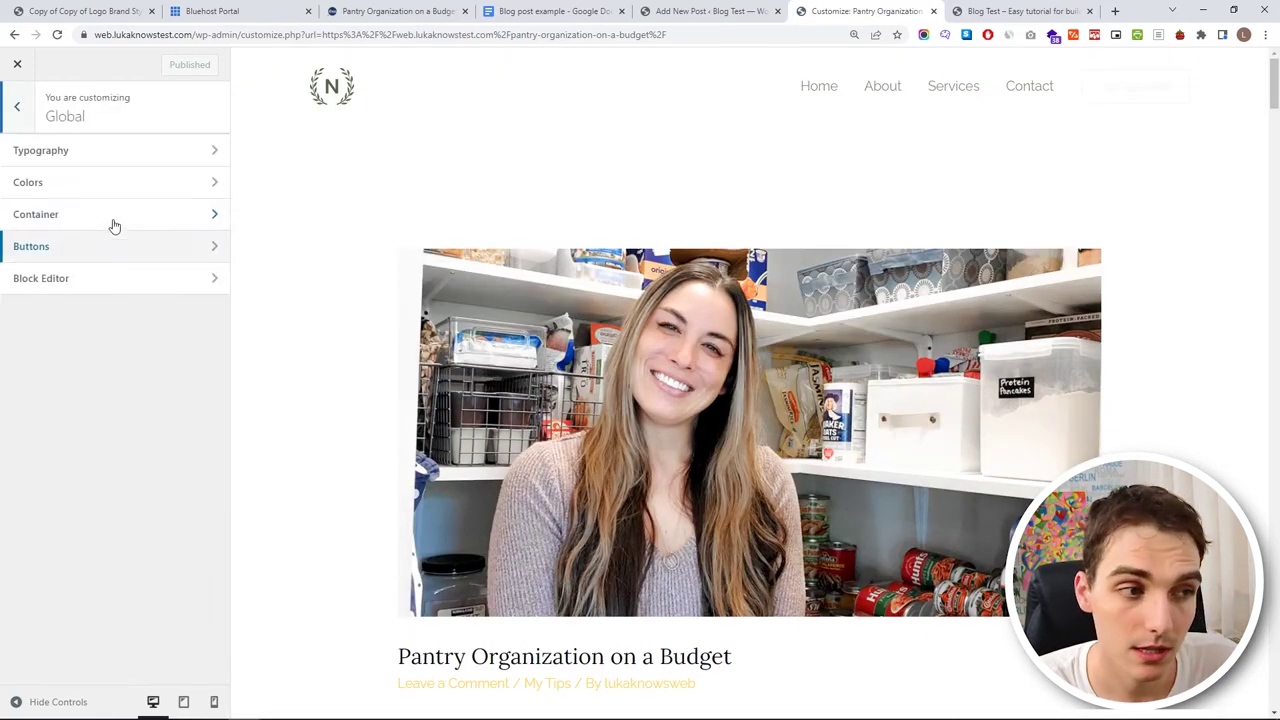
{"action": "left_click", "coordinate": [120, 197]}
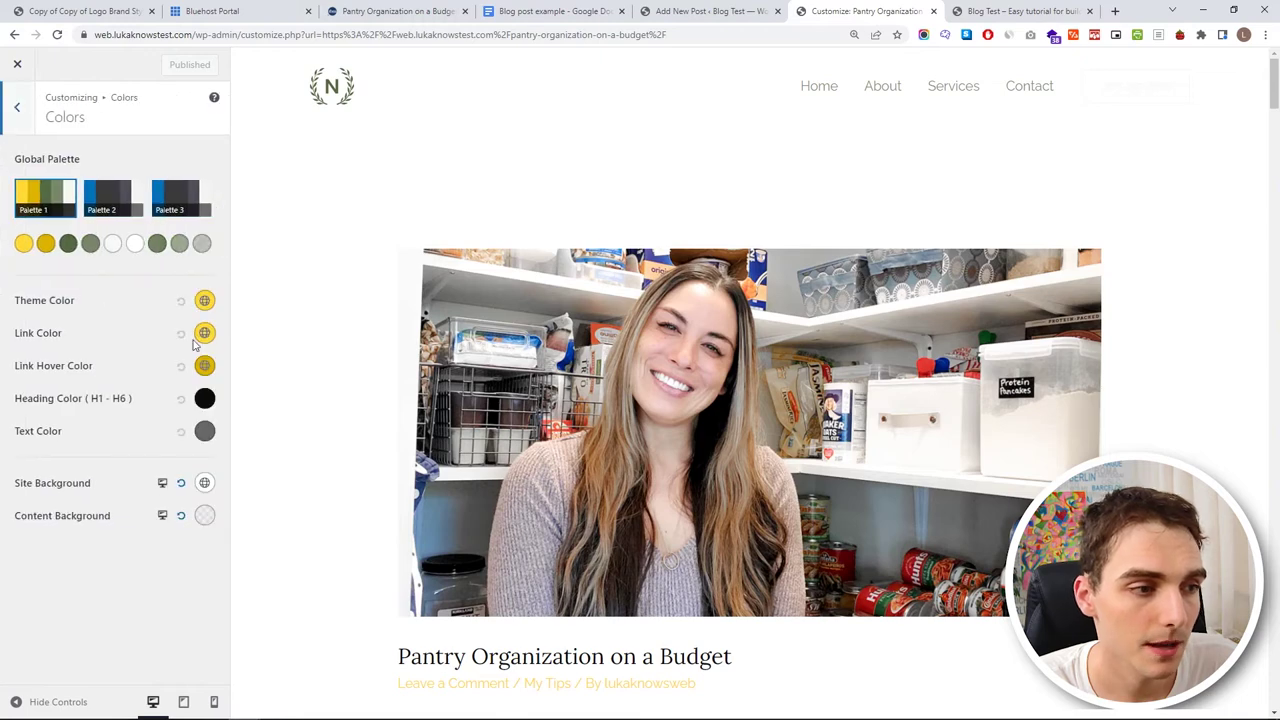
{"action": "scroll", "coordinate": [362, 364], "scroll_direction": "down", "scroll_amount": 5}
{"action": "scroll", "coordinate": [363, 360], "scroll_direction": "down", "scroll_amount": 9}
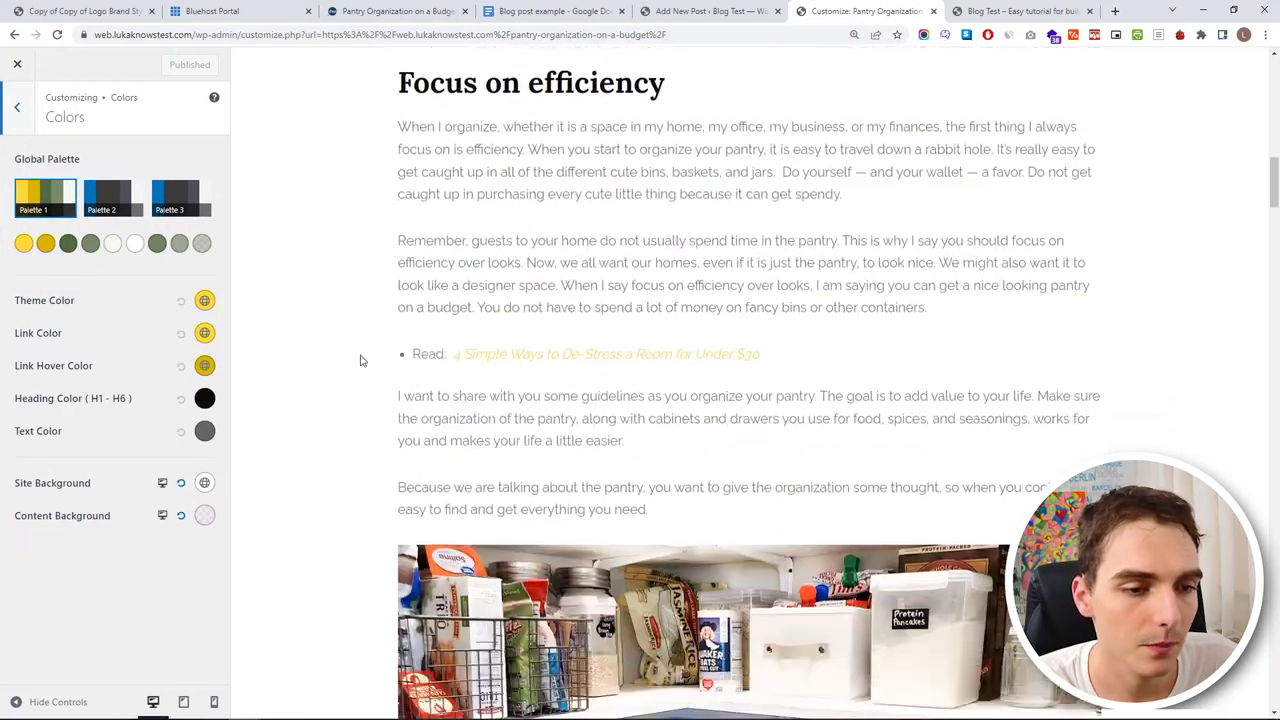
{"action": "left_click", "coordinate": [202, 333]}
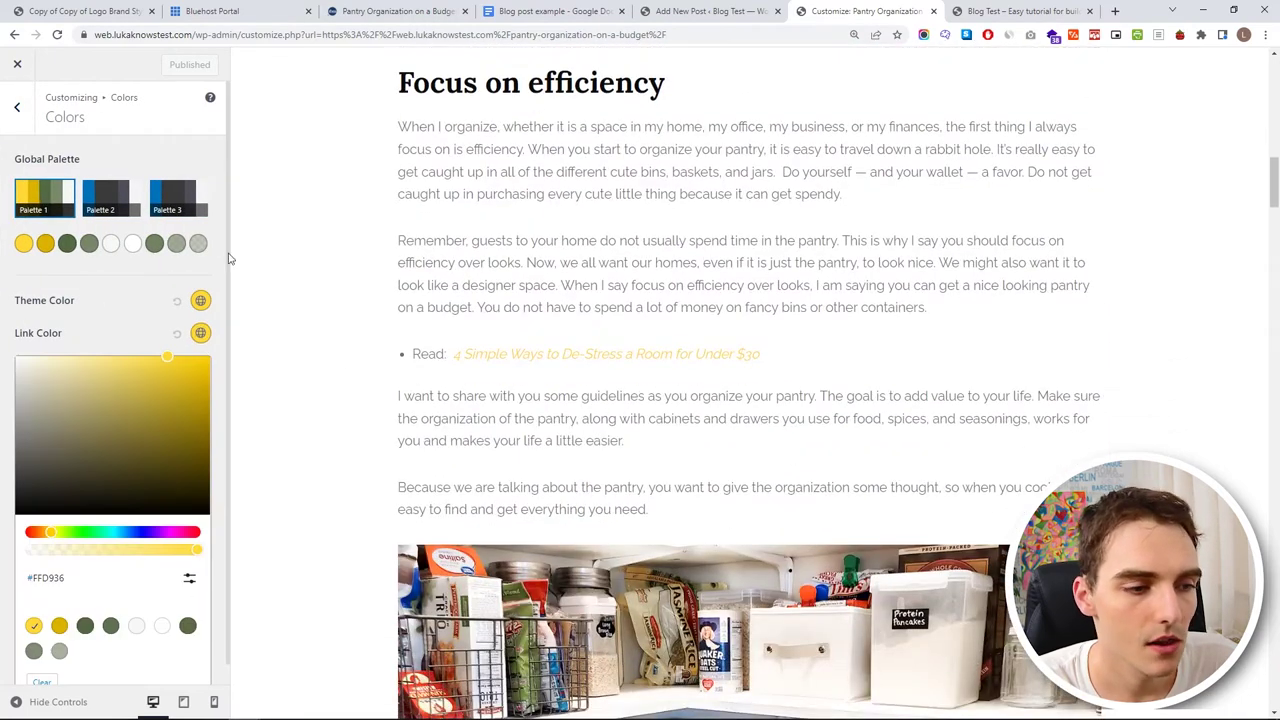
- Replace link colour FFD936 with brand navy 133D67 copied from the style guide
{"action": "key", "text": "ctrl+1"}
{"action": "double_click", "coordinate": [516, 523]}
{"action": "key", "text": "ctrl+c"}
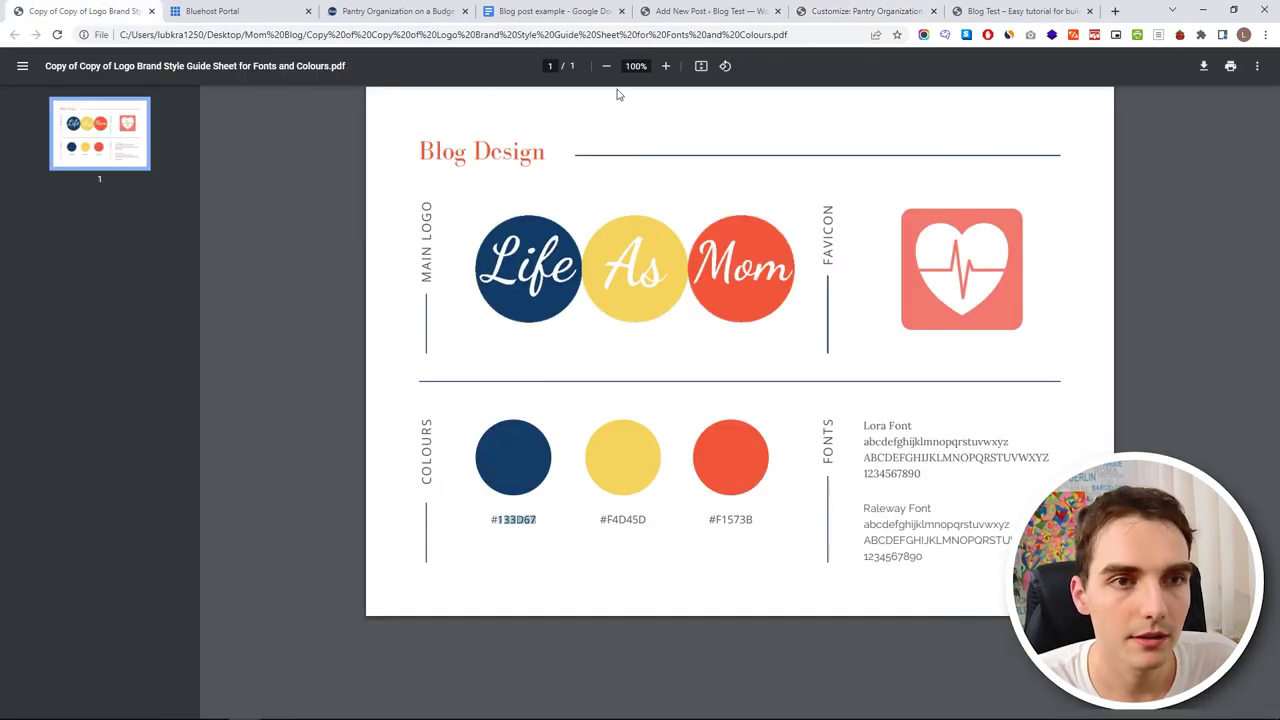
{"action": "key", "text": "ctrl+4"}
{"action": "left_click", "coordinate": [692, 10]}
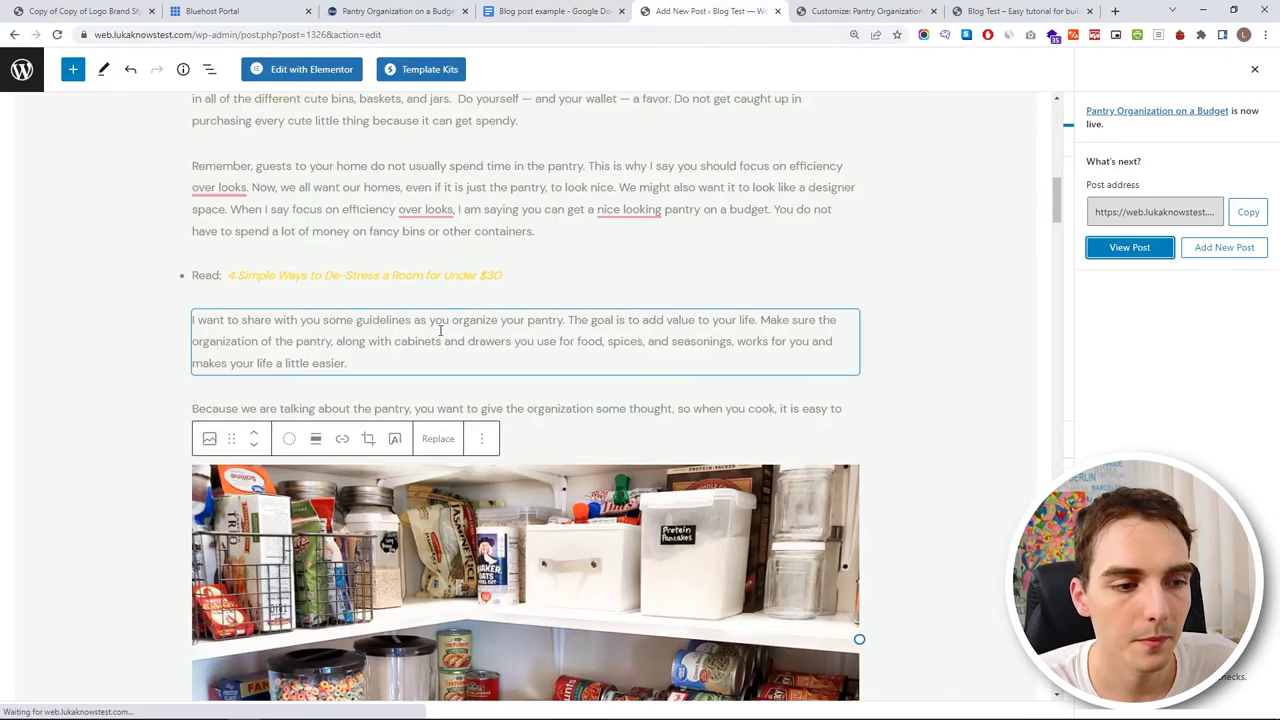
{"action": "left_click", "coordinate": [802, 8]}
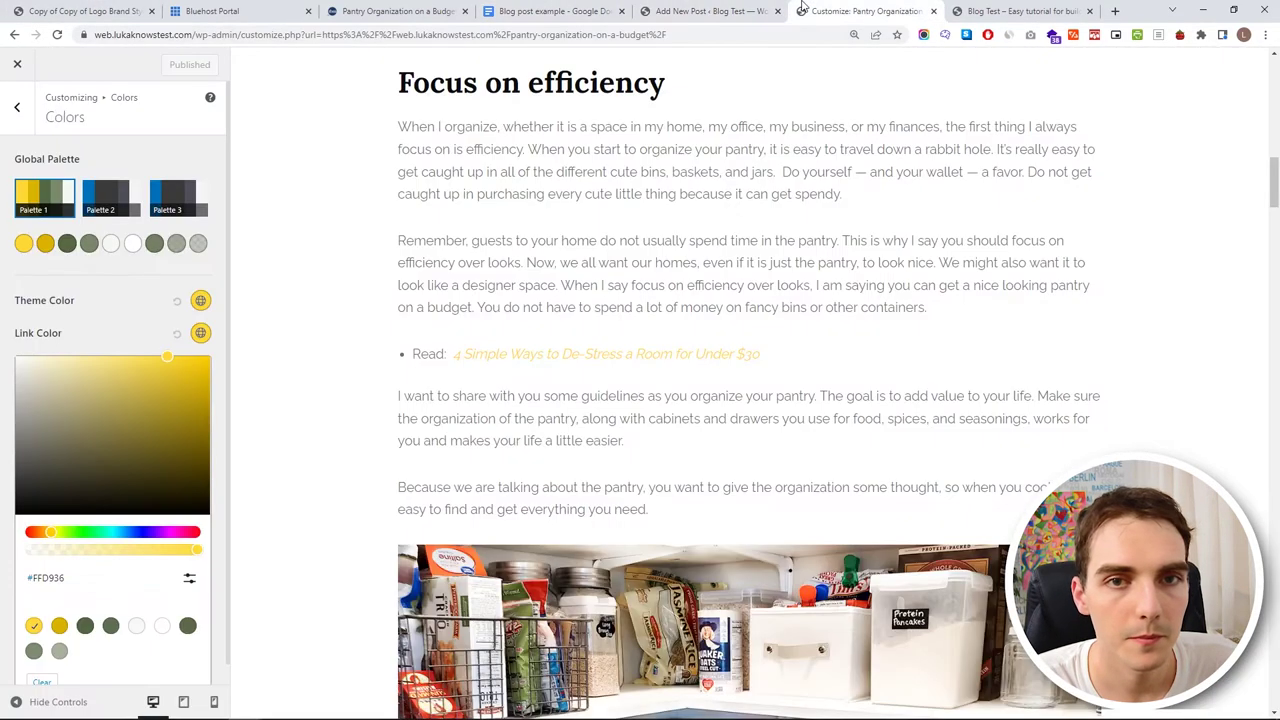
{"action": "left_click", "coordinate": [189, 578]}
{"action": "left_click_drag", "start_coordinate": [94, 615], "coordinate": [46, 615]}
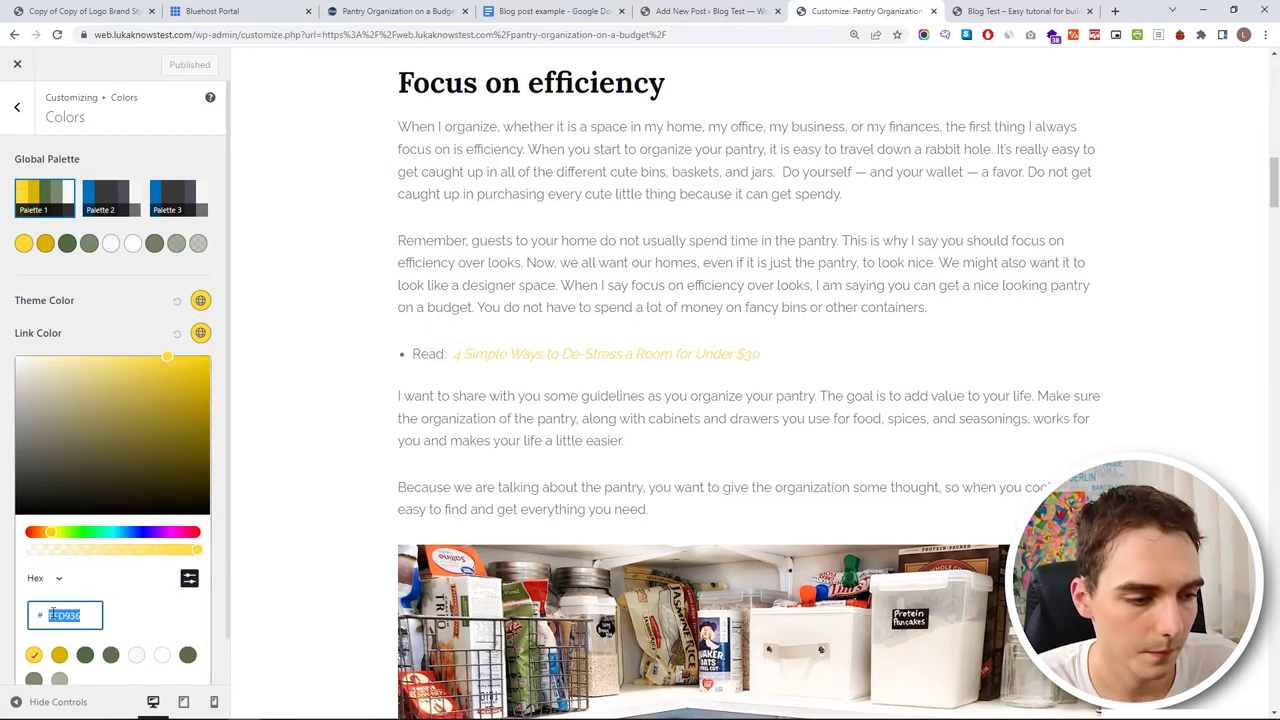
{"action": "key", "text": "ctrl+v"}
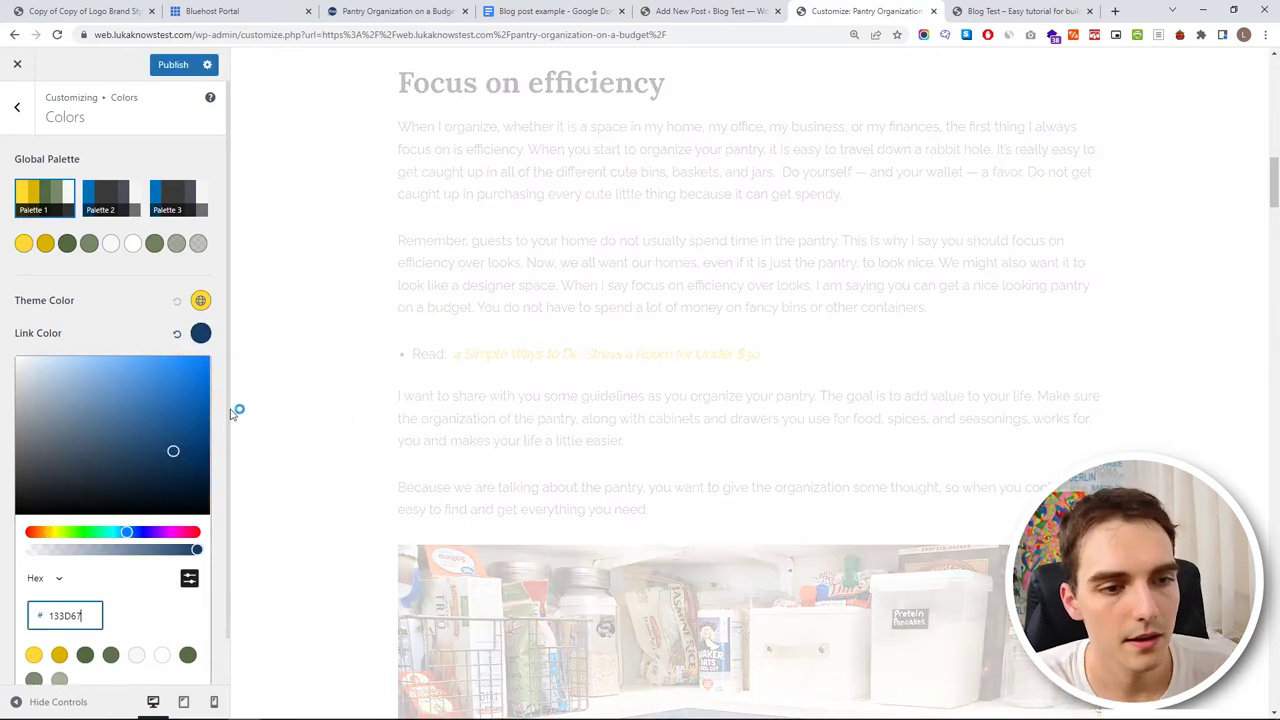
{"action": "left_click", "coordinate": [138, 331]}
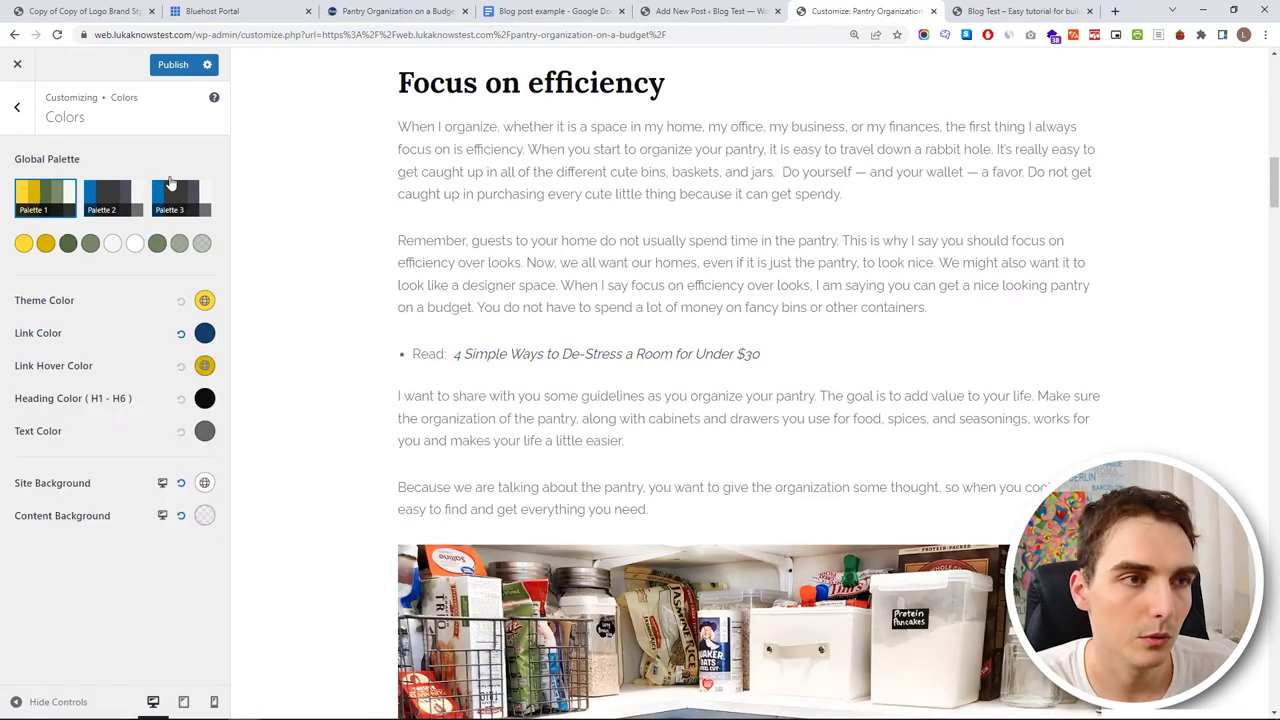
- Change the link colour to brand orange F1573B copied from the style guide
{"action": "key", "text": "ctrl+1"}
{"action": "double_click", "coordinate": [724, 519]}
{"action": "key", "text": "ctrl+c"}
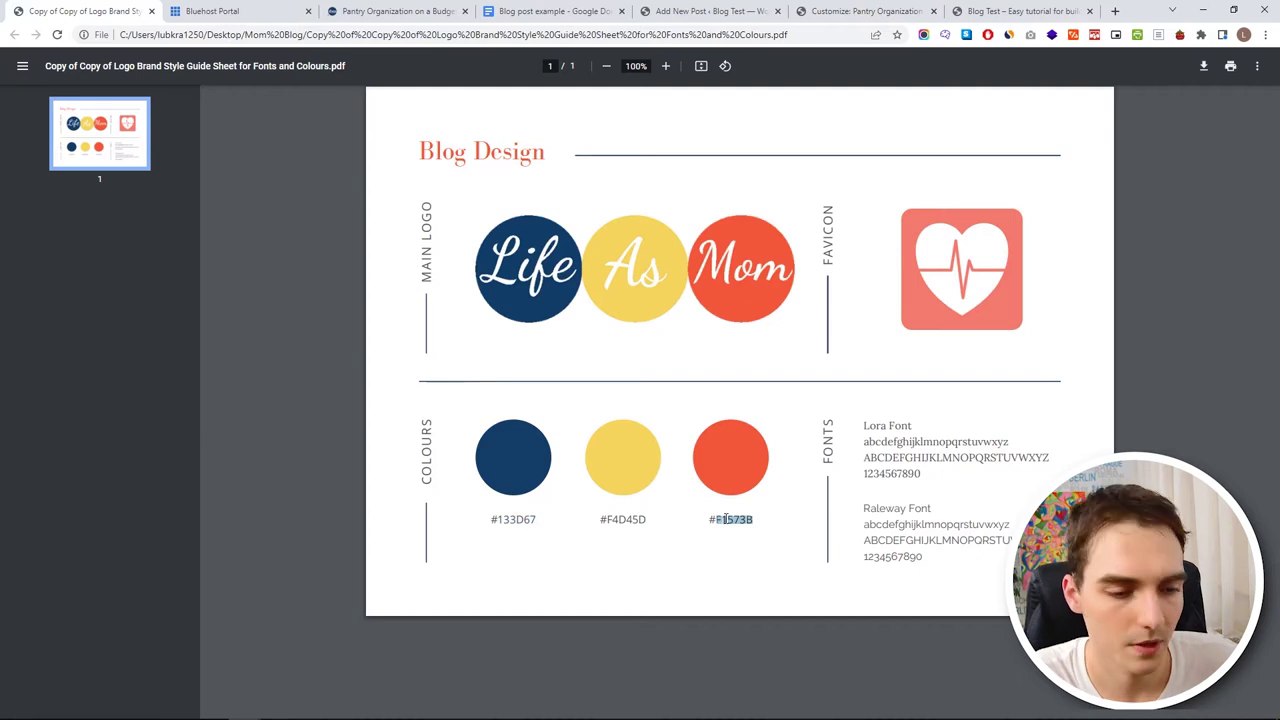
{"action": "key", "text": "ctrl+6"}
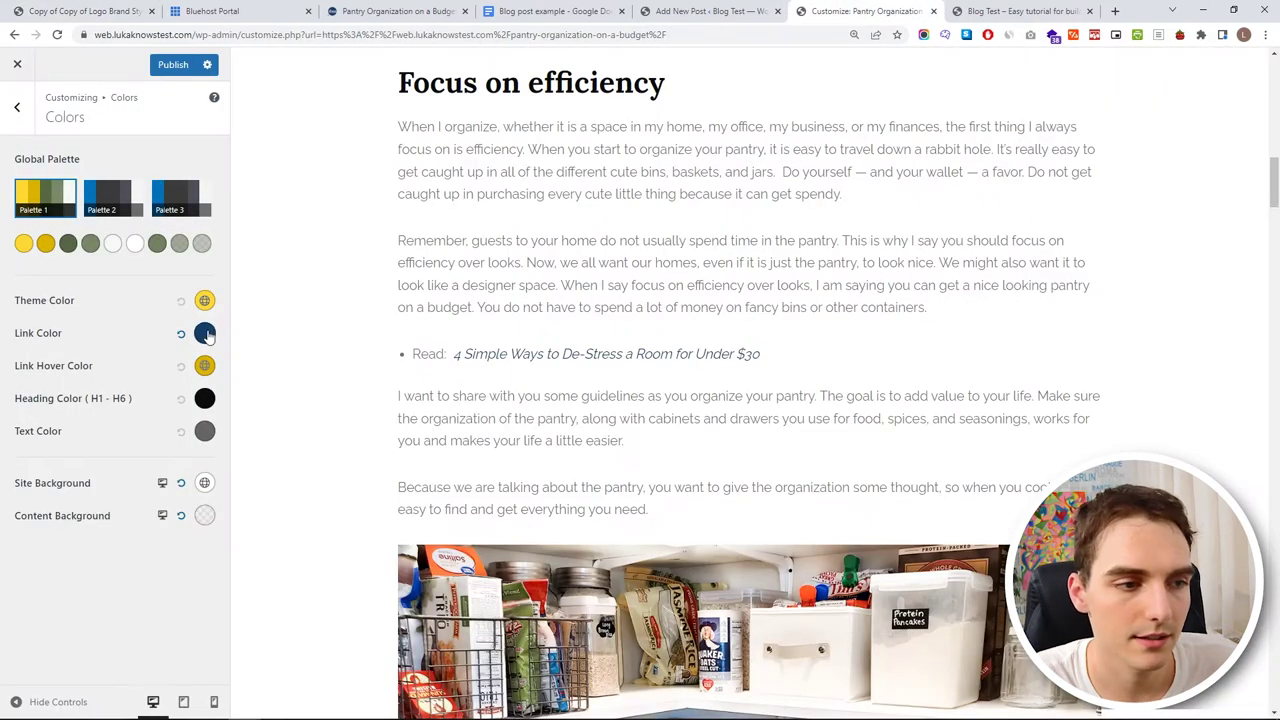
{"action": "left_click", "coordinate": [204, 333]}
{"action": "left_click", "coordinate": [187, 587]}
{"action": "left_click", "coordinate": [63, 611]}
{"action": "key", "text": "Escape"}
{"action": "left_click", "coordinate": [204, 333]}
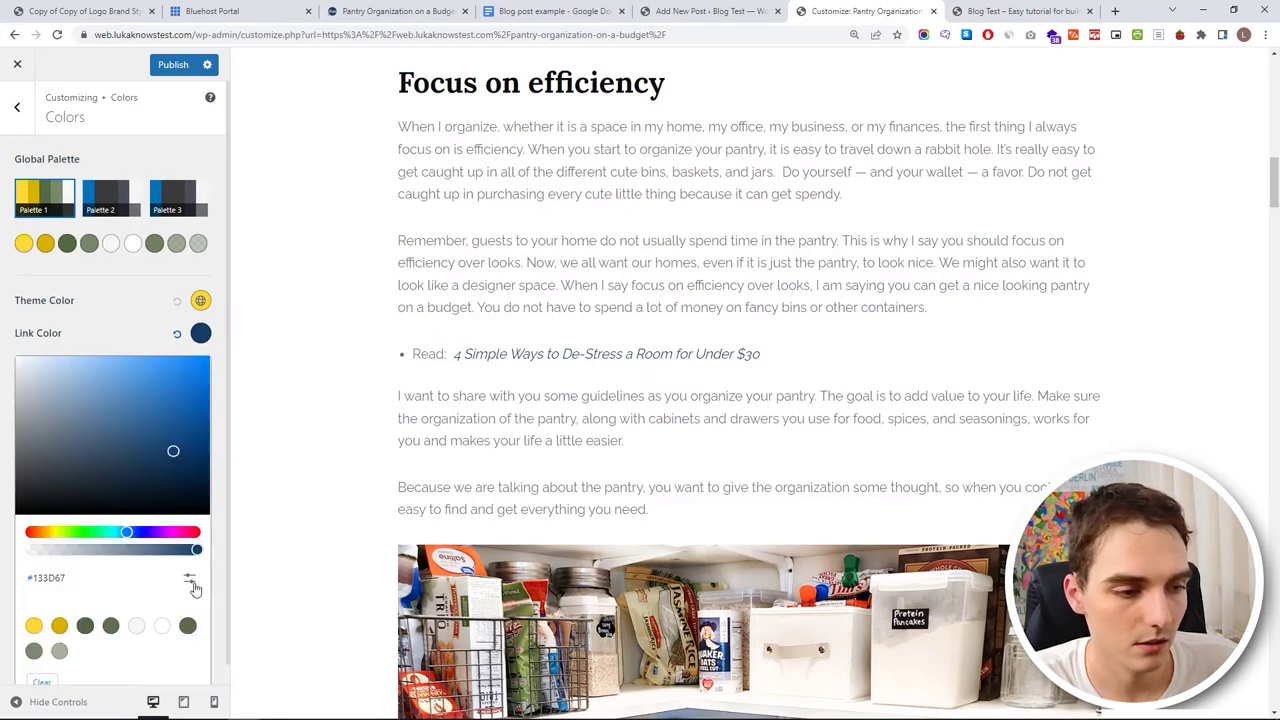
{"action": "double_click", "coordinate": [63, 615]}
{"action": "key", "text": "ctrl+v"}
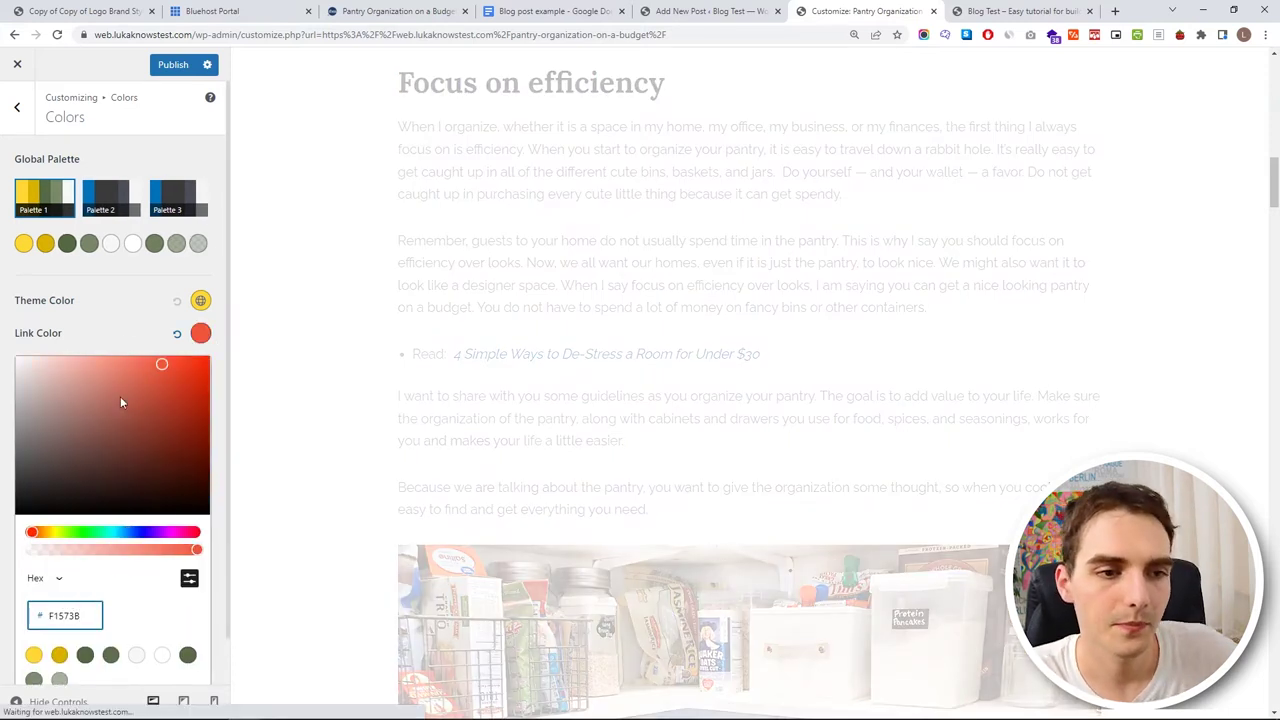
- Set the link hover colour to light pink F7B4A7
{"action": "left_click", "coordinate": [125, 328]}
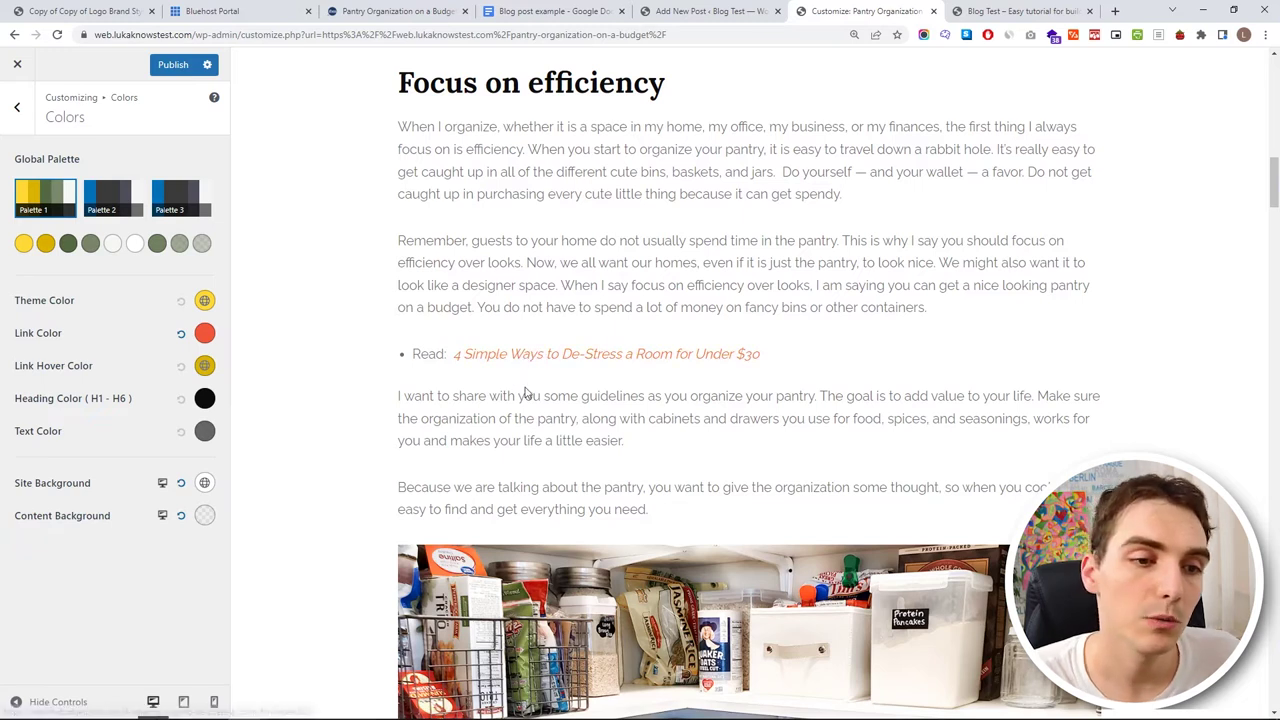
{"action": "left_click", "coordinate": [204, 365]}
{"action": "left_click", "coordinate": [204, 333]}
{"action": "double_click", "coordinate": [47, 612]}
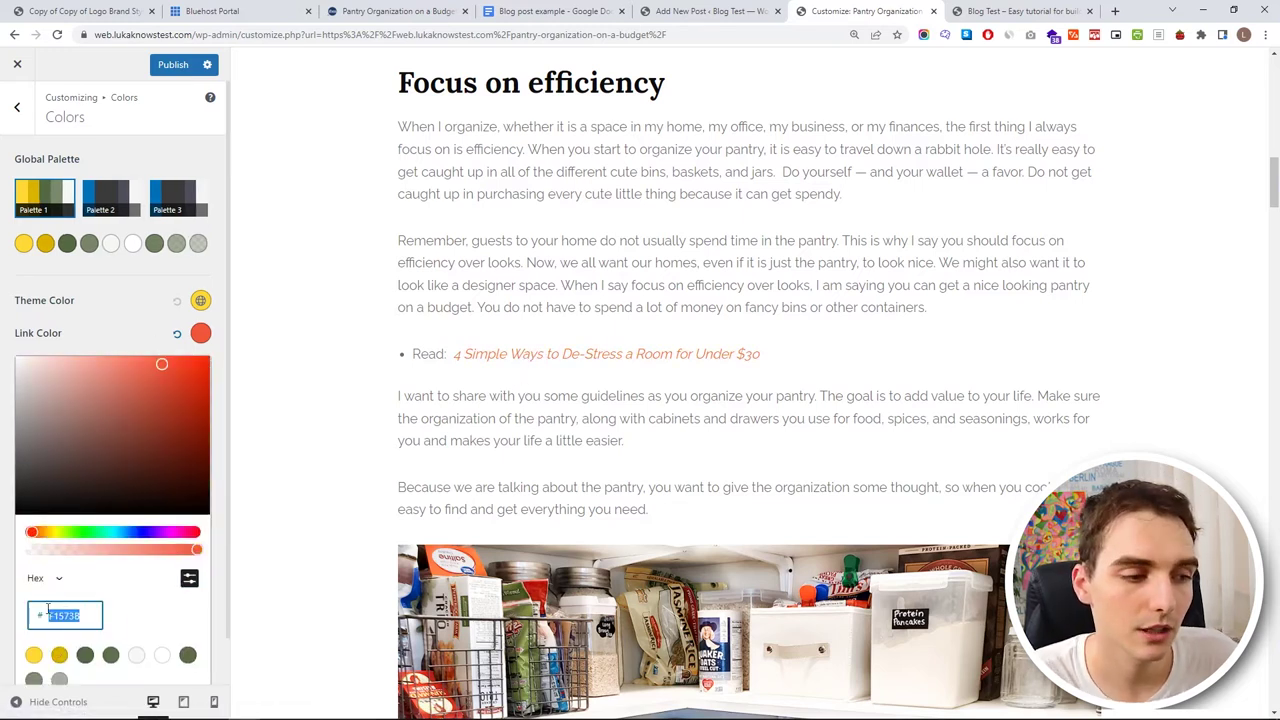
{"action": "left_click", "coordinate": [200, 333]}
{"action": "left_click", "coordinate": [200, 365]}
{"action": "left_click", "coordinate": [160, 426]}
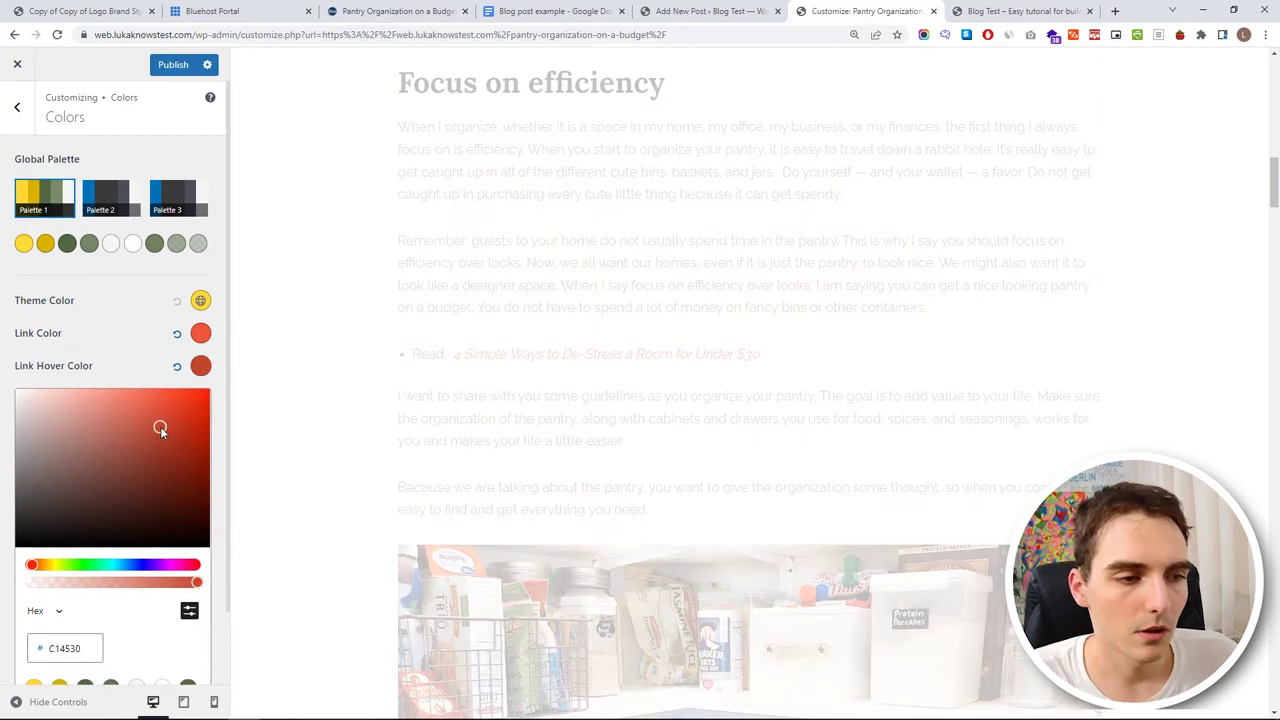
{"action": "left_click_drag", "start_coordinate": [160, 429], "coordinate": [83, 398]}
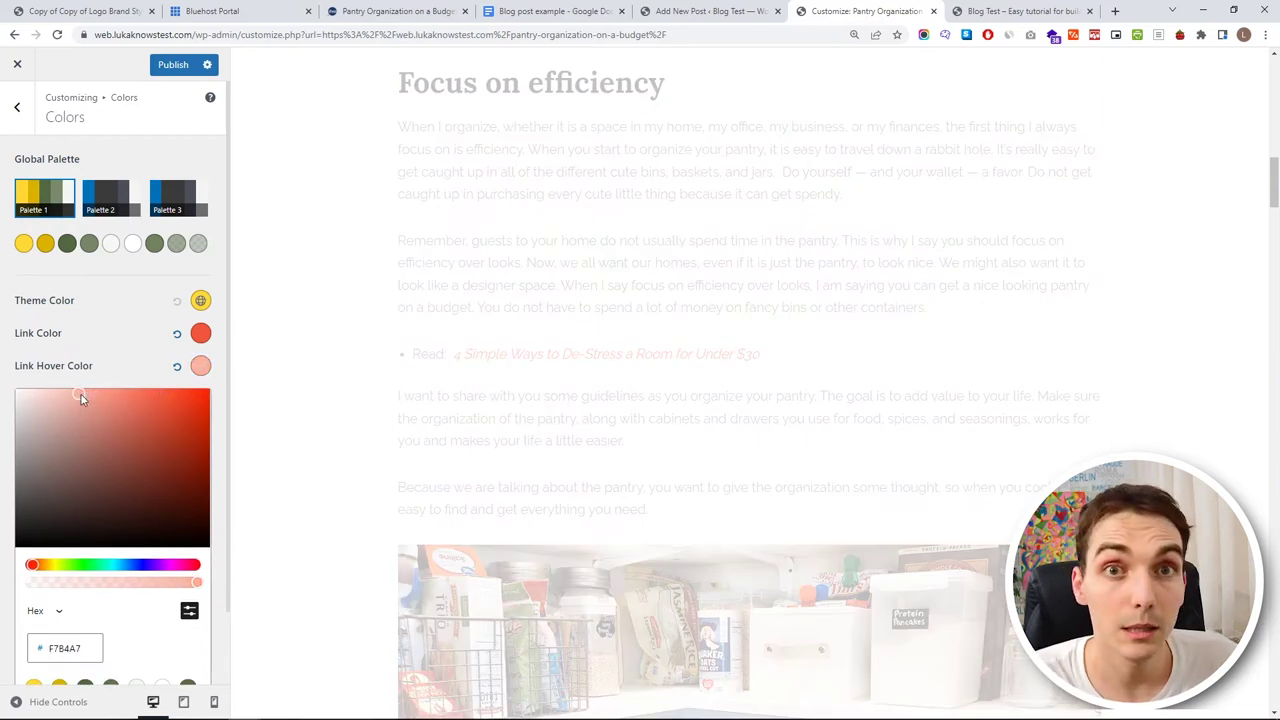
{"action": "left_click", "coordinate": [130, 370]}
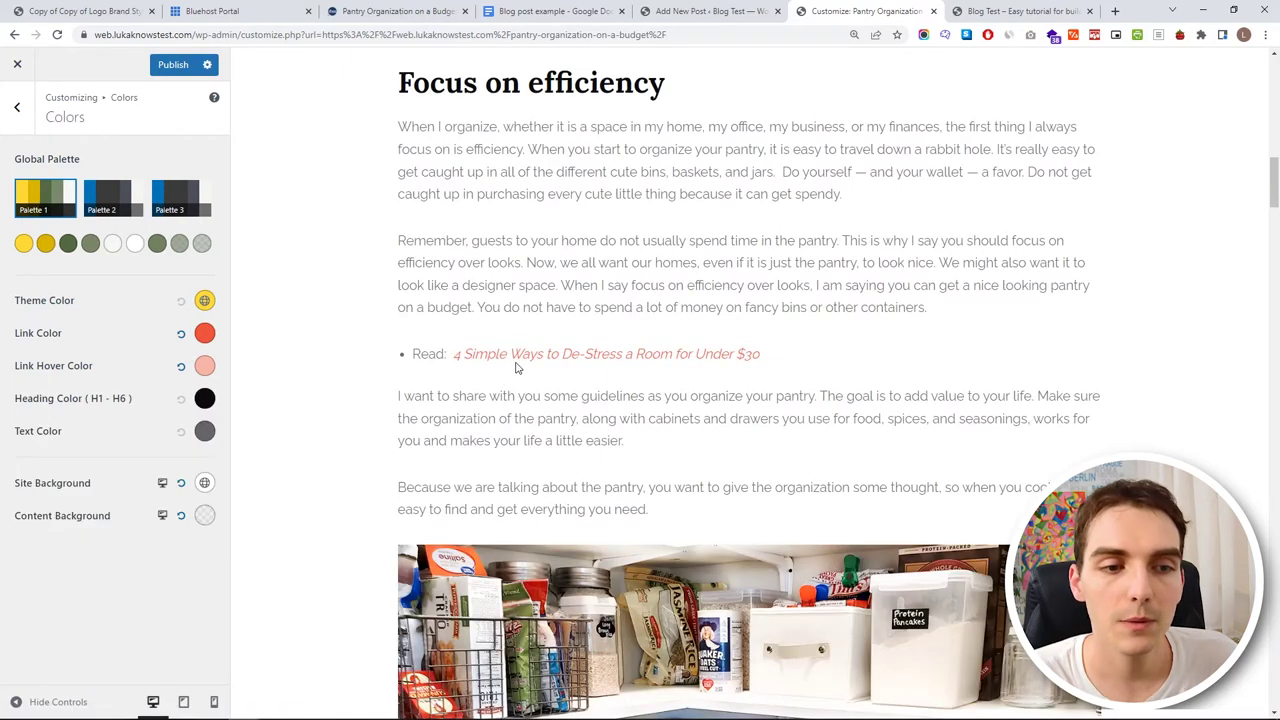
- Return to the Global settings list
{"action": "scroll", "coordinate": [514, 355], "scroll_direction": "down", "scroll_amount": 15}
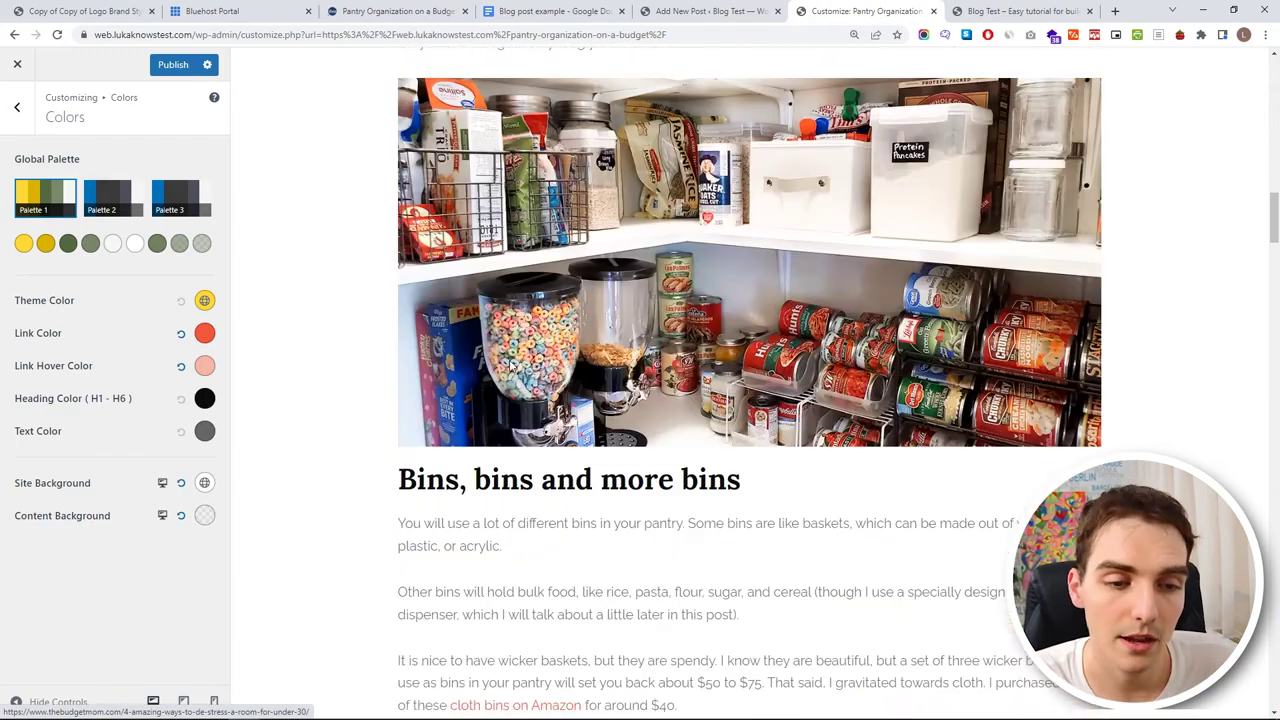
{"action": "scroll", "coordinate": [432, 257], "scroll_direction": "up", "scroll_amount": 5}
{"action": "scroll", "coordinate": [430, 400], "scroll_direction": "down", "scroll_amount": 15}
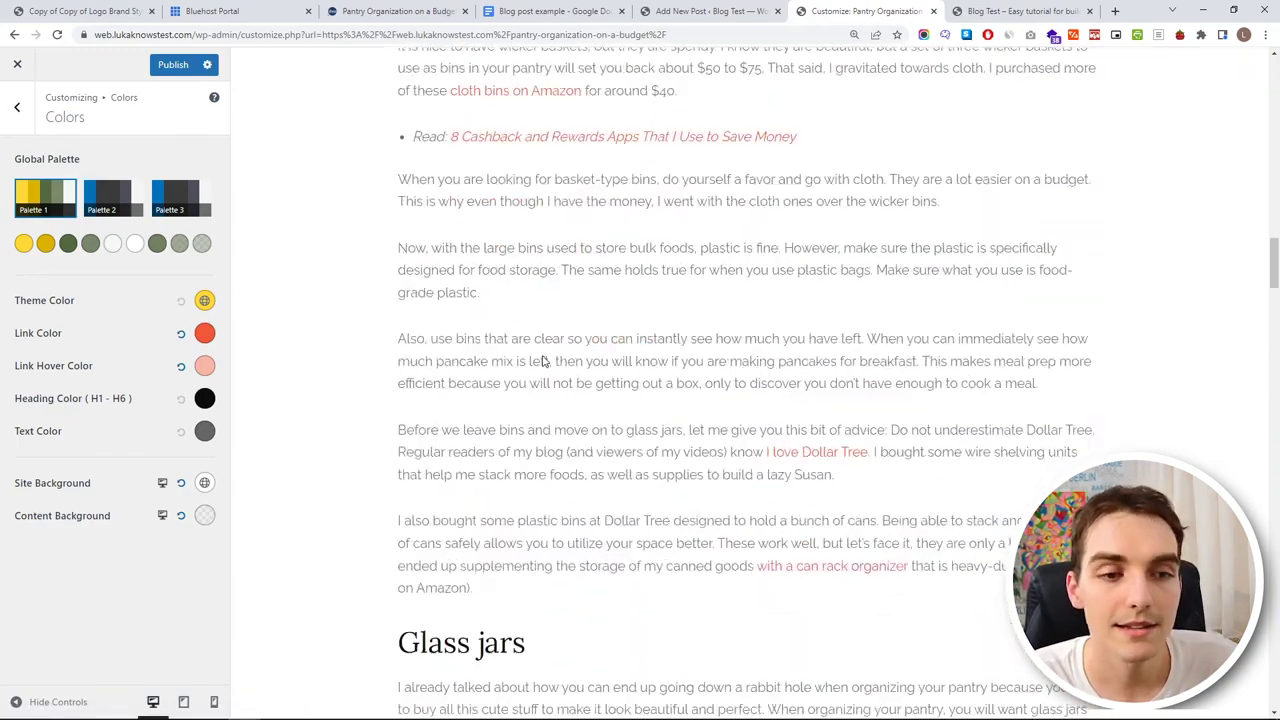
{"action": "scroll", "coordinate": [428, 458], "scroll_direction": "up", "scroll_amount": 20}
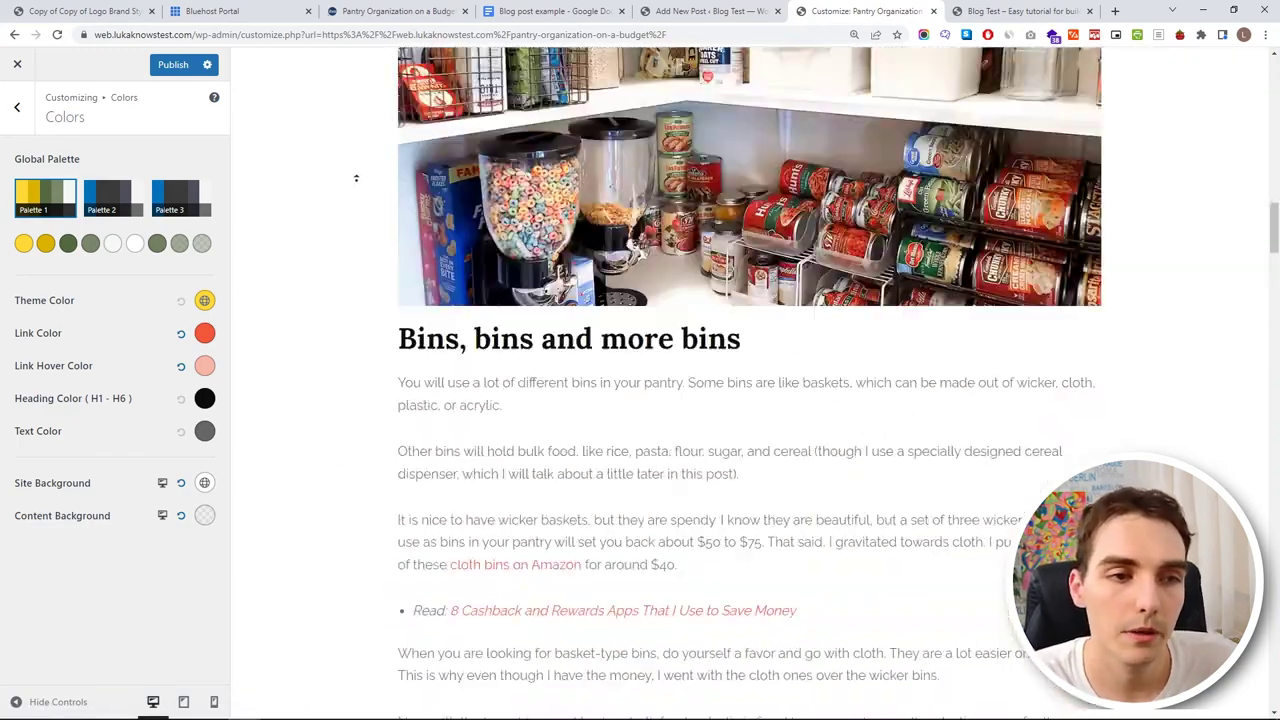
{"action": "left_click", "coordinate": [17, 106]}
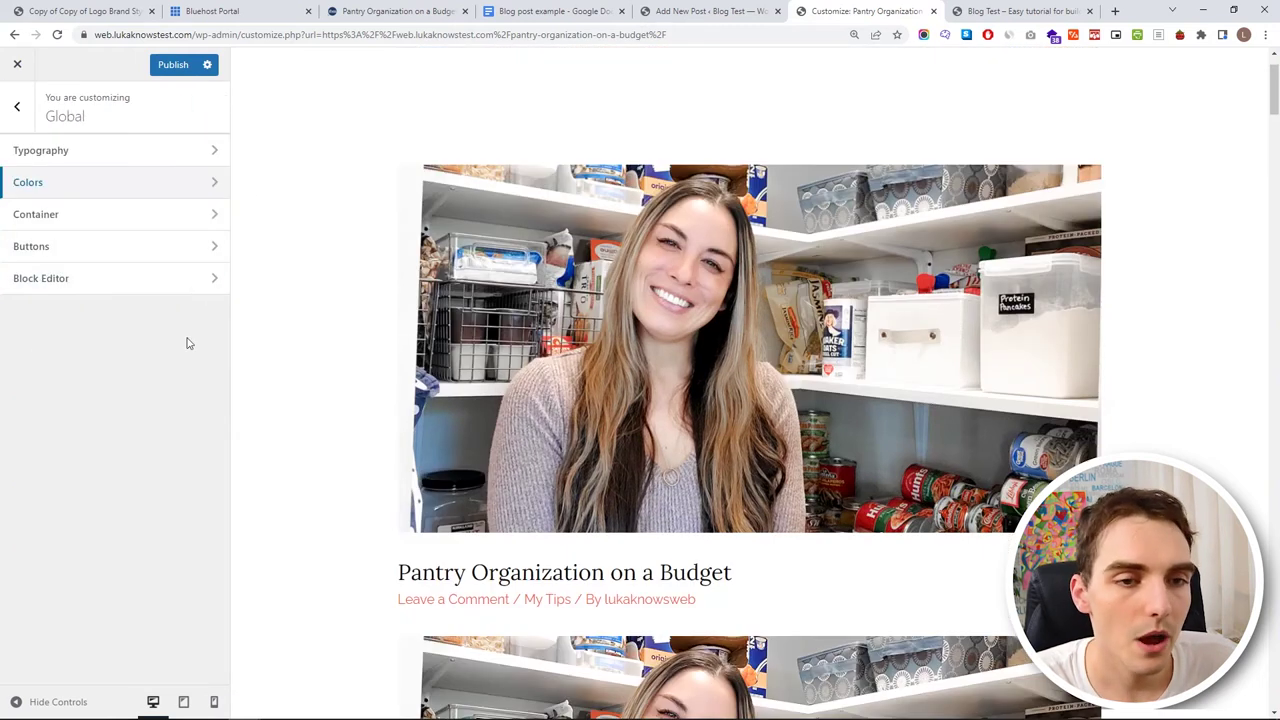
- In Blog > Single Post, hide the featured image and the category and author meta
{"action": "left_click", "coordinate": [16, 106]}
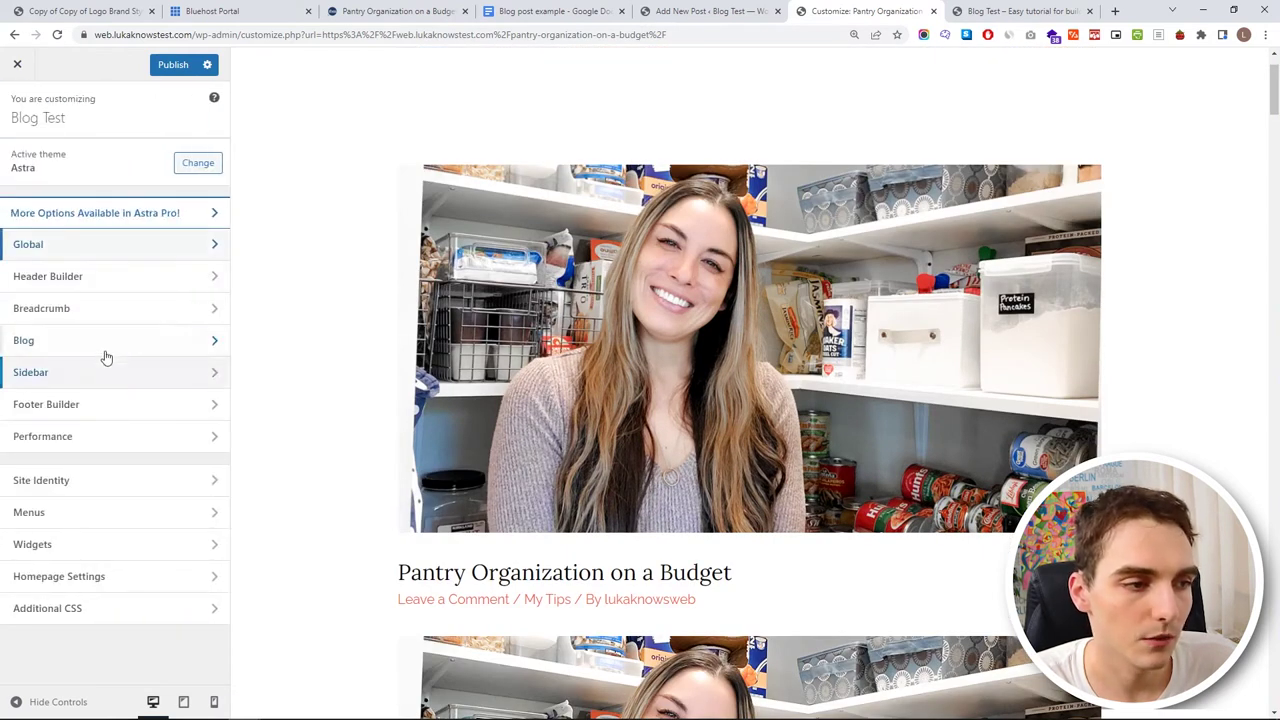
{"action": "left_click", "coordinate": [107, 346]}
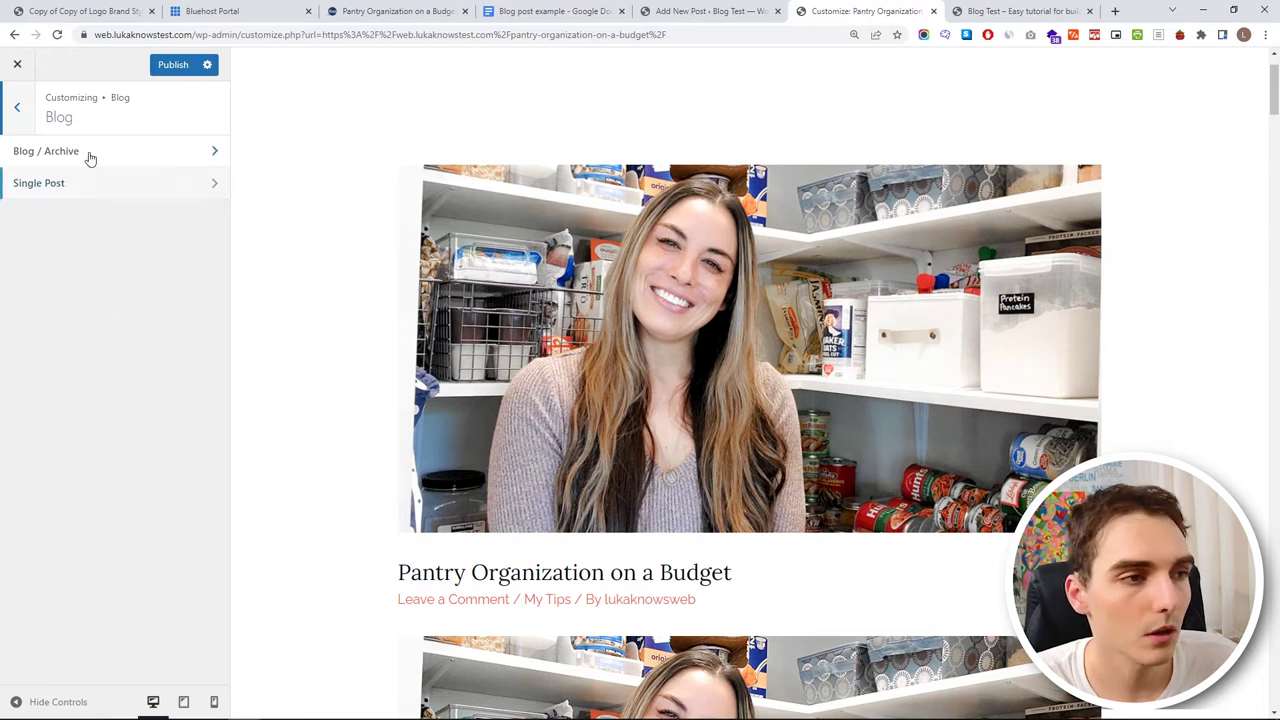
{"action": "left_click", "coordinate": [114, 186]}
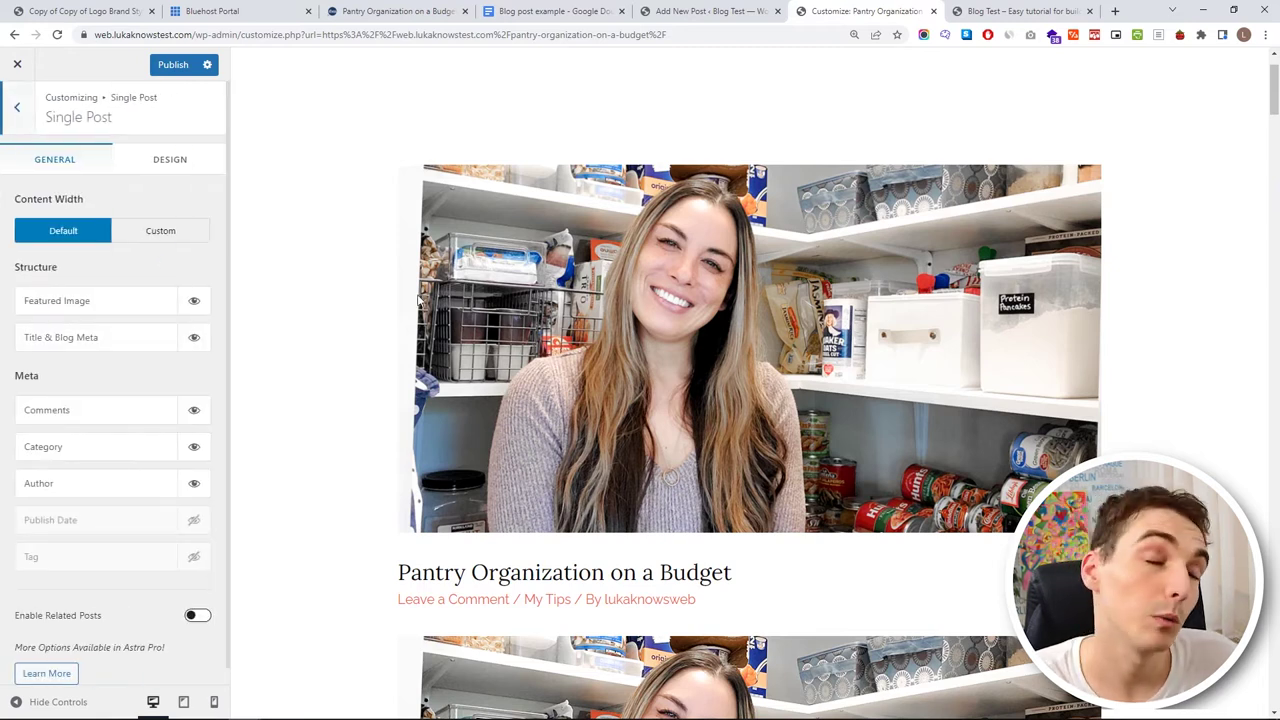
{"action": "scroll", "coordinate": [634, 278], "scroll_direction": "down", "scroll_amount": 5}
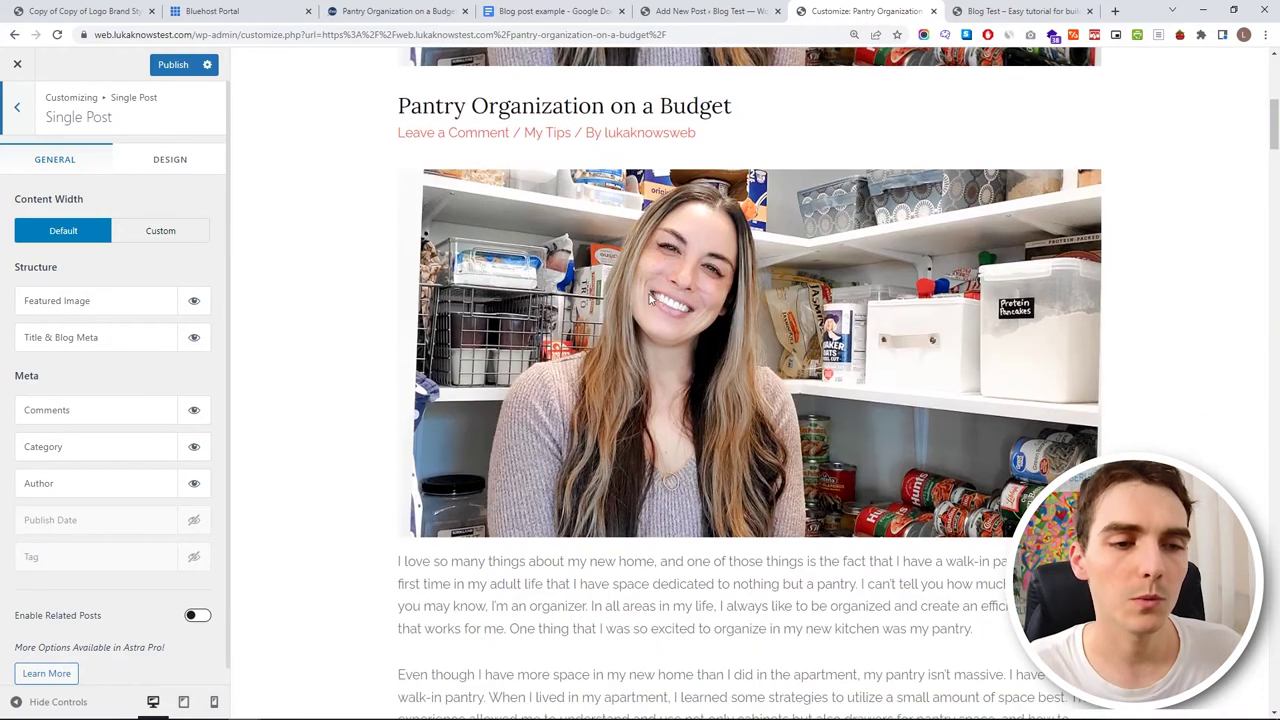
{"action": "scroll", "coordinate": [645, 283], "scroll_direction": "up", "scroll_amount": 3}
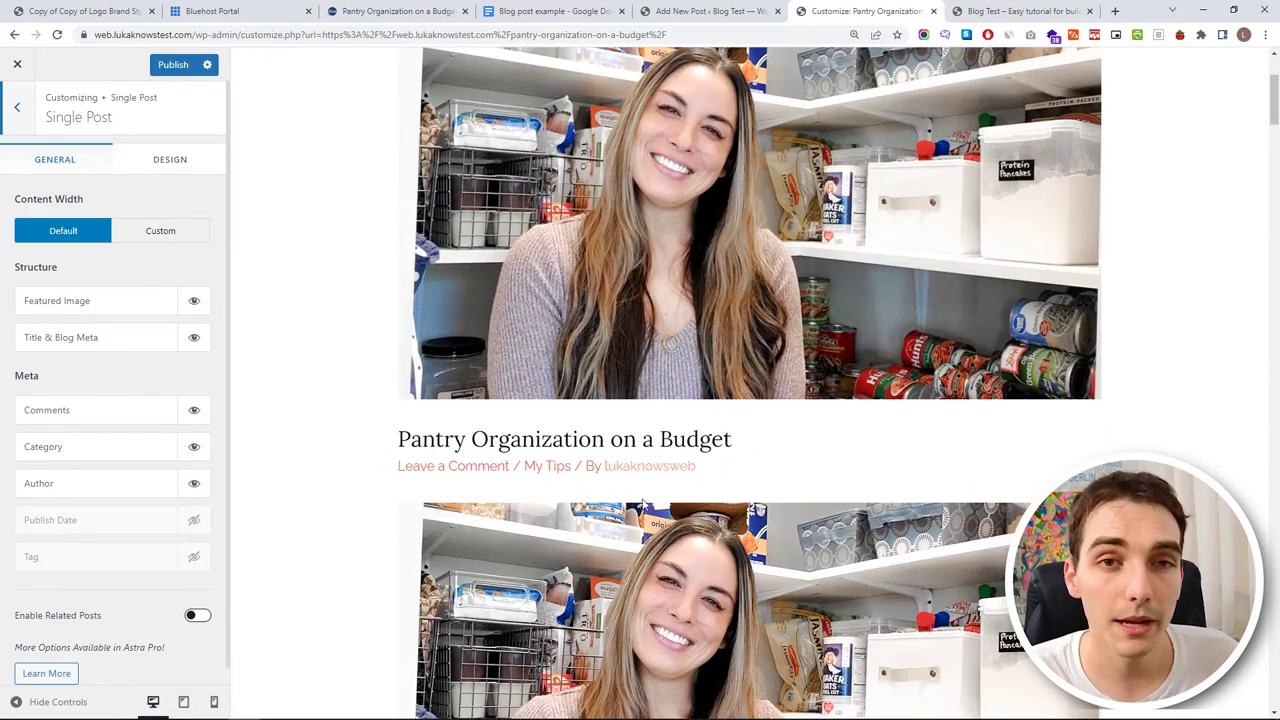
{"action": "left_click", "coordinate": [196, 305]}
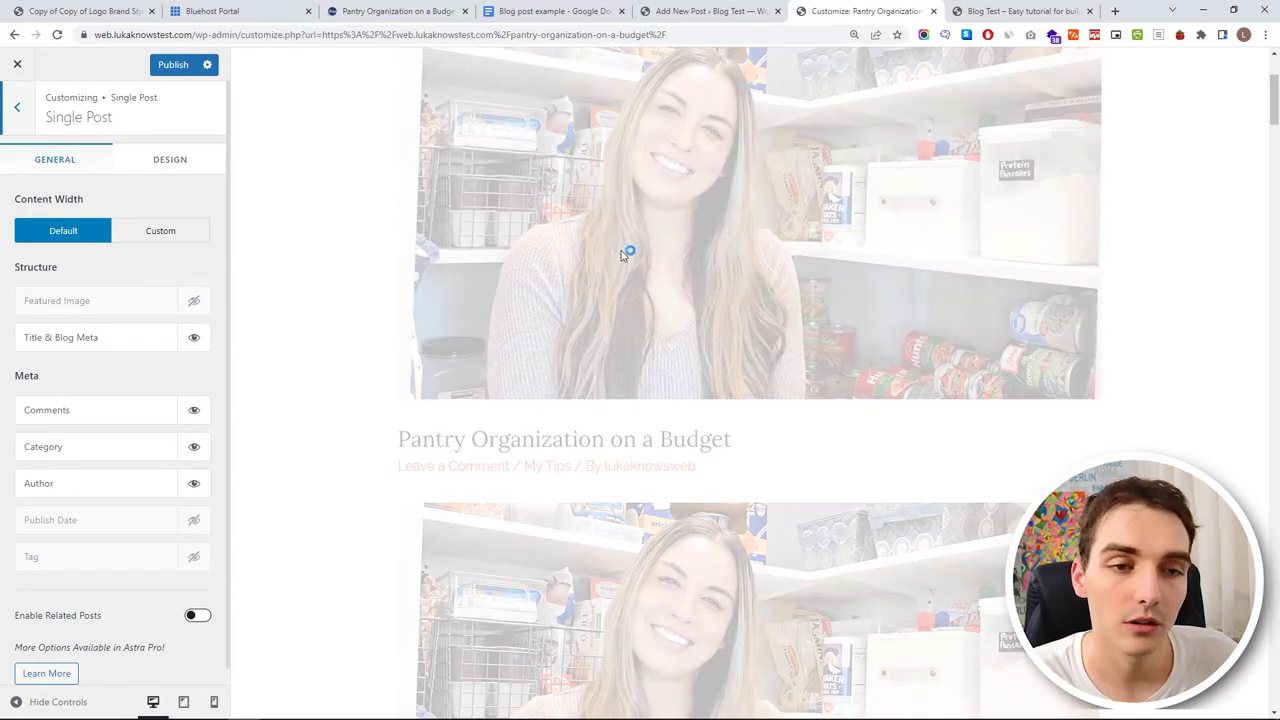
{"action": "scroll", "coordinate": [563, 388], "scroll_direction": "up", "scroll_amount": 3}
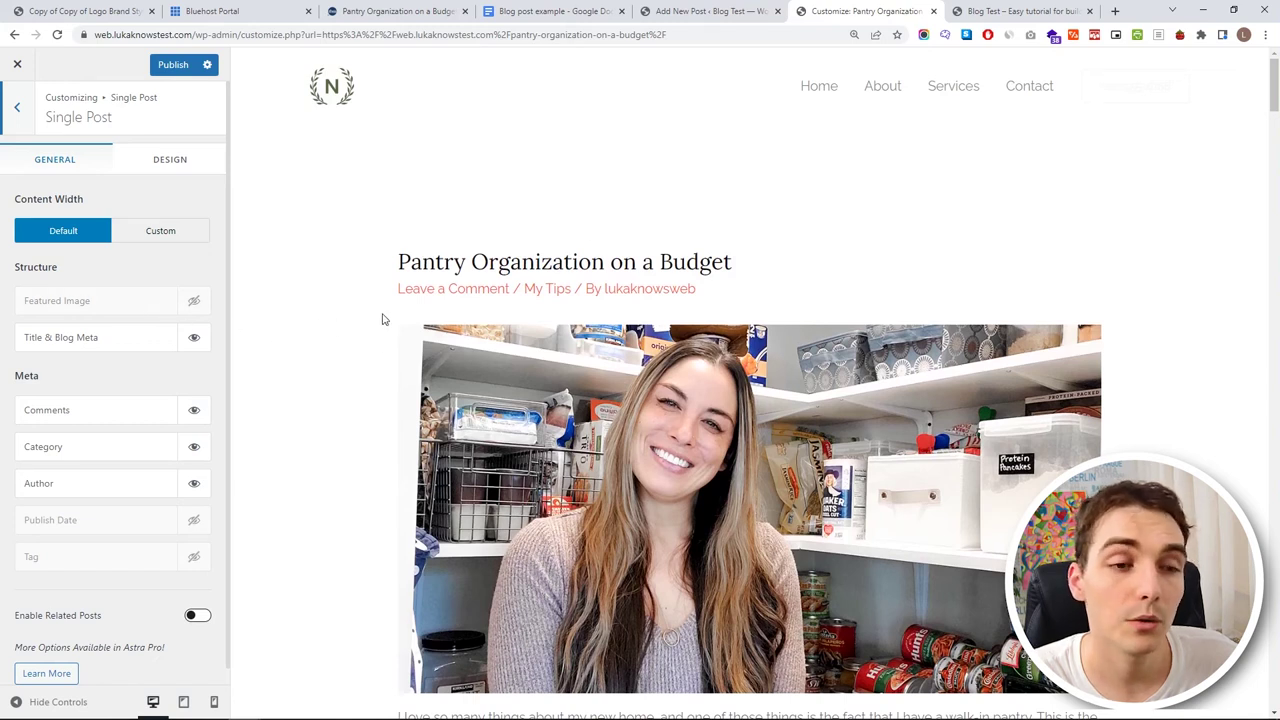
{"action": "left_click_drag", "start_coordinate": [398, 262], "coordinate": [780, 249]}
{"action": "left_click", "coordinate": [766, 251]}
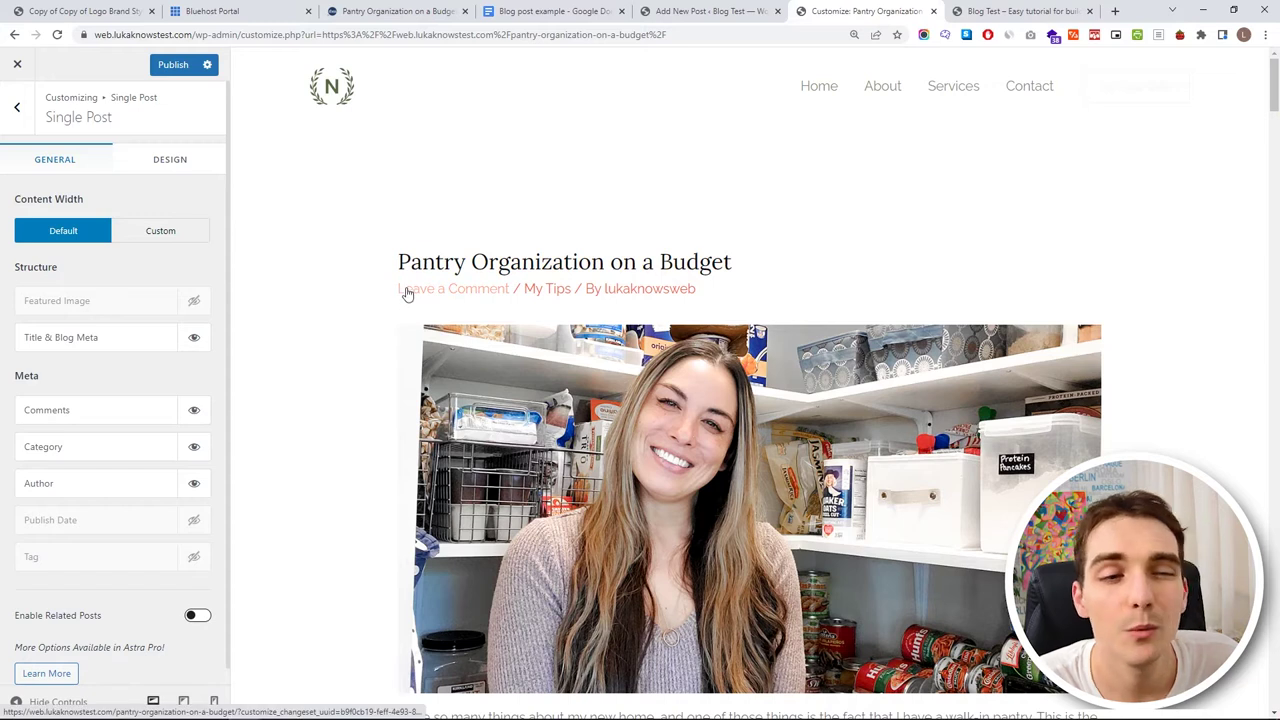
{"action": "left_click", "coordinate": [194, 446]}
{"action": "left_click", "coordinate": [194, 483]}
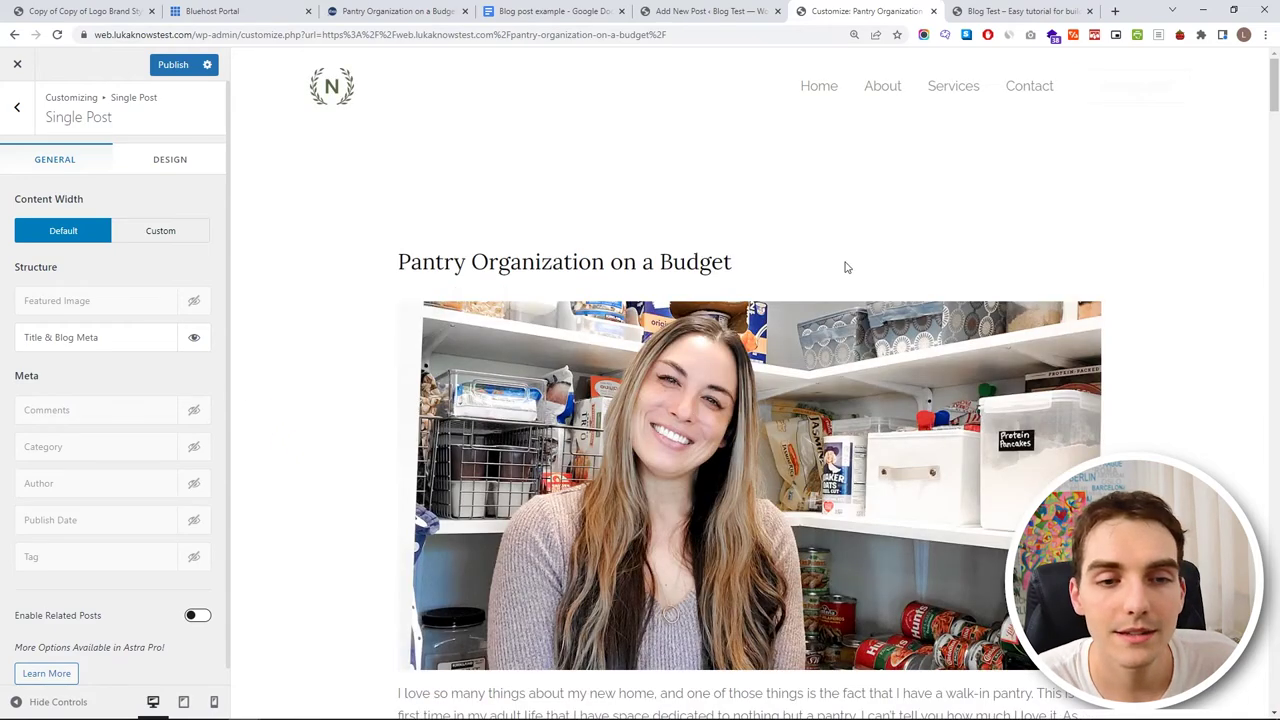
- Publish the Single Post Customizer changes
{"action": "scroll", "coordinate": [790, 278], "scroll_direction": "down", "scroll_amount": 18}
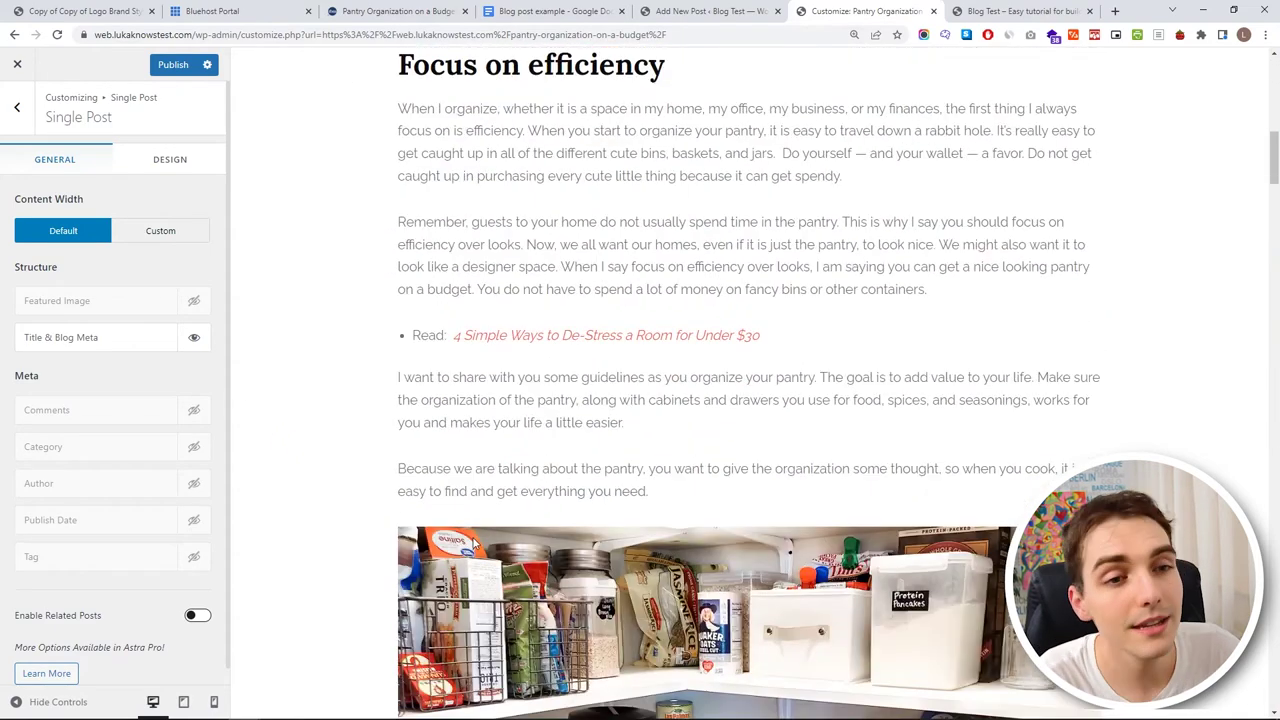
{"action": "scroll", "coordinate": [474, 542], "scroll_direction": "down", "scroll_amount": 20}
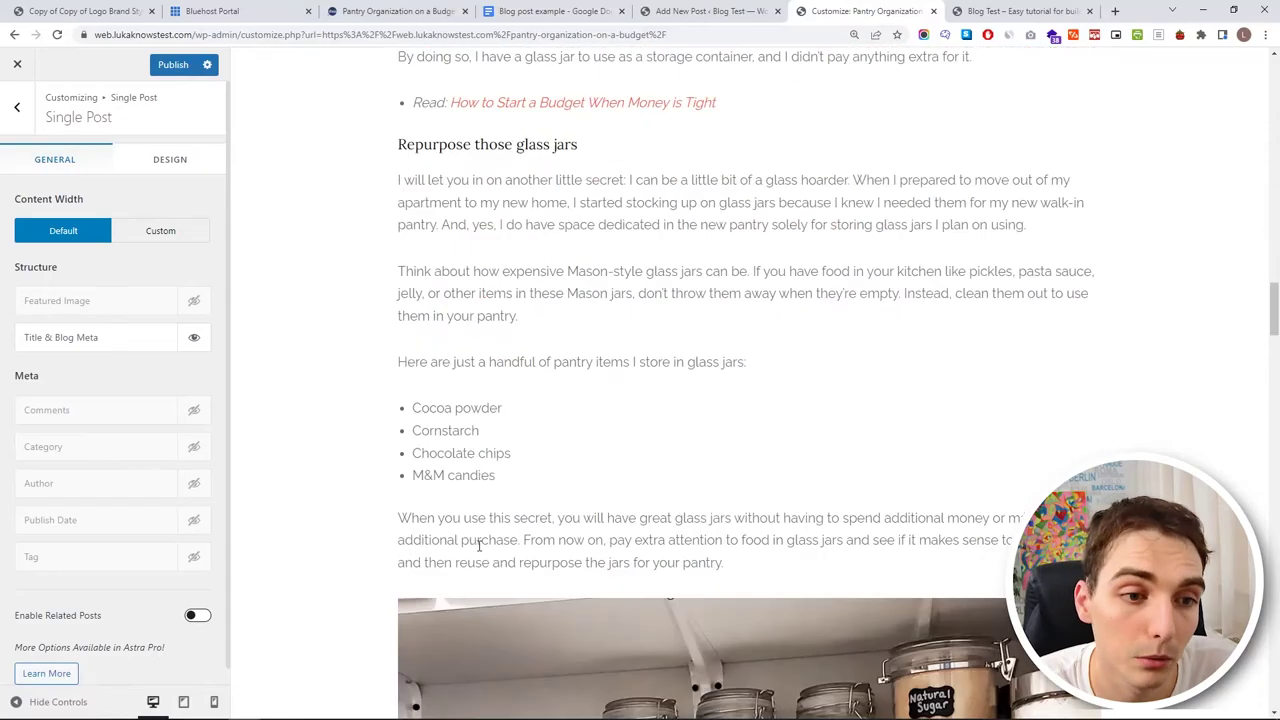
{"action": "scroll", "coordinate": [450, 542], "scroll_direction": "down", "scroll_amount": 10}
{"action": "scroll", "coordinate": [369, 546], "scroll_direction": "up", "scroll_amount": 20}
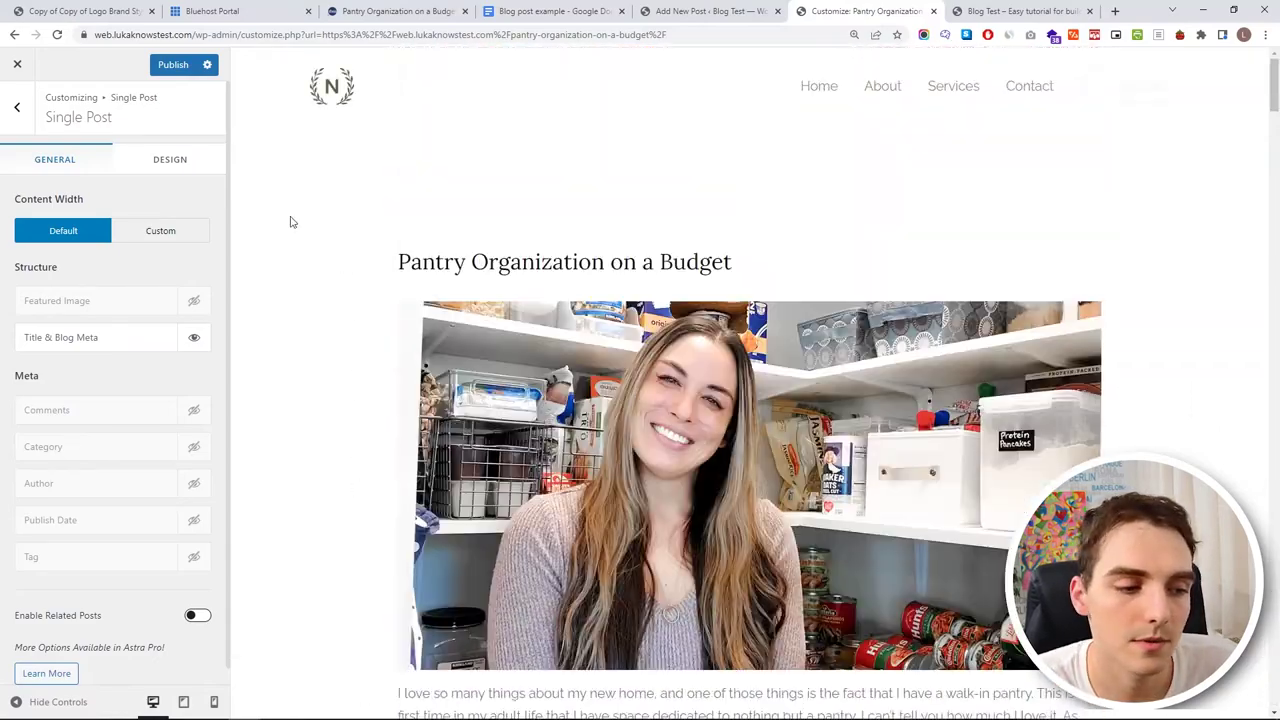
{"action": "left_click", "coordinate": [172, 64]}
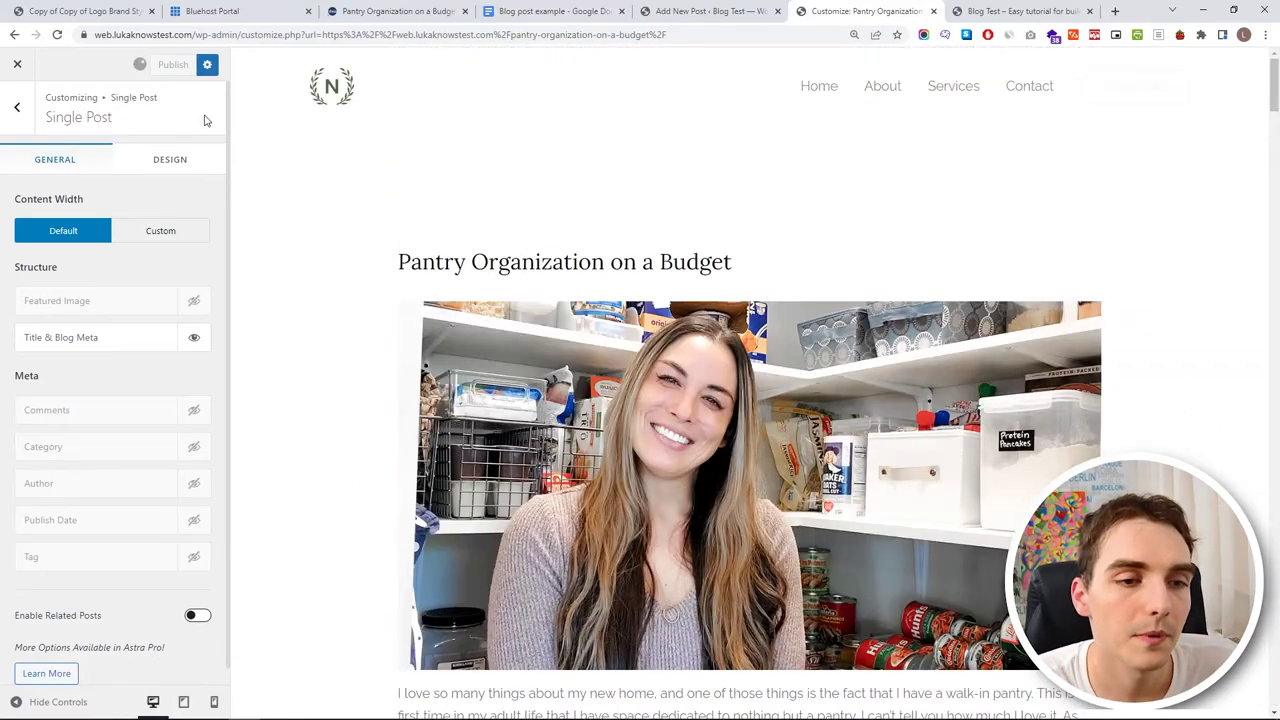
- Leave the Customizer, open the live homepage, and launch Edit with Elementor for Home
{"action": "left_click", "coordinate": [17, 63]}
{"action": "left_click", "coordinate": [700, 11]}
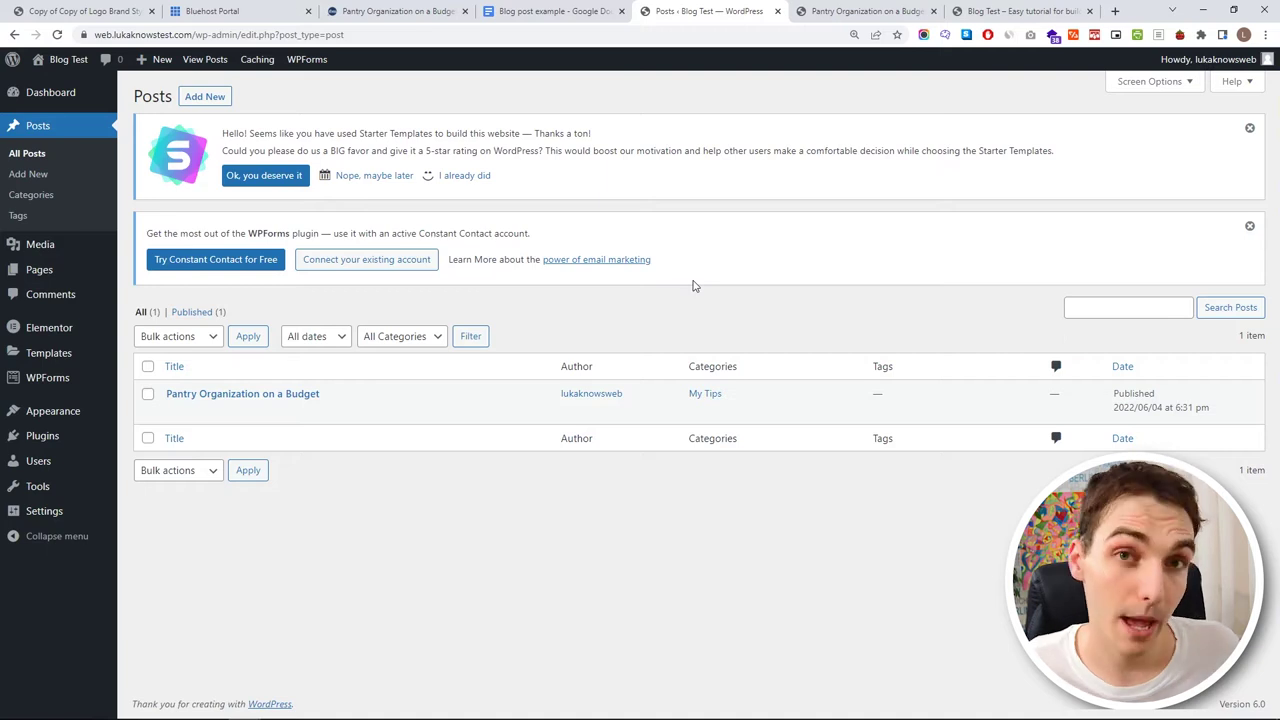
{"action": "scroll", "coordinate": [317, 257], "scroll_direction": "down", "scroll_amount": 3}
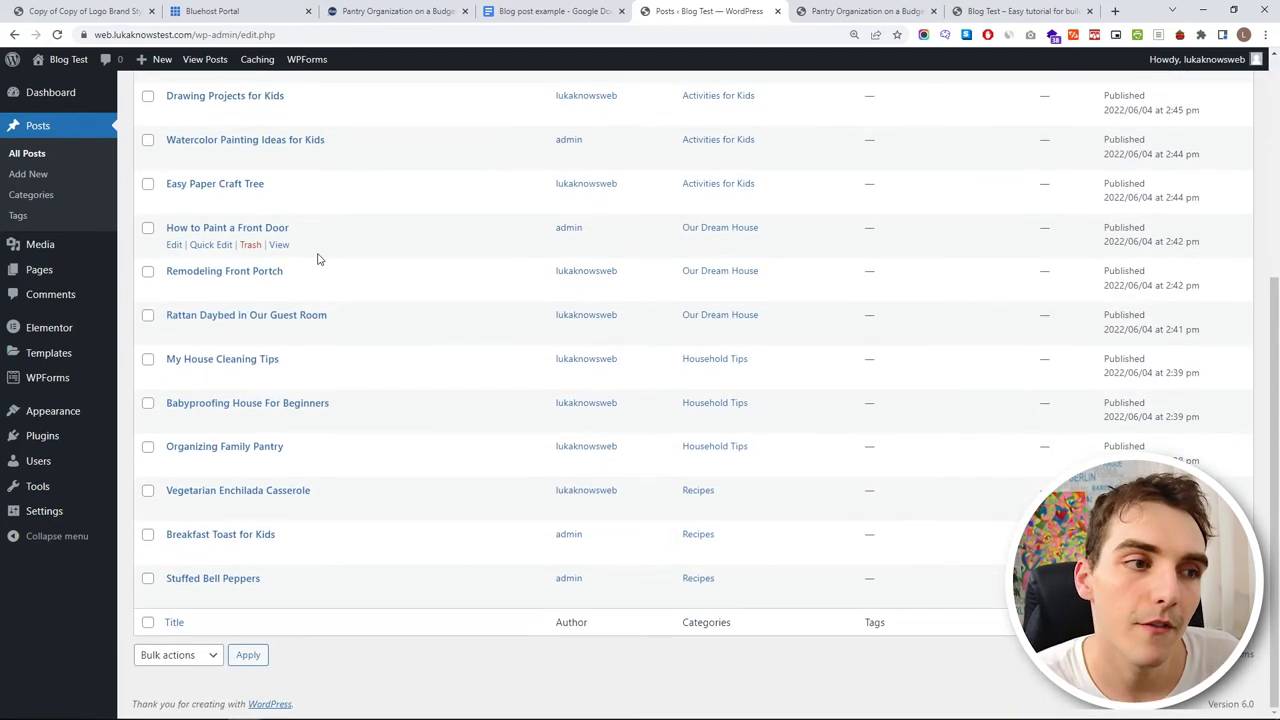
{"action": "scroll", "coordinate": [287, 400], "scroll_direction": "up", "scroll_amount": 5}
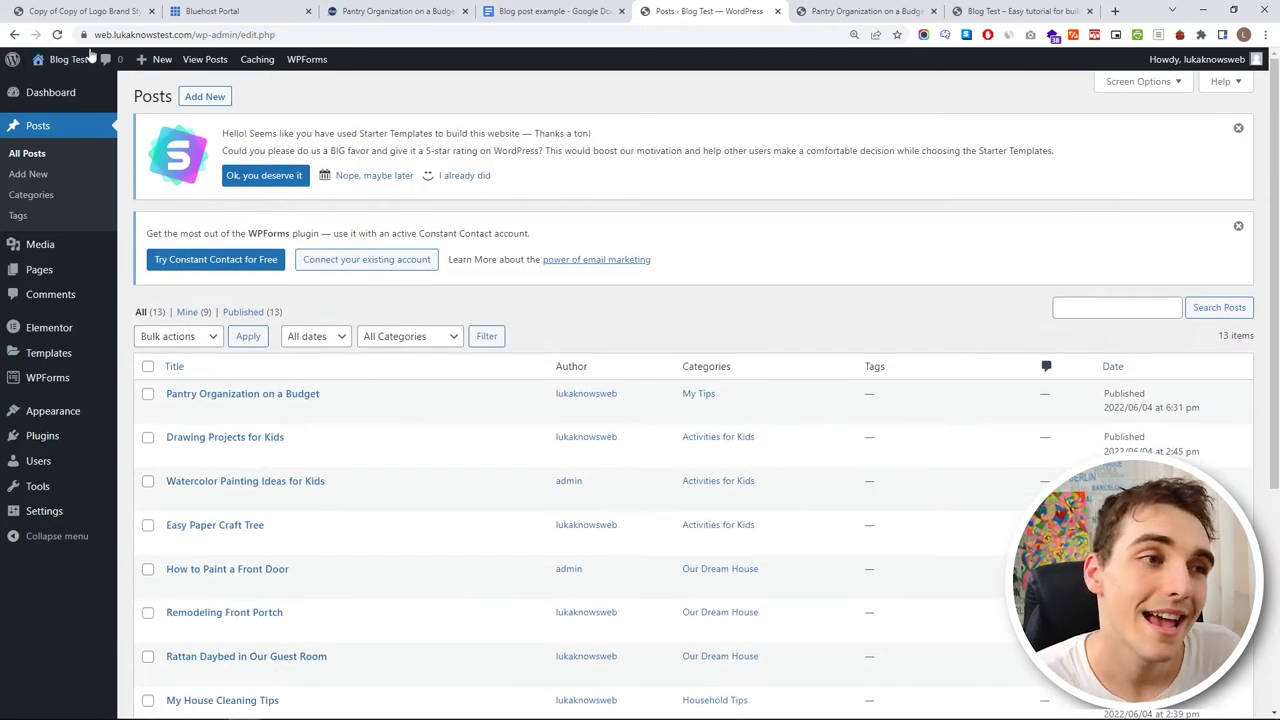
{"action": "mouse_move", "coordinate": [169, 68]}
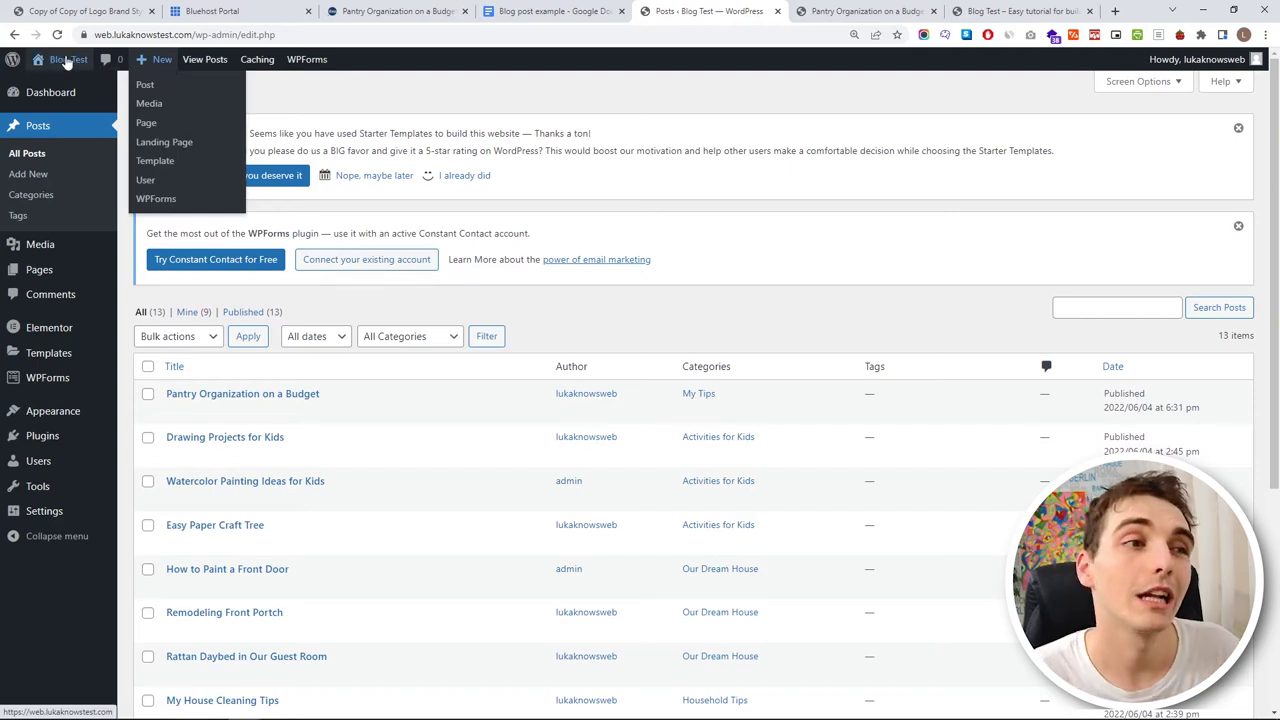
{"action": "mouse_move", "coordinate": [66, 60]}
{"action": "middle_click", "coordinate": [83, 91]}
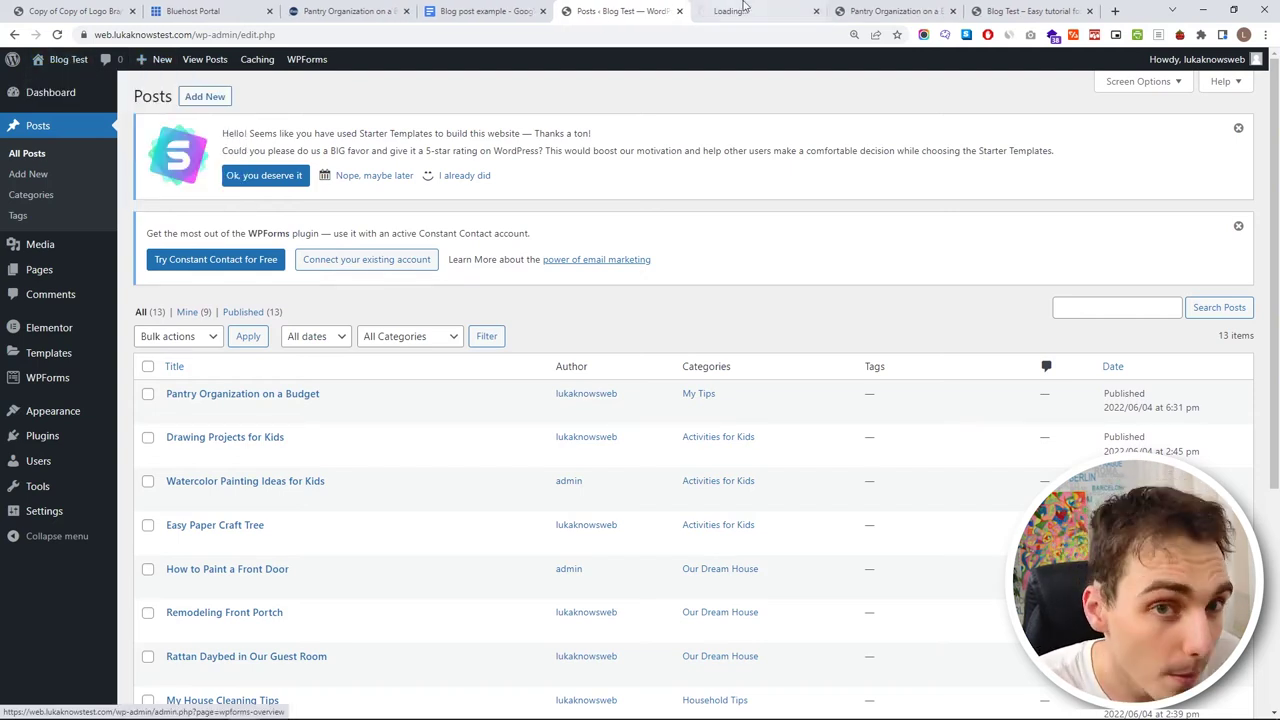
{"action": "middle_click", "coordinate": [858, 10]}
{"action": "left_click", "coordinate": [868, 11]}
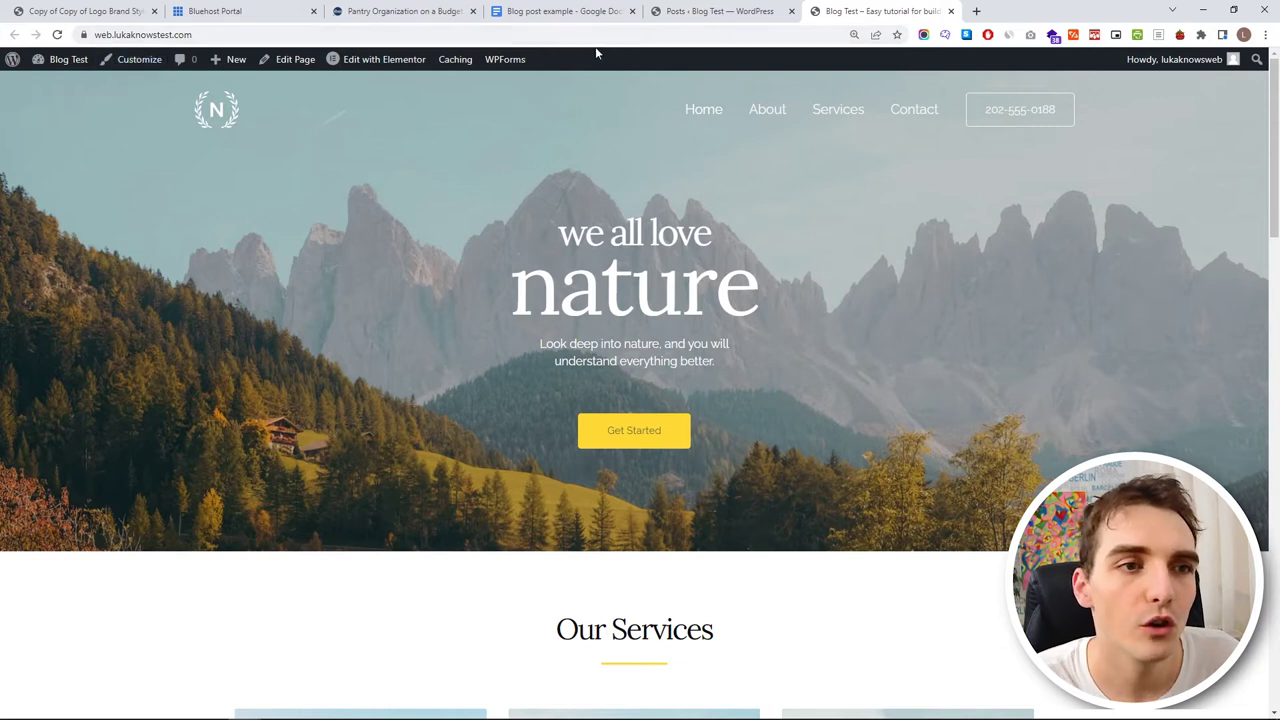
{"action": "mouse_move", "coordinate": [381, 65]}
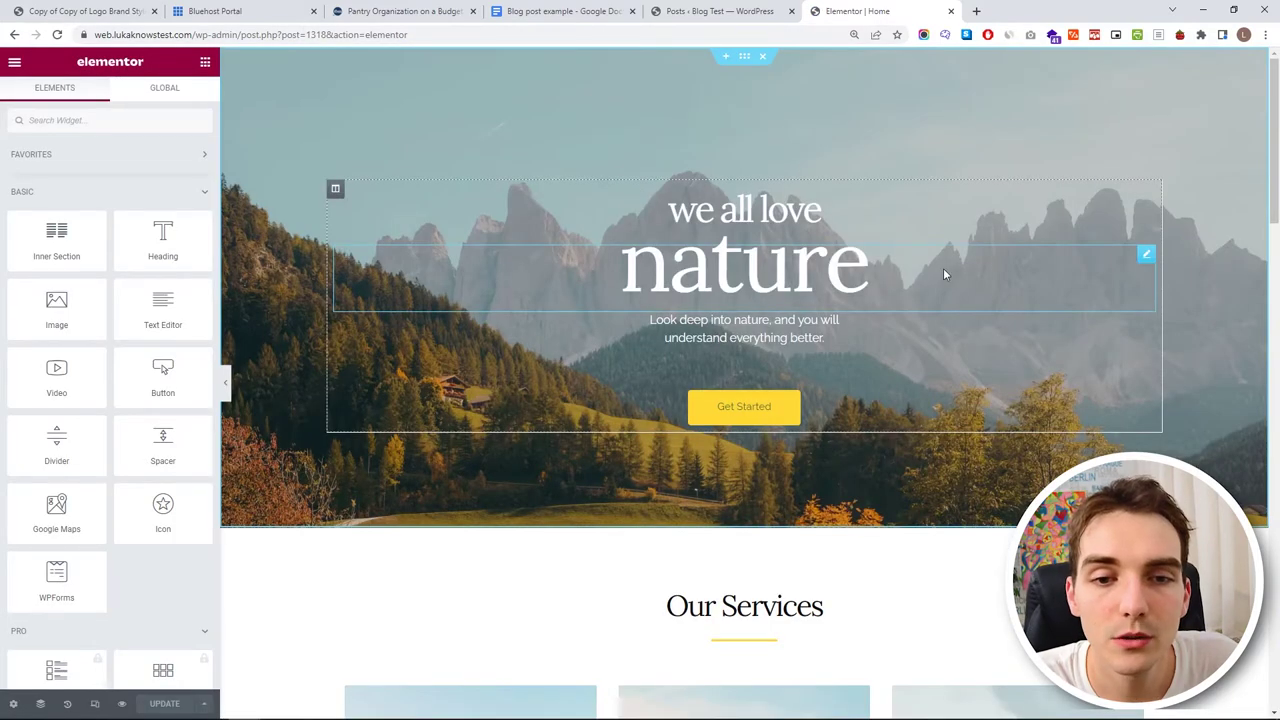
- Delete all the text of the large nature heading
{"action": "left_click", "coordinate": [945, 274]}
{"action": "left_click_drag", "start_coordinate": [618, 262], "coordinate": [786, 262]}
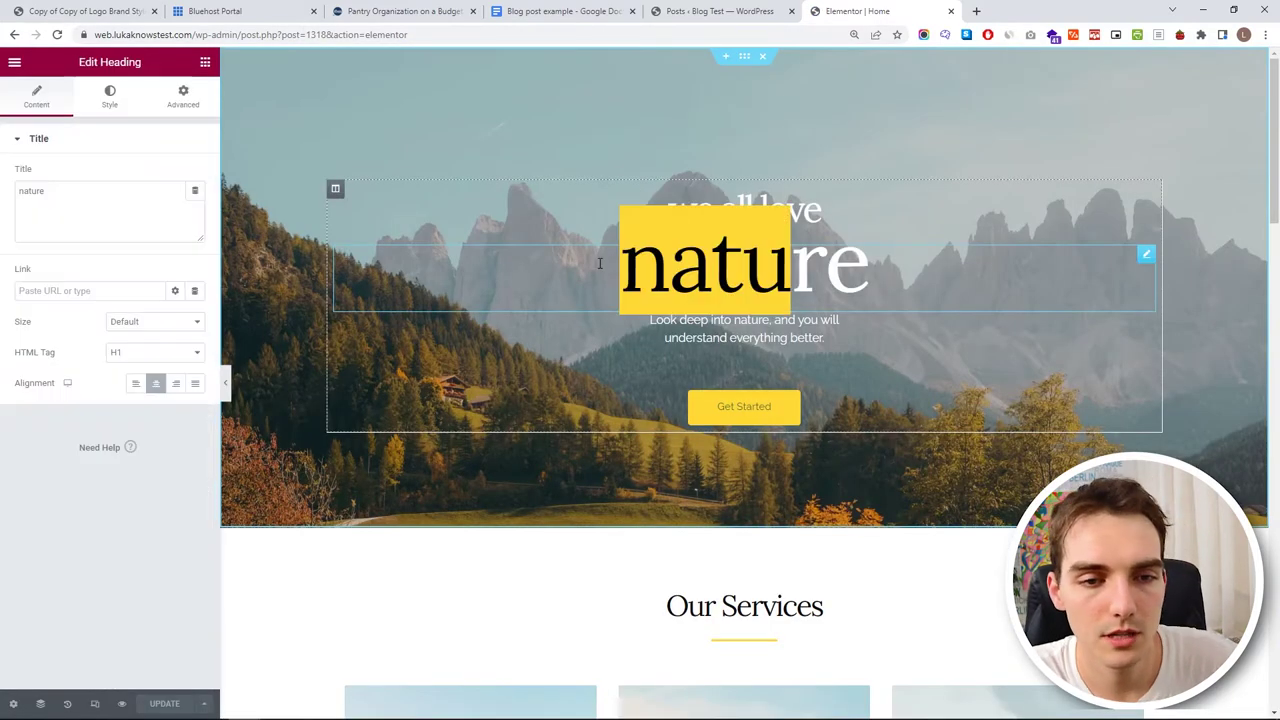
{"action": "key", "text": "BackSpace"}
{"action": "key", "text": "Delete"}
{"action": "key", "text": "Delete"}
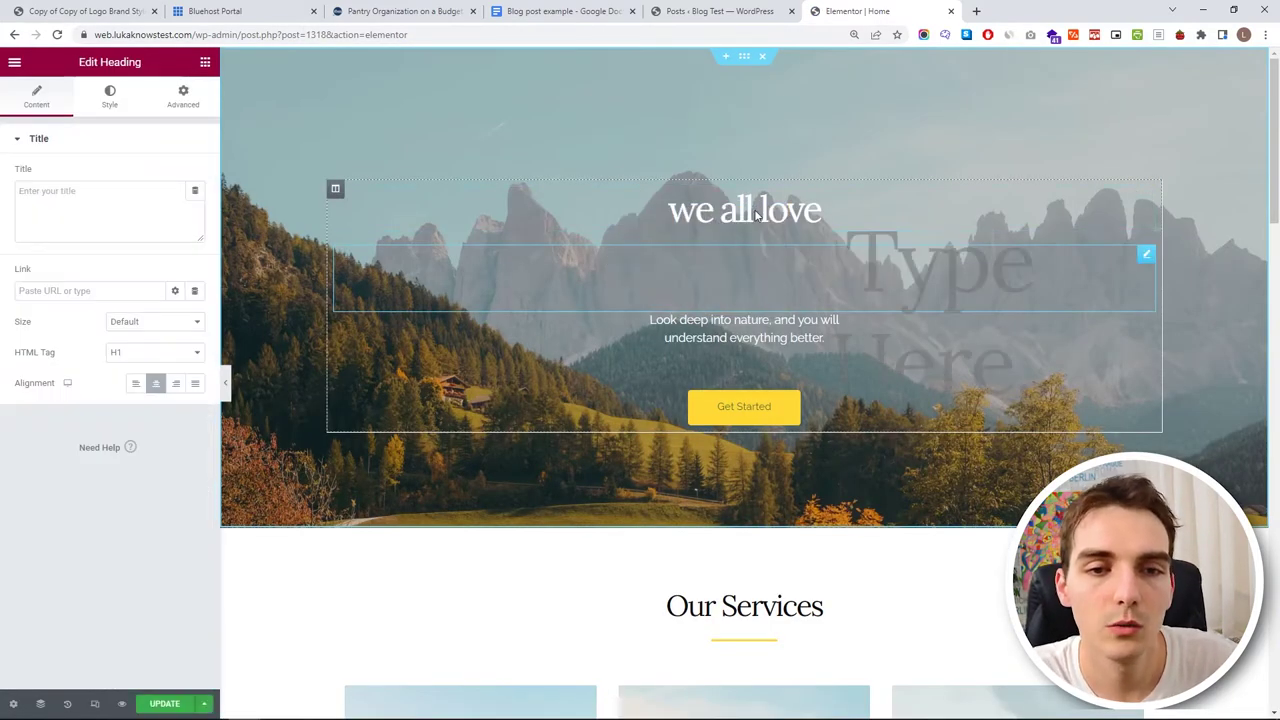
- Trim the 'we all love' heading down to 'll love'
{"action": "left_click", "coordinate": [697, 204]}
{"action": "key", "text": "BackSpace"}
{"action": "key", "text": "BackSpace"}
{"action": "key", "text": "BackSpace"}
{"action": "key", "text": "BackSpace"}
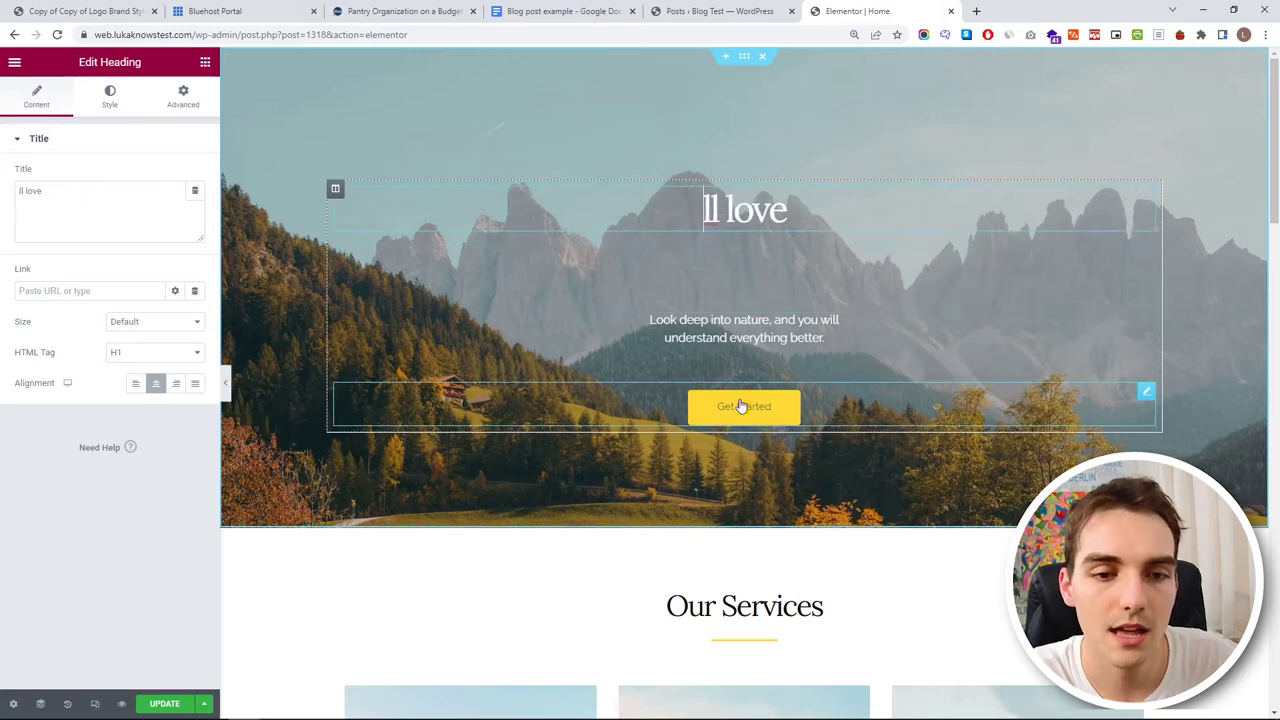
{"action": "scroll", "coordinate": [784, 253], "scroll_direction": "down", "scroll_amount": 2}
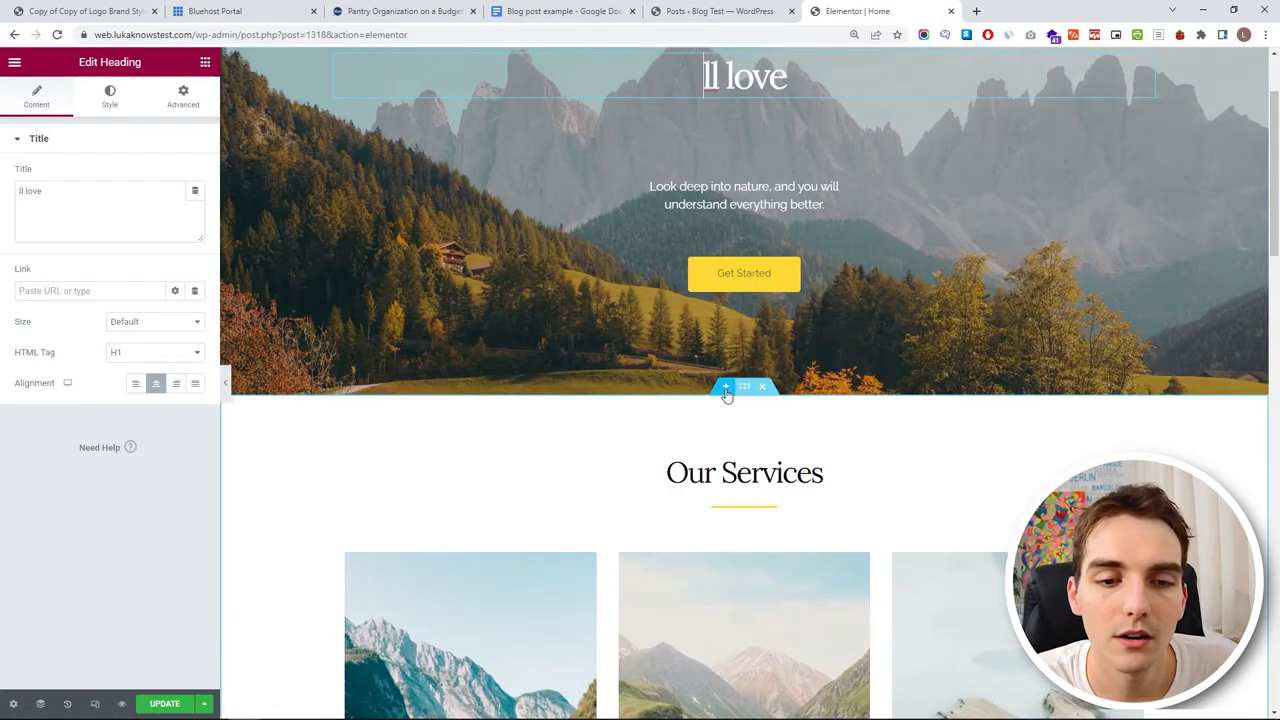
{"action": "scroll", "coordinate": [785, 385], "scroll_direction": "down", "scroll_amount": 4}
{"action": "scroll", "coordinate": [777, 234], "scroll_direction": "up", "scroll_amount": 3}
{"action": "left_click", "coordinate": [726, 253]}
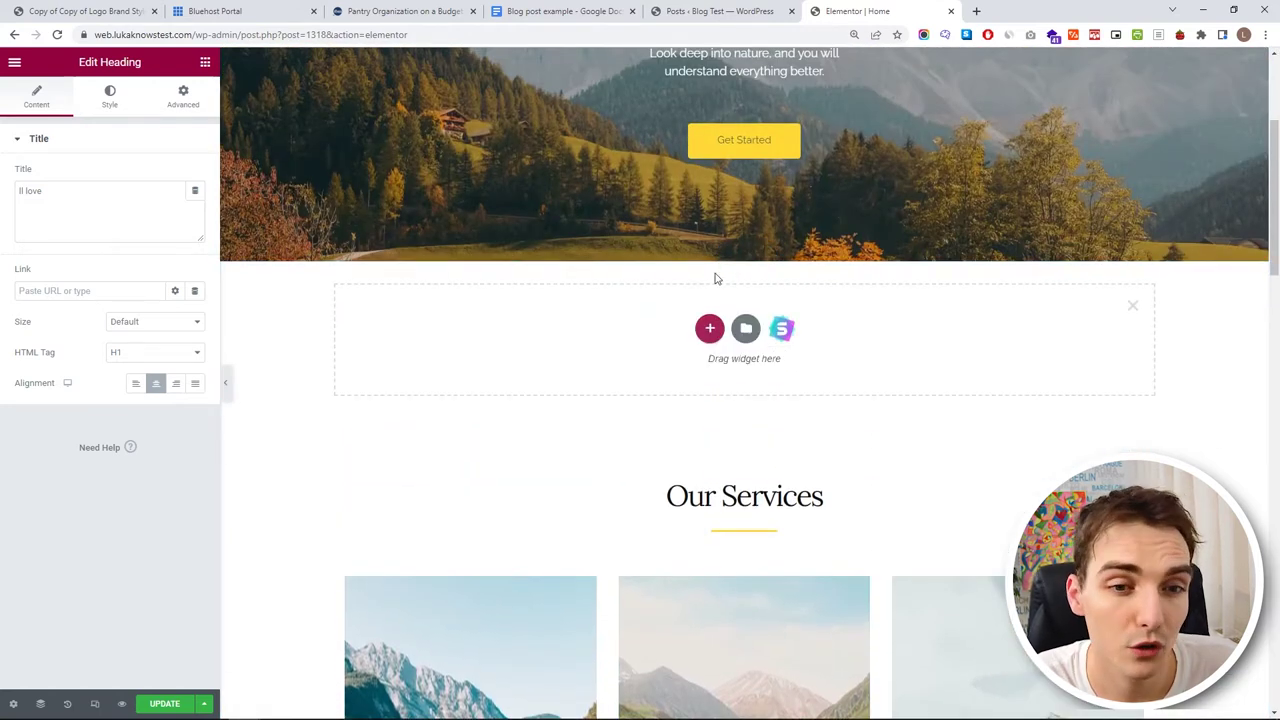
- Give the new section below the hero a two-column structure
{"action": "scroll", "coordinate": [729, 386], "scroll_direction": "down", "scroll_amount": 2}
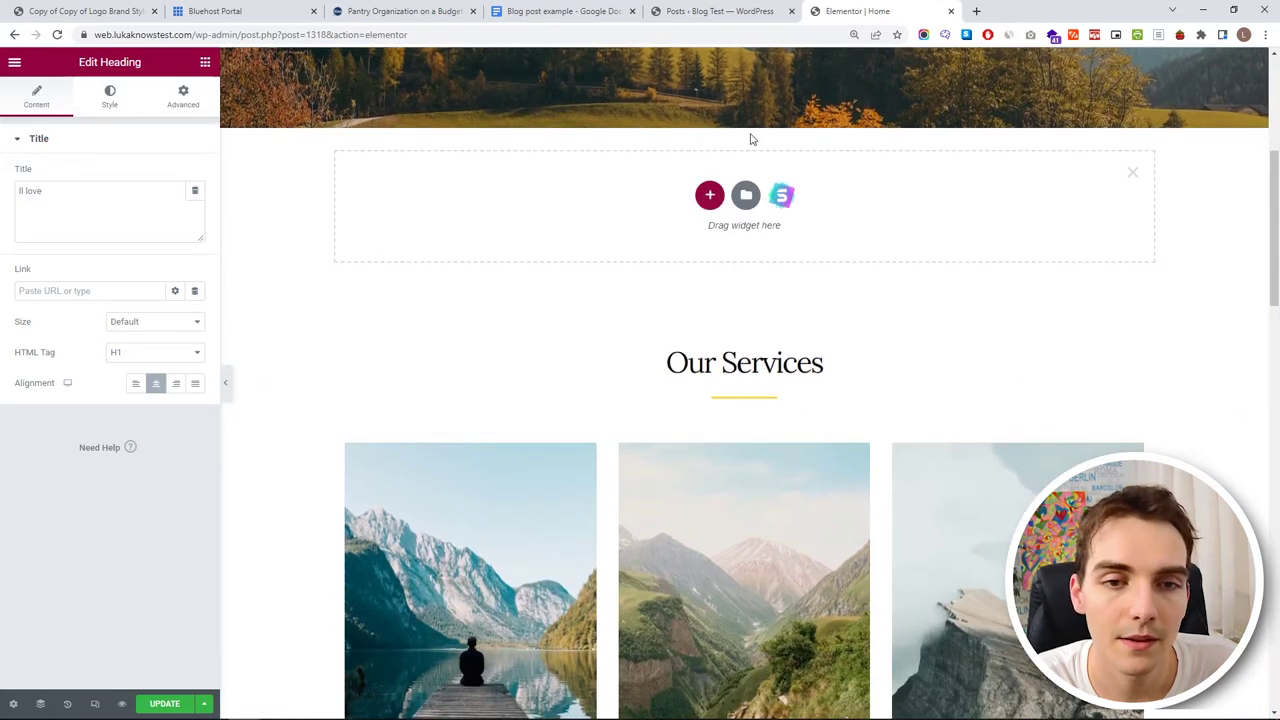
{"action": "left_click", "coordinate": [709, 198]}
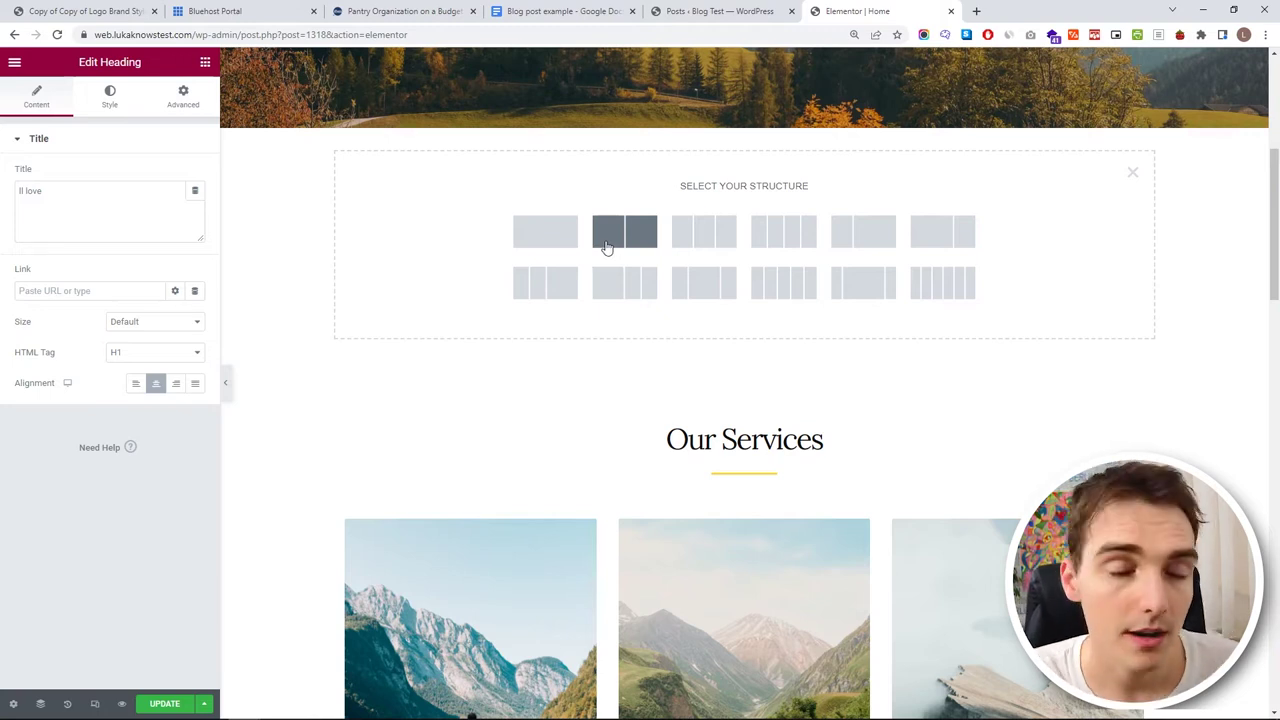
{"action": "left_click", "coordinate": [606, 240]}
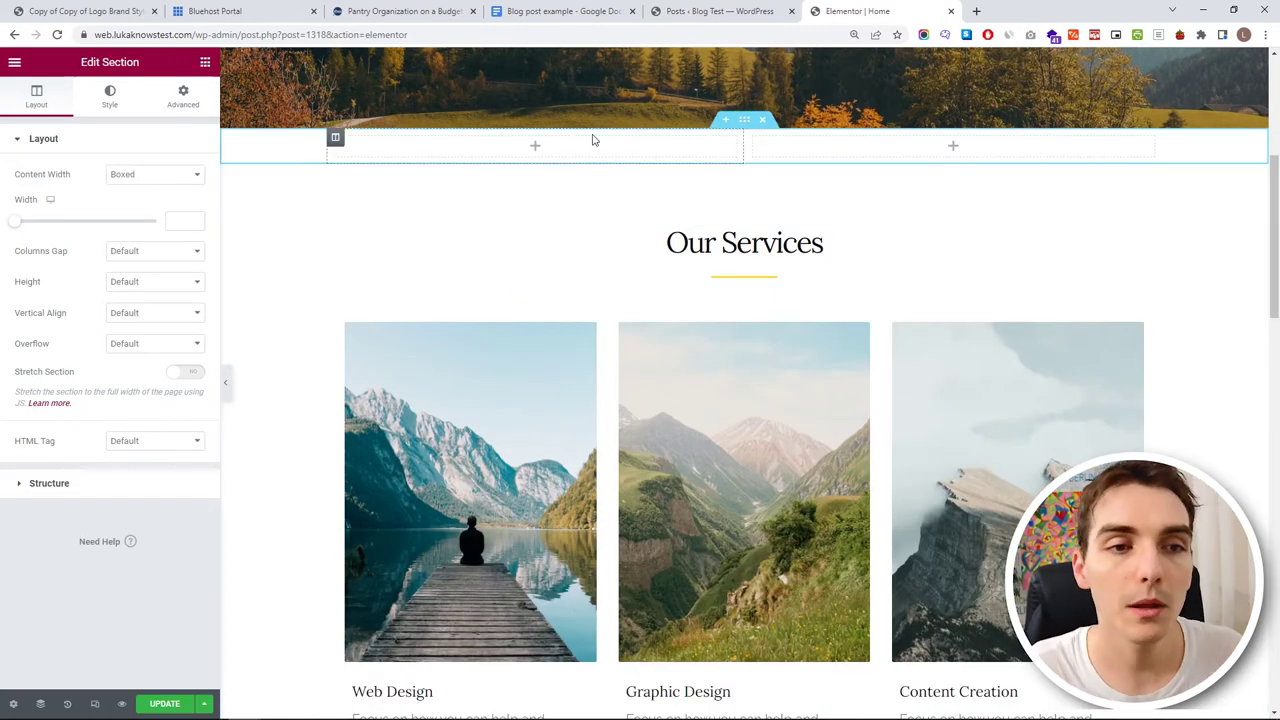
{"action": "scroll", "coordinate": [586, 340], "scroll_direction": "up", "scroll_amount": 2}
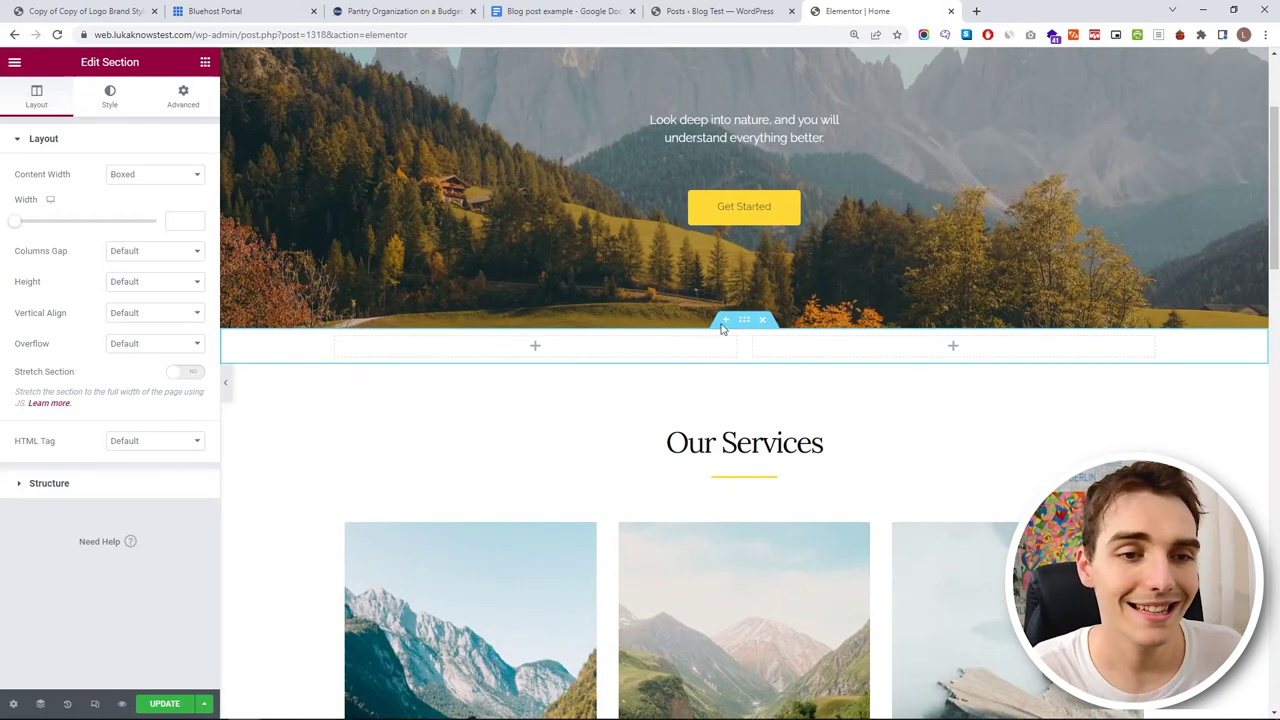
{"action": "left_click", "coordinate": [537, 345]}
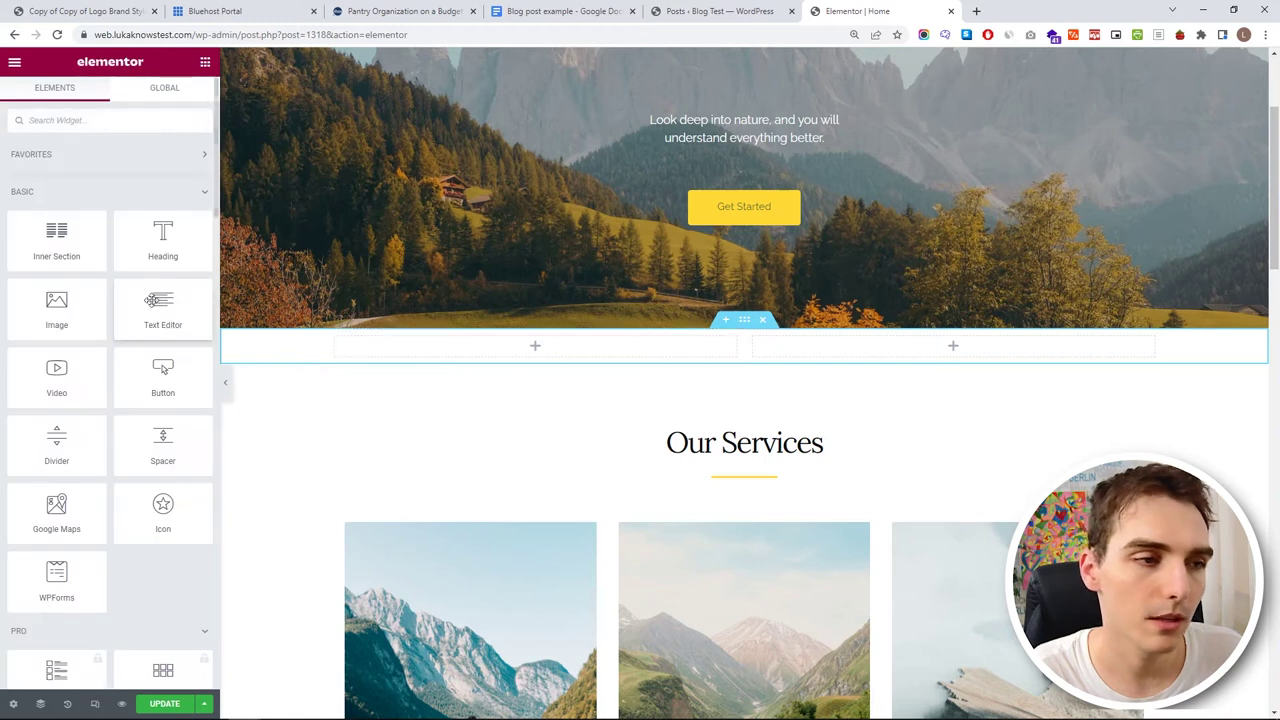
- Add the mountain landscape image to the left column and move a duplicate into the right
{"action": "left_click_drag", "start_coordinate": [103, 314], "coordinate": [520, 345]}
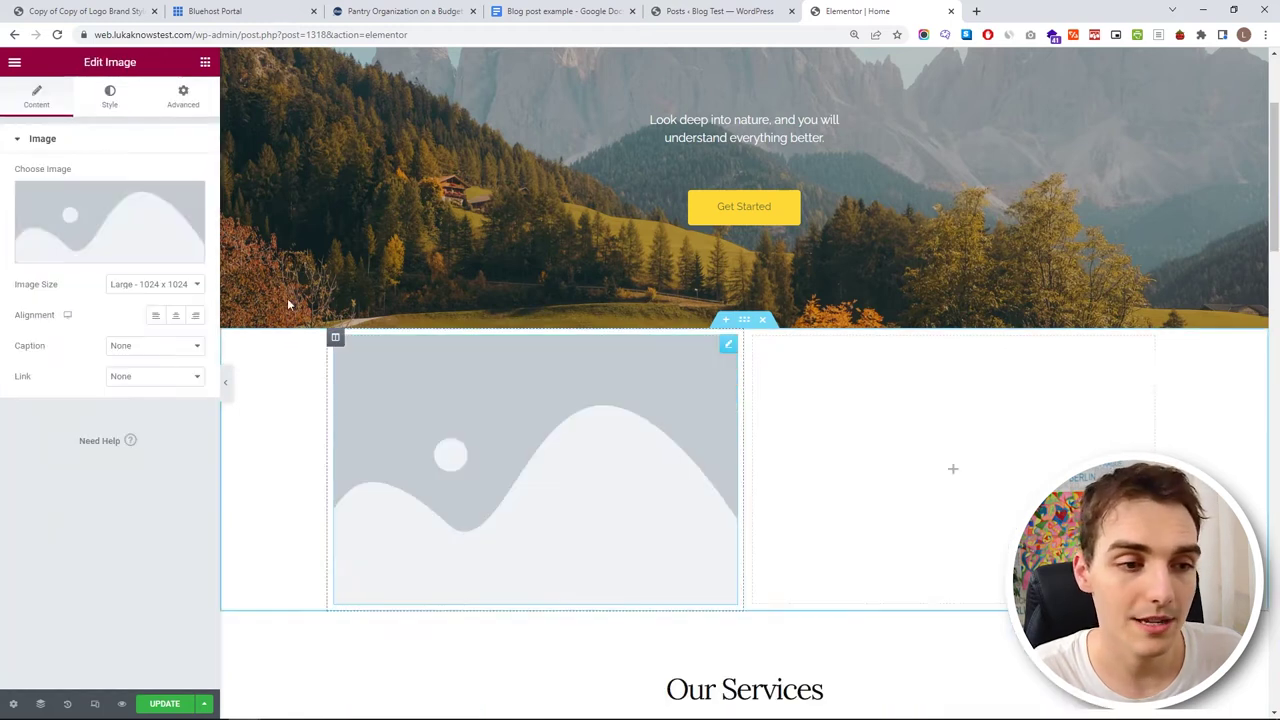
{"action": "left_click", "coordinate": [150, 251]}
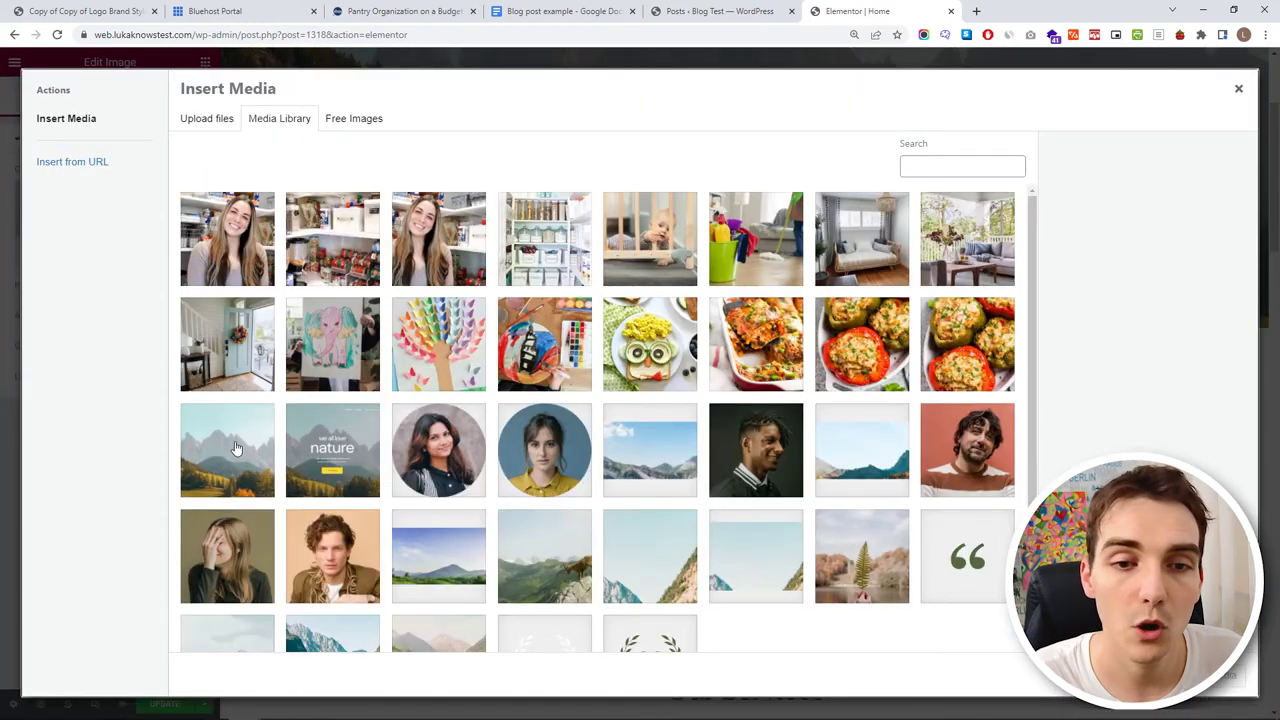
{"action": "left_click", "coordinate": [236, 449]}
{"action": "left_click", "coordinate": [1225, 680]}
{"action": "scroll", "coordinate": [731, 280], "scroll_direction": "down", "scroll_amount": 1}
{"action": "right_click", "coordinate": [731, 280]}
{"action": "left_click", "coordinate": [850, 306]}
{"action": "right_click", "coordinate": [929, 310]}
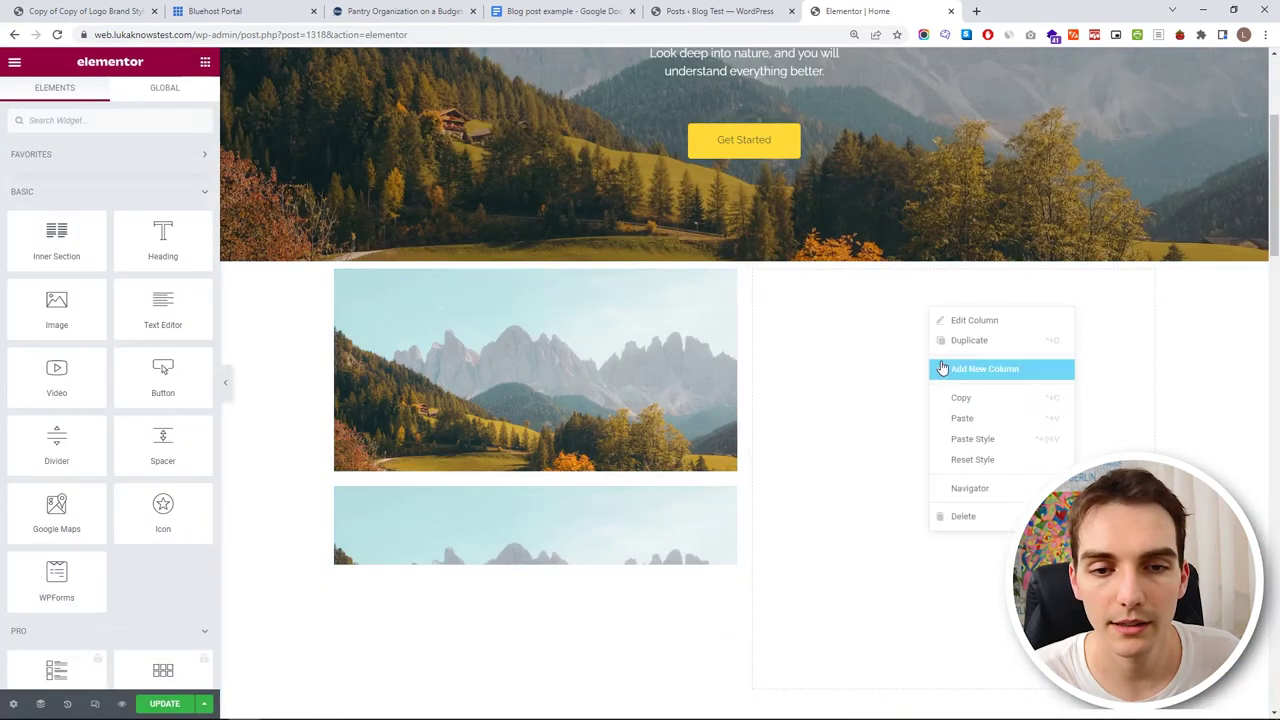
{"action": "scroll", "coordinate": [806, 371], "scroll_direction": "down", "scroll_amount": 2}
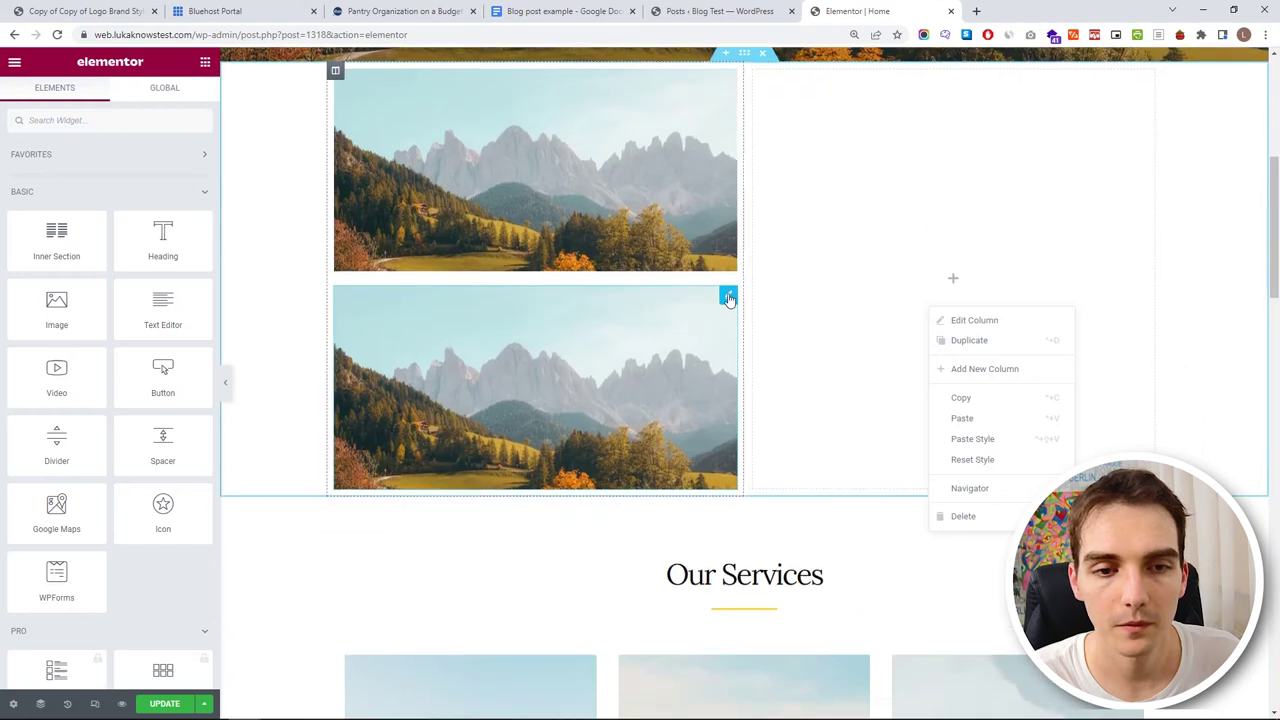
{"action": "left_click_drag", "start_coordinate": [729, 299], "coordinate": [1031, 420]}
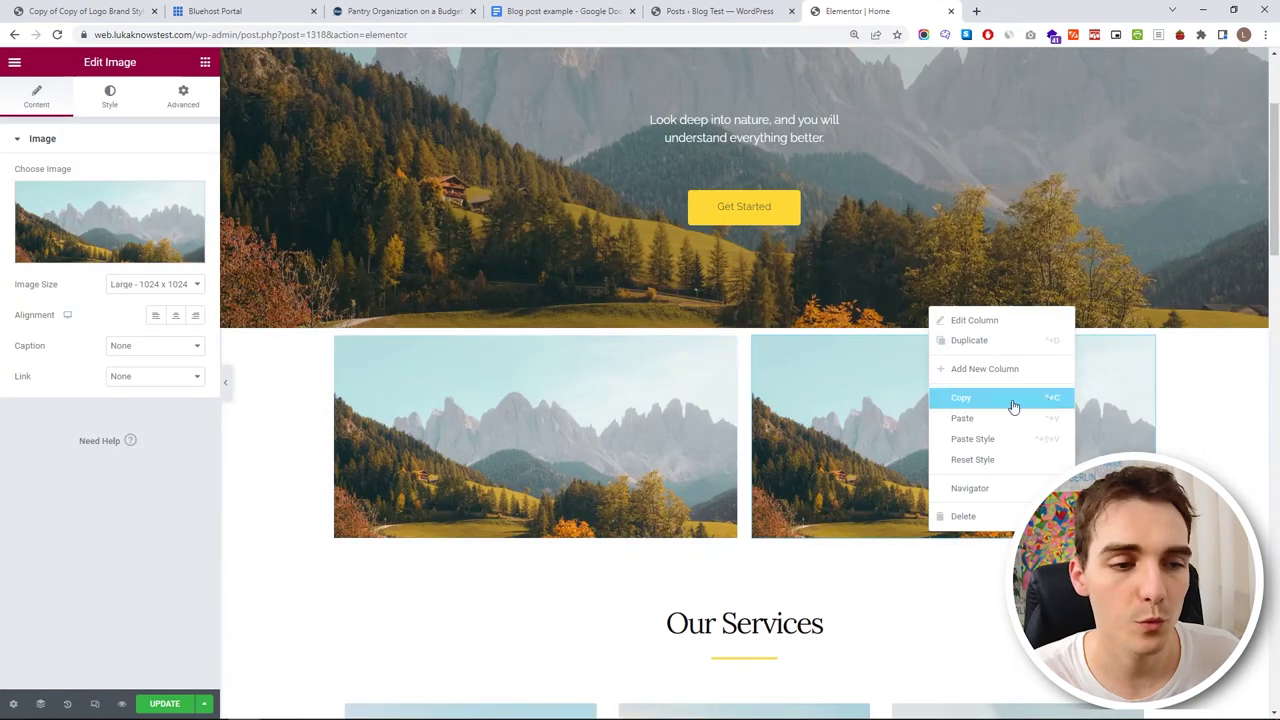
{"action": "left_click", "coordinate": [745, 321]}
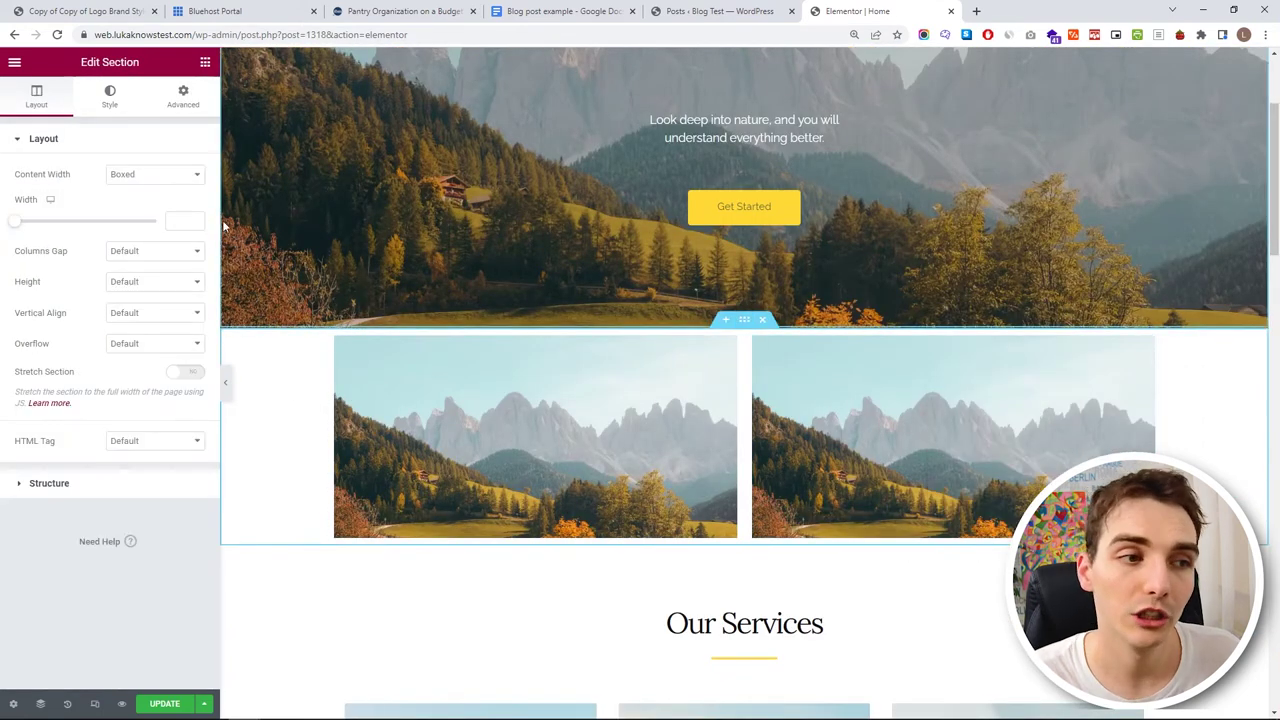
- After trying Full Width, keep the section Boxed with width 1300 and update the page
{"action": "left_click", "coordinate": [169, 176]}
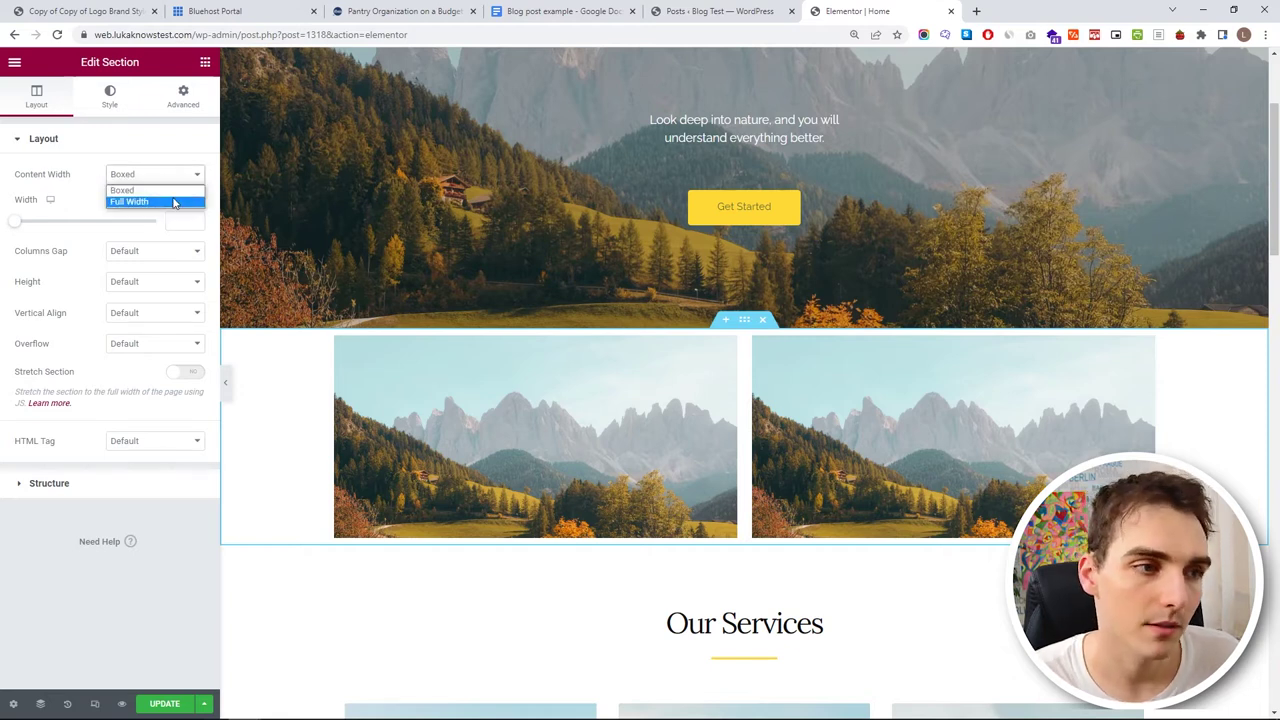
{"action": "left_click", "coordinate": [174, 203]}
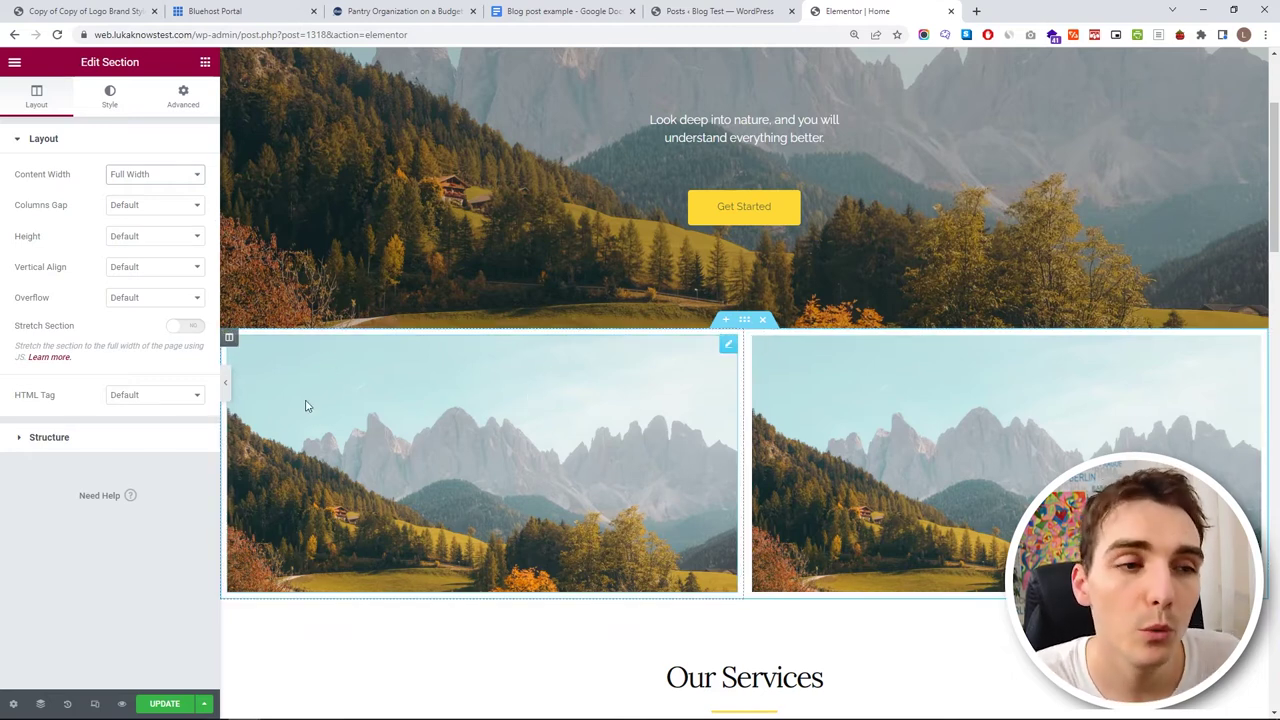
{"action": "left_click", "coordinate": [224, 381]}
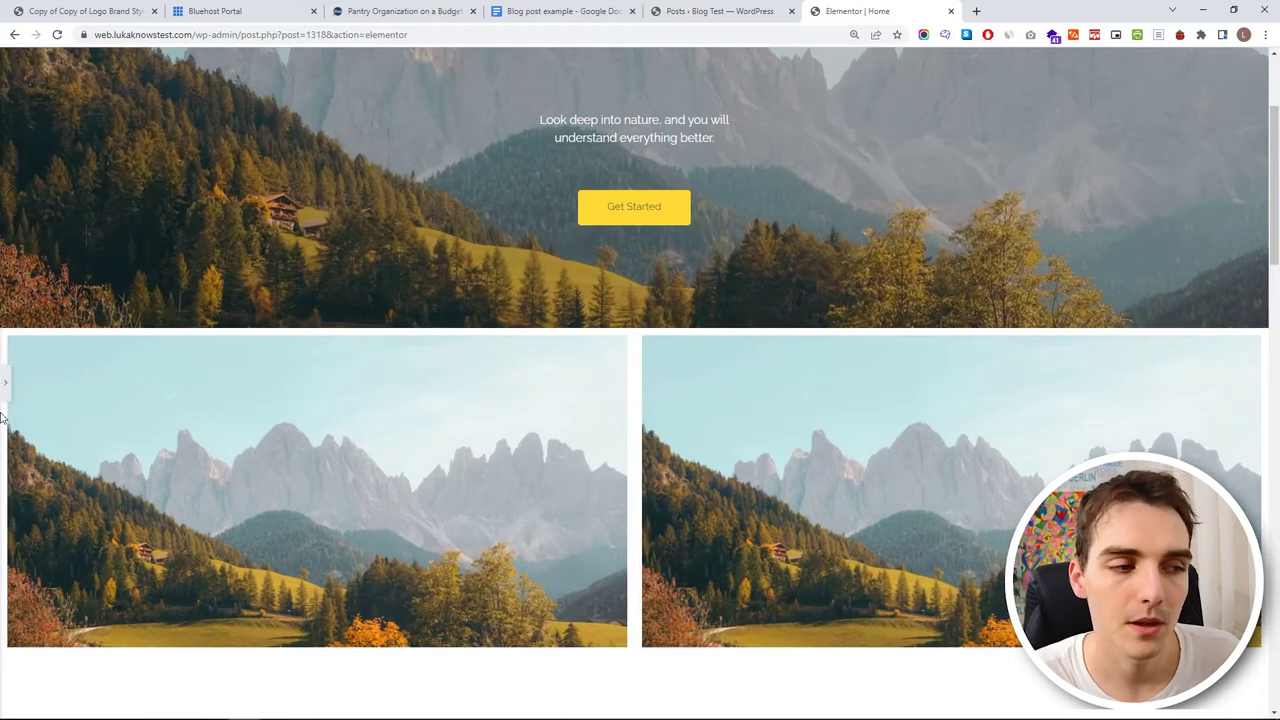
{"action": "left_click", "coordinate": [5, 384]}
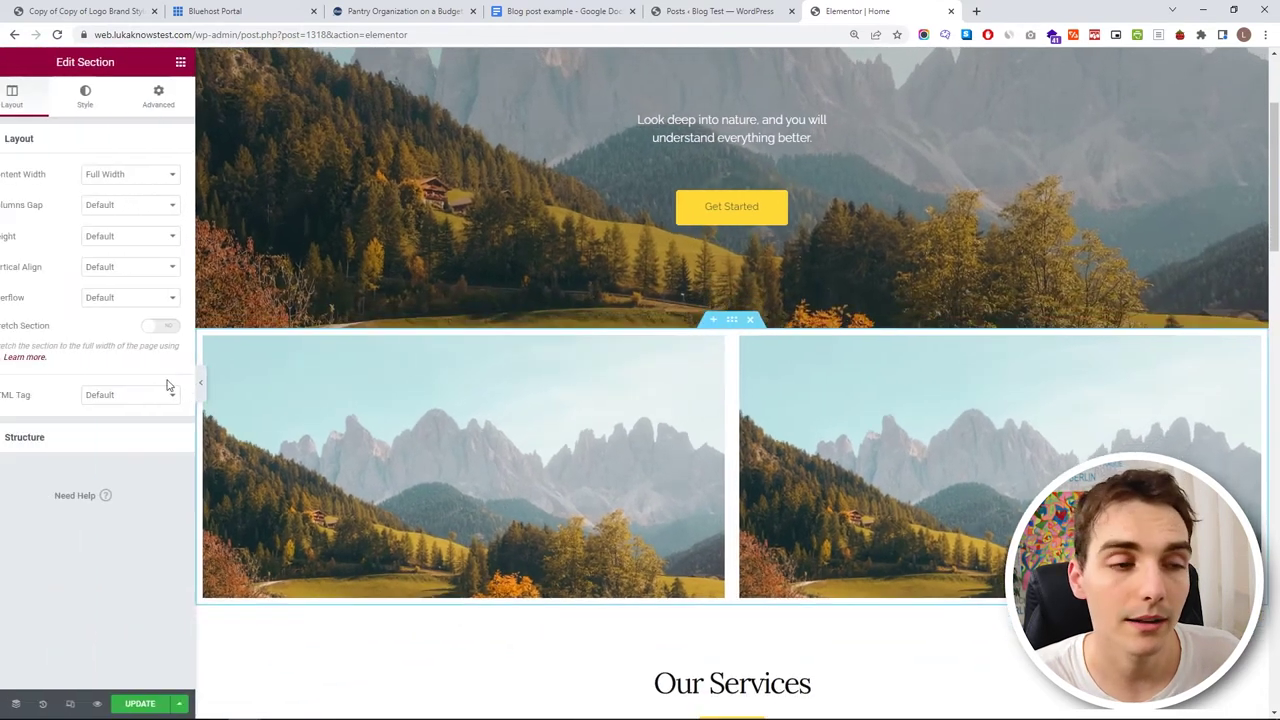
{"action": "left_click", "coordinate": [145, 177]}
{"action": "left_click", "coordinate": [124, 190]}
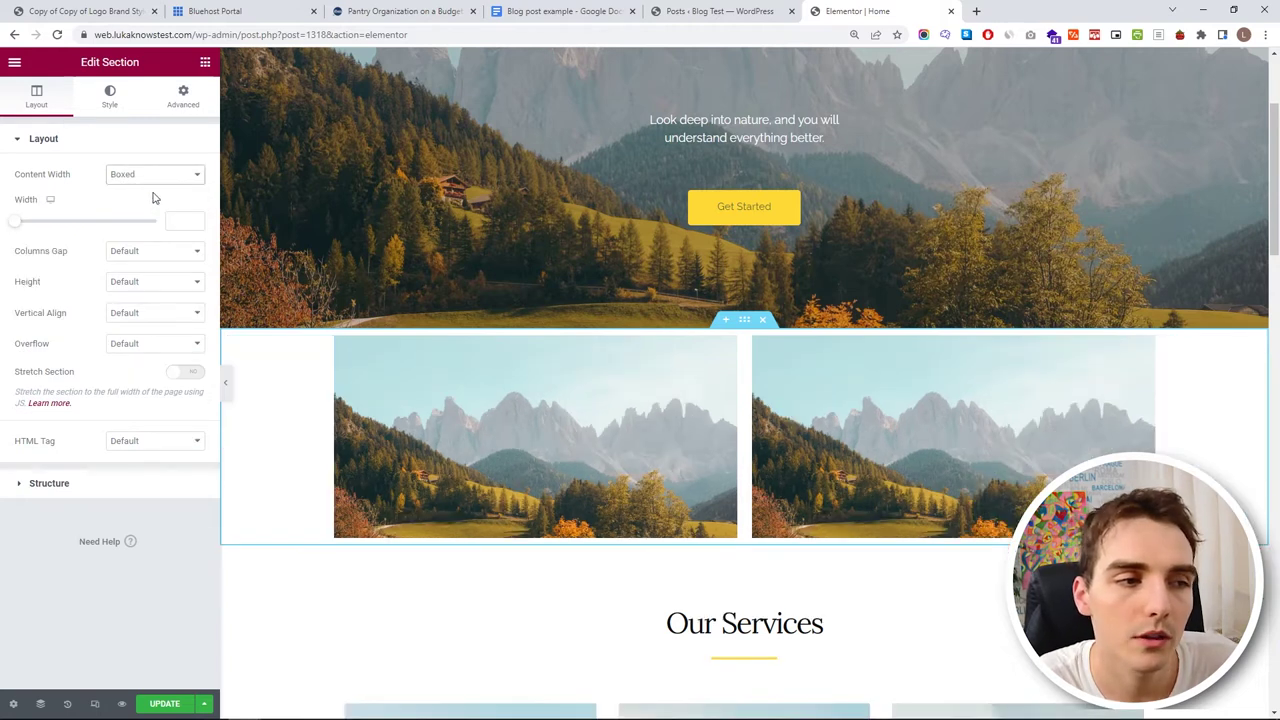
{"action": "left_click", "coordinate": [171, 222]}
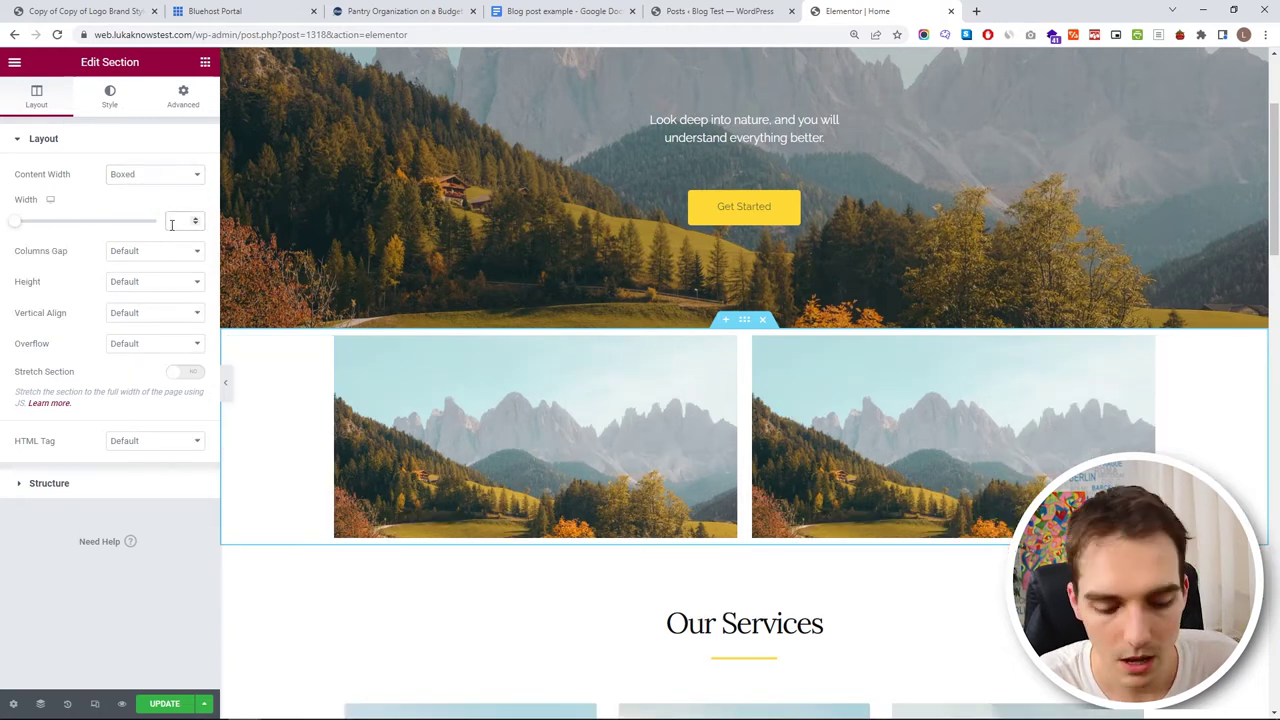
{"action": "left_click_drag", "start_coordinate": [15, 225], "coordinate": [77, 221]}
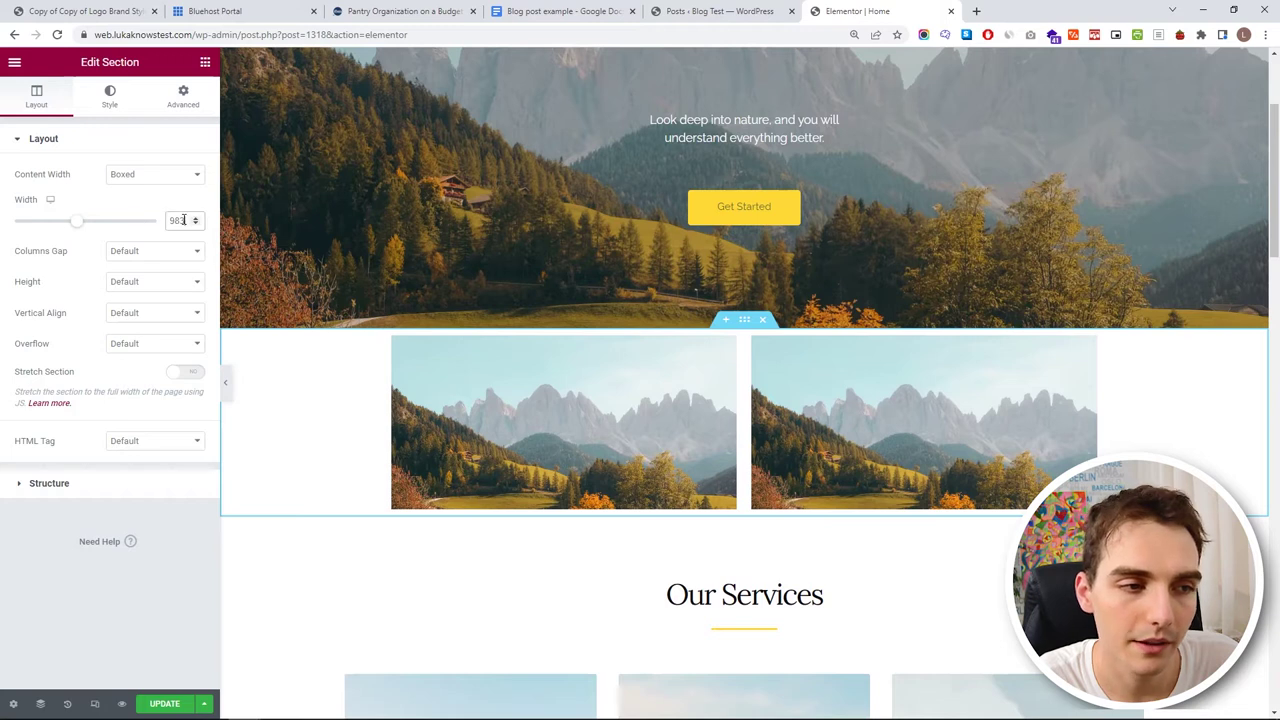
{"action": "type", "text": "1300"}
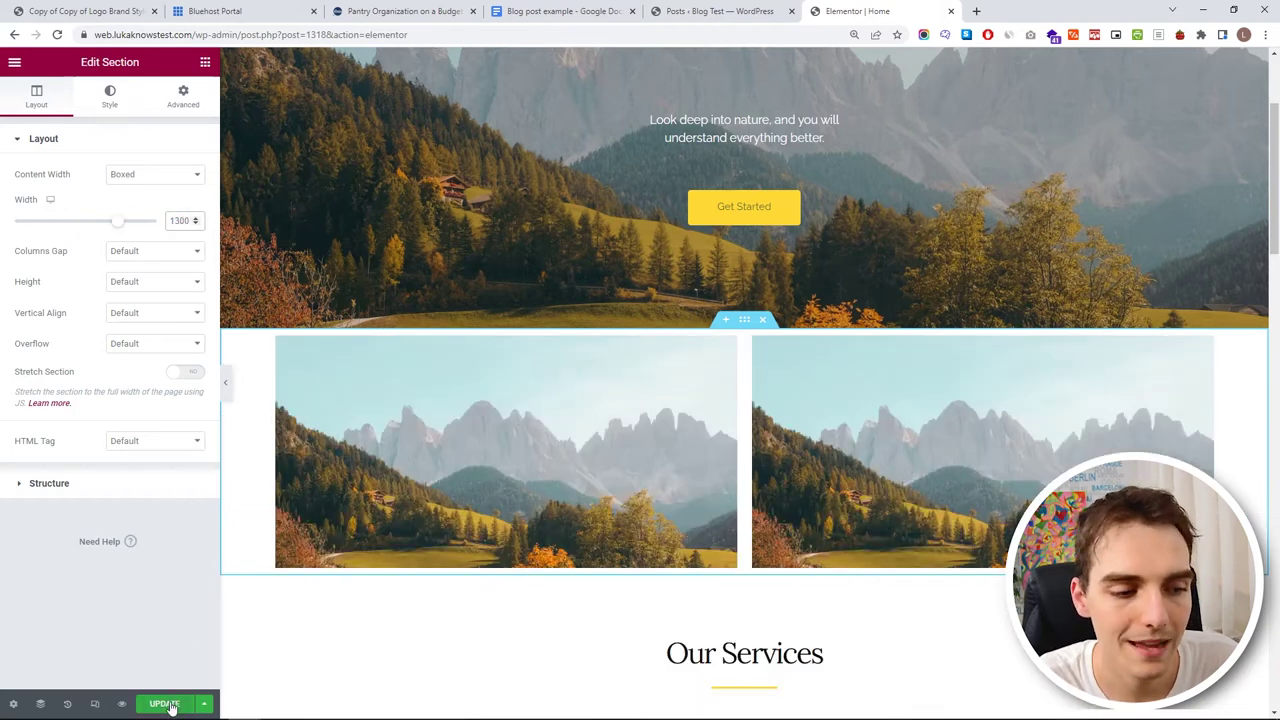
{"action": "left_click", "coordinate": [166, 705]}
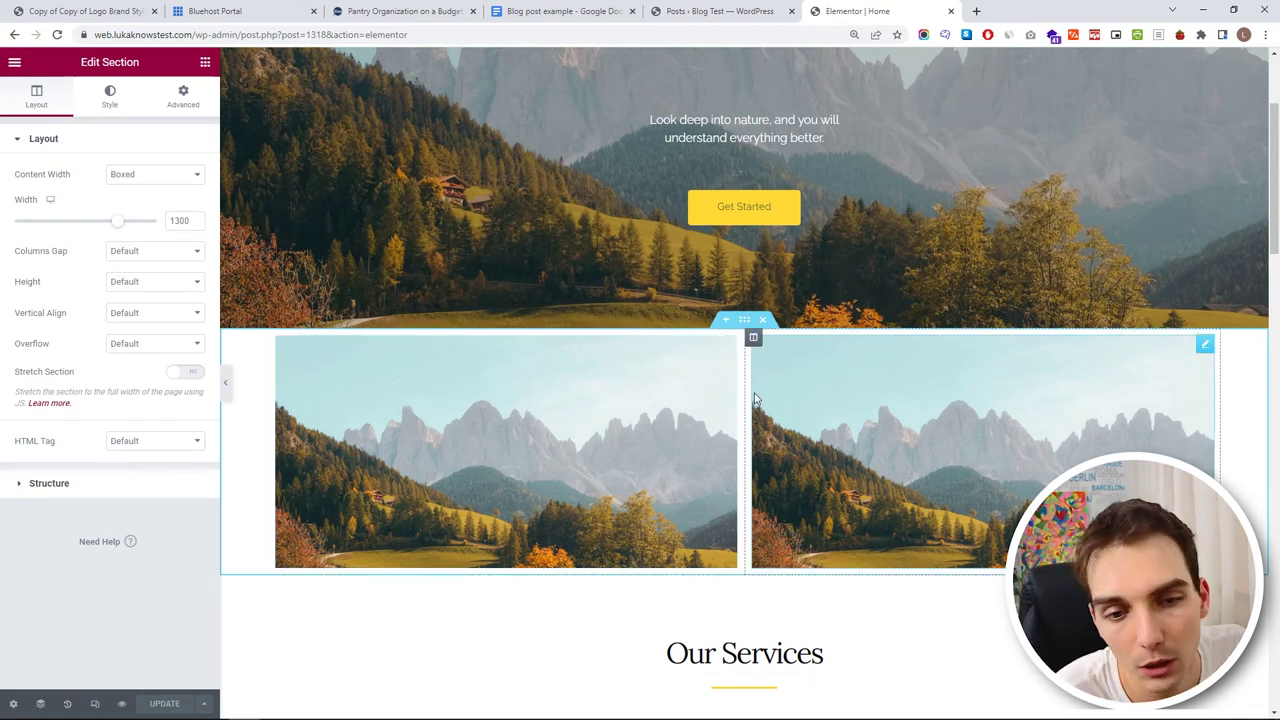
- Set the right column width to 33.3%, update, and delete the mountain images
{"action": "left_click_drag", "start_coordinate": [753, 350], "coordinate": [708, 365]}
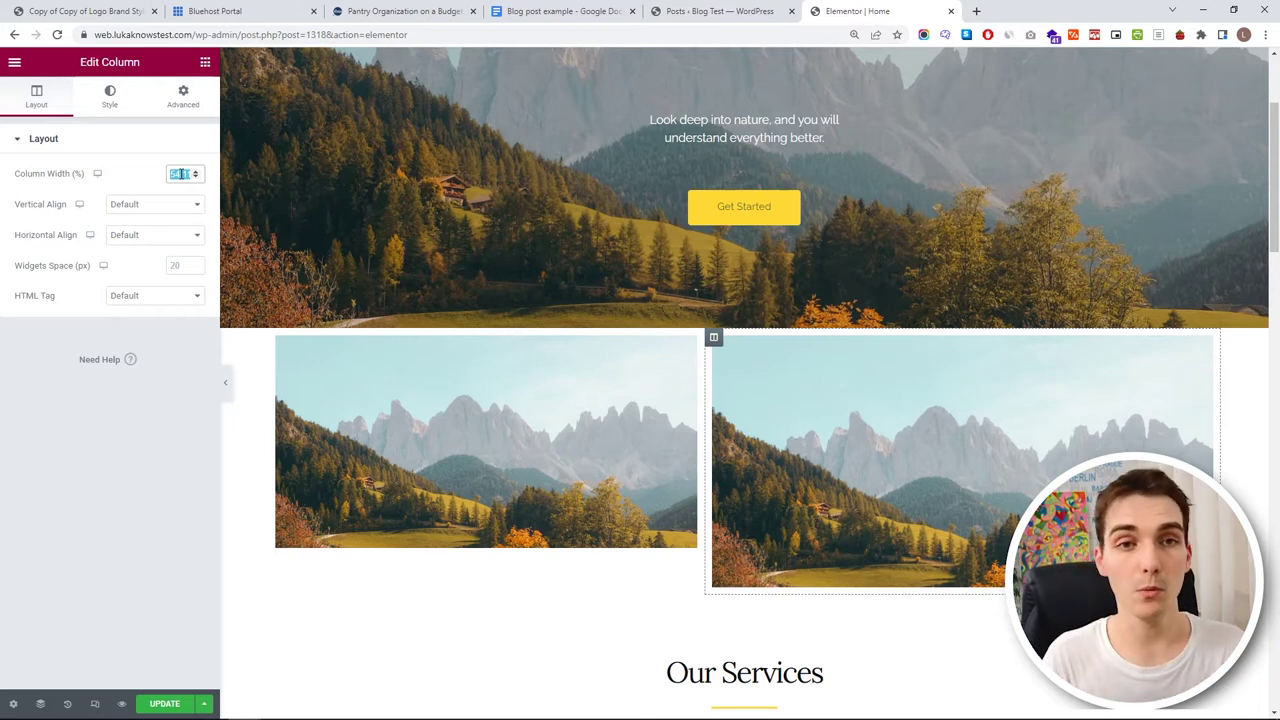
{"action": "type", "text": "33.33"}
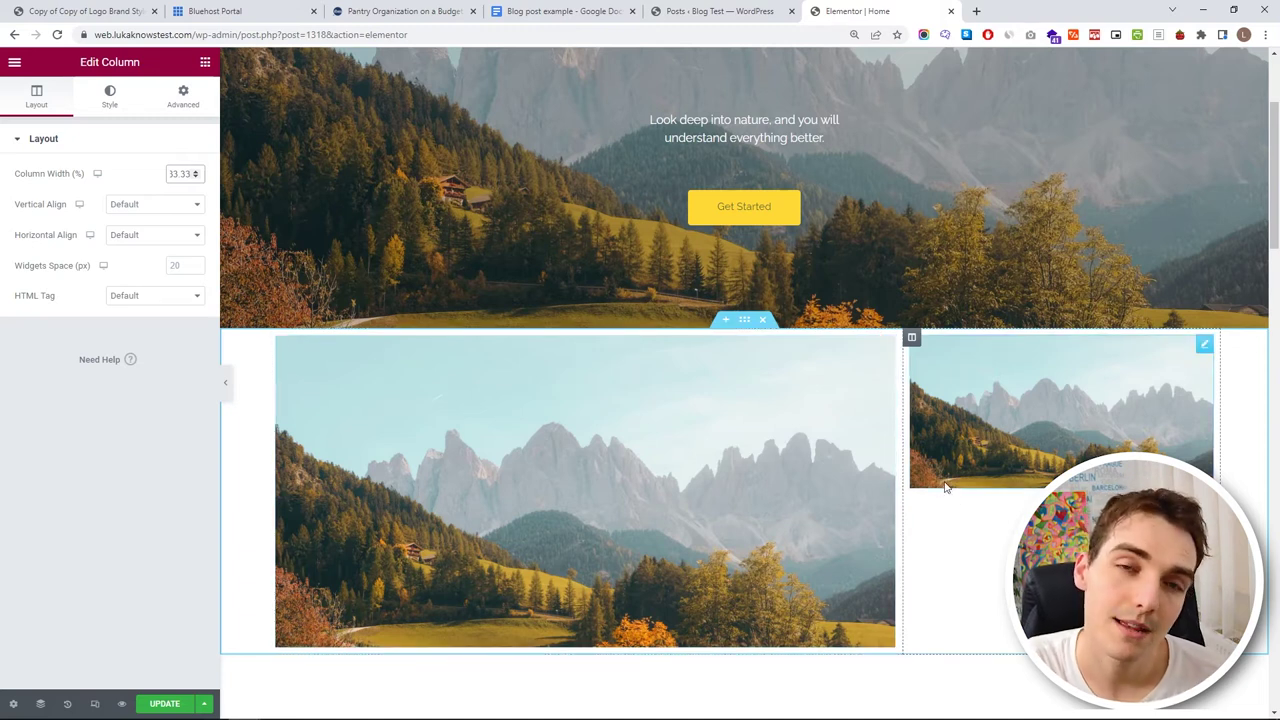
{"action": "left_click", "coordinate": [160, 705]}
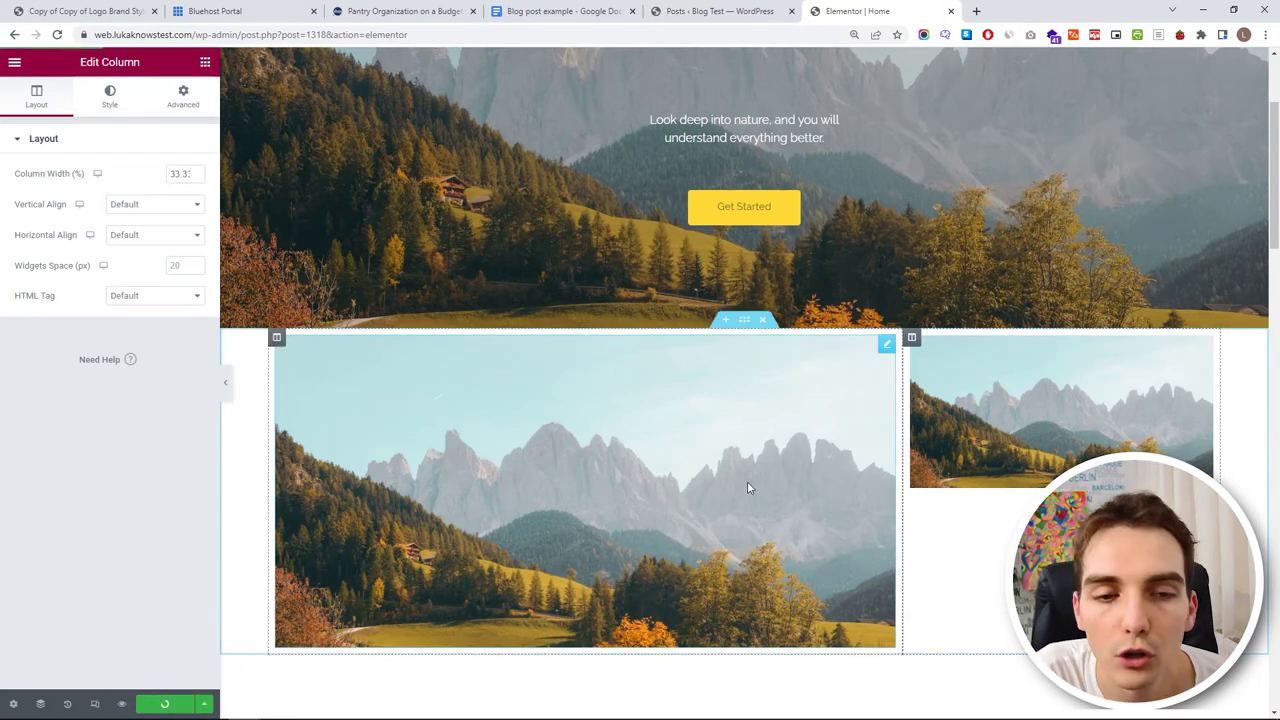
{"action": "right_click", "coordinate": [888, 350]}
{"action": "left_click", "coordinate": [911, 560]}
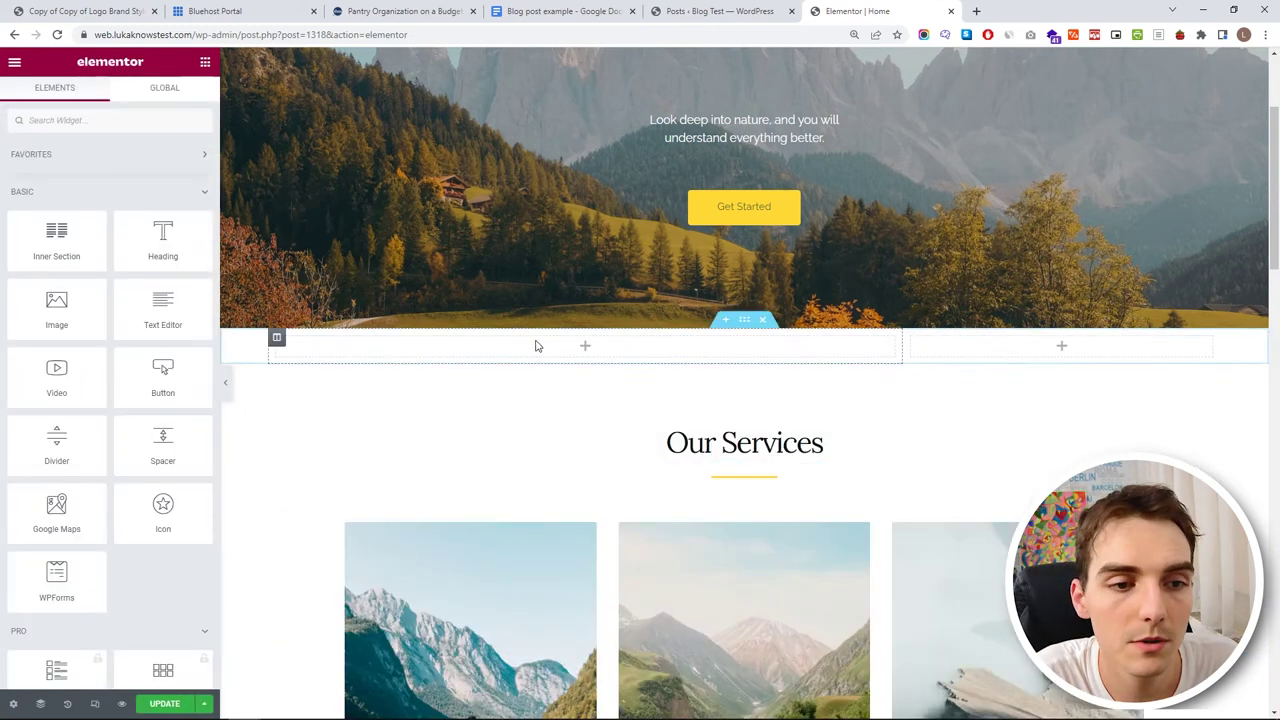
- Search the Elementor widget panel for 'post' to list Posts, Post Title and Archive Posts
{"action": "left_click", "coordinate": [97, 120]}
{"action": "type", "text": "post"}
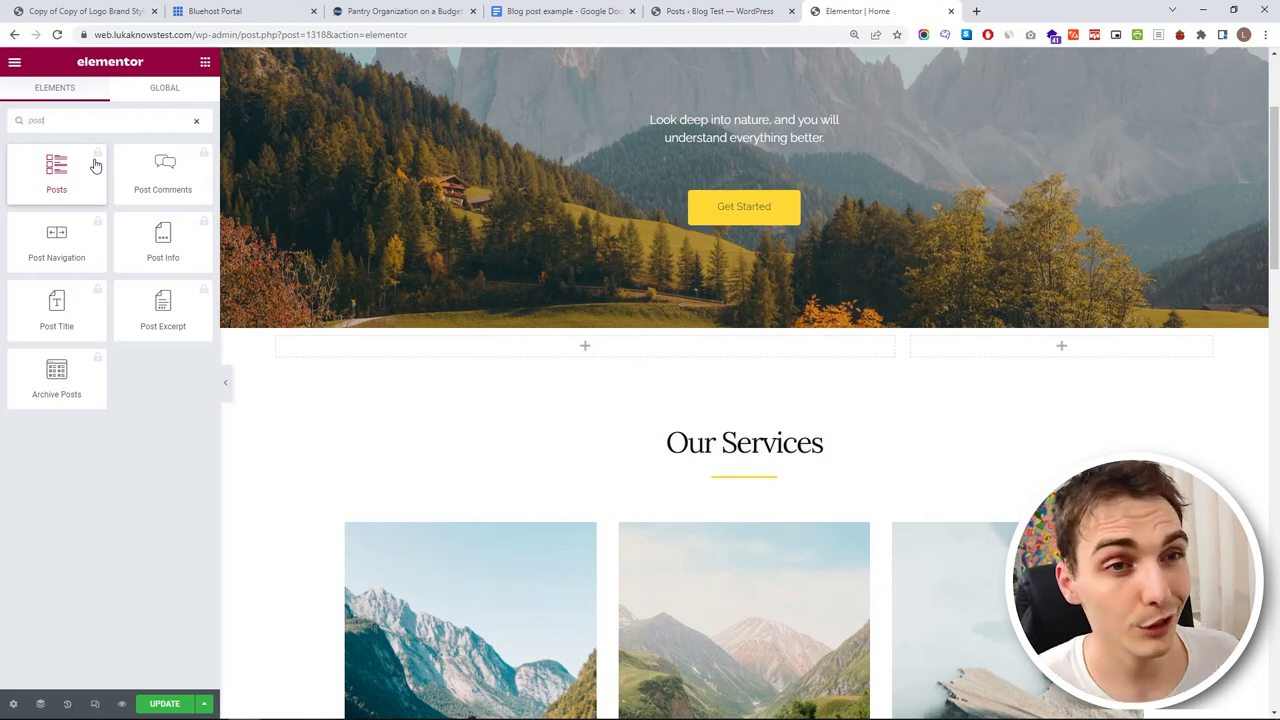
{"action": "scroll", "coordinate": [374, 311], "scroll_direction": "up", "scroll_amount": 2}
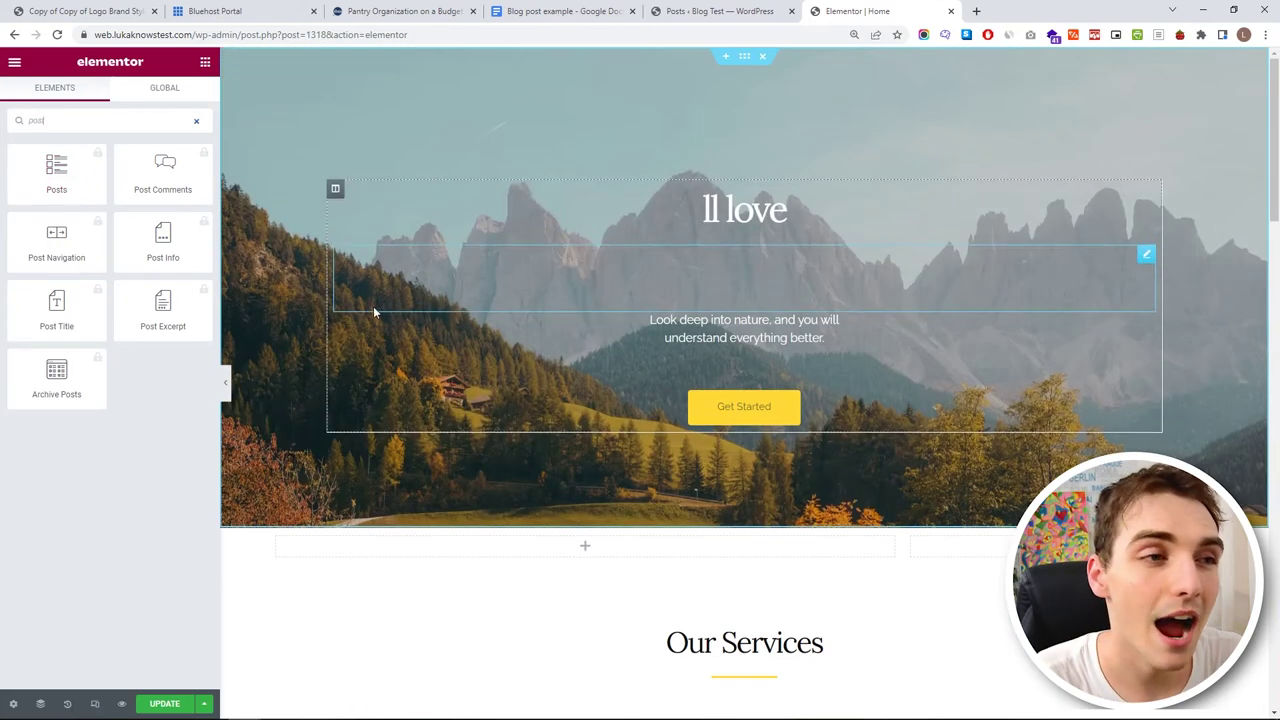
- Go to the Add Plugins page in the WordPress dashboard
{"action": "left_click", "coordinate": [705, 11]}
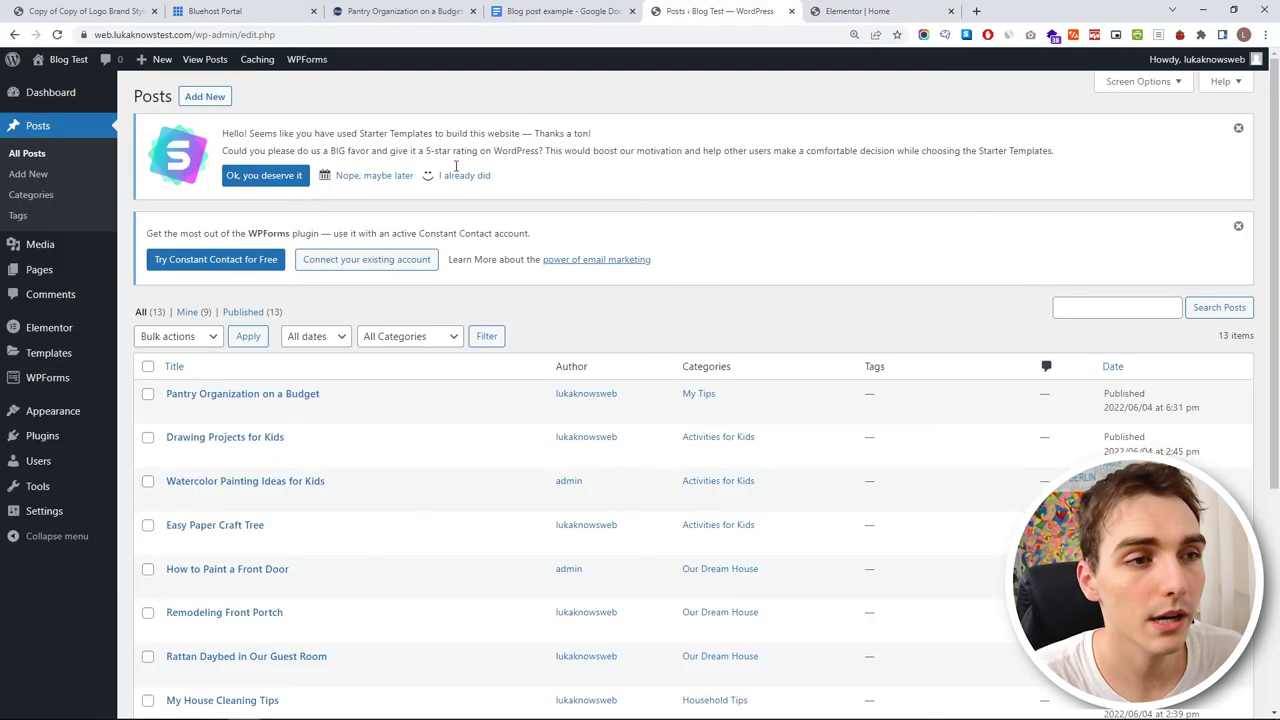
{"action": "left_click", "coordinate": [60, 437]}
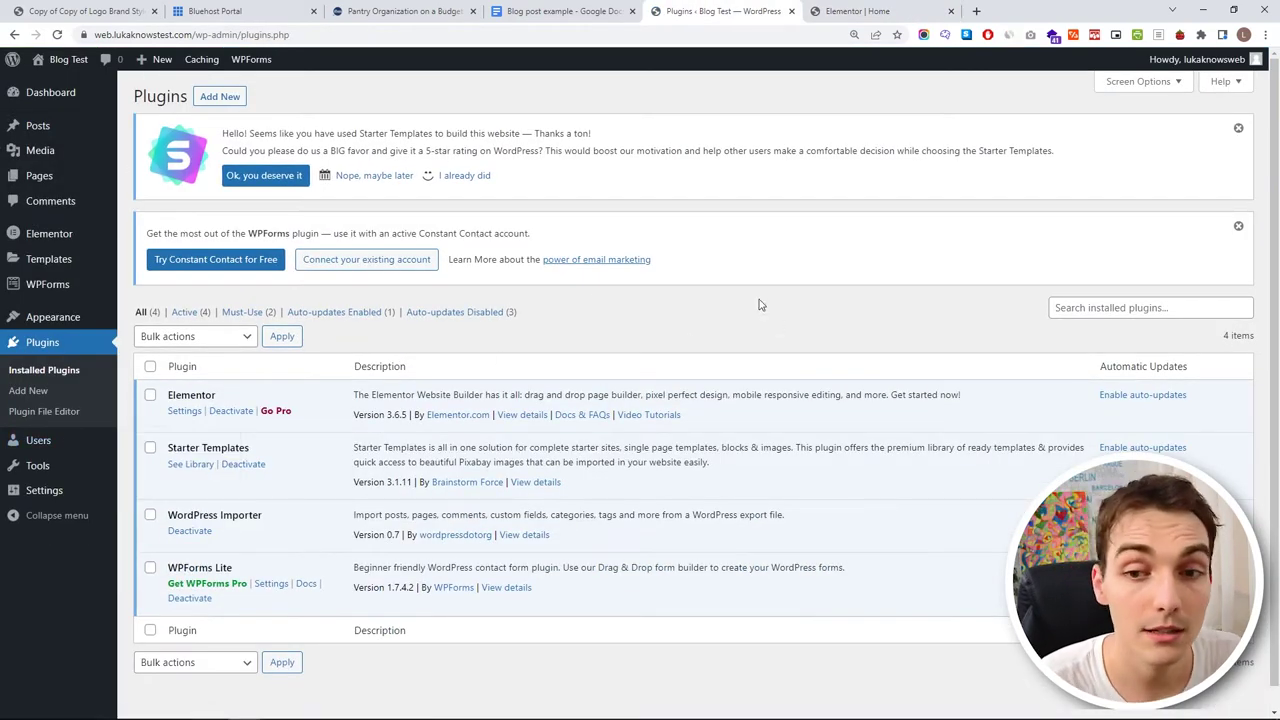
{"action": "left_click", "coordinate": [220, 100]}
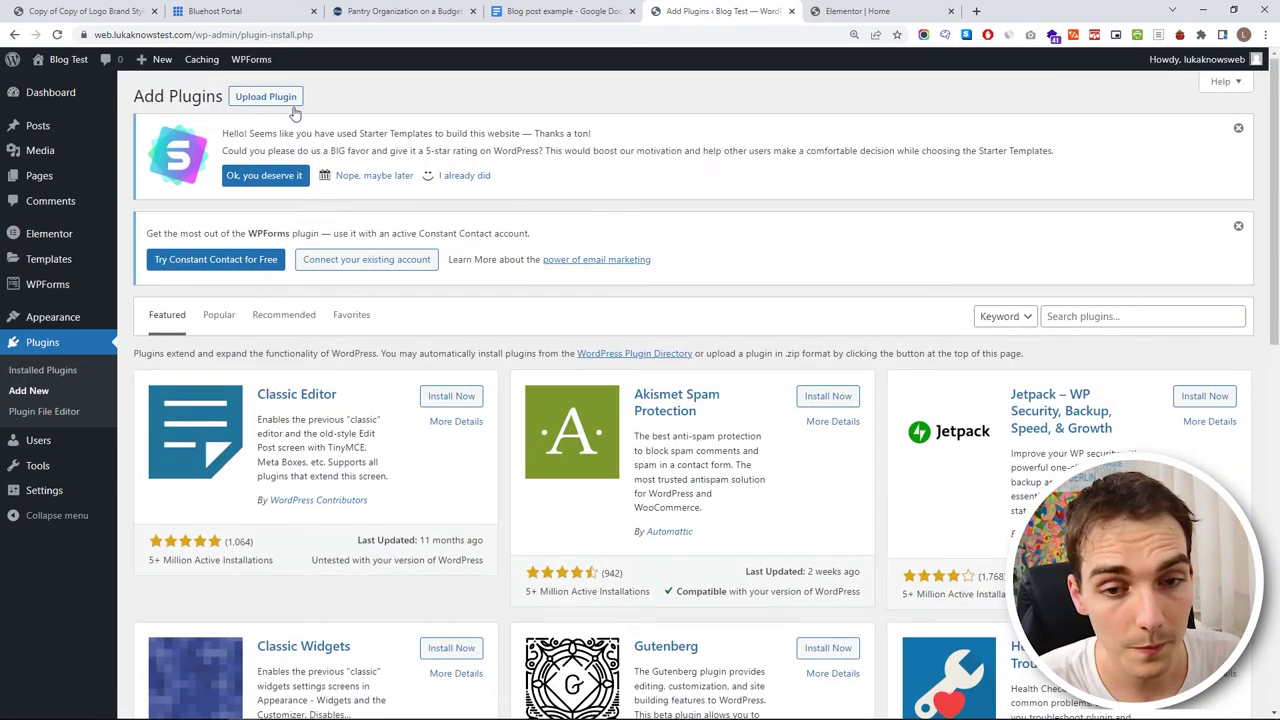
- Search the directory for 'unlimited elements' and open Unlimited Elements For Elementor's details
{"action": "left_click", "coordinate": [1160, 315]}
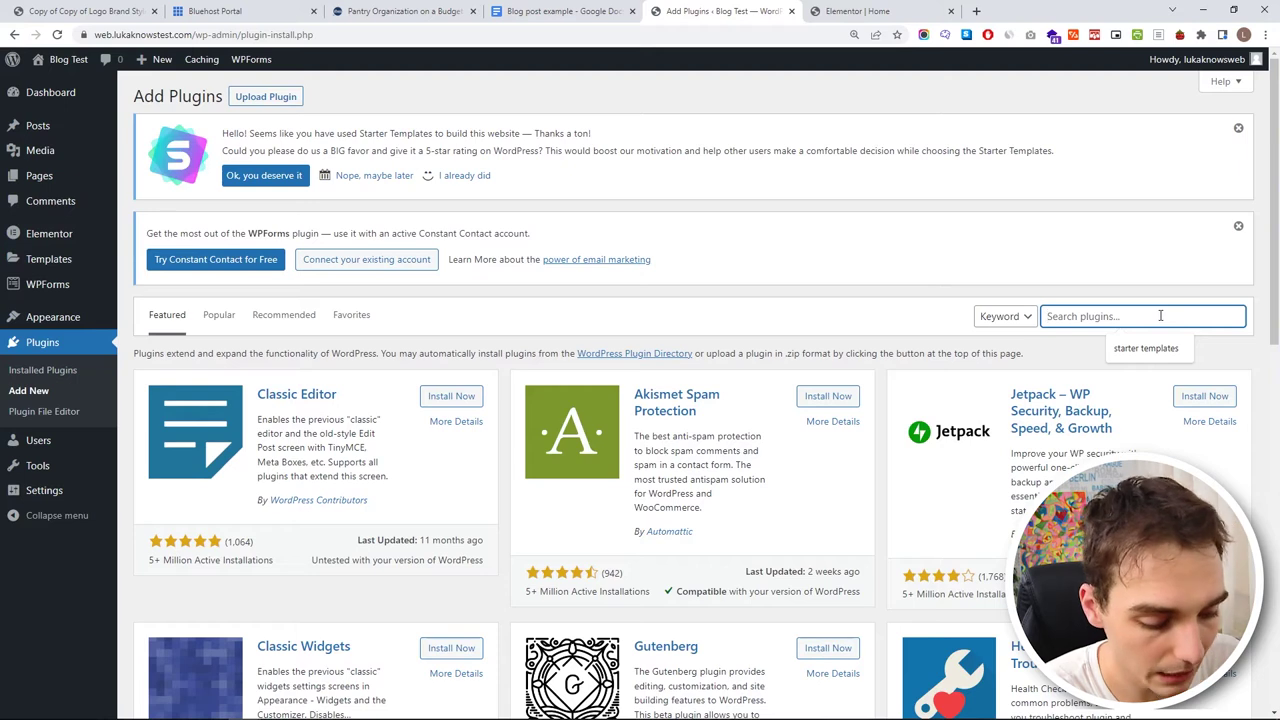
{"action": "type", "text": "unlimited elements"}
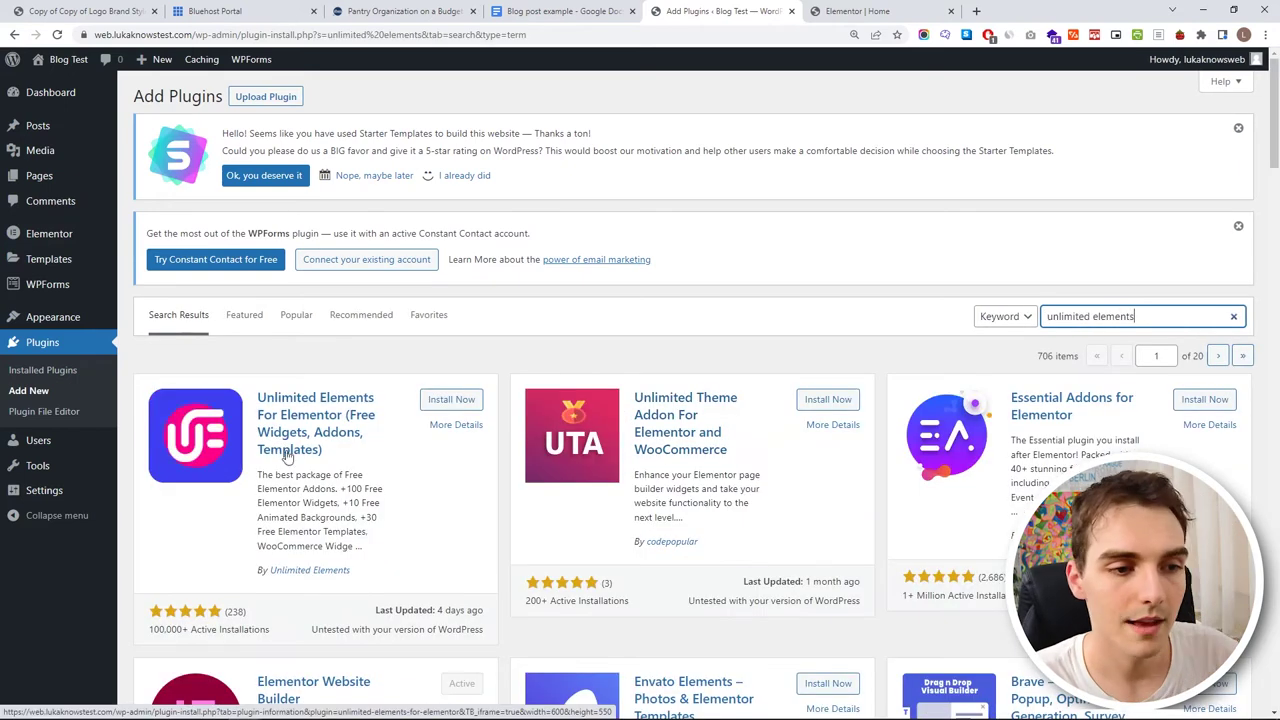
{"action": "left_click", "coordinate": [287, 420]}
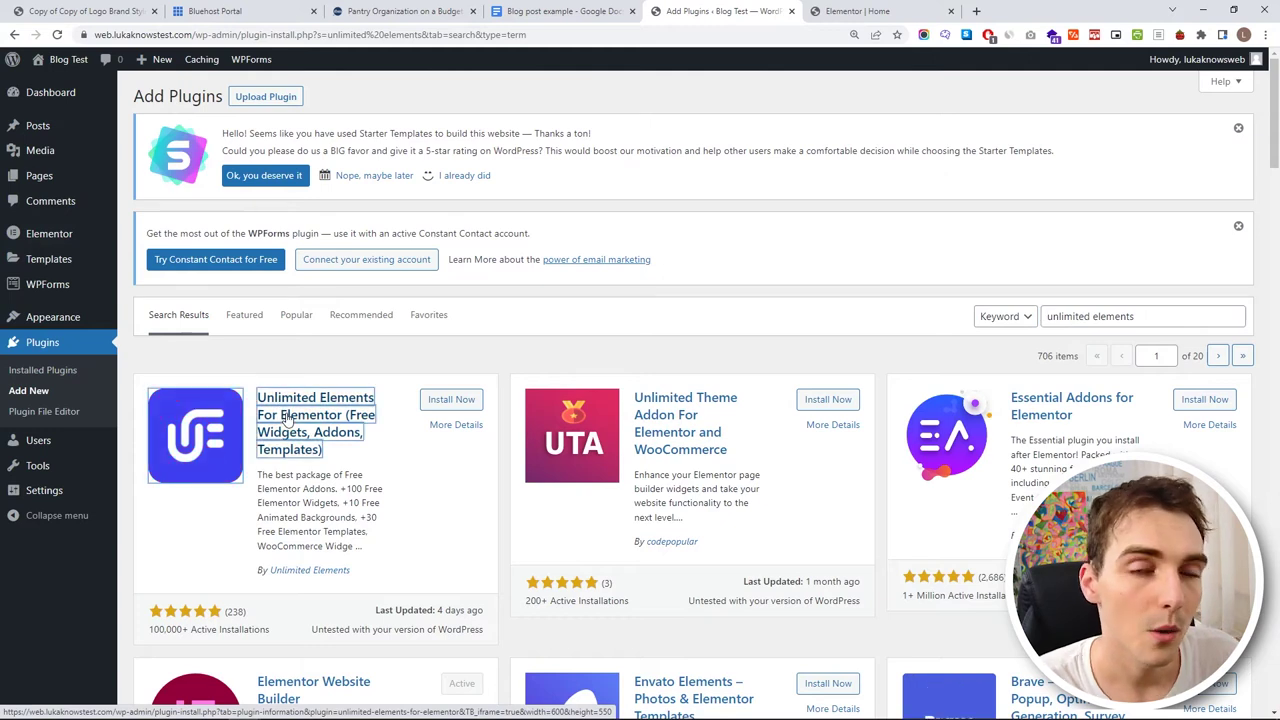
{"action": "left_click", "coordinate": [287, 420]}
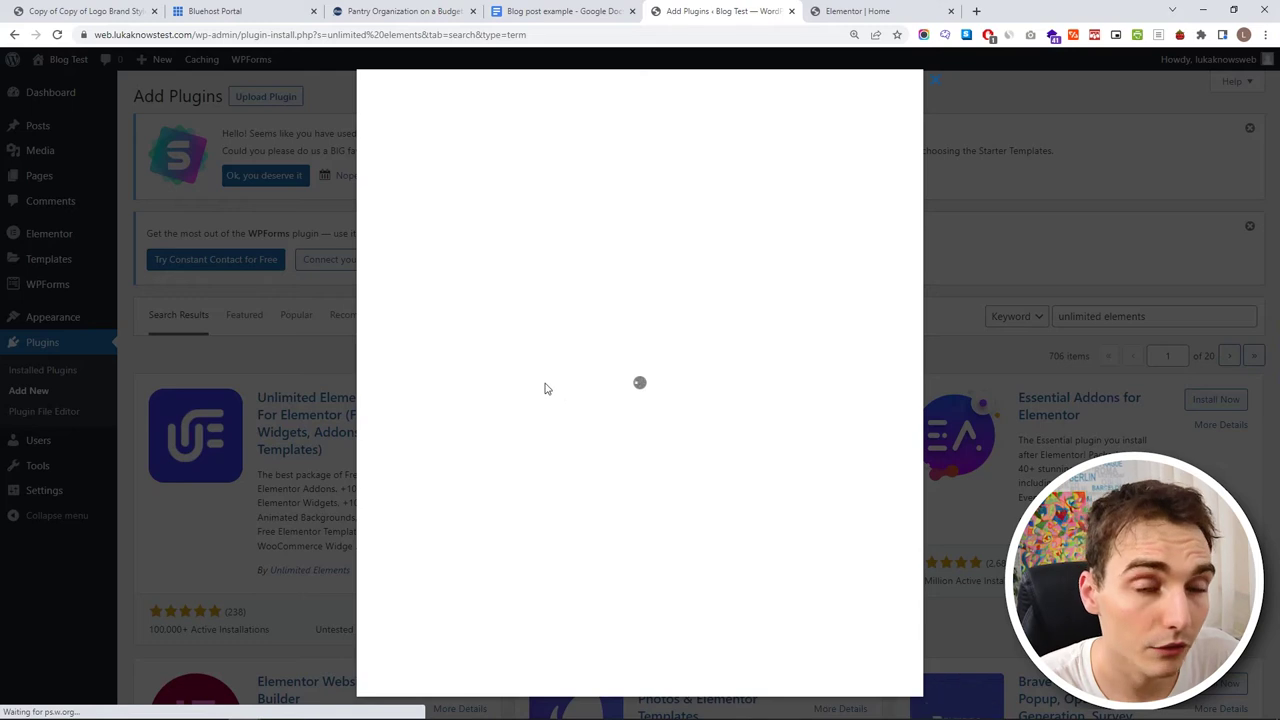
{"action": "scroll", "coordinate": [836, 472], "scroll_direction": "down", "scroll_amount": 3}
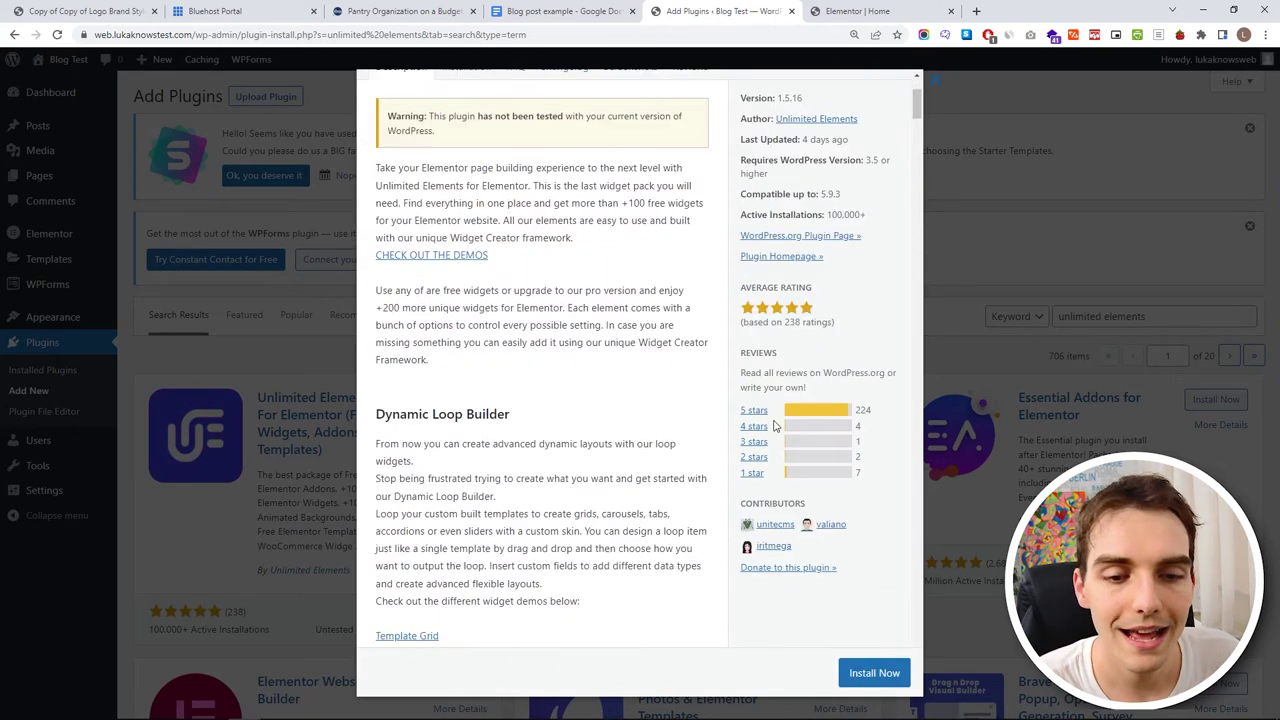
- Read the plugin's 1-star and 5-star reviews and note its 4.8 out of 5 rating
{"action": "left_click", "coordinate": [757, 477]}
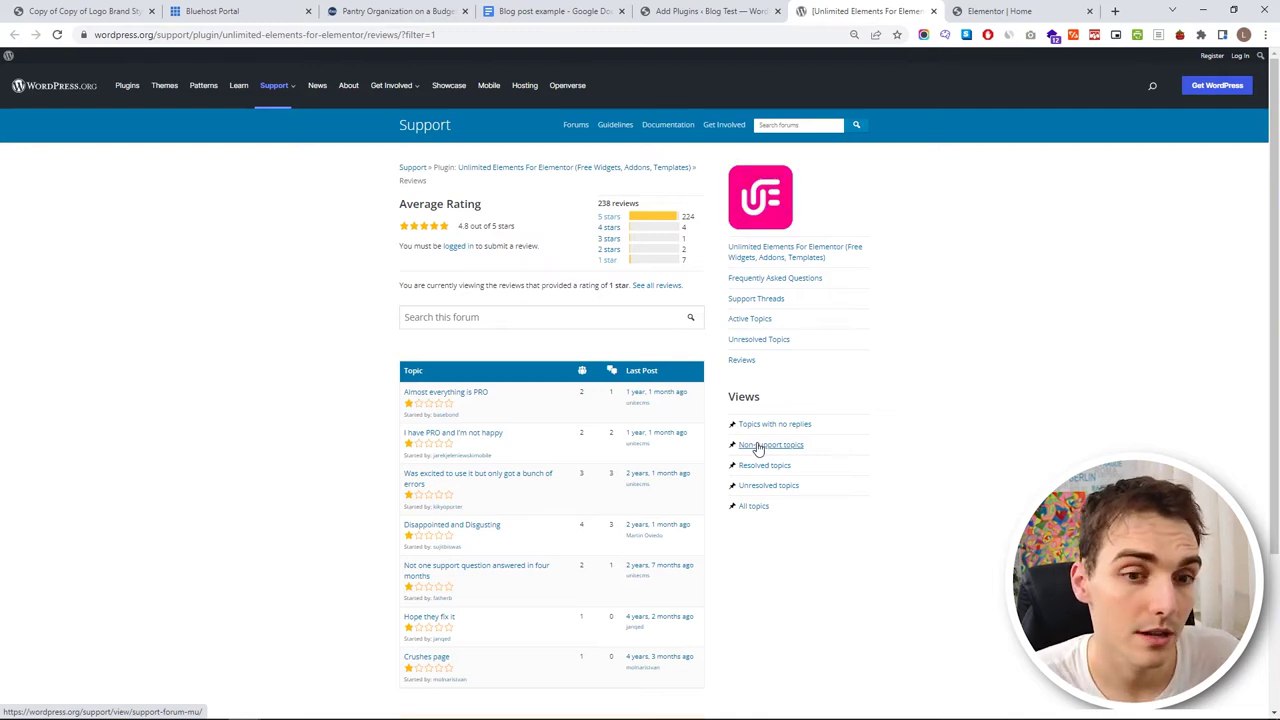
{"action": "scroll", "coordinate": [657, 407], "scroll_direction": "down", "scroll_amount": 1}
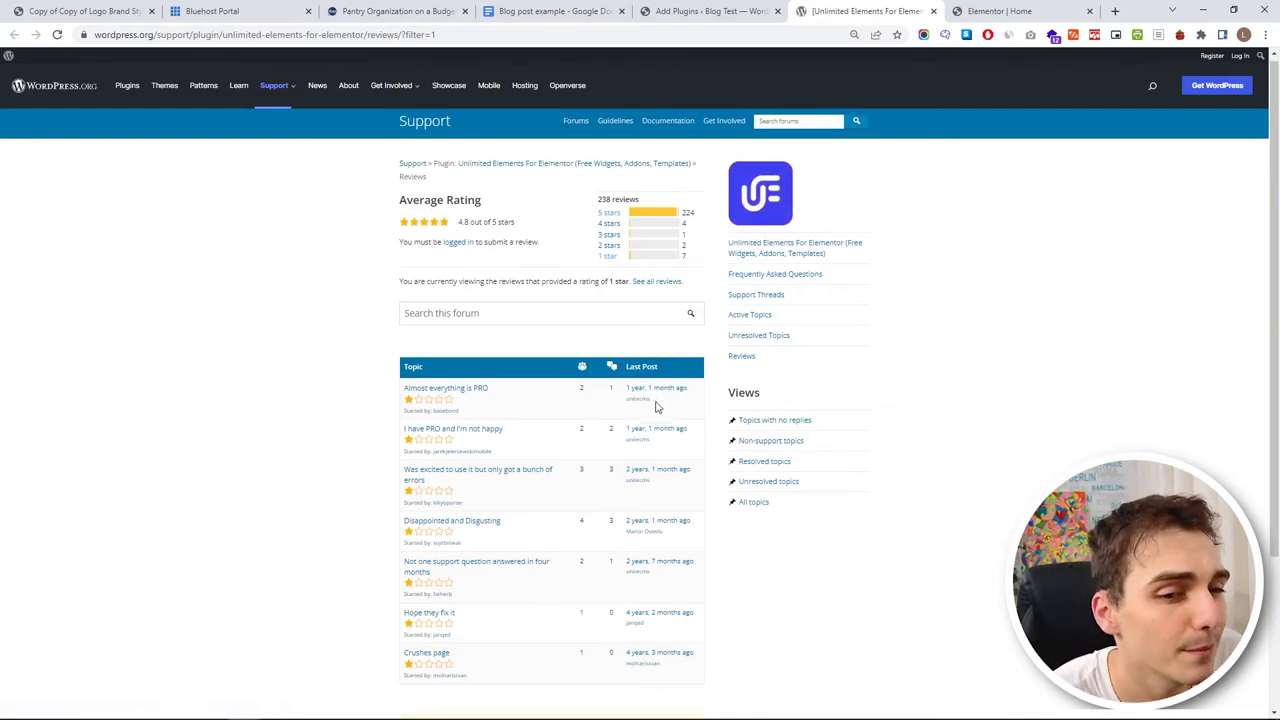
{"action": "scroll", "coordinate": [657, 407], "scroll_direction": "down", "scroll_amount": 1}
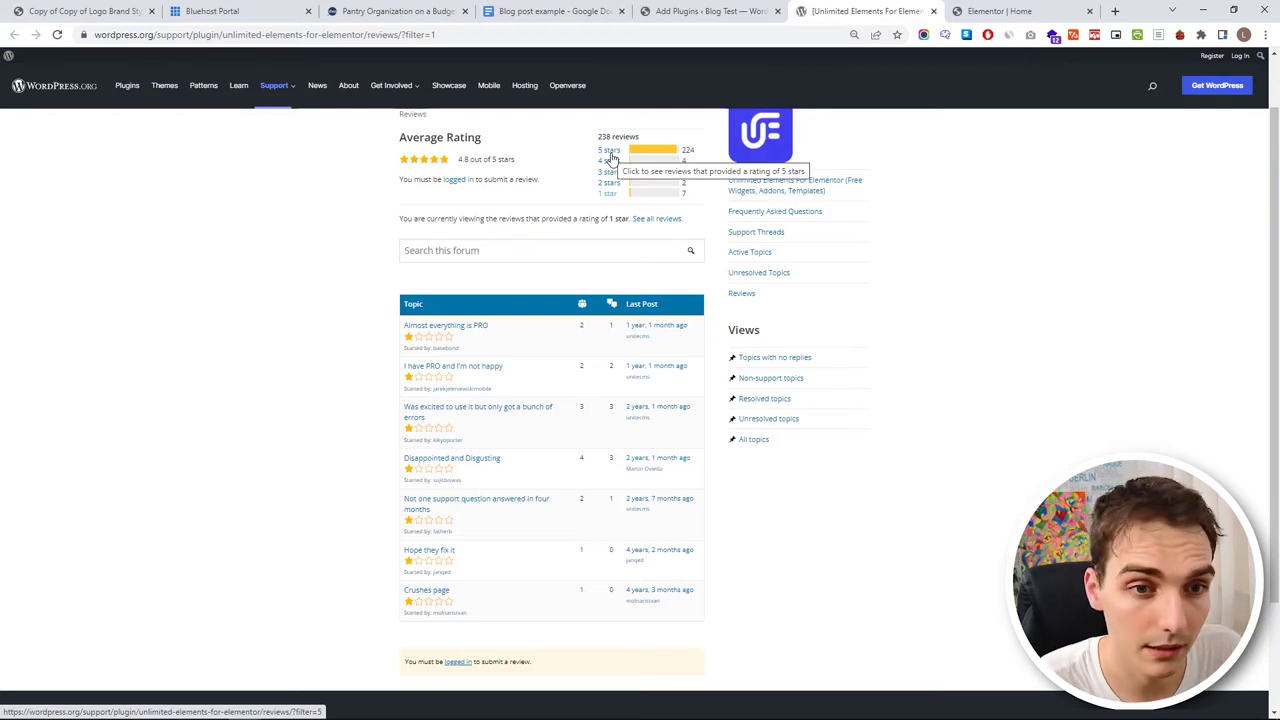
{"action": "left_click", "coordinate": [610, 152]}
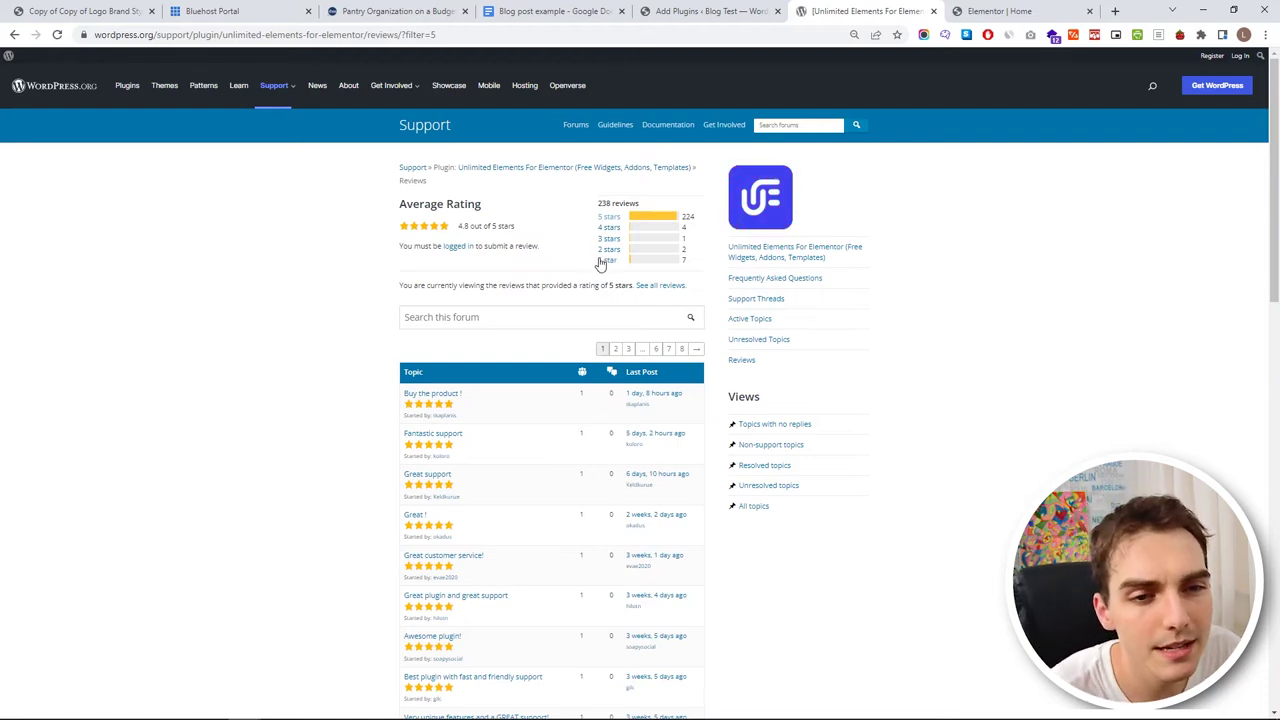
{"action": "left_click_drag", "start_coordinate": [458, 227], "coordinate": [487, 226]}
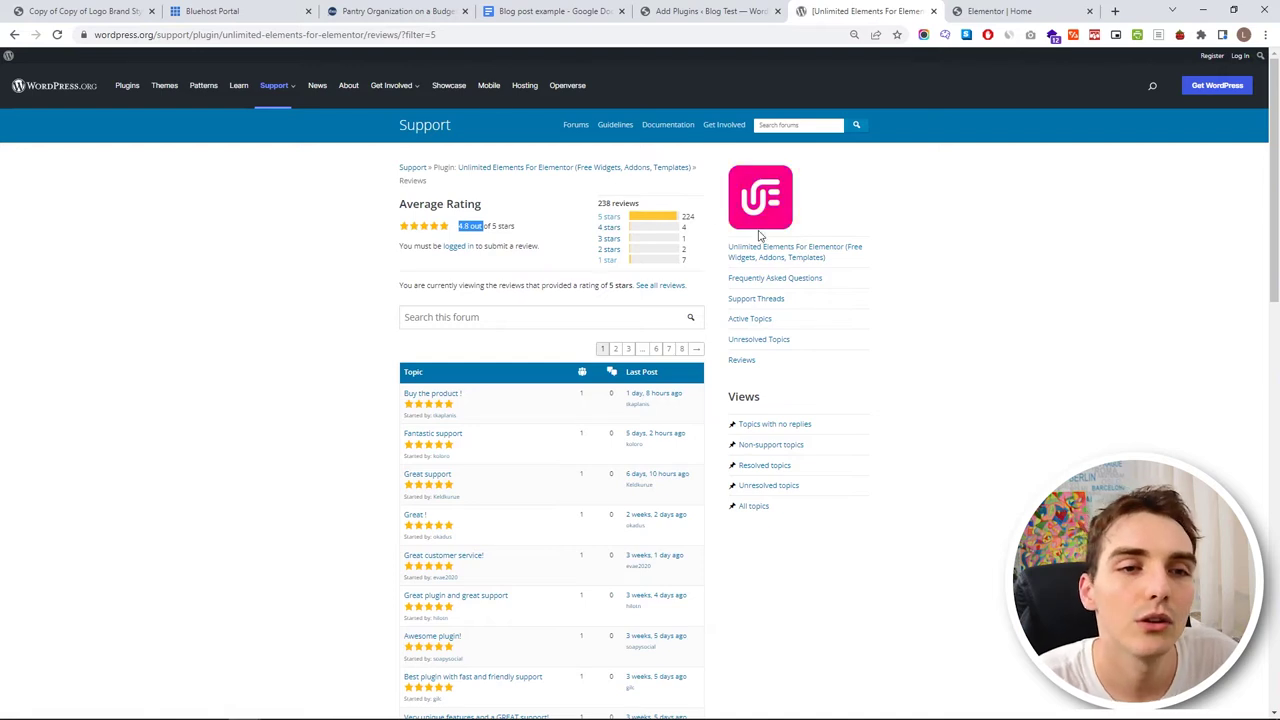
{"action": "left_click", "coordinate": [14, 34]}
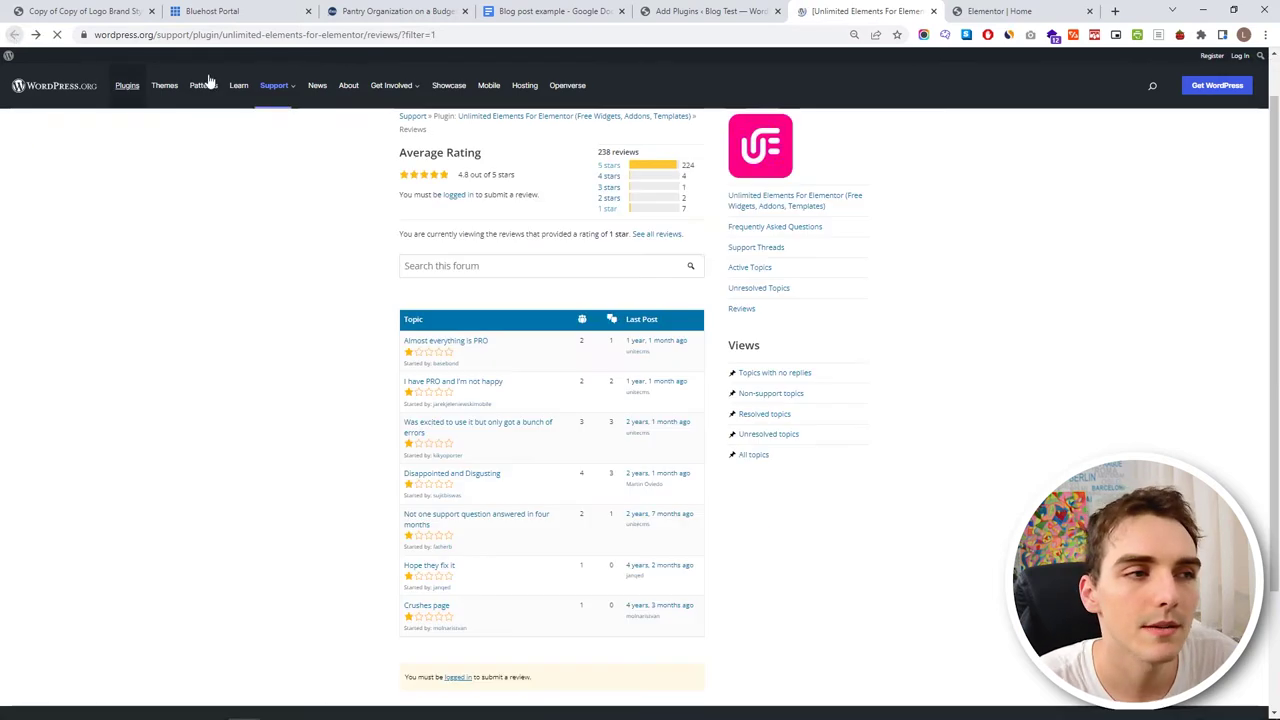
- Close the reviews page and install Unlimited Elements For Elementor from the details window
{"action": "left_click", "coordinate": [705, 11]}
{"action": "middle_click", "coordinate": [812, 7]}
{"action": "scroll", "coordinate": [760, 443], "scroll_direction": "down", "scroll_amount": 3}
{"action": "left_click", "coordinate": [874, 672]}
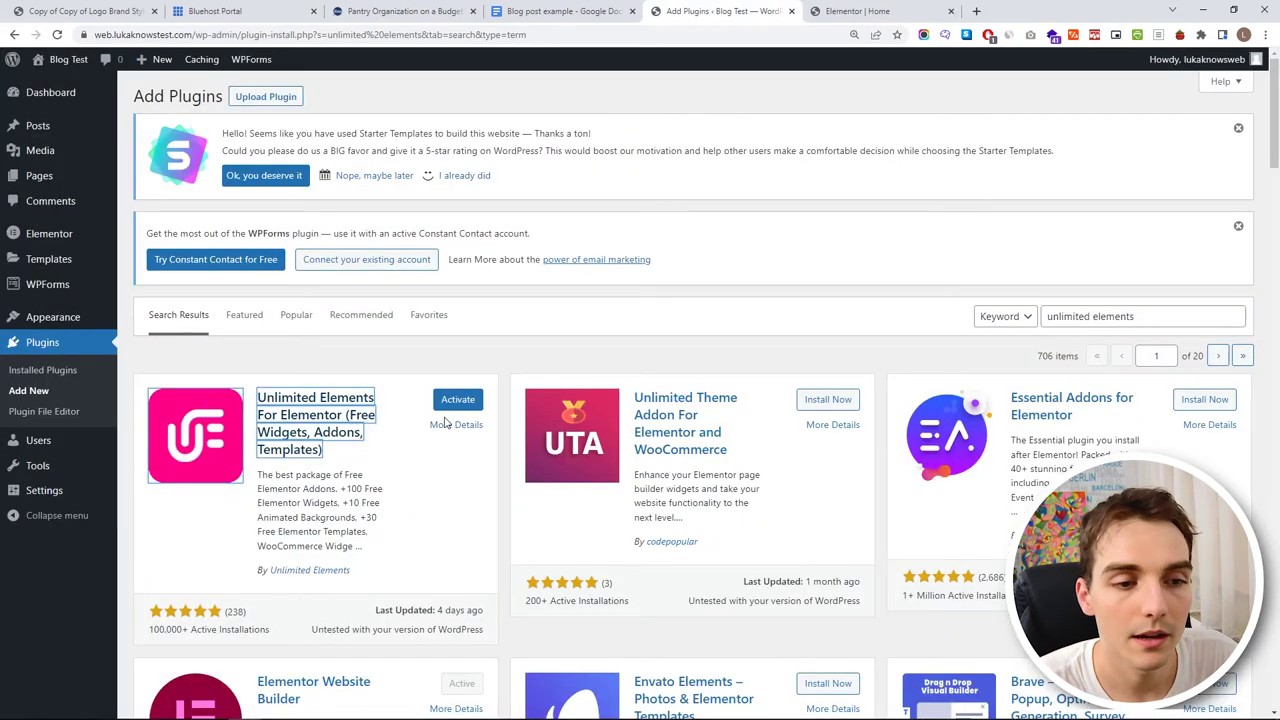
- Activate Unlimited Elements For Elementor and skip the update notifications opt-in
{"action": "left_click", "coordinate": [447, 401]}
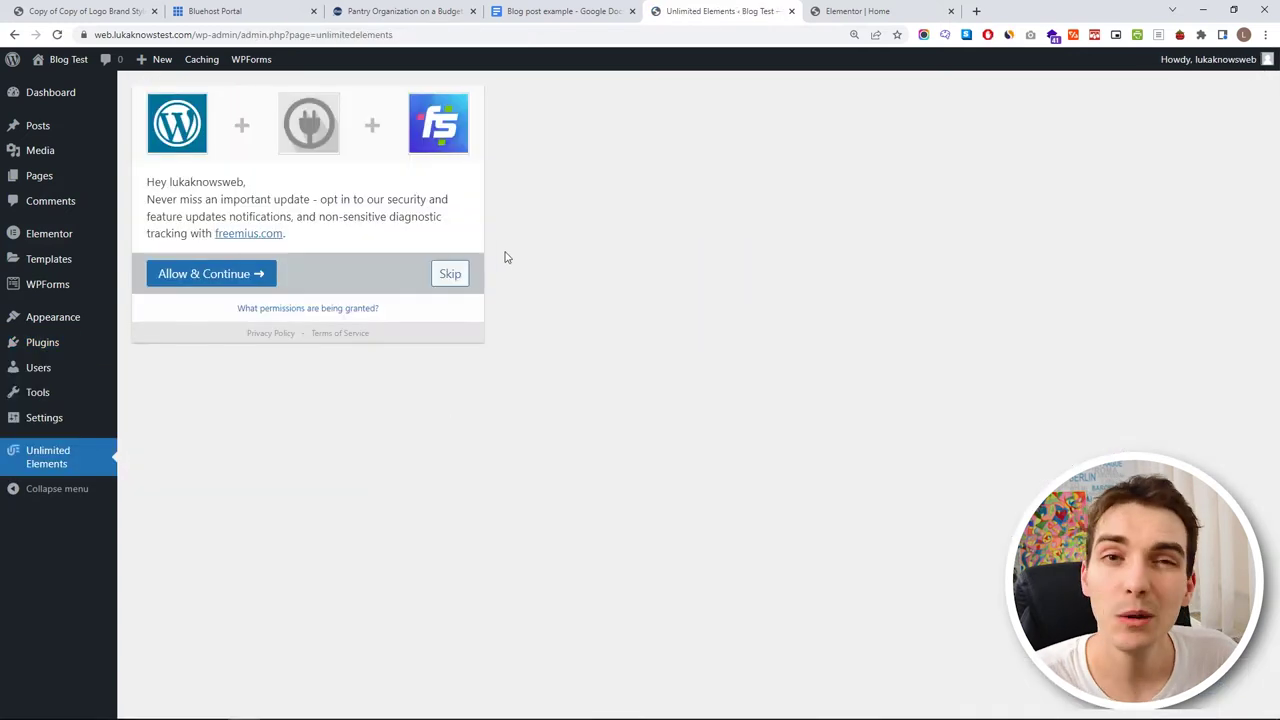
{"action": "left_click", "coordinate": [450, 275]}
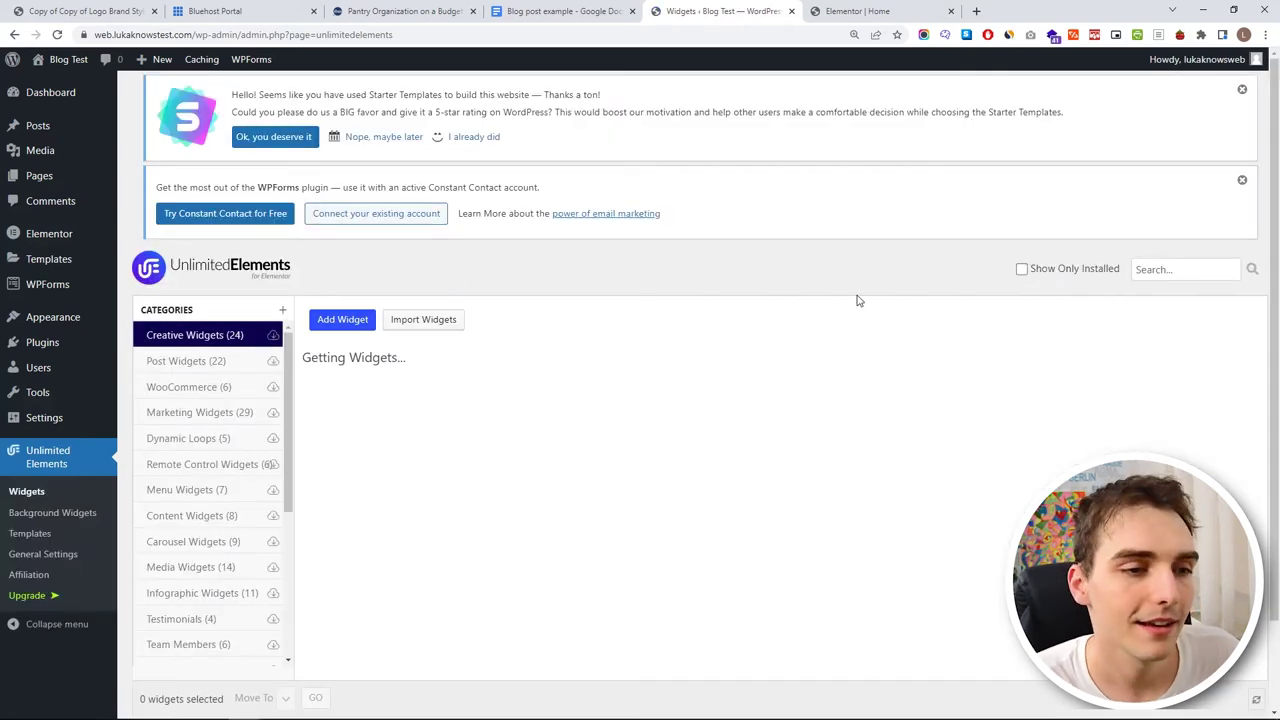
- Show the Post Widgets category in the Unlimited Elements widgets library
{"action": "scroll", "coordinate": [665, 313], "scroll_direction": "down", "scroll_amount": 3}
{"action": "scroll", "coordinate": [665, 313], "scroll_direction": "down", "scroll_amount": 1}
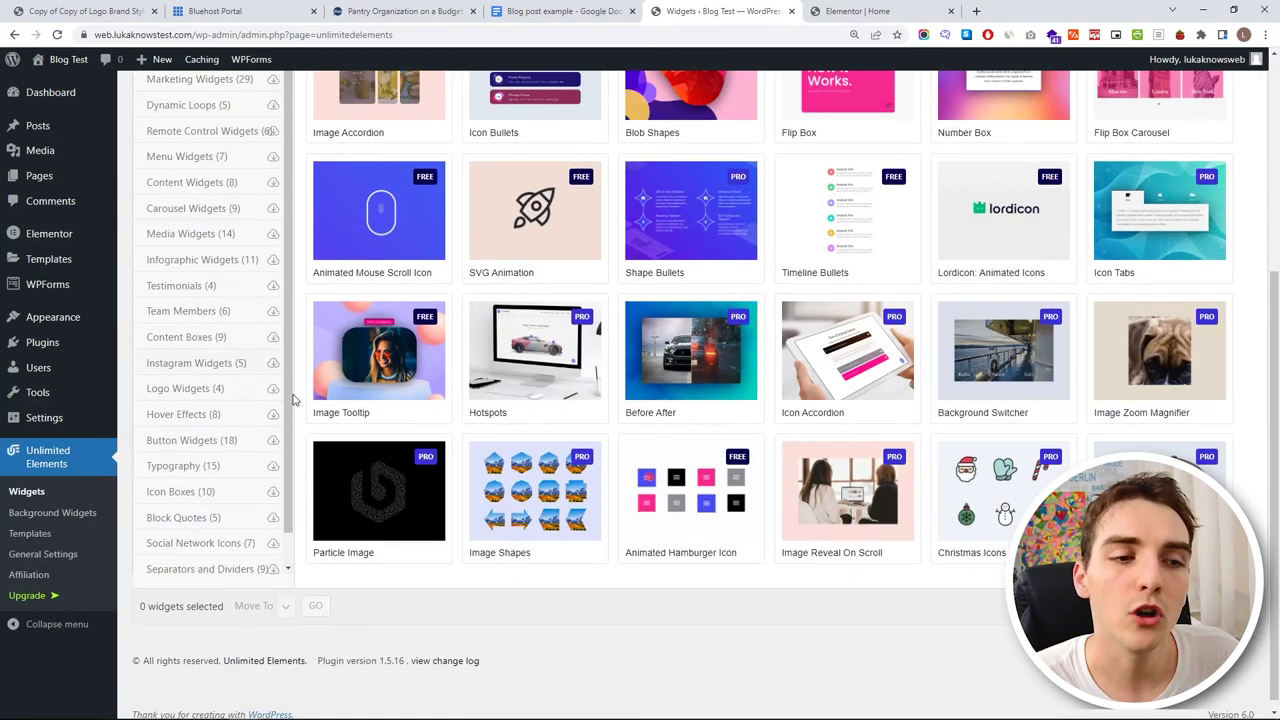
{"action": "scroll", "coordinate": [443, 375], "scroll_direction": "up", "scroll_amount": 1}
{"action": "scroll", "coordinate": [443, 375], "scroll_direction": "up", "scroll_amount": 2}
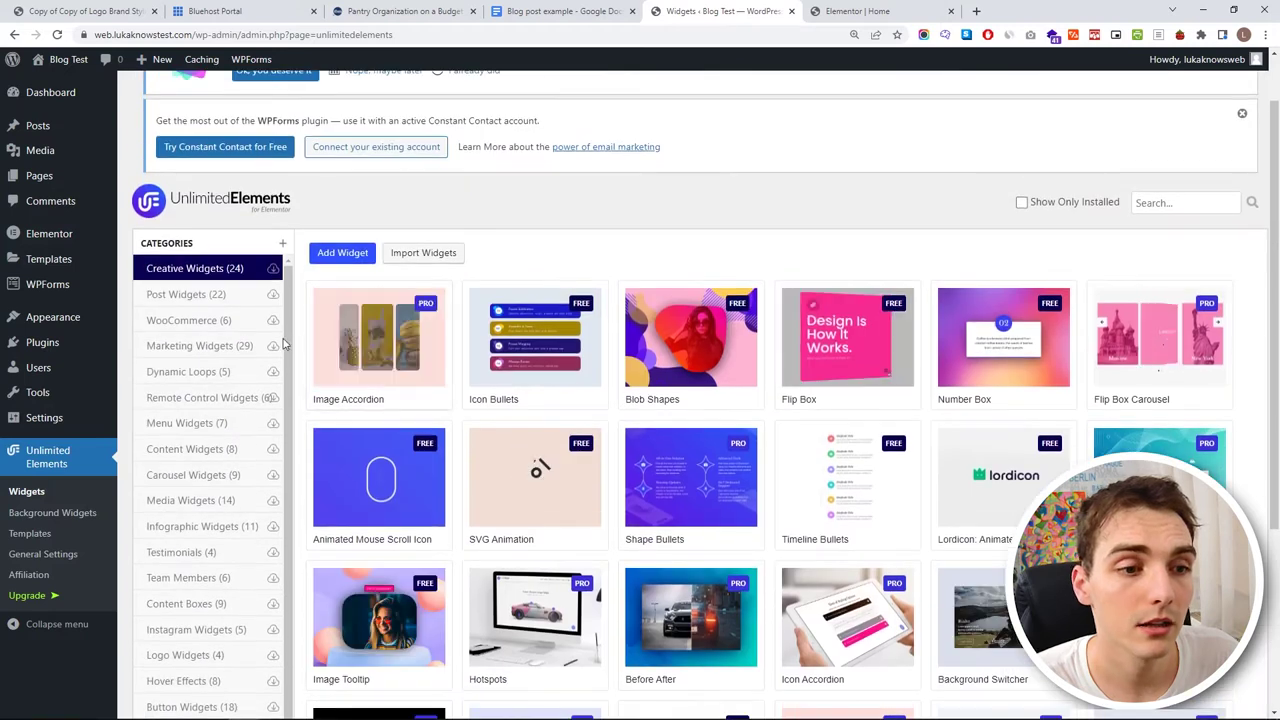
{"action": "left_click", "coordinate": [208, 297]}
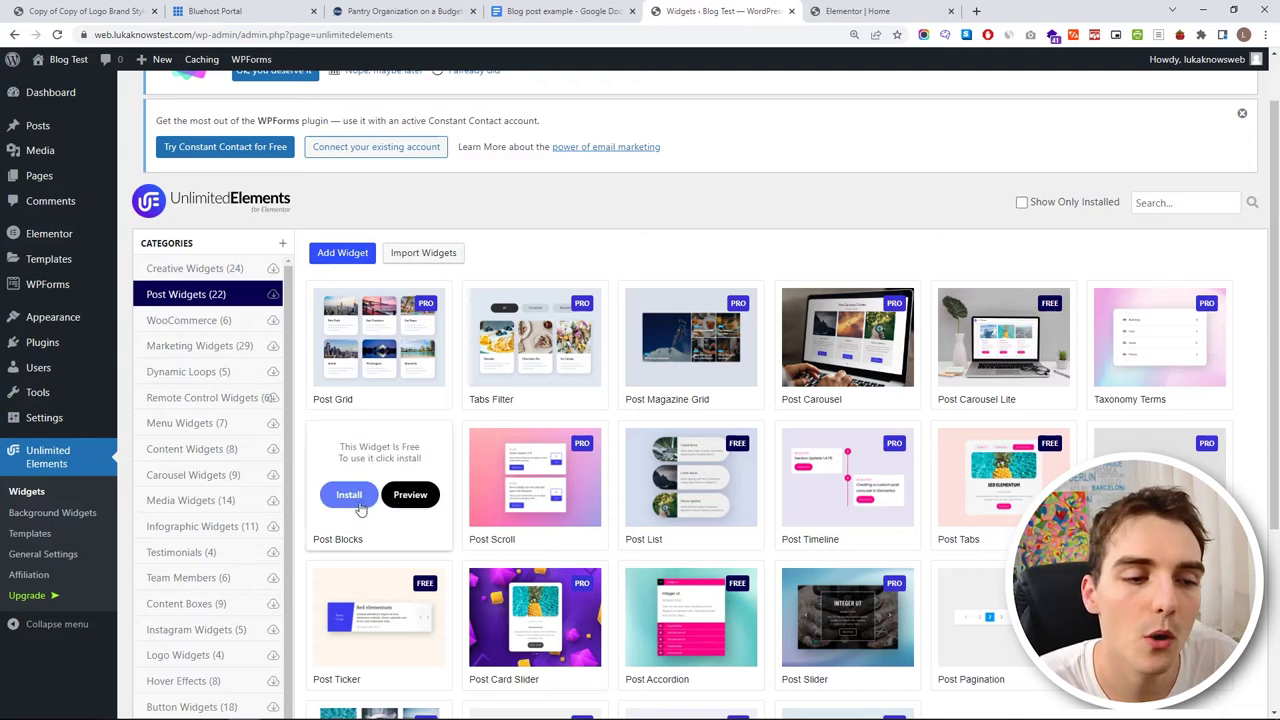
- Install the free Post Blocks, Post Carousel Lite, Post List and Post Pagination widgets
{"action": "left_click", "coordinate": [348, 493]}
{"action": "left_click", "coordinate": [963, 357]}
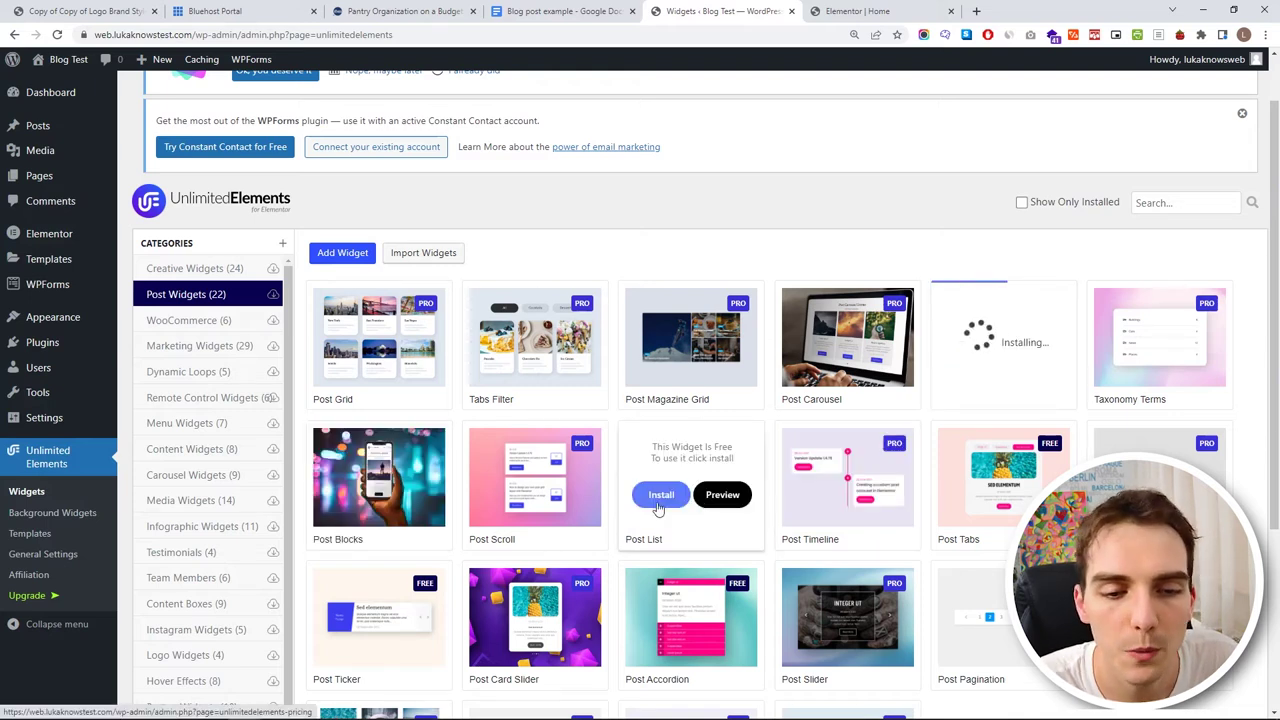
{"action": "left_click", "coordinate": [659, 495]}
{"action": "scroll", "coordinate": [700, 560], "scroll_direction": "down", "scroll_amount": 1}
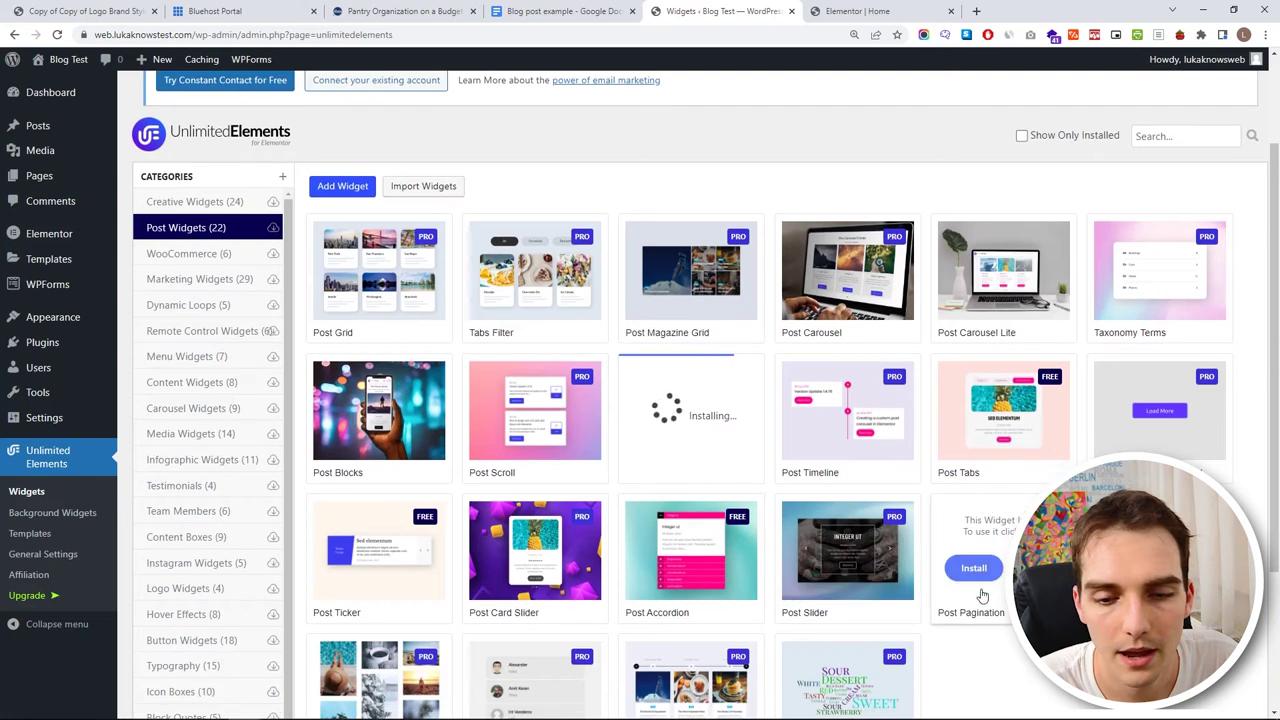
{"action": "left_click", "coordinate": [975, 575]}
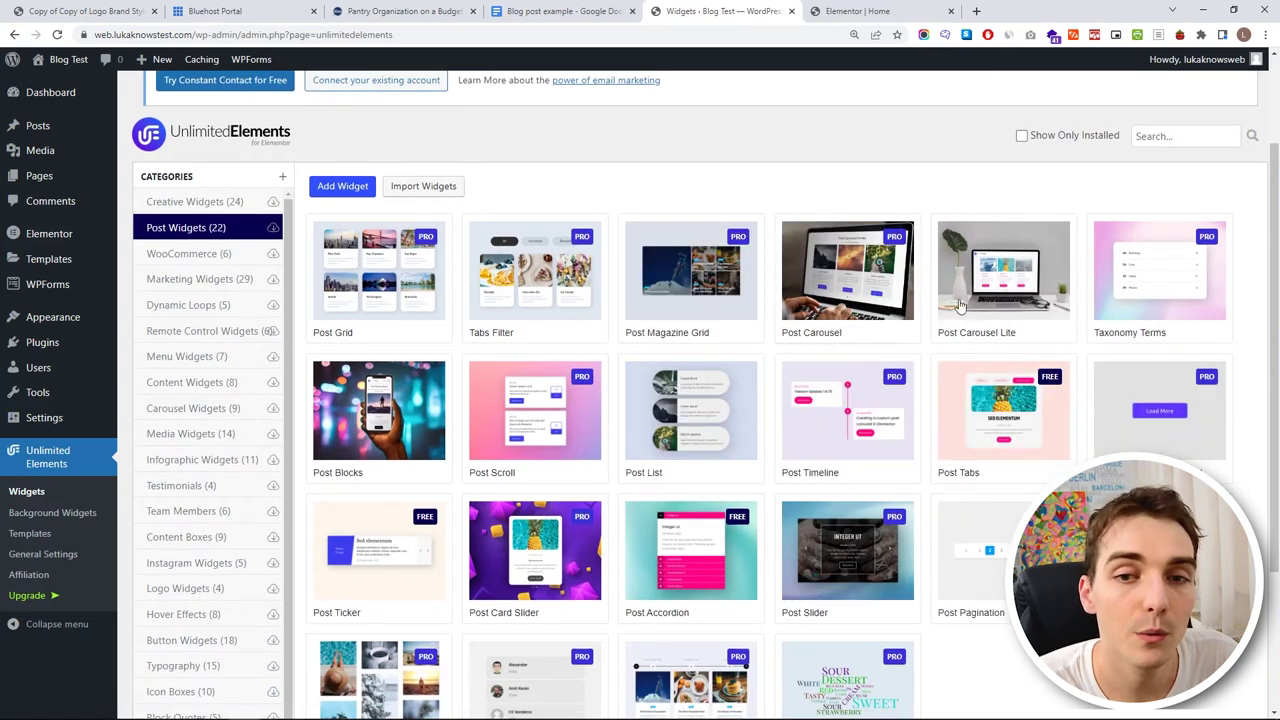
{"action": "left_click", "coordinate": [858, 11]}
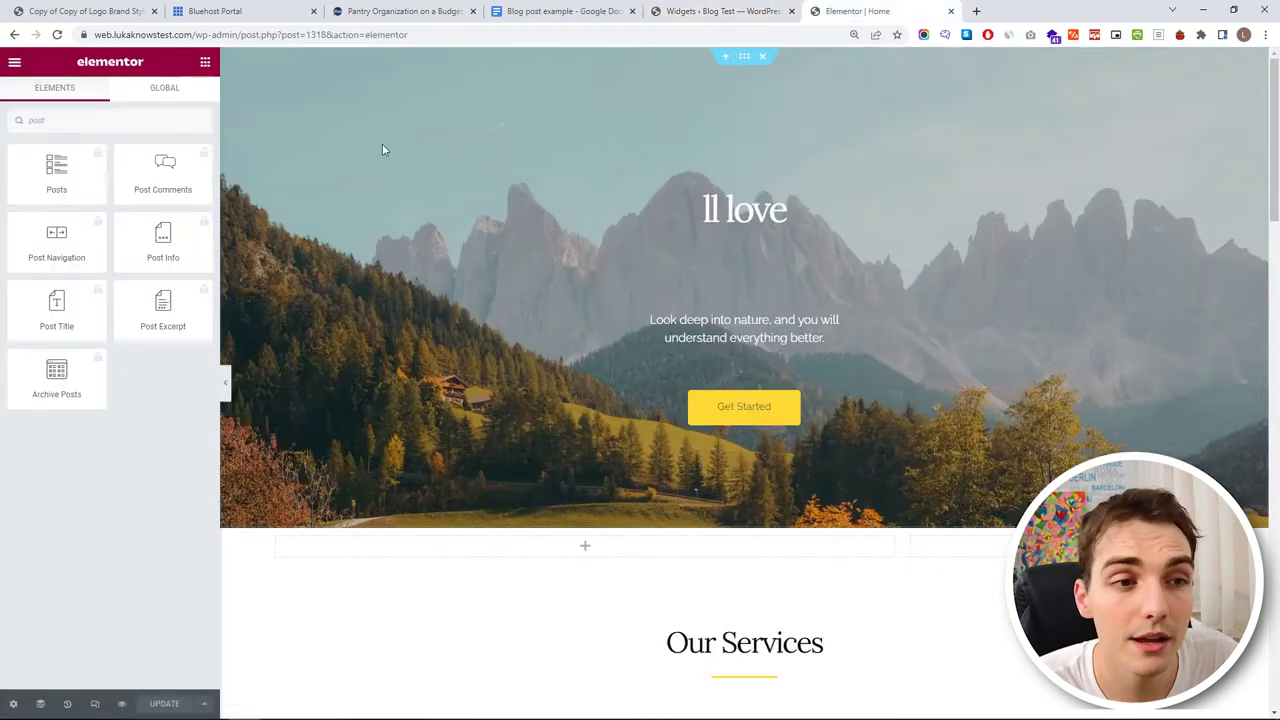
- Reload the editor, search 'post', and drop the Post List widget below the hero
{"action": "left_click", "coordinate": [57, 35]}
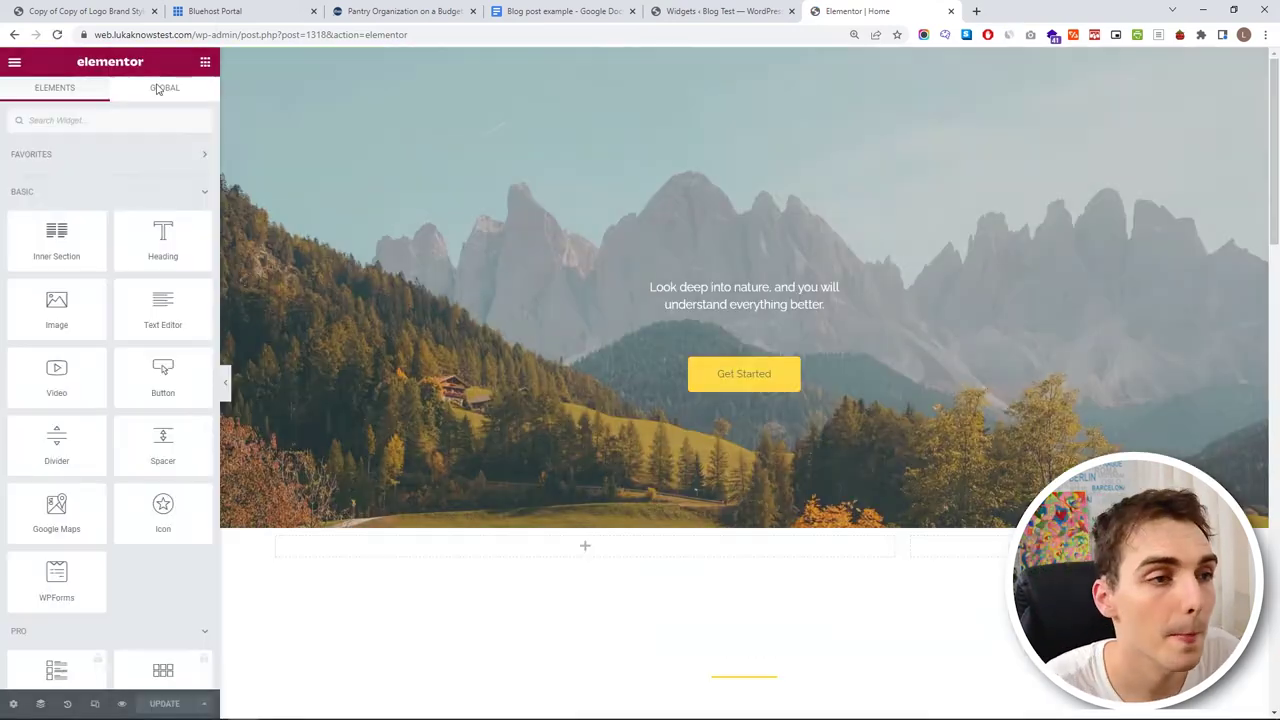
{"action": "left_click", "coordinate": [77, 120]}
{"action": "type", "text": "post"}
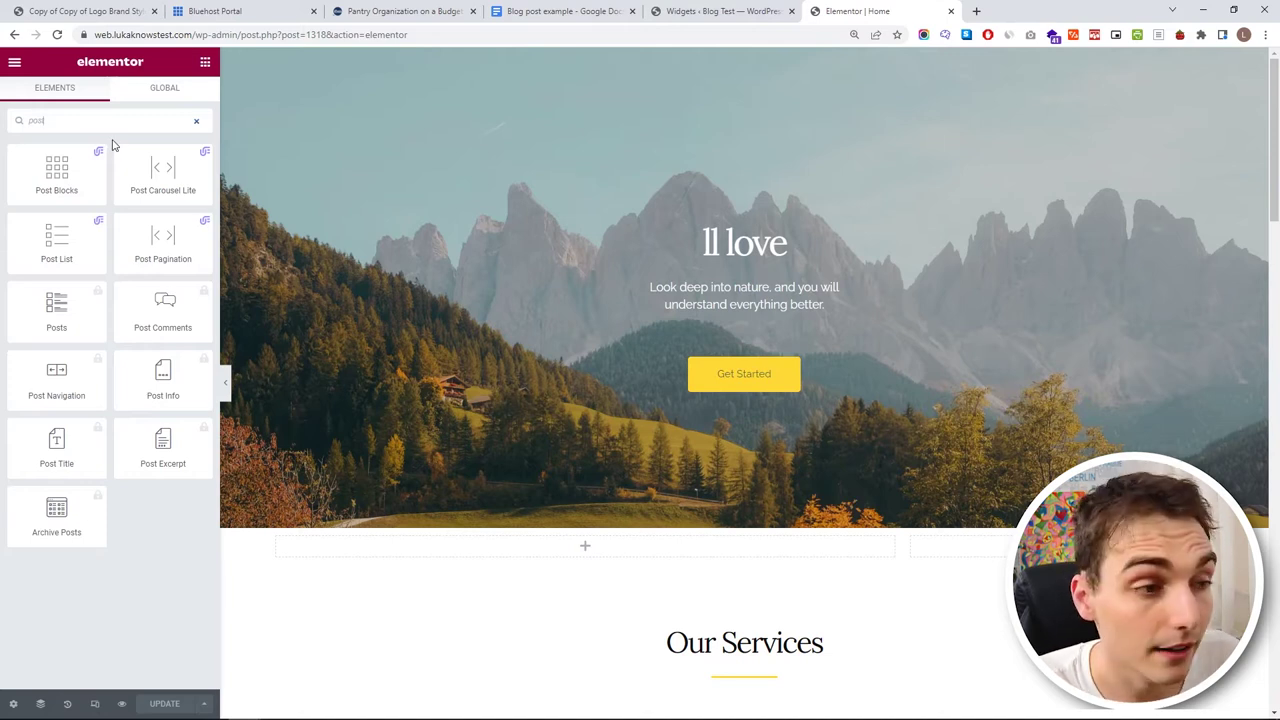
{"action": "left_click_drag", "start_coordinate": [160, 245], "coordinate": [589, 486]}
{"action": "left_click_drag", "start_coordinate": [57, 240], "coordinate": [506, 478]}
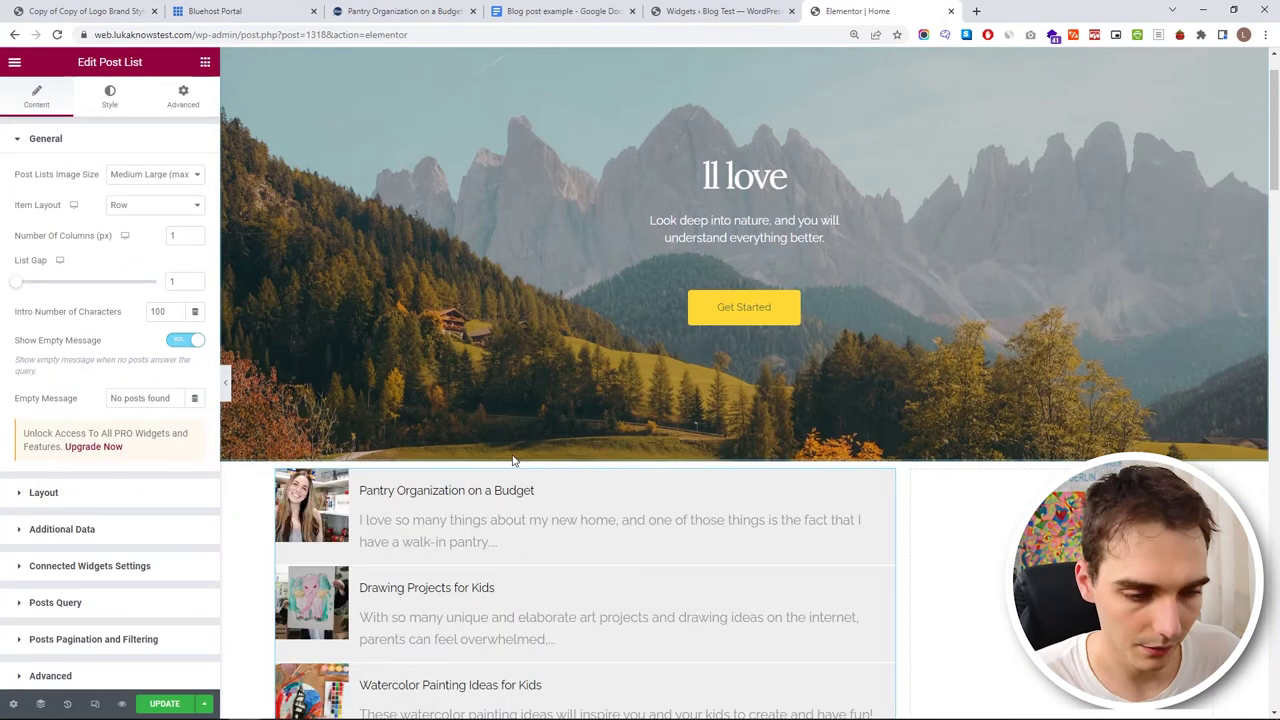
- Set the Post List's Intro Number of Characters to 250
{"action": "scroll", "coordinate": [513, 460], "scroll_direction": "down", "scroll_amount": 2}
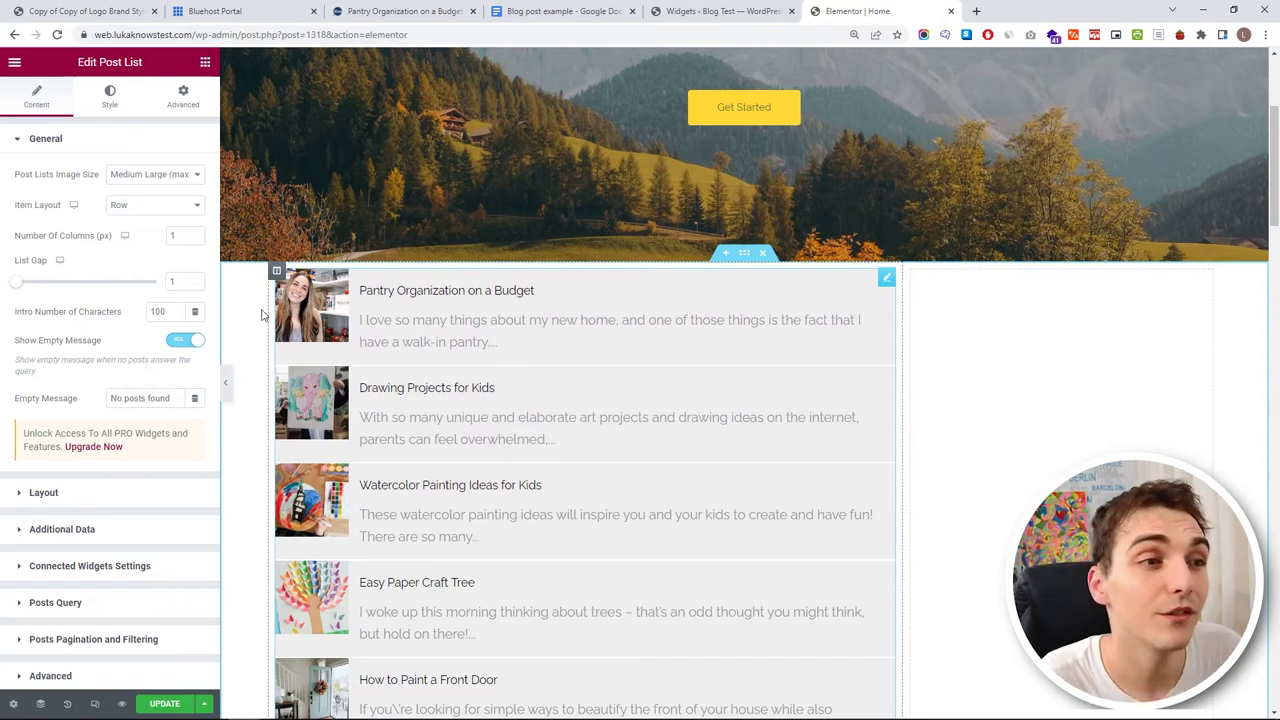
{"action": "double_click", "coordinate": [155, 312]}
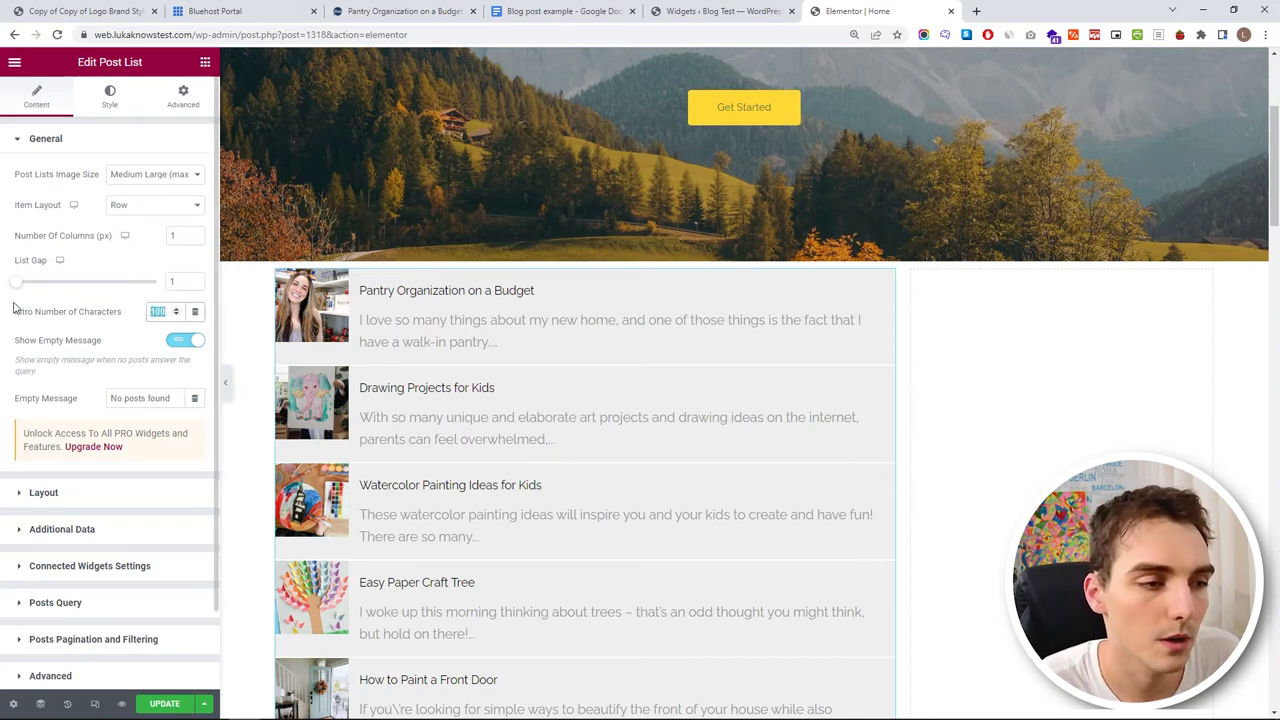
{"action": "left_click_drag", "start_coordinate": [360, 322], "coordinate": [422, 282]}
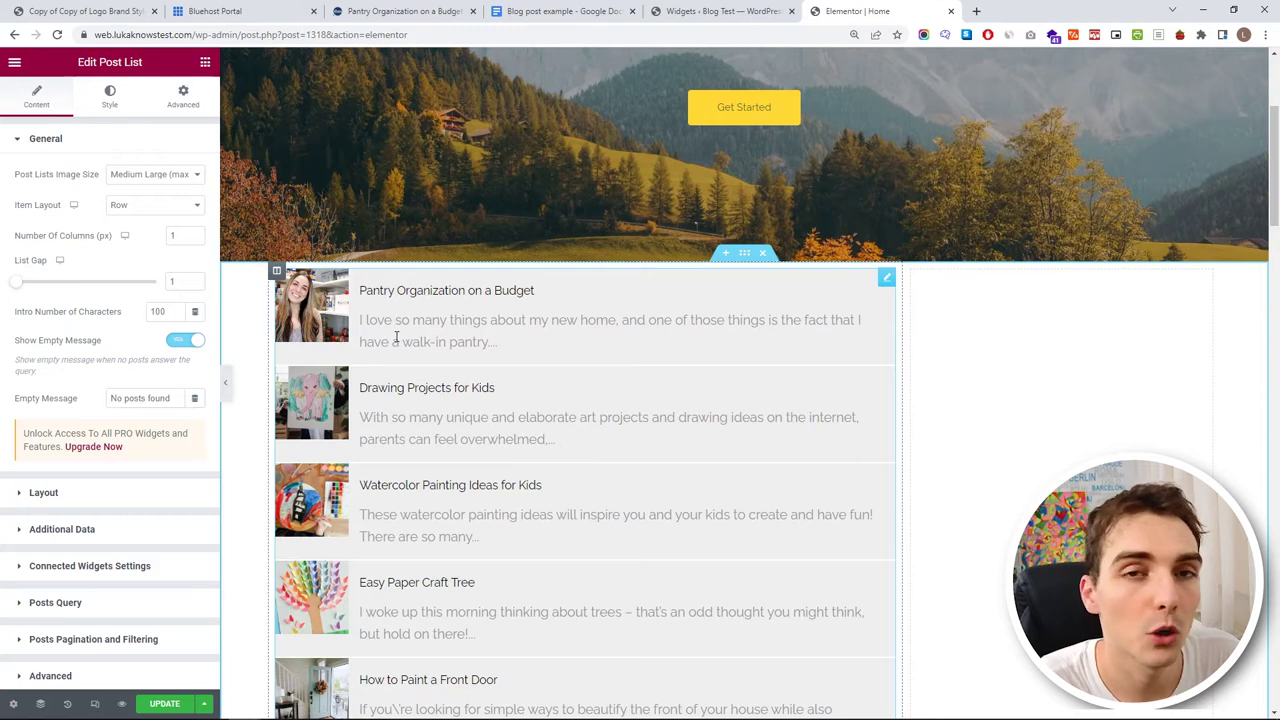
{"action": "double_click", "coordinate": [160, 311]}
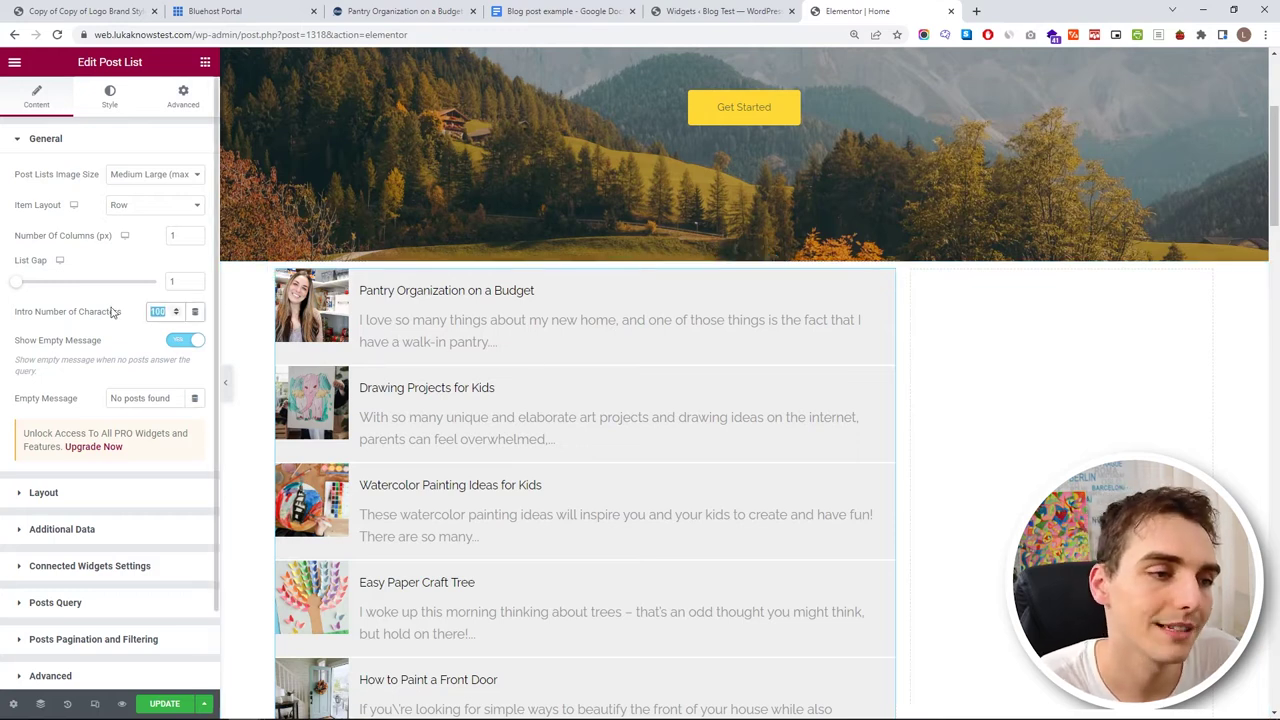
{"action": "type", "text": "25"}
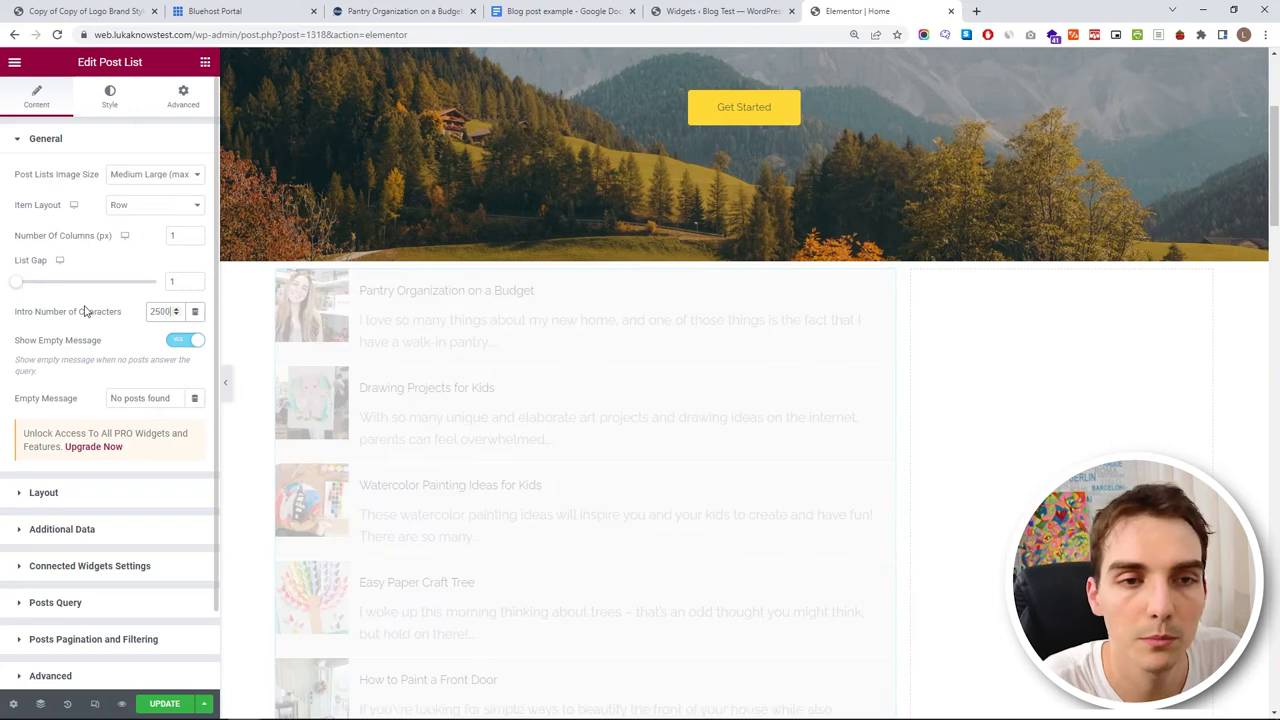
{"action": "type", "text": "0"}
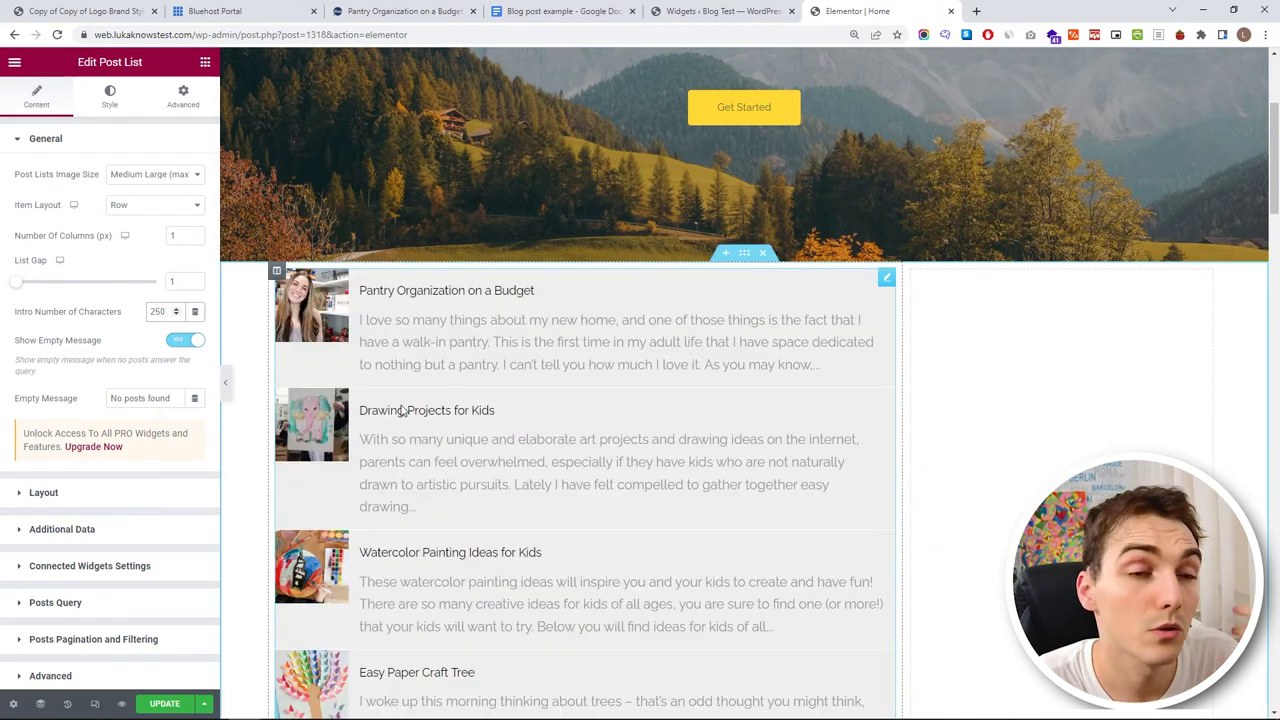
- Test hiding the post thumbnails, then turn Show Image back on
{"action": "left_click", "coordinate": [115, 495]}
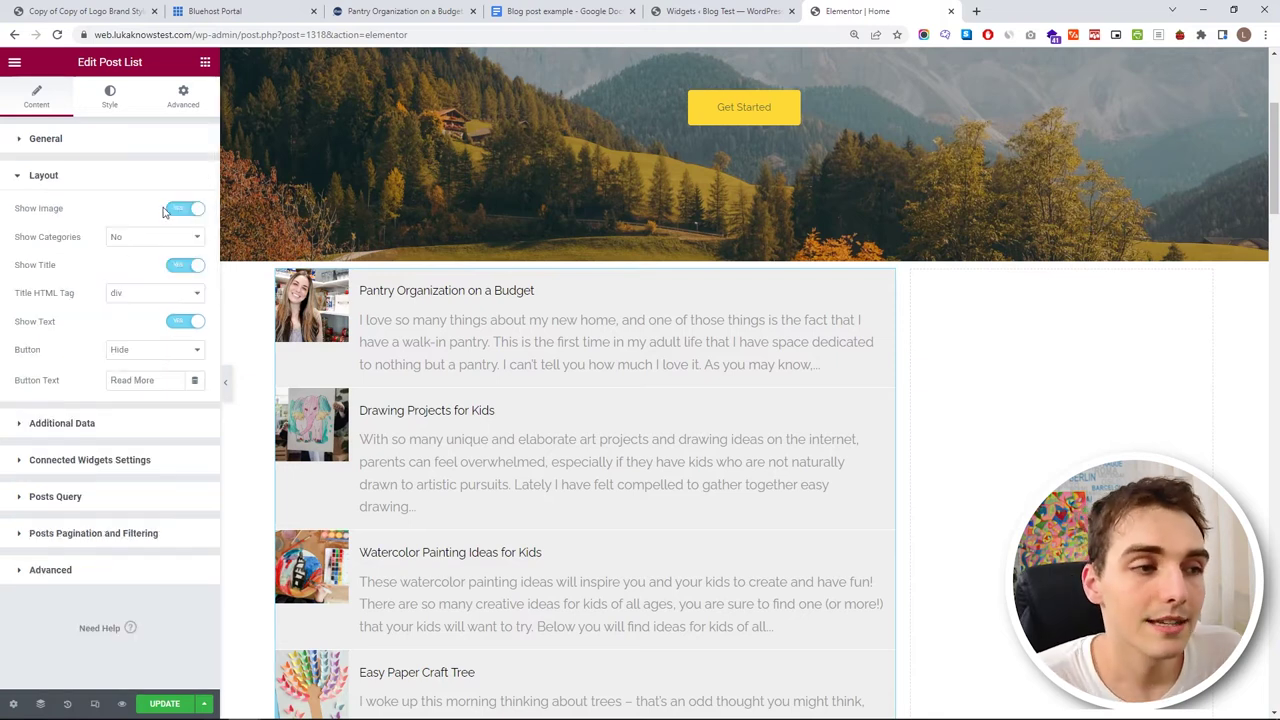
{"action": "left_click", "coordinate": [185, 209]}
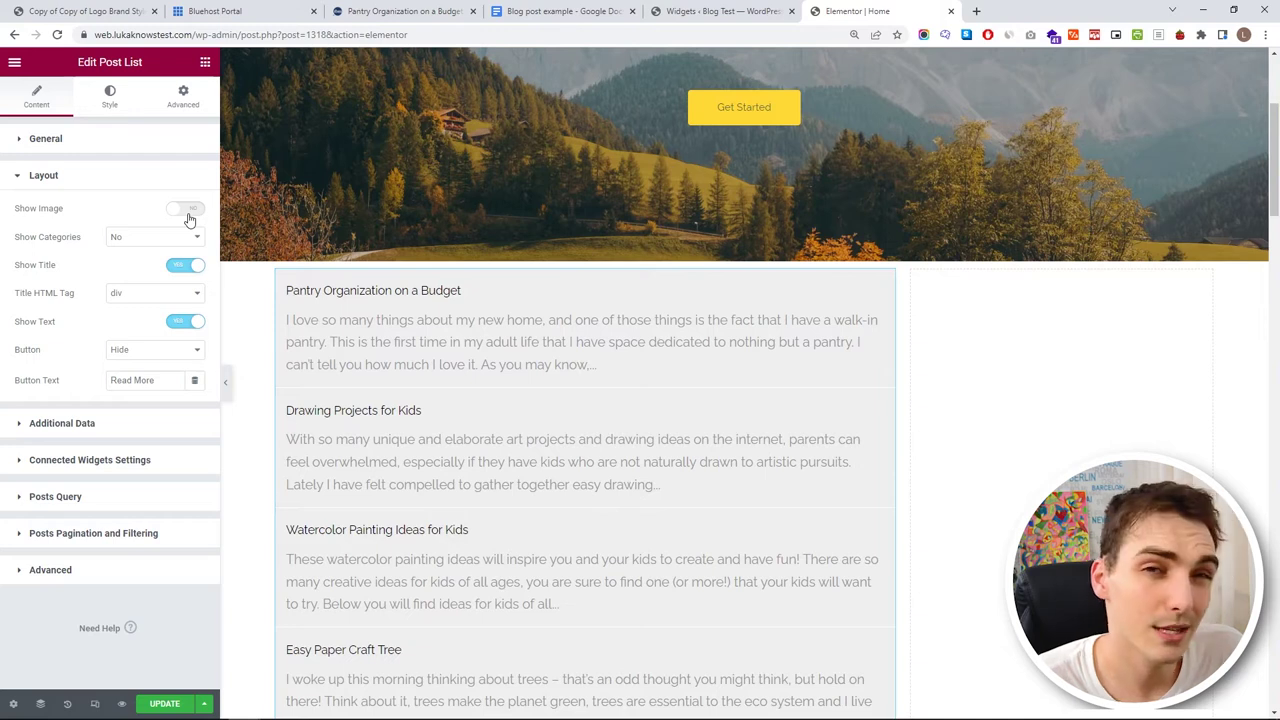
{"action": "left_click", "coordinate": [189, 214]}
{"action": "left_click", "coordinate": [109, 180]}
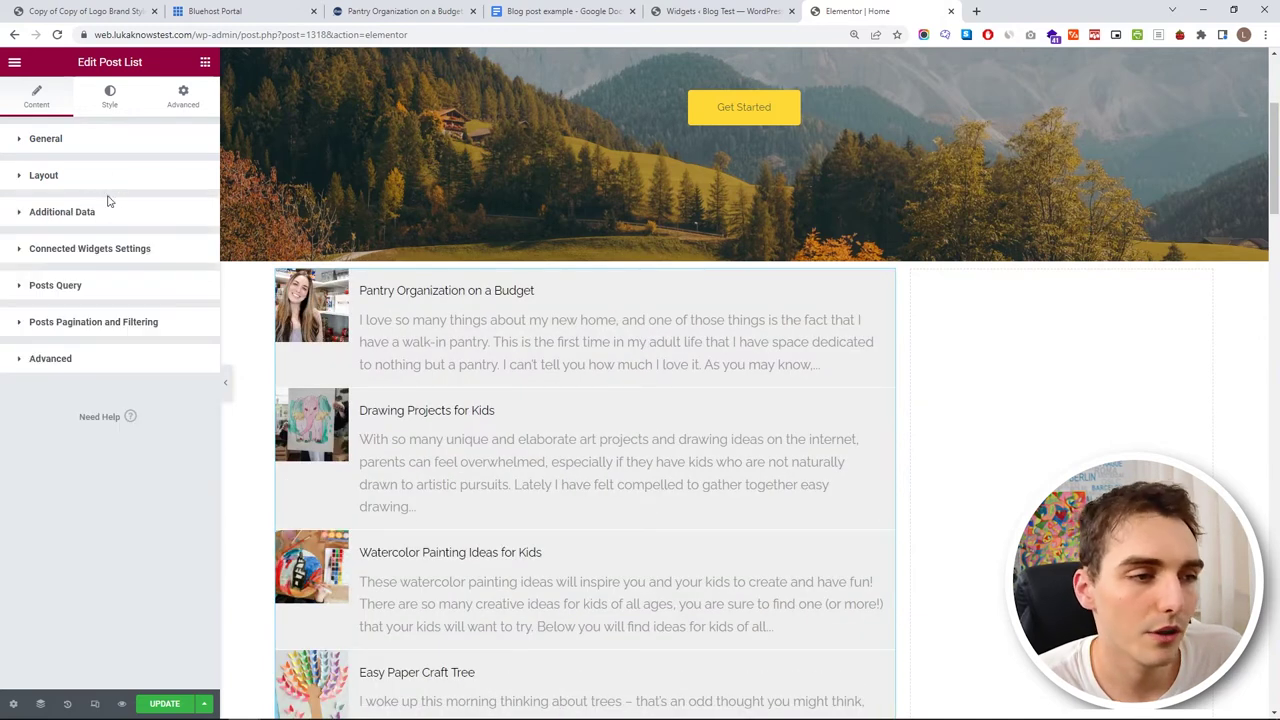
- Test showing dates on each post, then hide them again
{"action": "left_click", "coordinate": [105, 212]}
{"action": "left_click", "coordinate": [187, 246]}
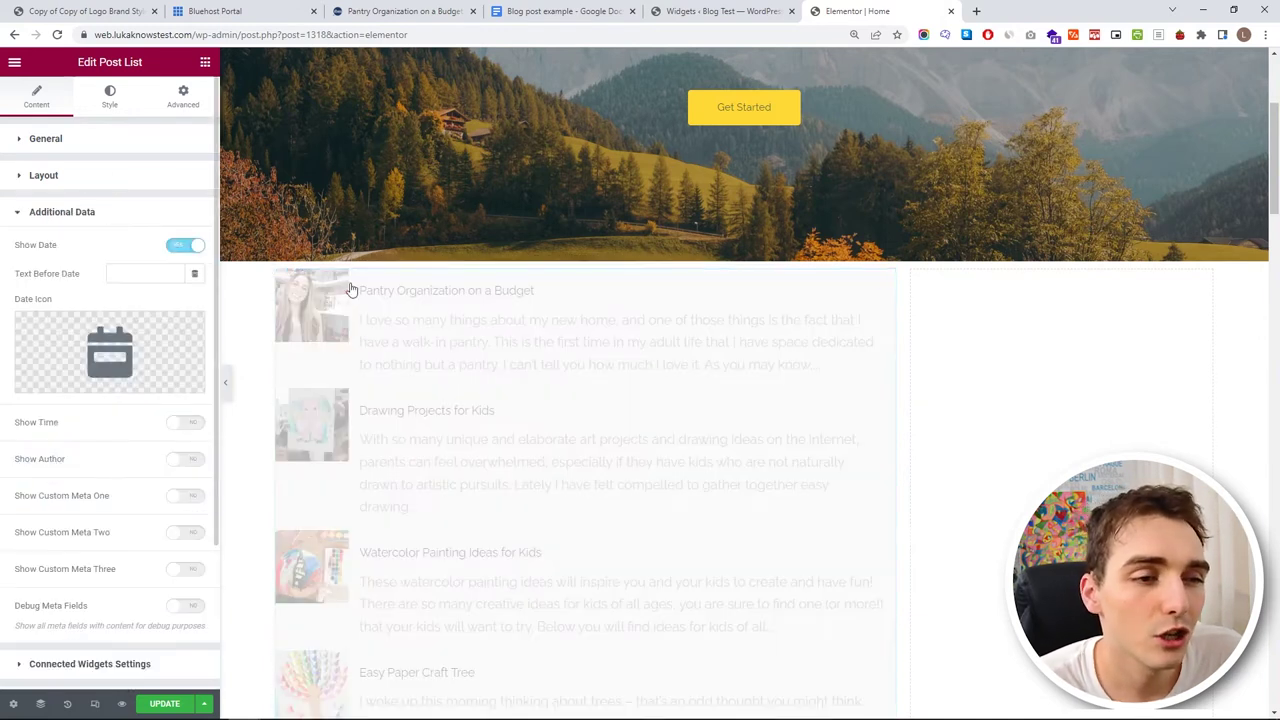
{"action": "left_click", "coordinate": [180, 252]}
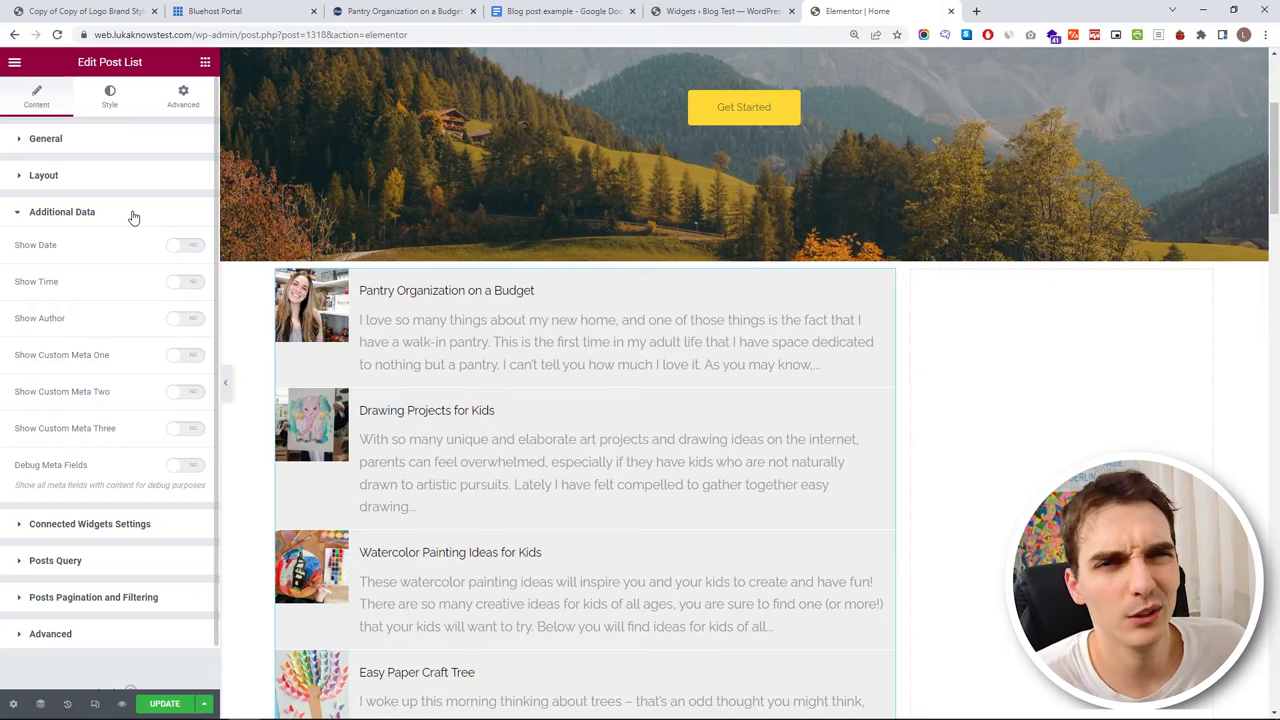
{"action": "left_click", "coordinate": [133, 217]}
{"action": "left_click", "coordinate": [130, 249]}
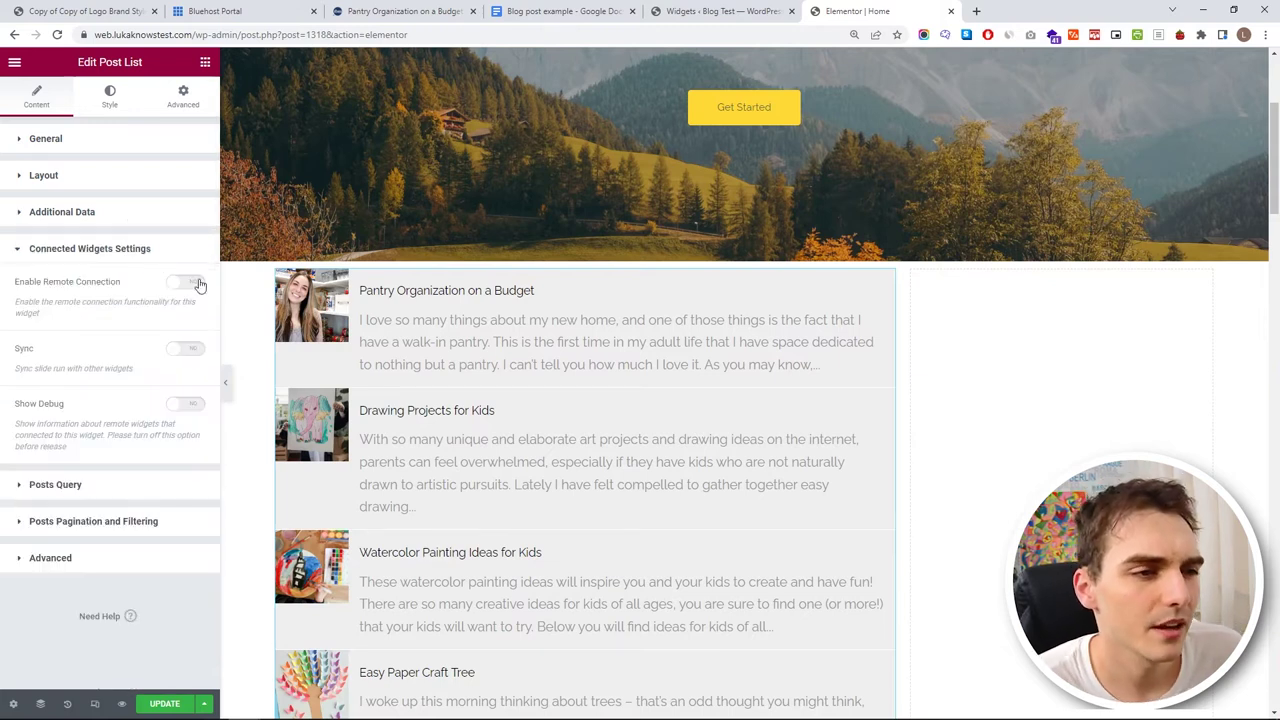
{"action": "left_click", "coordinate": [130, 251]}
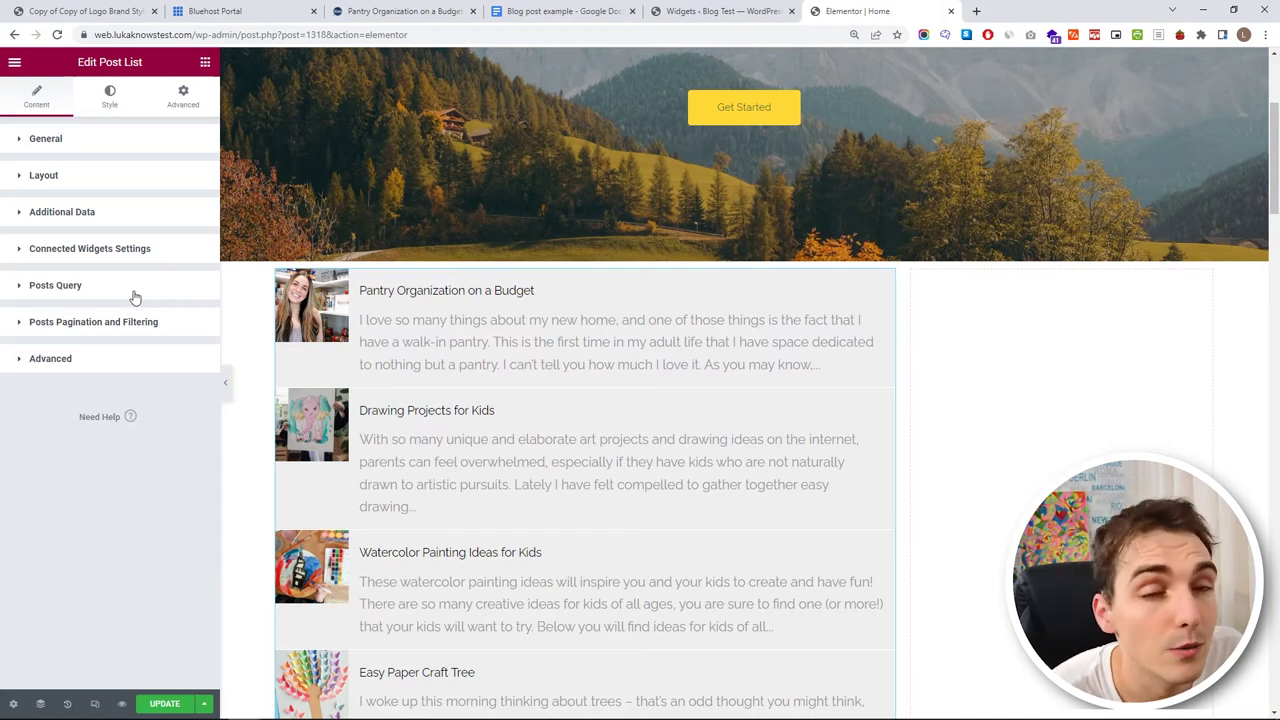
{"action": "left_click", "coordinate": [135, 297]}
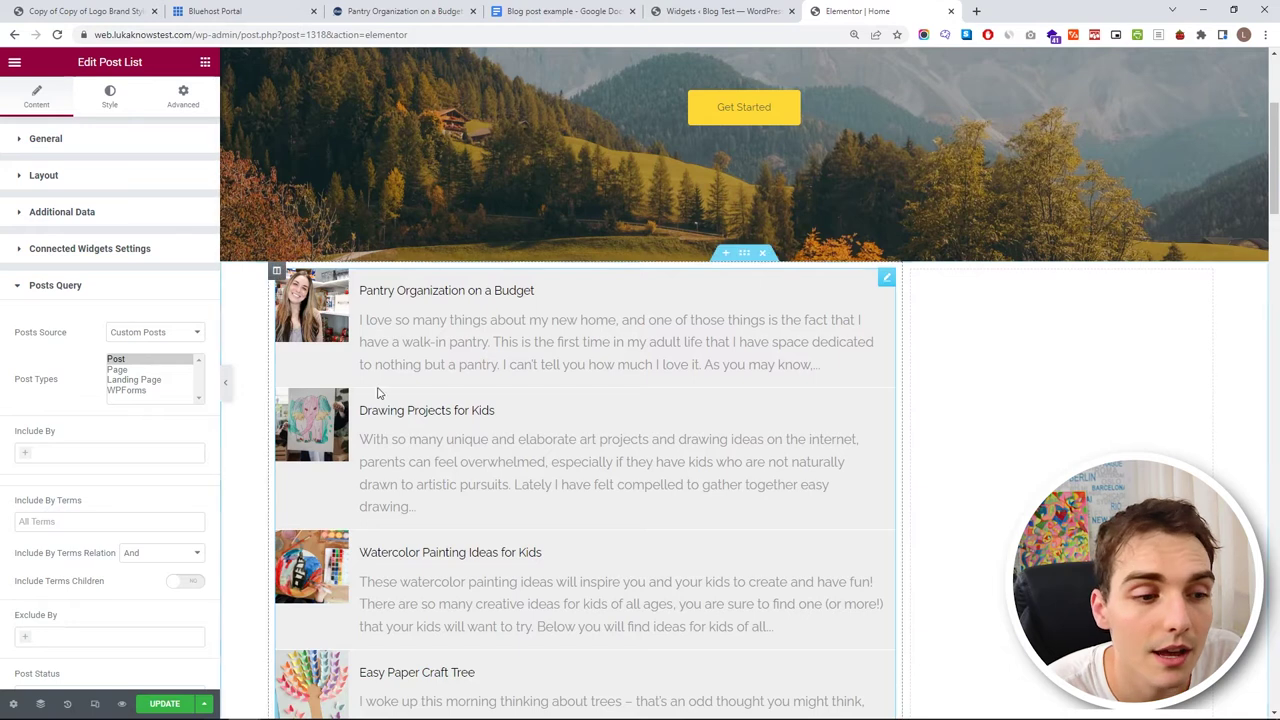
- Set the post list's Max Posts to 8
{"action": "scroll", "coordinate": [119, 410], "scroll_direction": "down", "scroll_amount": 3}
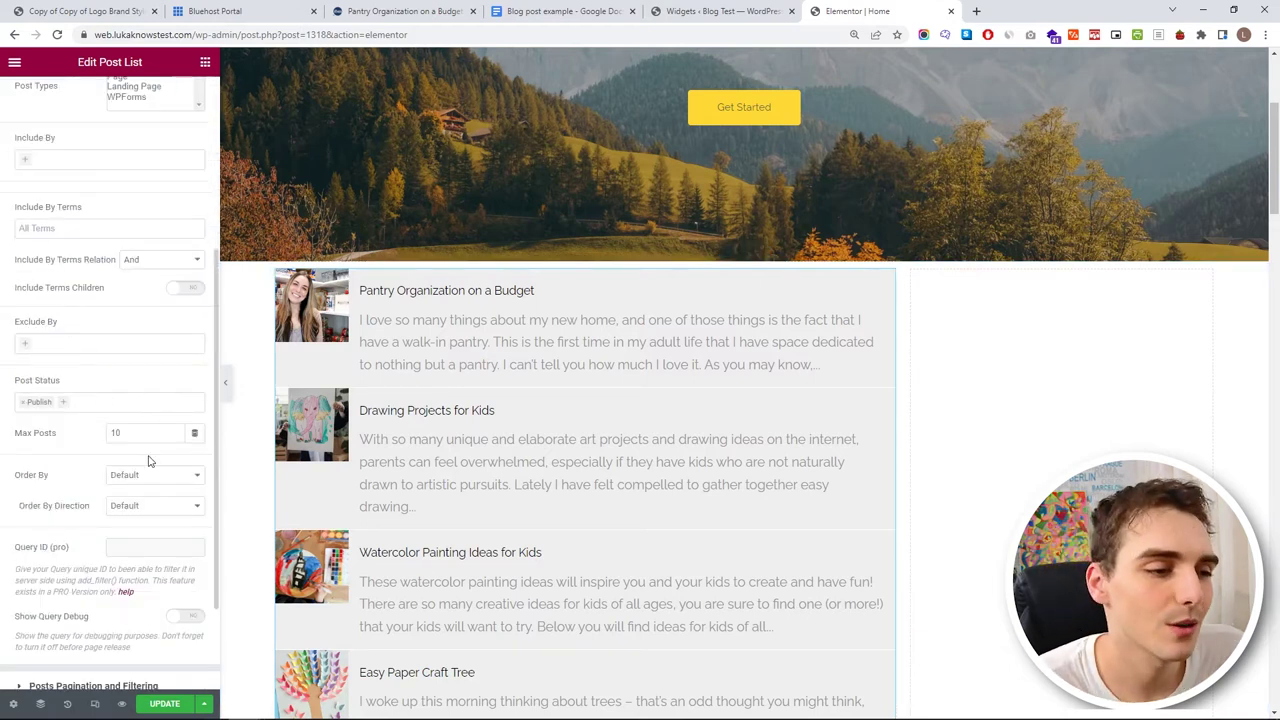
{"action": "scroll", "coordinate": [340, 200], "scroll_direction": "down", "scroll_amount": 5}
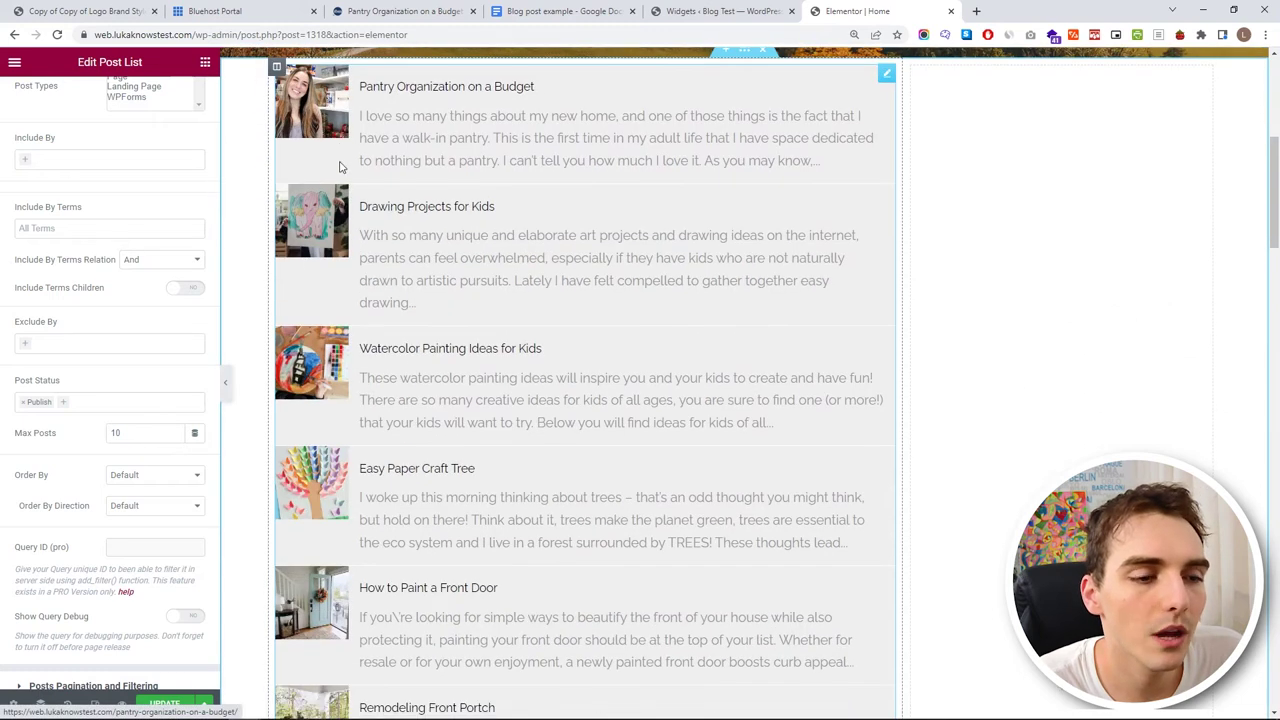
{"action": "scroll", "coordinate": [340, 200], "scroll_direction": "down", "scroll_amount": 6}
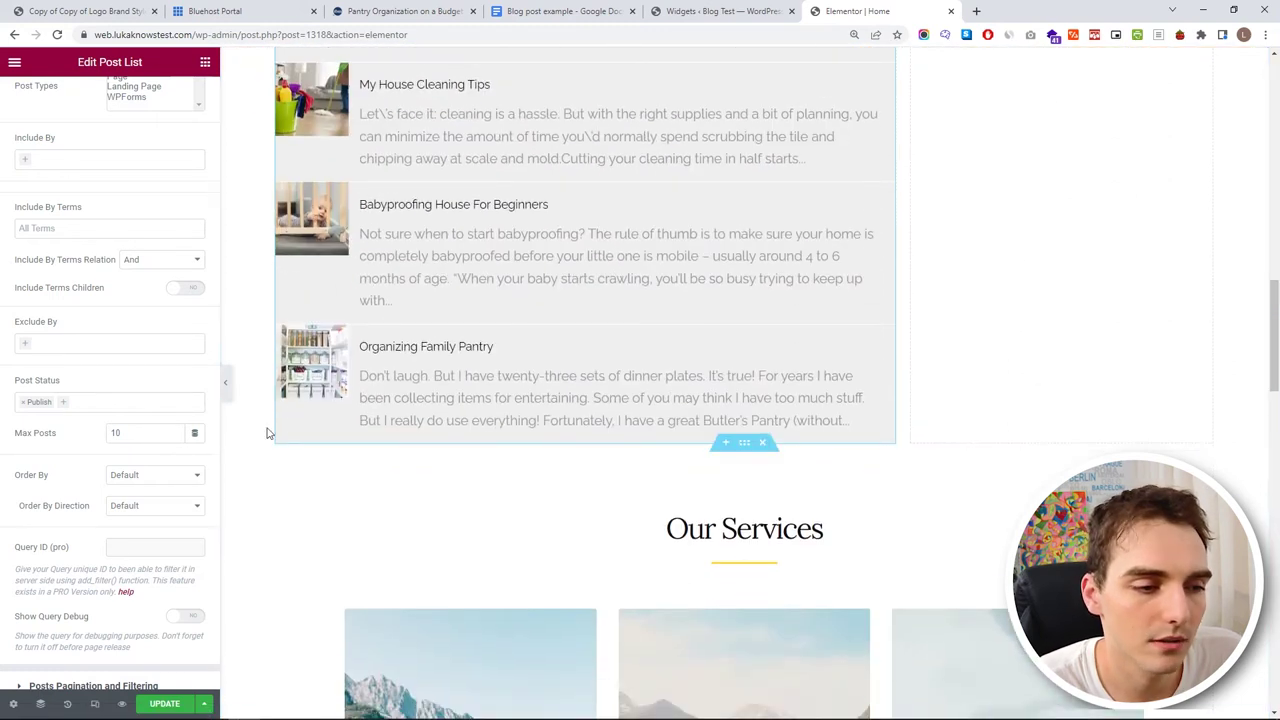
{"action": "double_click", "coordinate": [150, 436]}
{"action": "scroll", "coordinate": [358, 375], "scroll_direction": "up", "scroll_amount": 9}
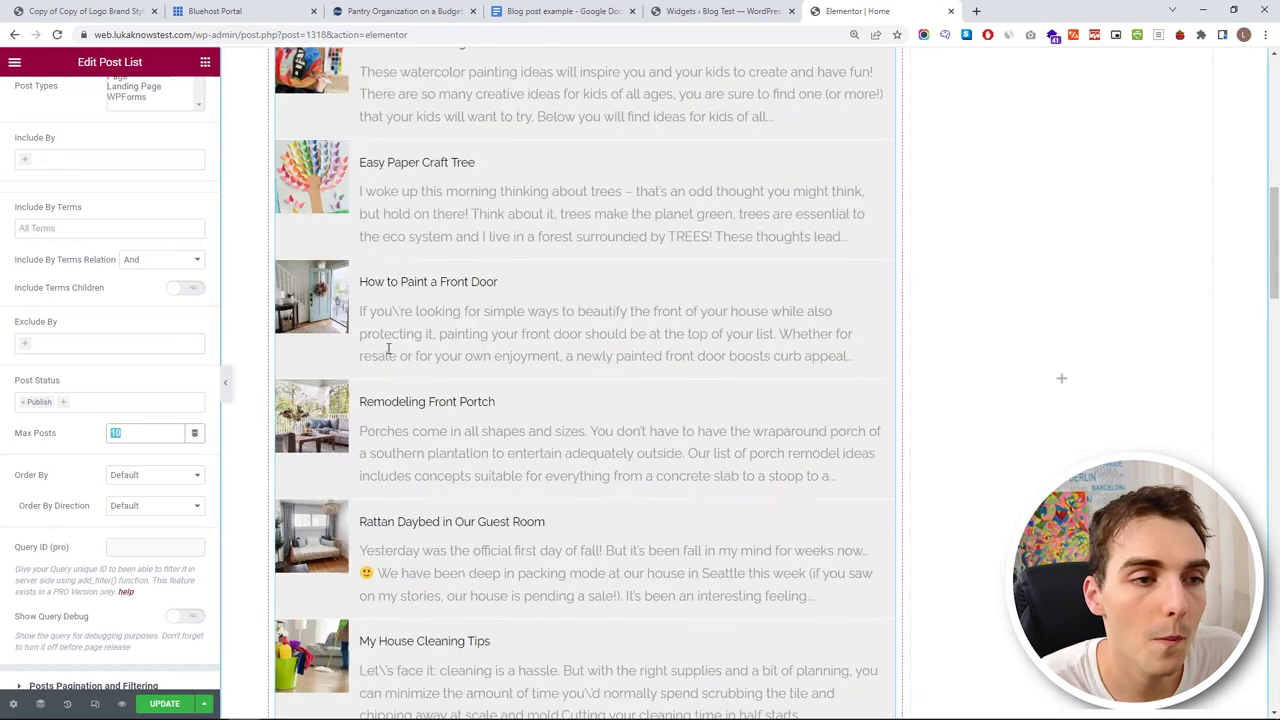
{"action": "scroll", "coordinate": [358, 375], "scroll_direction": "up", "scroll_amount": 2}
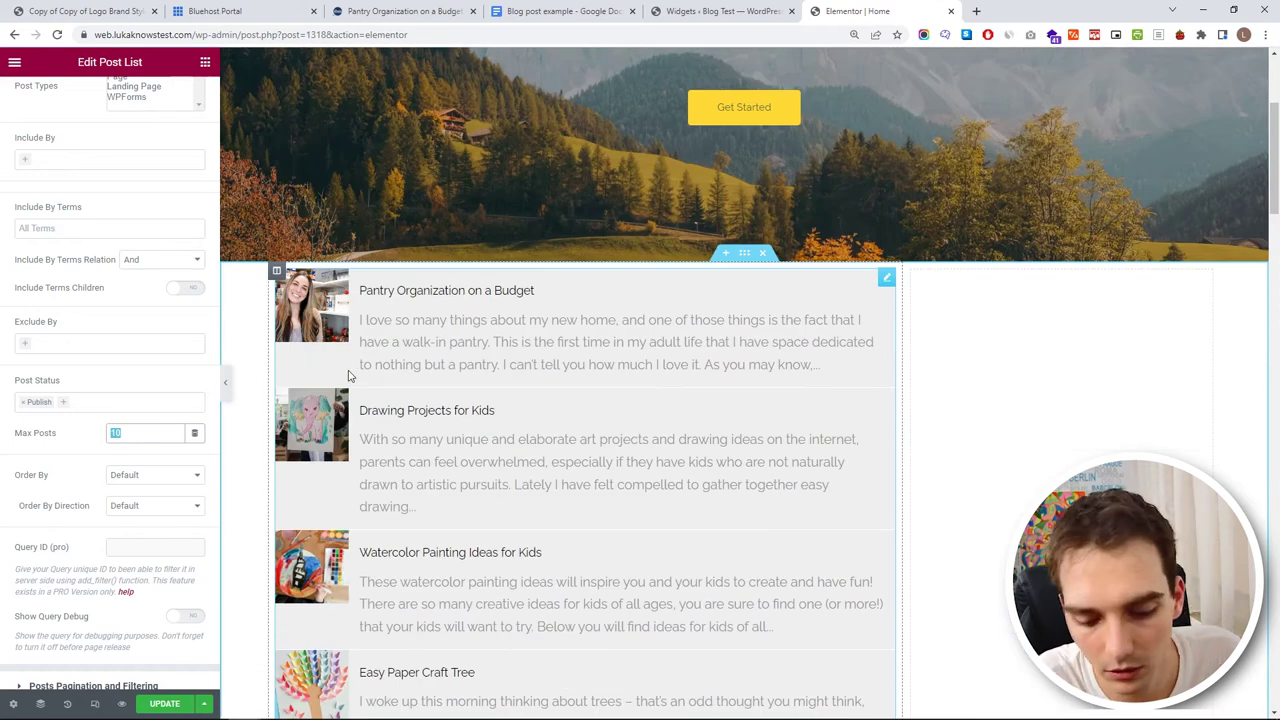
{"action": "type", "text": "3"}
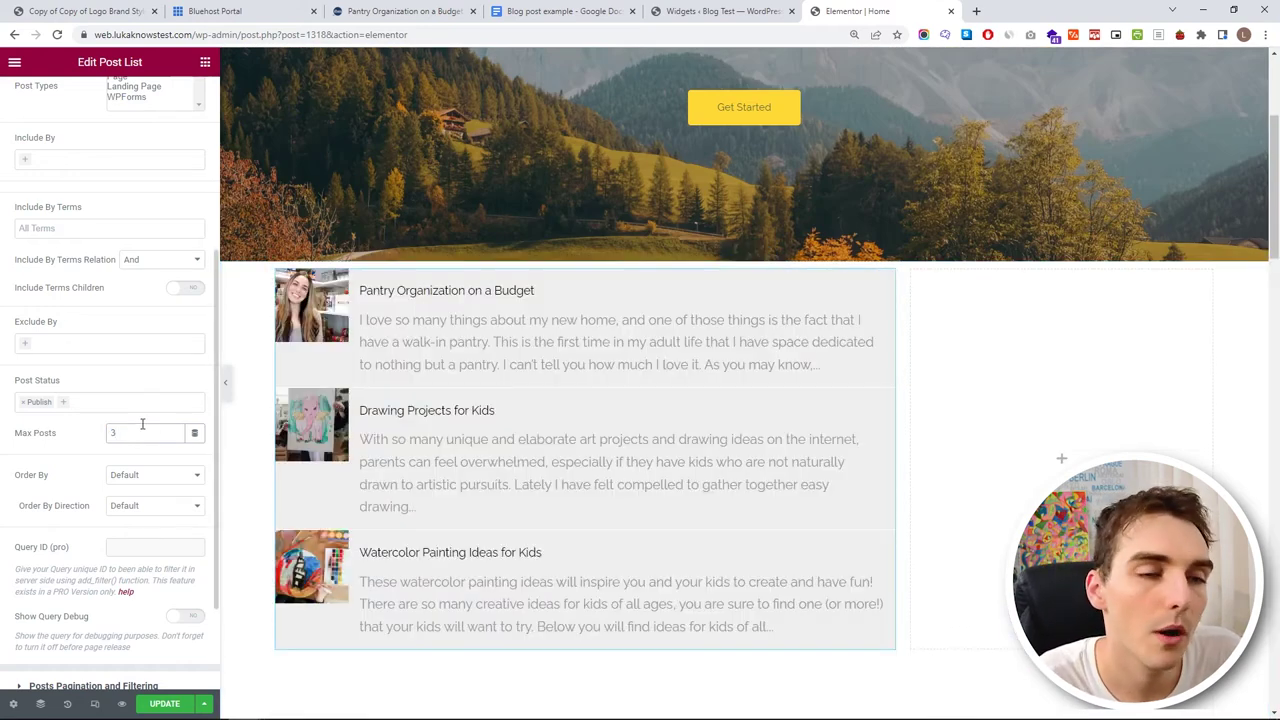
{"action": "scroll", "coordinate": [300, 322], "scroll_direction": "down", "scroll_amount": 2}
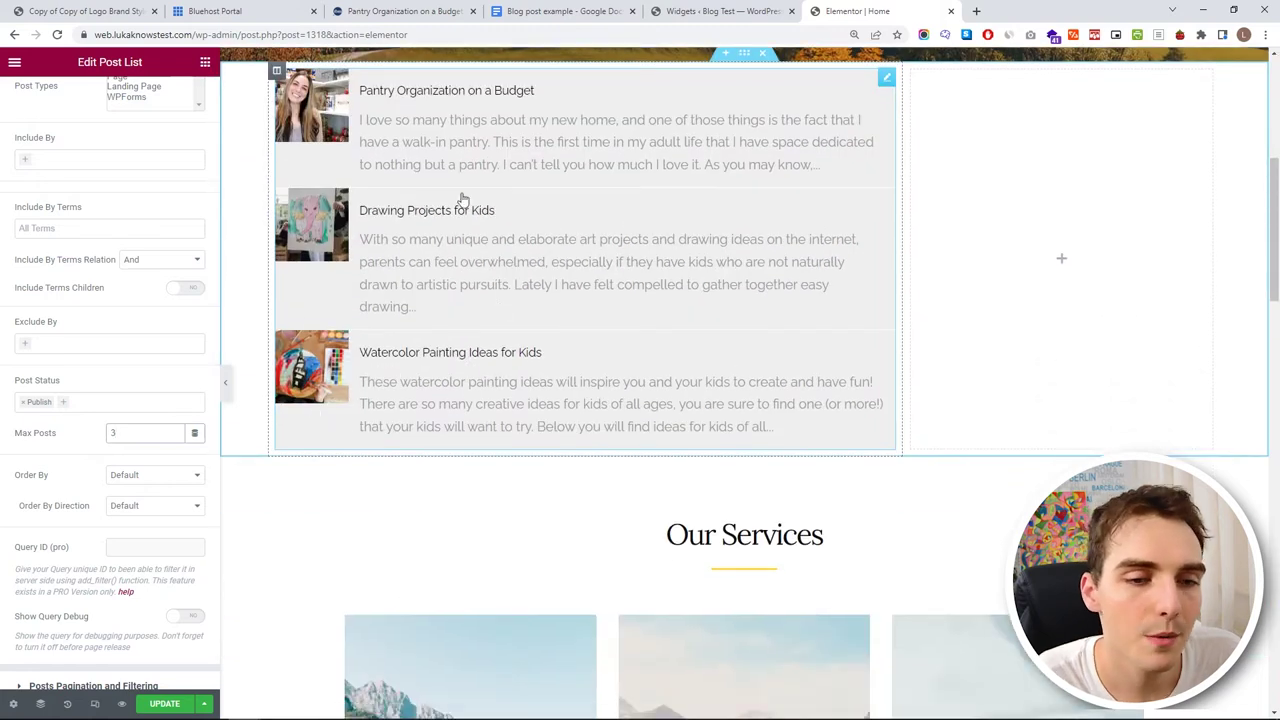
{"action": "scroll", "coordinate": [410, 360], "scroll_direction": "up", "scroll_amount": 2}
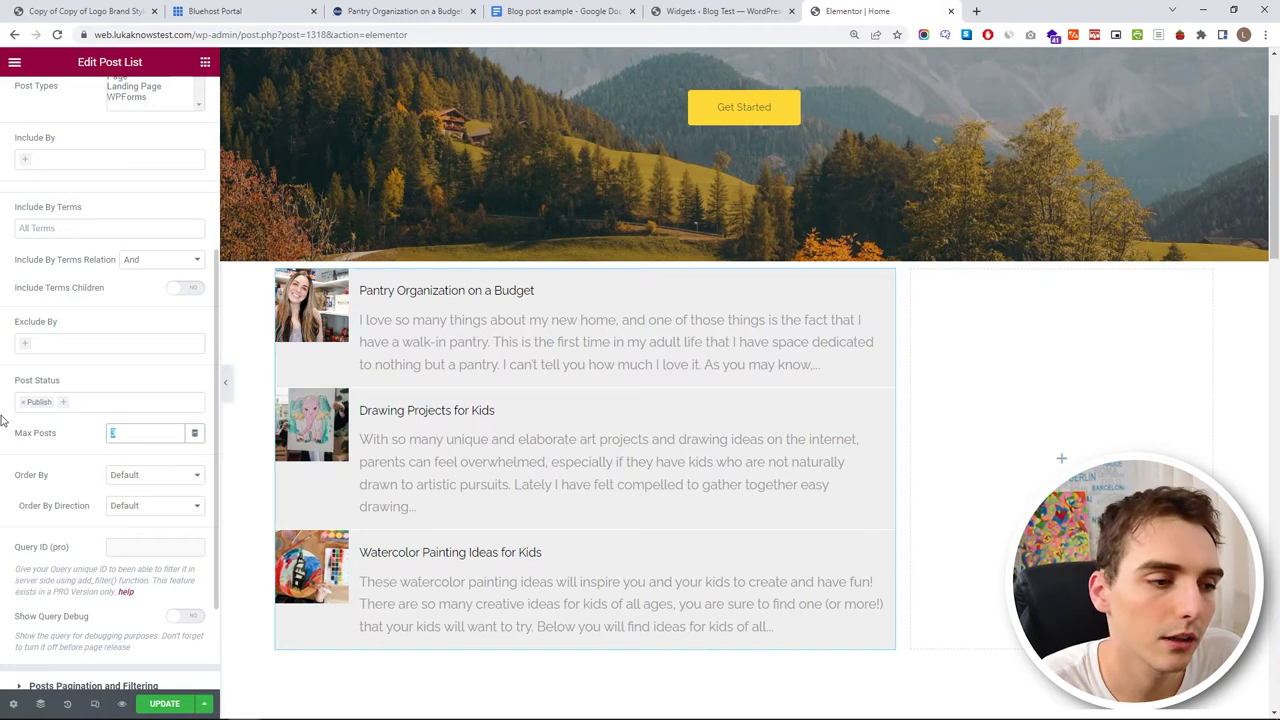
{"action": "type", "text": "8"}
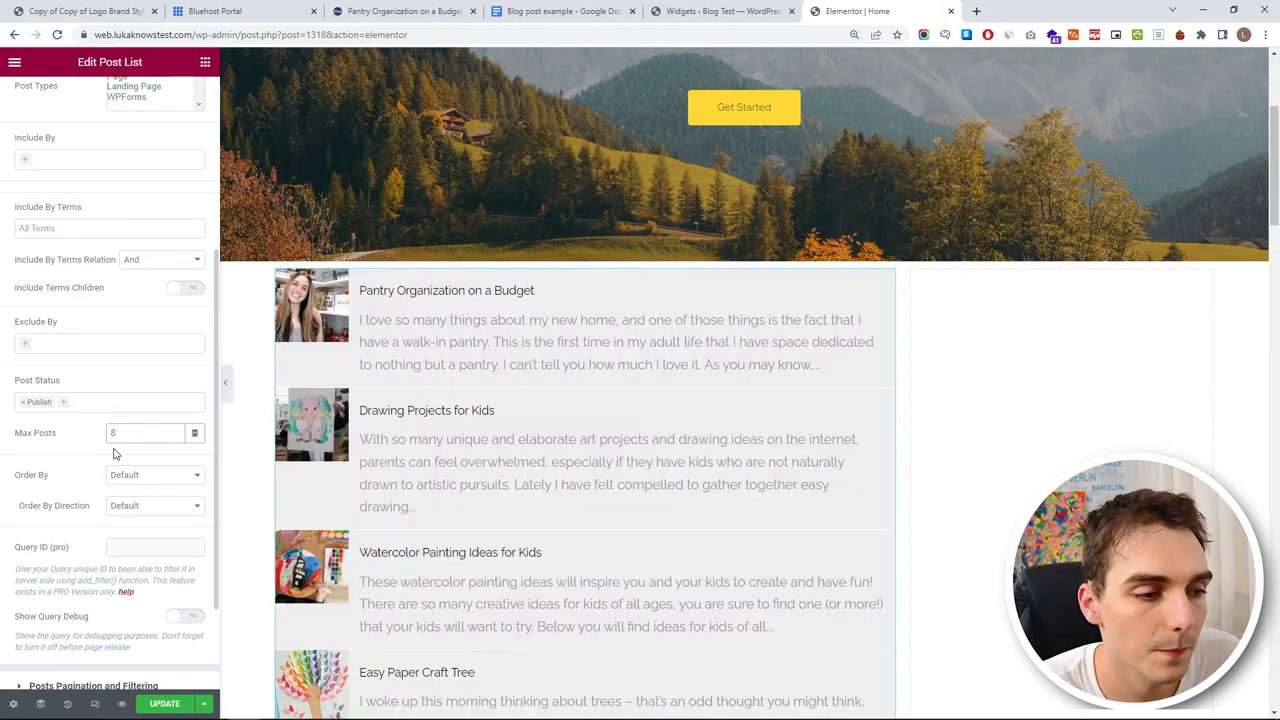
{"action": "scroll", "coordinate": [363, 471], "scroll_direction": "down", "scroll_amount": 1}
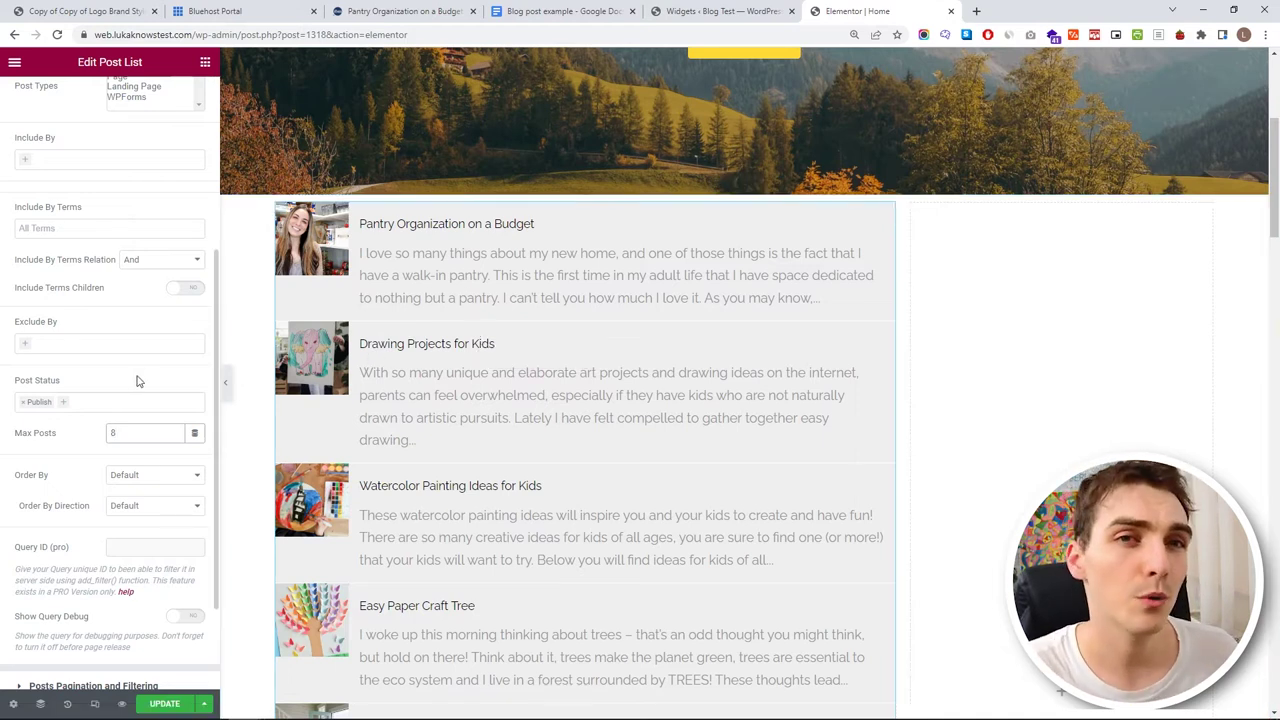
{"action": "left_click", "coordinate": [64, 486]}
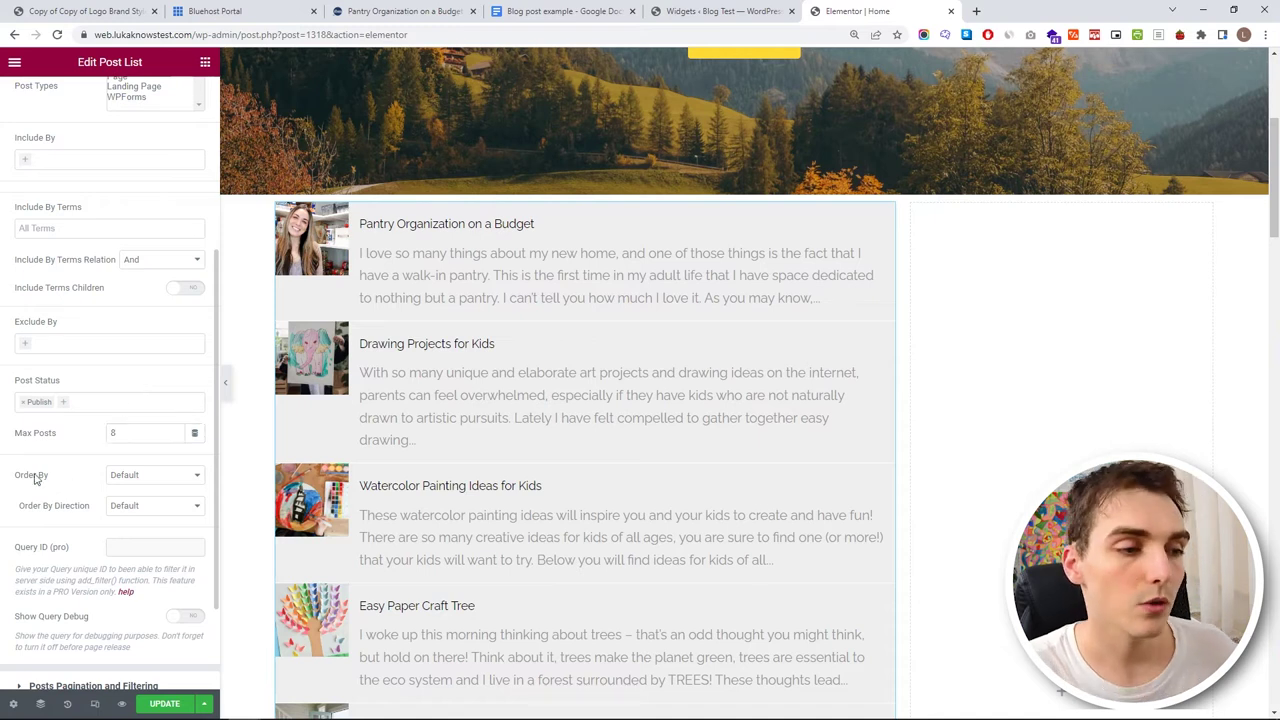
- Order the posts randomly, update the page, and reload the editor
{"action": "left_click", "coordinate": [128, 475]}
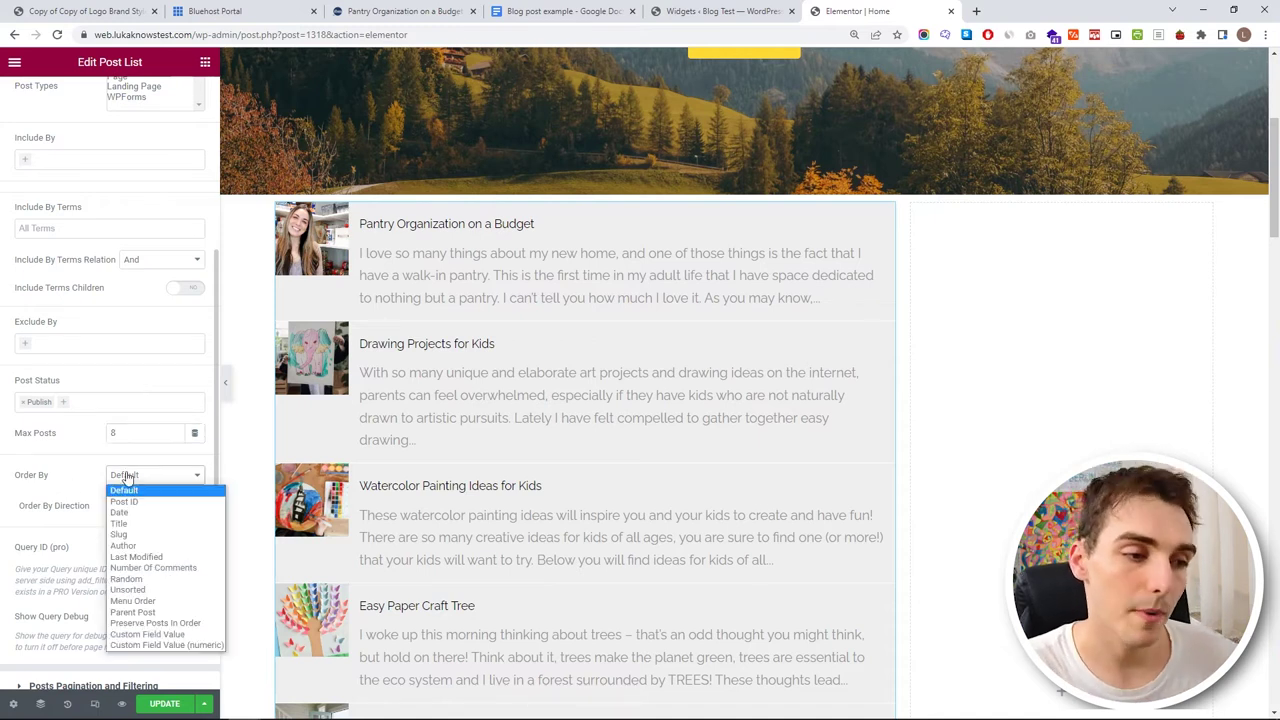
{"action": "left_click", "coordinate": [177, 580]}
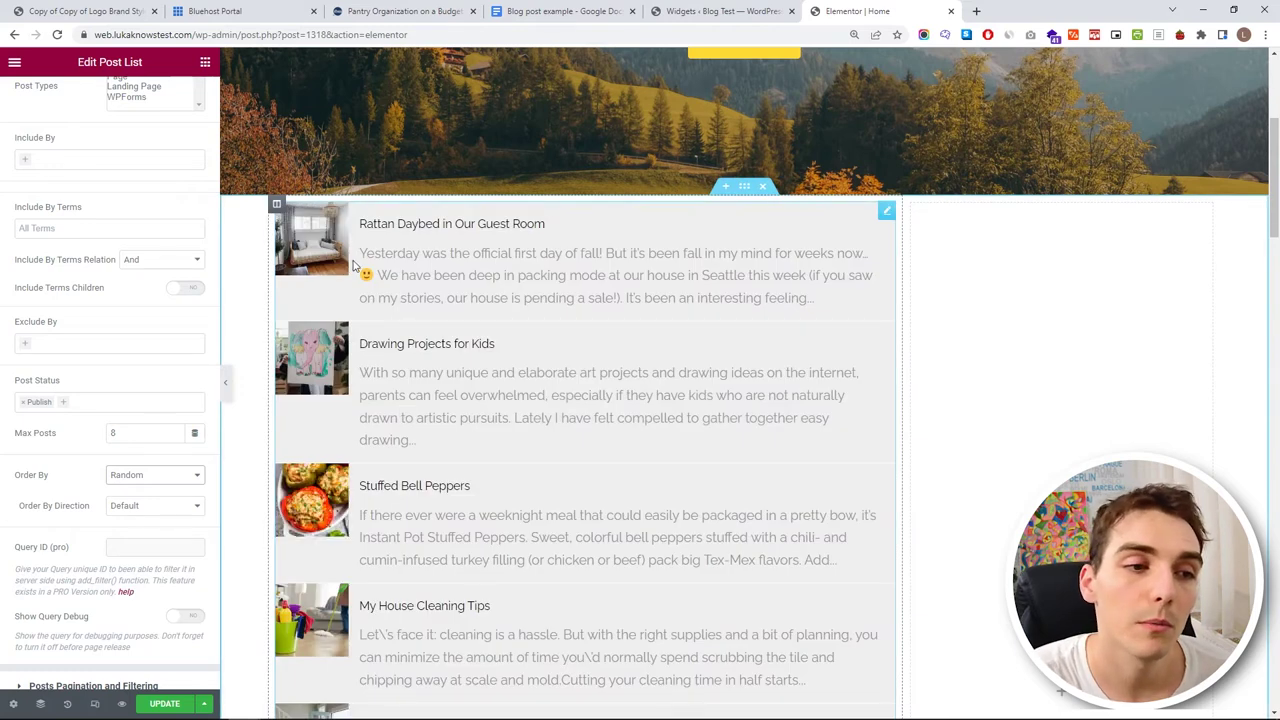
{"action": "left_click", "coordinate": [150, 703]}
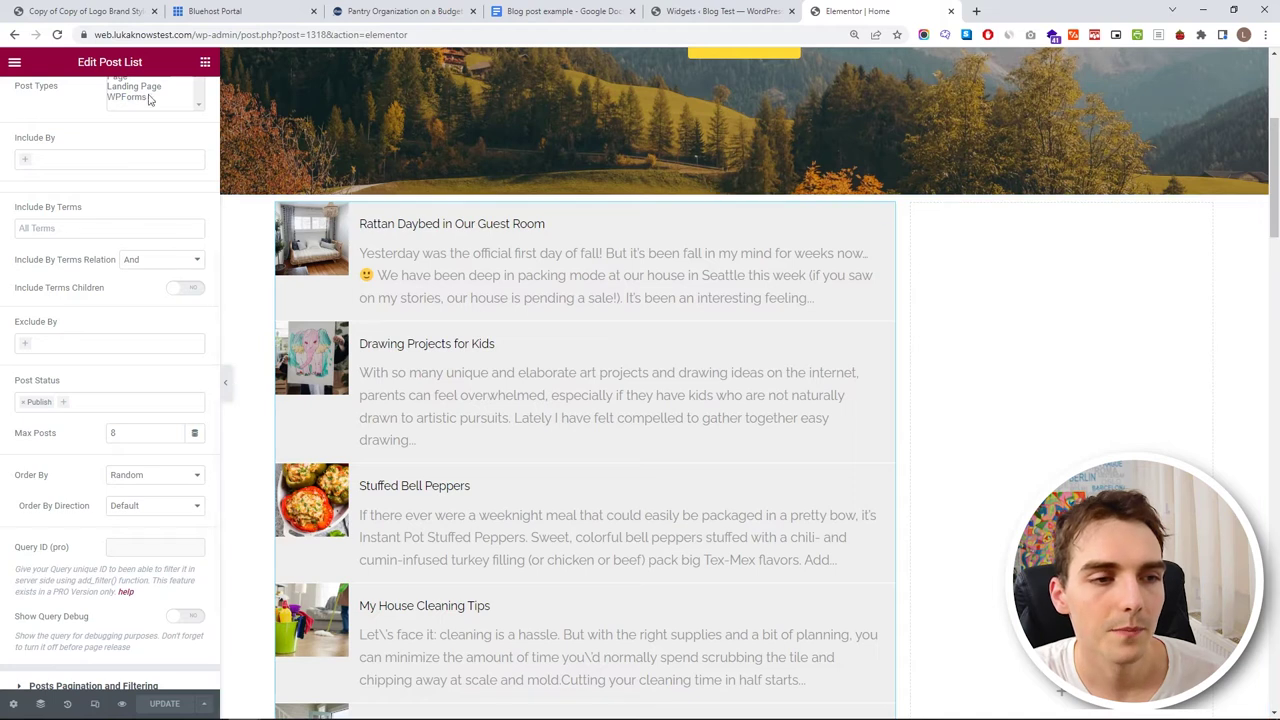
{"action": "left_click", "coordinate": [59, 35]}
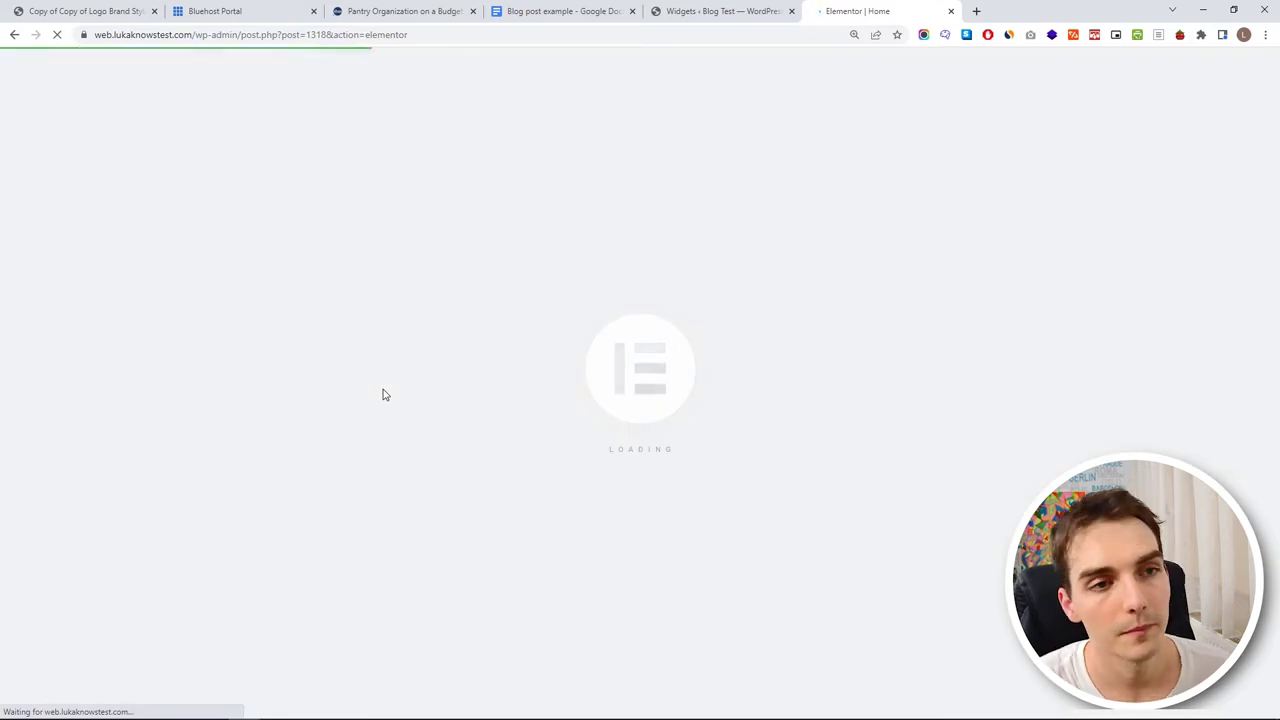
{"action": "scroll", "coordinate": [371, 451], "scroll_direction": "down", "scroll_amount": 3}
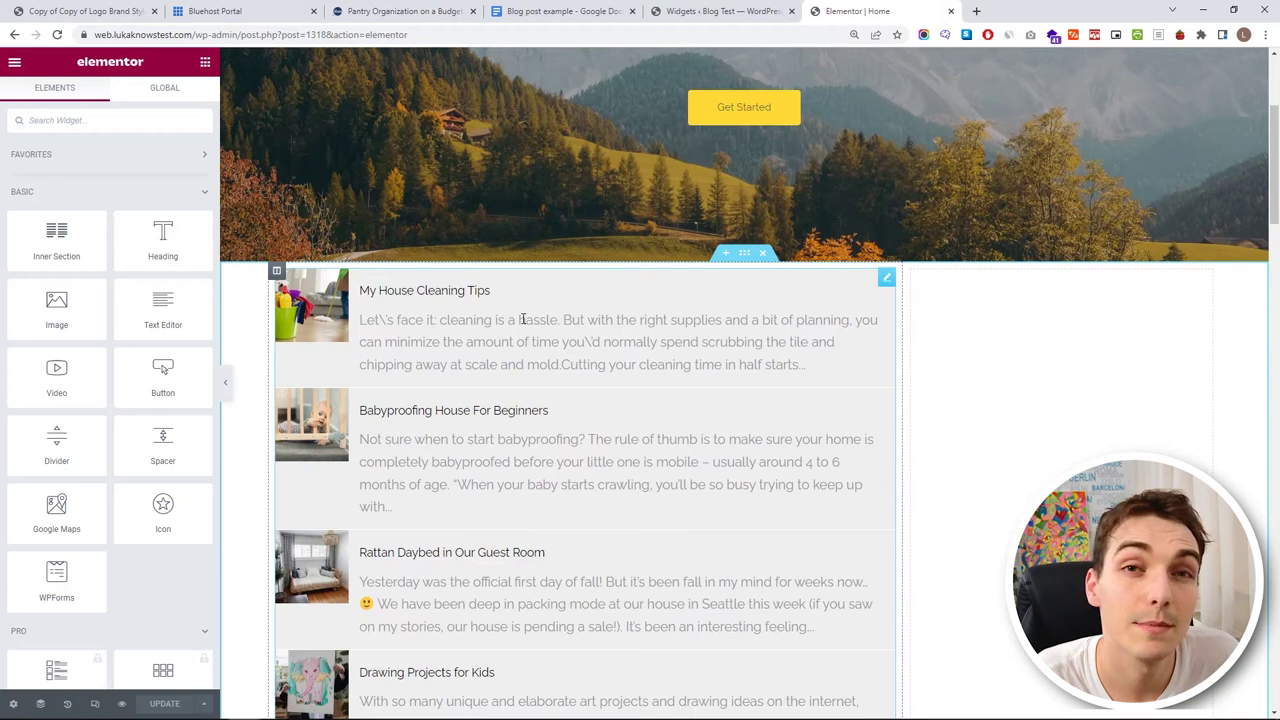
{"action": "left_click", "coordinate": [886, 278]}
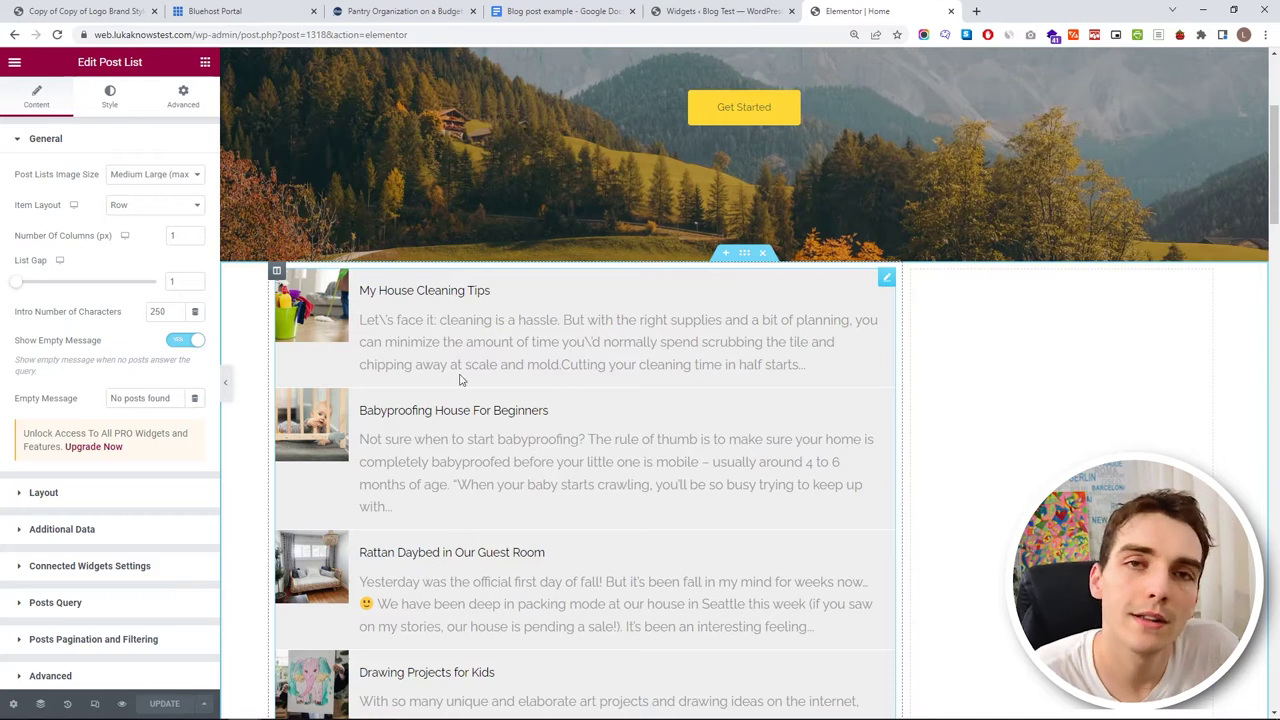
- Set the post list Item Background alpha to 0 for full transparency
{"action": "left_click", "coordinate": [110, 97]}
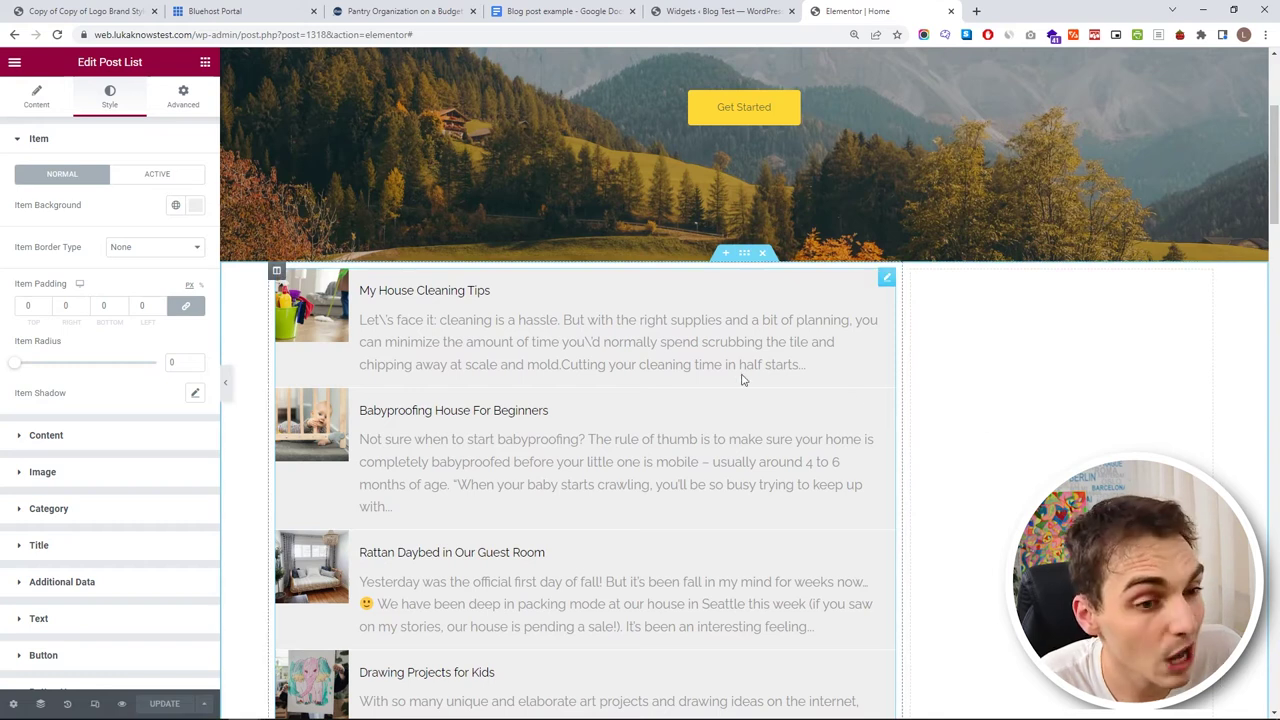
{"action": "left_click", "coordinate": [195, 205]}
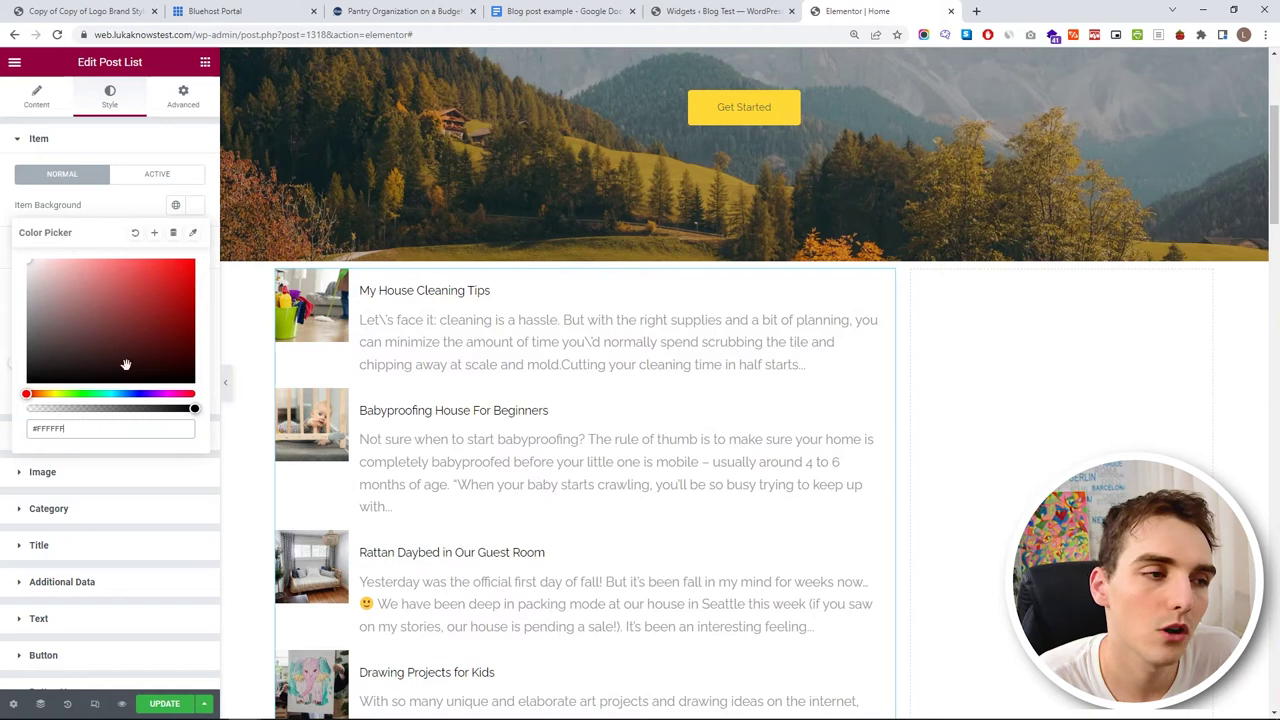
{"action": "left_click_drag", "start_coordinate": [198, 407], "coordinate": [28, 408]}
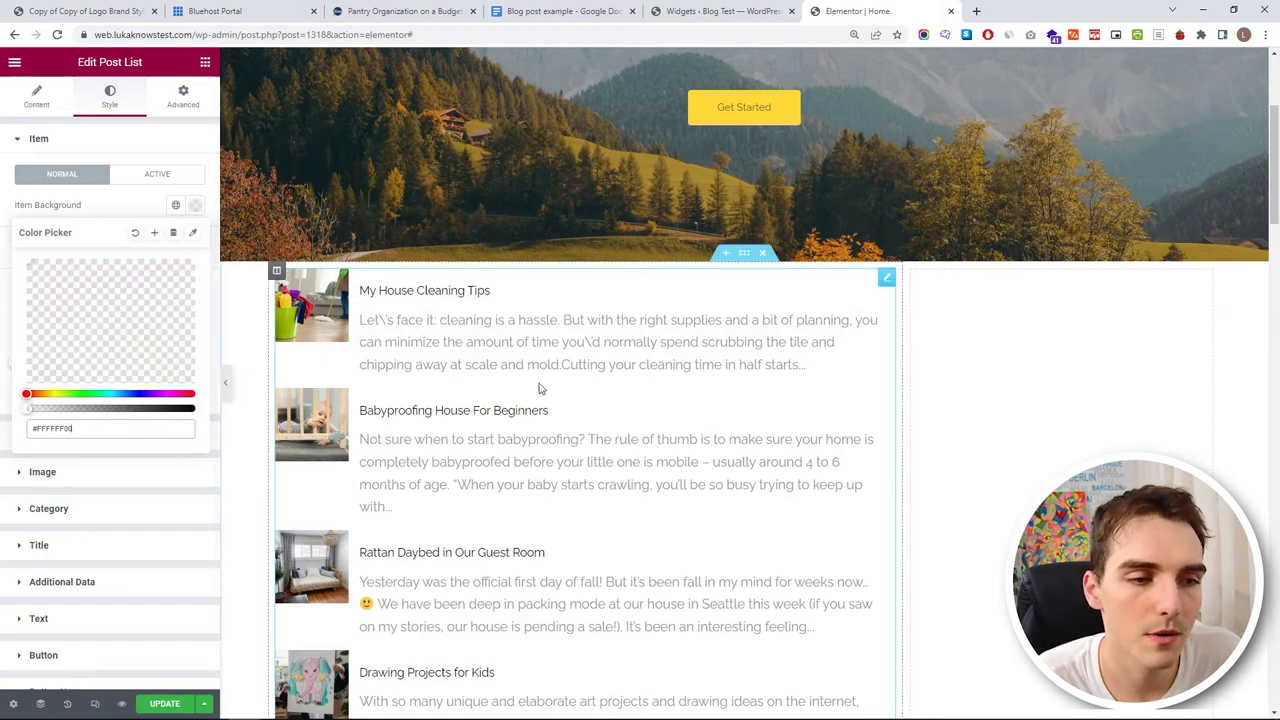
{"action": "left_click", "coordinate": [127, 209]}
- Set the post list Content Padding to 0
{"action": "left_click", "coordinate": [62, 440]}
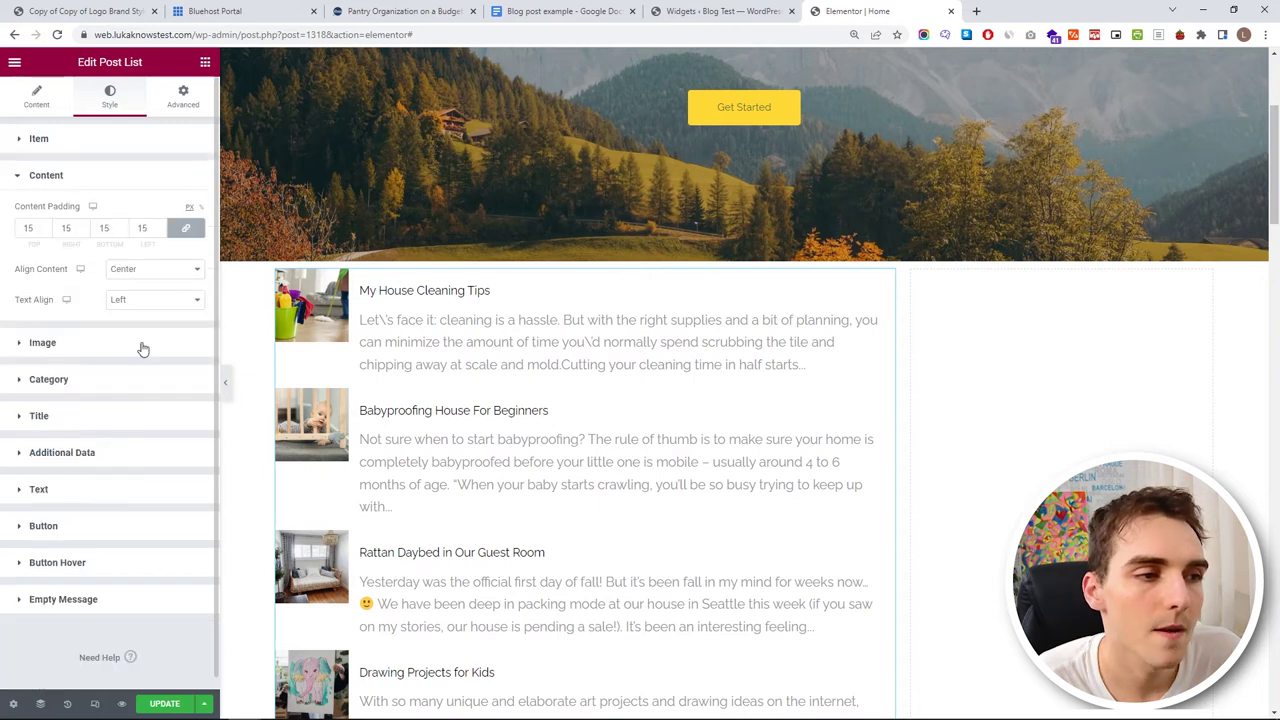
{"action": "double_click", "coordinate": [70, 229]}
{"action": "left_click_drag", "start_coordinate": [85, 231], "coordinate": [85, 231]}
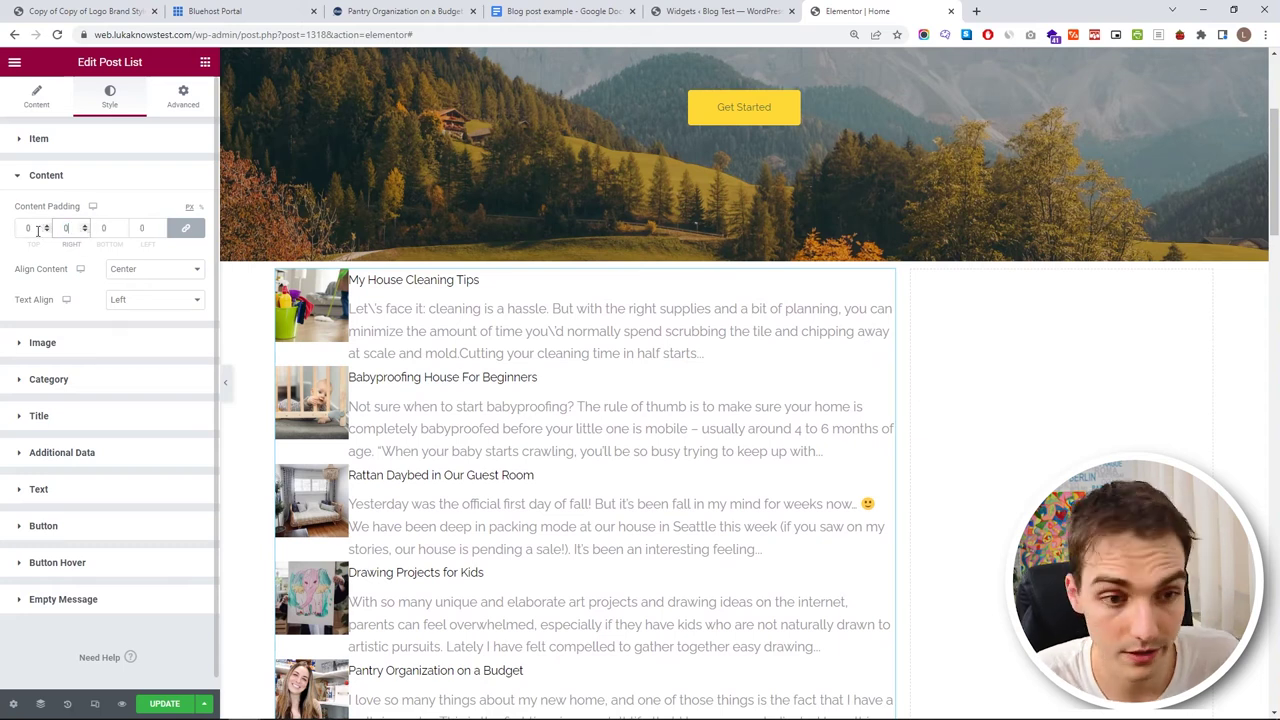
{"action": "left_click", "coordinate": [121, 198]}
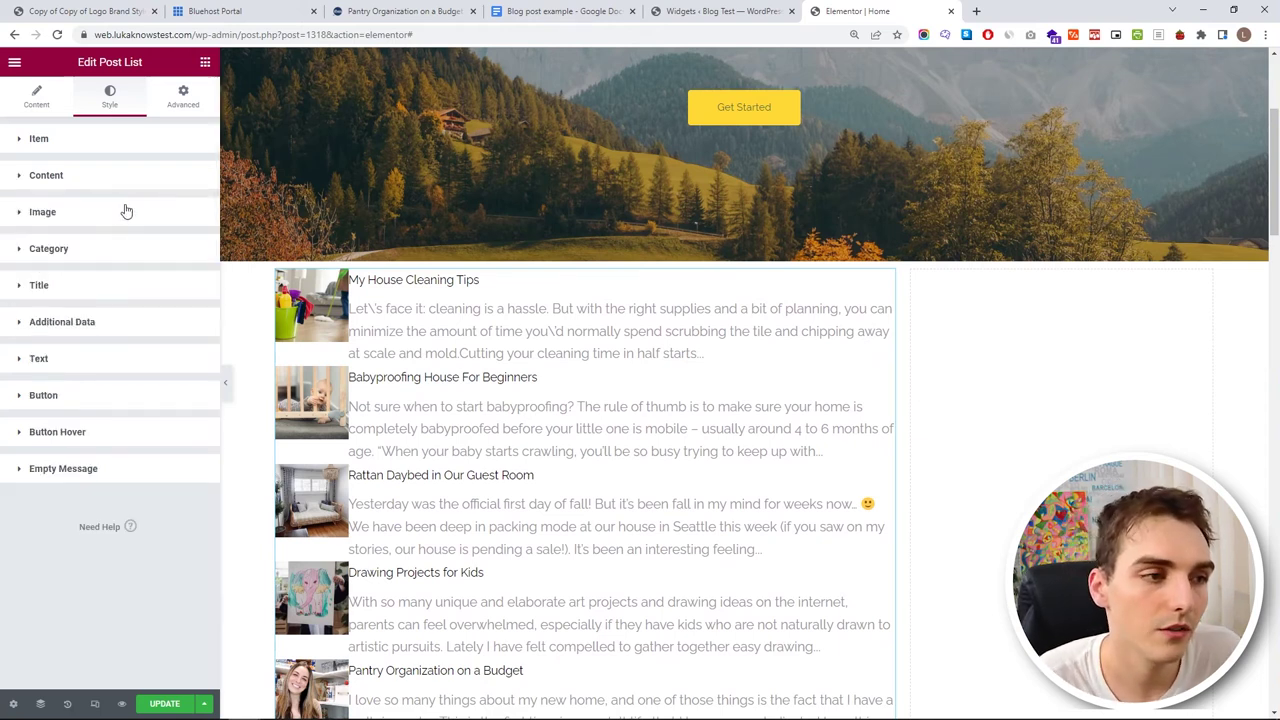
- Set the Post List Image Width to 350 px and Image Height to 250 px
{"action": "left_click", "coordinate": [124, 212]}
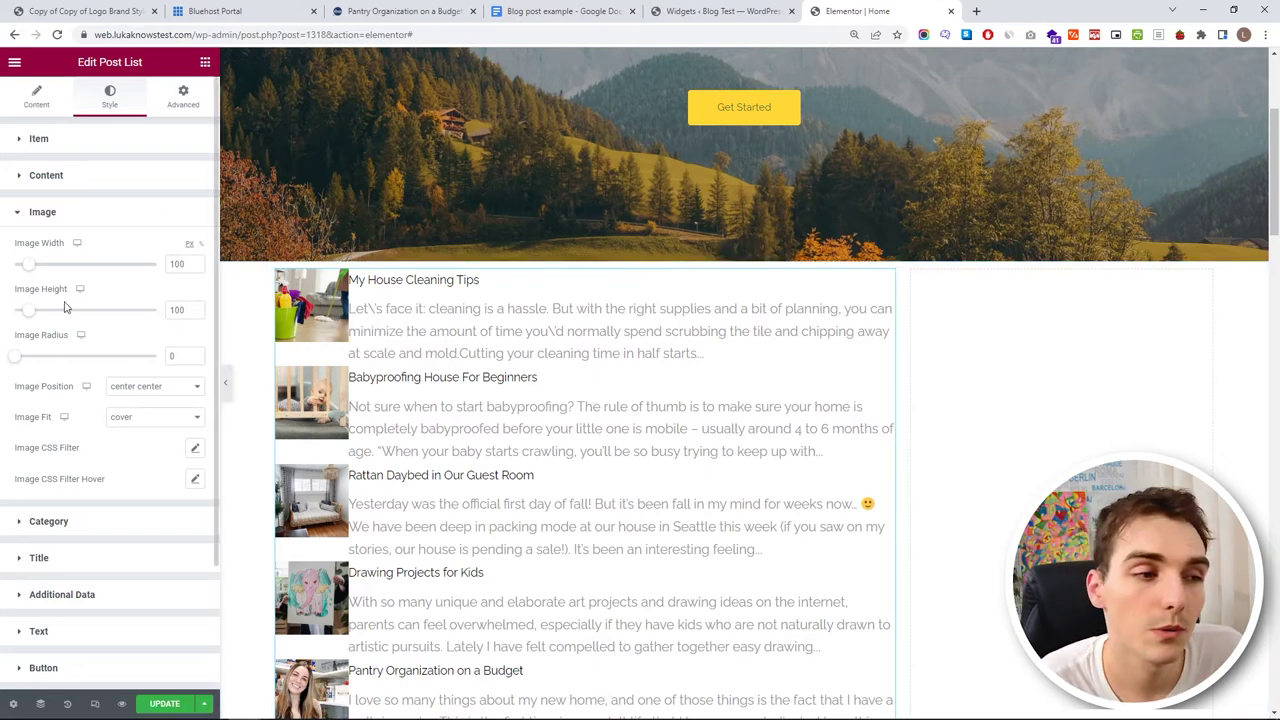
{"action": "left_click_drag", "start_coordinate": [30, 270], "coordinate": [77, 266]}
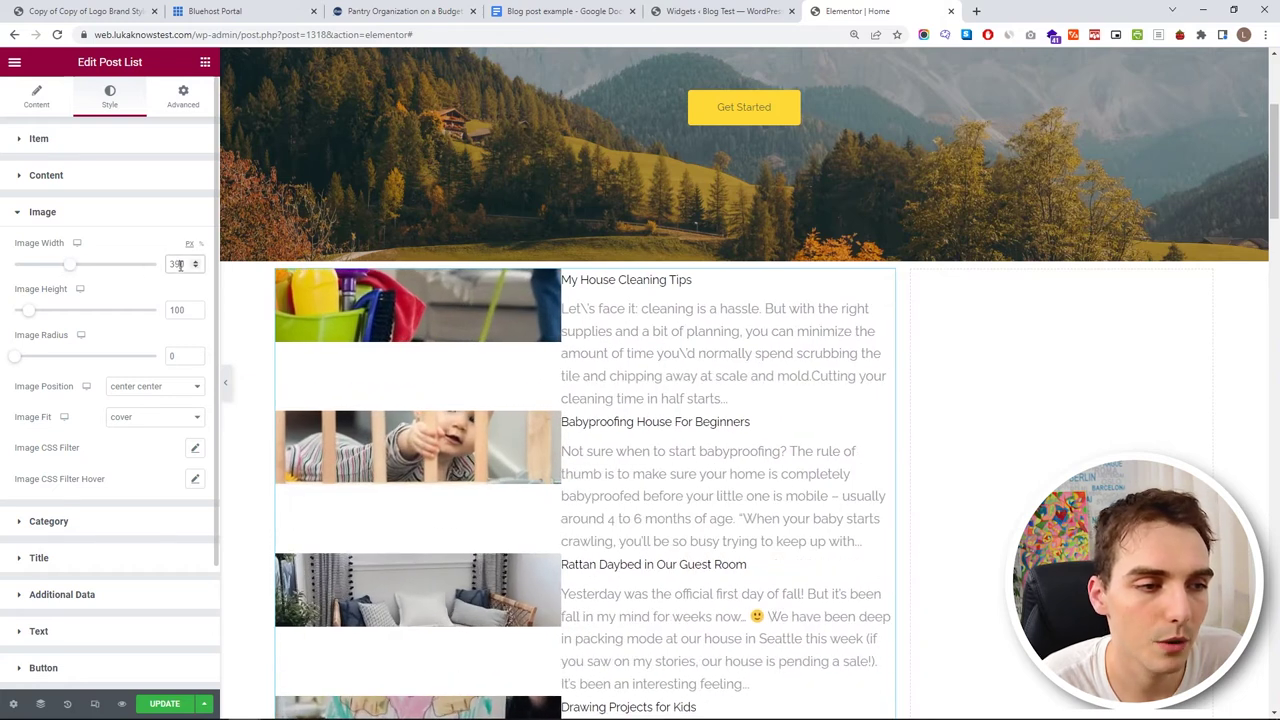
{"action": "type", "text": "350"}
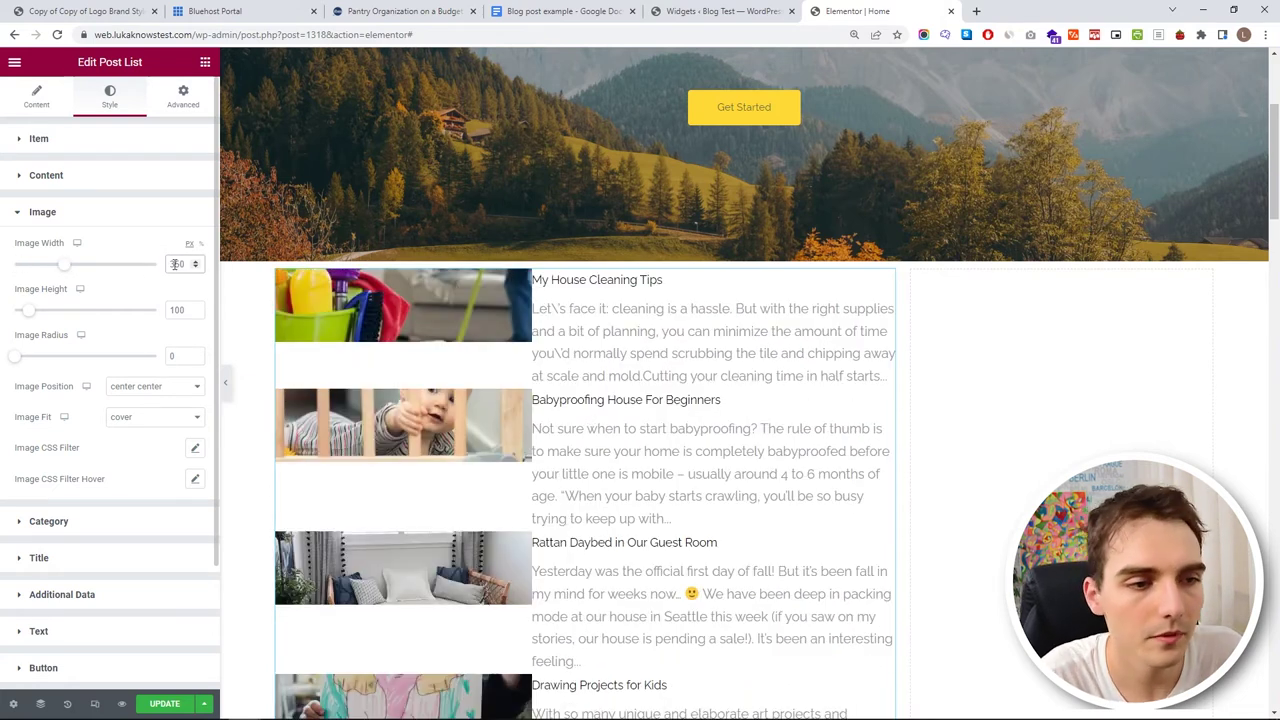
{"action": "double_click", "coordinate": [178, 310]}
{"action": "type", "text": "300"}
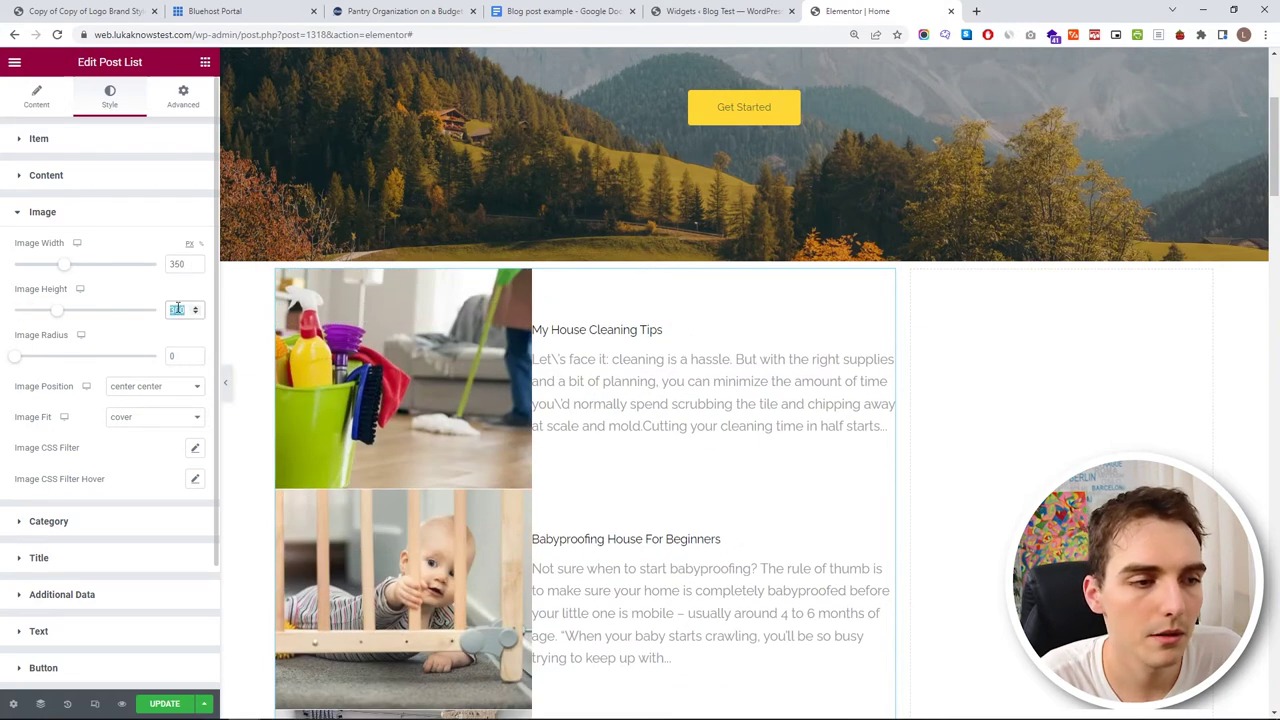
{"action": "type", "text": "250"}
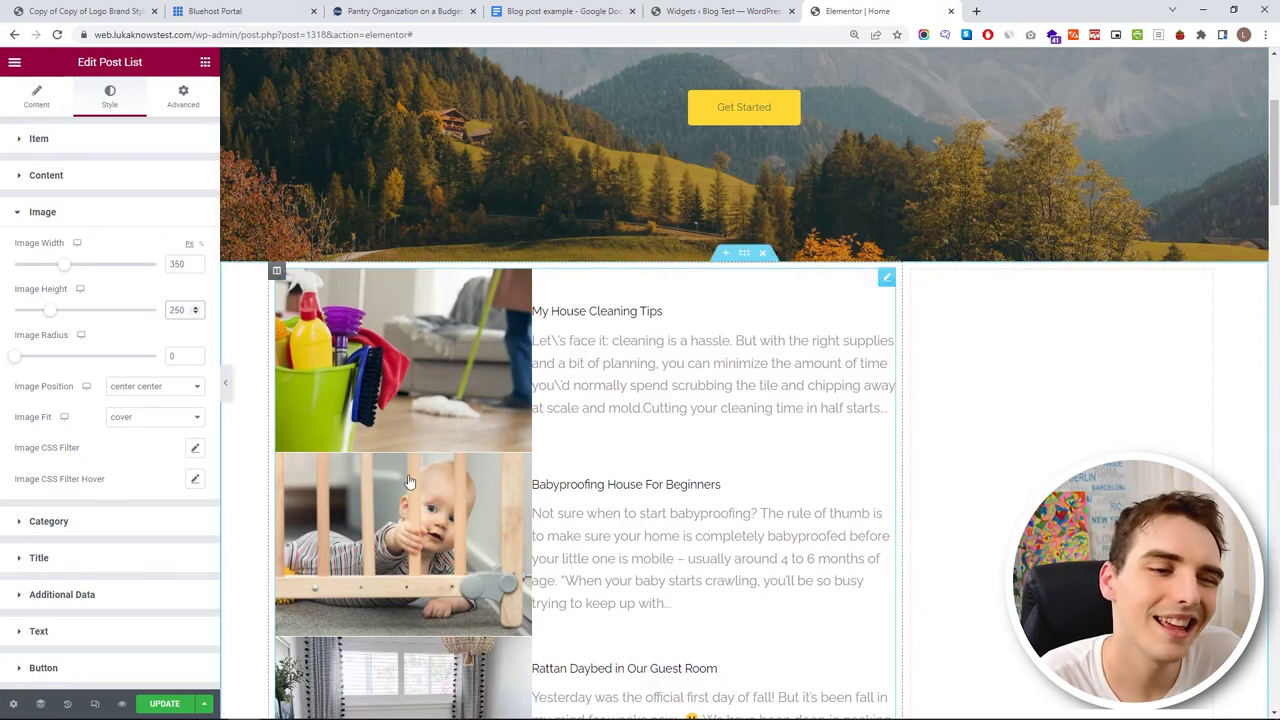
{"action": "left_click", "coordinate": [92, 214]}
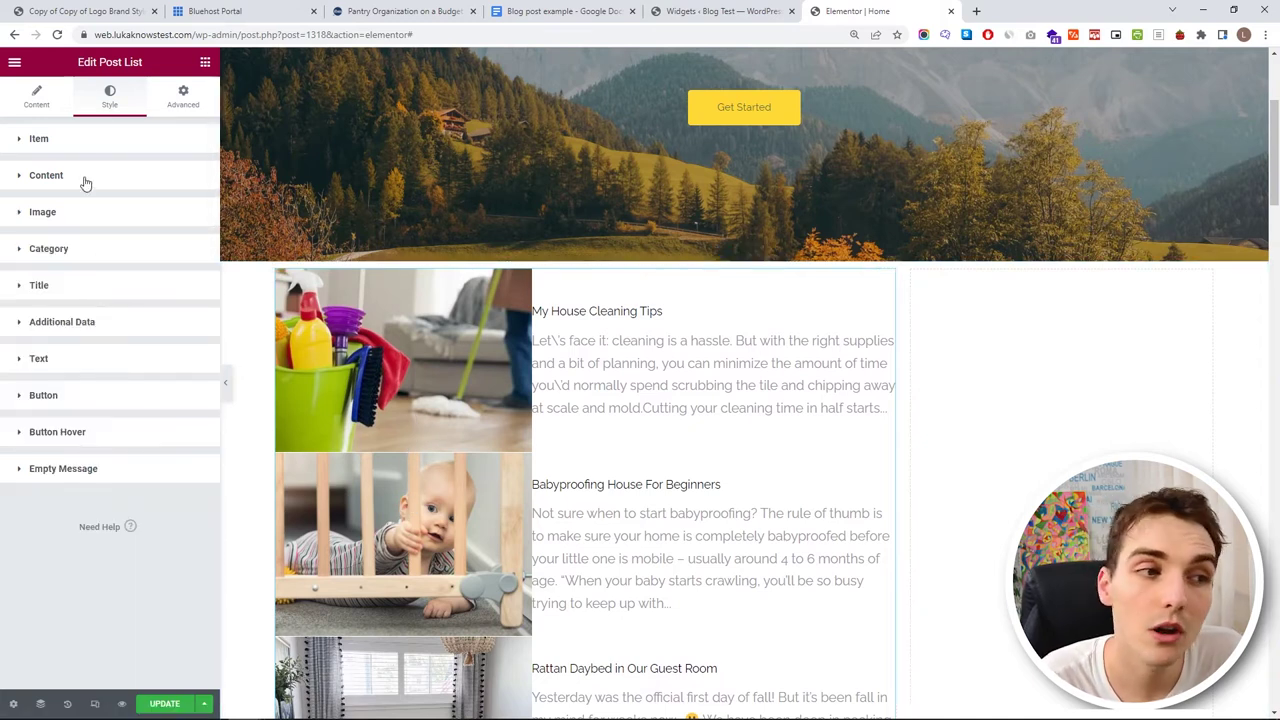
{"action": "left_click", "coordinate": [85, 180]}
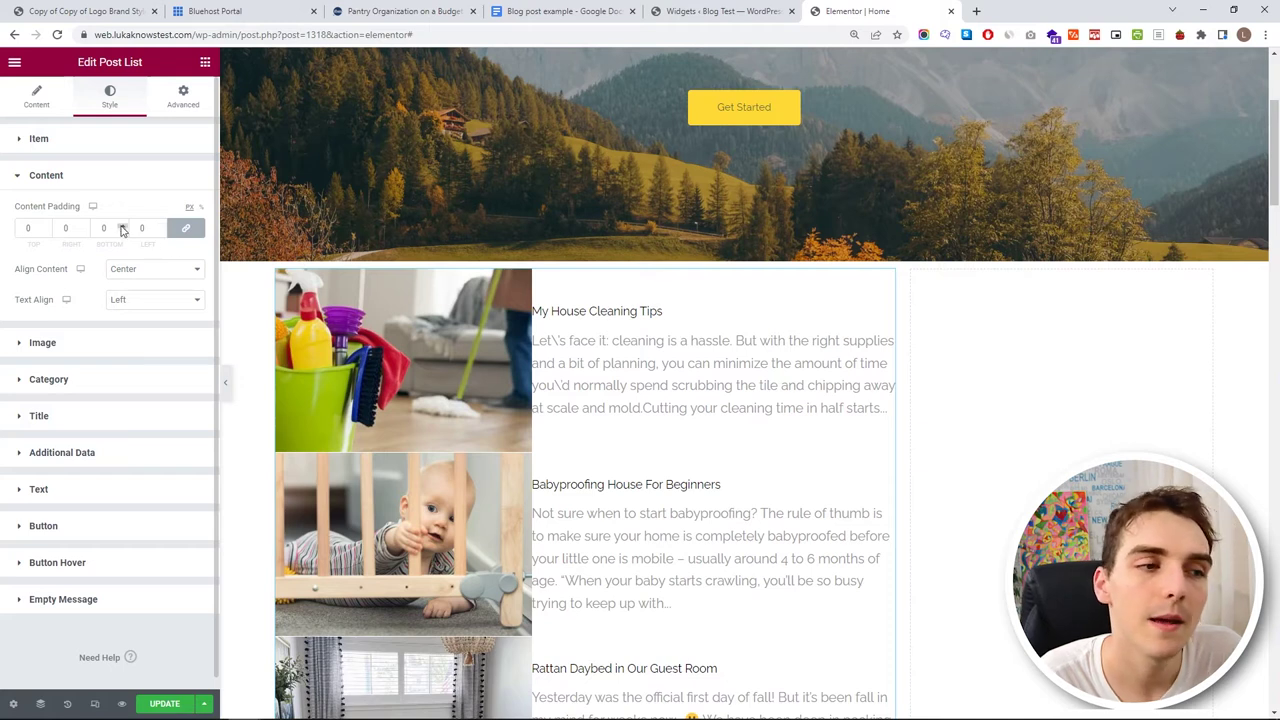
- Unlink the Content Padding and set the post text's left and right padding to 30 px
{"action": "scroll", "coordinate": [122, 229], "scroll_direction": "up", "scroll_amount": 9}
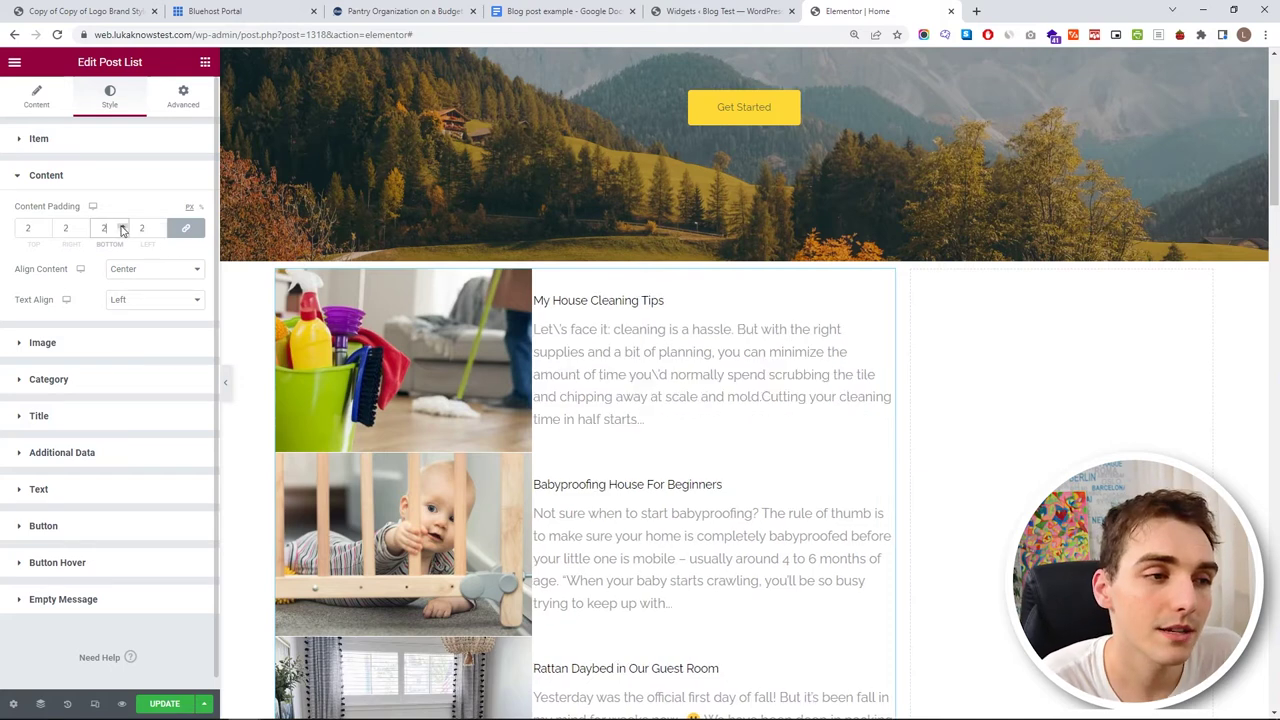
{"action": "scroll", "coordinate": [122, 229], "scroll_direction": "up", "scroll_amount": 9}
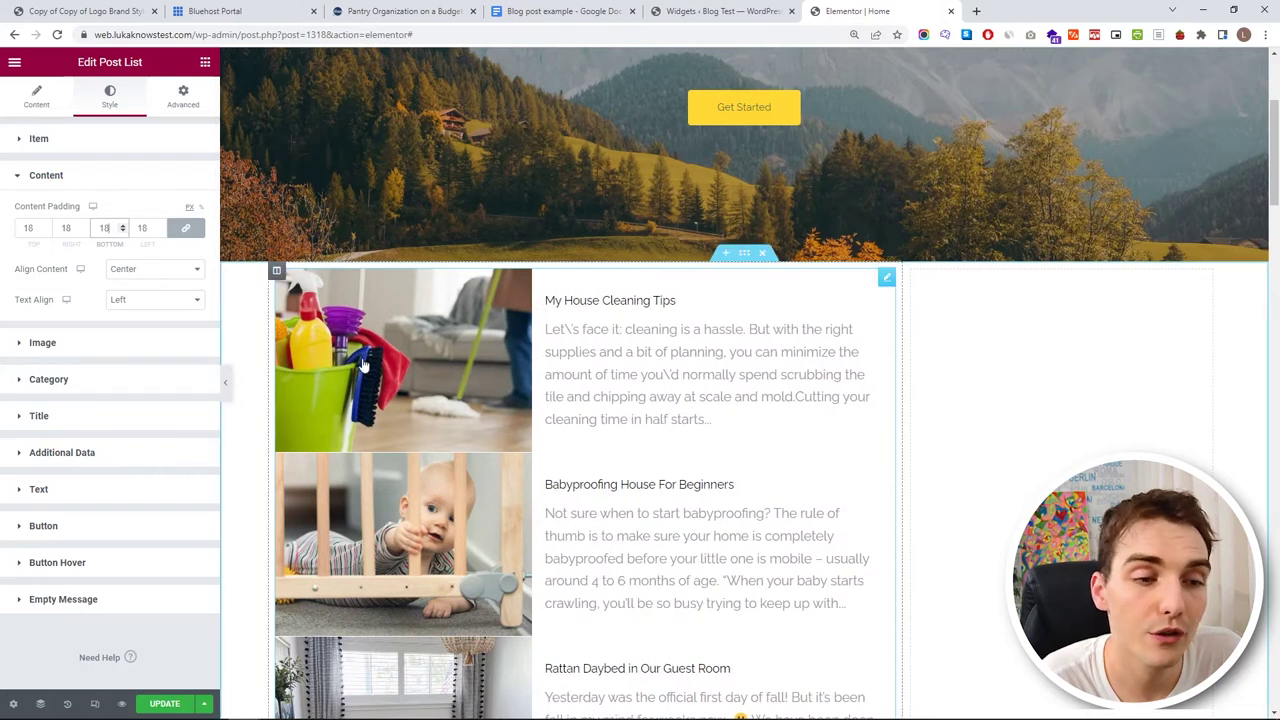
{"action": "scroll", "coordinate": [122, 229], "scroll_direction": "down", "scroll_amount": 2}
{"action": "scroll", "coordinate": [122, 229], "scroll_direction": "down", "scroll_amount": 14}
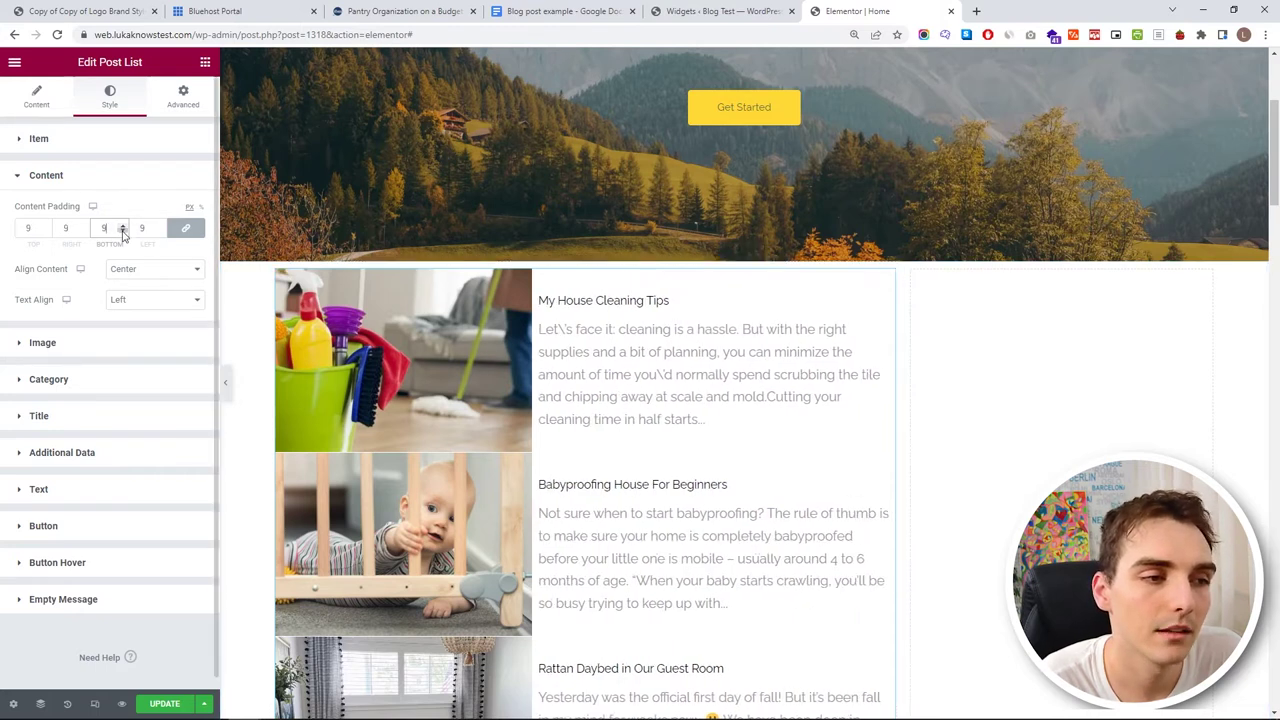
{"action": "scroll", "coordinate": [122, 230], "scroll_direction": "down", "scroll_amount": 2}
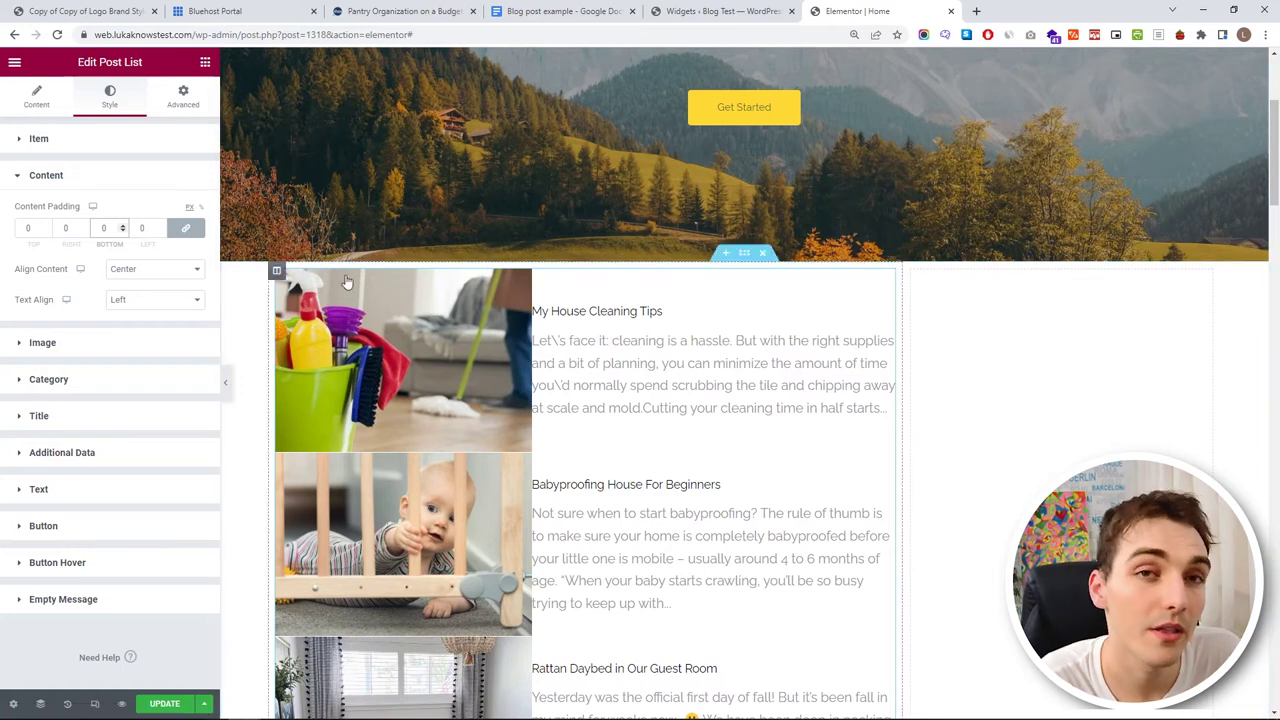
{"action": "left_click", "coordinate": [187, 229]}
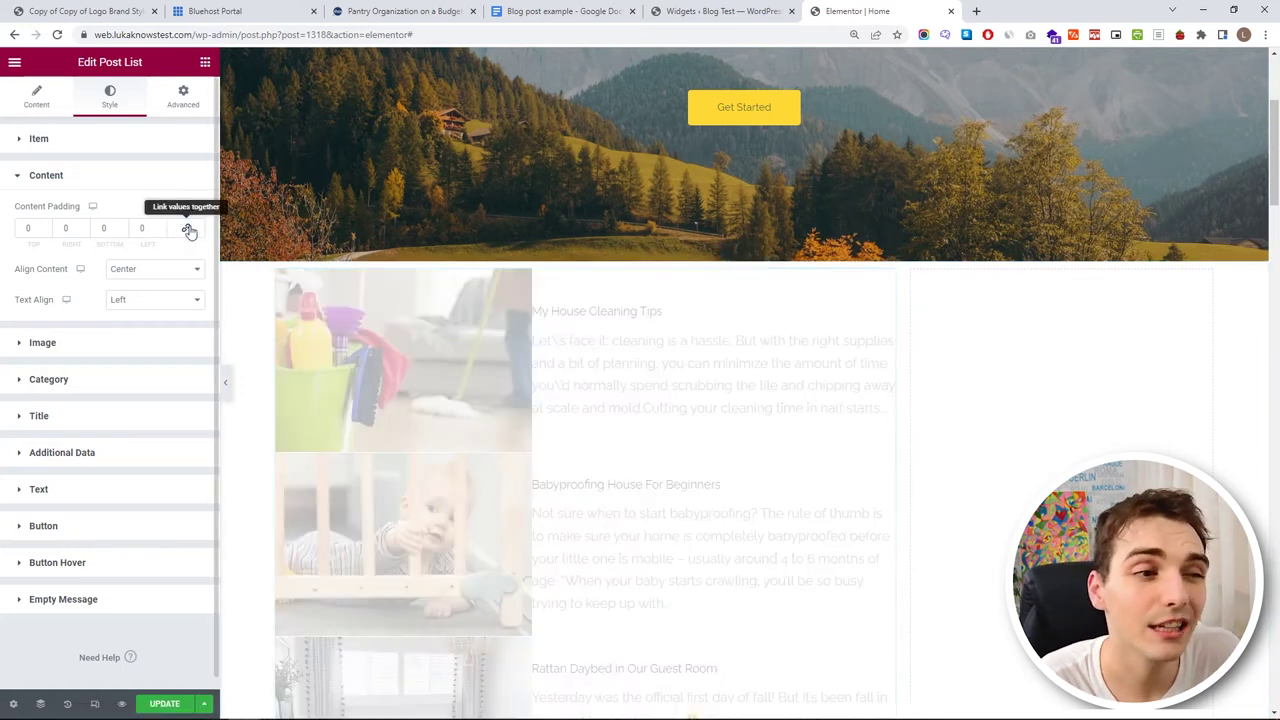
{"action": "left_click", "coordinate": [160, 226]}
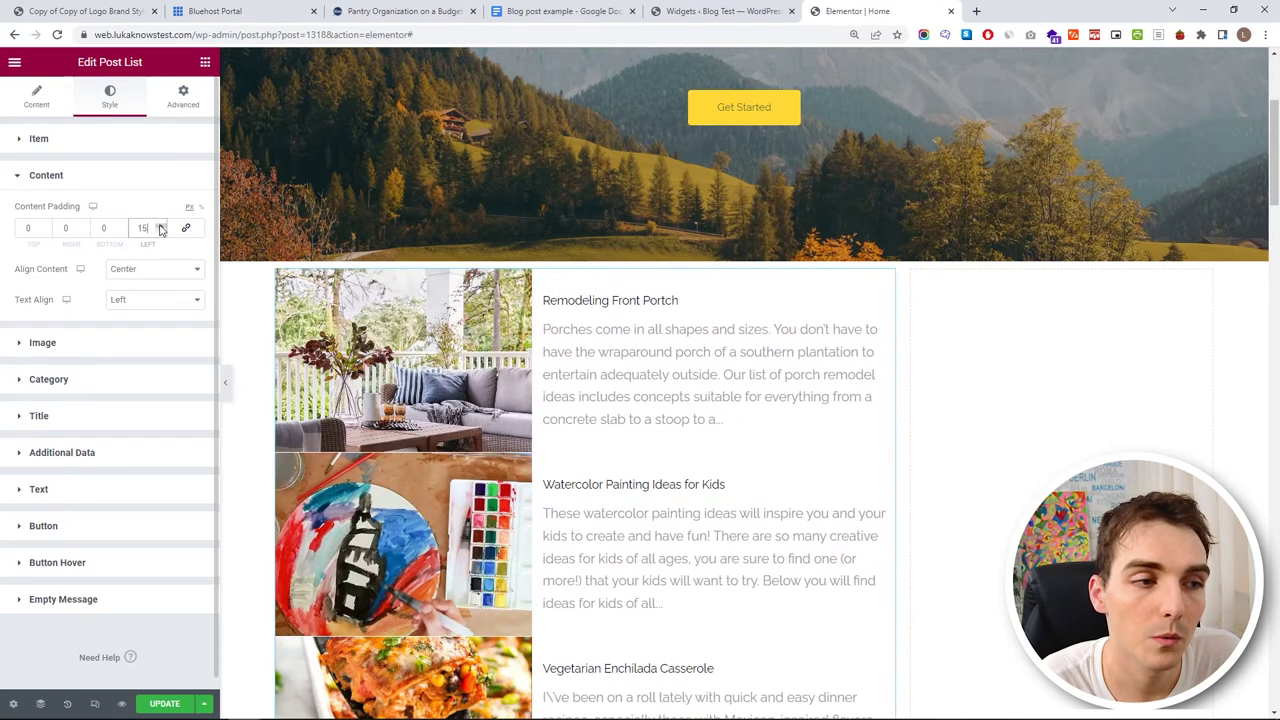
{"action": "left_click", "coordinate": [160, 226]}
{"action": "left_click", "coordinate": [160, 228]}
{"action": "left_click", "coordinate": [160, 226]}
{"action": "left_click", "coordinate": [84, 226]}
{"action": "left_click", "coordinate": [84, 227]}
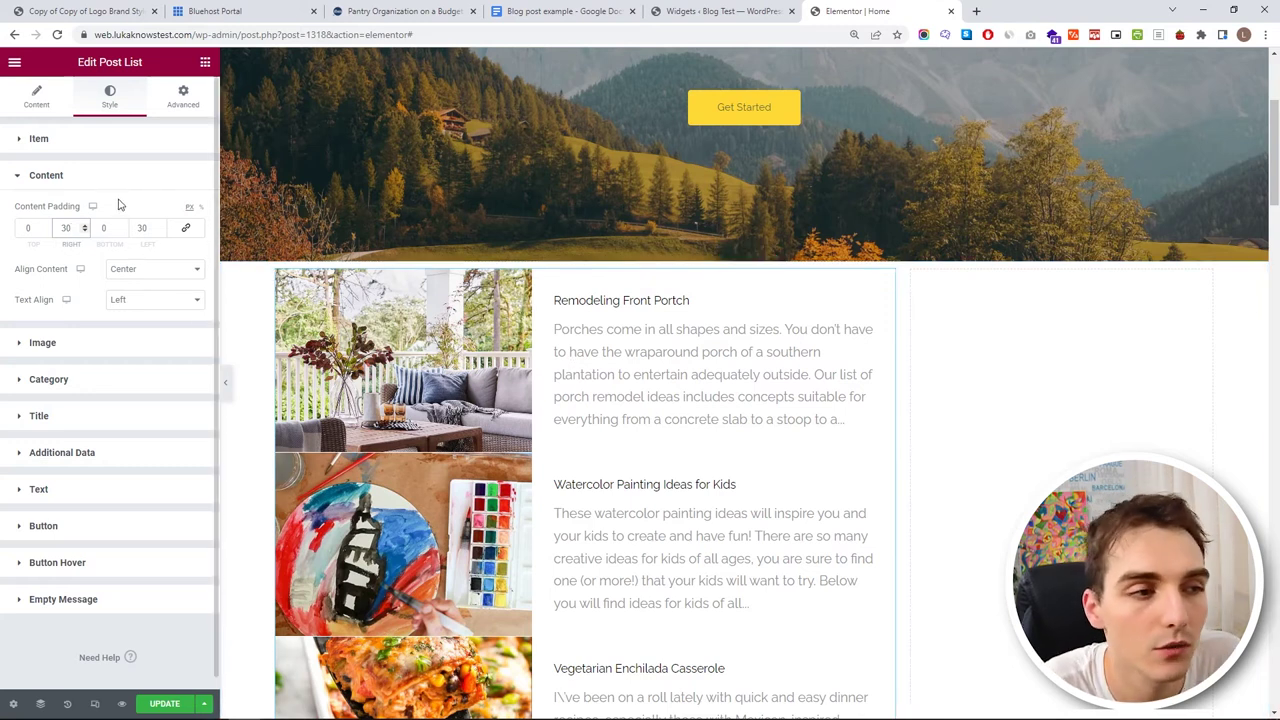
{"action": "left_click", "coordinate": [100, 175]}
- Unlink the Item Padding and give each post item 15 px of top padding
{"action": "left_click", "coordinate": [92, 140]}
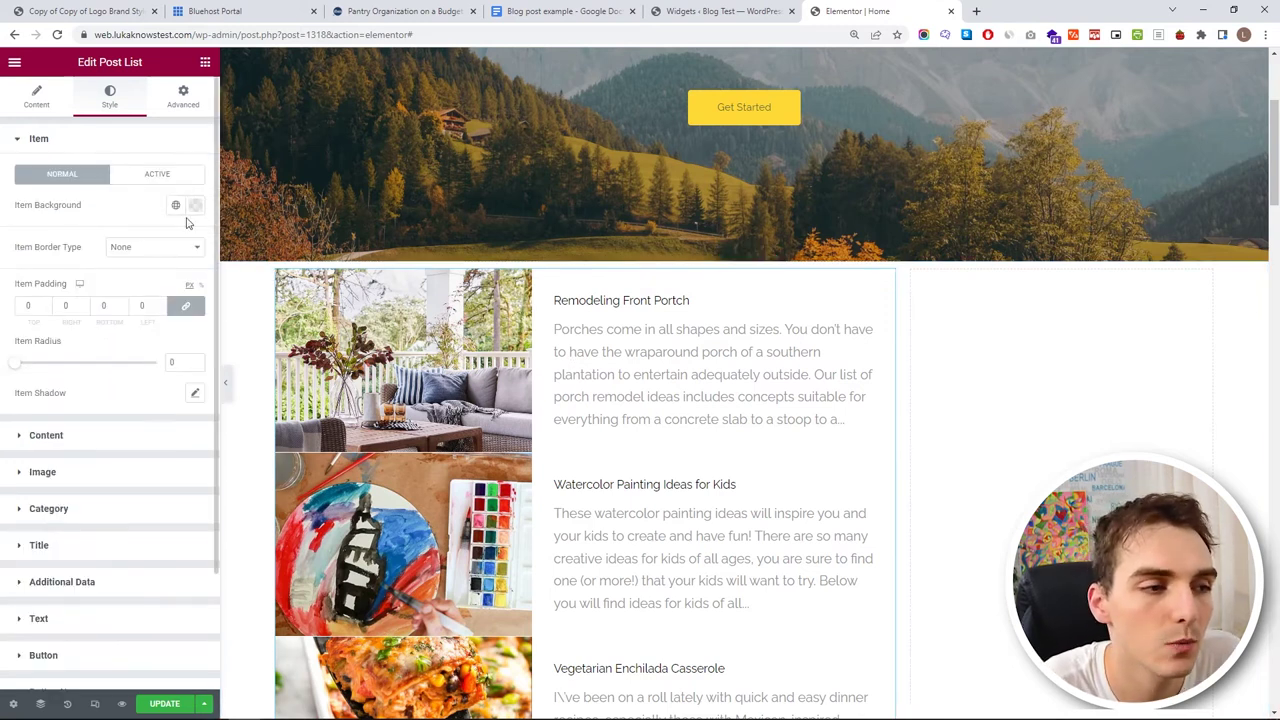
{"action": "left_click", "coordinate": [185, 311]}
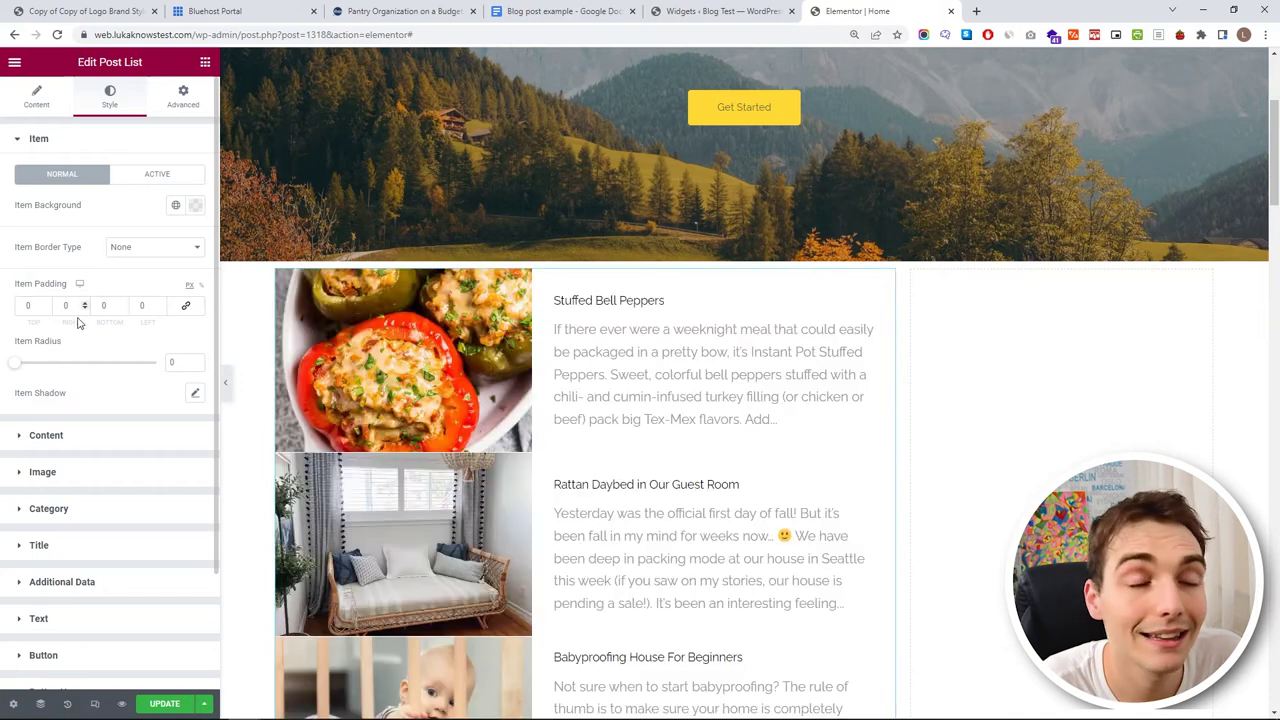
{"action": "left_click", "coordinate": [47, 304]}
{"action": "type", "text": "5"}
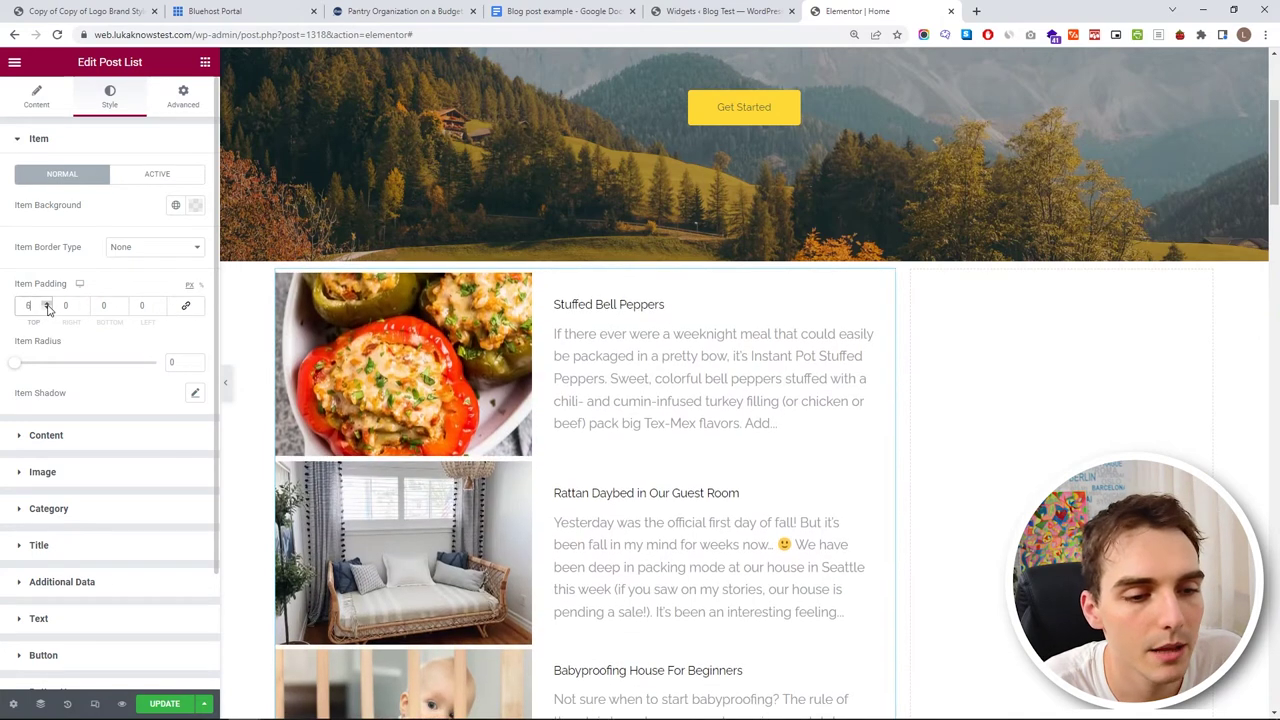
{"action": "key", "text": "Up"}
{"action": "key", "text": "Up"}
{"action": "key", "text": "Up"}
{"action": "key", "text": "Up"}
{"action": "key", "text": "Up"}
{"action": "key", "text": "Up"}
{"action": "key", "text": "Up"}
{"action": "key", "text": "Up"}
{"action": "key", "text": "Up"}
{"action": "key", "text": "Up"}
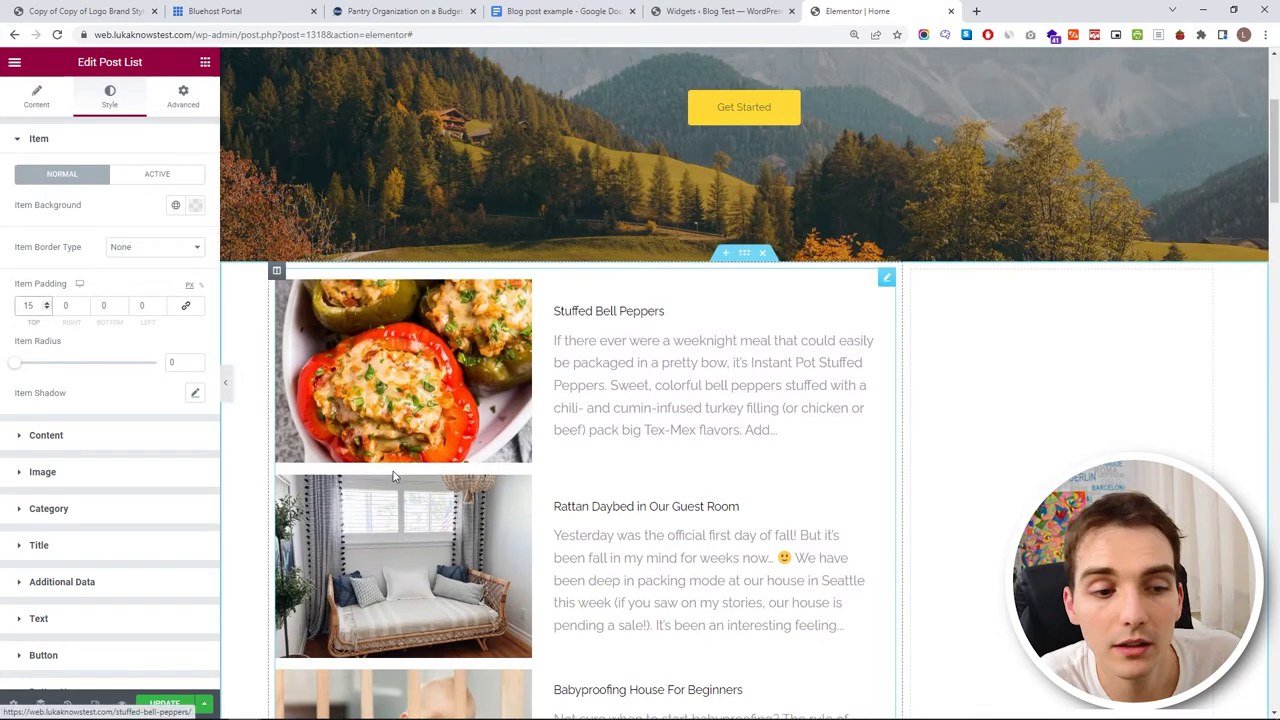
{"action": "scroll", "coordinate": [658, 497], "scroll_direction": "down", "scroll_amount": 7}
{"action": "scroll", "coordinate": [1063, 314], "scroll_direction": "up", "scroll_amount": 9}
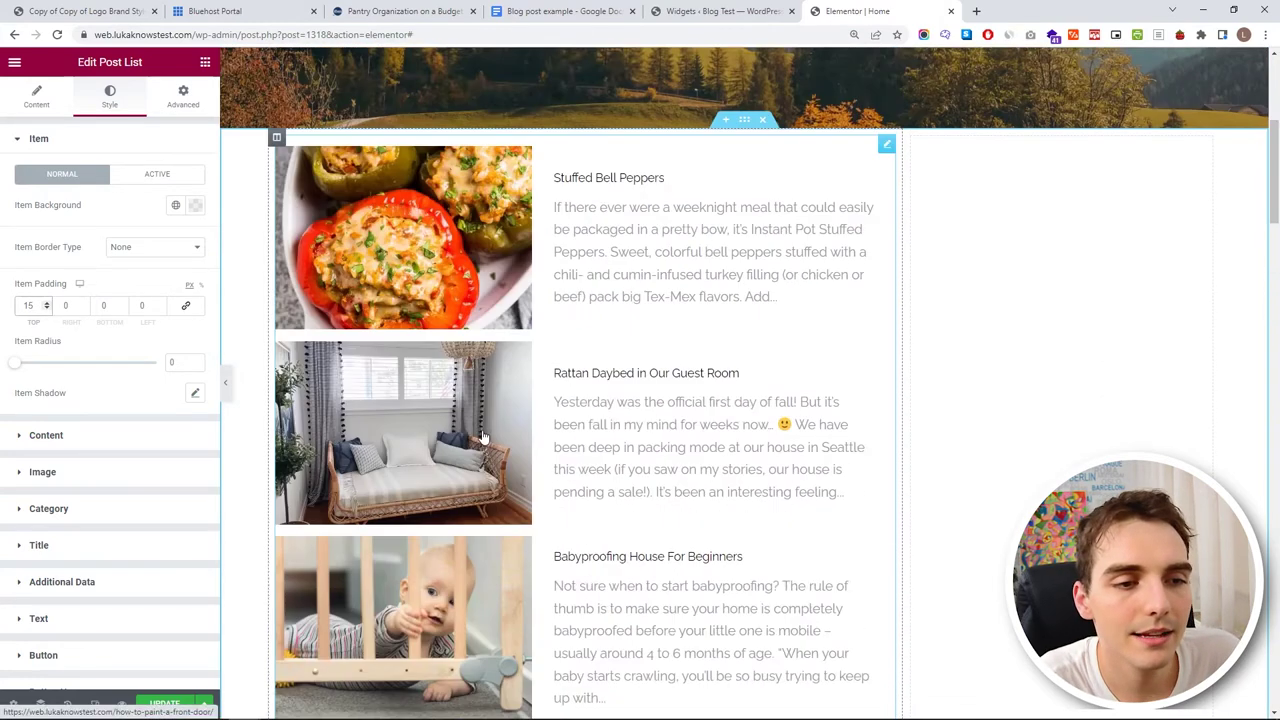
{"action": "scroll", "coordinate": [230, 330], "scroll_direction": "down", "scroll_amount": 3}
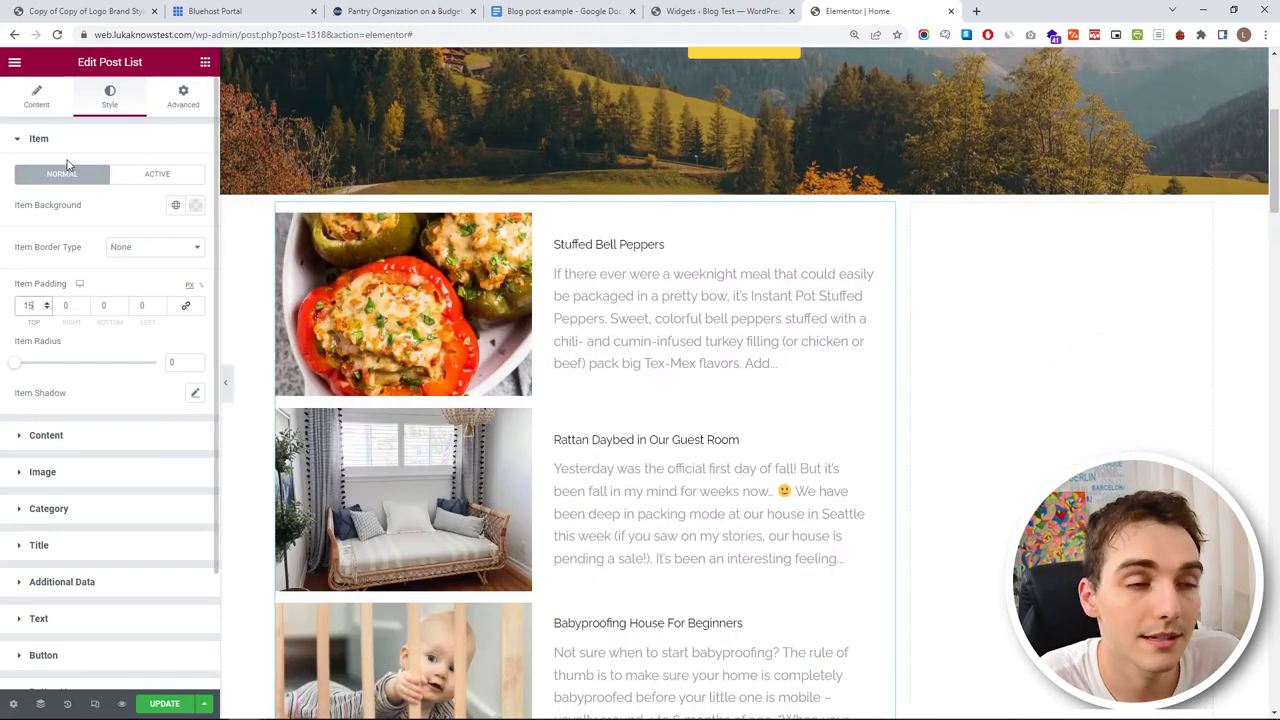
- Set the post title typography font family to Lora
{"action": "left_click", "coordinate": [64, 147]}
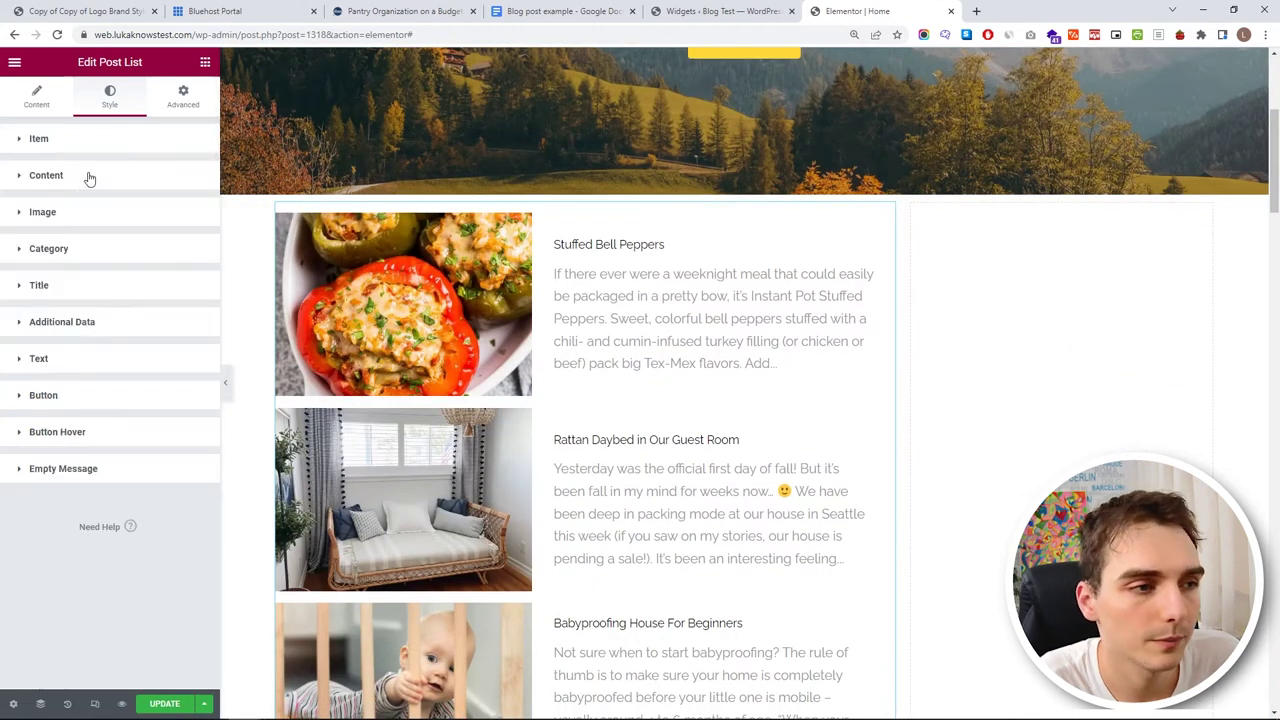
{"action": "left_click", "coordinate": [124, 294]}
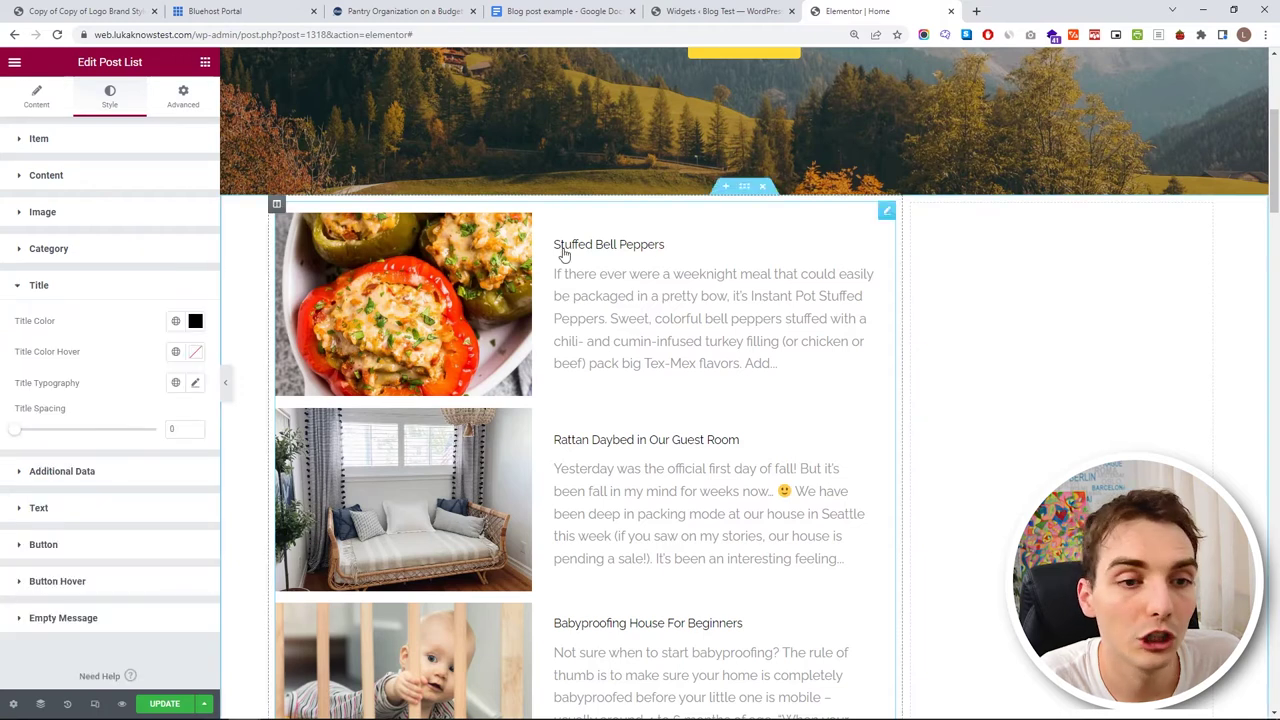
{"action": "left_click", "coordinate": [195, 384]}
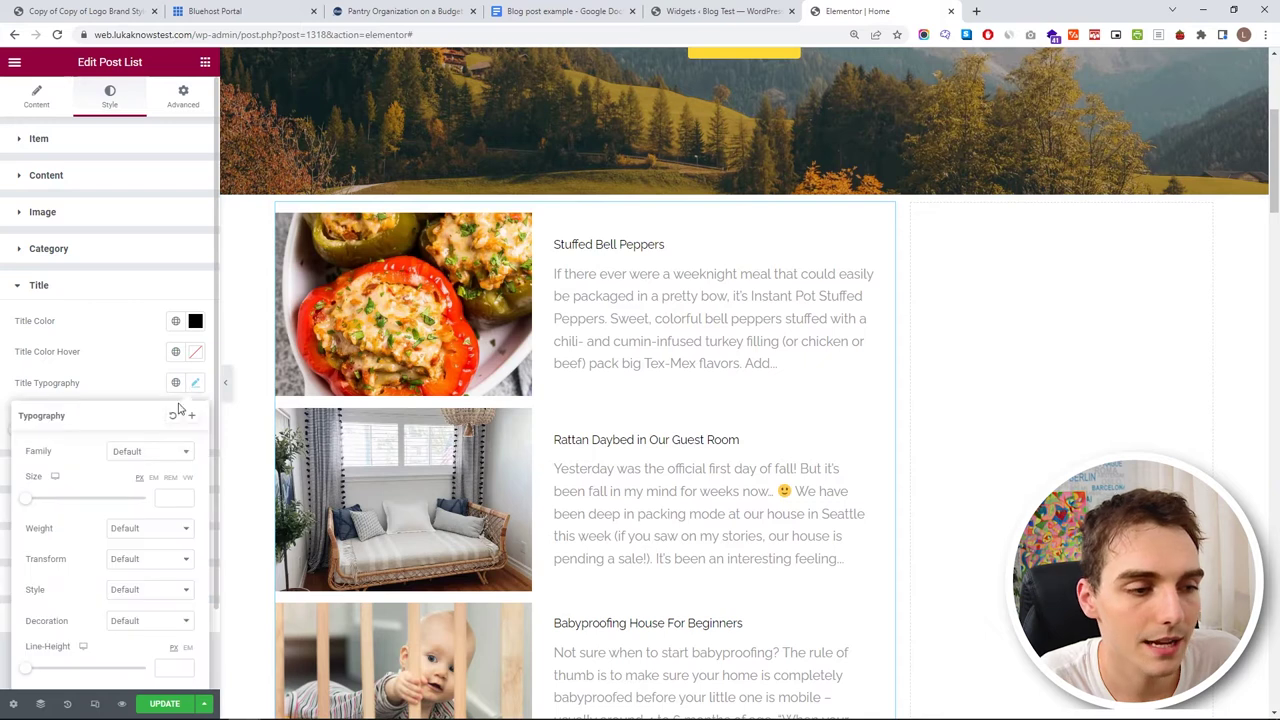
{"action": "left_click", "coordinate": [140, 452]}
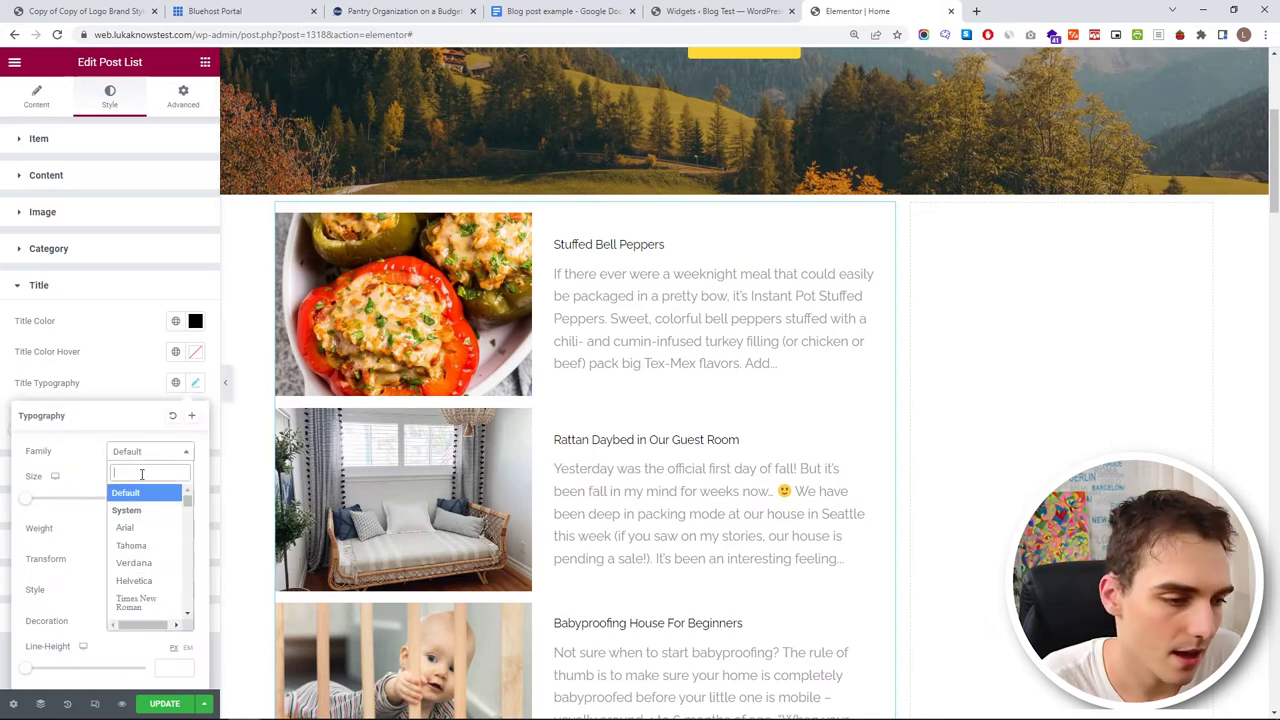
{"action": "type", "text": "lora"}
{"action": "left_click", "coordinate": [130, 528]}
- Set the post title size to 25 and the font weight to 600
{"action": "scroll", "coordinate": [82, 492], "scroll_direction": "down", "scroll_amount": 1}
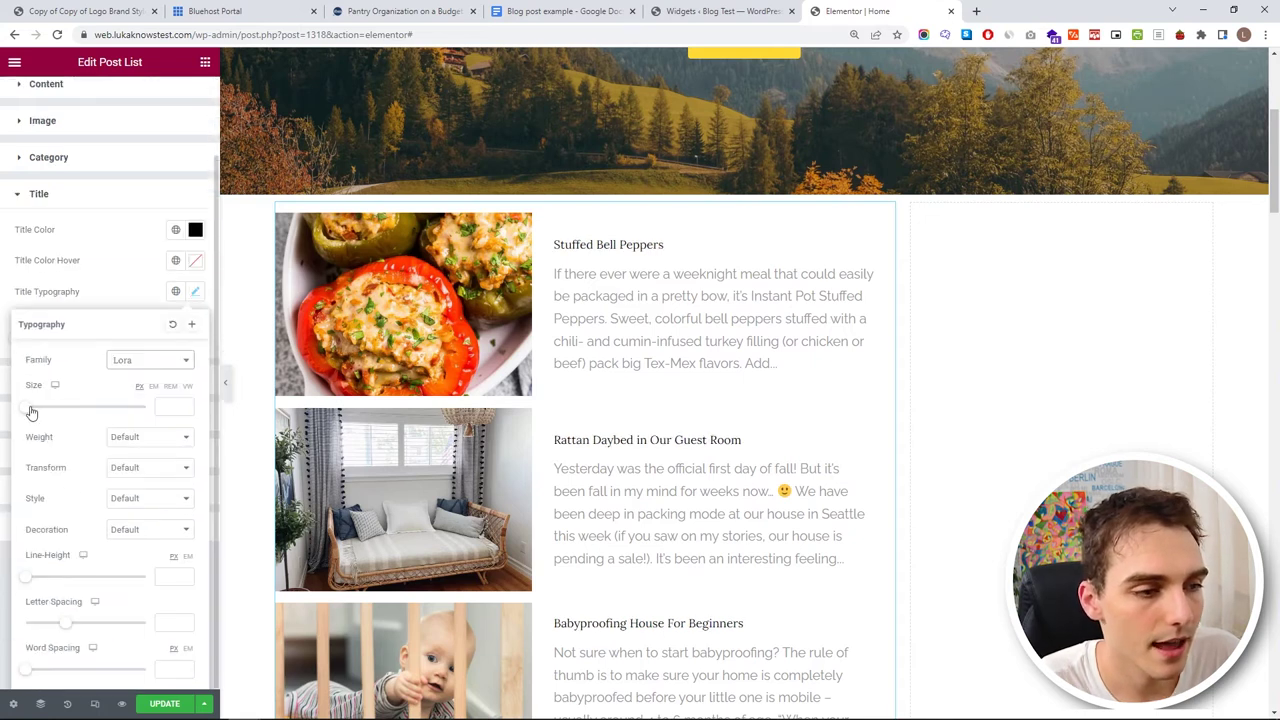
{"action": "left_click_drag", "start_coordinate": [31, 413], "coordinate": [45, 409]}
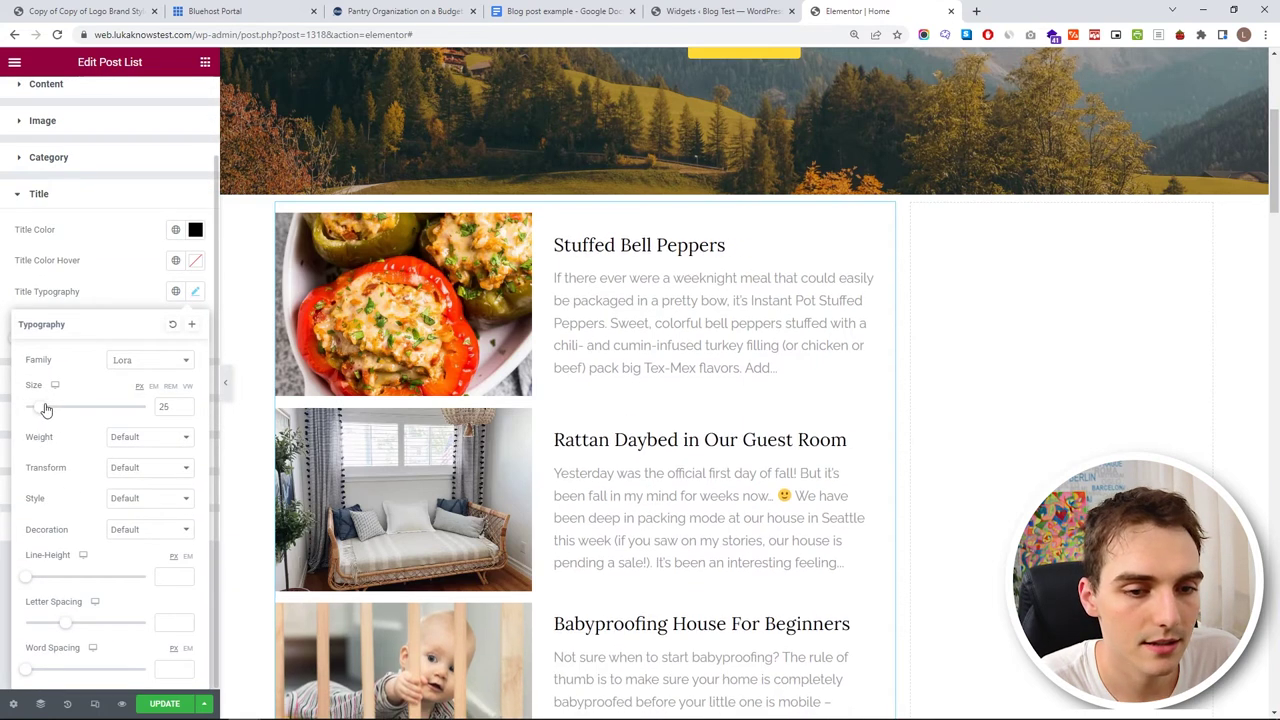
{"action": "left_click", "coordinate": [140, 440]}
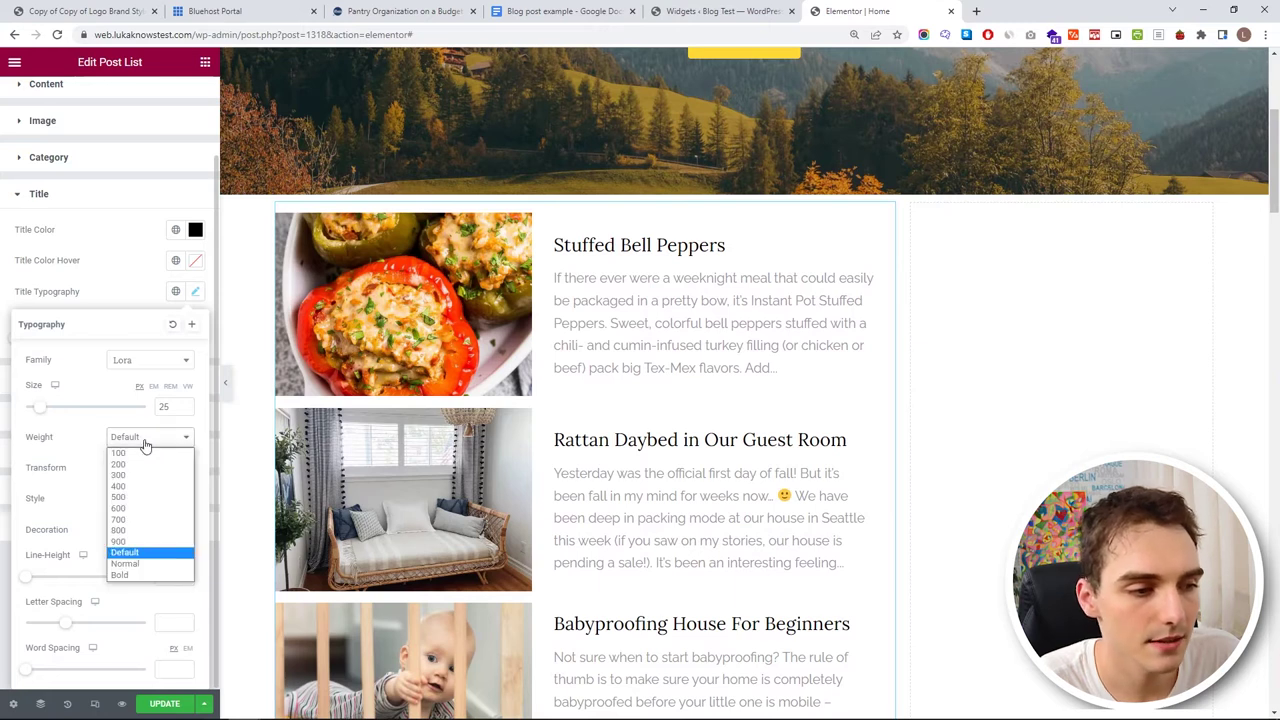
{"action": "left_click", "coordinate": [155, 520]}
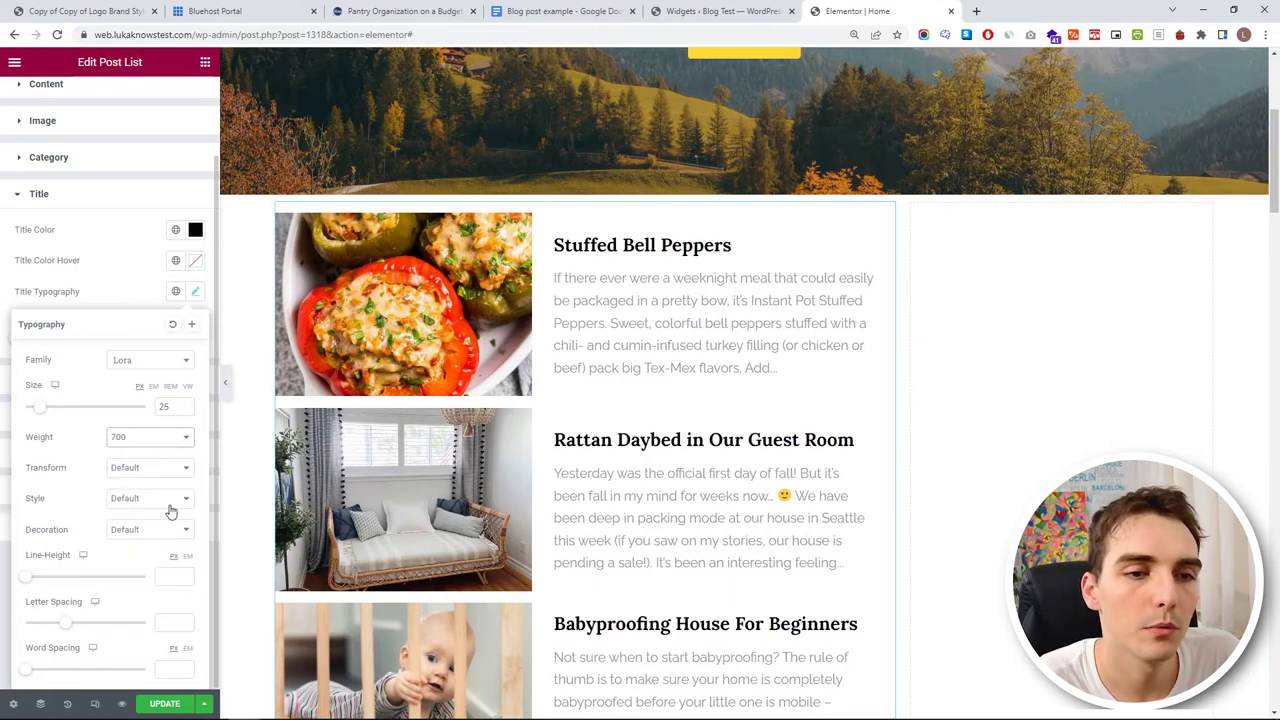
{"action": "left_click", "coordinate": [160, 442]}
{"action": "left_click", "coordinate": [146, 512]}
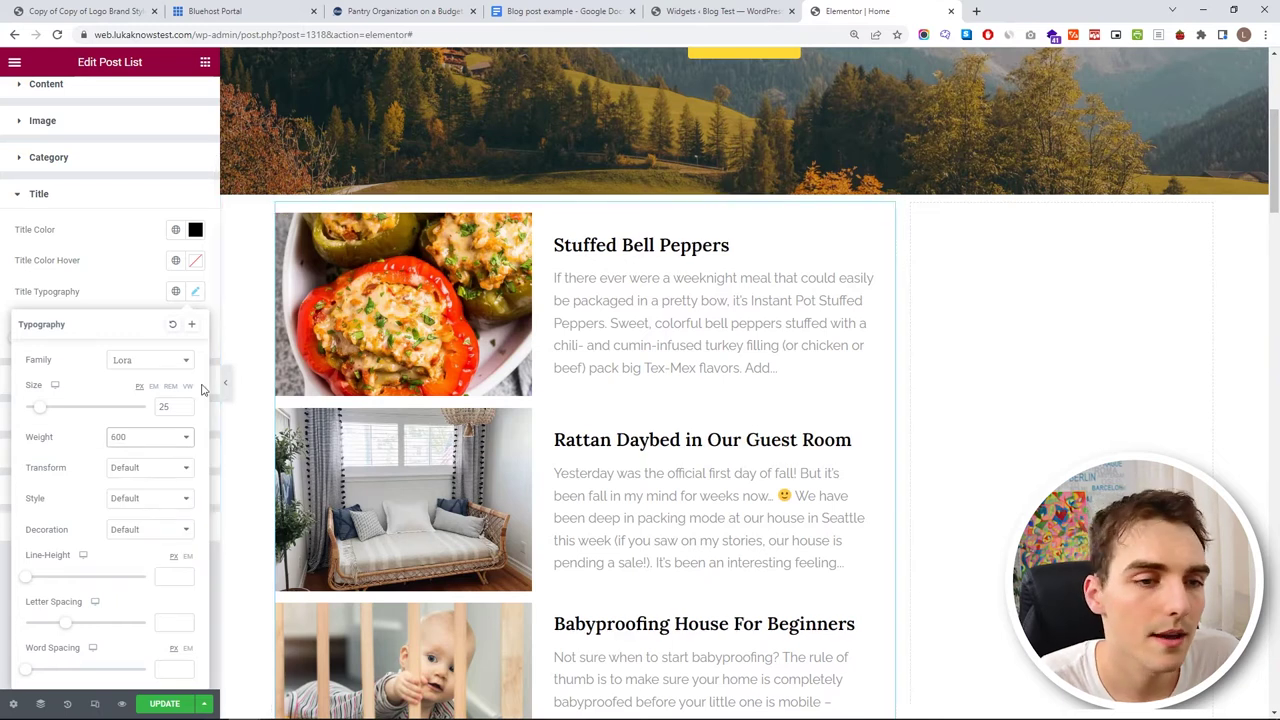
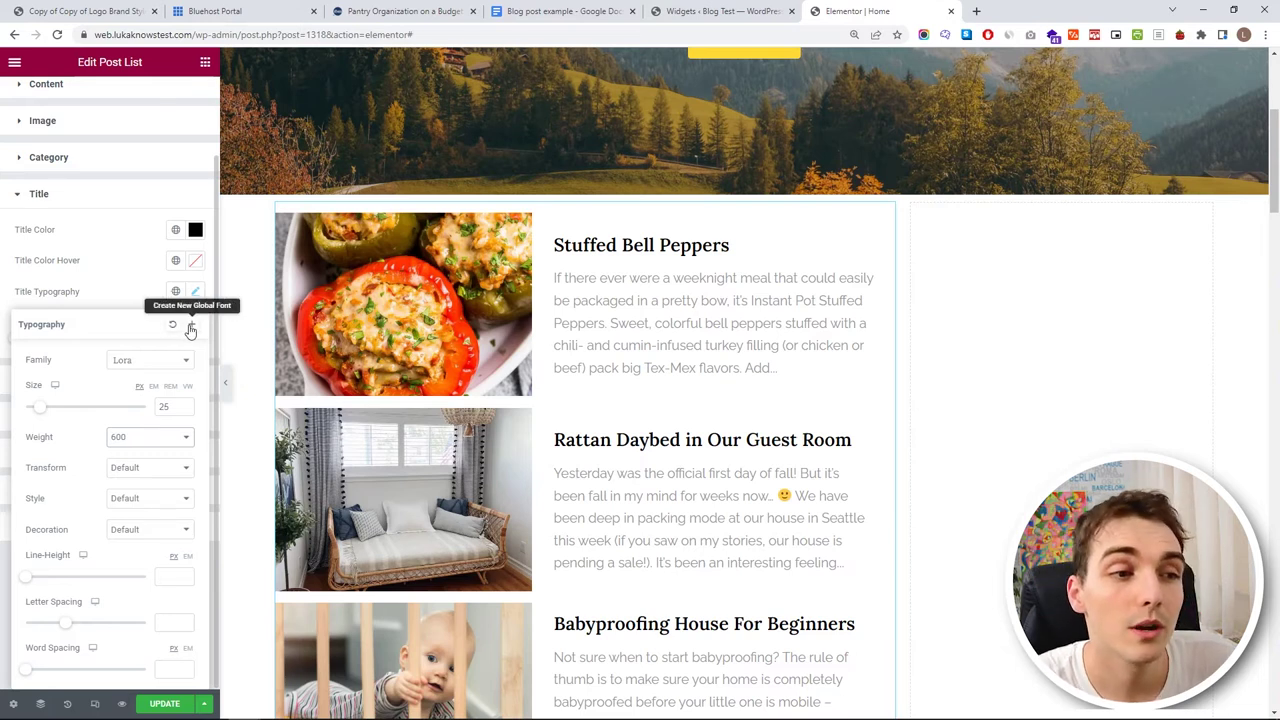
- Save the titles' Lora 25px weight-600 typography as global font 'H2' and confirm it's applied
{"action": "left_click", "coordinate": [191, 328]}
{"action": "key", "text": "ctrl+a"}
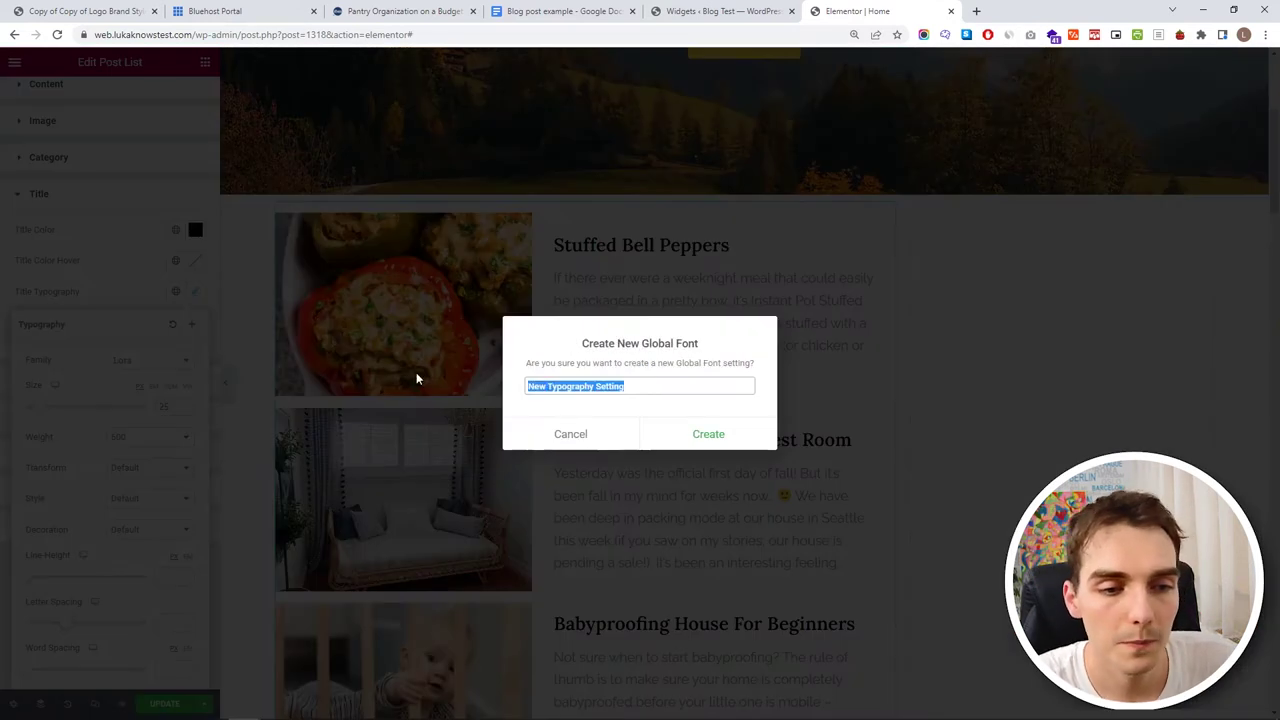
{"action": "type", "text": "H2"}
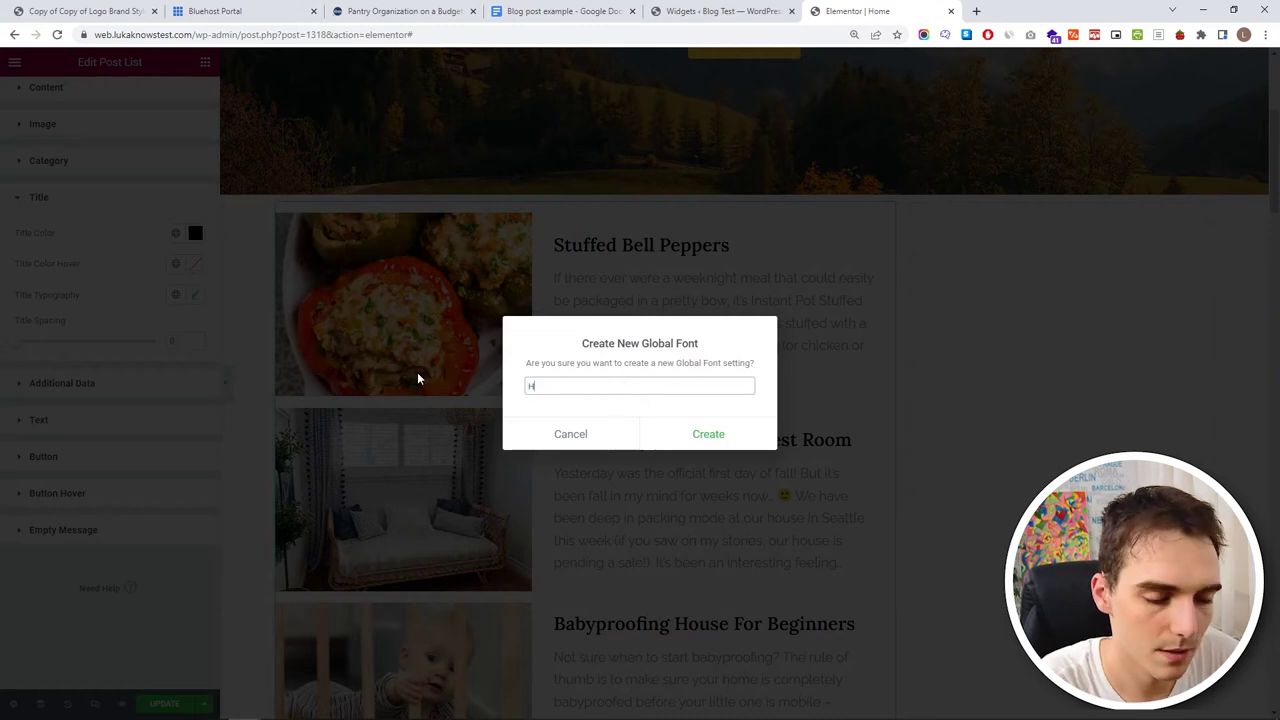
{"action": "left_click", "coordinate": [718, 440]}
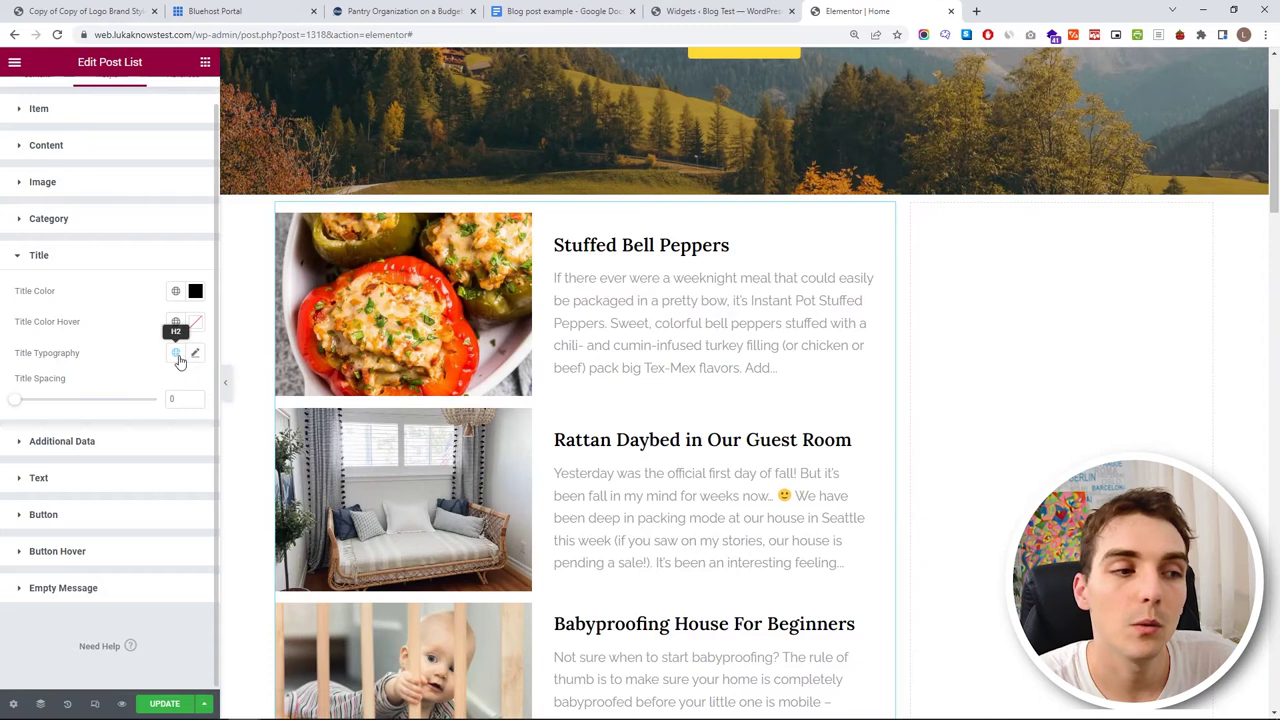
{"action": "left_click", "coordinate": [176, 354]}
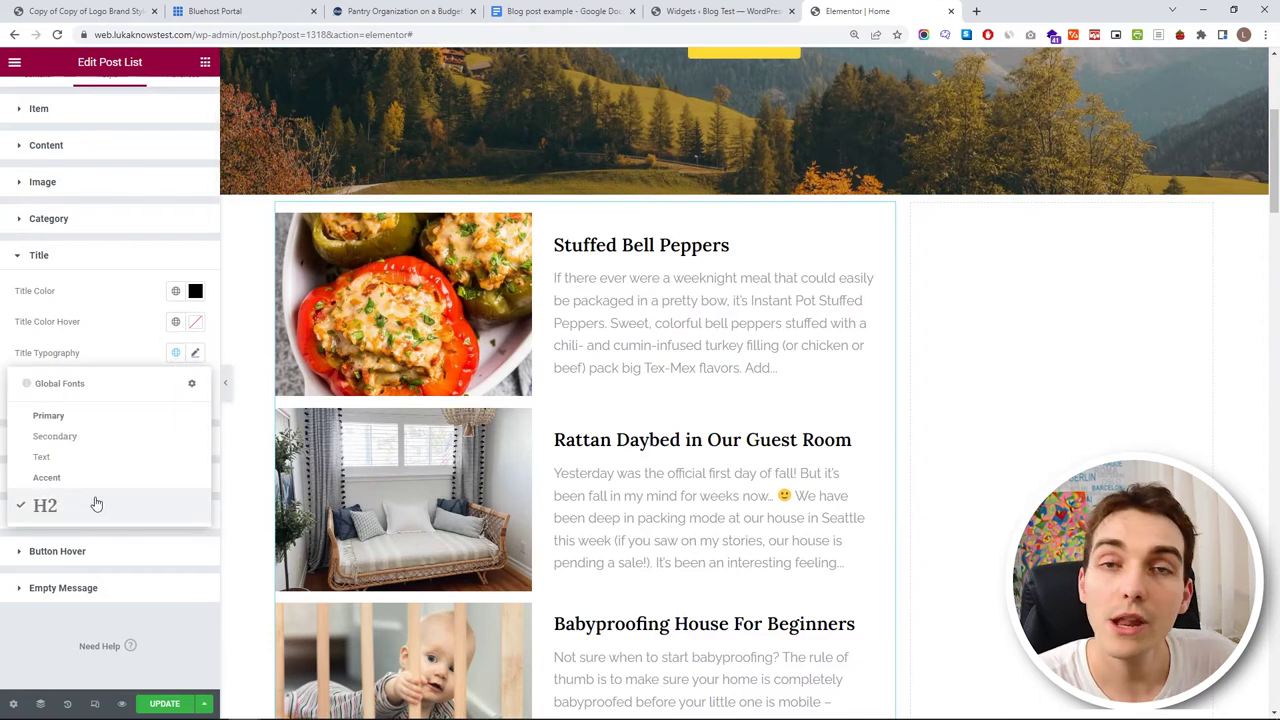
{"action": "left_click", "coordinate": [92, 318]}
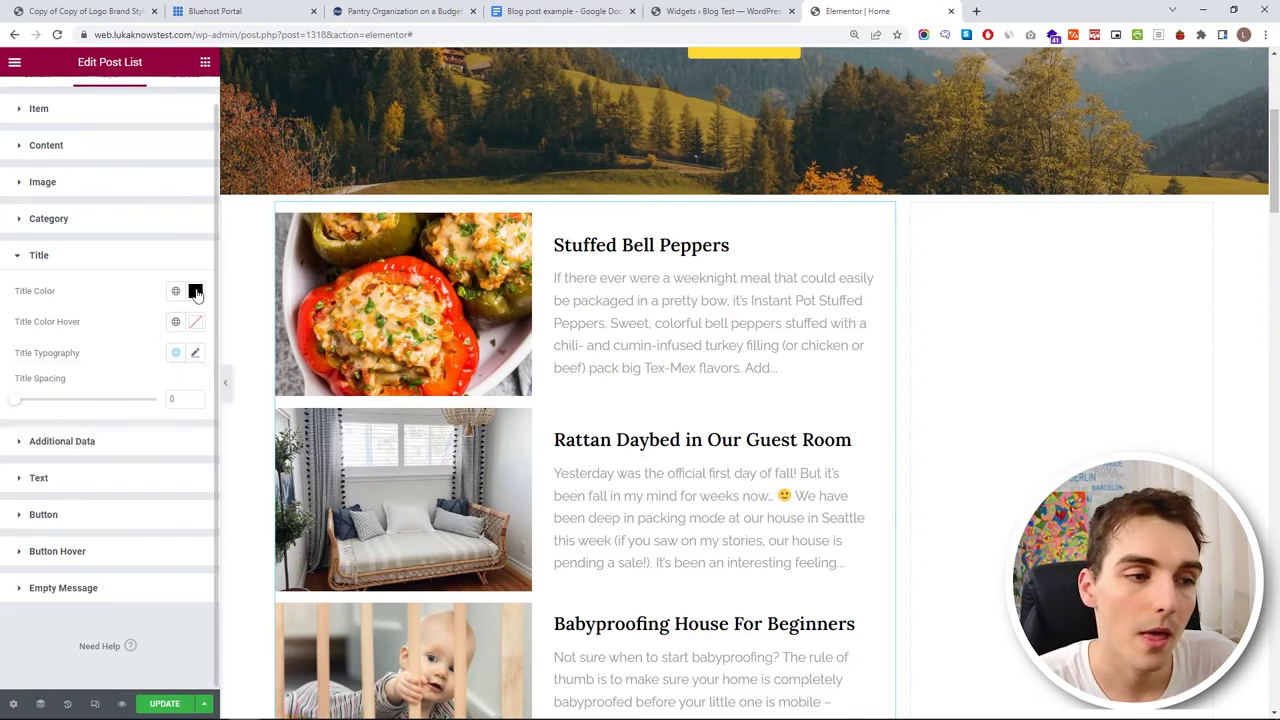
- Colour the post titles #133D67, copied from the brand style guide PDF
{"action": "left_click", "coordinate": [72, 11]}
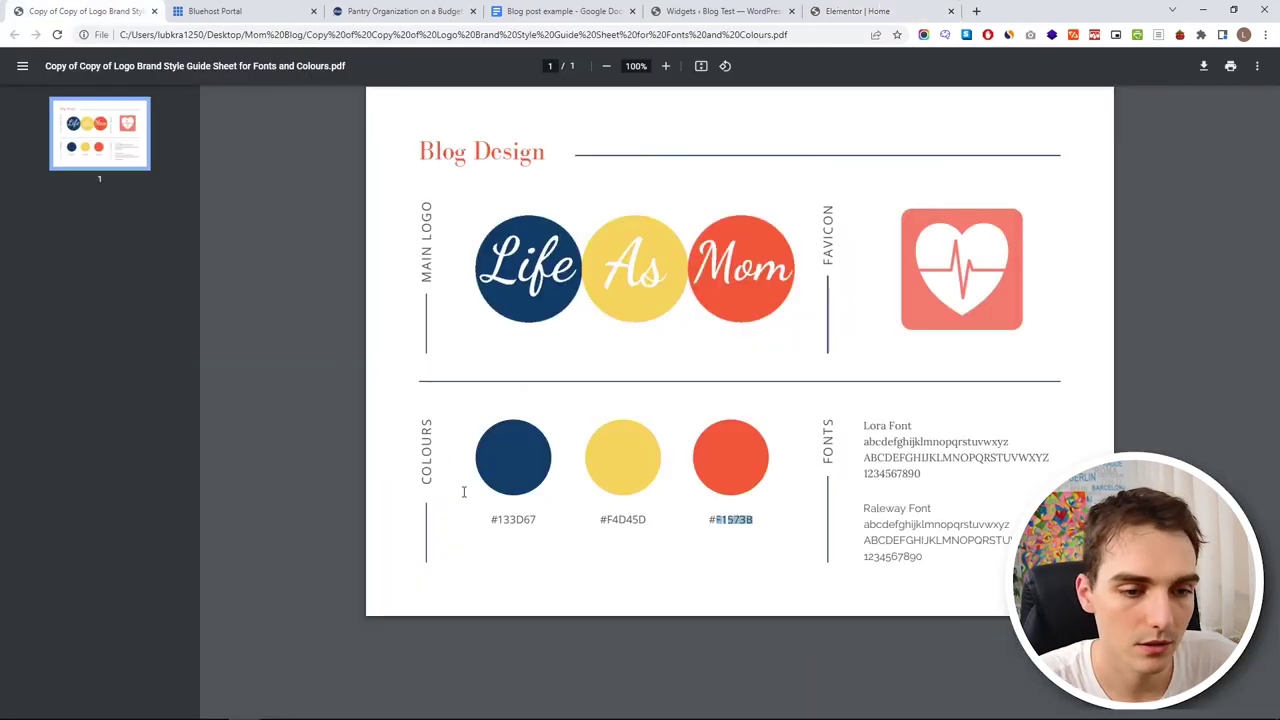
{"action": "double_click", "coordinate": [513, 521]}
{"action": "left_click", "coordinate": [725, 11]}
{"action": "left_click", "coordinate": [848, 11]}
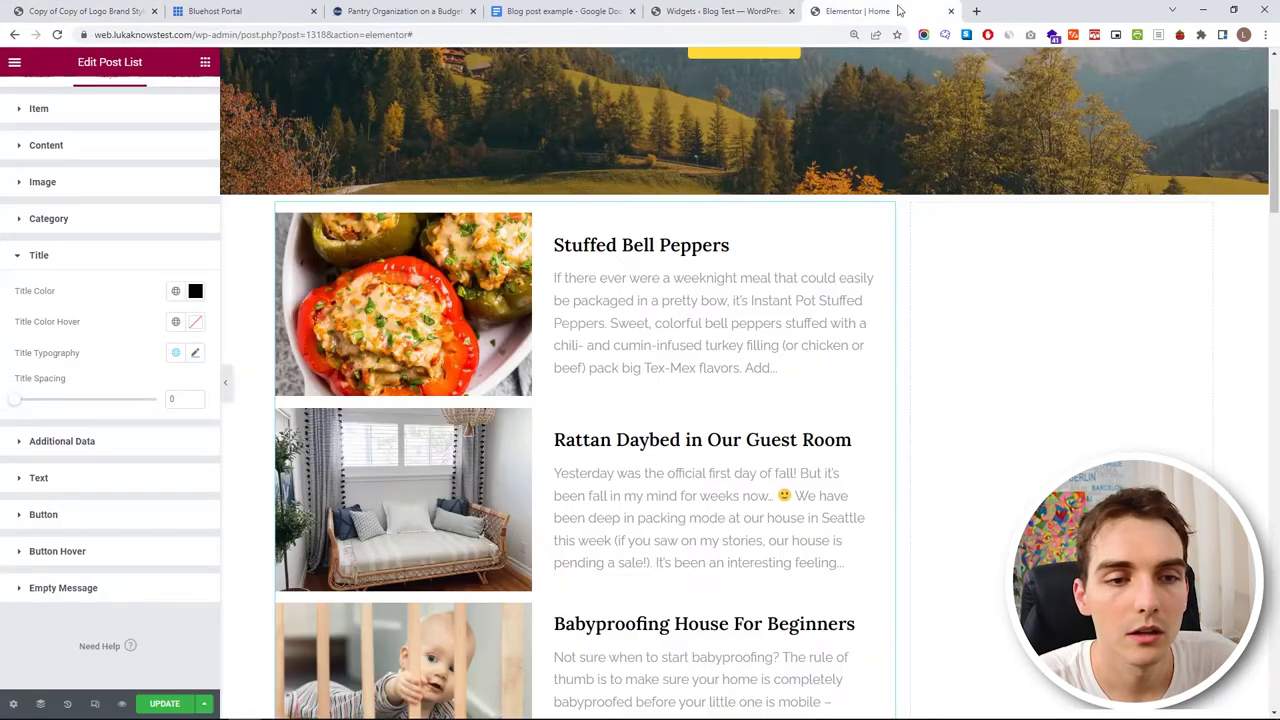
{"action": "left_click", "coordinate": [195, 291]}
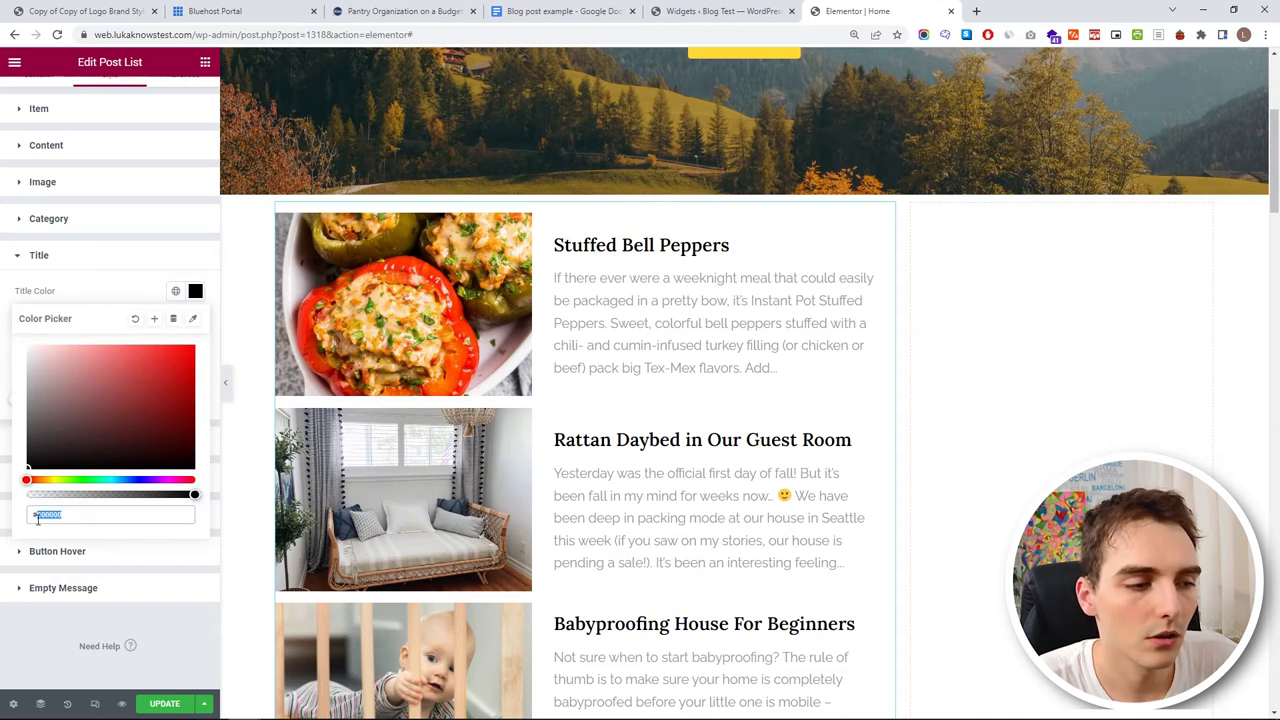
{"action": "type", "text": "#133D67"}
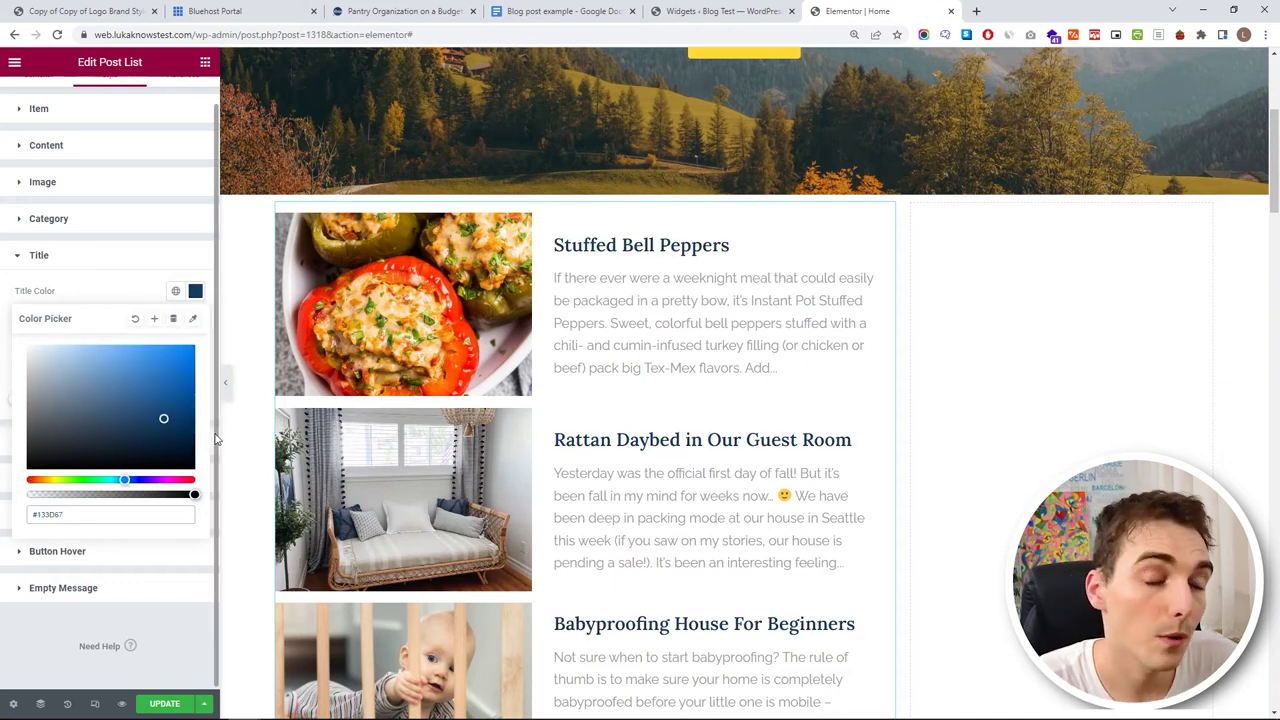
- Save #133D67 as a global colour named 'My Blue' and confirm the titles use it
{"action": "left_click", "coordinate": [154, 318]}
{"action": "left_click_drag", "start_coordinate": [632, 393], "coordinate": [480, 390]}
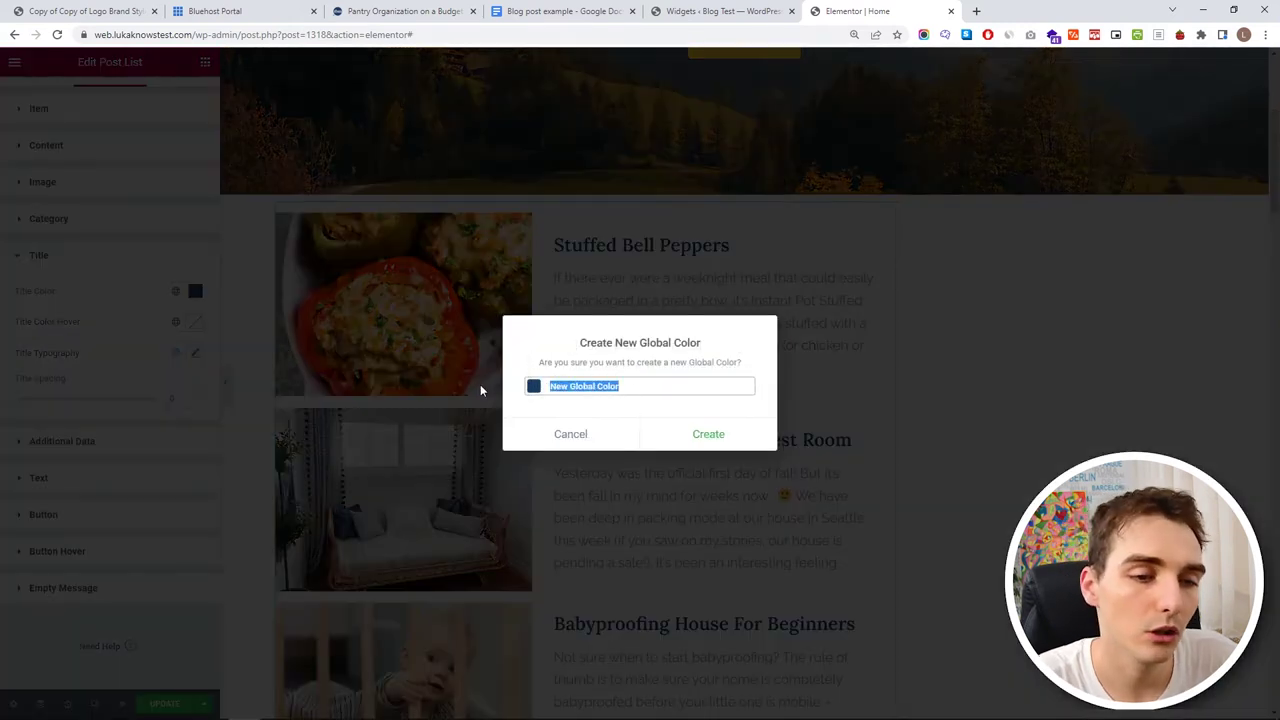
{"action": "type", "text": "My Blue"}
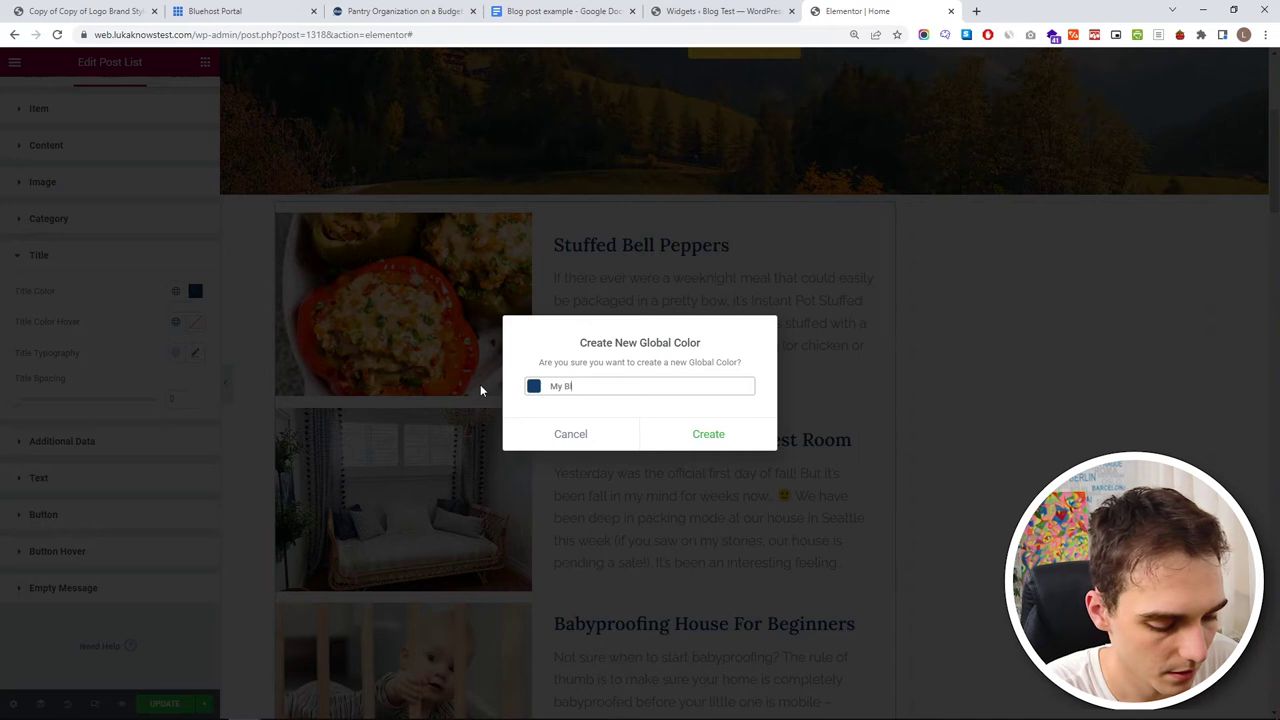
{"action": "left_click", "coordinate": [682, 442]}
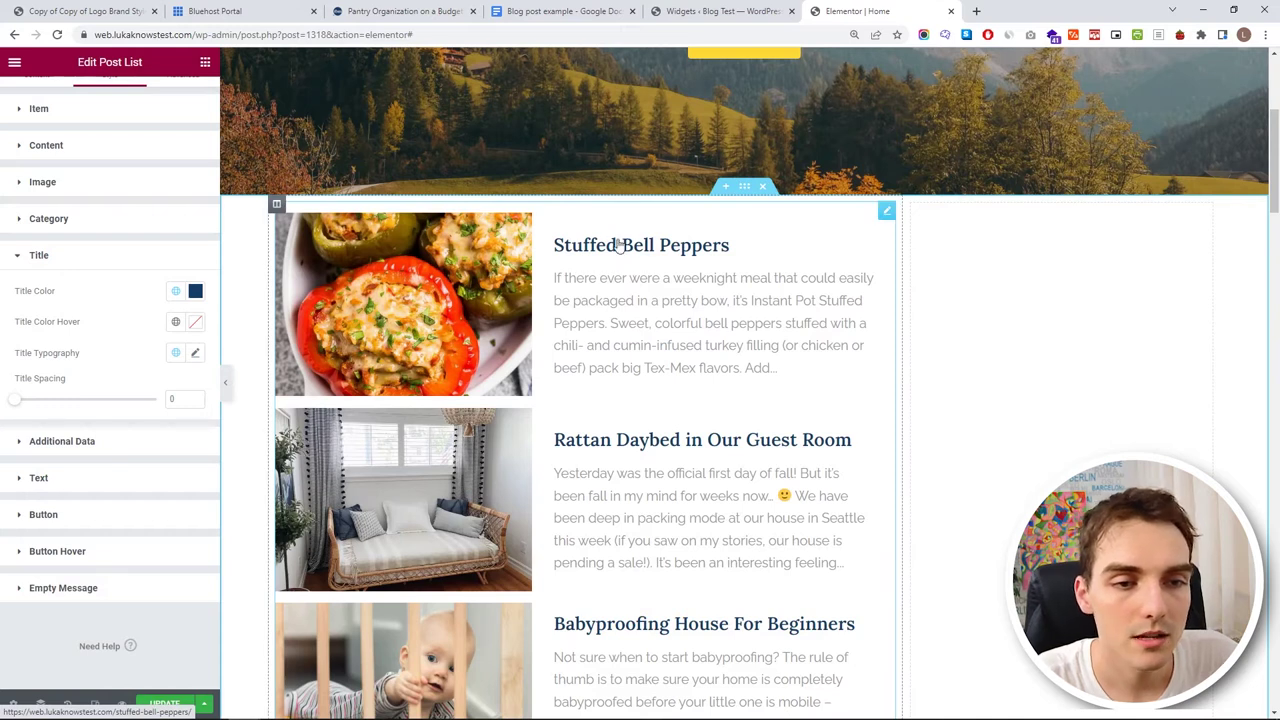
{"action": "left_click", "coordinate": [175, 291]}
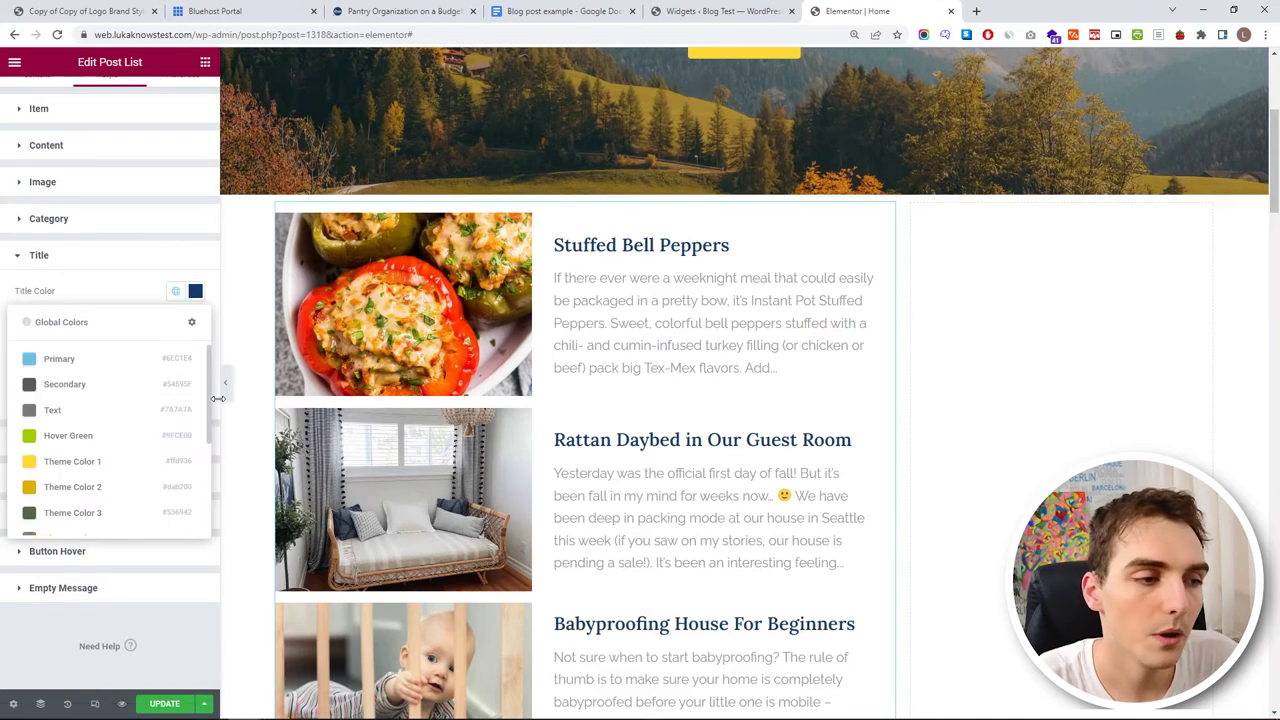
{"action": "scroll", "coordinate": [150, 420], "scroll_direction": "down", "scroll_amount": 3}
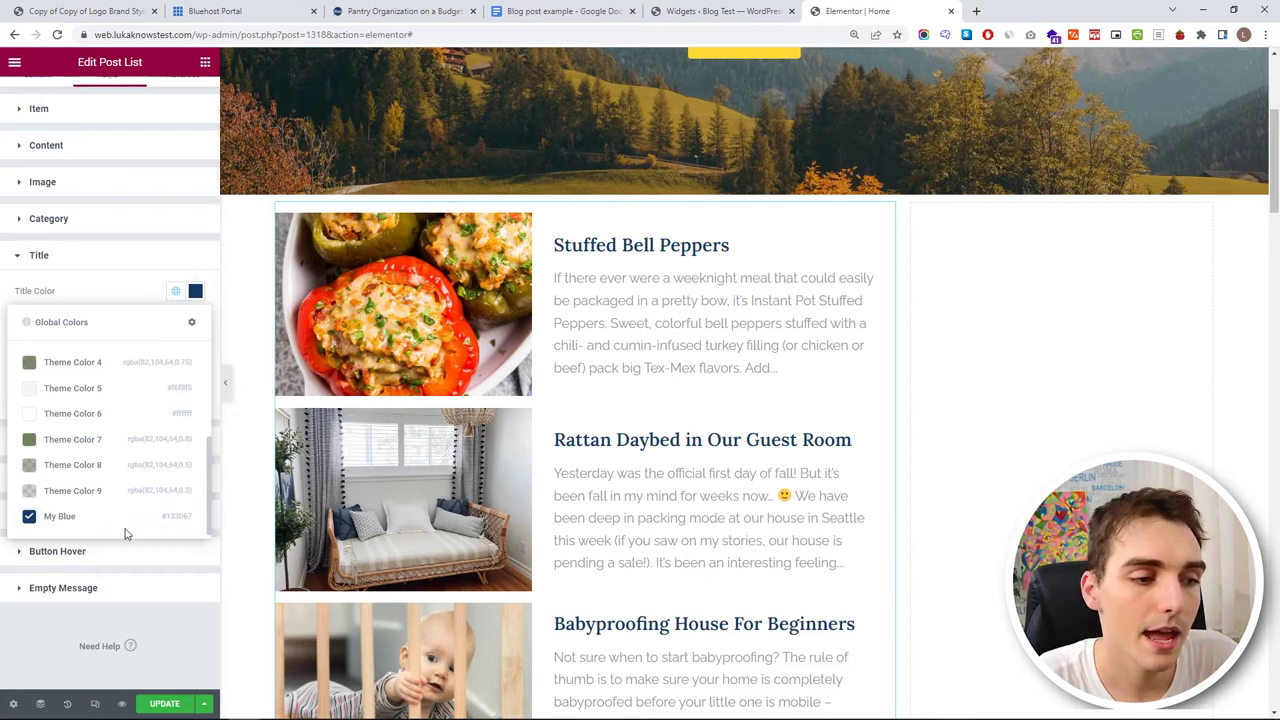
{"action": "left_click", "coordinate": [136, 256]}
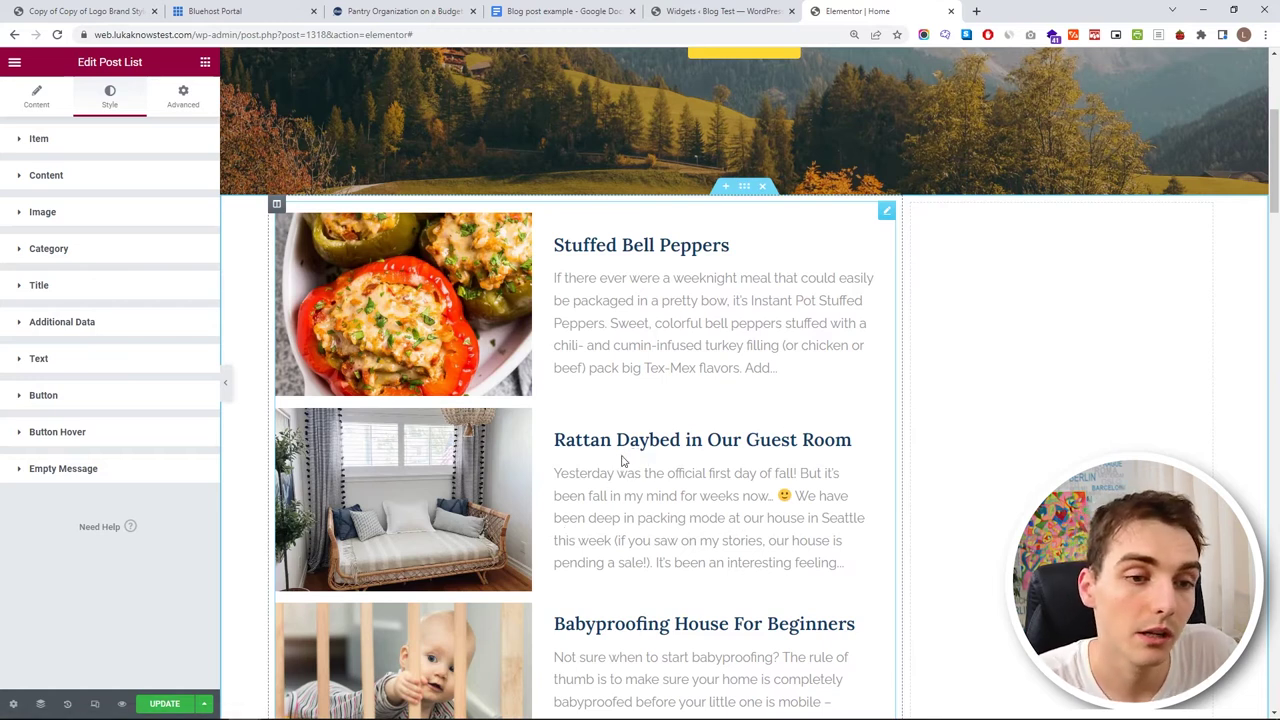
- Set the post excerpt typography to Raleway at 14px
{"action": "left_click", "coordinate": [120, 360]}
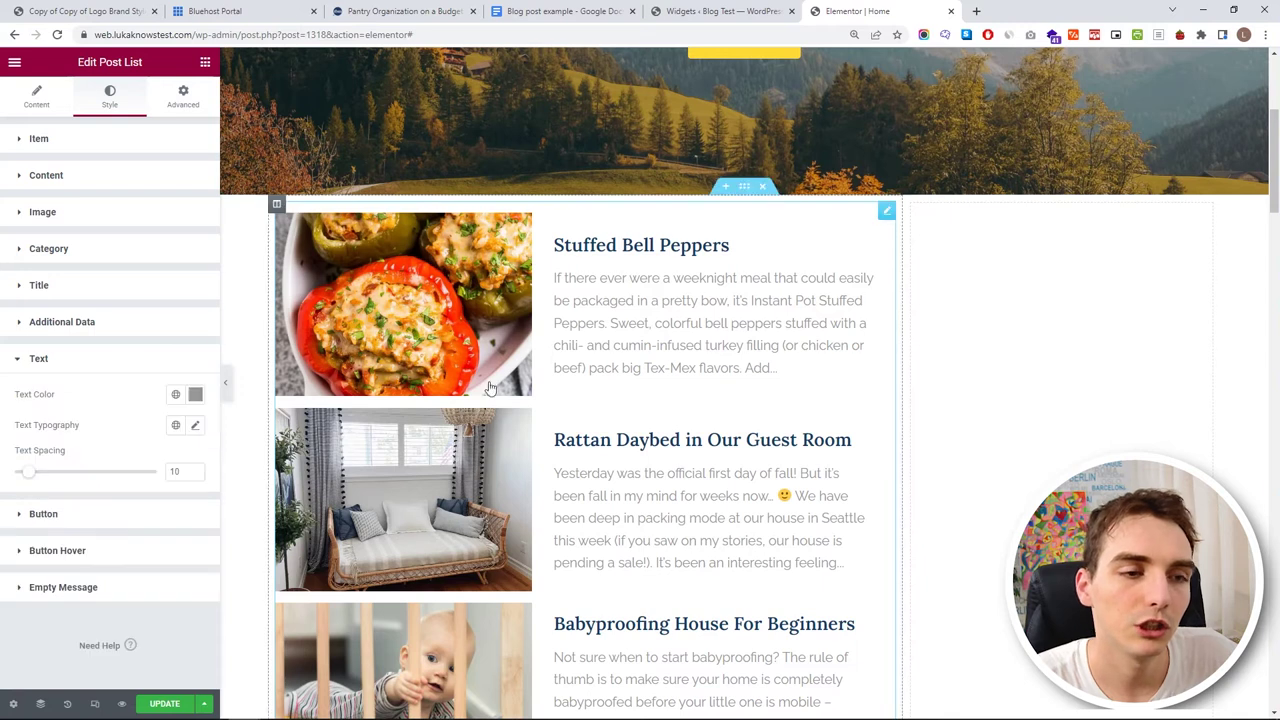
{"action": "left_click", "coordinate": [193, 426]}
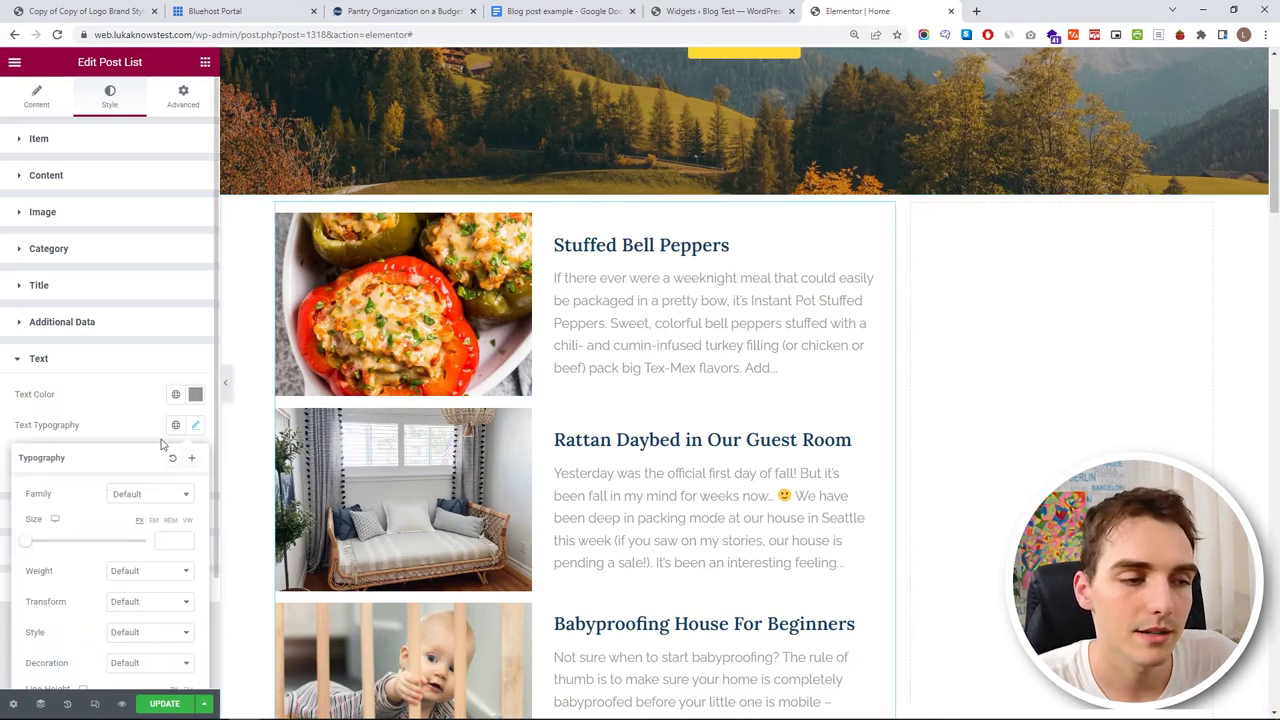
{"action": "left_click", "coordinate": [127, 495]}
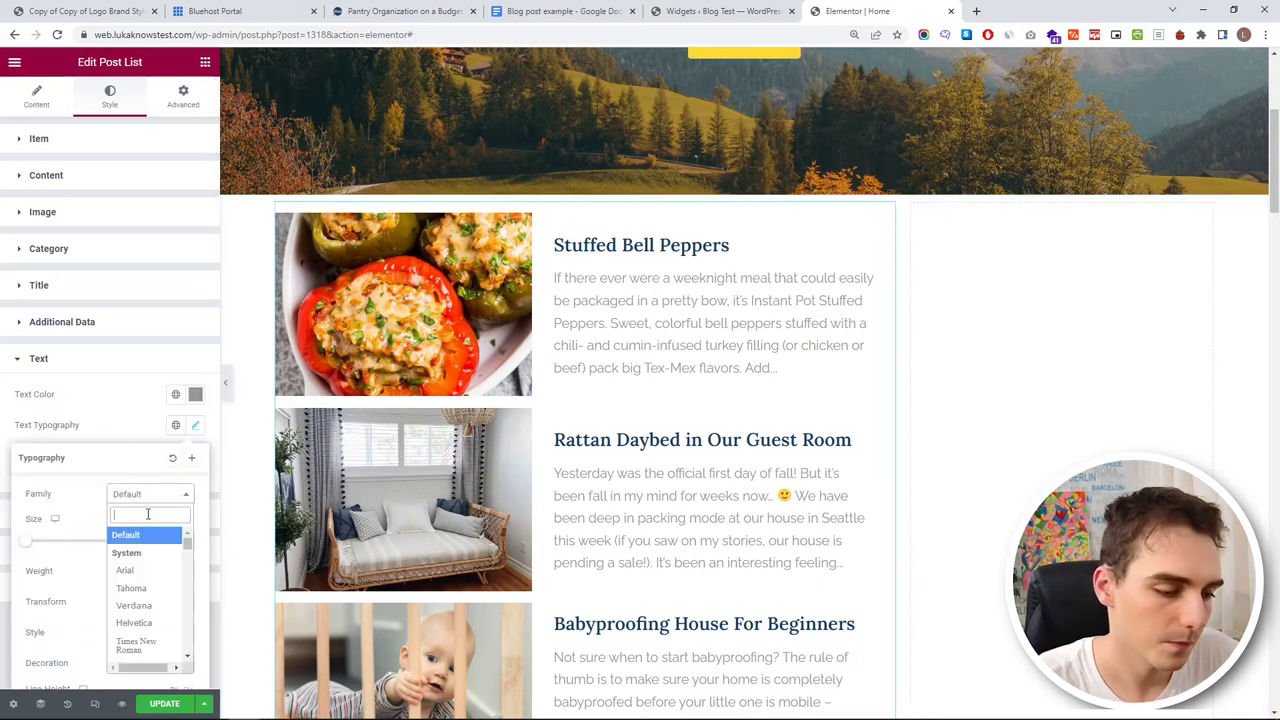
{"action": "type", "text": "raleway"}
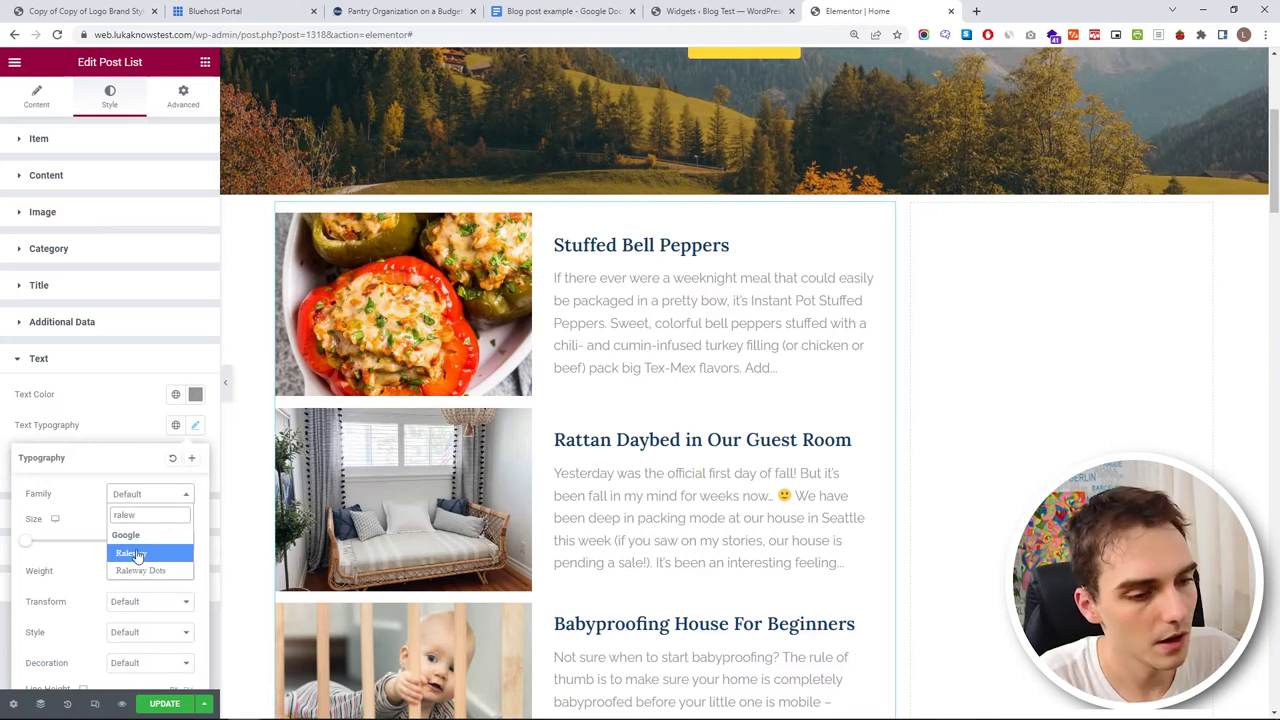
{"action": "left_click", "coordinate": [138, 555]}
{"action": "scroll", "coordinate": [128, 533], "scroll_direction": "down", "scroll_amount": 1}
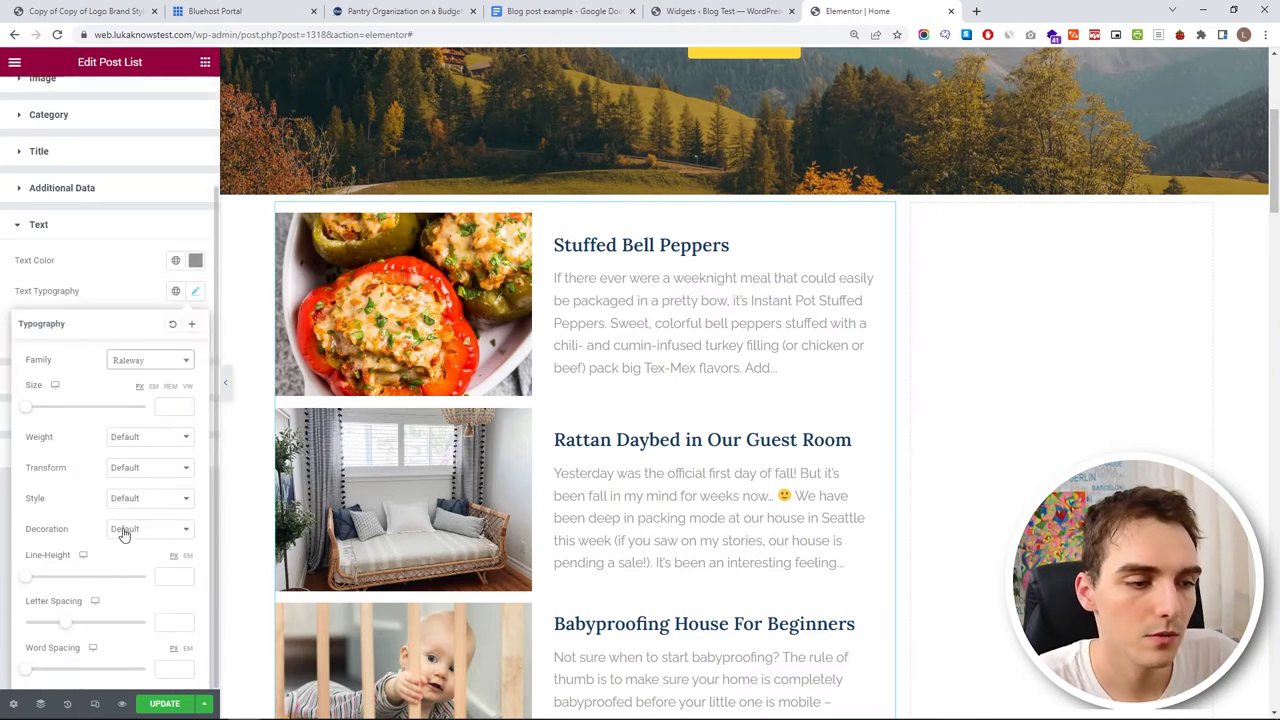
{"action": "left_click_drag", "start_coordinate": [26, 407], "coordinate": [34, 414]}
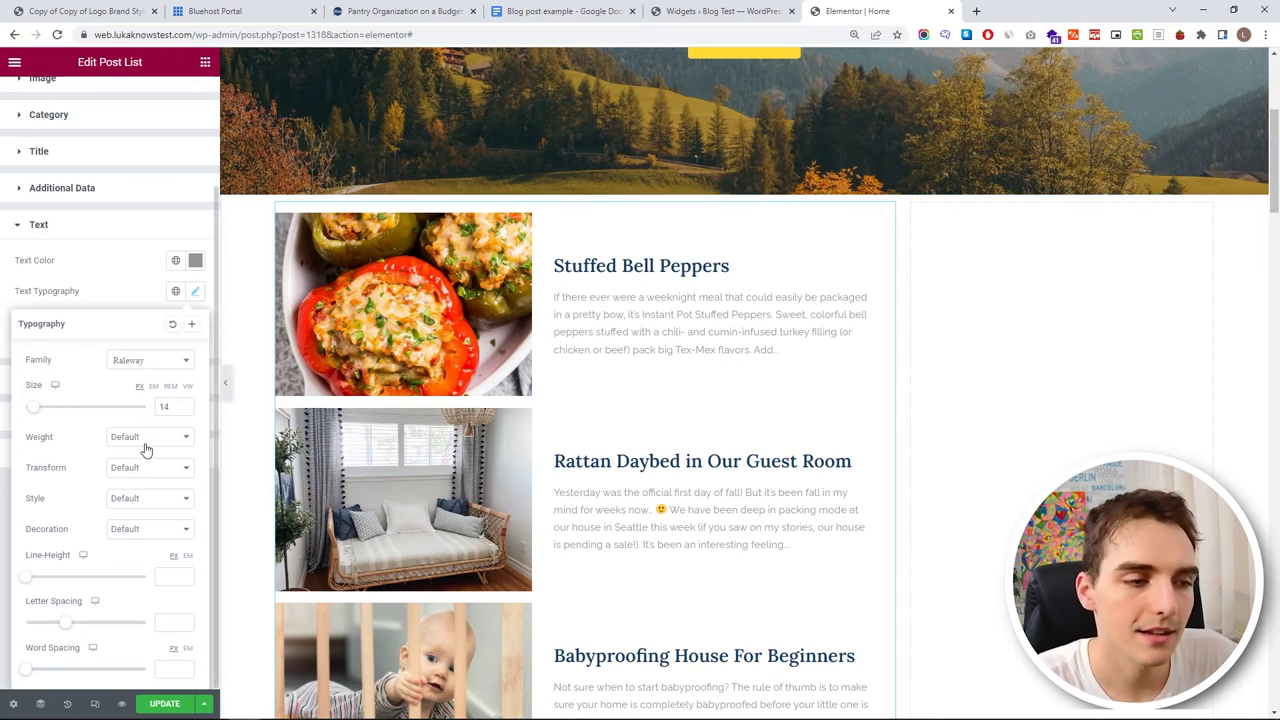
- Save the excerpt typography as a global font named 'Text'
{"action": "left_click", "coordinate": [191, 326]}
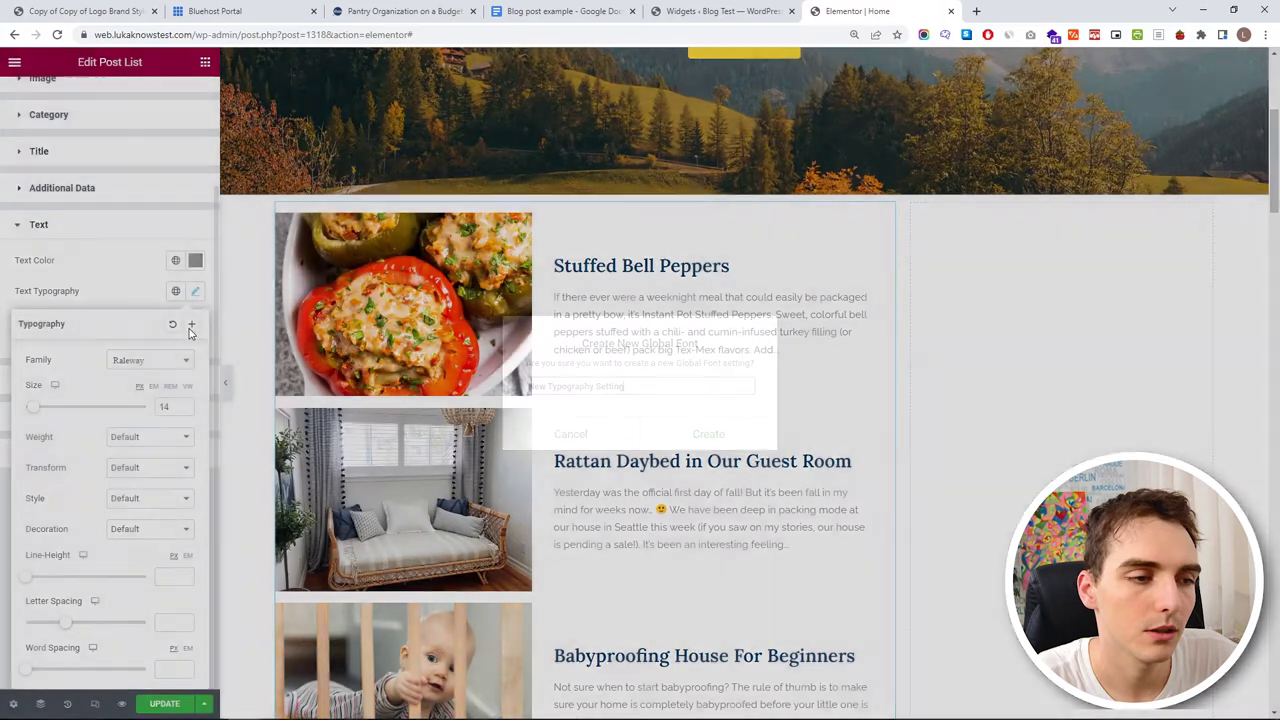
{"action": "key", "text": "ctrl+a"}
{"action": "type", "text": "Te"}
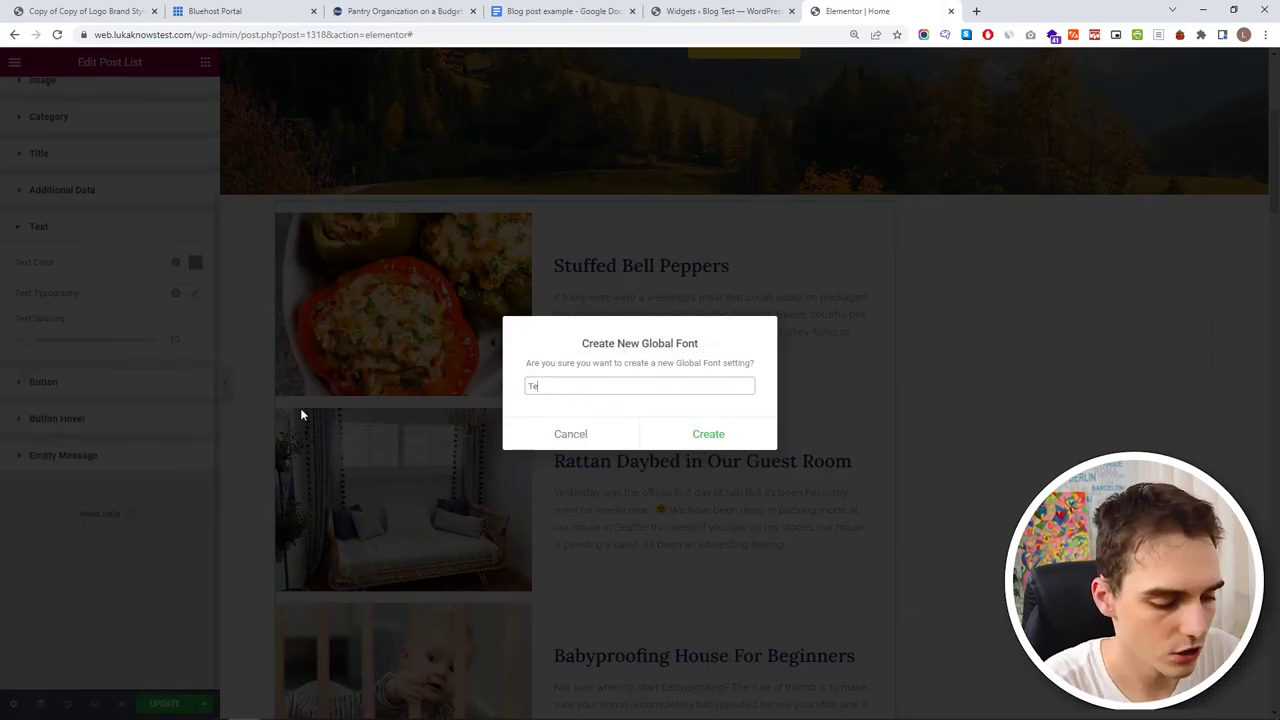
{"action": "type", "text": "xt"}
{"action": "left_click", "coordinate": [686, 434]}
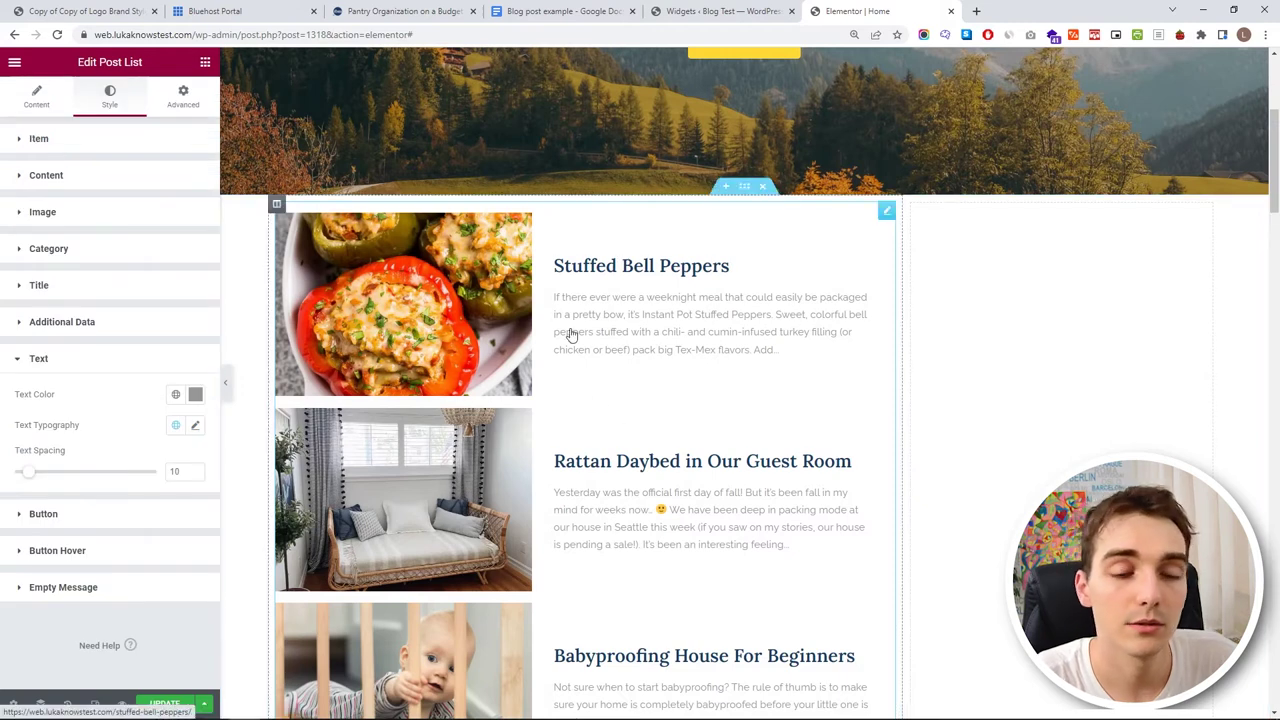
- Show a Read More button on each post, positioned In Content beneath the excerpt
{"action": "left_click", "coordinate": [37, 97]}
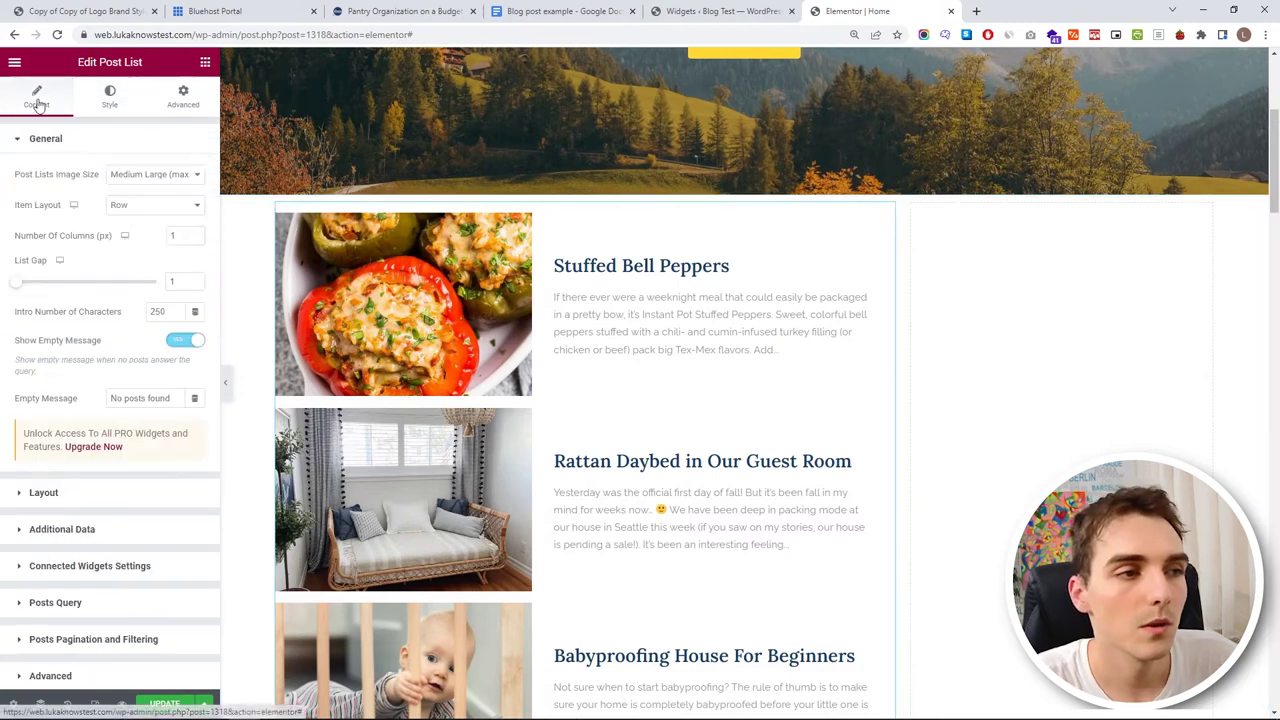
{"action": "left_click", "coordinate": [55, 138]}
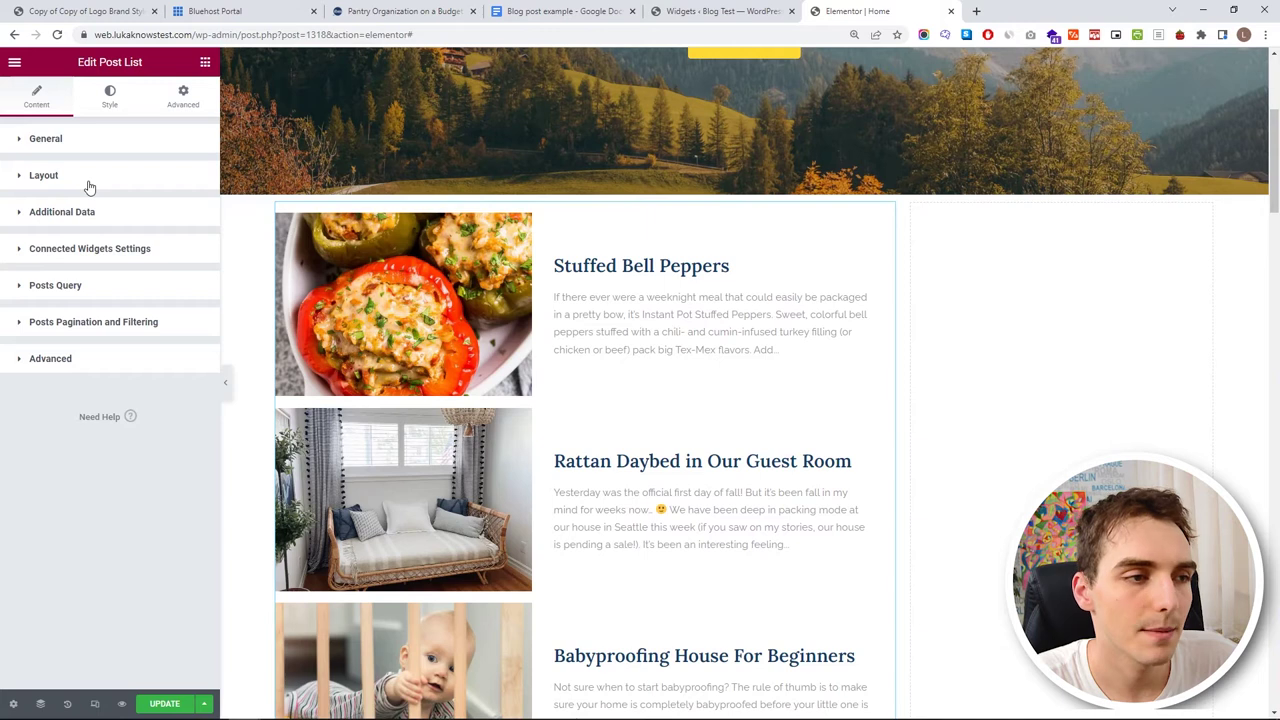
{"action": "left_click", "coordinate": [88, 176]}
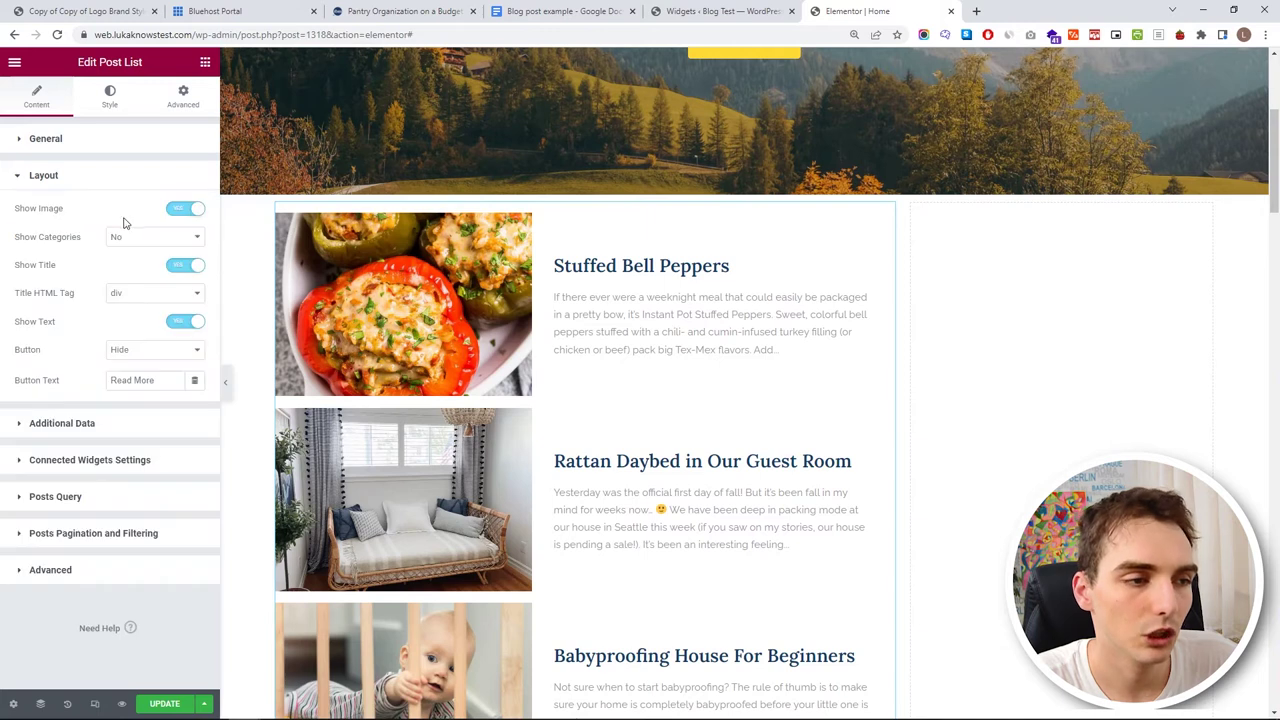
{"action": "left_click", "coordinate": [158, 350]}
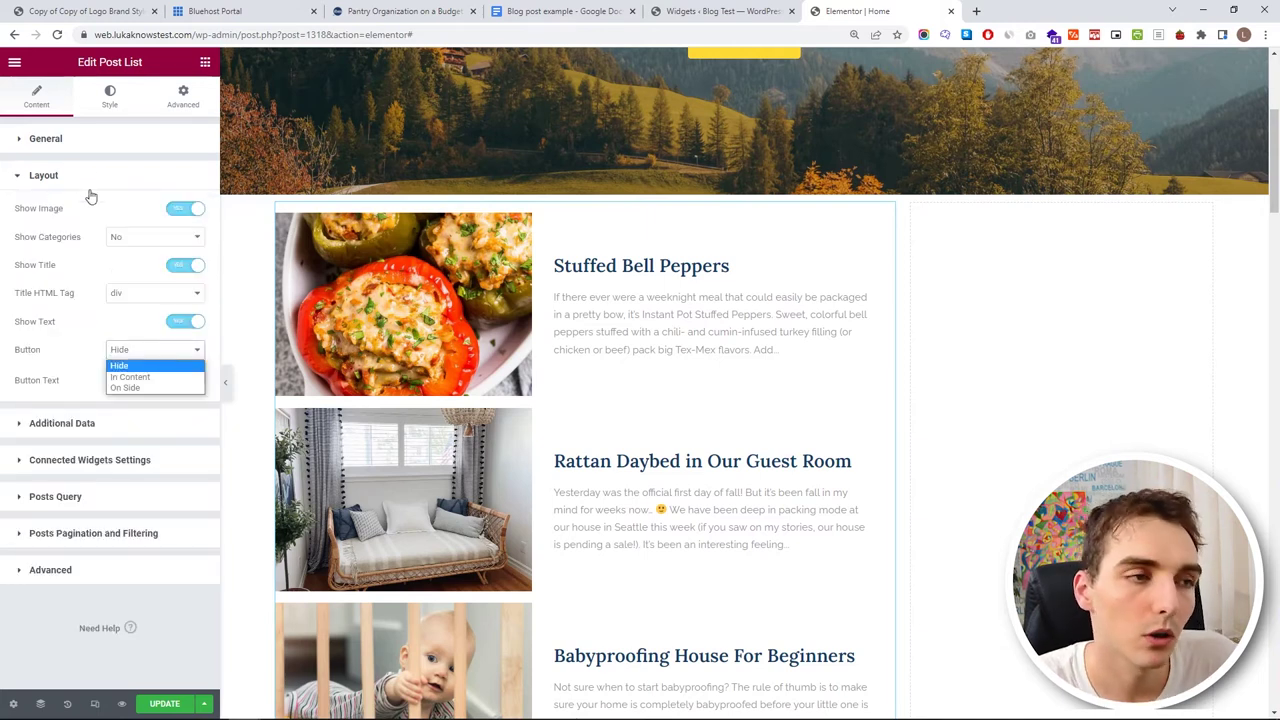
{"action": "left_click", "coordinate": [160, 388]}
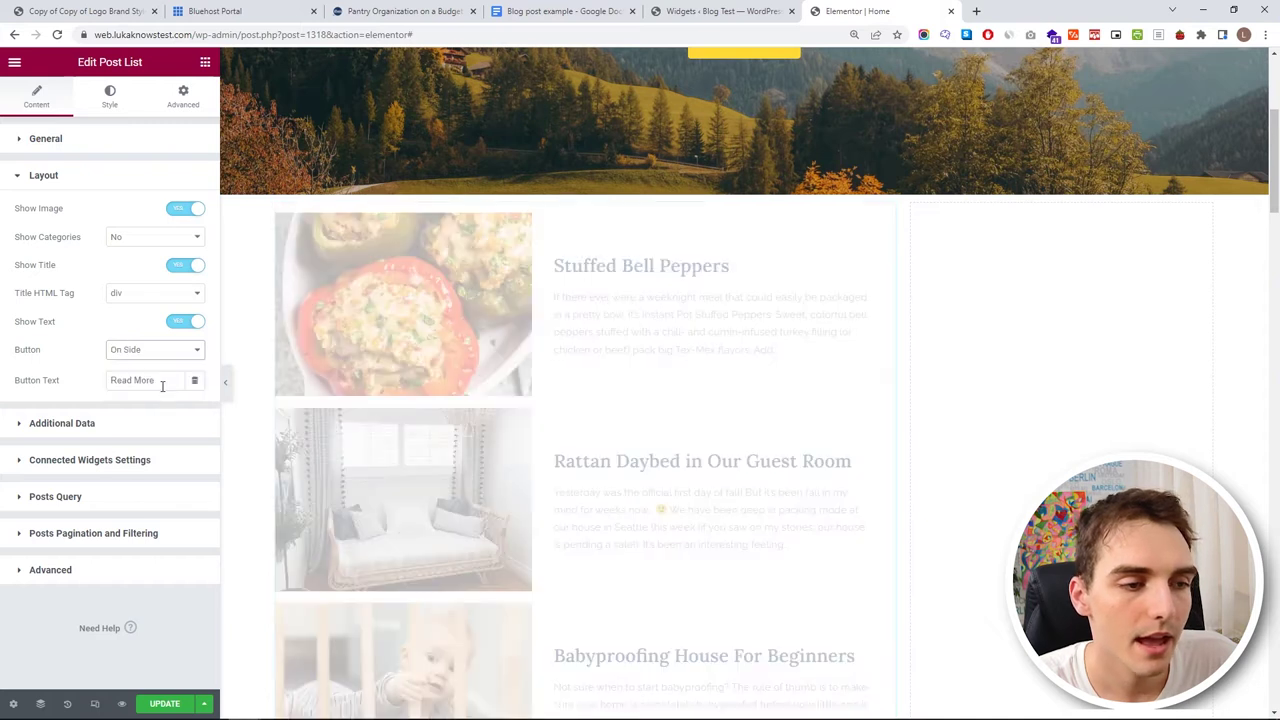
{"action": "left_click", "coordinate": [184, 353]}
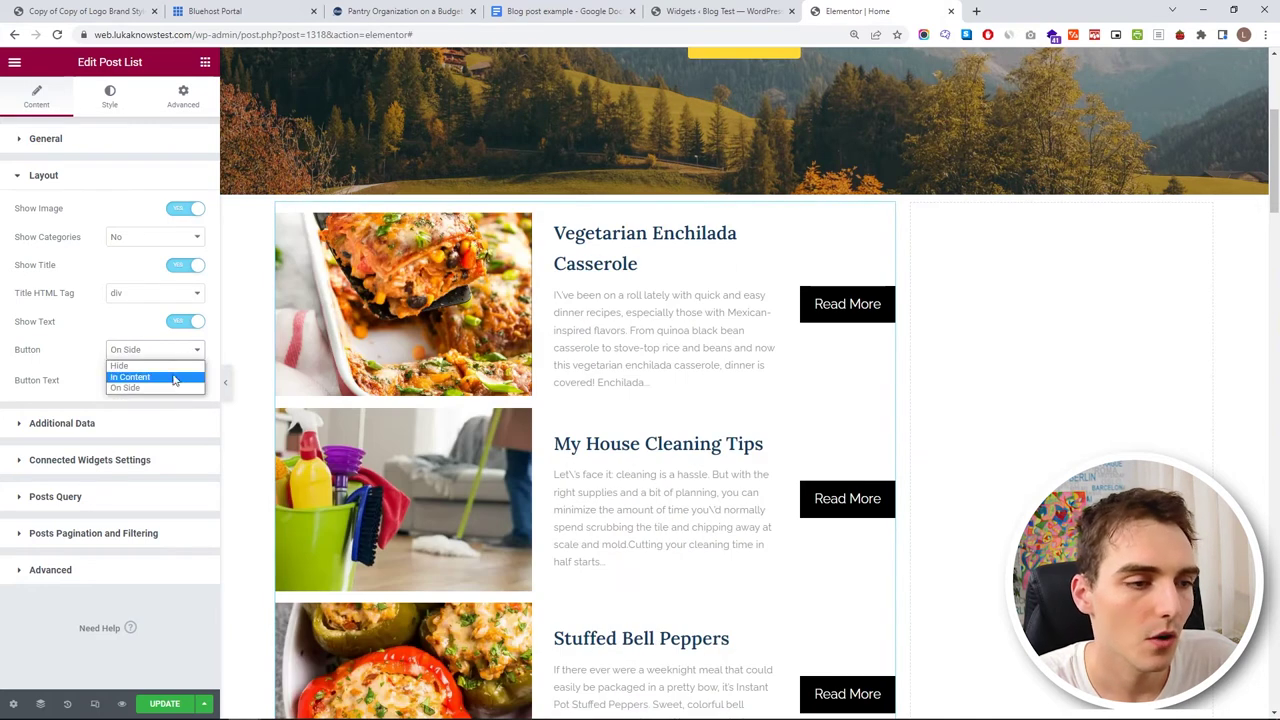
{"action": "left_click", "coordinate": [171, 378]}
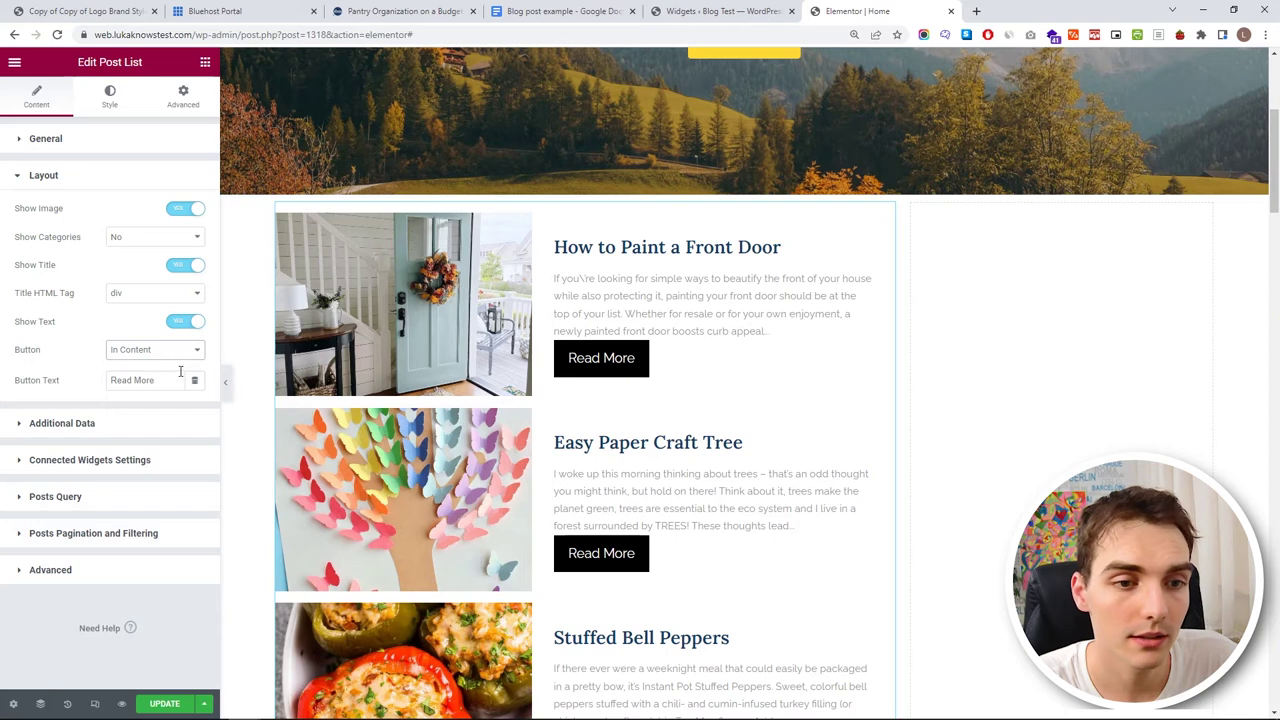
{"action": "left_click", "coordinate": [112, 96]}
{"action": "scroll", "coordinate": [88, 527], "scroll_direction": "down", "scroll_amount": 3}
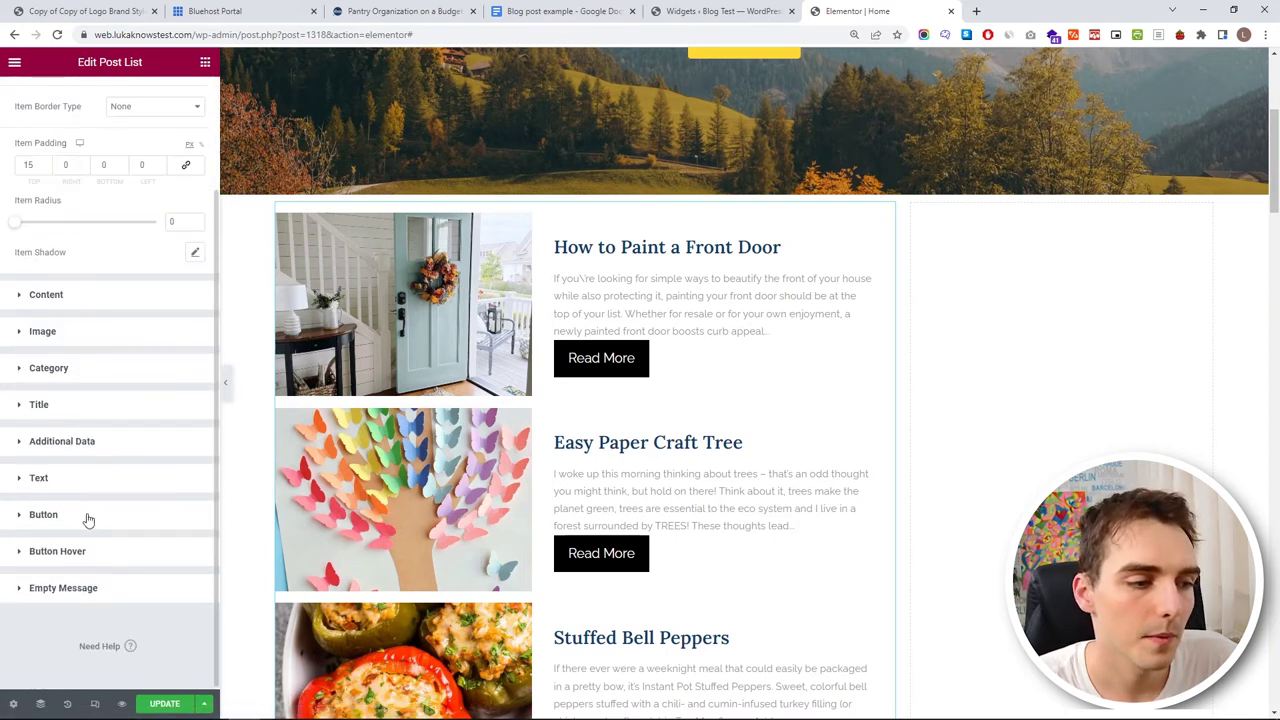
- Give the Read More buttons a 15 px top margin and 130 px left margin
{"action": "left_click", "coordinate": [86, 515]}
{"action": "scroll", "coordinate": [111, 520], "scroll_direction": "down", "scroll_amount": 3}
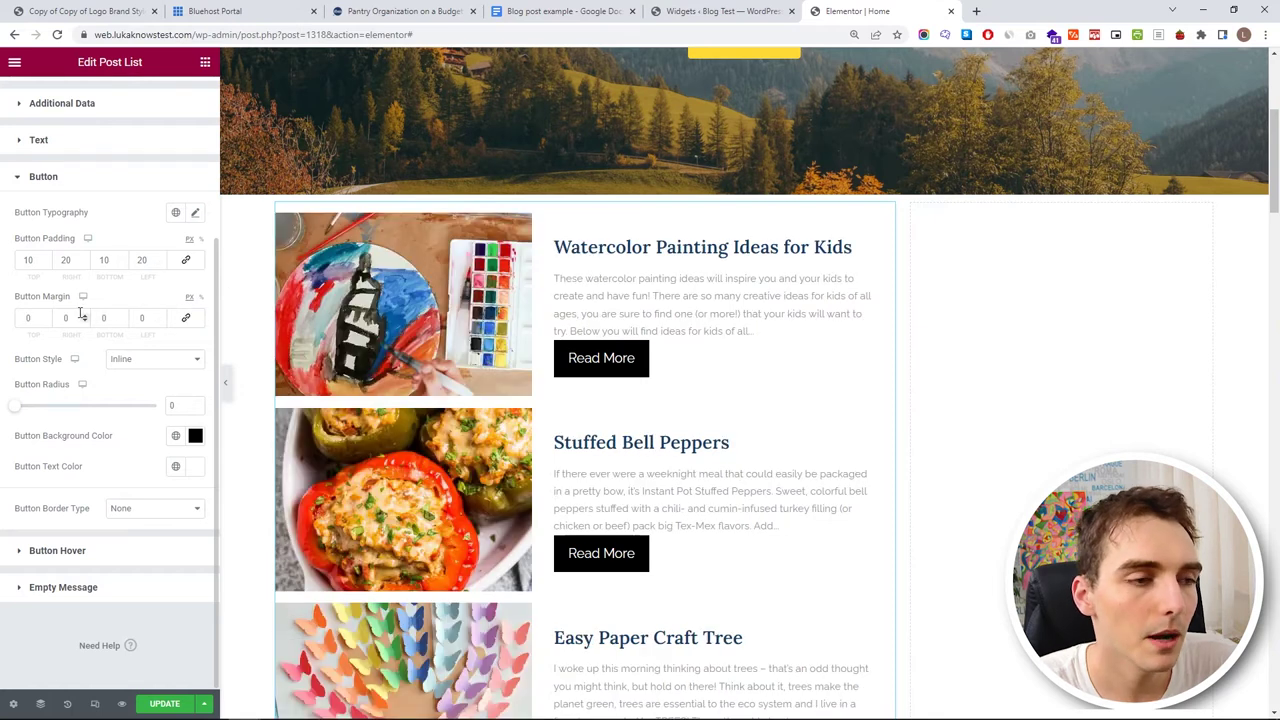
{"action": "left_click", "coordinate": [46, 318]}
{"action": "type", "text": "4"}
{"action": "scroll", "coordinate": [46, 318], "scroll_direction": "up", "scroll_amount": 20}
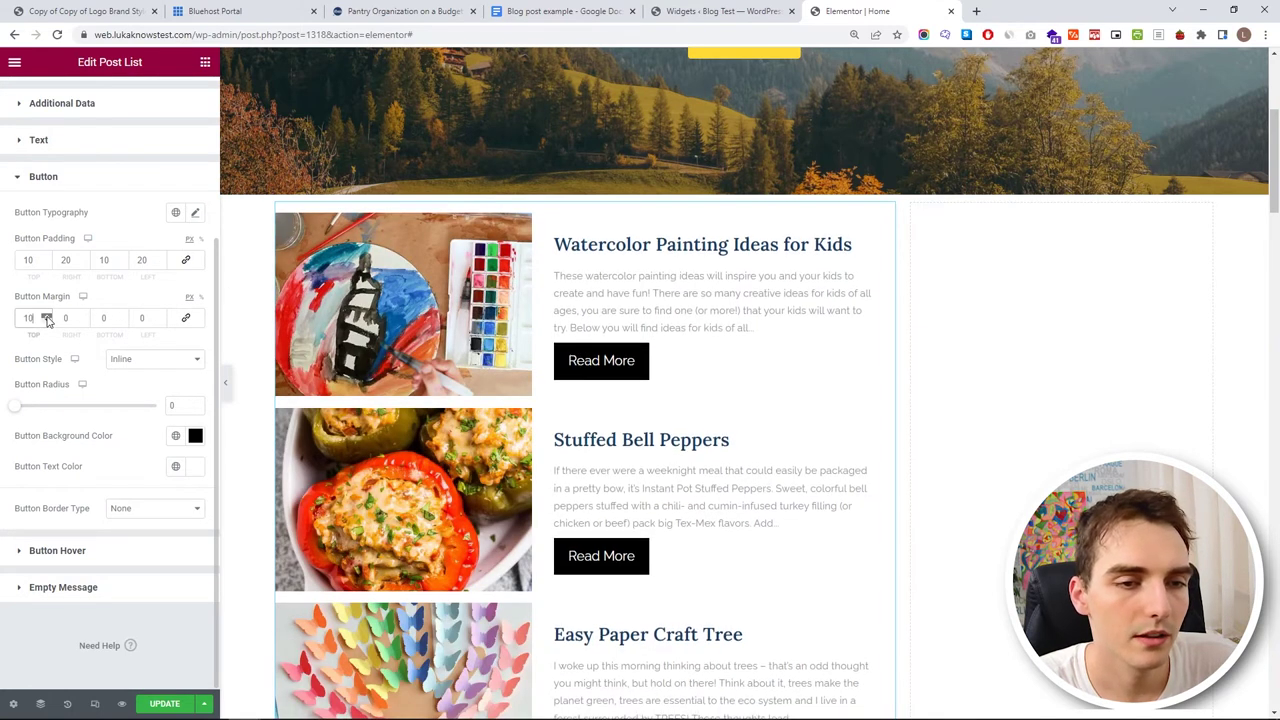
{"action": "scroll", "coordinate": [47, 320], "scroll_direction": "down", "scroll_amount": 2}
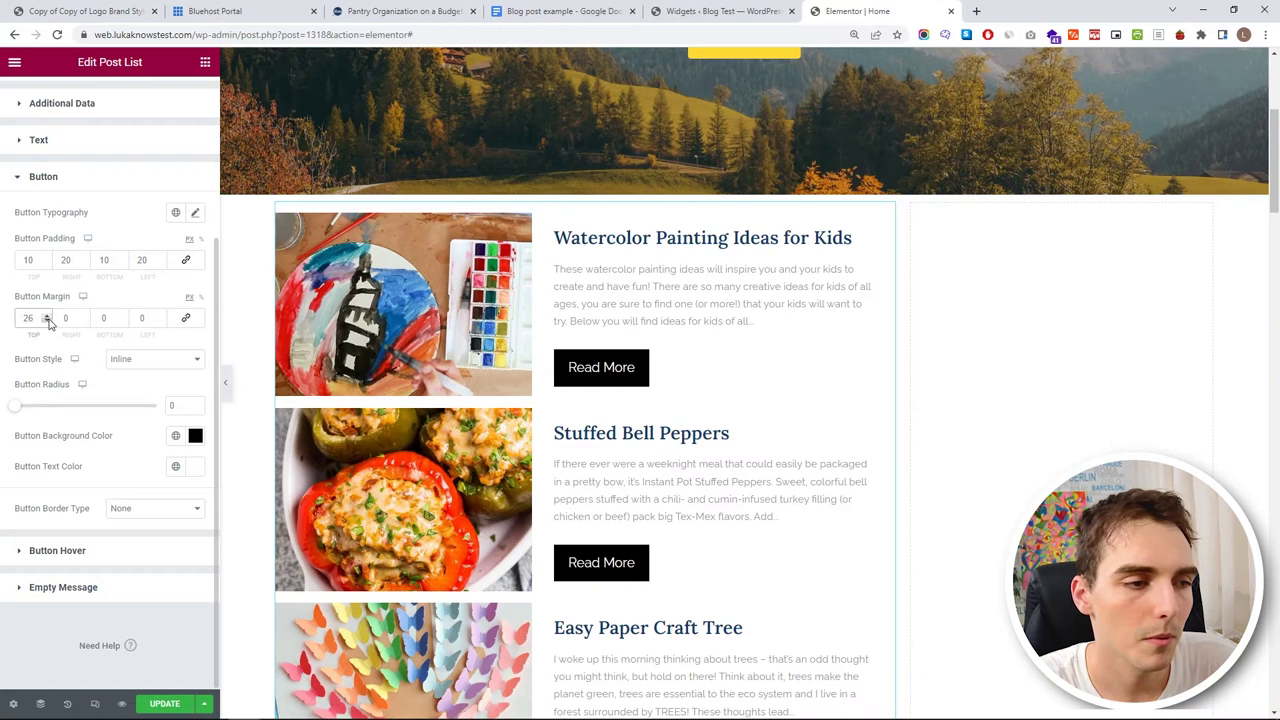
{"action": "scroll", "coordinate": [47, 320], "scroll_direction": "down", "scroll_amount": 1}
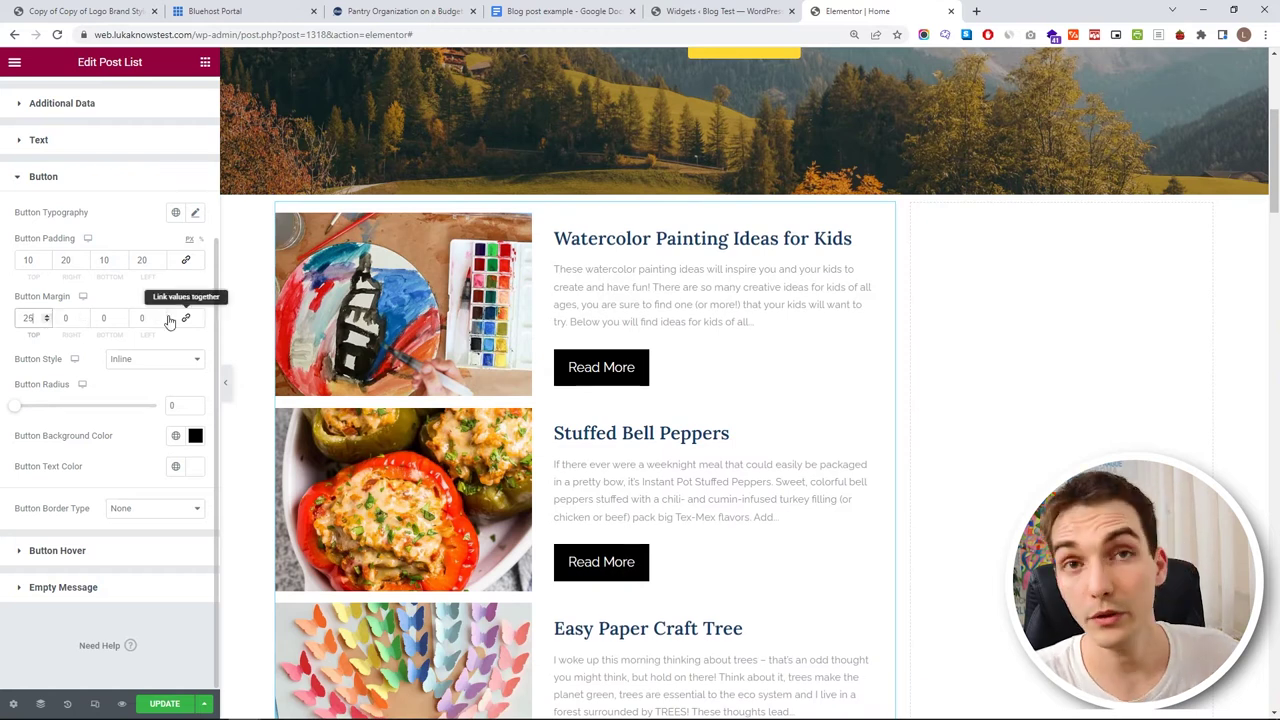
{"action": "left_click", "coordinate": [148, 318]}
{"action": "scroll", "coordinate": [148, 317], "scroll_direction": "up", "scroll_amount": 14}
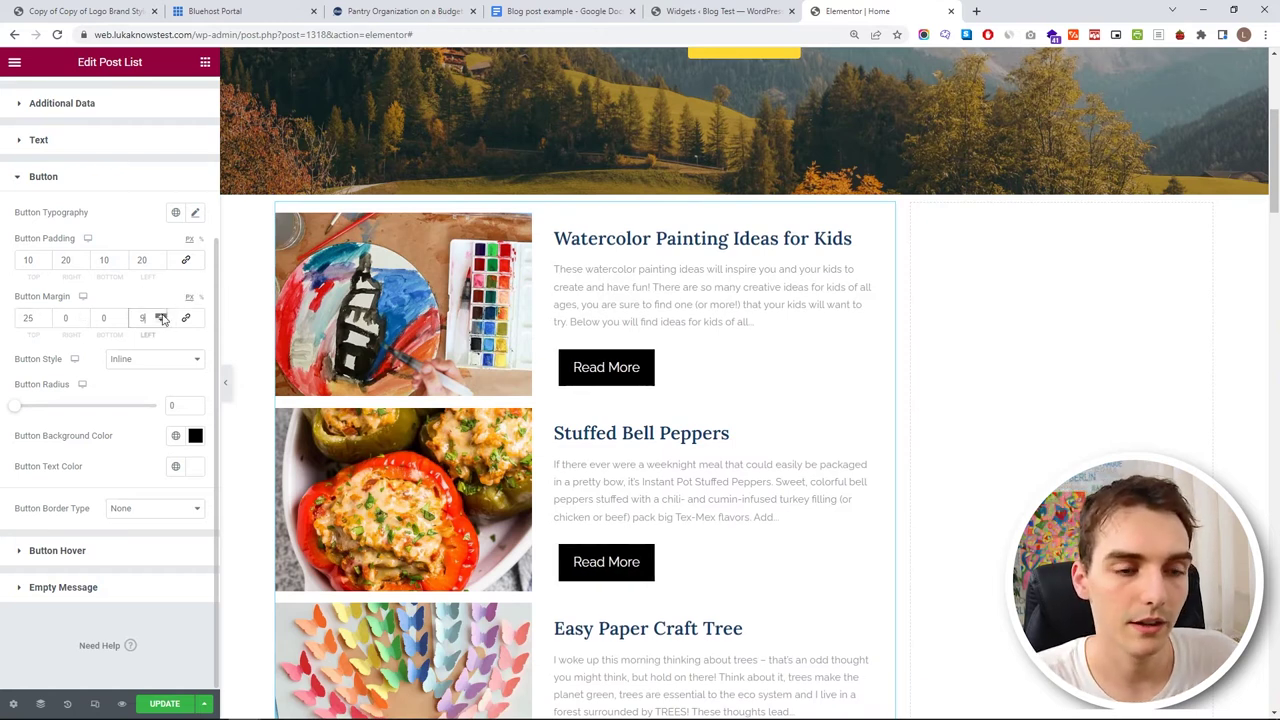
{"action": "left_click_drag", "start_coordinate": [148, 318], "coordinate": [110, 318]}
{"action": "type", "text": "75"}
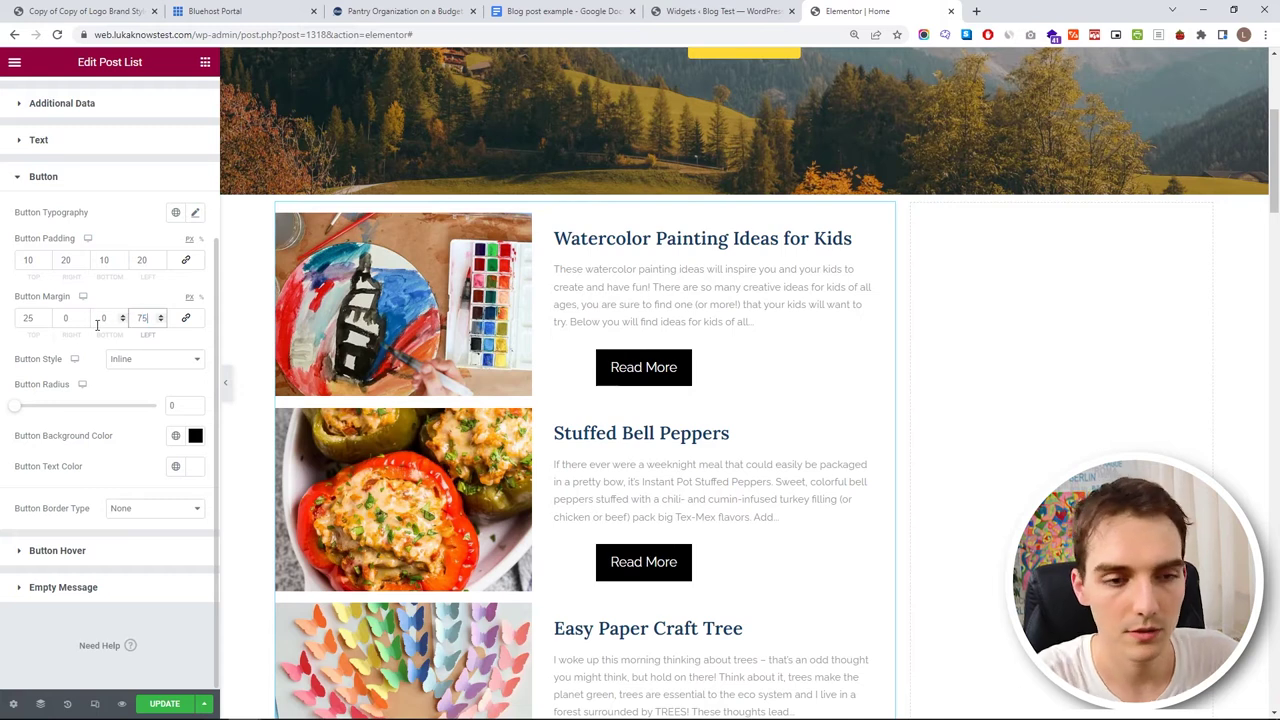
{"action": "scroll", "coordinate": [160, 318], "scroll_direction": "up", "scroll_amount": 20}
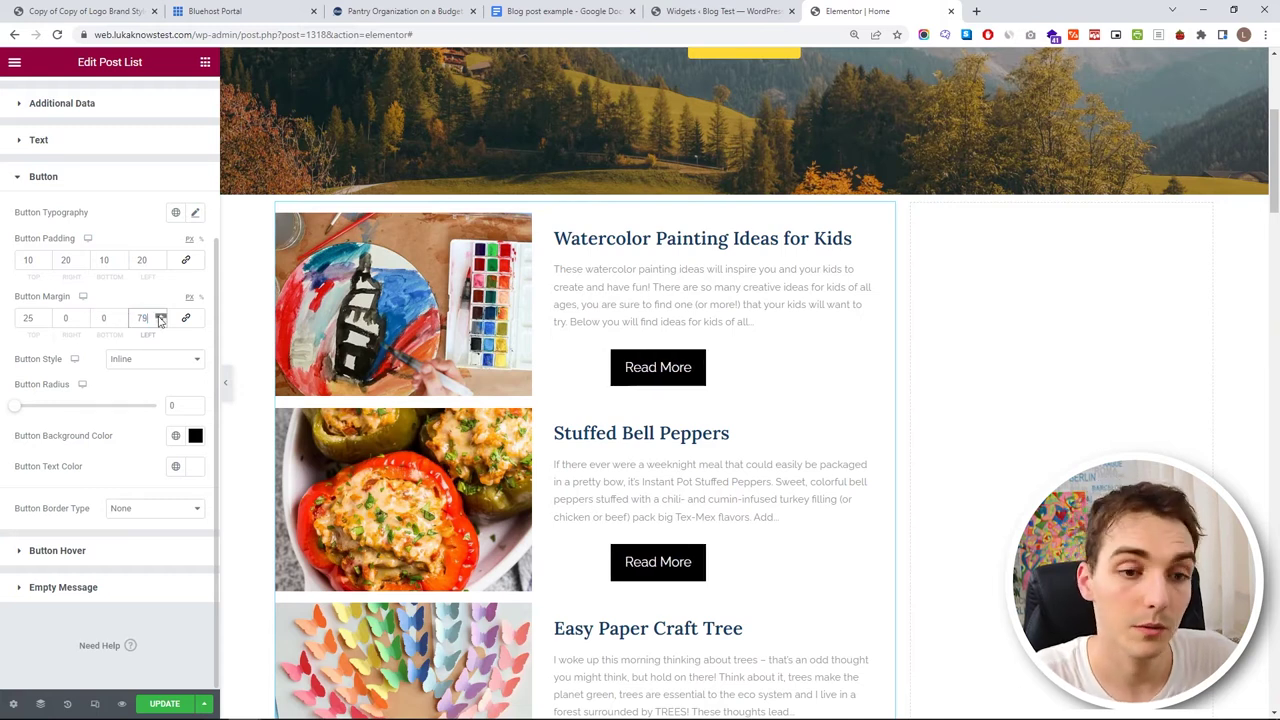
{"action": "scroll", "coordinate": [160, 319], "scroll_direction": "up", "scroll_amount": 20}
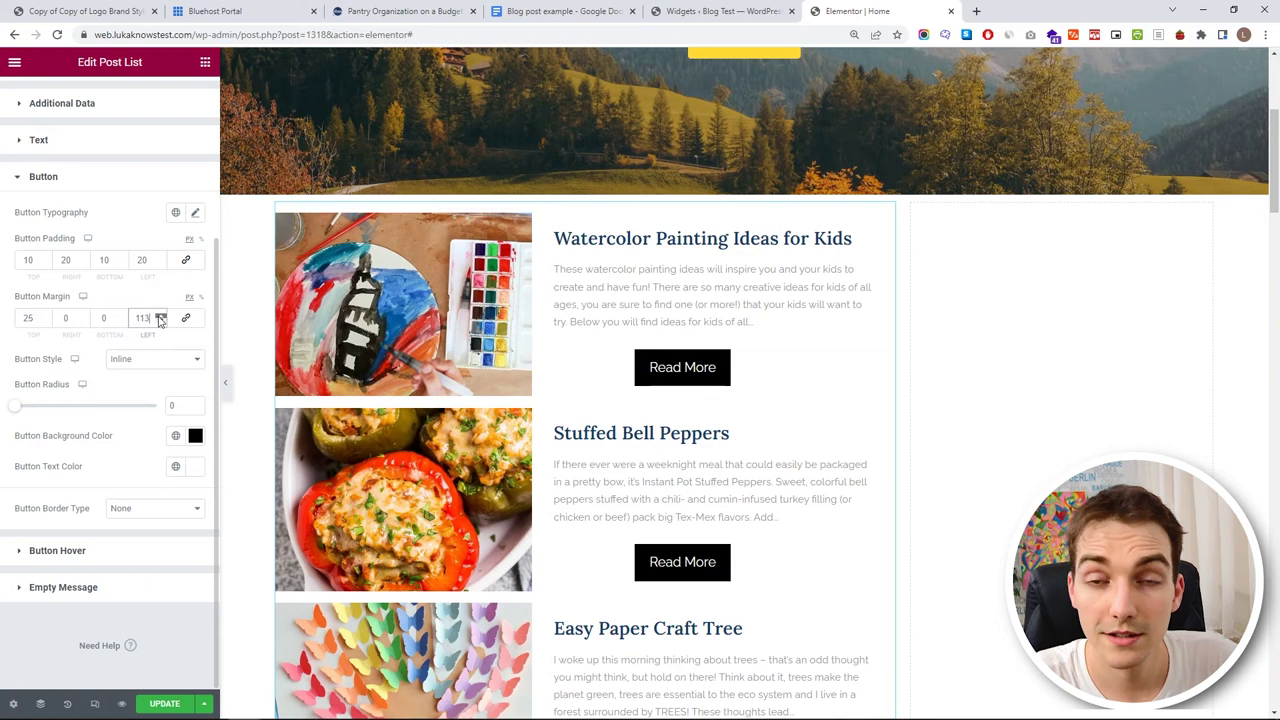
{"action": "scroll", "coordinate": [160, 318], "scroll_direction": "up", "scroll_amount": 1}
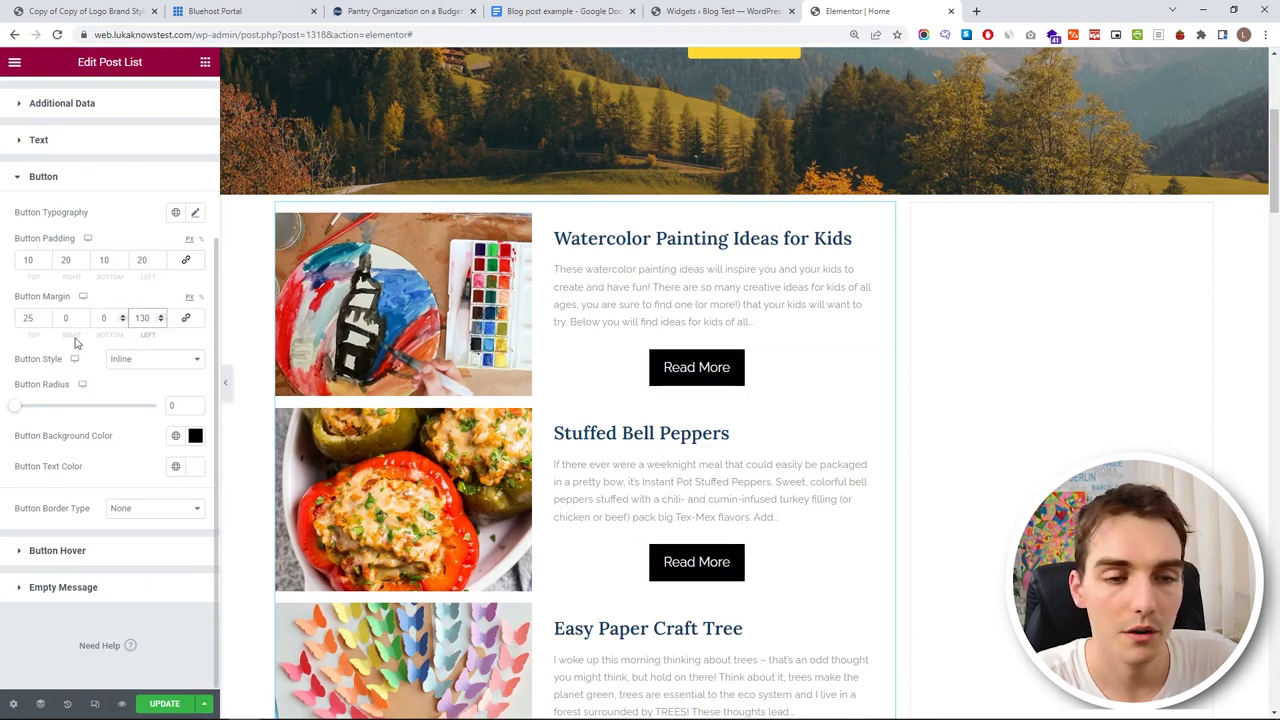
{"action": "scroll", "coordinate": [46, 322], "scroll_direction": "down", "scroll_amount": 2}
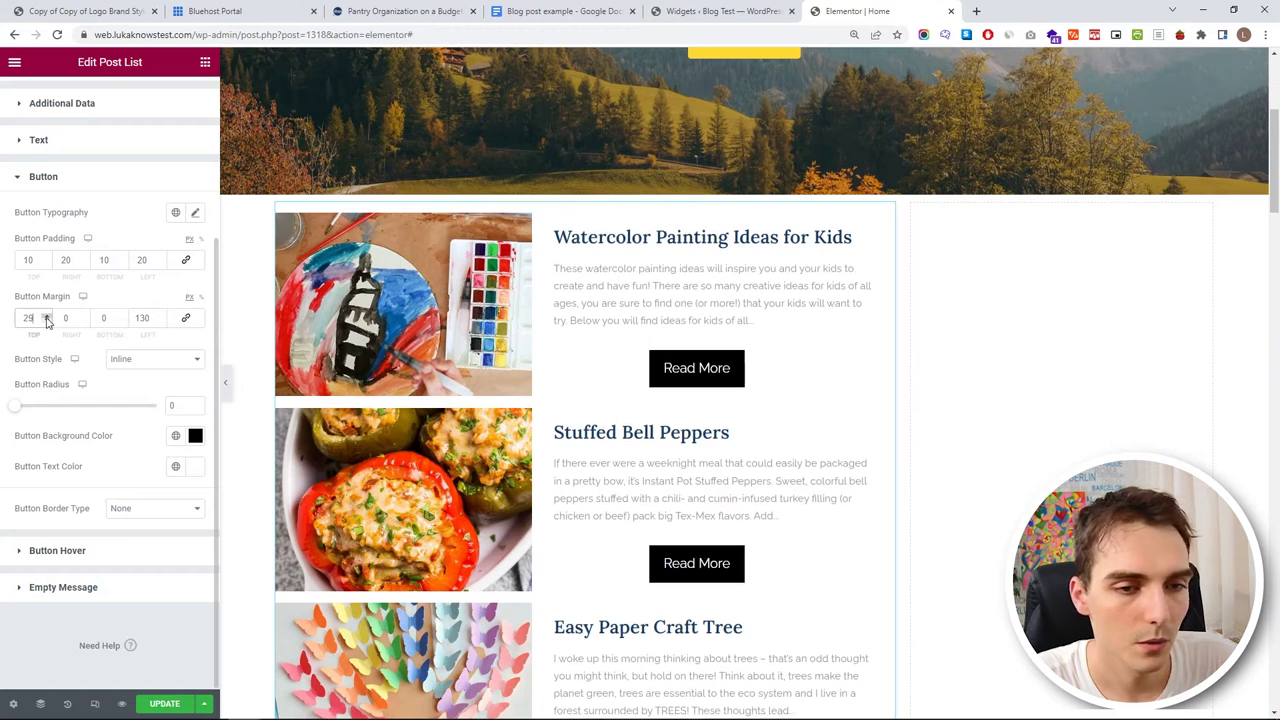
{"action": "scroll", "coordinate": [47, 322], "scroll_direction": "down", "scroll_amount": 8}
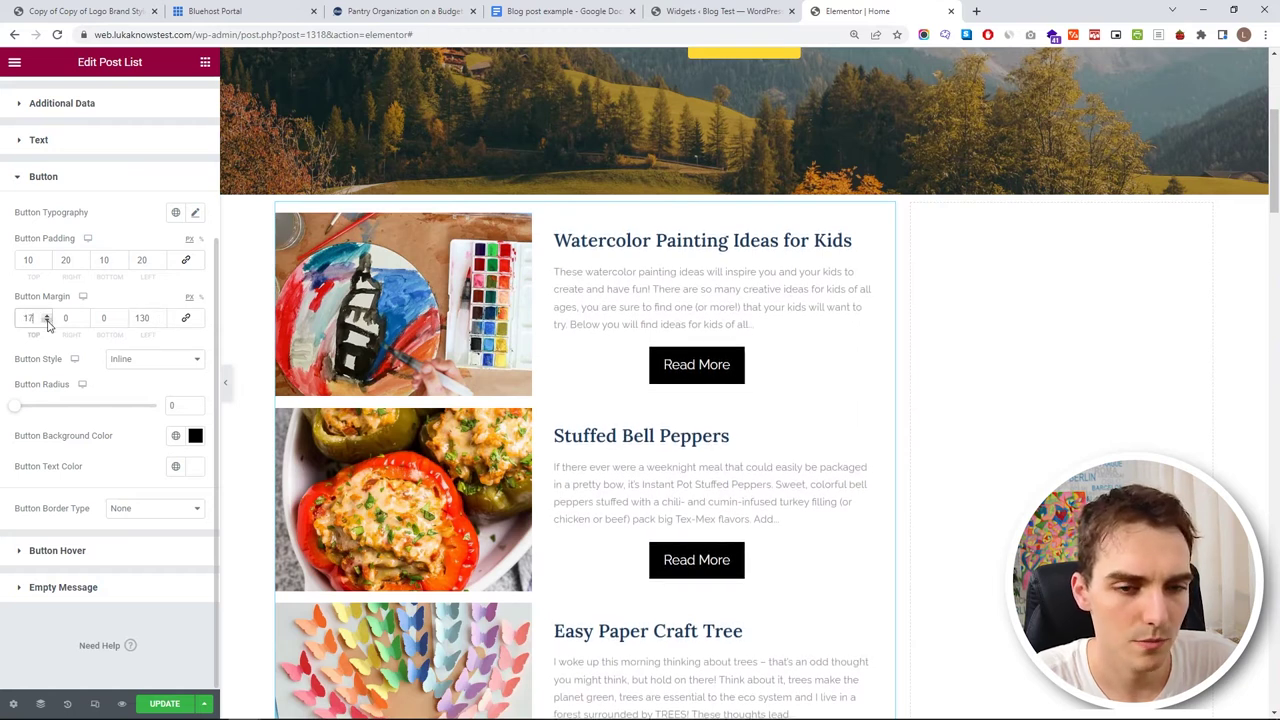
- Set the button padding to 5/15/5/15 and round its corners to a 16 radius
{"action": "left_click_drag", "start_coordinate": [34, 261], "coordinate": [20, 263]}
{"action": "type", "text": "5"}
{"action": "key", "text": "Tab"}
{"action": "key", "text": "Tab"}
{"action": "type", "text": "5"}
{"action": "key", "text": "shift+Tab"}
{"action": "type", "text": "15"}
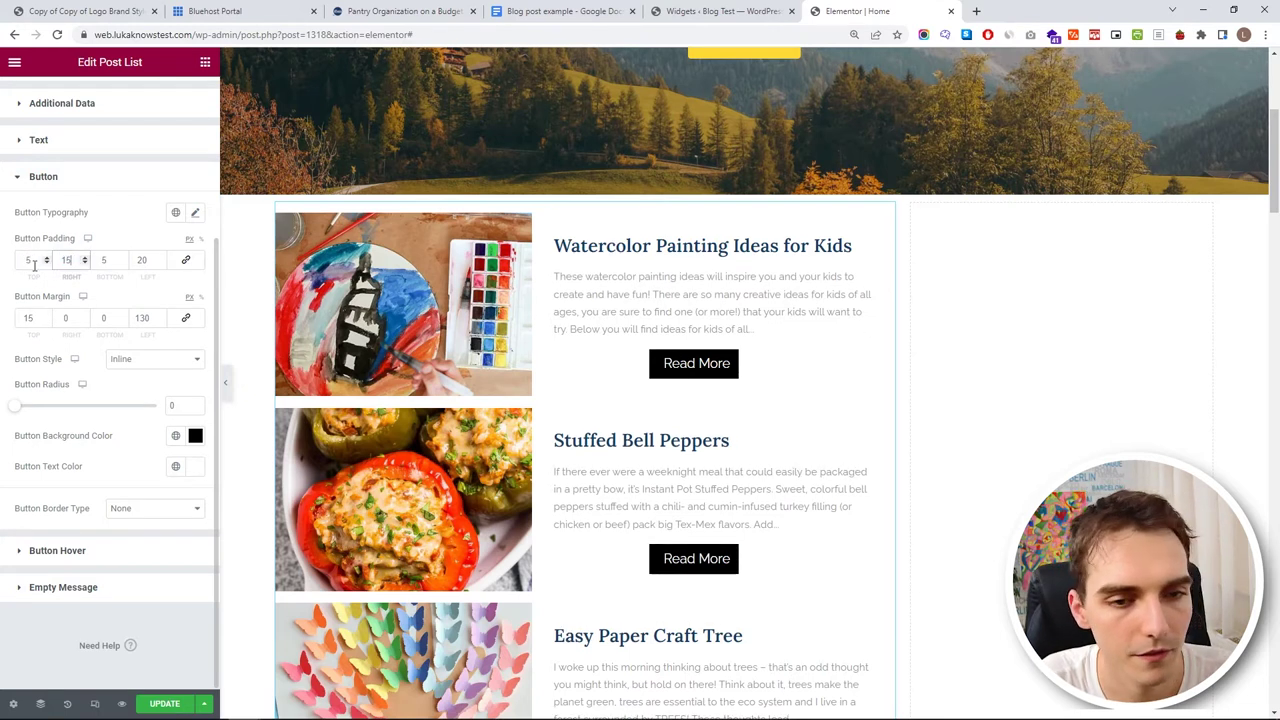
{"action": "key", "text": "Tab"}
{"action": "type", "text": "15"}
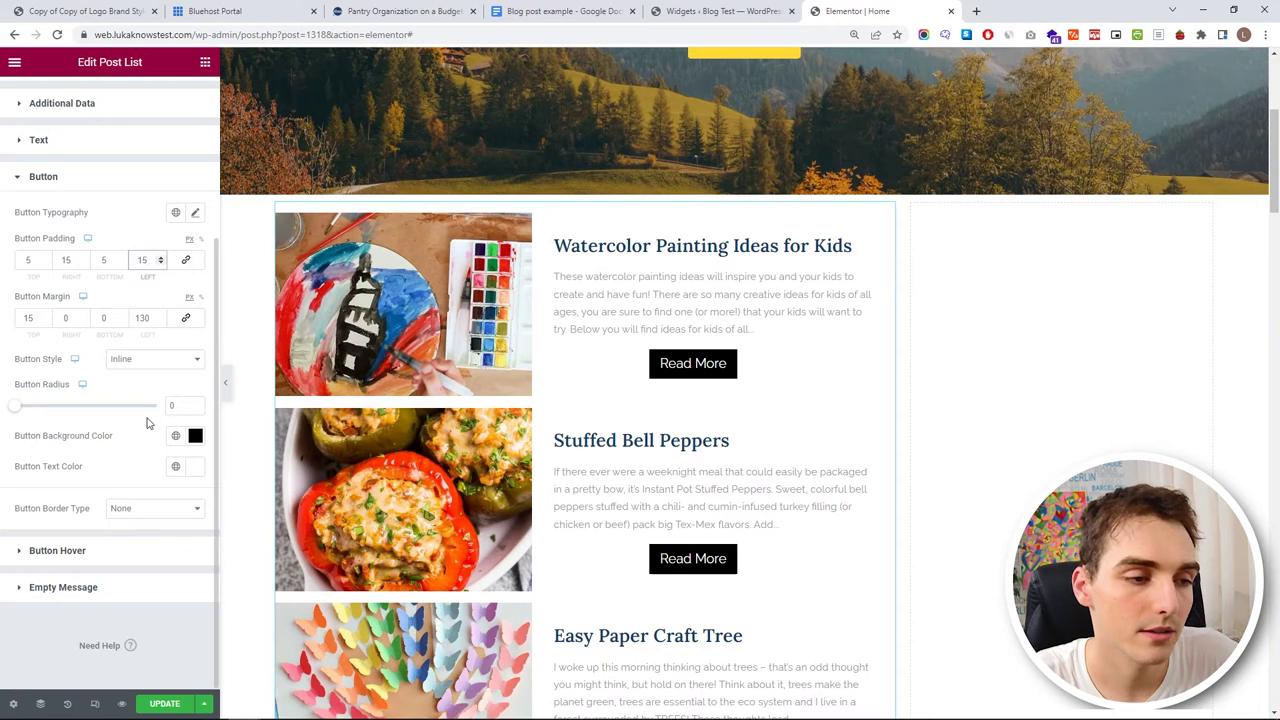
{"action": "left_click_drag", "start_coordinate": [15, 408], "coordinate": [38, 407]}
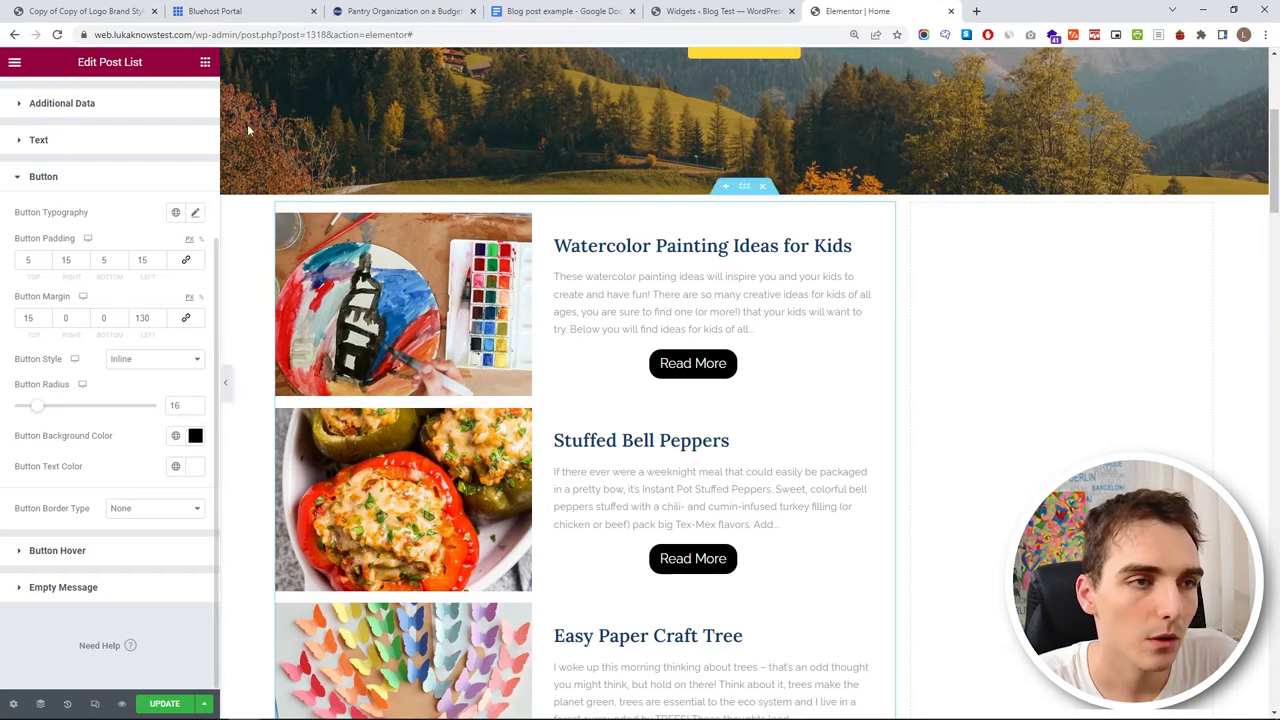
- Set the Read More button background to brand orange #F1573B from the style guide PDF
{"action": "left_click", "coordinate": [85, 11]}
{"action": "double_click", "coordinate": [733, 520]}
{"action": "key", "text": "ctrl+c"}
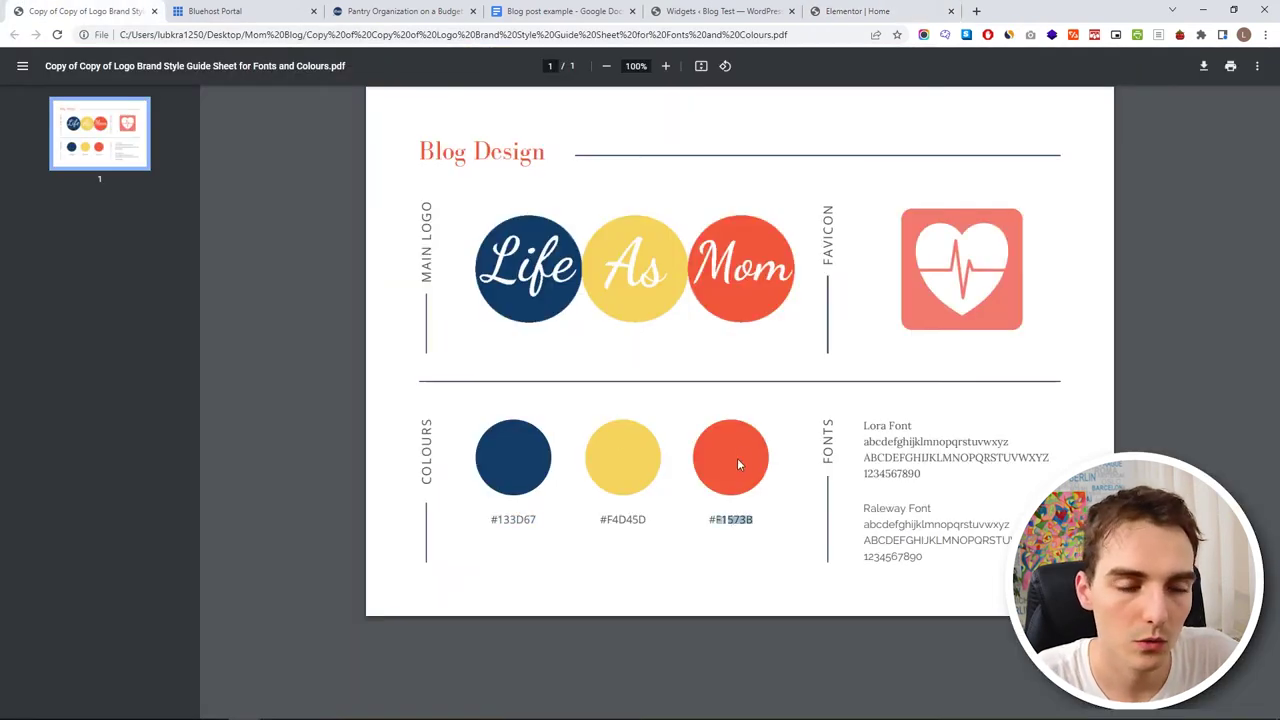
{"action": "left_click", "coordinate": [726, 14]}
{"action": "left_click", "coordinate": [849, 11]}
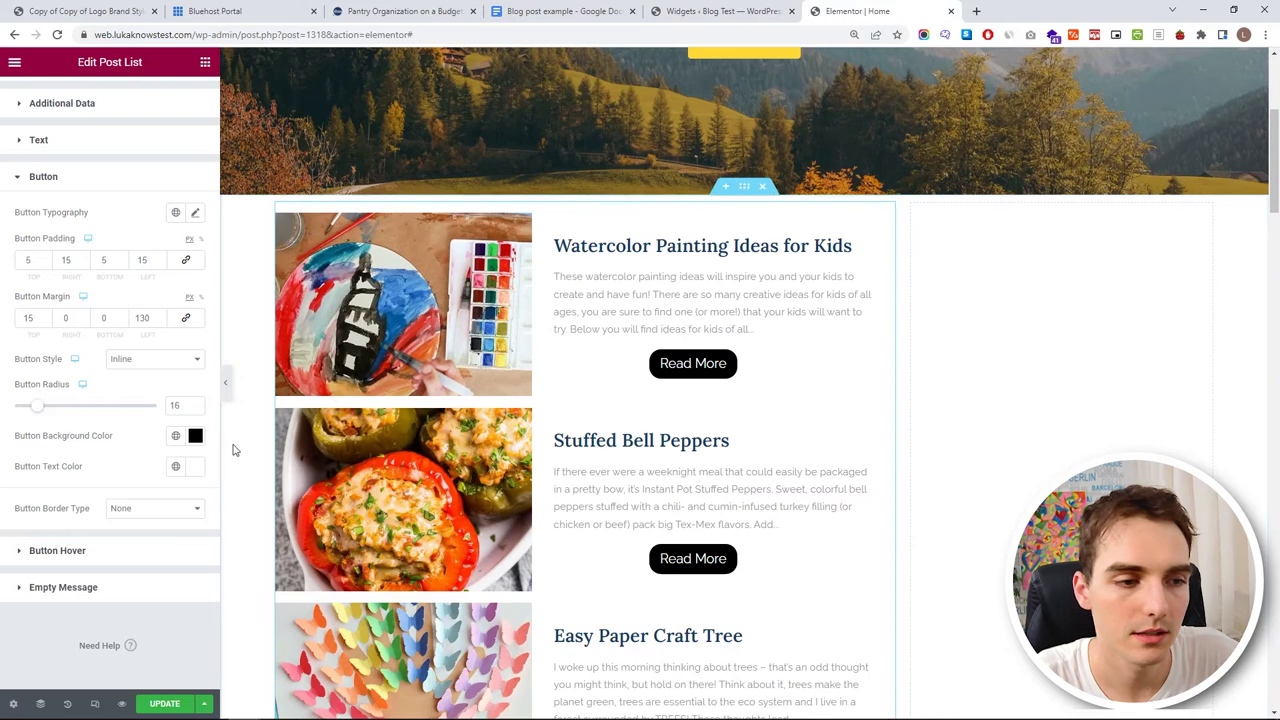
{"action": "left_click", "coordinate": [195, 435]}
{"action": "triple_click", "coordinate": [110, 660]}
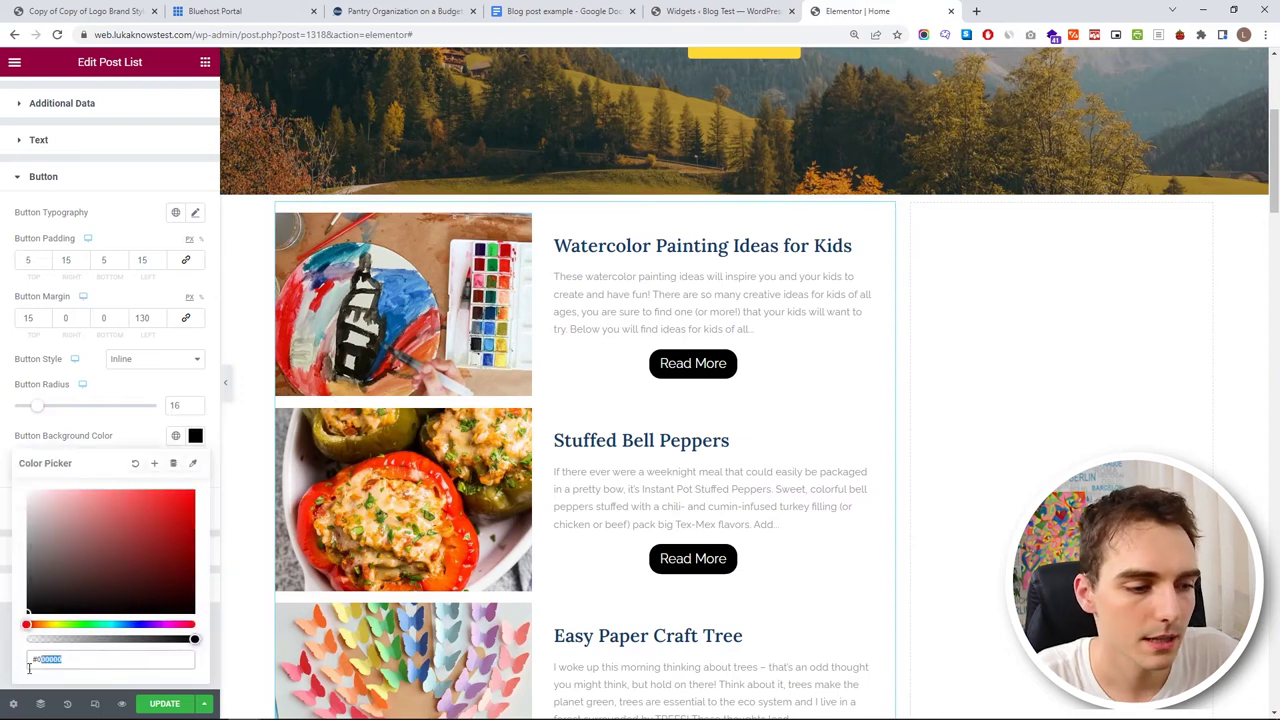
{"action": "key", "text": "ctrl+v"}
- Save the orange as a new global colour named 'My Orange'
{"action": "left_click", "coordinate": [154, 463]}
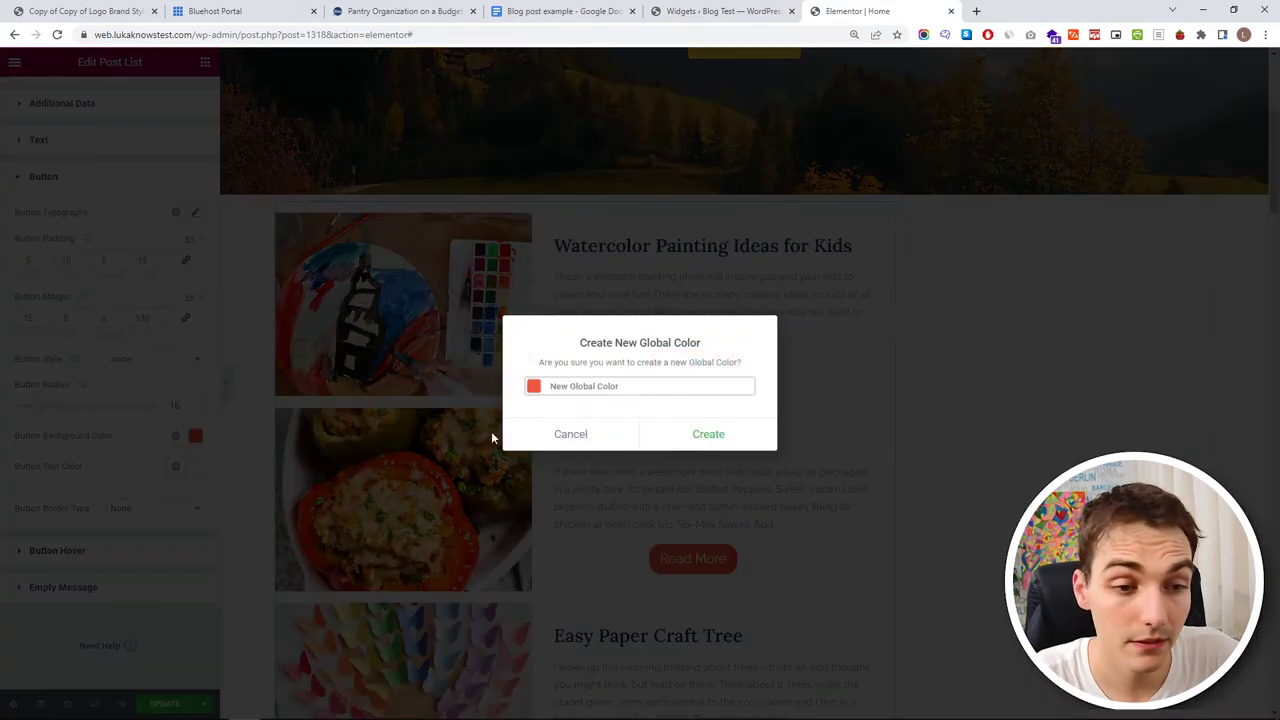
{"action": "left_click_drag", "start_coordinate": [635, 387], "coordinate": [348, 405]}
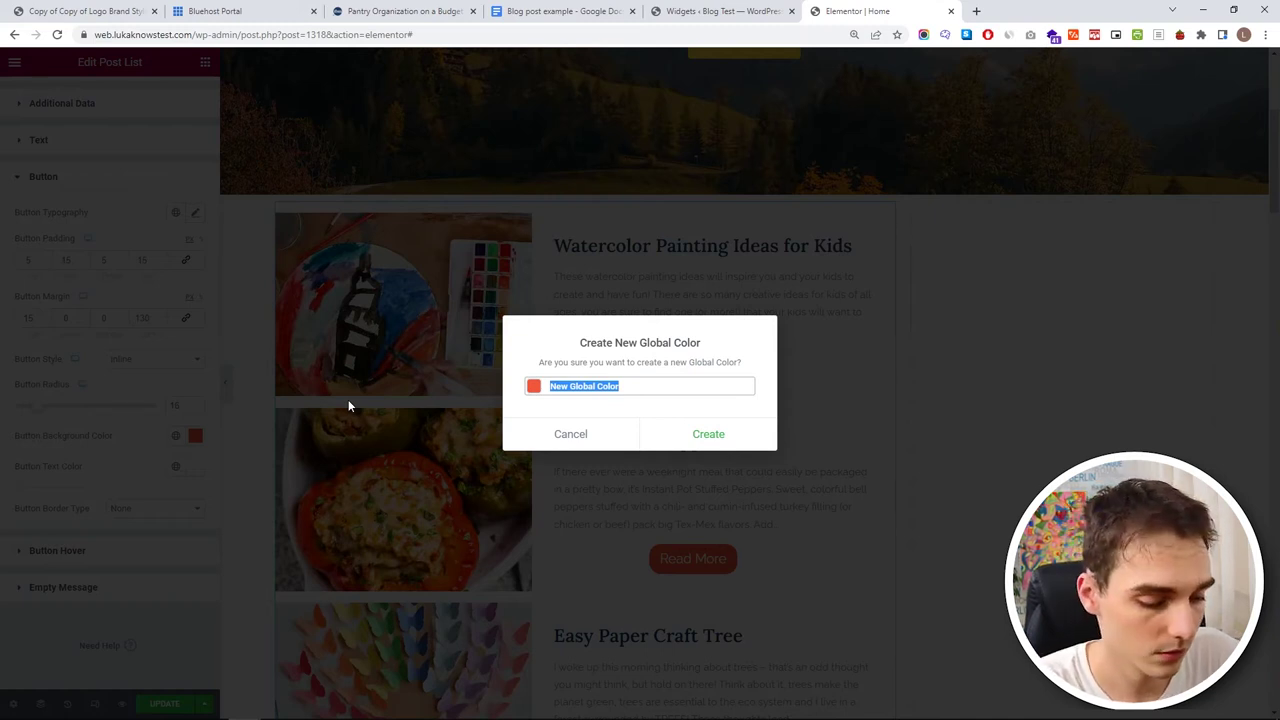
{"action": "type", "text": "My Orange"}
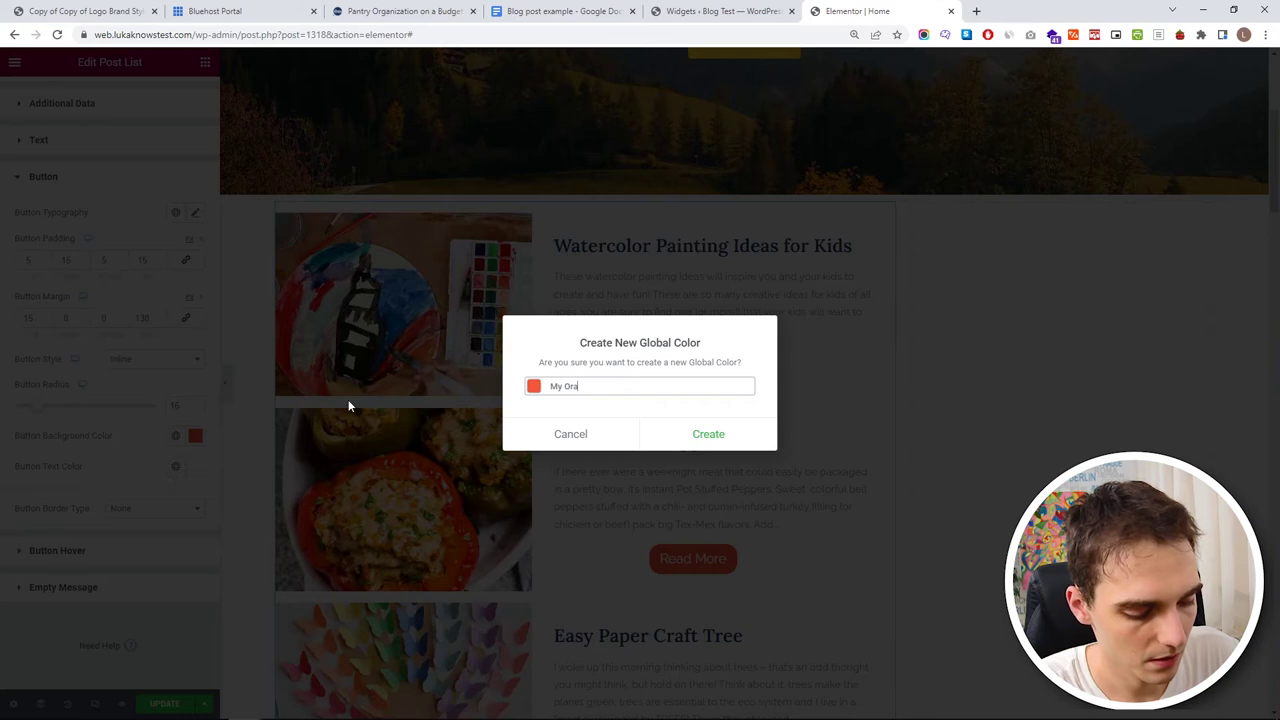
{"action": "left_click", "coordinate": [692, 442]}
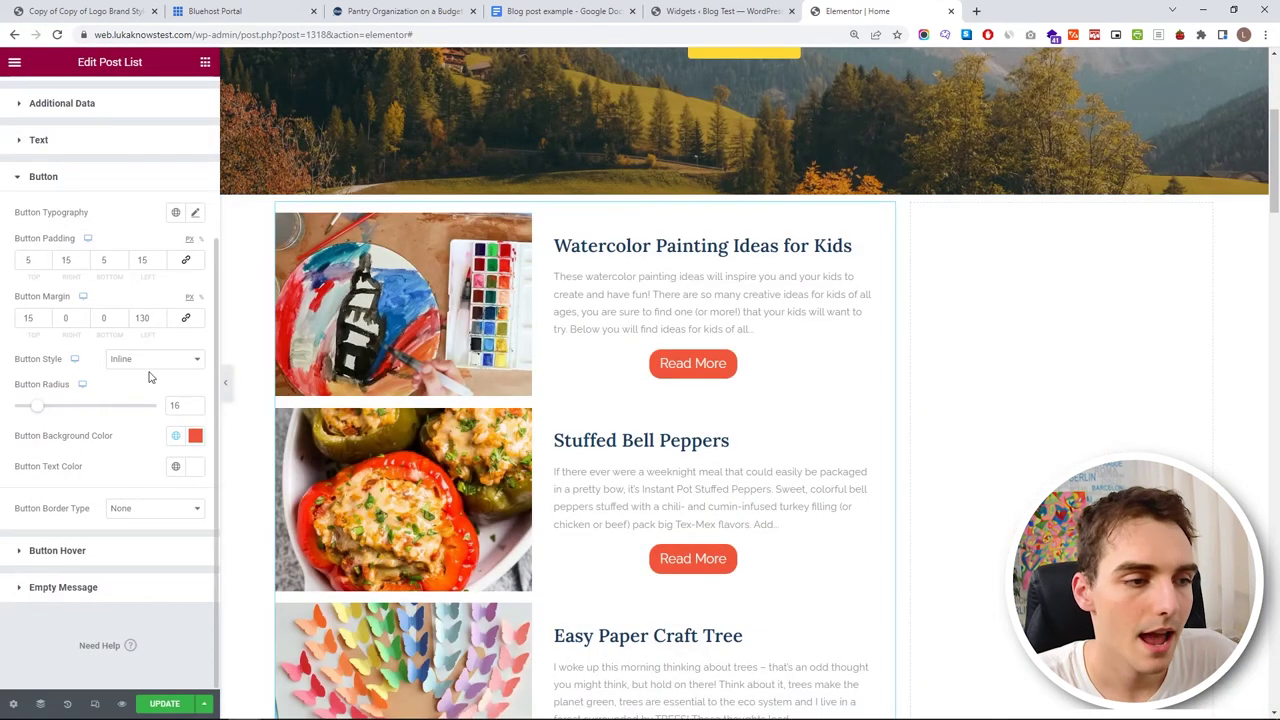
- Apply the H2 global font to the button text and reduce its font size
{"action": "left_click", "coordinate": [197, 216]}
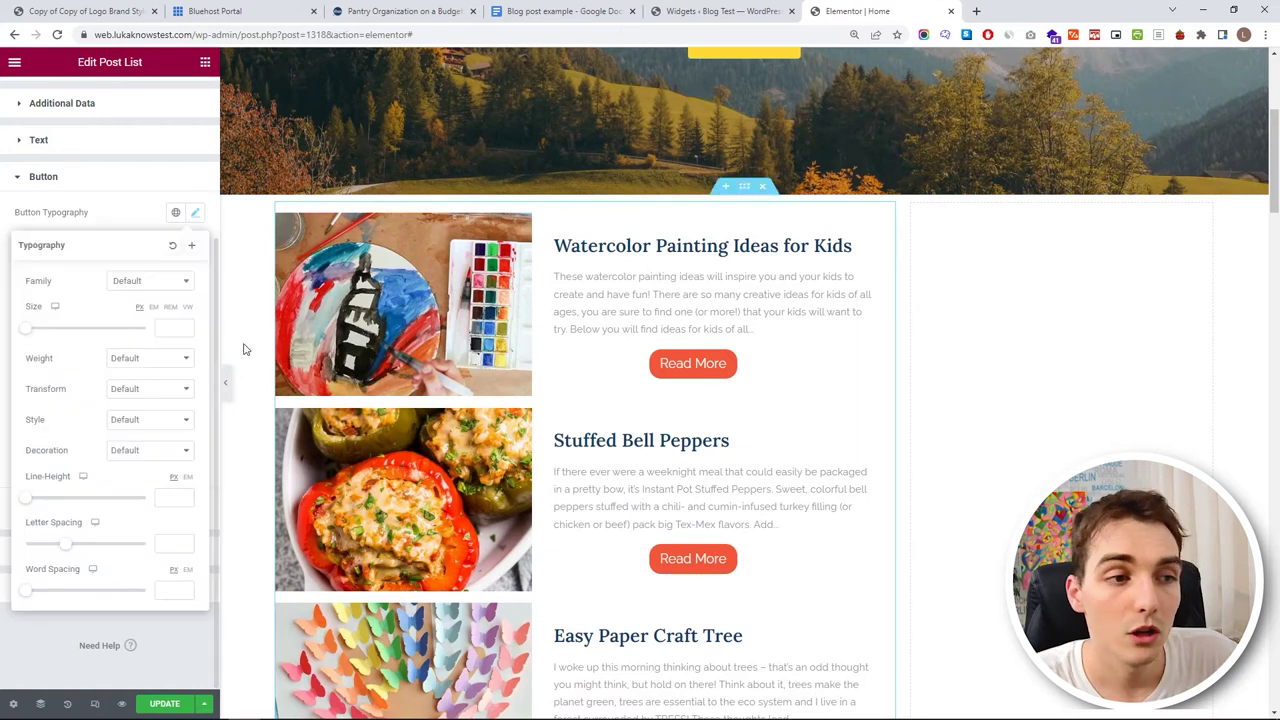
{"action": "left_click", "coordinate": [176, 214]}
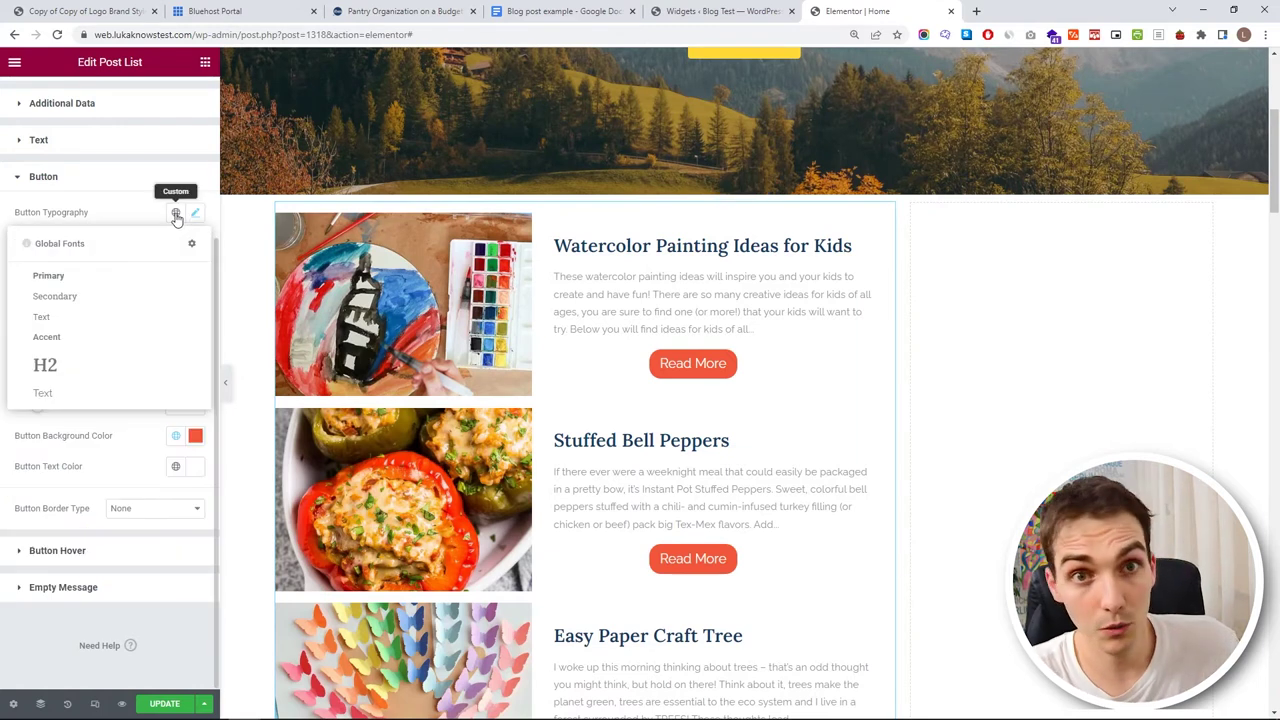
{"action": "left_click", "coordinate": [124, 377]}
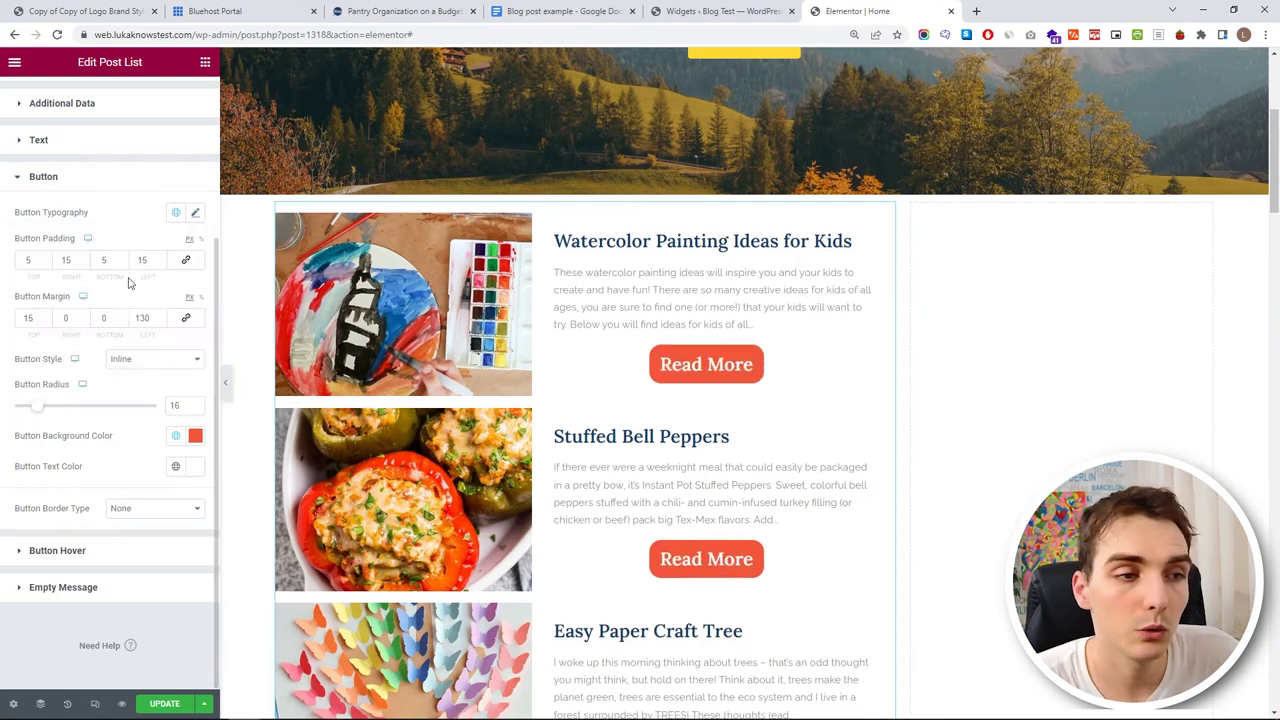
{"action": "left_click", "coordinate": [195, 214]}
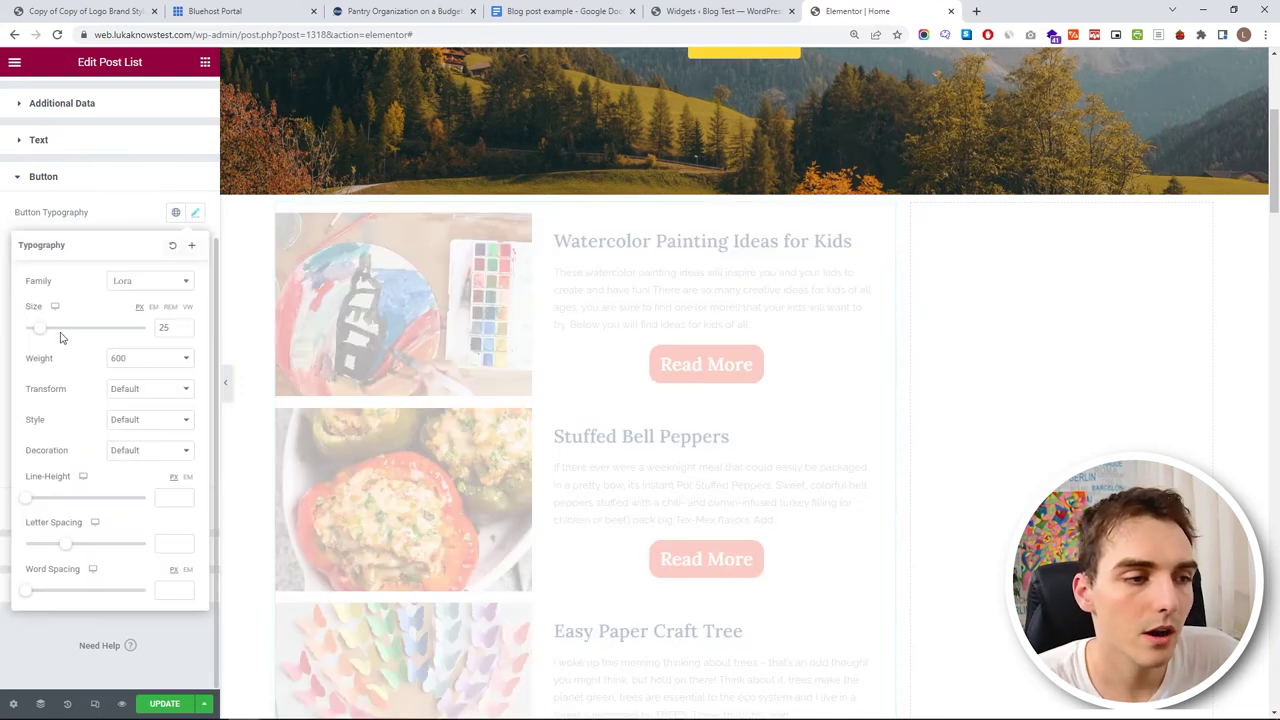
{"action": "left_click_drag", "start_coordinate": [43, 333], "coordinate": [37, 332]}
{"action": "left_click", "coordinate": [100, 211]}
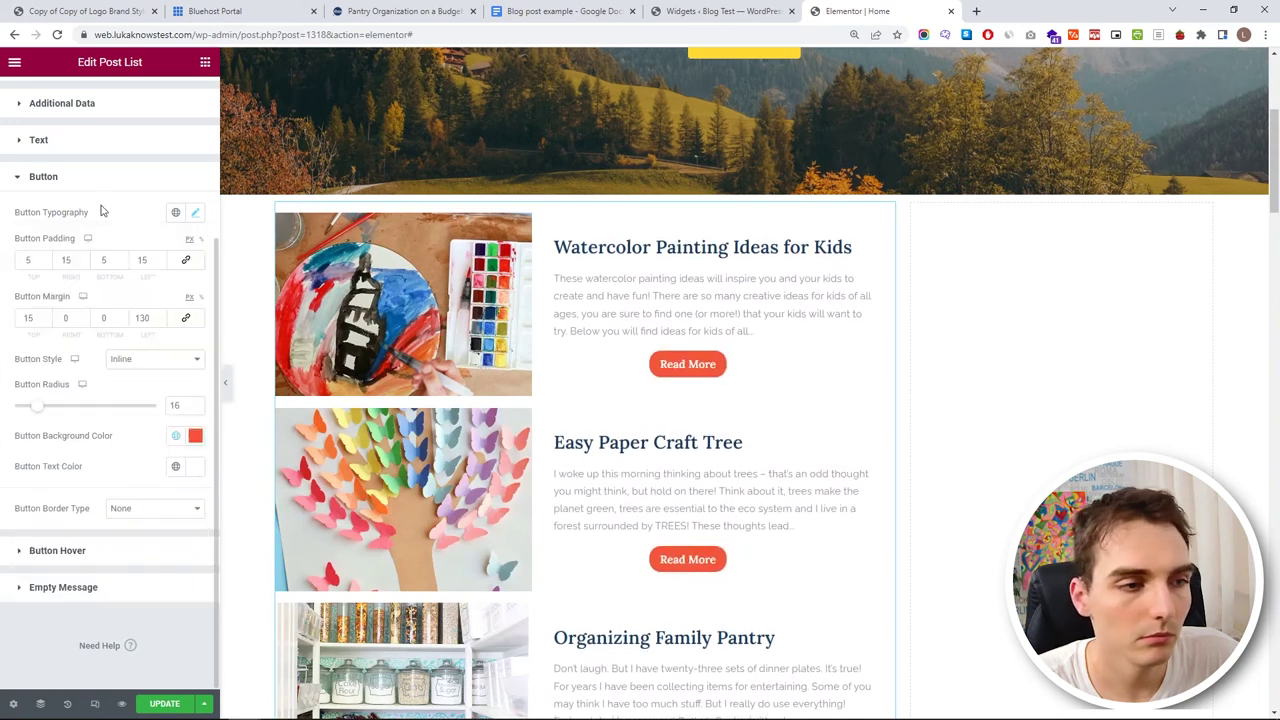
- Make the button text white (#ffffff) with a 400 font weight
{"action": "left_click", "coordinate": [194, 467]}
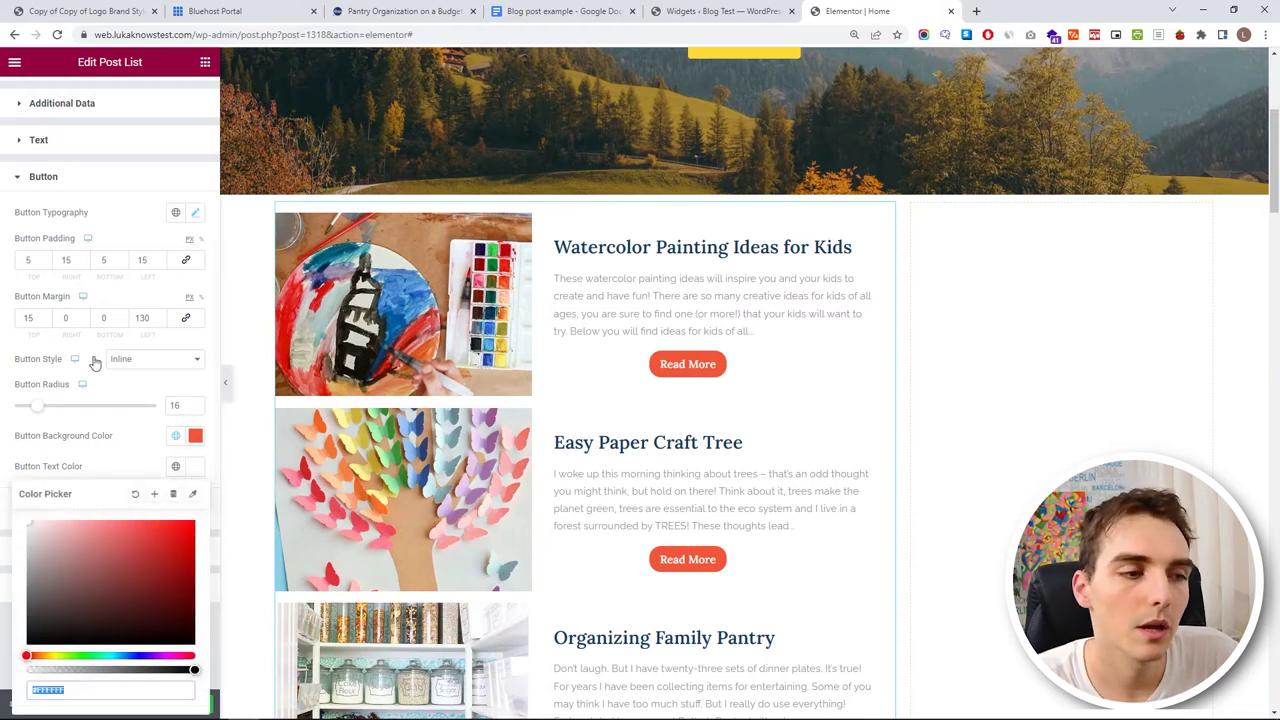
{"action": "left_click", "coordinate": [194, 214]}
{"action": "left_click", "coordinate": [170, 364]}
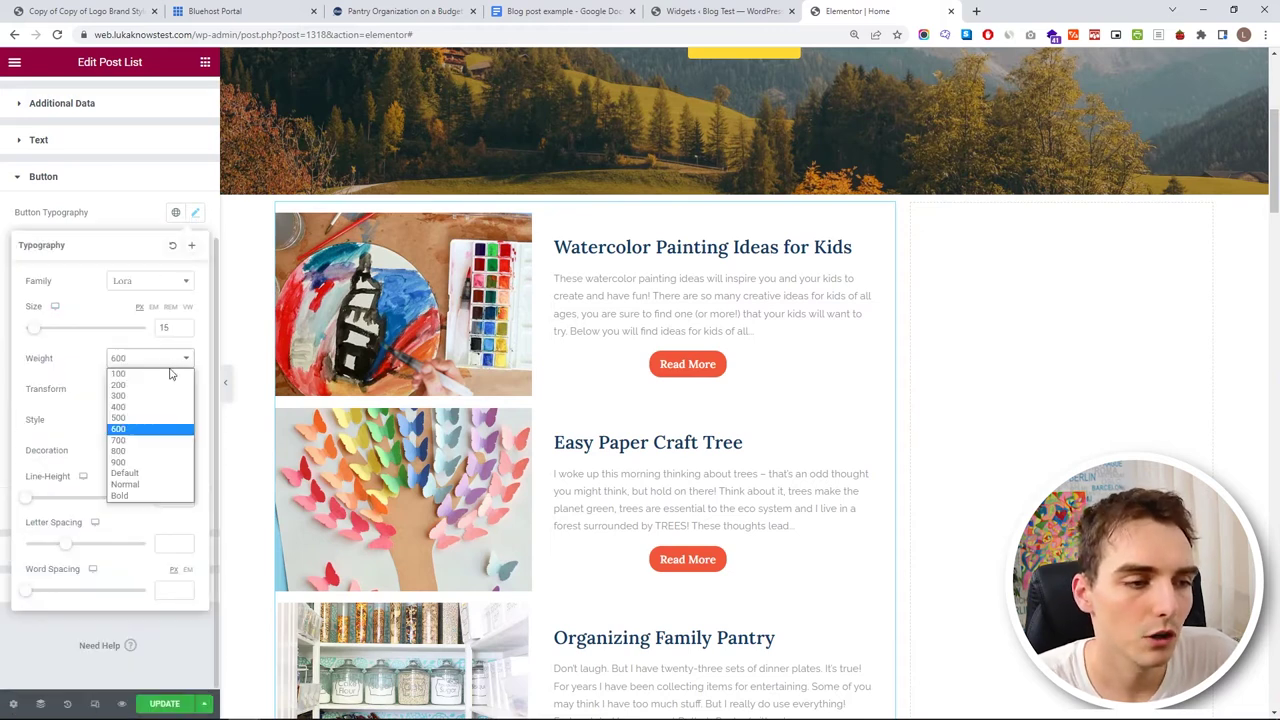
{"action": "left_click", "coordinate": [169, 412]}
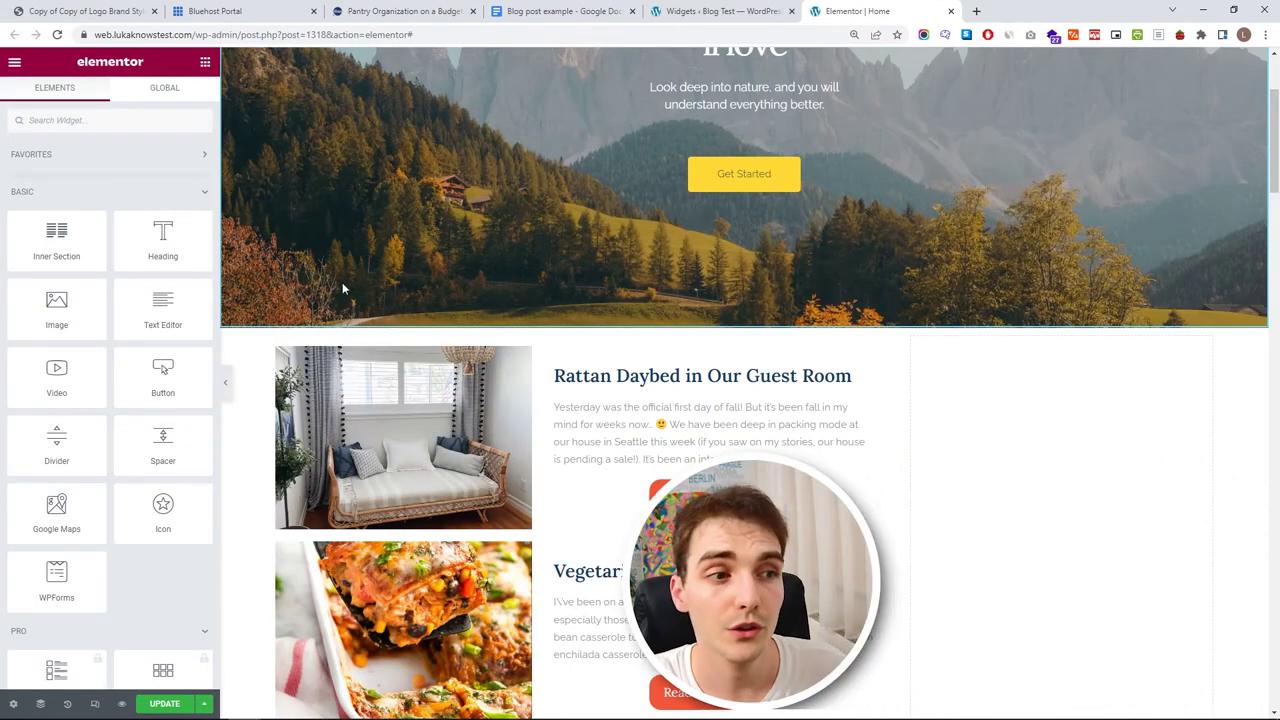
- Add an Image, Heading, Text Editor and Social Icons widget to the right sidebar column
{"action": "left_click_drag", "start_coordinate": [56, 305], "coordinate": [998, 387]}
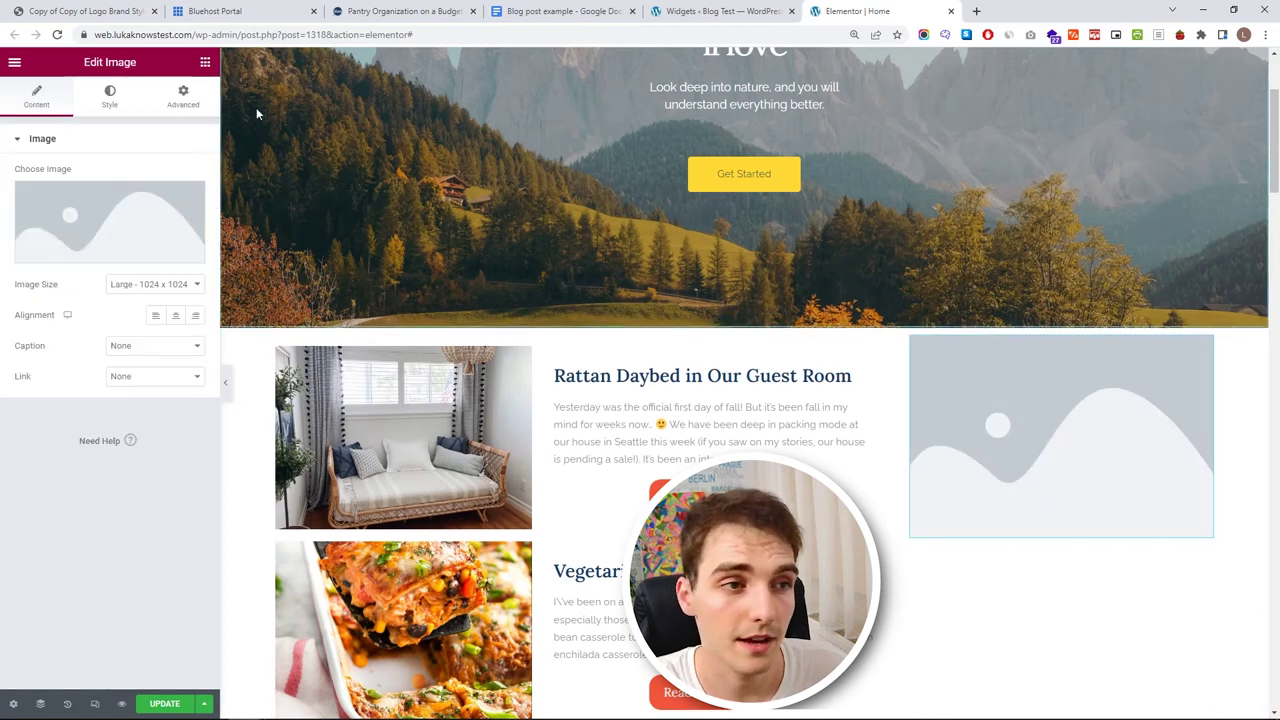
{"action": "left_click", "coordinate": [205, 62]}
{"action": "left_click_drag", "start_coordinate": [147, 222], "coordinate": [1006, 345]}
{"action": "scroll", "coordinate": [299, 314], "scroll_direction": "down", "scroll_amount": 2}
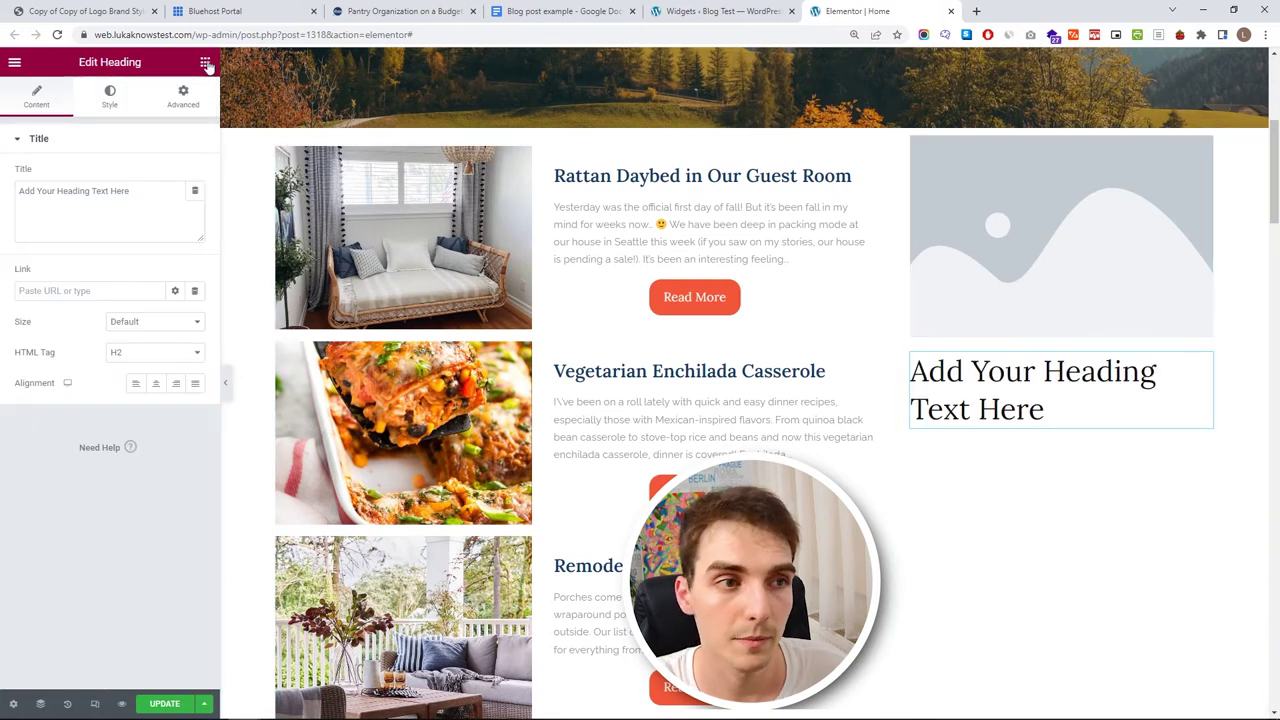
{"action": "left_click", "coordinate": [205, 62]}
{"action": "left_click_drag", "start_coordinate": [150, 298], "coordinate": [990, 428]}
{"action": "left_click", "coordinate": [204, 63]}
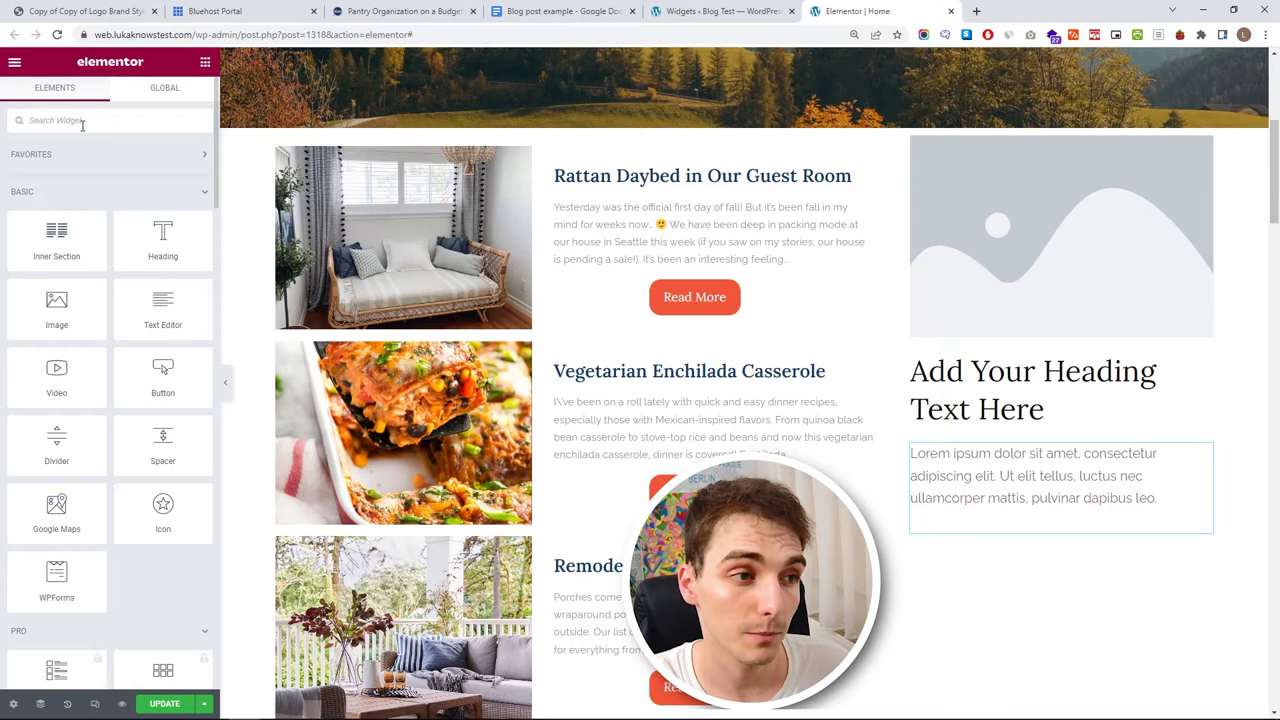
{"action": "type", "text": "soci"}
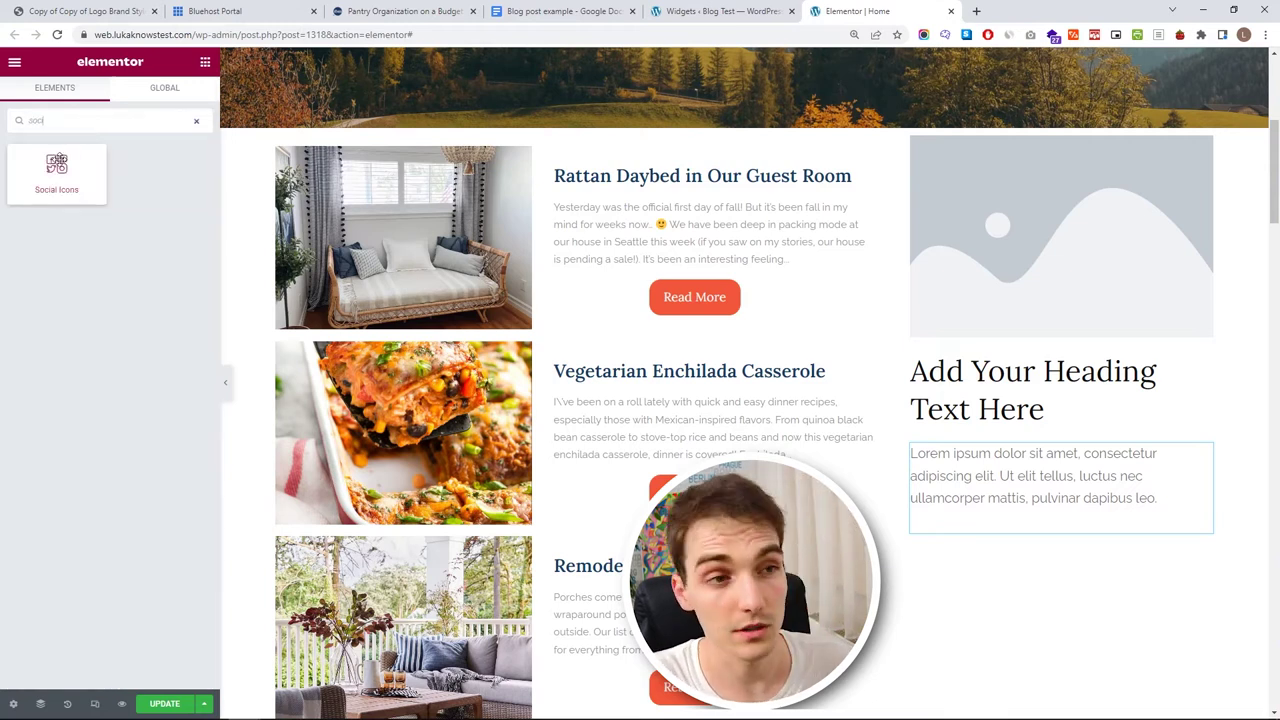
{"action": "left_click_drag", "start_coordinate": [57, 166], "coordinate": [990, 526]}
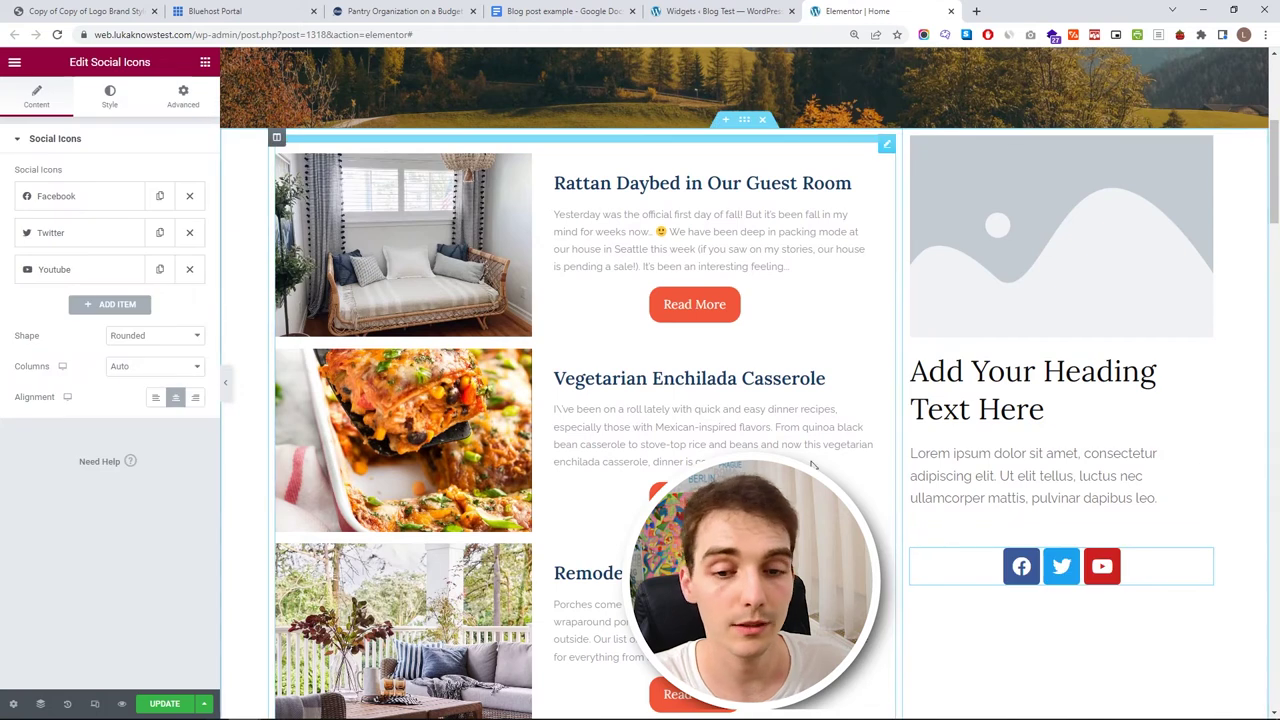
- Add a Divider and an Image below it, then duplicate the image twice
{"action": "left_click", "coordinate": [205, 62]}
{"action": "left_click_drag", "start_coordinate": [56, 440], "coordinate": [1046, 582]}
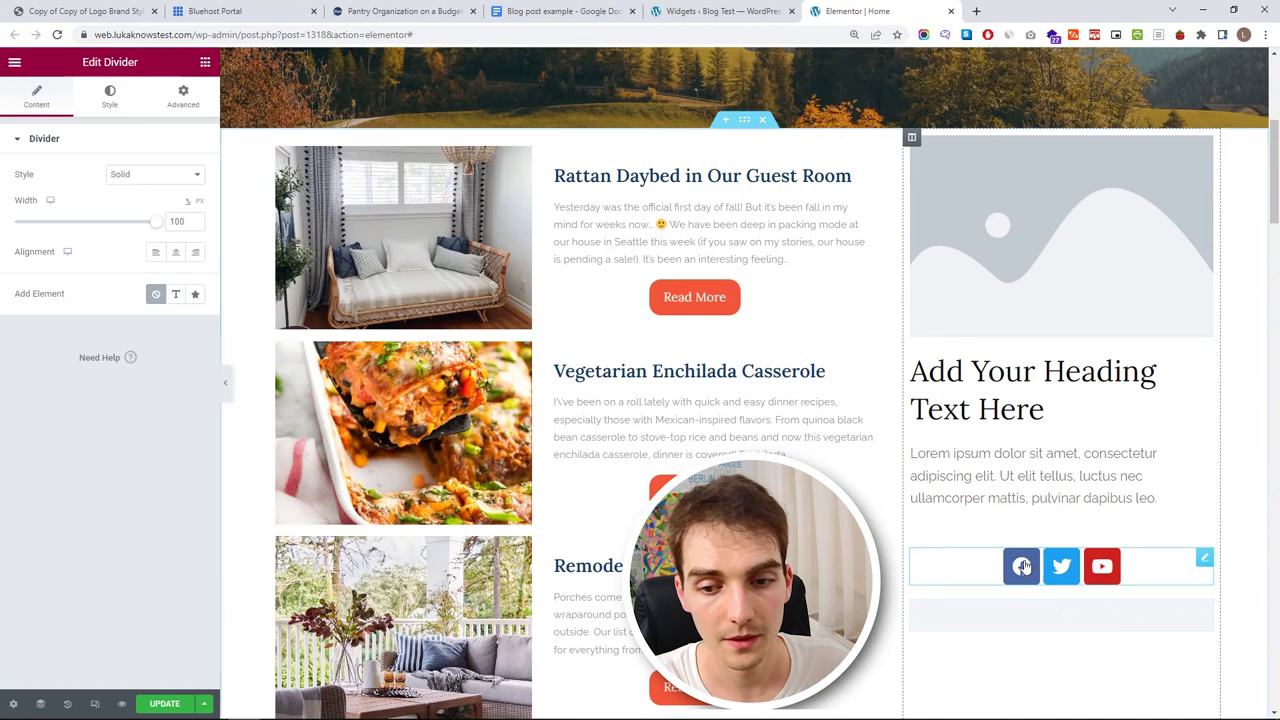
{"action": "scroll", "coordinate": [1030, 542], "scroll_direction": "down", "scroll_amount": 2}
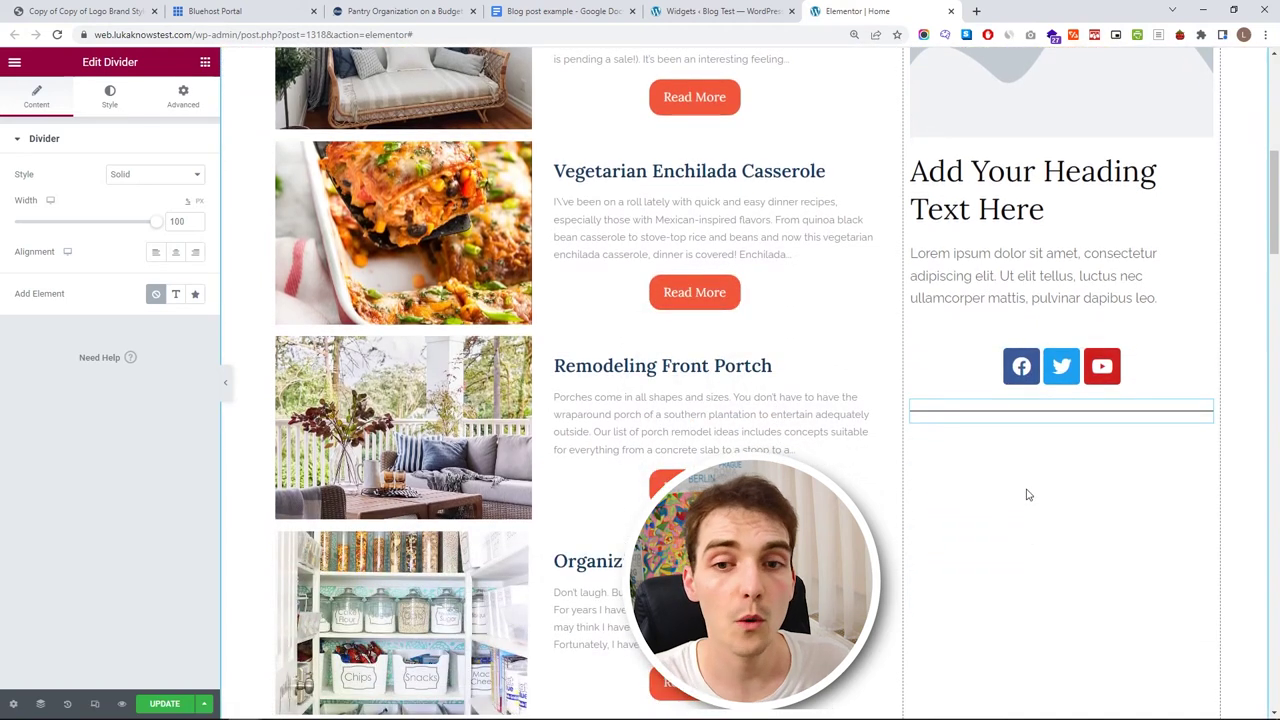
{"action": "left_click", "coordinate": [205, 62]}
{"action": "left_click_drag", "start_coordinate": [56, 305], "coordinate": [1045, 422]}
{"action": "right_click", "coordinate": [1208, 451]}
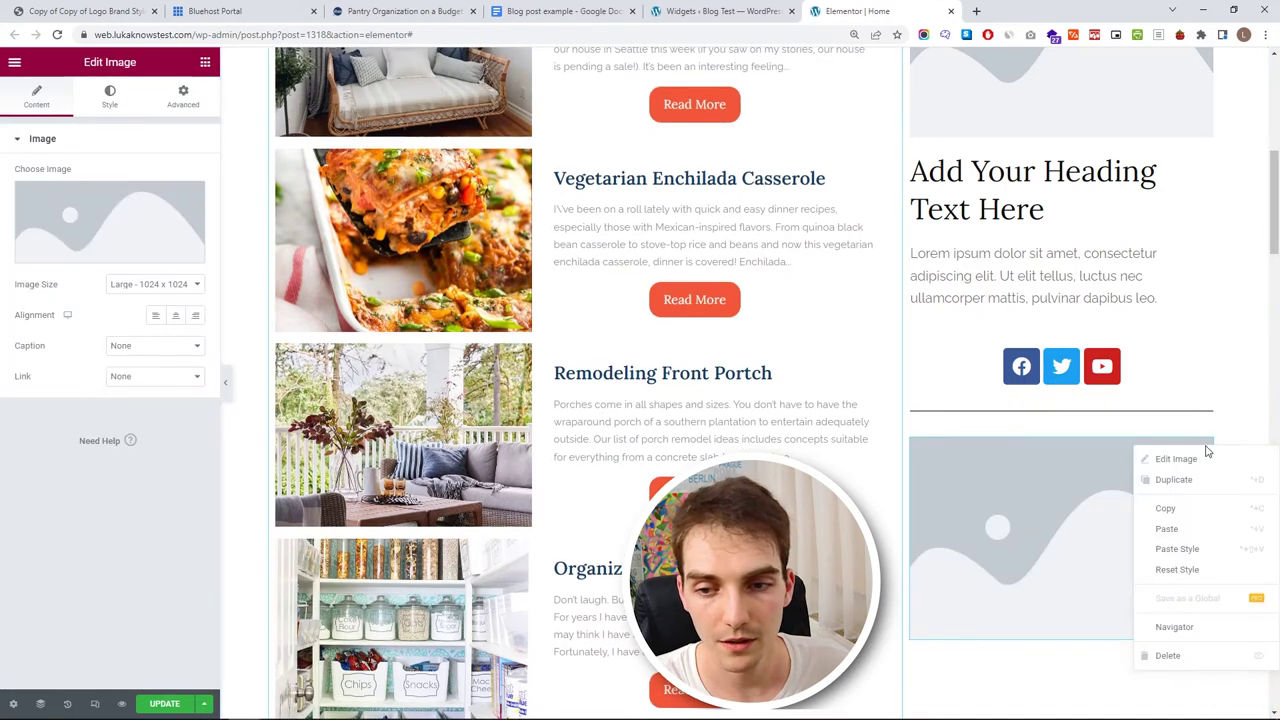
{"action": "left_click", "coordinate": [1188, 488]}
{"action": "scroll", "coordinate": [1195, 420], "scroll_direction": "down", "scroll_amount": 3}
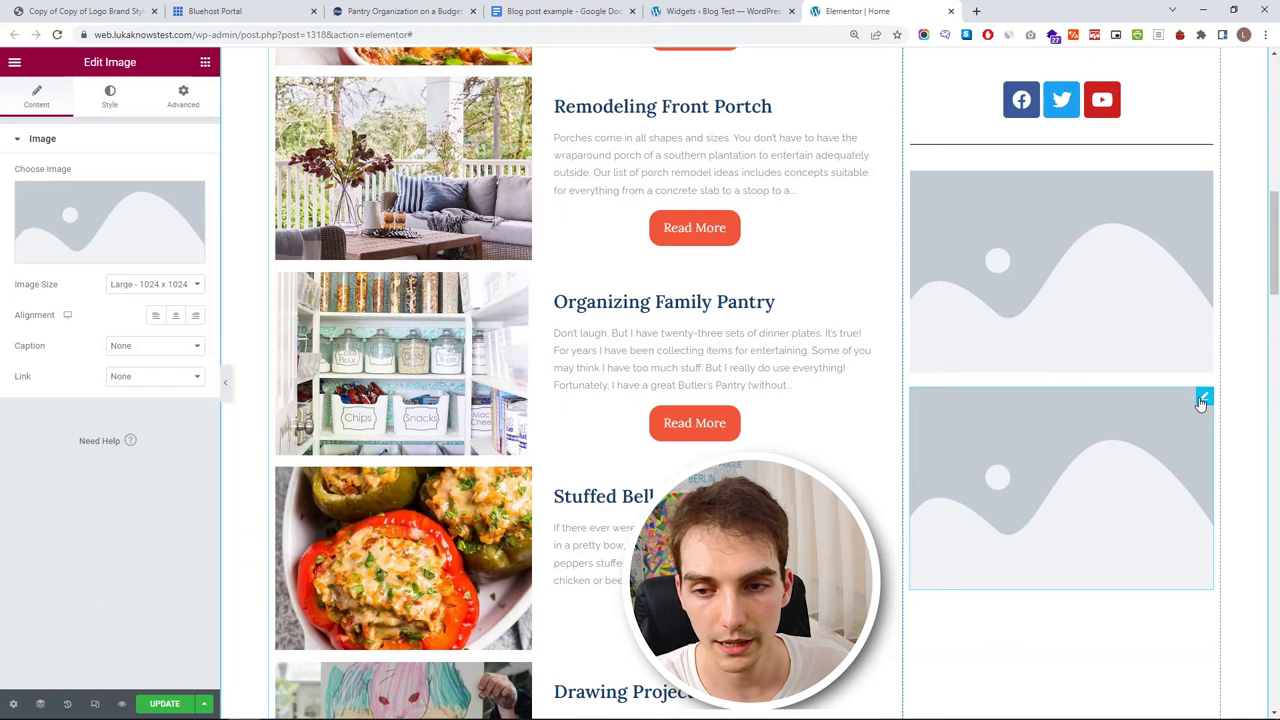
{"action": "right_click", "coordinate": [1205, 400]}
{"action": "left_click", "coordinate": [1199, 433]}
{"action": "scroll", "coordinate": [1049, 386], "scroll_direction": "down", "scroll_amount": 4}
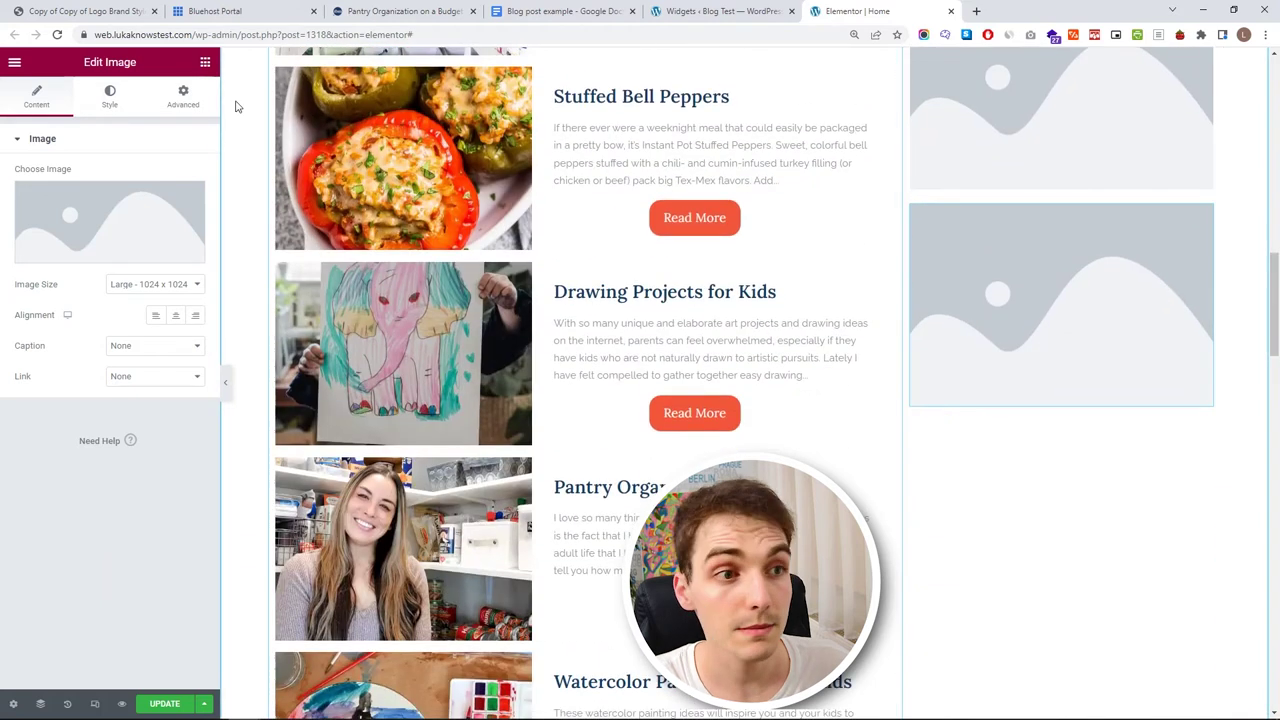
- Add a Post List widget under the sidebar images and select the top sidebar image
{"action": "left_click", "coordinate": [205, 62]}
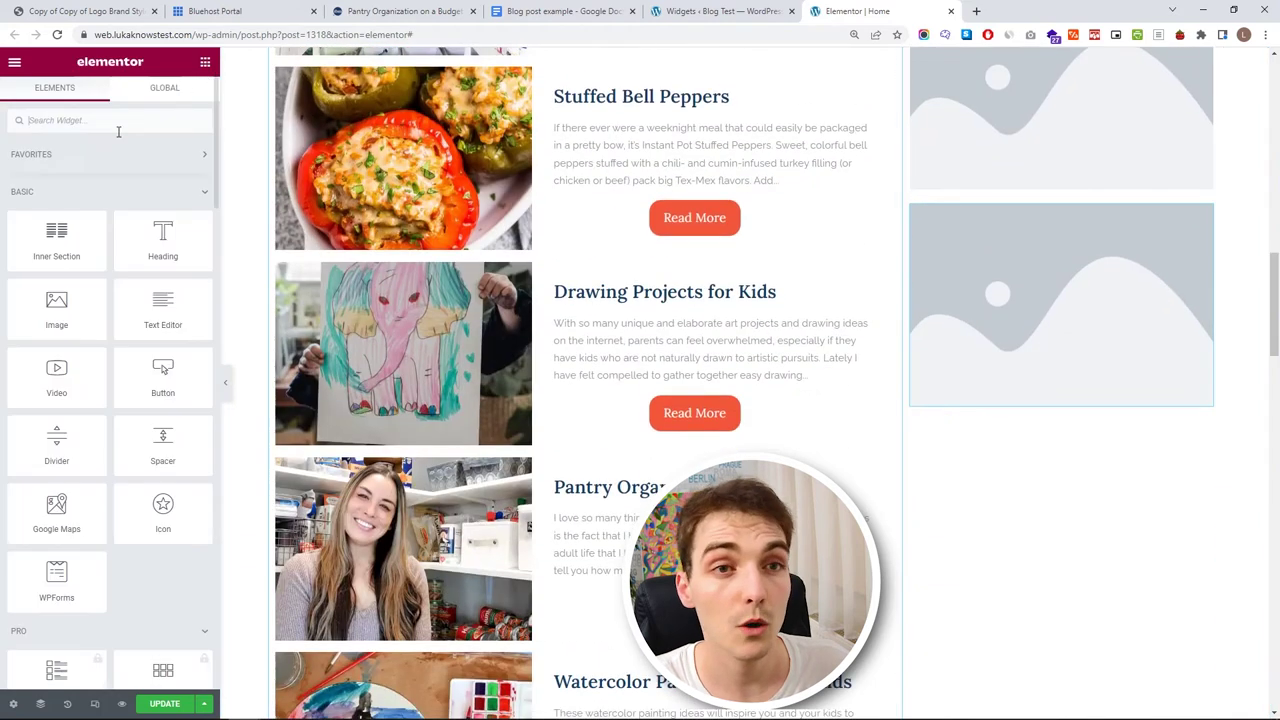
{"action": "left_click", "coordinate": [57, 128]}
{"action": "type", "text": "post"}
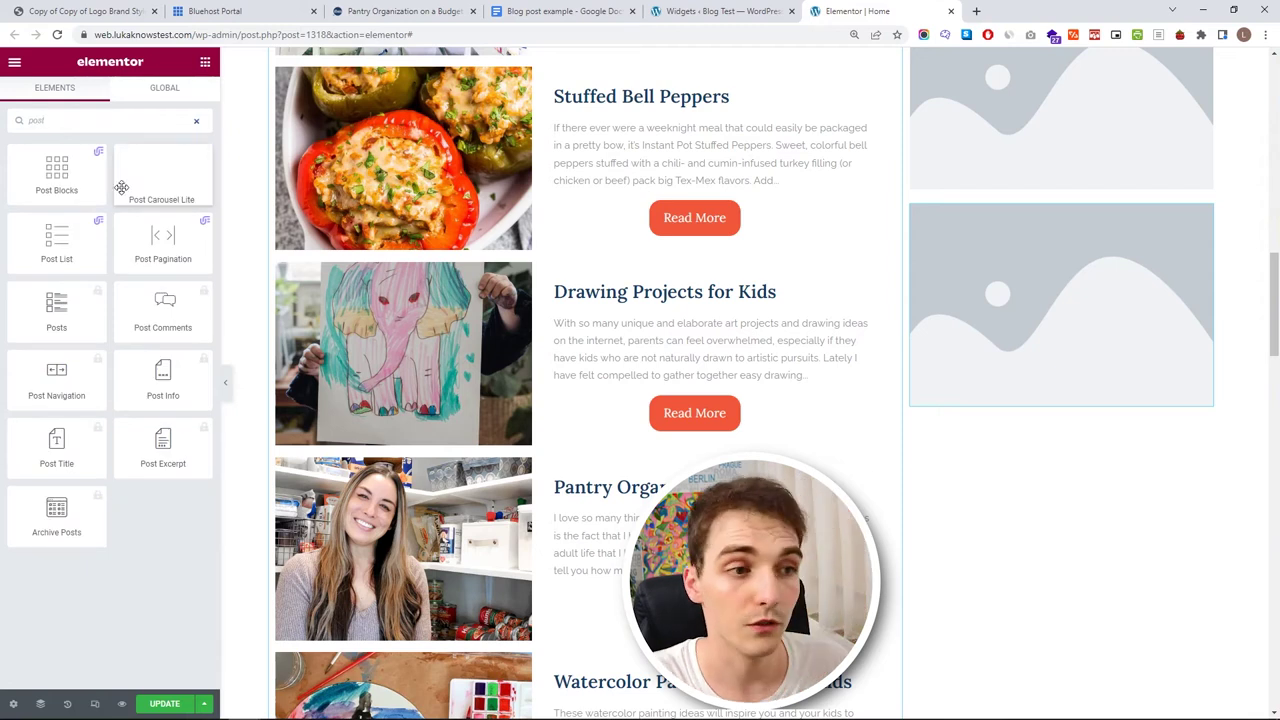
{"action": "left_click_drag", "start_coordinate": [57, 240], "coordinate": [978, 405]}
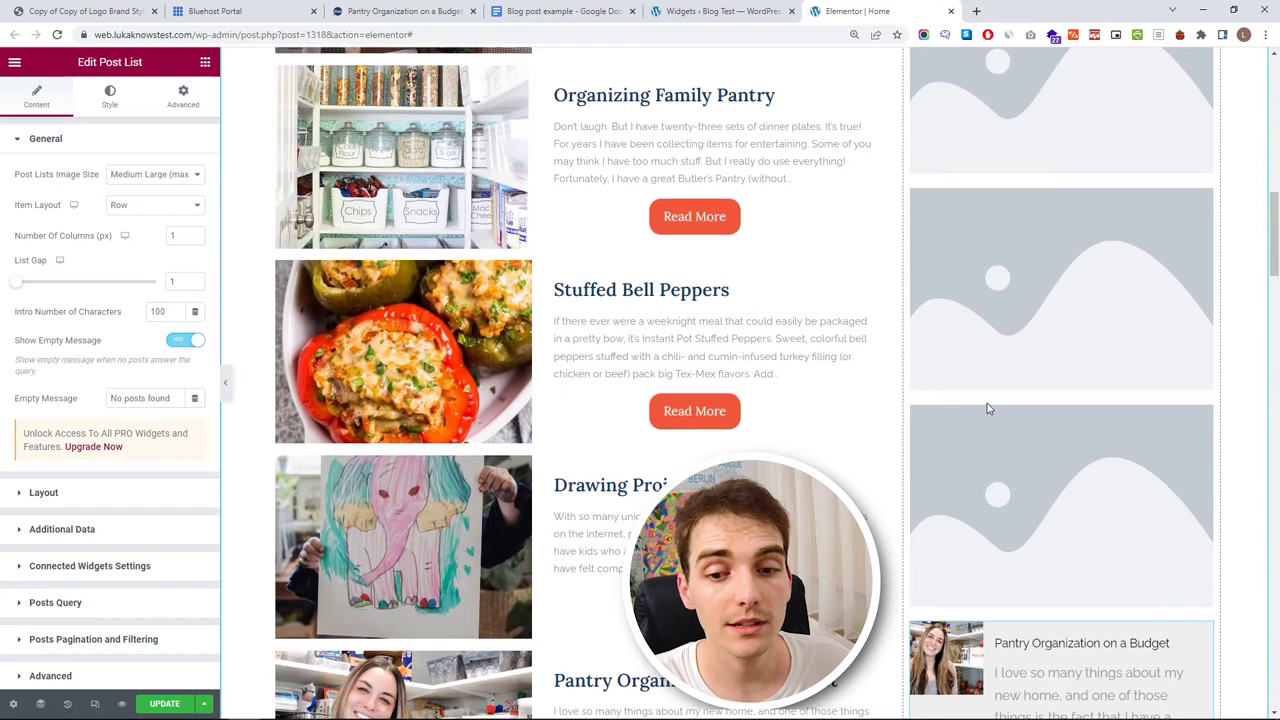
{"action": "scroll", "coordinate": [987, 403], "scroll_direction": "up", "scroll_amount": 8}
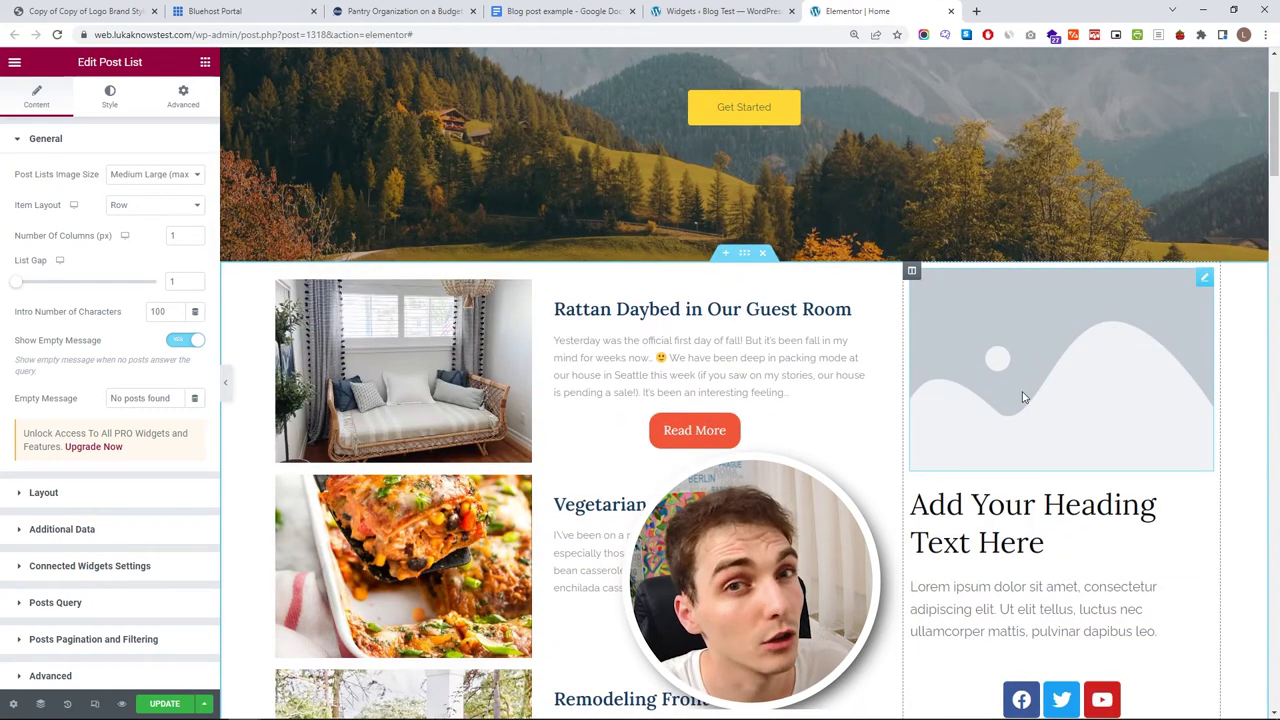
{"action": "left_click", "coordinate": [1077, 399]}
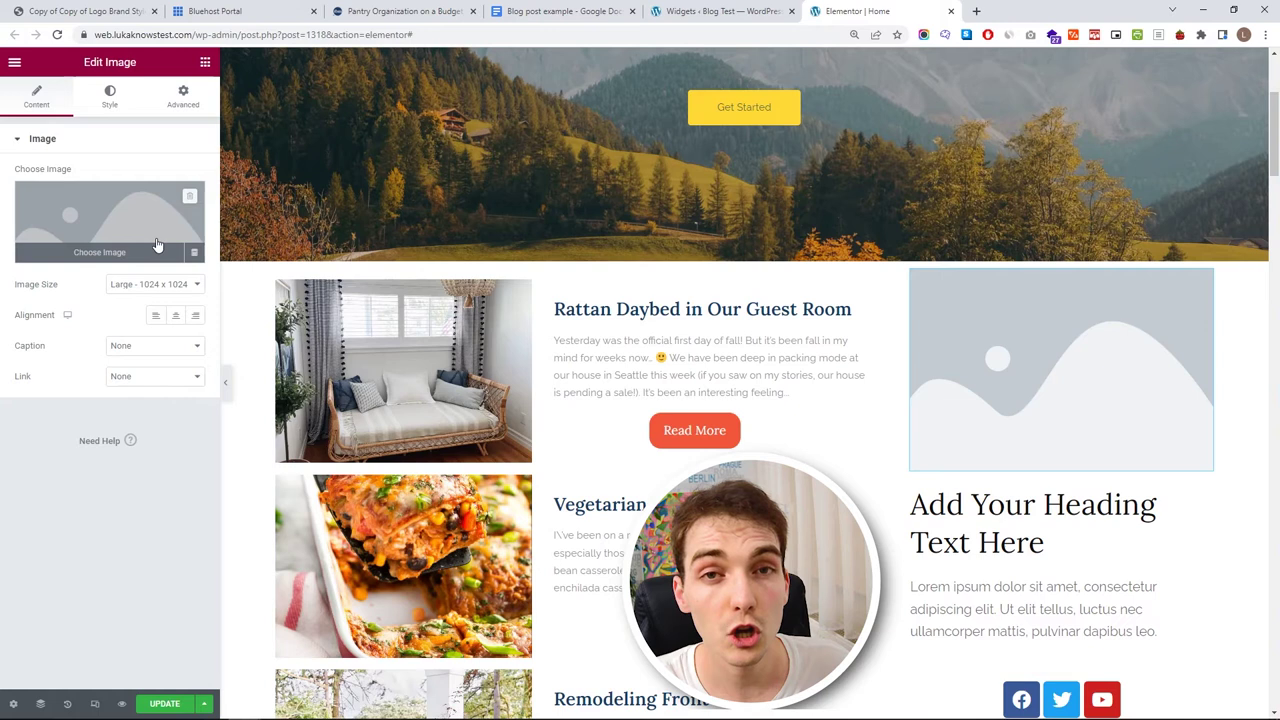
- Upload the mother-and-daughter photo from the Home page folder for the sidebar image
{"action": "left_click", "coordinate": [60, 232]}
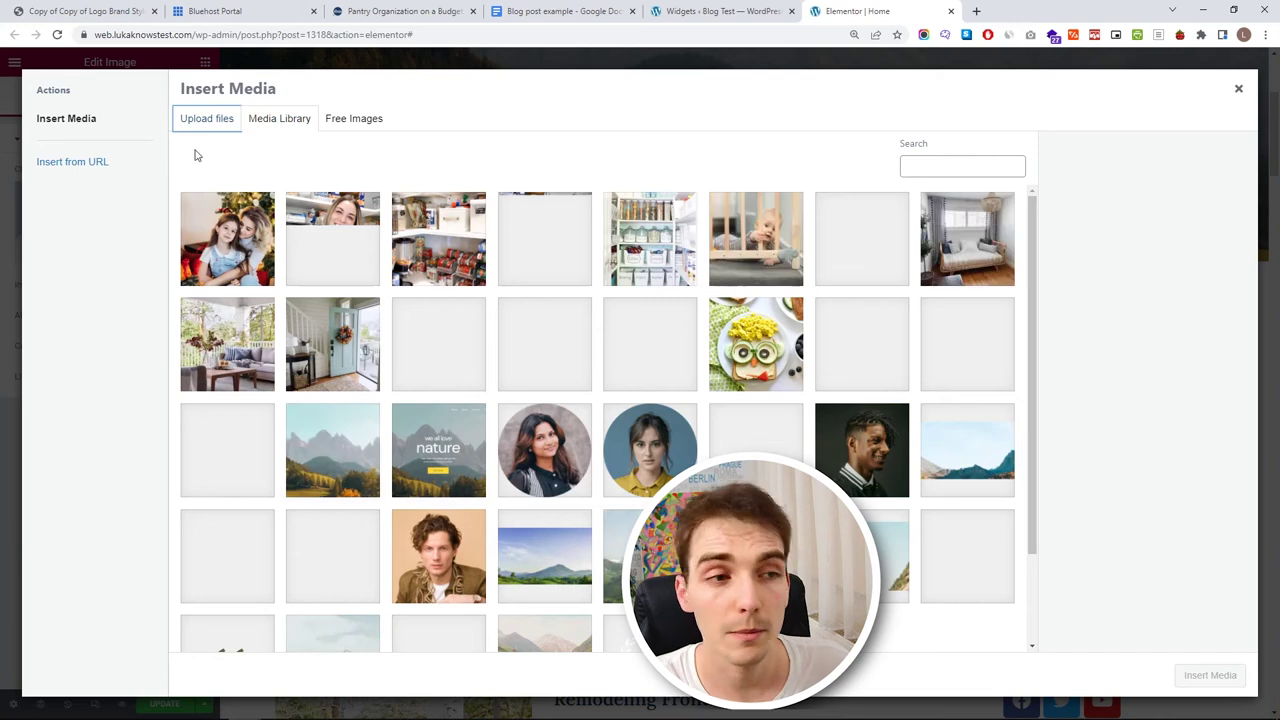
{"action": "left_click", "coordinate": [211, 127]}
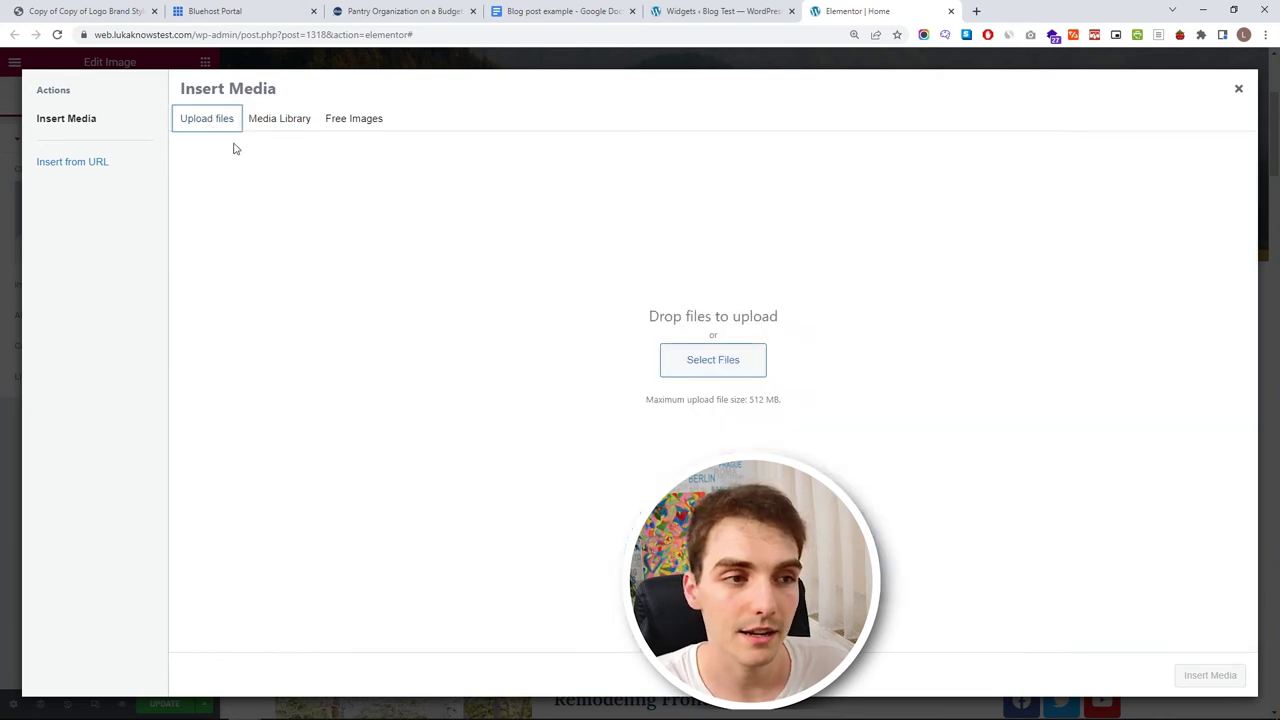
{"action": "left_click", "coordinate": [729, 366]}
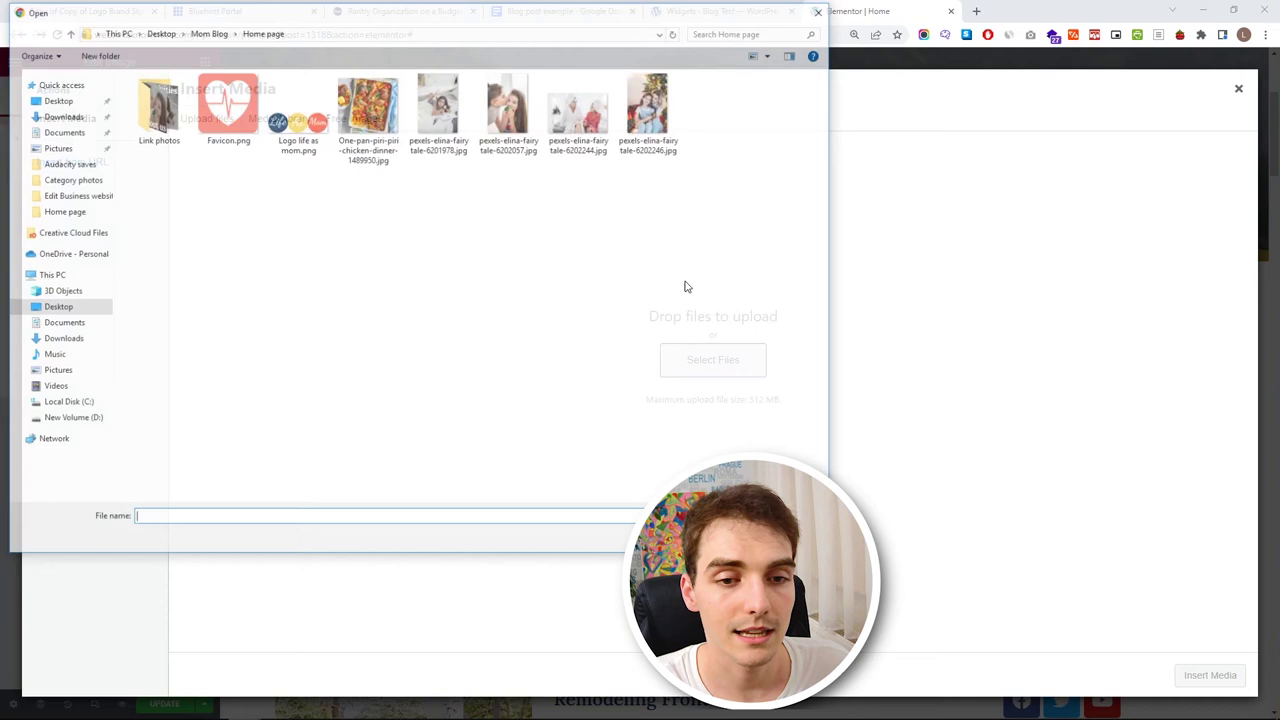
{"action": "double_click", "coordinate": [660, 115]}
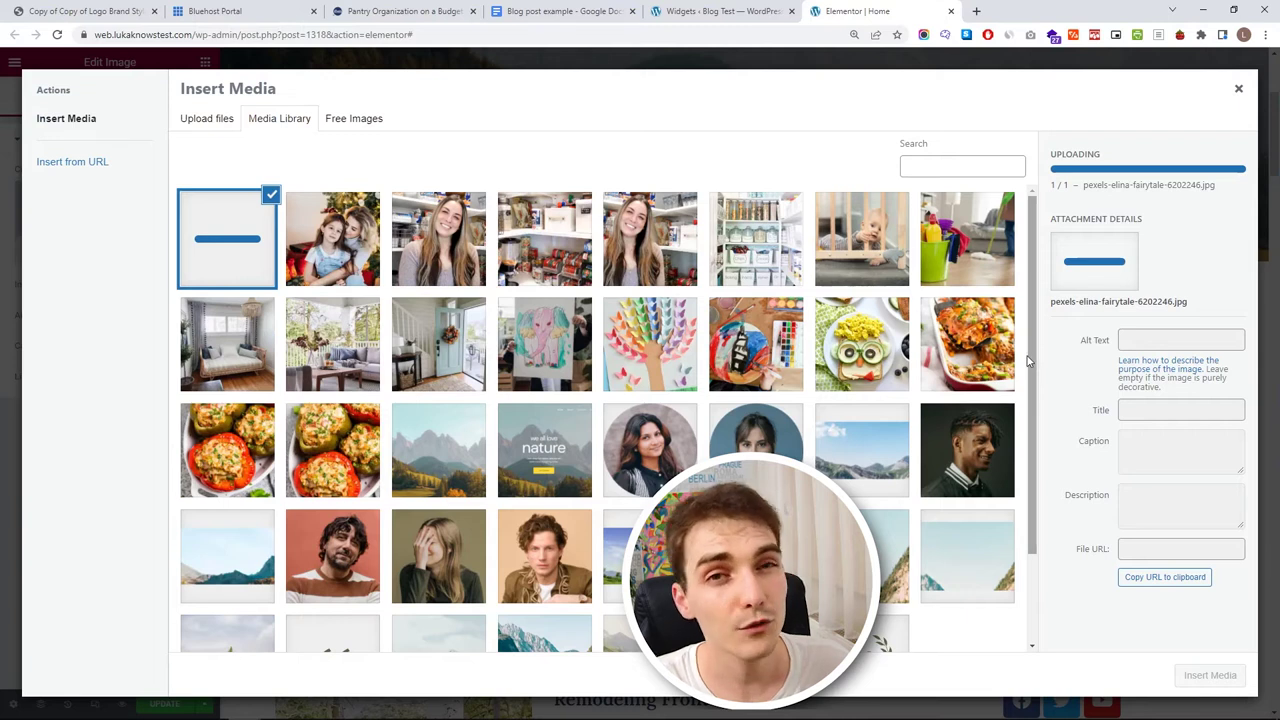
{"action": "left_click", "coordinate": [352, 242]}
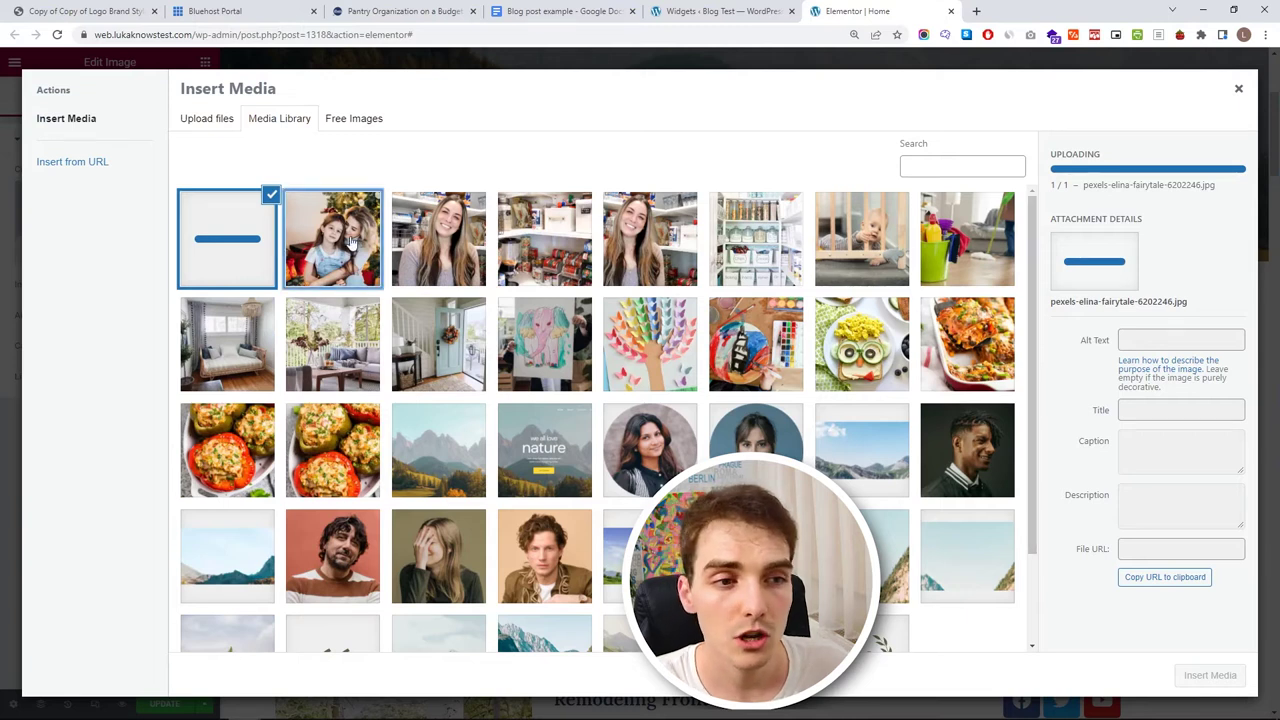
{"action": "left_click", "coordinate": [1080, 409]}
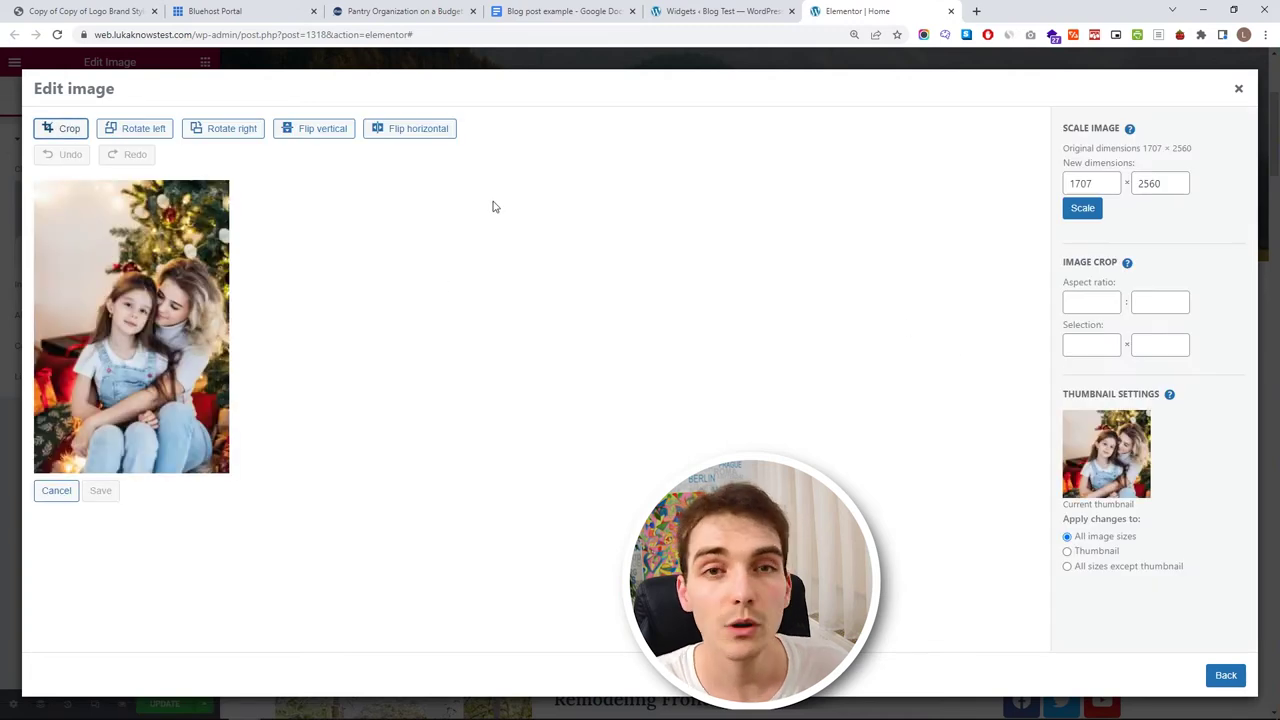
- Crop the photo to a 1:1 square, save it, and insert it into the sidebar
{"action": "left_click", "coordinate": [1078, 300]}
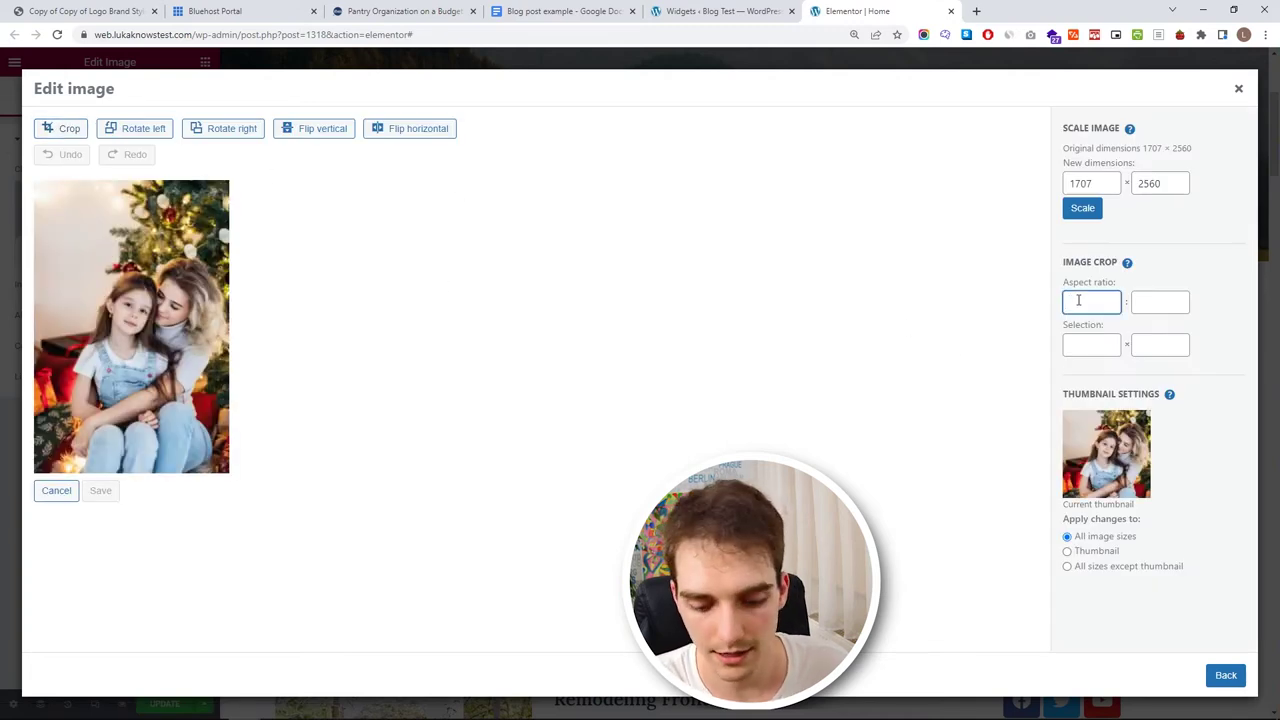
{"action": "left_click", "coordinate": [1154, 311]}
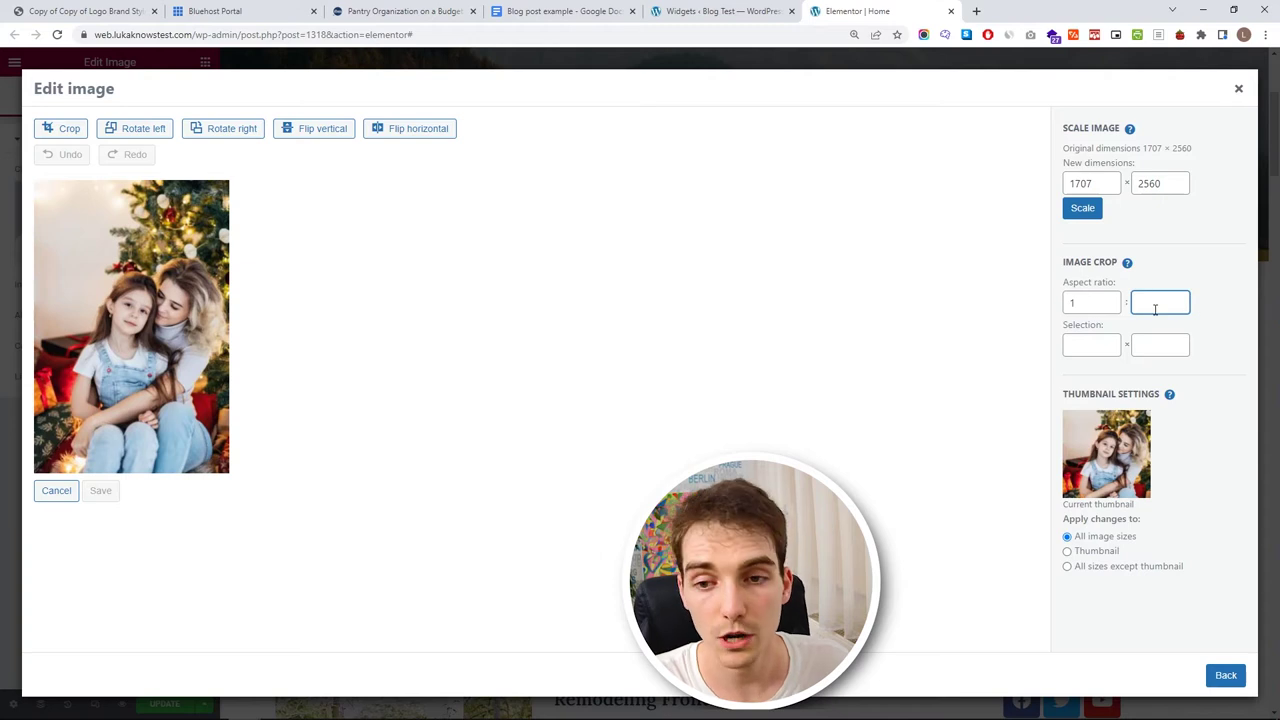
{"action": "type", "text": "1"}
{"action": "left_click", "coordinate": [66, 128]}
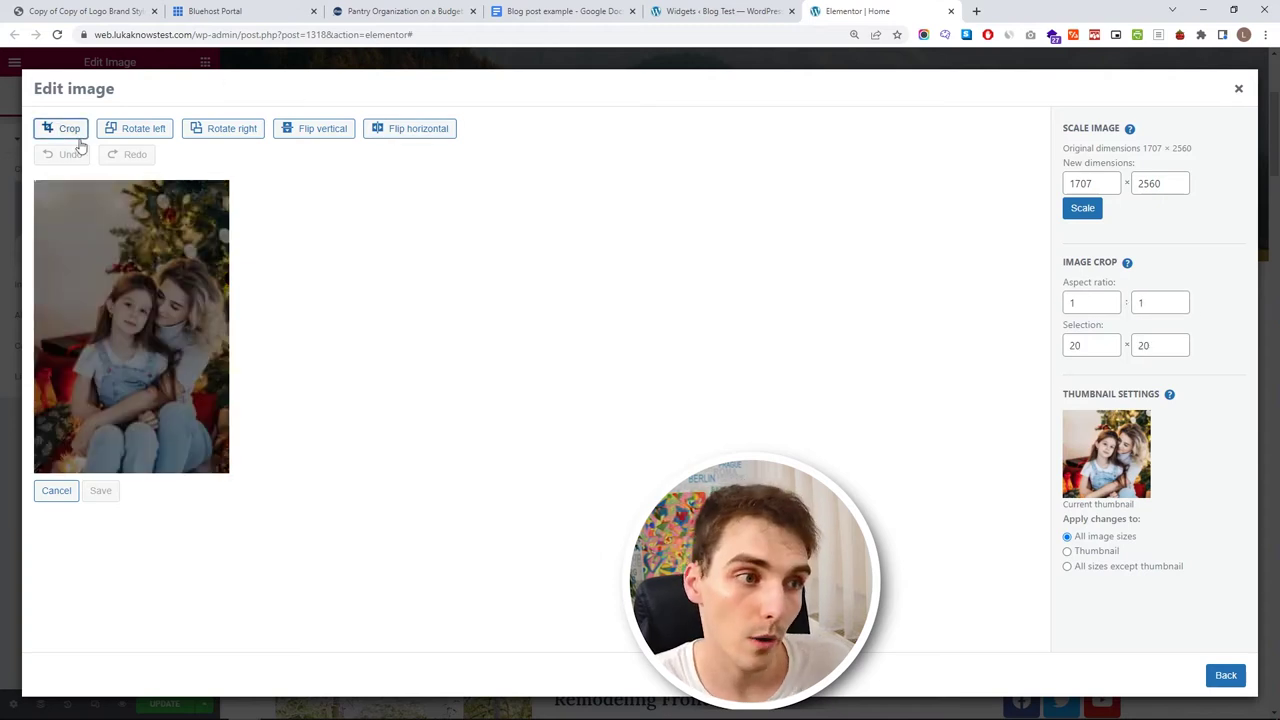
{"action": "left_click_drag", "start_coordinate": [35, 182], "coordinate": [461, 492]}
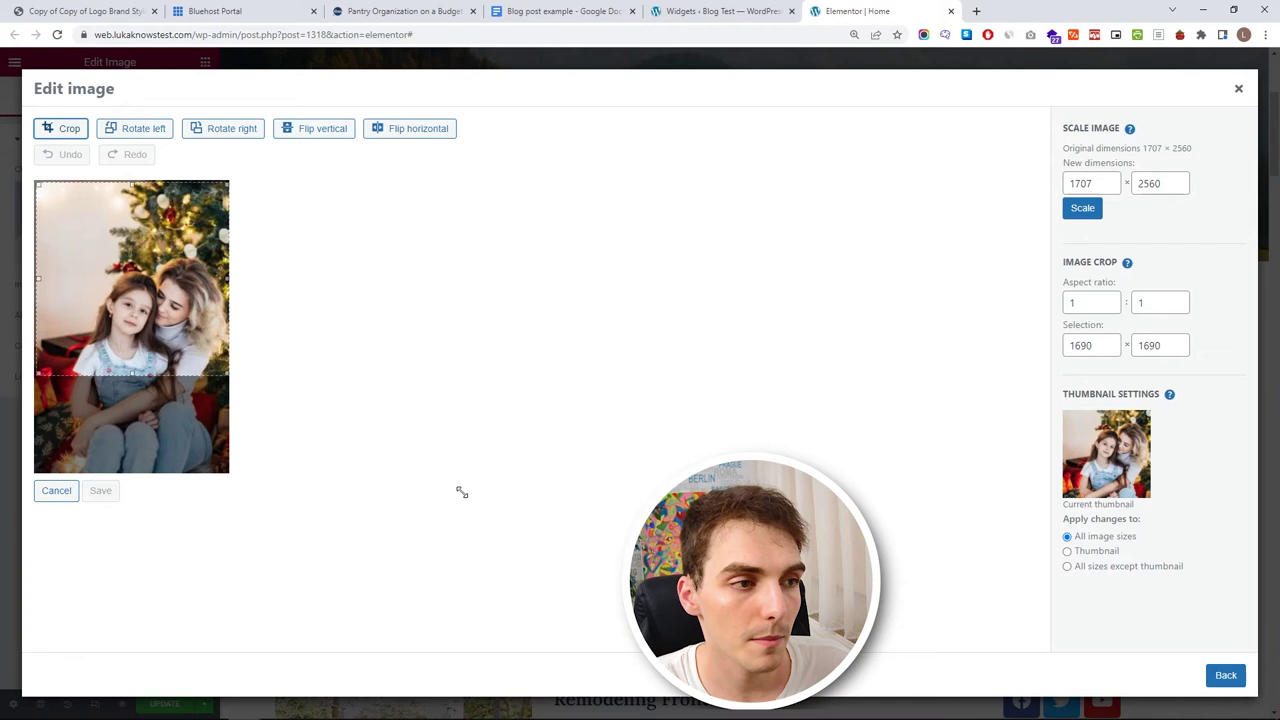
{"action": "left_click_drag", "start_coordinate": [160, 269], "coordinate": [168, 334]}
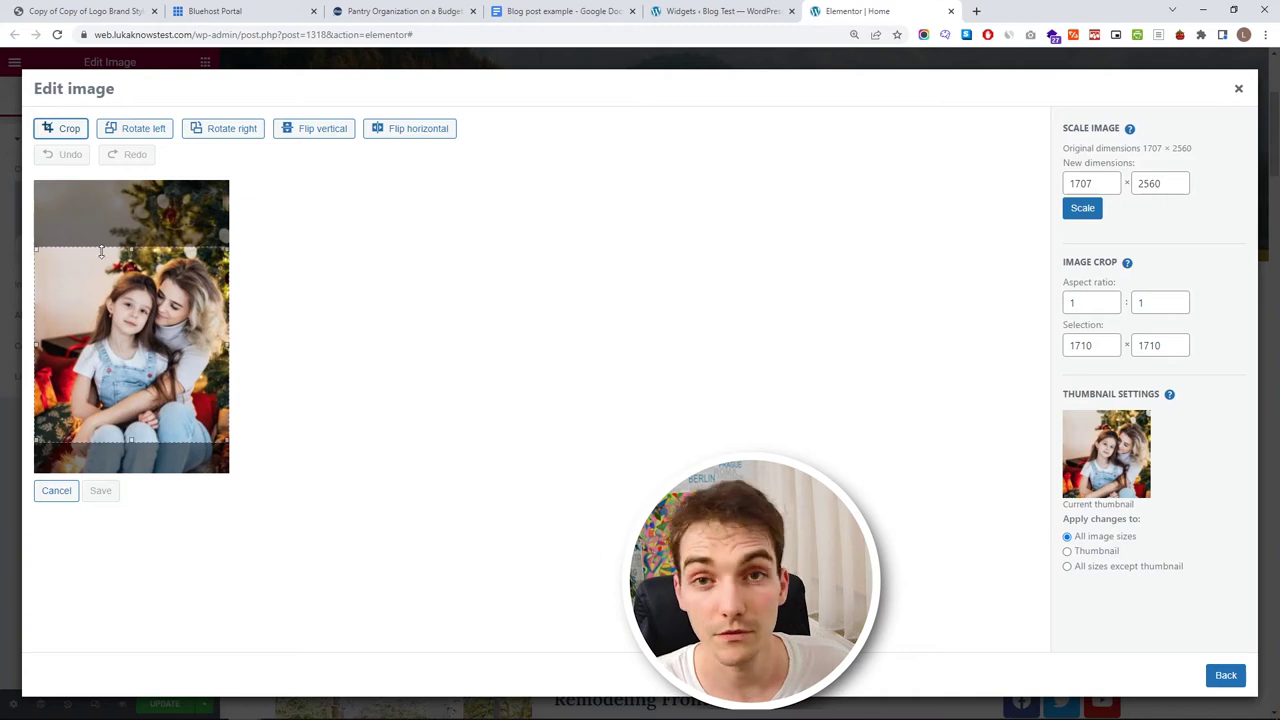
{"action": "left_click_drag", "start_coordinate": [34, 251], "coordinate": [87, 268]}
{"action": "left_click_drag", "start_coordinate": [104, 342], "coordinate": [108, 321]}
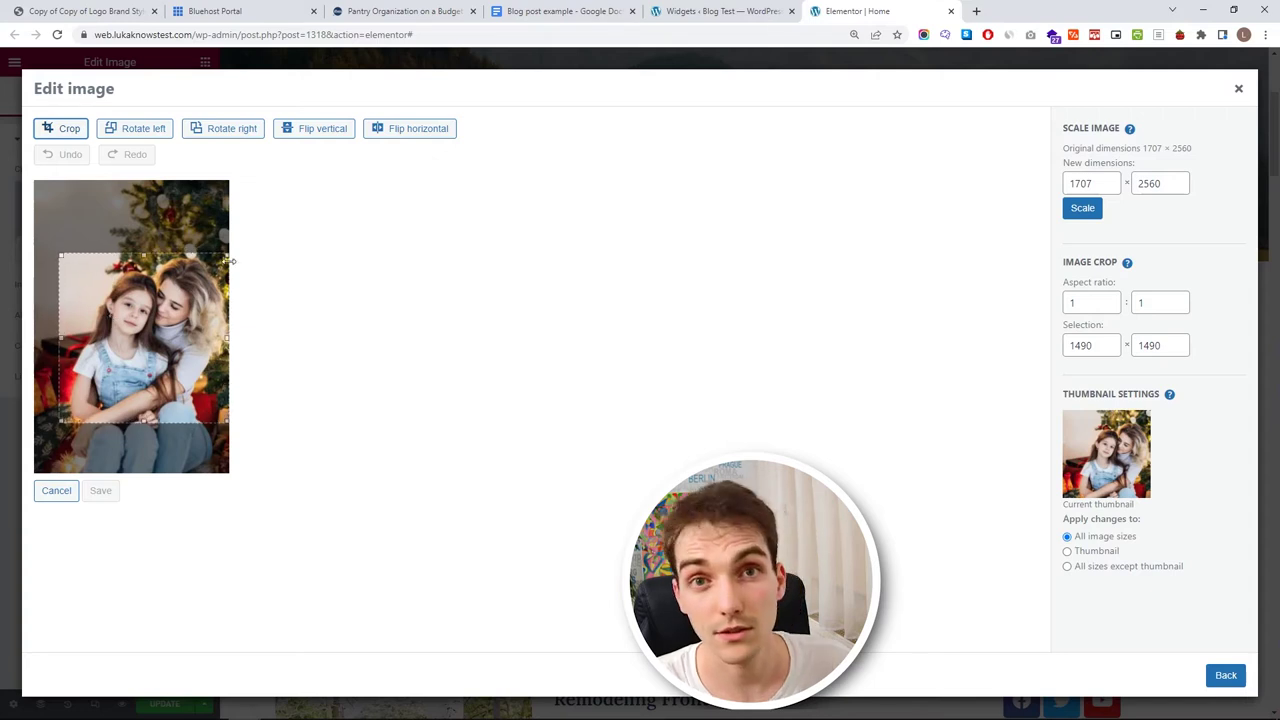
{"action": "left_click", "coordinate": [60, 132]}
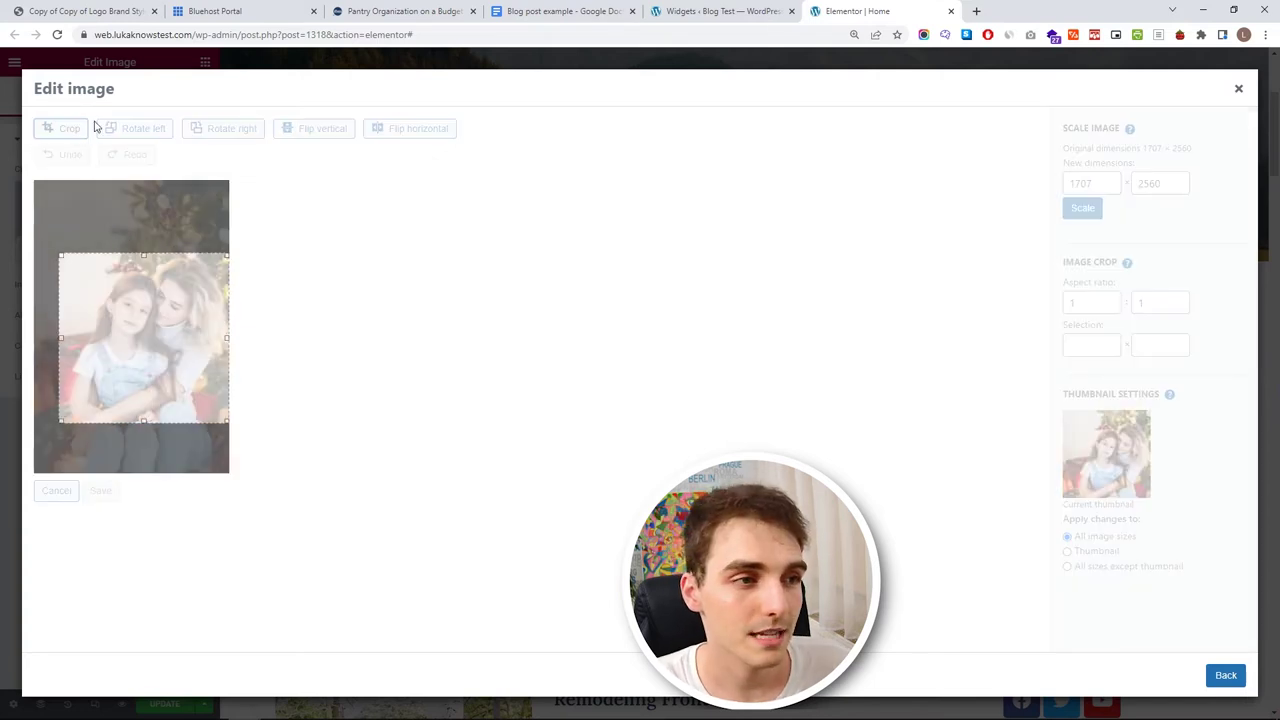
{"action": "left_click", "coordinate": [104, 491]}
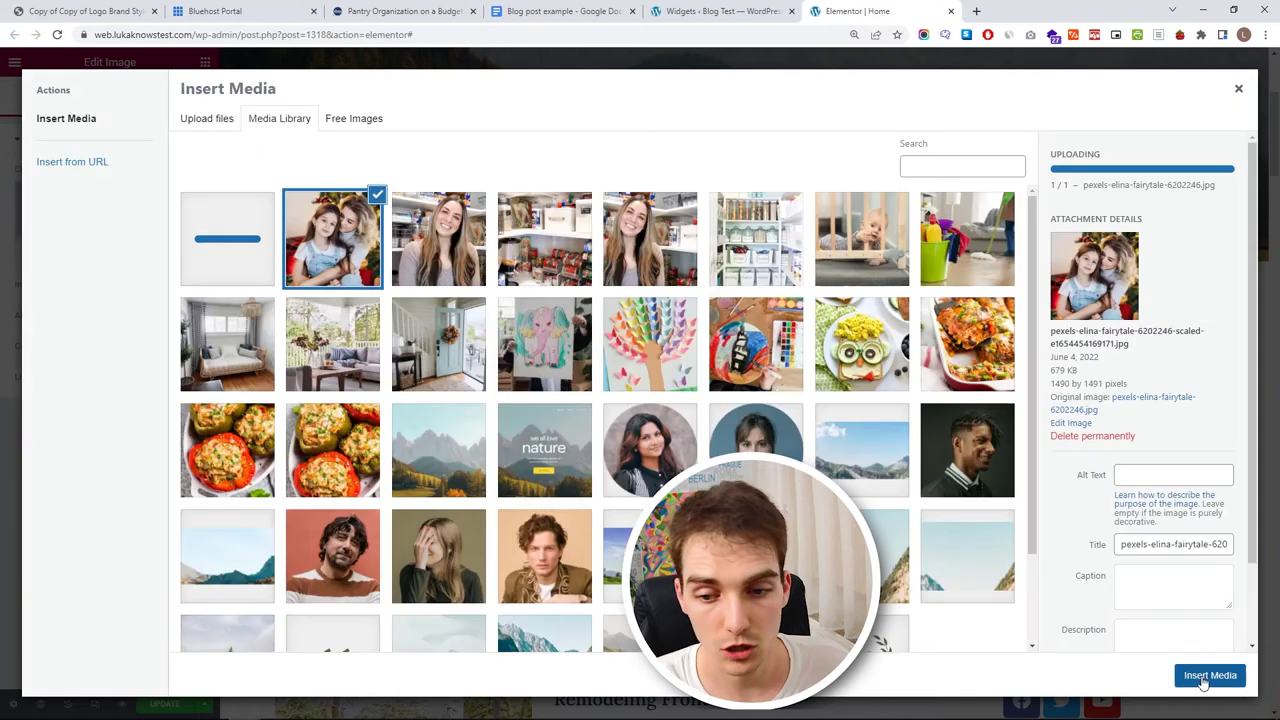
{"action": "left_click", "coordinate": [1206, 677]}
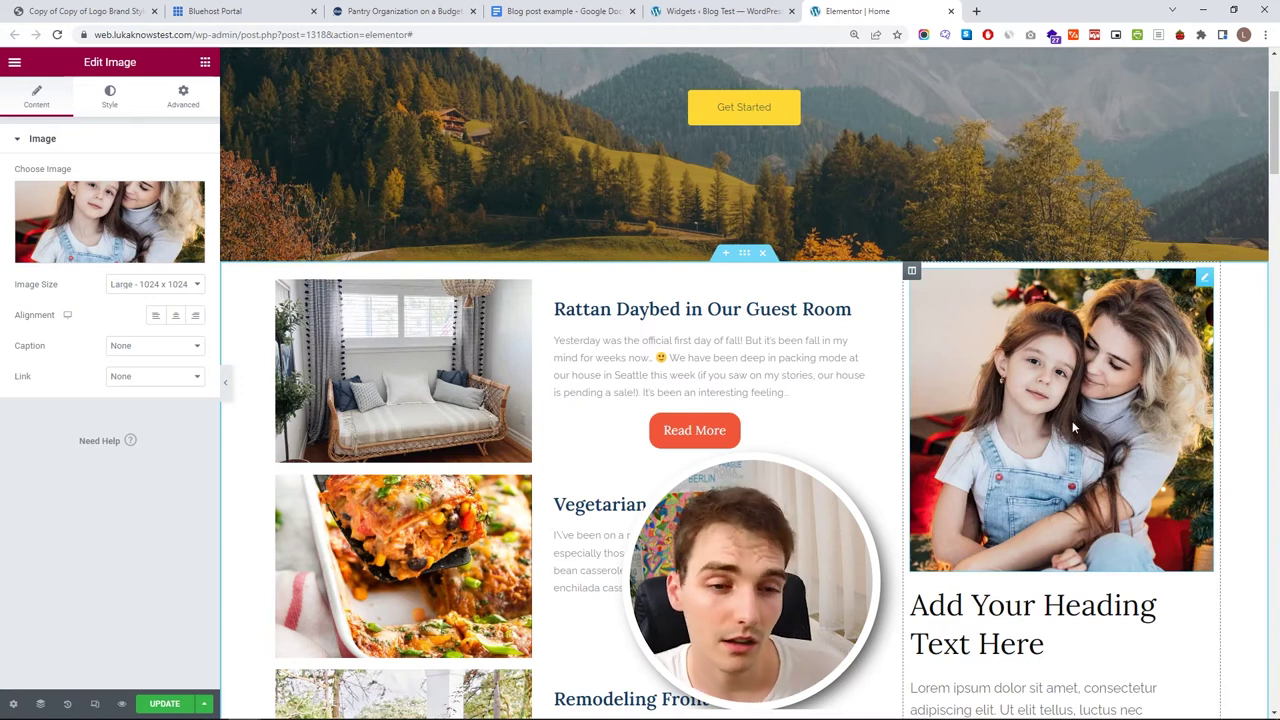
{"action": "left_click", "coordinate": [183, 105]}
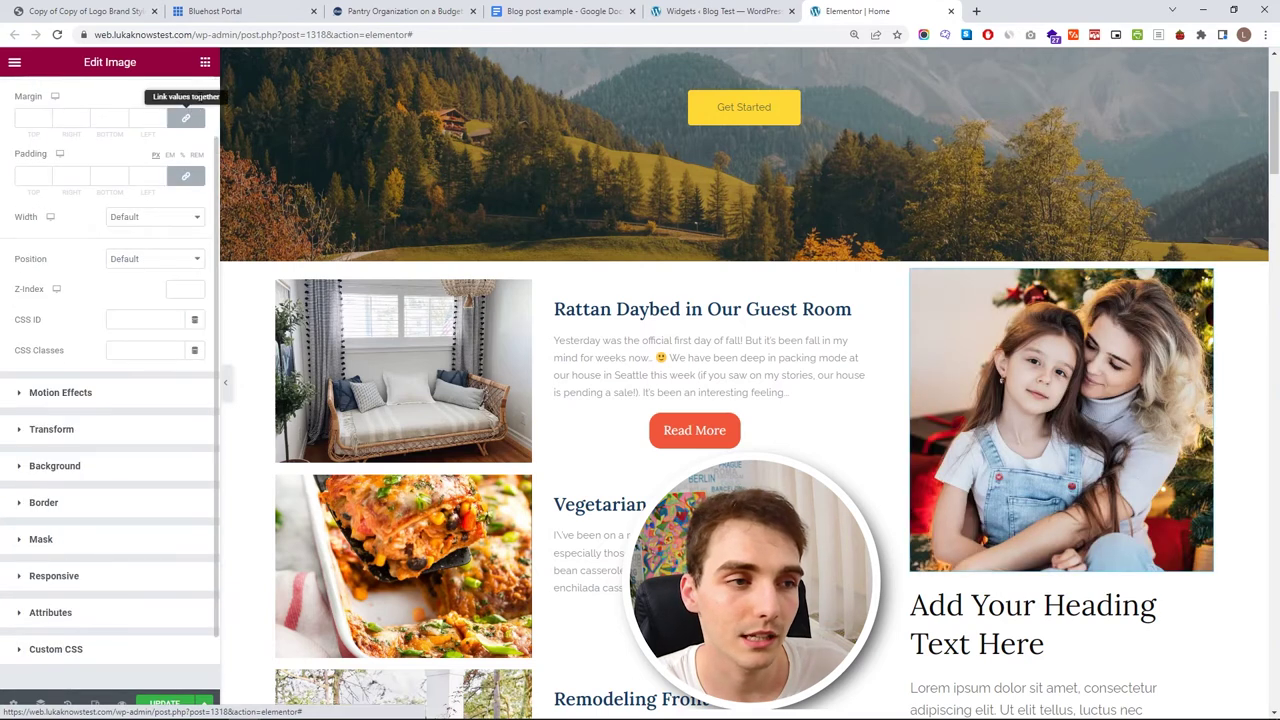
- Enable the photo's mask and set its shape to Circle after trying Hexagon
{"action": "scroll", "coordinate": [157, 177], "scroll_direction": "down", "scroll_amount": 3}
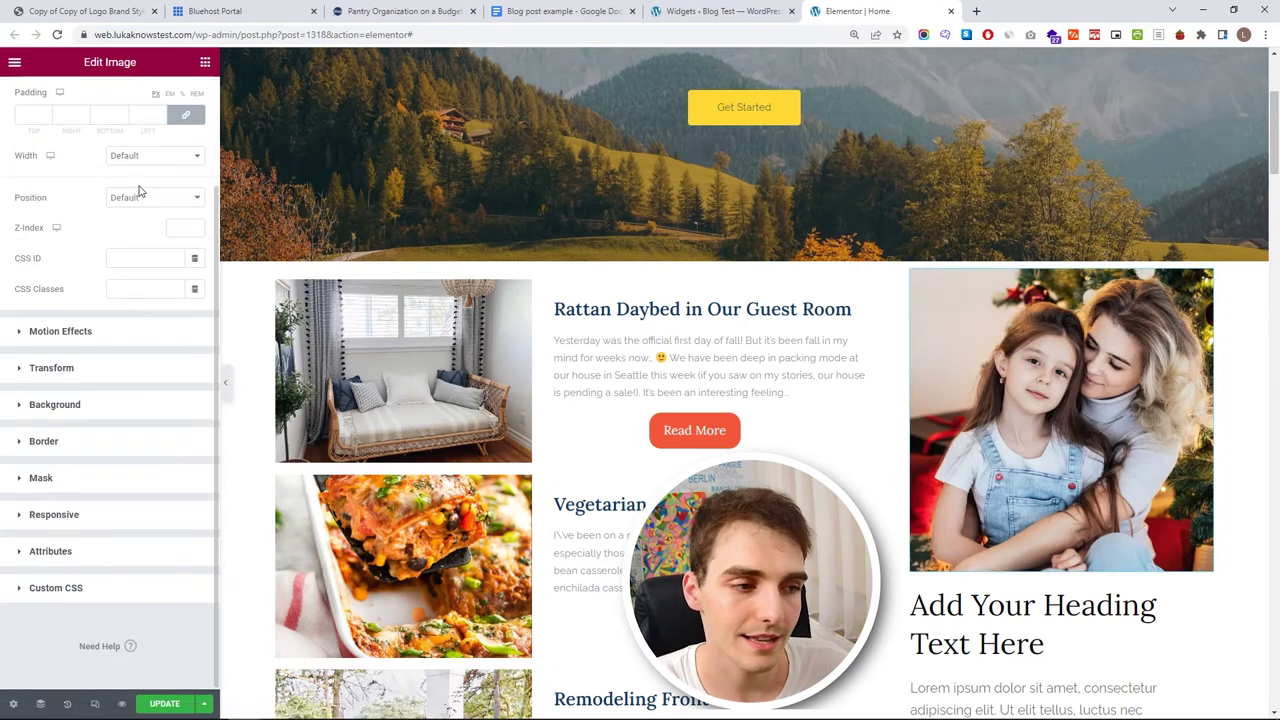
{"action": "left_click", "coordinate": [77, 480]}
{"action": "left_click", "coordinate": [181, 358]}
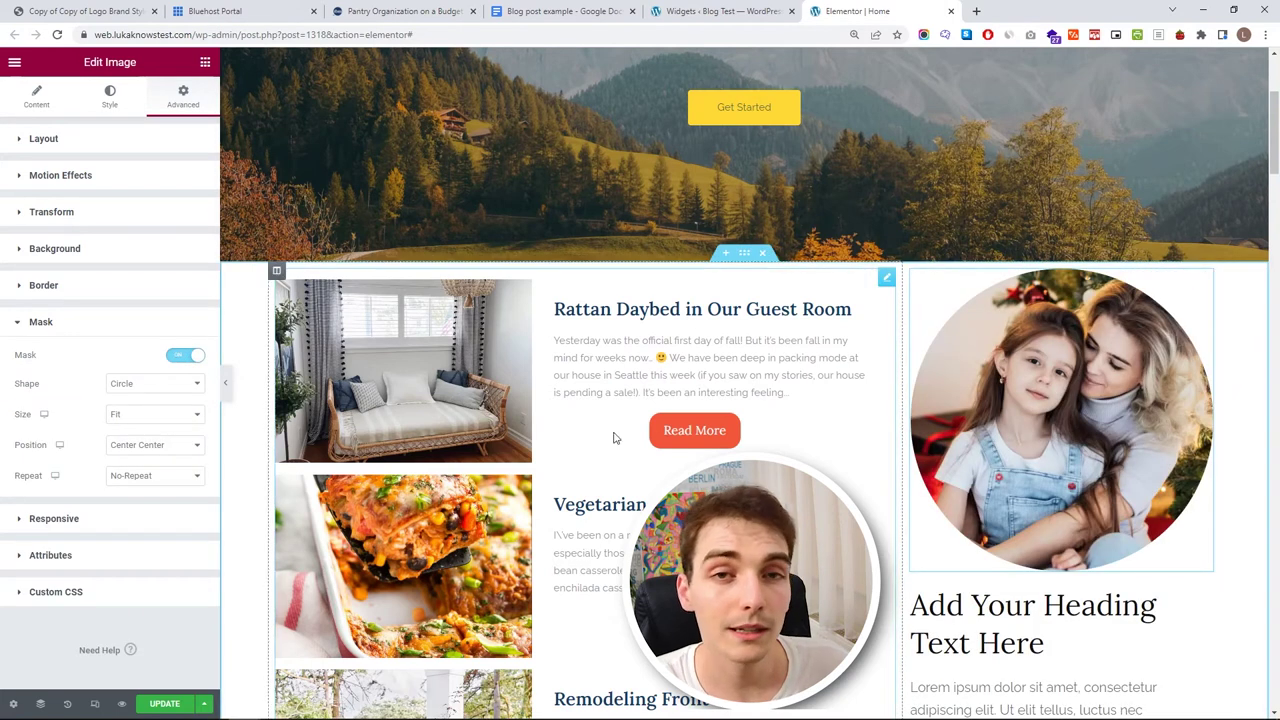
{"action": "left_click", "coordinate": [153, 386]}
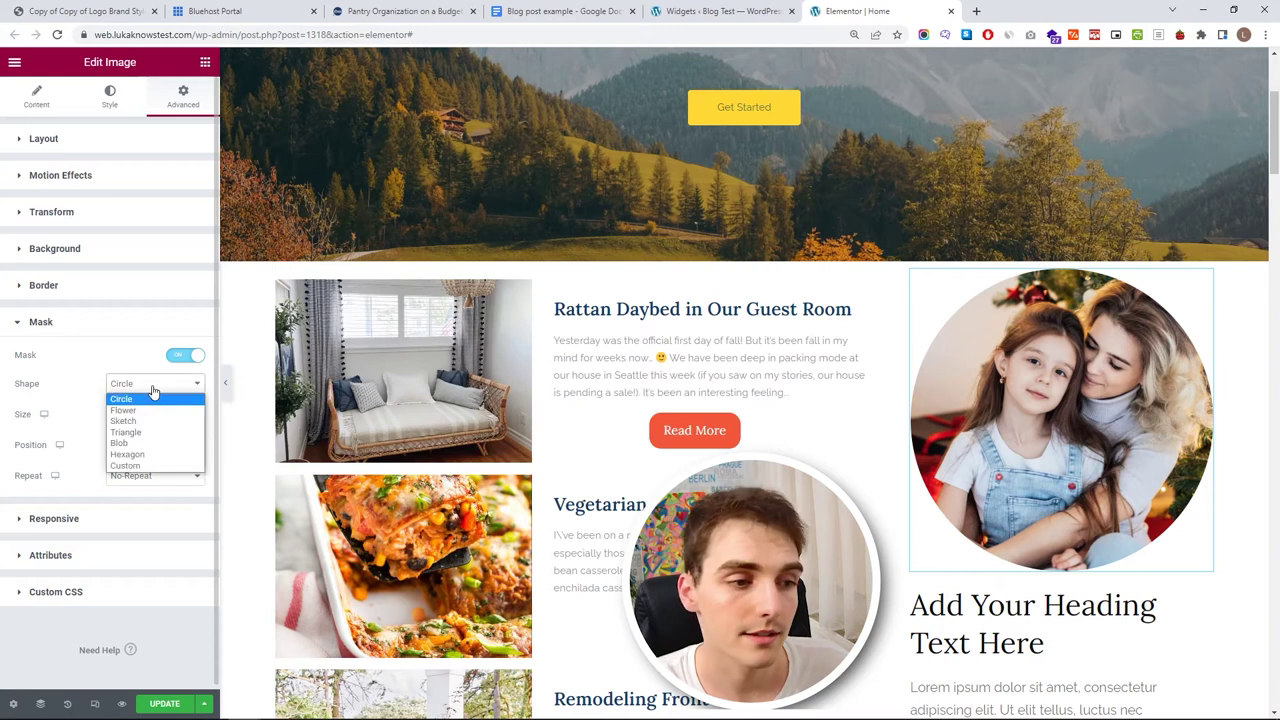
{"action": "left_click", "coordinate": [157, 463]}
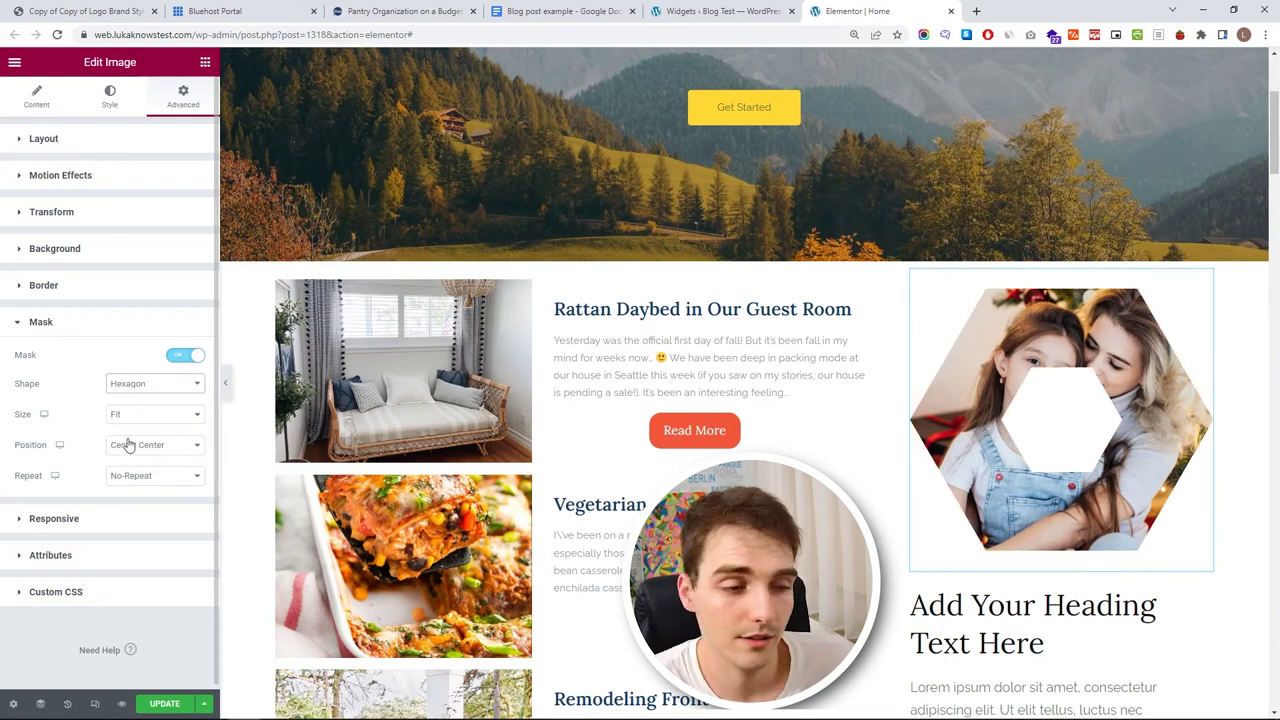
{"action": "left_click", "coordinate": [150, 387]}
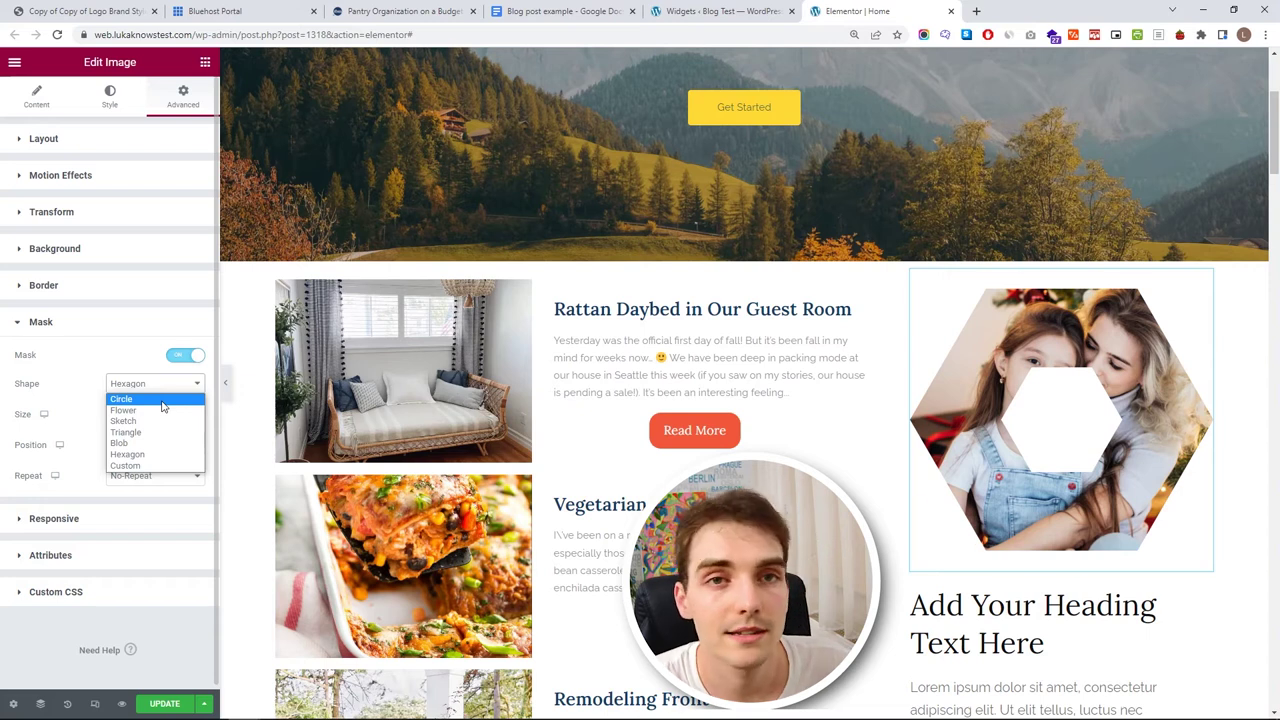
{"action": "left_click", "coordinate": [160, 400]}
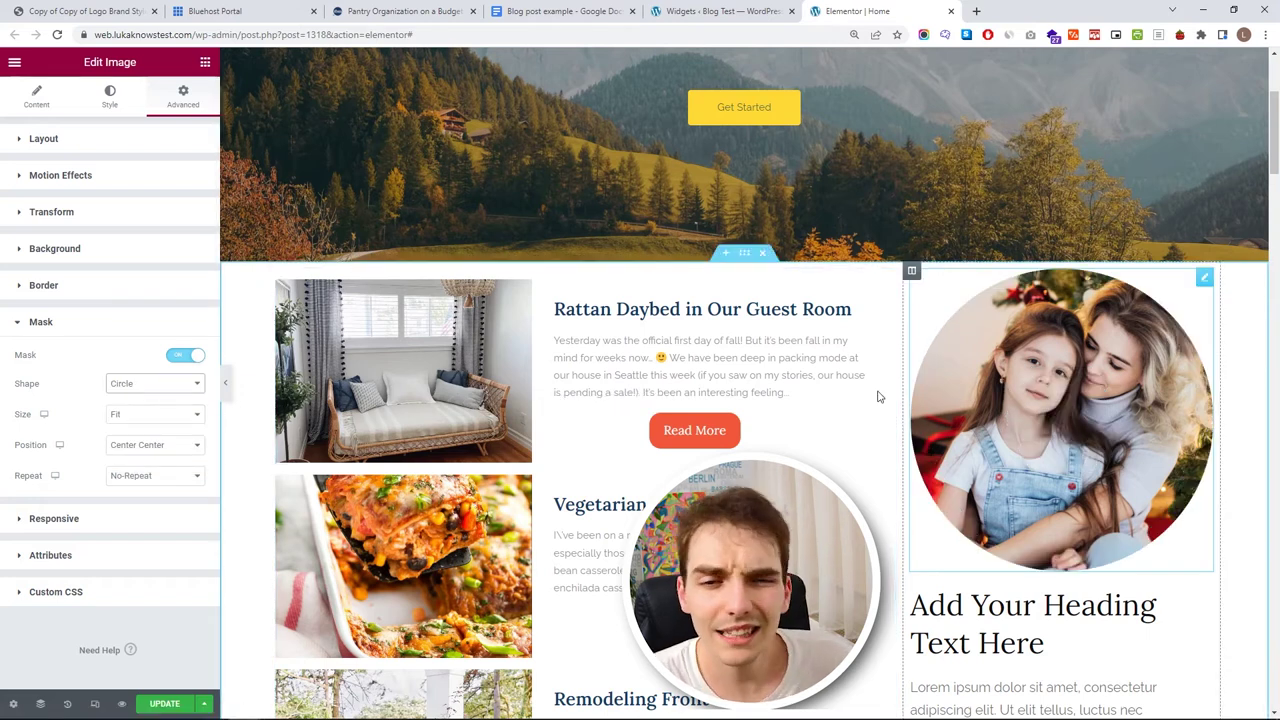
{"action": "scroll", "coordinate": [913, 400], "scroll_direction": "down", "scroll_amount": 1}
{"action": "scroll", "coordinate": [944, 410], "scroll_direction": "up", "scroll_amount": 2}
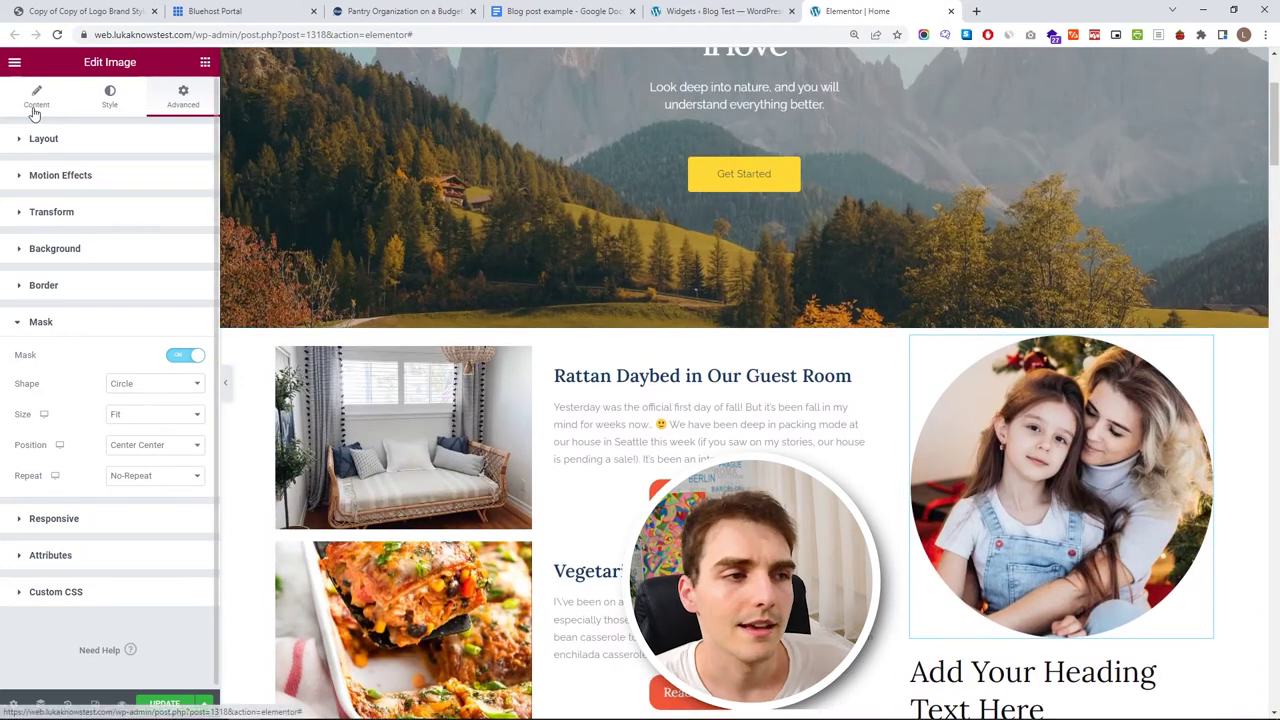
{"action": "left_click", "coordinate": [35, 108]}
- Give the round sidebar photo a custom 350 × 350 image size
{"action": "left_click", "coordinate": [143, 288]}
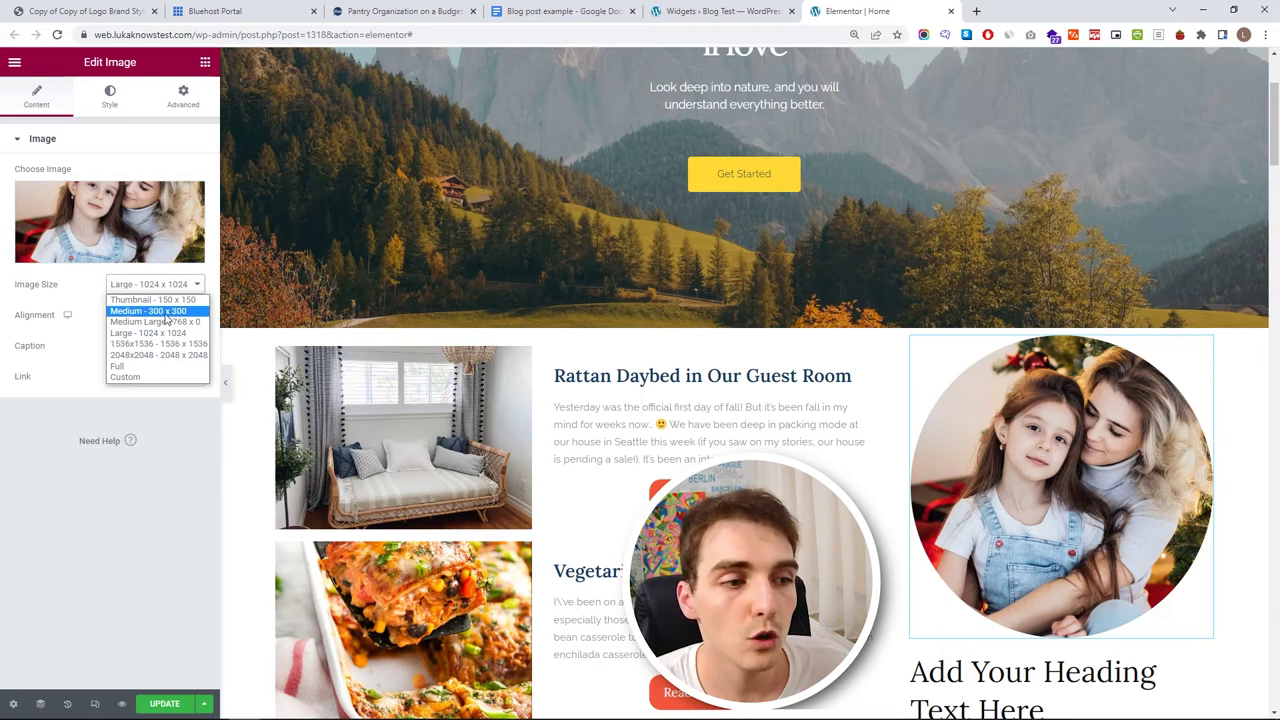
{"action": "left_click", "coordinate": [170, 377]}
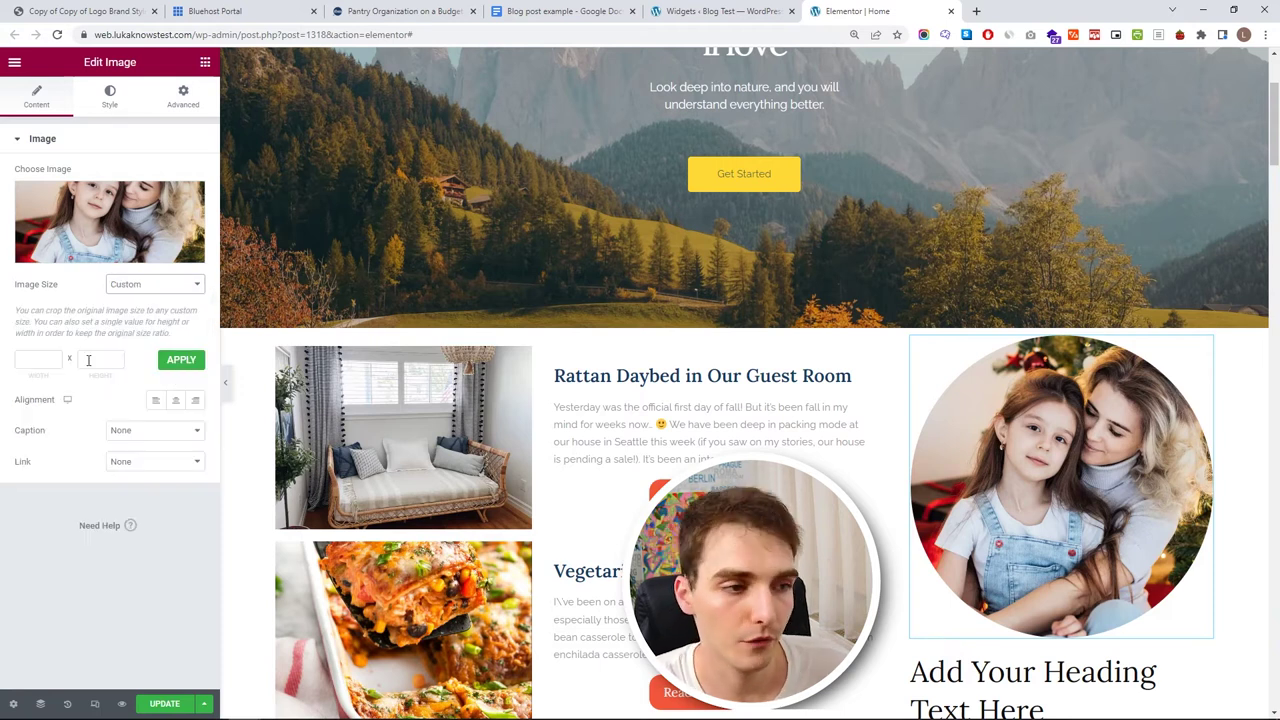
{"action": "left_click", "coordinate": [51, 361]}
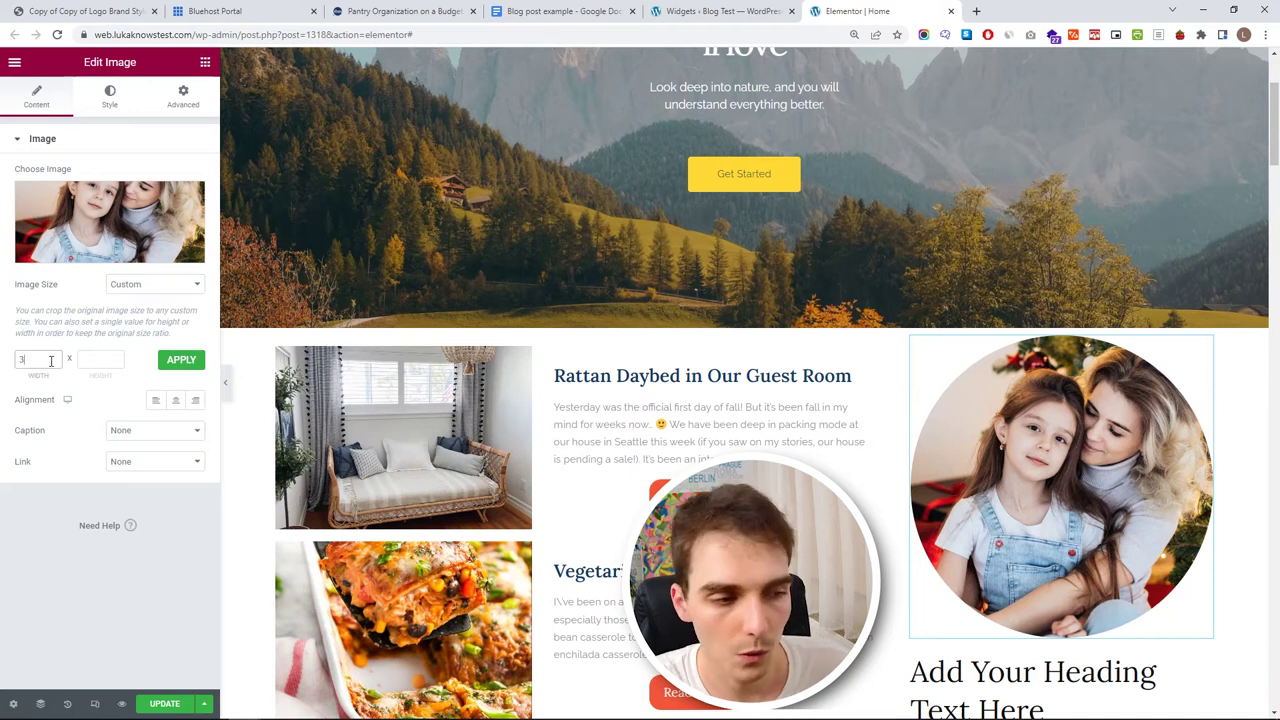
{"action": "left_click", "coordinate": [103, 364]}
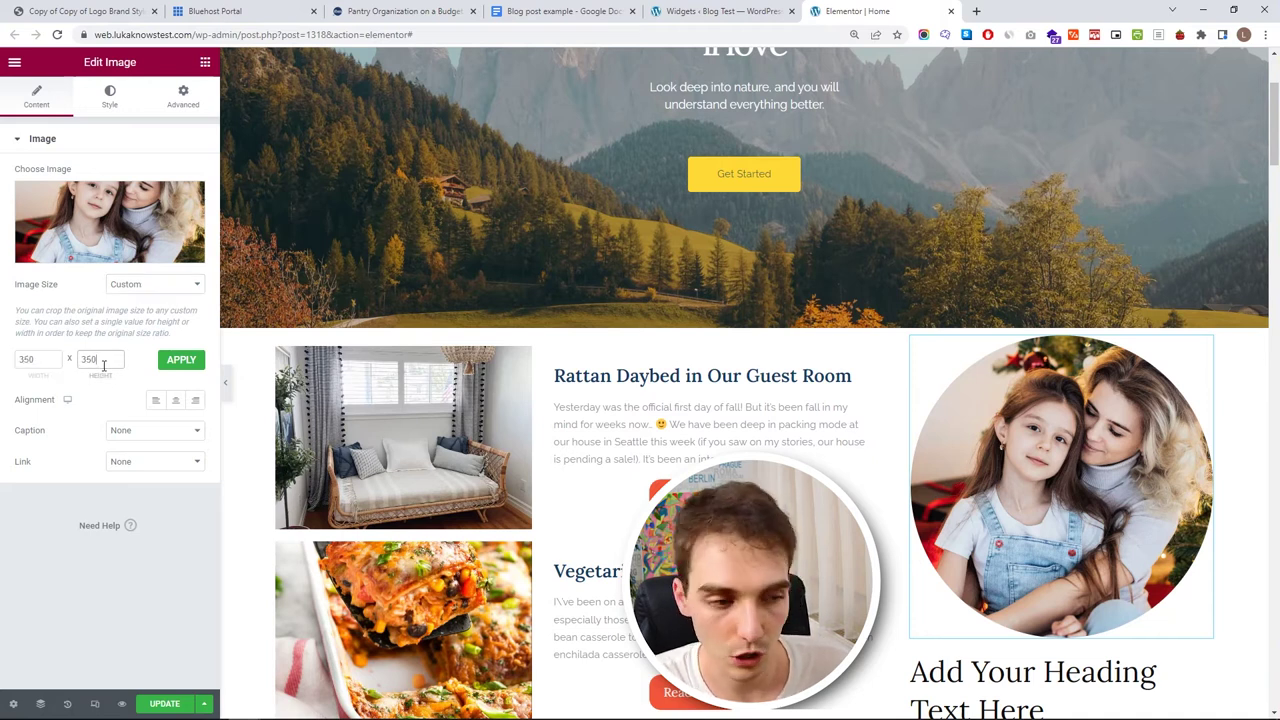
{"action": "left_click", "coordinate": [177, 362]}
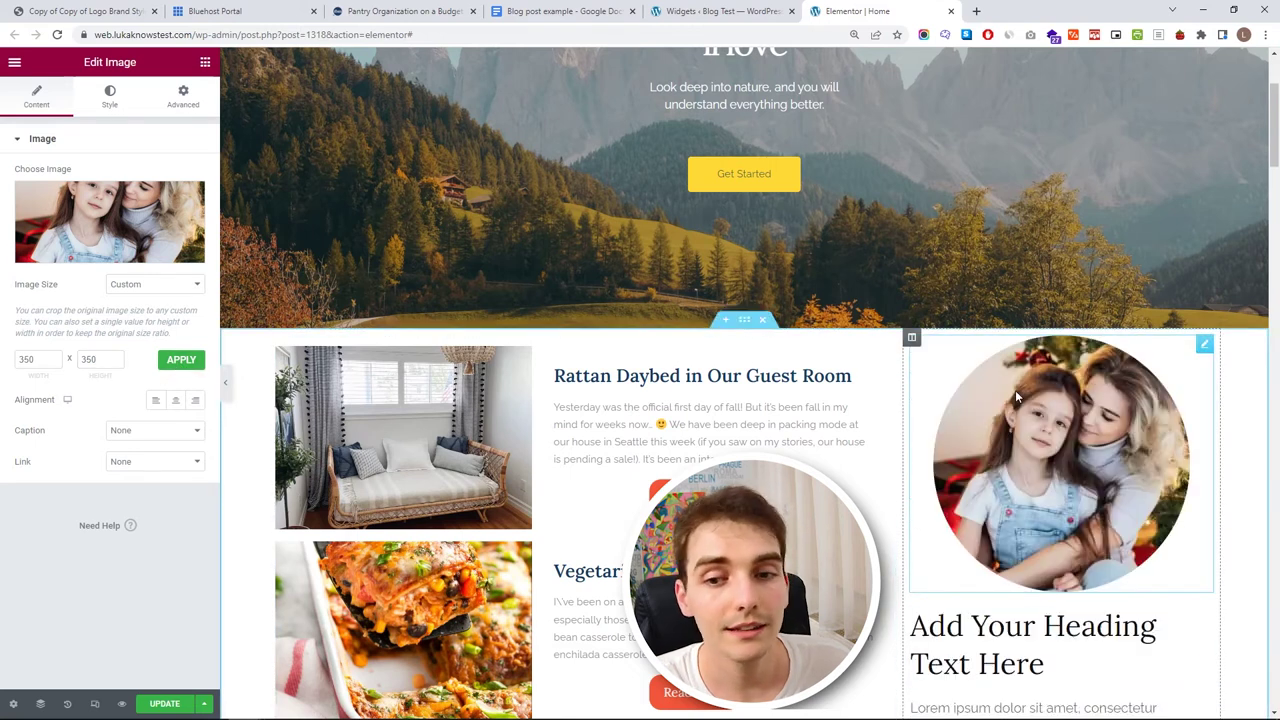
{"action": "scroll", "coordinate": [1014, 394], "scroll_direction": "down", "scroll_amount": 2}
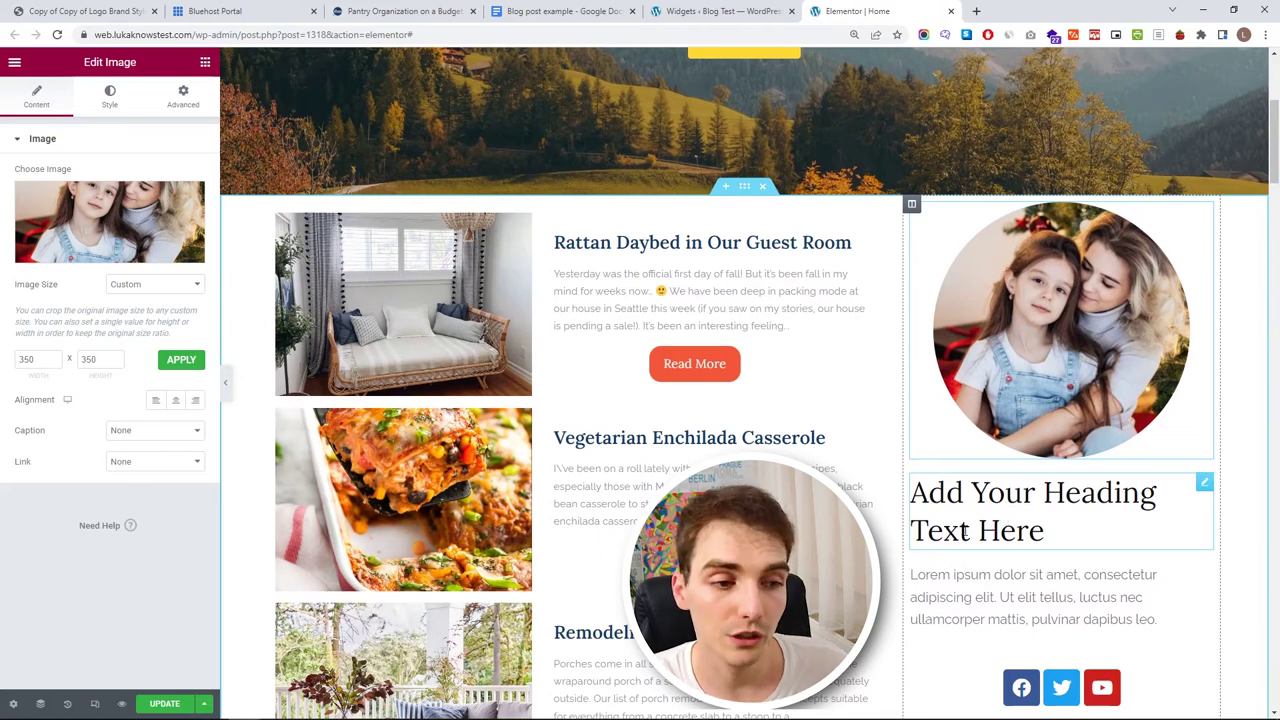
{"action": "left_click", "coordinate": [1040, 528]}
- Replace the placeholder heading with the pasted author's name, centred
{"action": "triple_click", "coordinate": [137, 194]}
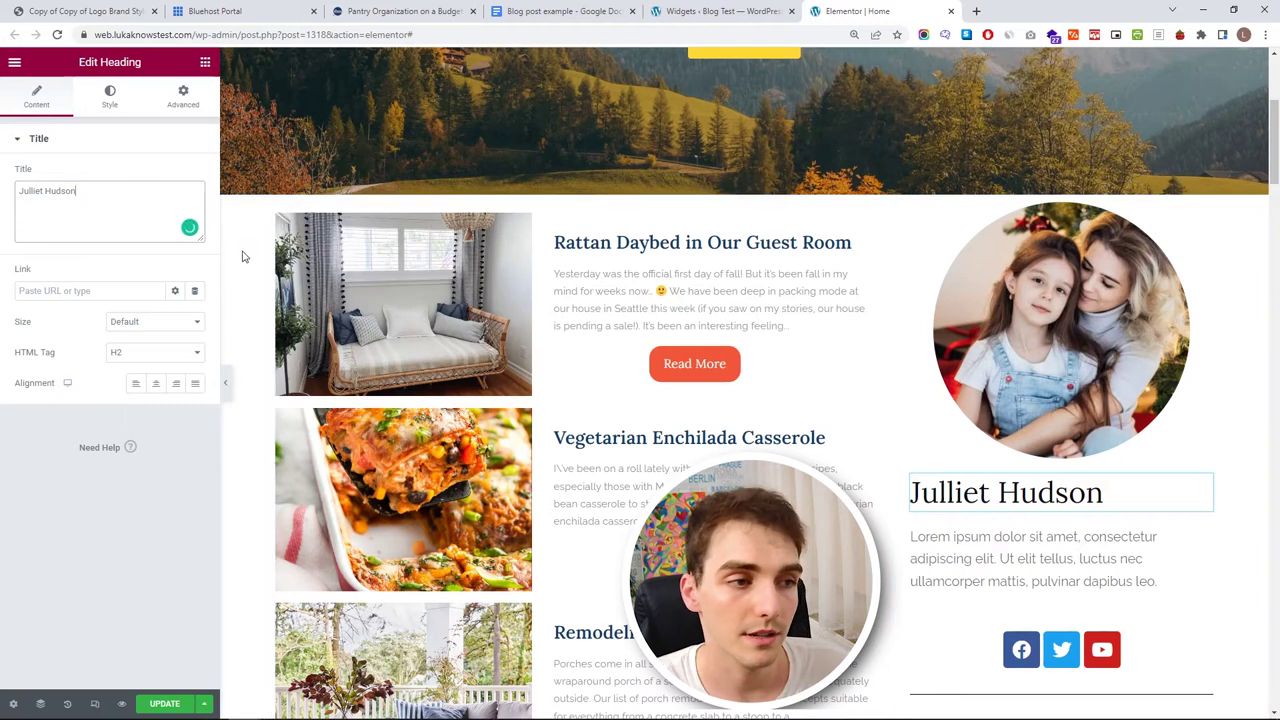
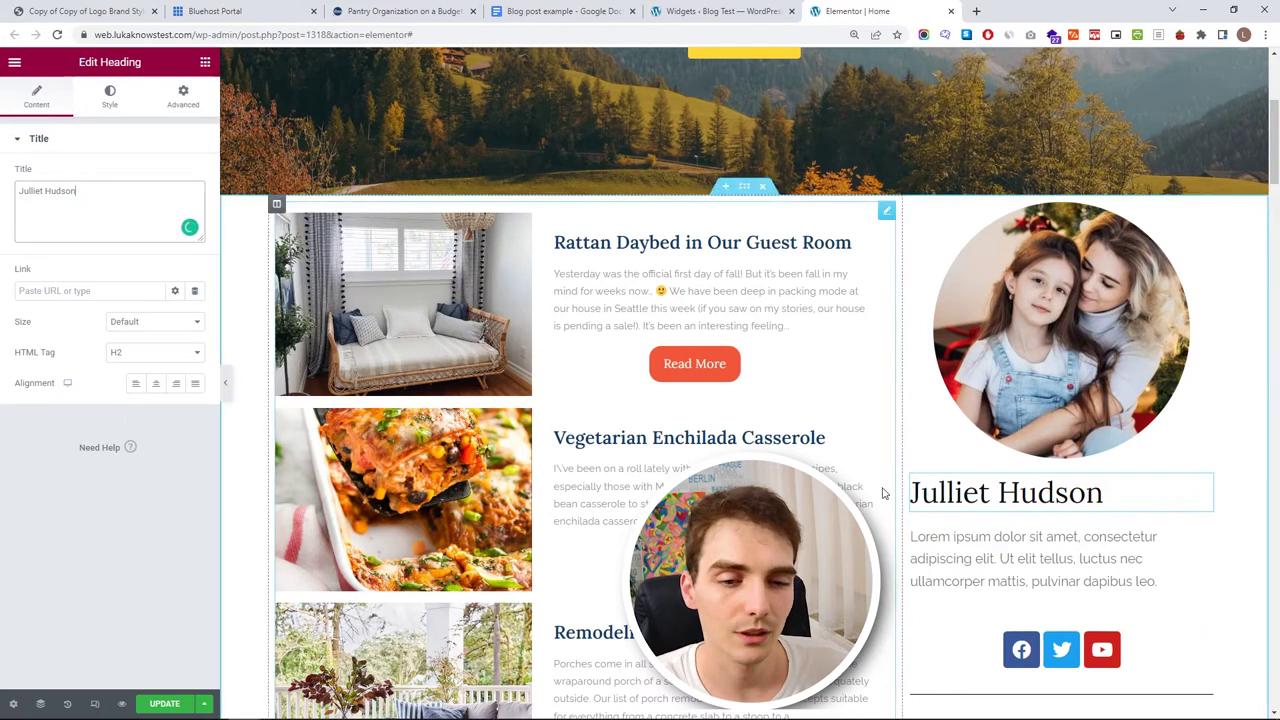
{"action": "left_click", "coordinate": [157, 385]}
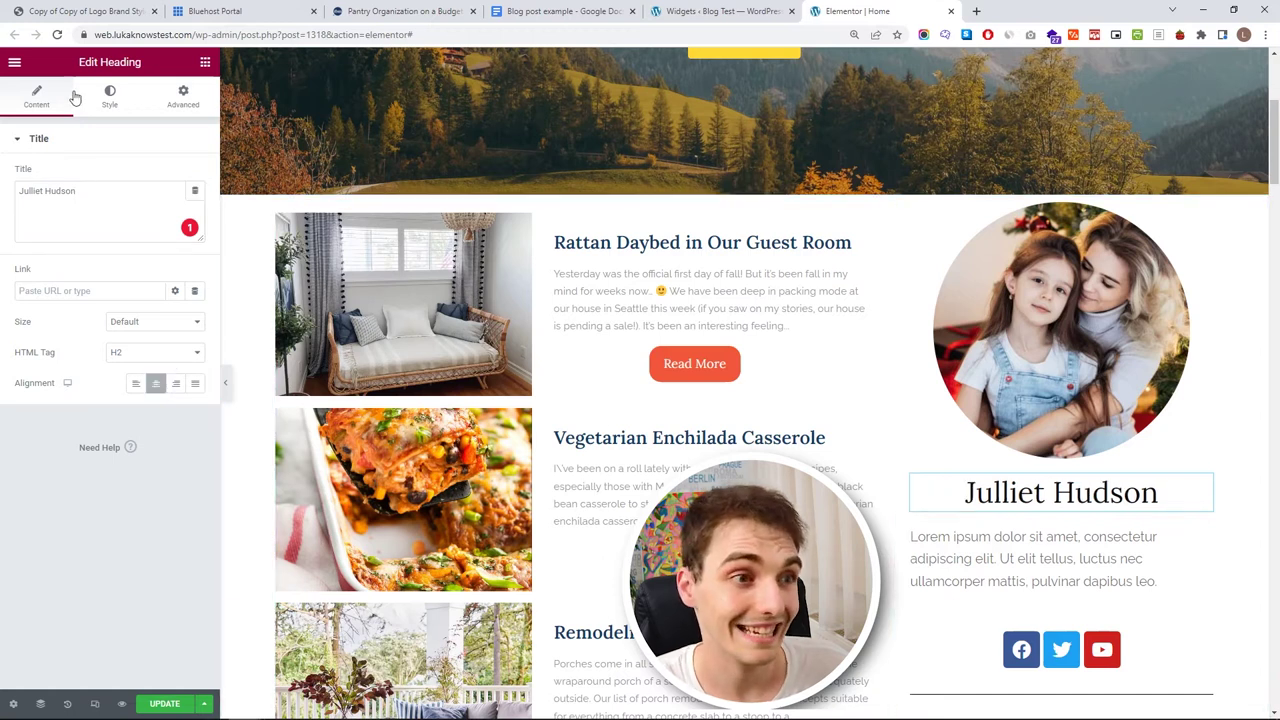
- Style the name heading with the H2 global font at size 50 in My Blue
{"action": "left_click", "coordinate": [110, 96]}
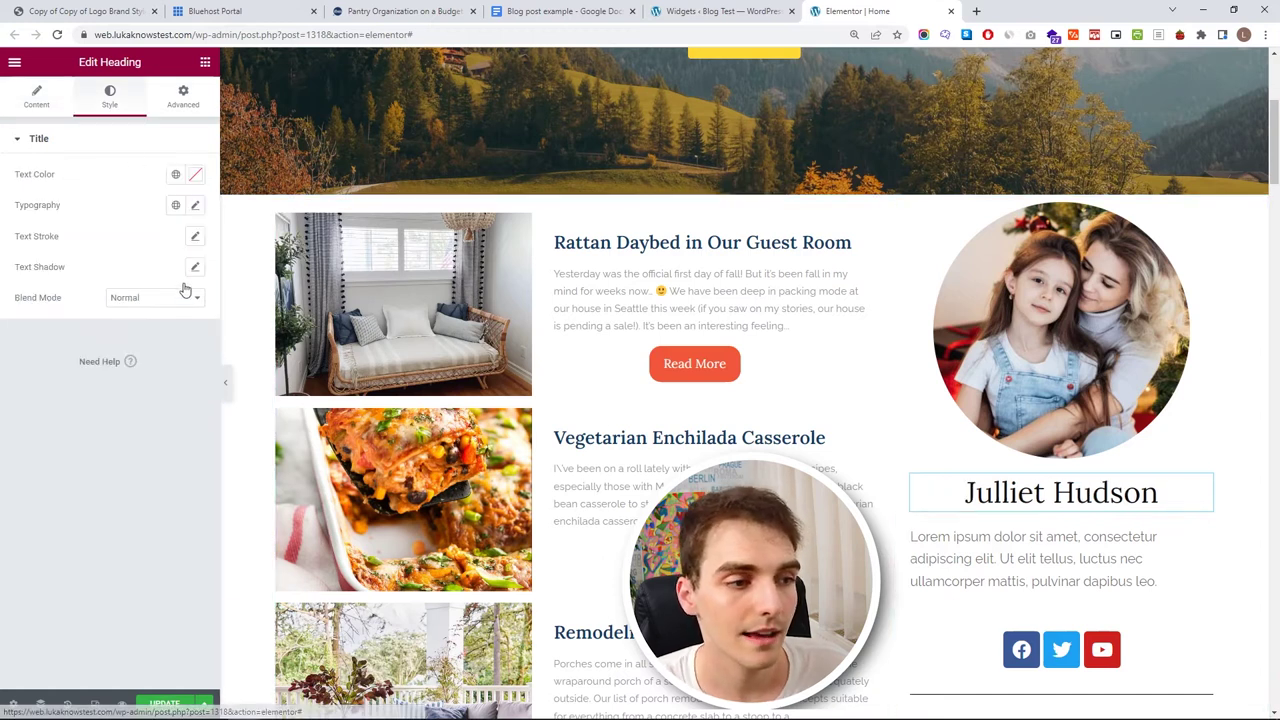
{"action": "left_click", "coordinate": [176, 205]}
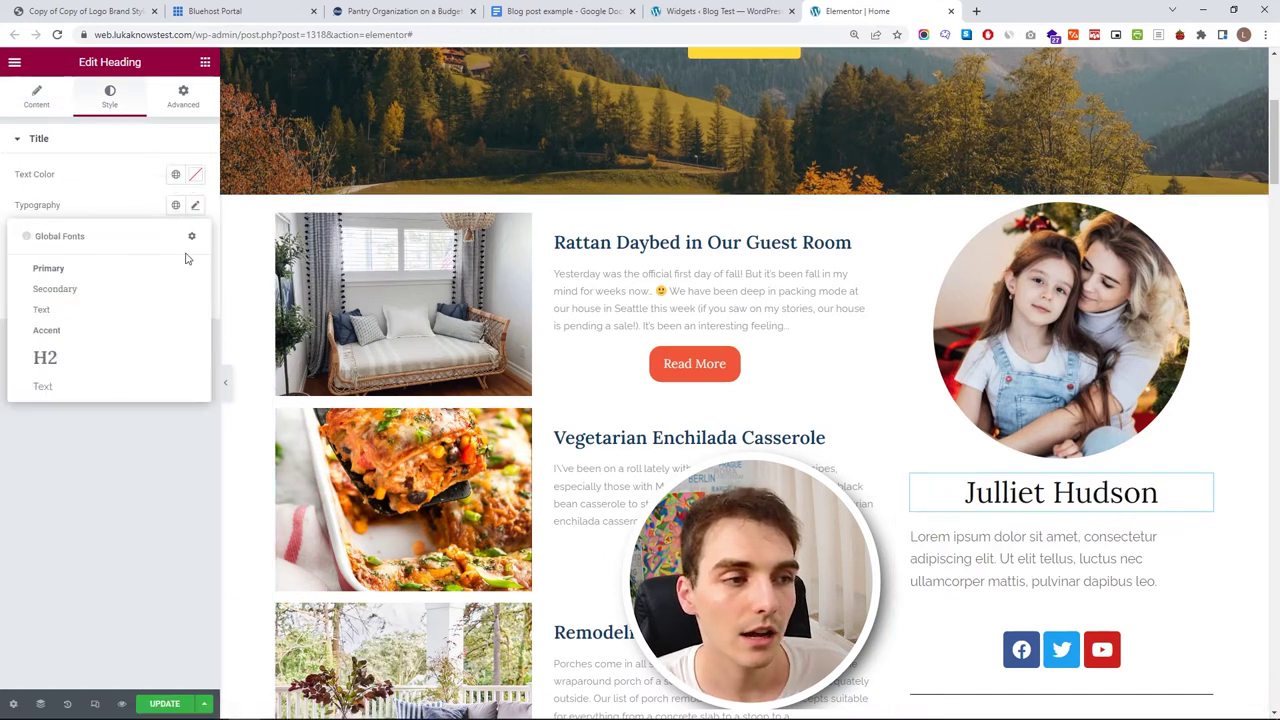
{"action": "left_click", "coordinate": [145, 358]}
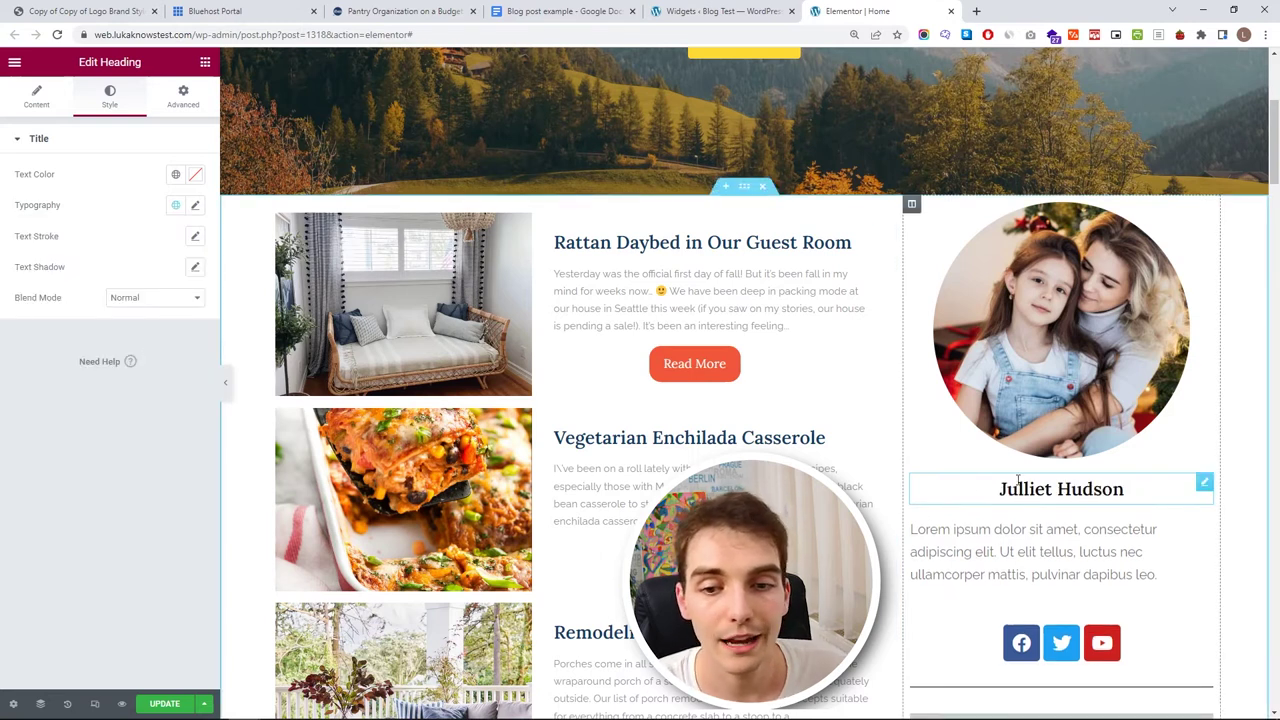
{"action": "left_click", "coordinate": [195, 206]}
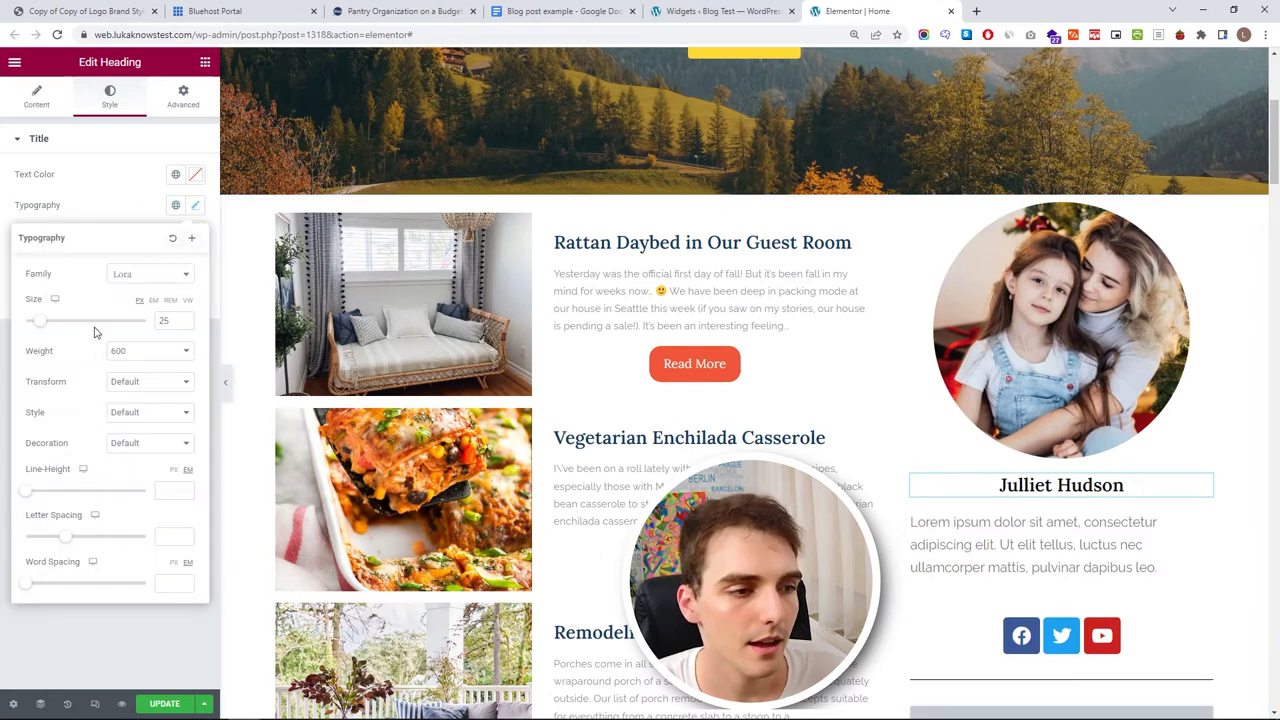
{"action": "left_click_drag", "start_coordinate": [51, 328], "coordinate": [61, 332]}
{"action": "left_click", "coordinate": [85, 186]}
{"action": "left_click", "coordinate": [175, 174]}
{"action": "scroll", "coordinate": [112, 311], "scroll_direction": "down", "scroll_amount": 1}
{"action": "scroll", "coordinate": [113, 310], "scroll_direction": "up", "scroll_amount": 2}
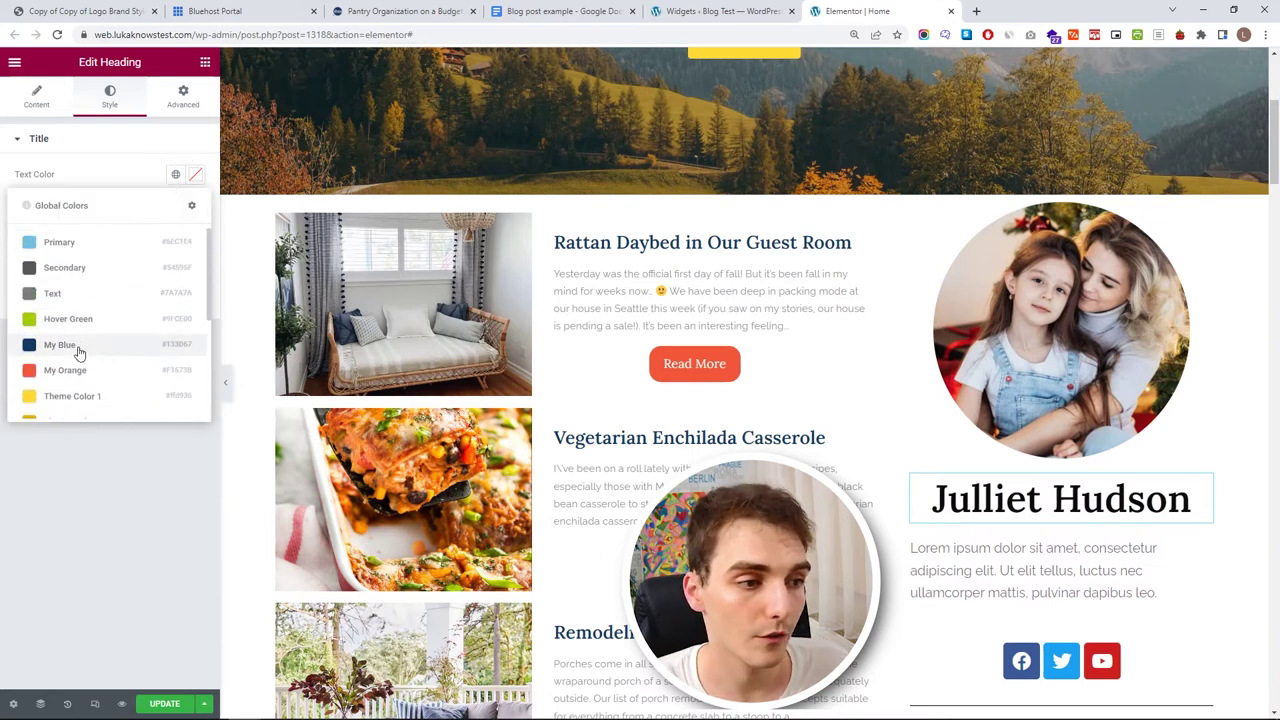
{"action": "left_click", "coordinate": [79, 348]}
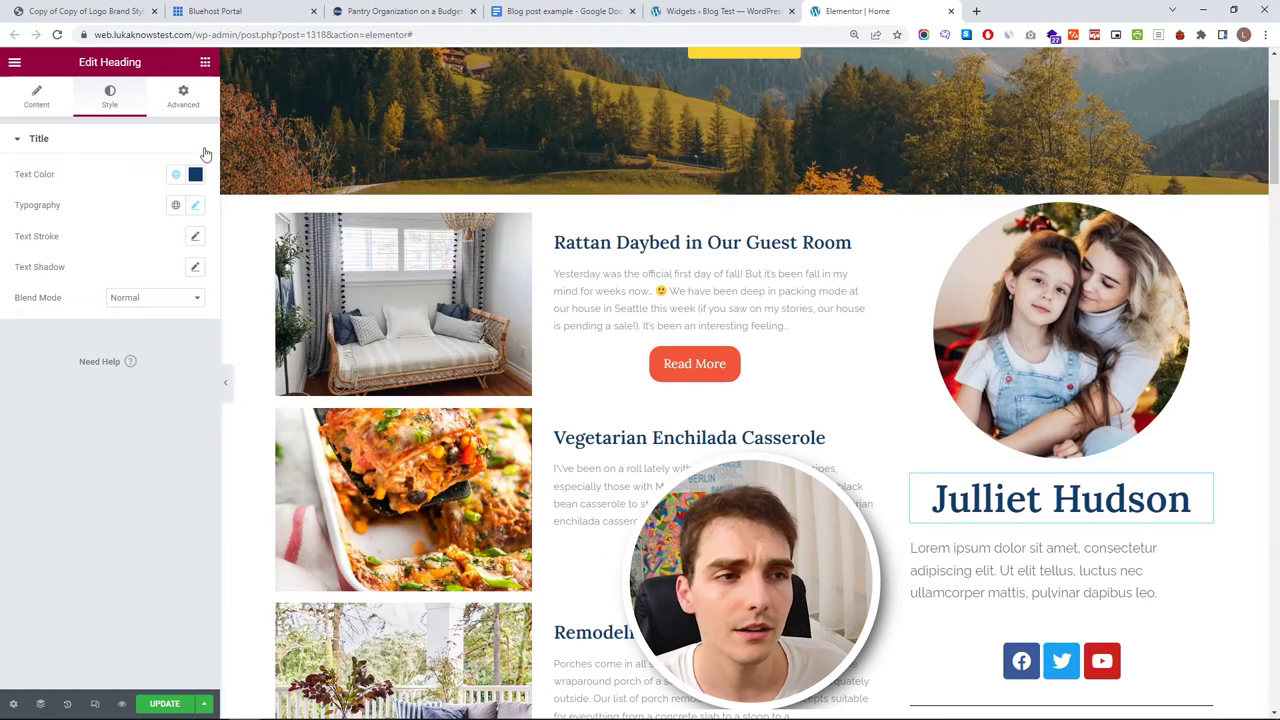
- Unlink the heading's margins and set its top margin to -25
{"action": "left_click", "coordinate": [183, 97]}
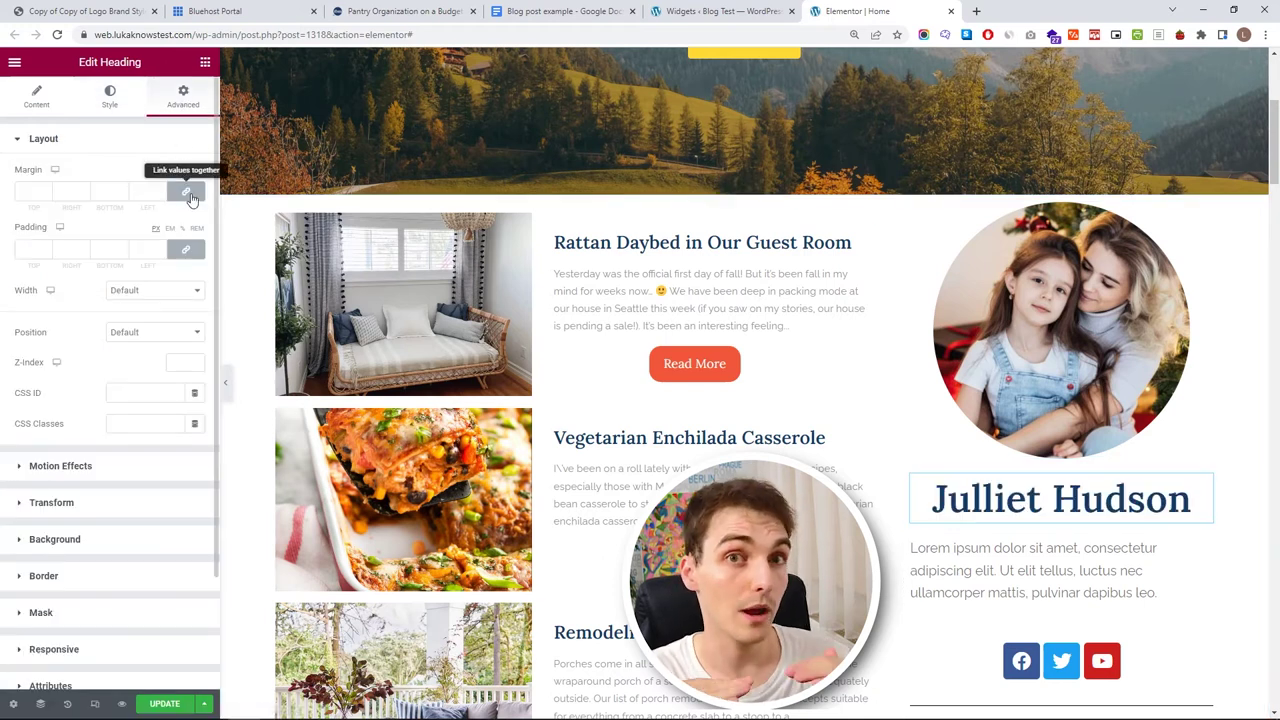
{"action": "left_click", "coordinate": [186, 193]}
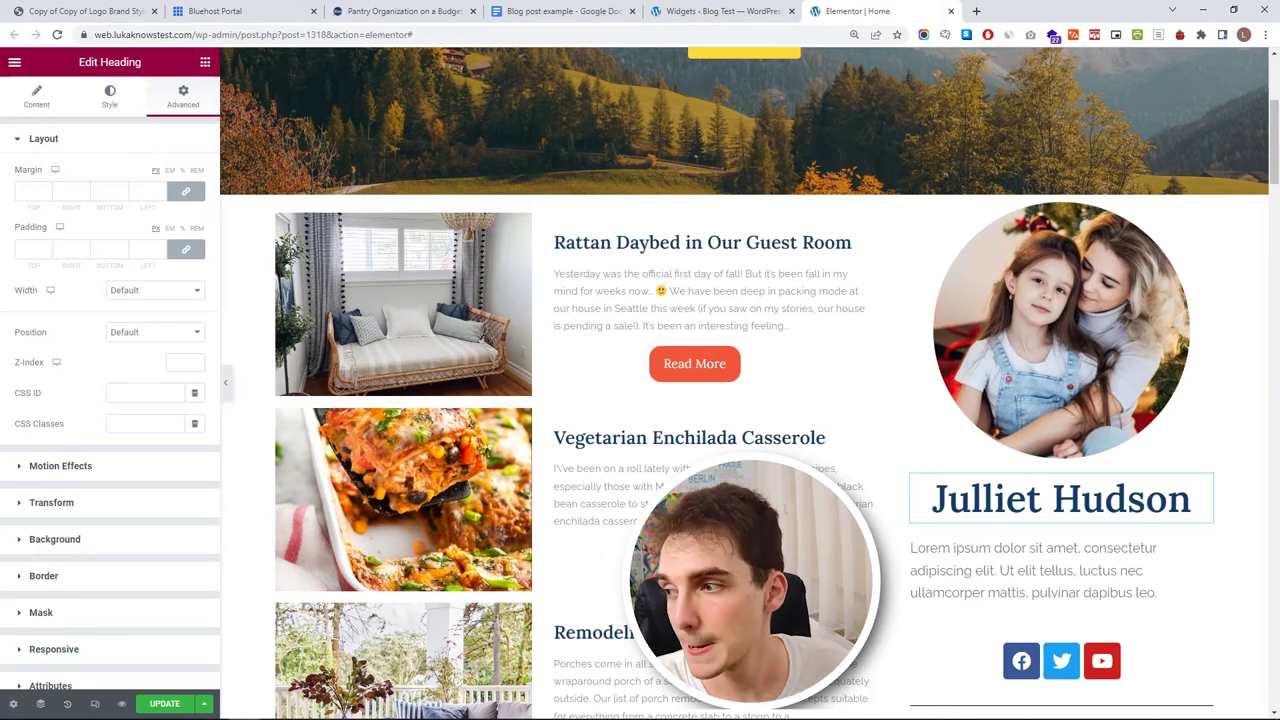
{"action": "left_click", "coordinate": [44, 194]}
{"action": "type", "text": "-25"}
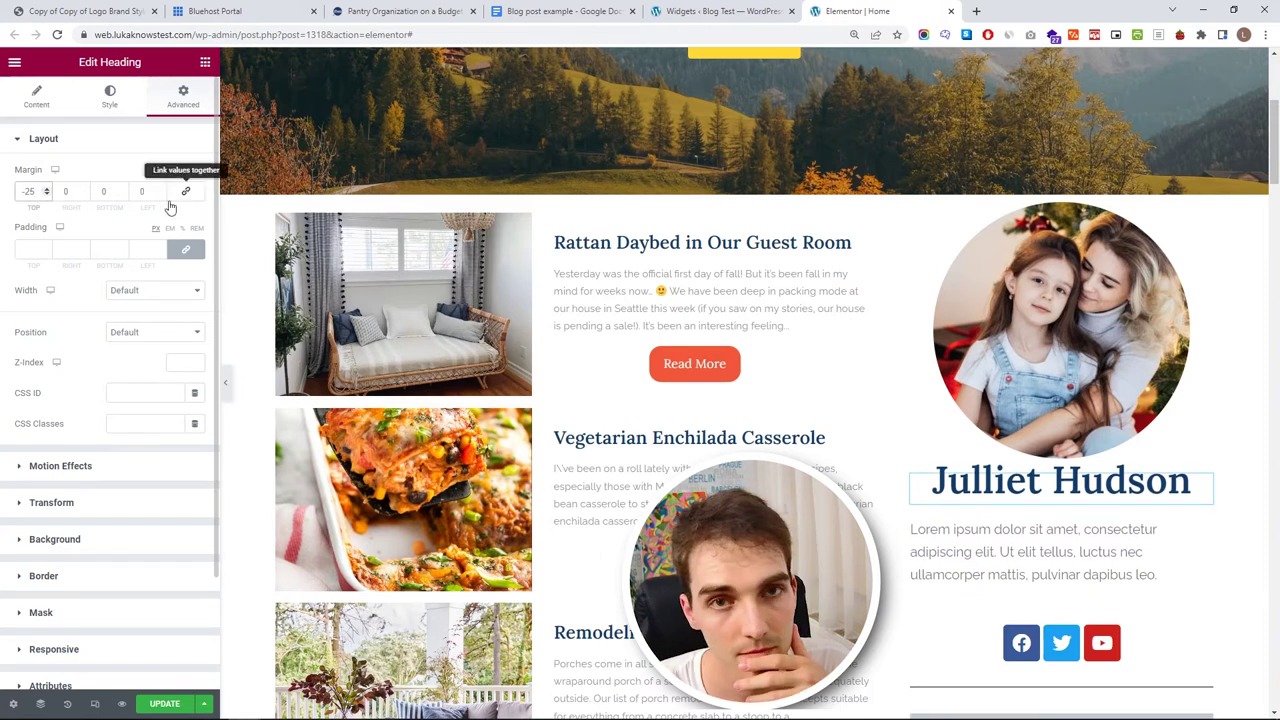
{"action": "left_click", "coordinate": [1157, 574]}
- Replace the Lorem ipsum placeholder with the pasted author bio
{"action": "key", "text": "ctrl+a"}
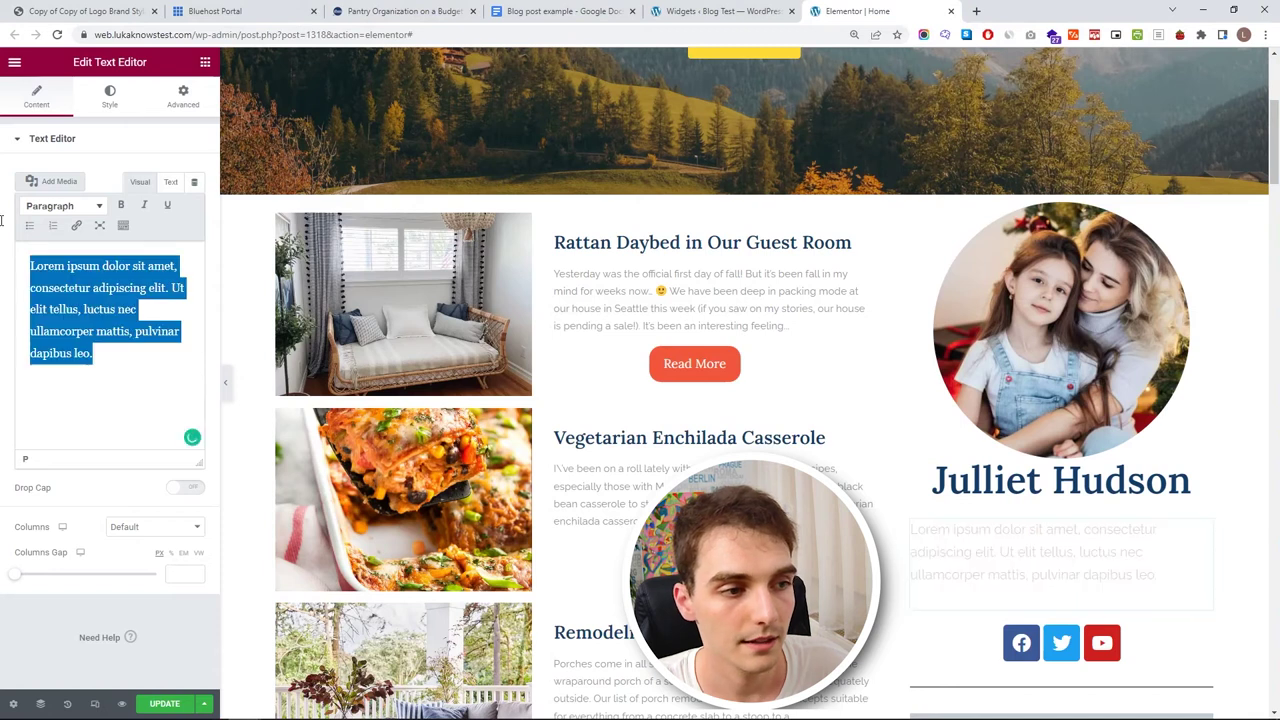
{"action": "type", "text": "Hello, my name is Julliet and I'm a full-time blogger and mother of three. I began writing to share my thoughts and advice with new moms, and it eventually became my full-time job, allowing me to share my ideas for living."}
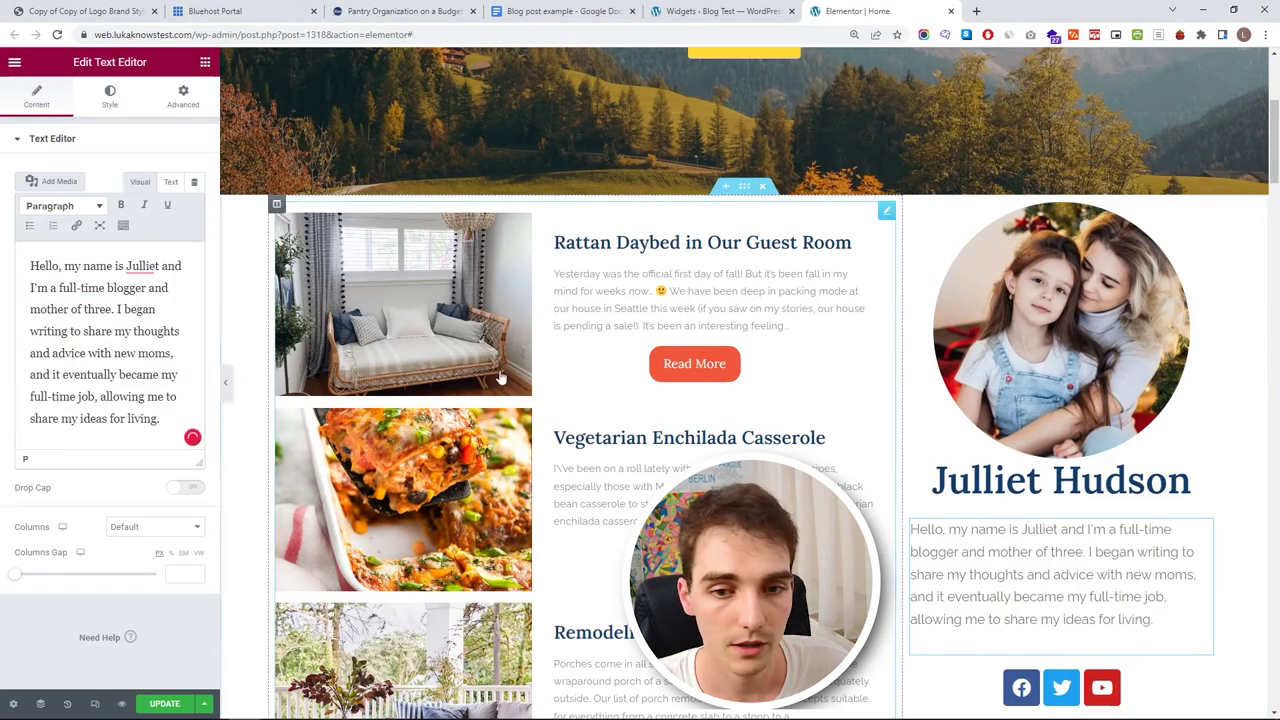
{"action": "scroll", "coordinate": [1078, 485], "scroll_direction": "down", "scroll_amount": 1}
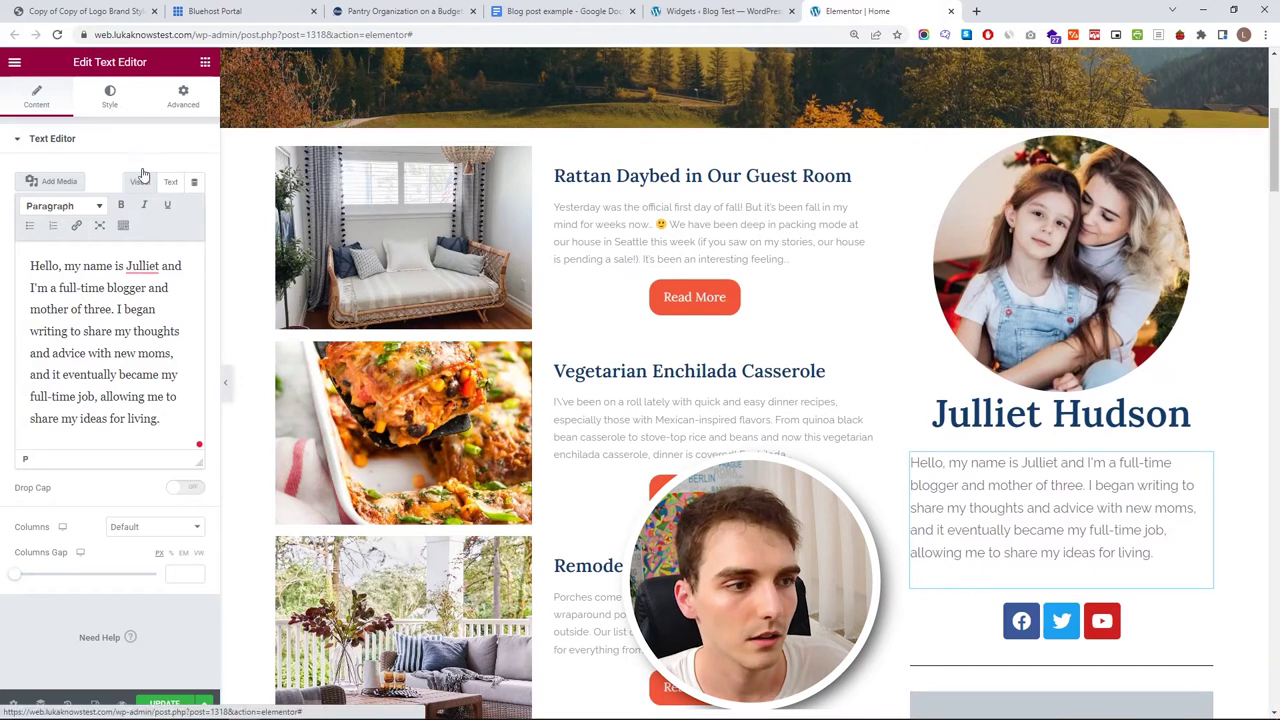
- Apply the Text global font to the bio and set its size to 15
{"action": "left_click", "coordinate": [112, 108]}
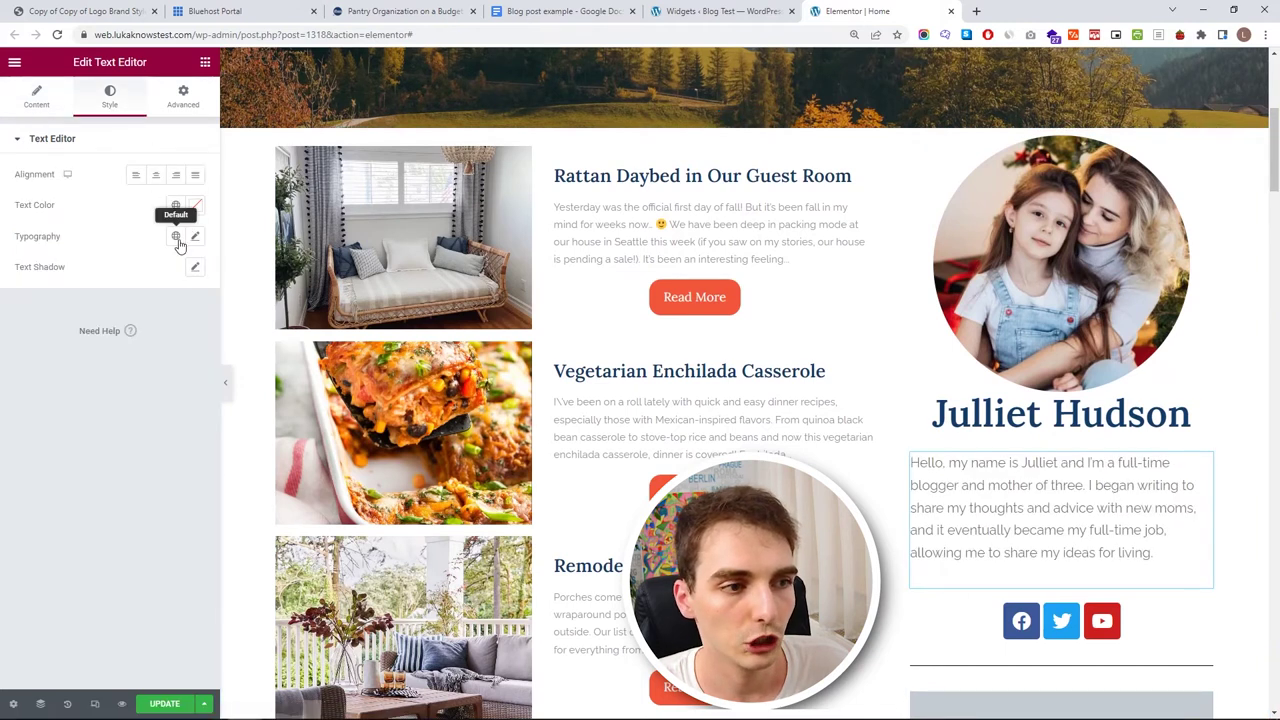
{"action": "left_click", "coordinate": [176, 237]}
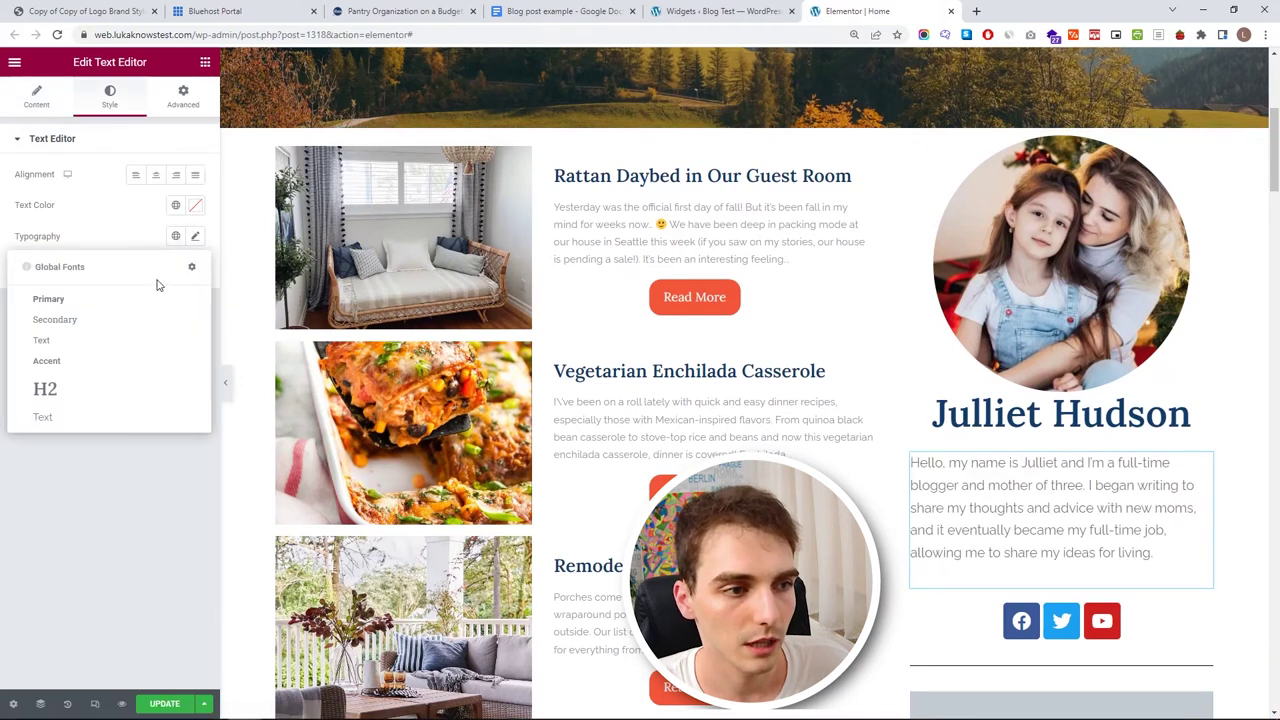
{"action": "left_click", "coordinate": [105, 418]}
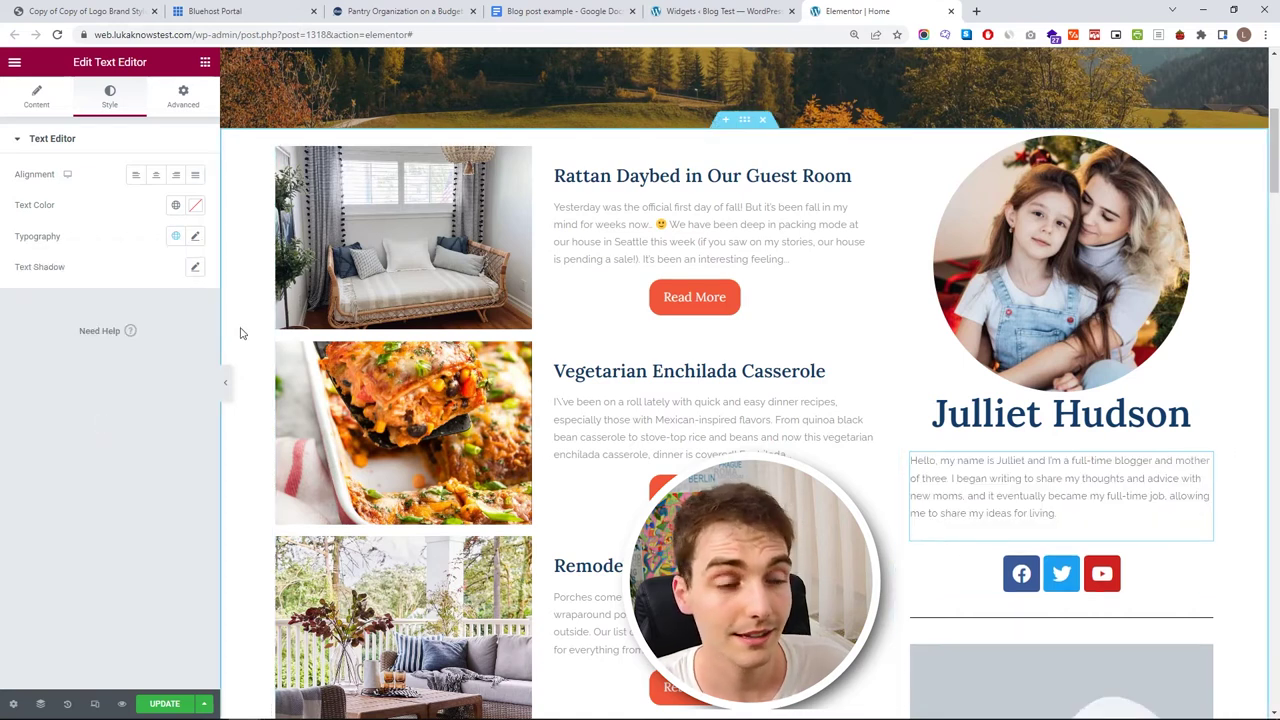
{"action": "left_click", "coordinate": [195, 236]}
{"action": "left_click", "coordinate": [184, 349]}
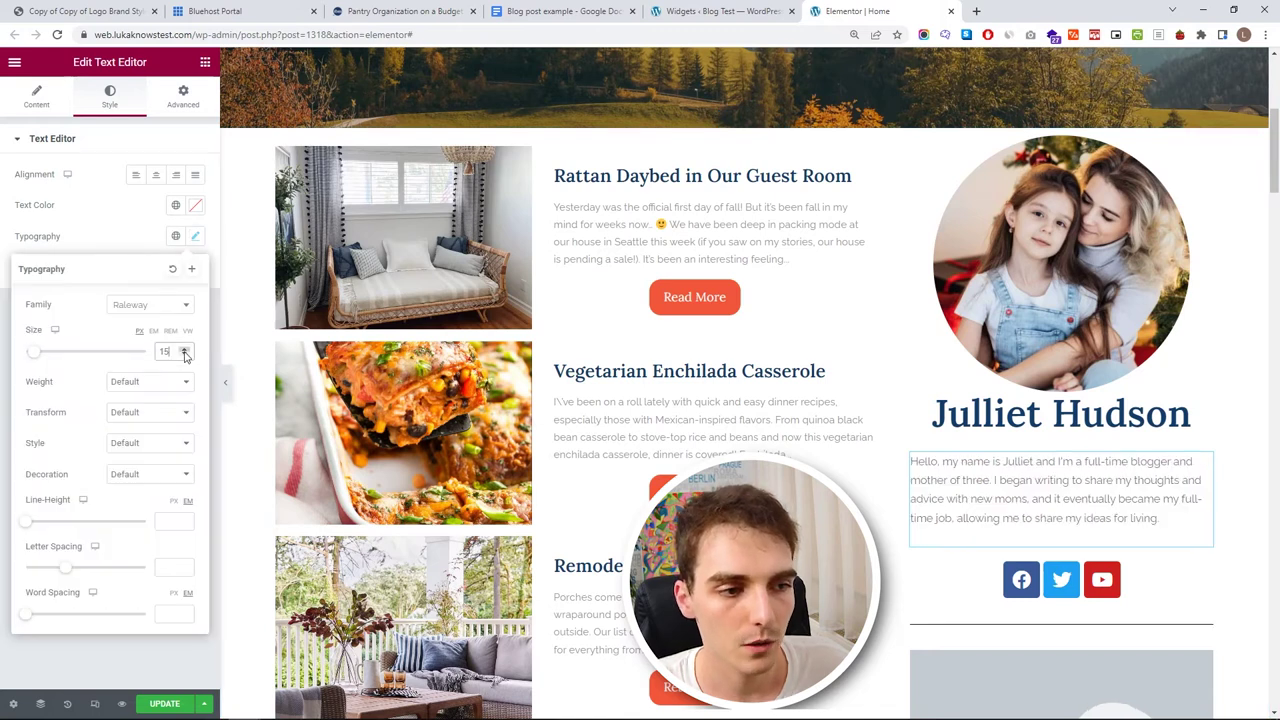
{"action": "left_click", "coordinate": [184, 349]}
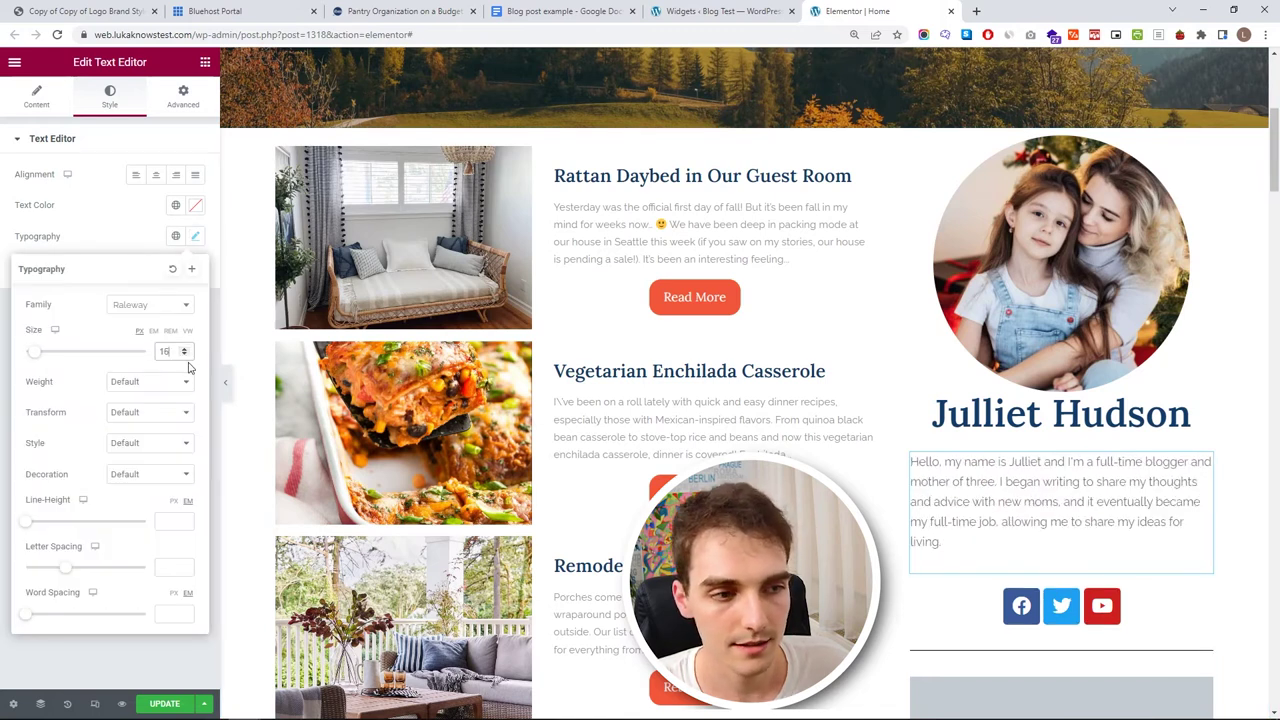
{"action": "left_click", "coordinate": [184, 355]}
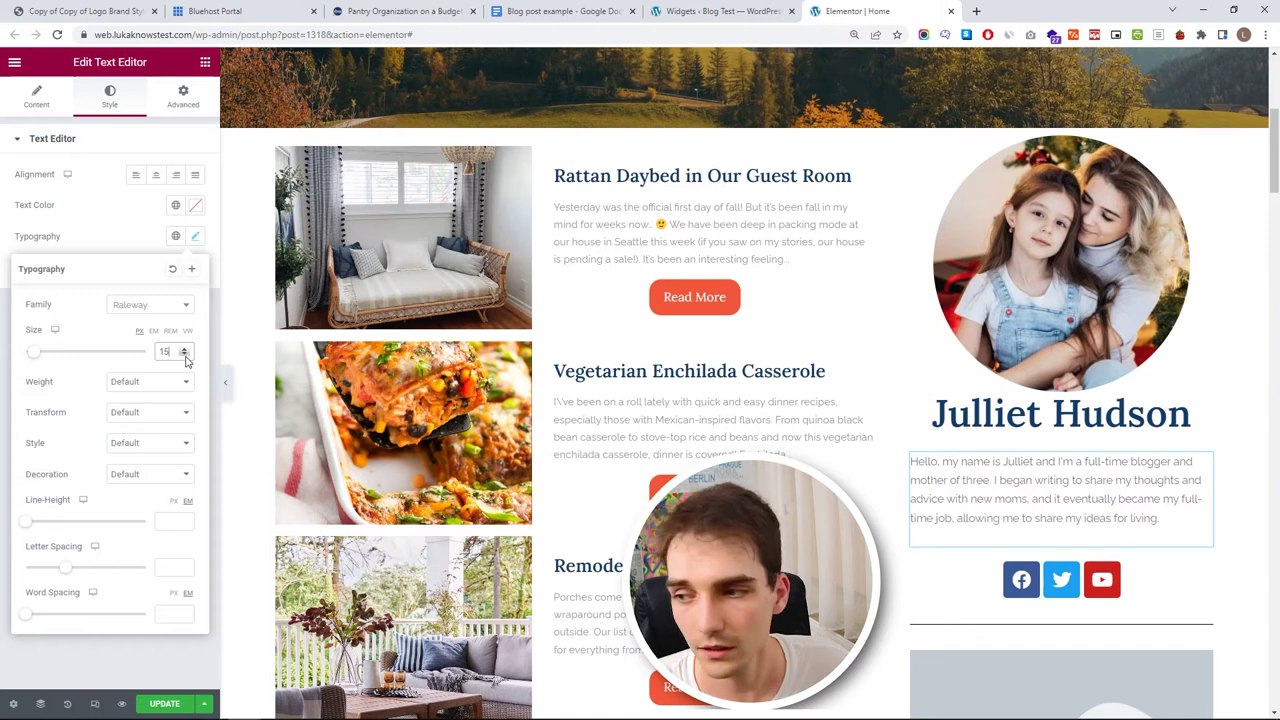
{"action": "left_click", "coordinate": [181, 93]}
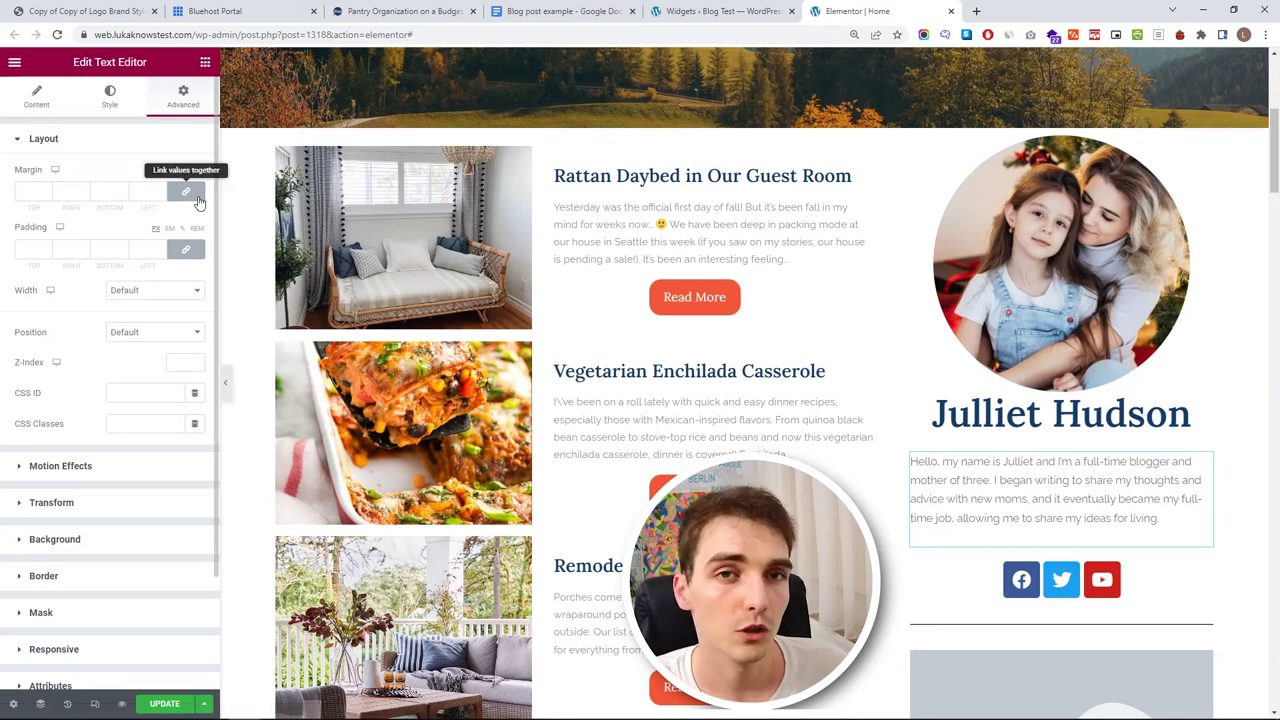
- Set the bio's left and right padding to 15
{"action": "left_click", "coordinate": [163, 250]}
{"action": "scroll", "coordinate": [163, 250], "scroll_direction": "up", "scroll_amount": 16}
{"action": "scroll", "coordinate": [163, 250], "scroll_direction": "up", "scroll_amount": 2}
{"action": "scroll", "coordinate": [163, 250], "scroll_direction": "up", "scroll_amount": 1}
{"action": "left_click", "coordinate": [85, 249]}
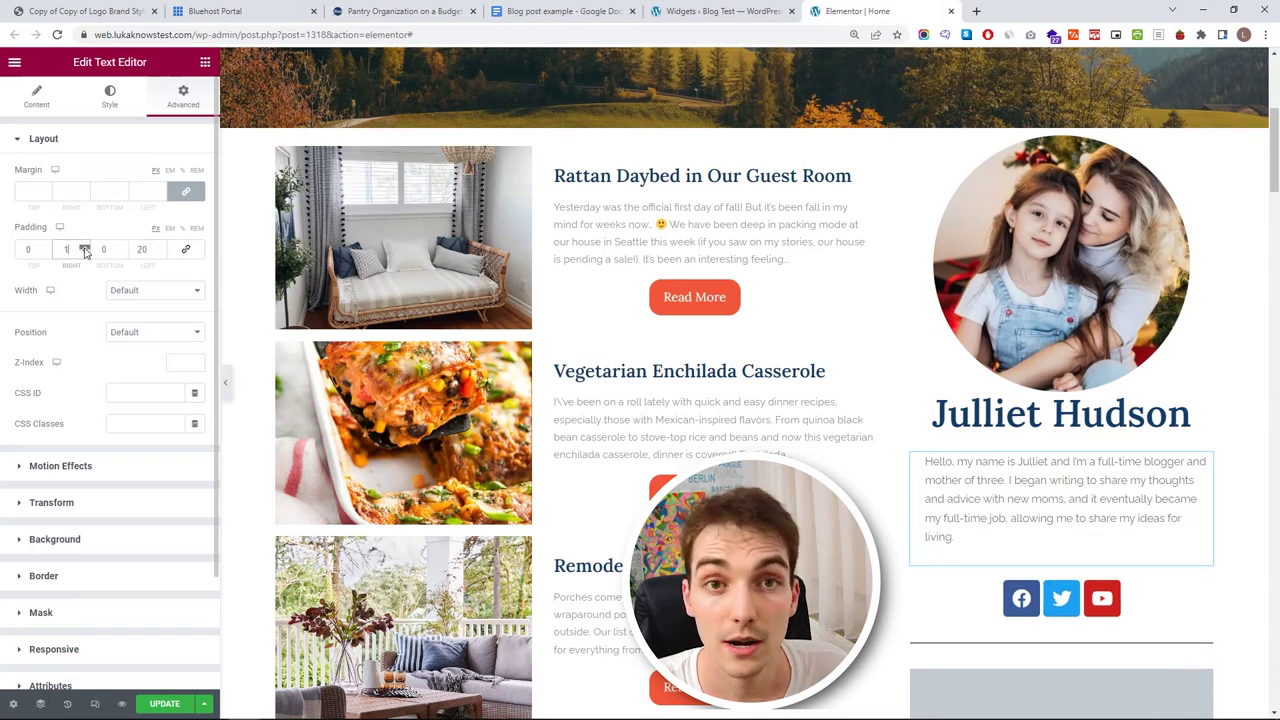
{"action": "scroll", "coordinate": [85, 251], "scroll_direction": "up", "scroll_amount": 9}
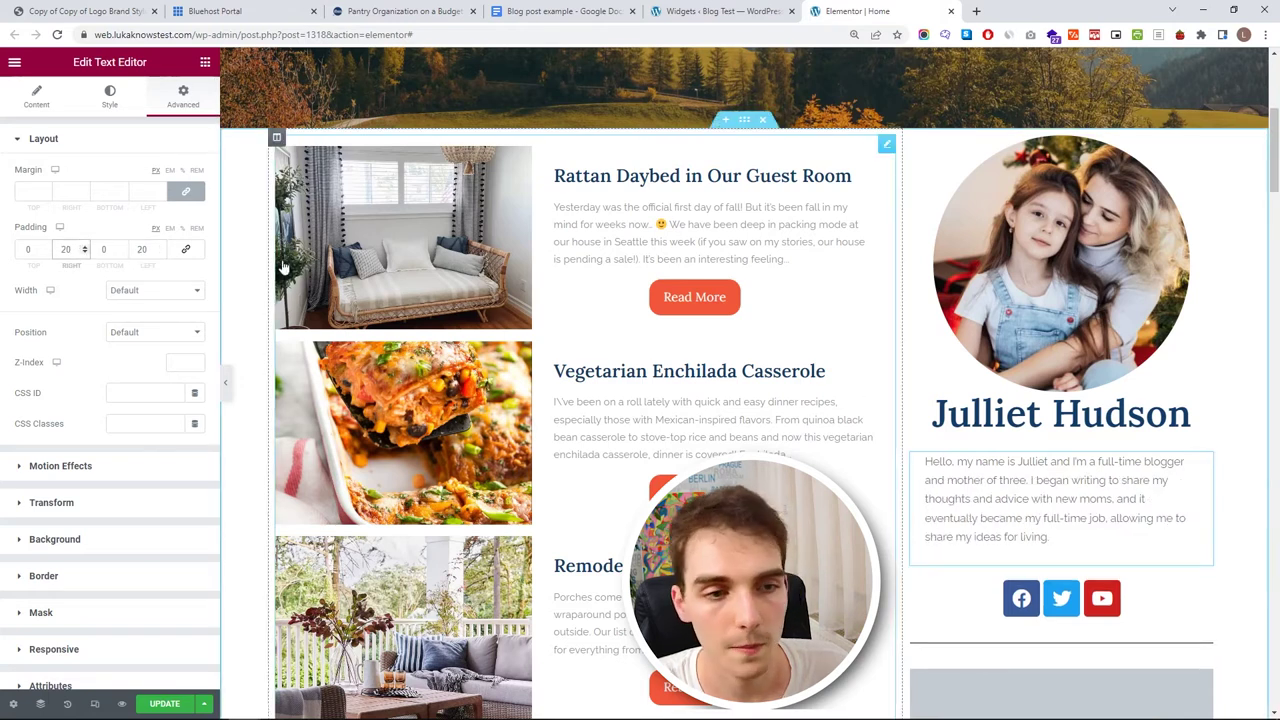
{"action": "type", "text": "15"}
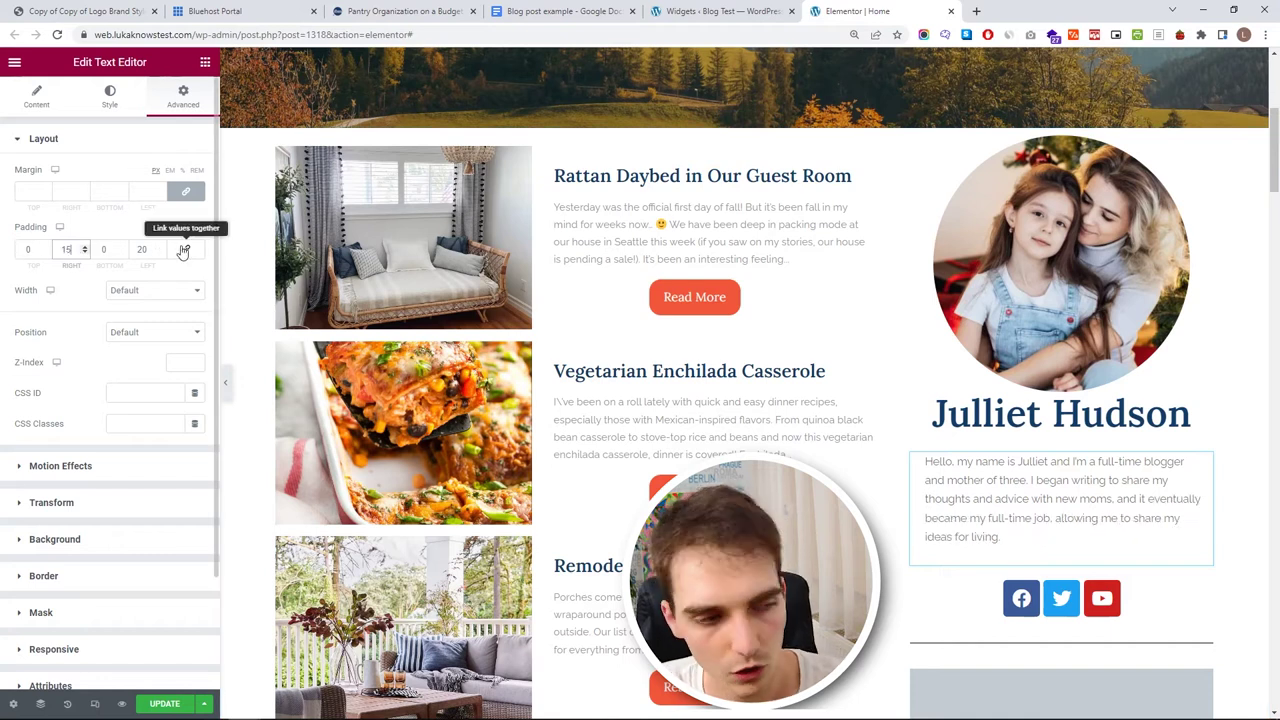
{"action": "left_click_drag", "start_coordinate": [150, 249], "coordinate": [110, 252]}
{"action": "type", "text": "35"}
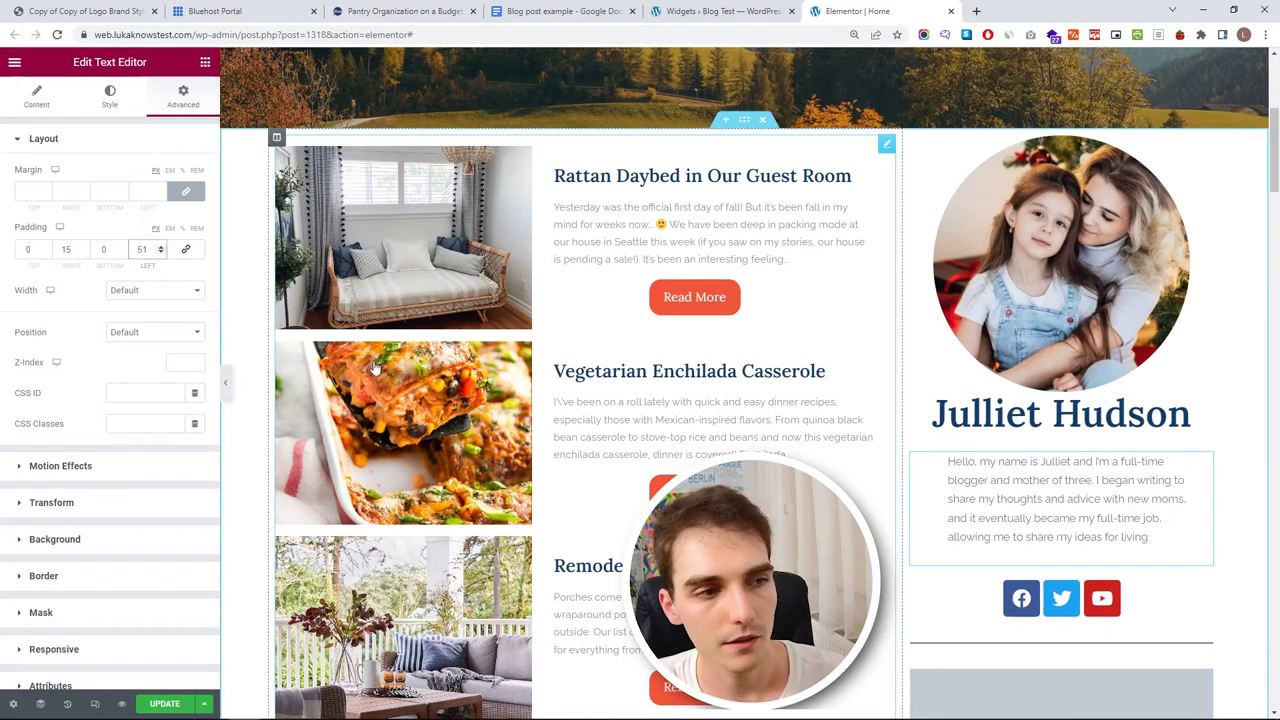
{"action": "type", "text": "15"}
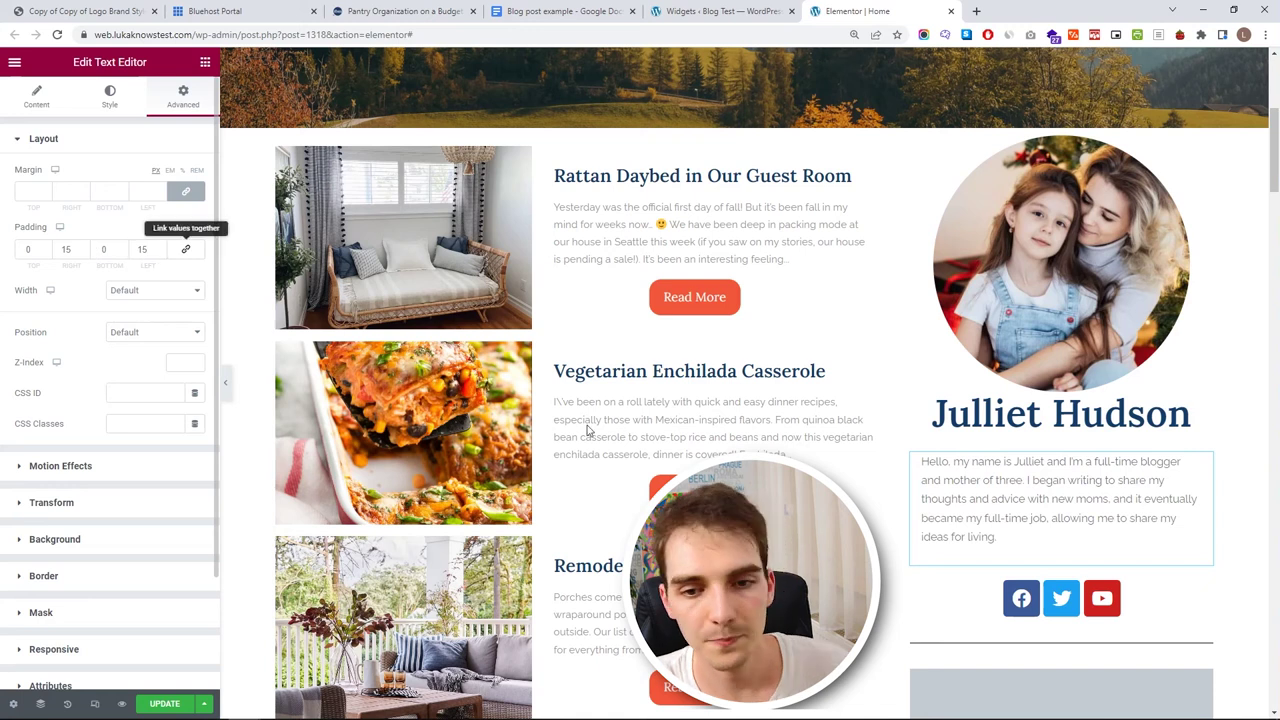
{"action": "scroll", "coordinate": [1035, 585], "scroll_direction": "down", "scroll_amount": 1}
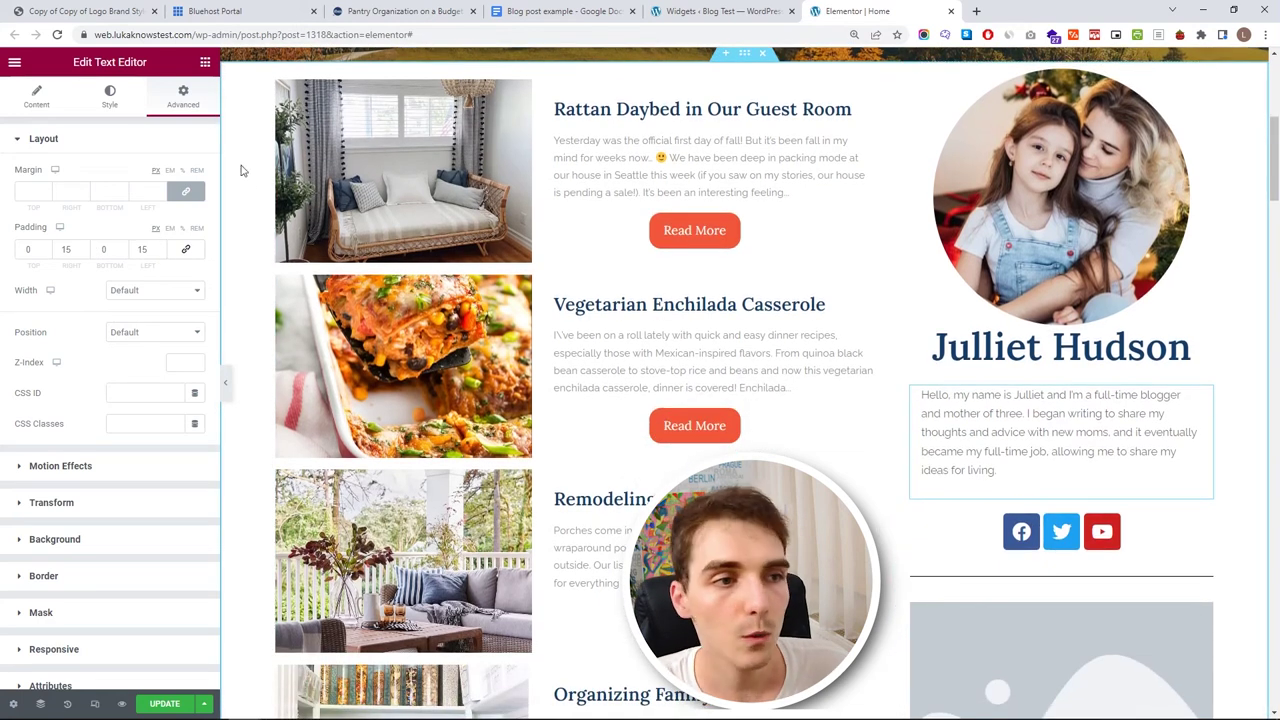
- Unlink the bio's margins and set its top margin to -14
{"action": "left_click", "coordinate": [186, 192]}
{"action": "left_click", "coordinate": [46, 188]}
{"action": "left_click", "coordinate": [46, 188]}
{"action": "left_click", "coordinate": [46, 188]}
{"action": "left_click", "coordinate": [46, 188]}
{"action": "left_click", "coordinate": [46, 188]}
{"action": "left_click_drag", "start_coordinate": [46, 194], "coordinate": [46, 194]}
{"action": "left_click", "coordinate": [47, 196]}
{"action": "left_click", "coordinate": [47, 190]}
{"action": "left_click", "coordinate": [47, 190]}
{"action": "left_click", "coordinate": [47, 190]}
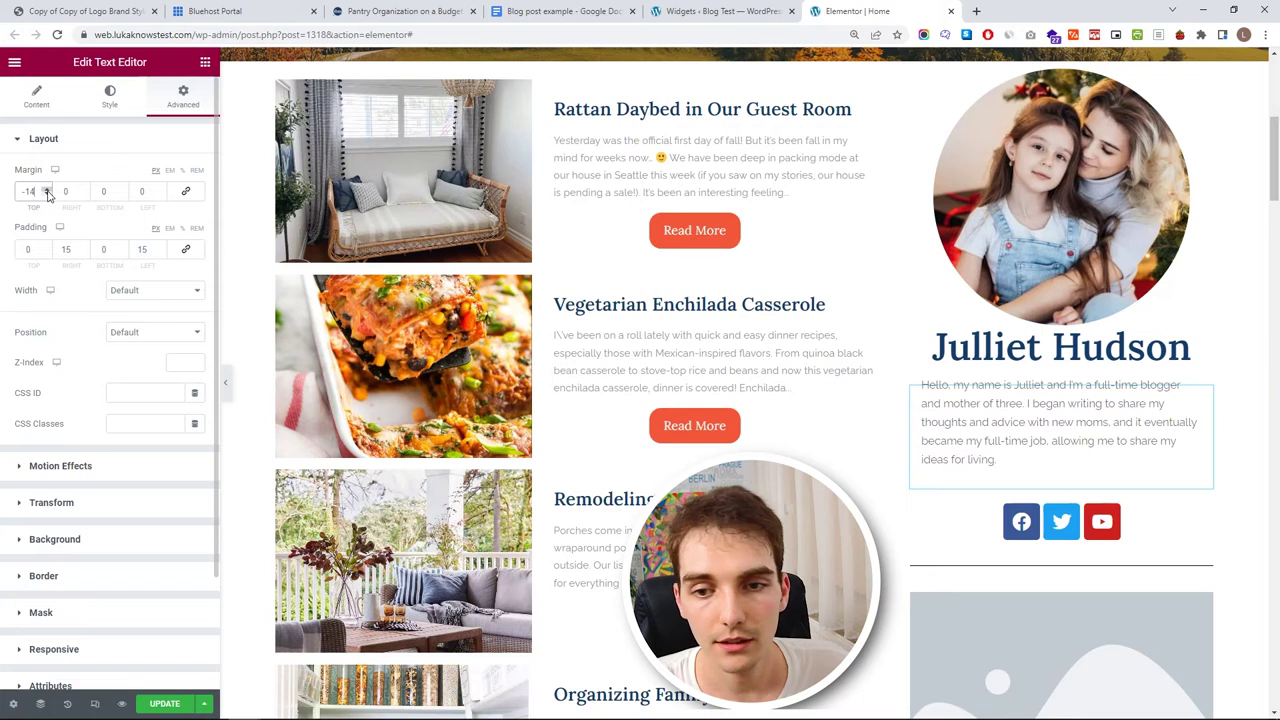
- Colour the bio text with the Text global colour
{"action": "left_click", "coordinate": [110, 97]}
{"action": "left_click", "coordinate": [175, 205]}
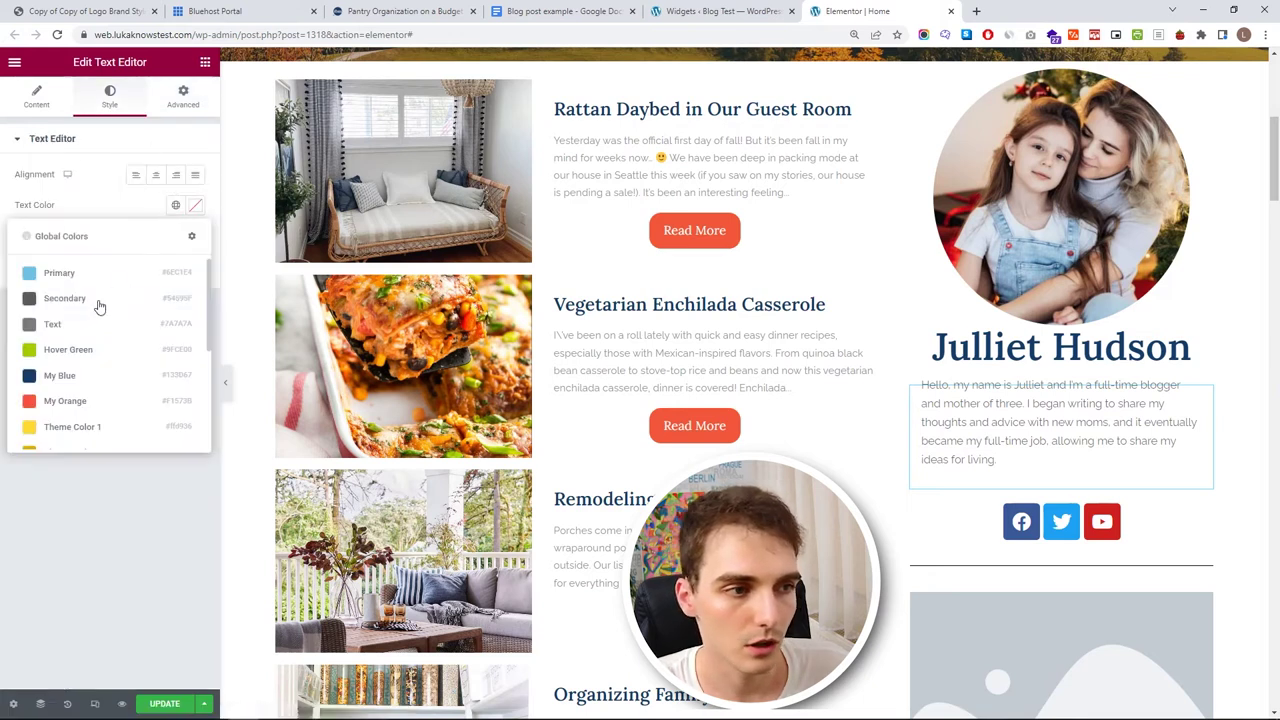
{"action": "left_click", "coordinate": [83, 324]}
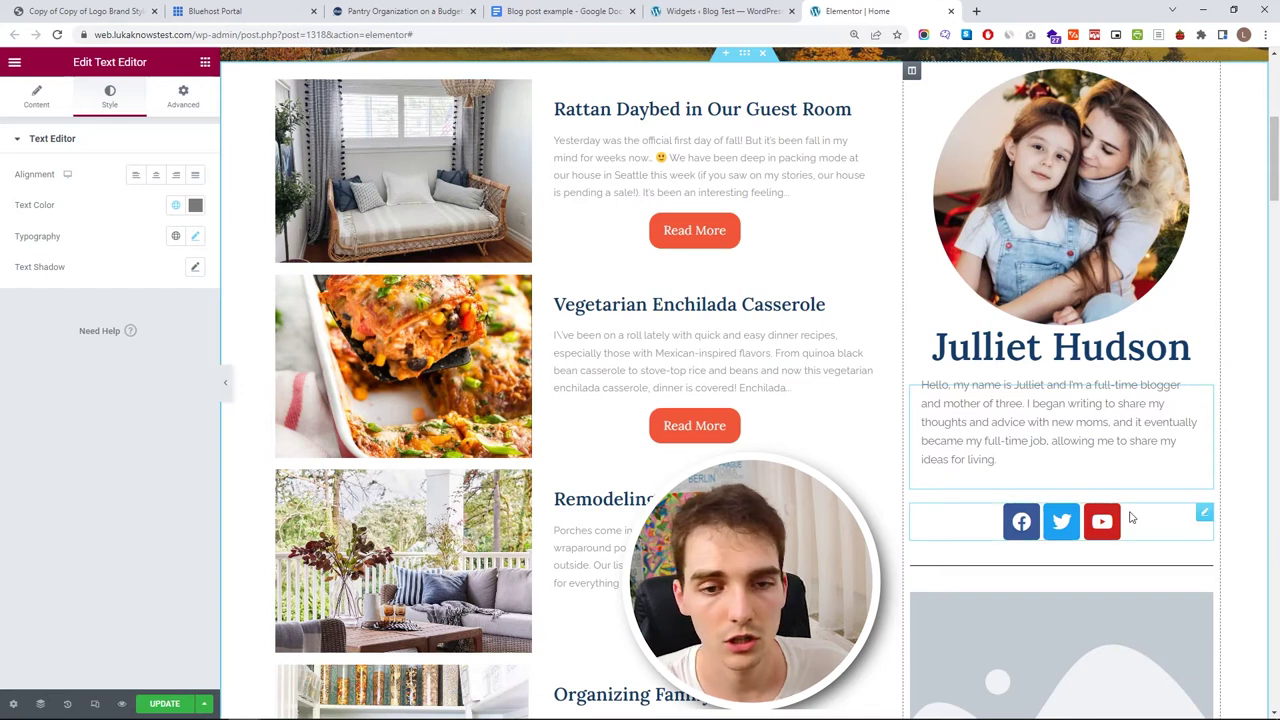
{"action": "left_click", "coordinate": [1203, 513]}
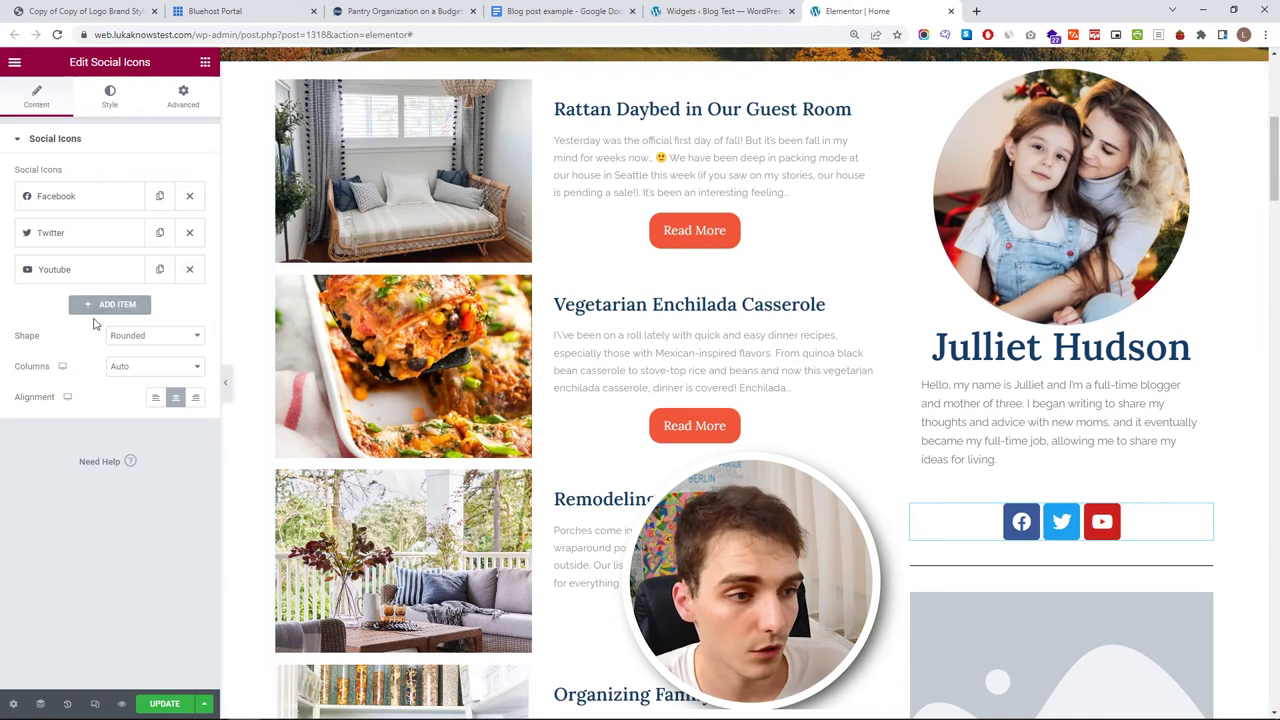
- Add a Pinterest social icon and move it near the top of the list
{"action": "left_click", "coordinate": [102, 305]}
{"action": "left_click", "coordinate": [129, 401]}
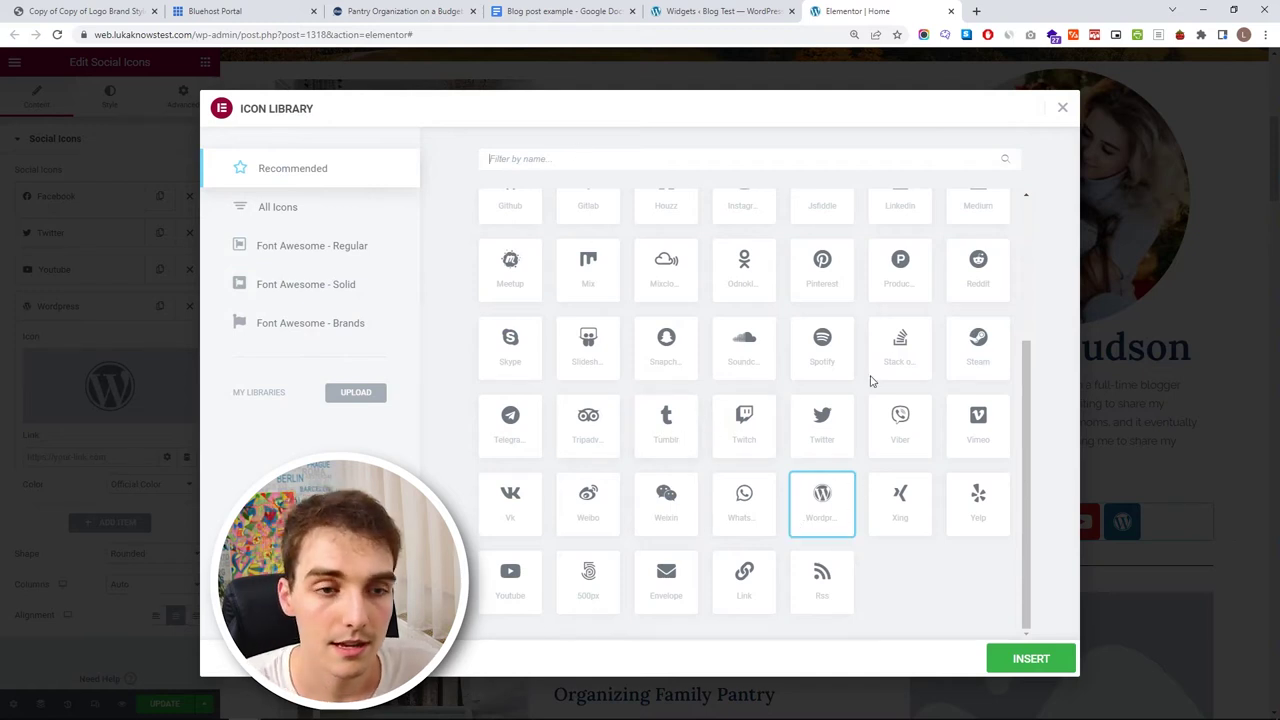
{"action": "type", "text": "pin"}
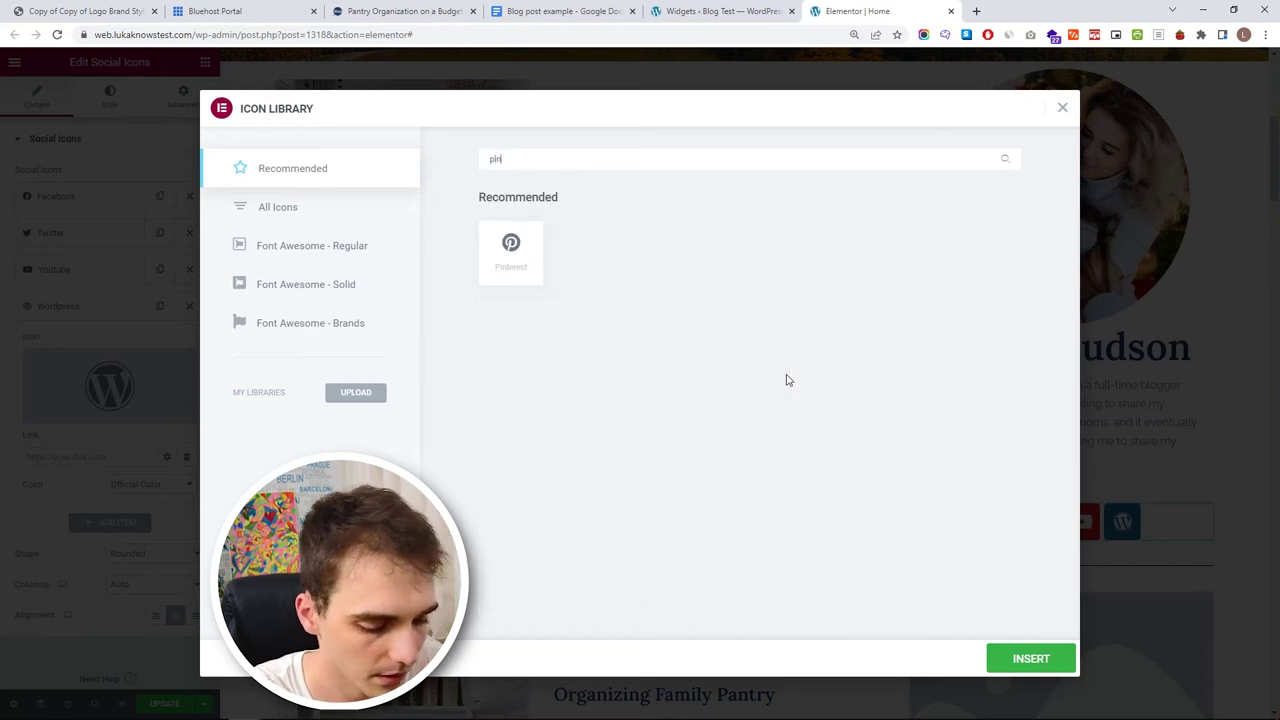
{"action": "left_click", "coordinate": [505, 272]}
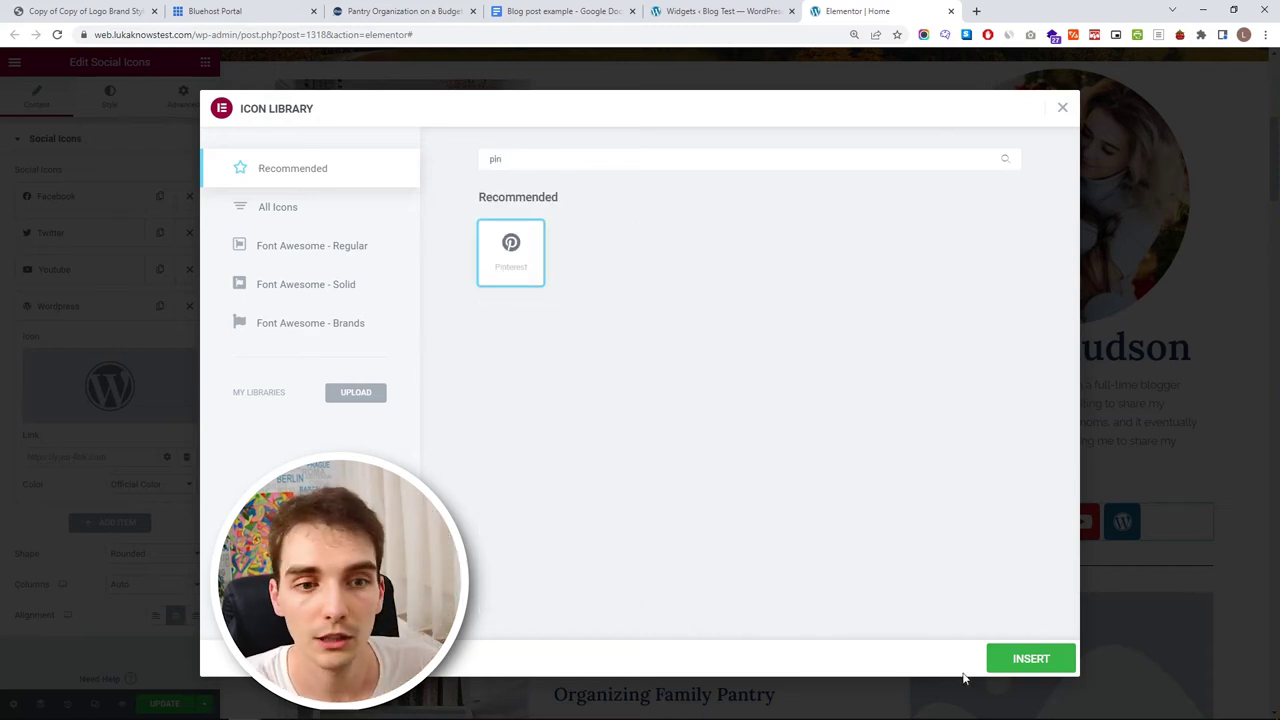
{"action": "left_click", "coordinate": [1018, 660]}
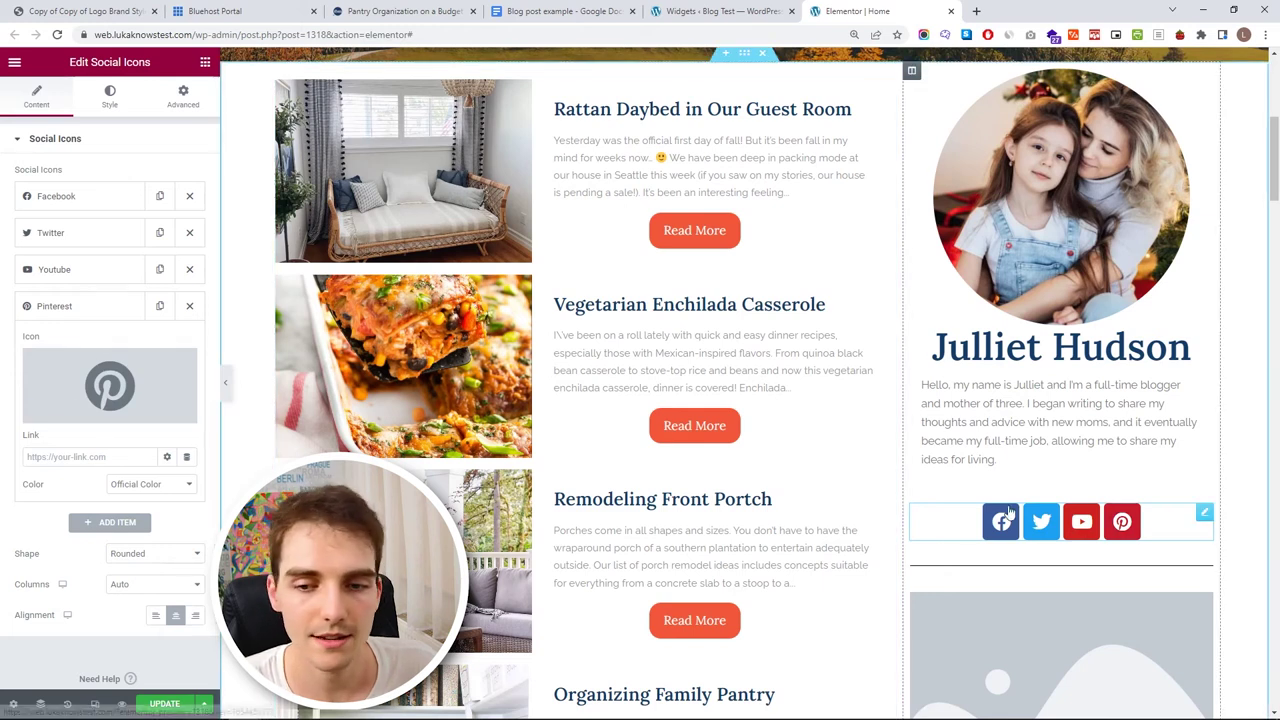
{"action": "left_click_drag", "start_coordinate": [83, 310], "coordinate": [83, 196]}
{"action": "left_click", "coordinate": [83, 196]}
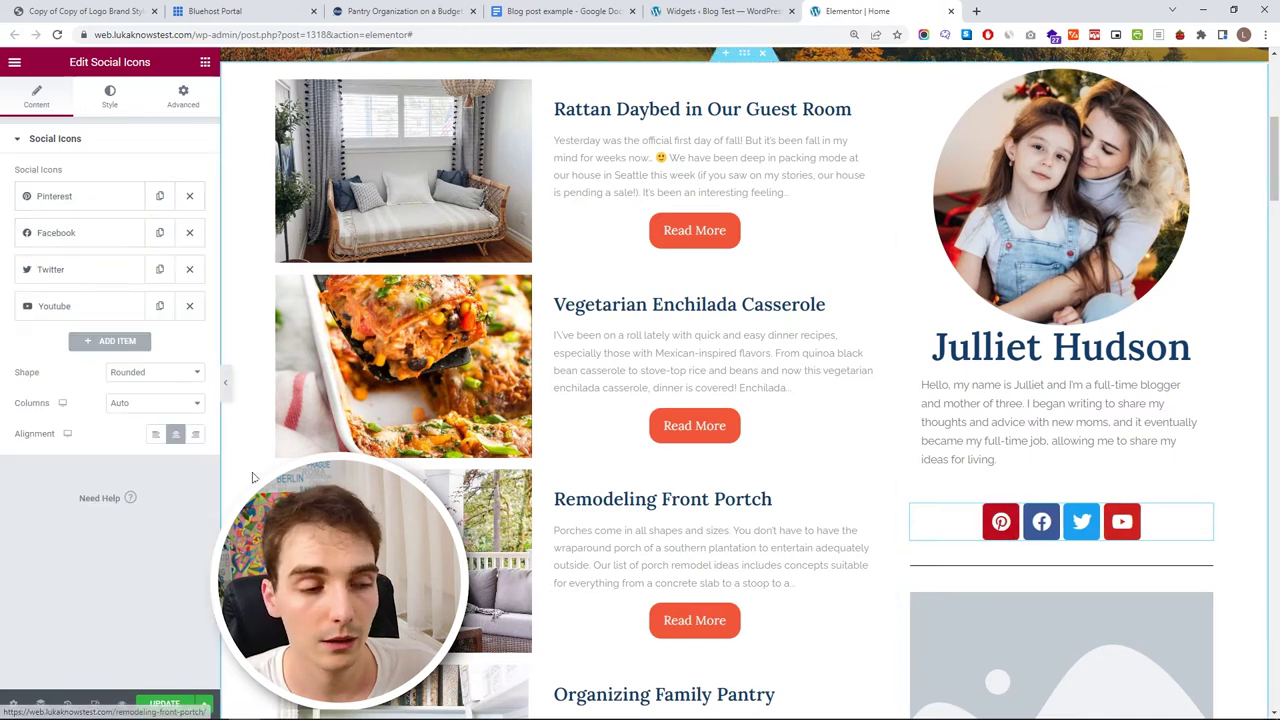
- Add an Instagram icon from the icon library
{"action": "left_click", "coordinate": [106, 343]}
{"action": "mouse_move", "coordinate": [100, 413]}
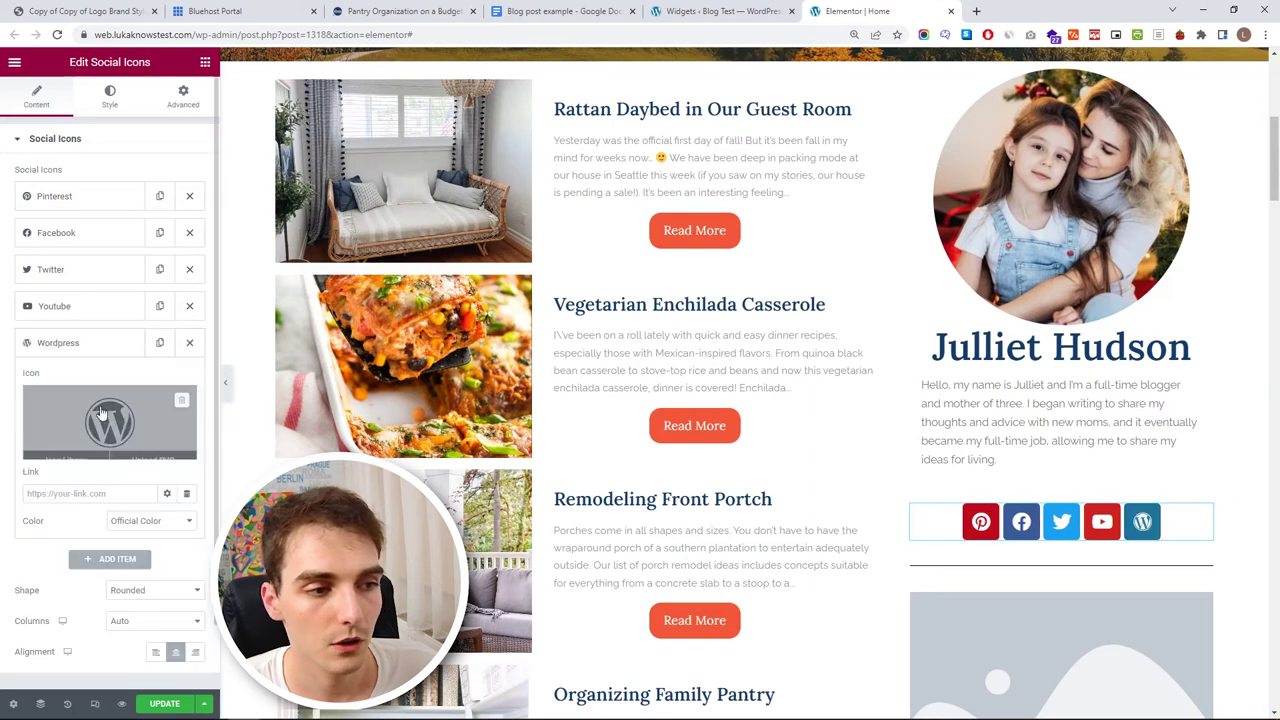
{"action": "left_click", "coordinate": [100, 413]}
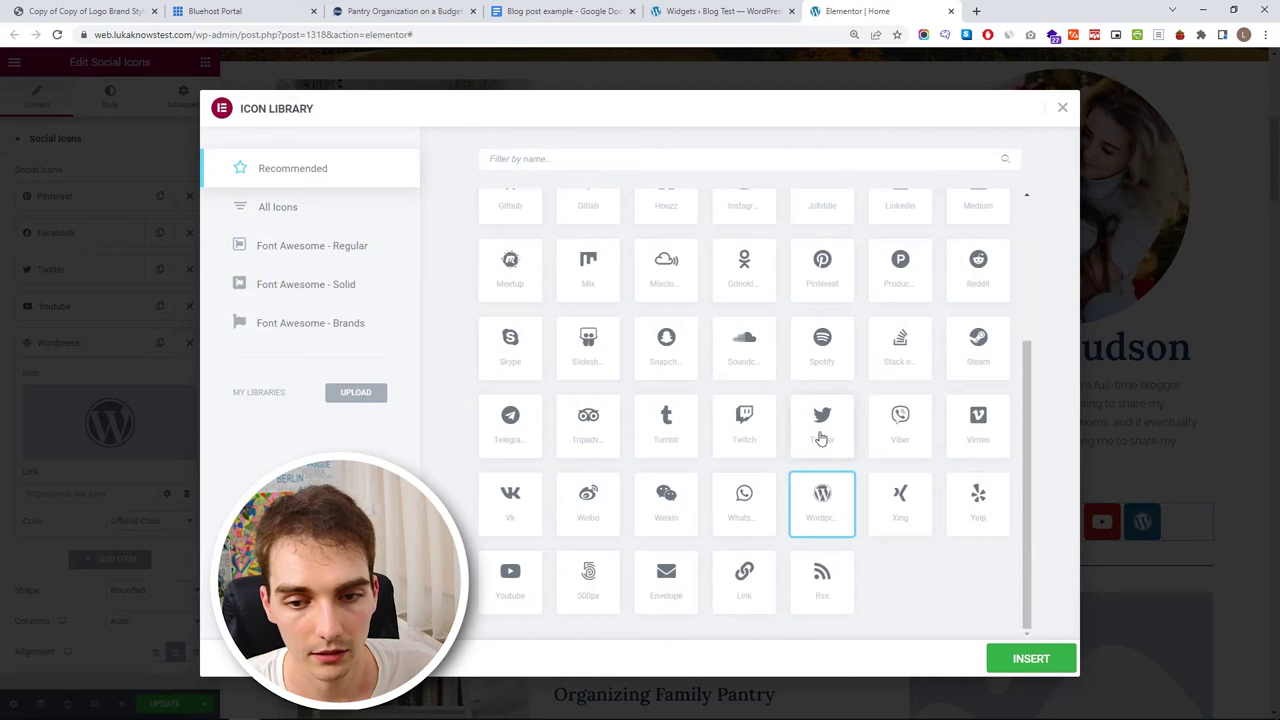
{"action": "left_click", "coordinate": [646, 158]}
{"action": "type", "text": "instag"}
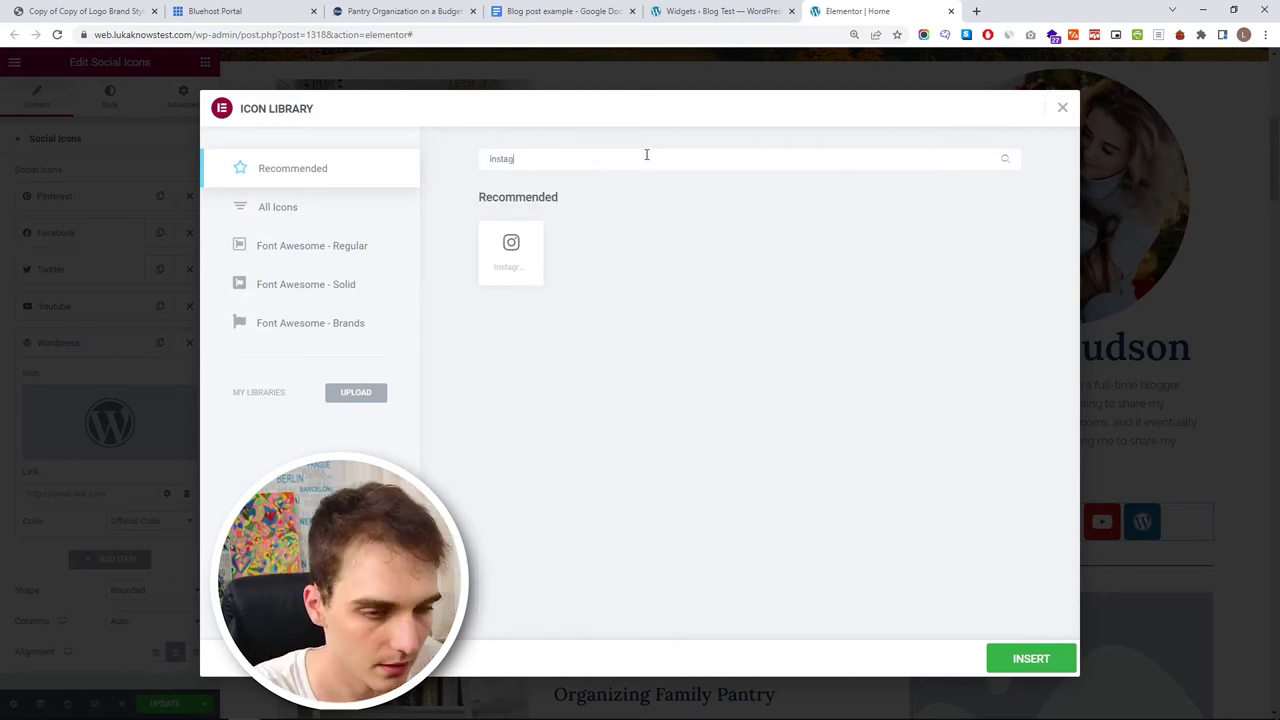
{"action": "left_click", "coordinate": [535, 240]}
{"action": "left_click", "coordinate": [1031, 658]}
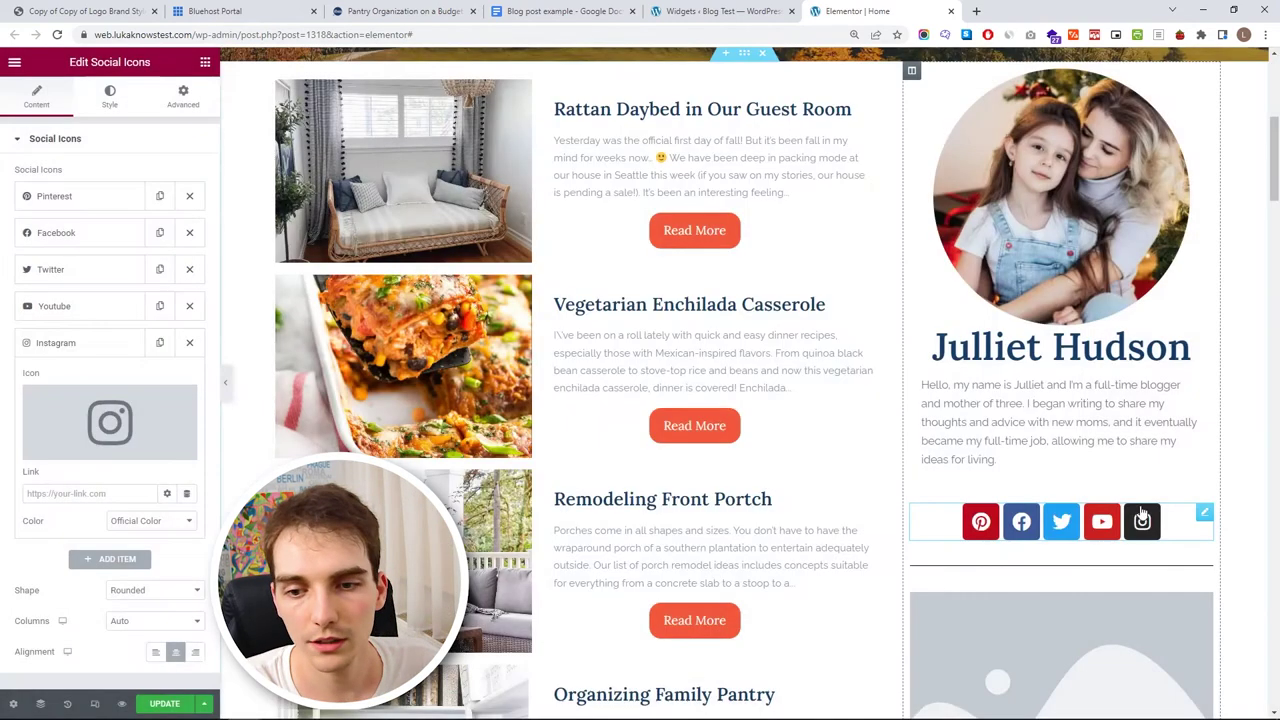
- Delete the Facebook and WordPress icons and add TikTok from All Icons
{"action": "scroll", "coordinate": [139, 500], "scroll_direction": "down", "scroll_amount": 2}
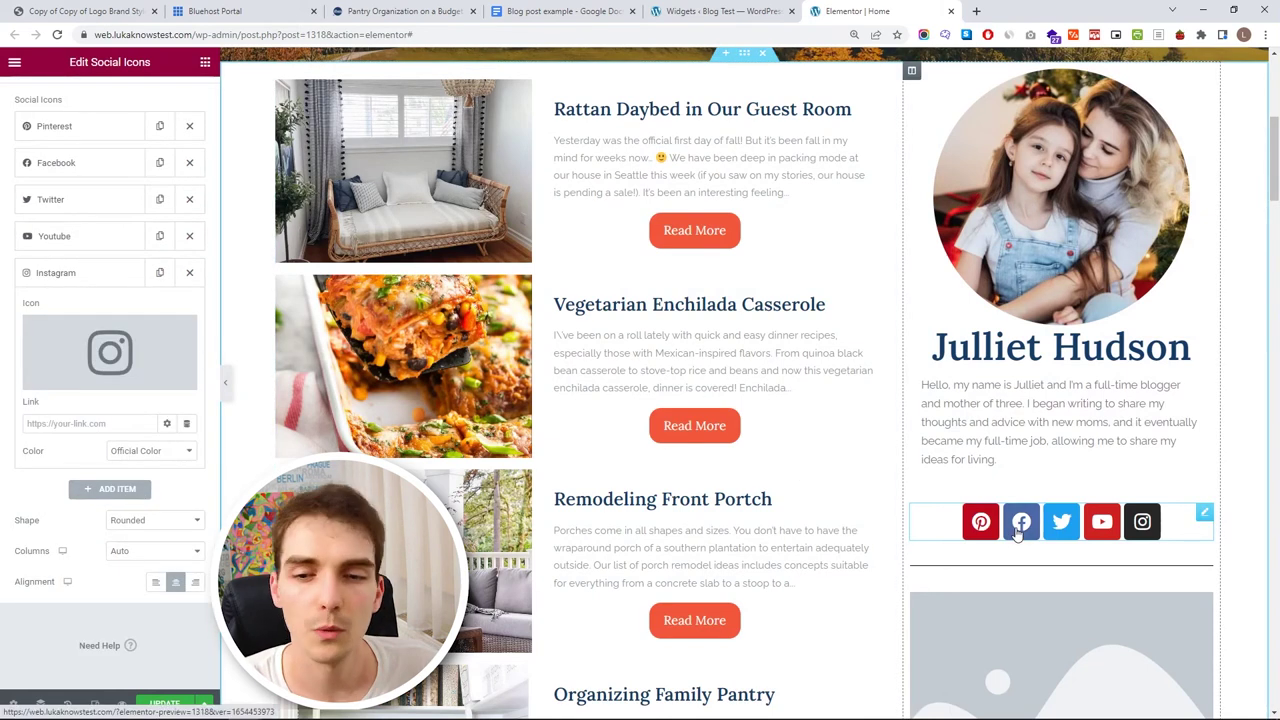
{"action": "left_click", "coordinate": [190, 164]}
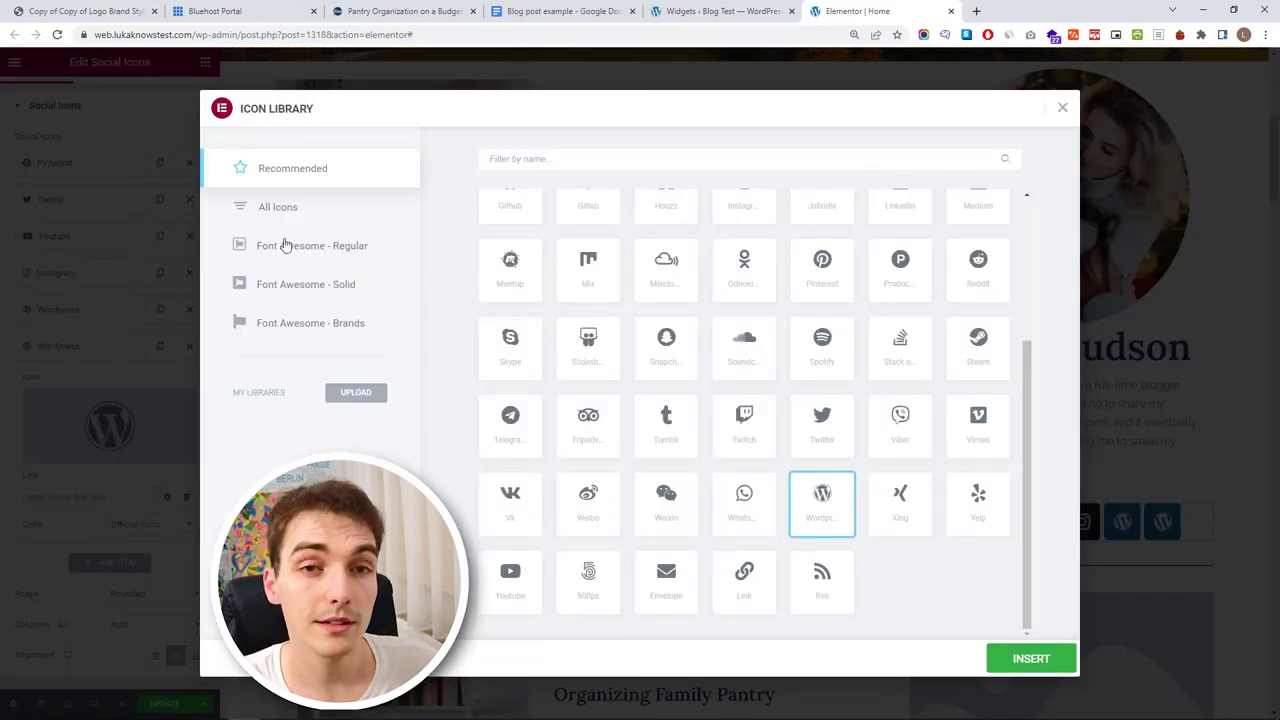
{"action": "left_click", "coordinate": [502, 161]}
{"action": "type", "text": "tik"}
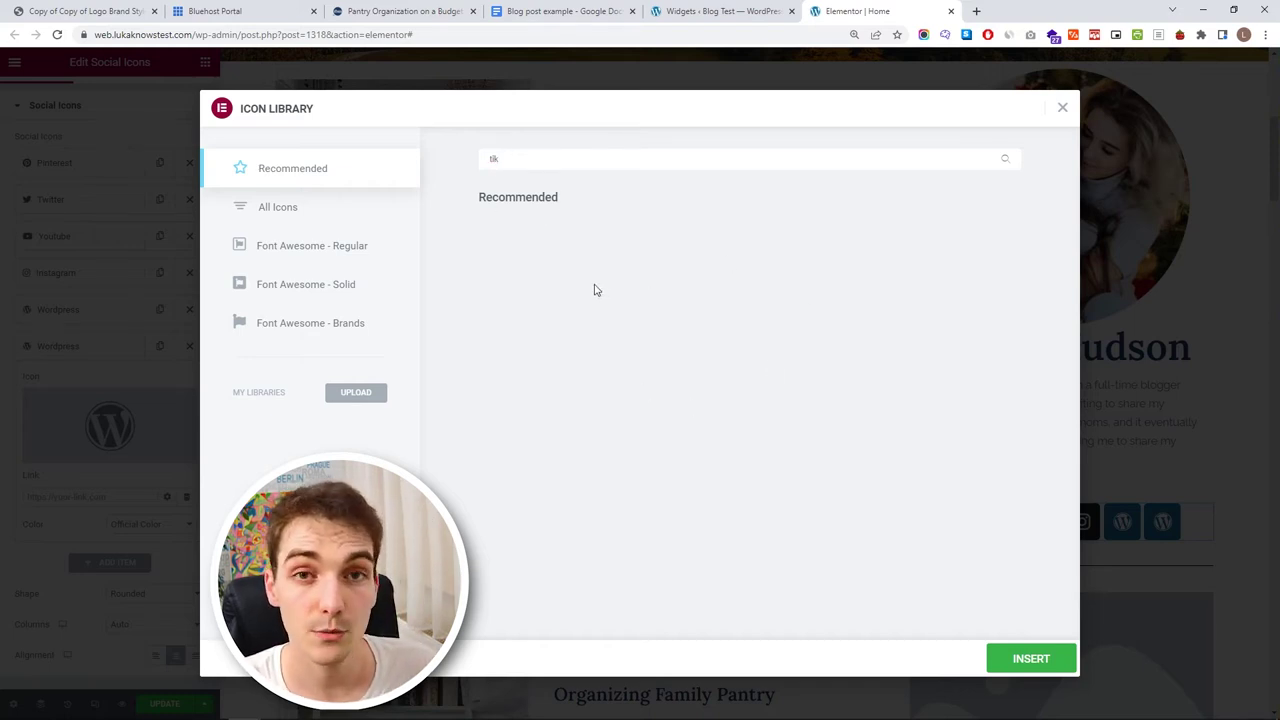
{"action": "left_click", "coordinate": [319, 219]}
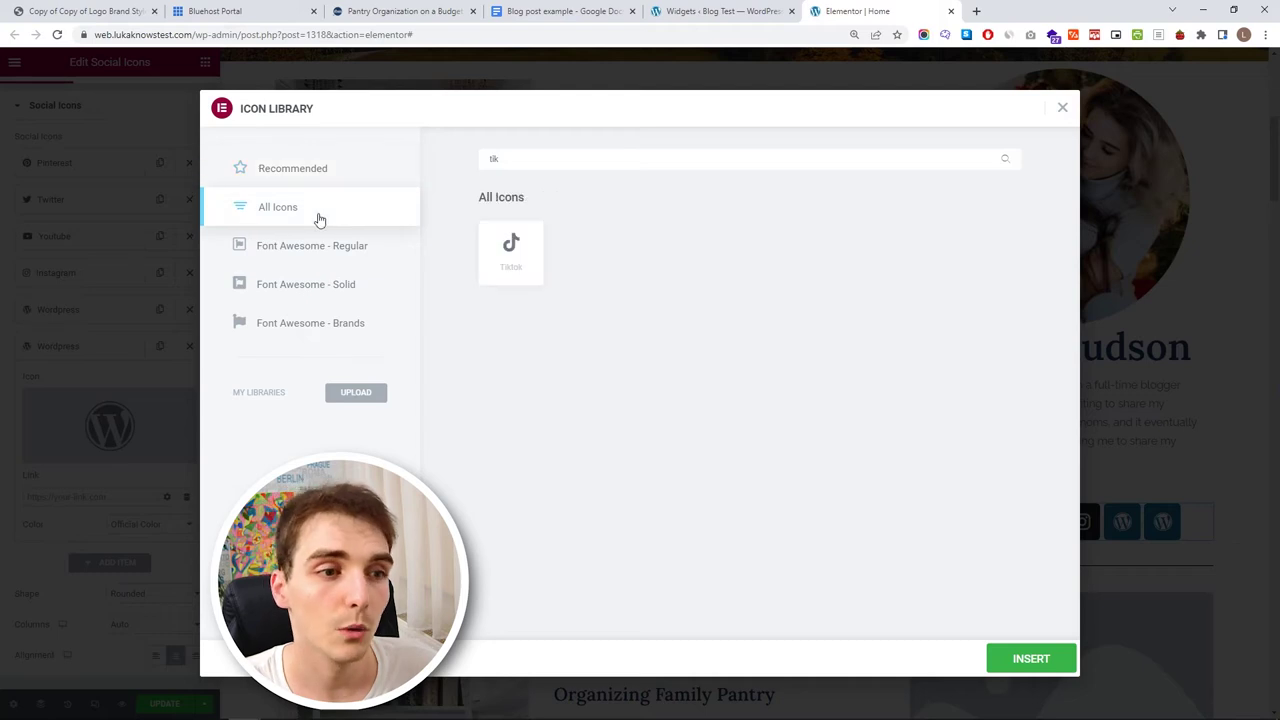
{"action": "left_click", "coordinate": [519, 257]}
{"action": "left_click", "coordinate": [1051, 660]}
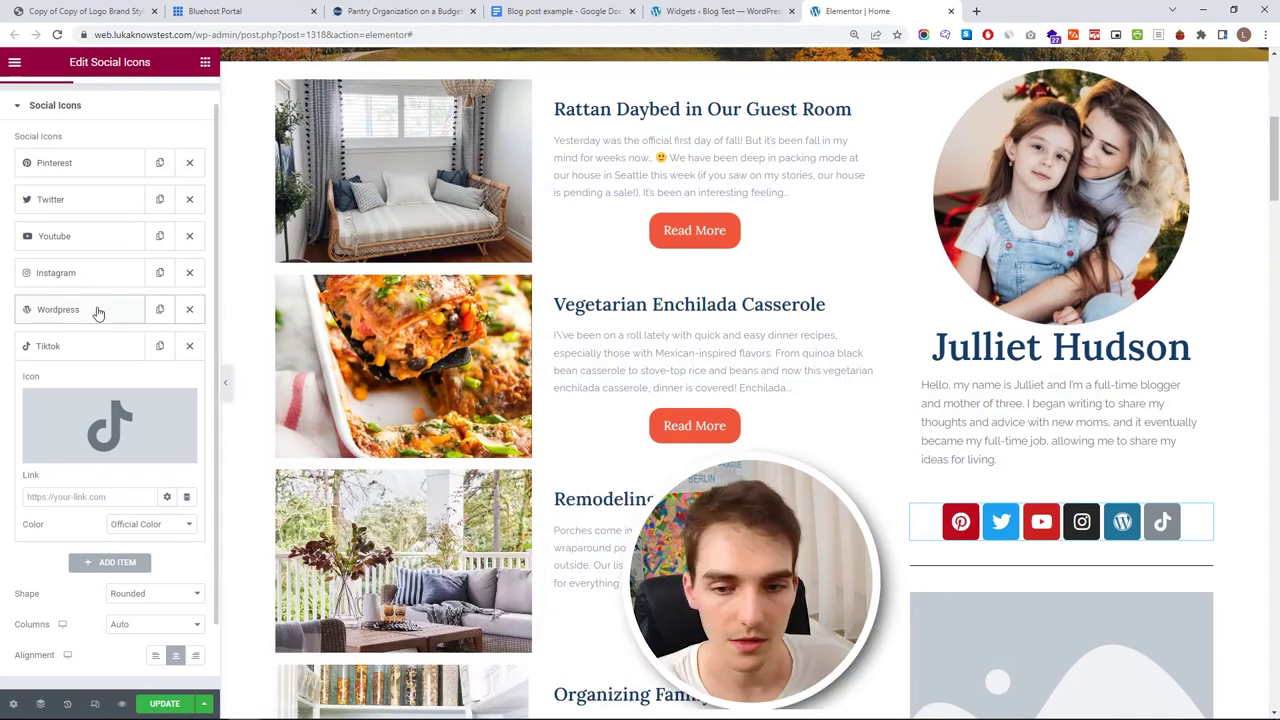
{"action": "left_click", "coordinate": [189, 310]}
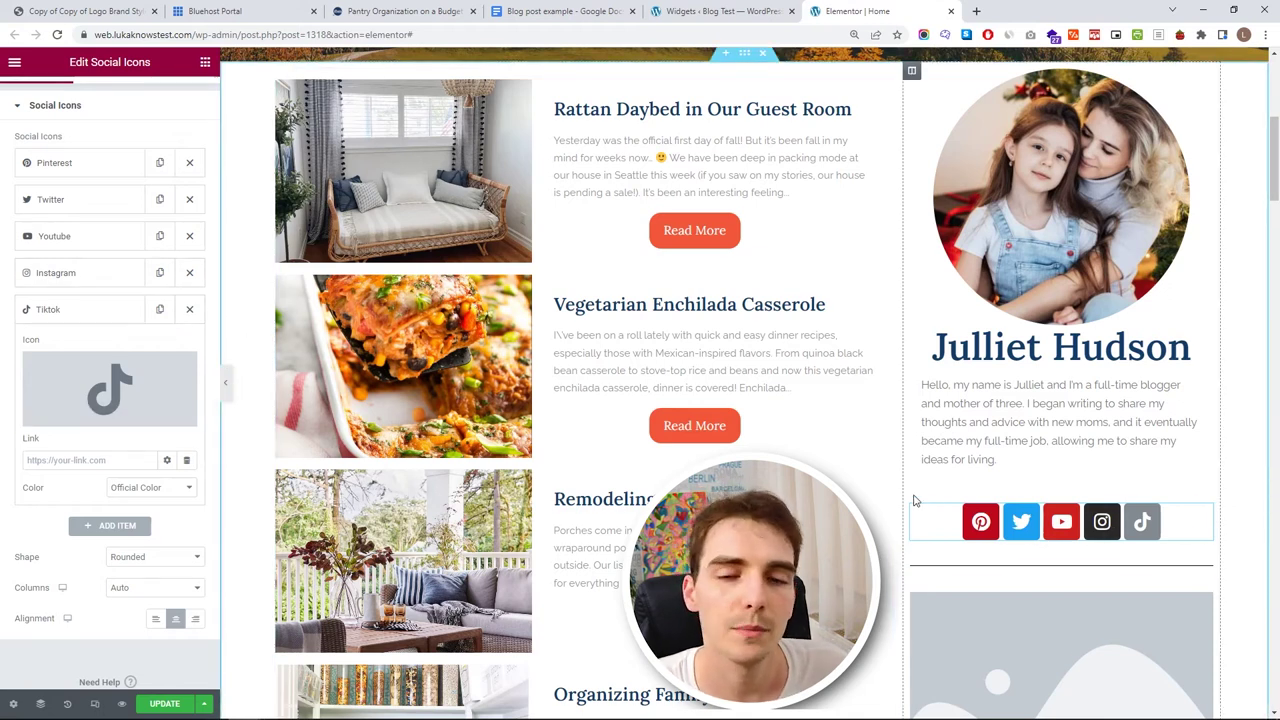
- Give the Instagram icon a custom orange colour
{"action": "left_click", "coordinate": [57, 273]}
{"action": "left_click", "coordinate": [153, 455]}
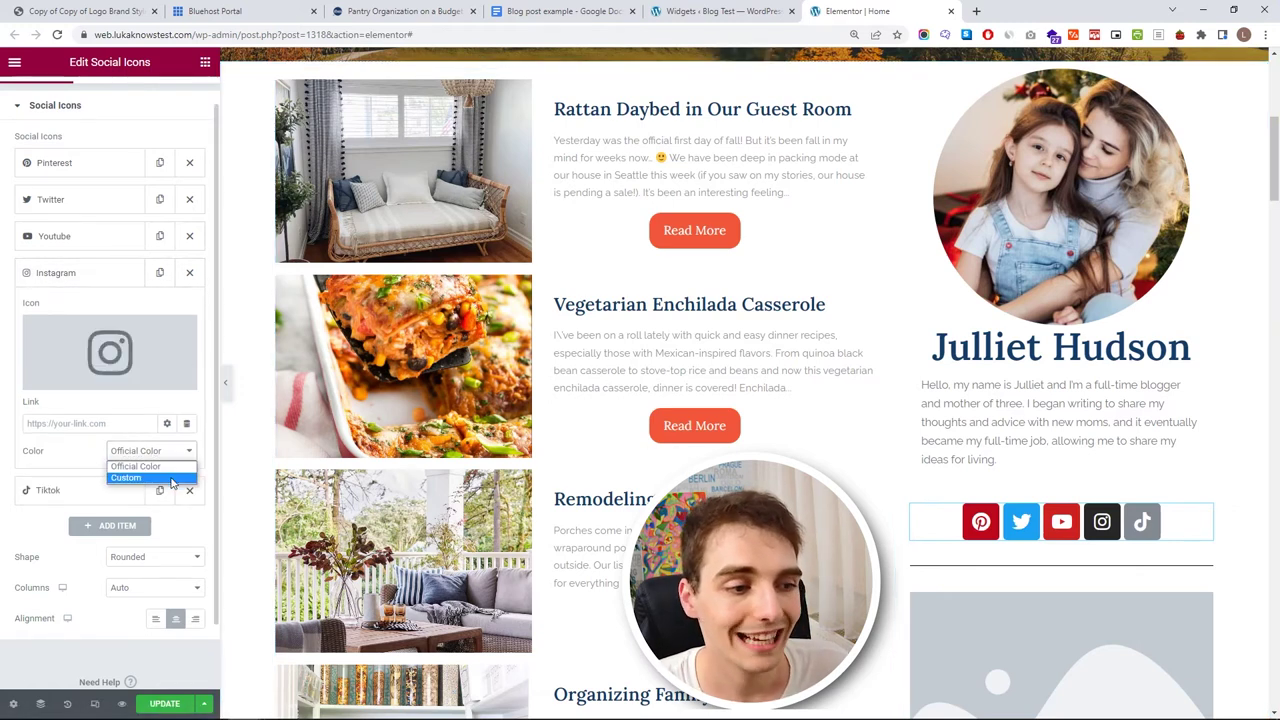
{"action": "left_click", "coordinate": [172, 479]}
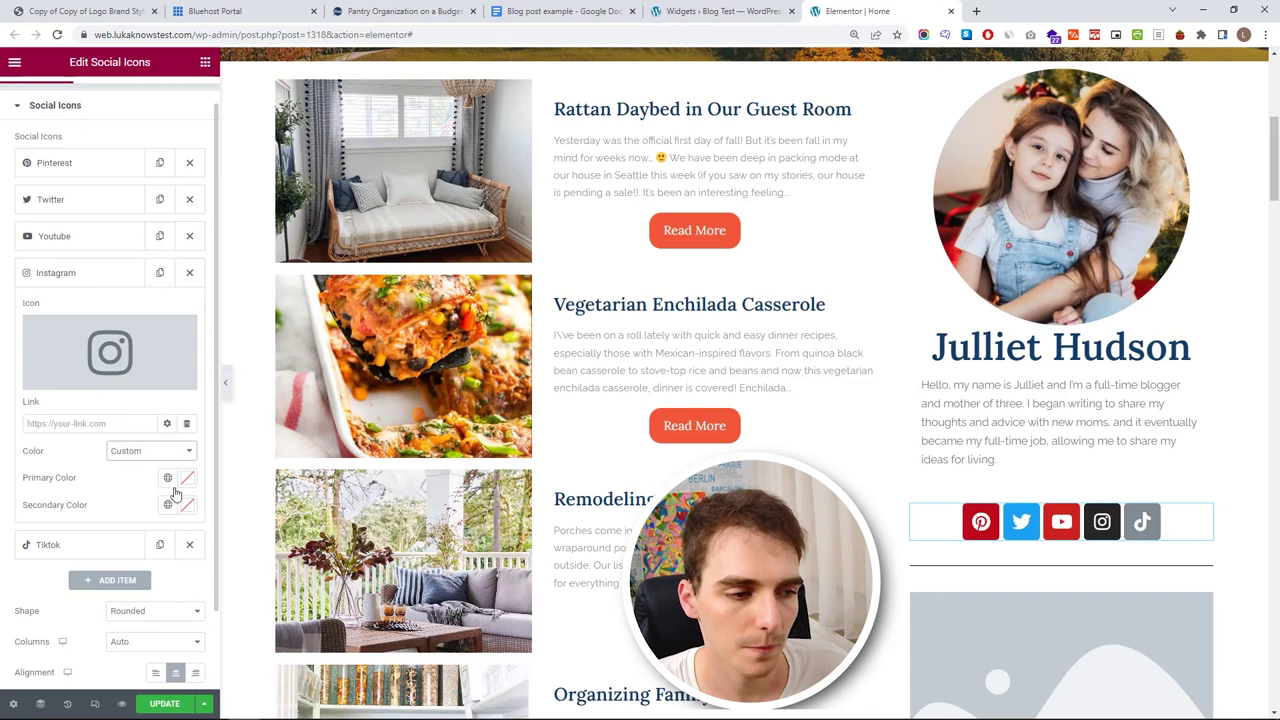
{"action": "left_click", "coordinate": [186, 482]}
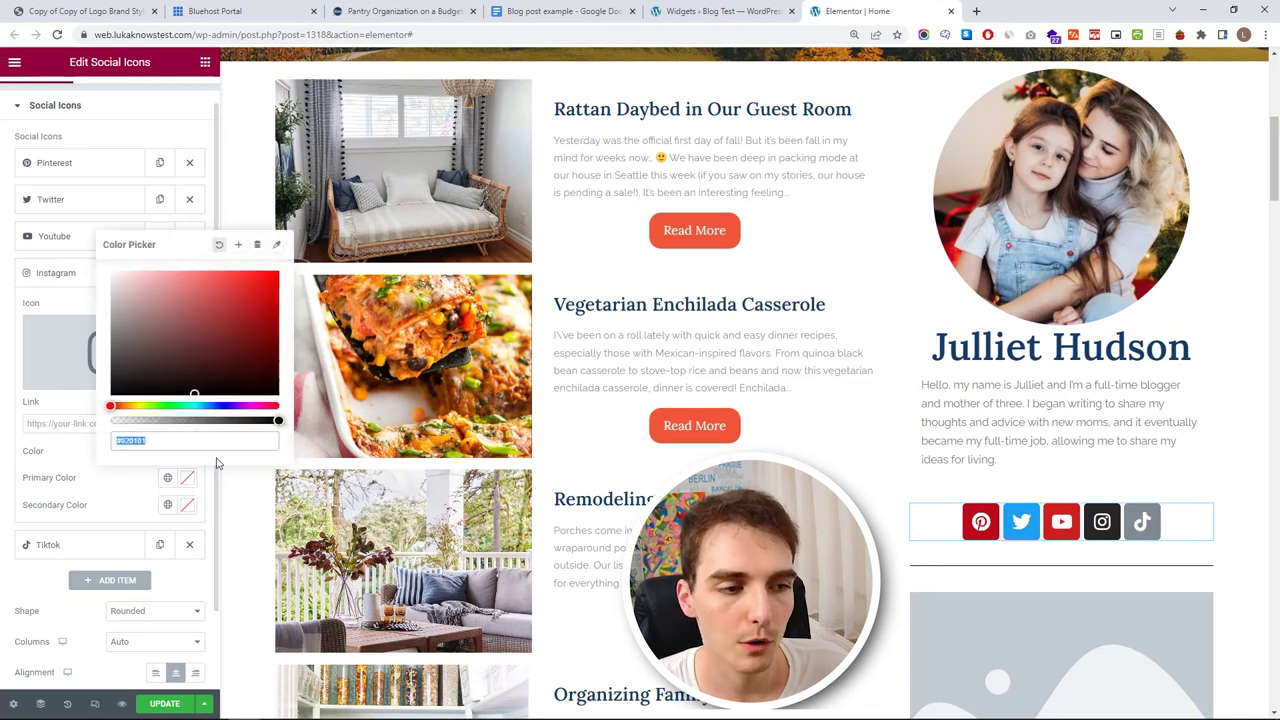
{"action": "left_click", "coordinate": [277, 273]}
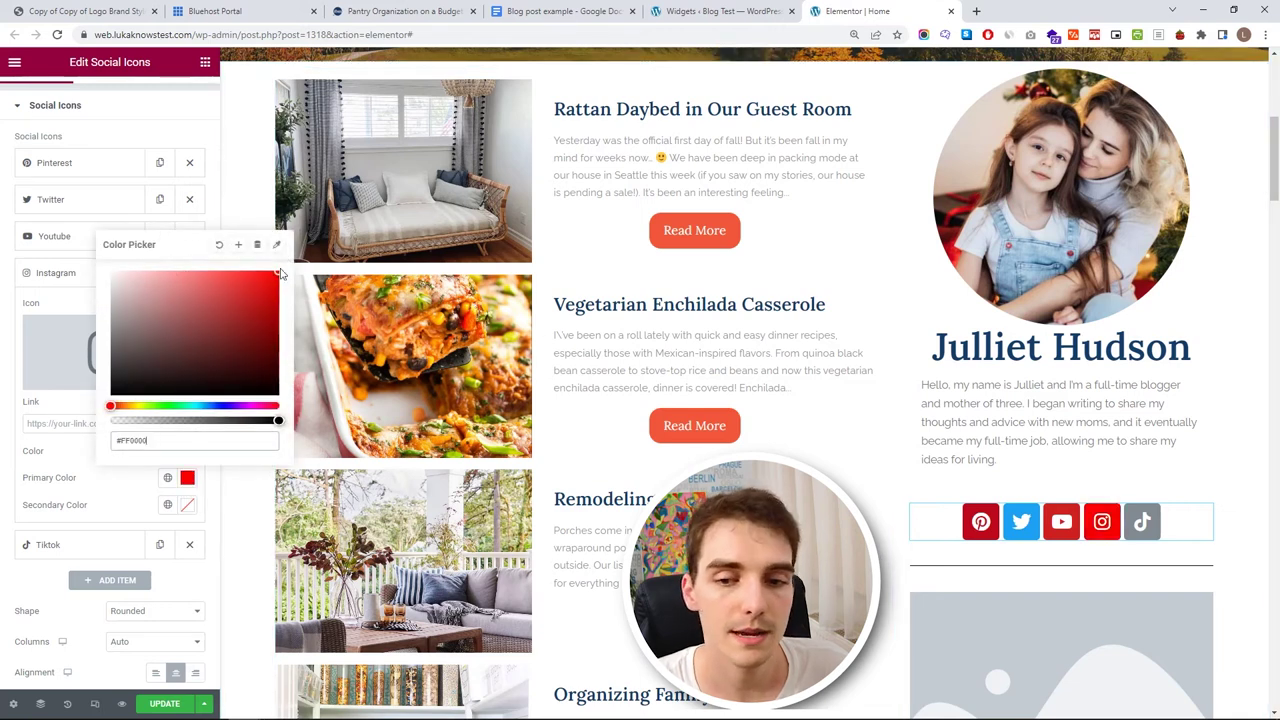
{"action": "mouse_move", "coordinate": [139, 405]}
{"action": "left_mouse_down"}
{"action": "mouse_move", "coordinate": [116, 406]}
{"action": "mouse_move", "coordinate": [127, 408]}
{"action": "left_mouse_up"}
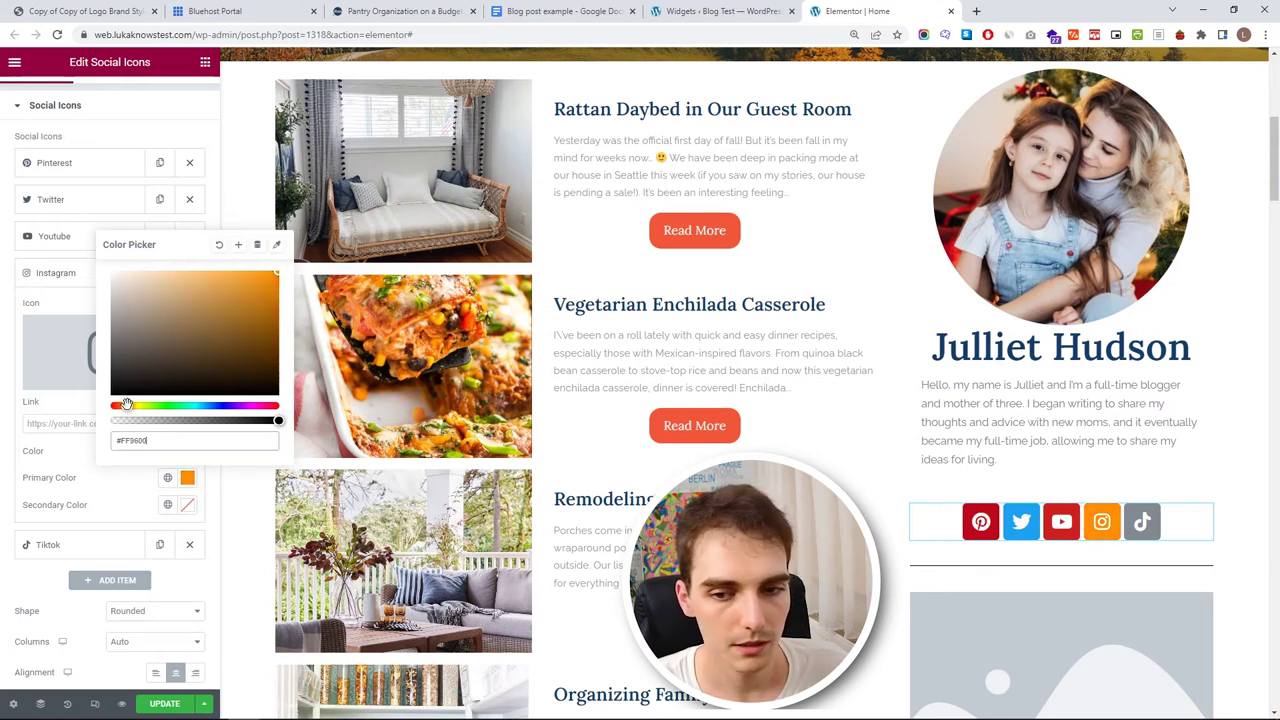
{"action": "left_click", "coordinate": [80, 272]}
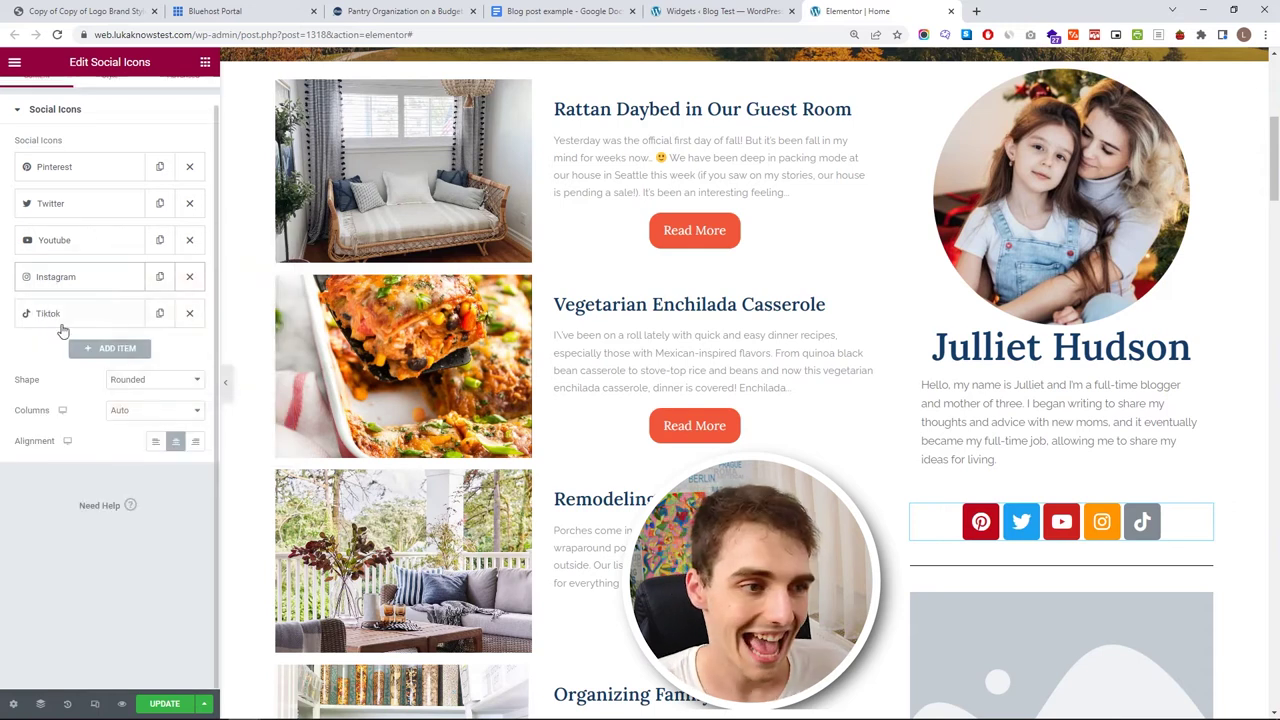
- Give the TikTok icon custom colours: deep blue #0605A3 primary, white #FFFFFF secondary
{"action": "left_click", "coordinate": [68, 318]}
{"action": "left_click", "coordinate": [150, 491]}
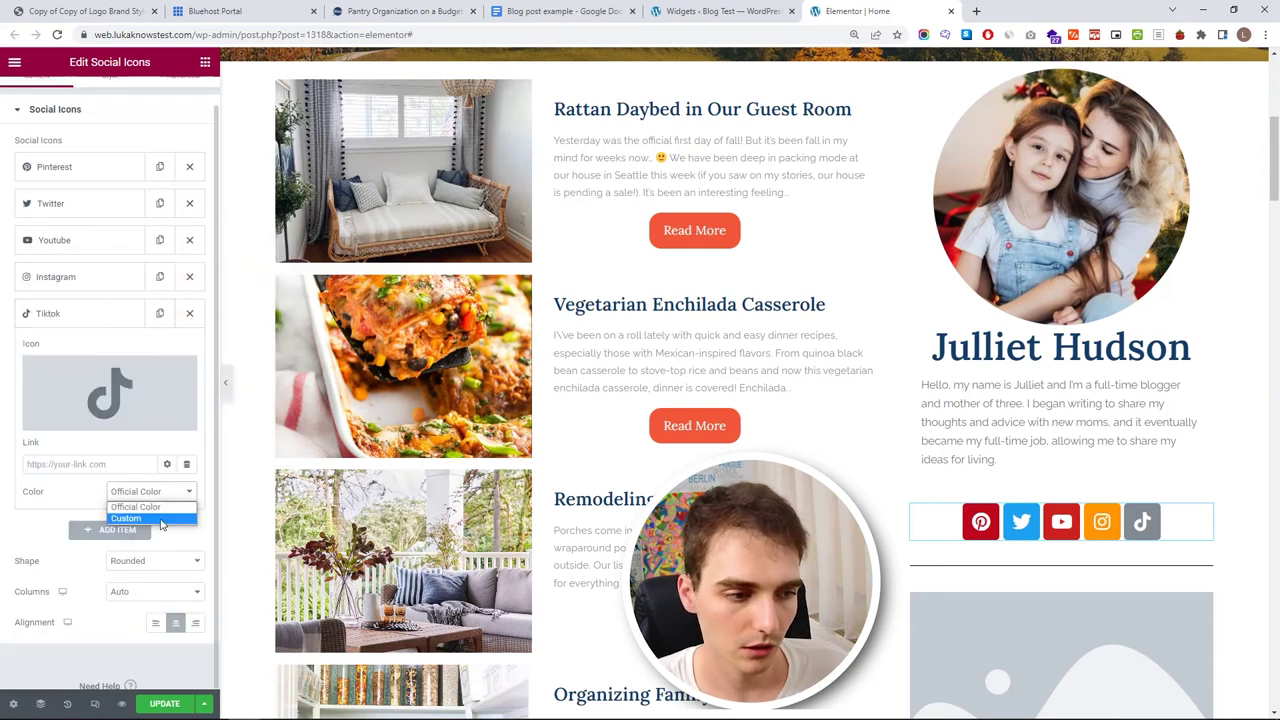
{"action": "left_click", "coordinate": [160, 522]}
{"action": "left_click", "coordinate": [188, 520]}
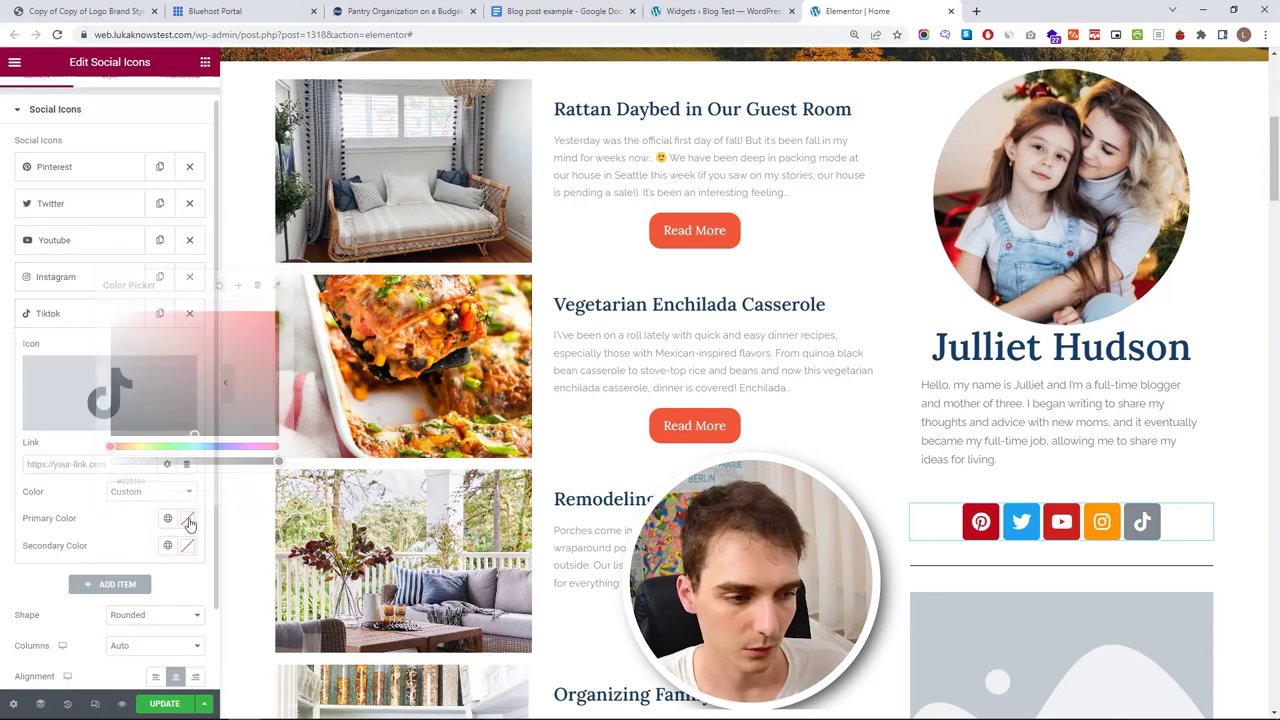
{"action": "left_click", "coordinate": [224, 445]}
{"action": "left_click_drag", "start_coordinate": [258, 340], "coordinate": [278, 317]}
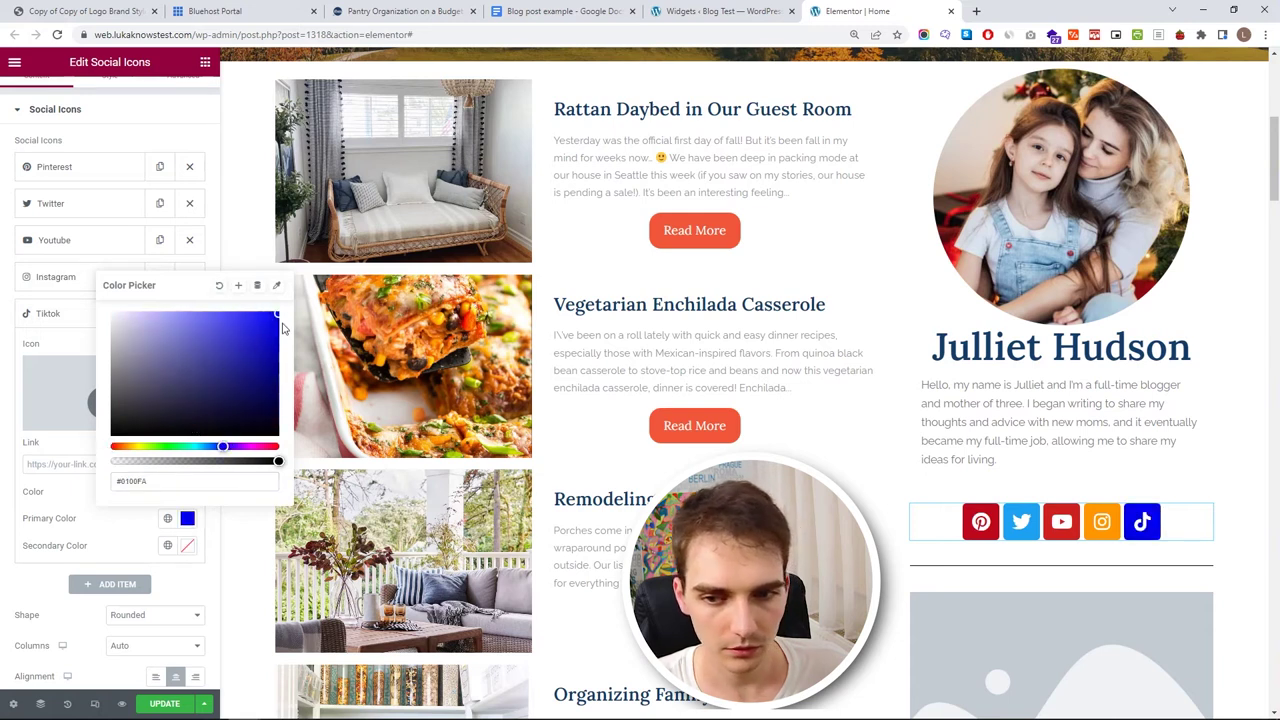
{"action": "left_click", "coordinate": [253, 360]}
{"action": "left_click_drag", "start_coordinate": [255, 359], "coordinate": [272, 356]}
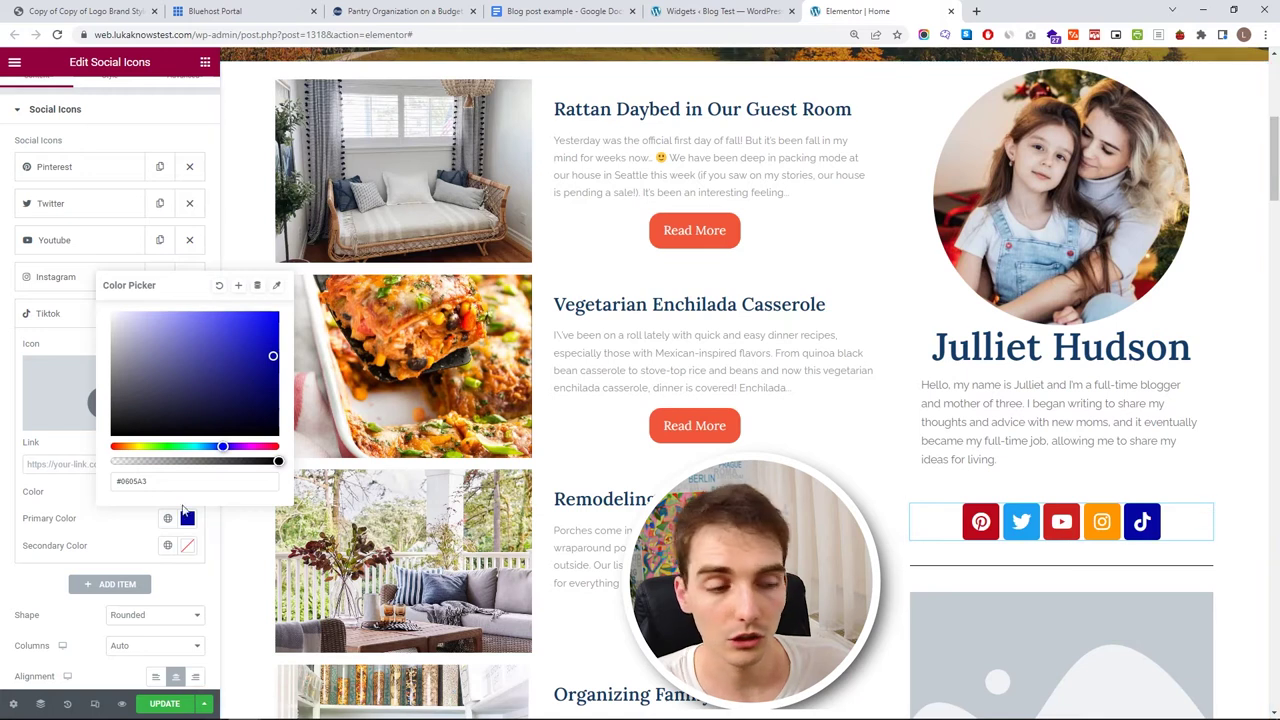
{"action": "left_click", "coordinate": [187, 546]}
{"action": "left_click", "coordinate": [266, 358]}
{"action": "left_click_drag", "start_coordinate": [266, 360], "coordinate": [146, 378]}
{"action": "left_click", "coordinate": [114, 343]}
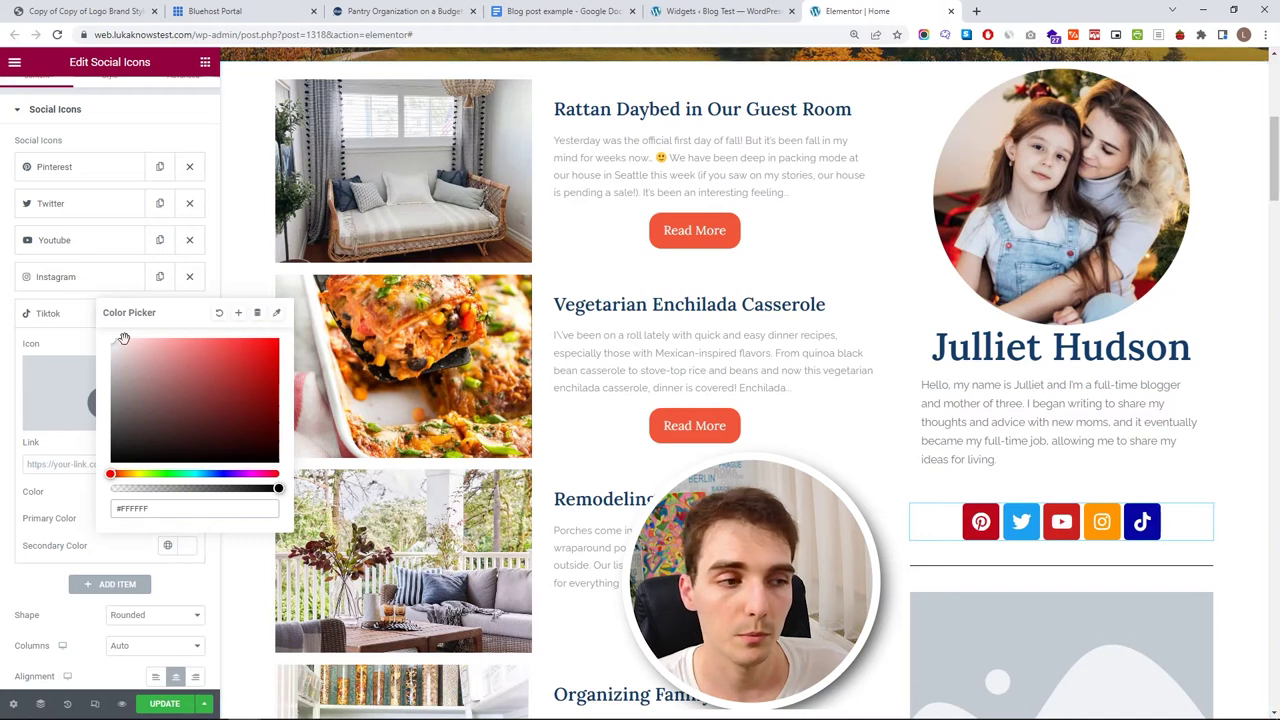
{"action": "left_click", "coordinate": [51, 323]}
{"action": "left_click", "coordinate": [51, 320]}
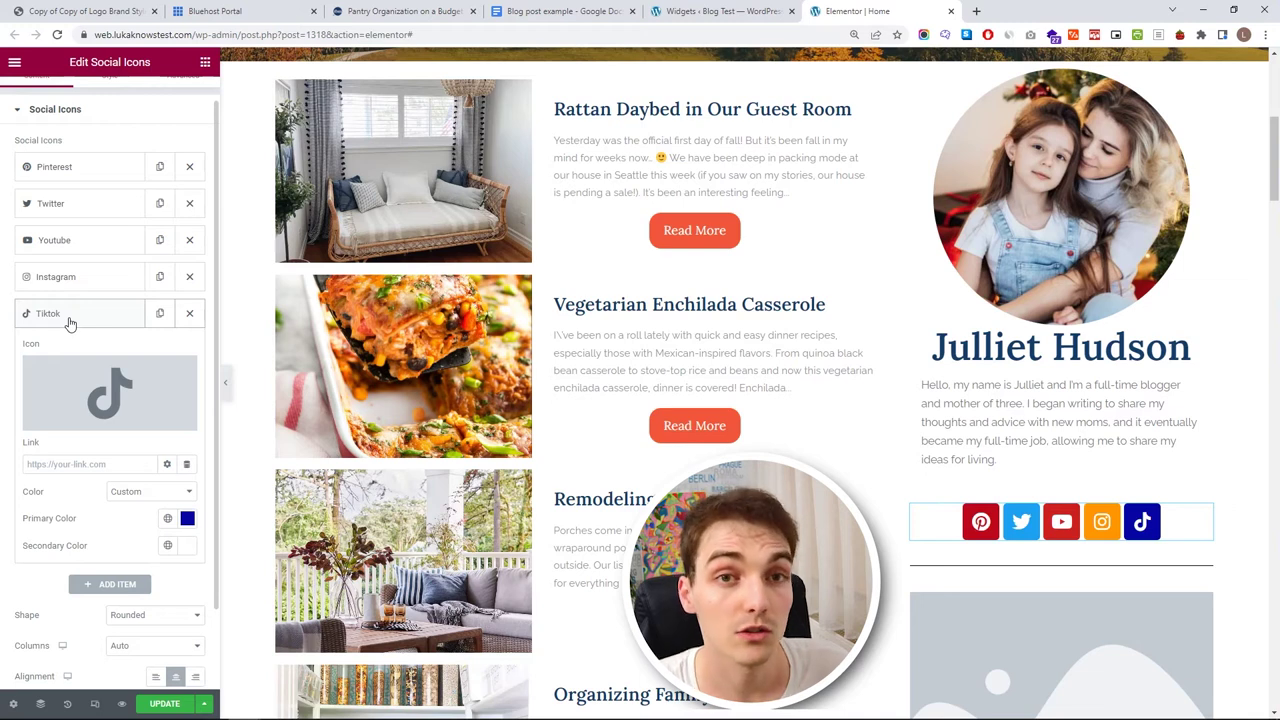
- Paste the YouTube channel URL into the YouTube icon's link field
{"action": "left_click", "coordinate": [112, 464]}
{"action": "key", "text": "ctrl+v"}
{"action": "key", "text": "ctrl+z"}
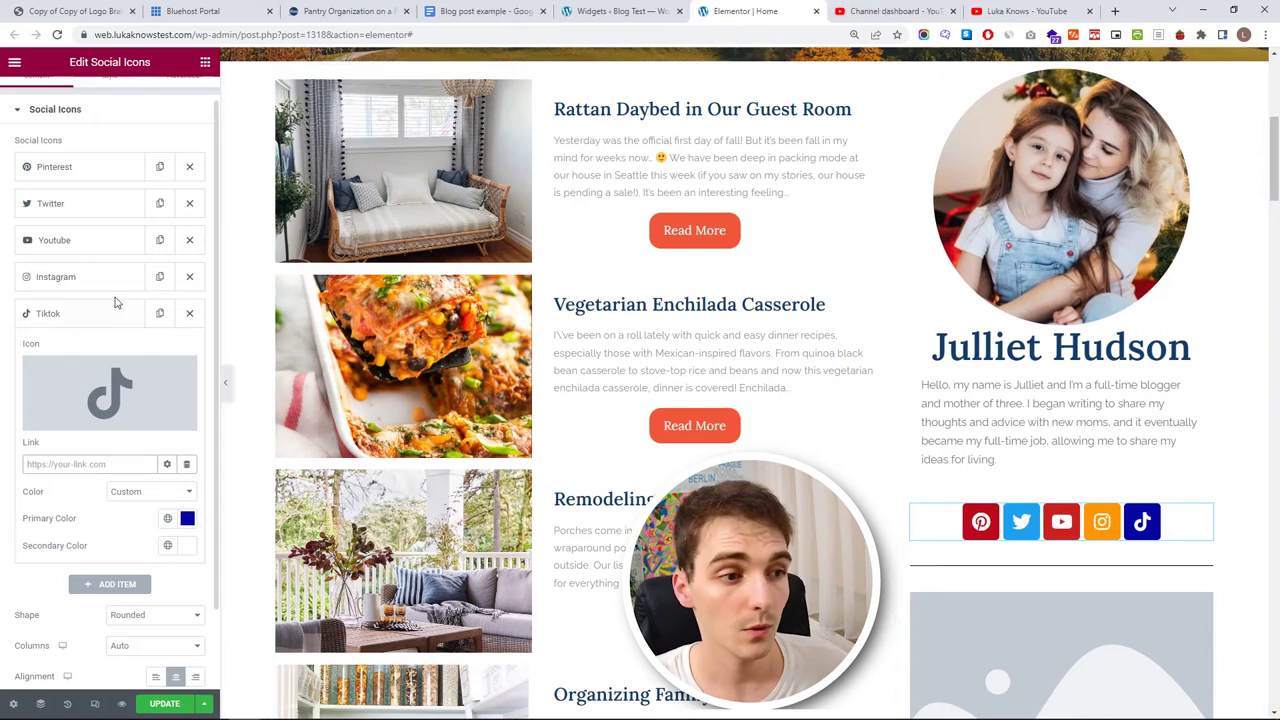
{"action": "left_click", "coordinate": [77, 243]}
{"action": "left_click", "coordinate": [89, 391]}
{"action": "type", "text": "https://www.youtube.com/channel/UCKm0L5AB9NvdFAldBvL2GlQ"}
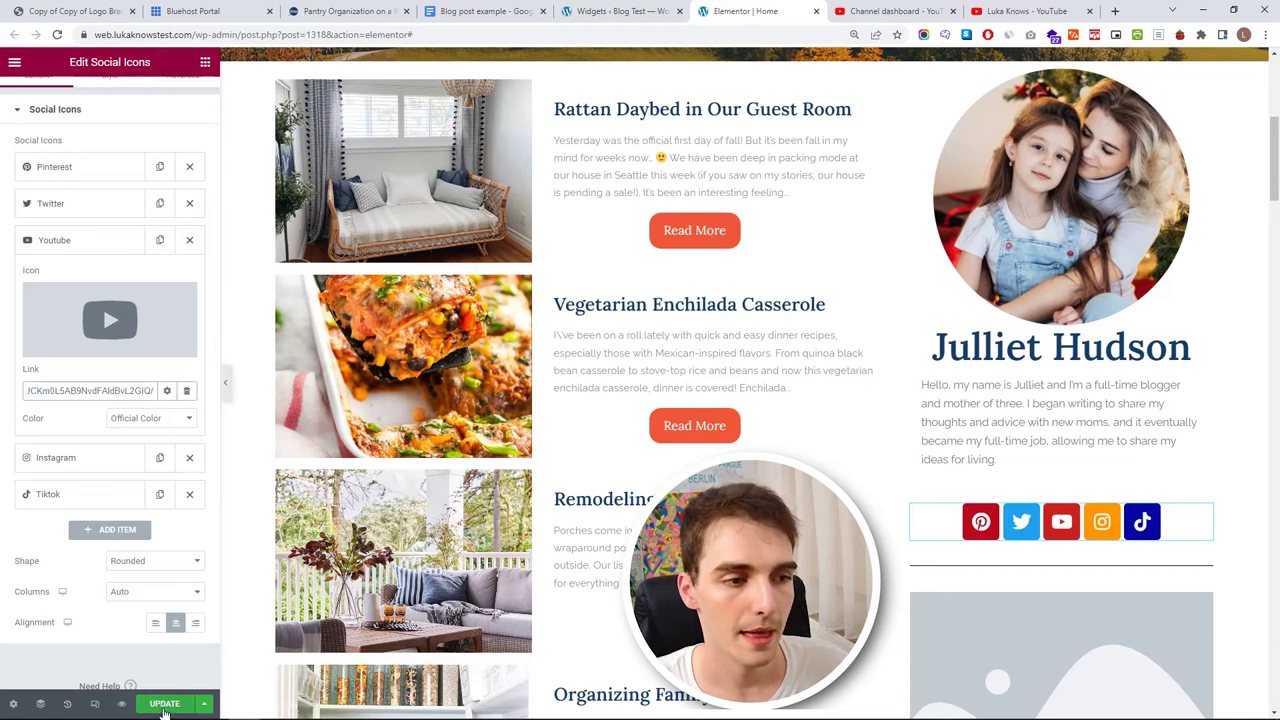
- Update the page and check in the preview that the YouTube icon opens the channel
{"action": "left_click", "coordinate": [164, 706]}
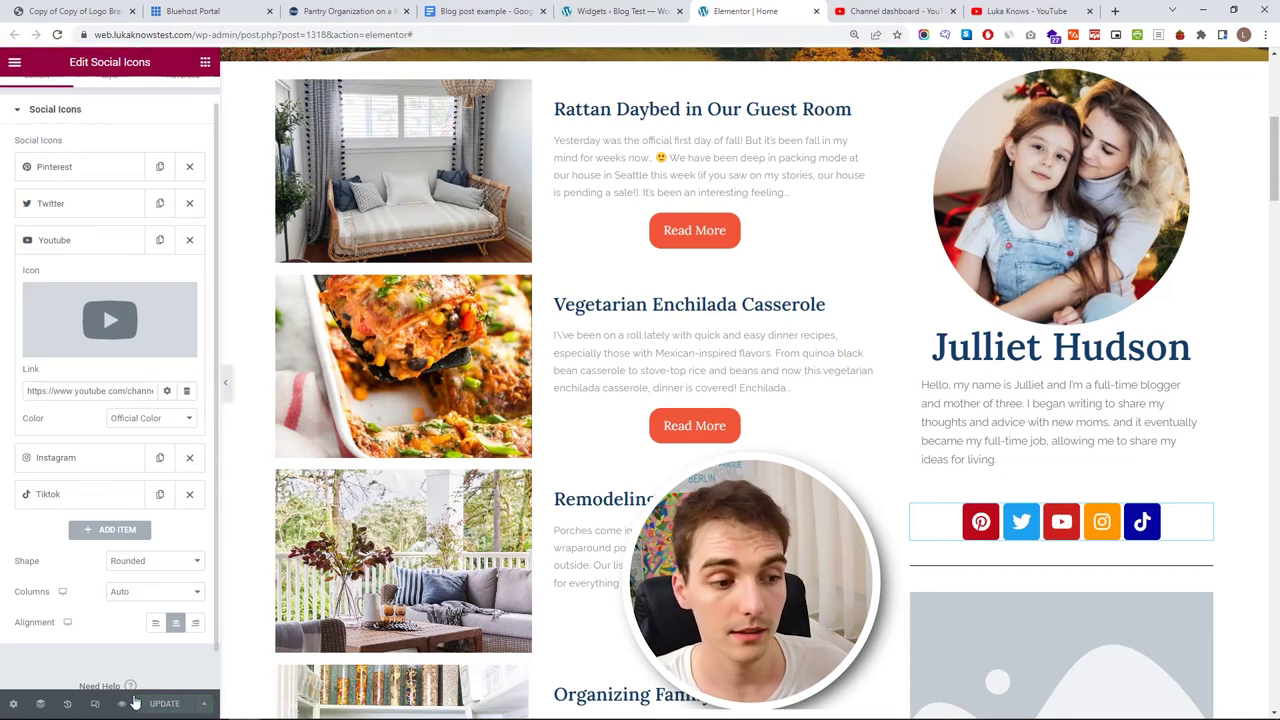
{"action": "left_click", "coordinate": [123, 704]}
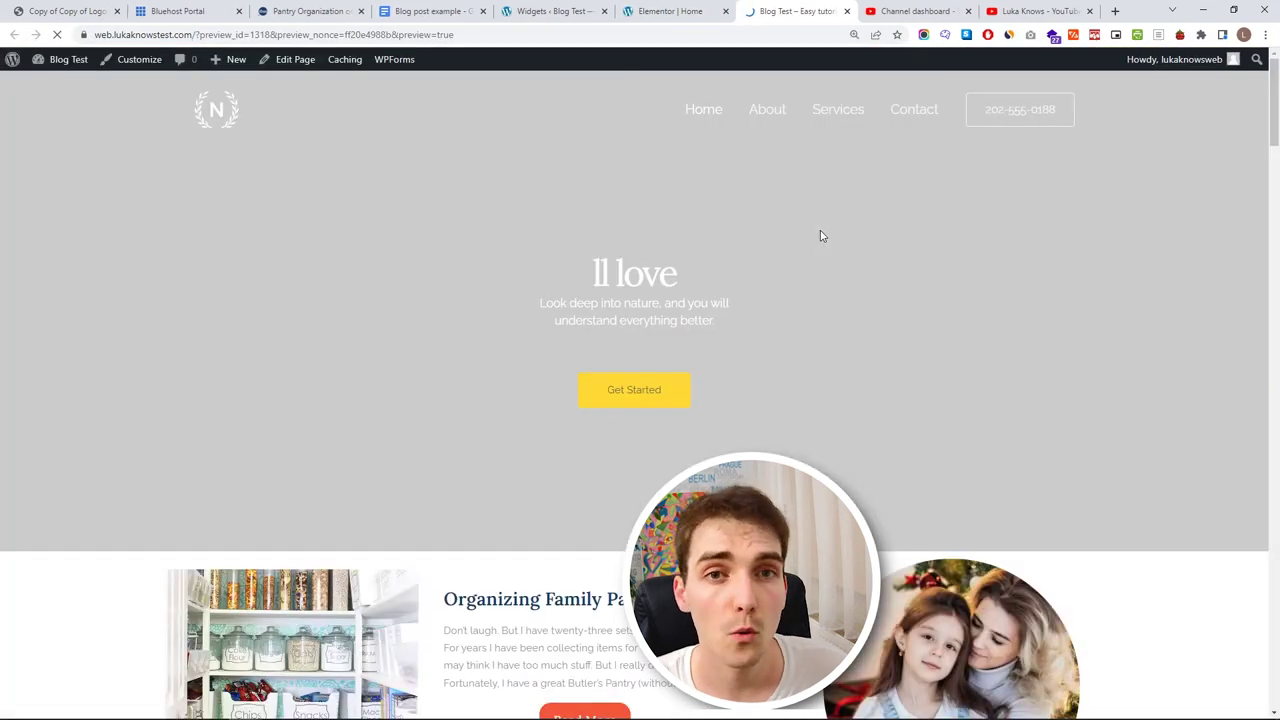
{"action": "scroll", "coordinate": [820, 230], "scroll_direction": "down", "scroll_amount": 5}
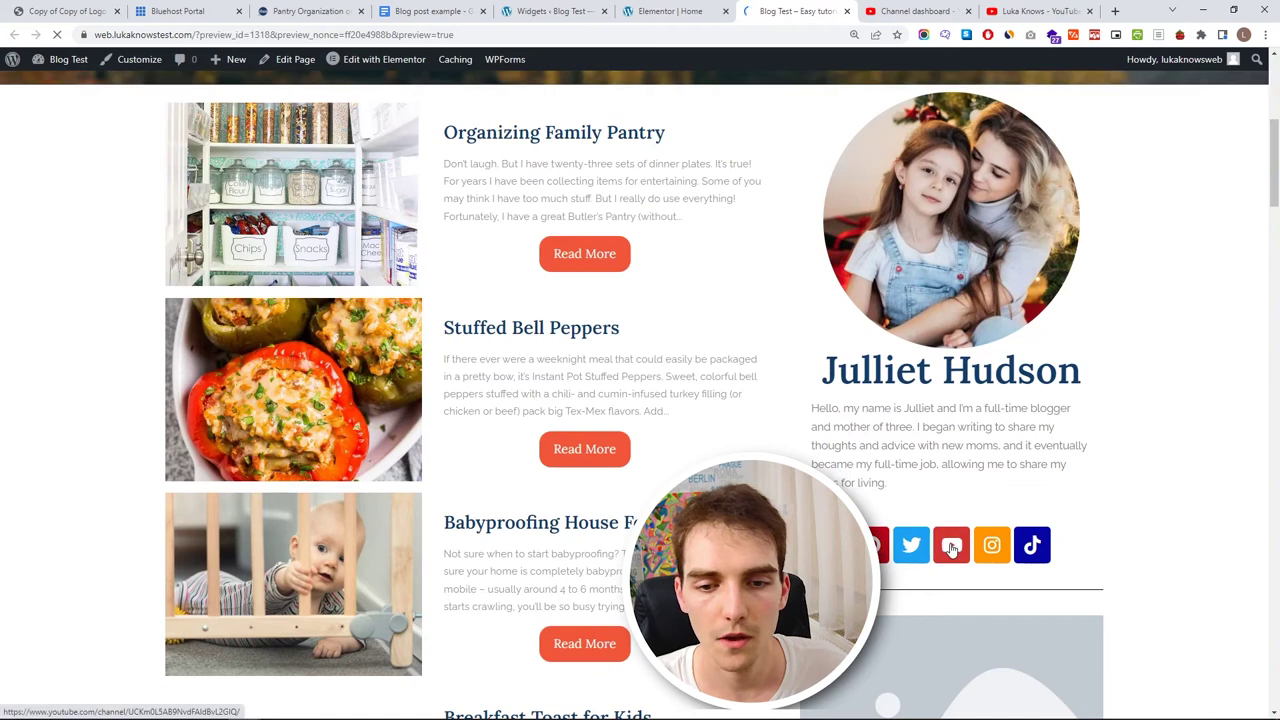
{"action": "left_click", "coordinate": [952, 546]}
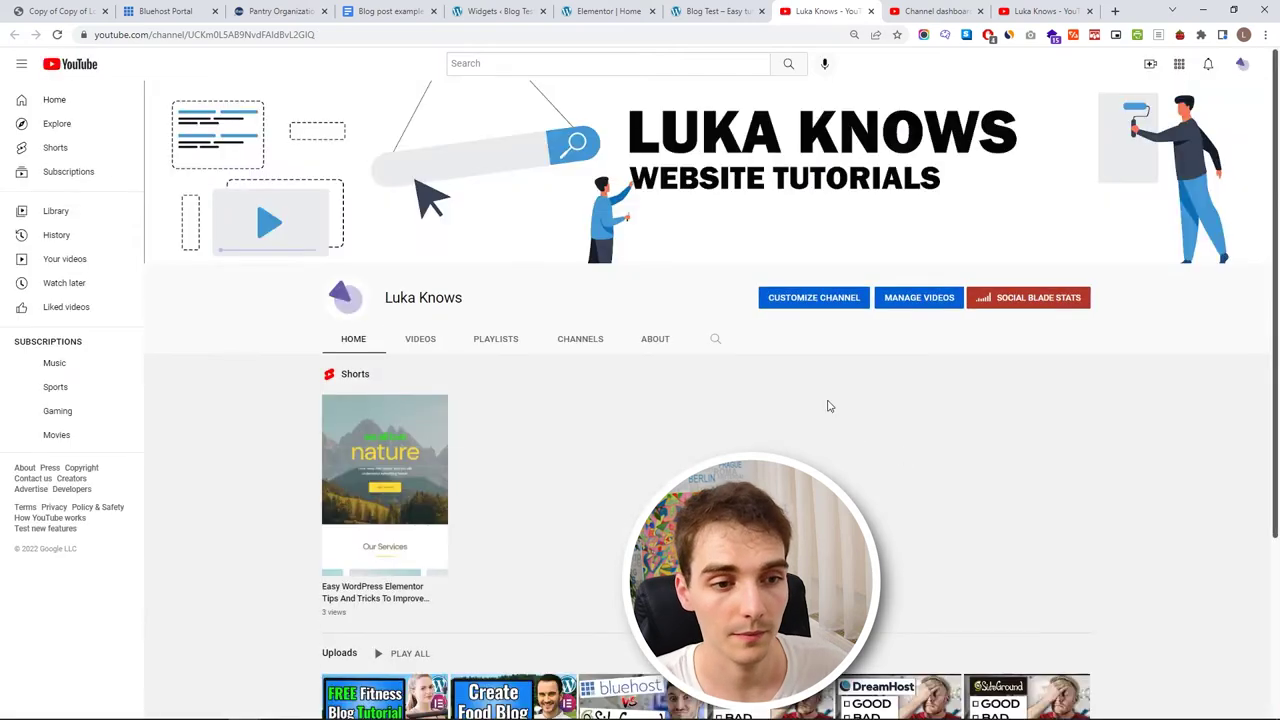
{"action": "scroll", "coordinate": [780, 370], "scroll_direction": "down", "scroll_amount": 3}
{"action": "scroll", "coordinate": [678, 458], "scroll_direction": "up", "scroll_amount": 5}
{"action": "left_click", "coordinate": [870, 11]}
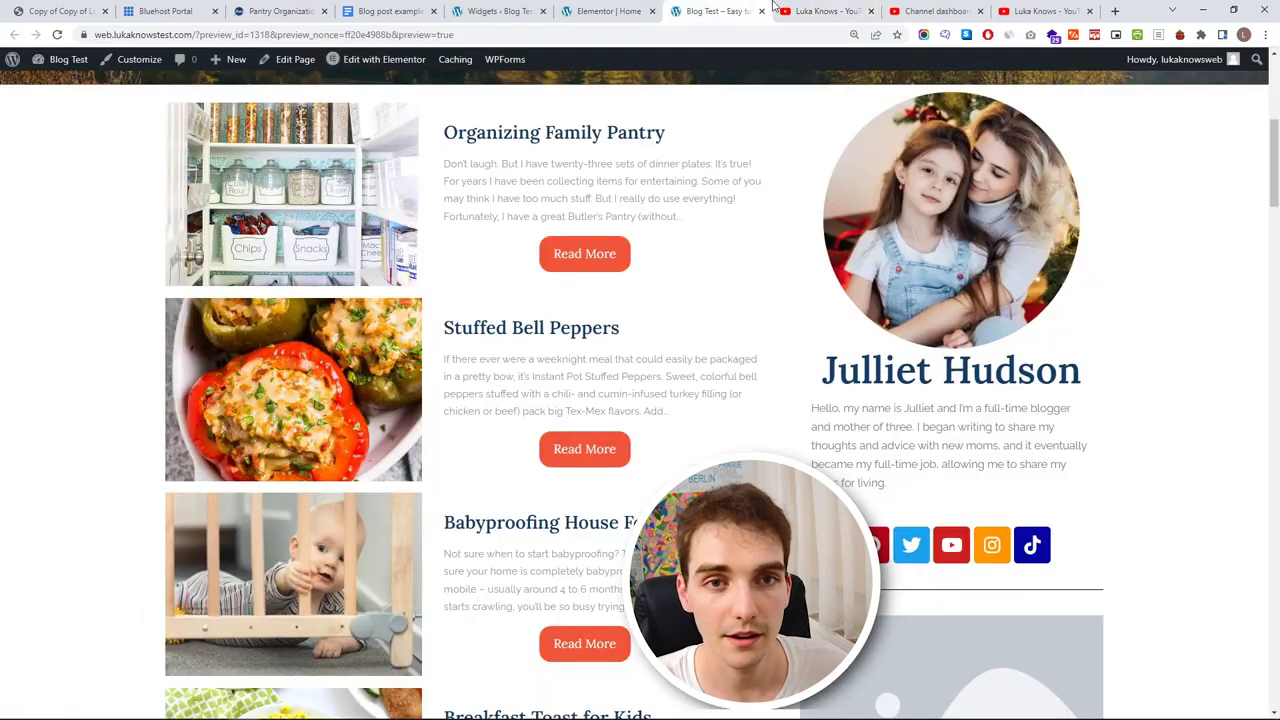
{"action": "left_click", "coordinate": [761, 11]}
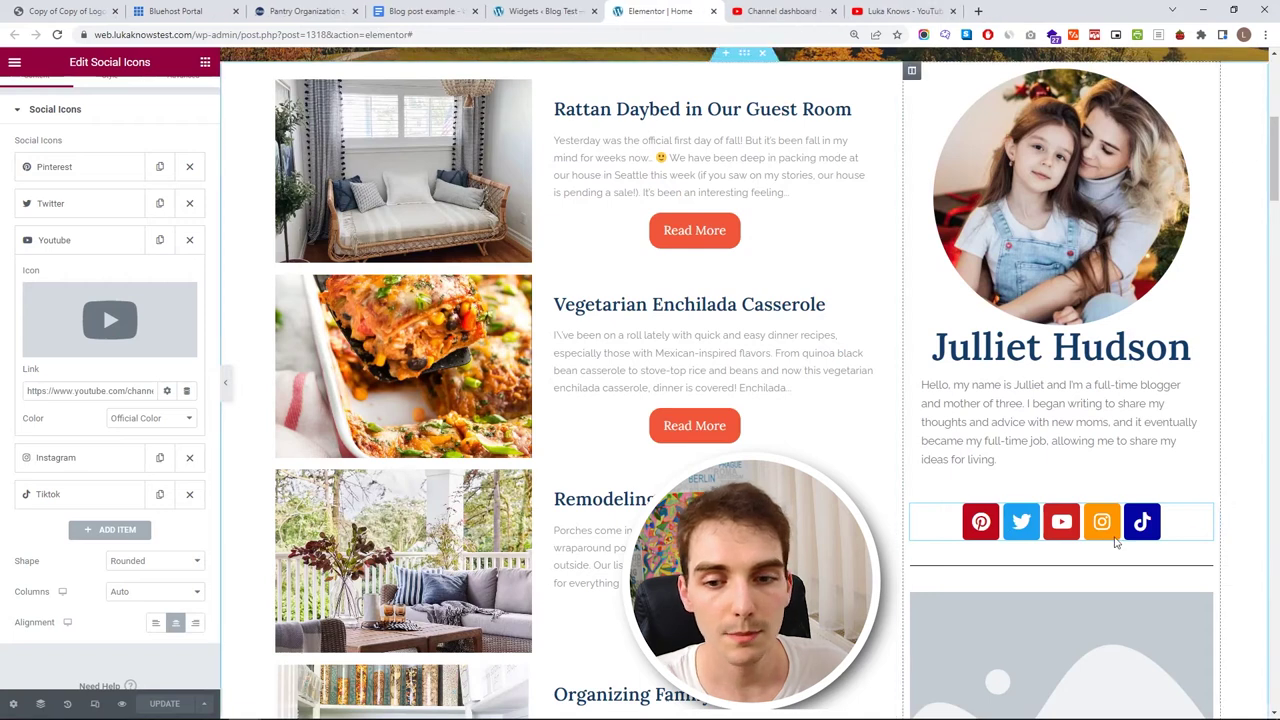
- Set the social icons' top margin to -14 to lift them toward the bio
{"action": "scroll", "coordinate": [940, 472], "scroll_direction": "down", "scroll_amount": 1}
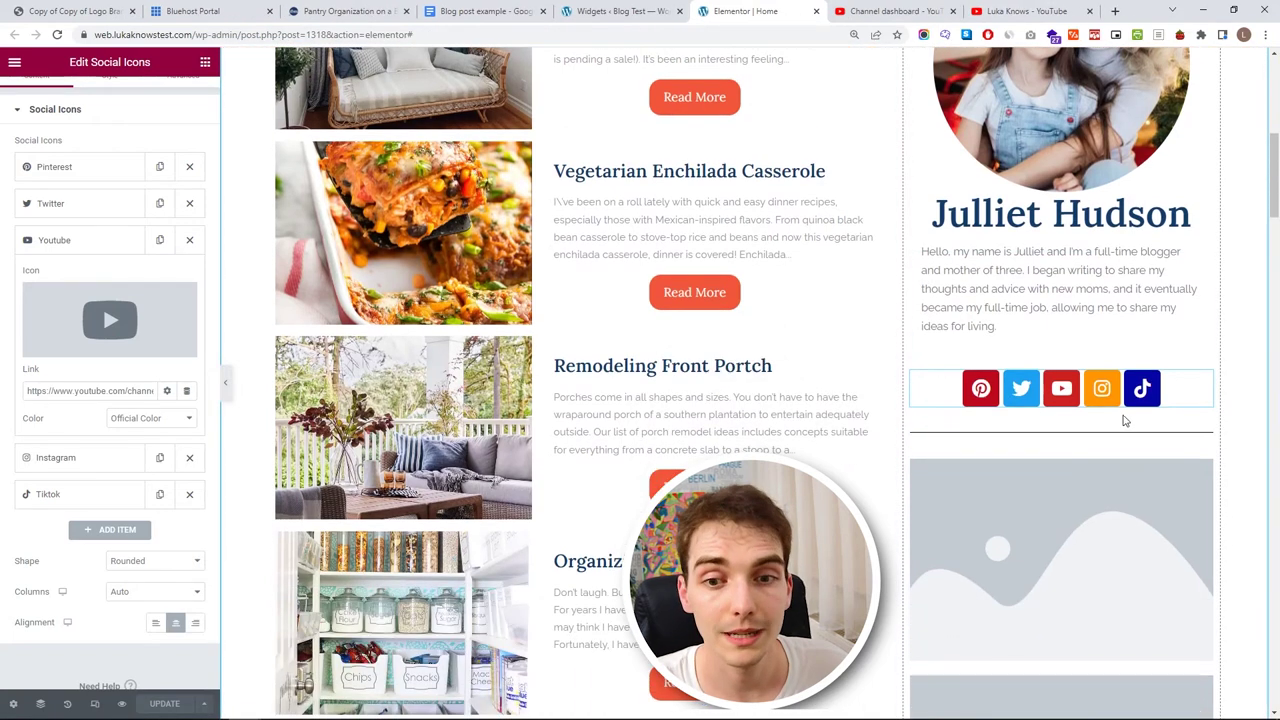
{"action": "left_click", "coordinate": [1205, 431]}
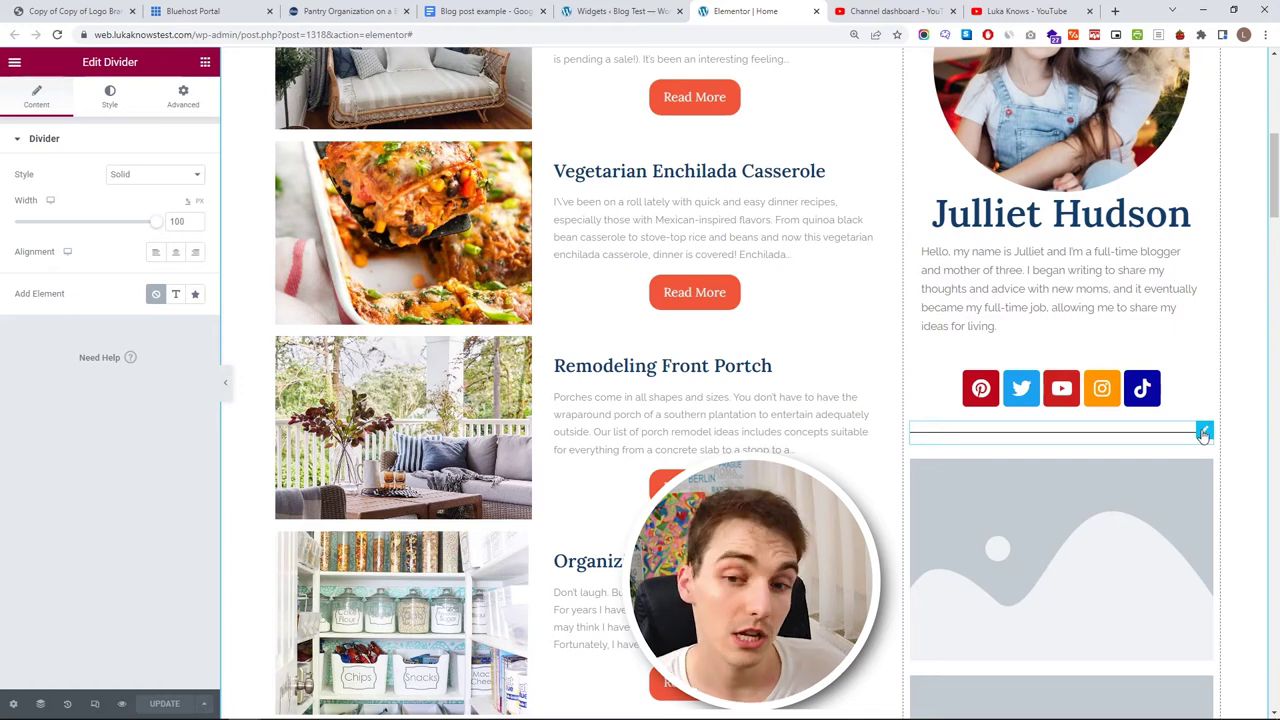
{"action": "left_click", "coordinate": [1202, 378]}
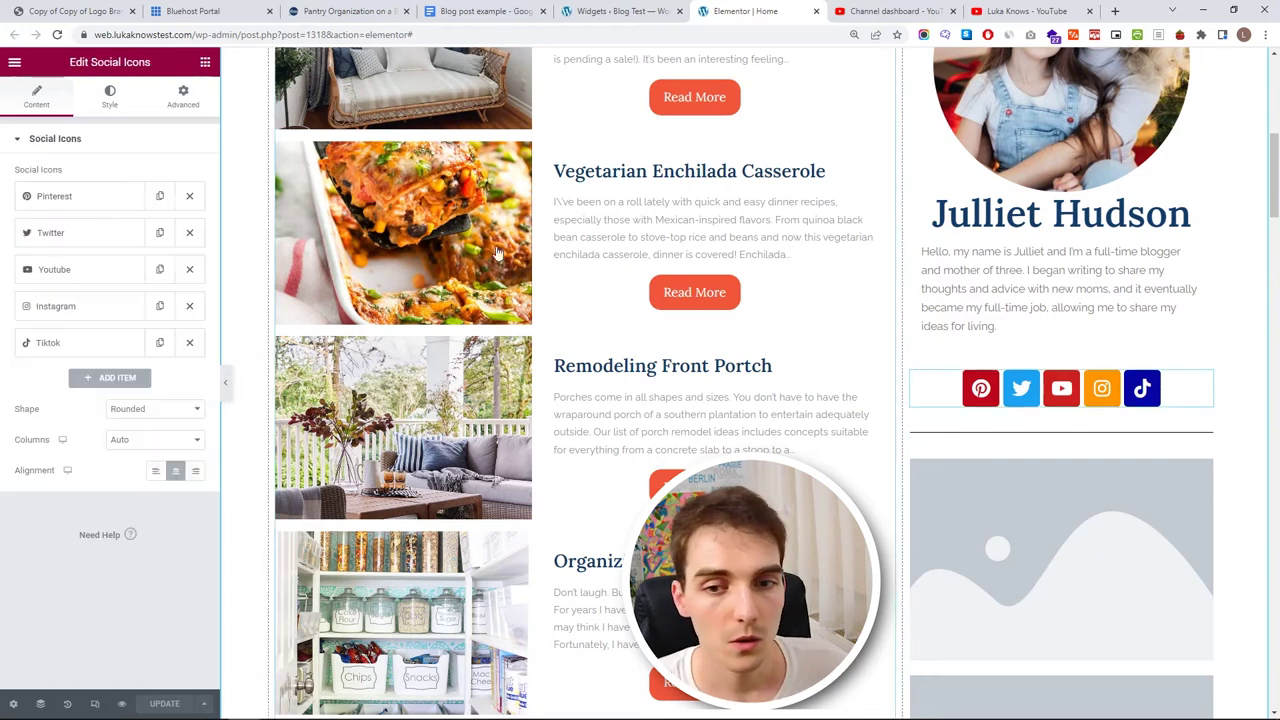
{"action": "left_click", "coordinate": [183, 97]}
{"action": "double_click", "coordinate": [47, 190]}
{"action": "left_click", "coordinate": [47, 194]}
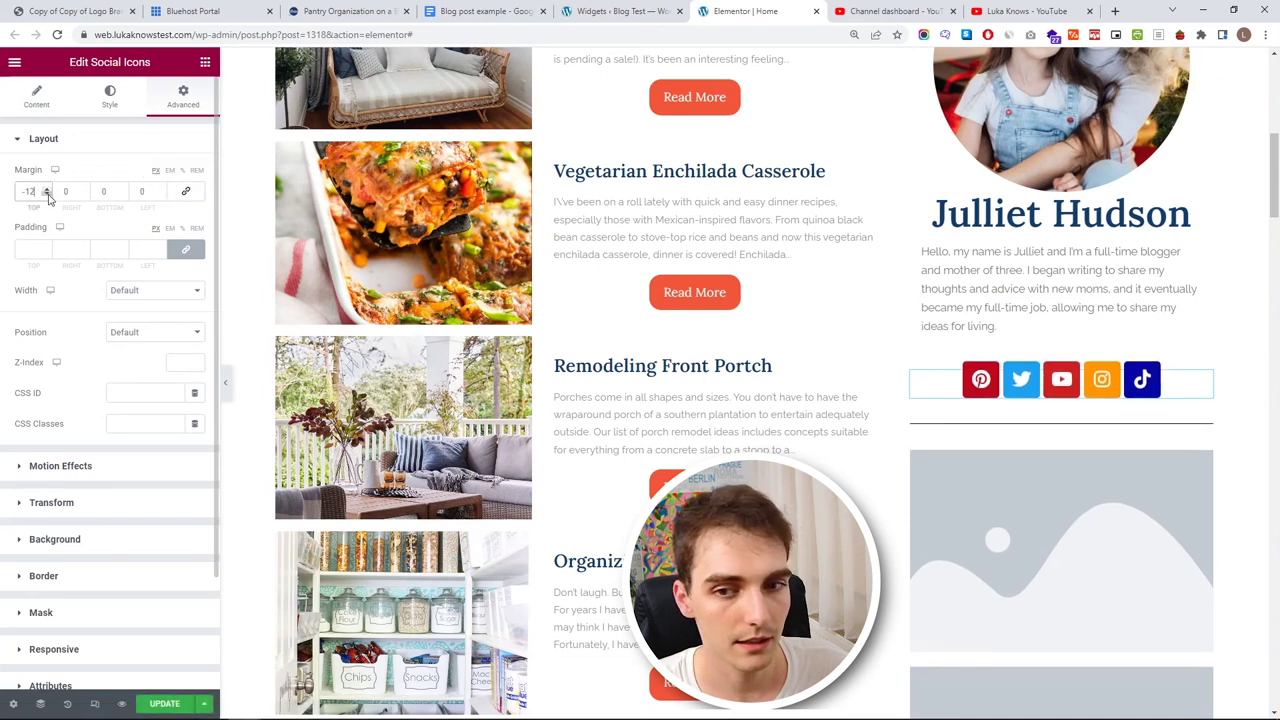
- Add a text label 'Most Popular' to the sidebar divider
{"action": "left_click", "coordinate": [1201, 422]}
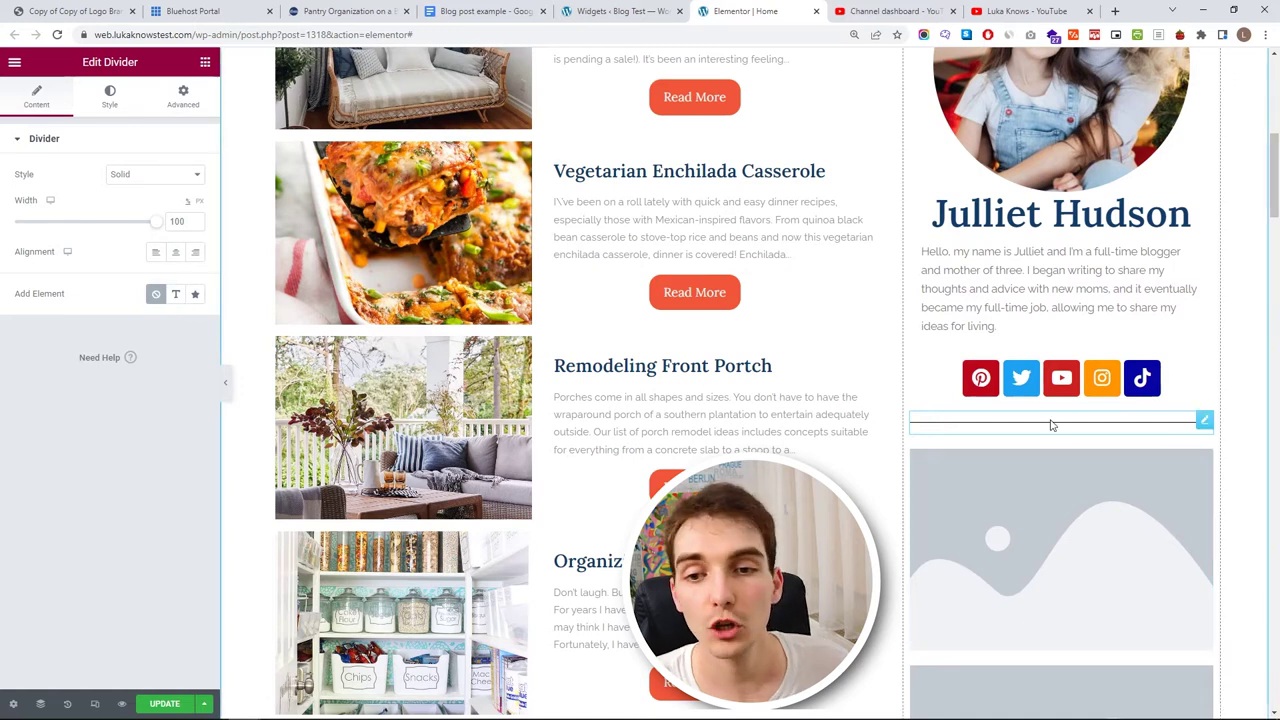
{"action": "left_click", "coordinate": [175, 294]}
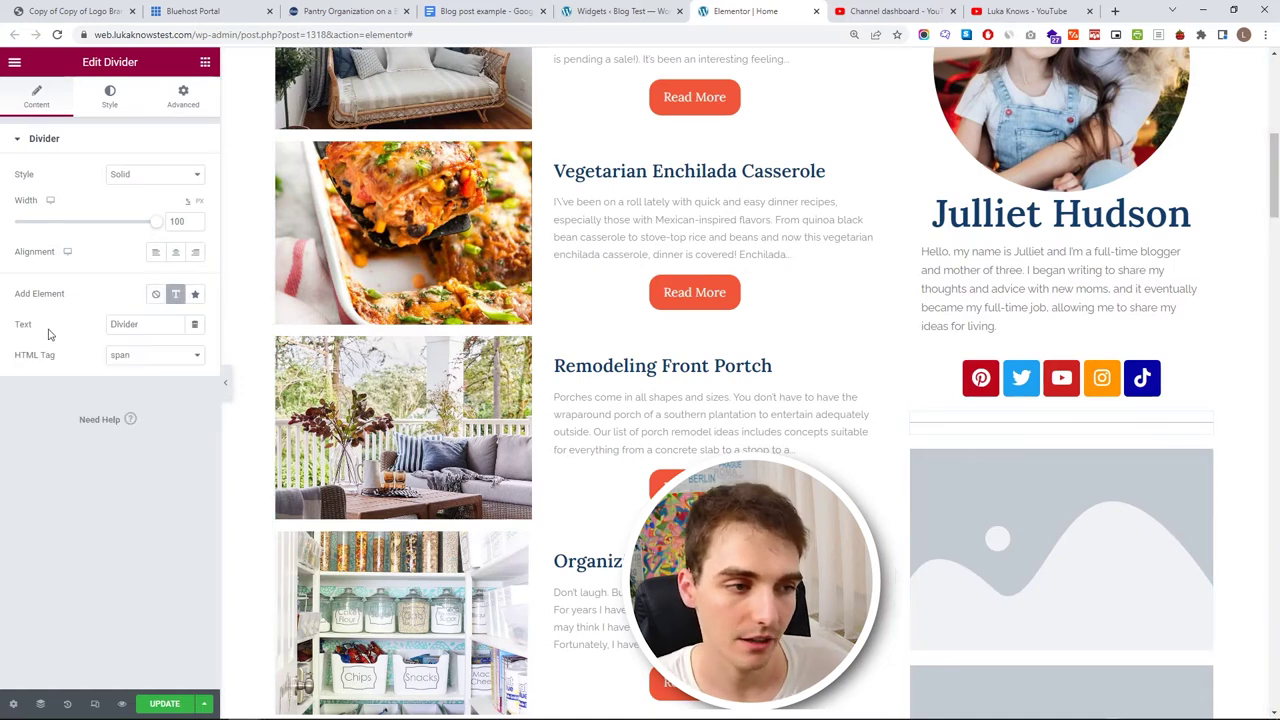
{"action": "double_click", "coordinate": [137, 324]}
{"action": "key", "text": "BackSpace"}
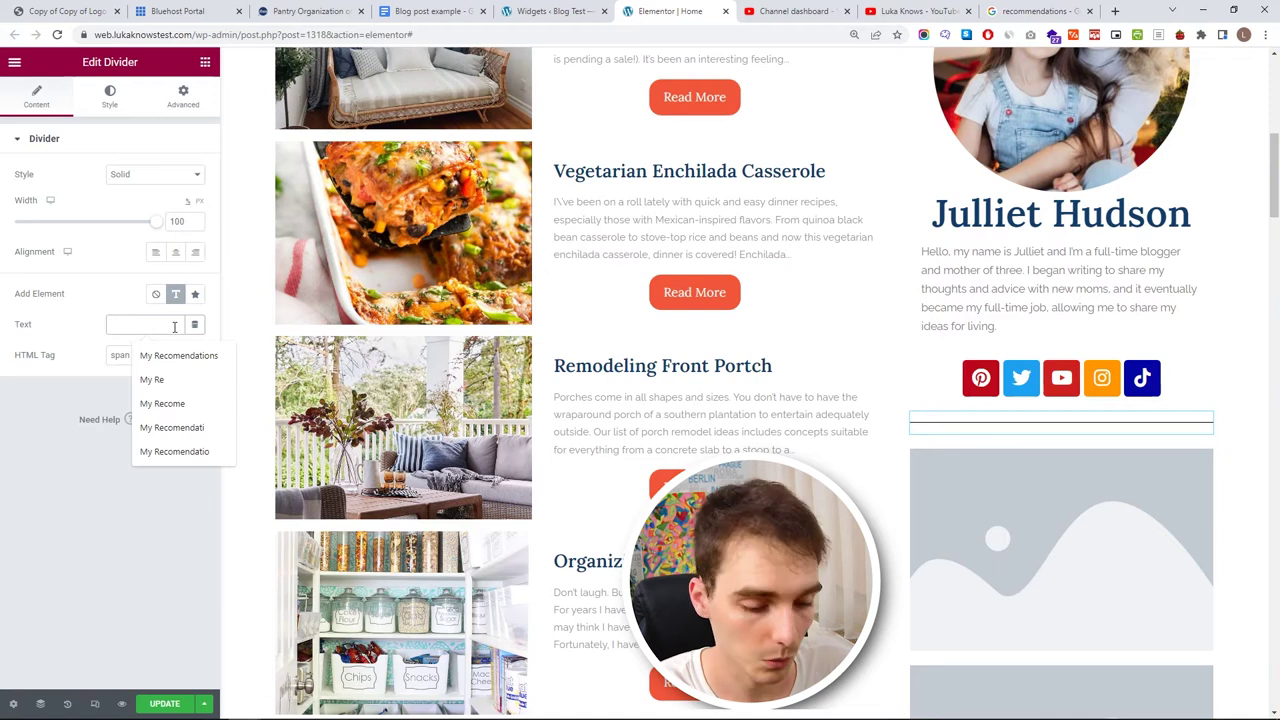
{"action": "type", "text": "Most Popular"}
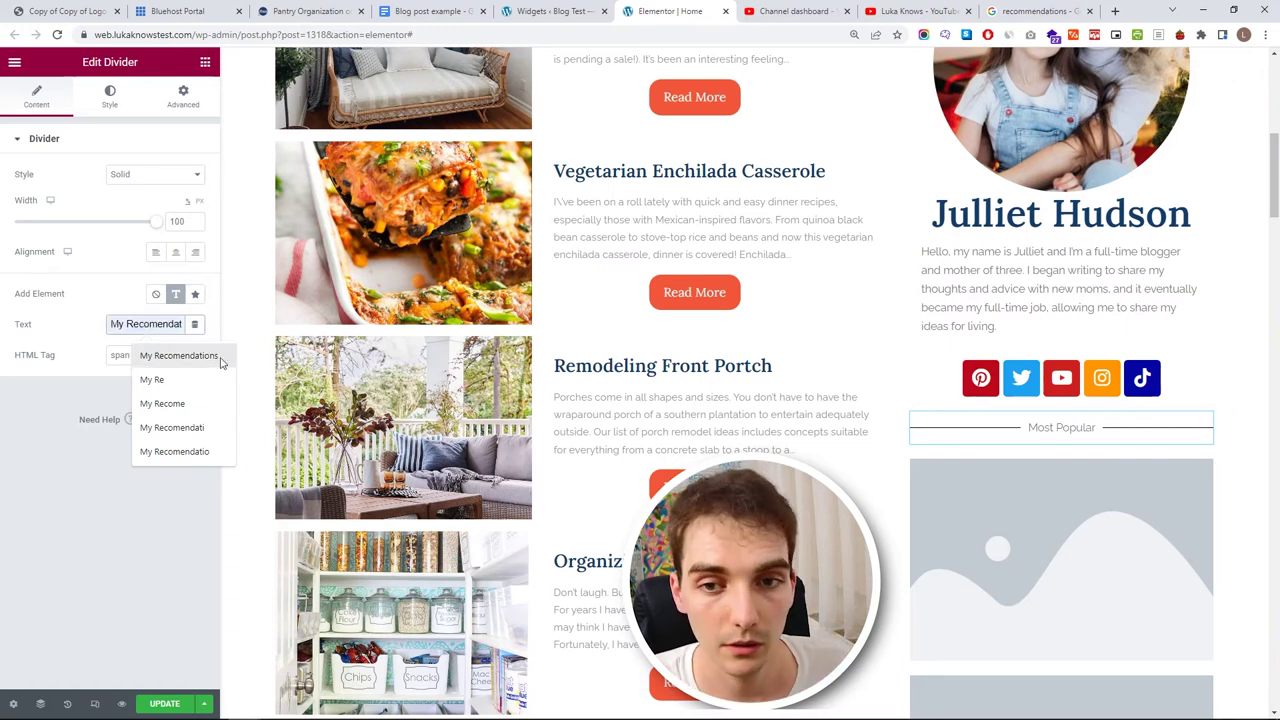
{"action": "left_click", "coordinate": [1034, 495]}
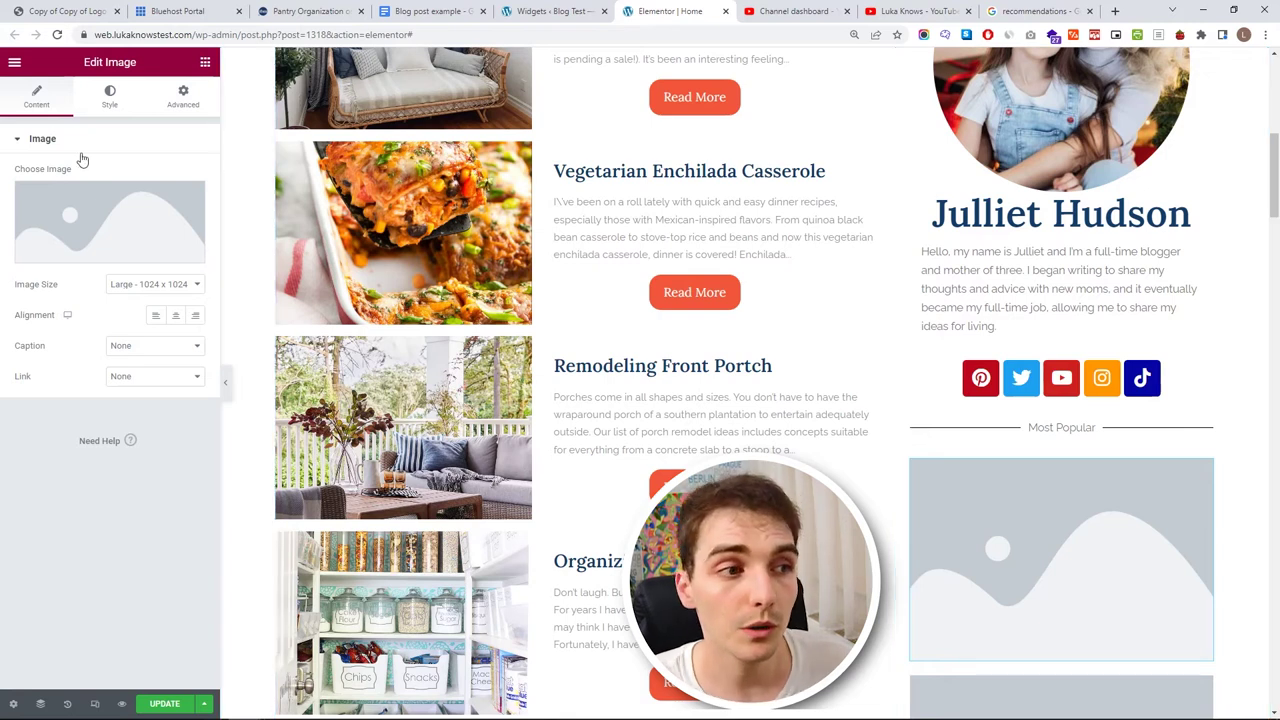
- Upload the Activities link image from the Link photos folder to the media library
{"action": "left_click", "coordinate": [165, 205]}
{"action": "left_click", "coordinate": [218, 128]}
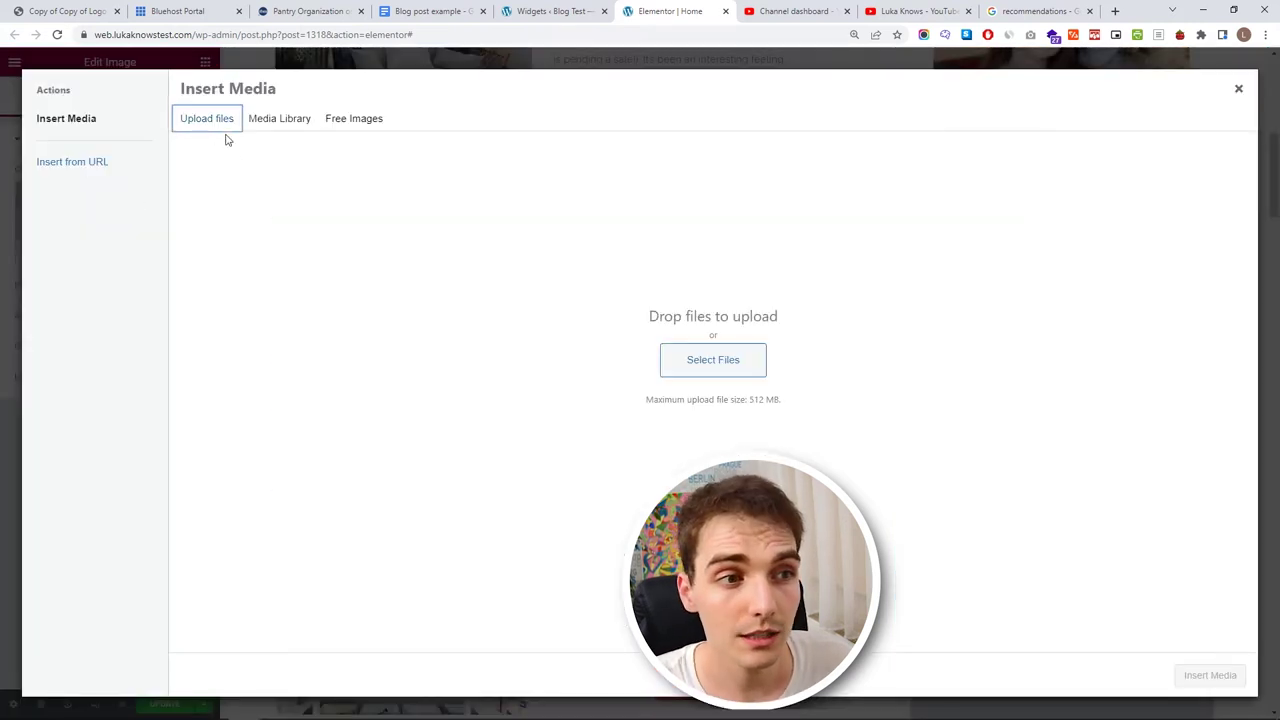
{"action": "left_click", "coordinate": [683, 364]}
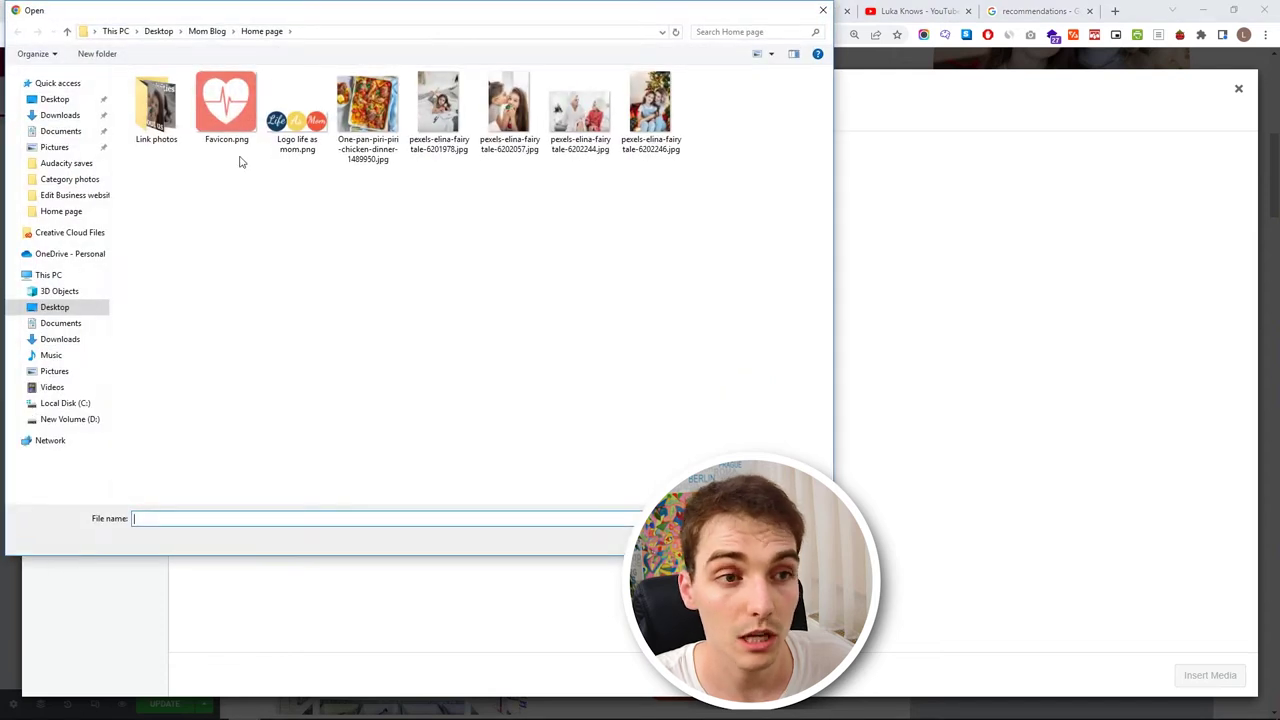
{"action": "double_click", "coordinate": [158, 118]}
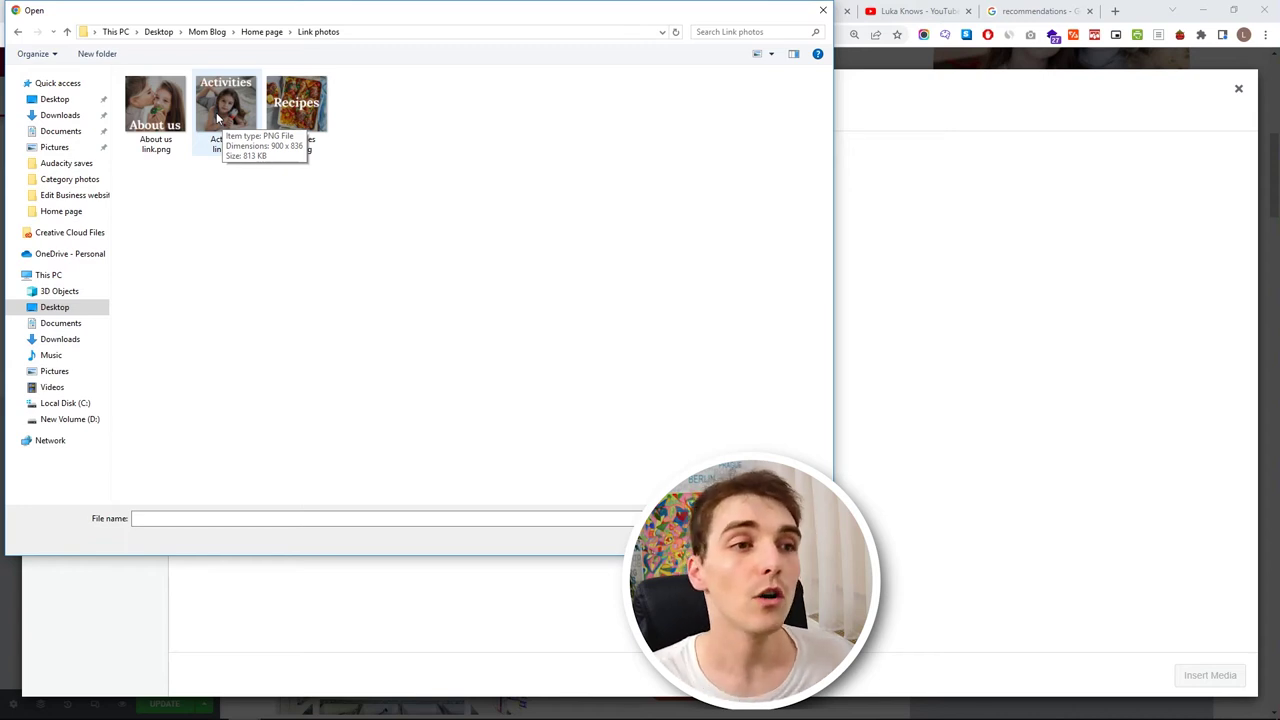
{"action": "left_click", "coordinate": [218, 119]}
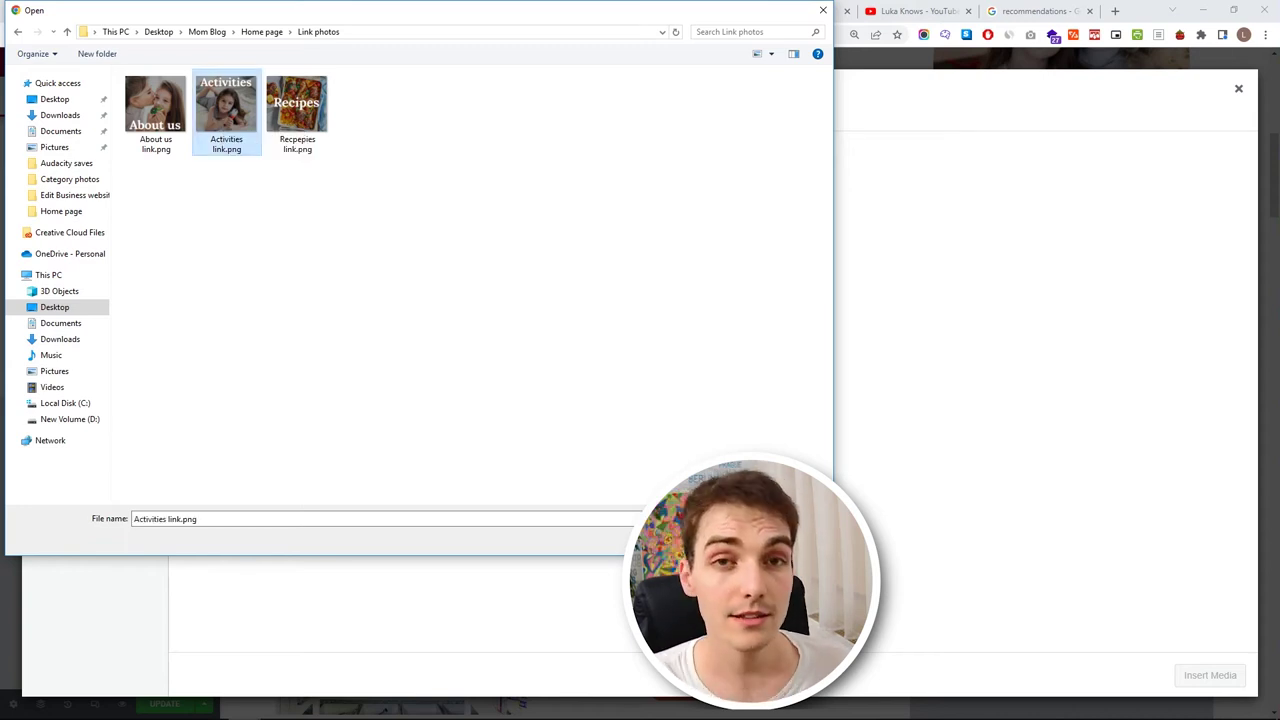
{"action": "key", "text": "Return"}
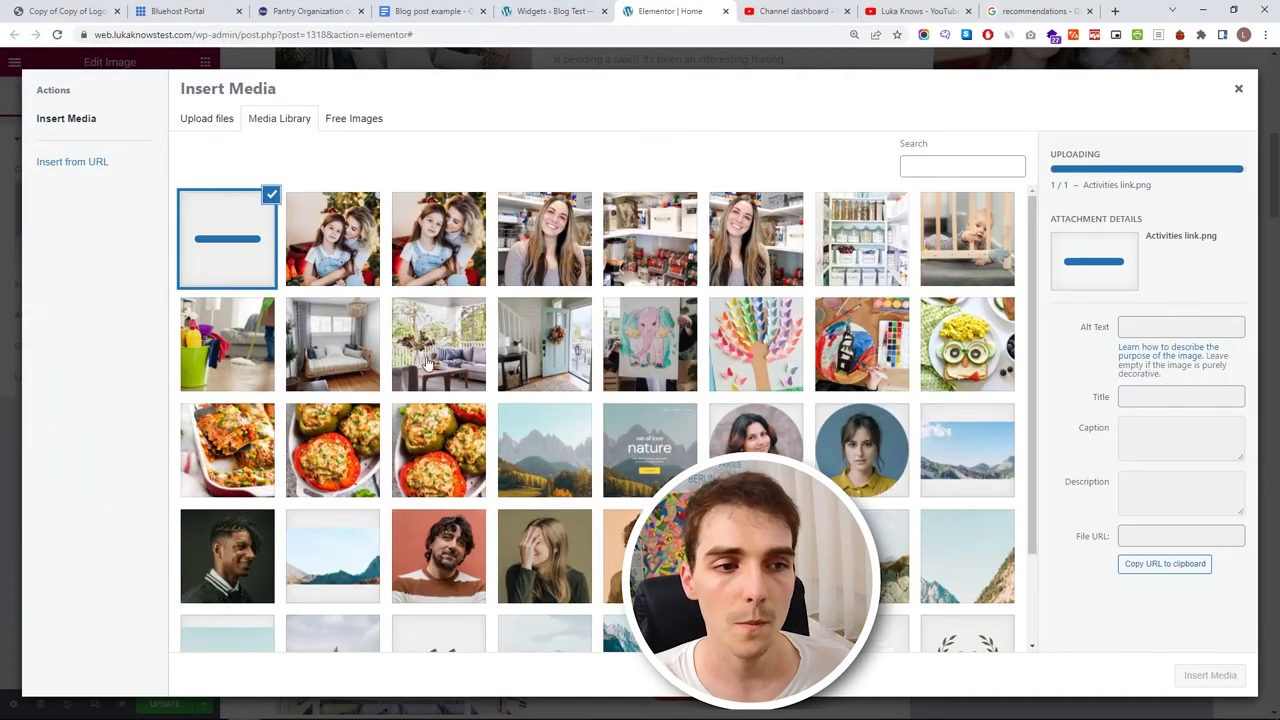
- Upload the About us, Activities and Recipes link images together from Link photos
{"action": "left_click", "coordinate": [195, 120]}
{"action": "left_click", "coordinate": [712, 355]}
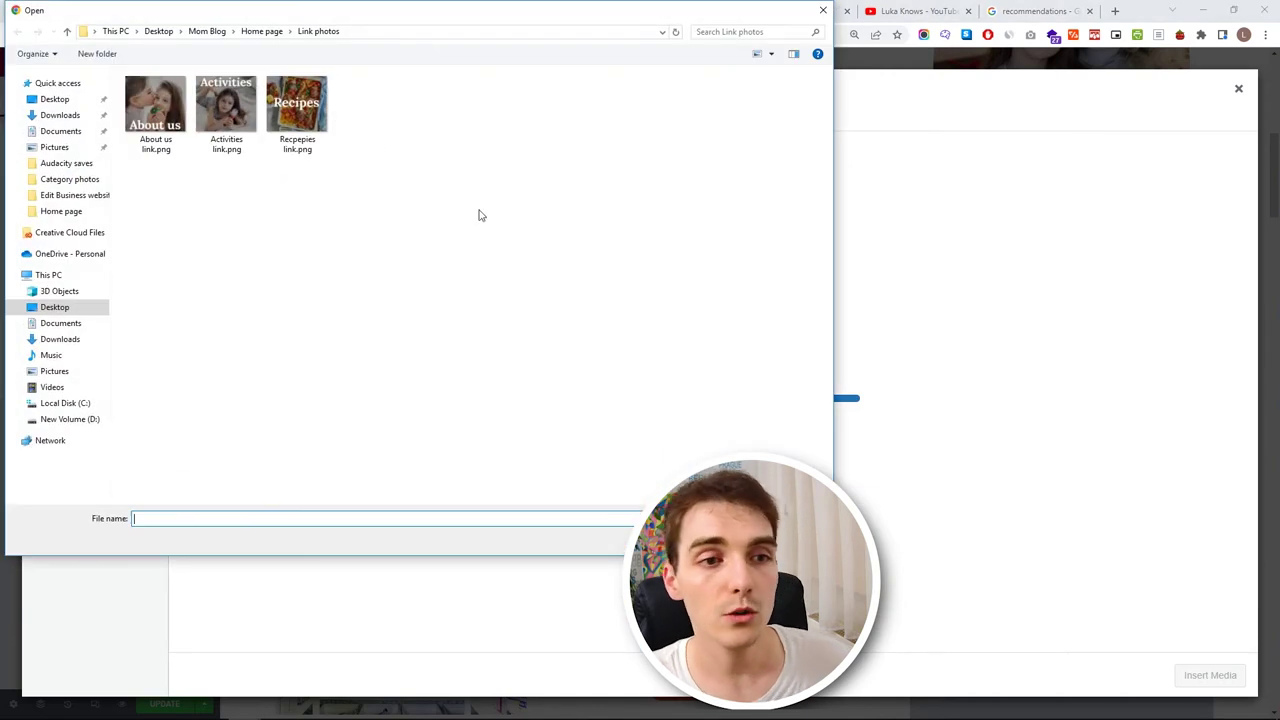
{"action": "left_click", "coordinate": [174, 112]}
{"action": "left_click", "coordinate": [297, 105], "text": "shift"}
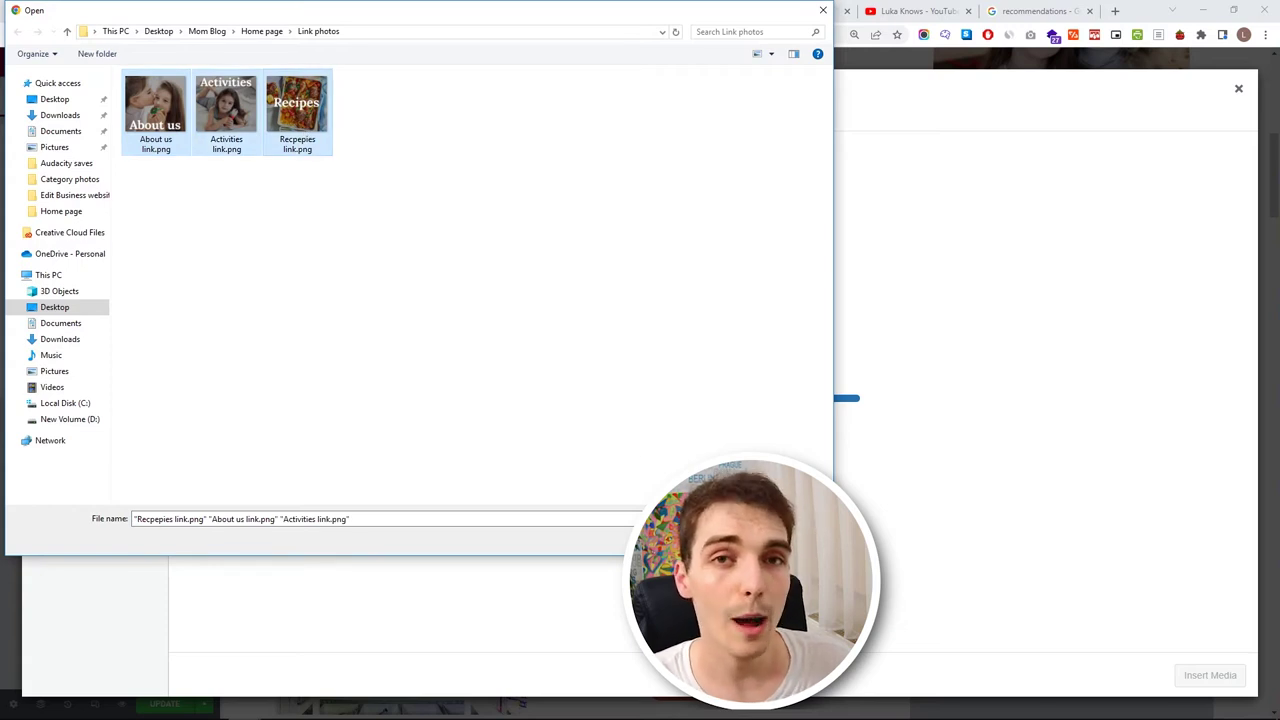
{"action": "left_click", "coordinate": [158, 108]}
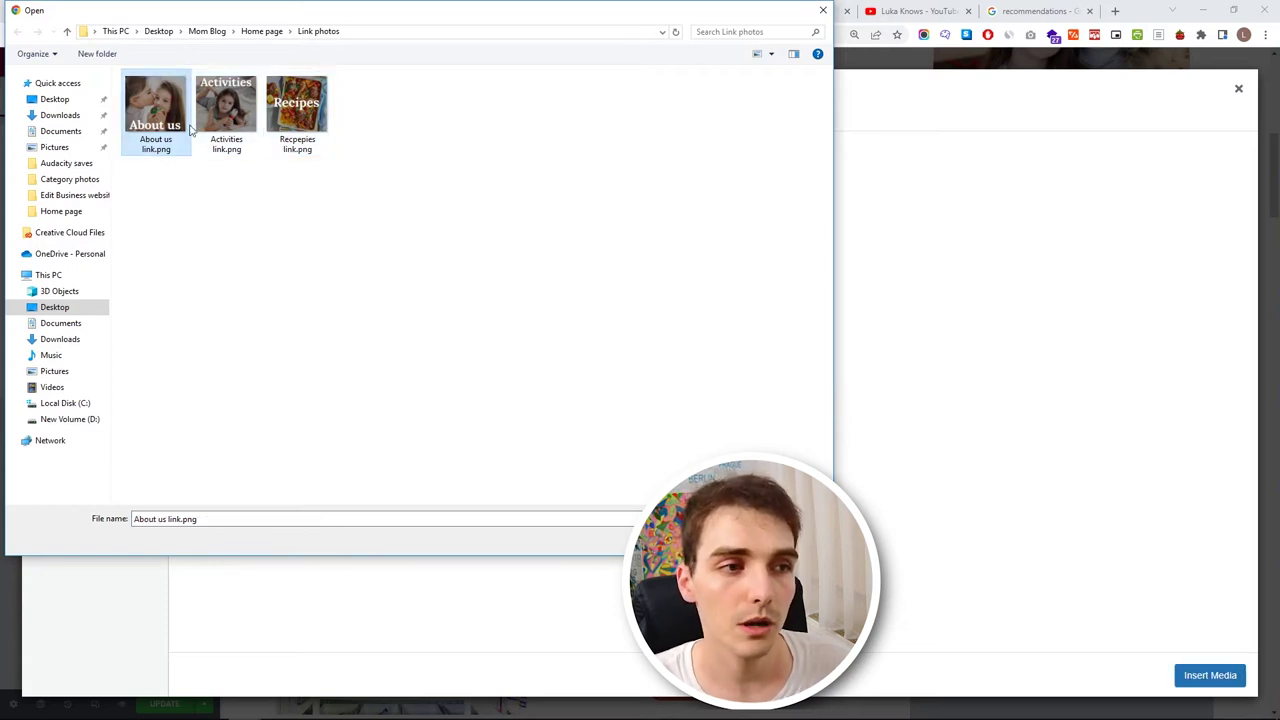
{"action": "left_click", "coordinate": [297, 105], "text": "shift"}
{"action": "key", "text": "Return"}
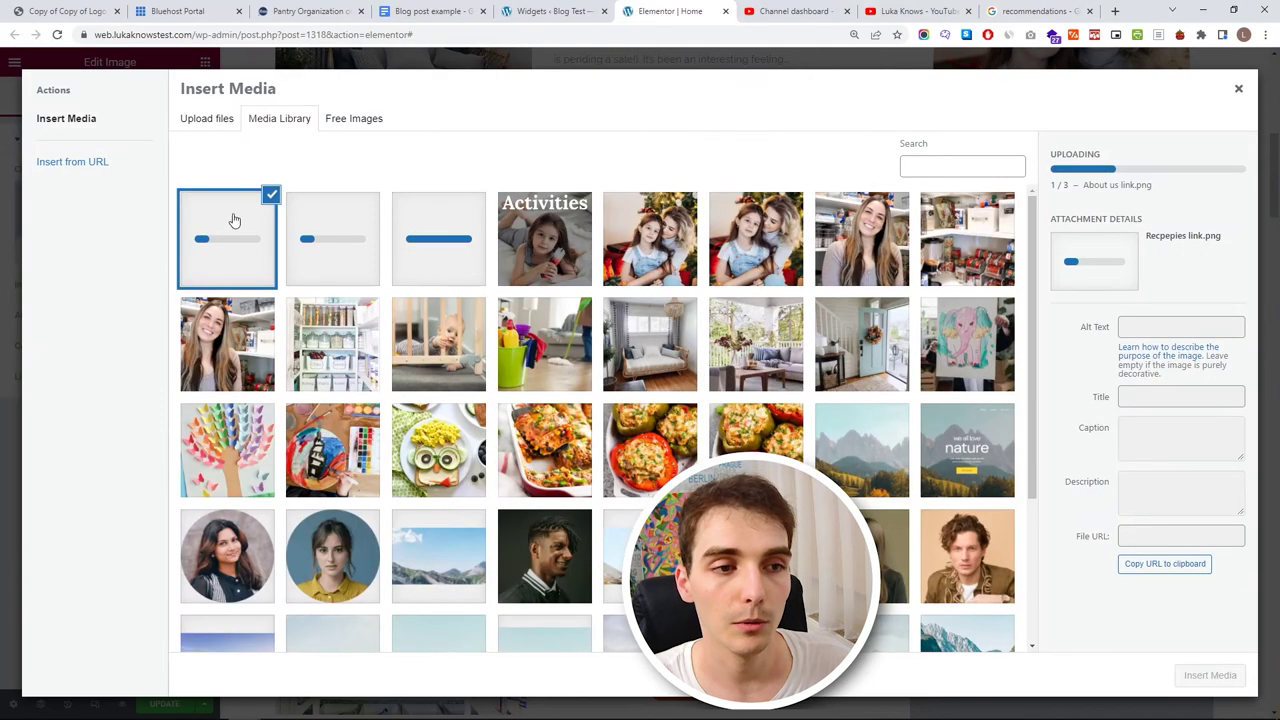
- Delete the duplicate Activities upload and insert the Activities image into the sidebar widget
{"action": "left_click", "coordinate": [563, 245]}
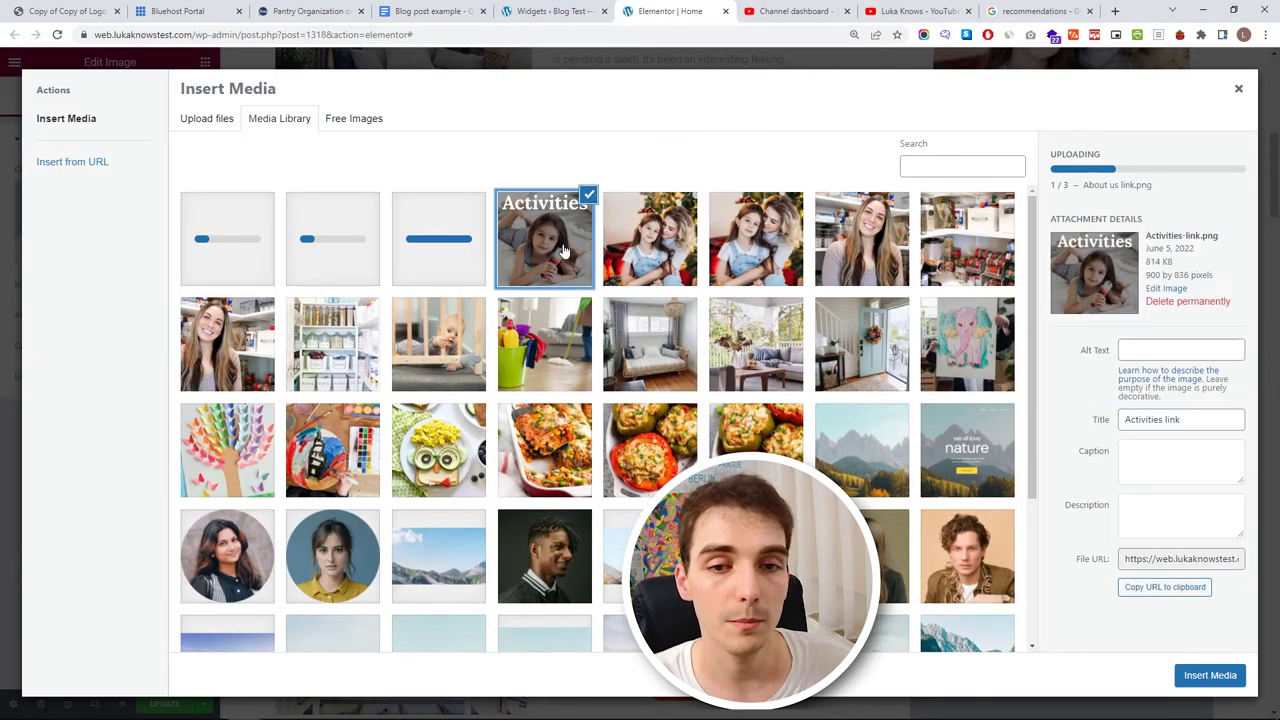
{"action": "left_click", "coordinate": [1180, 301]}
{"action": "left_click", "coordinate": [700, 134]}
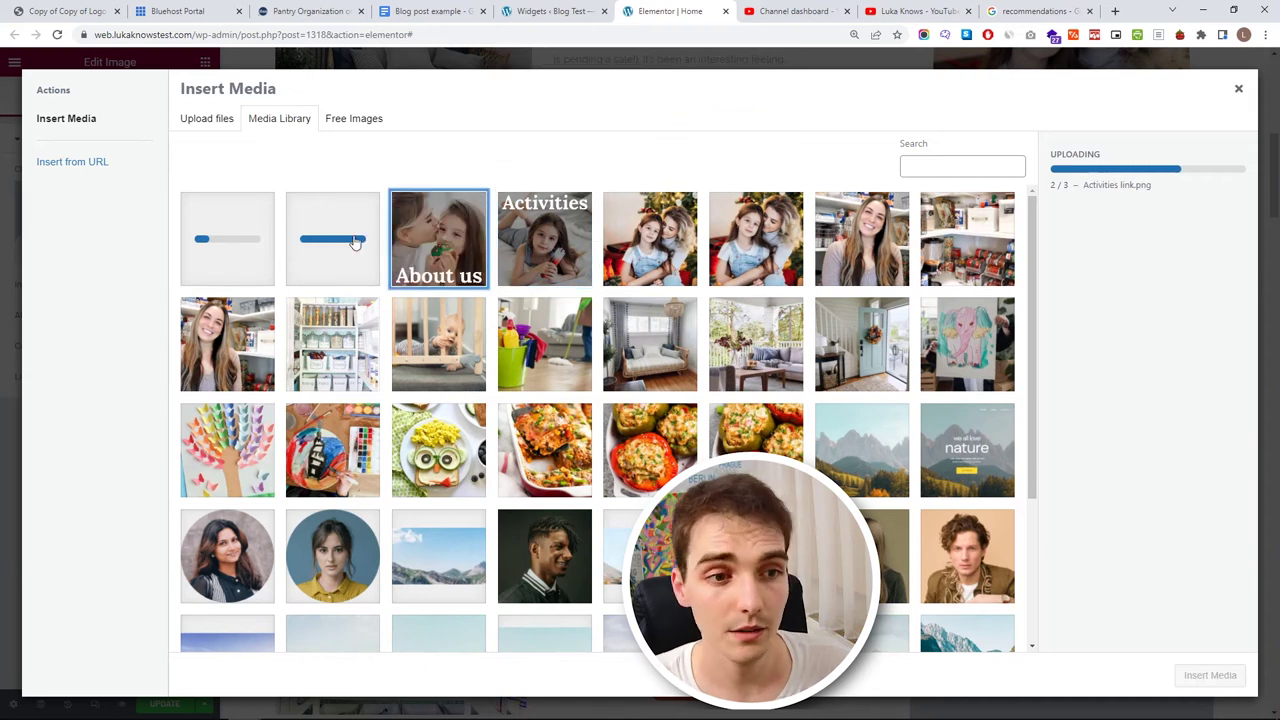
{"action": "left_click", "coordinate": [1186, 672]}
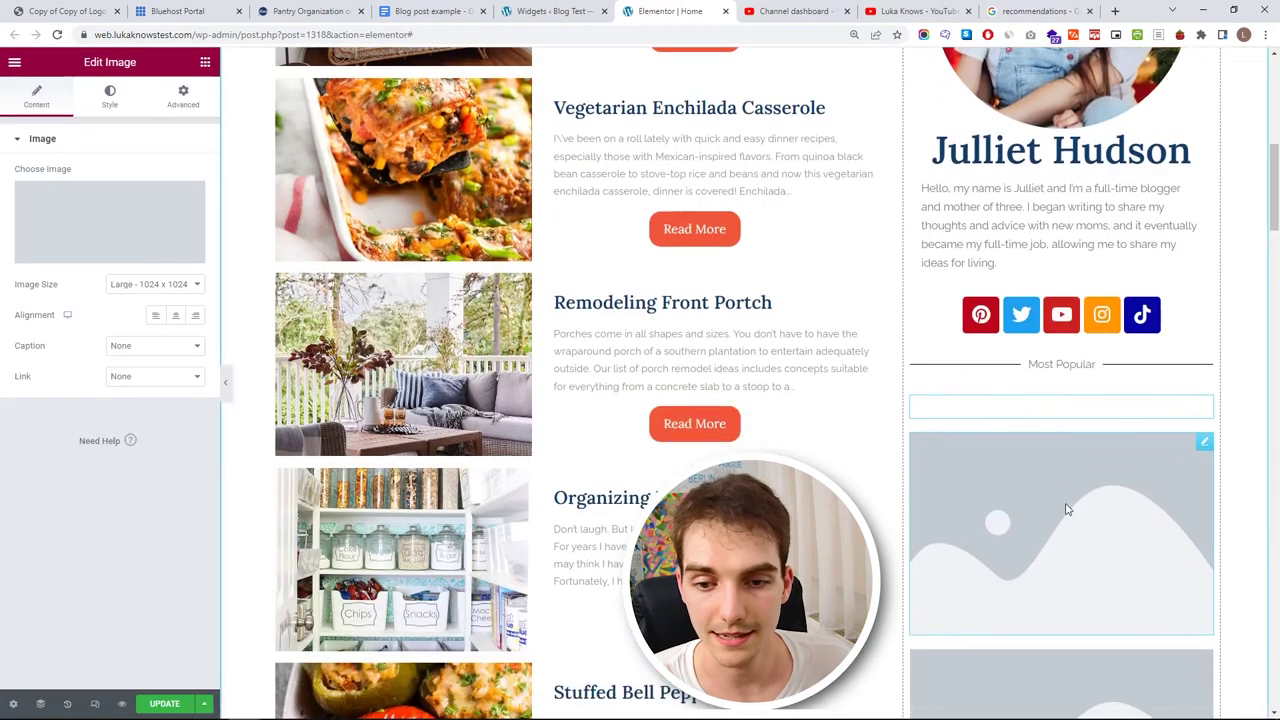
- Switch the Activities image to a Custom size and apply 400 × 400
{"action": "scroll", "coordinate": [1029, 477], "scroll_direction": "down", "scroll_amount": 1}
{"action": "left_click", "coordinate": [155, 284]}
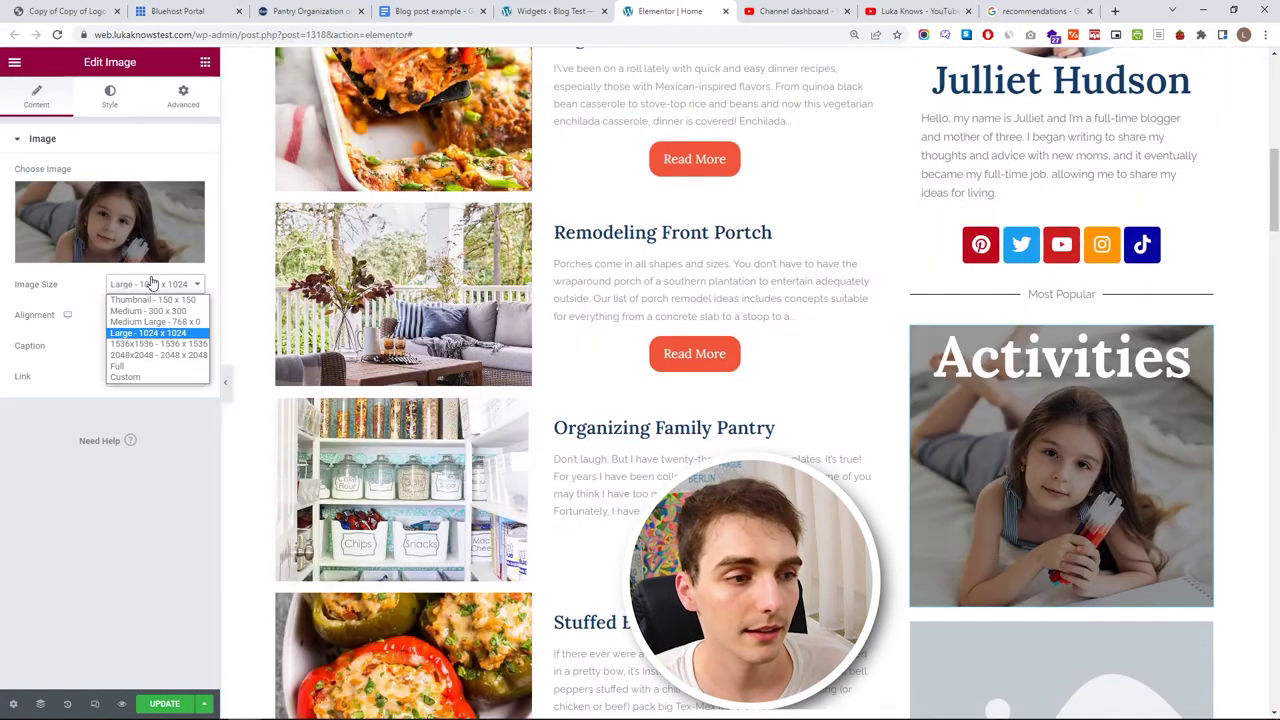
{"action": "left_click", "coordinate": [173, 378]}
{"action": "left_click", "coordinate": [42, 358]}
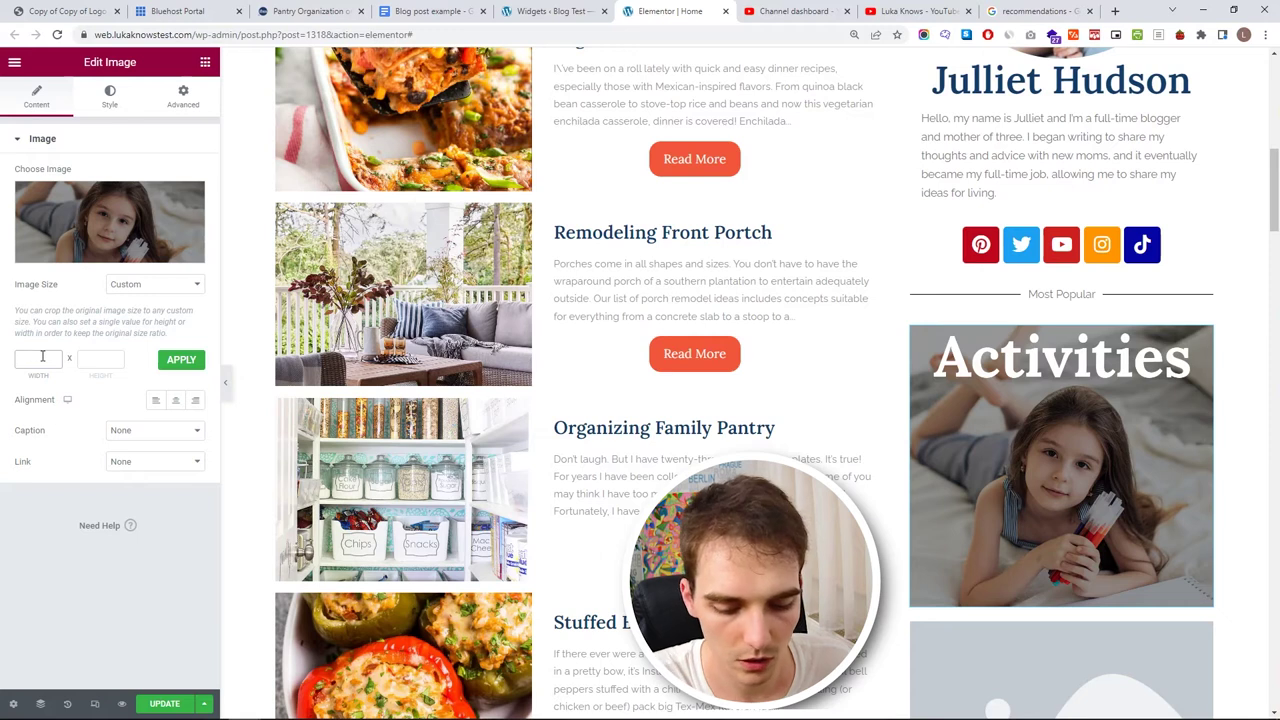
{"action": "left_click", "coordinate": [104, 358]}
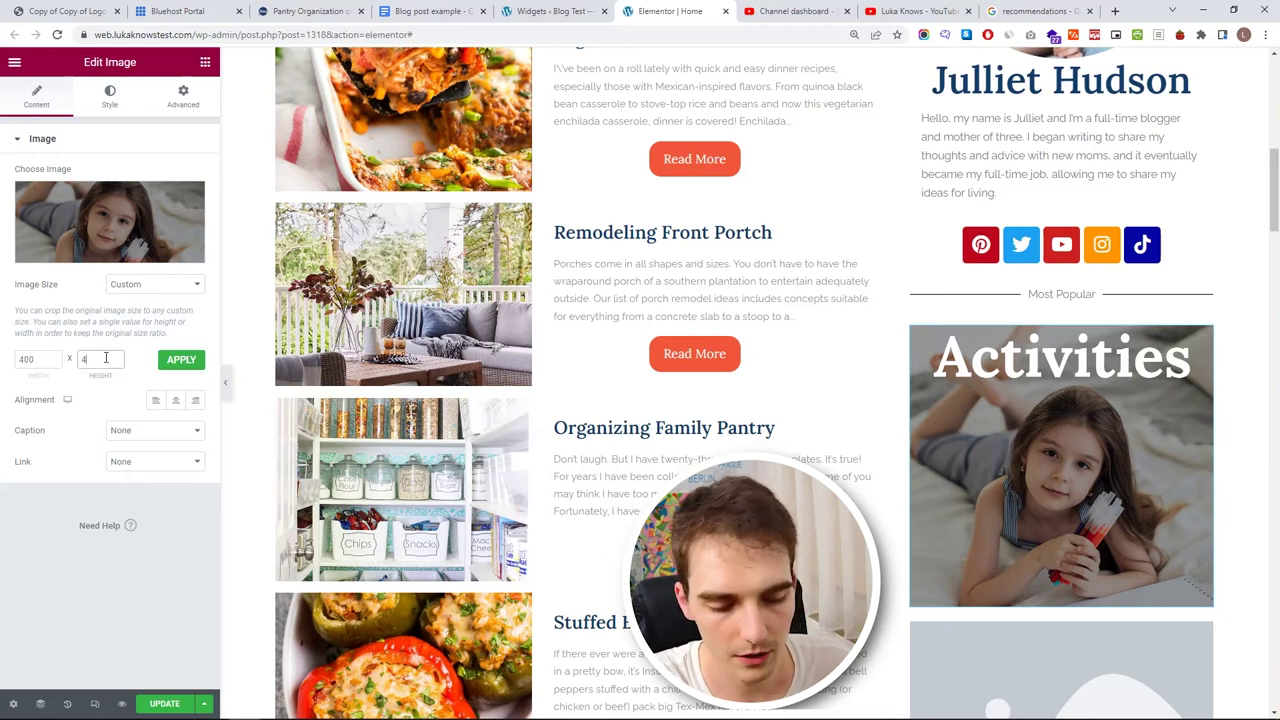
{"action": "left_click", "coordinate": [200, 364]}
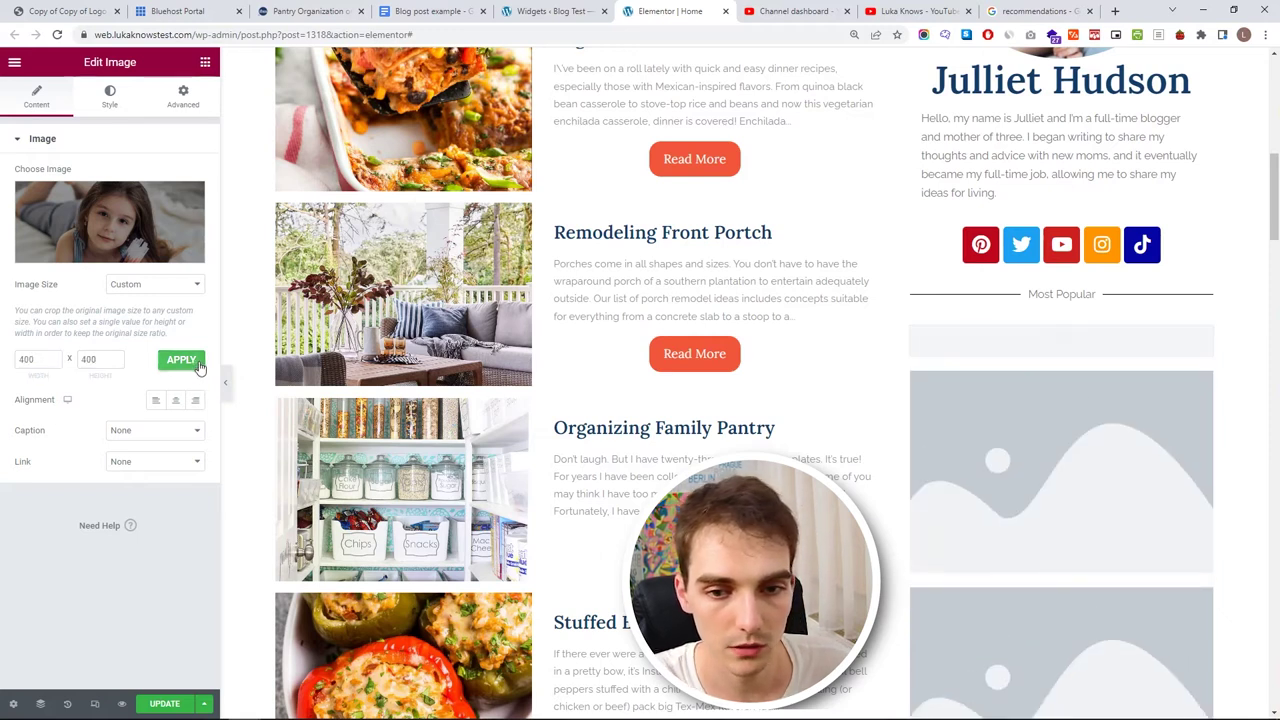
- Shrink the custom size to 250 × 250, then settle on 300 × 300
{"action": "left_click_drag", "start_coordinate": [42, 356], "coordinate": [3, 342]}
{"action": "left_click_drag", "start_coordinate": [112, 359], "coordinate": [3, 357]}
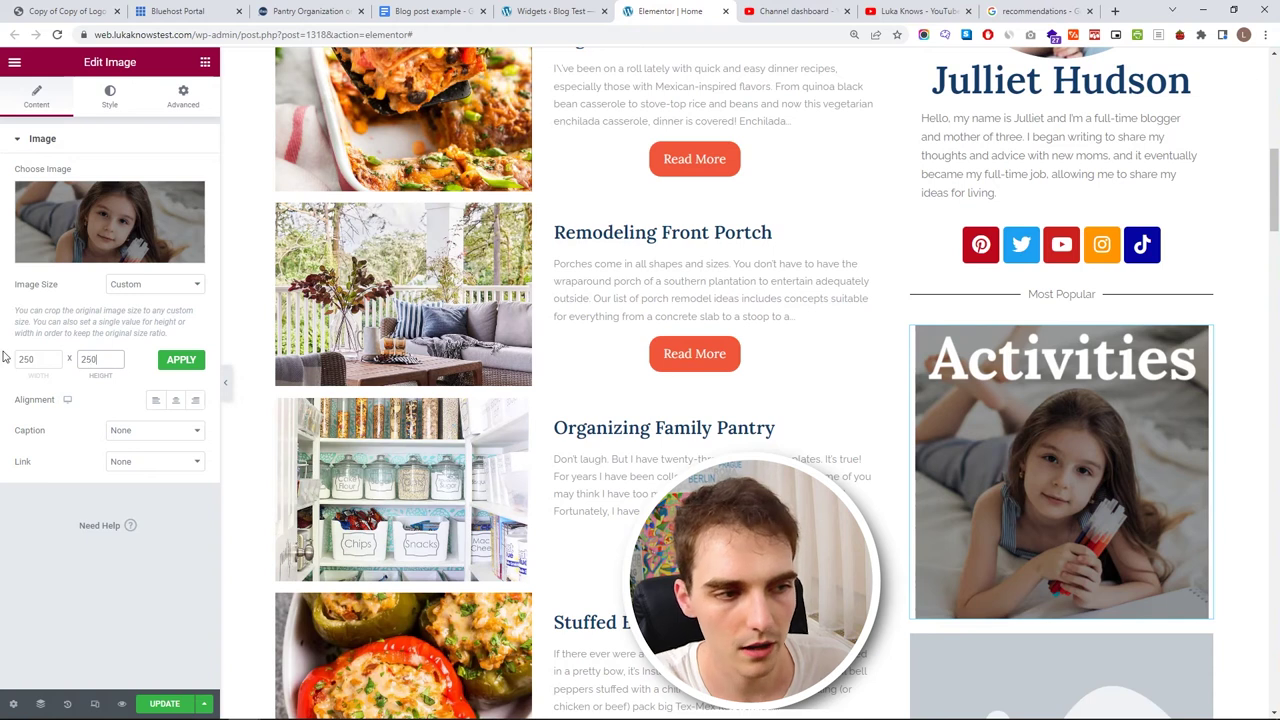
{"action": "left_click", "coordinate": [180, 360]}
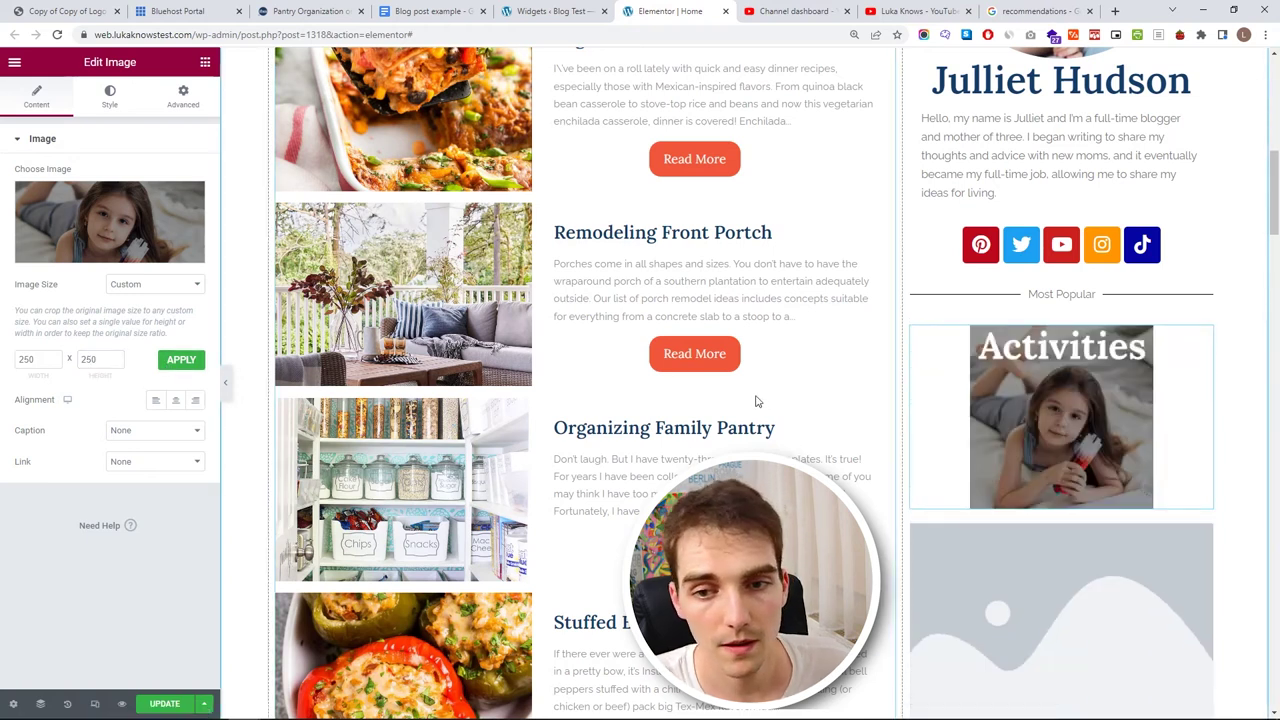
{"action": "left_click_drag", "start_coordinate": [112, 359], "coordinate": [32, 360]}
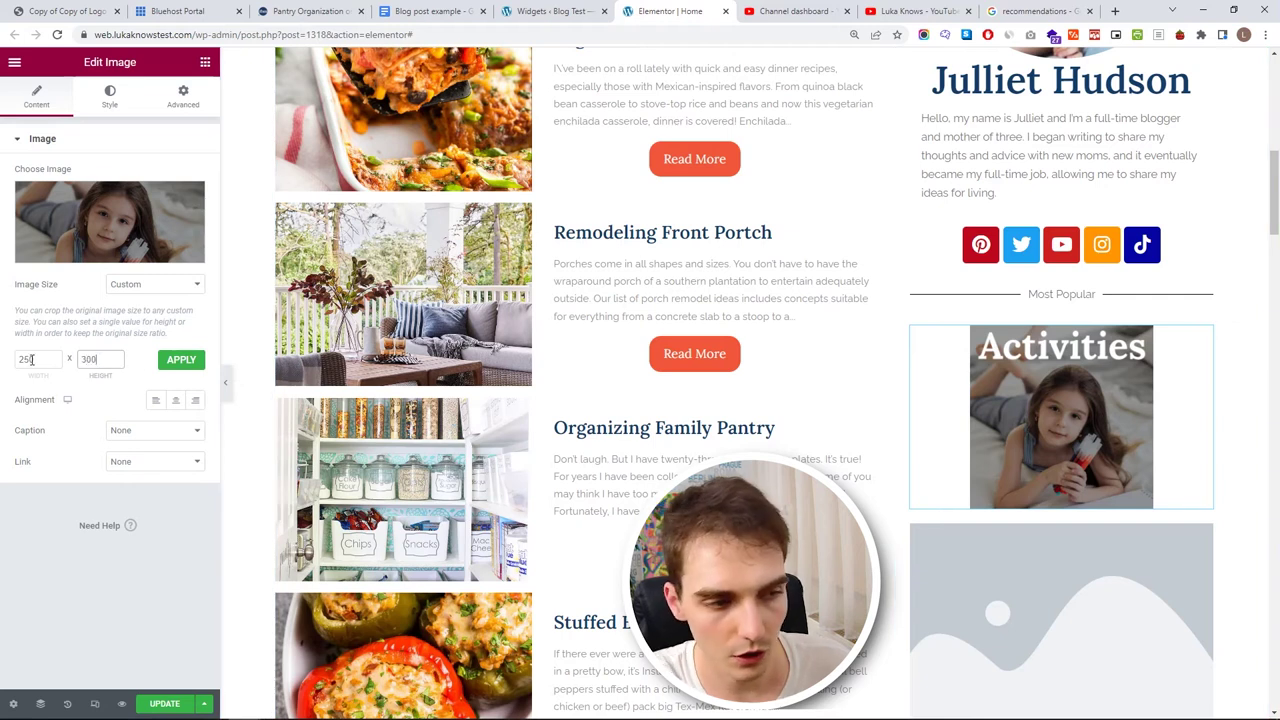
{"action": "double_click", "coordinate": [32, 359]}
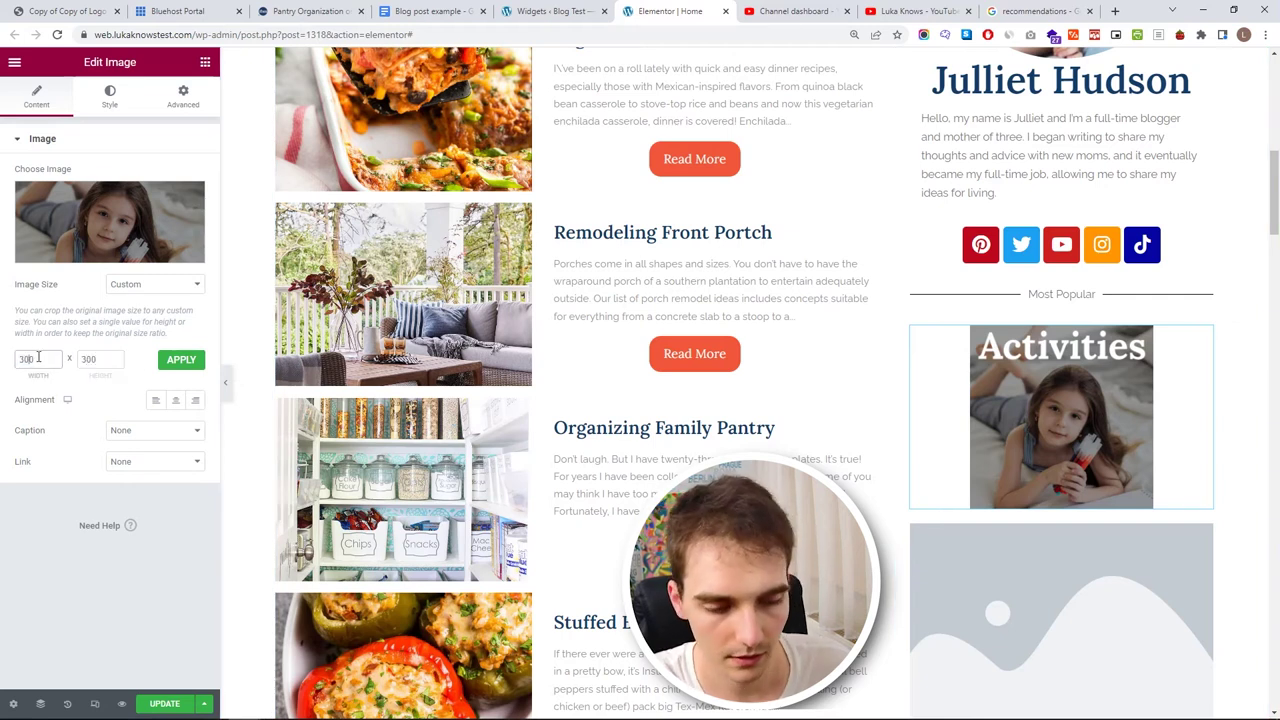
{"action": "left_click", "coordinate": [181, 359]}
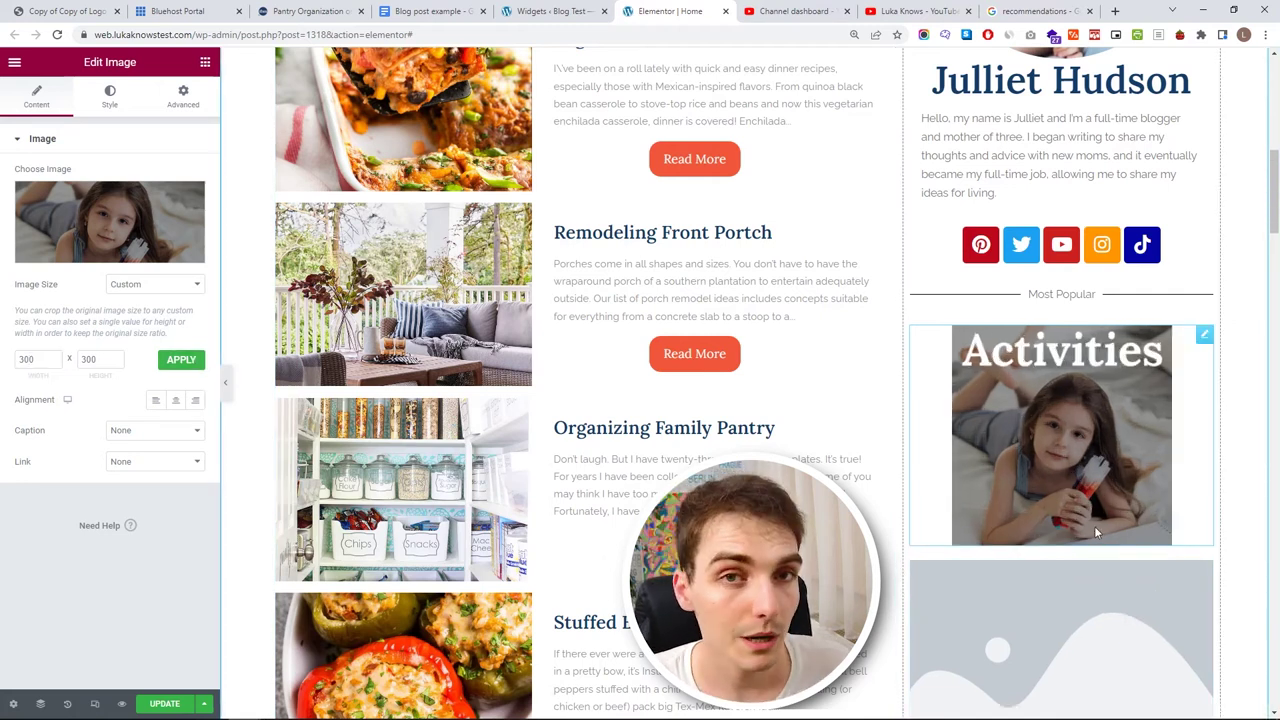
{"action": "scroll", "coordinate": [1094, 526], "scroll_direction": "down", "scroll_amount": 2}
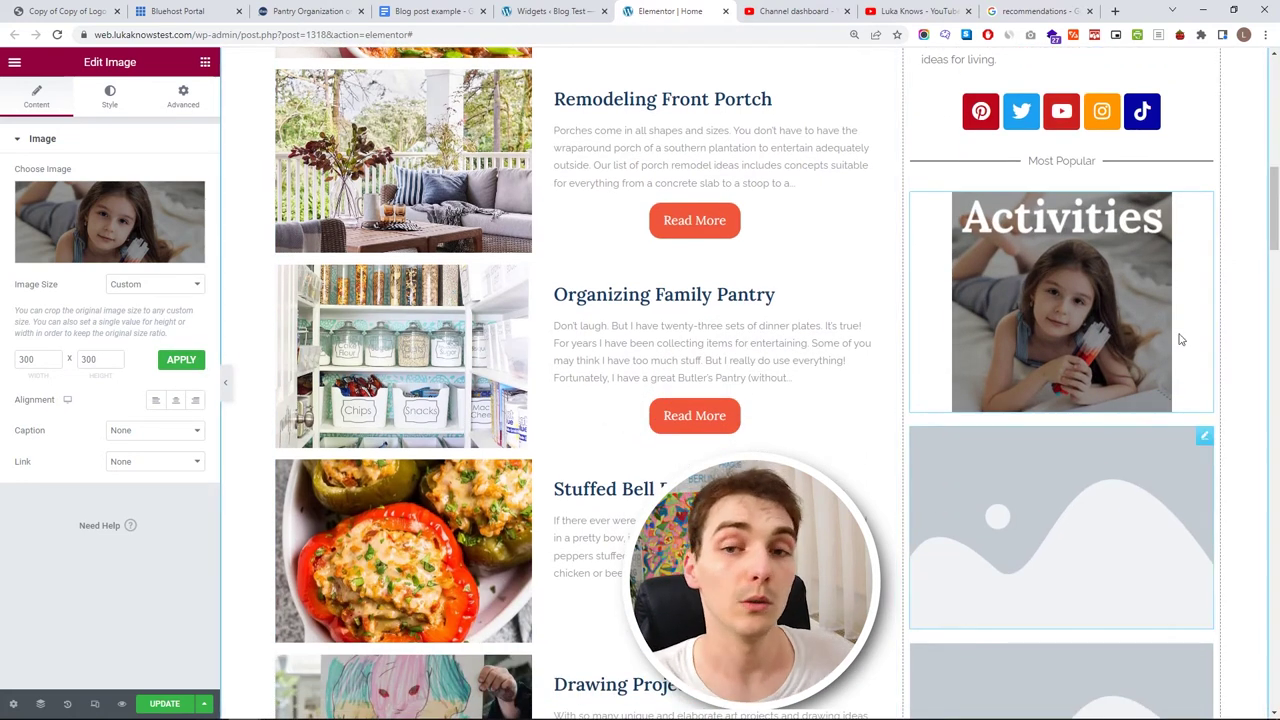
- Duplicate the Activities image twice in the sidebar
{"action": "right_click", "coordinate": [1206, 205]}
{"action": "left_click", "coordinate": [1200, 234]}
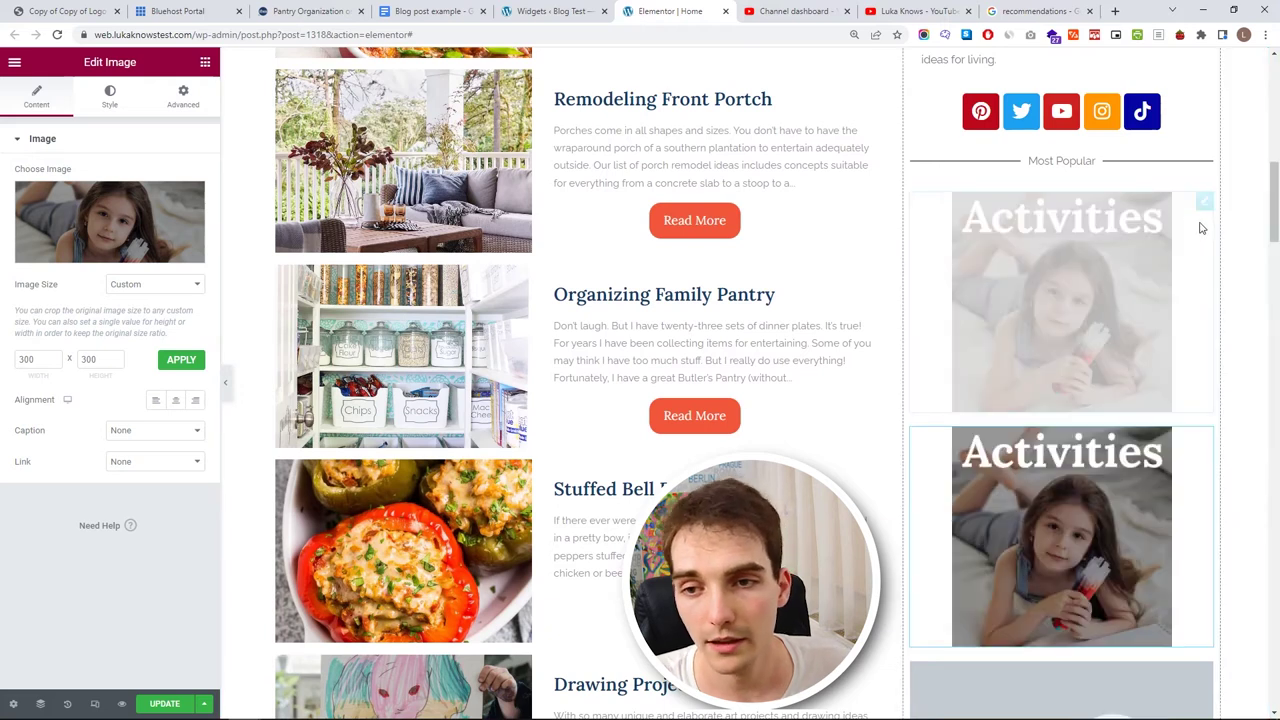
{"action": "right_click", "coordinate": [1205, 436]}
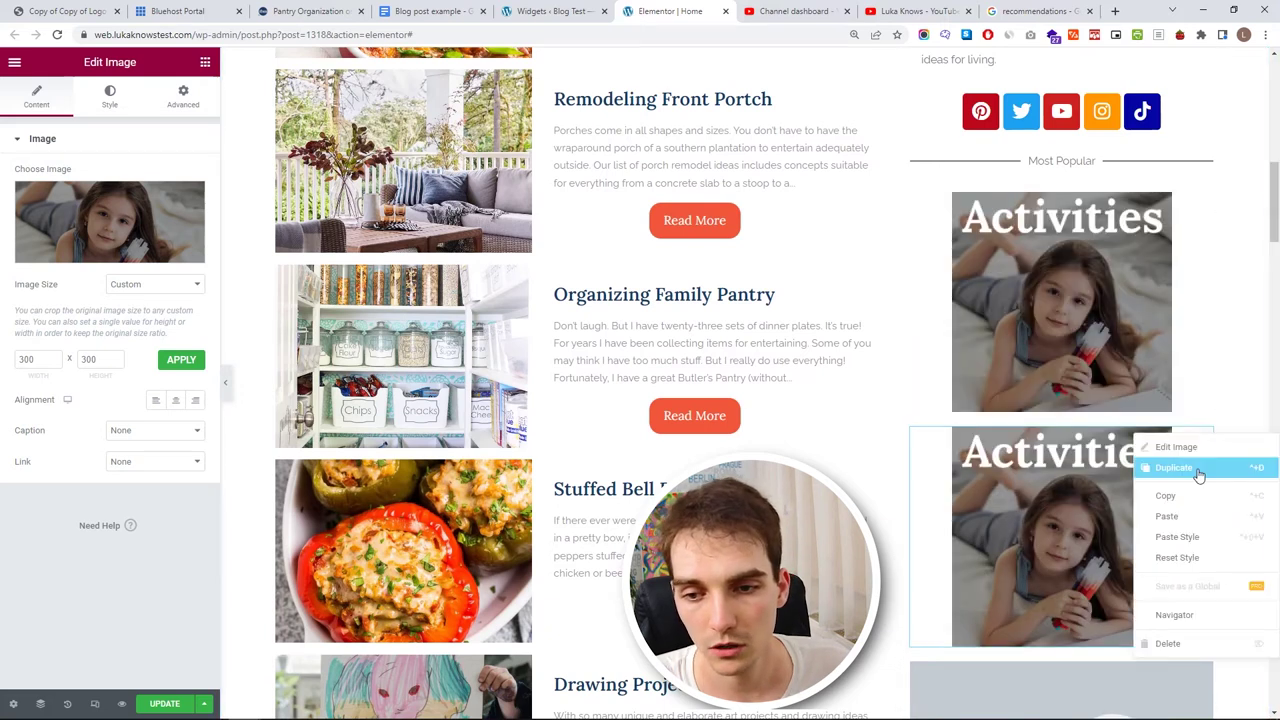
{"action": "left_click", "coordinate": [1200, 466]}
- Replace the two duplicates with the Recipes and About us link images
{"action": "left_click", "coordinate": [150, 240]}
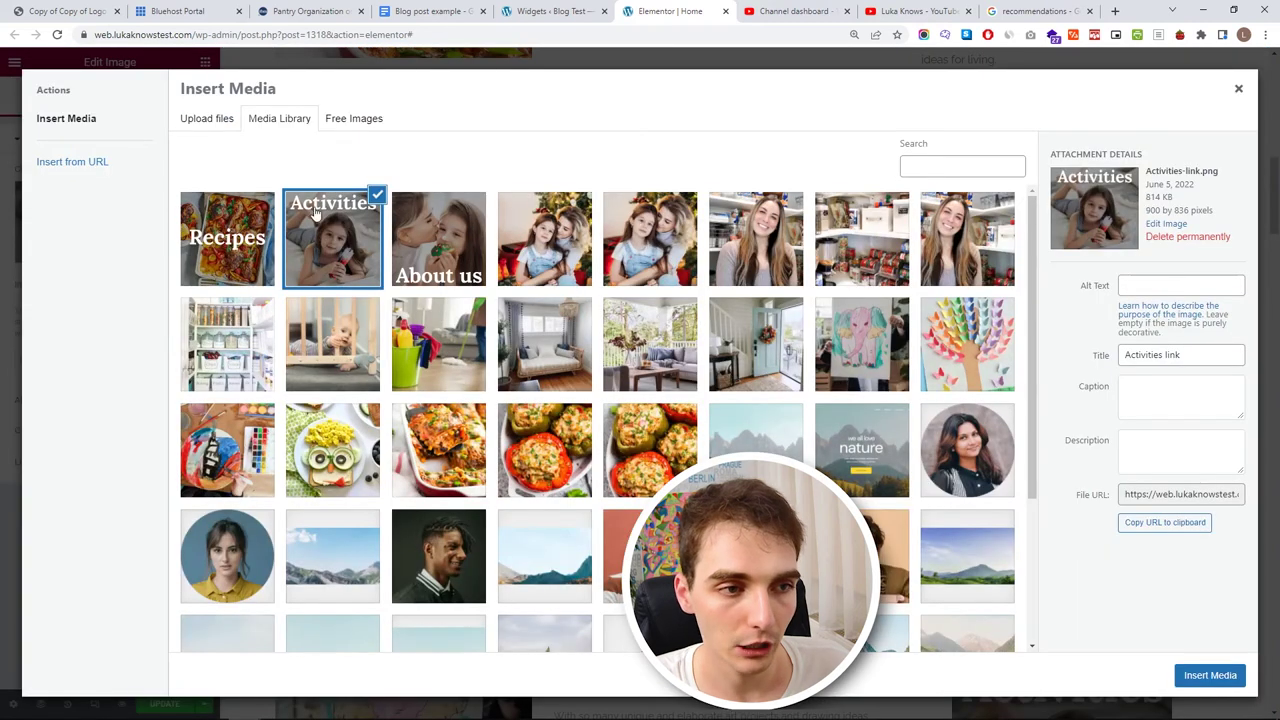
{"action": "left_click", "coordinate": [182, 246]}
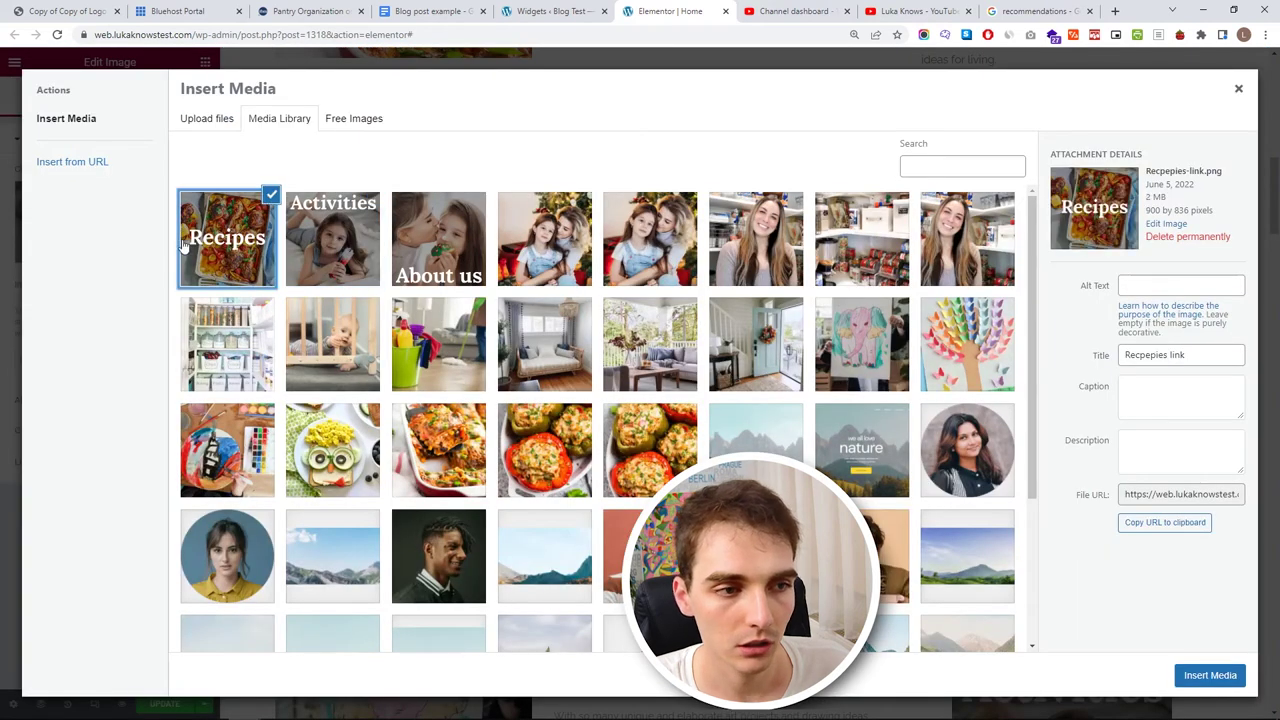
{"action": "left_click", "coordinate": [1208, 676]}
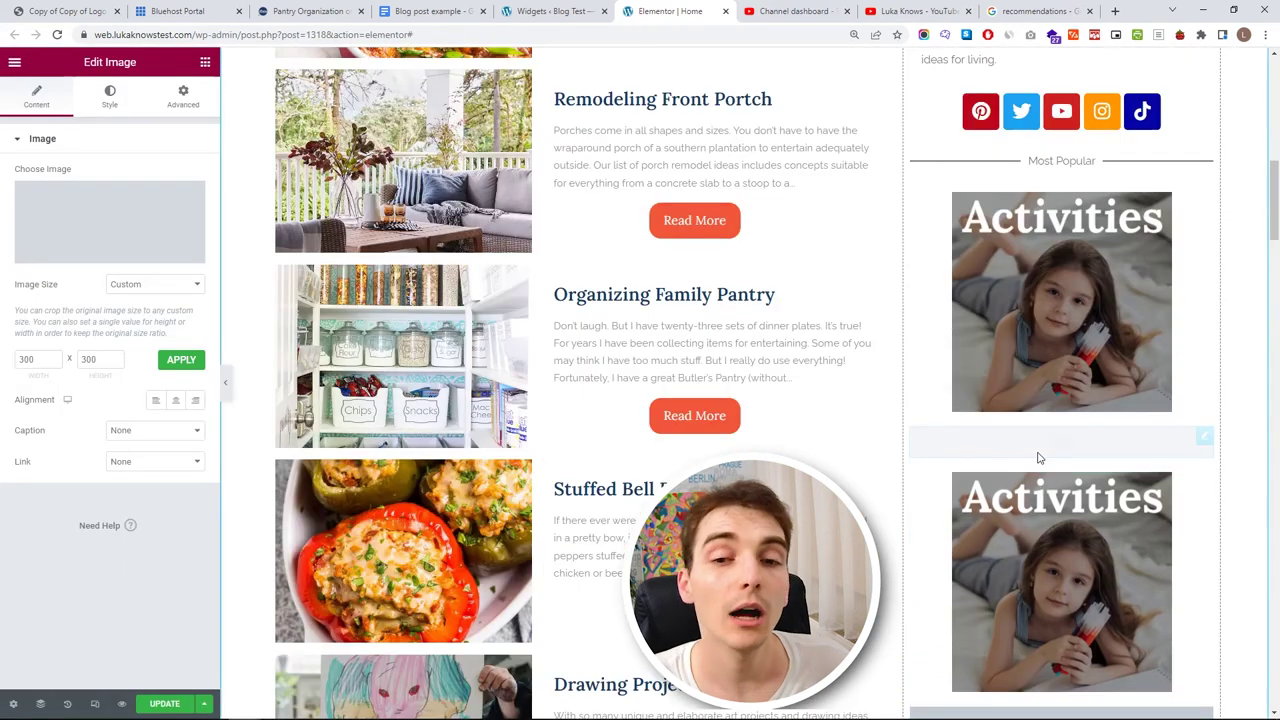
{"action": "left_click", "coordinate": [1090, 512]}
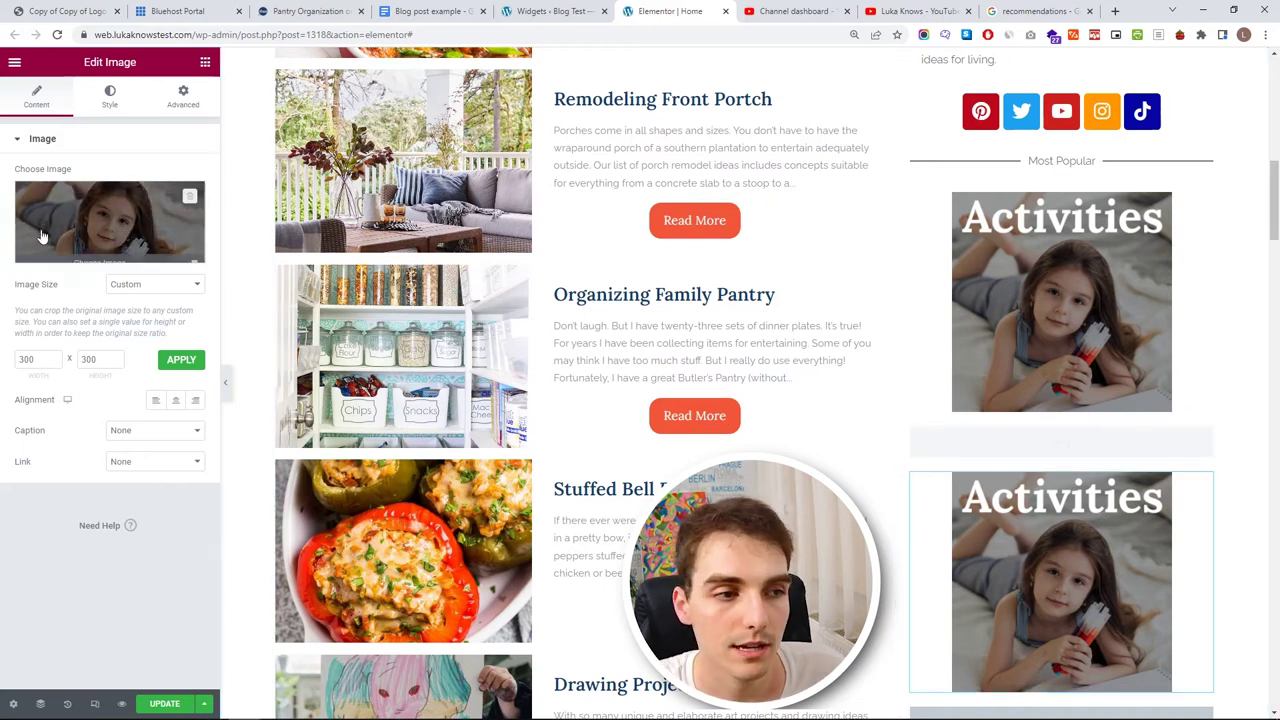
{"action": "left_click", "coordinate": [142, 258]}
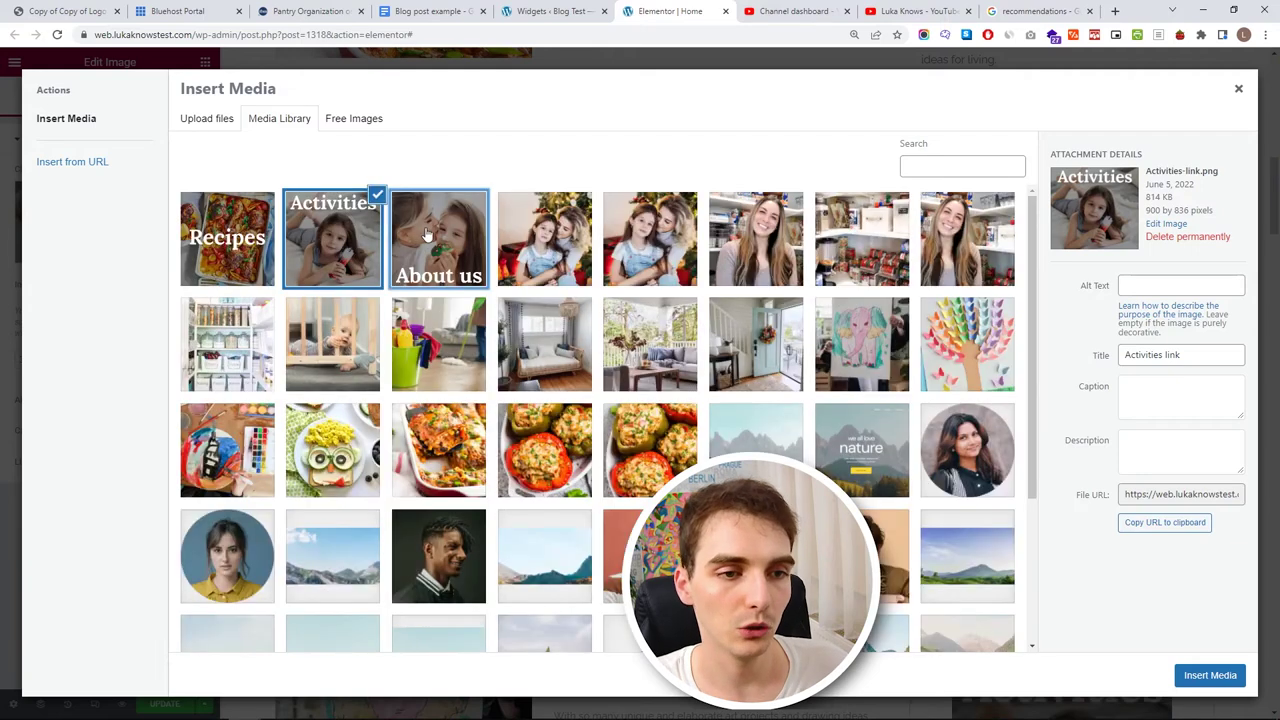
{"action": "left_click", "coordinate": [425, 236]}
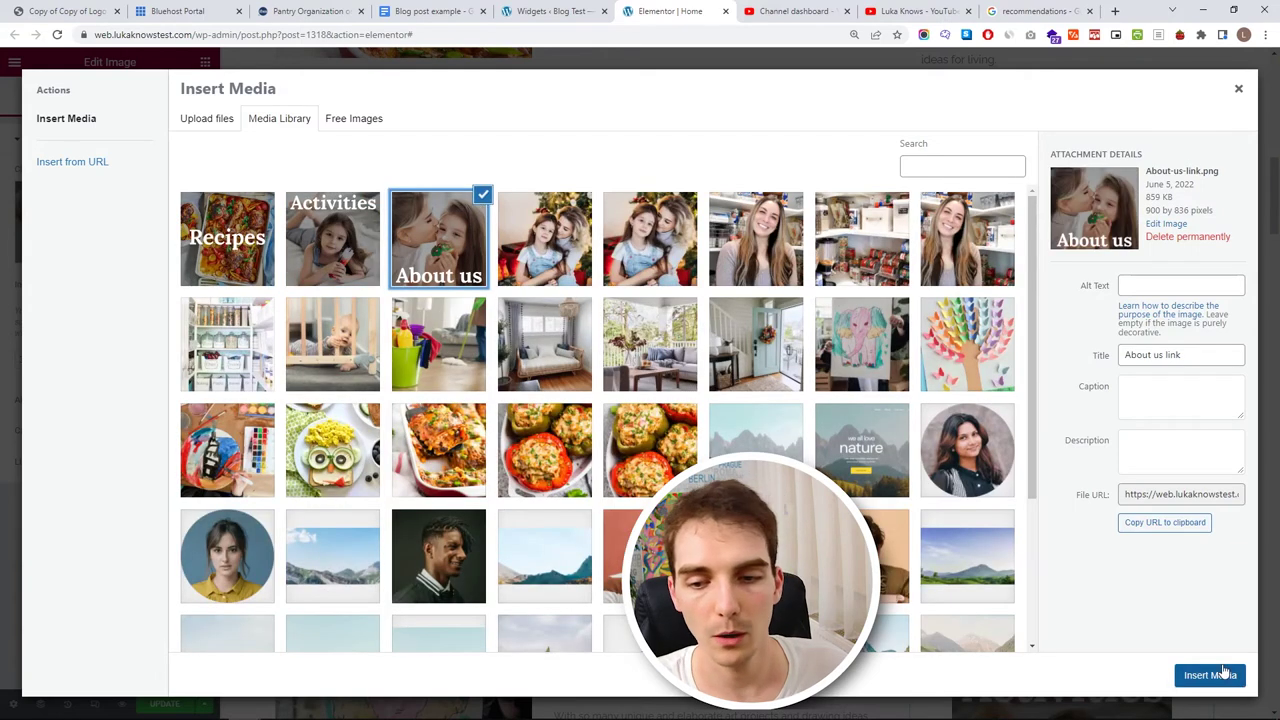
{"action": "left_click", "coordinate": [1210, 675]}
- Delete the empty placeholder image below the stacked link images
{"action": "scroll", "coordinate": [1118, 523], "scroll_direction": "down", "scroll_amount": 3}
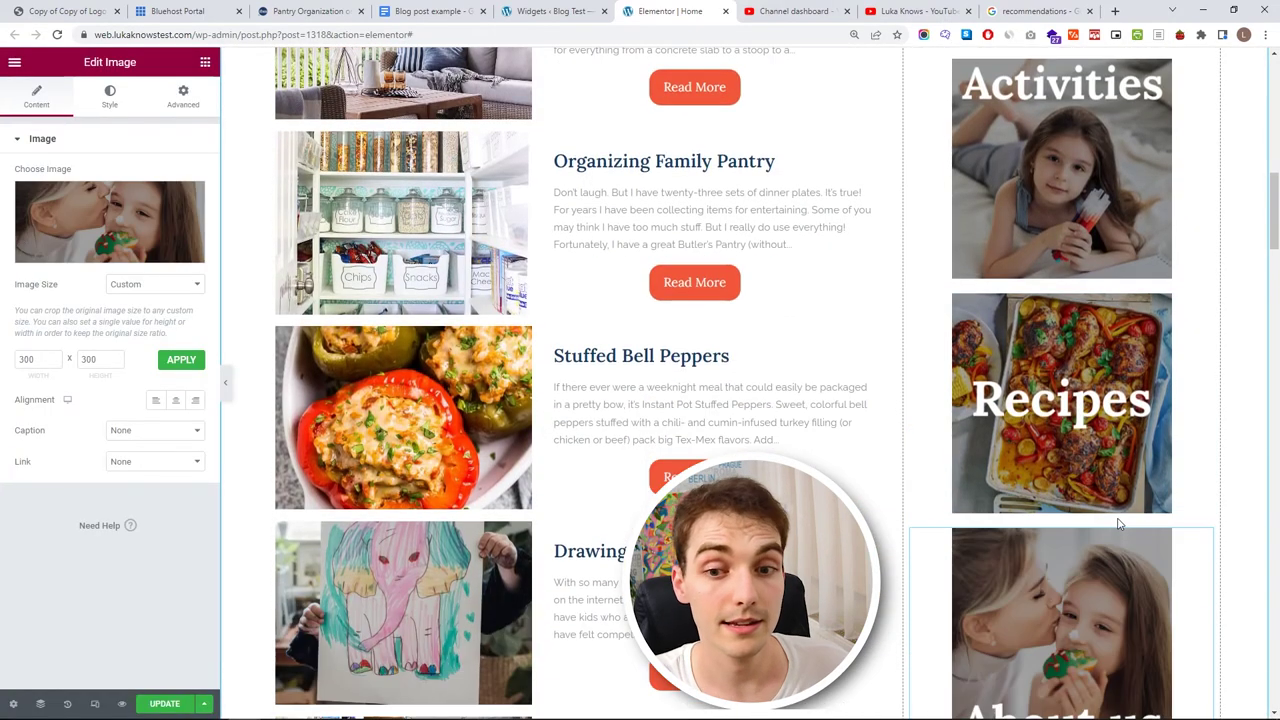
{"action": "scroll", "coordinate": [1118, 523], "scroll_direction": "down", "scroll_amount": 2}
{"action": "left_click", "coordinate": [1203, 577]}
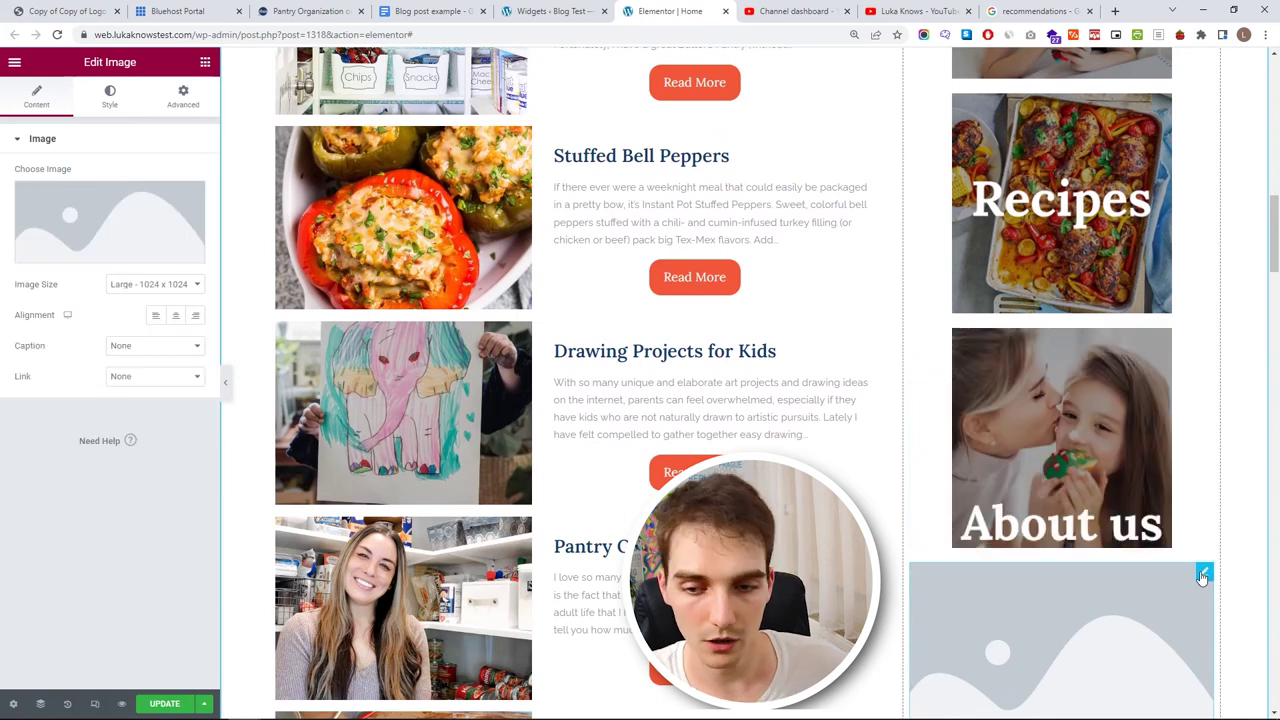
{"action": "right_click", "coordinate": [1203, 577]}
{"action": "left_click", "coordinate": [1176, 625]}
{"action": "right_click", "coordinate": [1203, 575]}
{"action": "left_click", "coordinate": [1205, 700]}
- Add a top margin above the sidebar post list
{"action": "scroll", "coordinate": [1088, 530], "scroll_direction": "up", "scroll_amount": 2}
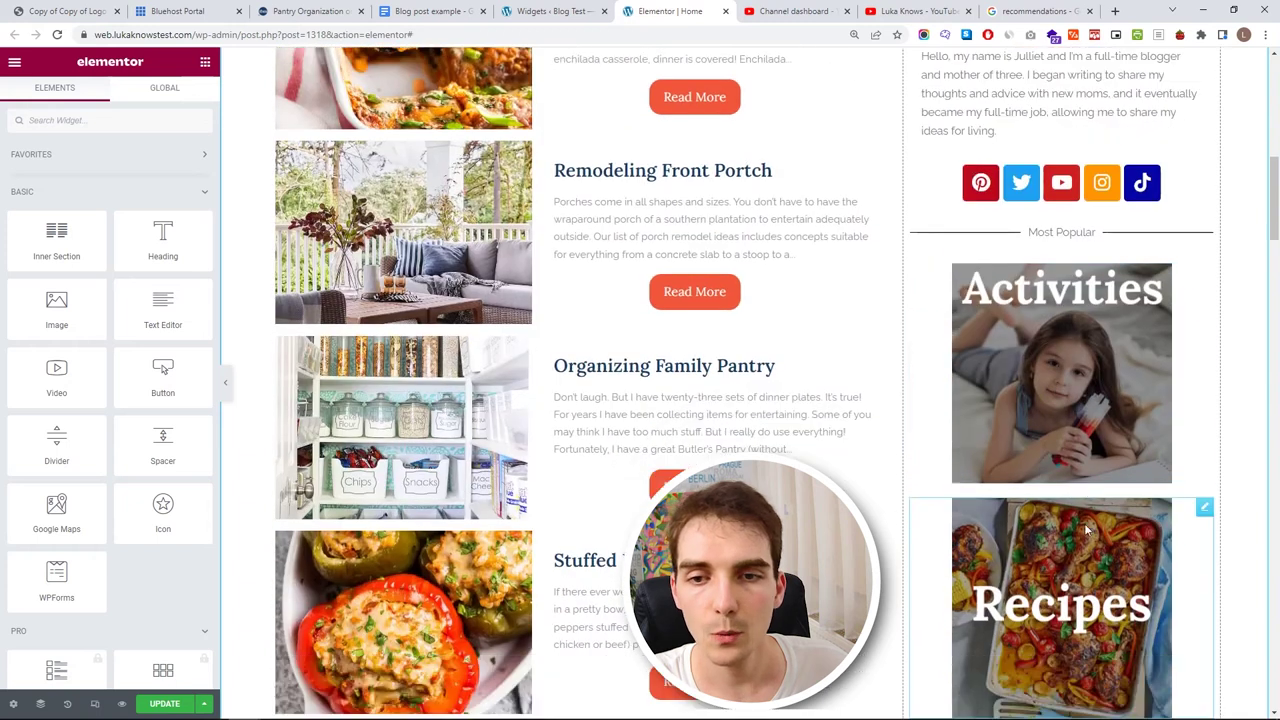
{"action": "scroll", "coordinate": [1088, 530], "scroll_direction": "down", "scroll_amount": 4}
{"action": "left_click", "coordinate": [1203, 570]}
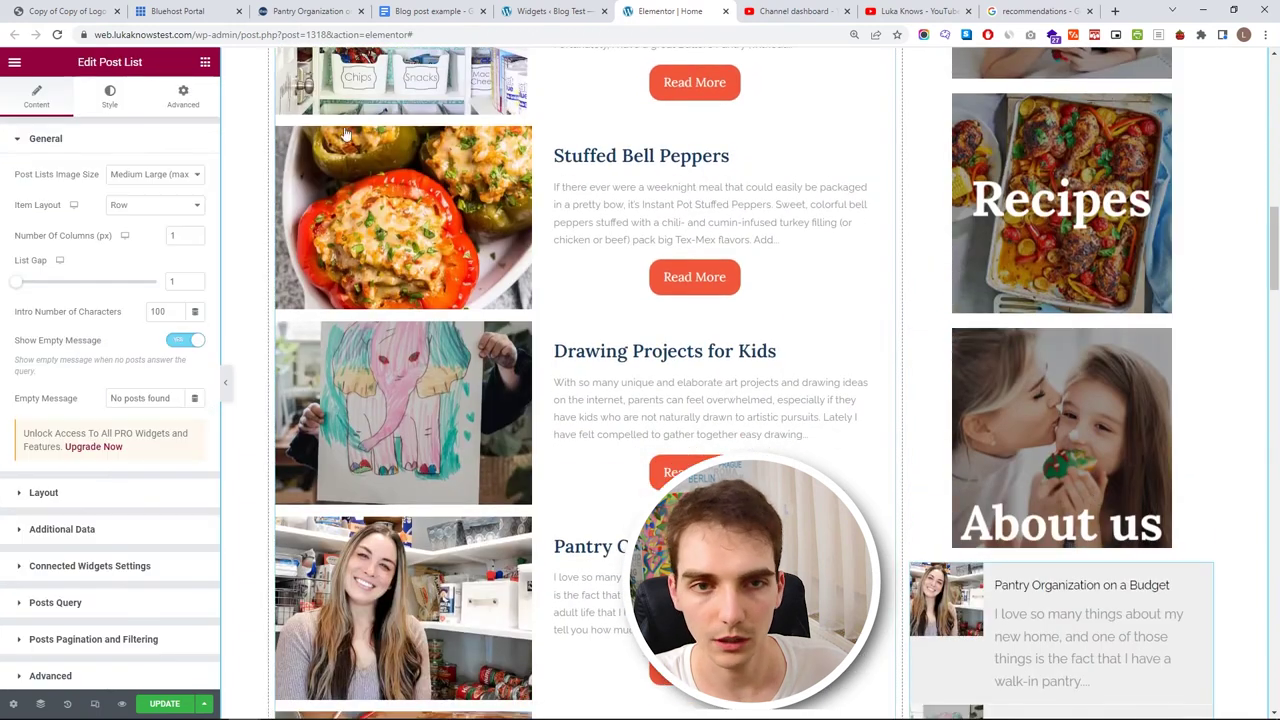
{"action": "left_click", "coordinate": [181, 92]}
{"action": "left_click", "coordinate": [46, 191]}
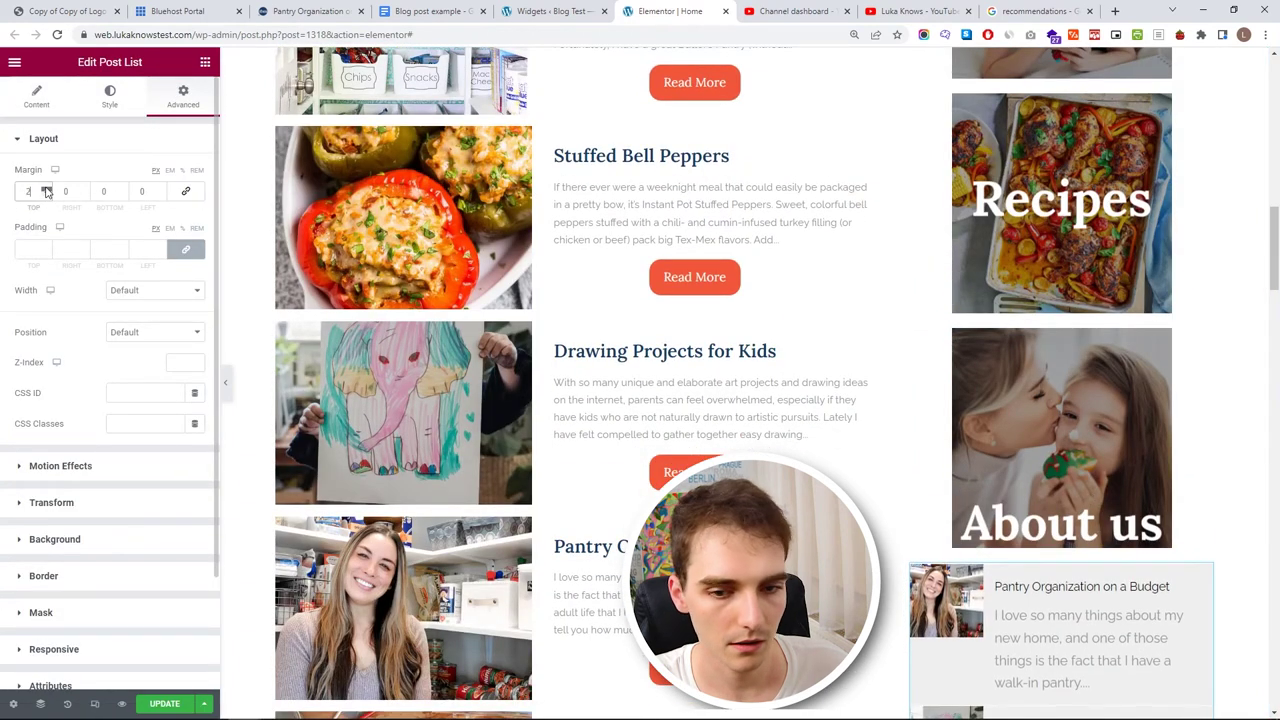
{"action": "scroll", "coordinate": [942, 343], "scroll_direction": "up", "scroll_amount": 3}
{"action": "left_click", "coordinate": [942, 343]}
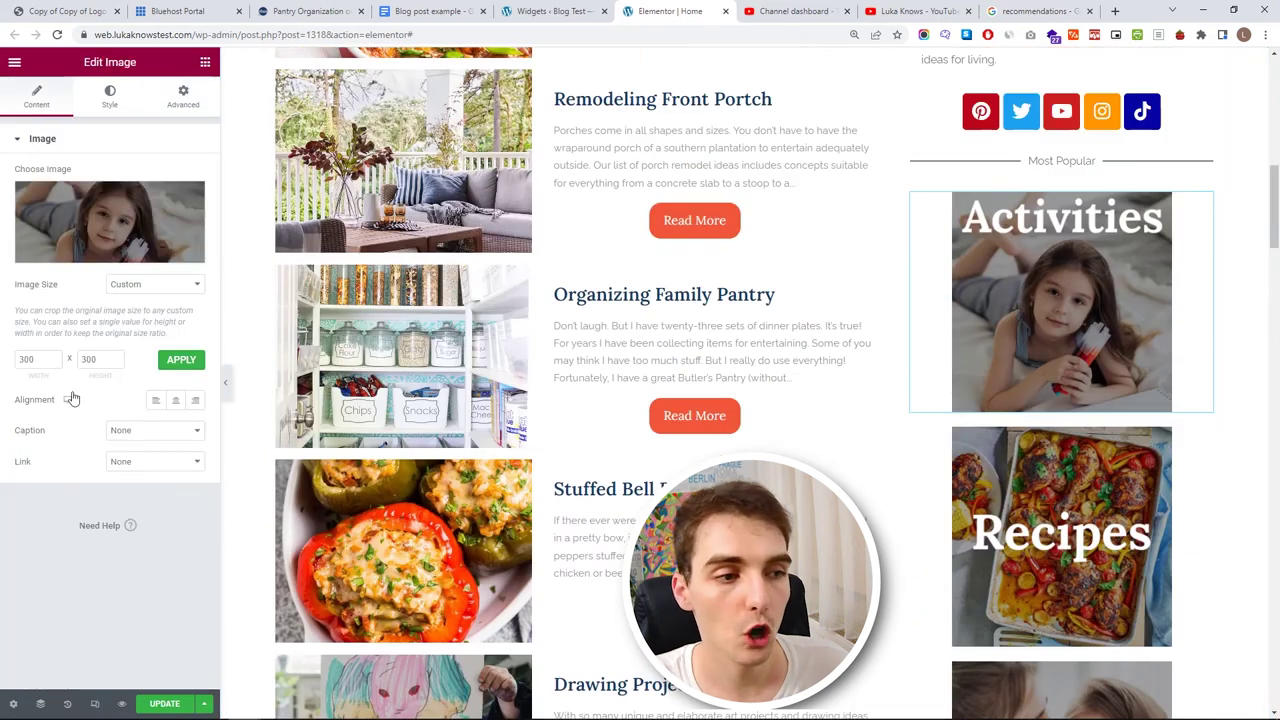
- Set the Activities image link to Custom URL and copy the Pantry Organization on a Budget post address
{"action": "left_click", "coordinate": [150, 461]}
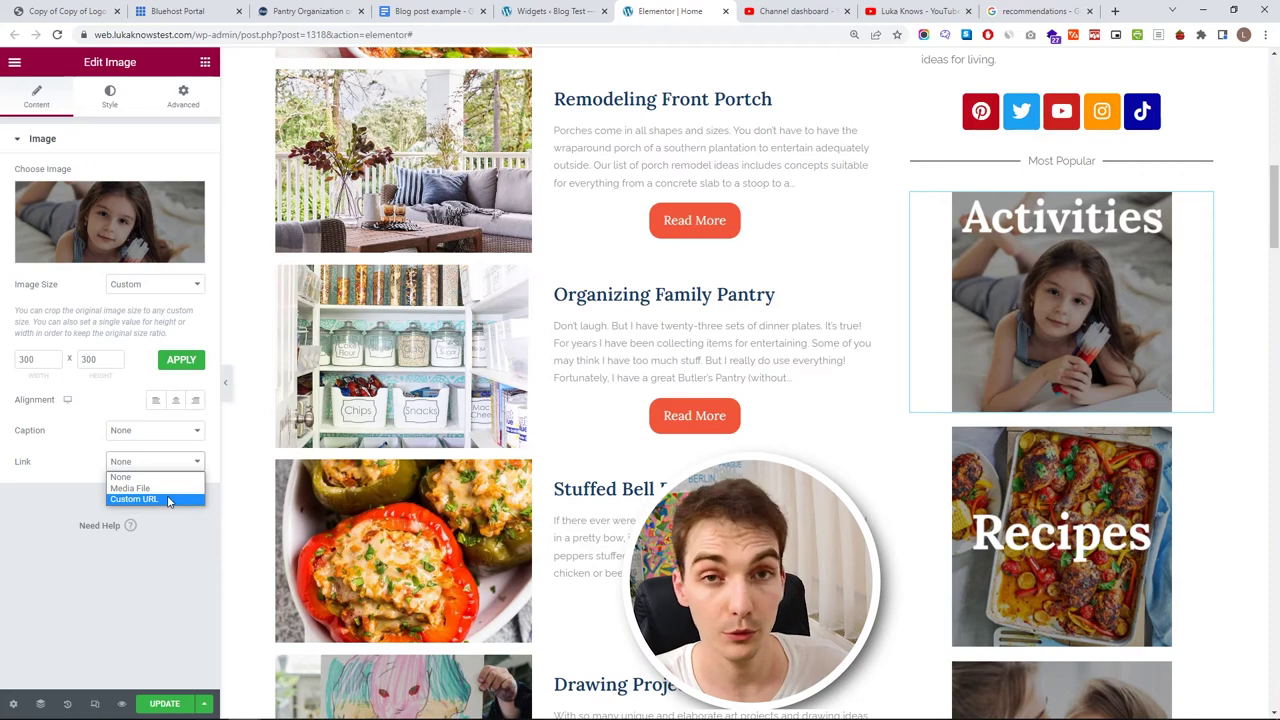
{"action": "left_click", "coordinate": [168, 500]}
{"action": "scroll", "coordinate": [451, 447], "scroll_direction": "up", "scroll_amount": 4}
{"action": "scroll", "coordinate": [451, 447], "scroll_direction": "up", "scroll_amount": 2}
{"action": "scroll", "coordinate": [470, 430], "scroll_direction": "down", "scroll_amount": 10}
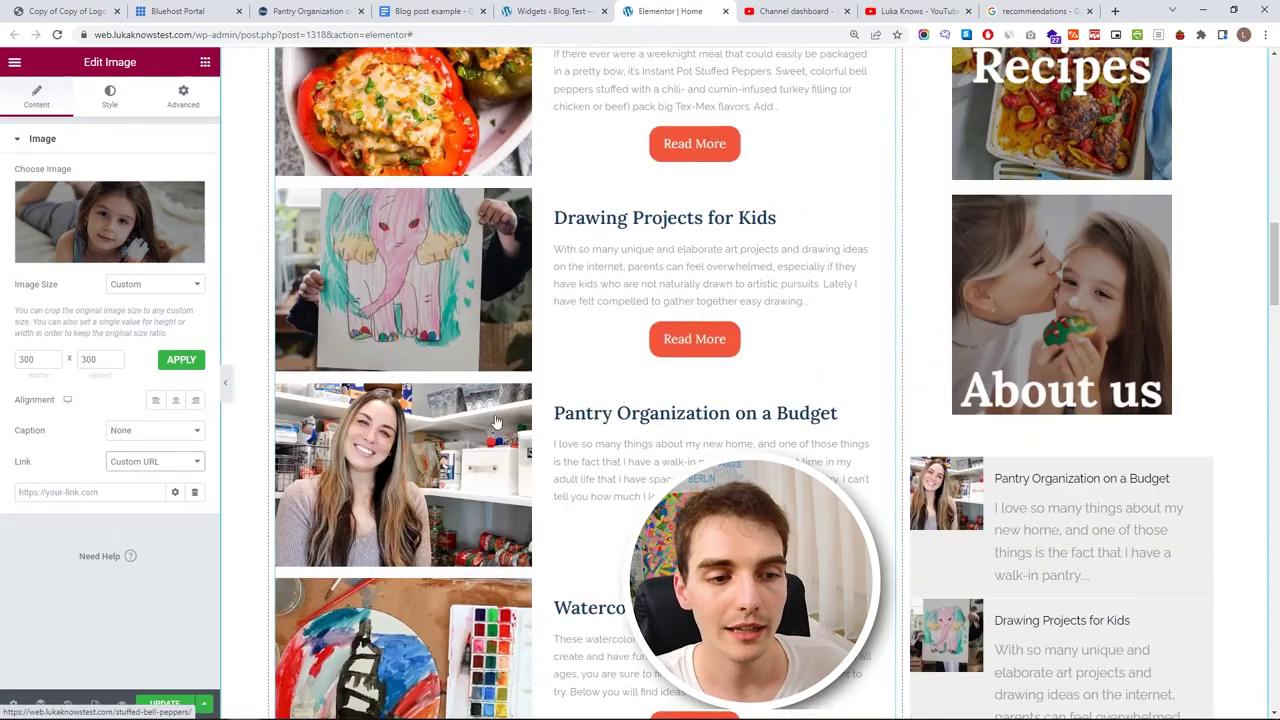
{"action": "left_click", "coordinate": [488, 415], "text": "ctrl"}
{"action": "left_click", "coordinate": [703, 8]}
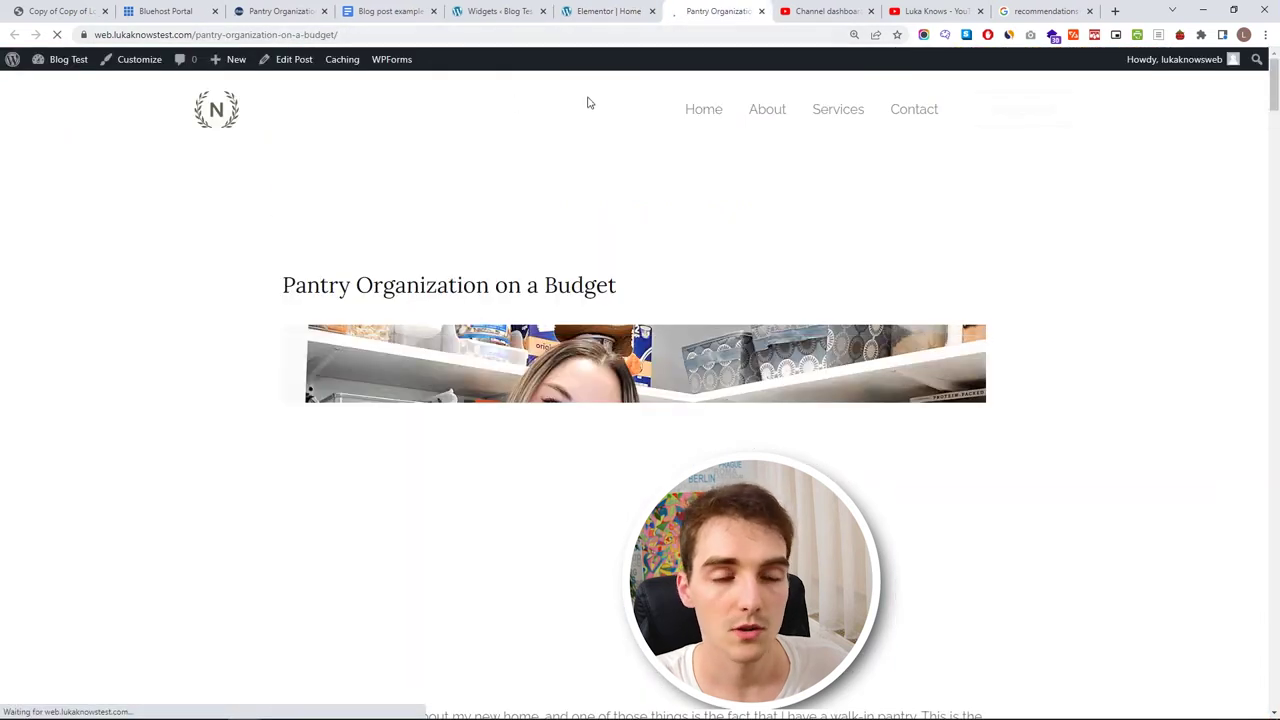
{"action": "scroll", "coordinate": [563, 143], "scroll_direction": "down", "scroll_amount": 15}
{"action": "scroll", "coordinate": [590, 230], "scroll_direction": "up", "scroll_amount": 15}
{"action": "left_click", "coordinate": [518, 37]}
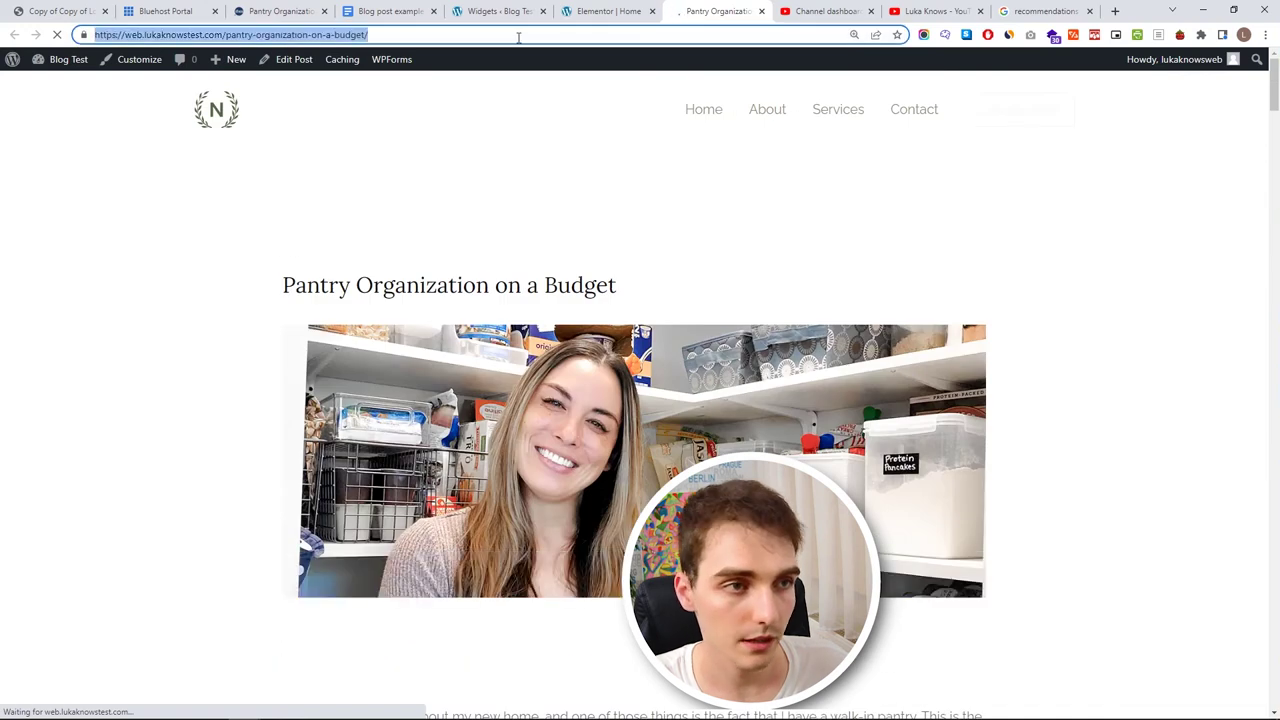
{"action": "key", "text": "ctrl+w"}
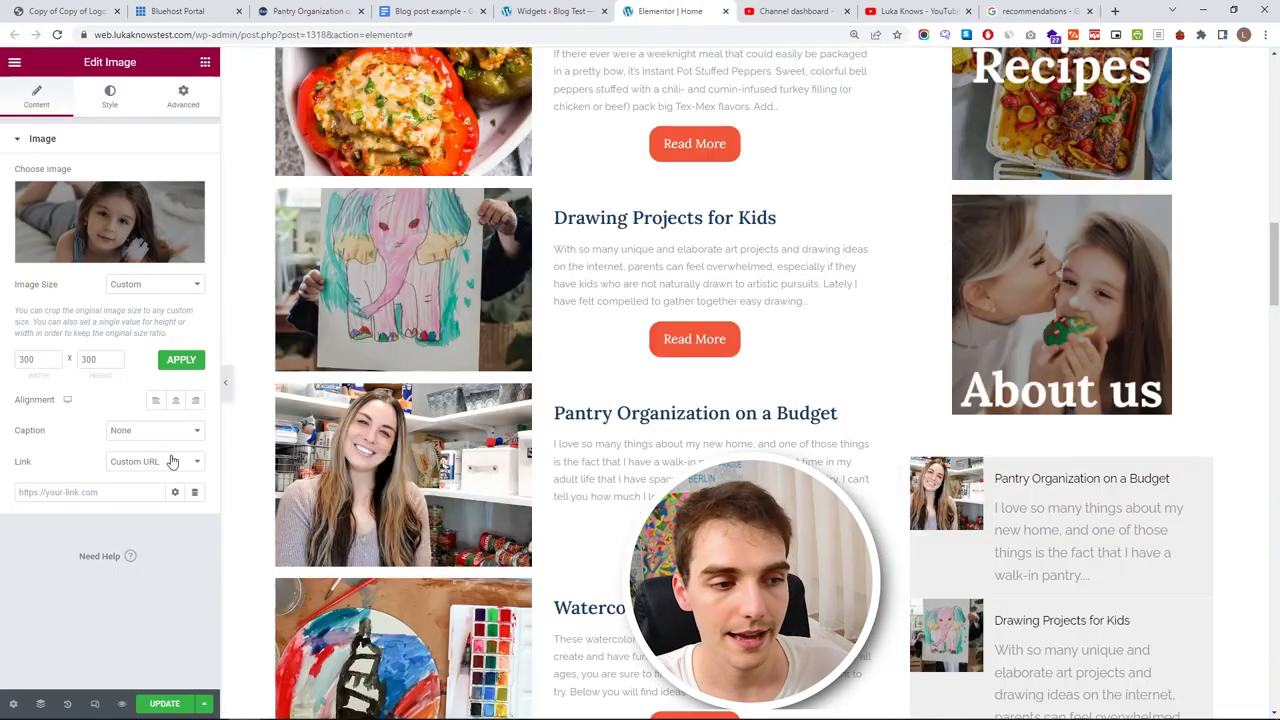
- Paste the Pantry post address as the Activities image link and update the page
{"action": "scroll", "coordinate": [983, 377], "scroll_direction": "up", "scroll_amount": 5}
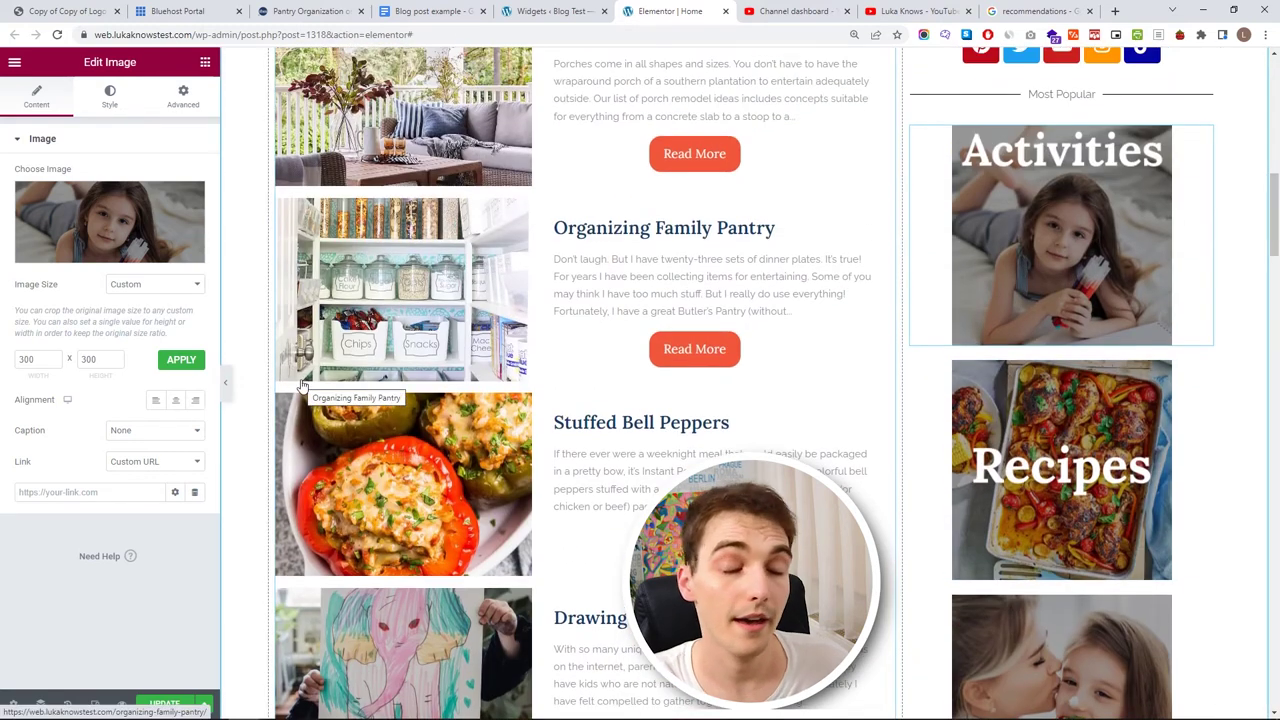
{"action": "scroll", "coordinate": [538, 374], "scroll_direction": "down", "scroll_amount": 5}
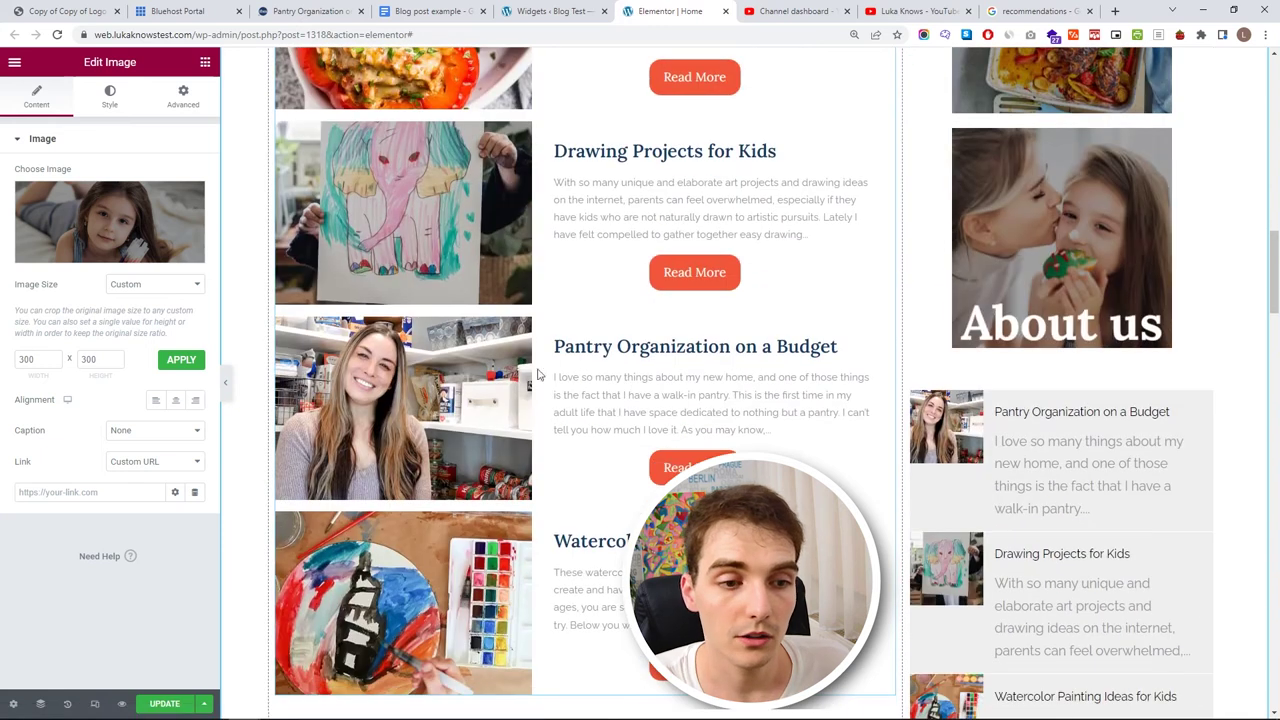
{"action": "left_click", "coordinate": [115, 491]}
{"action": "key", "text": "ctrl+v"}
{"action": "left_click", "coordinate": [158, 702]}
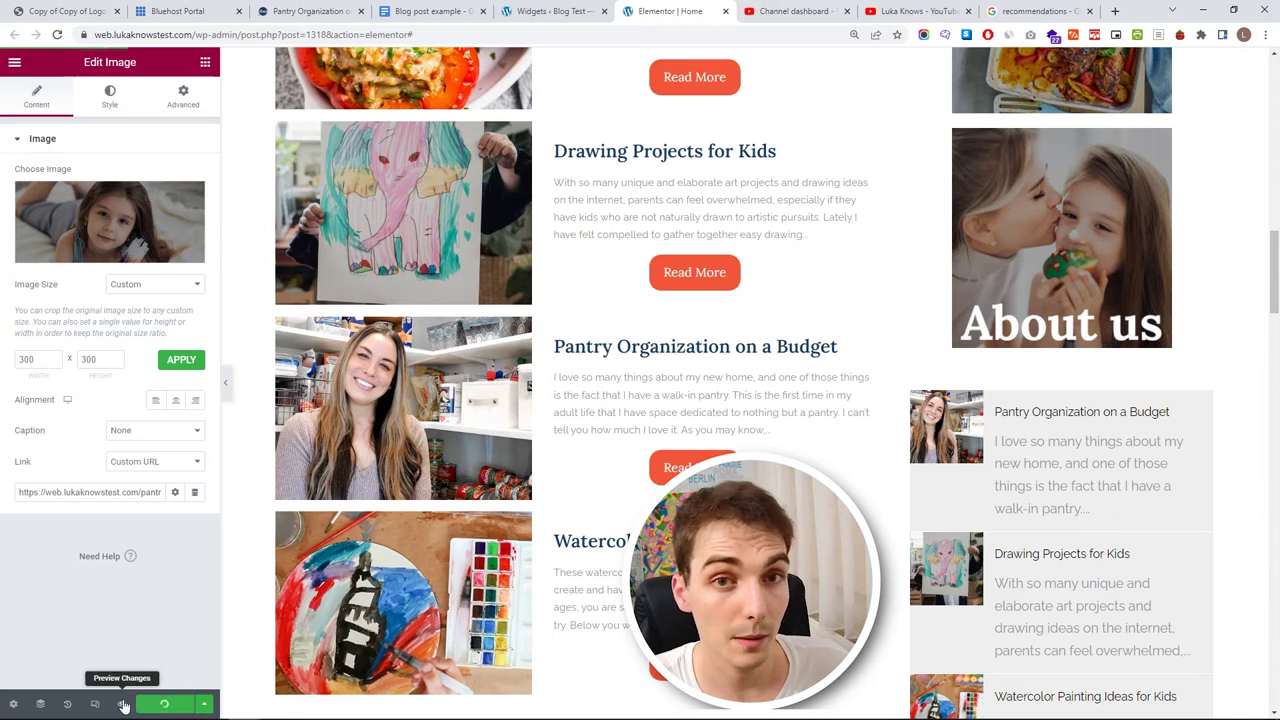
- Preview the updated home page and scroll down to the sidebar link images
{"action": "left_click", "coordinate": [123, 705]}
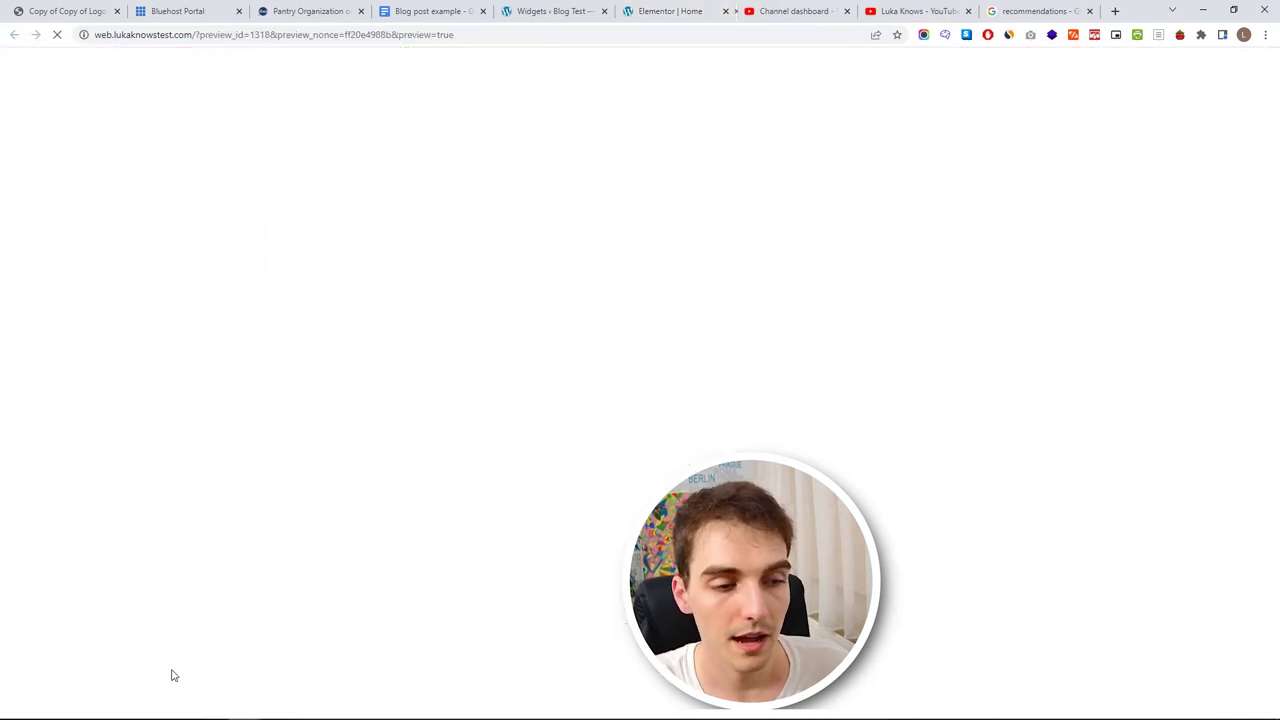
{"action": "scroll", "coordinate": [720, 280], "scroll_direction": "down", "scroll_amount": 6}
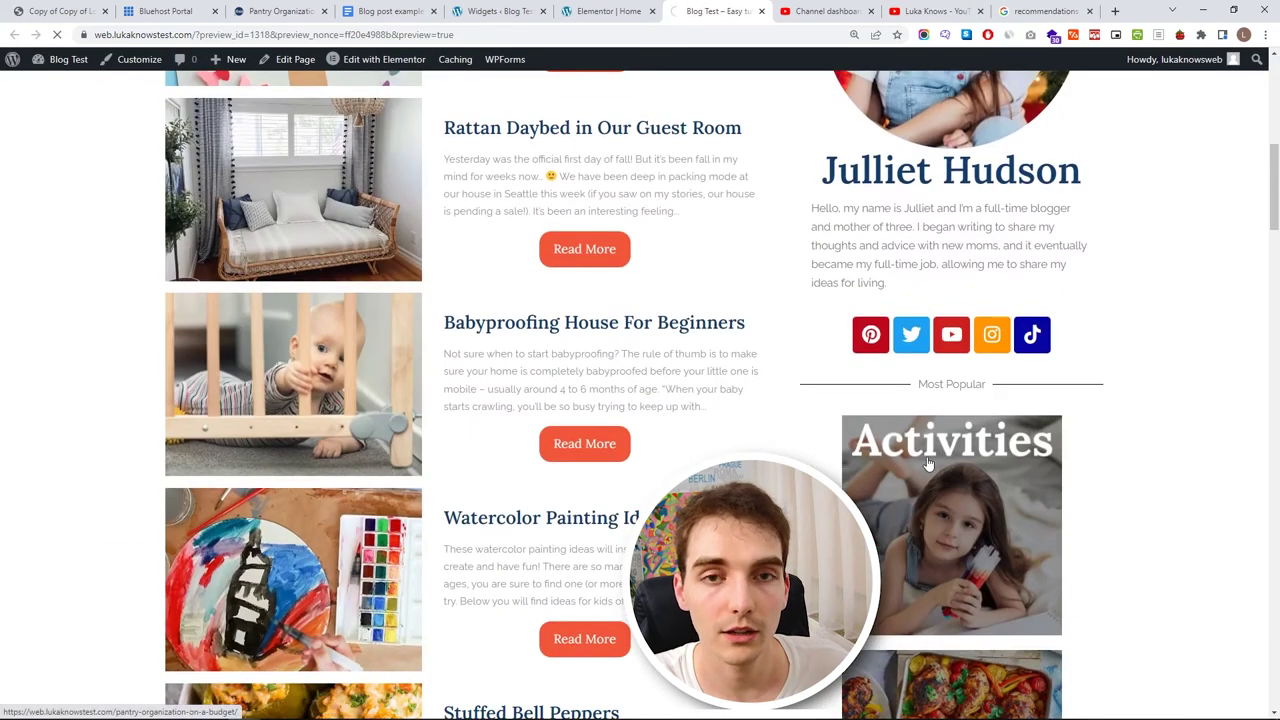
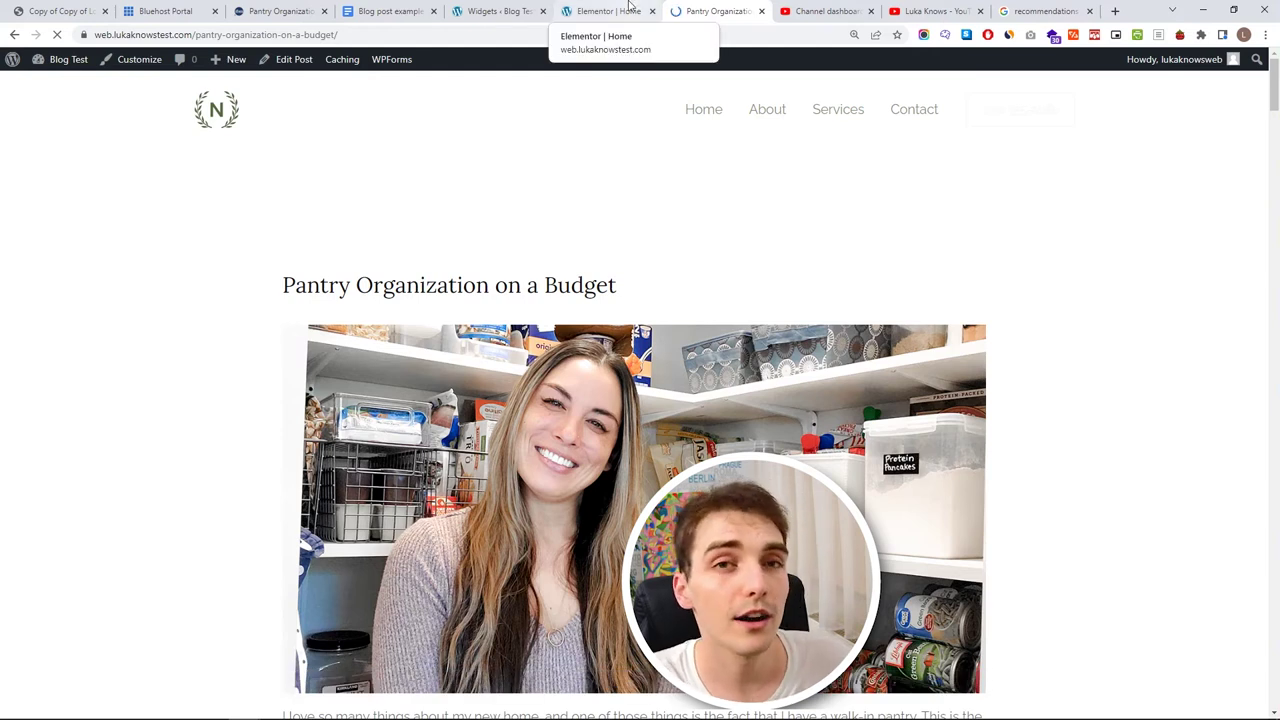
- Return to the editor and set the sidebar Post List's Posts Query Order By to Title
{"action": "key", "text": "ctrl+w"}
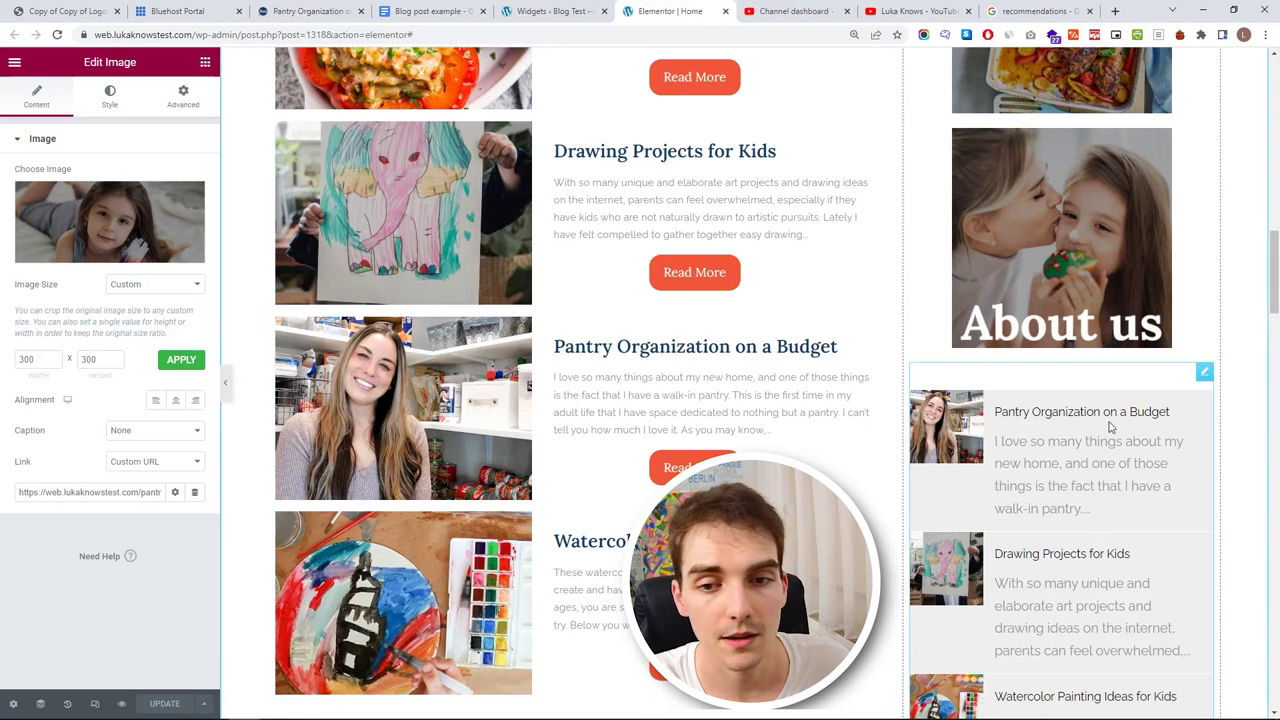
{"action": "left_click", "coordinate": [1137, 440]}
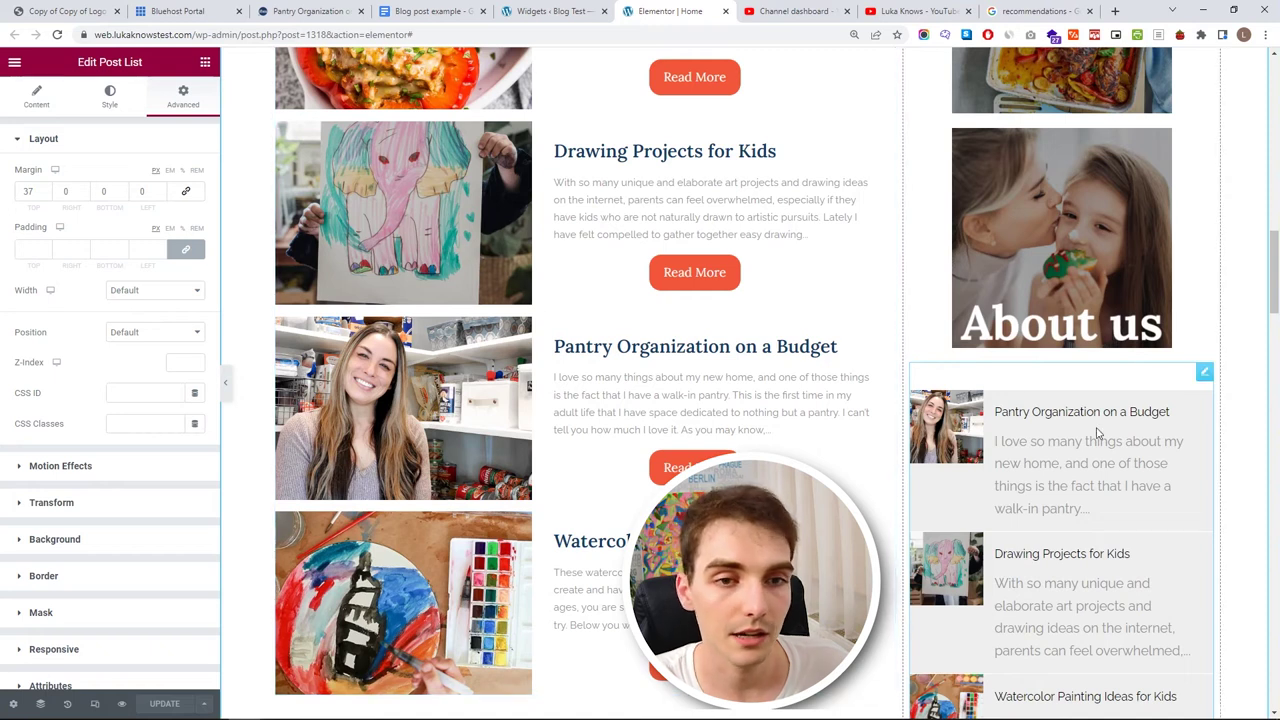
{"action": "left_click", "coordinate": [86, 138]}
{"action": "left_click", "coordinate": [104, 143]}
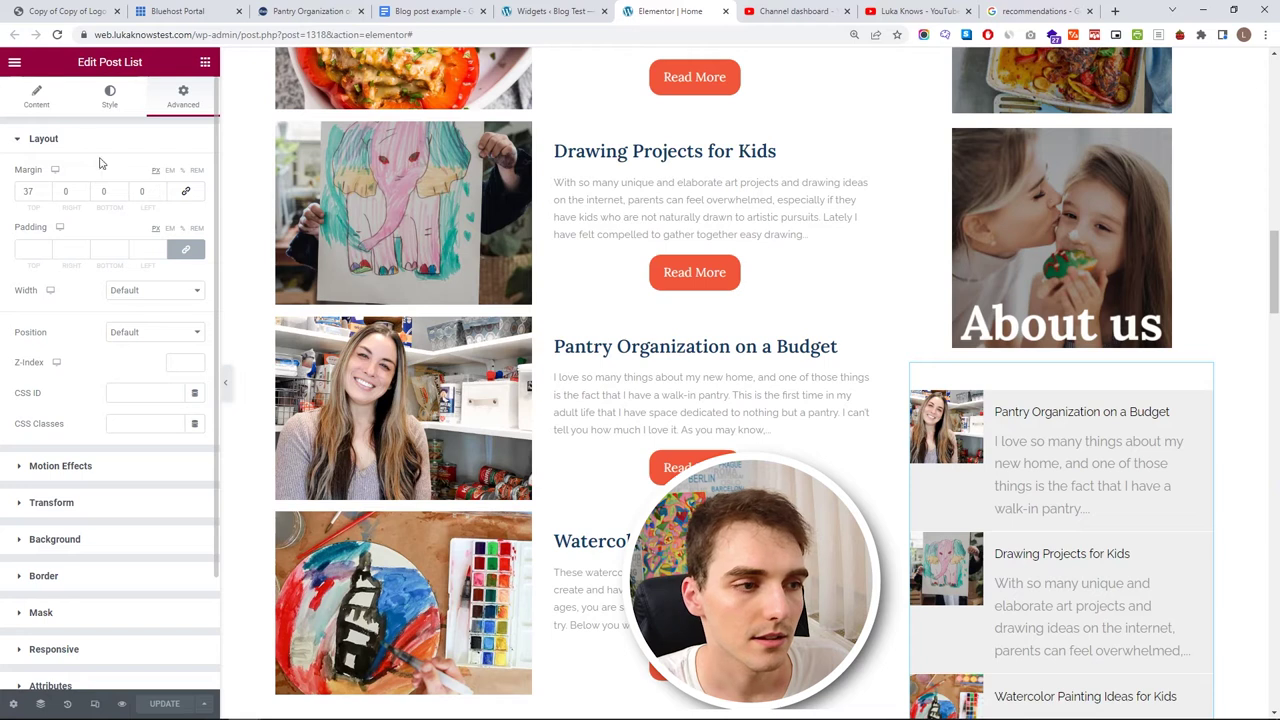
{"action": "left_click", "coordinate": [40, 100]}
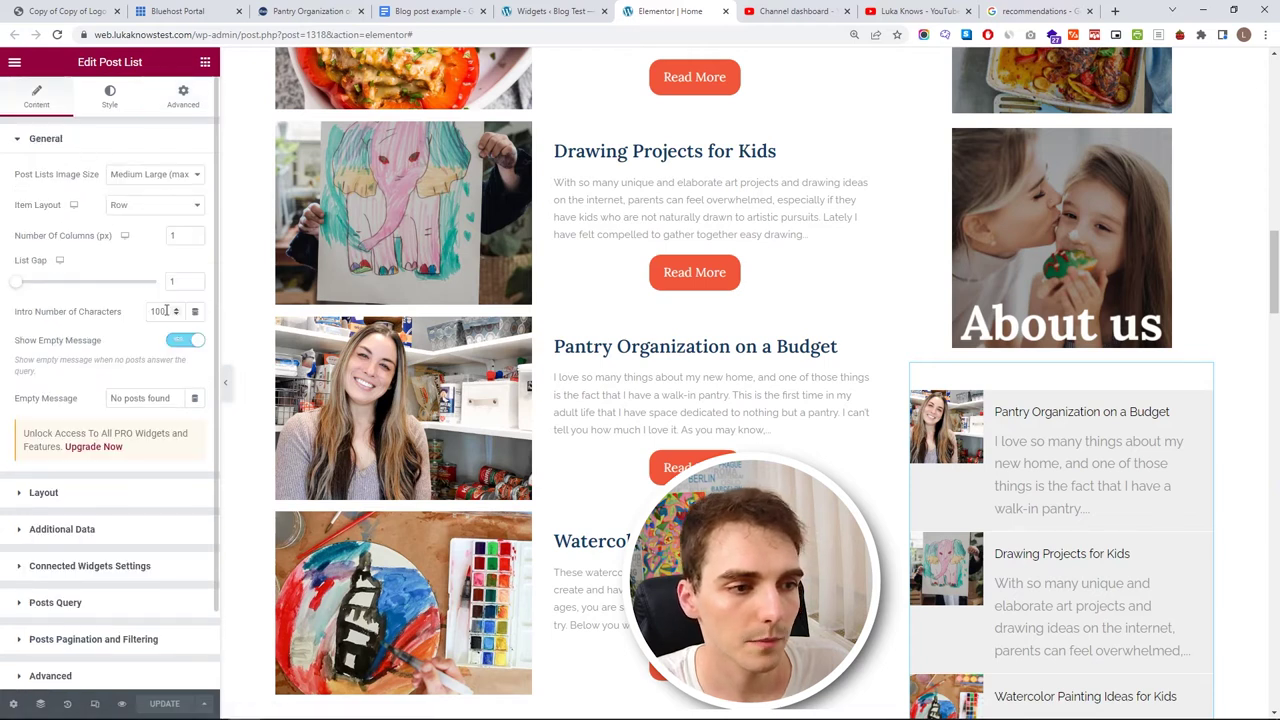
{"action": "left_click", "coordinate": [87, 139]}
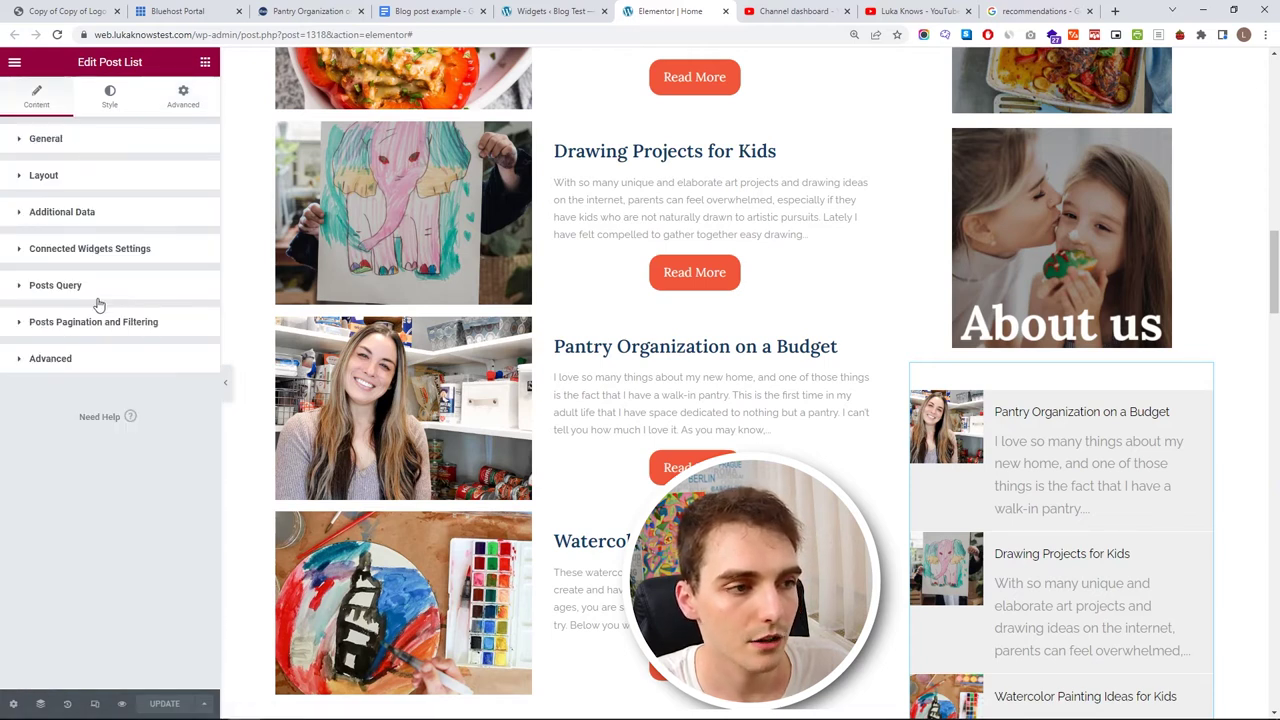
{"action": "left_click", "coordinate": [98, 294]}
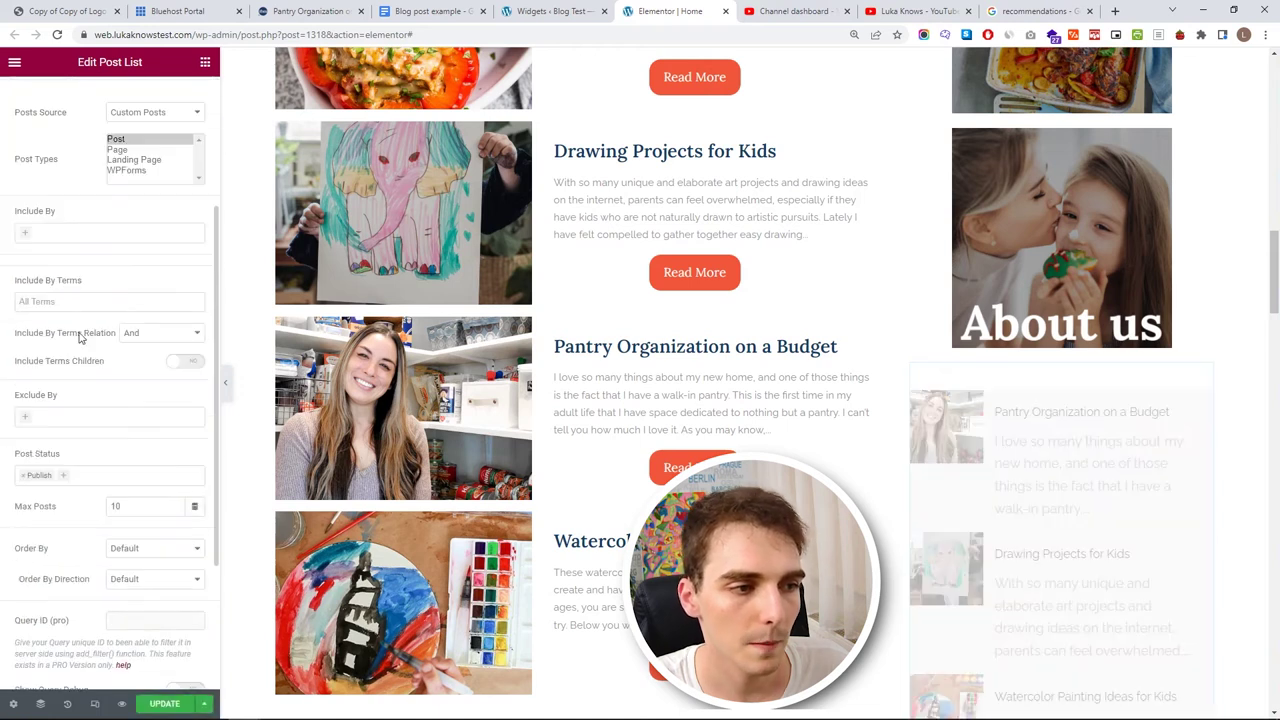
{"action": "left_click", "coordinate": [144, 561]}
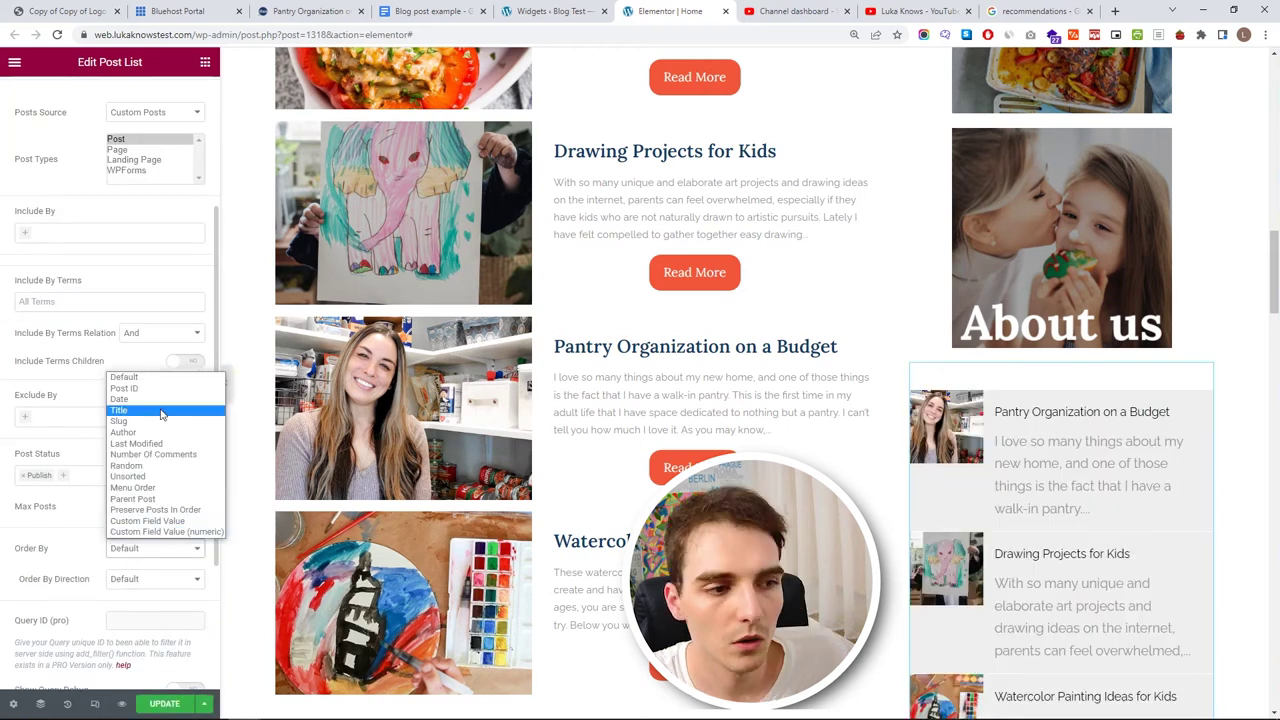
{"action": "left_click", "coordinate": [160, 410]}
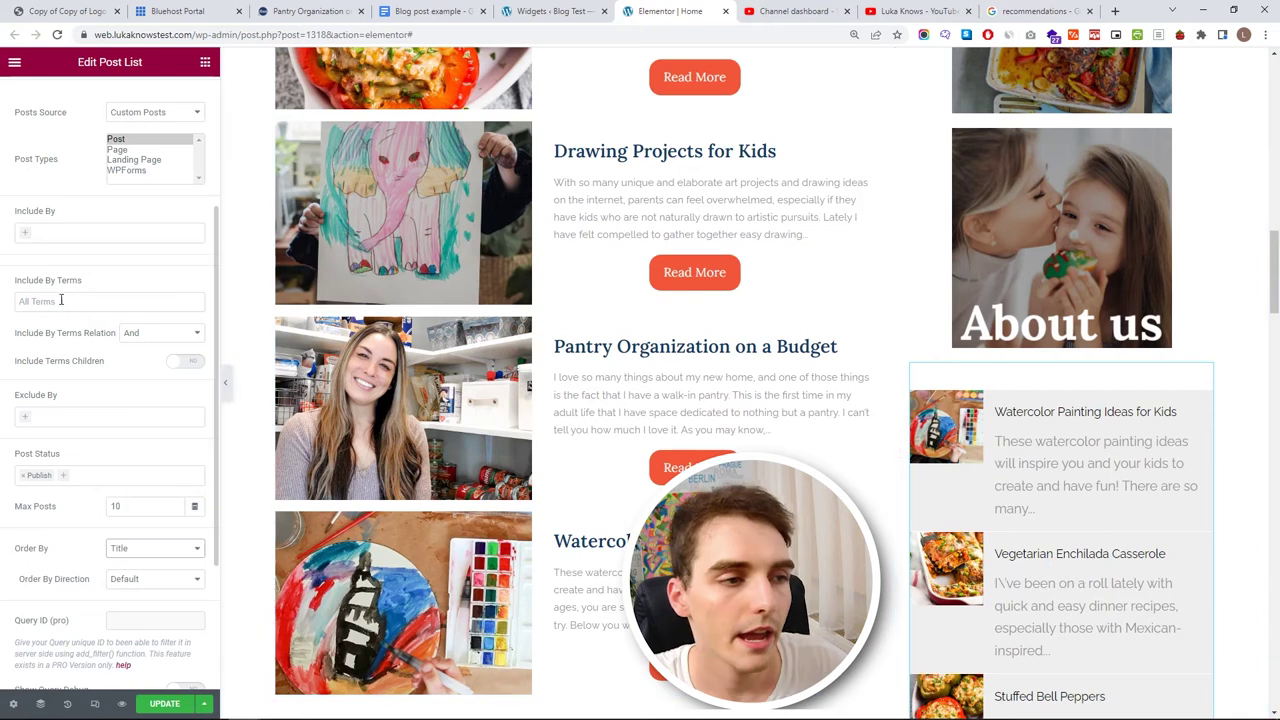
{"action": "scroll", "coordinate": [90, 255], "scroll_direction": "up", "scroll_amount": 3}
- Make the post list's item background transparent with colour #FFFFFF00
{"action": "left_click", "coordinate": [83, 285]}
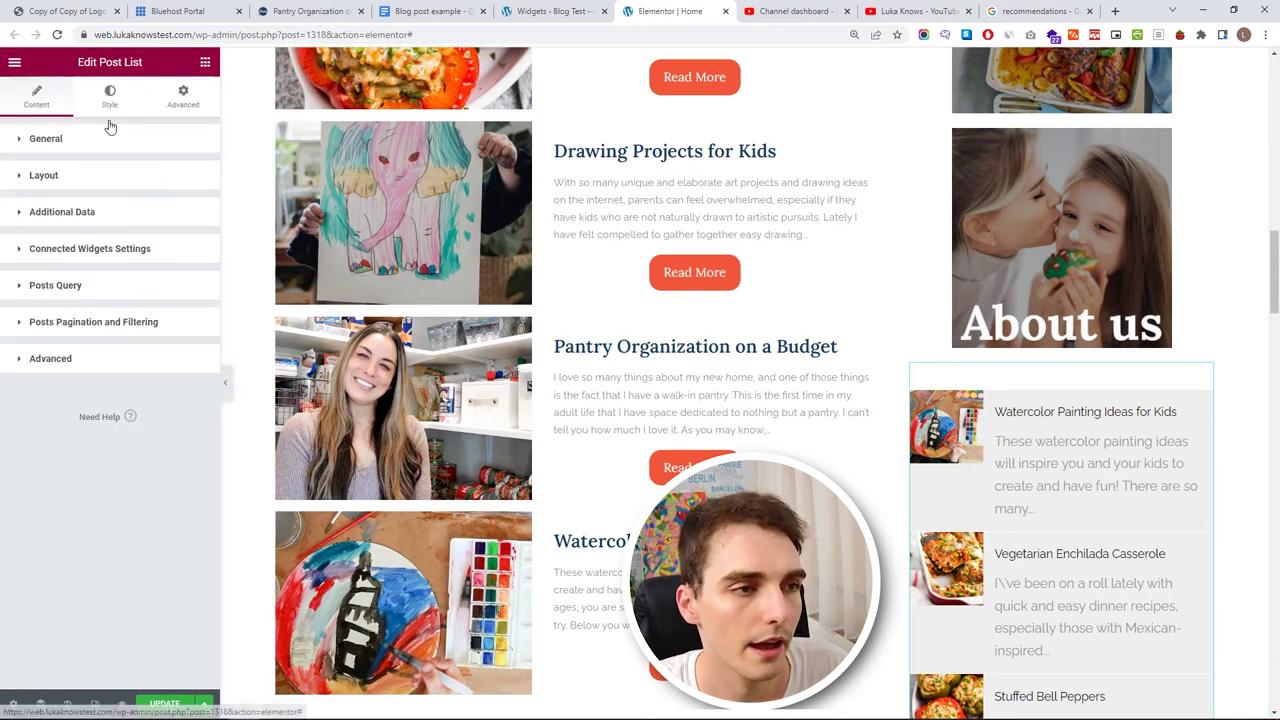
{"action": "left_click", "coordinate": [110, 96]}
{"action": "left_click", "coordinate": [195, 205]}
{"action": "type", "text": "#FFFFFF00"}
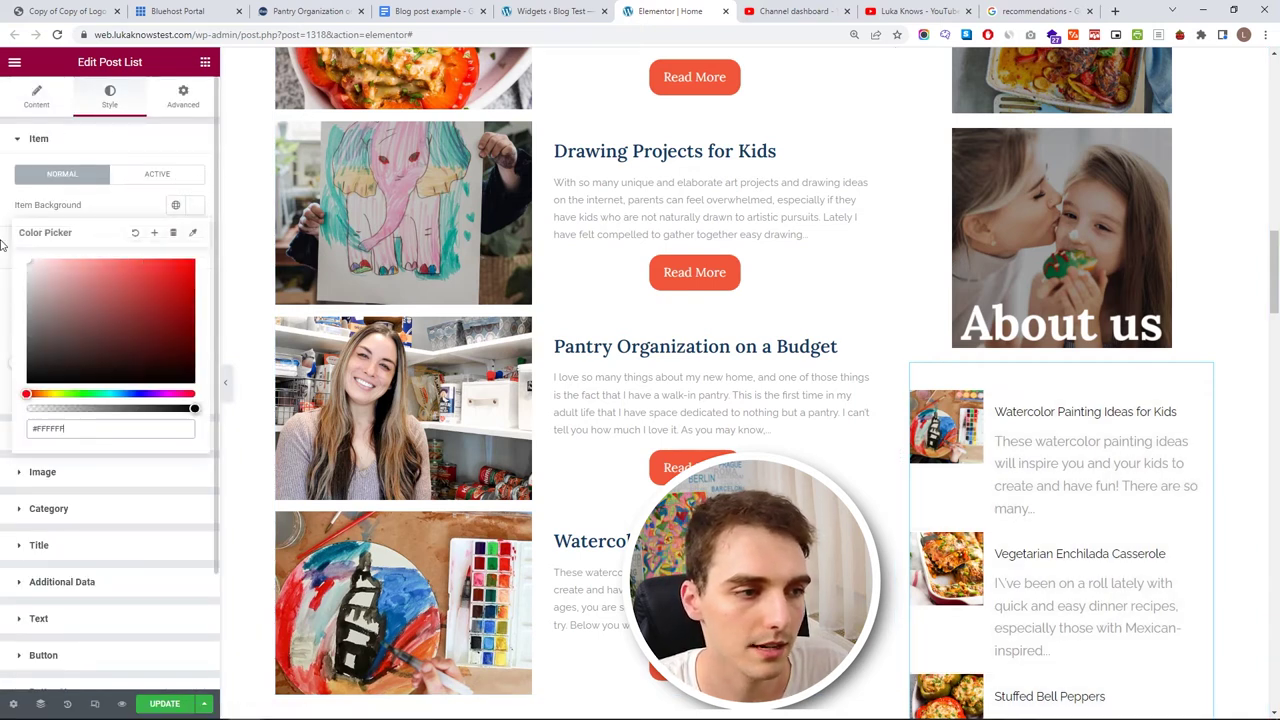
{"action": "left_click", "coordinate": [132, 217]}
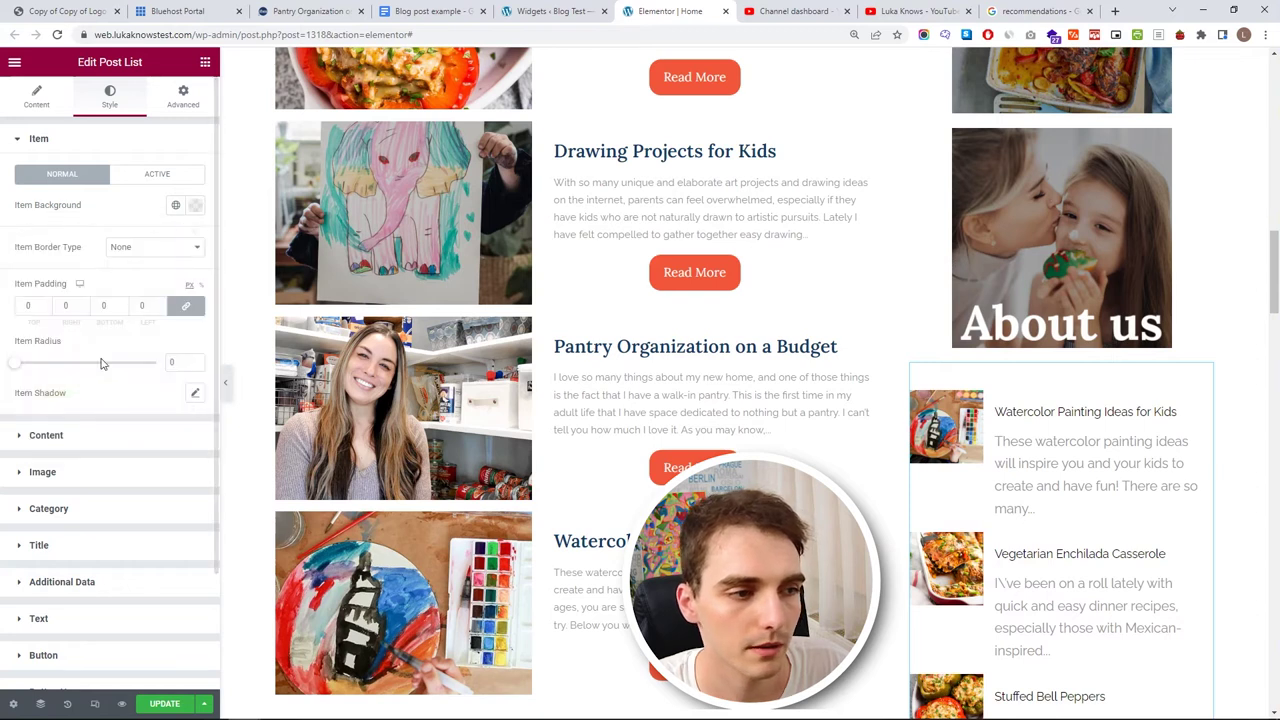
- Set the content padding to 0 and the thumbnail width and height to 150
{"action": "left_click", "coordinate": [46, 435]}
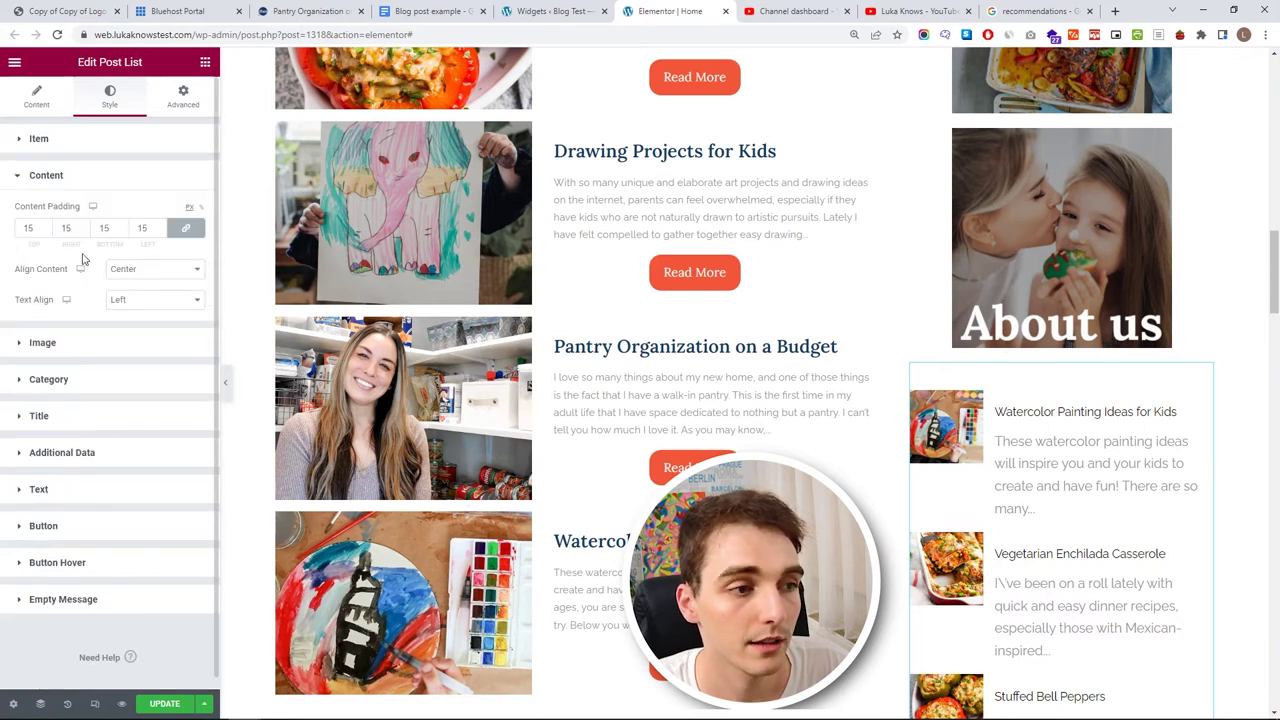
{"action": "type", "text": "0"}
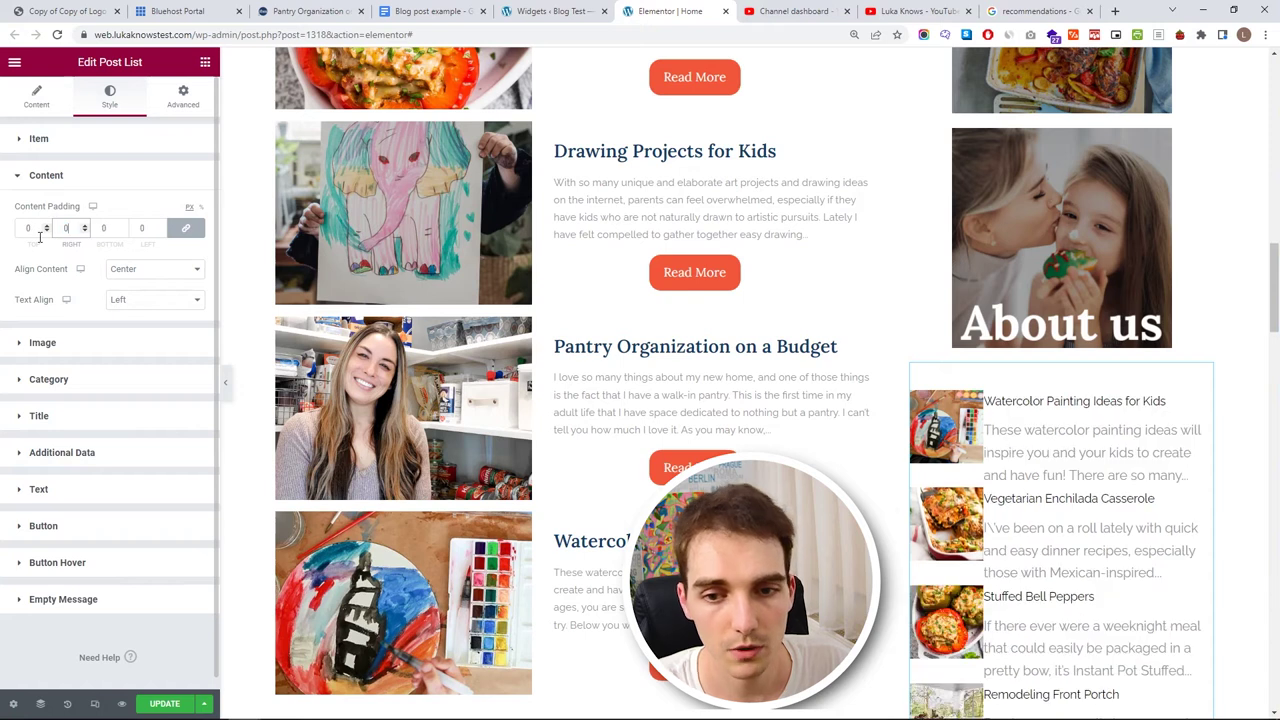
{"action": "left_click", "coordinate": [62, 340]}
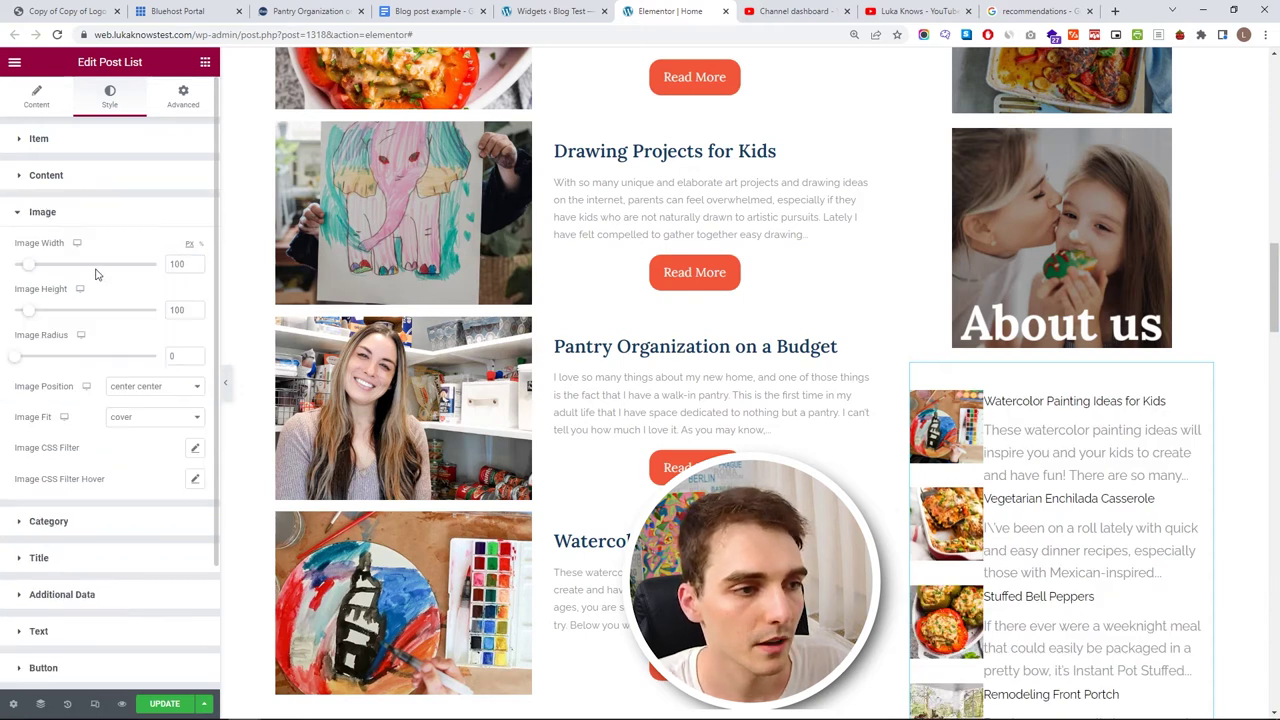
{"action": "type", "text": "150"}
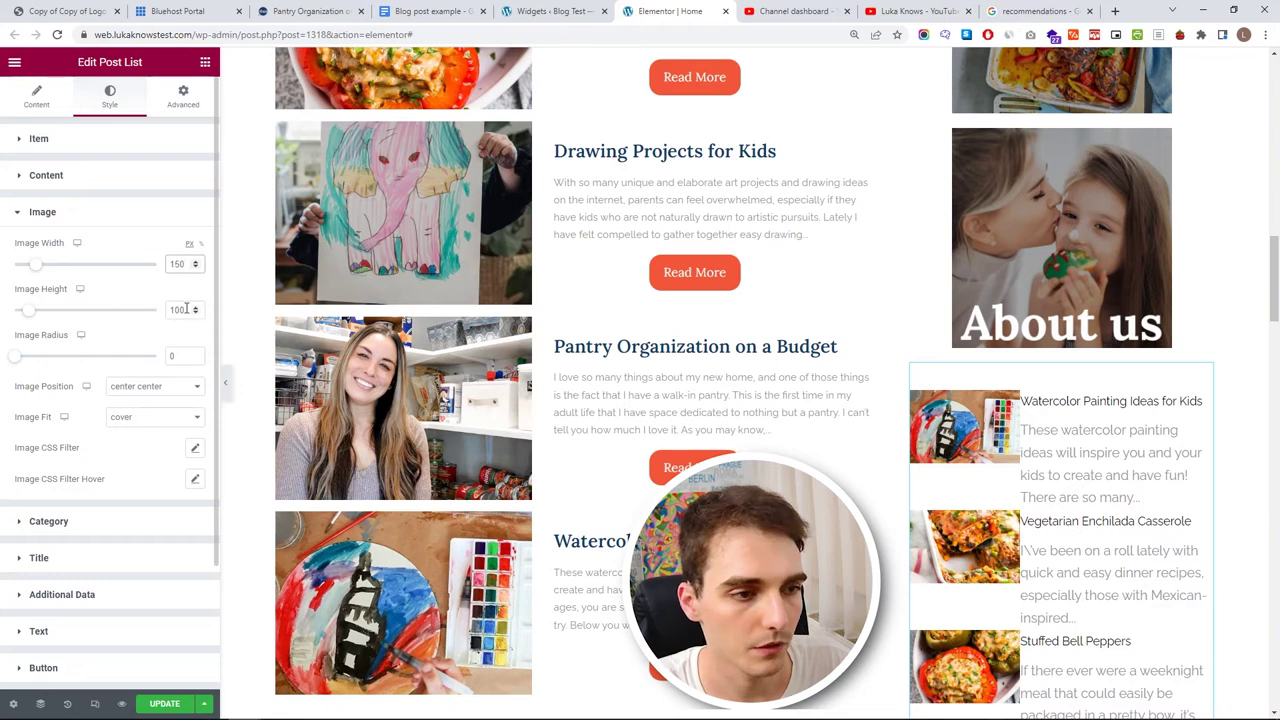
{"action": "type", "text": "150"}
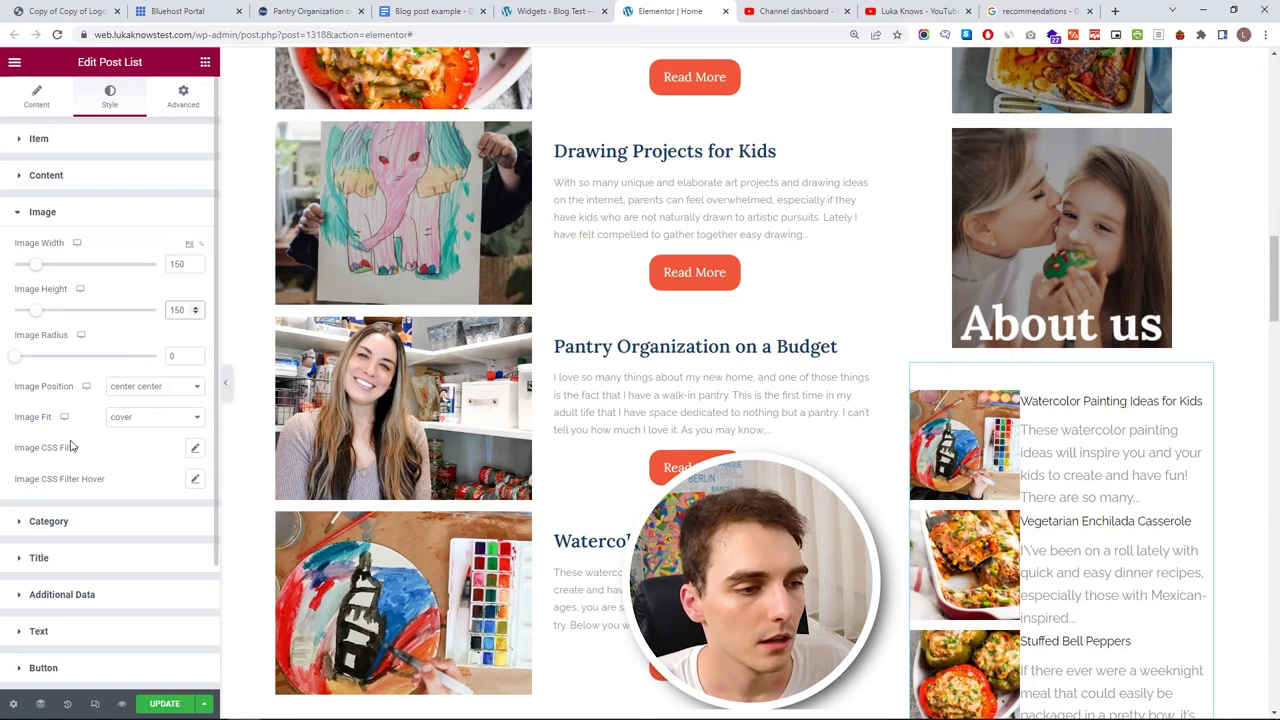
- Unlink the content padding and give it a top padding of 15
{"action": "left_click", "coordinate": [90, 175]}
{"action": "left_click", "coordinate": [185, 228]}
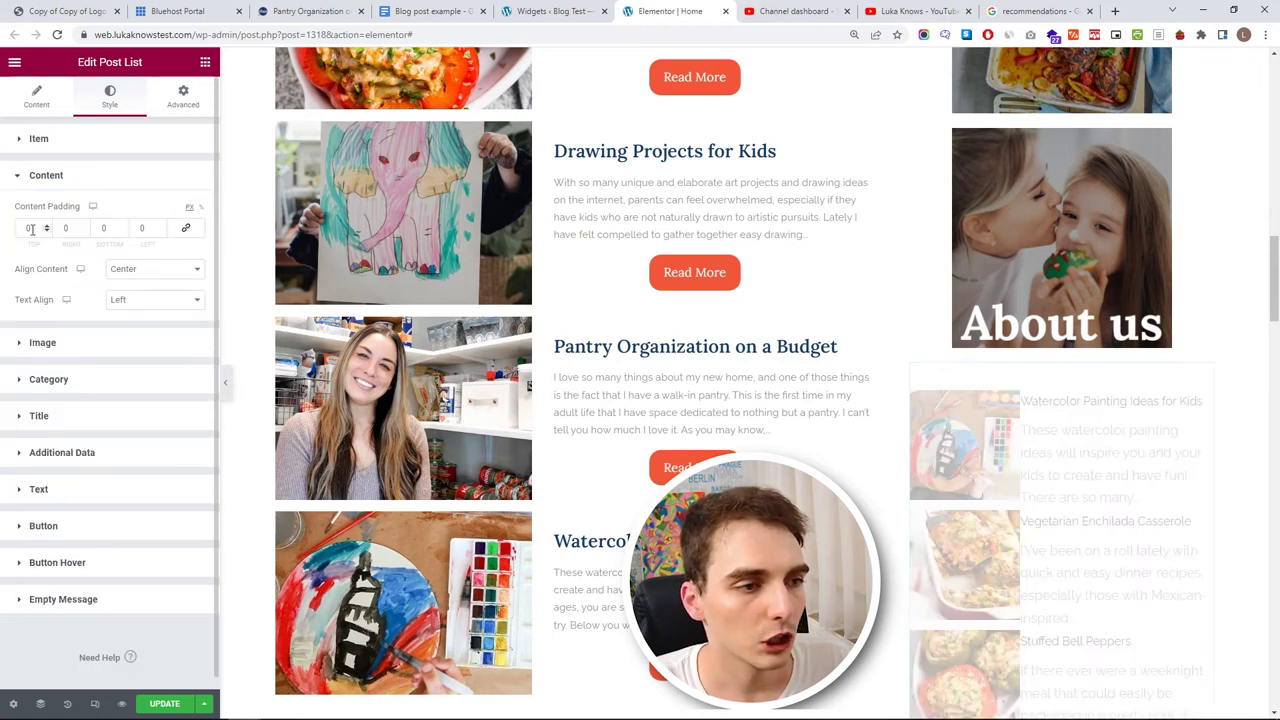
{"action": "left_click", "coordinate": [45, 228]}
{"action": "type", "text": "11"}
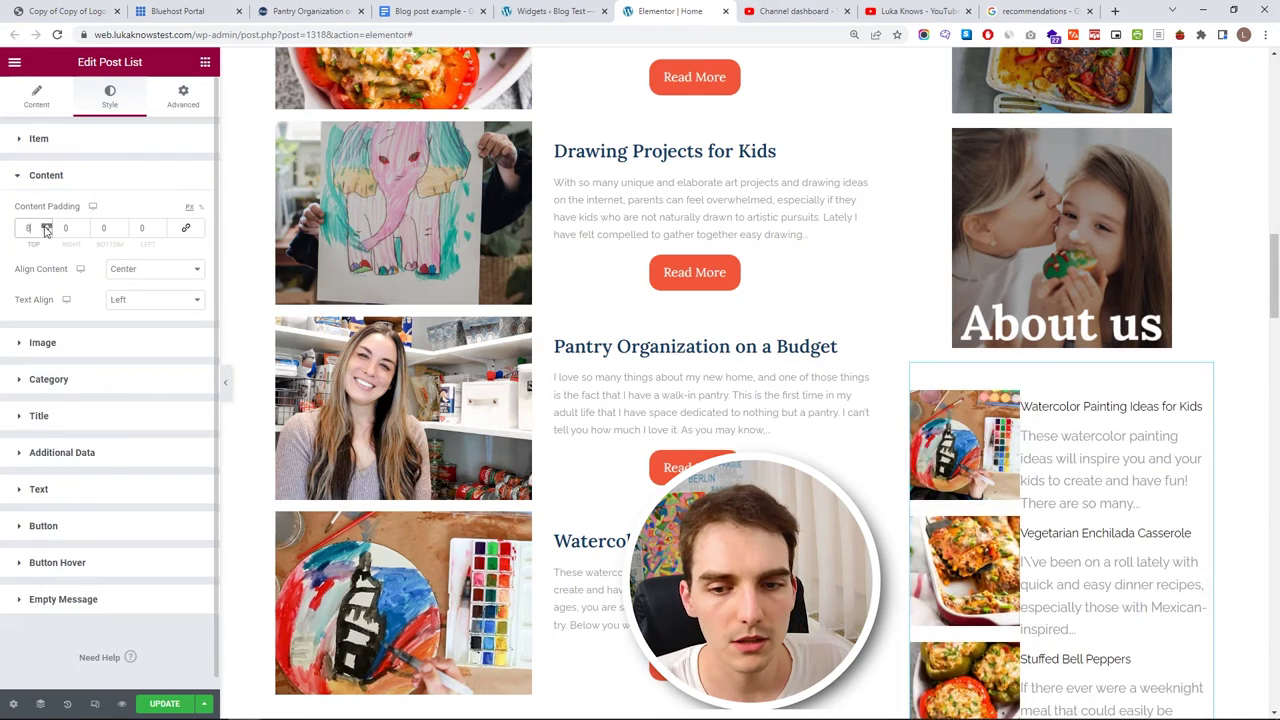
{"action": "key", "text": "Up"}
{"action": "key", "text": "Up"}
{"action": "key", "text": "Up"}
{"action": "key", "text": "Up"}
{"action": "key", "text": "Up"}
{"action": "key", "text": "Up"}
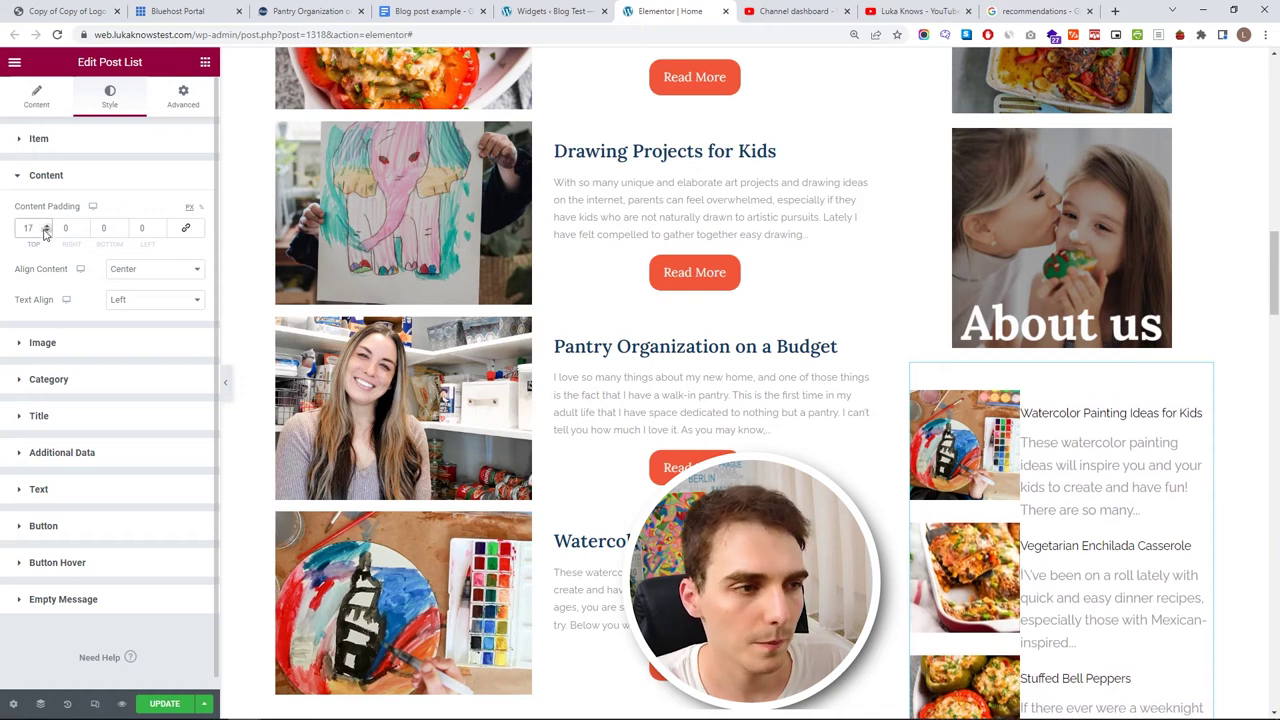
{"action": "key", "text": "Down"}
{"action": "key", "text": "Down"}
{"action": "left_click", "coordinate": [56, 181]}
- Style post titles with the H2 global font (17 px Lora) in the dark blue global colour
{"action": "left_click", "coordinate": [62, 287]}
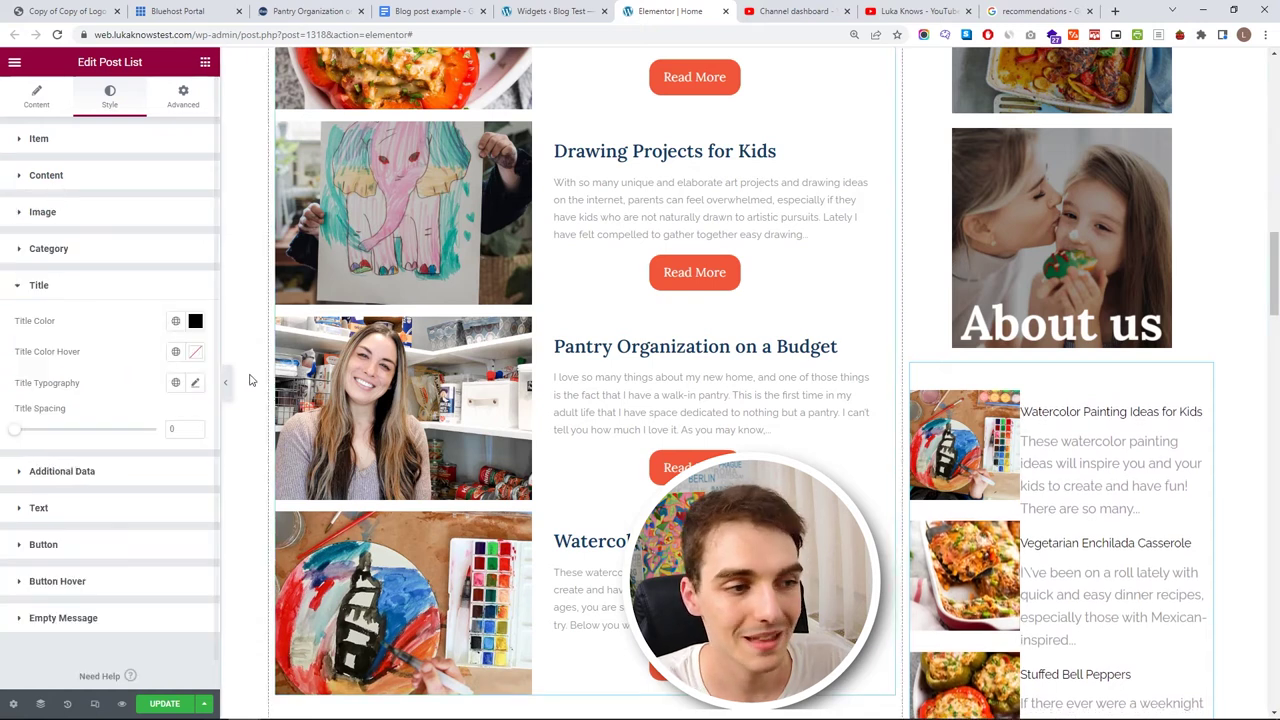
{"action": "left_click", "coordinate": [178, 384]}
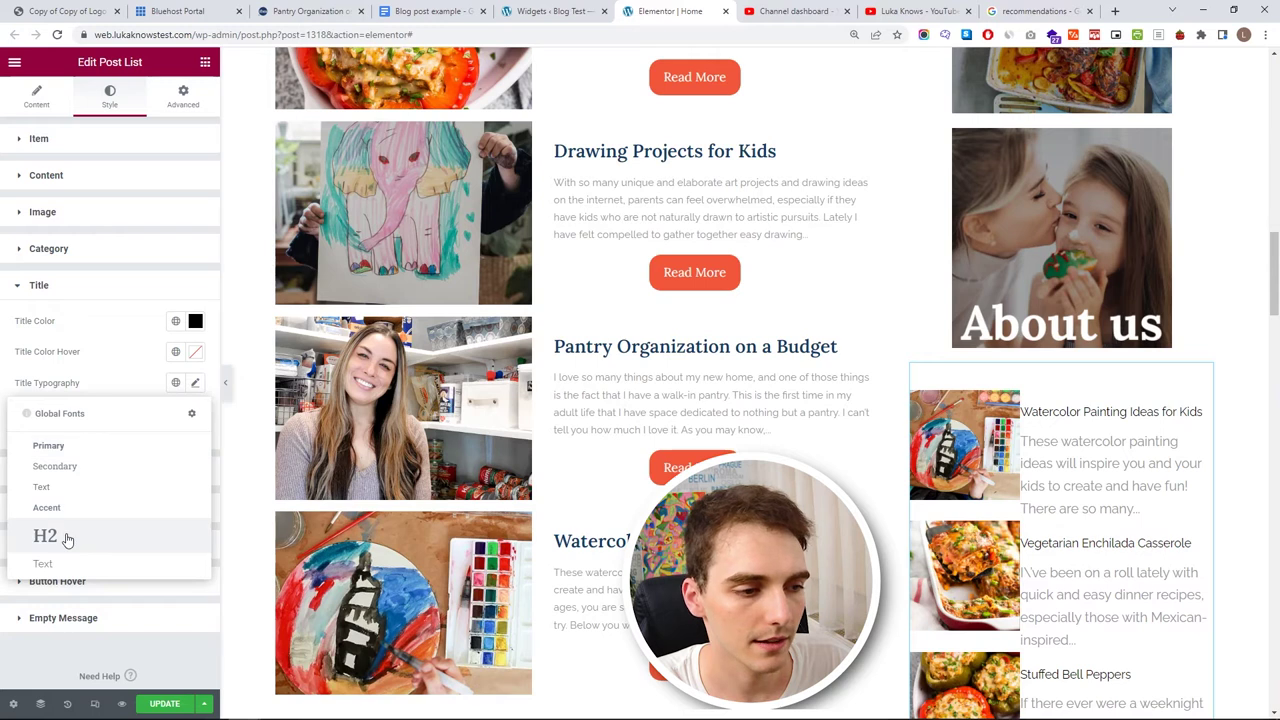
{"action": "left_click", "coordinate": [30, 537]}
{"action": "left_click", "coordinate": [194, 384]}
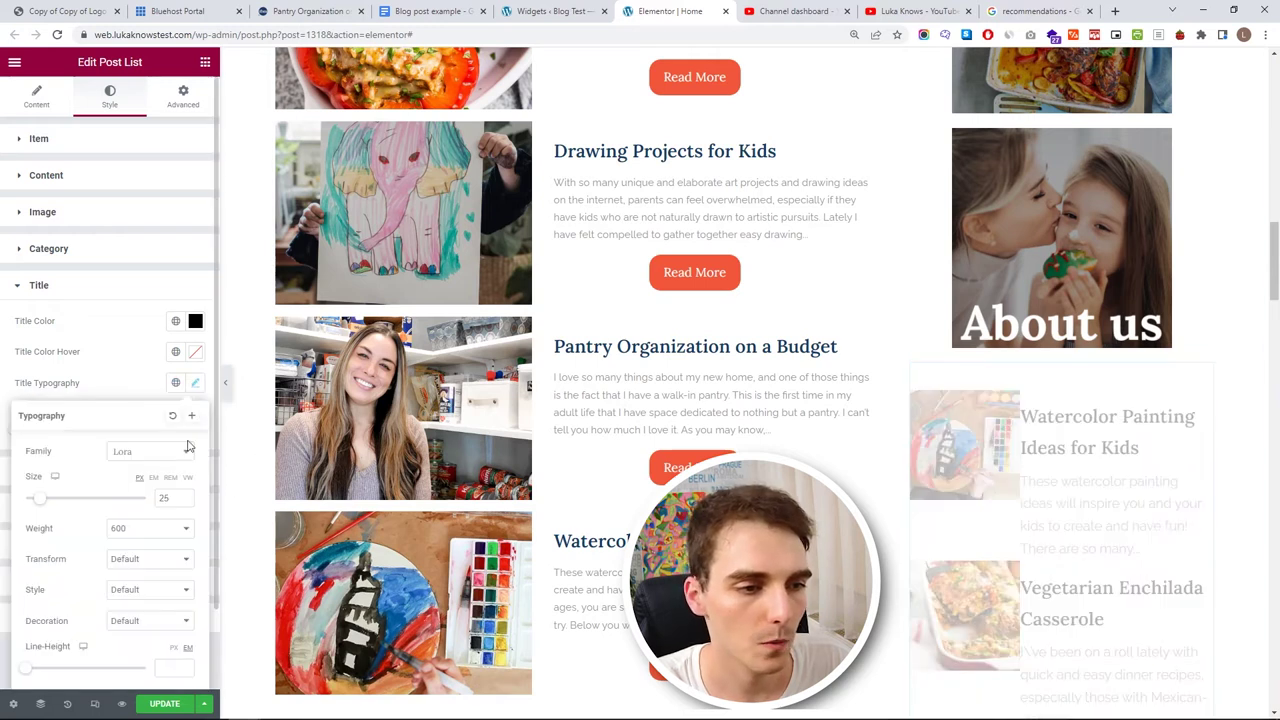
{"action": "scroll", "coordinate": [183, 500], "scroll_direction": "down", "scroll_amount": 11}
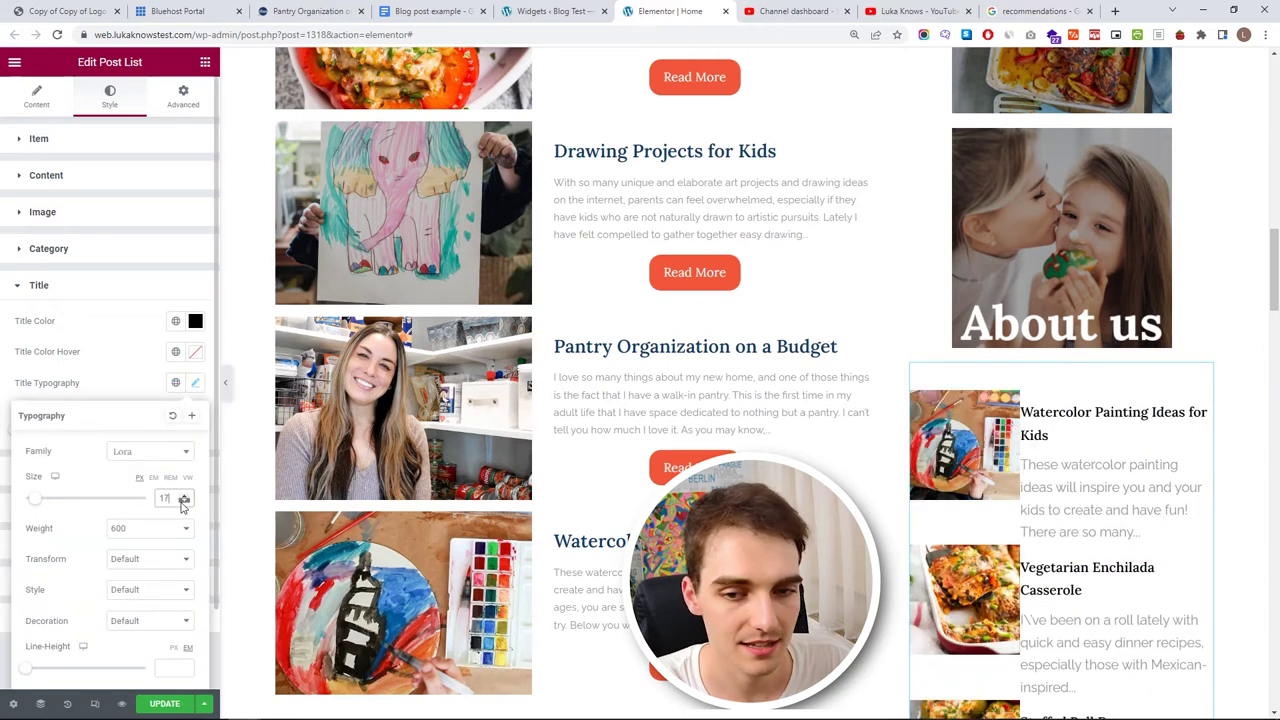
{"action": "scroll", "coordinate": [183, 500], "scroll_direction": "up", "scroll_amount": 3}
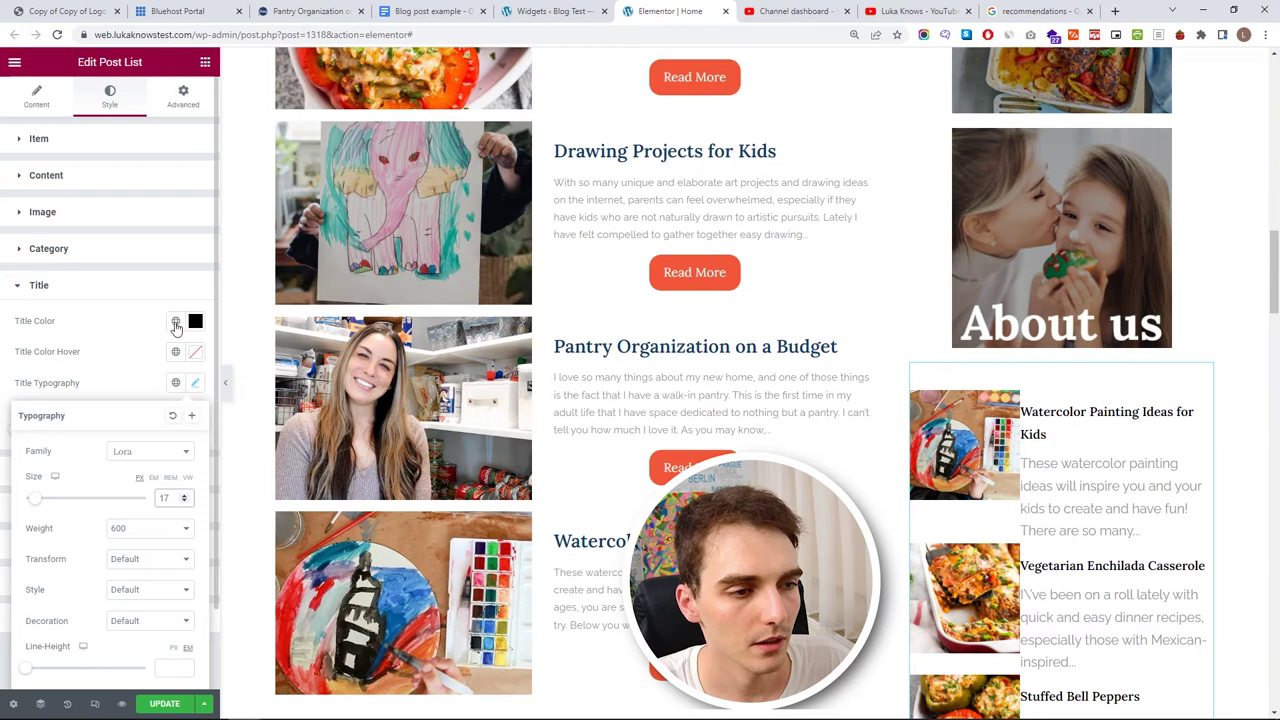
{"action": "left_click", "coordinate": [176, 326]}
{"action": "left_click", "coordinate": [115, 490]}
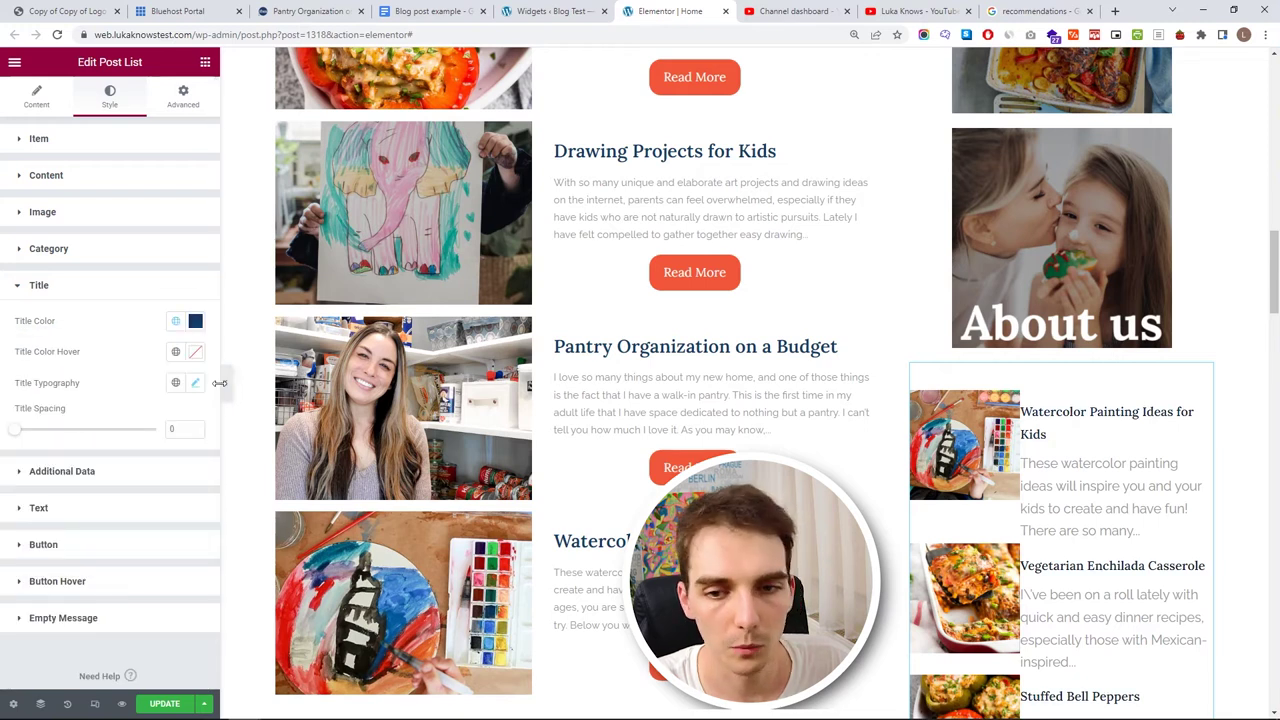
{"action": "left_click", "coordinate": [95, 290]}
- Give the excerpts a smaller global font preset and set Text Spacing to 0
{"action": "left_click", "coordinate": [86, 362]}
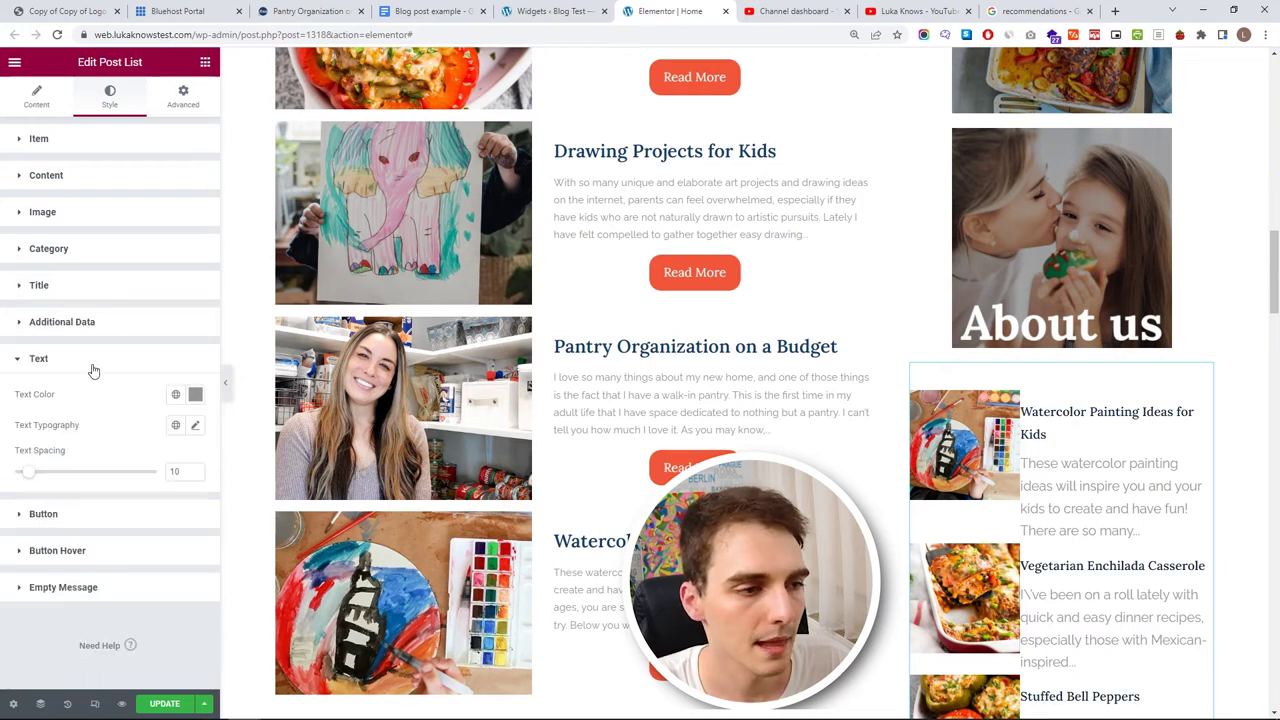
{"action": "left_click", "coordinate": [176, 425]}
{"action": "left_click", "coordinate": [74, 606]}
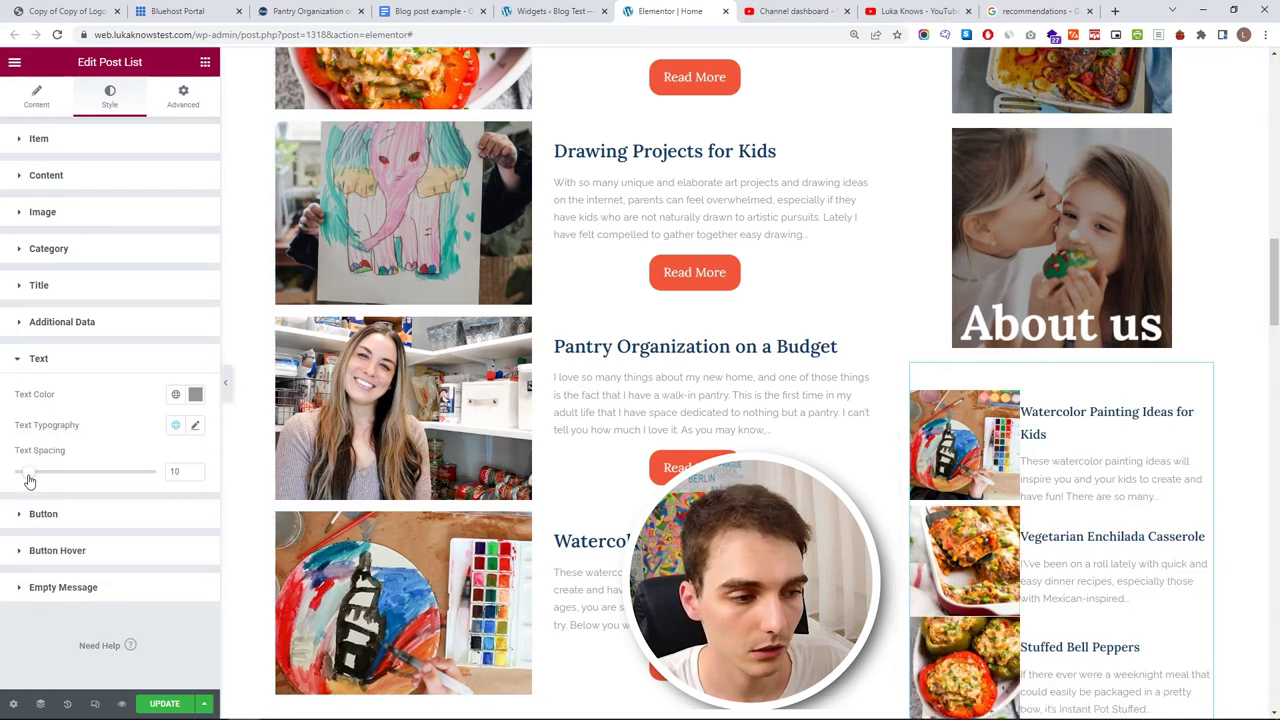
{"action": "left_click_drag", "start_coordinate": [22, 481], "coordinate": [2, 470]}
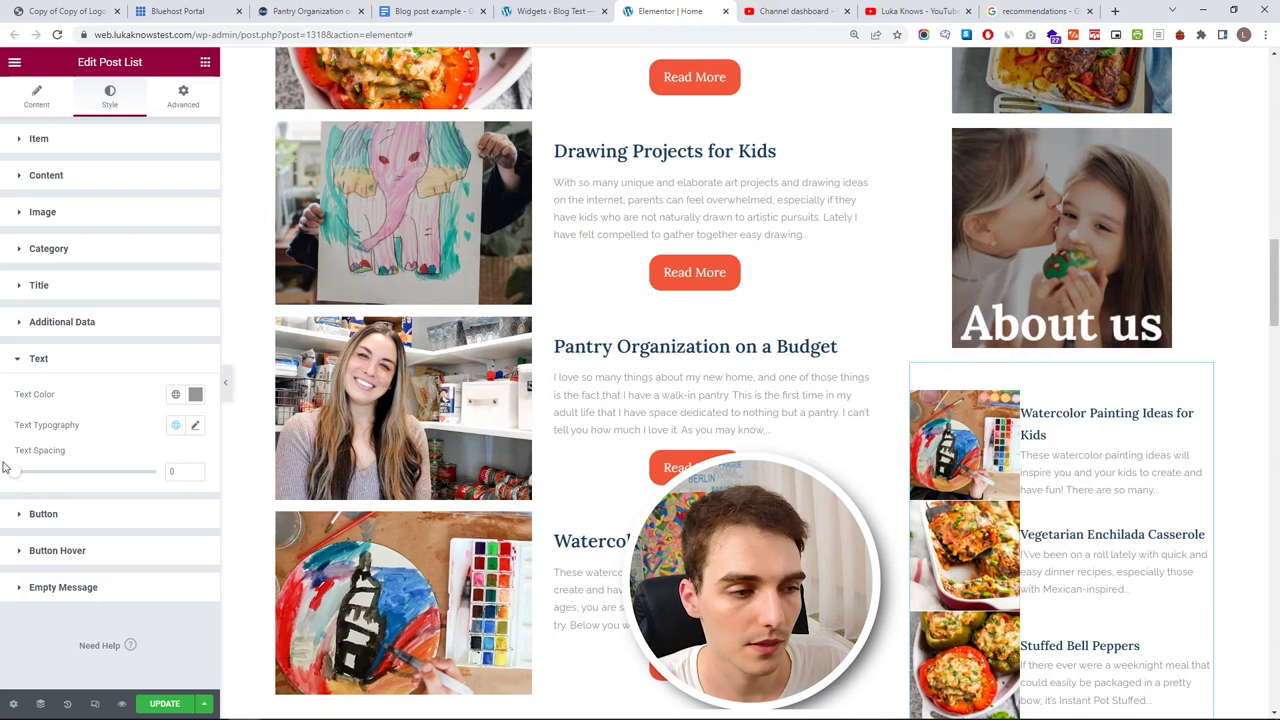
{"action": "left_click", "coordinate": [110, 97]}
{"action": "left_click", "coordinate": [80, 178]}
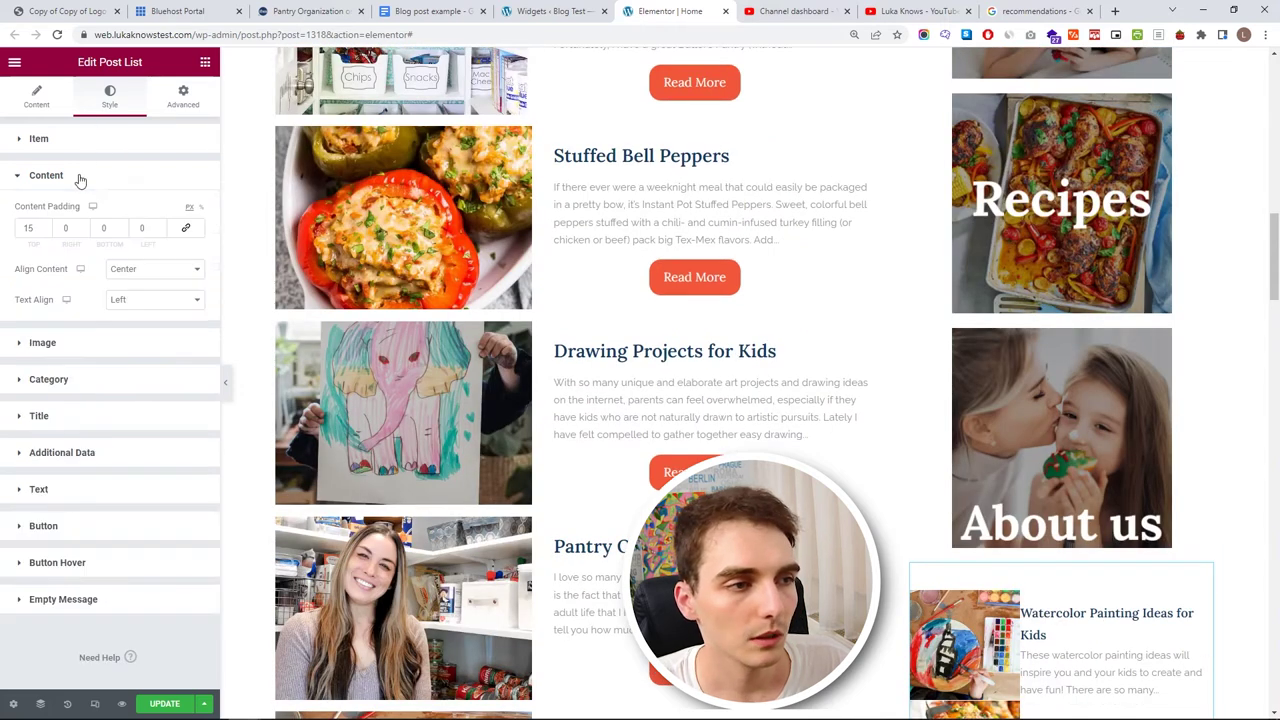
- Resize the thumbnails to 125 × 125 px and set the post text spacing to 0
{"action": "left_click", "coordinate": [63, 334]}
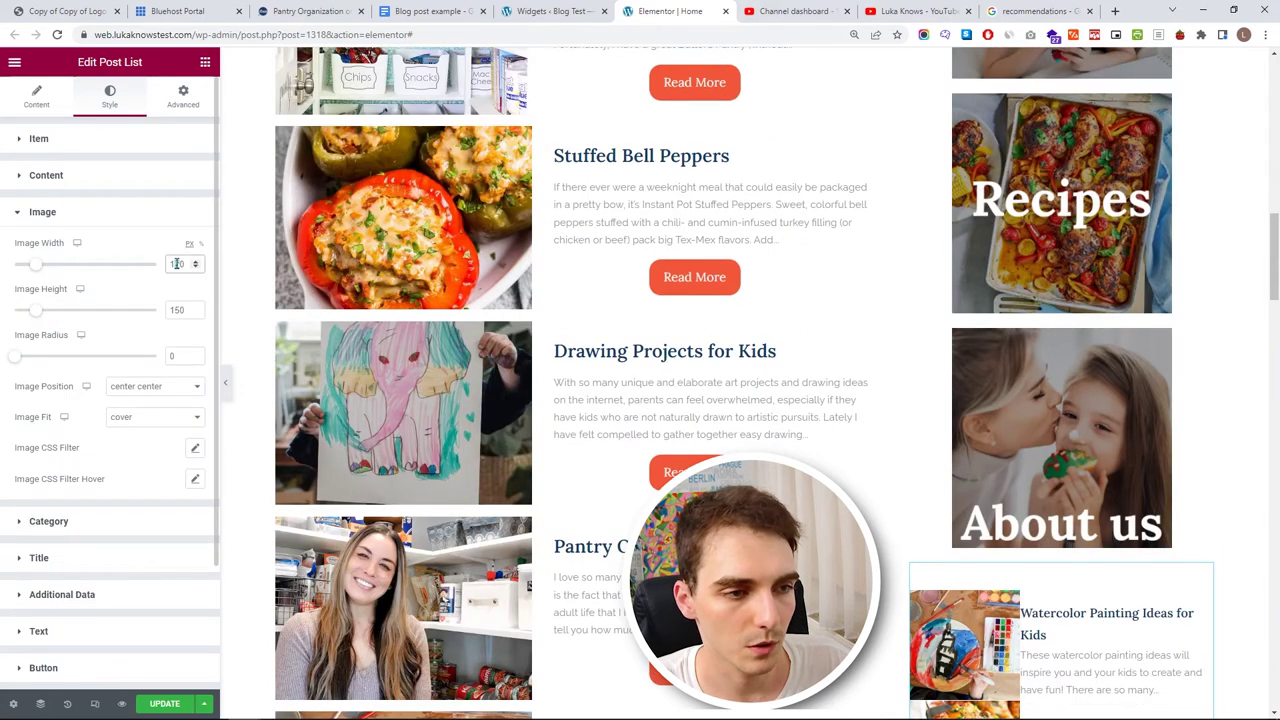
{"action": "type", "text": "100125"}
{"action": "left_click", "coordinate": [176, 311]}
{"action": "type", "text": "125"}
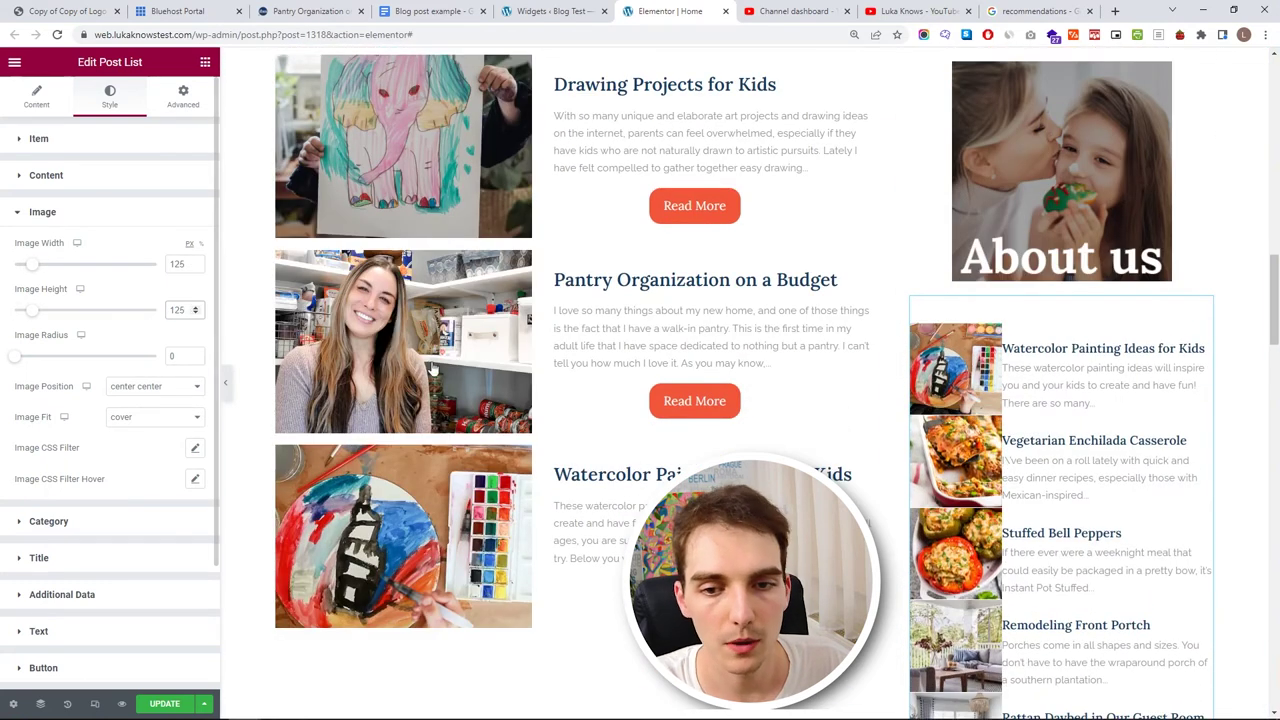
{"action": "left_click", "coordinate": [86, 212]}
{"action": "left_click", "coordinate": [83, 186]}
{"action": "scroll", "coordinate": [42, 226], "scroll_direction": "up", "scroll_amount": 9}
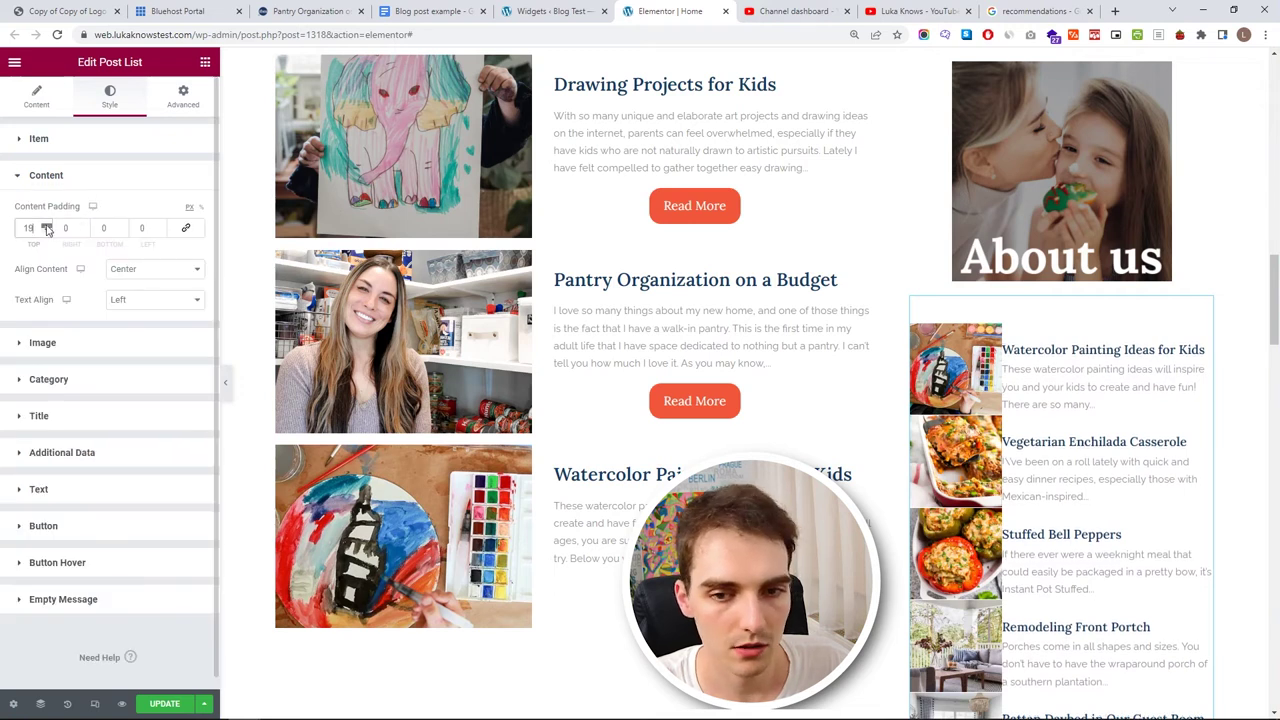
{"action": "scroll", "coordinate": [44, 228], "scroll_direction": "up", "scroll_amount": 5}
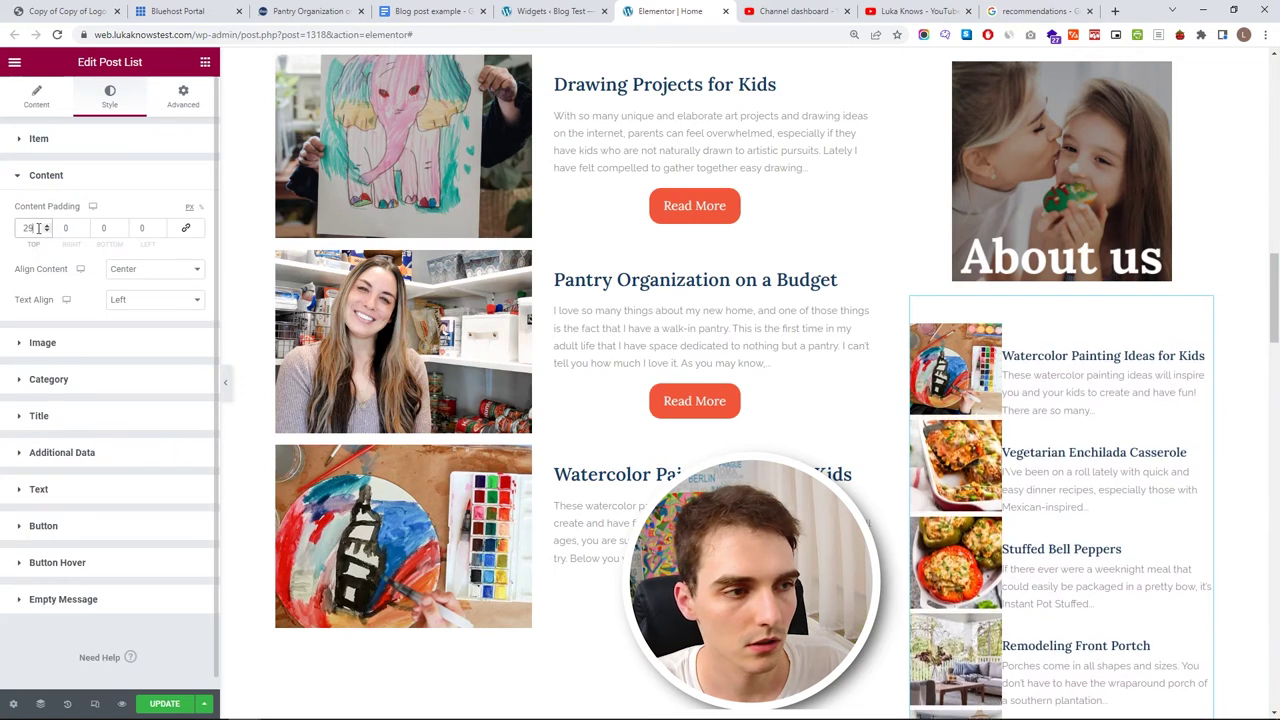
{"action": "type", "text": "0"}
{"action": "left_click", "coordinate": [51, 181]}
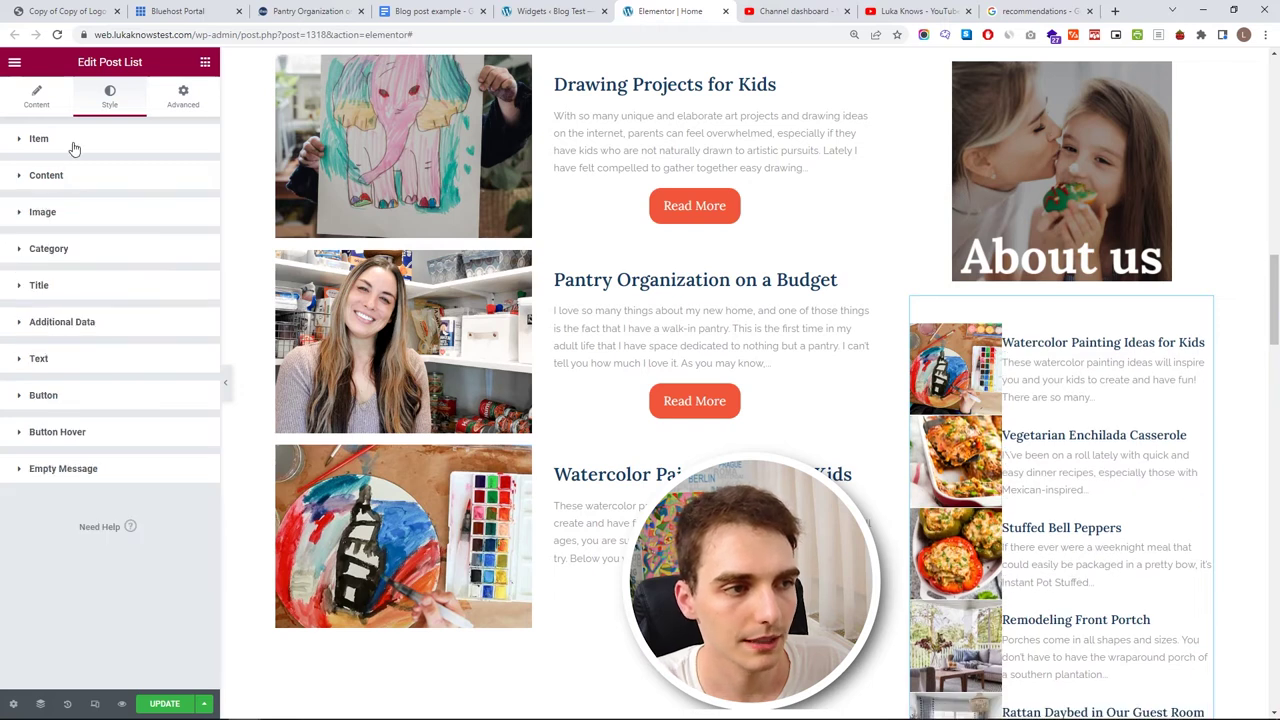
- Unlink item padding and set it to top 15 and left 5
{"action": "left_click", "coordinate": [70, 143]}
{"action": "left_click", "coordinate": [185, 305]}
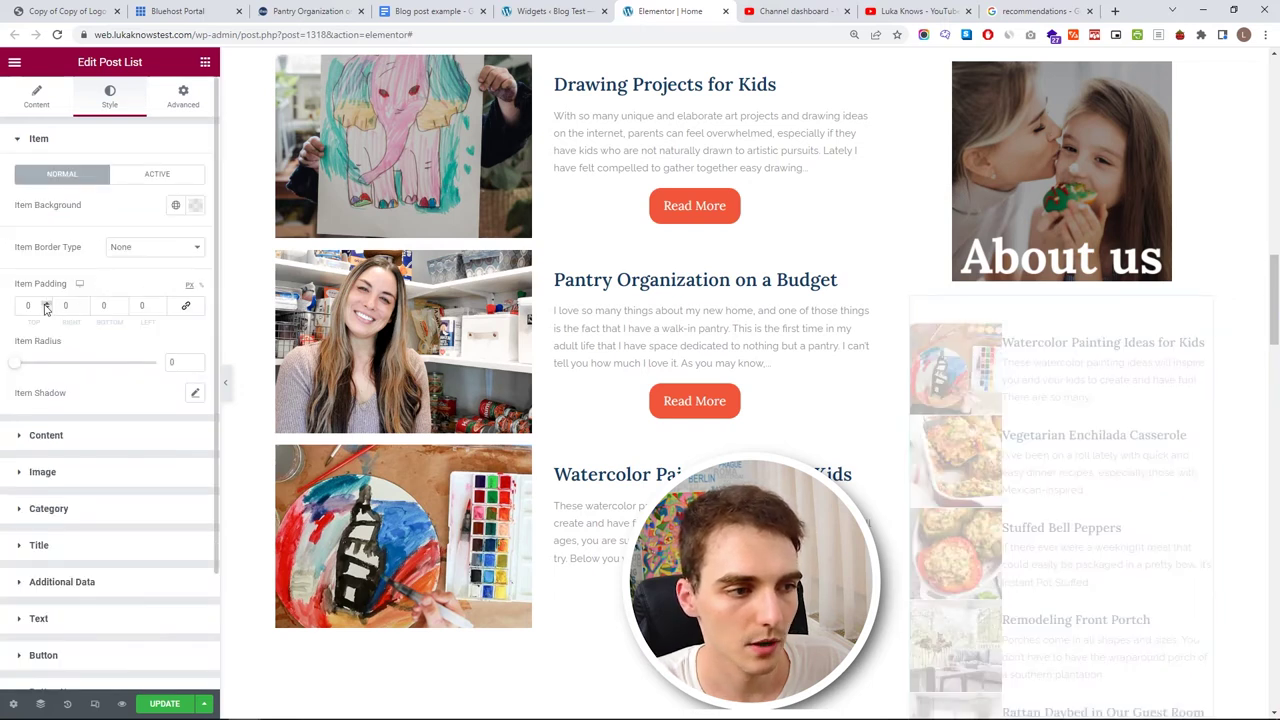
{"action": "left_click", "coordinate": [45, 309]}
{"action": "type", "text": "10"}
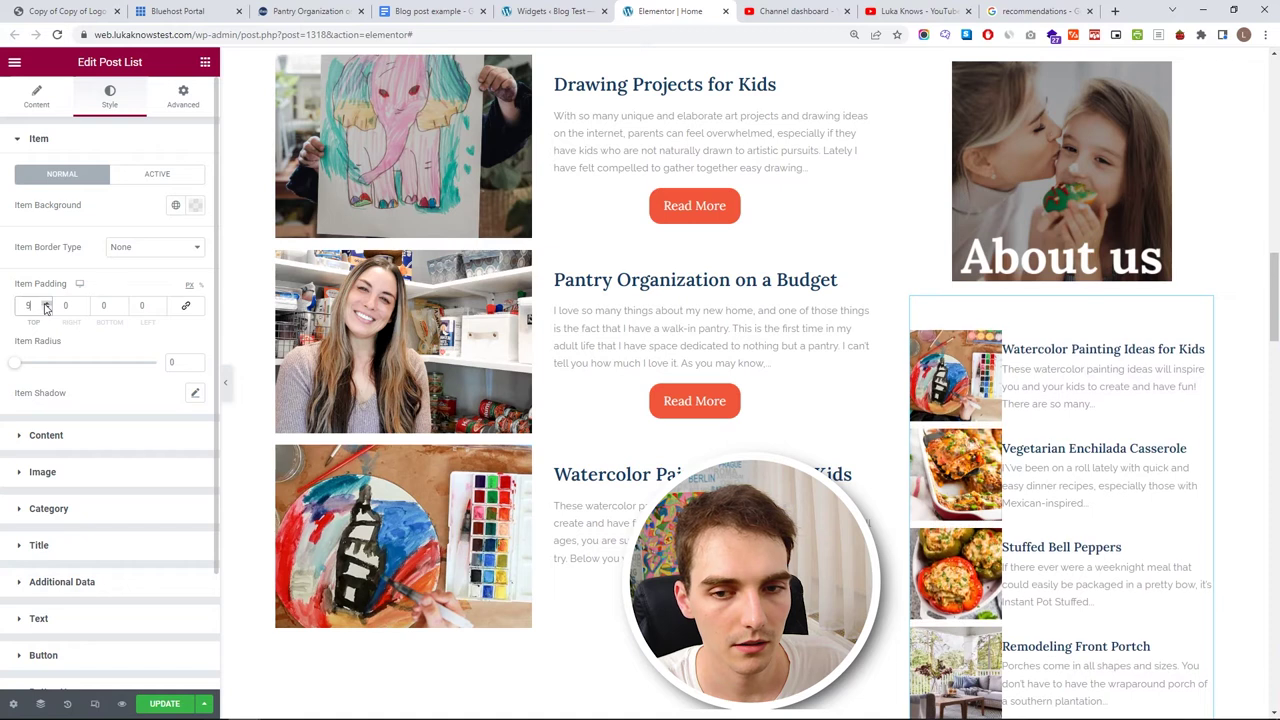
{"action": "left_click", "coordinate": [46, 304]}
{"action": "left_click", "coordinate": [46, 304]}
{"action": "left_click", "coordinate": [46, 304]}
{"action": "left_click", "coordinate": [46, 304]}
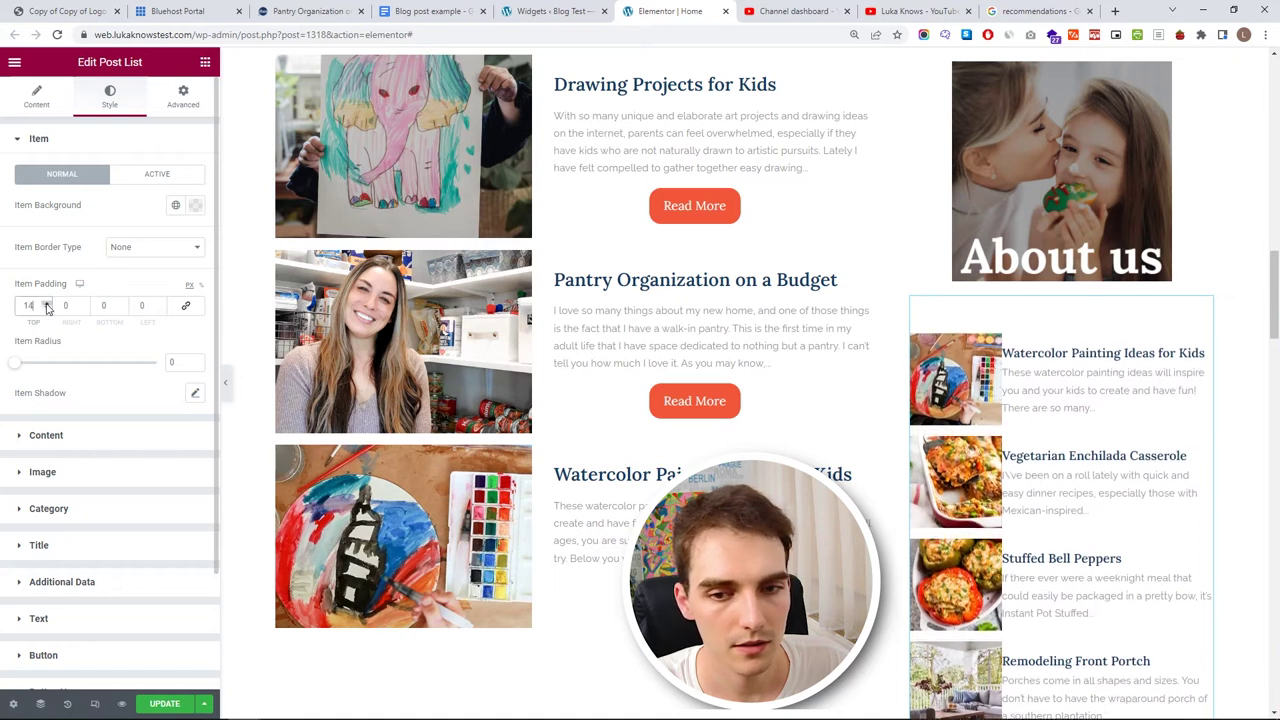
{"action": "left_click", "coordinate": [46, 304]}
{"action": "left_click", "coordinate": [160, 304]}
{"action": "left_click", "coordinate": [160, 304]}
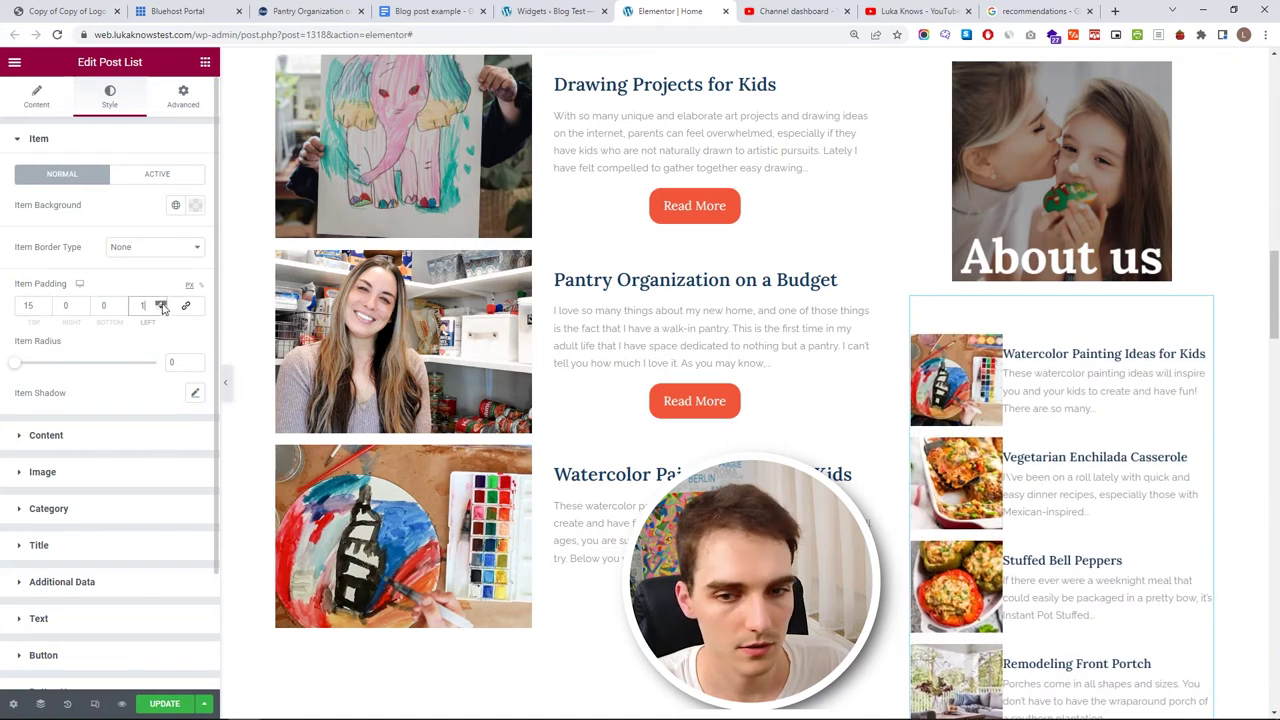
{"action": "left_click", "coordinate": [160, 304]}
{"action": "left_click", "coordinate": [160, 304]}
{"action": "left_click", "coordinate": [161, 304]}
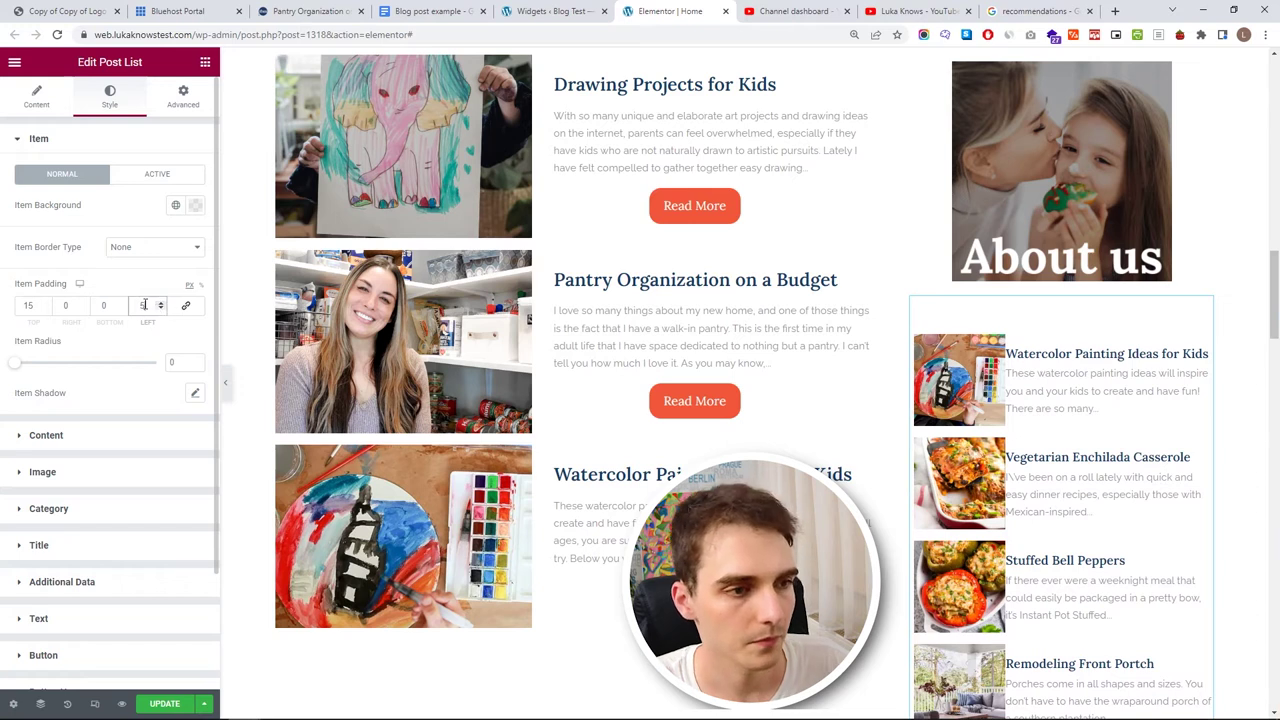
- Raise the content padding on the left to 8 px
{"action": "left_click", "coordinate": [107, 435]}
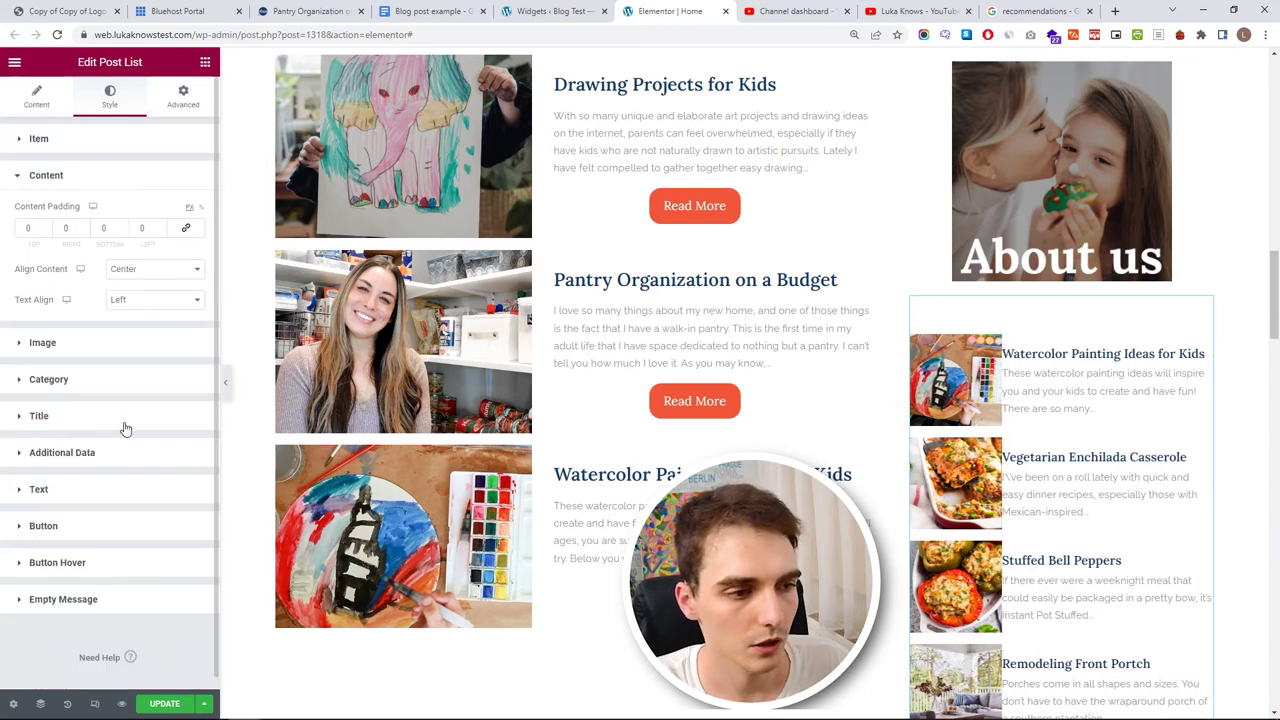
{"action": "left_click", "coordinate": [160, 226]}
{"action": "left_click", "coordinate": [160, 226]}
{"action": "left_click", "coordinate": [160, 226]}
{"action": "left_click", "coordinate": [160, 226]}
{"action": "left_click", "coordinate": [160, 226]}
{"action": "left_click", "coordinate": [160, 226]}
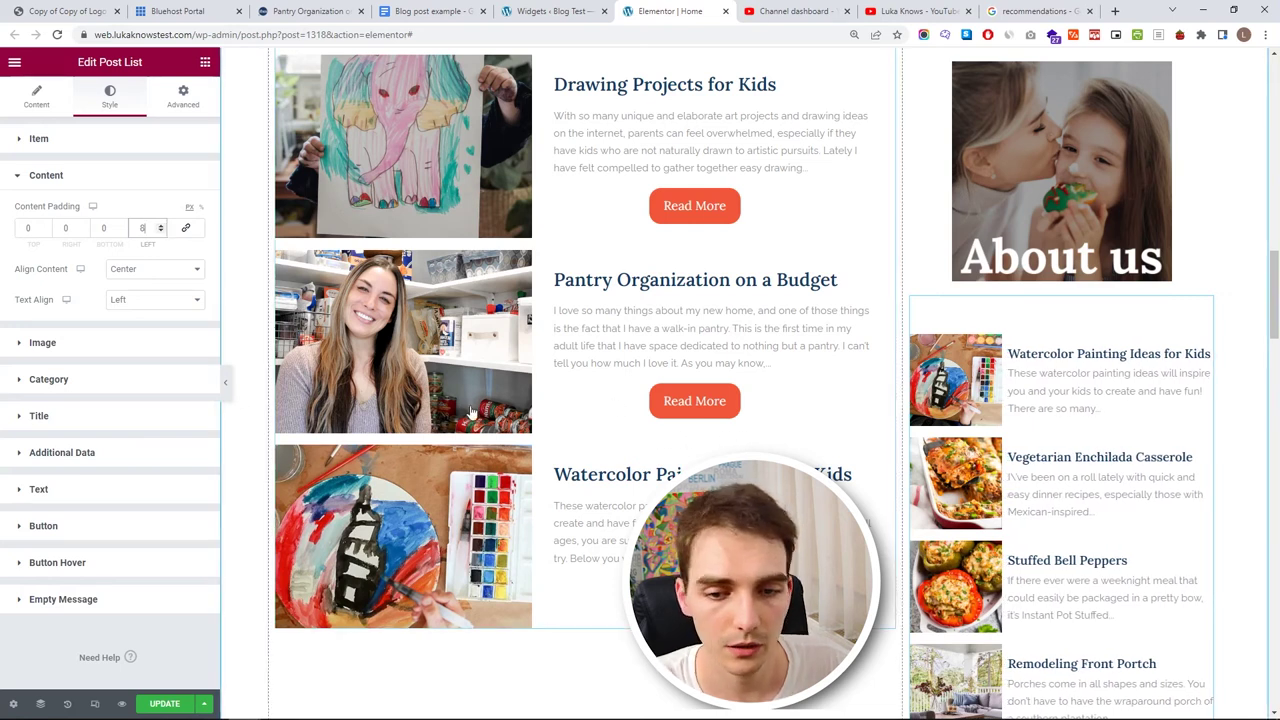
- Change the sidebar Post List's Max Posts from 10 to 5 in Posts Query
{"action": "scroll", "coordinate": [1031, 474], "scroll_direction": "down", "scroll_amount": 5}
{"action": "scroll", "coordinate": [1034, 402], "scroll_direction": "up", "scroll_amount": 4}
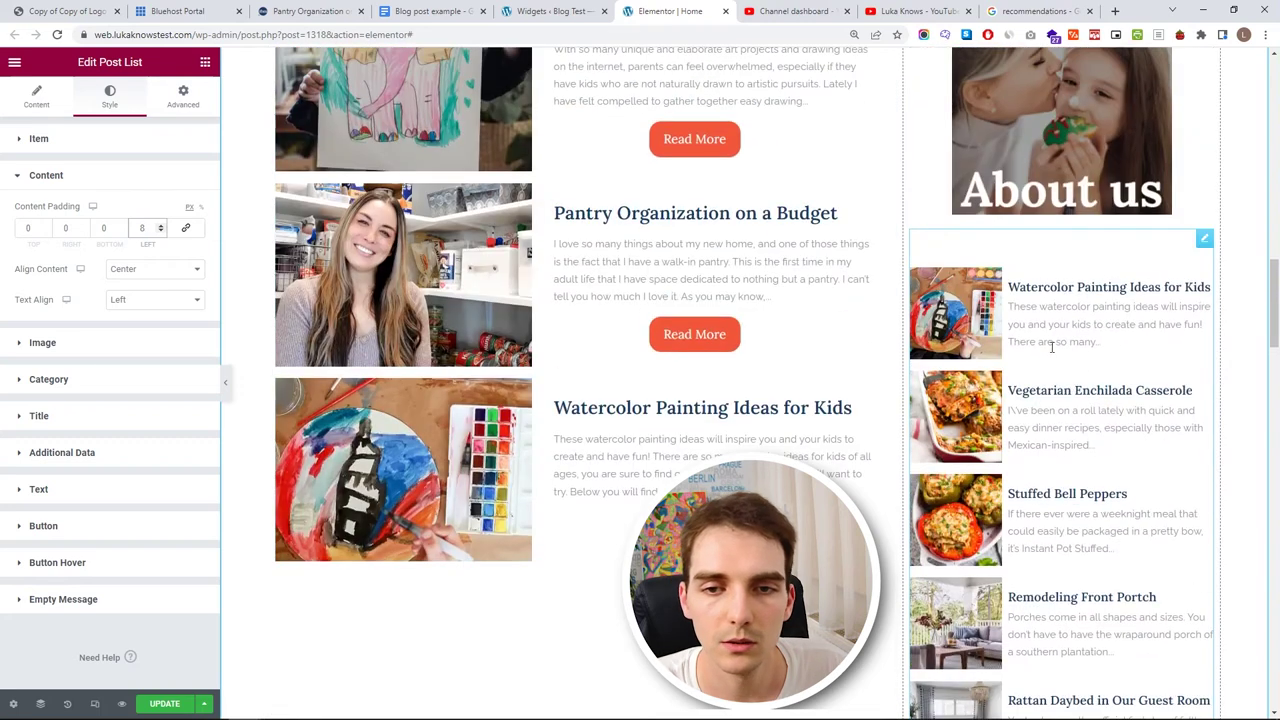
{"action": "scroll", "coordinate": [1100, 320], "scroll_direction": "up", "scroll_amount": 1}
{"action": "scroll", "coordinate": [1030, 340], "scroll_direction": "down", "scroll_amount": 8}
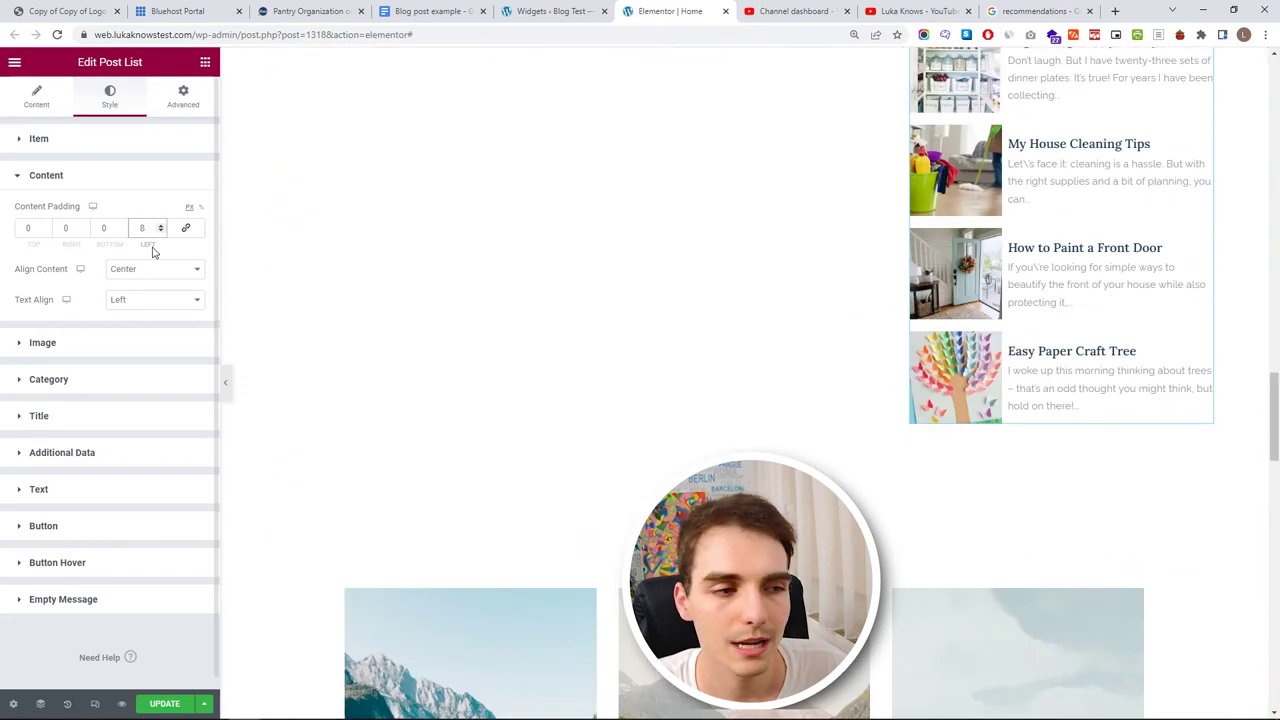
{"action": "left_click", "coordinate": [39, 108]}
{"action": "scroll", "coordinate": [689, 346], "scroll_direction": "up", "scroll_amount": 3}
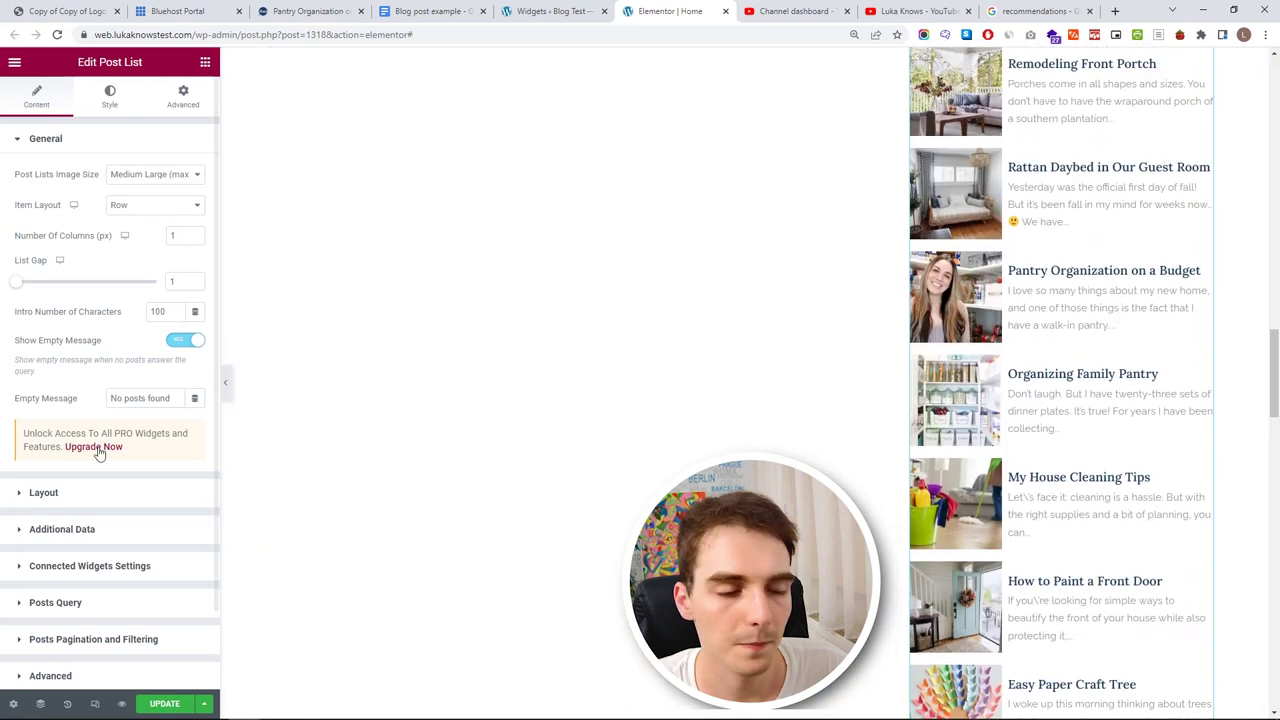
{"action": "left_click", "coordinate": [106, 600]}
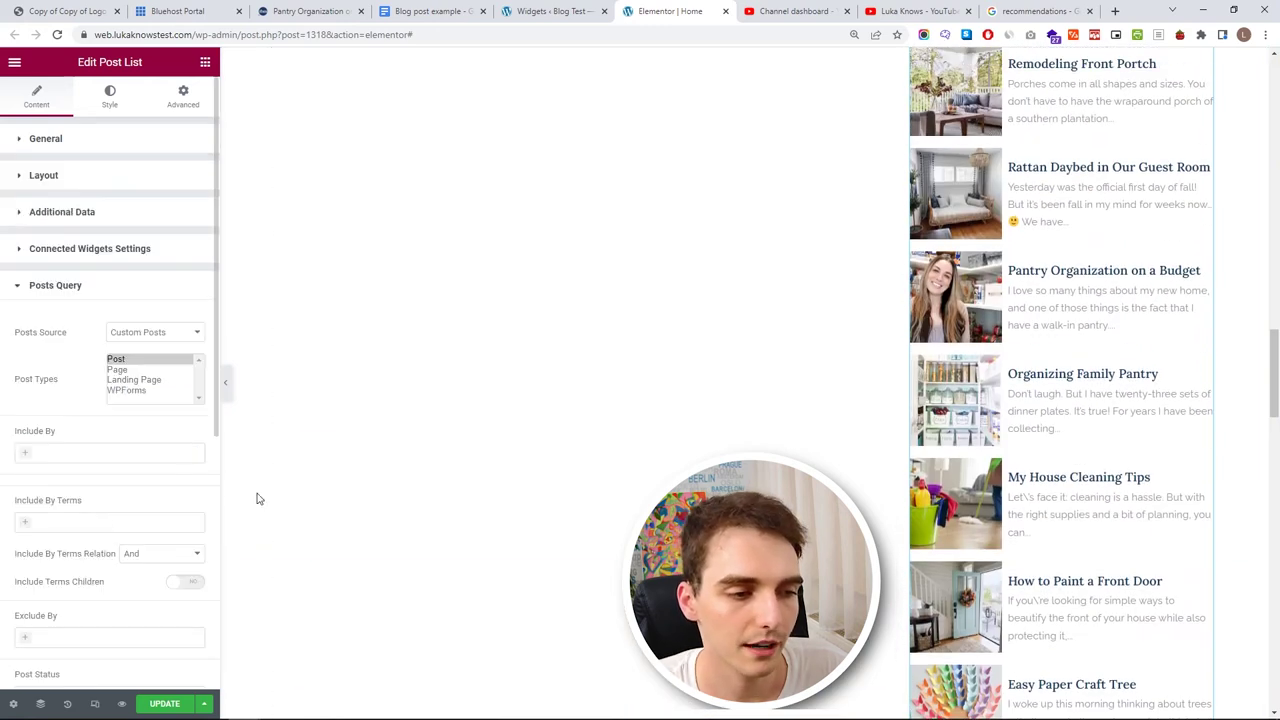
{"action": "scroll", "coordinate": [1010, 163], "scroll_direction": "up", "scroll_amount": 3}
{"action": "scroll", "coordinate": [1010, 163], "scroll_direction": "down", "scroll_amount": 4}
{"action": "scroll", "coordinate": [60, 442], "scroll_direction": "down", "scroll_amount": 3}
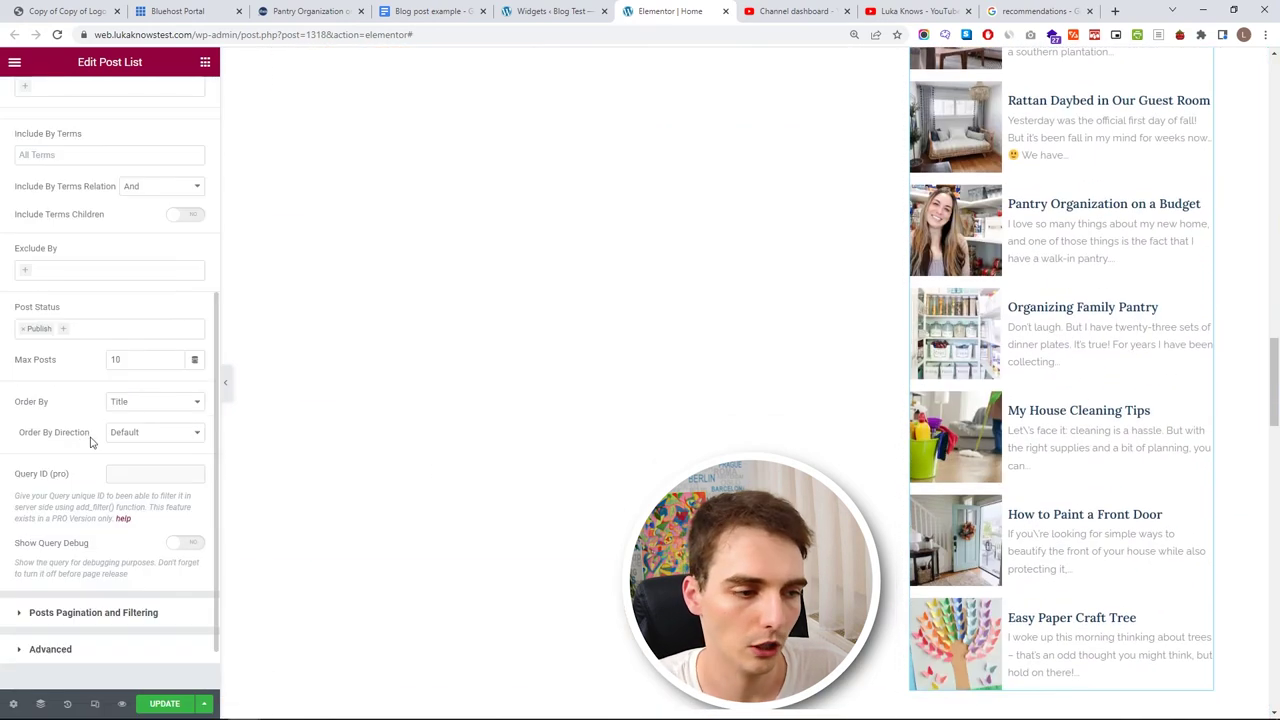
{"action": "type", "text": "5"}
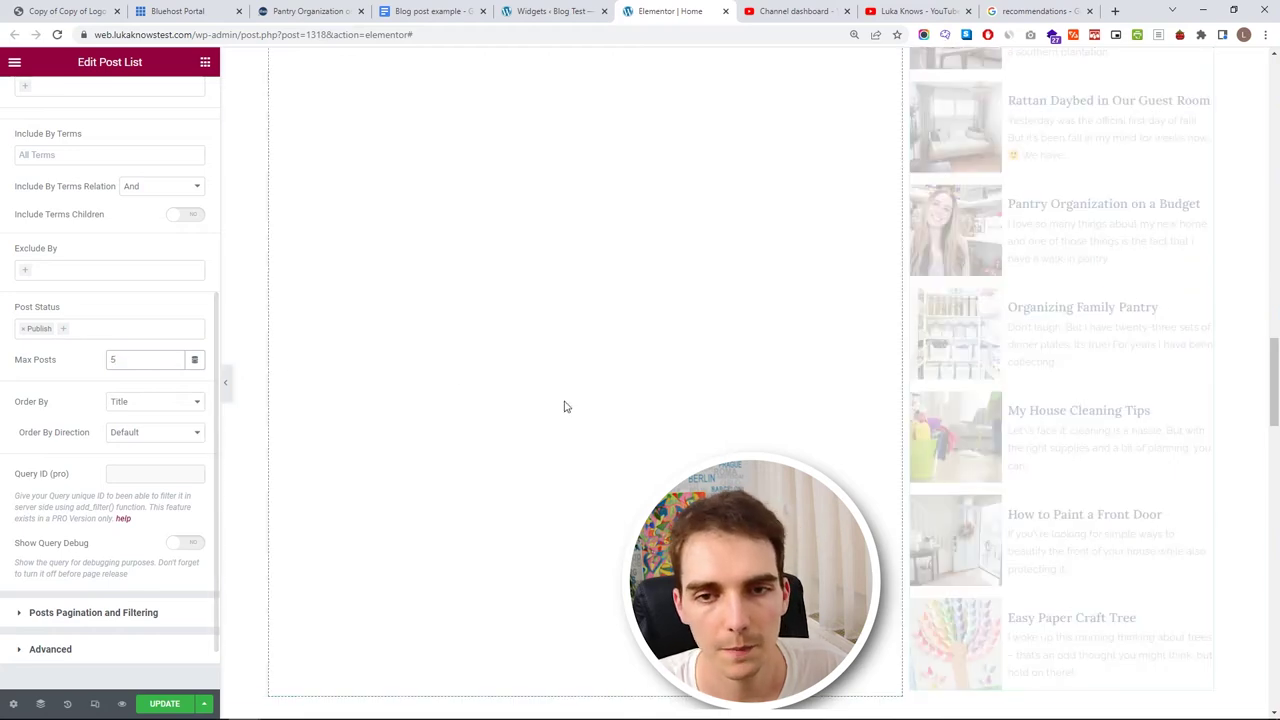
{"action": "scroll", "coordinate": [1051, 380], "scroll_direction": "up", "scroll_amount": 5}
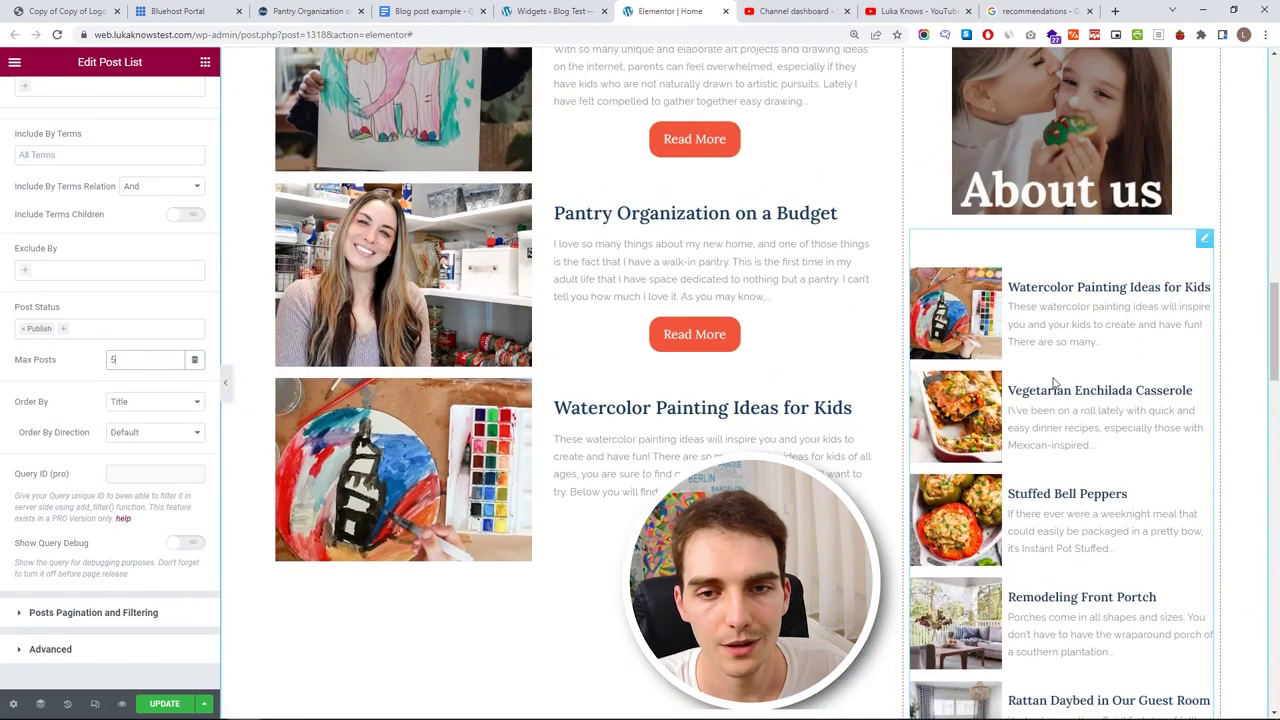
{"action": "scroll", "coordinate": [1053, 488], "scroll_direction": "up", "scroll_amount": 5}
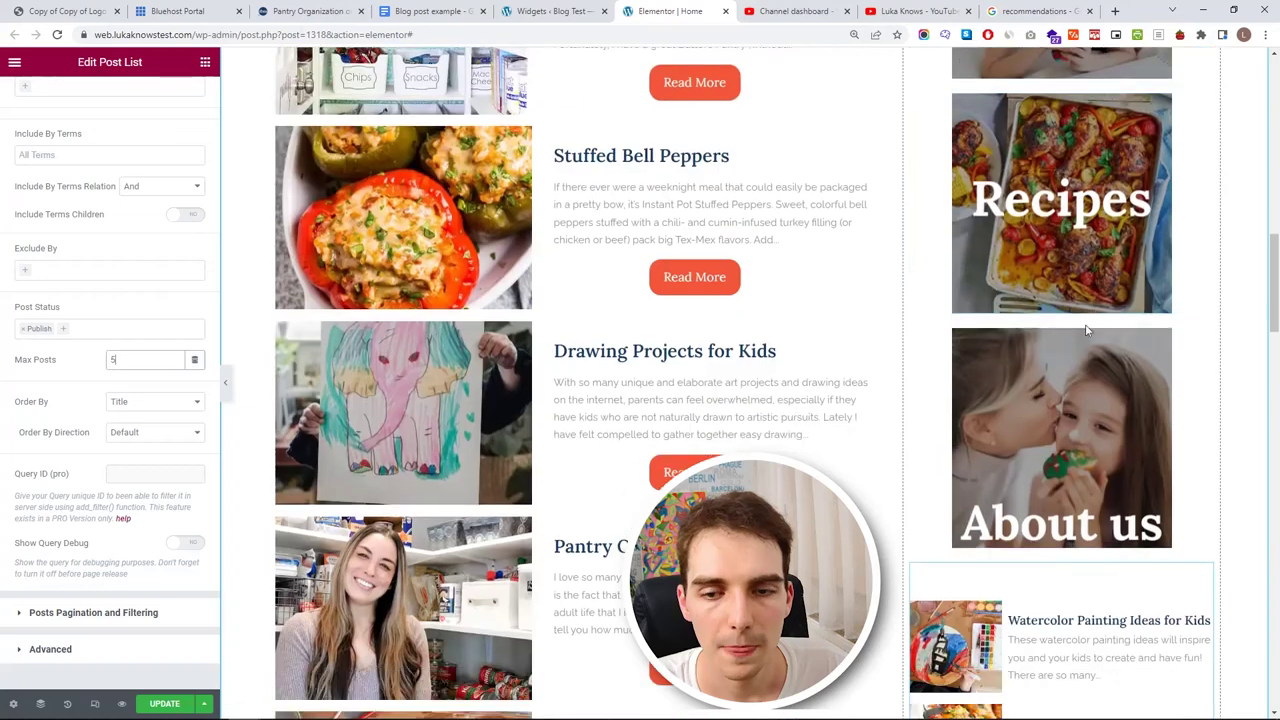
- Rename the sidebar author-name heading to 'My Last Posts'
{"action": "left_click", "coordinate": [1203, 149]}
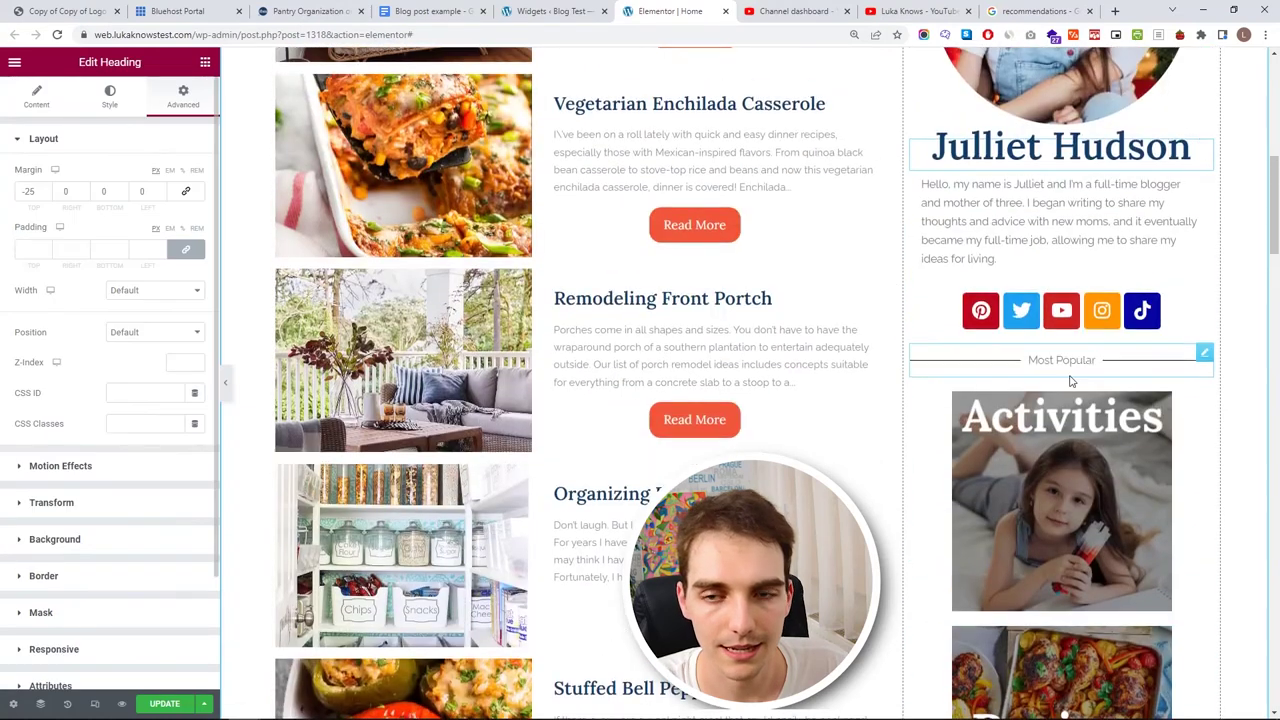
{"action": "scroll", "coordinate": [1121, 400], "scroll_direction": "down", "scroll_amount": 4}
{"action": "left_click", "coordinate": [1204, 638]}
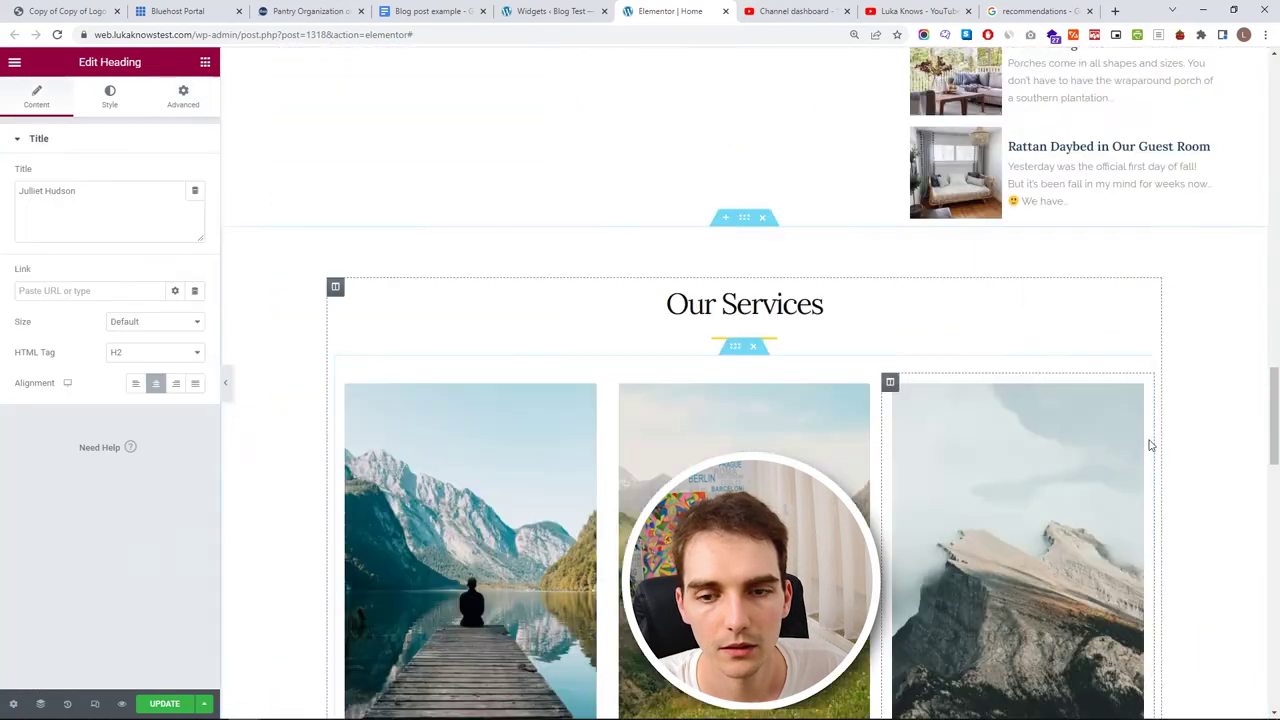
{"action": "right_click", "coordinate": [1137, 180]}
{"action": "left_click", "coordinate": [1130, 420]}
{"action": "double_click", "coordinate": [60, 190]}
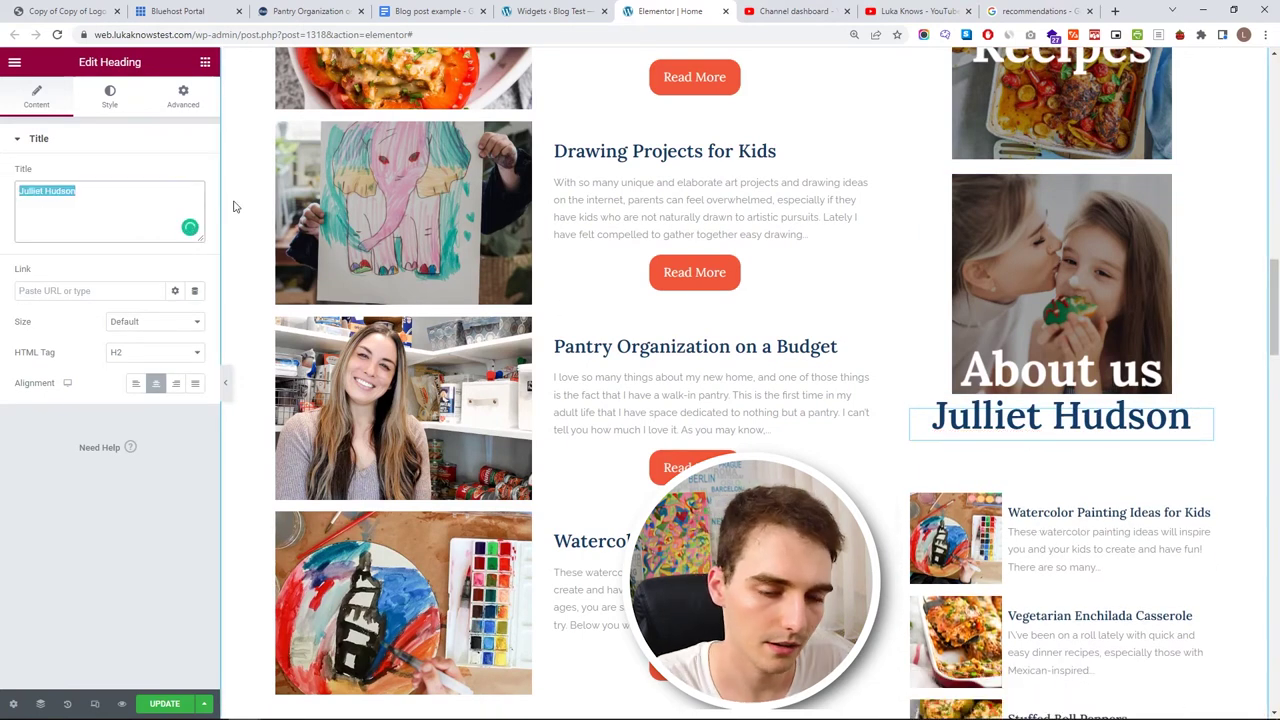
{"action": "key", "text": "BackSpace"}
{"action": "type", "text": "My Last Posts"}
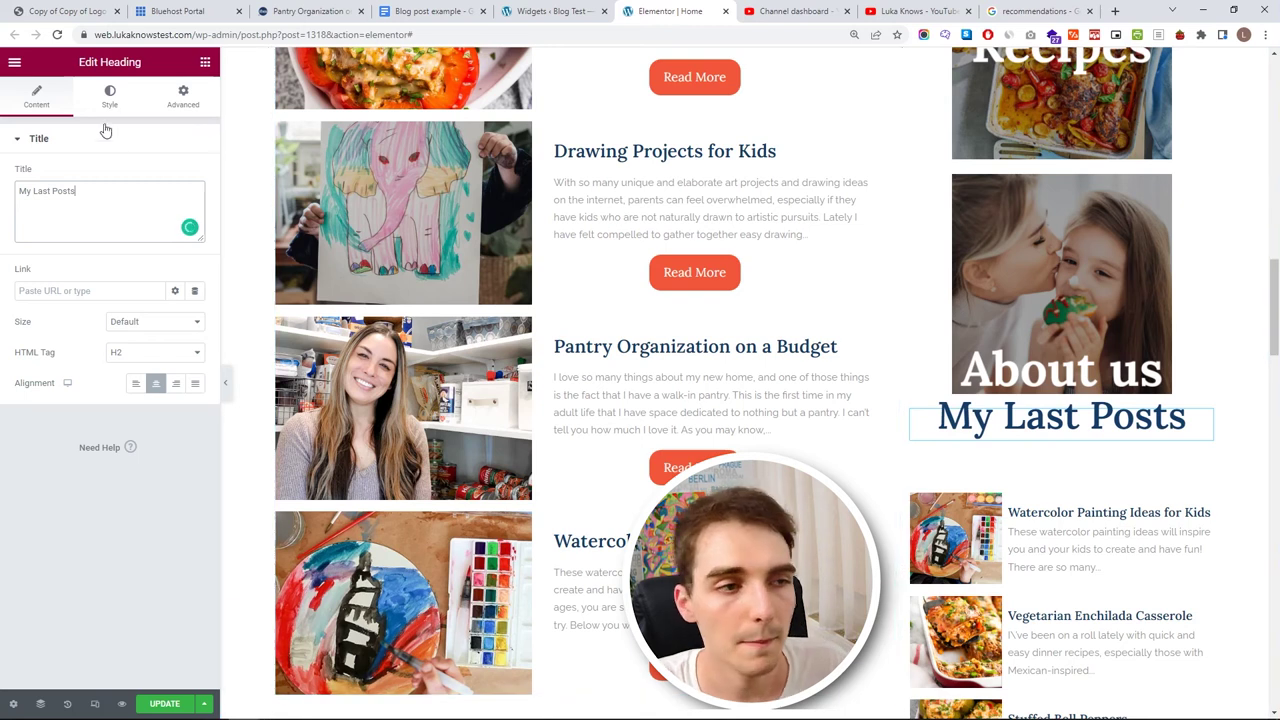
- Shrink the heading font to about 29 px and set its top margin to 25
{"action": "left_click", "coordinate": [110, 97]}
{"action": "left_click", "coordinate": [195, 205]}
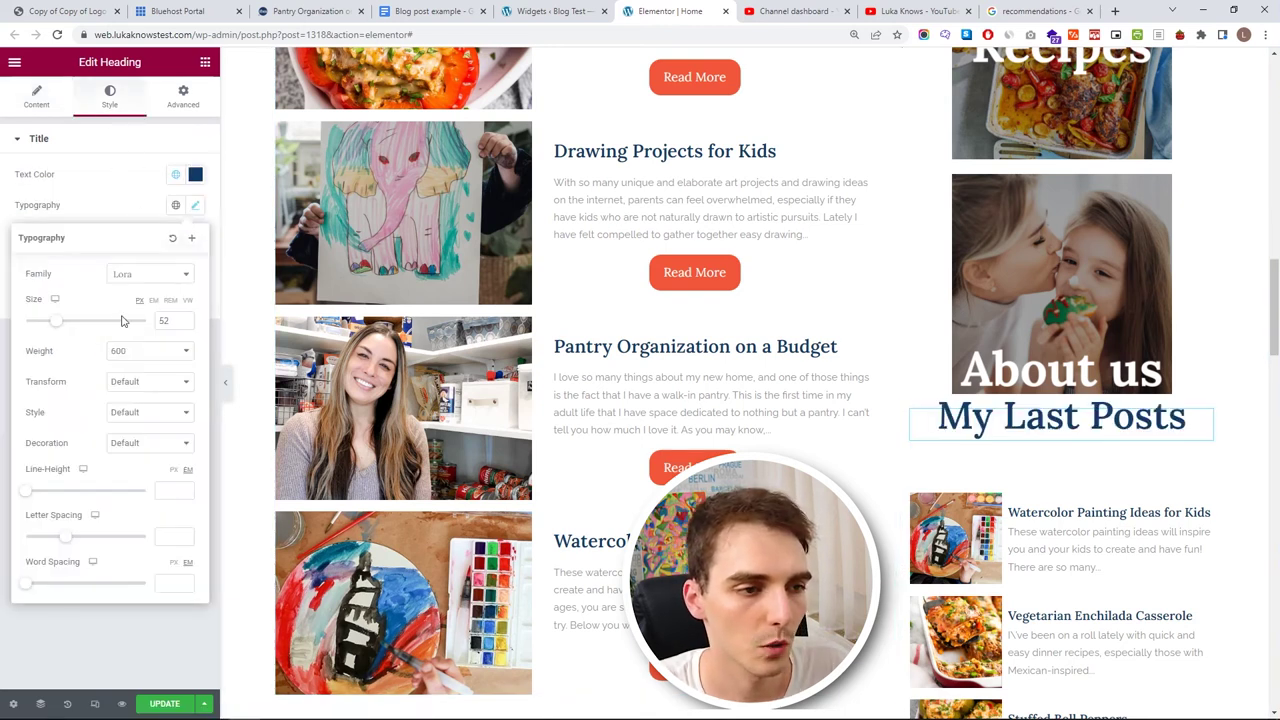
{"action": "left_click_drag", "start_coordinate": [52, 320], "coordinate": [43, 322]}
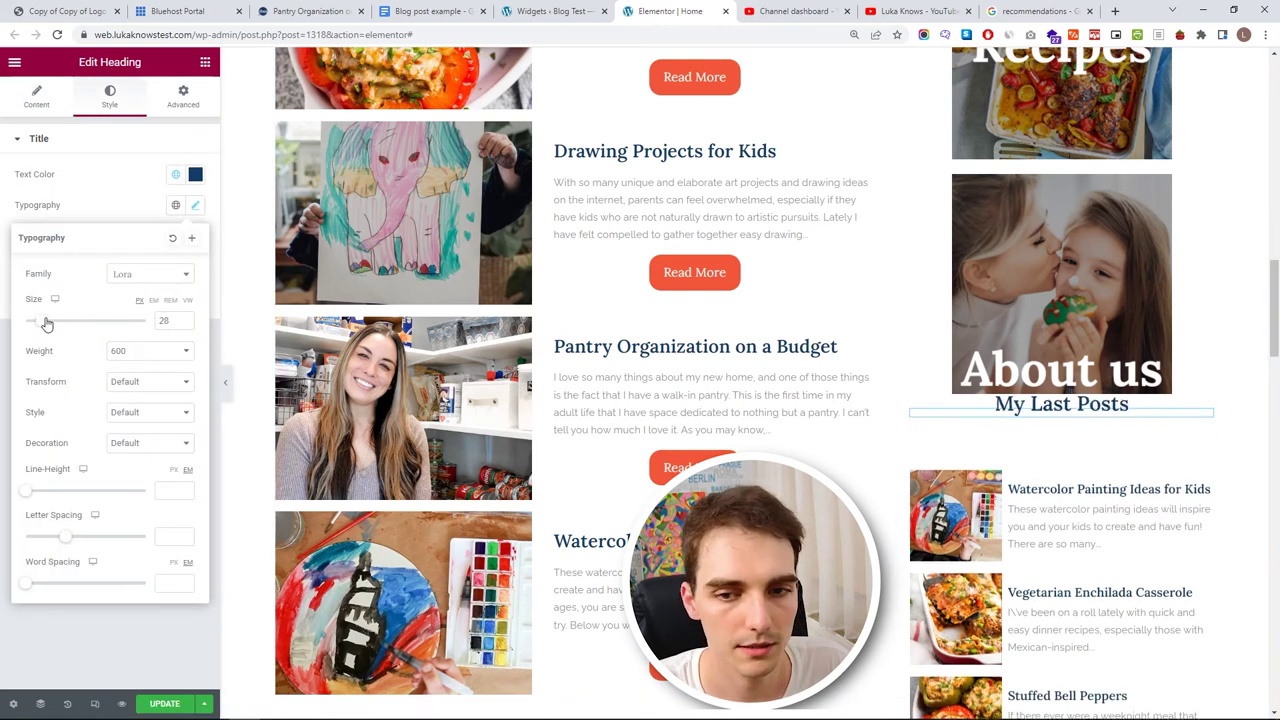
{"action": "left_click", "coordinate": [183, 97]}
{"action": "left_click_drag", "start_coordinate": [40, 191], "coordinate": [2, 196]}
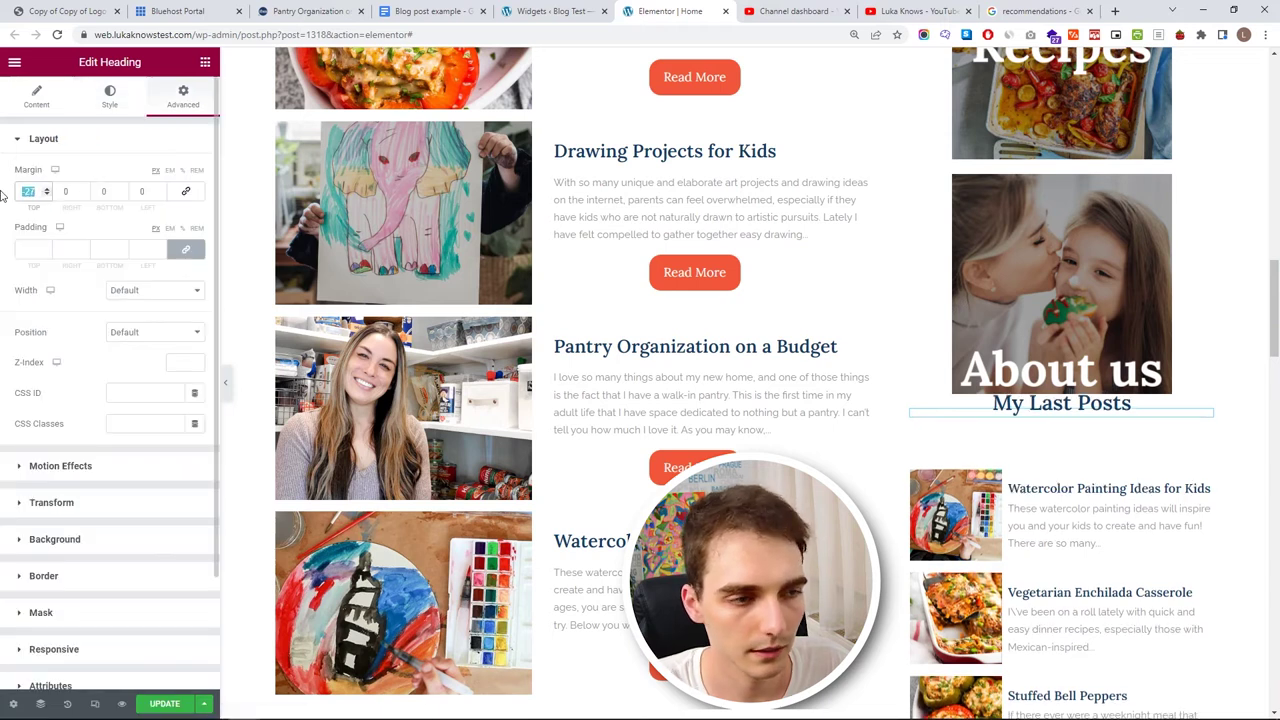
{"action": "type", "text": "25"}
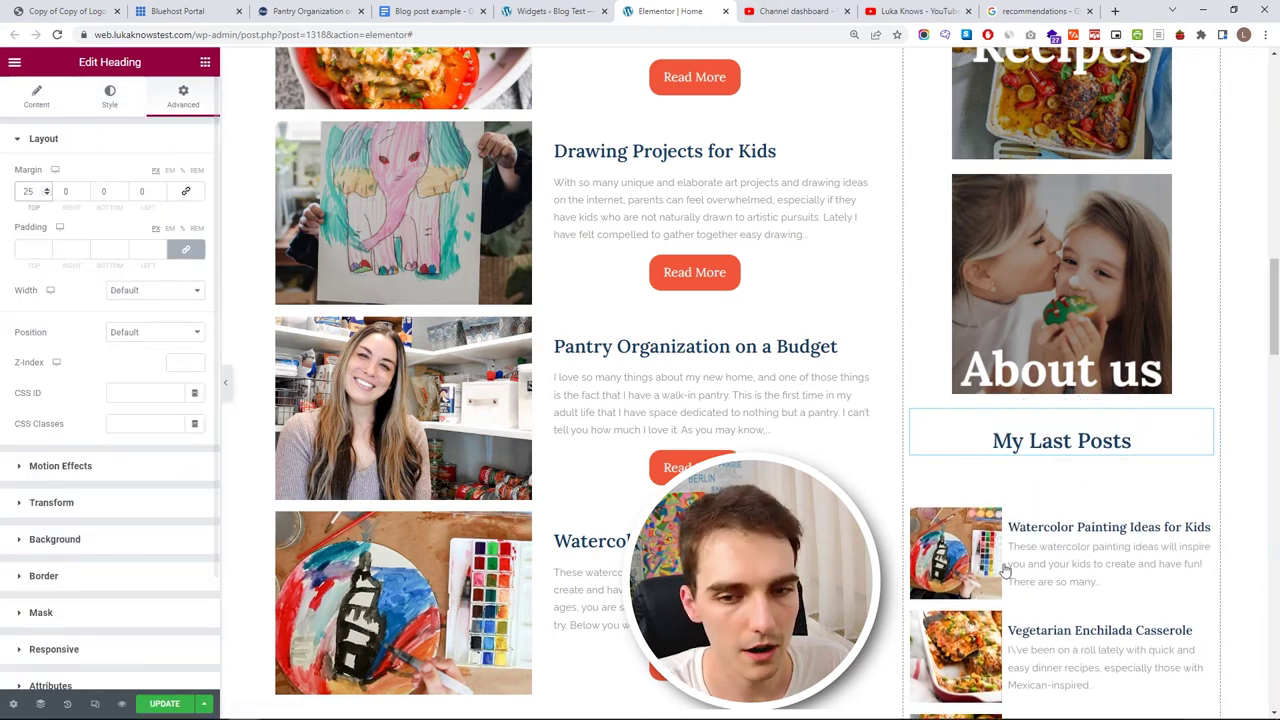
- Give the sidebar post list a negative top margin to pull it under the heading
{"action": "left_click", "coordinate": [1207, 478]}
{"action": "left_click", "coordinate": [183, 97]}
{"action": "left_click", "coordinate": [46, 197]}
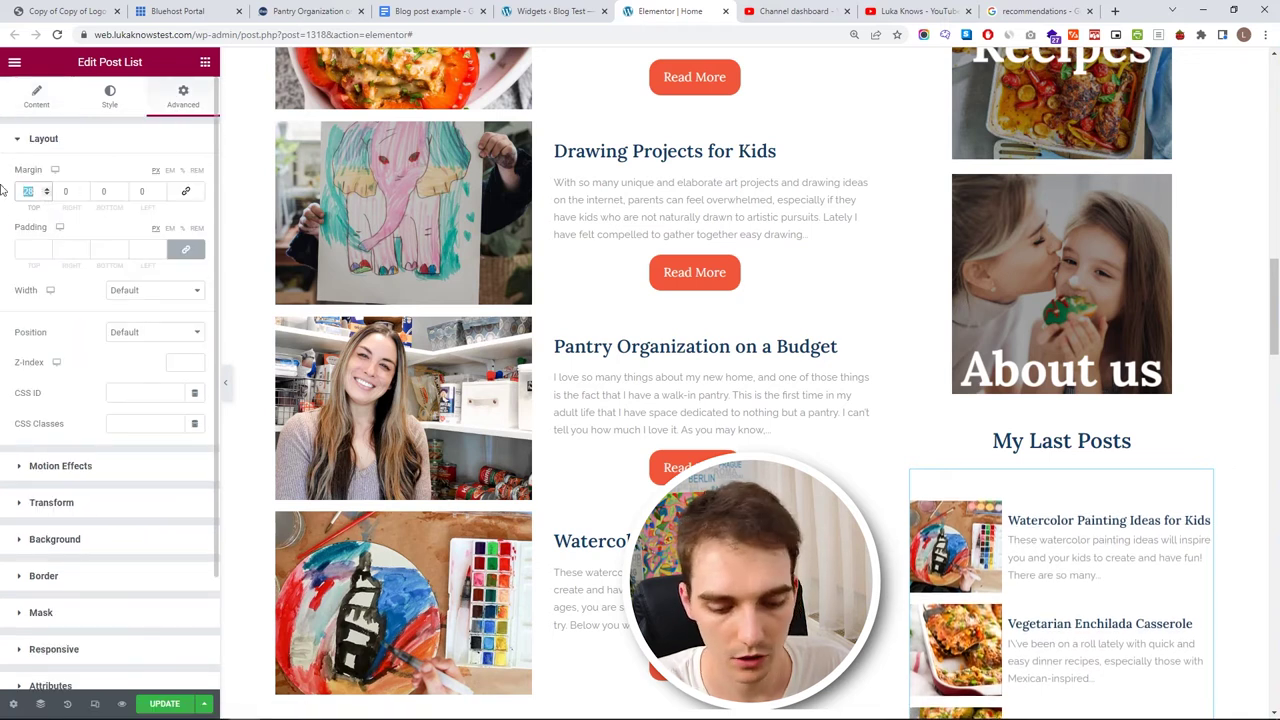
{"action": "type", "text": "0"}
{"action": "left_click_drag", "start_coordinate": [44, 197], "coordinate": [46, 197]}
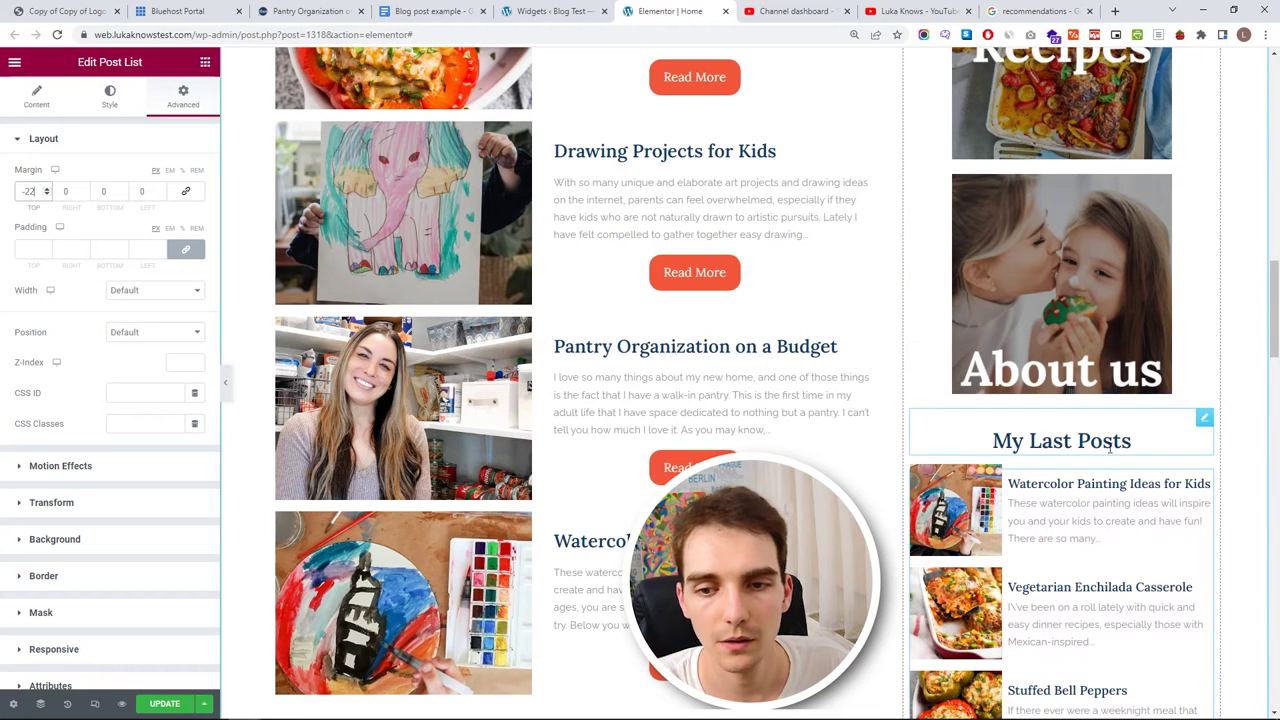
- Raise the My Last Posts heading's top margin to 30
{"action": "left_click", "coordinate": [1205, 419]}
{"action": "left_click_drag", "start_coordinate": [45, 197], "coordinate": [45, 197]}
{"action": "scroll", "coordinate": [1060, 392], "scroll_direction": "up", "scroll_amount": 5}
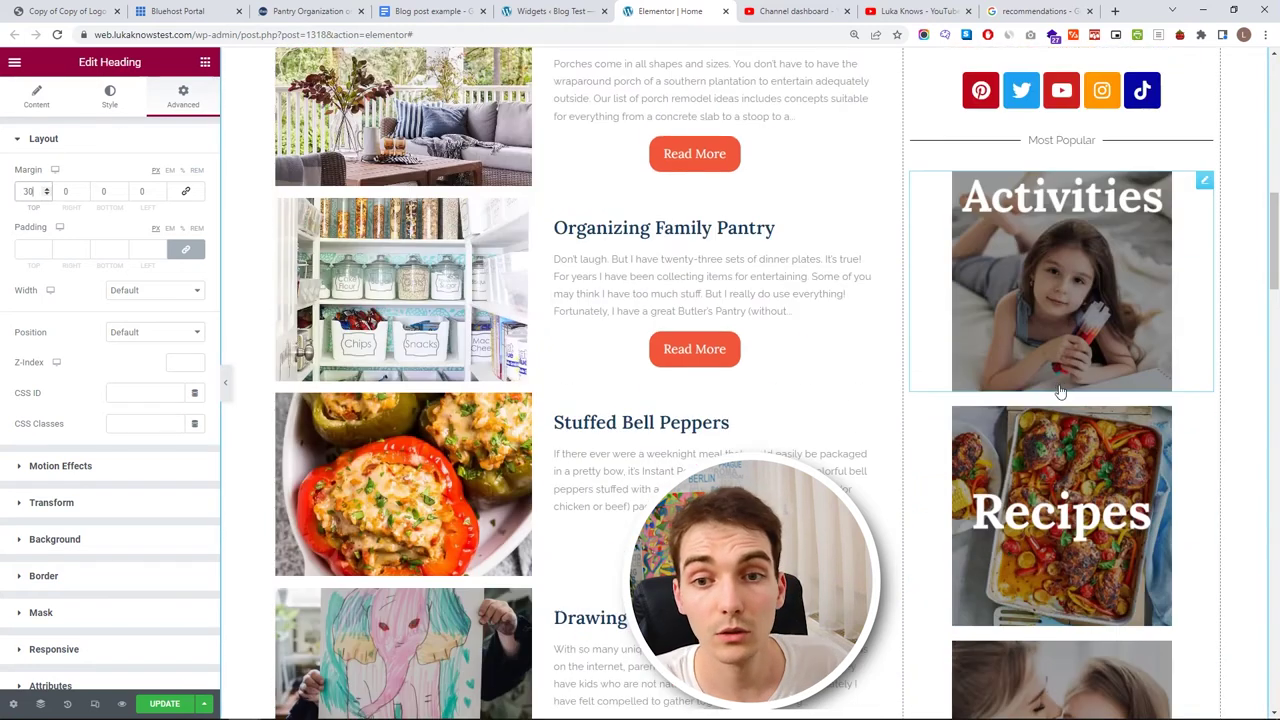
{"action": "scroll", "coordinate": [1060, 392], "scroll_direction": "up", "scroll_amount": 12}
{"action": "scroll", "coordinate": [1042, 310], "scroll_direction": "down", "scroll_amount": 5}
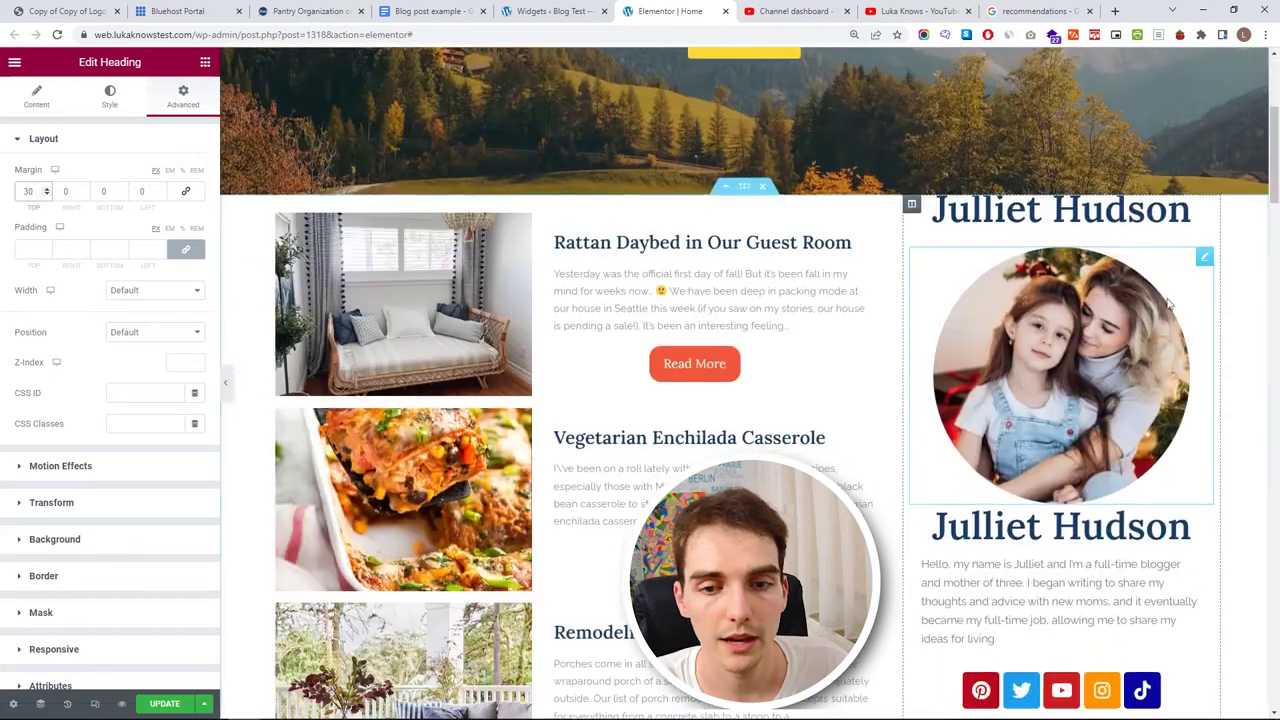
- Delete the duplicate name heading above the profile photo
{"action": "left_click", "coordinate": [1203, 210]}
{"action": "right_click", "coordinate": [1203, 210]}
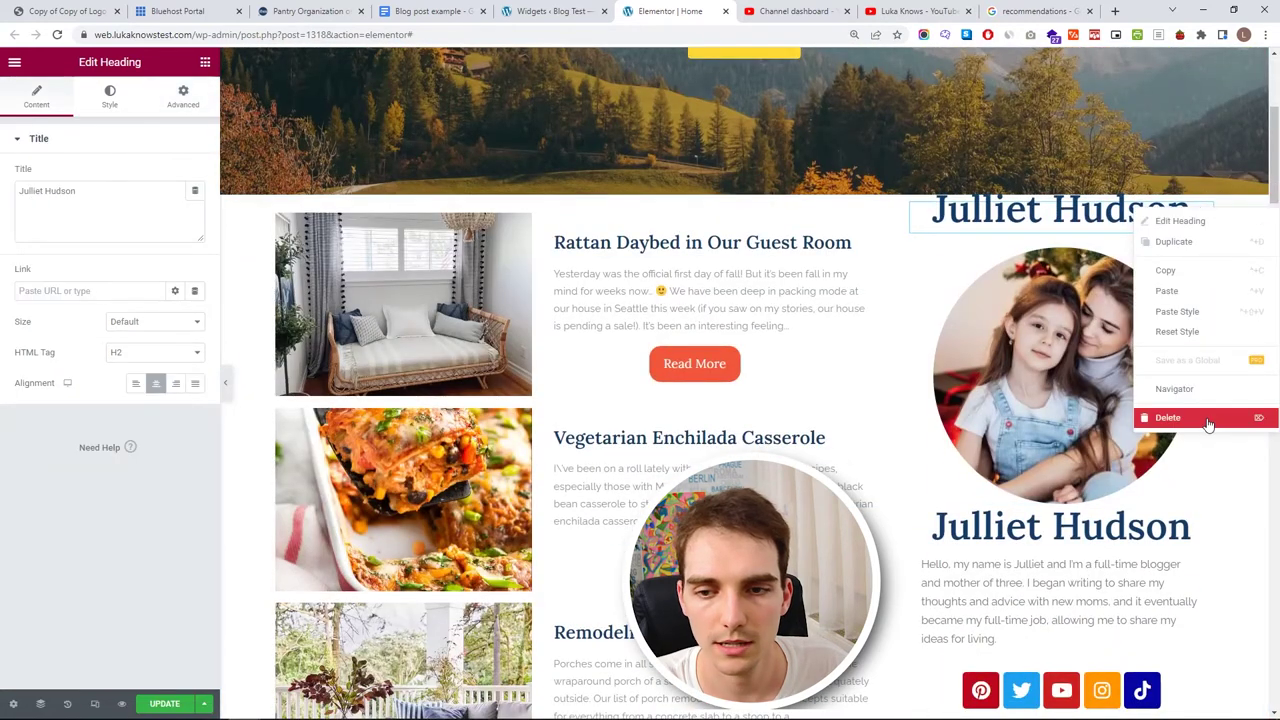
{"action": "left_click", "coordinate": [1208, 424]}
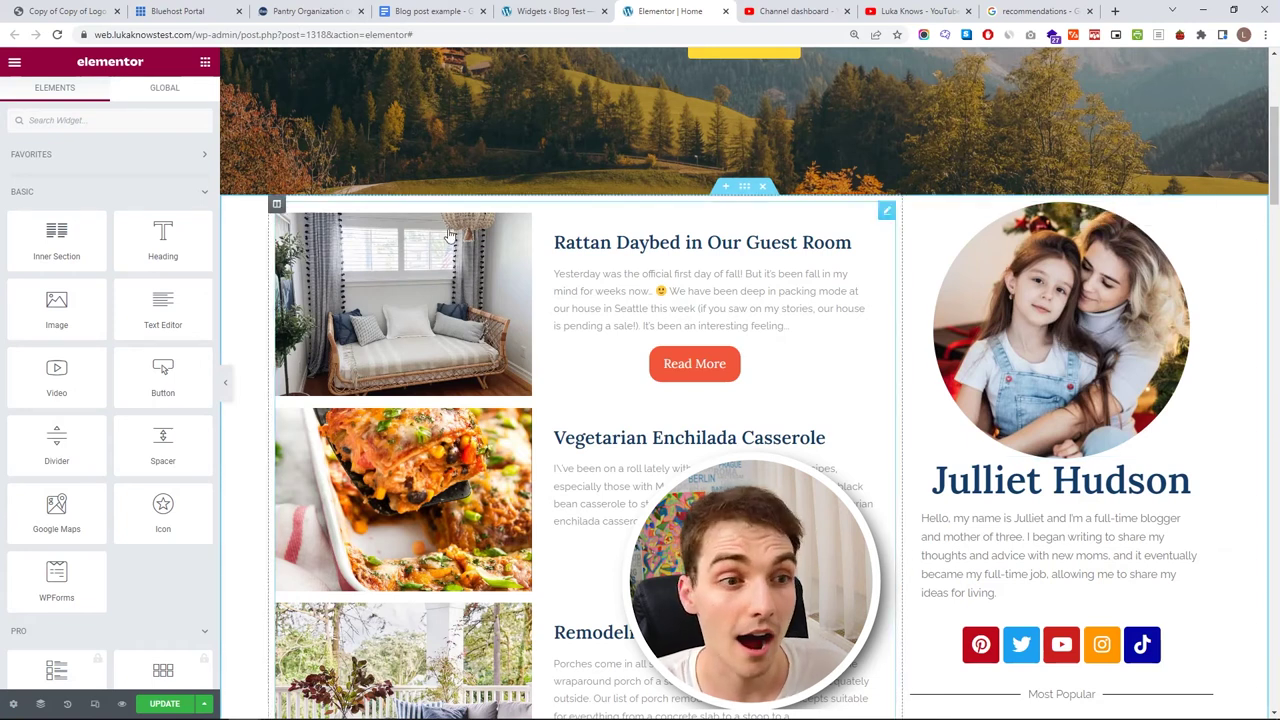
- Set the profile photo's top margin to 10 in Advanced layout
{"action": "left_click", "coordinate": [1200, 210]}
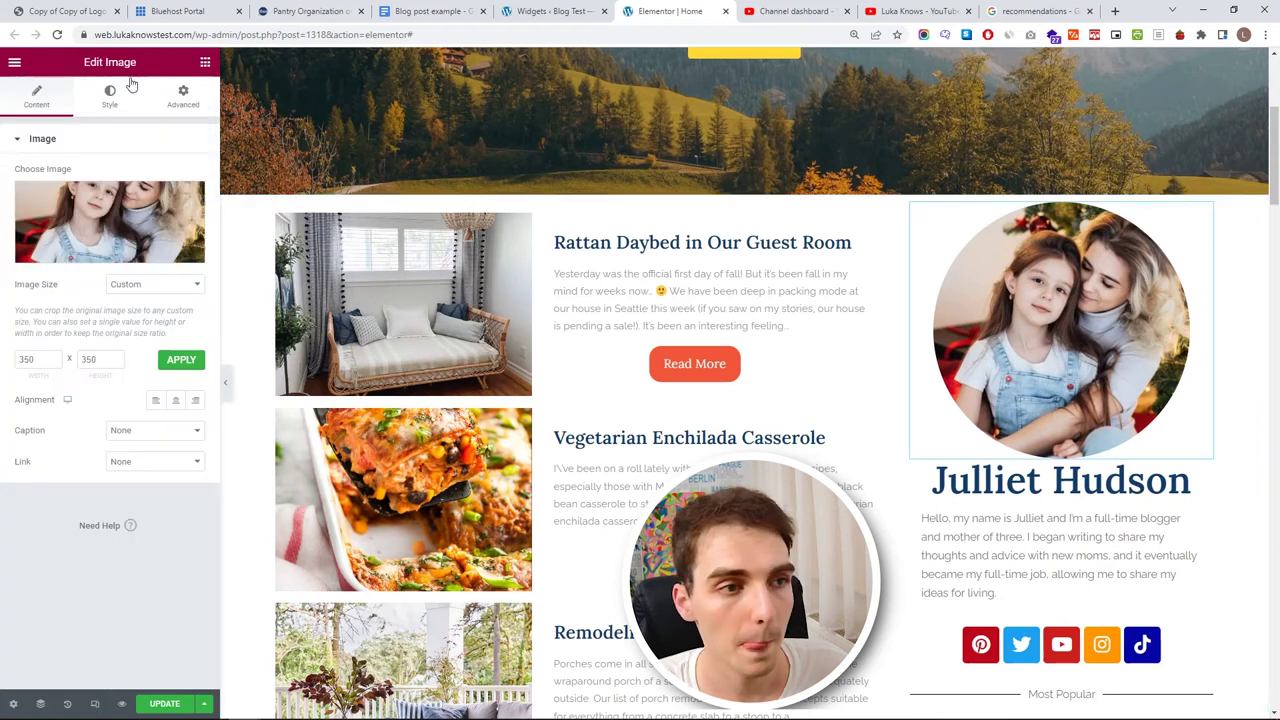
{"action": "left_click", "coordinate": [183, 97]}
{"action": "left_click", "coordinate": [46, 191]}
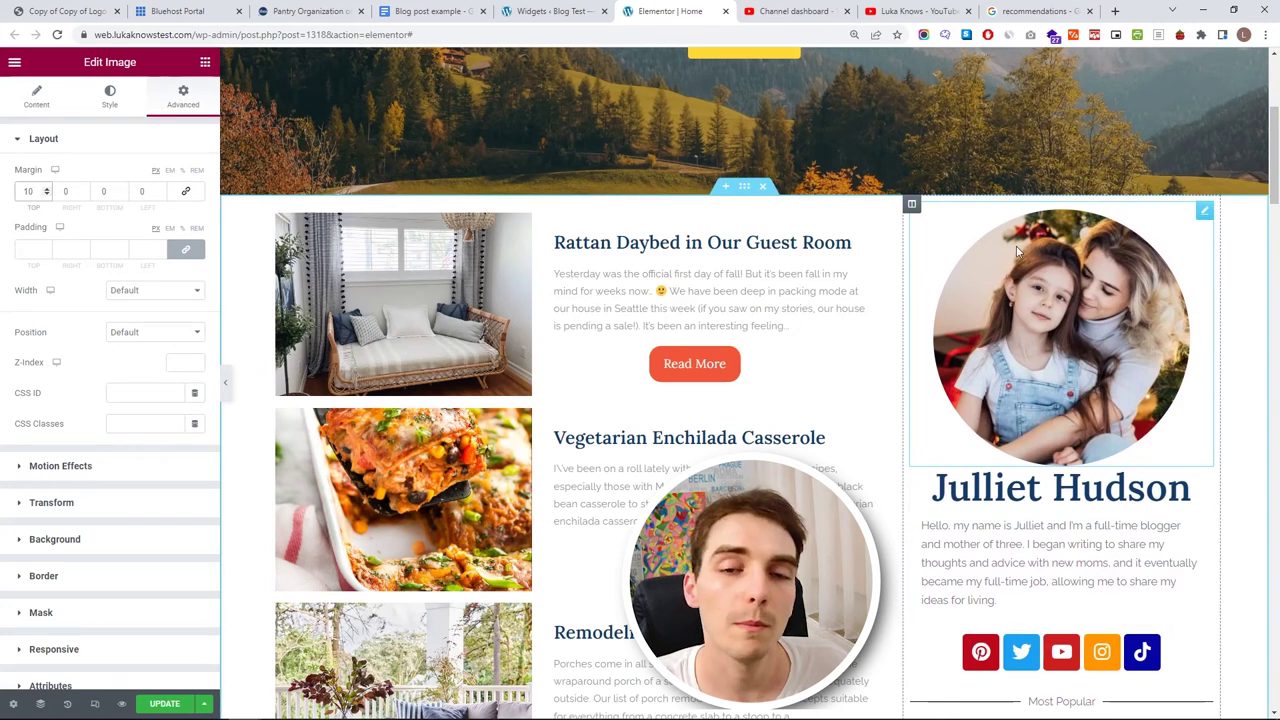
{"action": "scroll", "coordinate": [1077, 338], "scroll_direction": "down", "scroll_amount": 12}
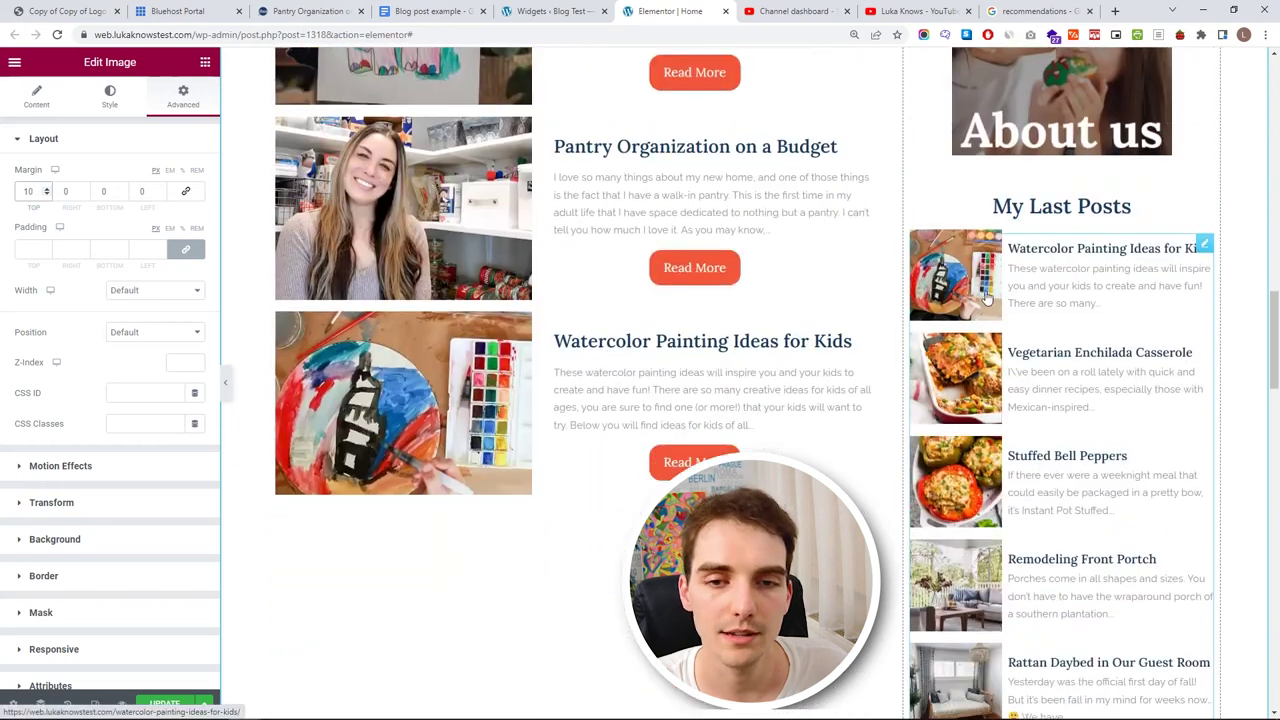
{"action": "scroll", "coordinate": [1057, 249], "scroll_direction": "down", "scroll_amount": 5}
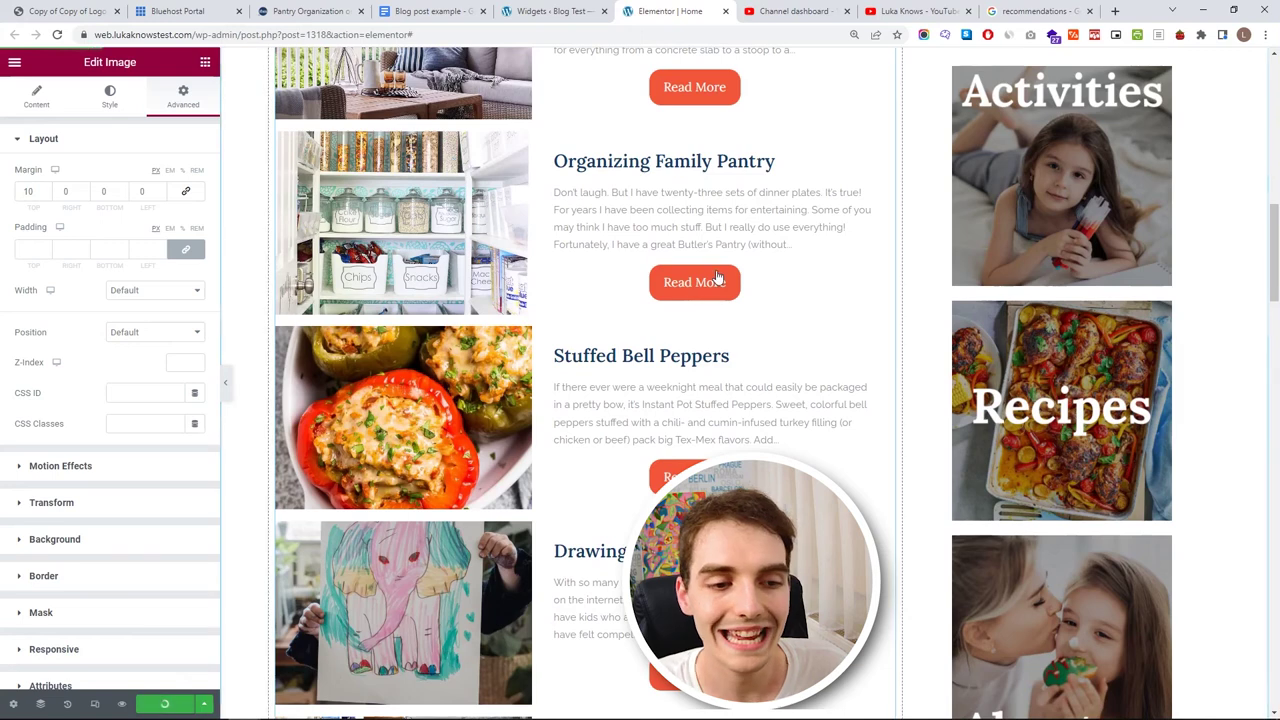
{"action": "scroll", "coordinate": [703, 302], "scroll_direction": "up", "scroll_amount": 3}
- Delete the mountain hero, Our Services, testimonial and About us sections, then select the QUESTIONS? section
{"action": "scroll", "coordinate": [703, 302], "scroll_direction": "up", "scroll_amount": 10}
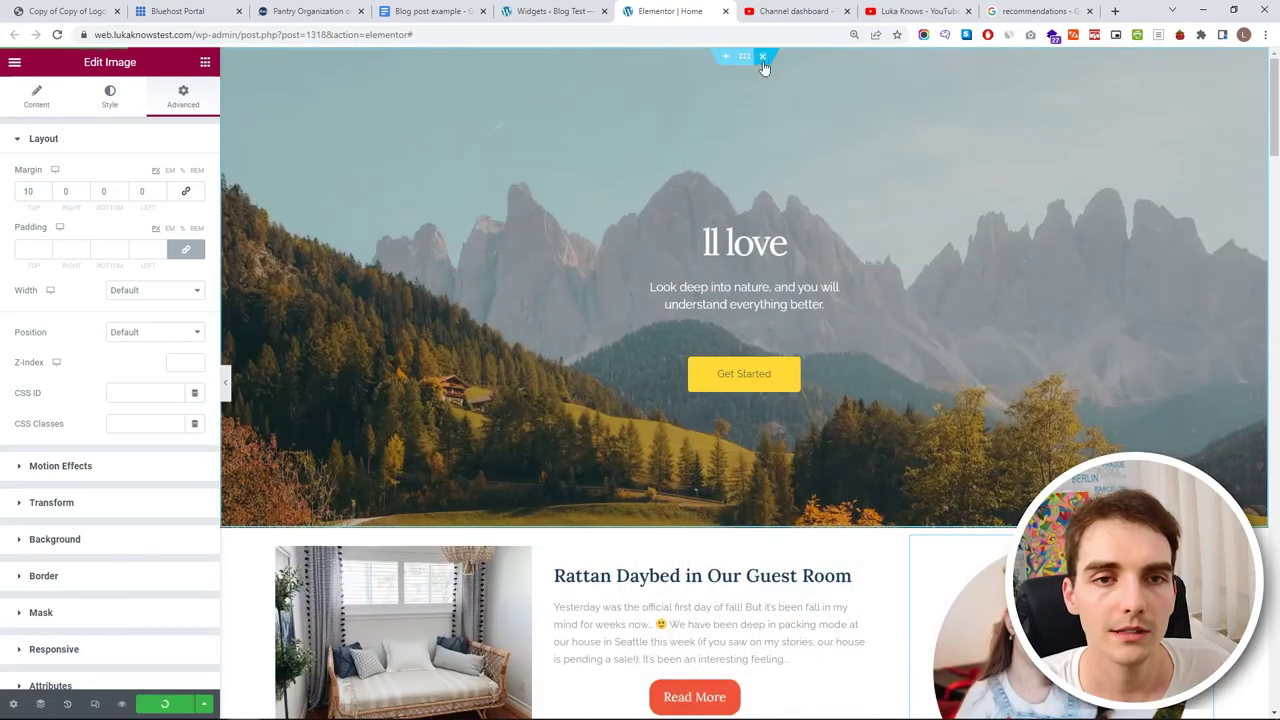
{"action": "left_click", "coordinate": [762, 58]}
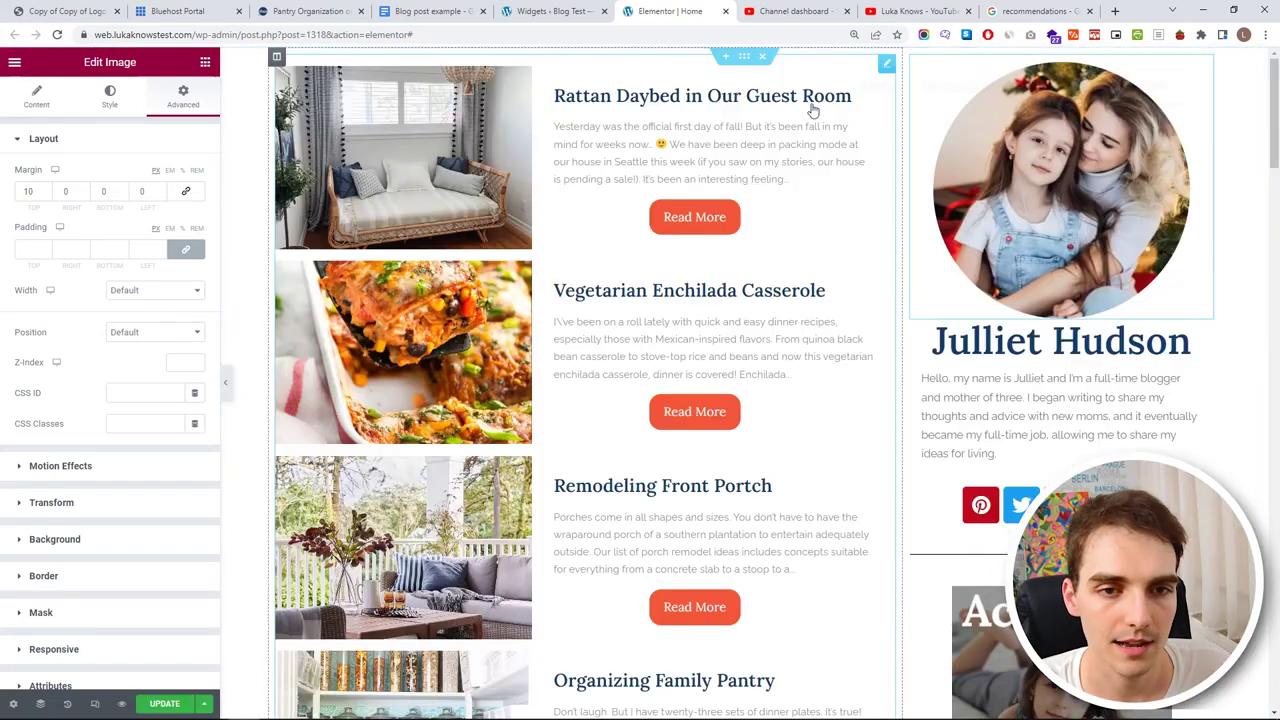
{"action": "scroll", "coordinate": [760, 160], "scroll_direction": "down", "scroll_amount": 15}
{"action": "scroll", "coordinate": [762, 203], "scroll_direction": "up", "scroll_amount": 1}
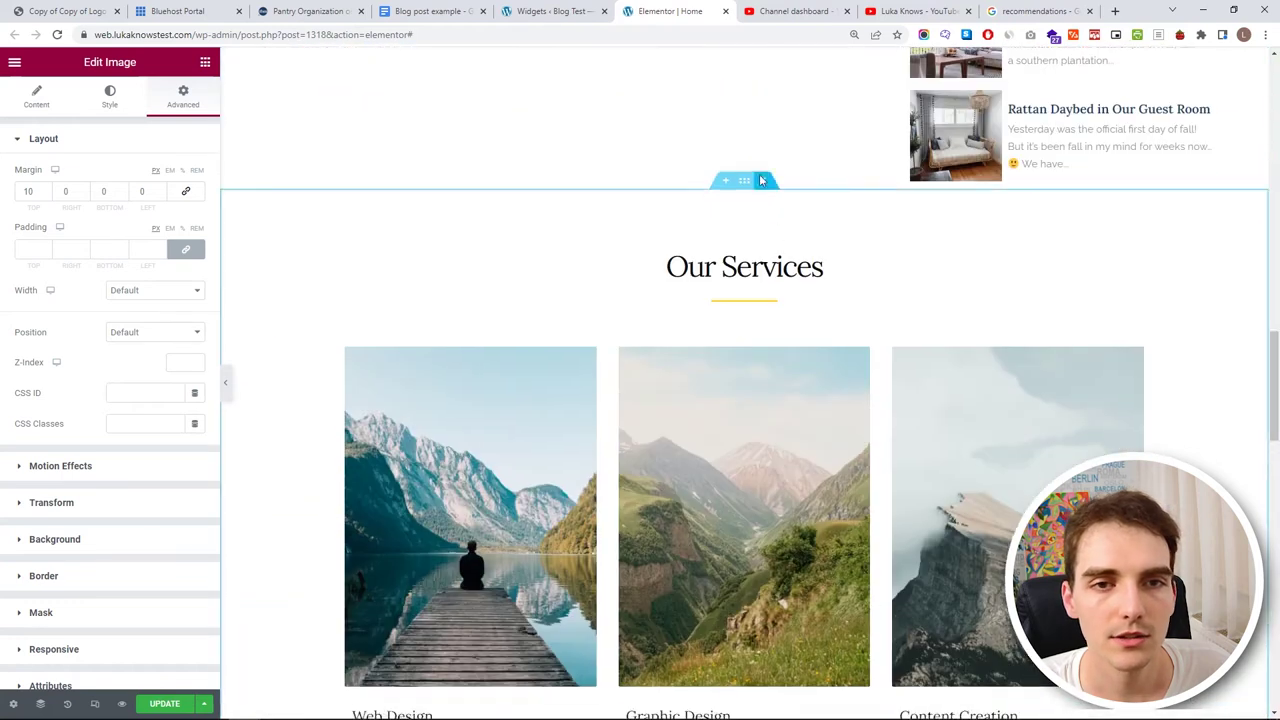
{"action": "left_click", "coordinate": [764, 187]}
{"action": "left_click", "coordinate": [764, 187]}
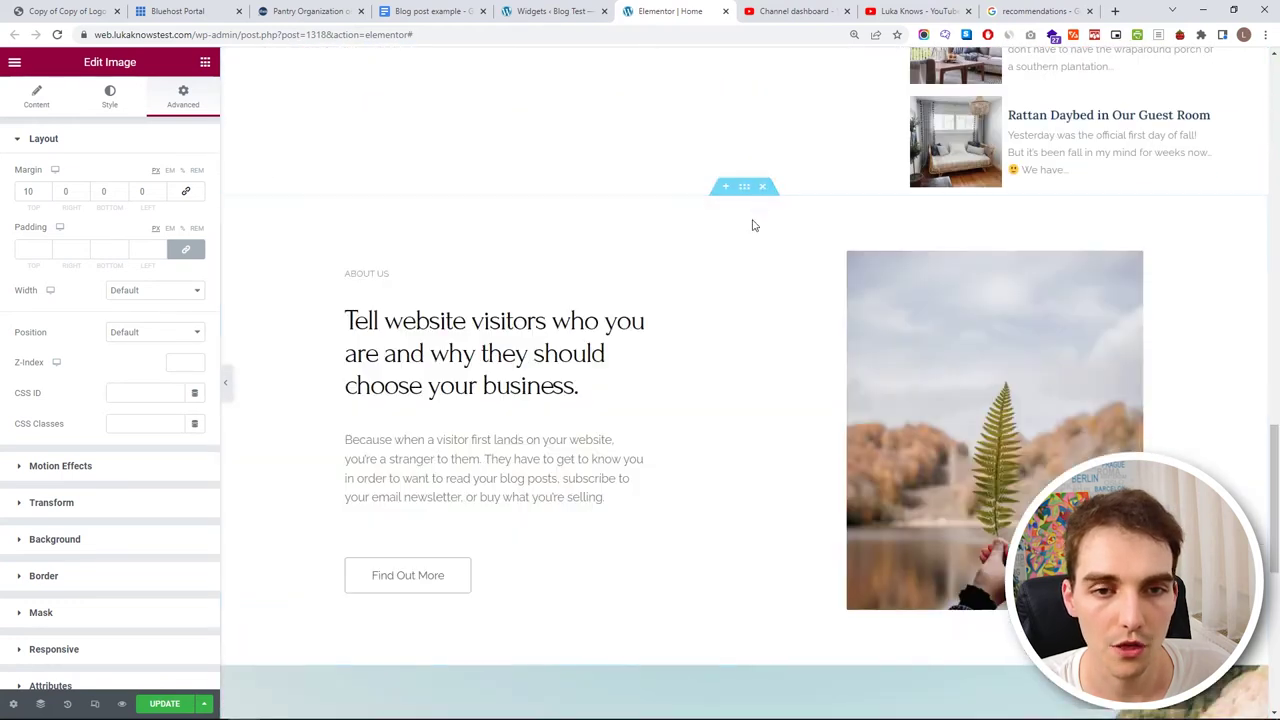
{"action": "left_click", "coordinate": [762, 188]}
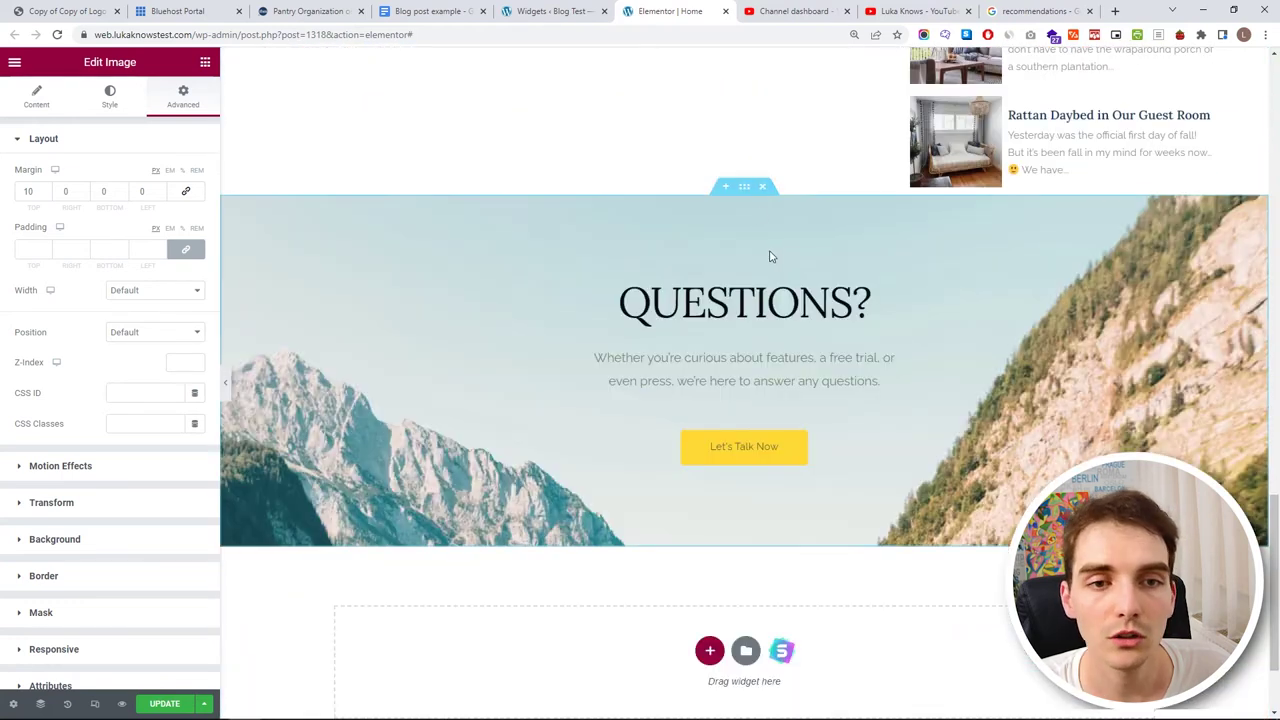
{"action": "left_click", "coordinate": [744, 188]}
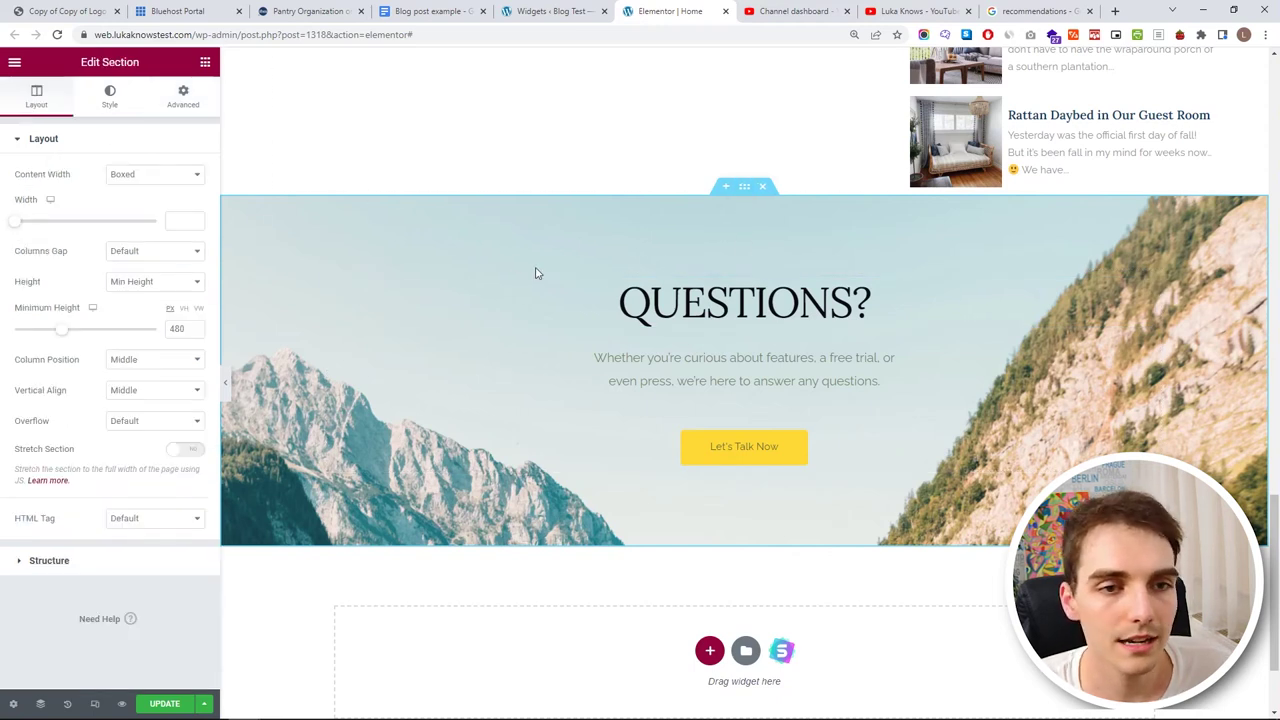
- Upload pexels-elina-fairytale-6202244.jpg and insert it as the QUESTIONS? banner's background image
{"action": "left_click", "coordinate": [109, 97]}
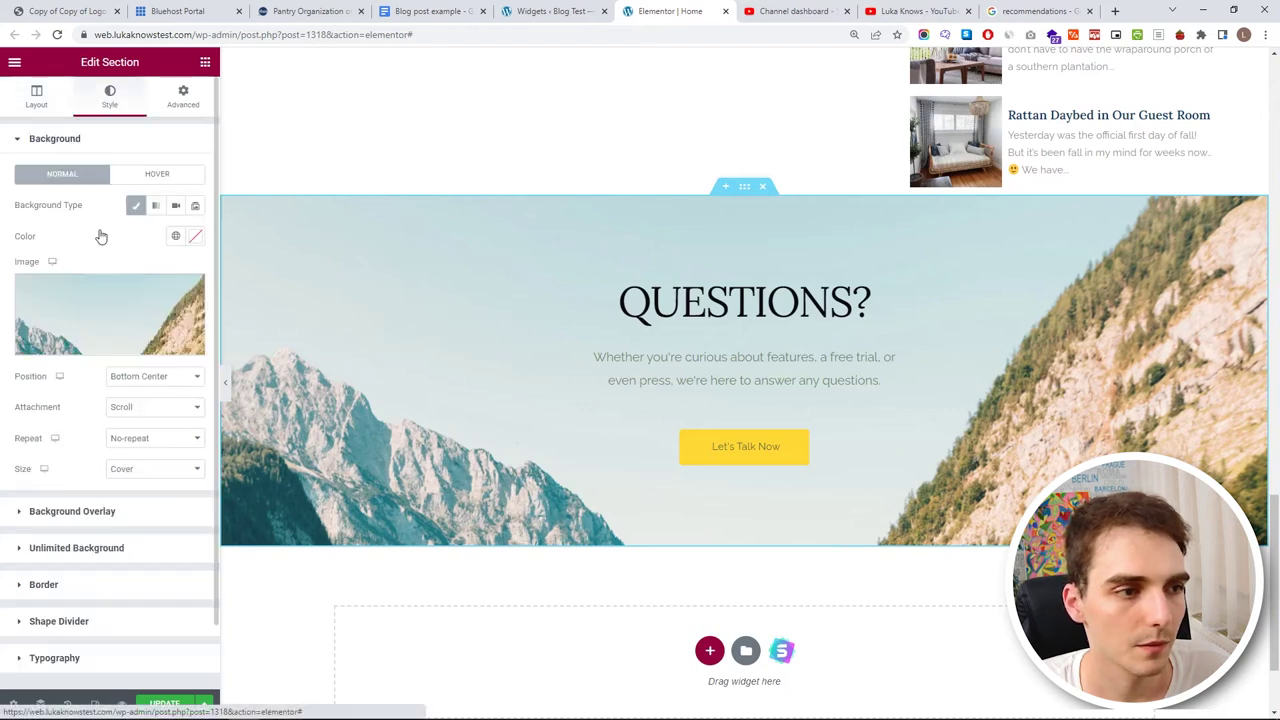
{"action": "left_click", "coordinate": [101, 304]}
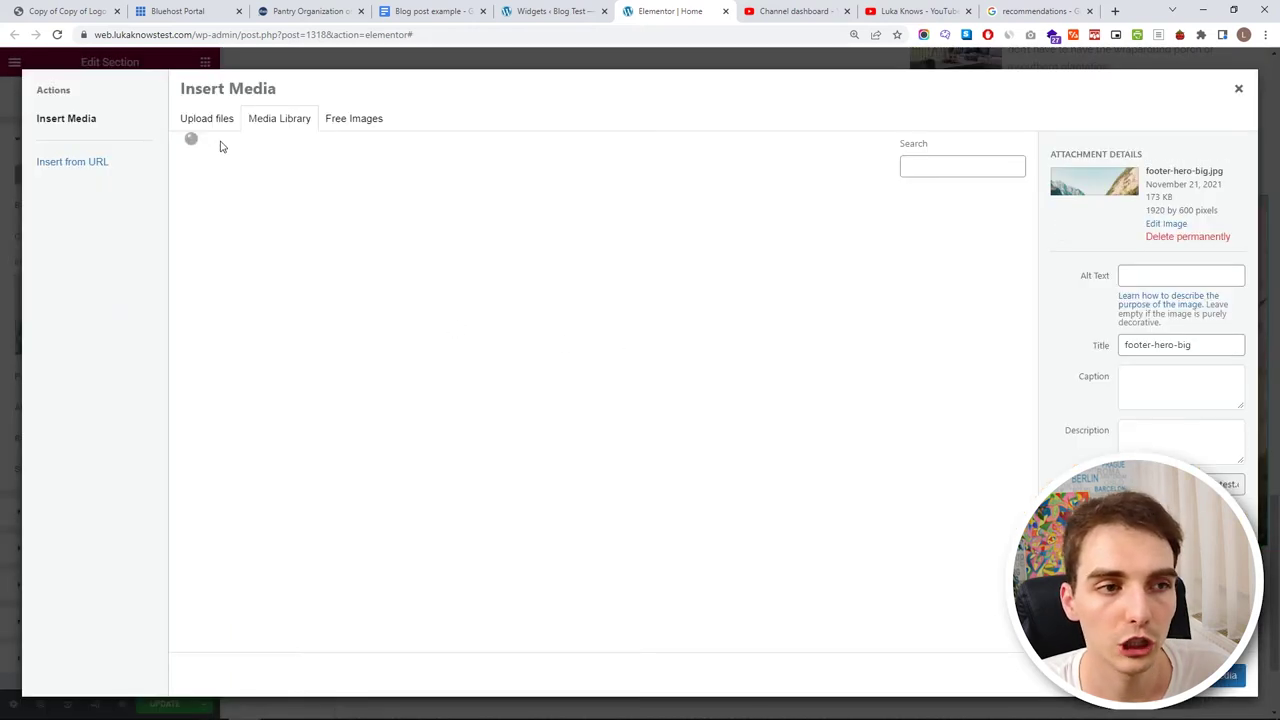
{"action": "left_click", "coordinate": [206, 120]}
{"action": "left_click", "coordinate": [680, 363]}
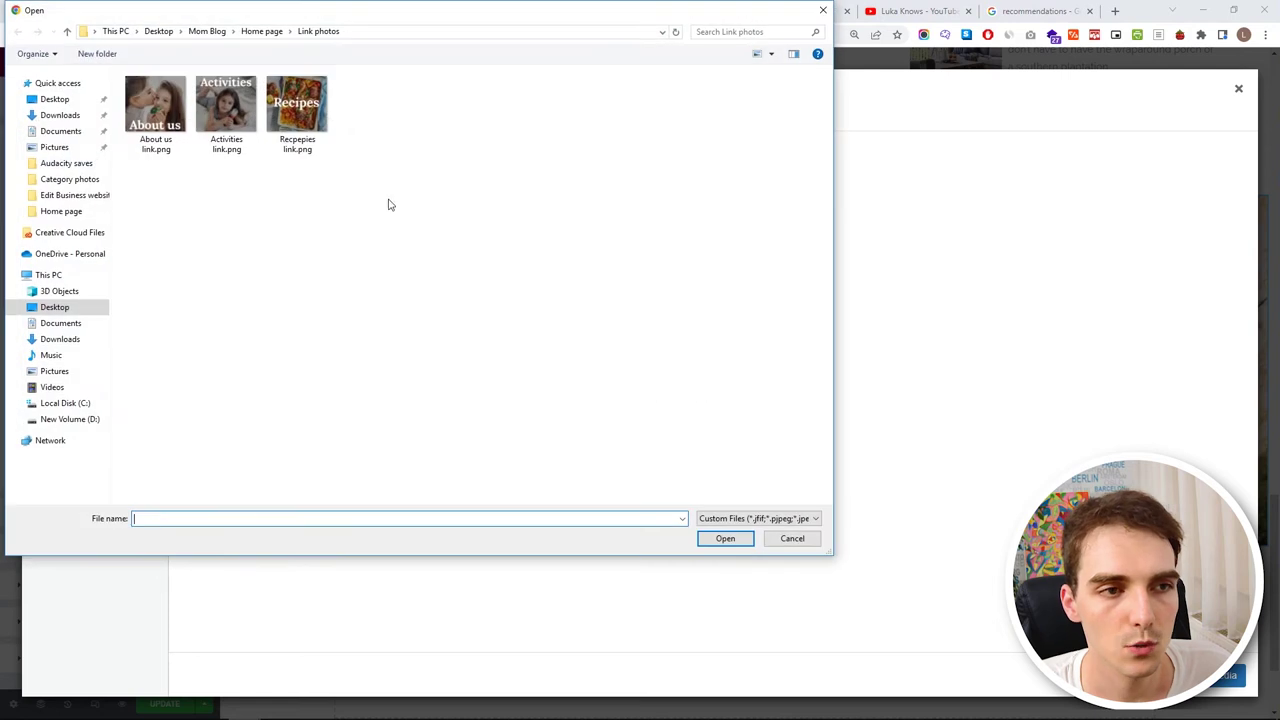
{"action": "left_click", "coordinate": [274, 36]}
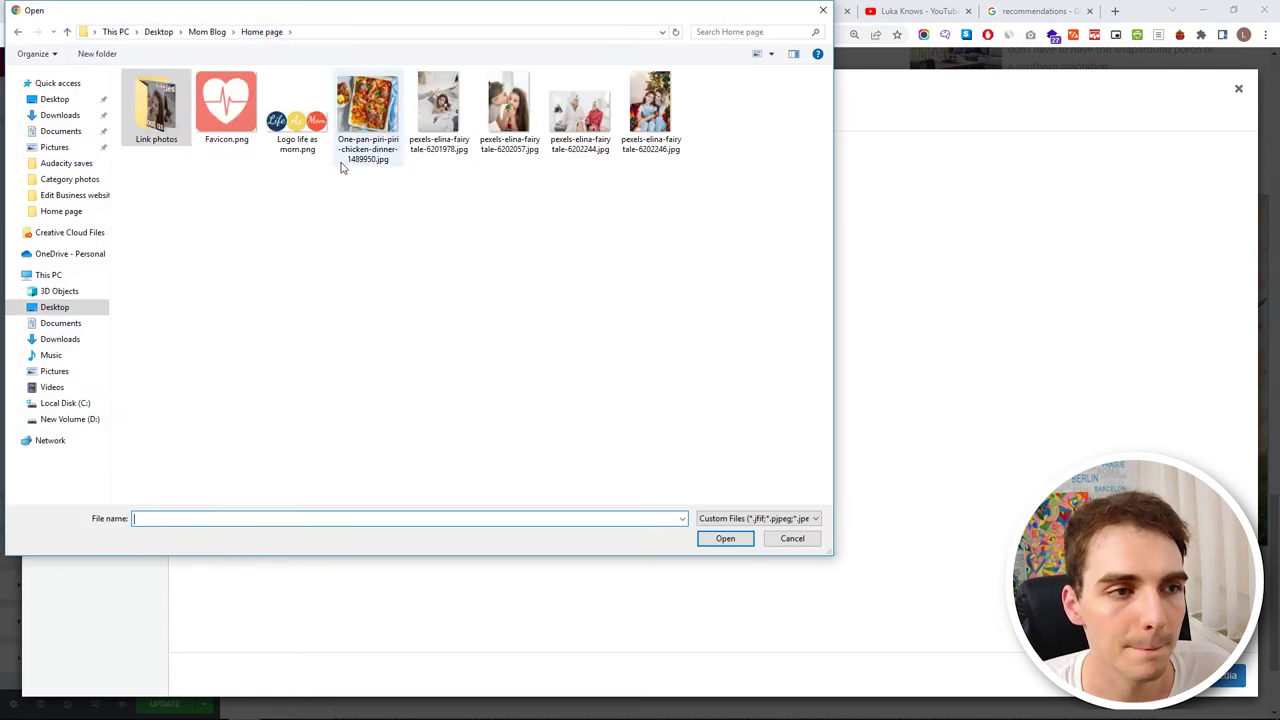
{"action": "left_click", "coordinate": [580, 105]}
{"action": "left_click", "coordinate": [725, 538]}
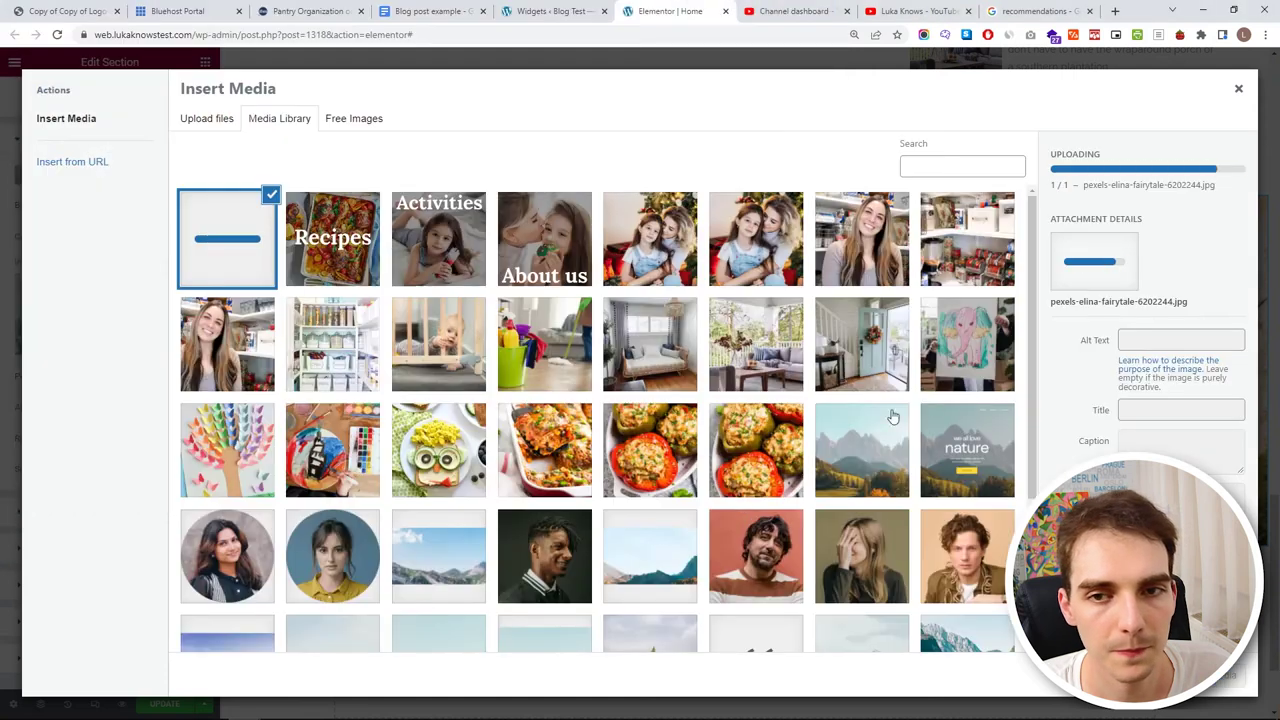
{"action": "left_click", "coordinate": [1225, 676]}
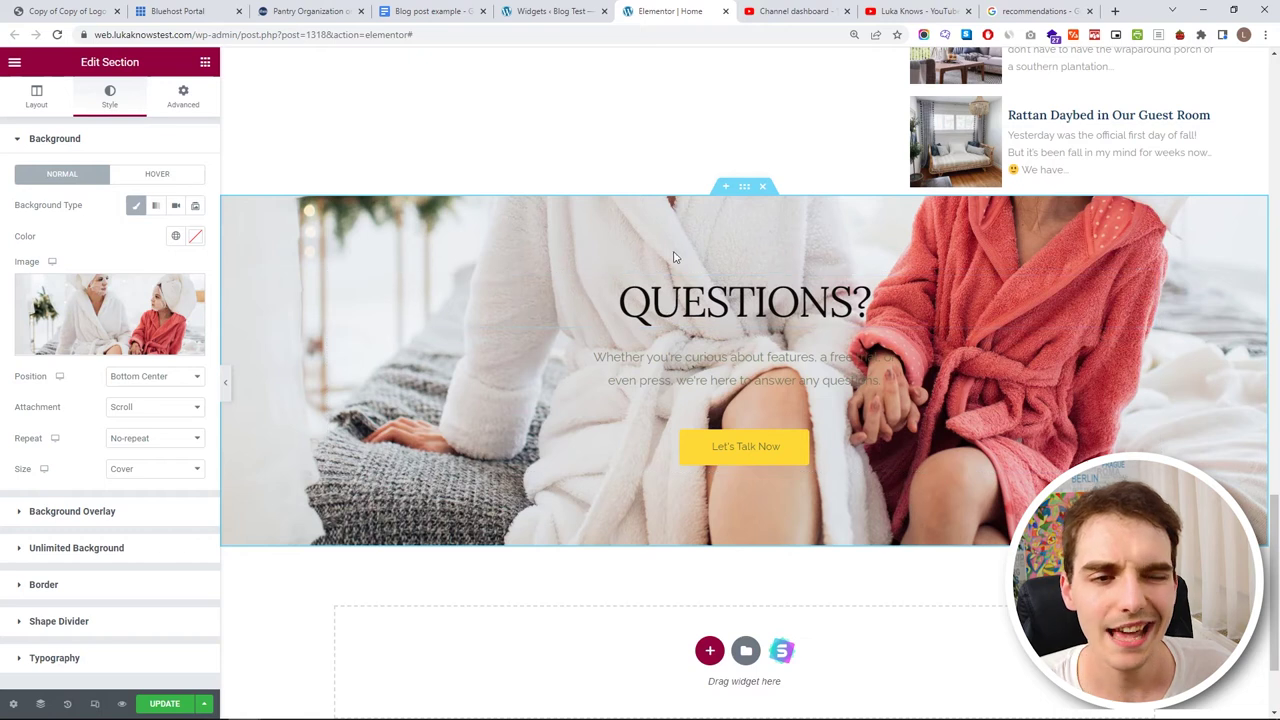
- Set the background position to Custom with a Y position of -58
{"action": "left_click", "coordinate": [155, 376]}
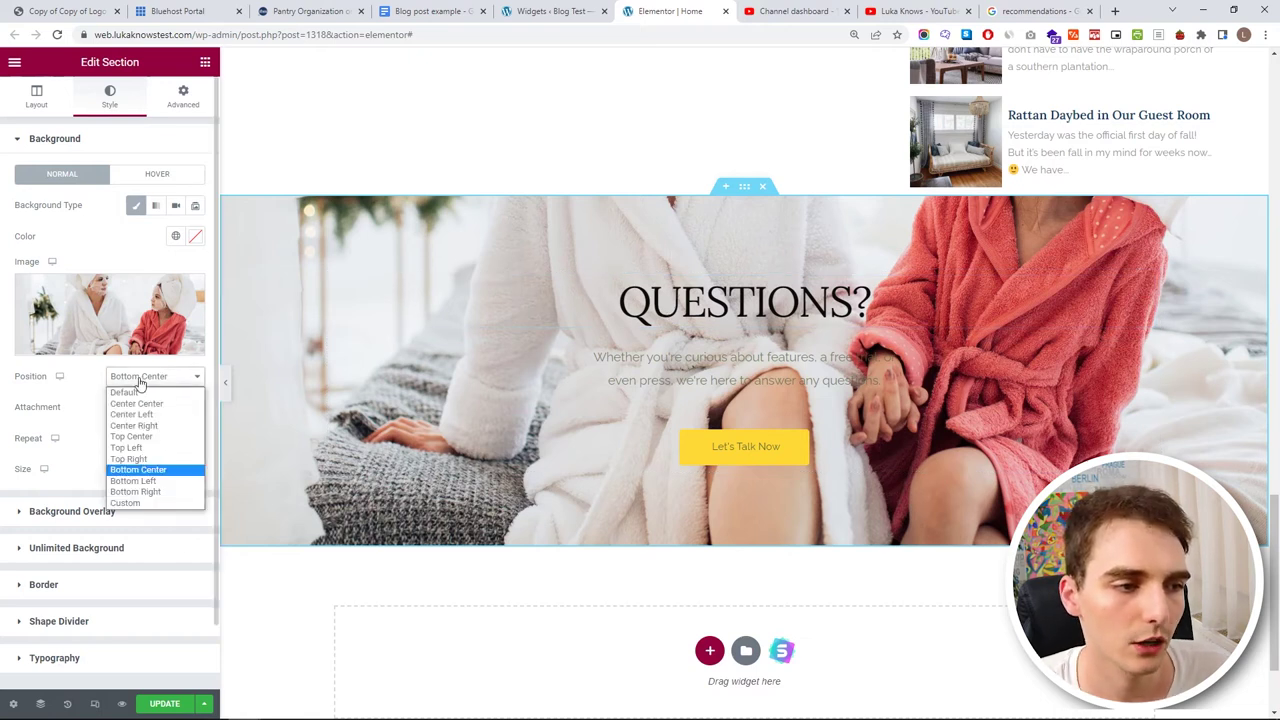
{"action": "left_click", "coordinate": [150, 503]}
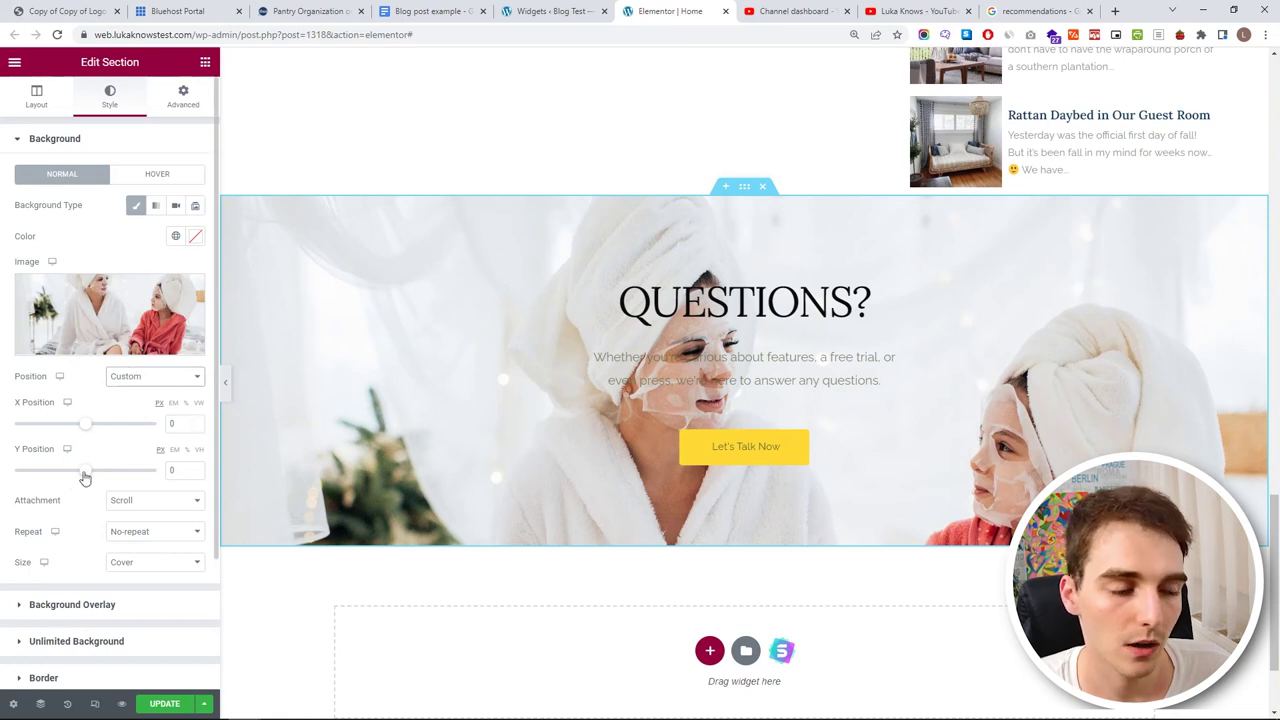
{"action": "left_click_drag", "start_coordinate": [85, 478], "coordinate": [79, 478]}
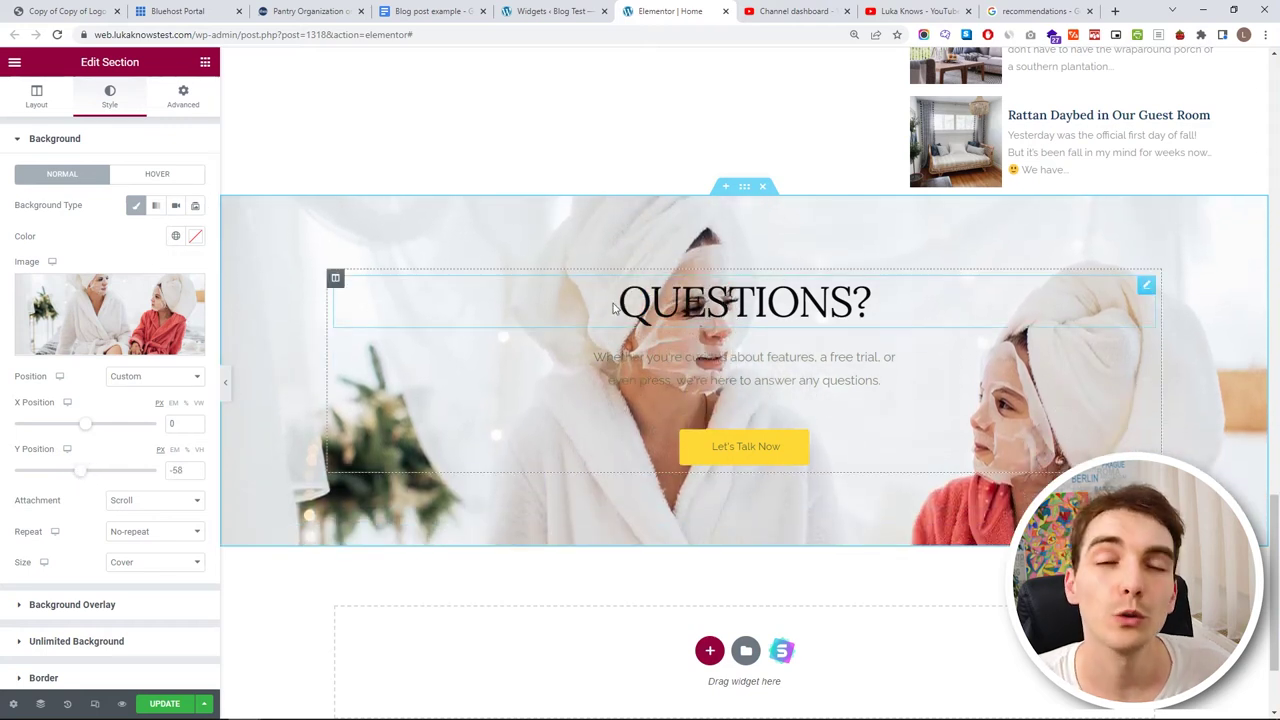
{"action": "left_click", "coordinate": [336, 278]}
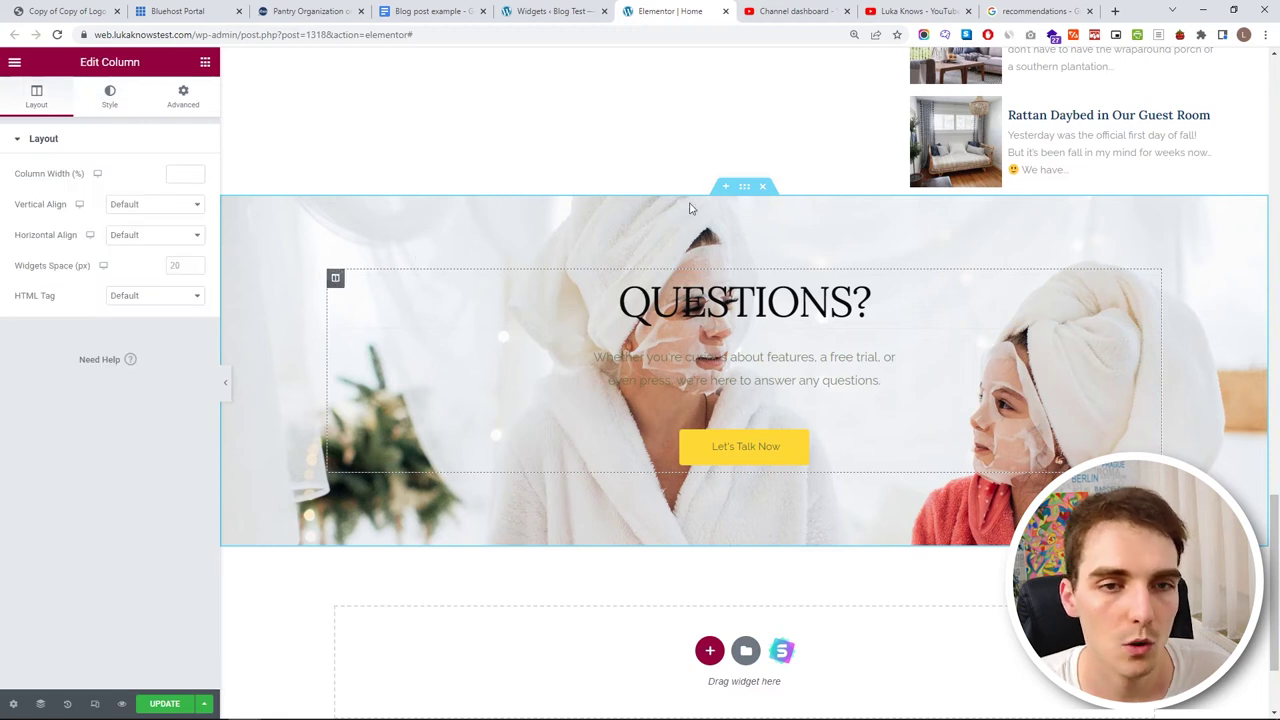
- Add a two-column inner section to the banner and move the heading, intro text and button into its left column
{"action": "left_click", "coordinate": [205, 62]}
{"action": "left_click_drag", "start_coordinate": [60, 245], "coordinate": [390, 292]}
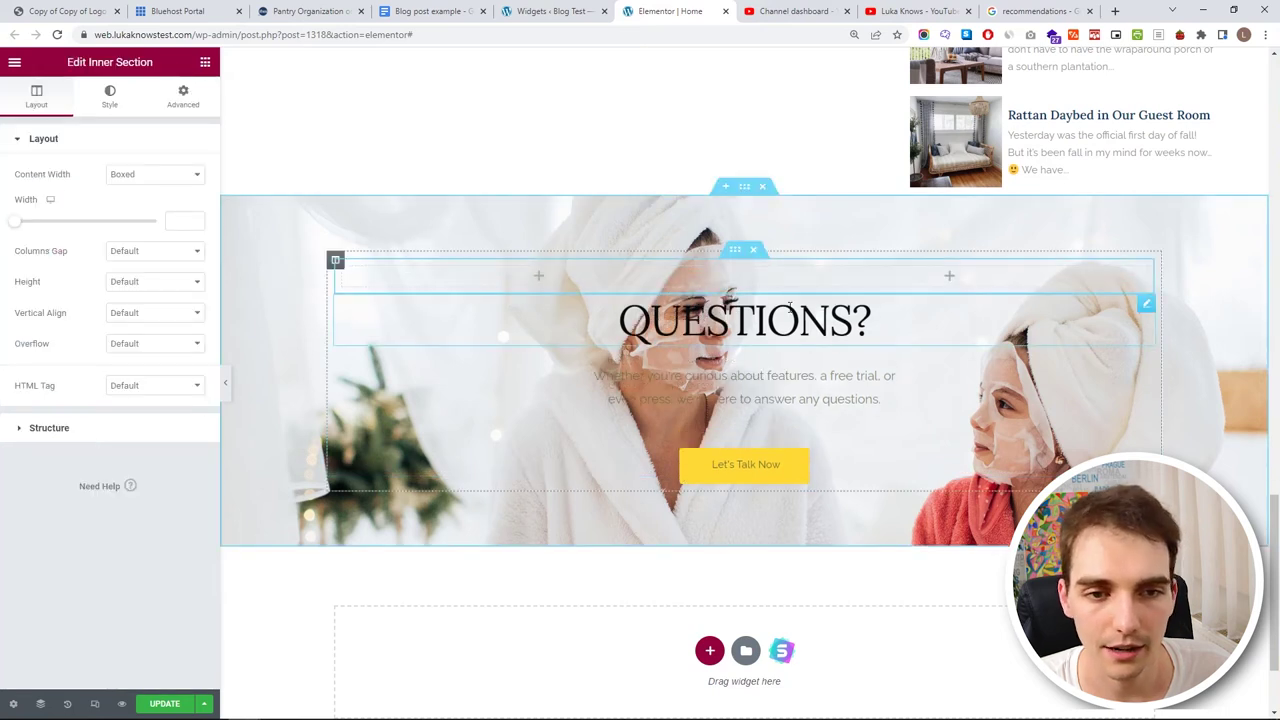
{"action": "left_click_drag", "start_coordinate": [1146, 307], "coordinate": [557, 302]}
{"action": "left_click_drag", "start_coordinate": [1140, 353], "coordinate": [543, 369]}
{"action": "left_click_drag", "start_coordinate": [1145, 443], "coordinate": [590, 348]}
{"action": "left_click", "coordinate": [1146, 401]}
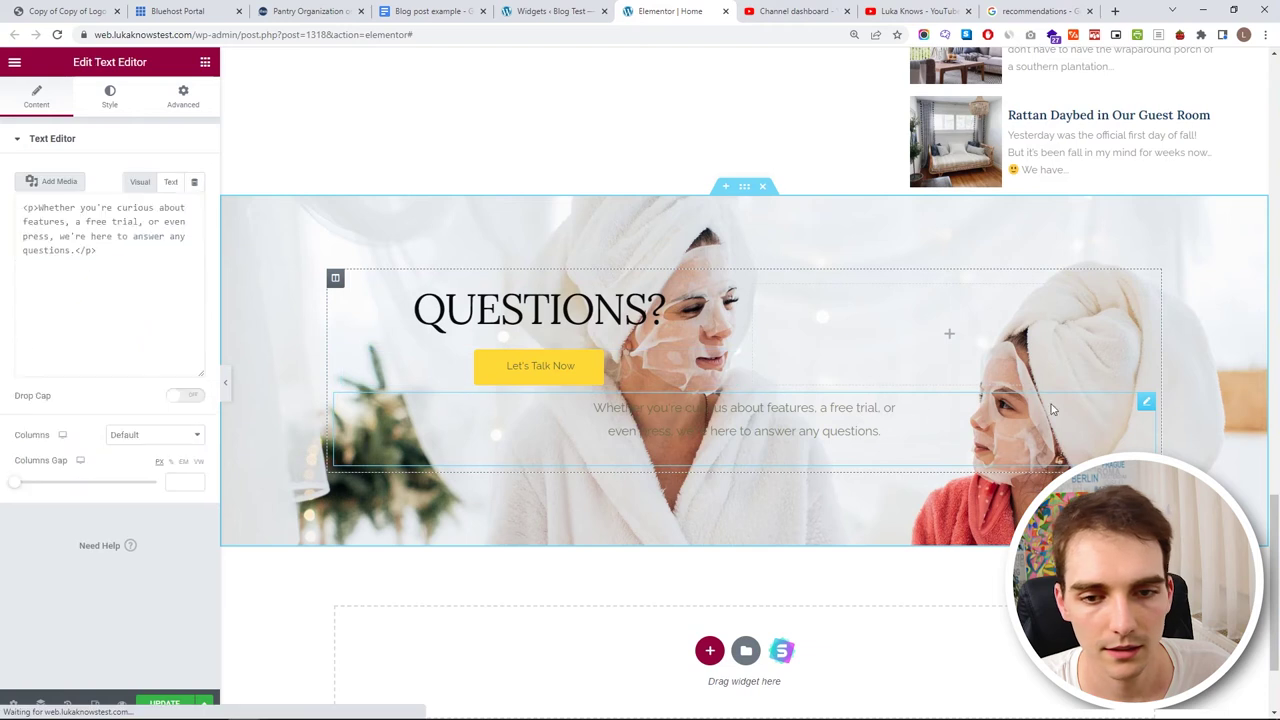
{"action": "left_click_drag", "start_coordinate": [1146, 403], "coordinate": [532, 352]}
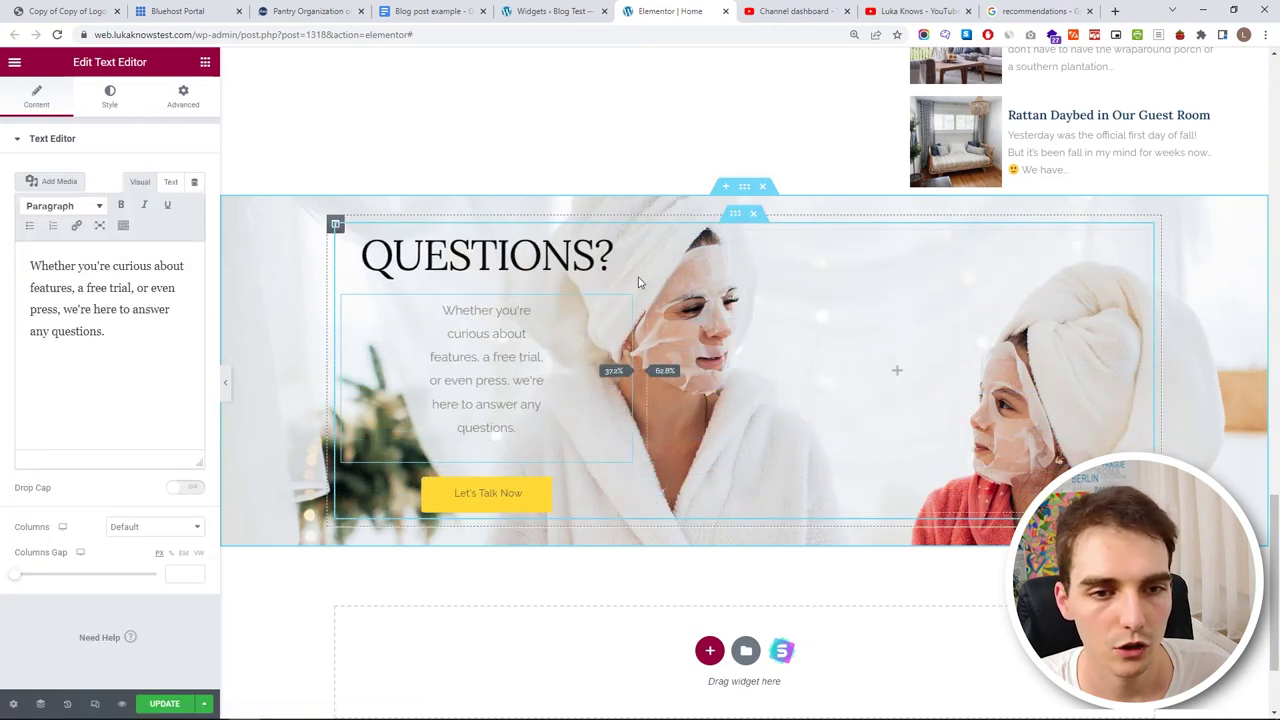
- Set the inner section's content width to Full Width
{"action": "left_click", "coordinate": [738, 217]}
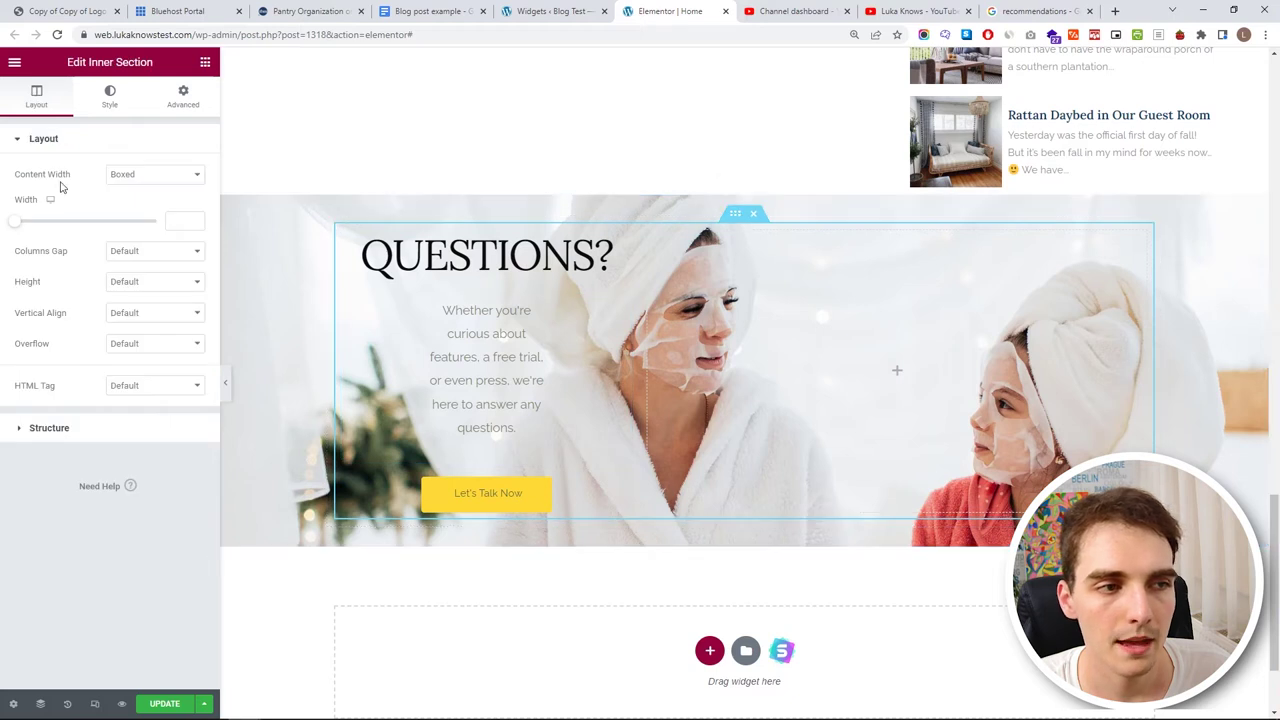
{"action": "left_click_drag", "start_coordinate": [18, 230], "coordinate": [117, 235]}
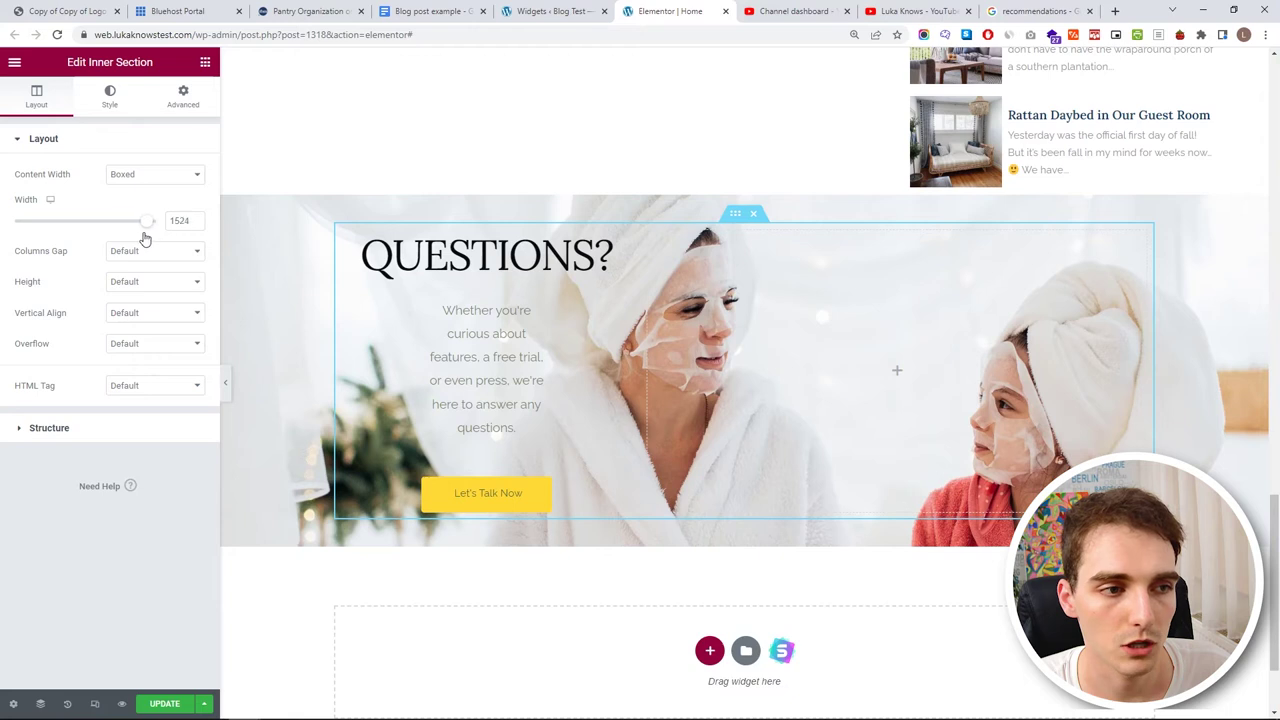
{"action": "left_click", "coordinate": [170, 176]}
{"action": "left_click", "coordinate": [171, 200]}
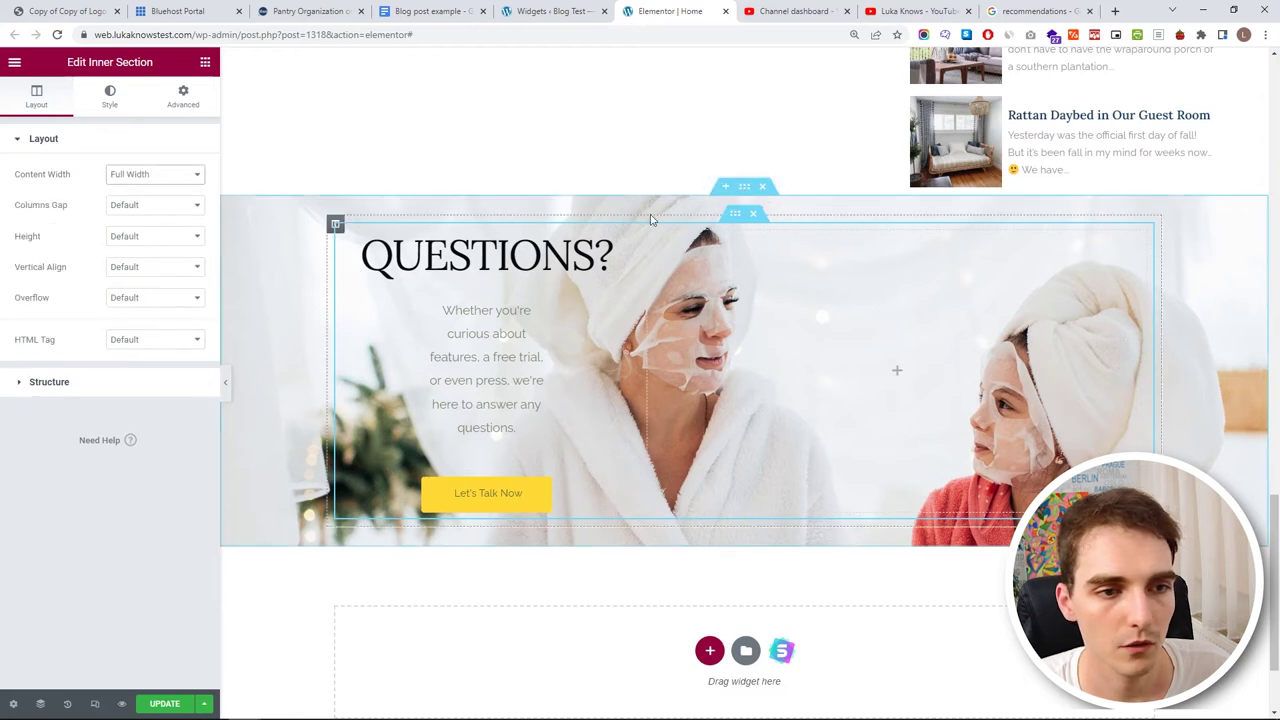
- Make the outer QUESTIONS? section's content full width and delete its intro paragraph
{"action": "left_click", "coordinate": [744, 190]}
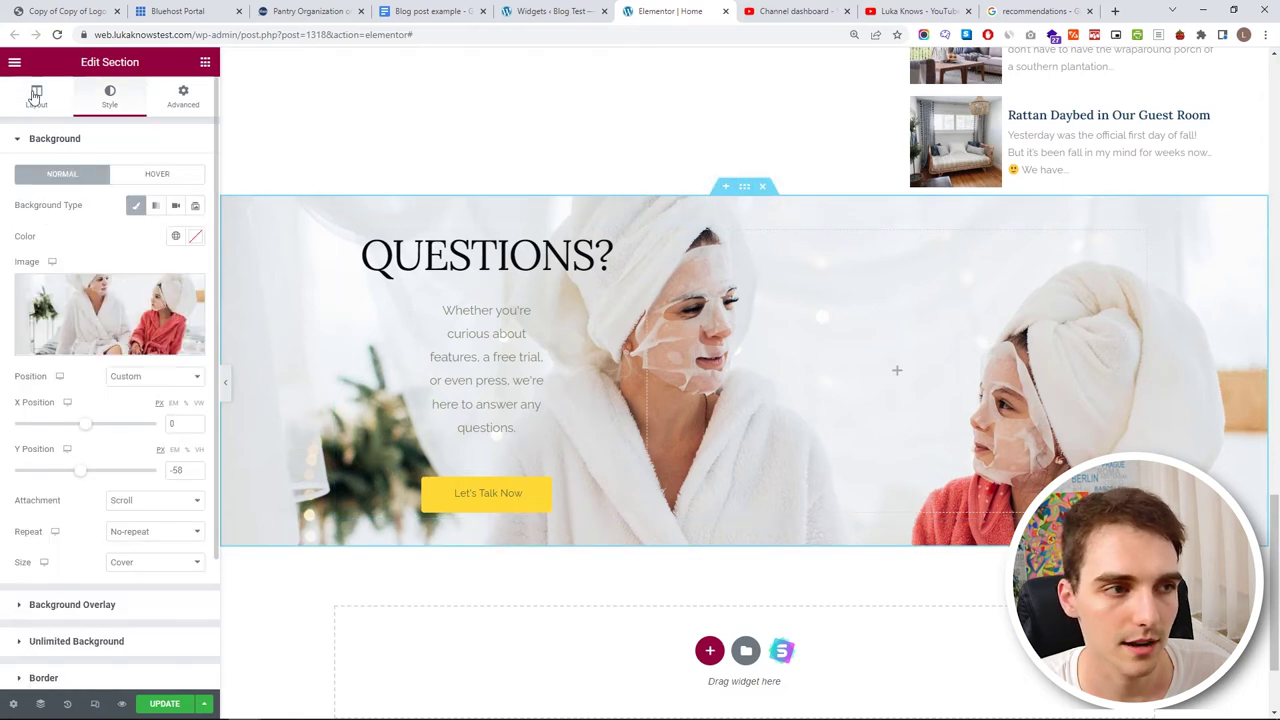
{"action": "left_click", "coordinate": [36, 95]}
{"action": "left_click_drag", "start_coordinate": [12, 223], "coordinate": [148, 230]}
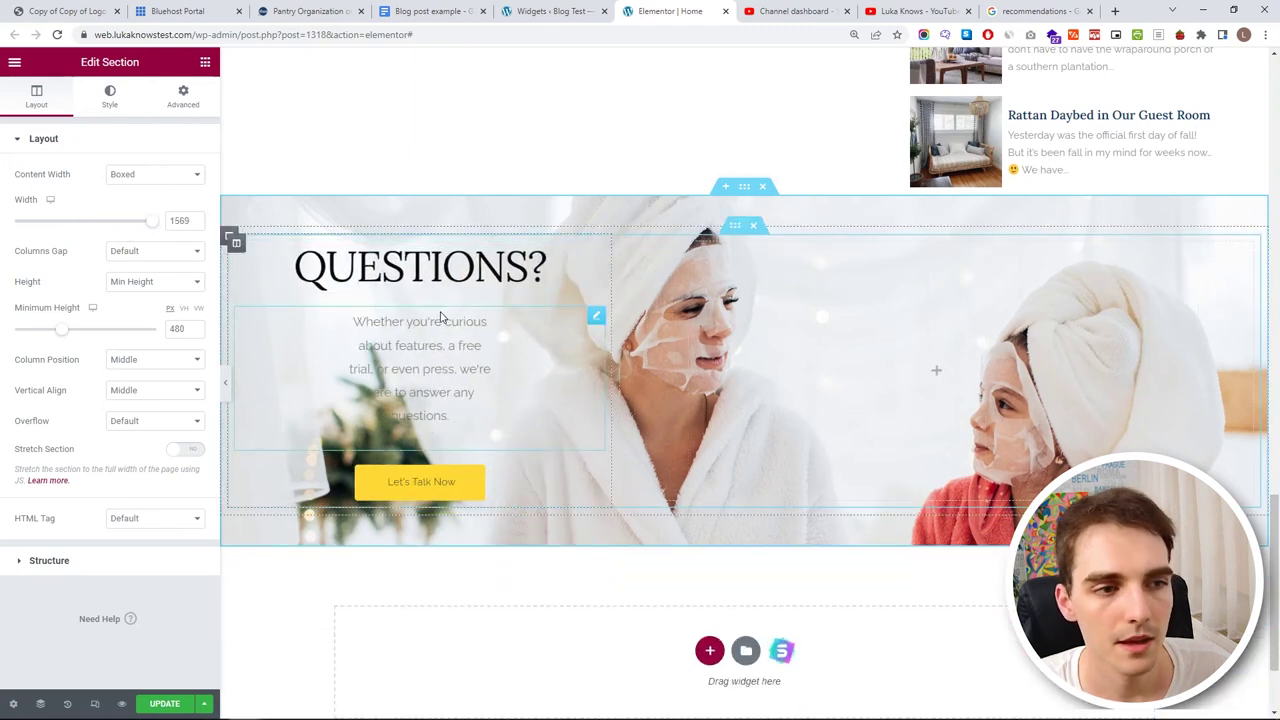
{"action": "left_click", "coordinate": [150, 176]}
{"action": "key", "text": "Return"}
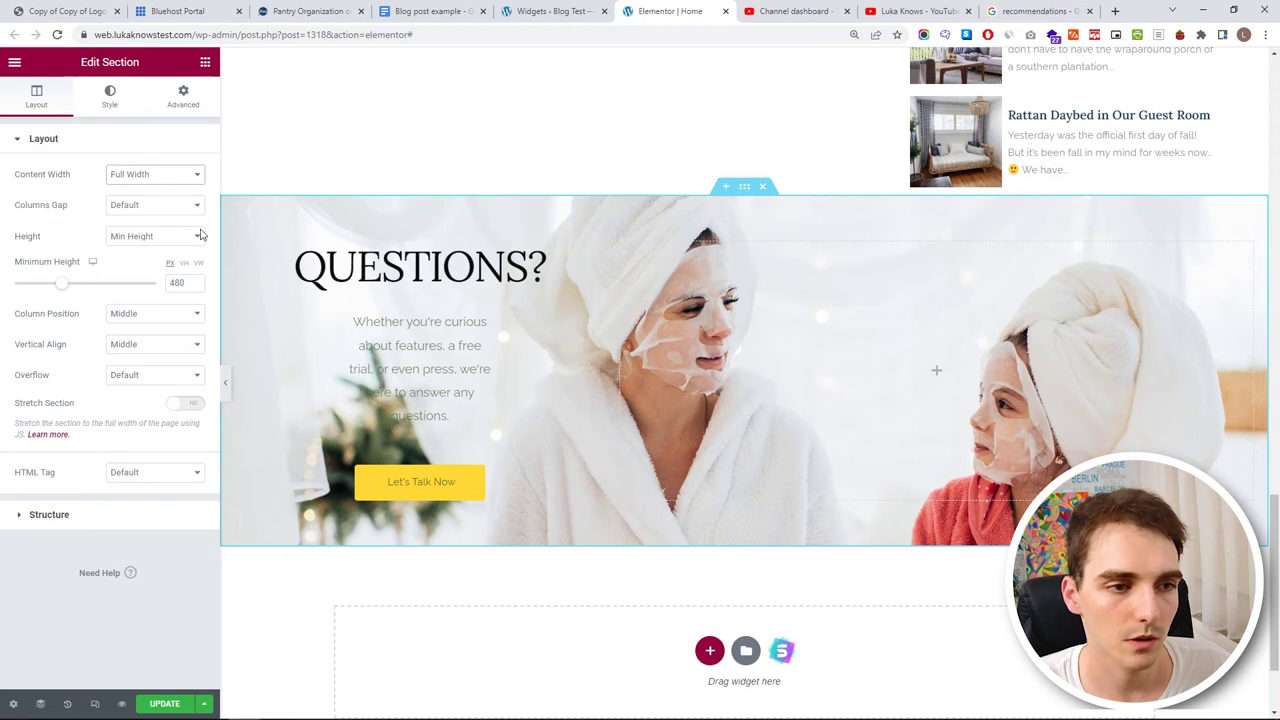
{"action": "left_click", "coordinate": [463, 337]}
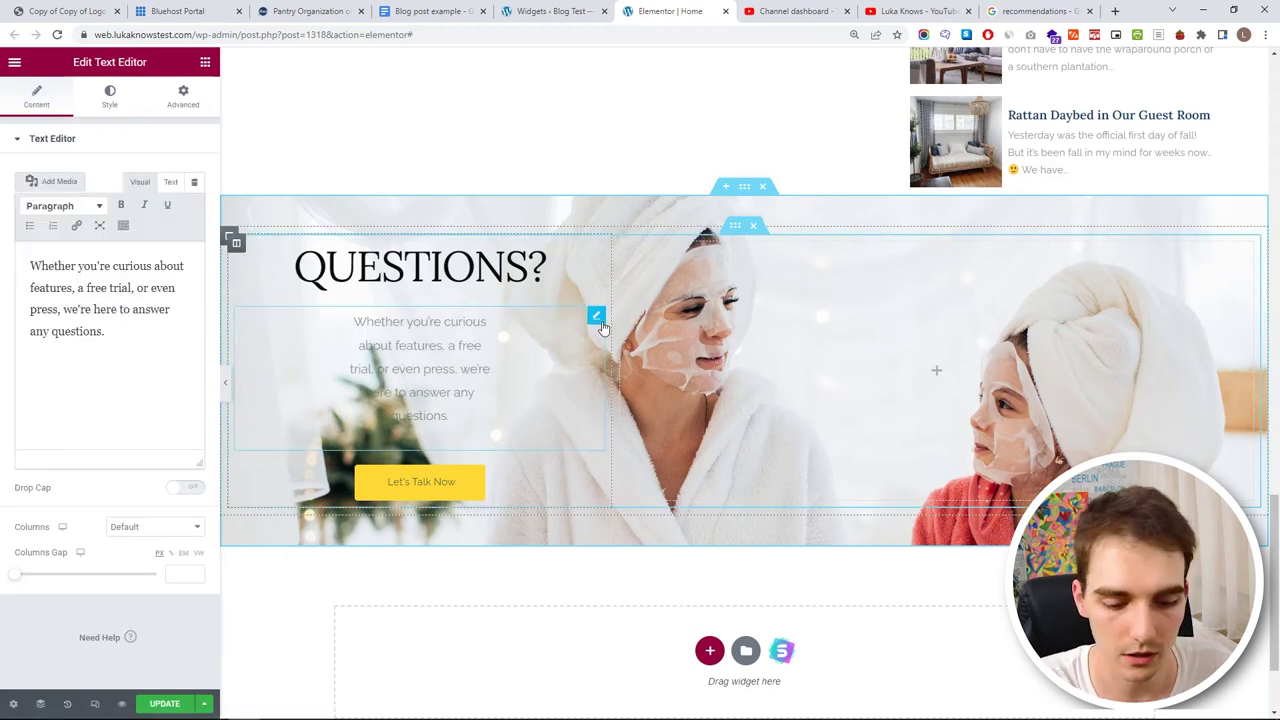
{"action": "key", "text": "Delete"}
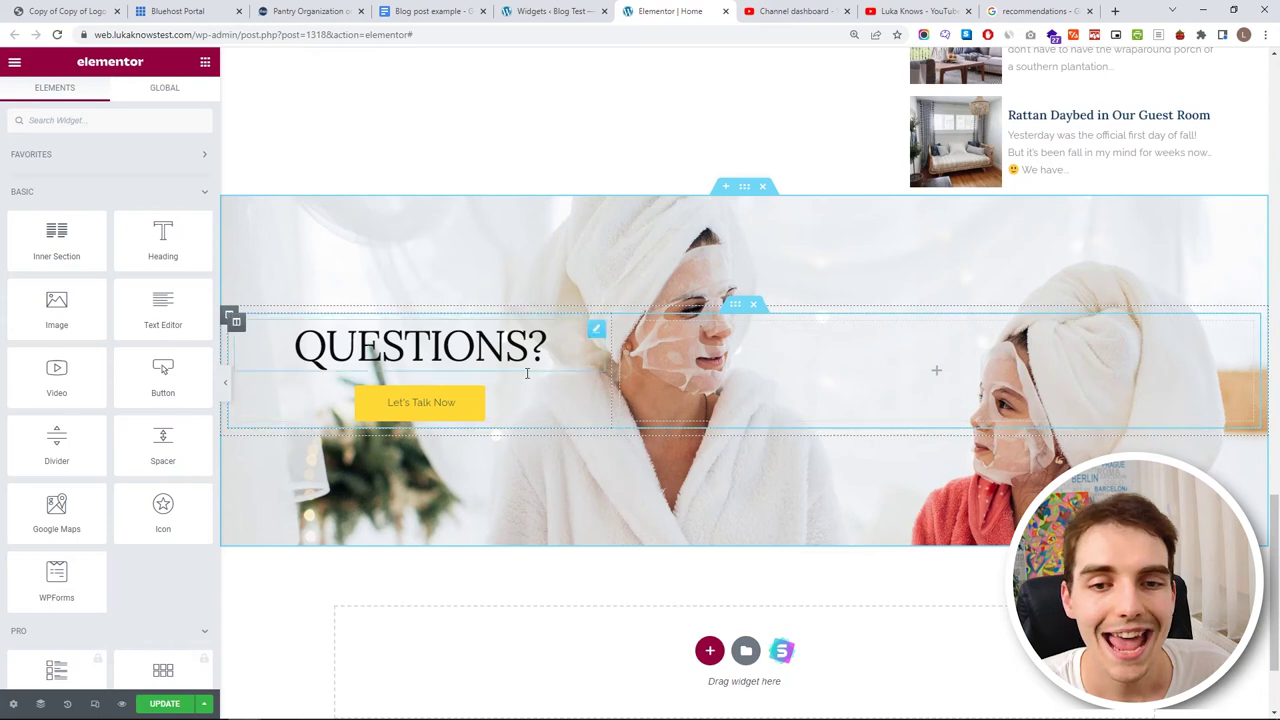
- Open the Let's Talk Now button's settings, check its Link value, and bring up its Style options
{"action": "left_click", "coordinate": [428, 402]}
{"action": "left_click_drag", "start_coordinate": [82, 252], "coordinate": [4, 258]}
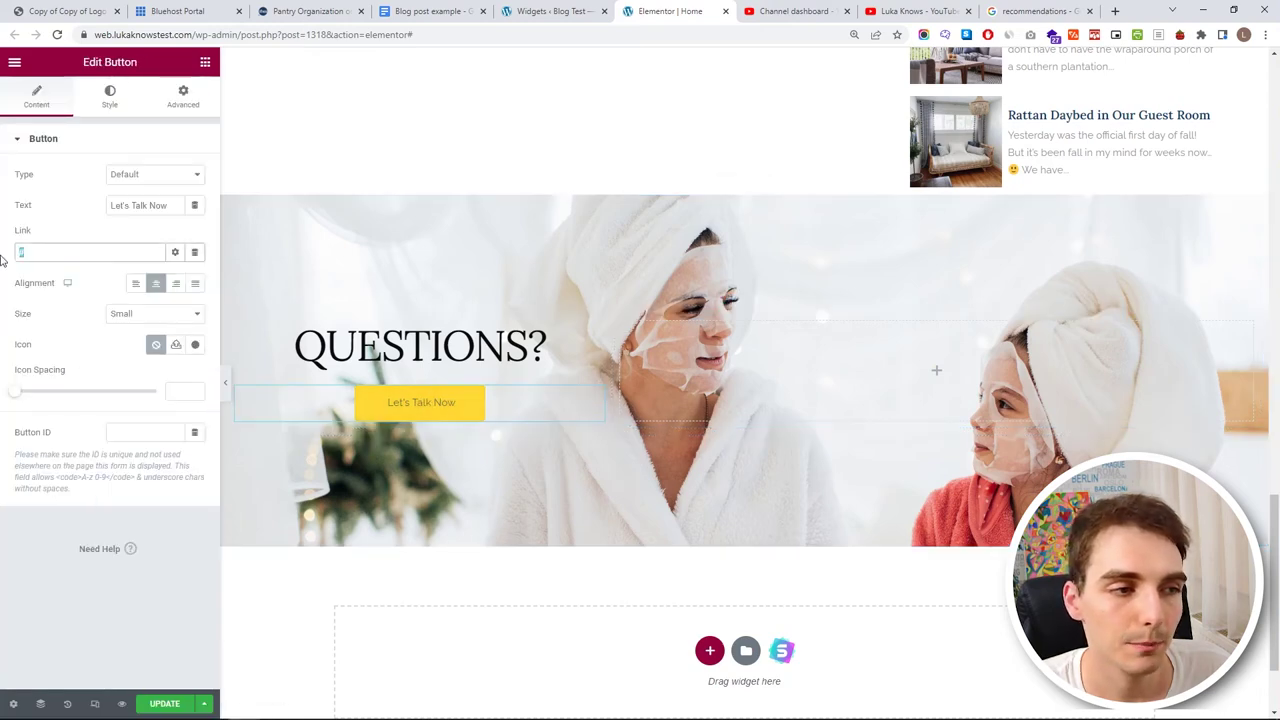
{"action": "scroll", "coordinate": [586, 266], "scroll_direction": "up", "scroll_amount": 12}
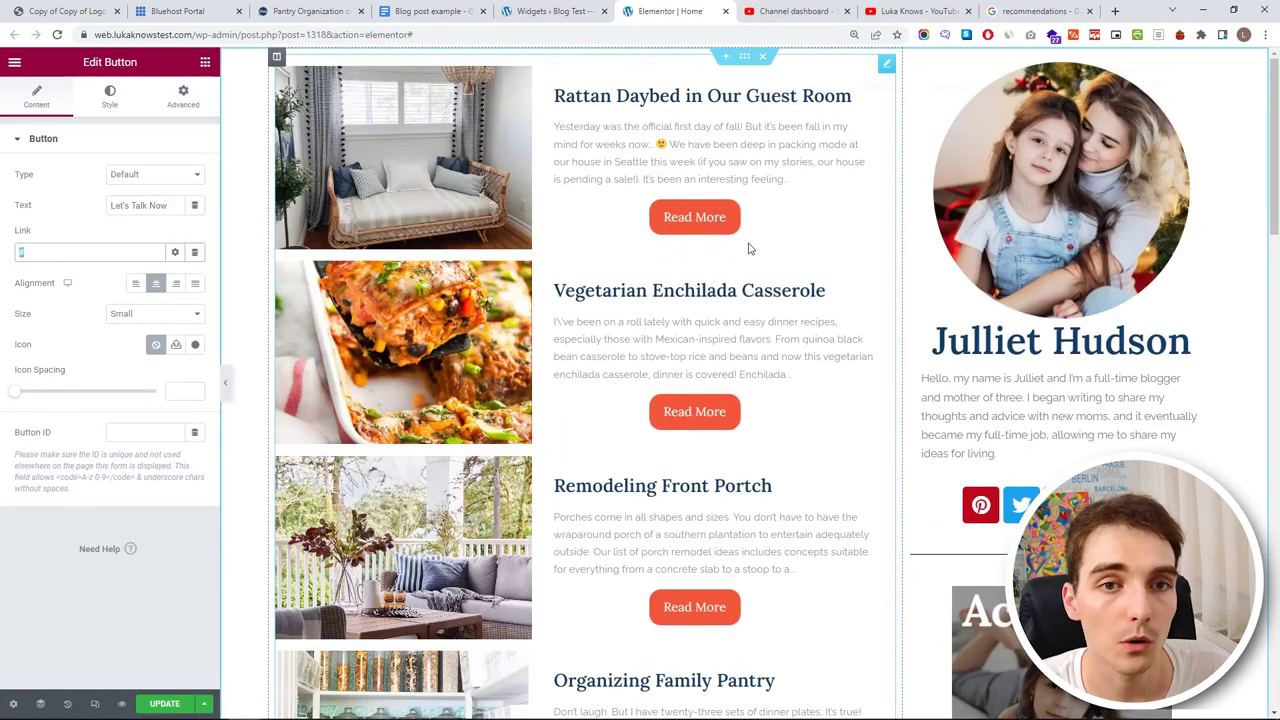
{"action": "scroll", "coordinate": [452, 310], "scroll_direction": "down", "scroll_amount": 6}
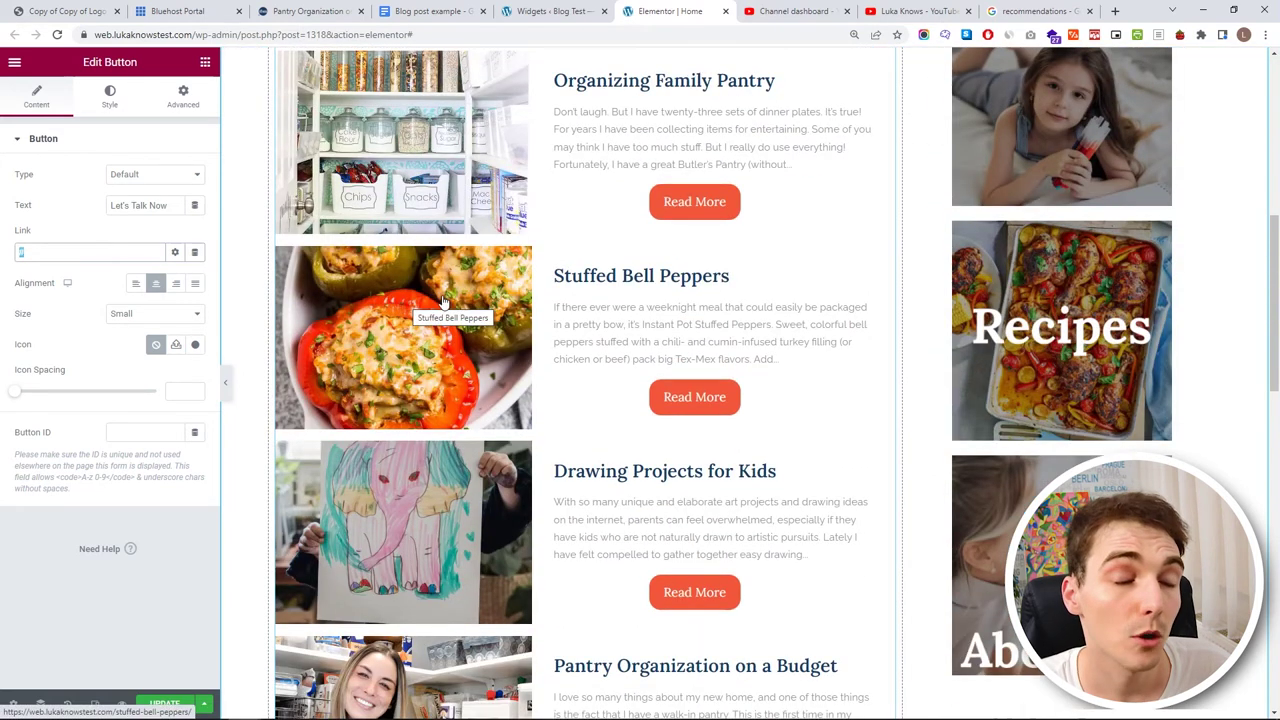
{"action": "scroll", "coordinate": [418, 337], "scroll_direction": "down", "scroll_amount": 10}
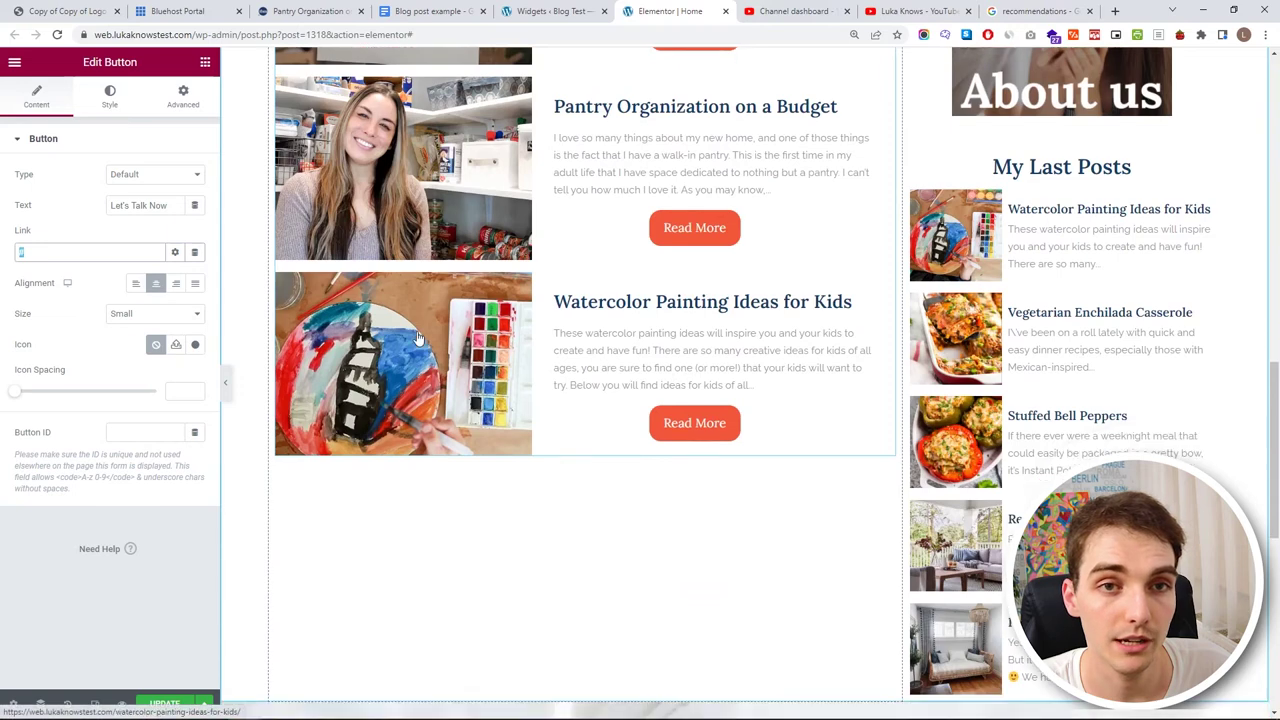
{"action": "scroll", "coordinate": [1078, 258], "scroll_direction": "up", "scroll_amount": 10}
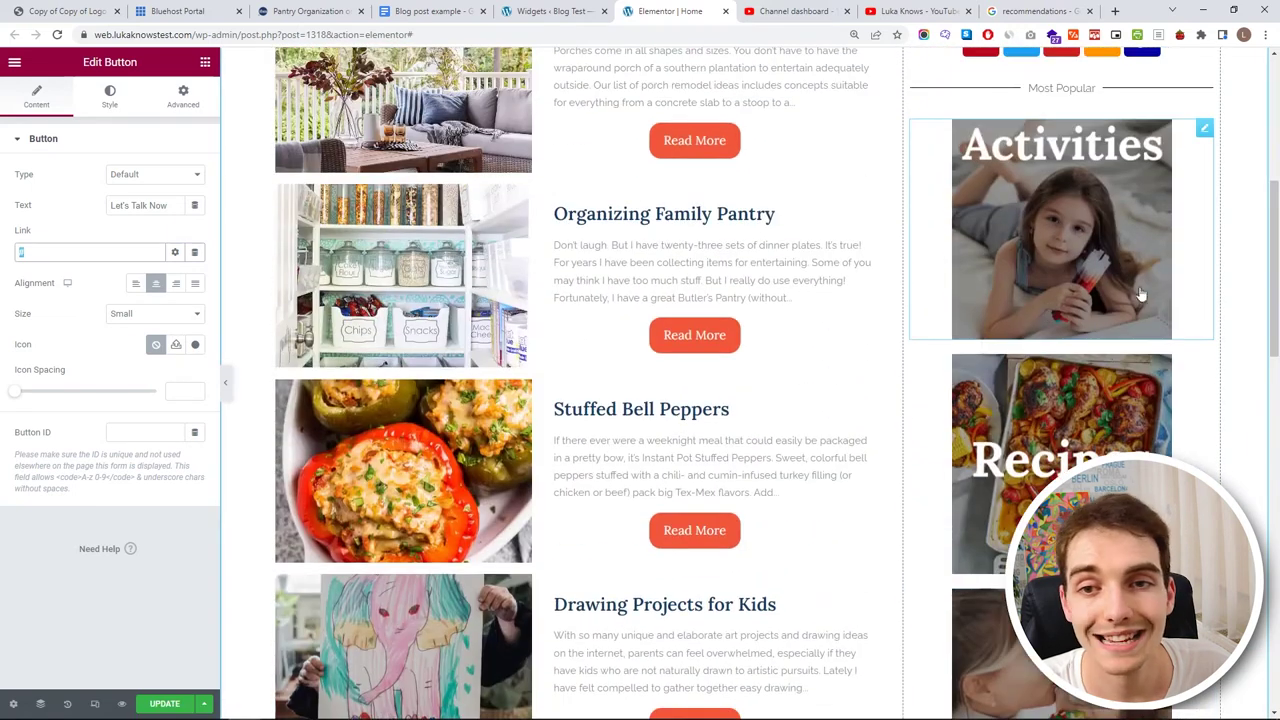
{"action": "scroll", "coordinate": [1041, 287], "scroll_direction": "up", "scroll_amount": 3}
{"action": "scroll", "coordinate": [334, 363], "scroll_direction": "down", "scroll_amount": 10}
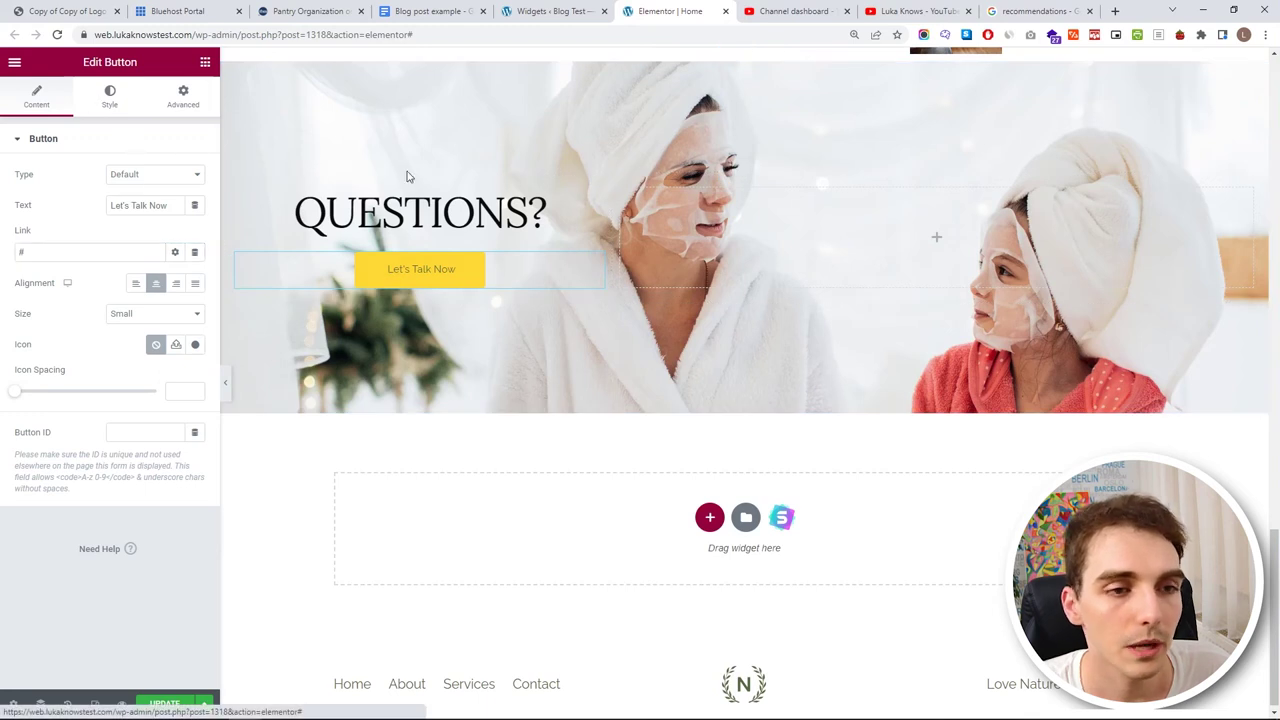
{"action": "left_click", "coordinate": [110, 97]}
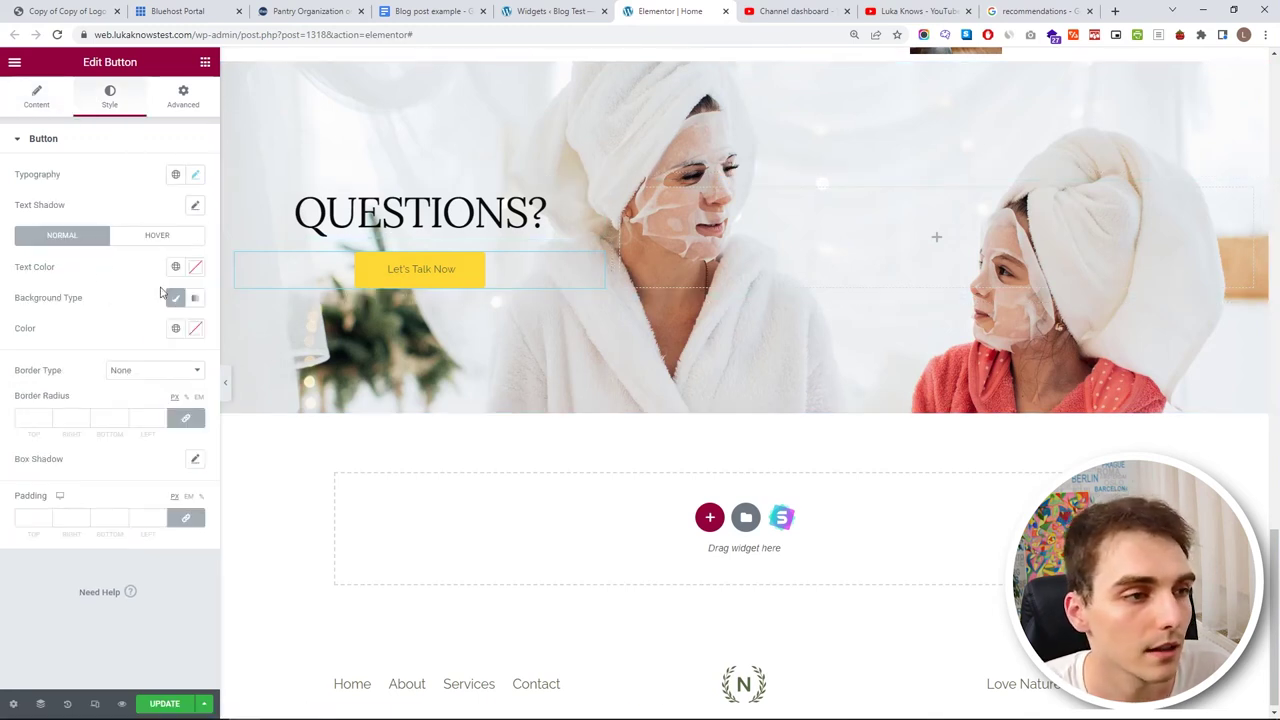
- Try white, grey and fully transparent background colours for the Let's Talk Now button
{"action": "left_click", "coordinate": [197, 332]}
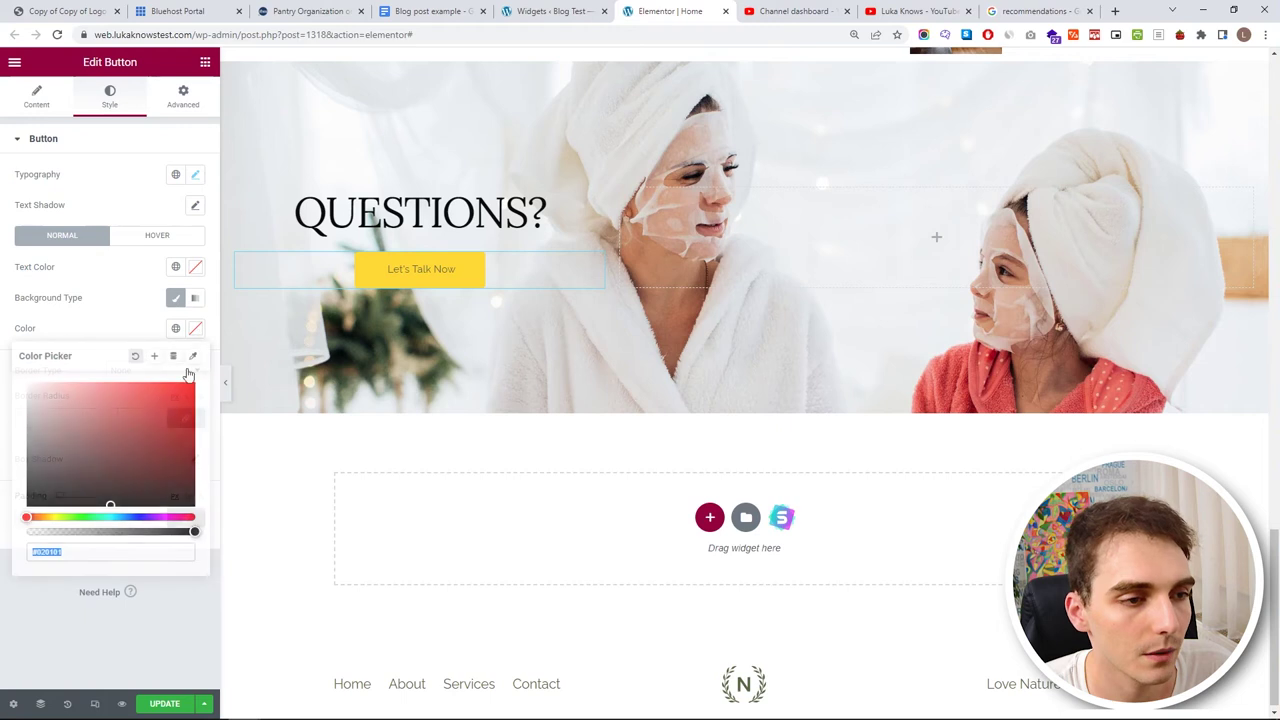
{"action": "left_click", "coordinate": [41, 390]}
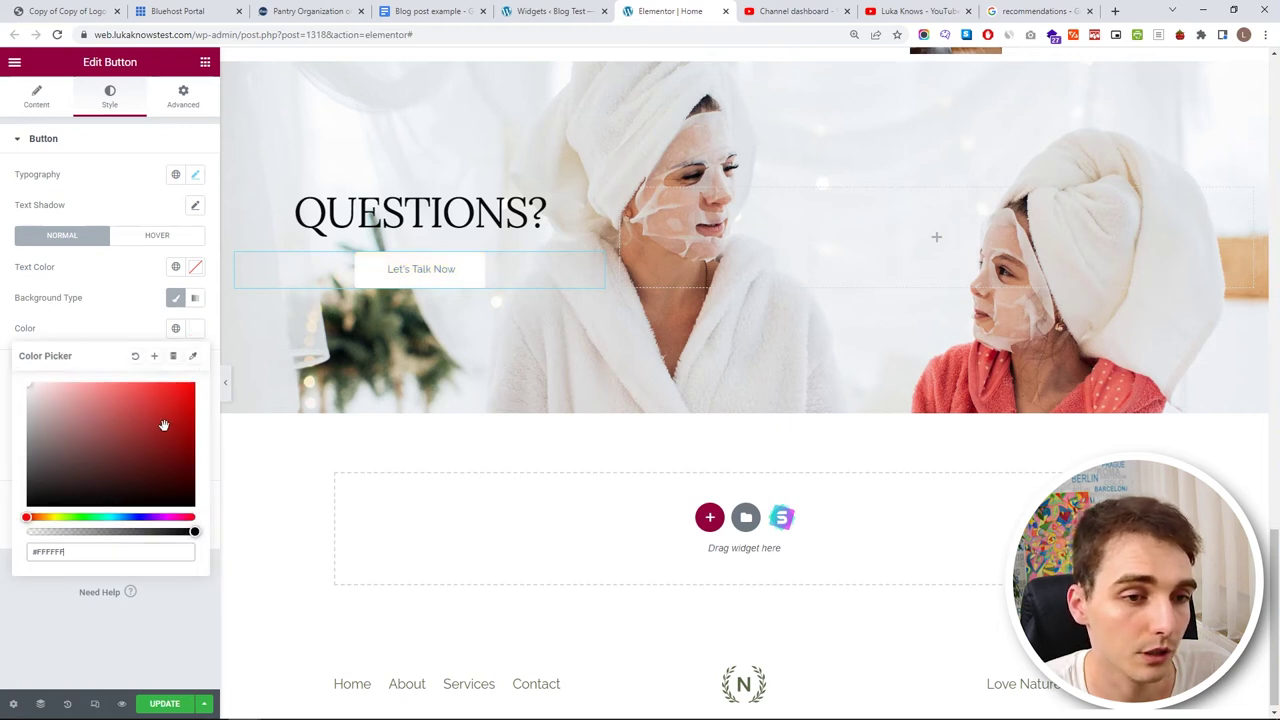
{"action": "left_click", "coordinate": [127, 322]}
{"action": "left_click", "coordinate": [195, 177]}
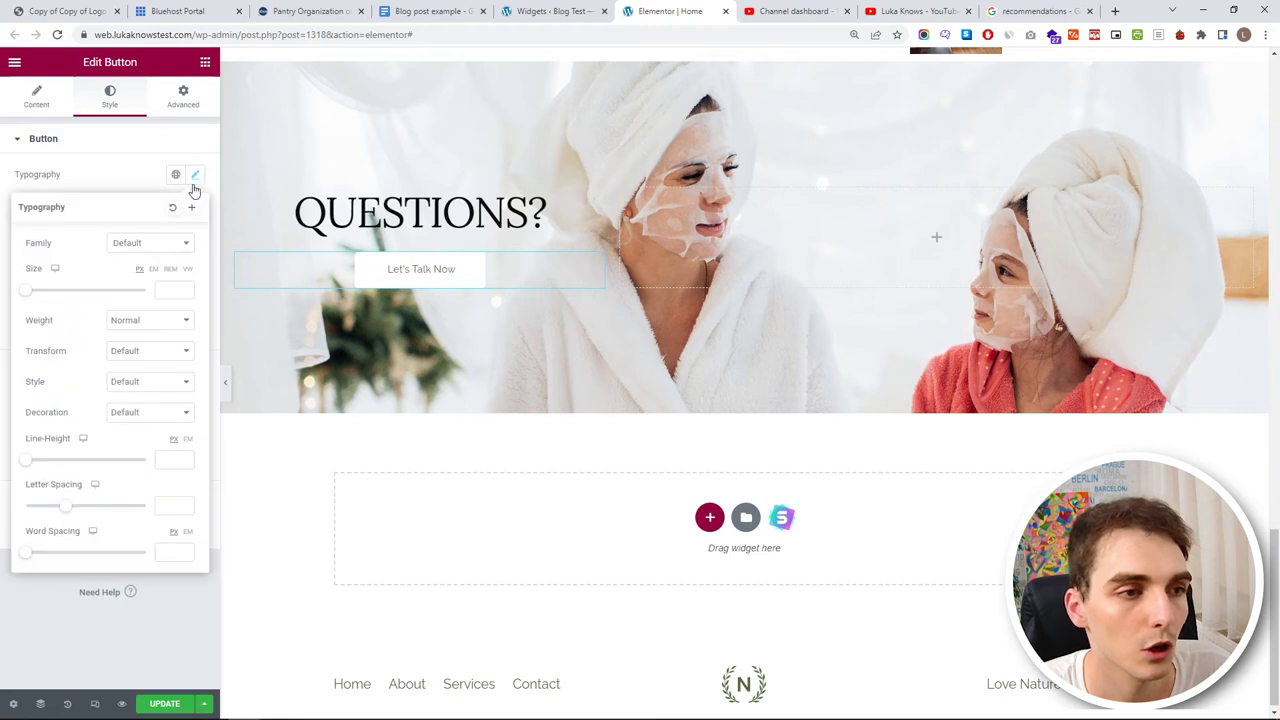
{"action": "left_click", "coordinate": [135, 182]}
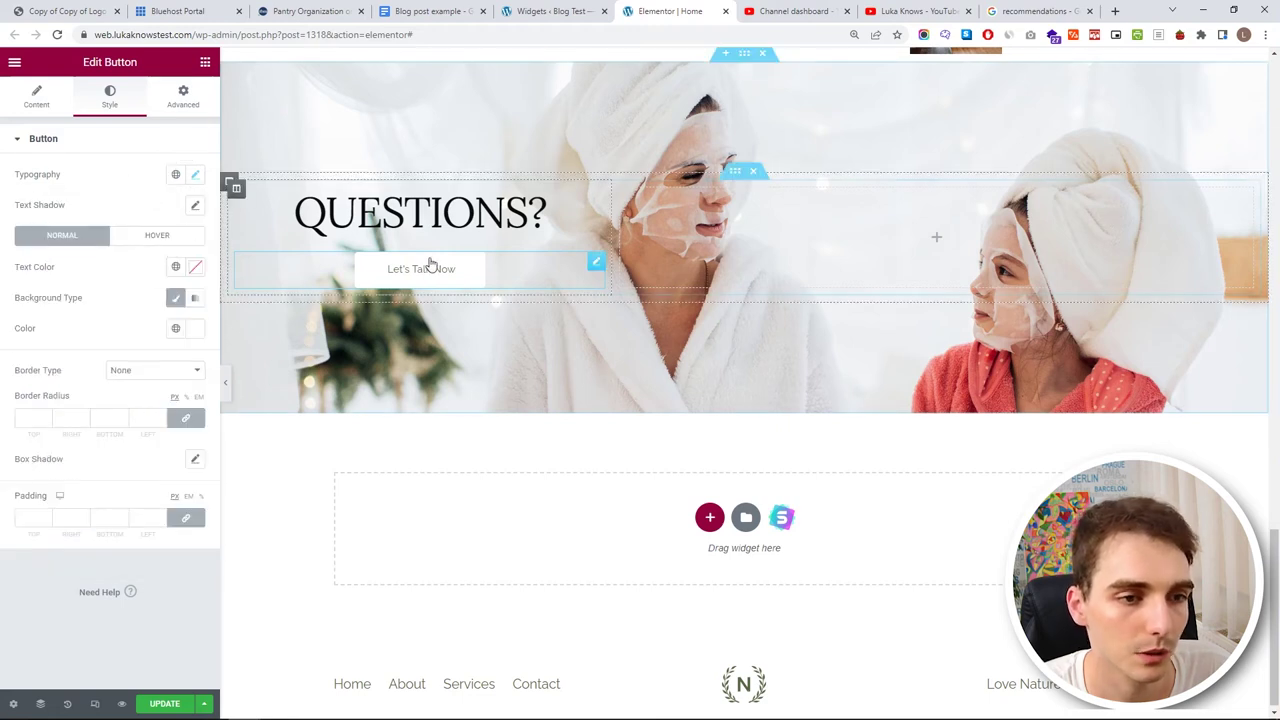
{"action": "left_click", "coordinate": [195, 268]}
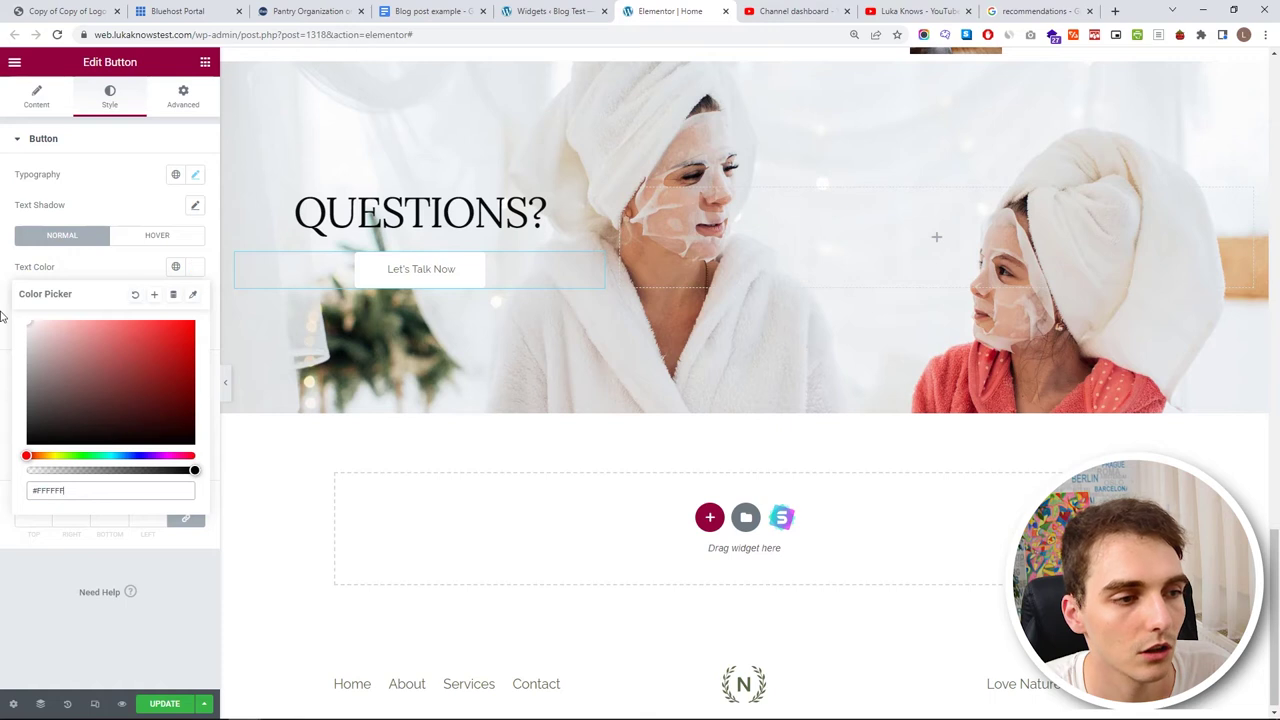
{"action": "left_click", "coordinate": [100, 279]}
{"action": "left_click", "coordinate": [195, 328]}
{"action": "mouse_move", "coordinate": [43, 409]}
{"action": "left_mouse_down"}
{"action": "mouse_move", "coordinate": [14, 420]}
{"action": "mouse_move", "coordinate": [4, 366]}
{"action": "left_mouse_up"}
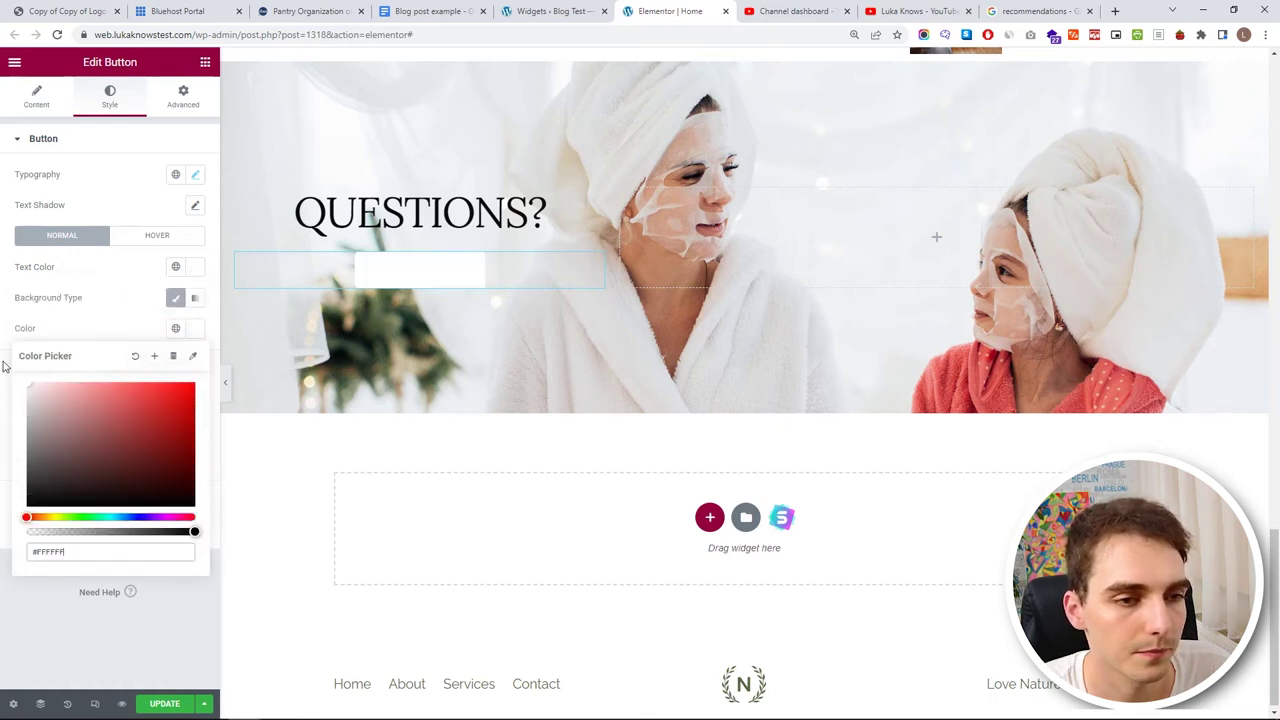
{"action": "left_click_drag", "start_coordinate": [154, 531], "coordinate": [2, 511]}
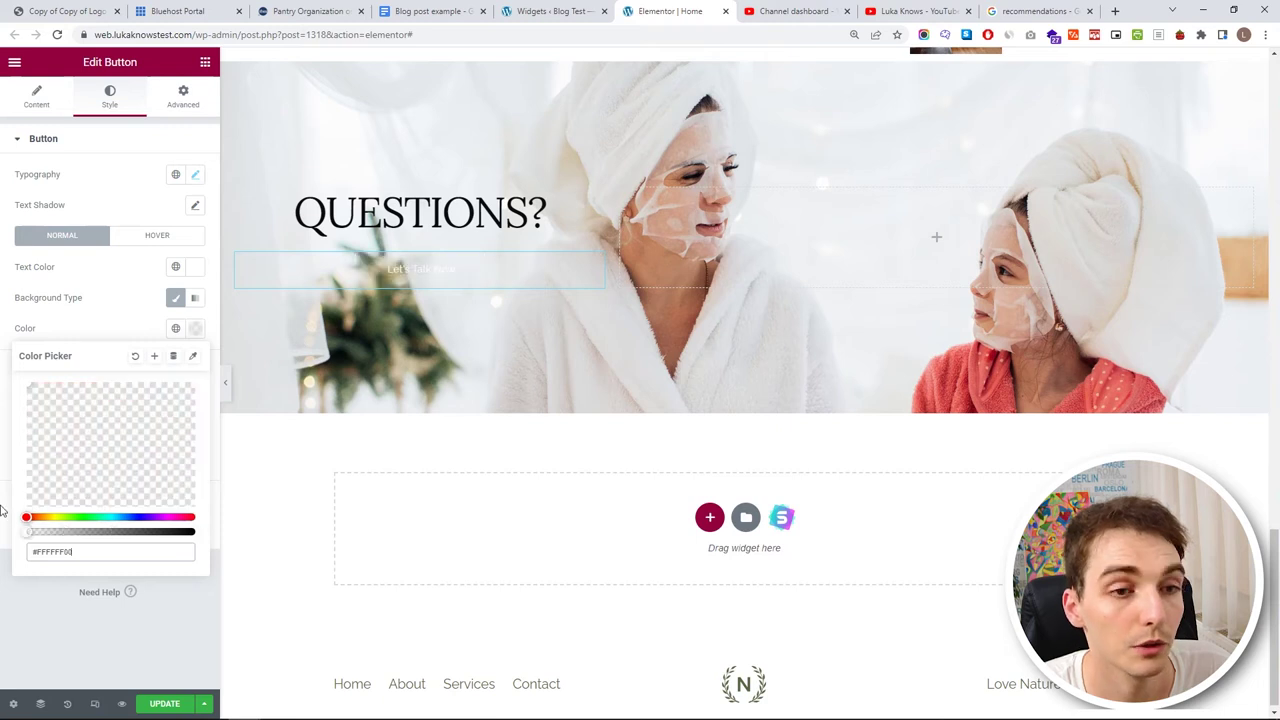
{"action": "left_click", "coordinate": [105, 318]}
- Give the button a solid 4 px grey border
{"action": "left_click", "coordinate": [131, 373]}
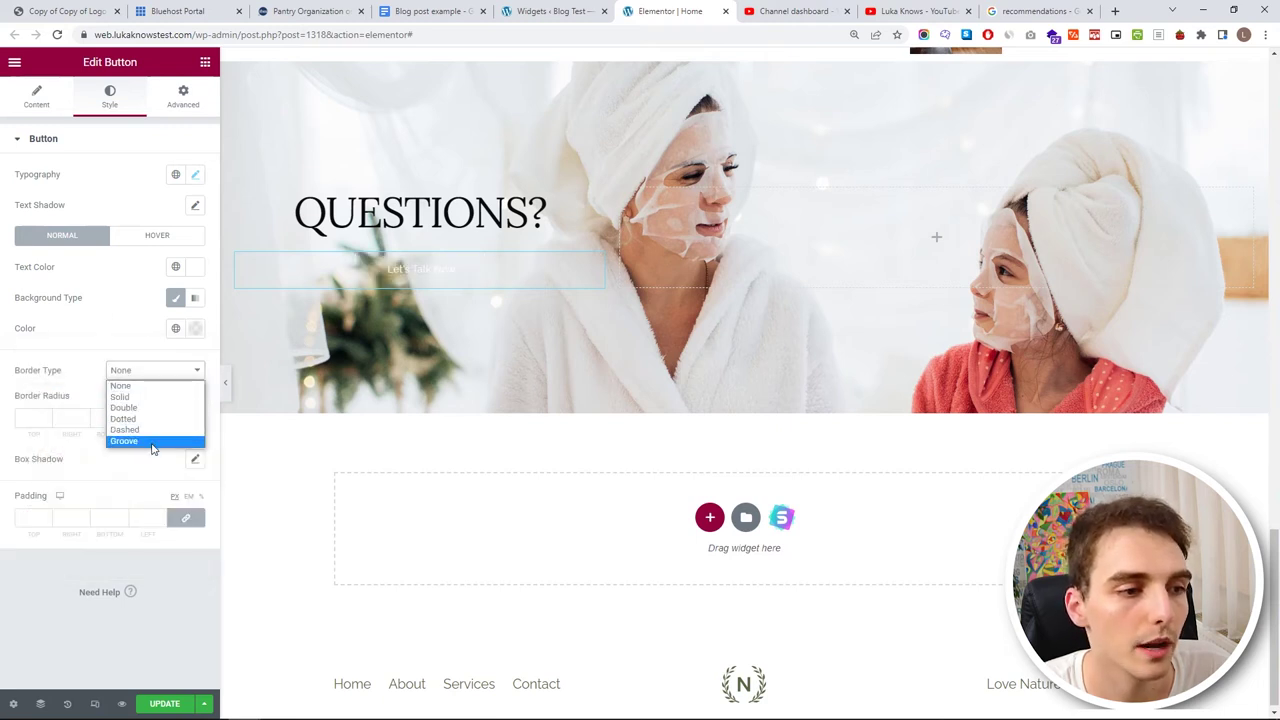
{"action": "left_click", "coordinate": [156, 397]}
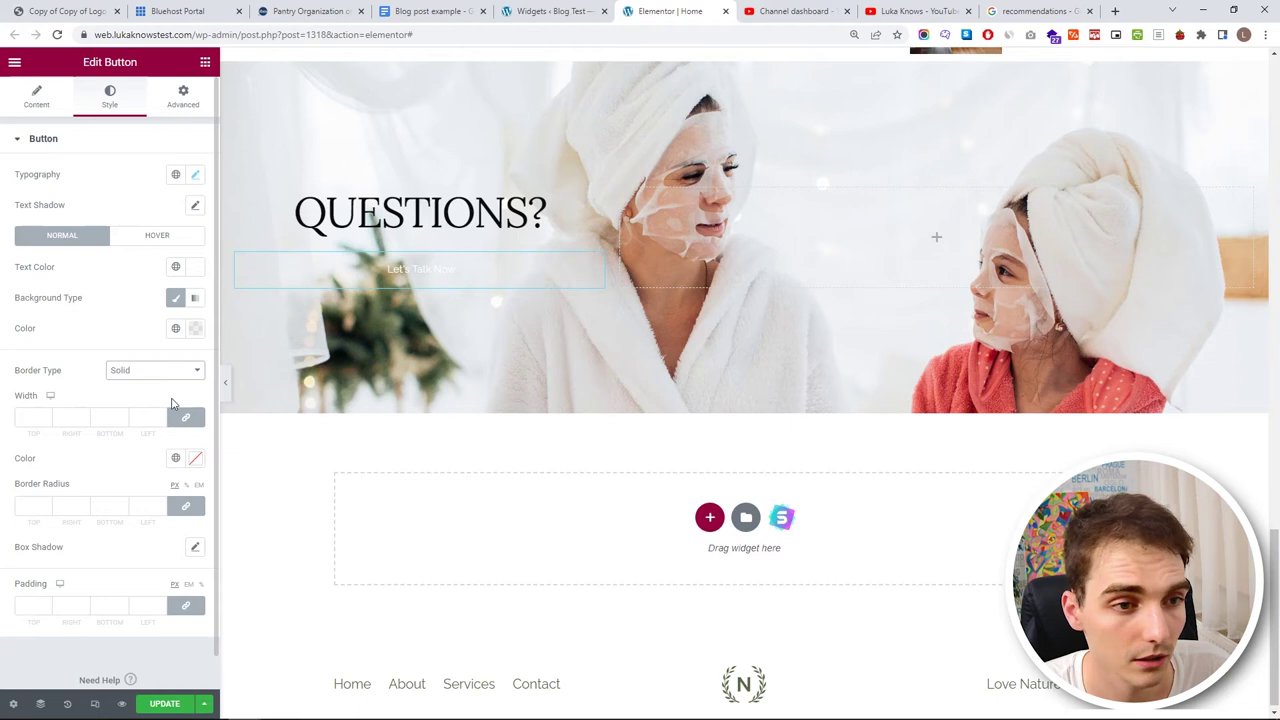
{"action": "left_click", "coordinate": [122, 415]}
{"action": "left_click", "coordinate": [122, 415]}
{"action": "left_click", "coordinate": [122, 415]}
{"action": "left_click", "coordinate": [123, 415]}
{"action": "left_click", "coordinate": [123, 415]}
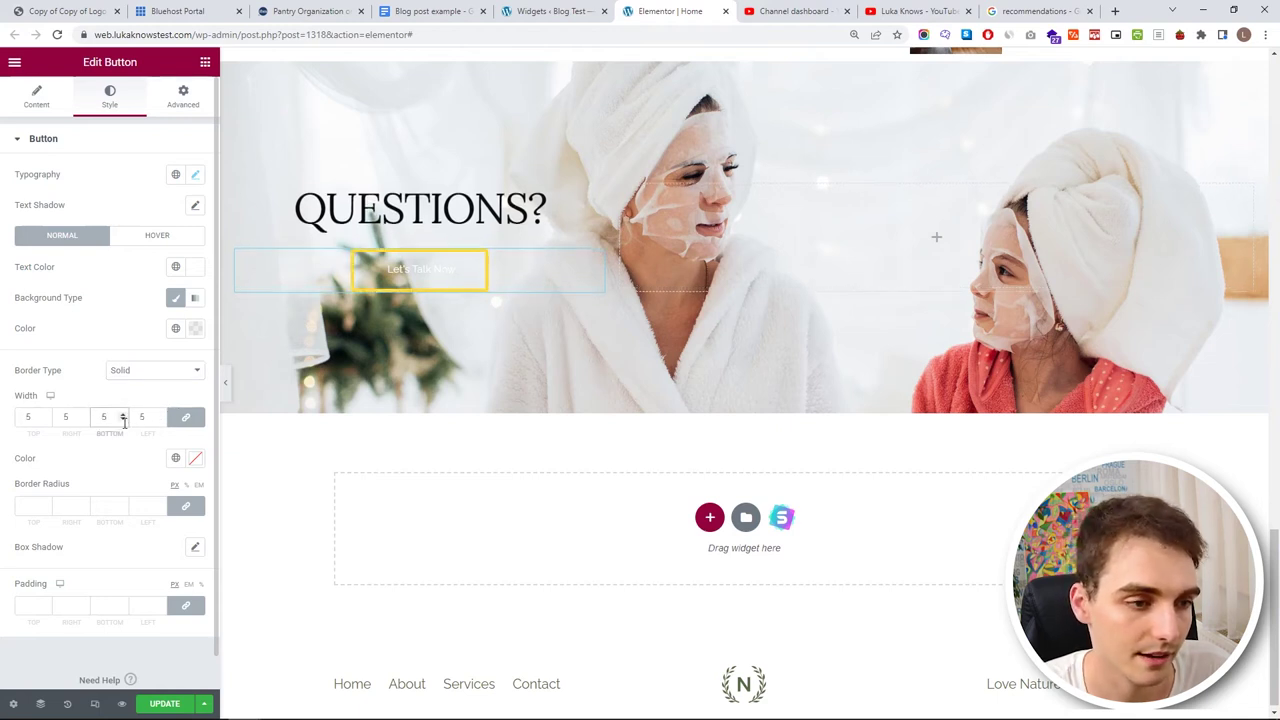
{"action": "left_click", "coordinate": [123, 420]}
{"action": "left_click", "coordinate": [195, 458]}
{"action": "left_click", "coordinate": [57, 600]}
{"action": "mouse_move", "coordinate": [57, 600]}
{"action": "left_mouse_down"}
{"action": "mouse_move", "coordinate": [2, 650]}
{"action": "mouse_move", "coordinate": [4, 549]}
{"action": "left_mouse_up"}
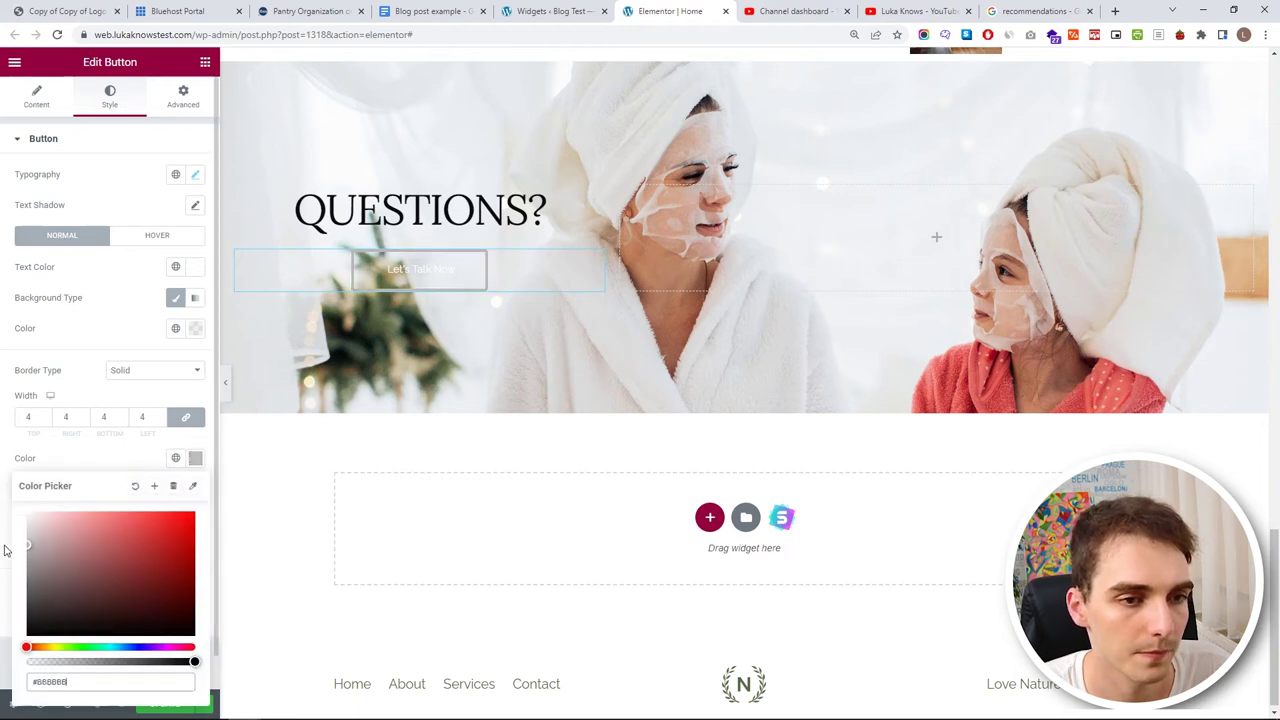
{"action": "left_click", "coordinate": [62, 469]}
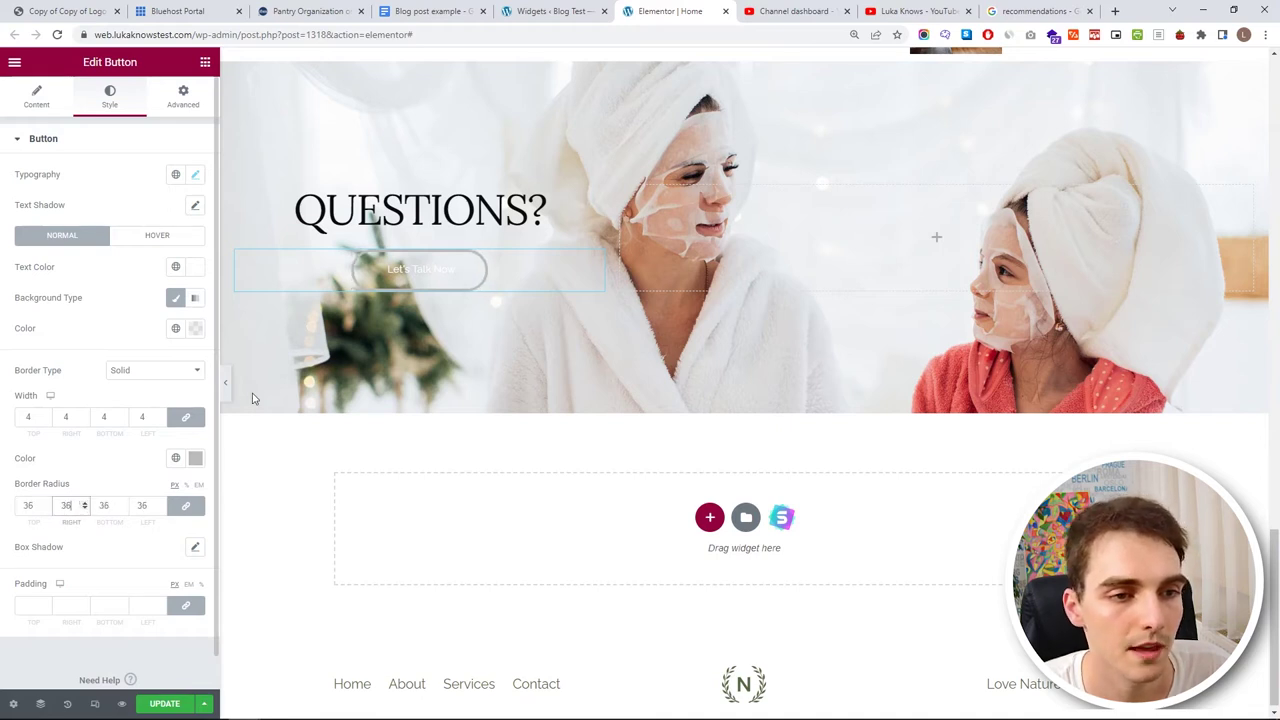
- Set the button fill to semi-transparent white #FFFFFFAD and its text to dark grey #616161
{"action": "left_click", "coordinate": [195, 329]}
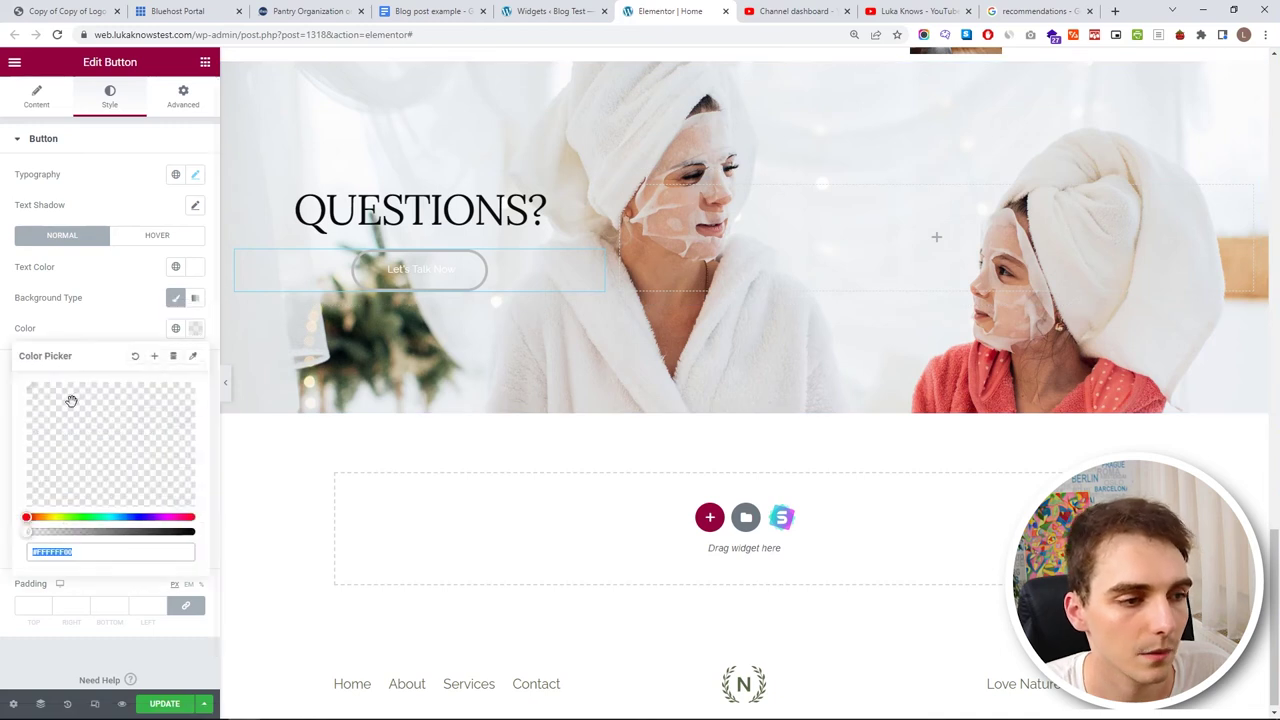
{"action": "left_click_drag", "start_coordinate": [68, 531], "coordinate": [137, 533]}
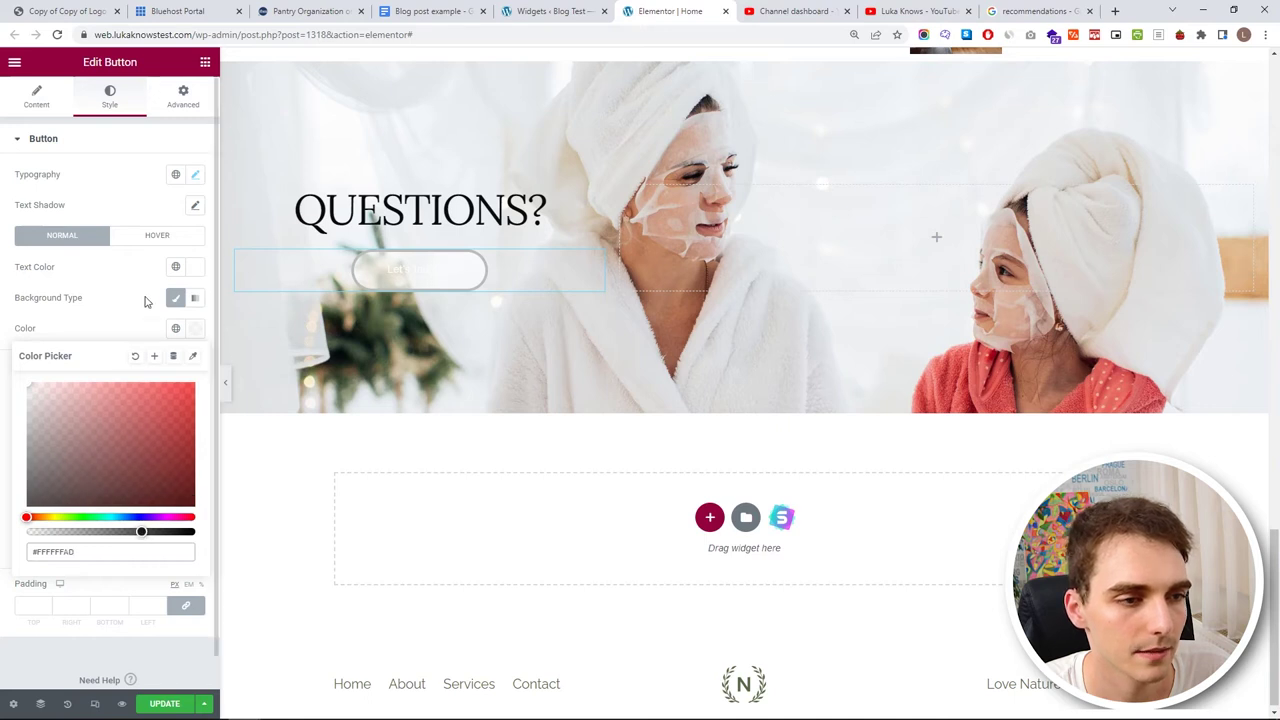
{"action": "left_click", "coordinate": [195, 267]}
{"action": "left_click_drag", "start_coordinate": [60, 420], "coordinate": [3, 418]}
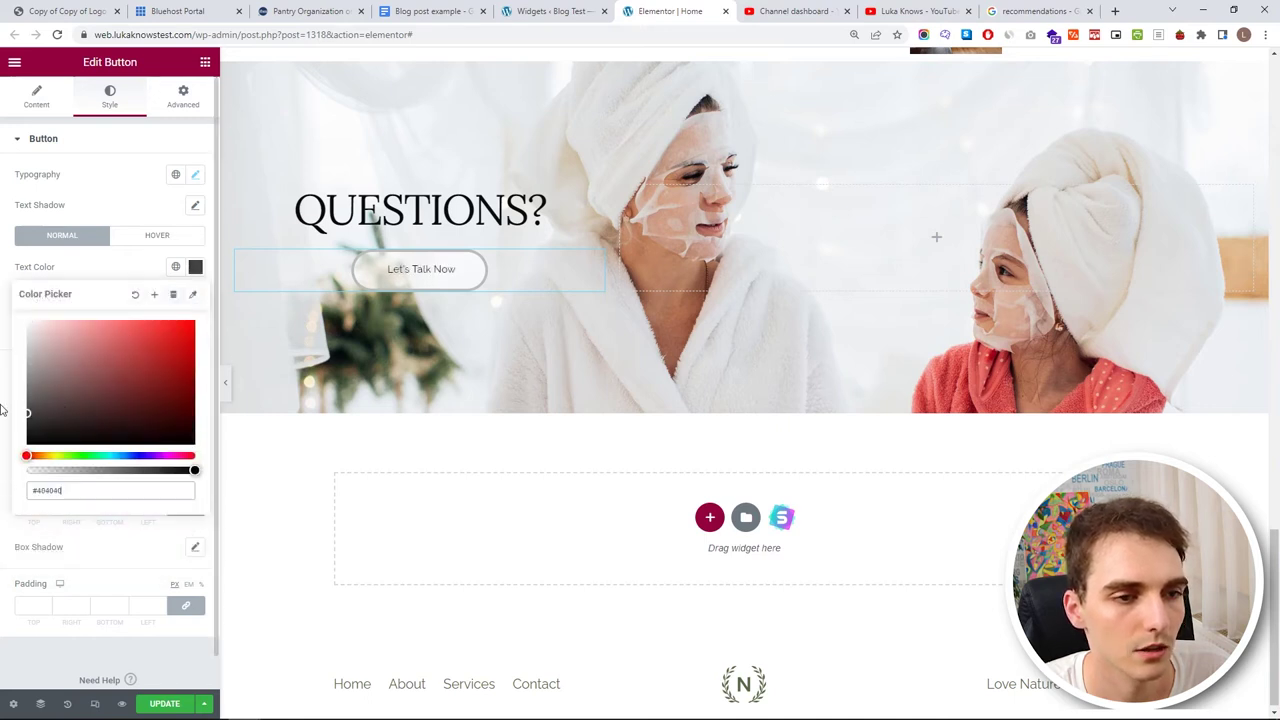
- Apply the Test global font to the button and set its text size to 17 px
{"action": "left_click", "coordinate": [175, 174]}
{"action": "left_click", "coordinate": [103, 351]}
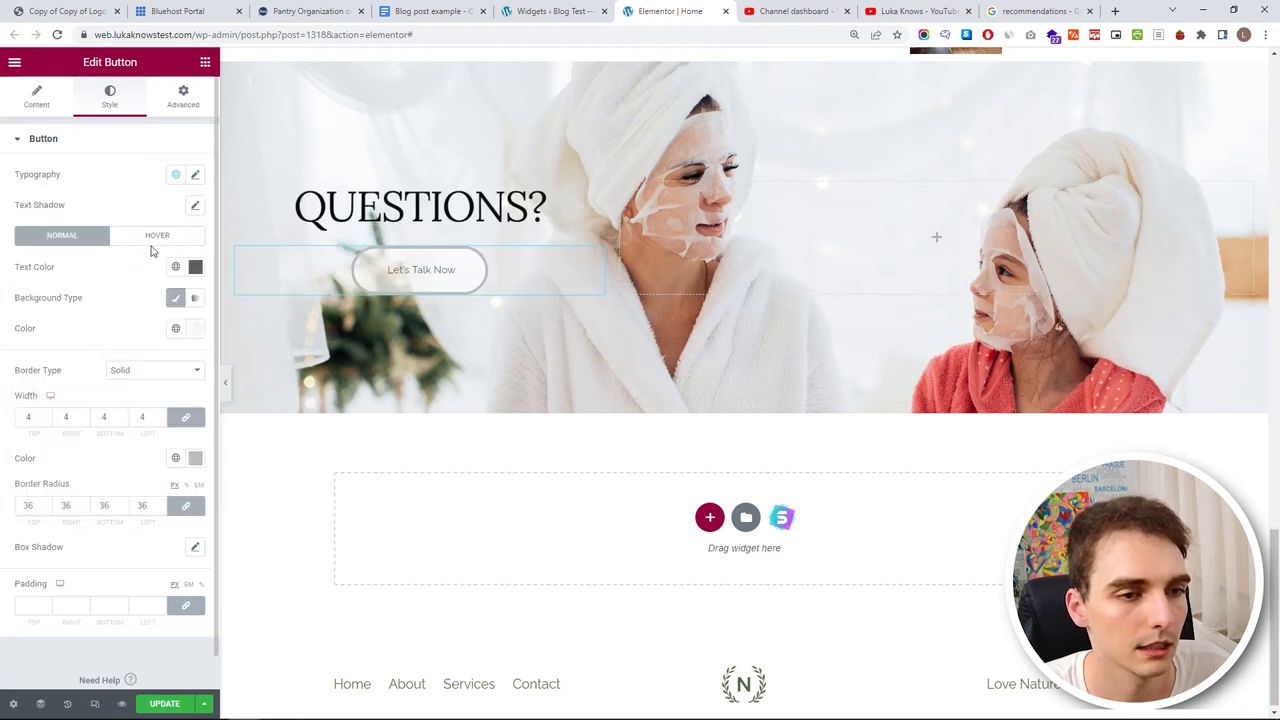
{"action": "left_click", "coordinate": [193, 176]}
{"action": "left_click", "coordinate": [183, 288]}
{"action": "left_click", "coordinate": [183, 288]}
{"action": "left_click", "coordinate": [183, 288]}
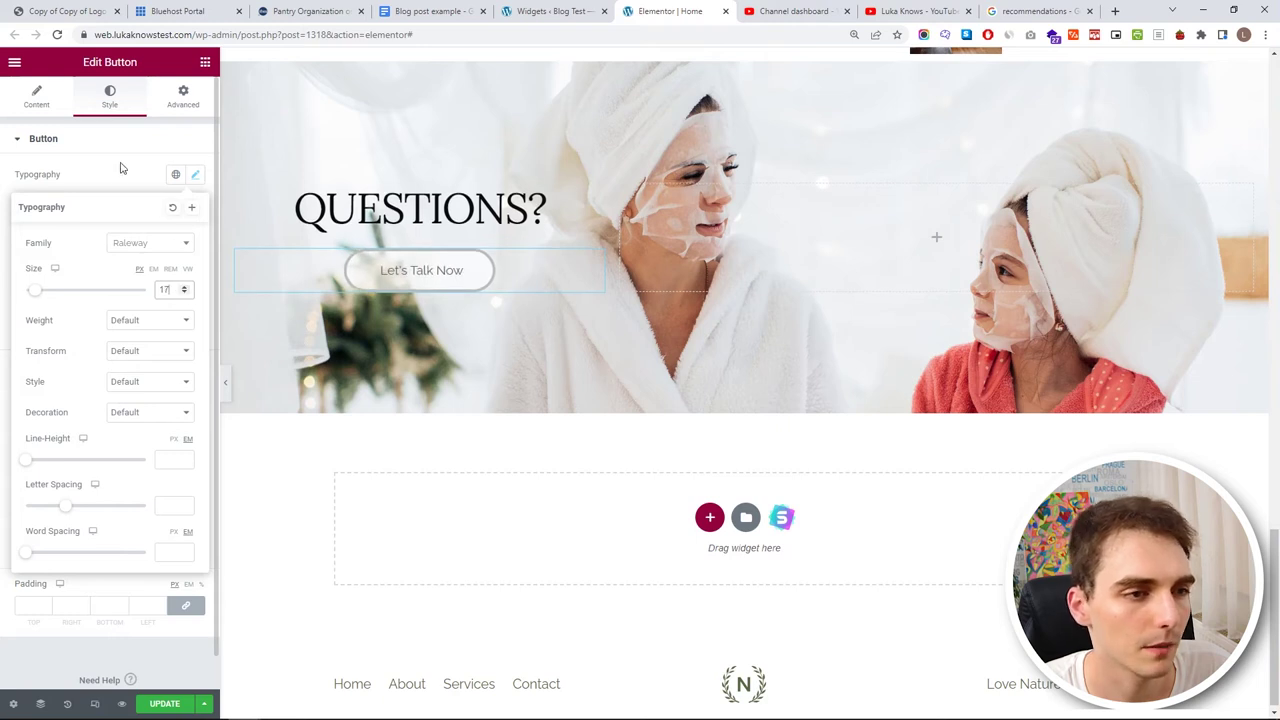
{"action": "left_click", "coordinate": [120, 168]}
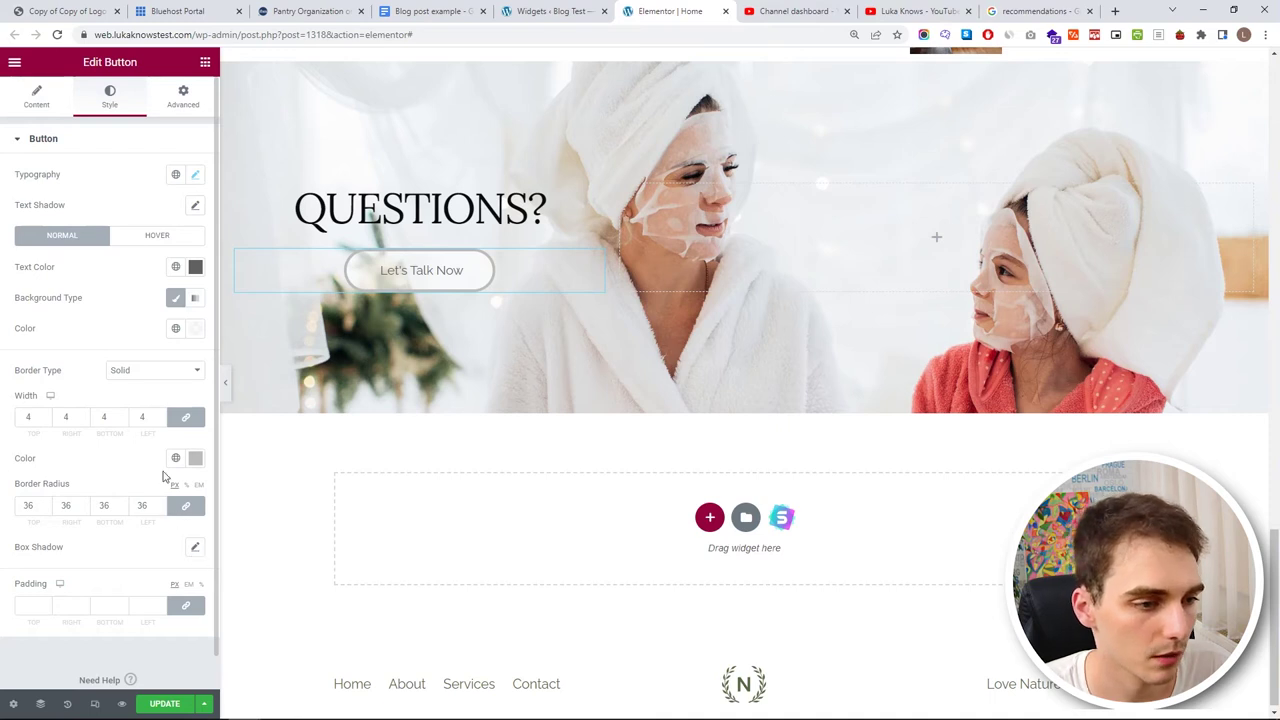
- Change the button's border colour to light grey #DFDFDF
{"action": "left_click", "coordinate": [195, 458]}
{"action": "left_click_drag", "start_coordinate": [30, 522], "coordinate": [18, 532]}
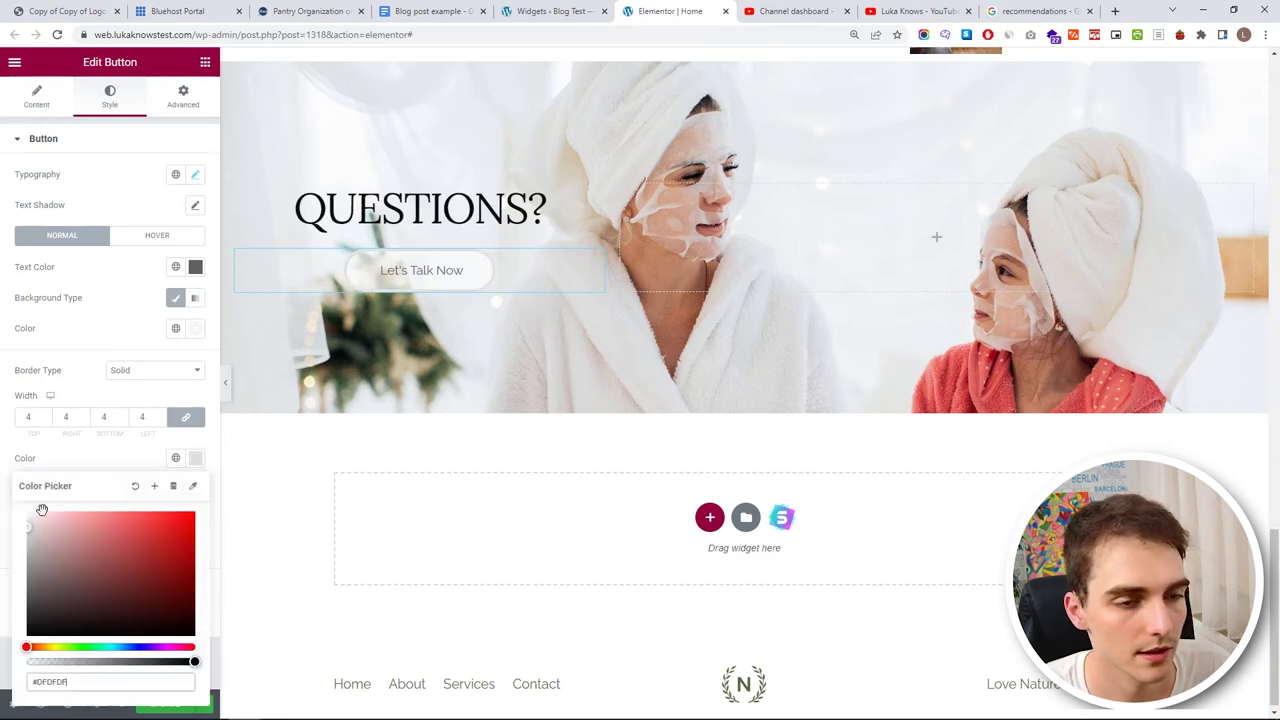
{"action": "left_click", "coordinate": [106, 334]}
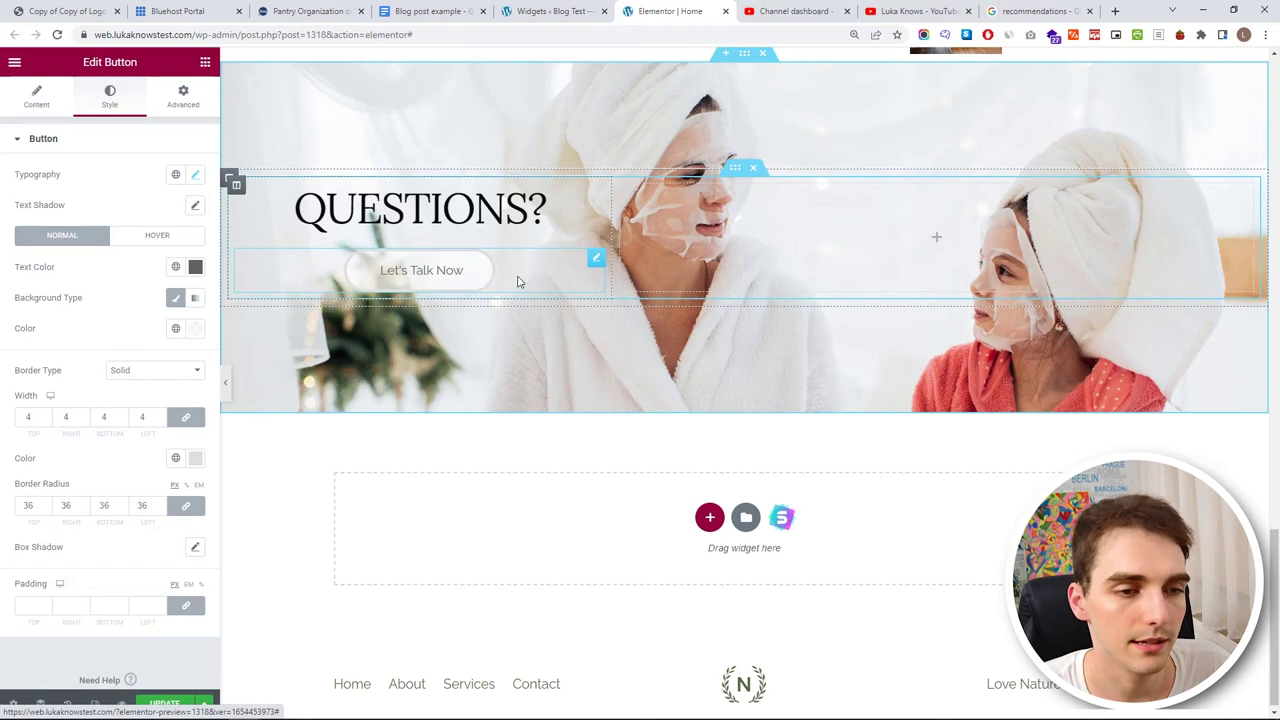
{"action": "left_click", "coordinate": [176, 240]}
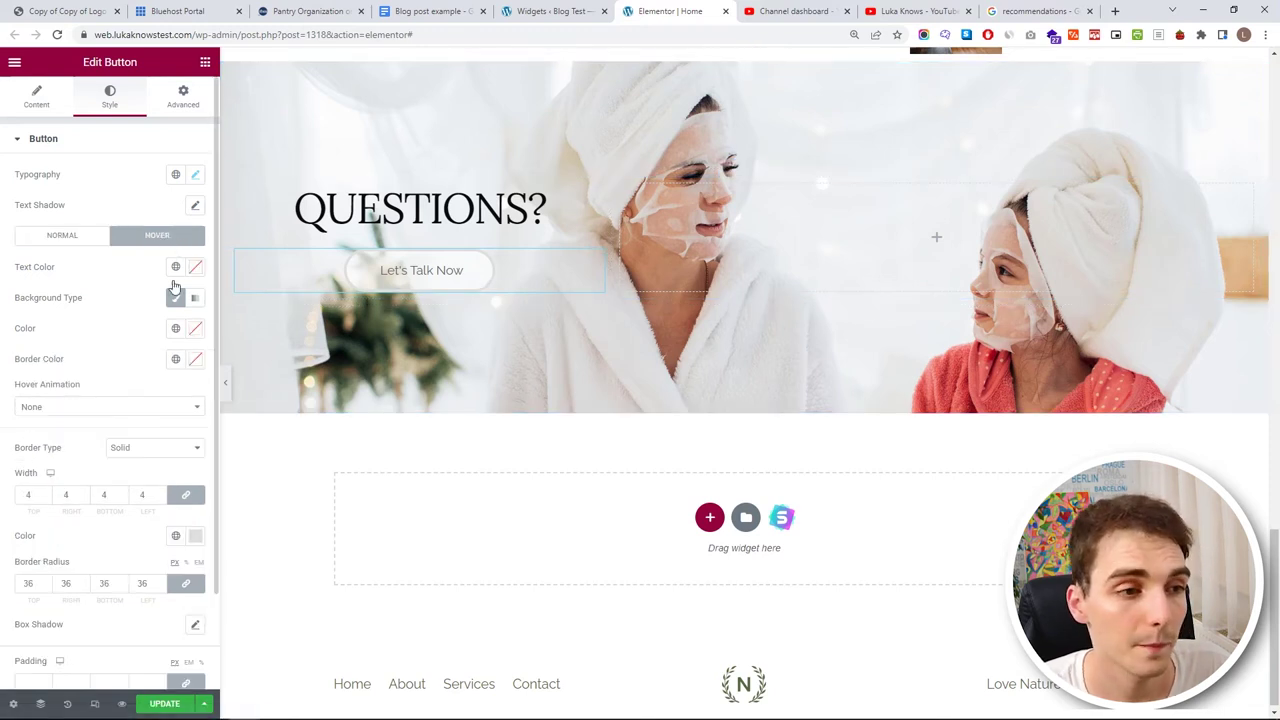
- Set the button's hover background to a faint translucent grey, #A8A8A82E
{"action": "left_click", "coordinate": [195, 330]}
{"action": "left_click", "coordinate": [28, 415]}
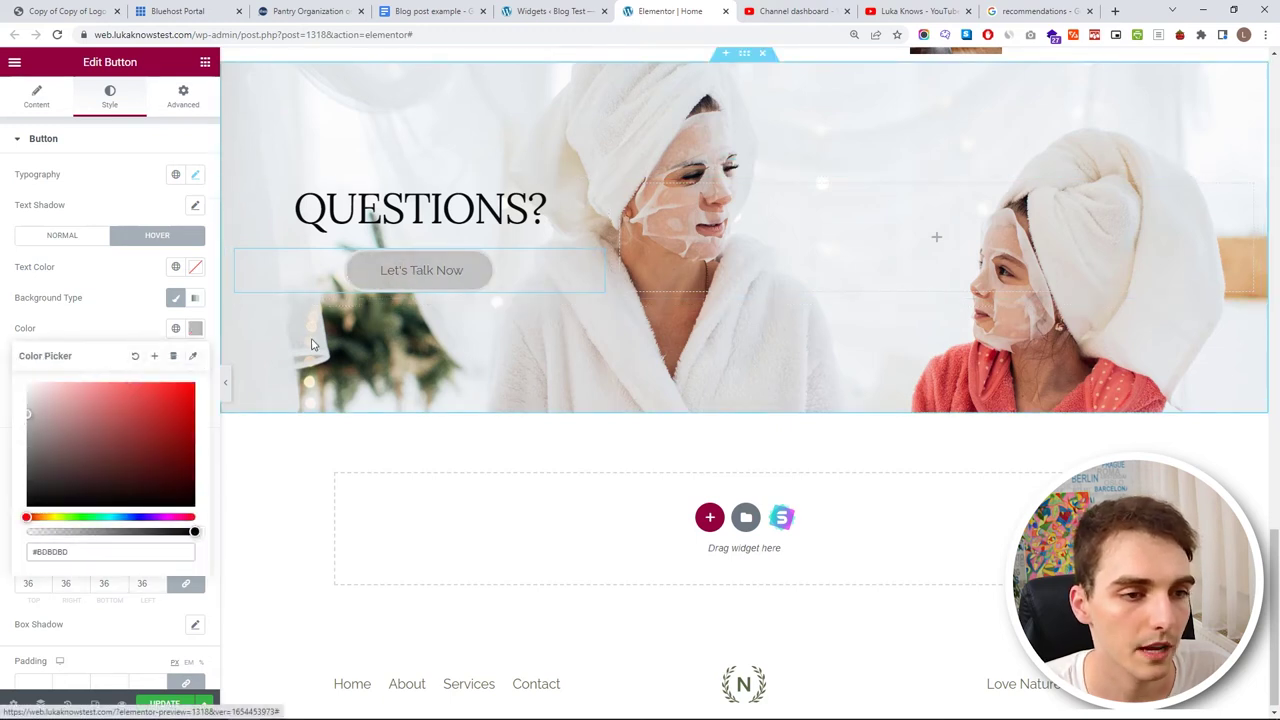
{"action": "left_click_drag", "start_coordinate": [165, 532], "coordinate": [92, 531]}
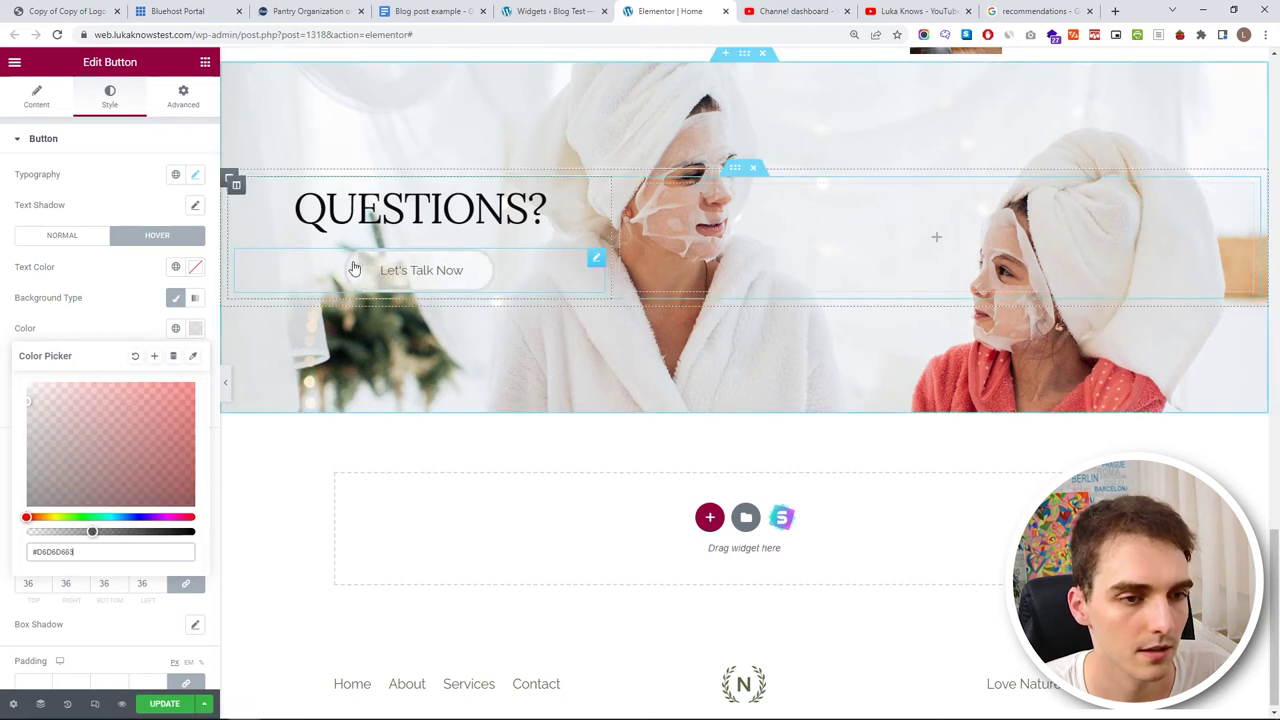
{"action": "left_click_drag", "start_coordinate": [92, 532], "coordinate": [64, 532]}
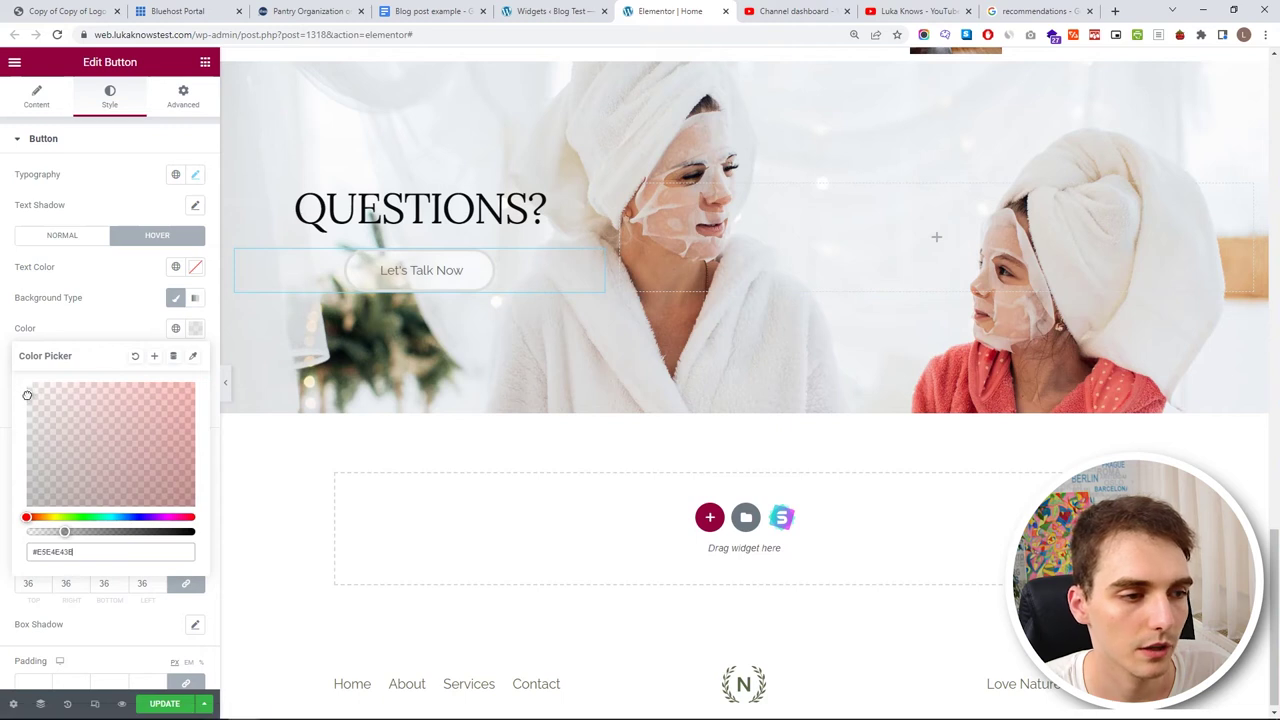
{"action": "left_click_drag", "start_coordinate": [71, 541], "coordinate": [46, 532]}
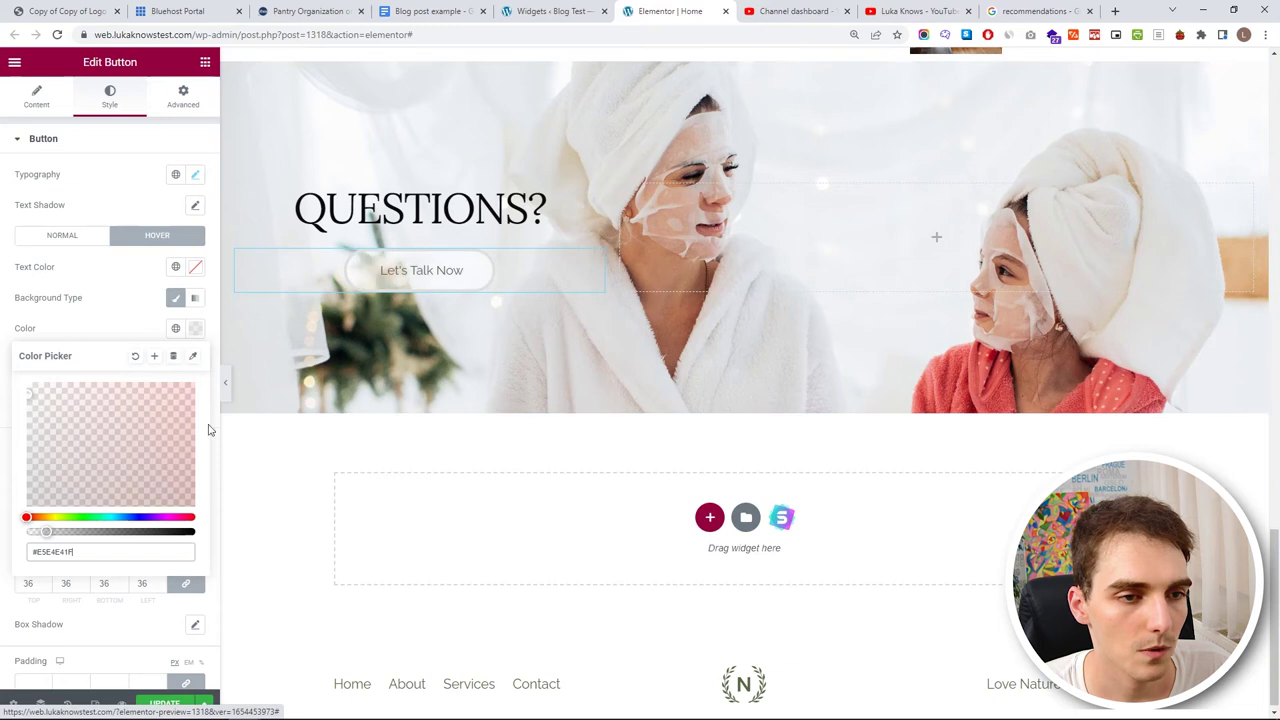
{"action": "left_click_drag", "start_coordinate": [44, 530], "coordinate": [73, 532]}
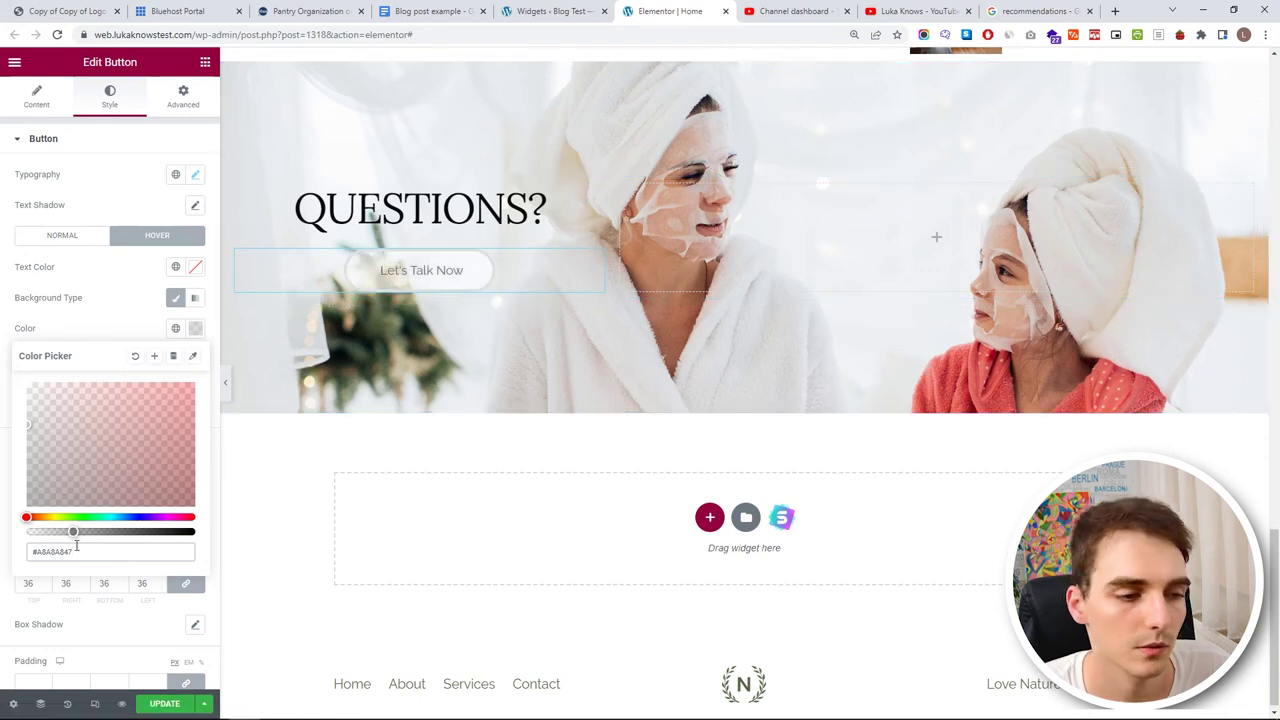
{"action": "left_click_drag", "start_coordinate": [70, 533], "coordinate": [56, 532]}
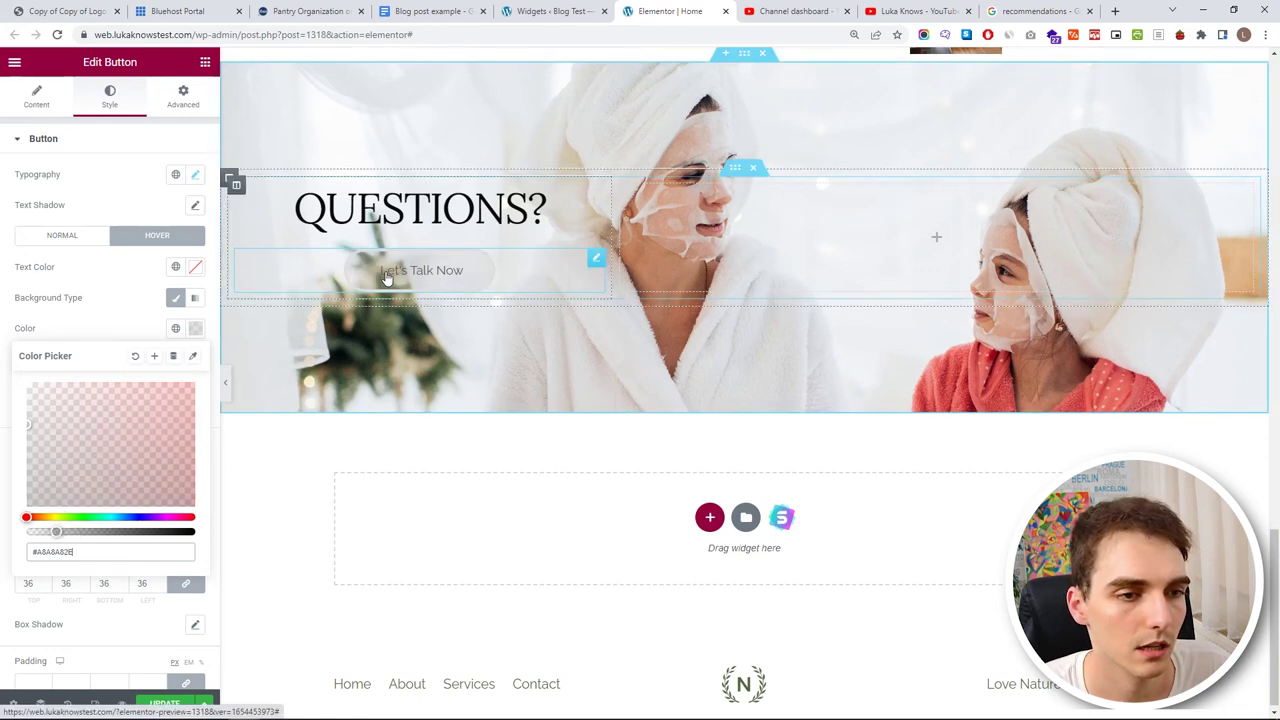
- Save the page changes with Update
{"action": "left_click", "coordinate": [166, 703]}
{"action": "scroll", "coordinate": [743, 457], "scroll_direction": "up", "scroll_amount": 5}
{"action": "scroll", "coordinate": [873, 376], "scroll_direction": "down", "scroll_amount": 5}
{"action": "scroll", "coordinate": [873, 376], "scroll_direction": "up", "scroll_amount": 15}
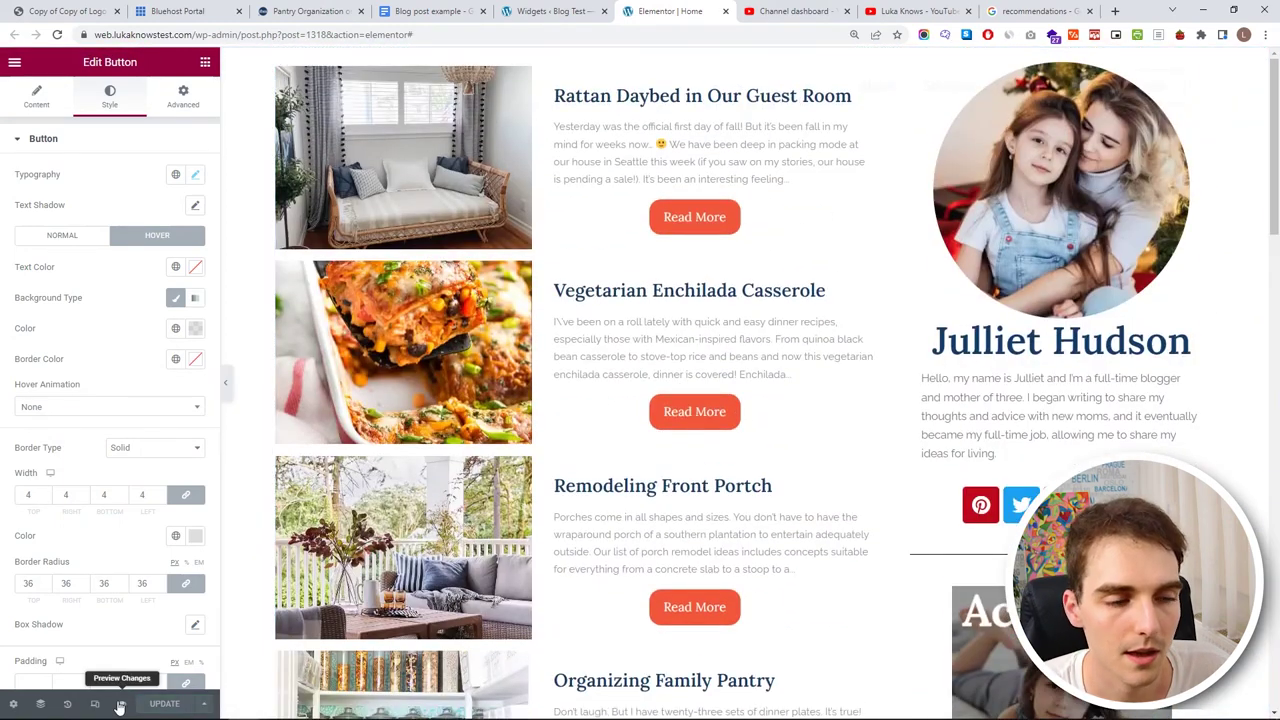
- Preview the saved homepage in a new tab and open the Astra Customizer's header layout settings
{"action": "left_click", "coordinate": [122, 703]}
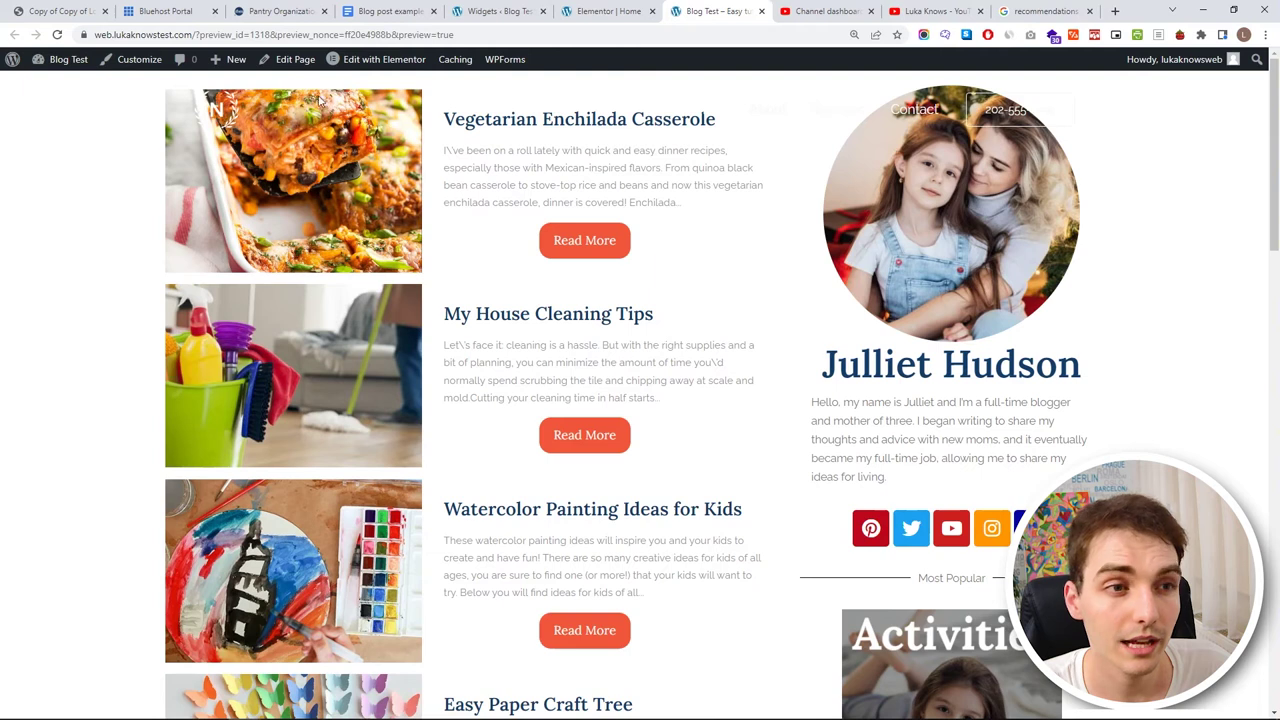
{"action": "left_click", "coordinate": [160, 64]}
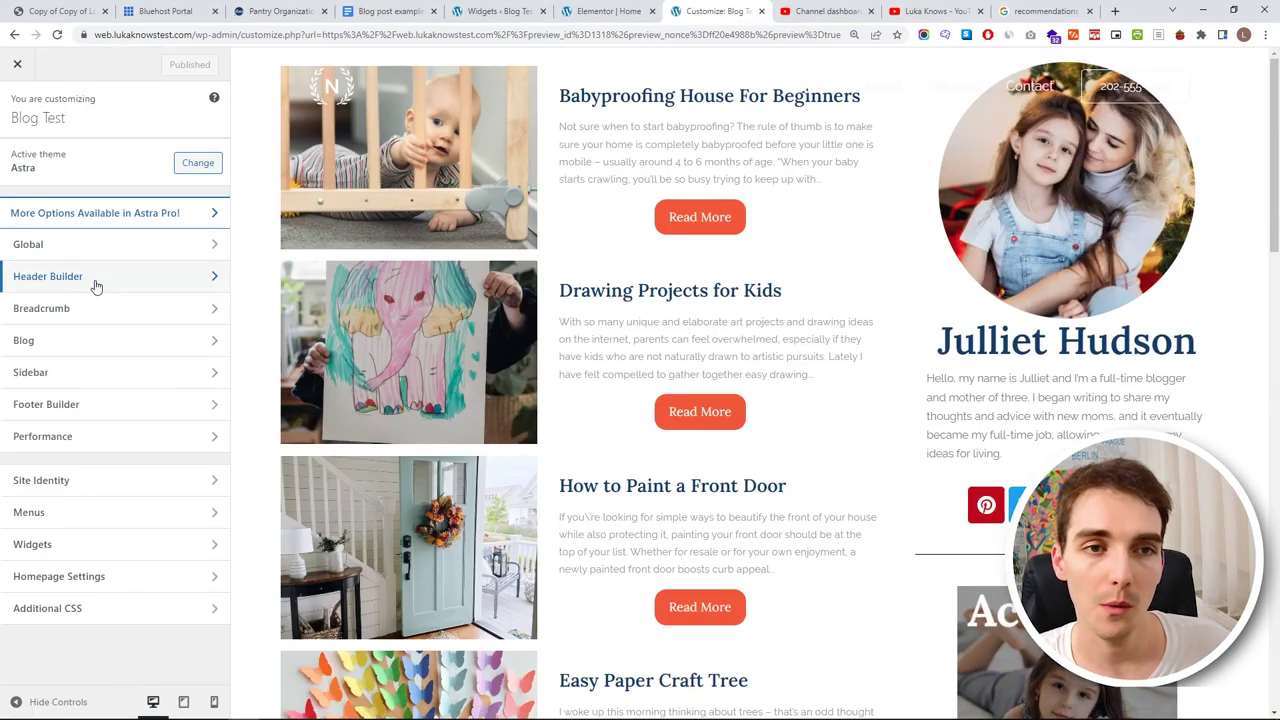
{"action": "left_click", "coordinate": [96, 286]}
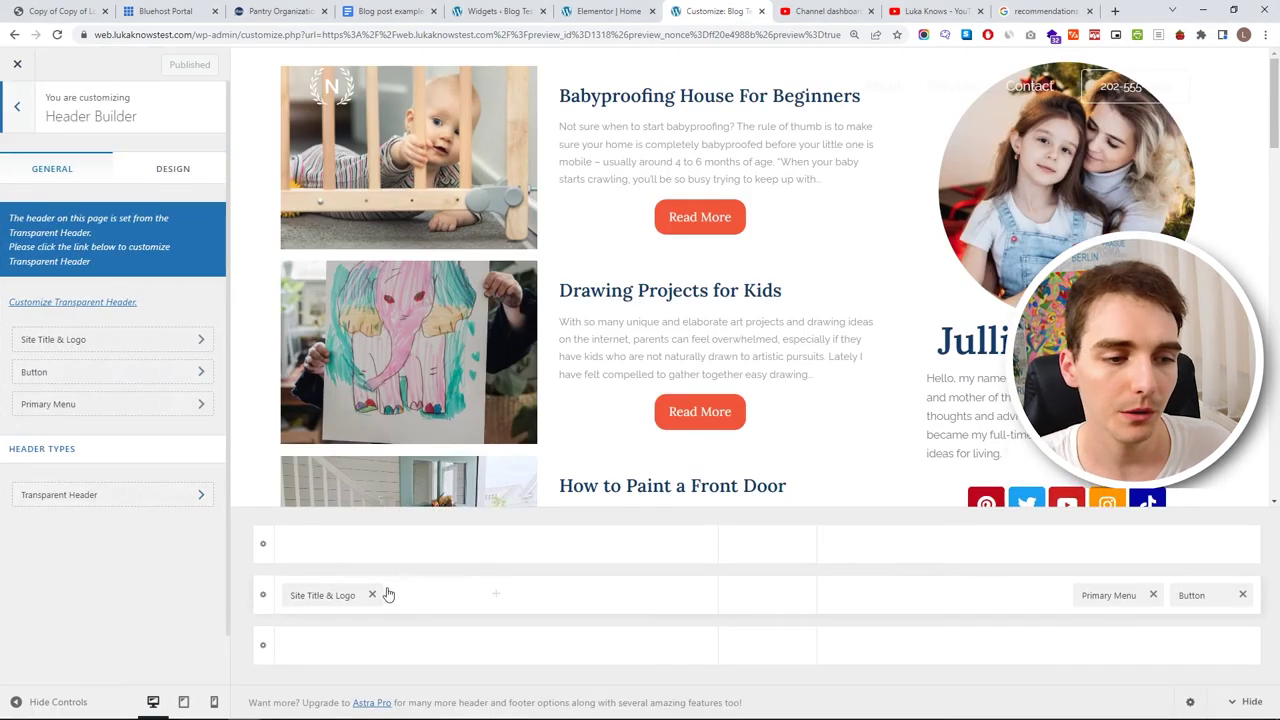
- Centre the logo in the top row and the menu in the middle row, remove the header button, and disable the transparent-header logo
{"action": "left_click_drag", "start_coordinate": [320, 595], "coordinate": [760, 550]}
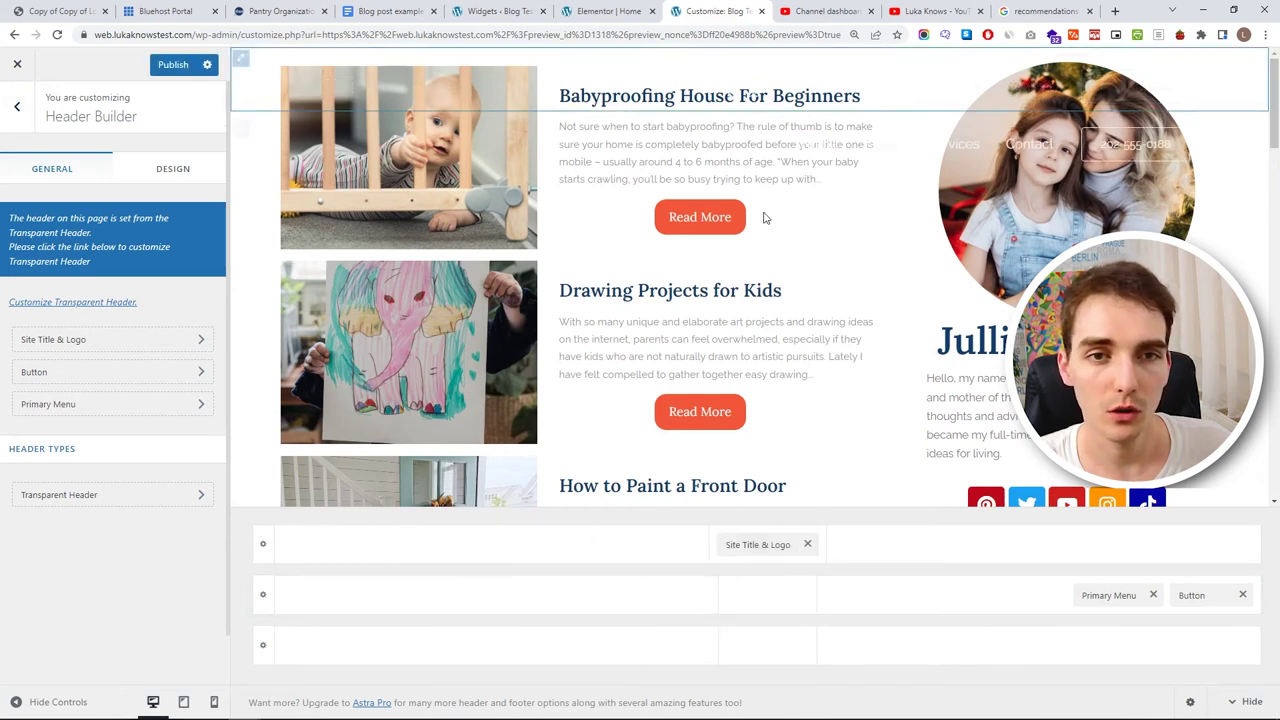
{"action": "left_click_drag", "start_coordinate": [1082, 594], "coordinate": [760, 597]}
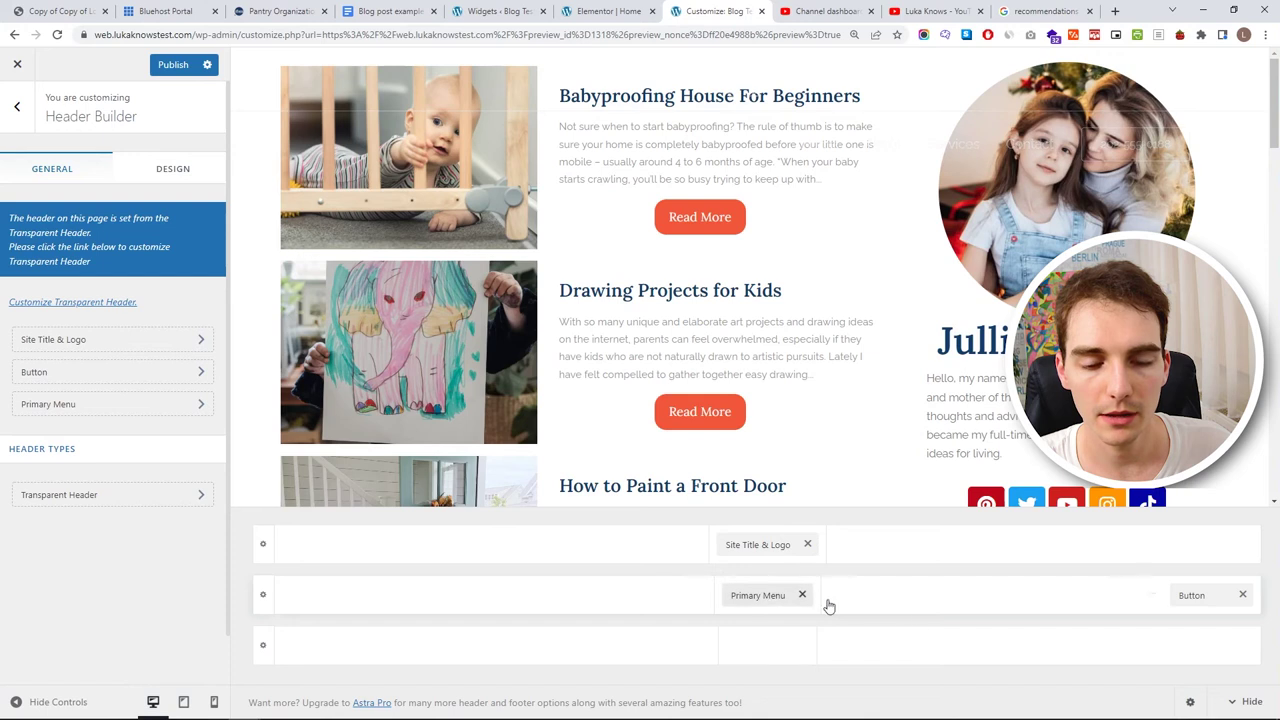
{"action": "left_click", "coordinate": [1243, 597]}
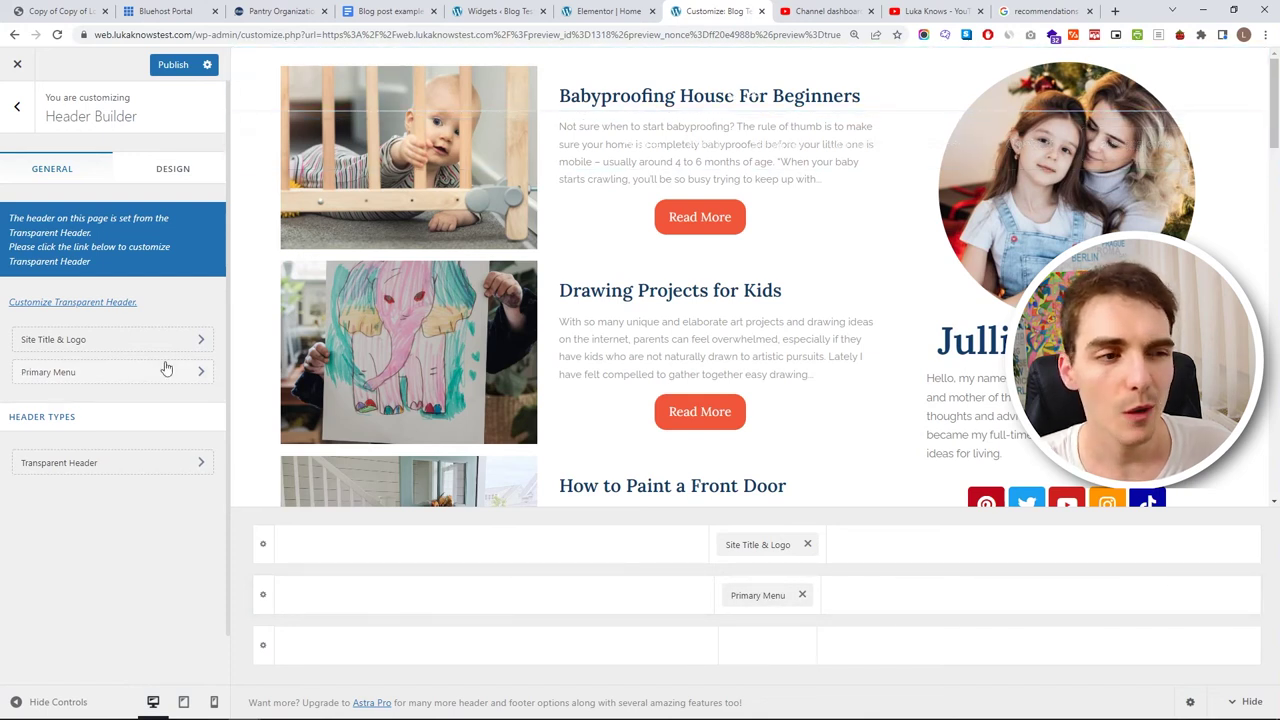
{"action": "left_click", "coordinate": [132, 462]}
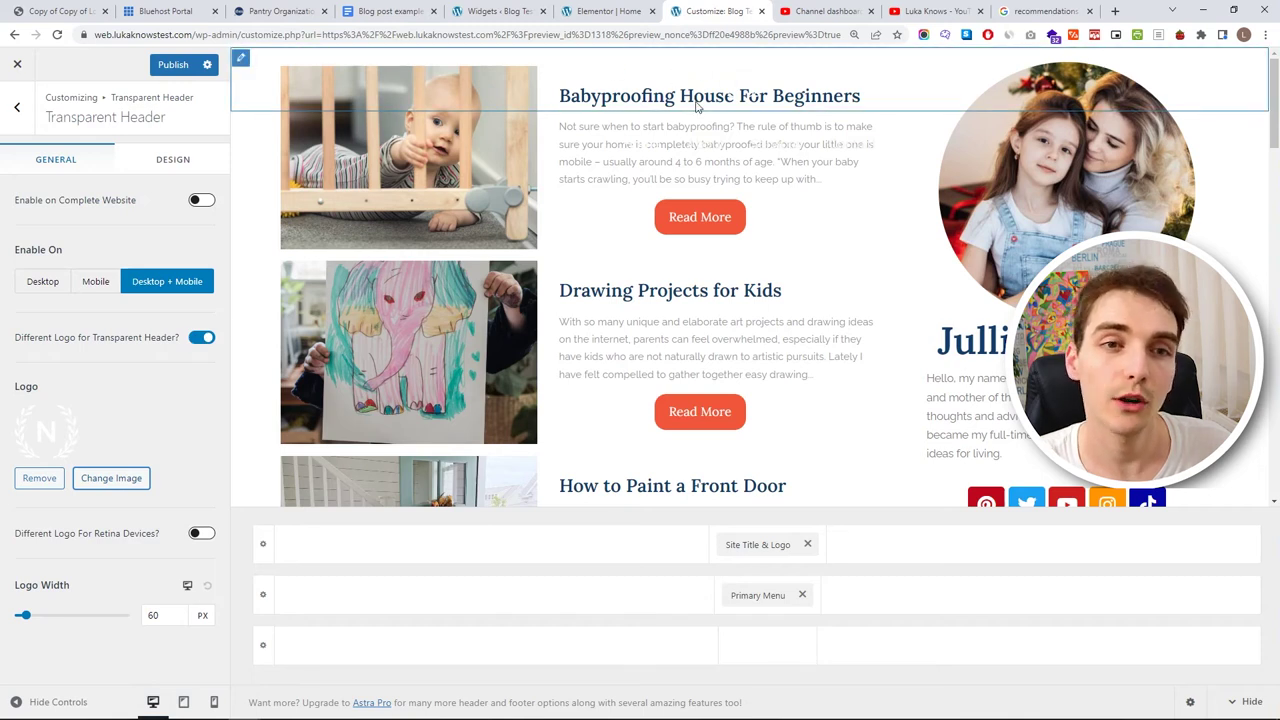
{"action": "left_click", "coordinate": [200, 340]}
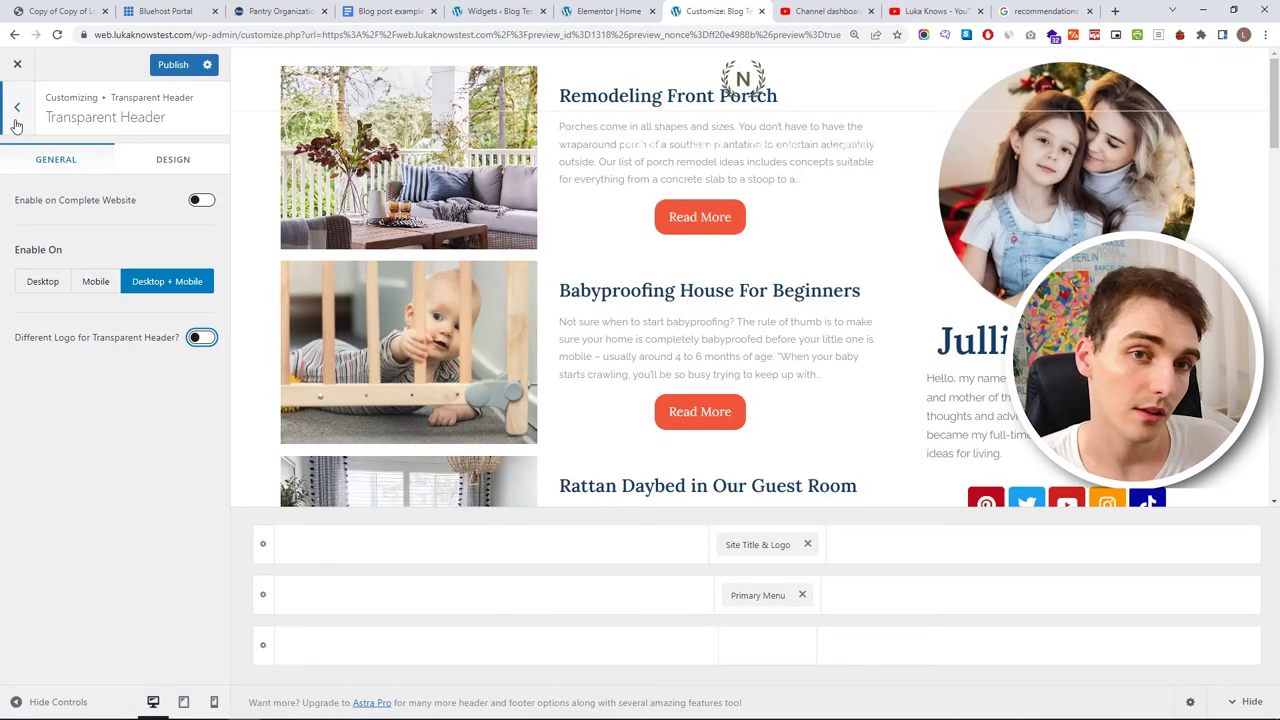
- Replace the logo with the uploaded Logo life as mom.png, crop it, and widen it to 271 px
{"action": "left_click", "coordinate": [16, 108]}
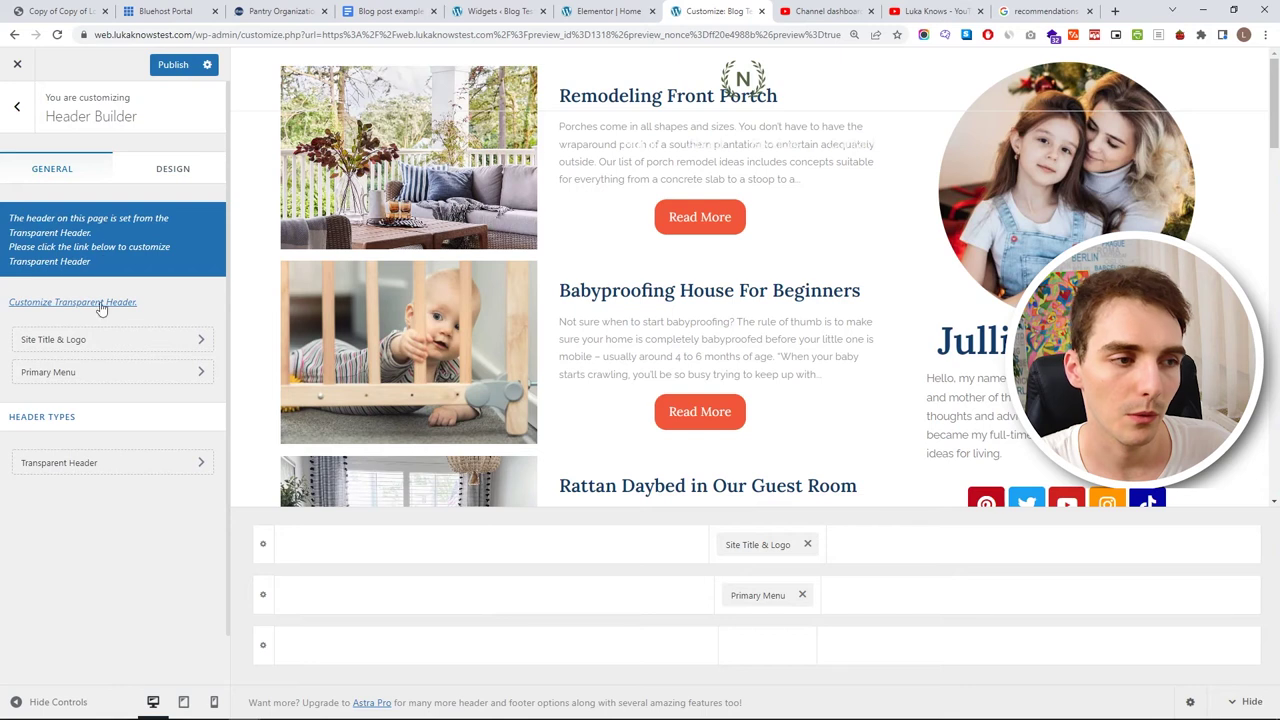
{"action": "left_click", "coordinate": [115, 340]}
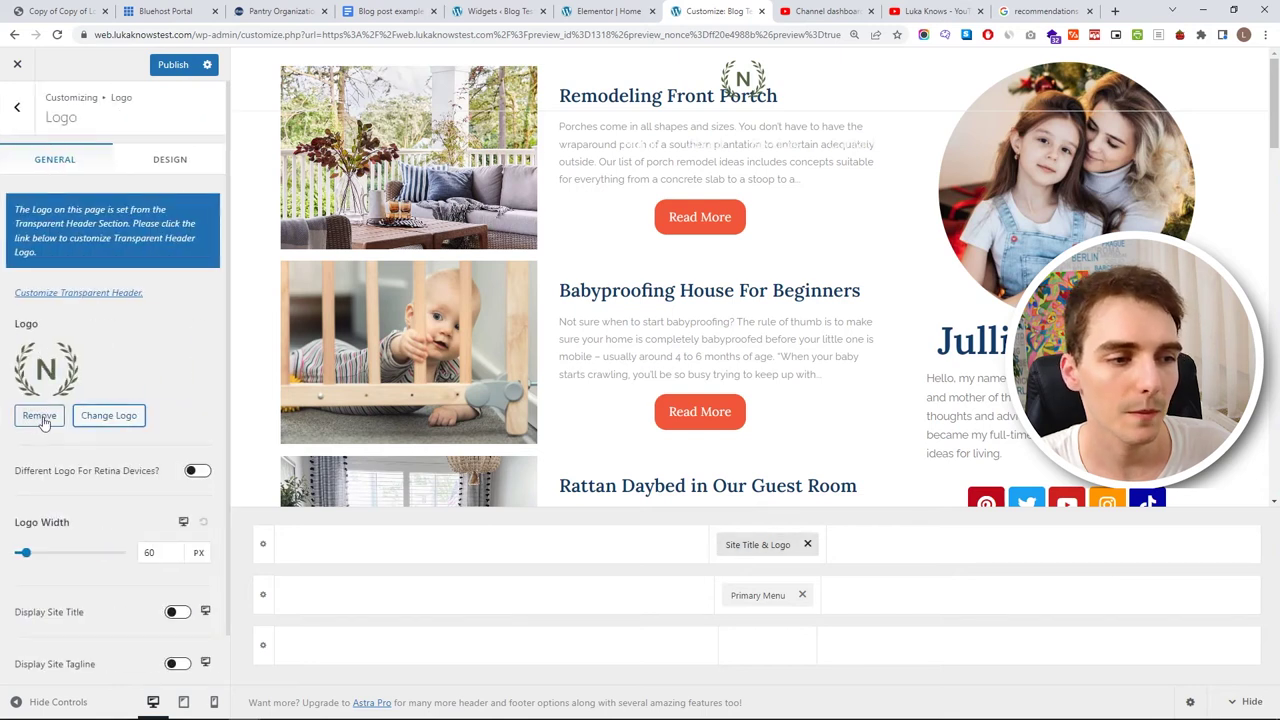
{"action": "left_click", "coordinate": [80, 416]}
{"action": "left_click", "coordinate": [52, 121]}
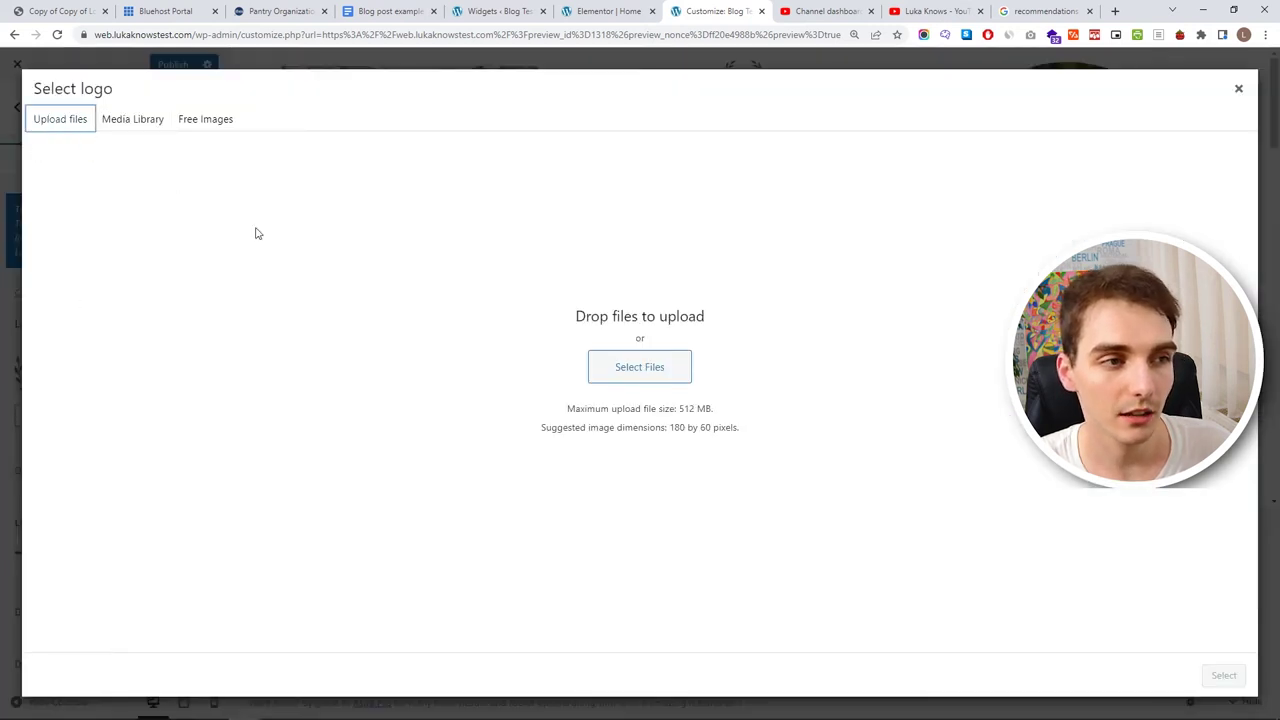
{"action": "left_click", "coordinate": [606, 366]}
{"action": "left_click", "coordinate": [297, 108]}
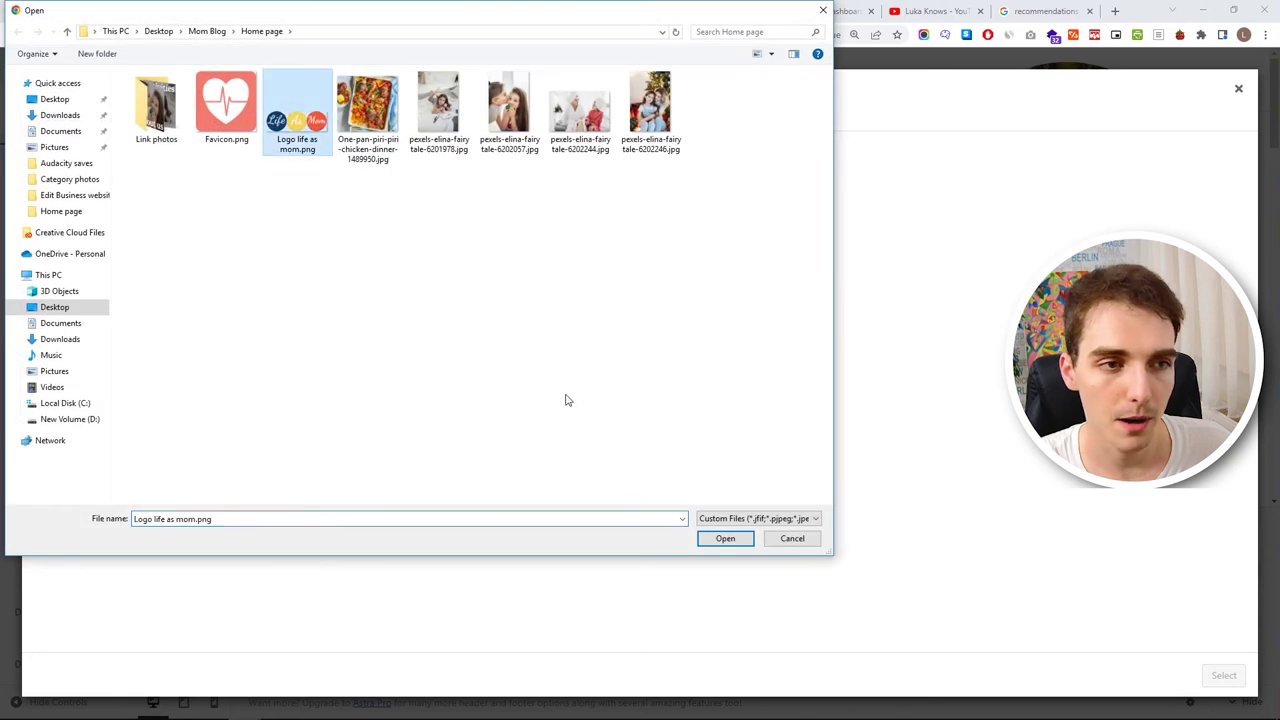
{"action": "left_click", "coordinate": [725, 538]}
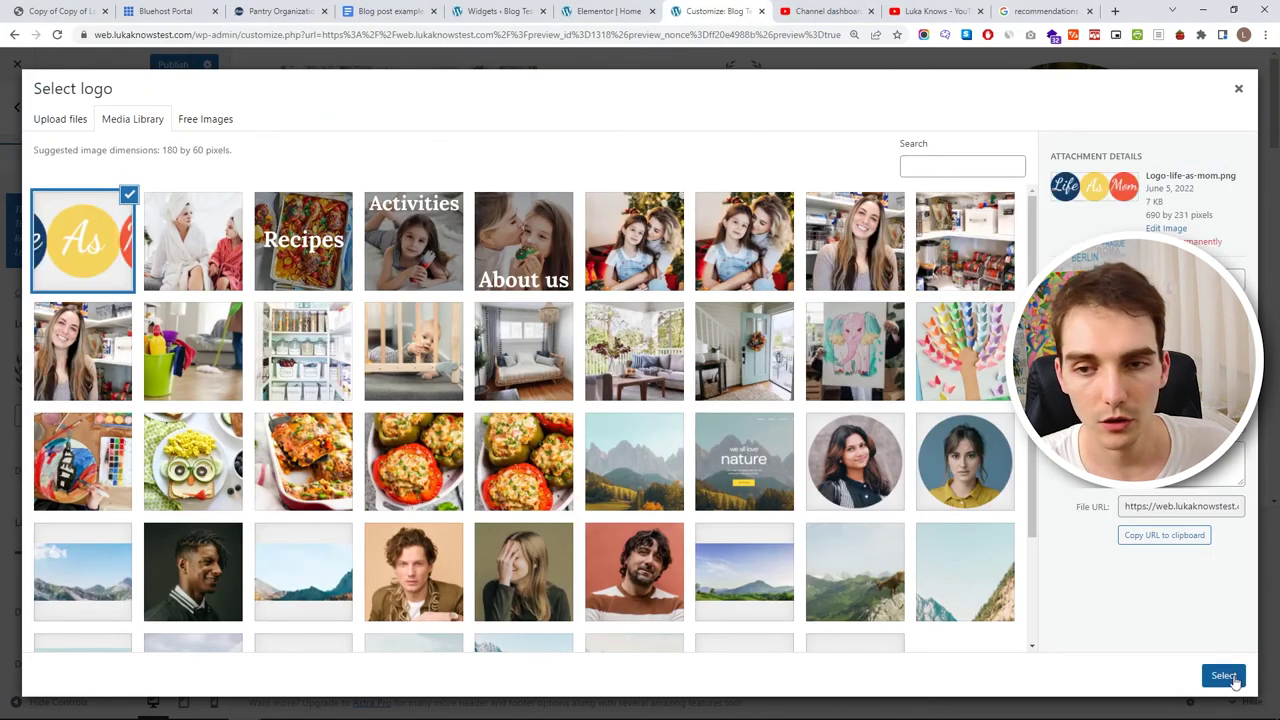
{"action": "left_click", "coordinate": [1233, 677]}
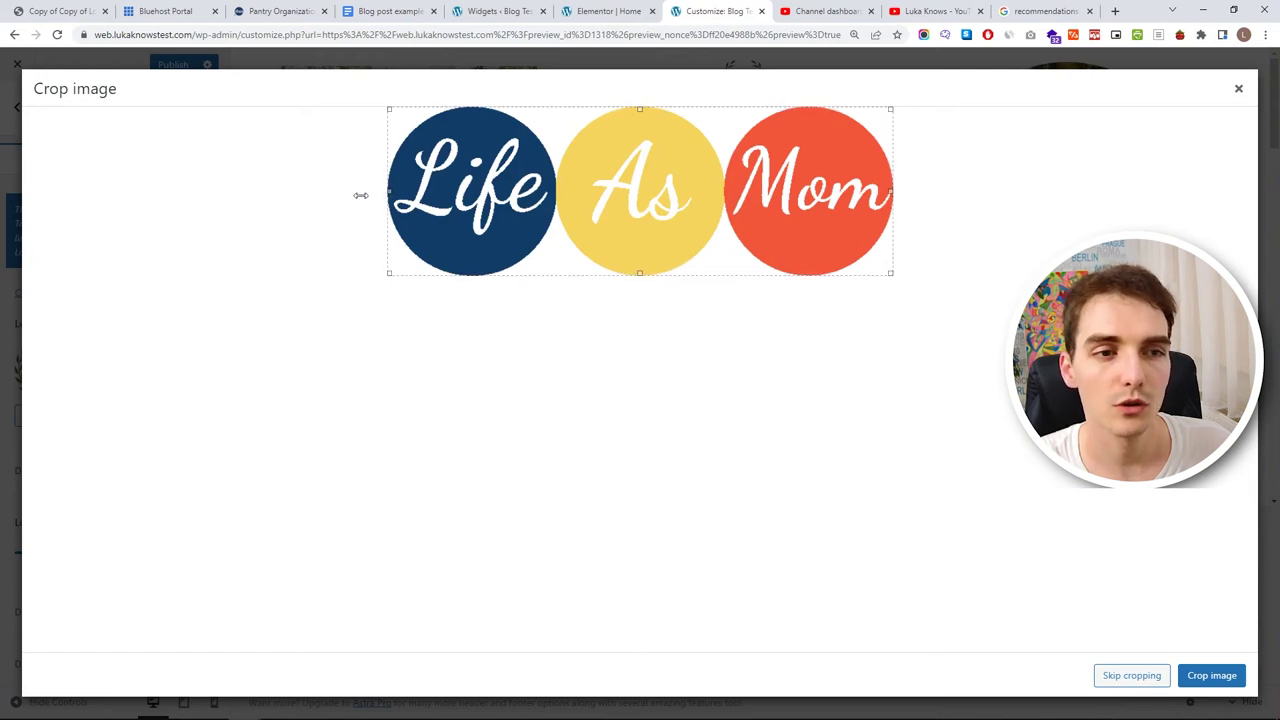
{"action": "left_click", "coordinate": [1214, 676]}
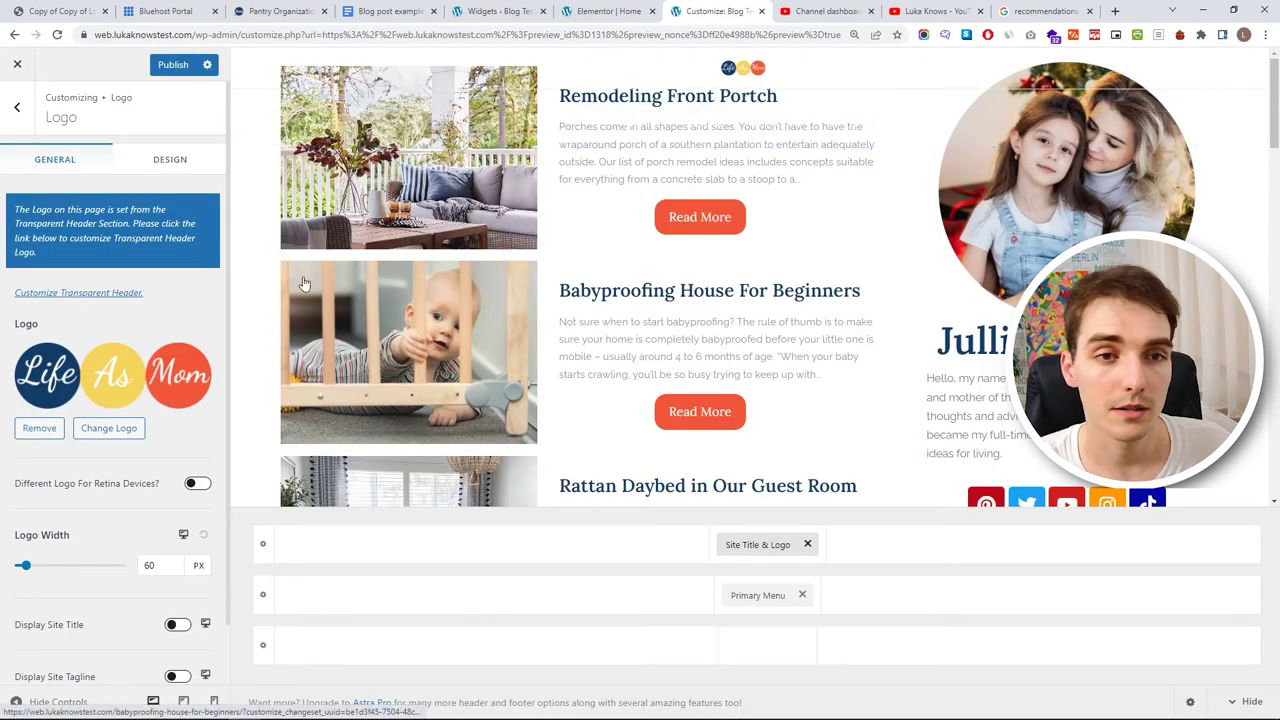
{"action": "left_click_drag", "start_coordinate": [25, 566], "coordinate": [65, 580]}
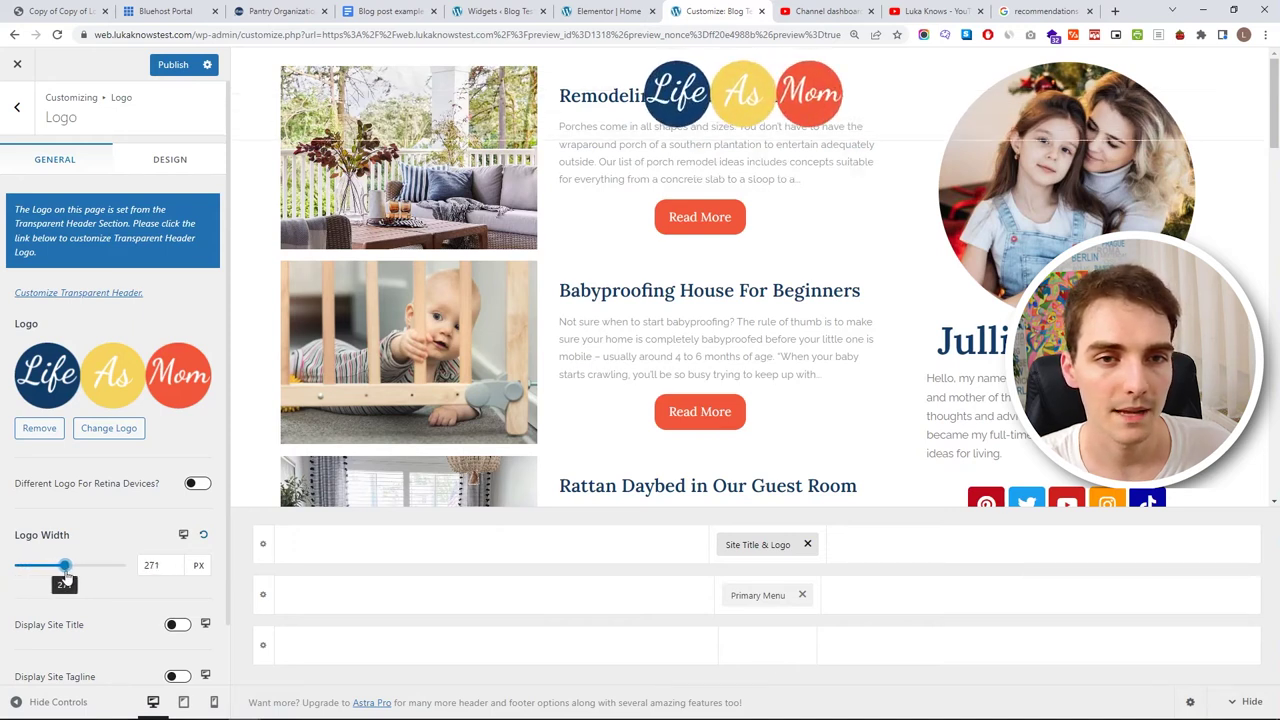
{"action": "left_click", "coordinate": [740, 595]}
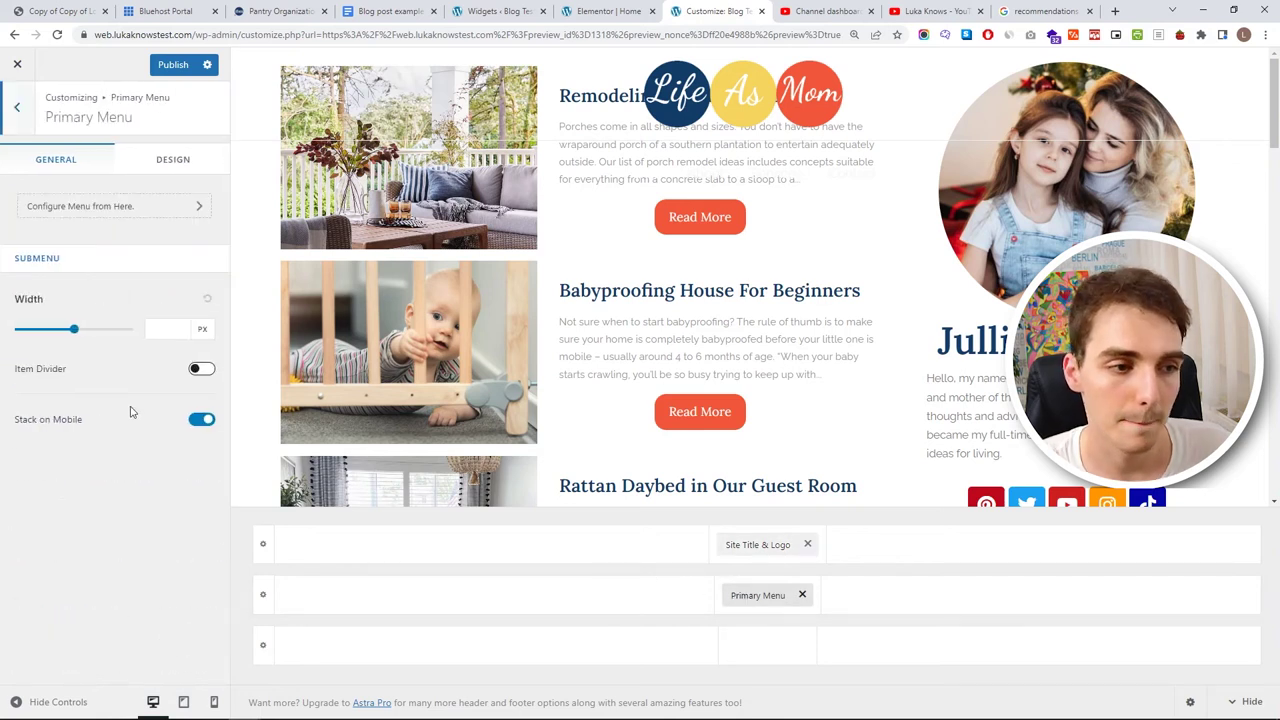
- In the transparent header's design options, set the menu link colour to black and its hover colour to light grey
{"action": "left_click", "coordinate": [174, 170]}
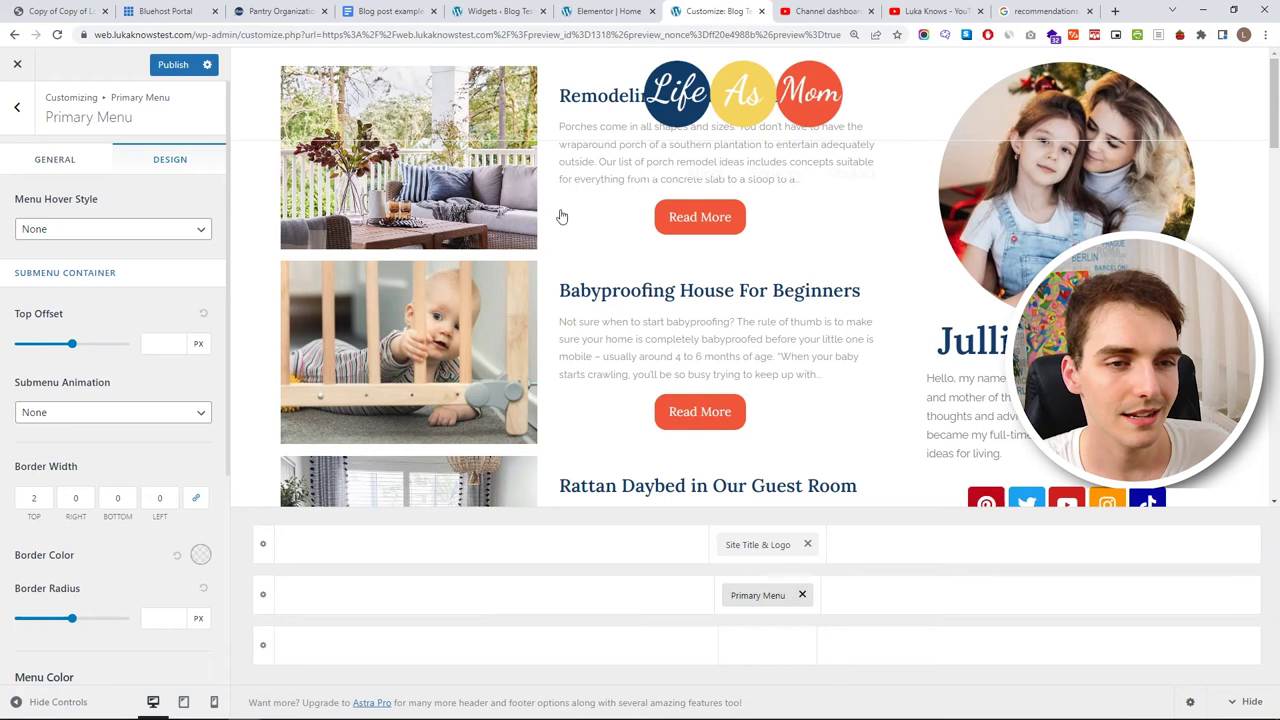
{"action": "left_click", "coordinate": [16, 107]}
{"action": "left_click", "coordinate": [105, 279]}
{"action": "left_click", "coordinate": [100, 462]}
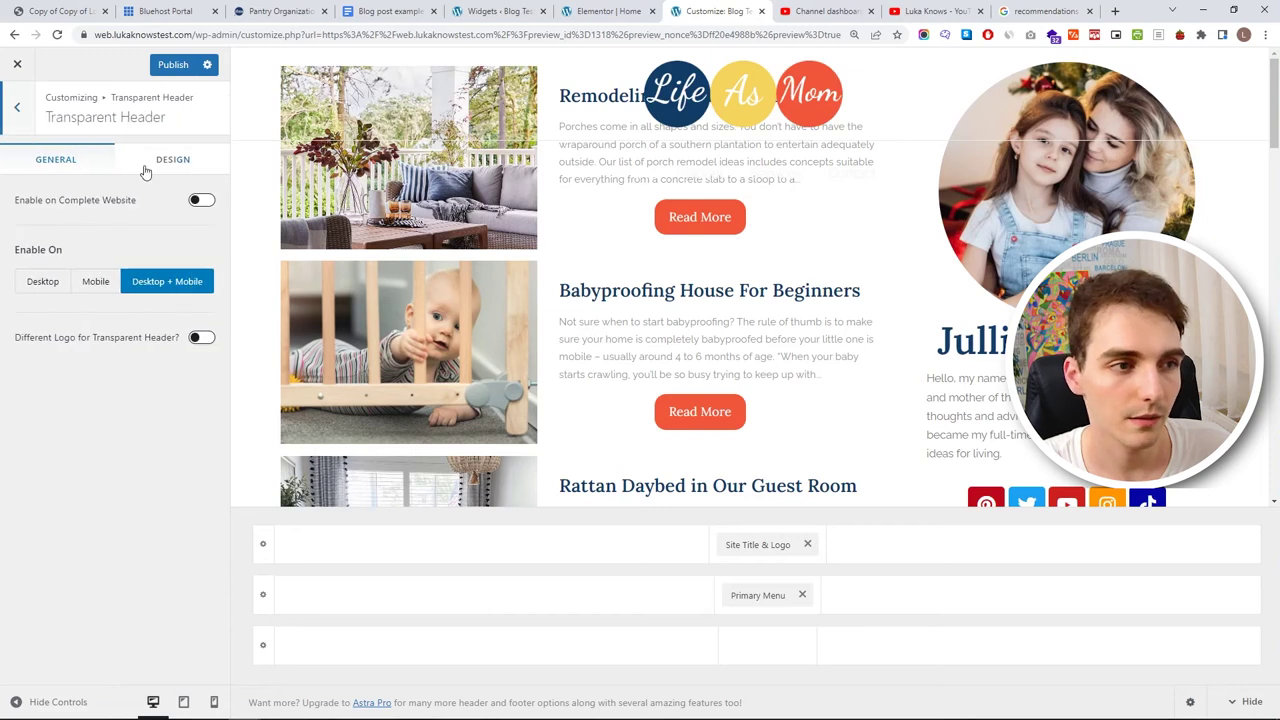
{"action": "left_click", "coordinate": [148, 165]}
{"action": "scroll", "coordinate": [150, 410], "scroll_direction": "down", "scroll_amount": 1}
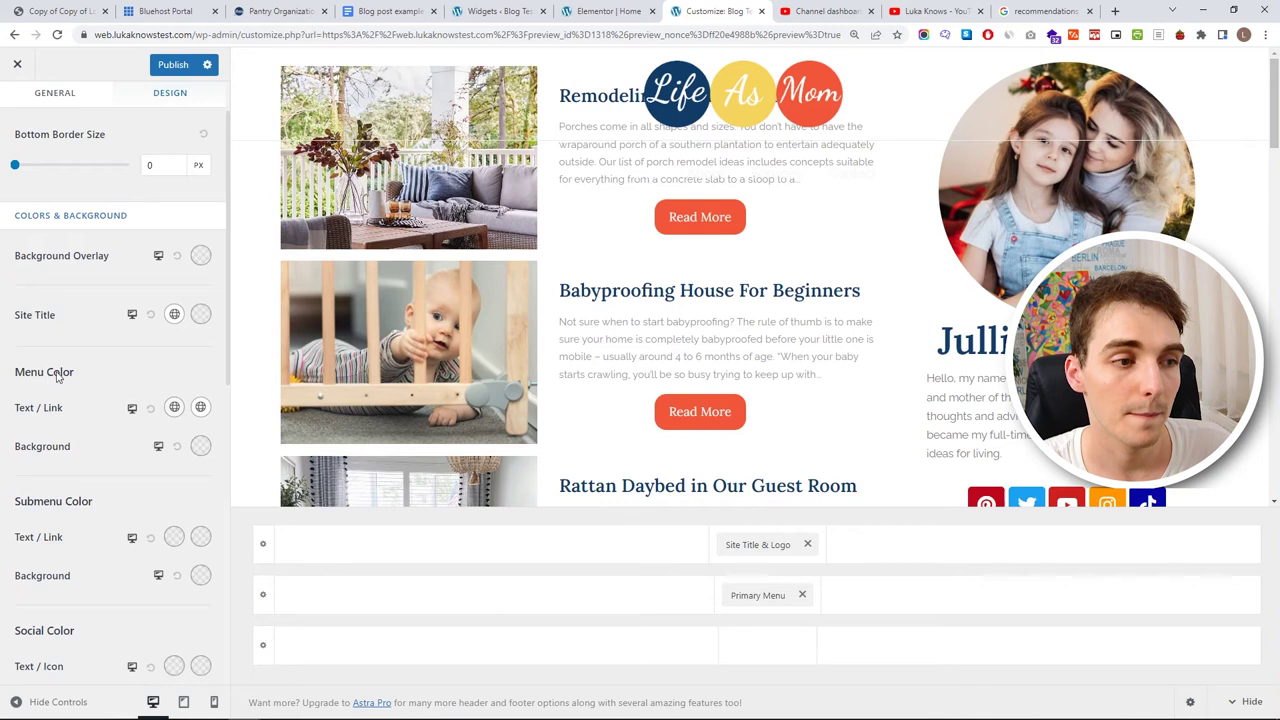
{"action": "left_click", "coordinate": [174, 407]}
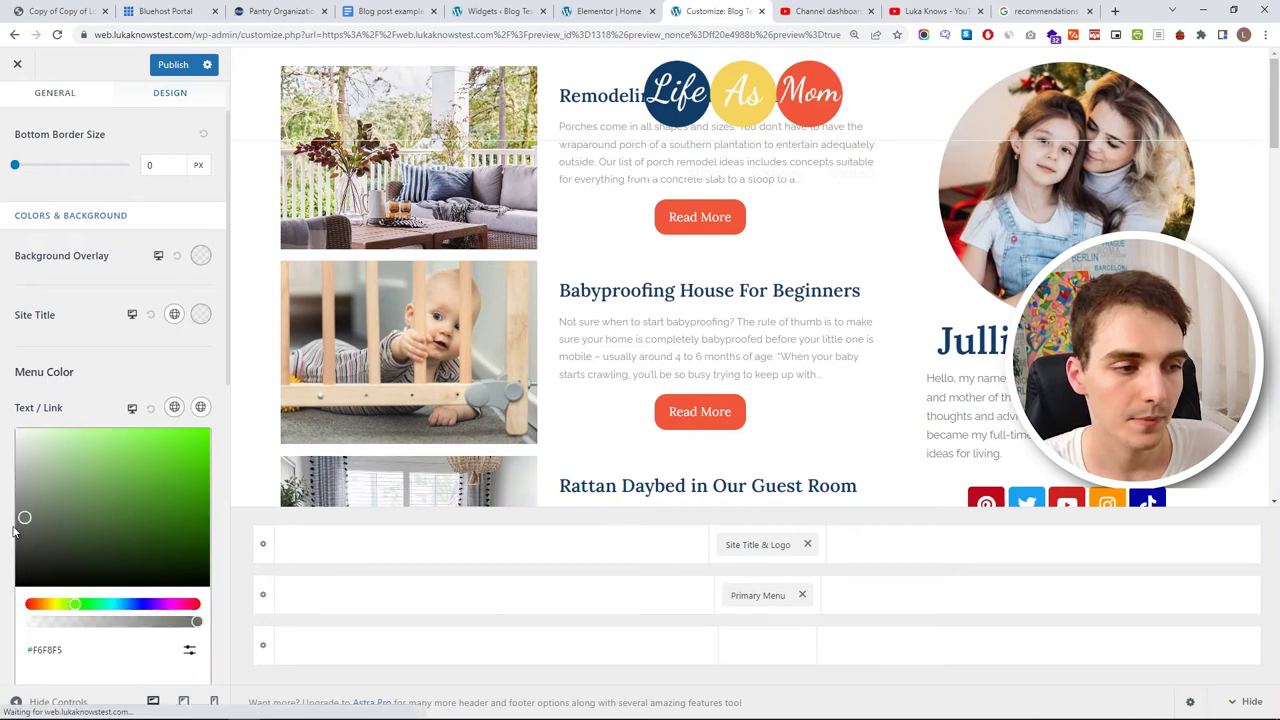
{"action": "left_click_drag", "start_coordinate": [28, 515], "coordinate": [16, 578]}
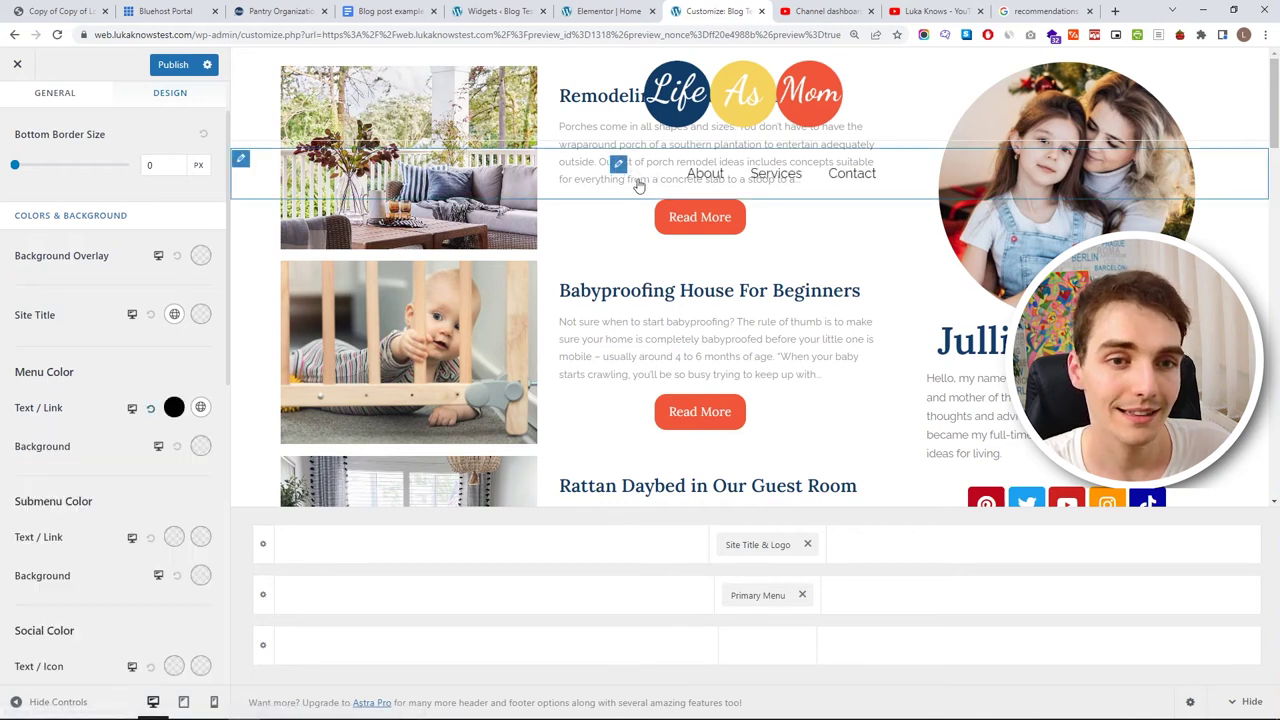
{"action": "left_click", "coordinate": [200, 407]}
{"action": "left_click_drag", "start_coordinate": [160, 451], "coordinate": [14, 500]}
{"action": "left_click", "coordinate": [200, 407]}
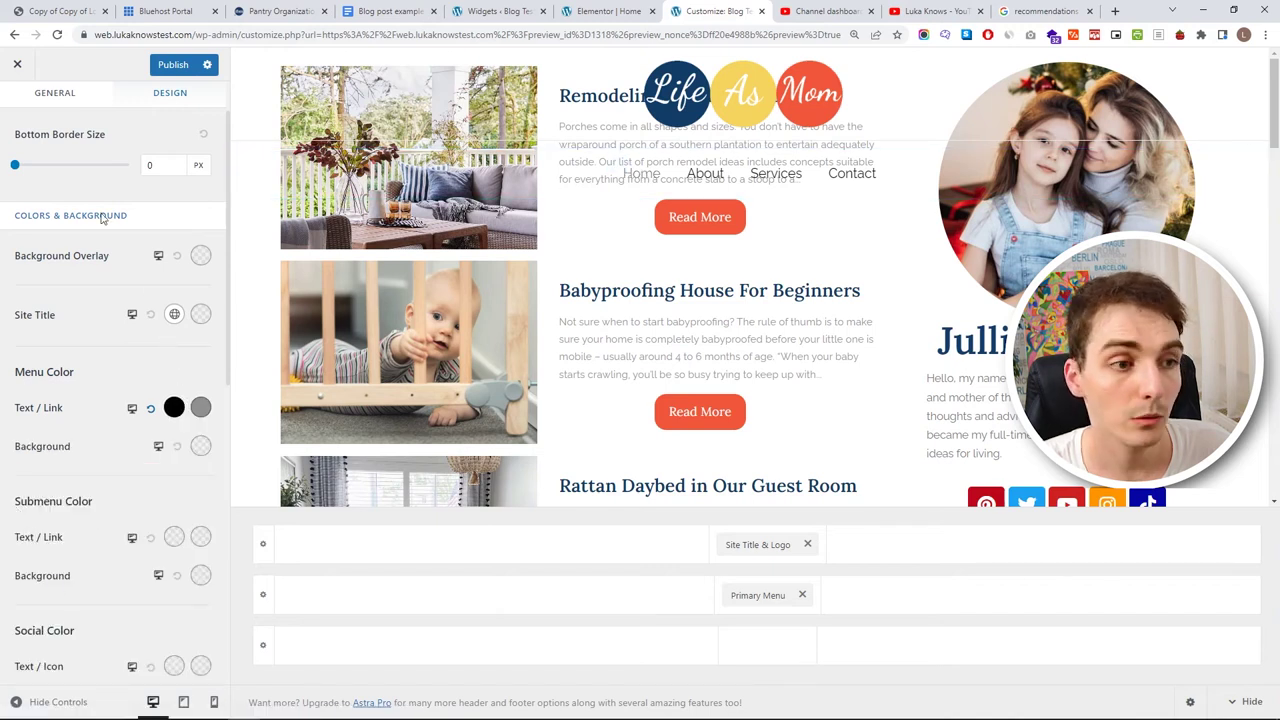
{"action": "left_click", "coordinate": [740, 595]}
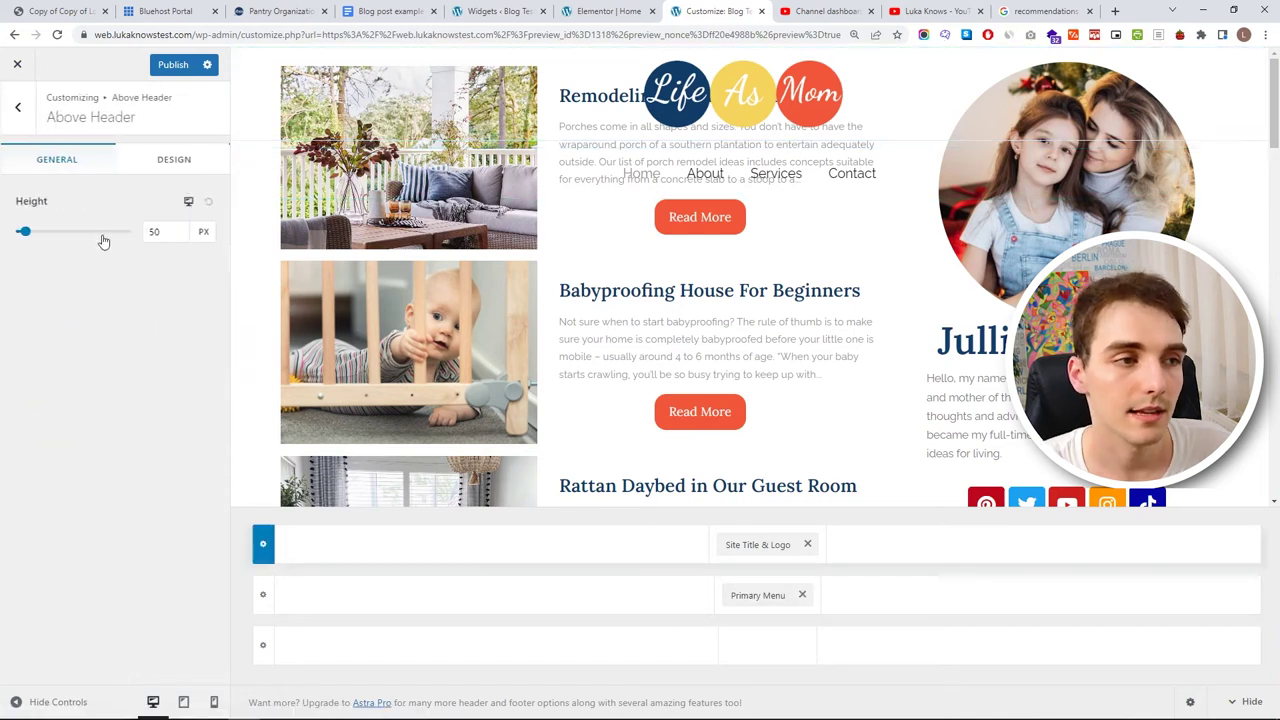
- Give the Above Header row a 2 px black bottom border
{"action": "left_click", "coordinate": [150, 158]}
{"action": "left_click_drag", "start_coordinate": [25, 233], "coordinate": [38, 232]}
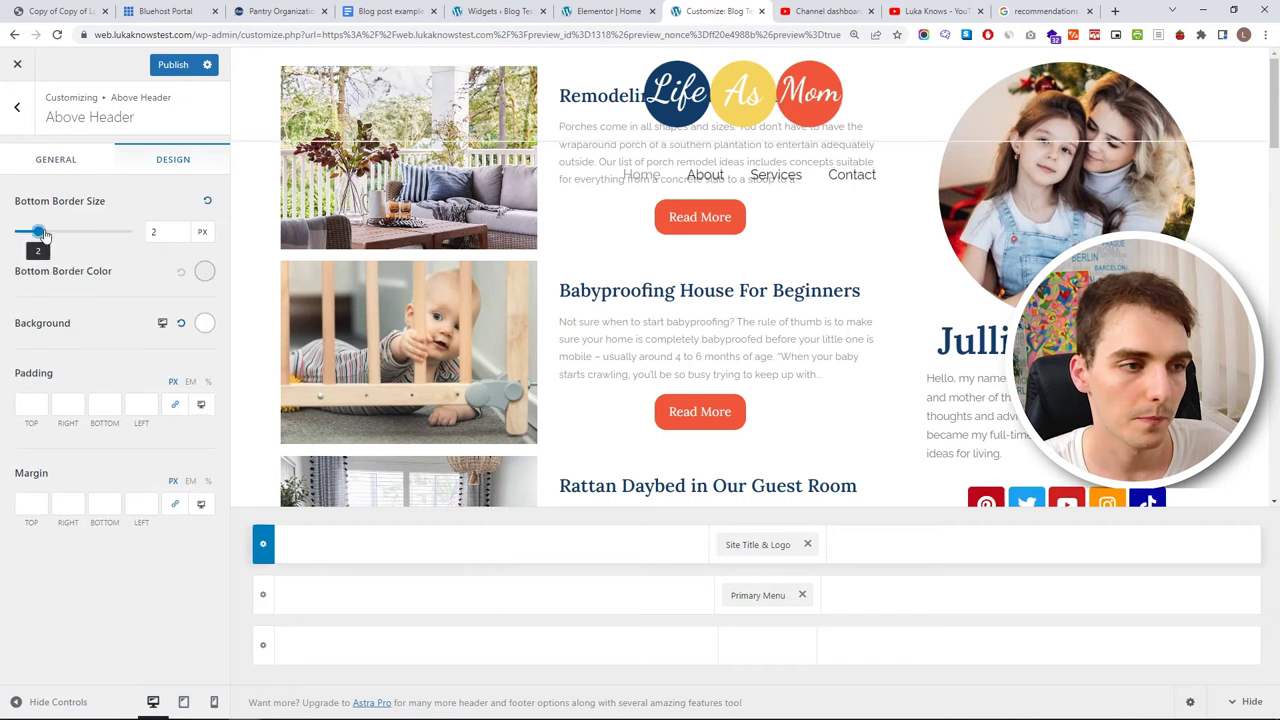
{"action": "left_click", "coordinate": [204, 271]}
{"action": "left_click", "coordinate": [20, 450]}
{"action": "left_click", "coordinate": [204, 271]}
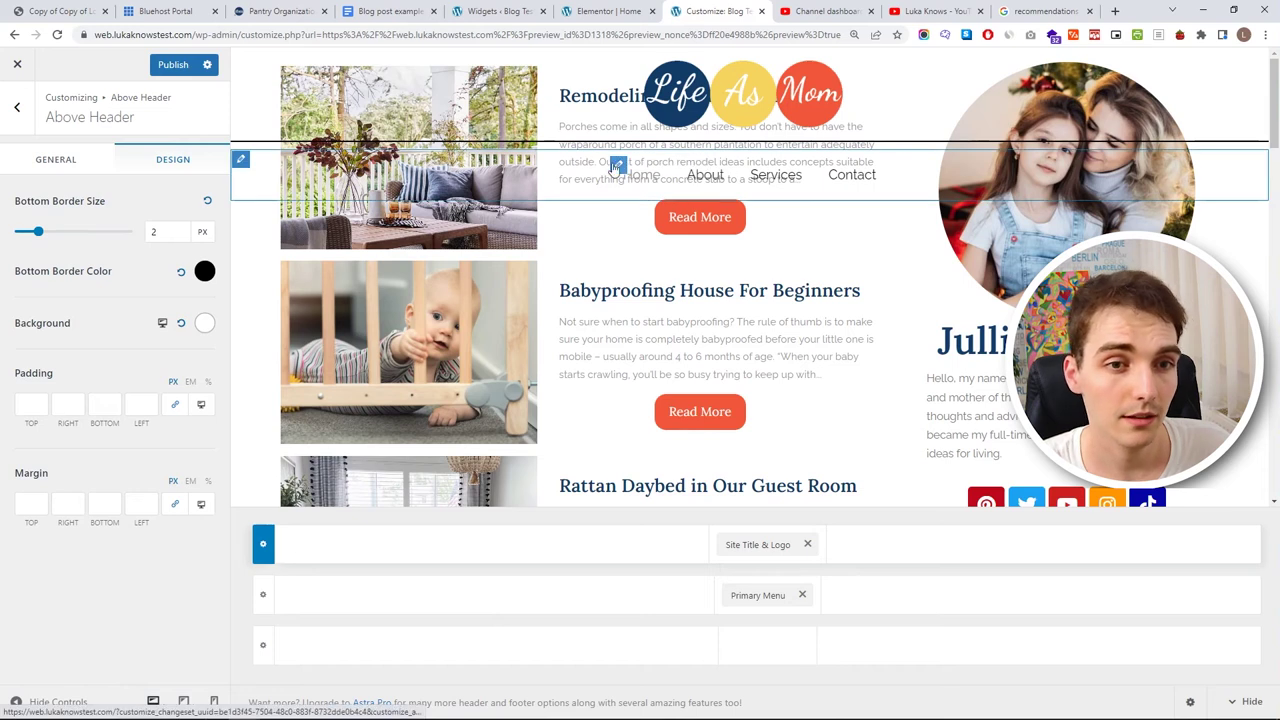
- Give the transparent header a matching 2 px black bottom border
{"action": "left_click", "coordinate": [24, 100]}
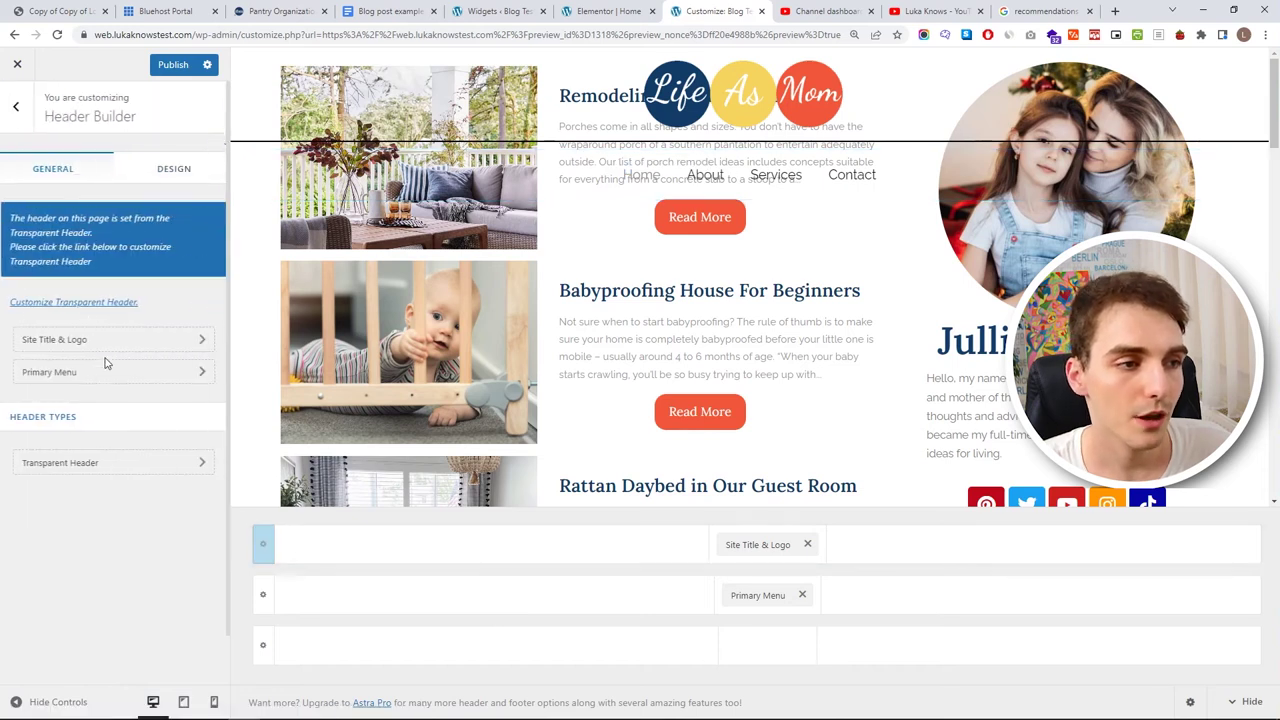
{"action": "left_click", "coordinate": [80, 462]}
{"action": "left_click", "coordinate": [182, 160]}
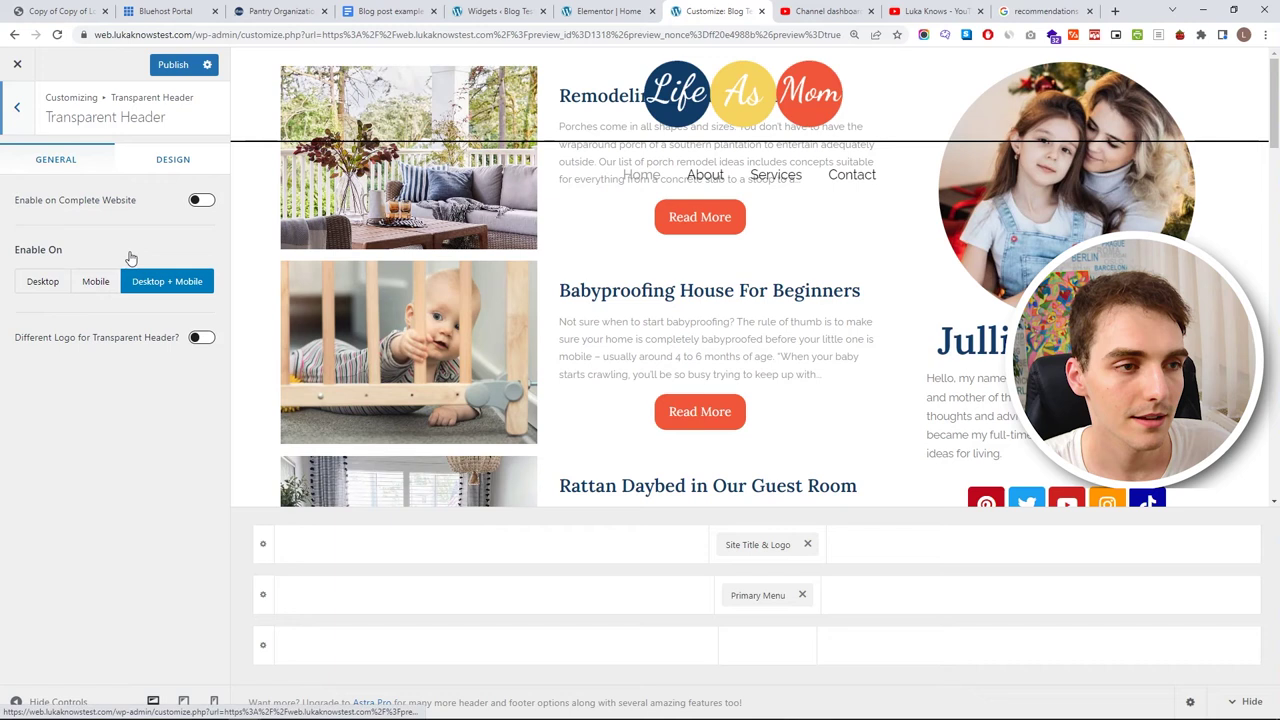
{"action": "left_click_drag", "start_coordinate": [13, 235], "coordinate": [22, 232]}
{"action": "left_click", "coordinate": [9, 260]}
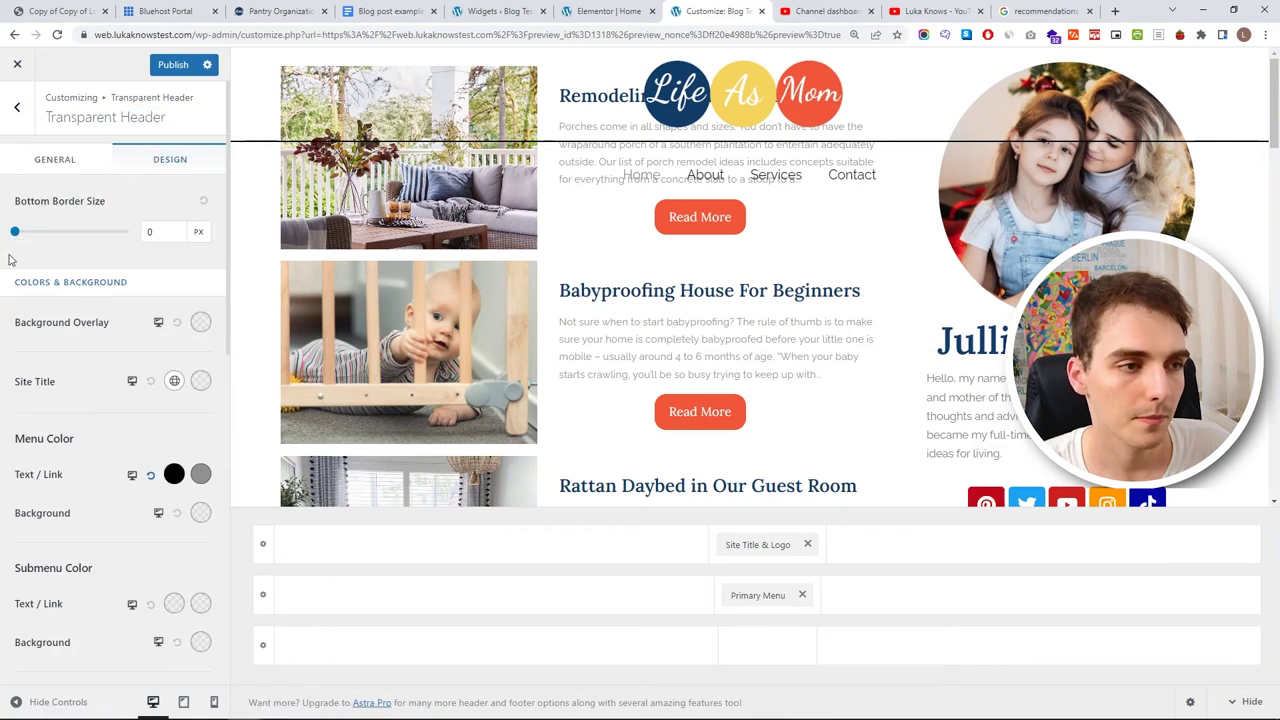
{"action": "left_click_drag", "start_coordinate": [16, 232], "coordinate": [30, 233]}
{"action": "double_click", "coordinate": [159, 229]}
{"action": "type", "text": "2"}
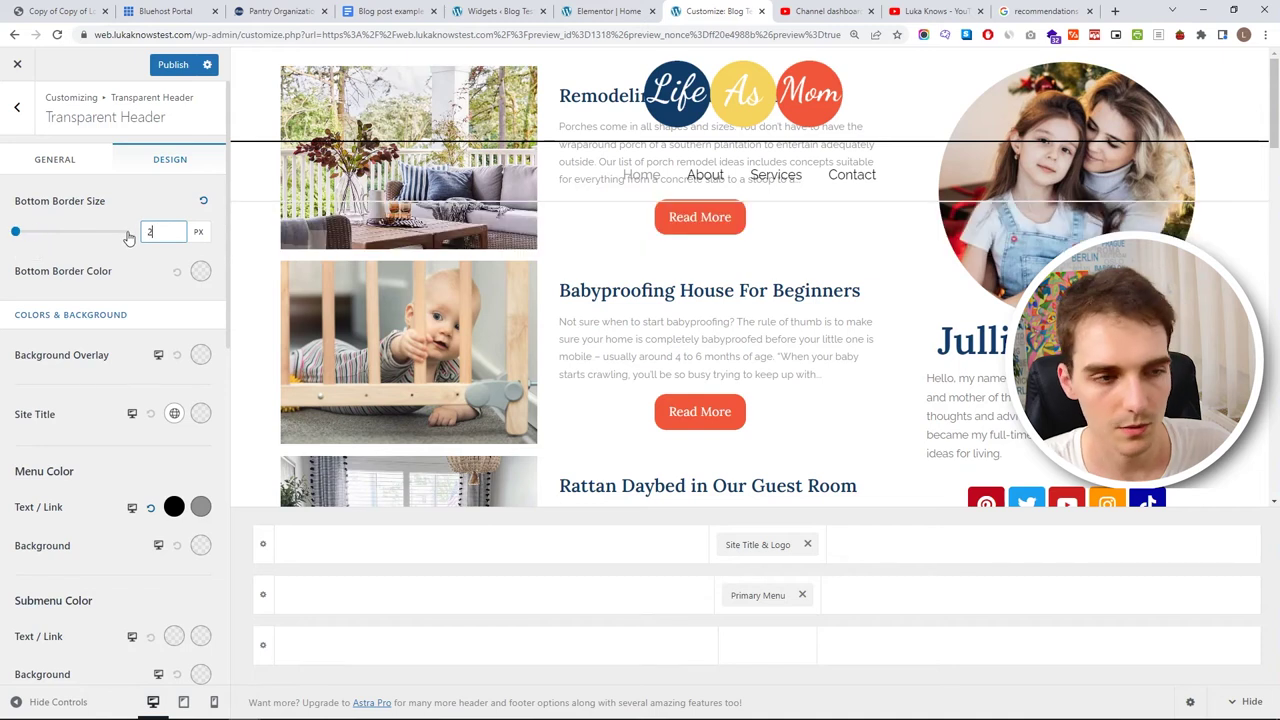
{"action": "left_click", "coordinate": [200, 271]}
{"action": "left_click_drag", "start_coordinate": [40, 350], "coordinate": [16, 455]}
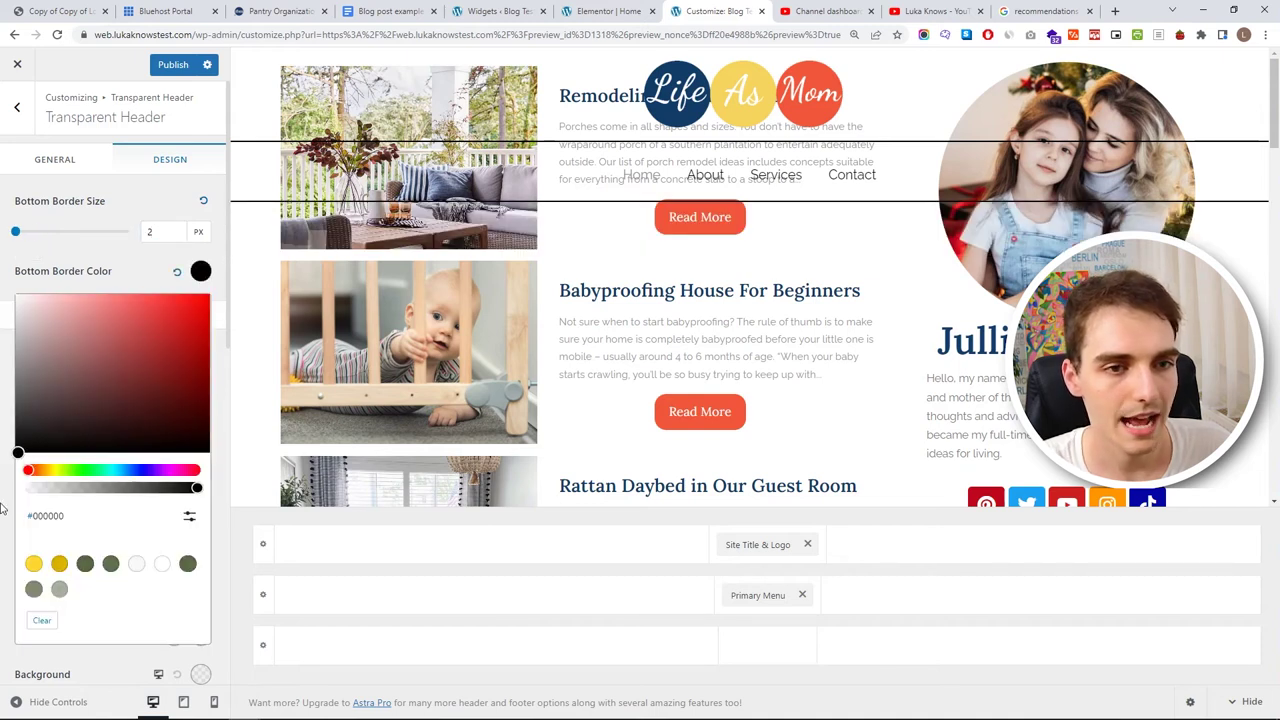
{"action": "left_click", "coordinate": [568, 249]}
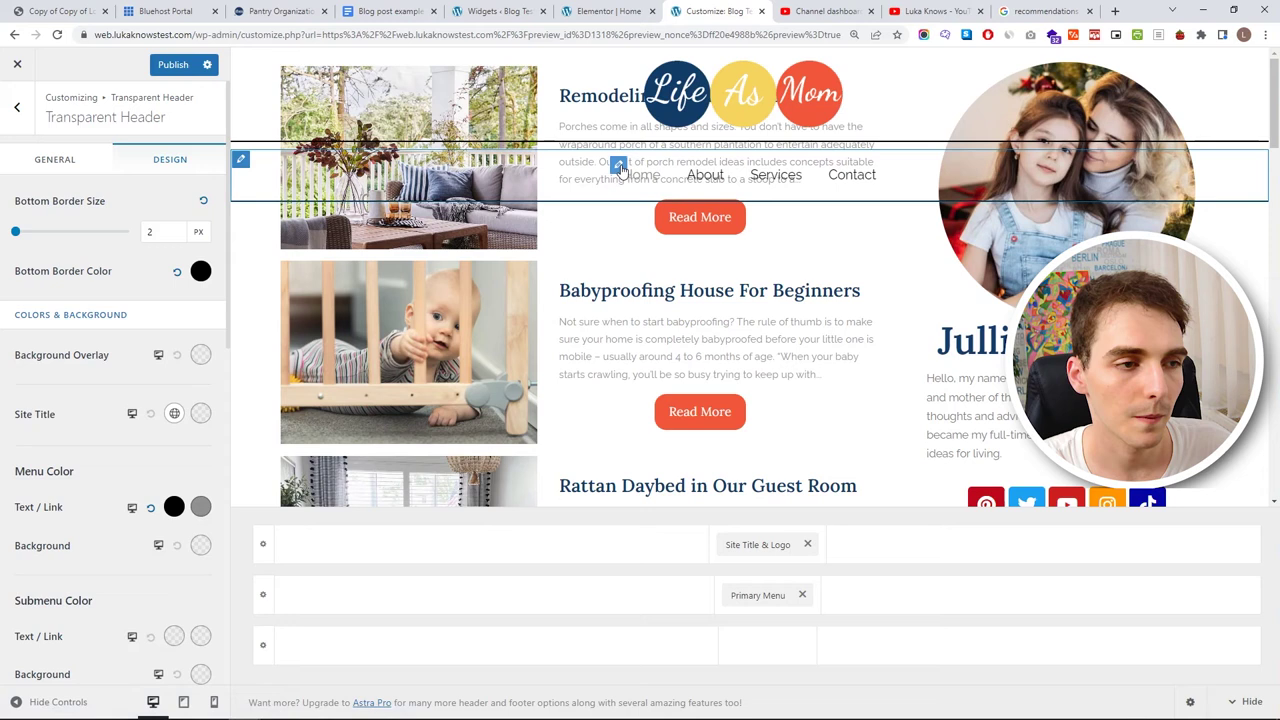
{"action": "left_click", "coordinate": [620, 168]}
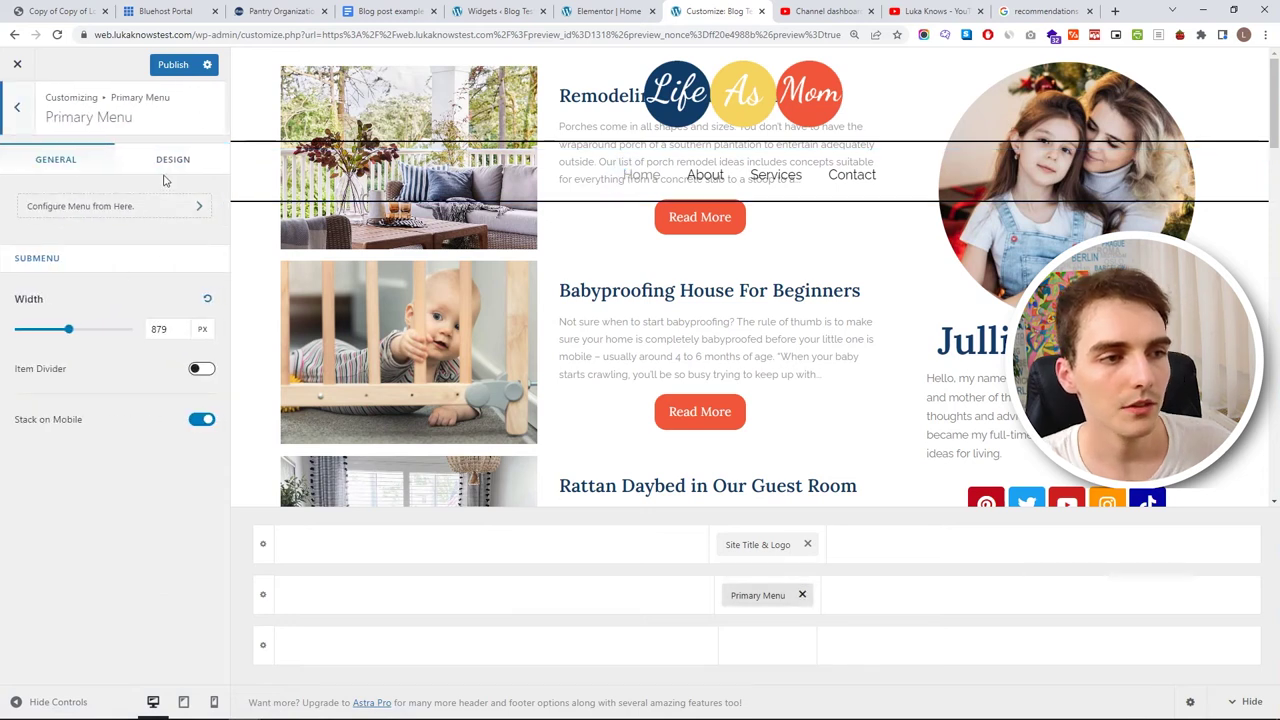
- In the Primary Menu's Menu Font, choose the Raleway family and Semi-Bold 600 weight, then return to the Header Builder
{"action": "left_click", "coordinate": [166, 166]}
{"action": "scroll", "coordinate": [79, 336], "scroll_direction": "down", "scroll_amount": 3}
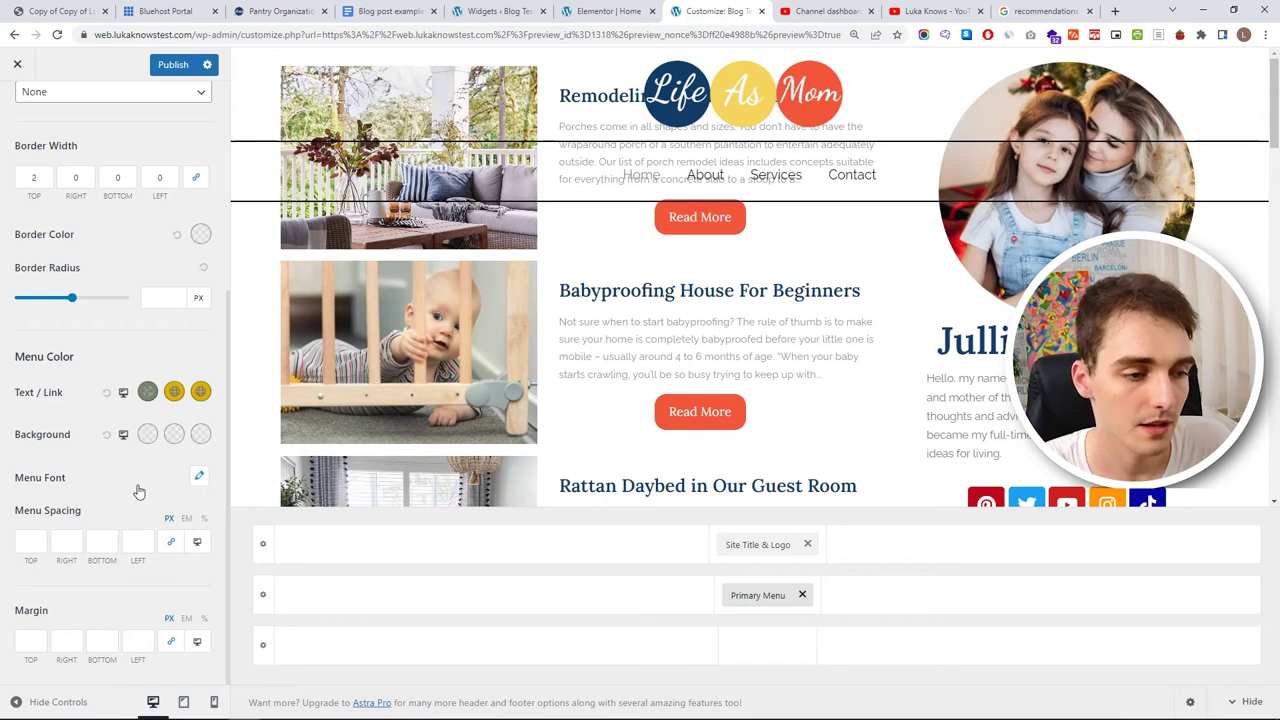
{"action": "left_click", "coordinate": [199, 474]}
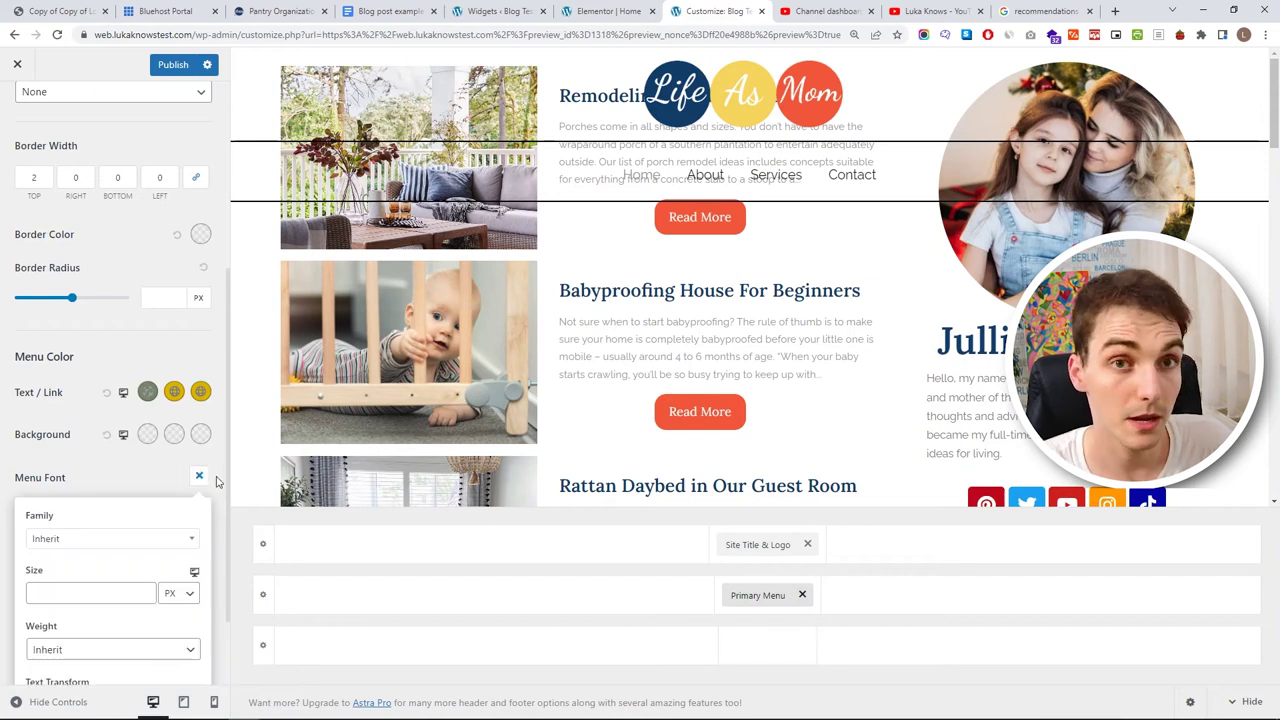
{"action": "left_click", "coordinate": [119, 541]}
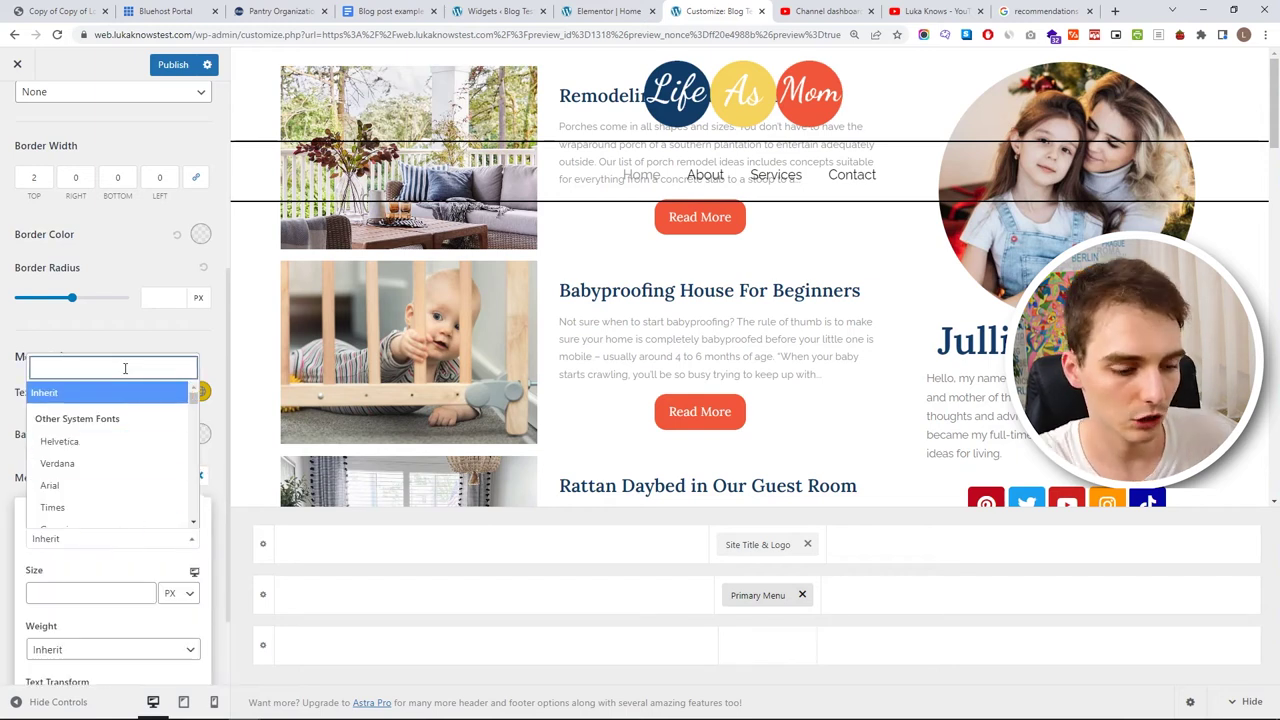
{"action": "type", "text": "rale"}
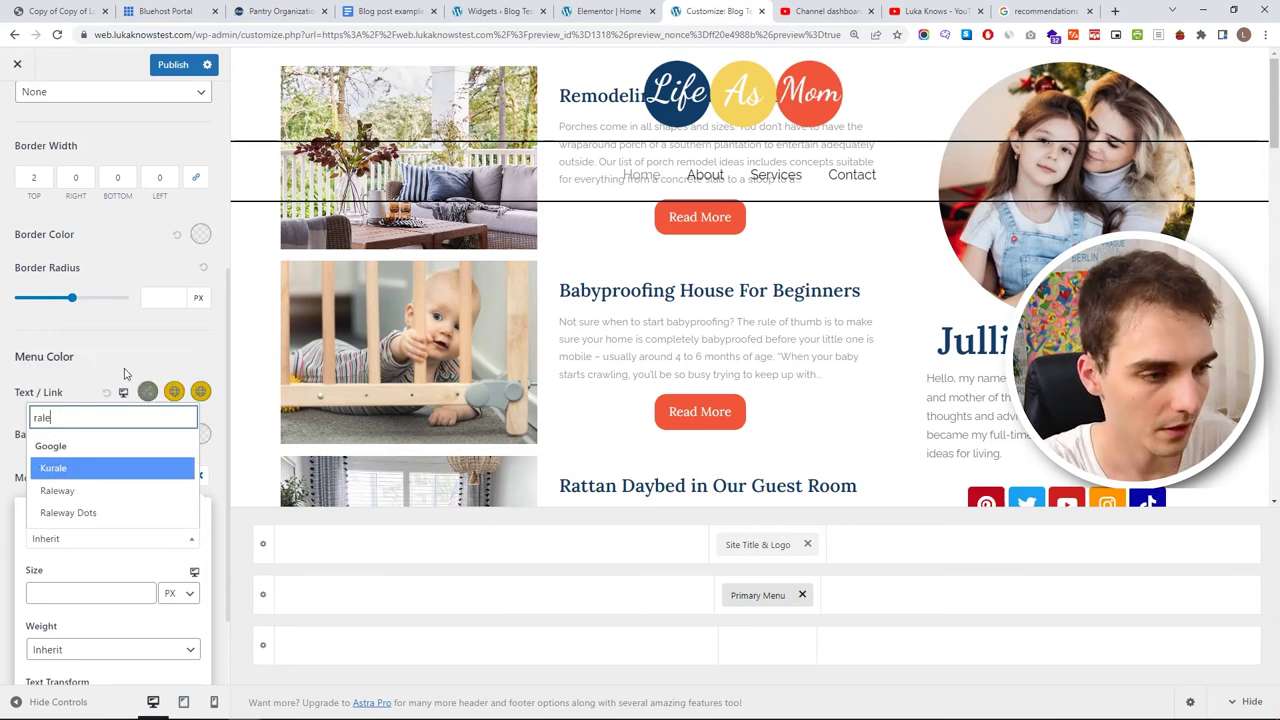
{"action": "left_click", "coordinate": [97, 491]}
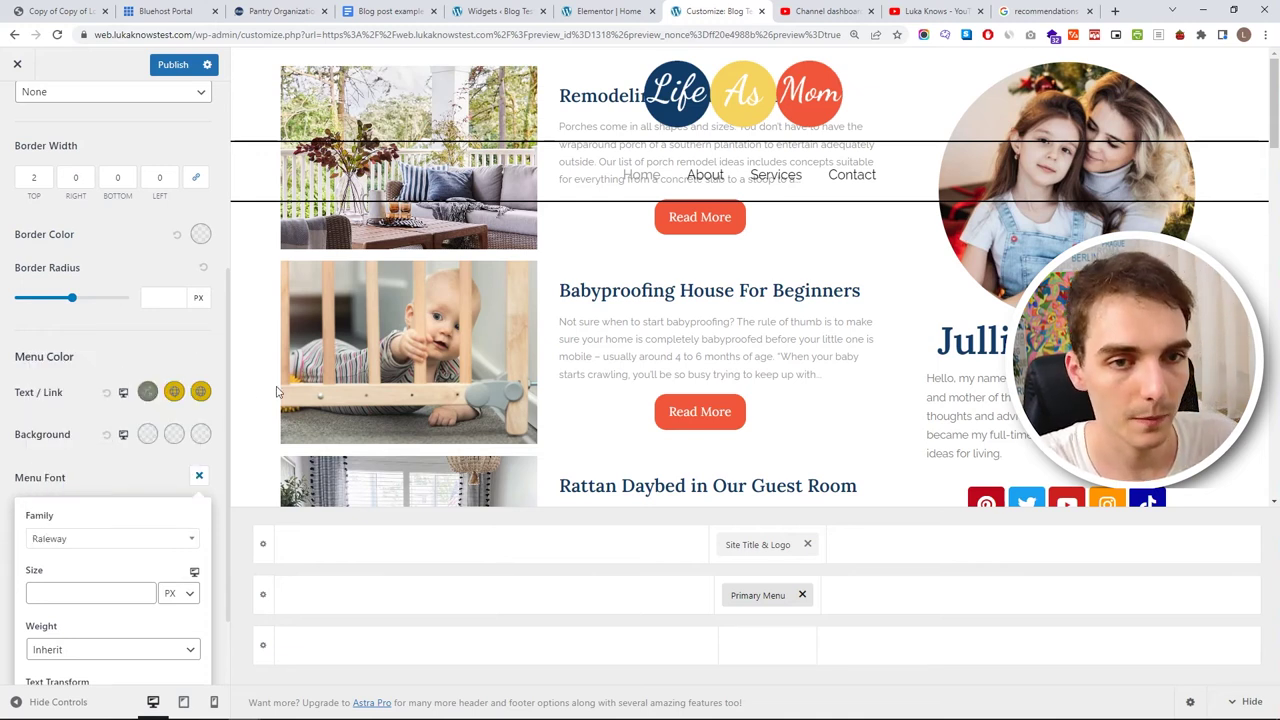
{"action": "scroll", "coordinate": [110, 520], "scroll_direction": "down", "scroll_amount": 1}
{"action": "left_click", "coordinate": [109, 585]}
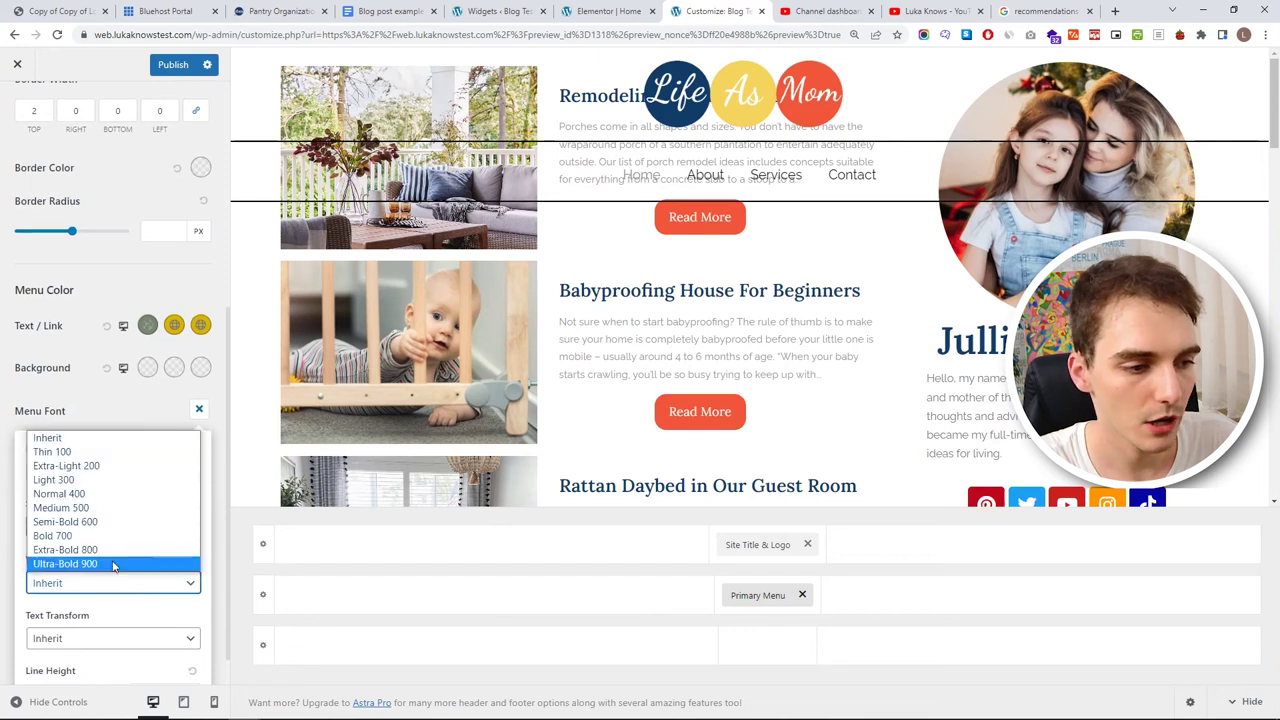
{"action": "left_click", "coordinate": [117, 537]}
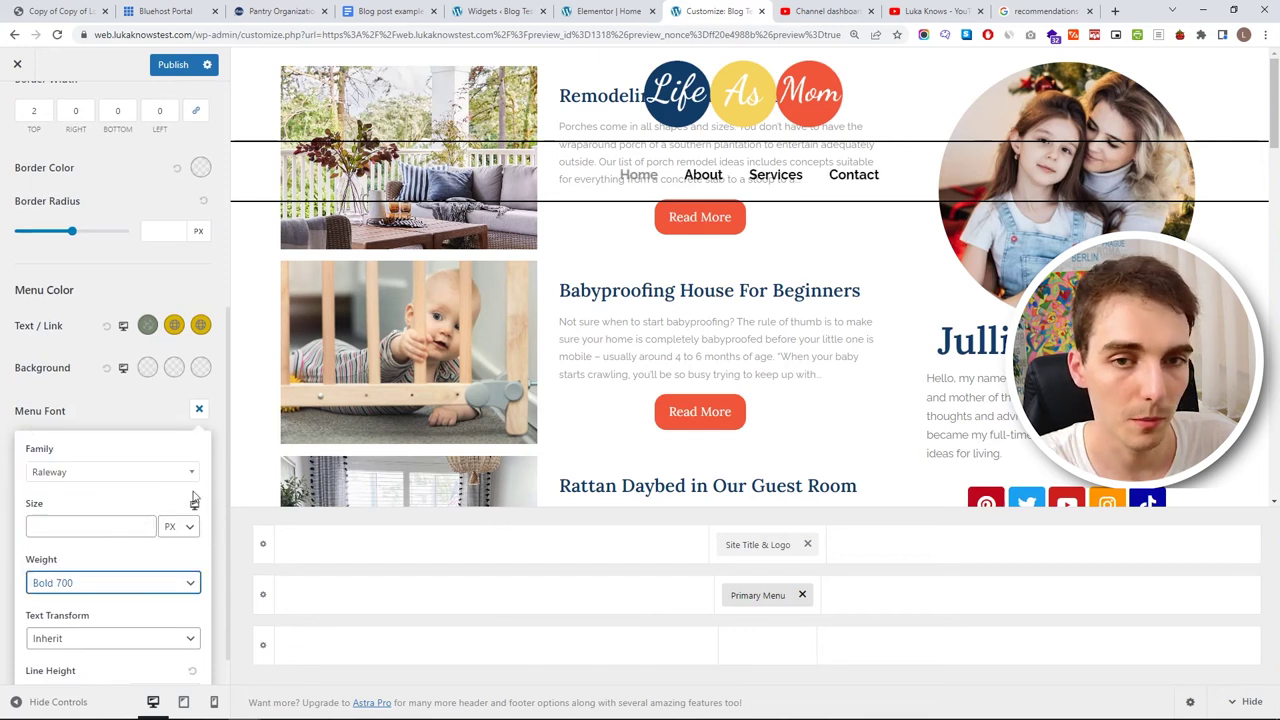
{"action": "left_click", "coordinate": [76, 588]}
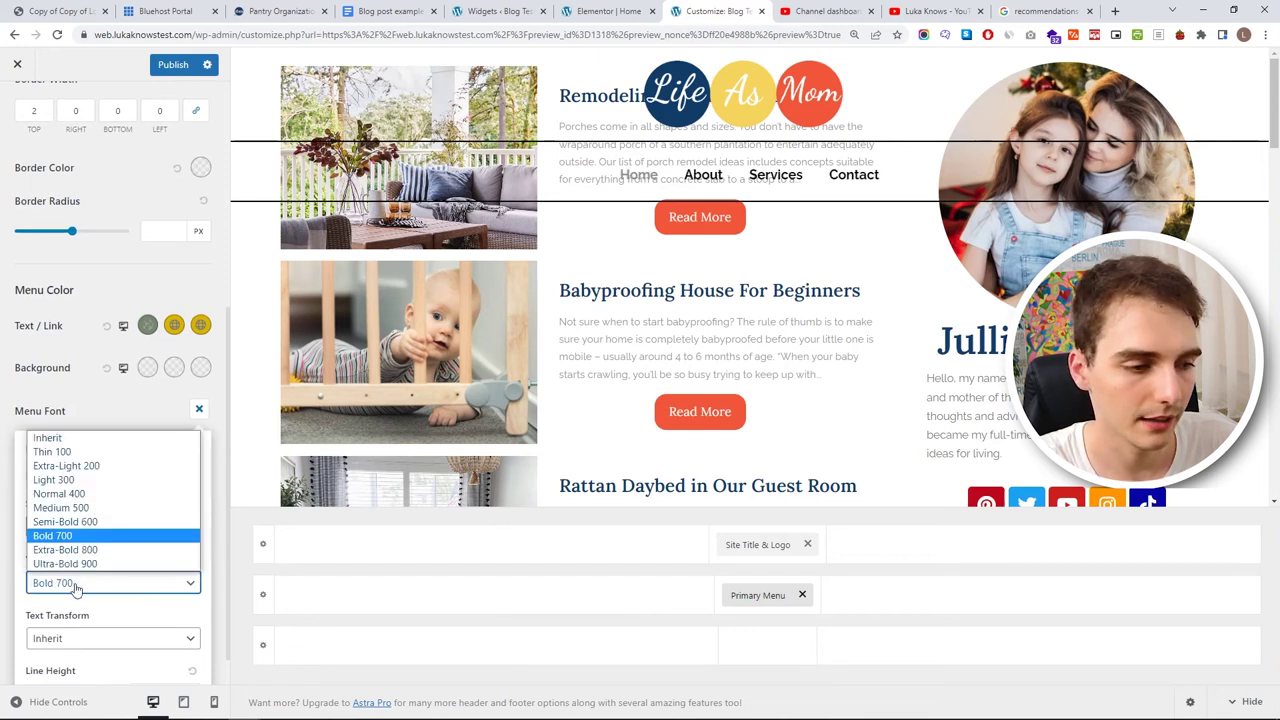
{"action": "left_click", "coordinate": [88, 522]}
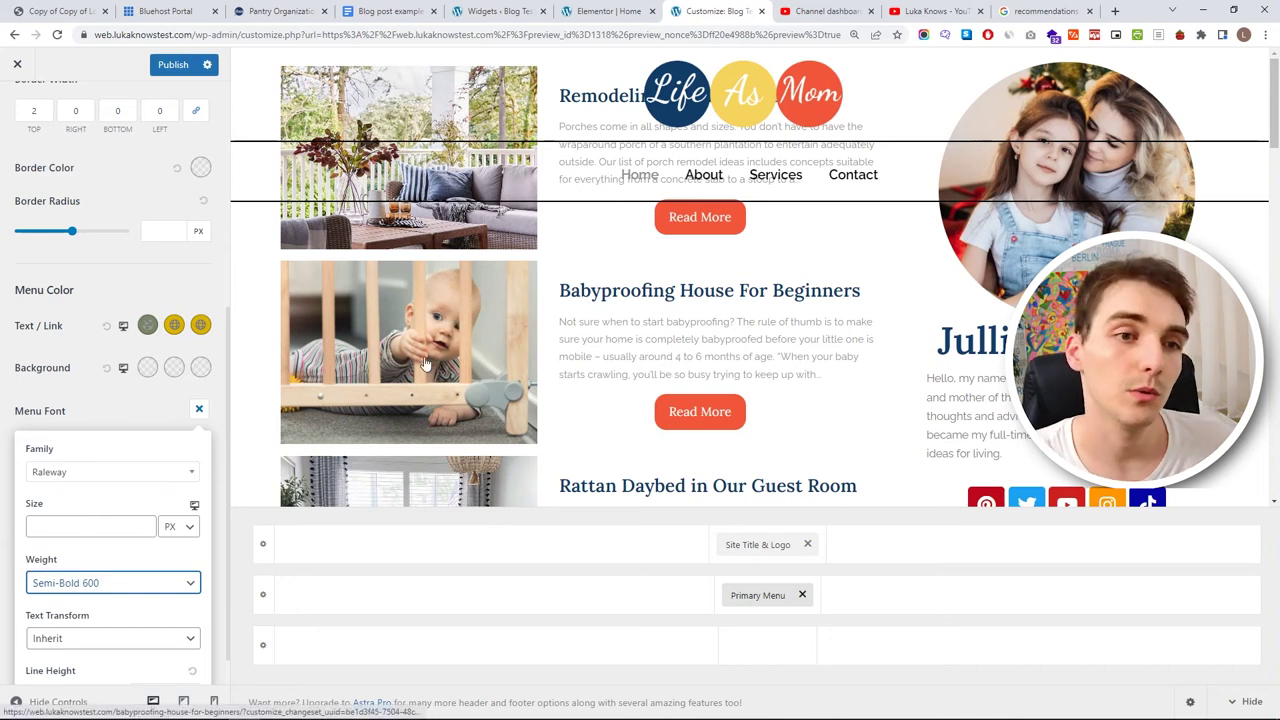
{"action": "left_click", "coordinate": [115, 275]}
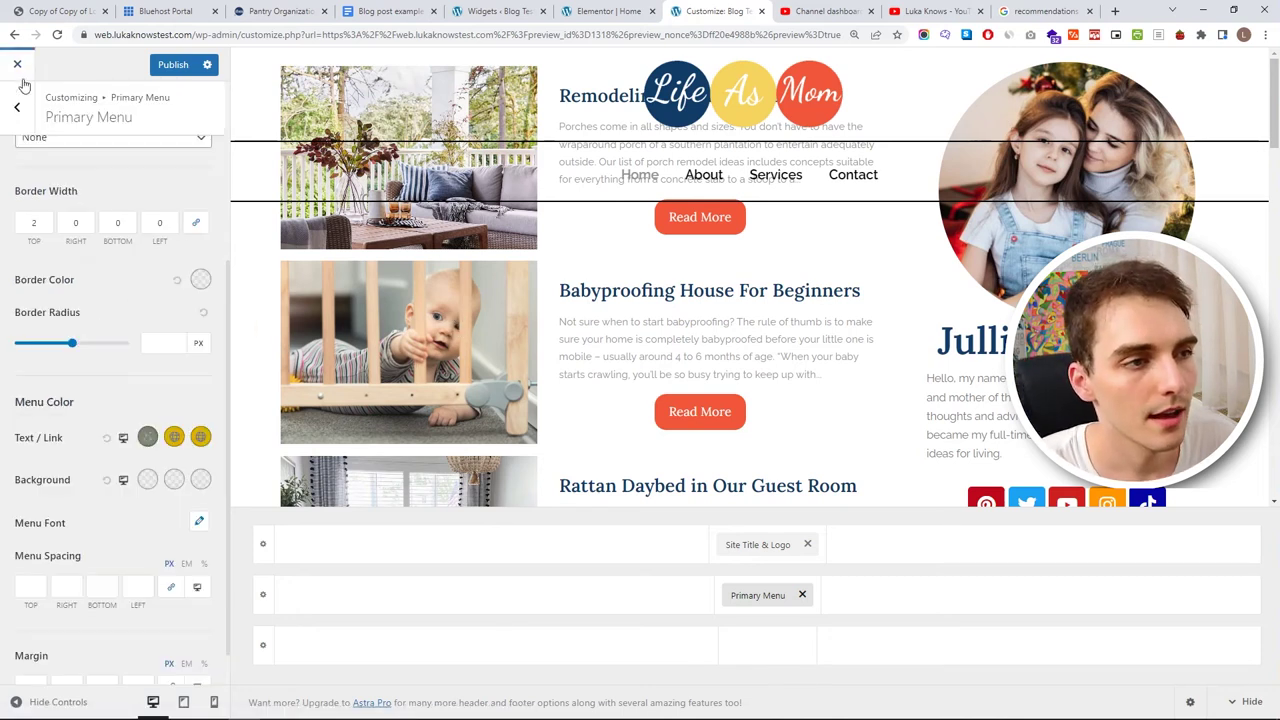
{"action": "key", "text": "Escape"}
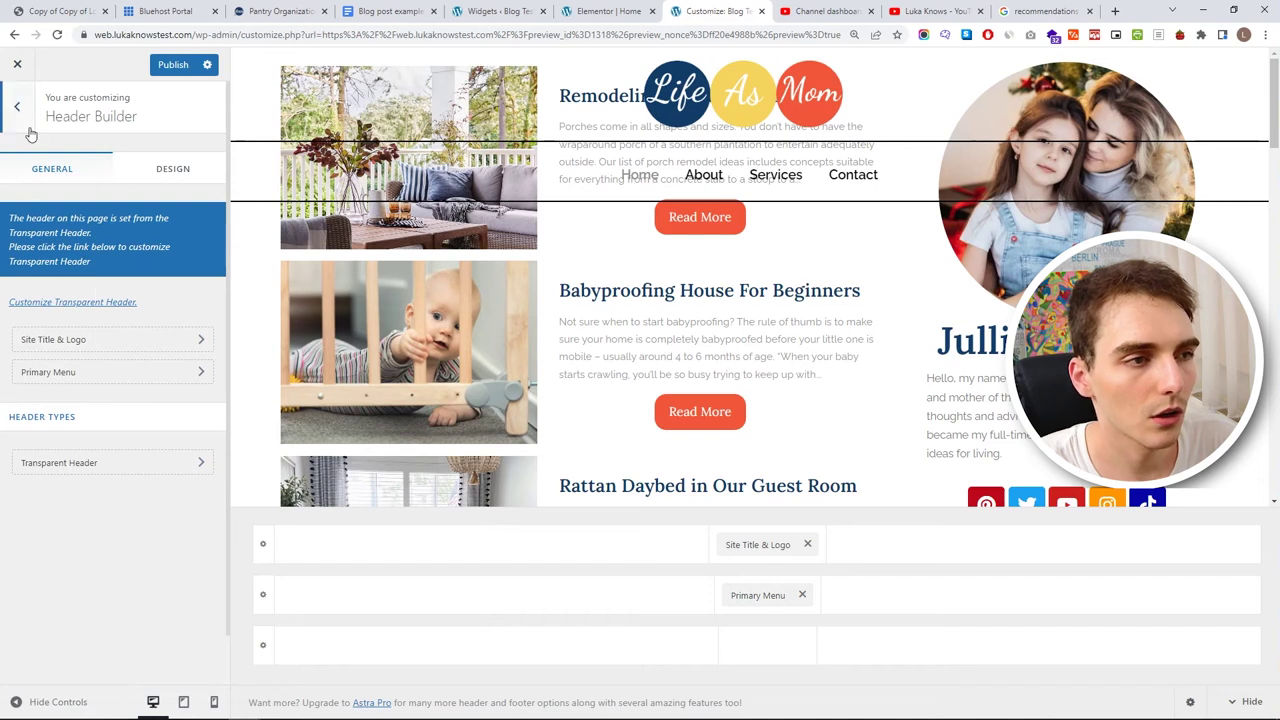
- Set the transparent header's menu link colour to navy 133D67 from the brand style guide
{"action": "left_click", "coordinate": [17, 106]}
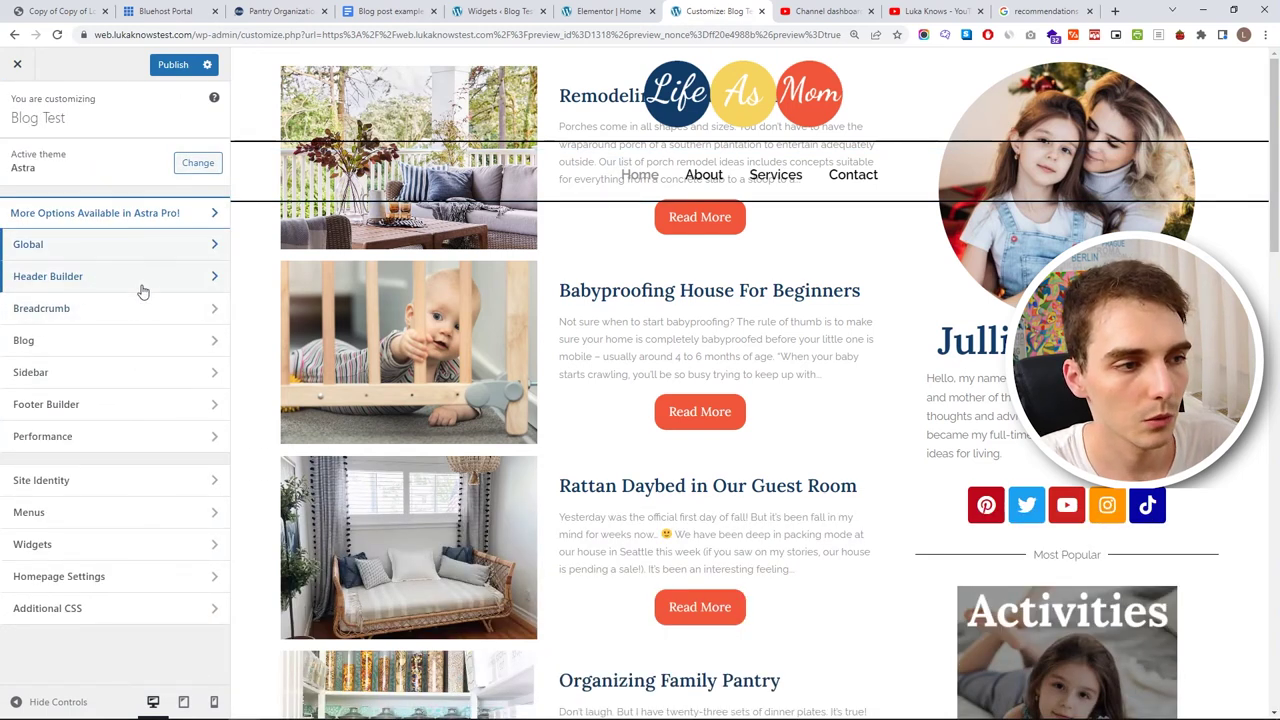
{"action": "left_click", "coordinate": [138, 283]}
{"action": "left_click", "coordinate": [118, 462]}
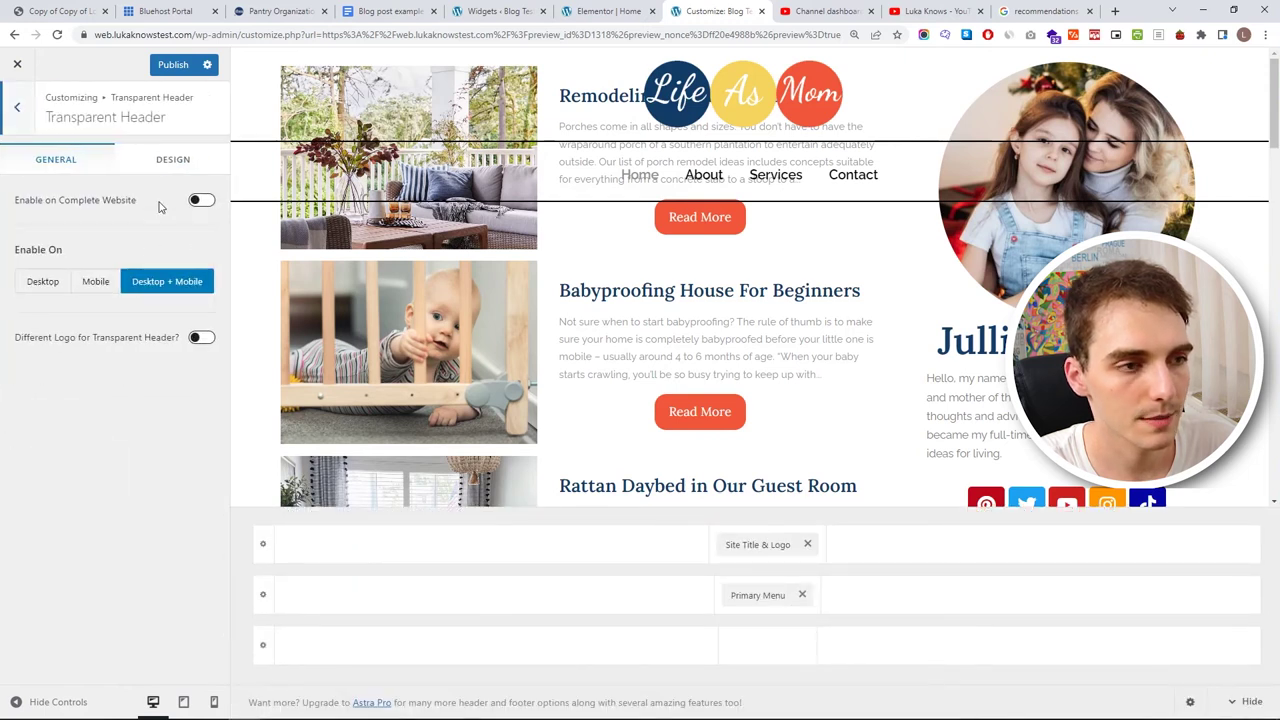
{"action": "left_click", "coordinate": [162, 163]}
{"action": "scroll", "coordinate": [147, 372], "scroll_direction": "down", "scroll_amount": 1}
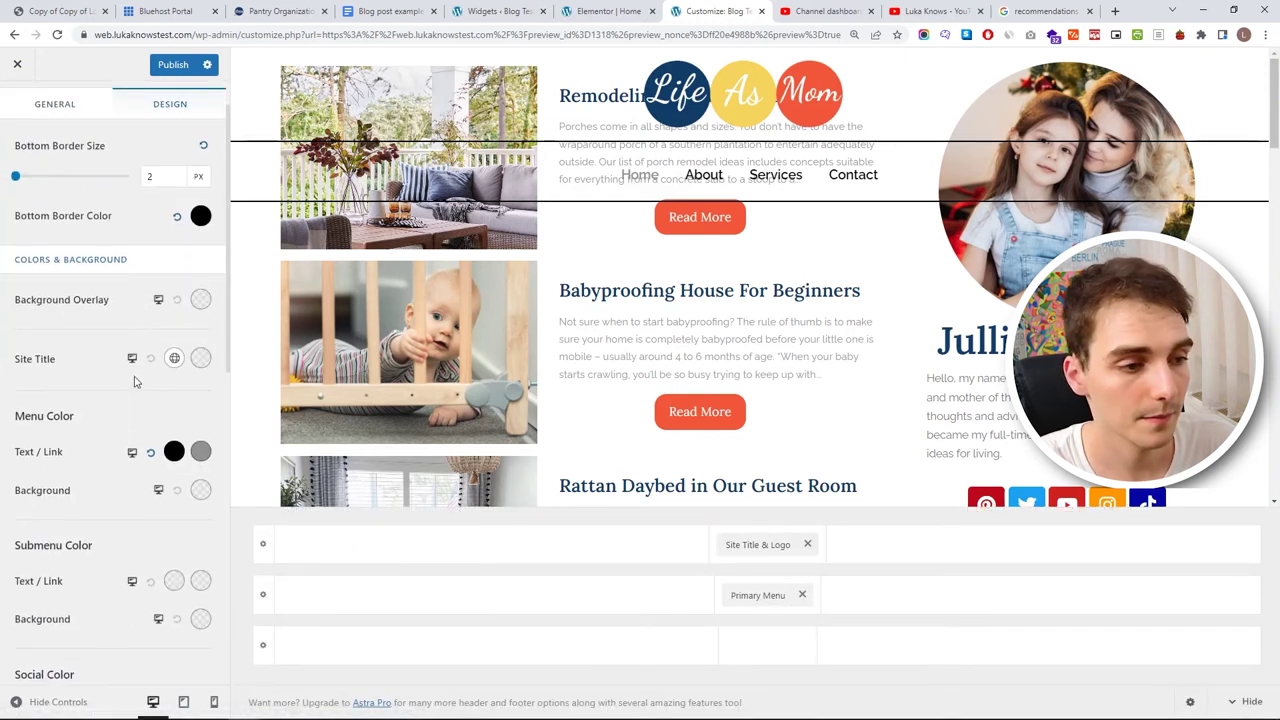
{"action": "left_click", "coordinate": [174, 440]}
{"action": "mouse_move", "coordinate": [137, 506]}
{"action": "left_mouse_down"}
{"action": "mouse_move", "coordinate": [14, 543]}
{"action": "mouse_move", "coordinate": [14, 590]}
{"action": "left_mouse_up"}
{"action": "key", "text": "ctrl+1"}
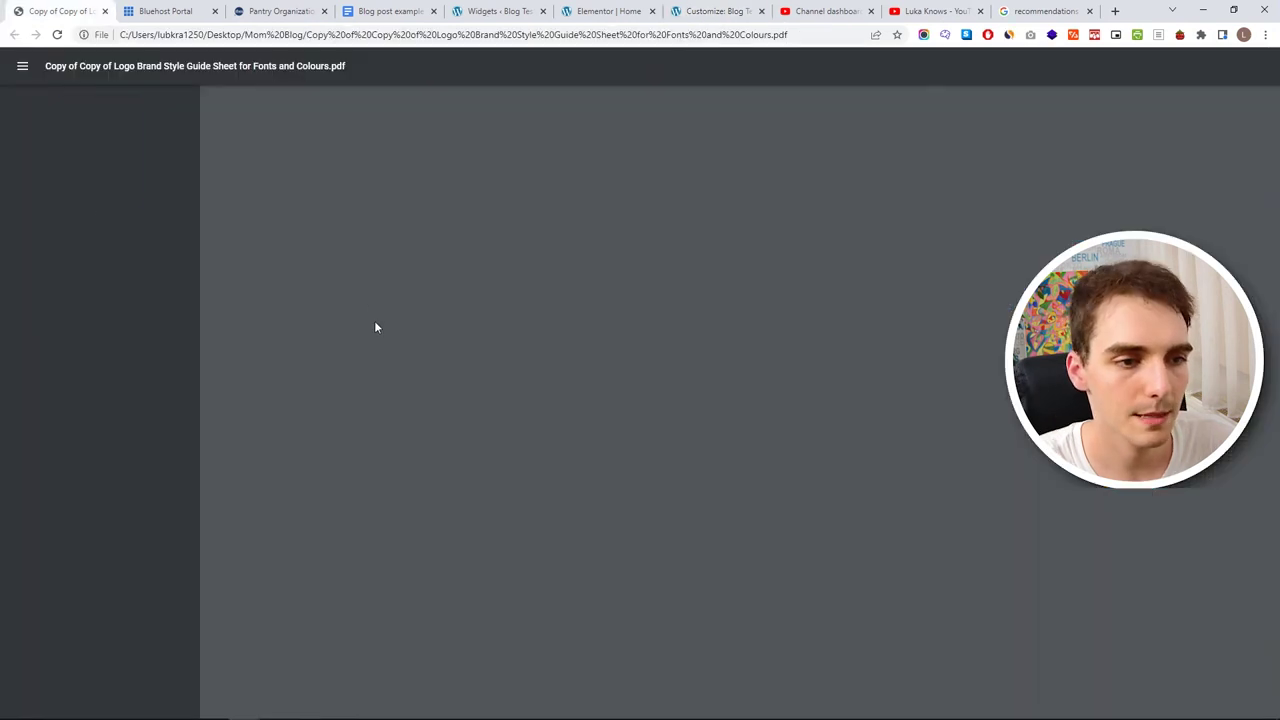
{"action": "key", "text": "ctrl+7"}
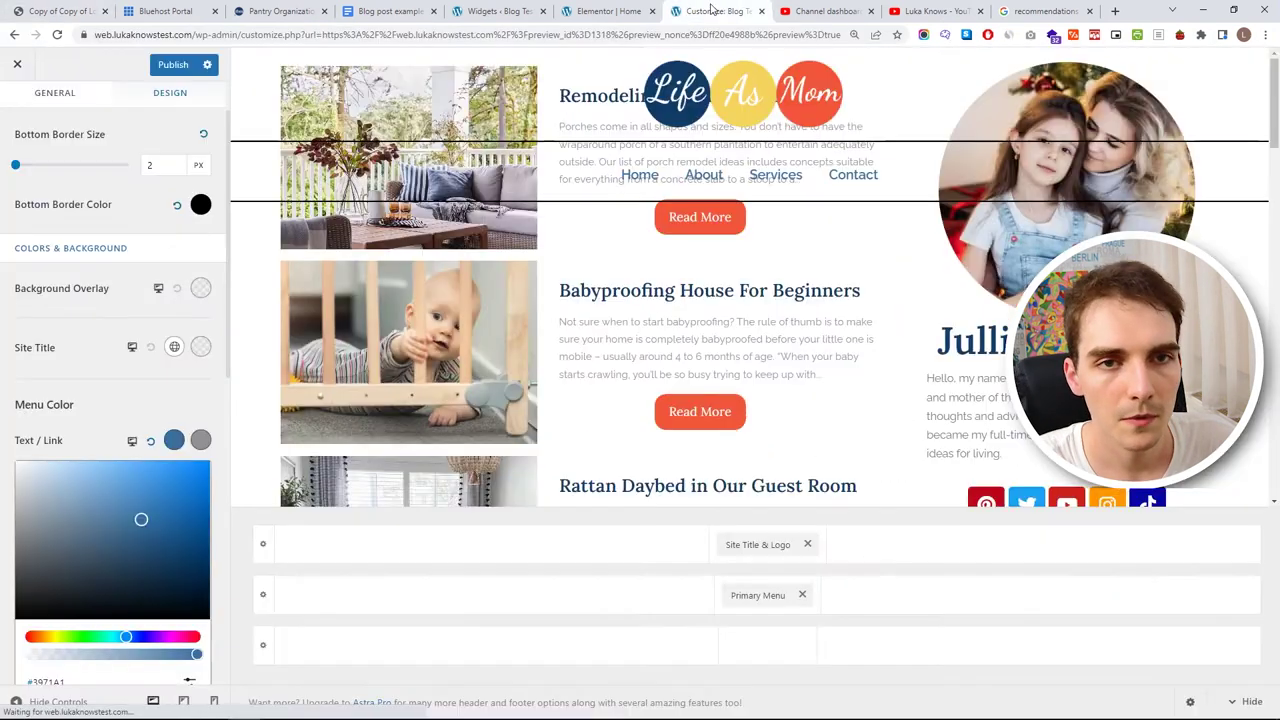
{"action": "scroll", "coordinate": [197, 655], "scroll_direction": "down", "scroll_amount": 1}
{"action": "left_click", "coordinate": [189, 615]}
{"action": "left_click", "coordinate": [37, 655]}
{"action": "double_click", "coordinate": [37, 659]}
{"action": "type", "text": "133D67"}
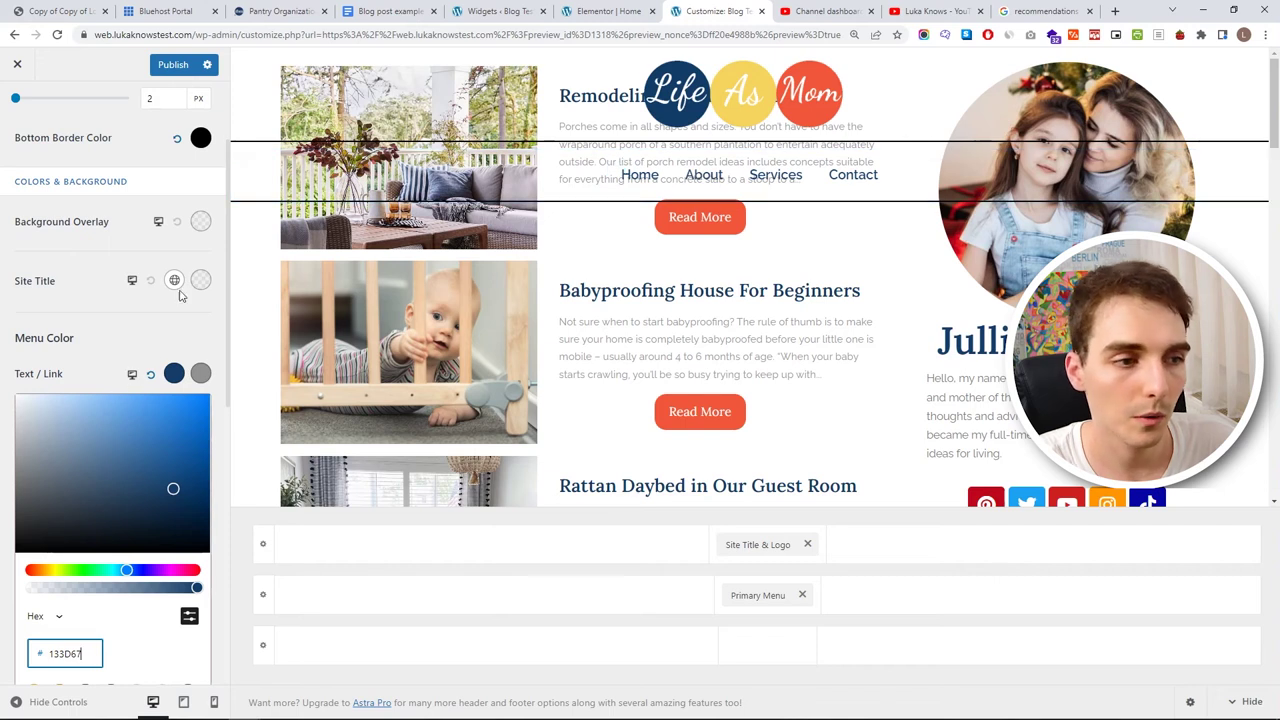
- Change the menu links' hover colour from 909090 to orange-red F1573B
{"action": "key", "text": "ctrl+1"}
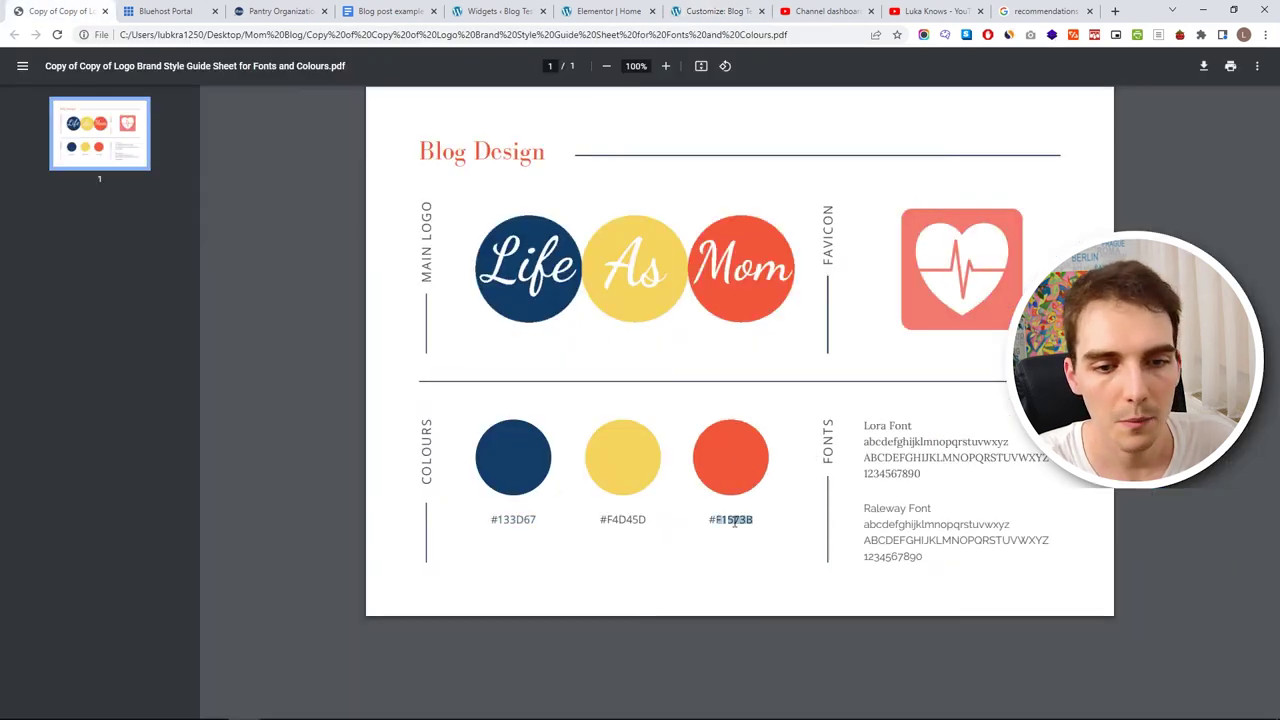
{"action": "left_click", "coordinate": [712, 10]}
{"action": "left_click", "coordinate": [200, 372]}
{"action": "left_click", "coordinate": [200, 372]}
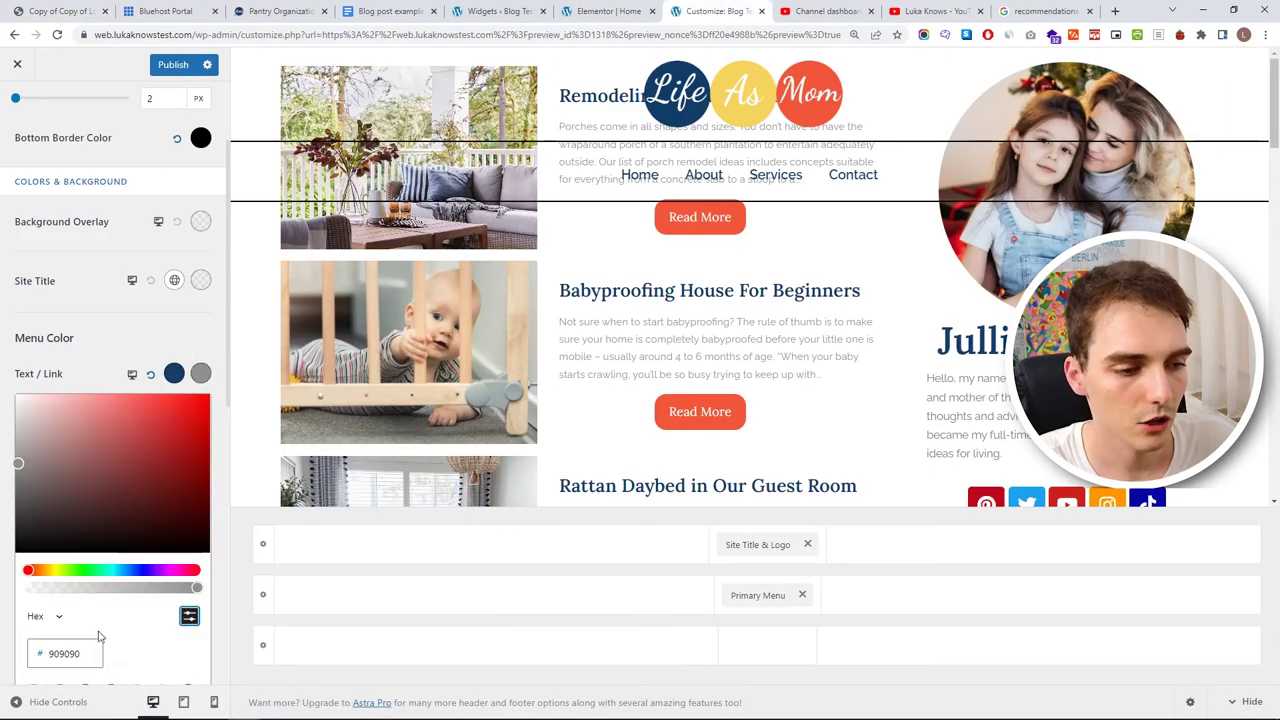
{"action": "double_click", "coordinate": [82, 653]}
{"action": "type", "text": "F1573B"}
{"action": "left_click", "coordinate": [97, 369]}
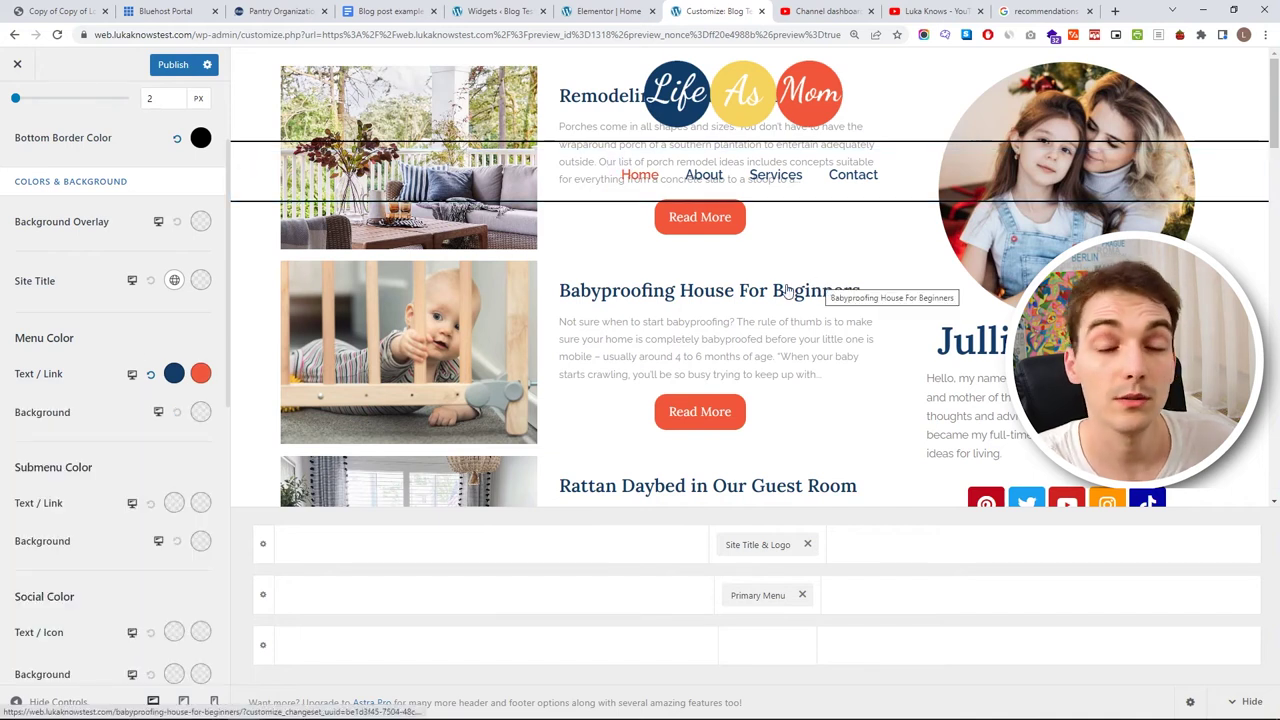
{"action": "scroll", "coordinate": [160, 505], "scroll_direction": "down", "scroll_amount": 2}
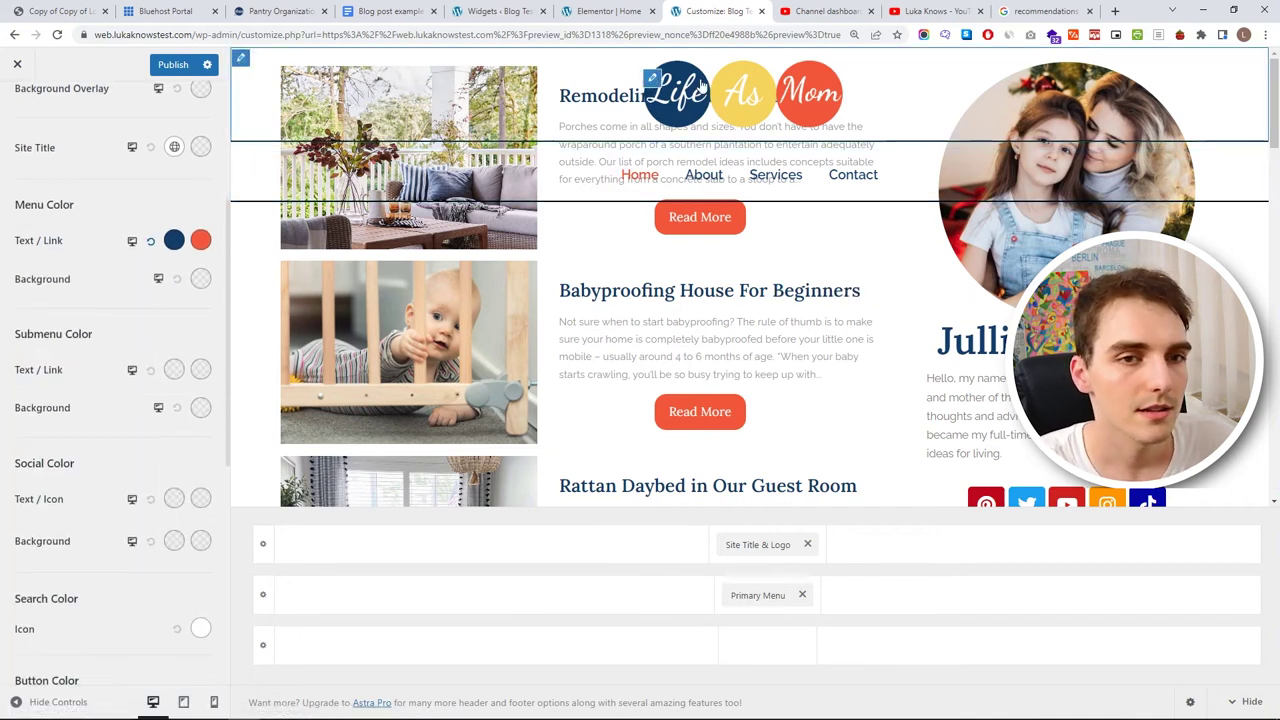
- Widen the header logo from 271 to 300 px and publish the Customizer changes
{"action": "left_click", "coordinate": [650, 78]}
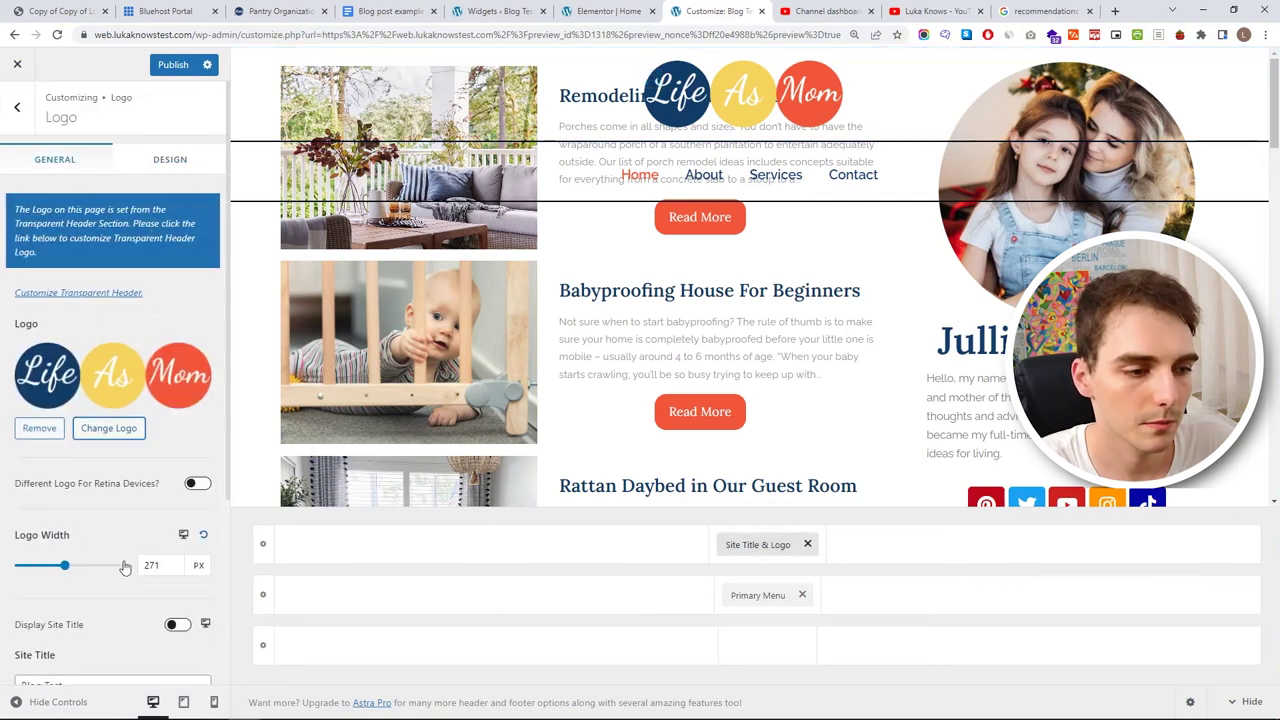
{"action": "left_click_drag", "start_coordinate": [177, 564], "coordinate": [119, 580]}
{"action": "type", "text": "300"}
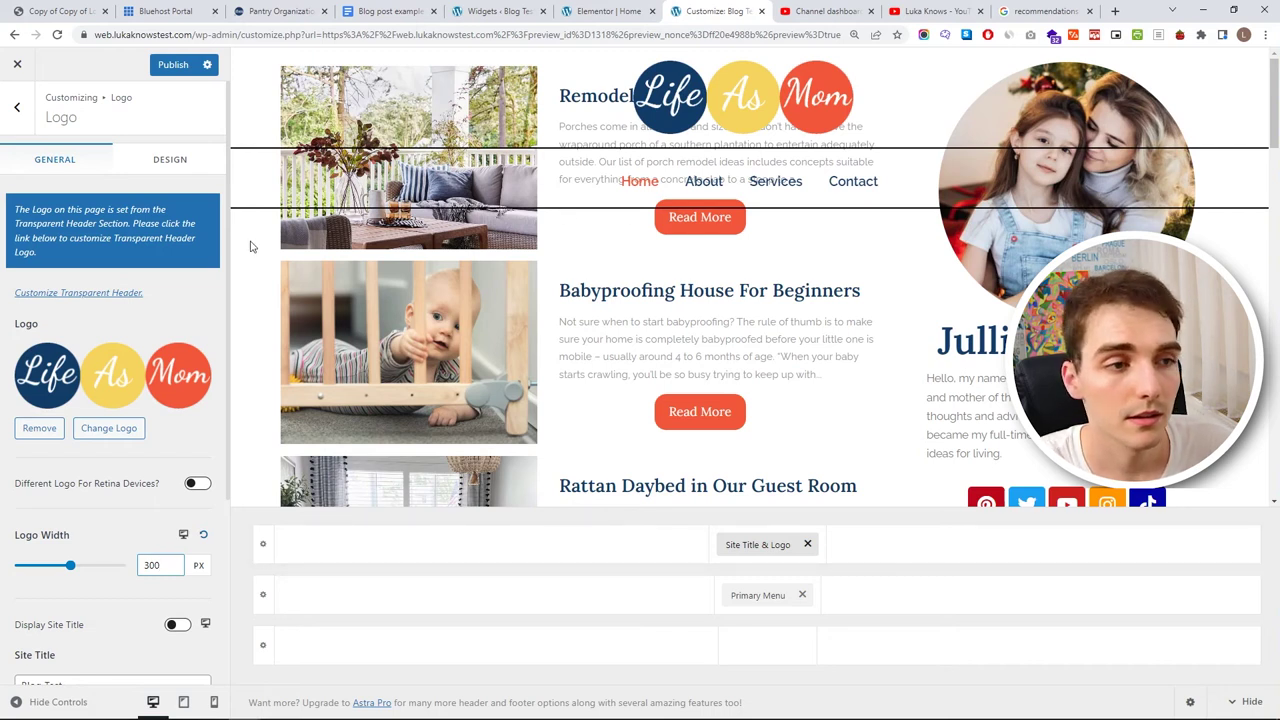
{"action": "left_click", "coordinate": [172, 160]}
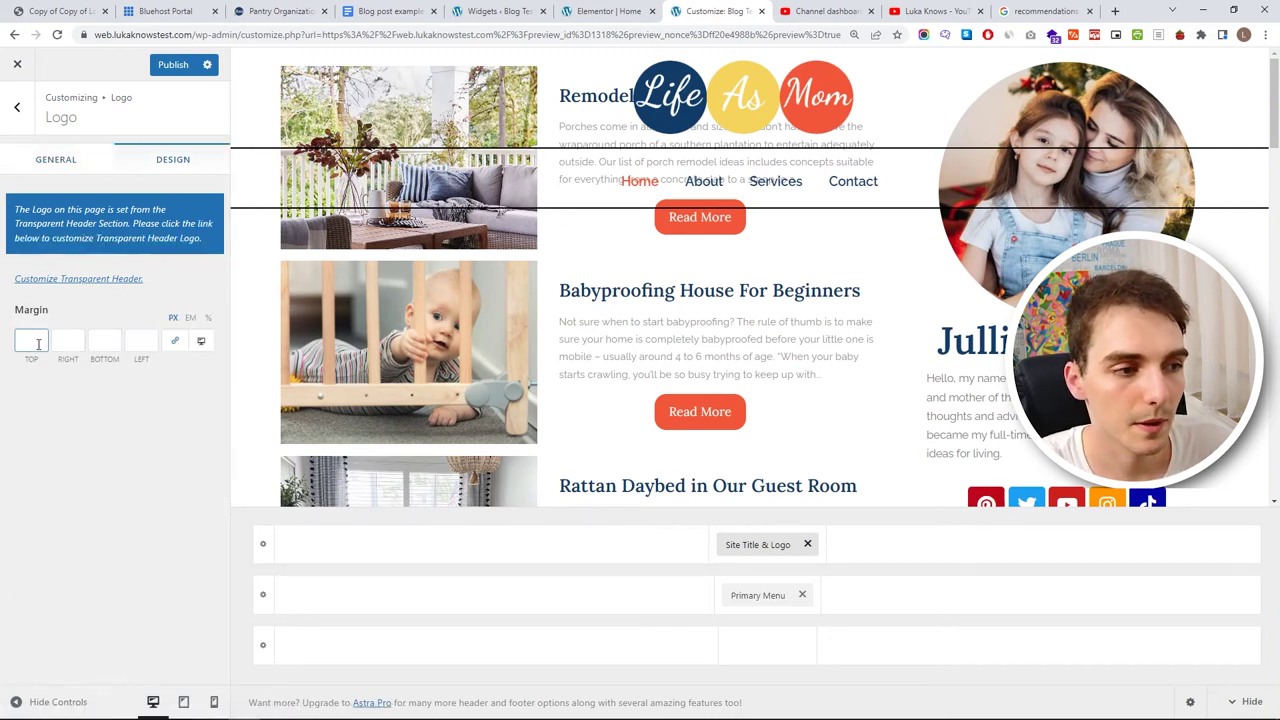
{"action": "left_click", "coordinate": [178, 66]}
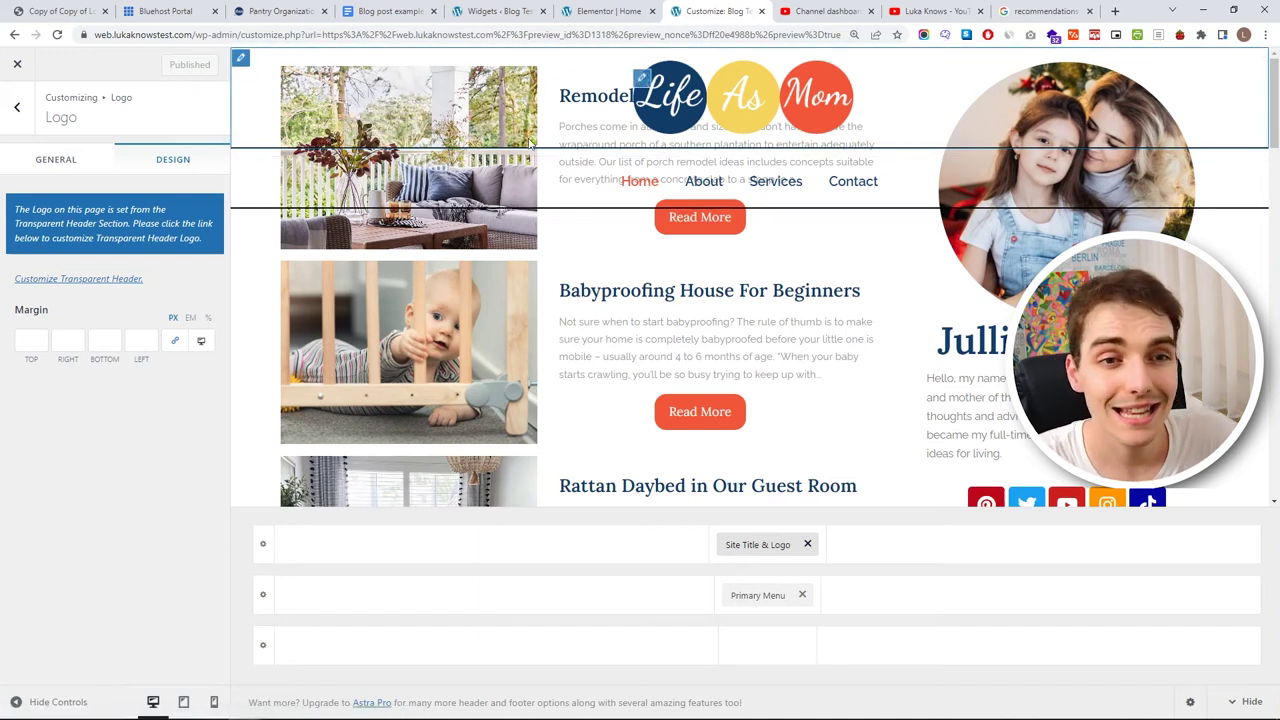
{"action": "left_click", "coordinate": [17, 63]}
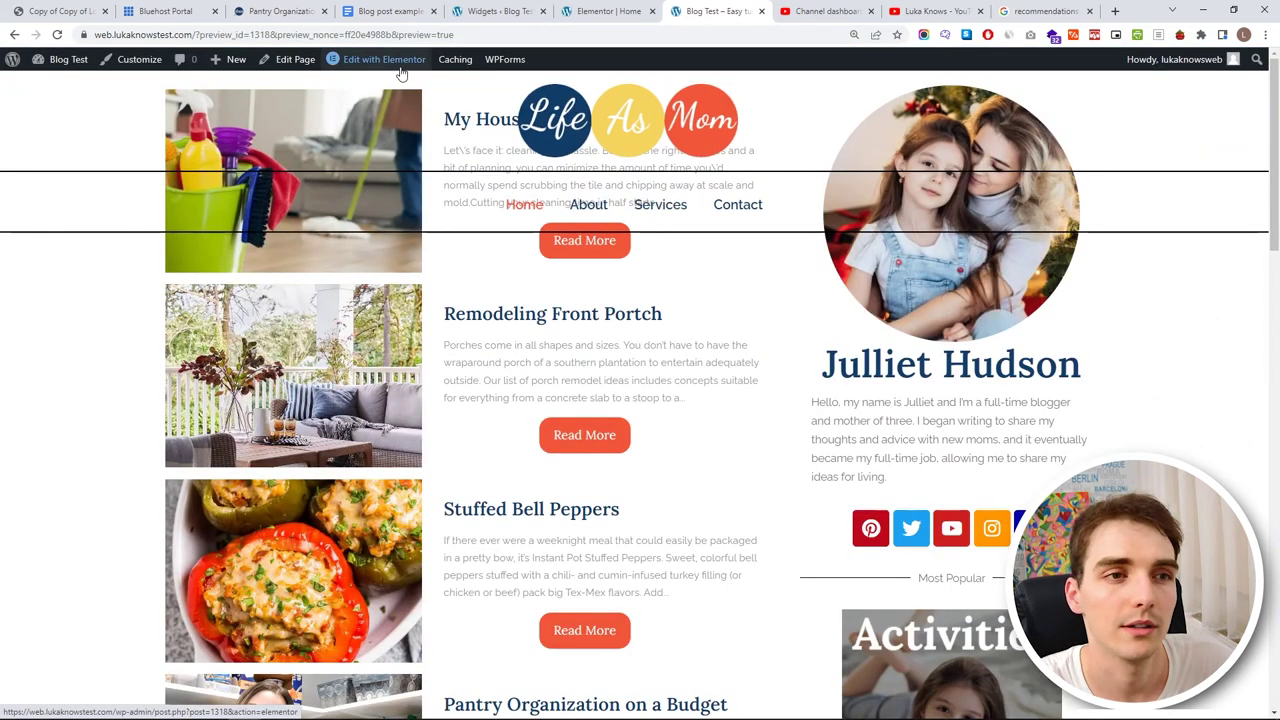
- Launch Edit with Elementor for the homepage from the admin bar
{"action": "mouse_move", "coordinate": [400, 73]}
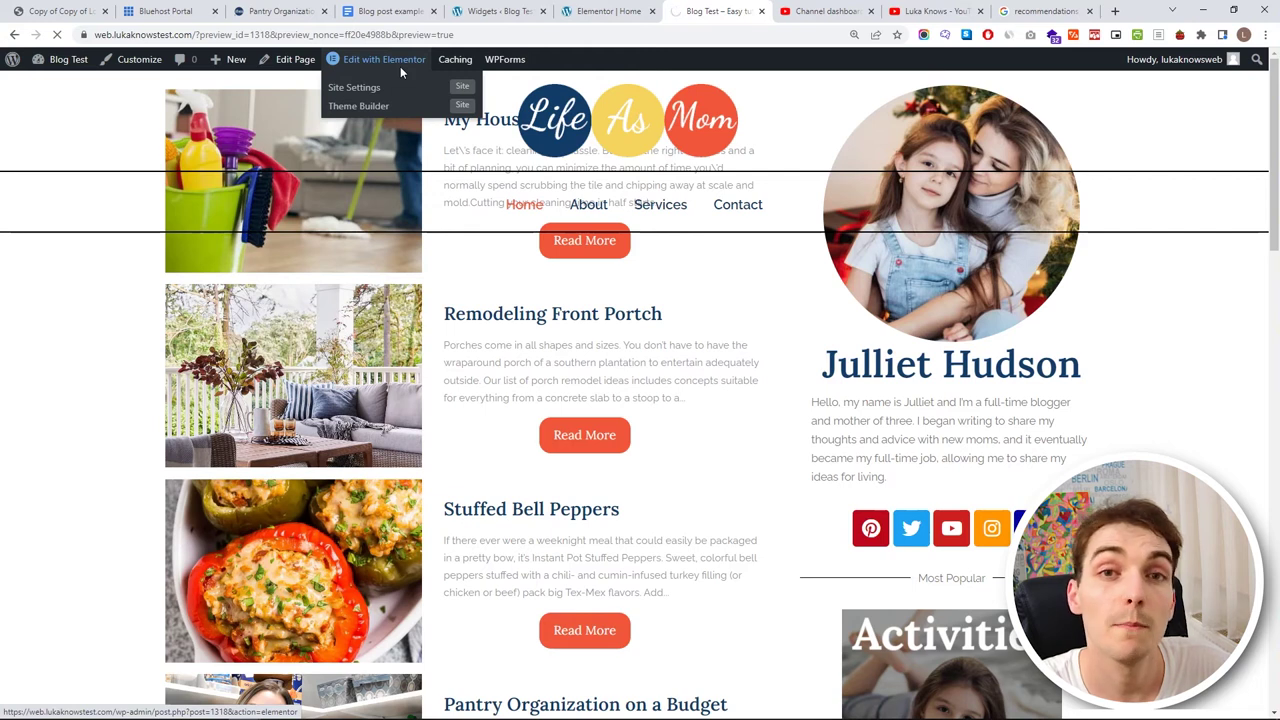
{"action": "left_click", "coordinate": [400, 66]}
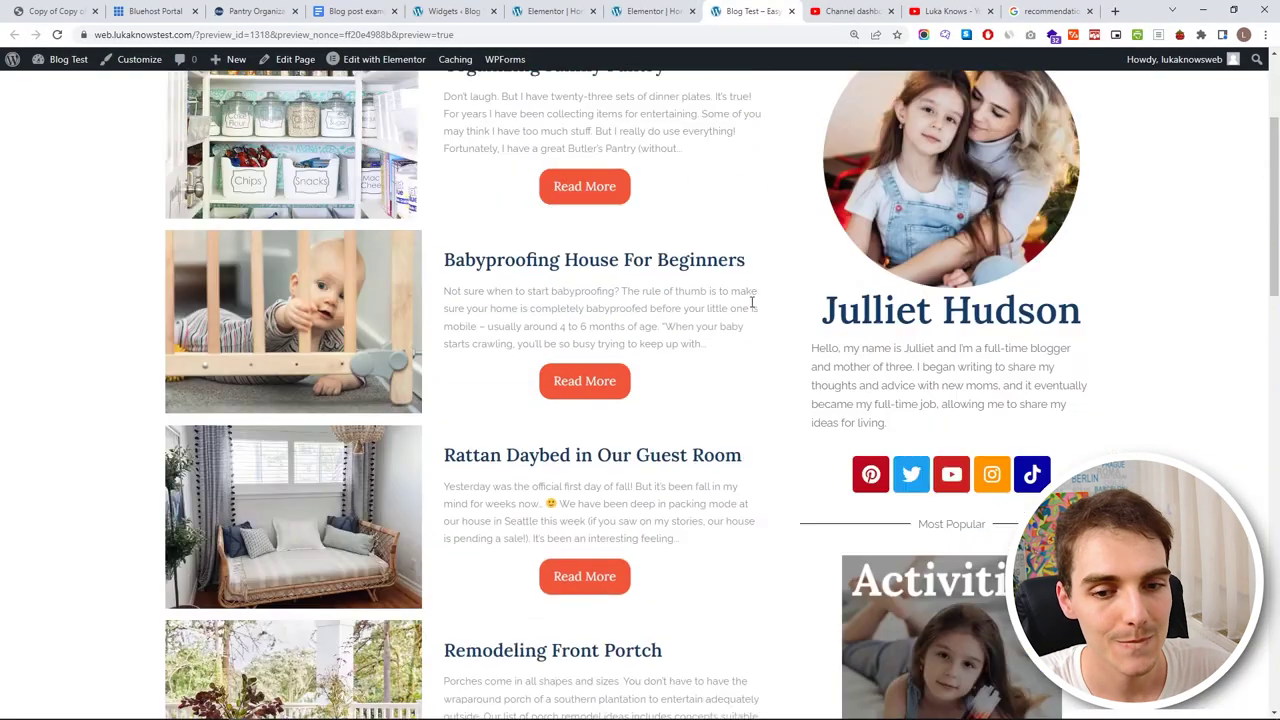
{"action": "scroll", "coordinate": [751, 300], "scroll_direction": "down", "scroll_amount": 10}
- Scroll the live homepage to the My Last Posts sidebar, then choose Edit with Elementor
{"action": "scroll", "coordinate": [751, 200], "scroll_direction": "up", "scroll_amount": 15}
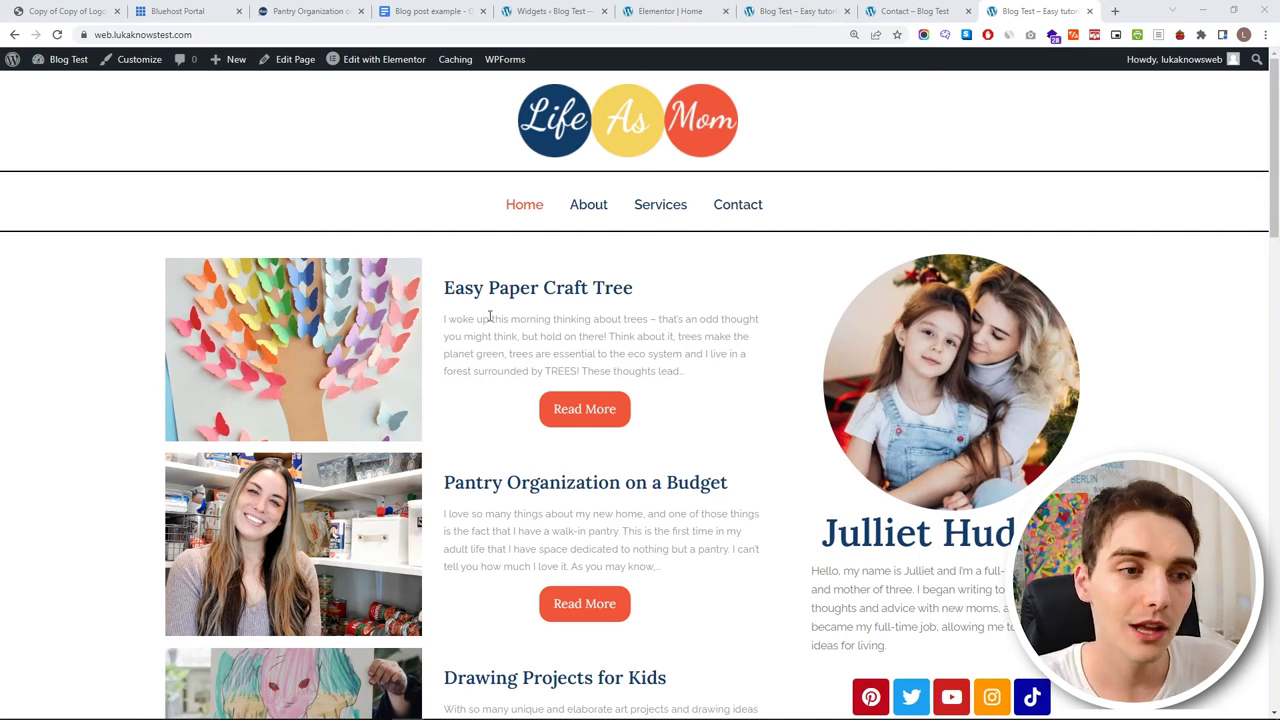
{"action": "scroll", "coordinate": [661, 312], "scroll_direction": "down", "scroll_amount": 15}
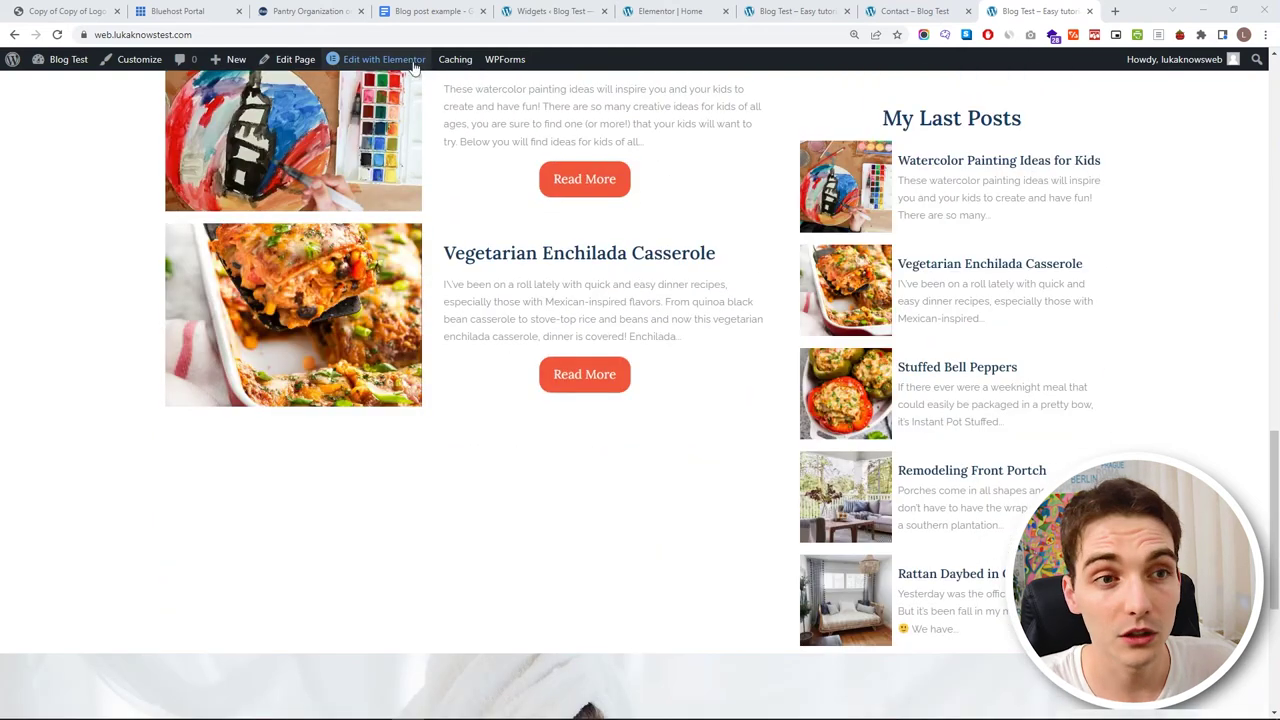
{"action": "left_click", "coordinate": [409, 60]}
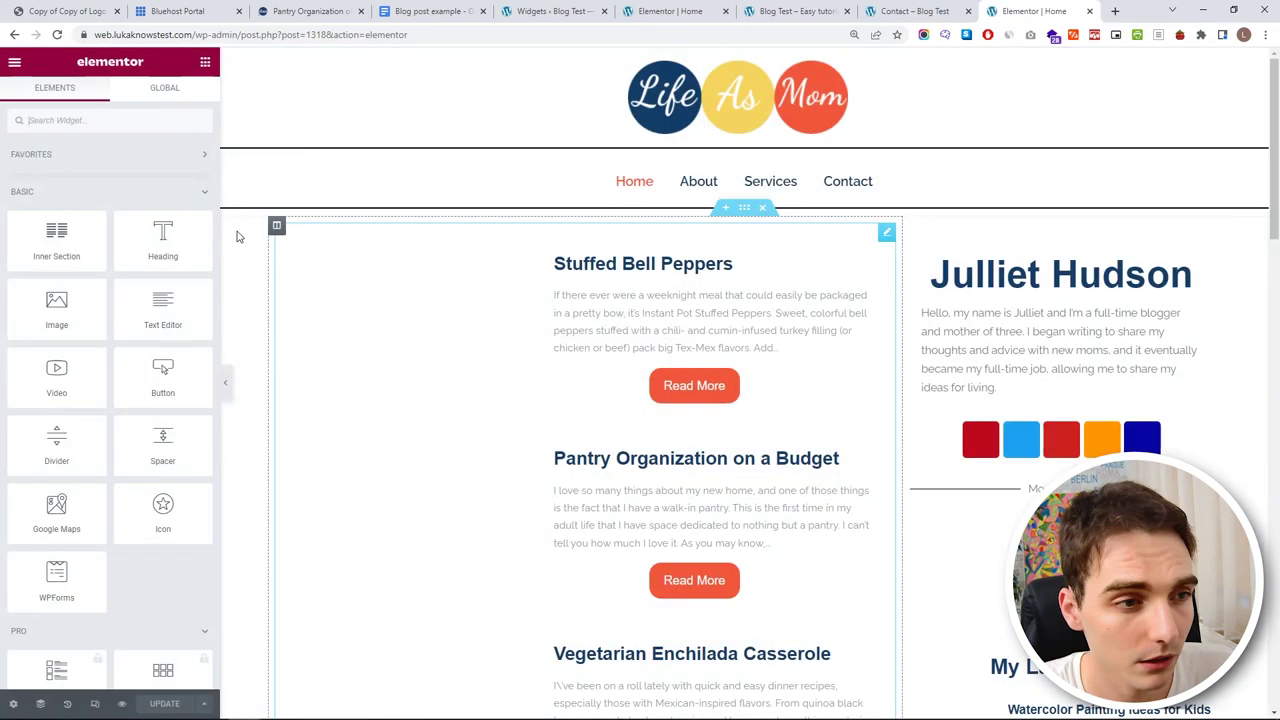
- Search widgets for 'post' and drop a Post Blocks grid below the Babyproofing House post
{"action": "scroll", "coordinate": [628, 418], "scroll_direction": "down", "scroll_amount": 15}
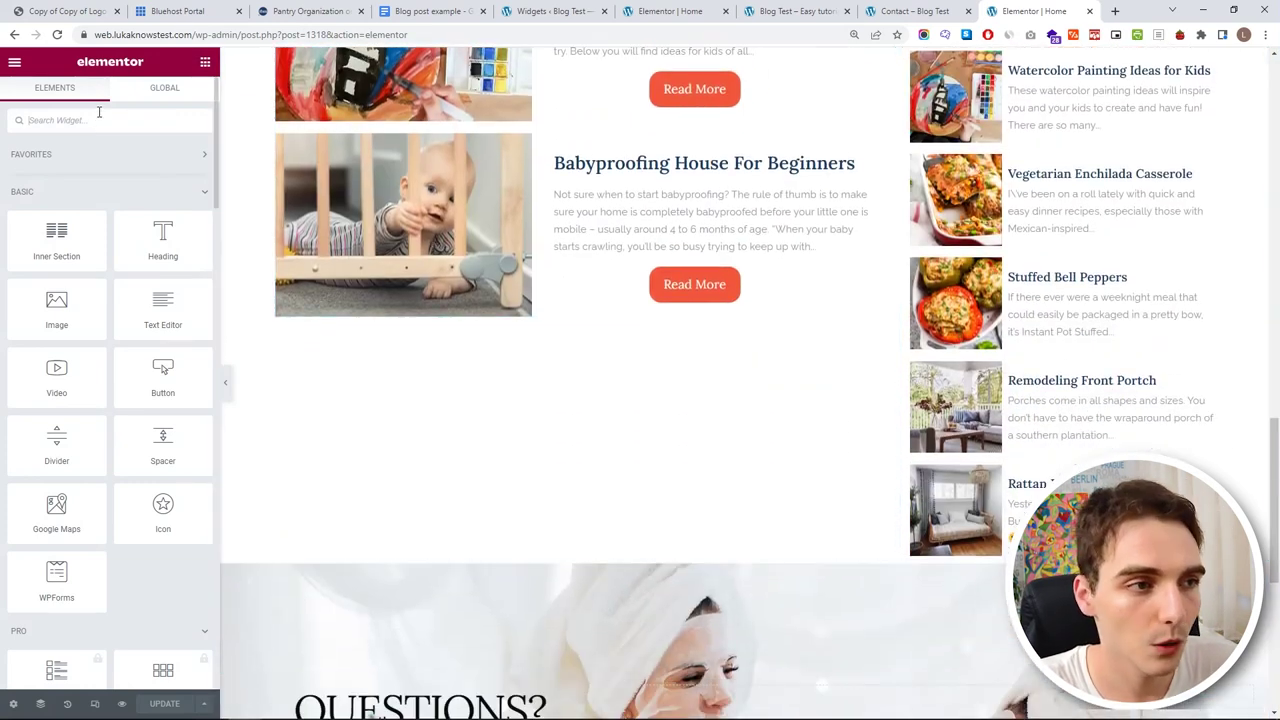
{"action": "left_click", "coordinate": [98, 114]}
{"action": "type", "text": "post"}
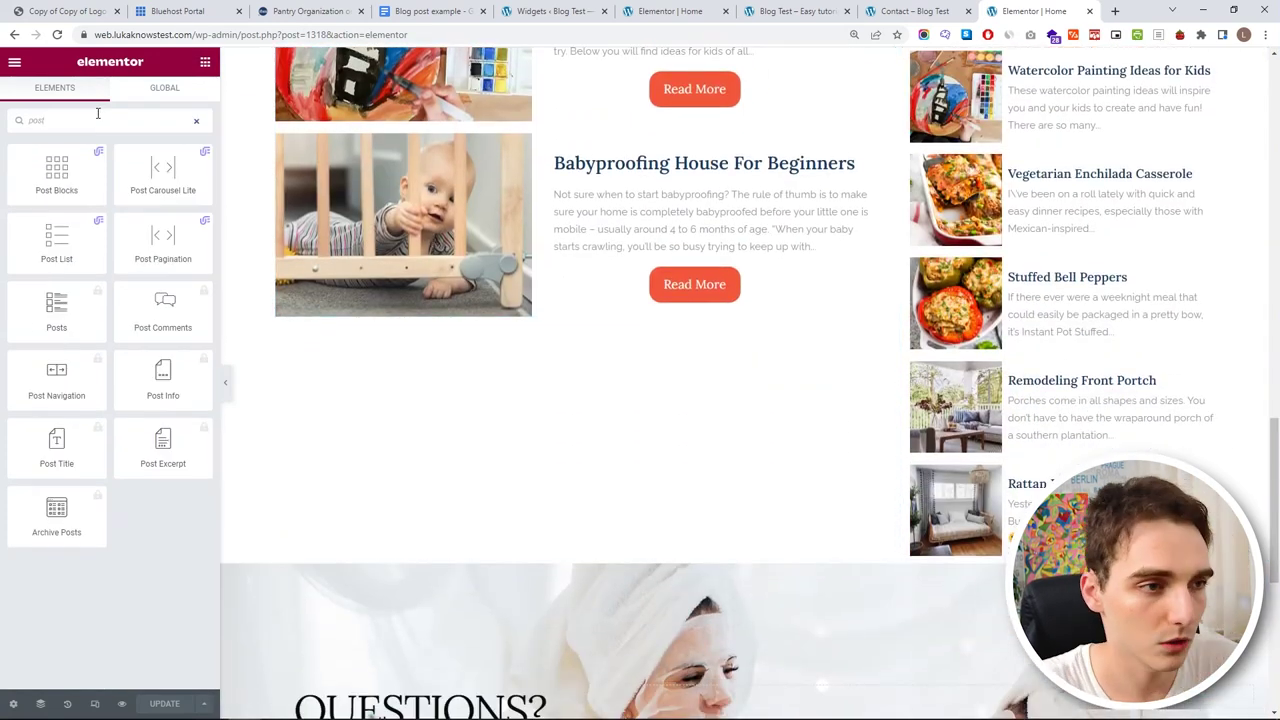
{"action": "left_click_drag", "start_coordinate": [56, 175], "coordinate": [560, 354]}
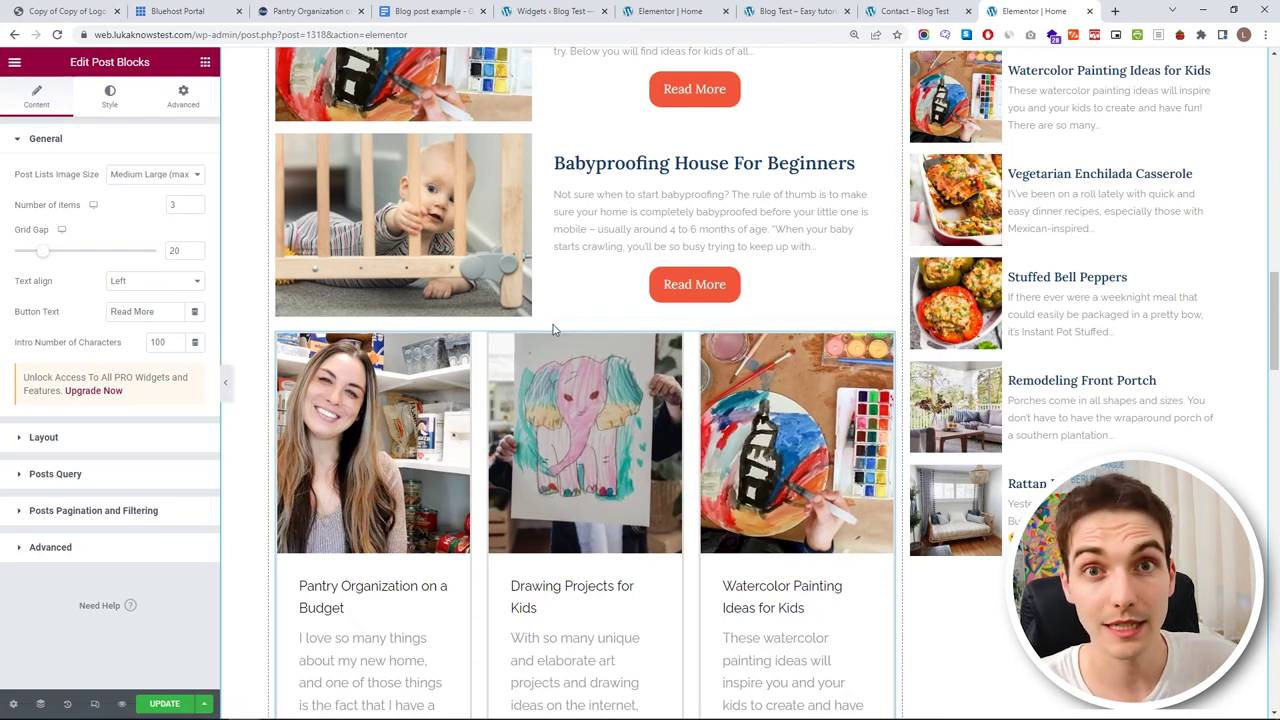
{"action": "left_click", "coordinate": [205, 62]}
- Add Heading, Text Editor and Divider widgets above the grid, titling the heading 'My Recipe Ideas'
{"action": "left_click_drag", "start_coordinate": [160, 238], "coordinate": [535, 340]}
{"action": "left_click", "coordinate": [203, 62]}
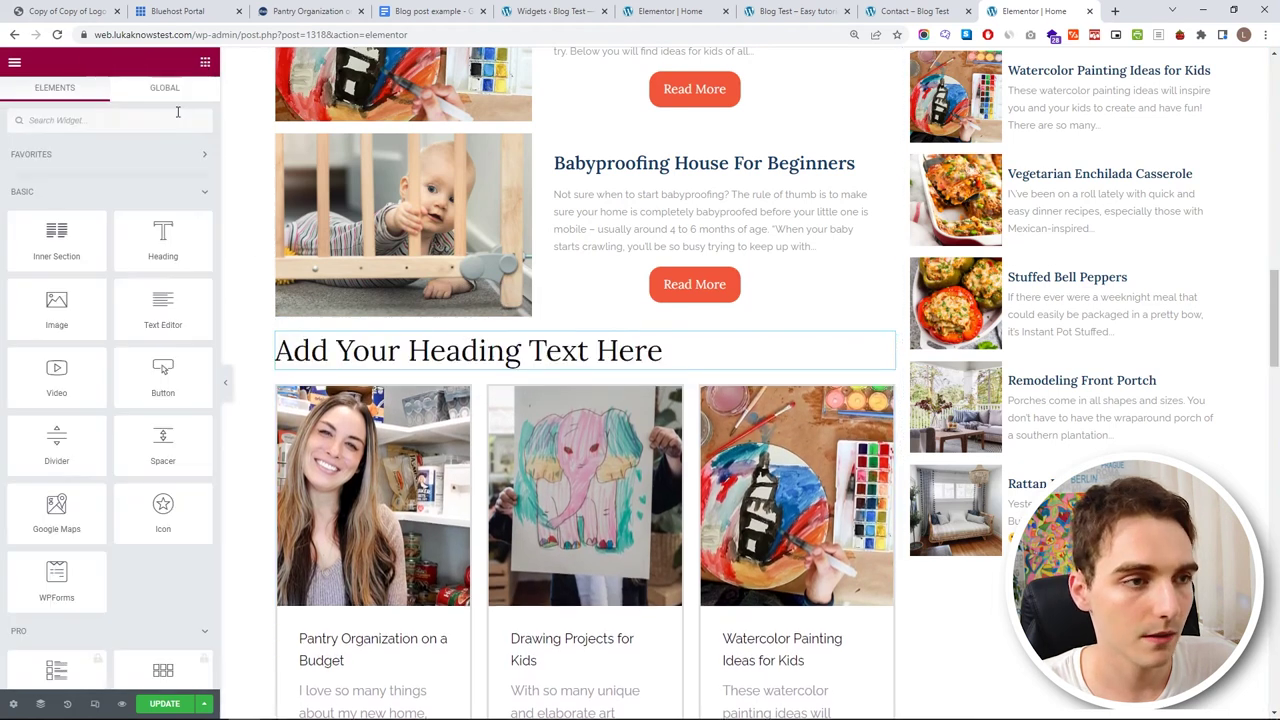
{"action": "left_click_drag", "start_coordinate": [163, 310], "coordinate": [350, 360]}
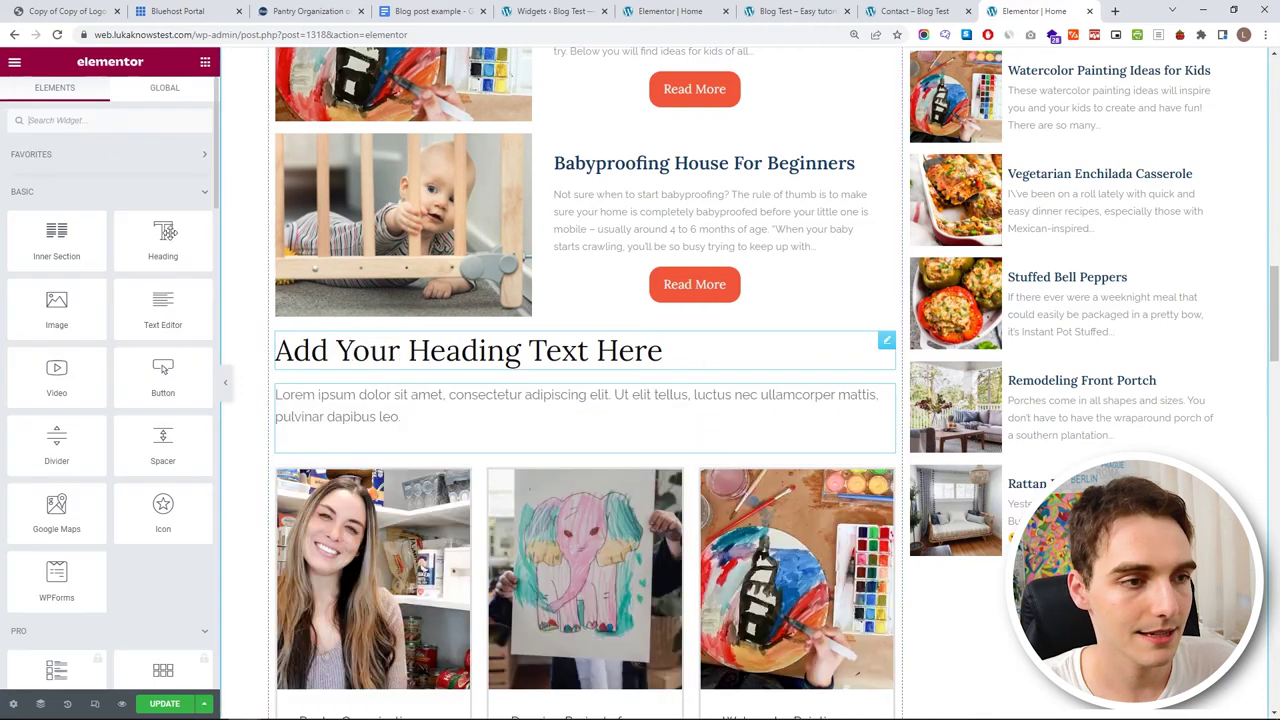
{"action": "left_click_drag", "start_coordinate": [56, 440], "coordinate": [457, 381]}
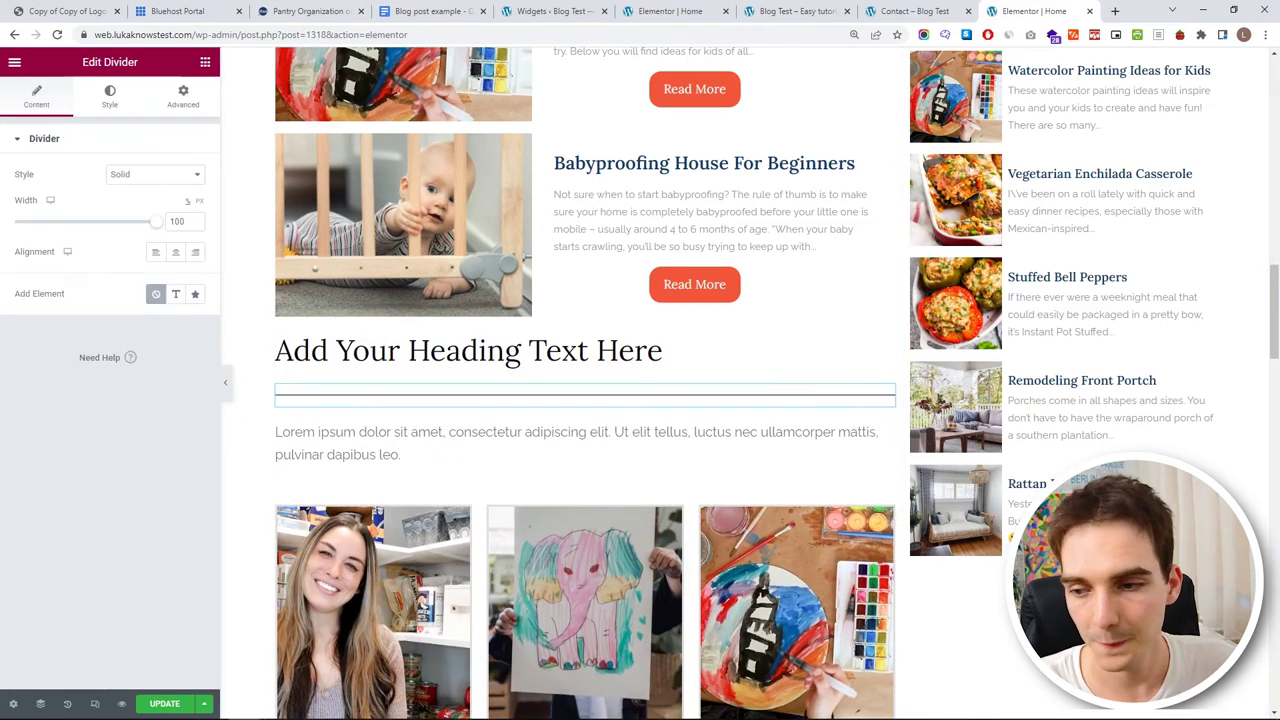
{"action": "triple_click", "coordinate": [645, 352]}
{"action": "type", "text": "My "}
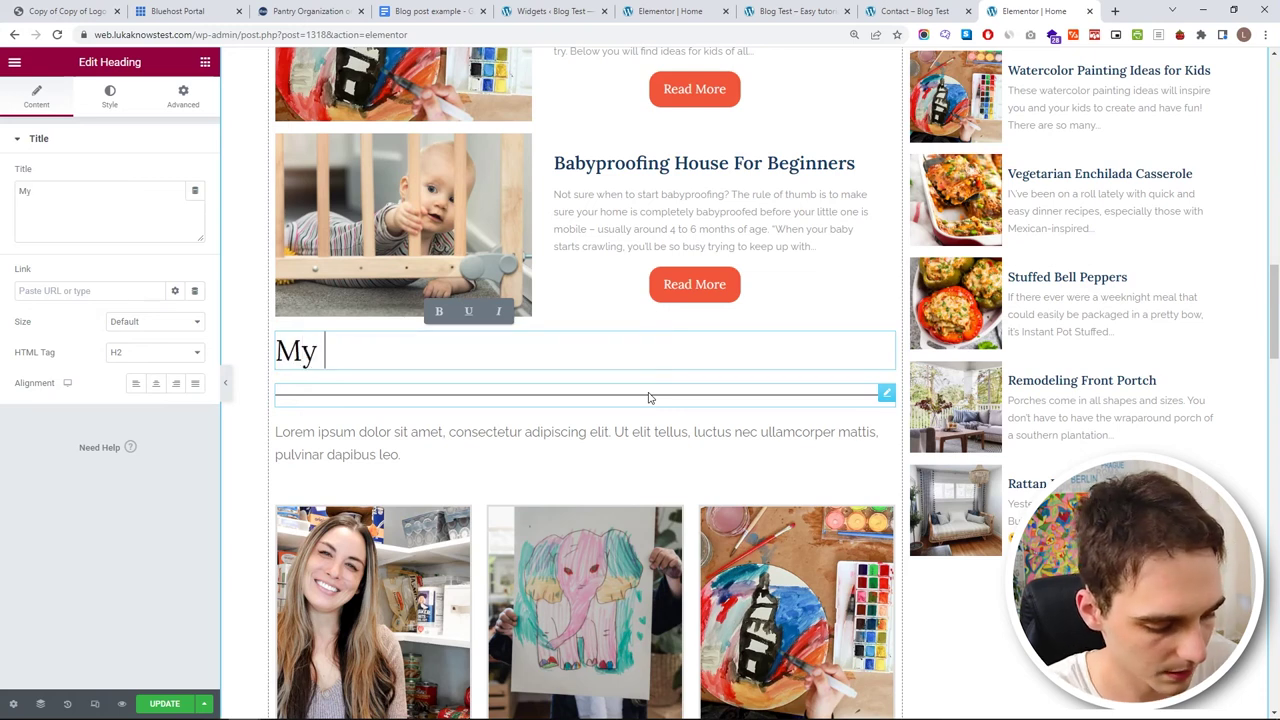
{"action": "type", "text": "Recipe Ideas"}
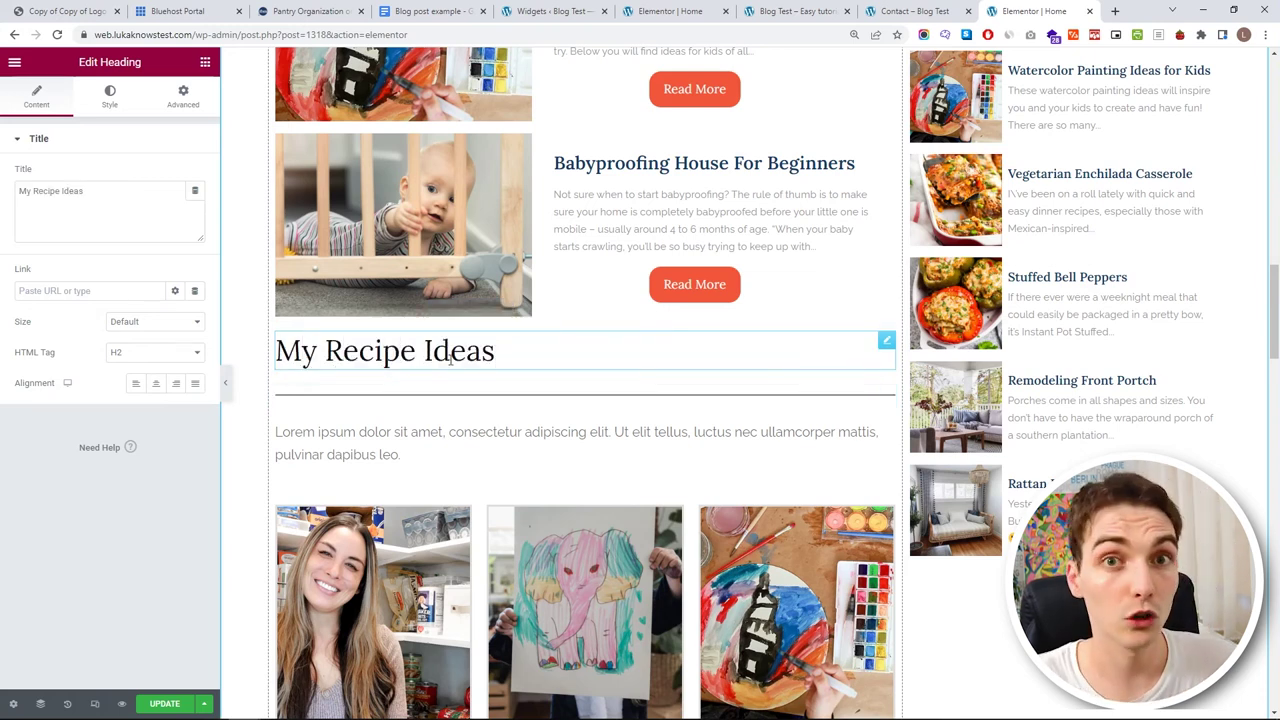
- Style the heading with the H2 global font, size 45 and the My Blue colour
{"action": "left_click", "coordinate": [110, 96]}
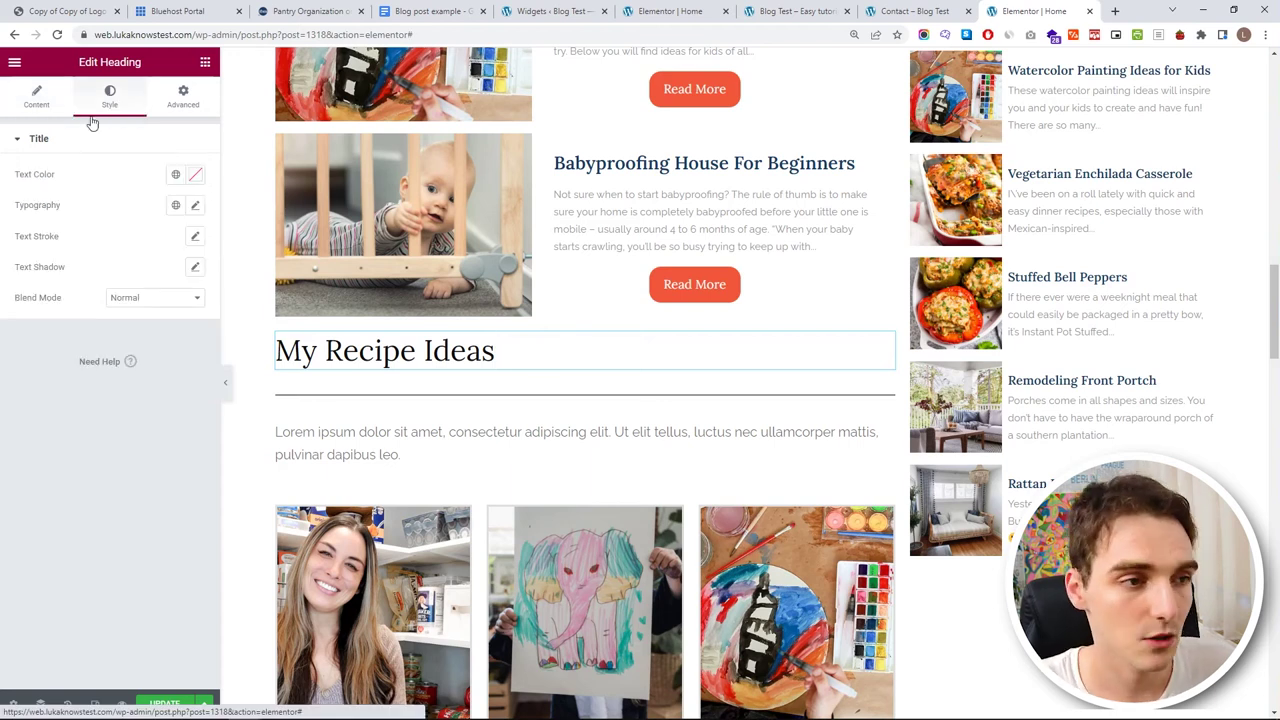
{"action": "left_click", "coordinate": [175, 205]}
{"action": "left_click", "coordinate": [106, 354]}
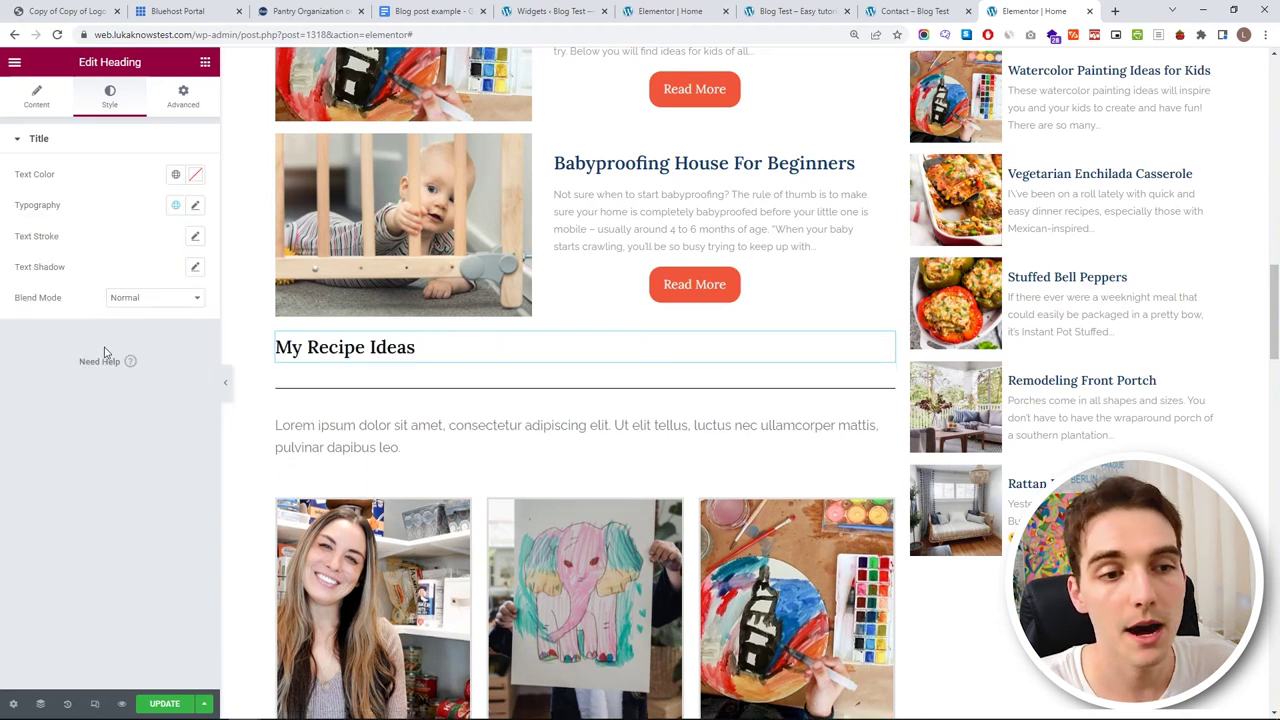
{"action": "left_click", "coordinate": [195, 205]}
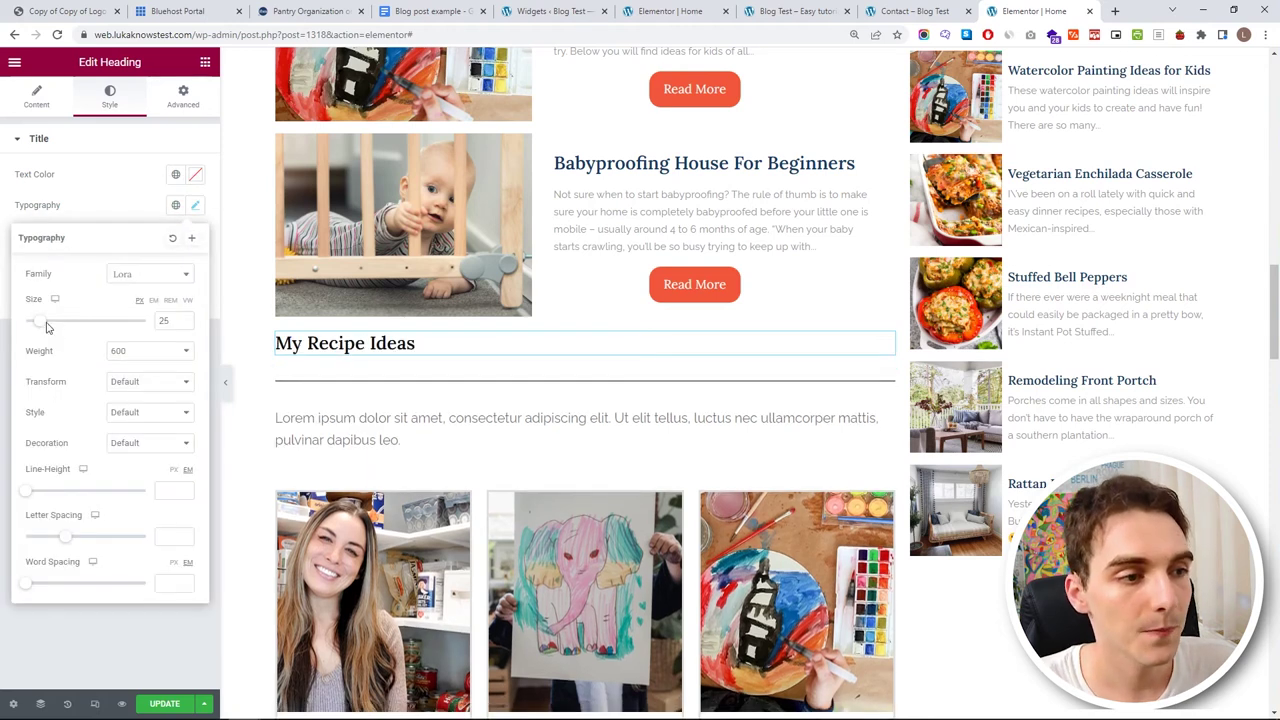
{"action": "left_click_drag", "start_coordinate": [43, 323], "coordinate": [56, 323]}
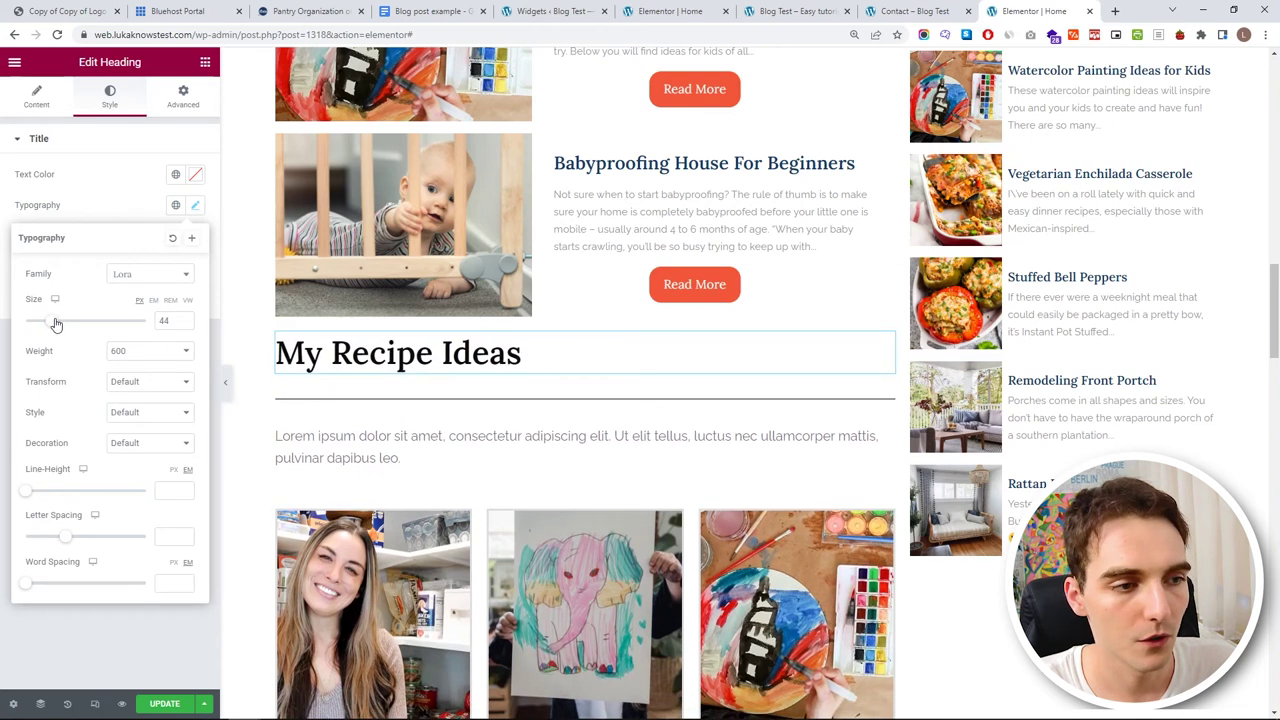
{"action": "left_click", "coordinate": [184, 317]}
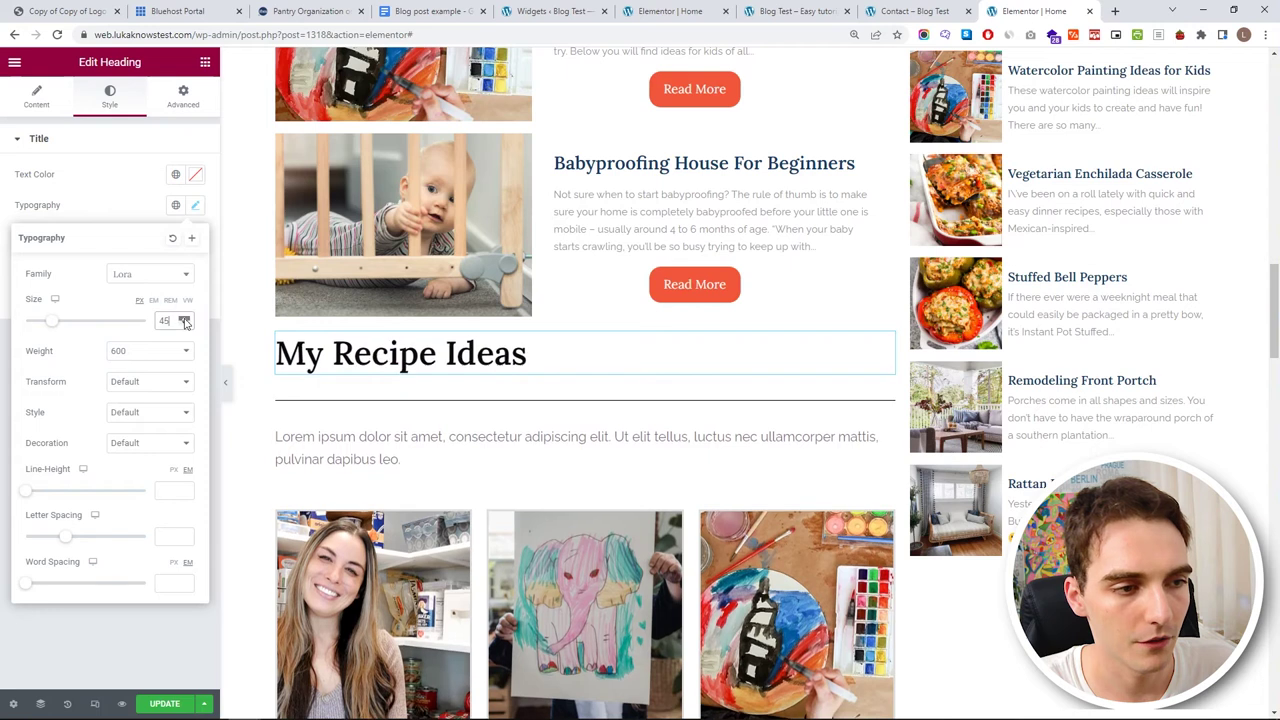
{"action": "left_click", "coordinate": [122, 195]}
{"action": "left_click", "coordinate": [176, 175]}
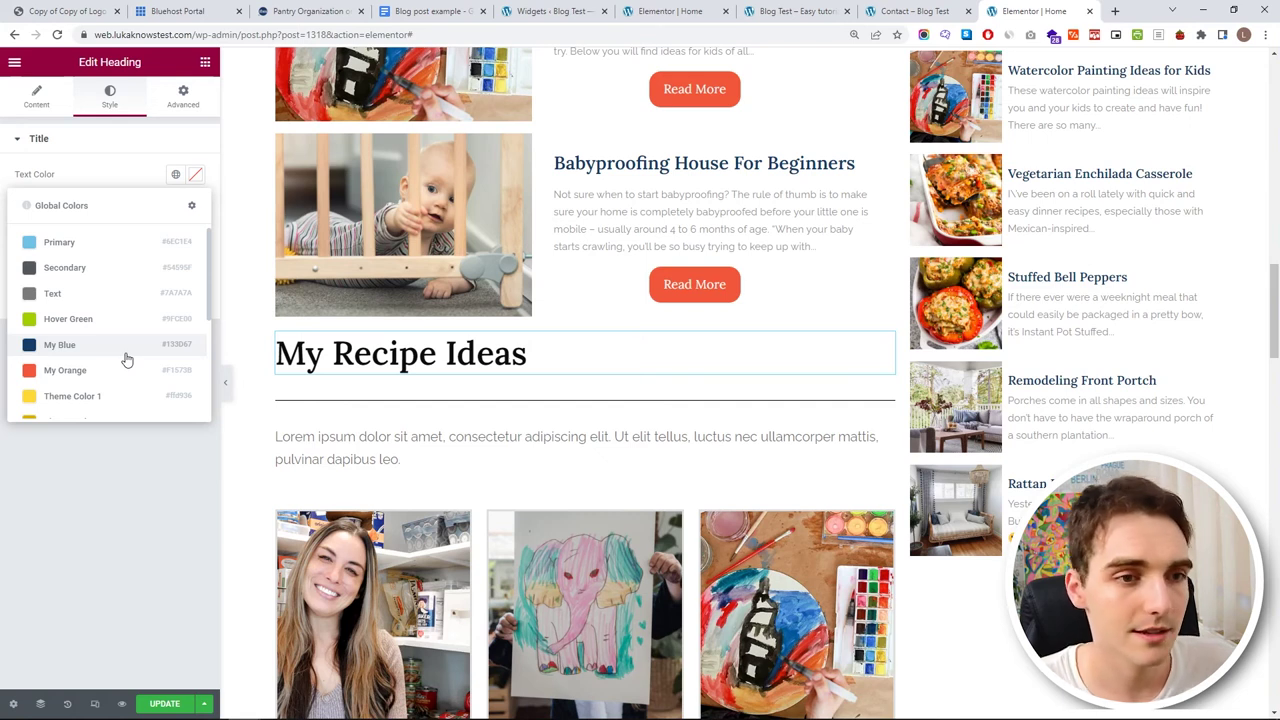
{"action": "left_click", "coordinate": [126, 360]}
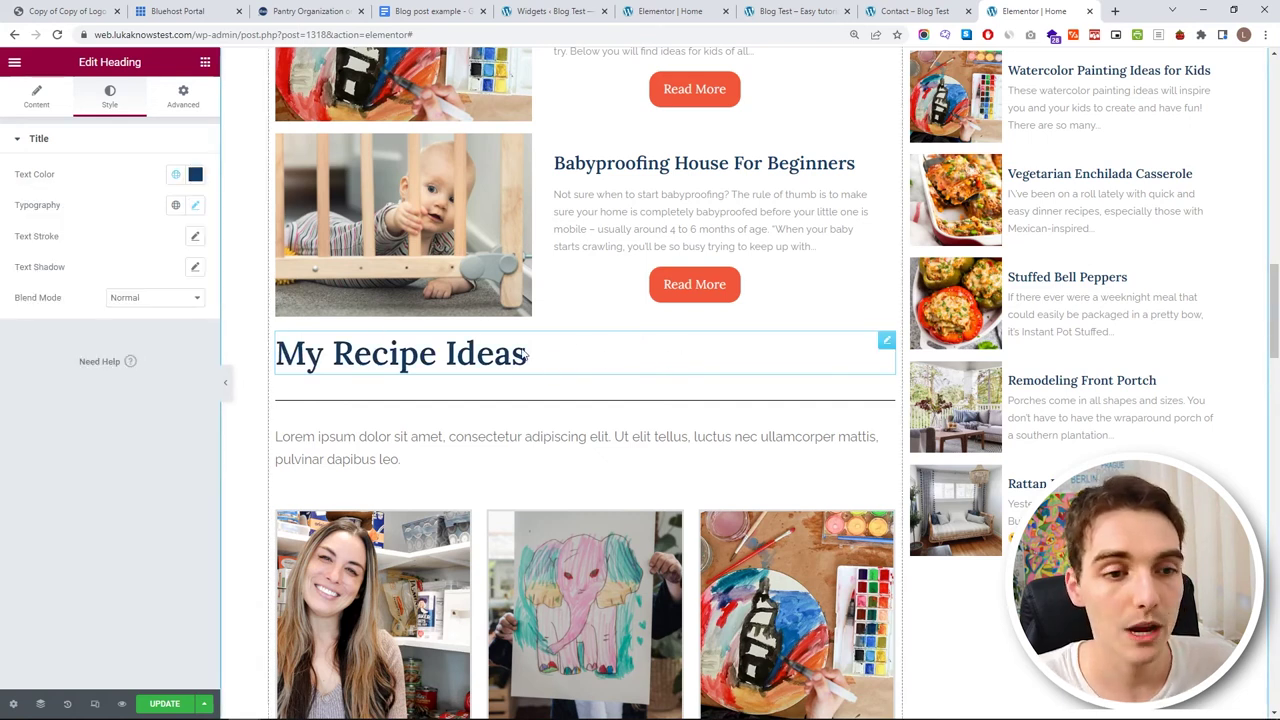
{"action": "left_click", "coordinate": [886, 342]}
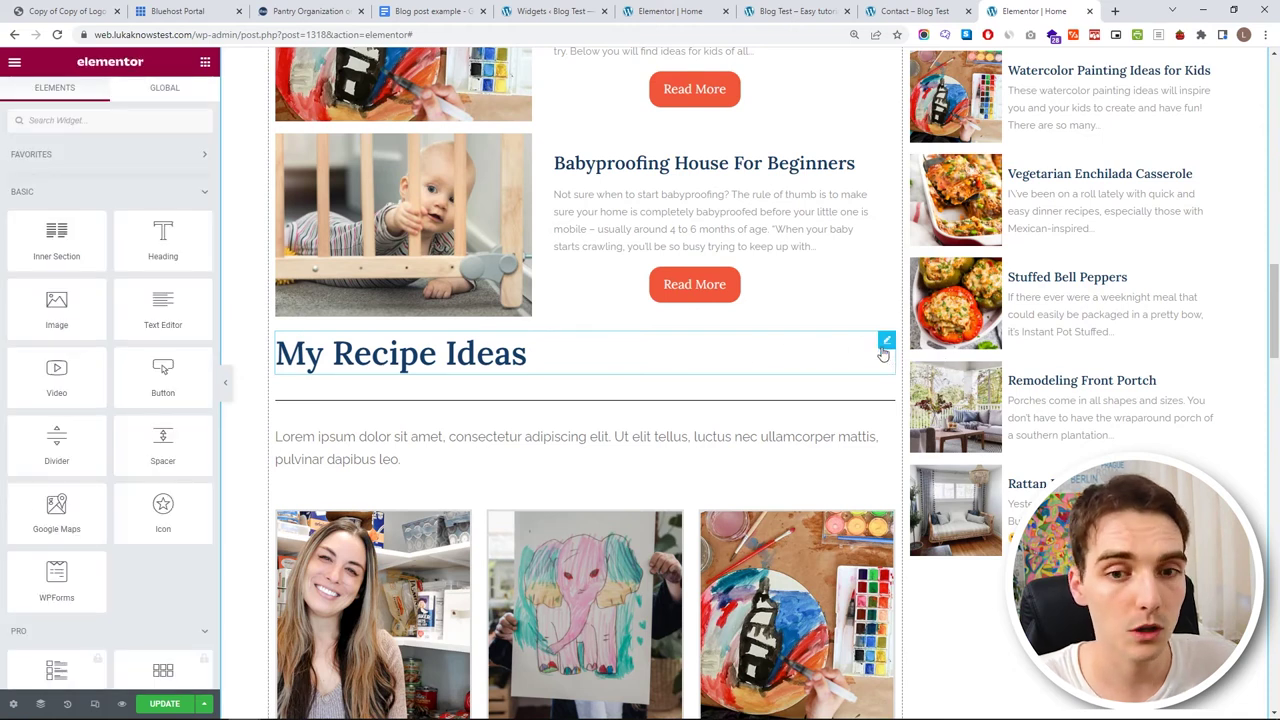
- Give the My Recipe Ideas heading a top margin of 50 and center it
{"action": "left_click", "coordinate": [188, 100]}
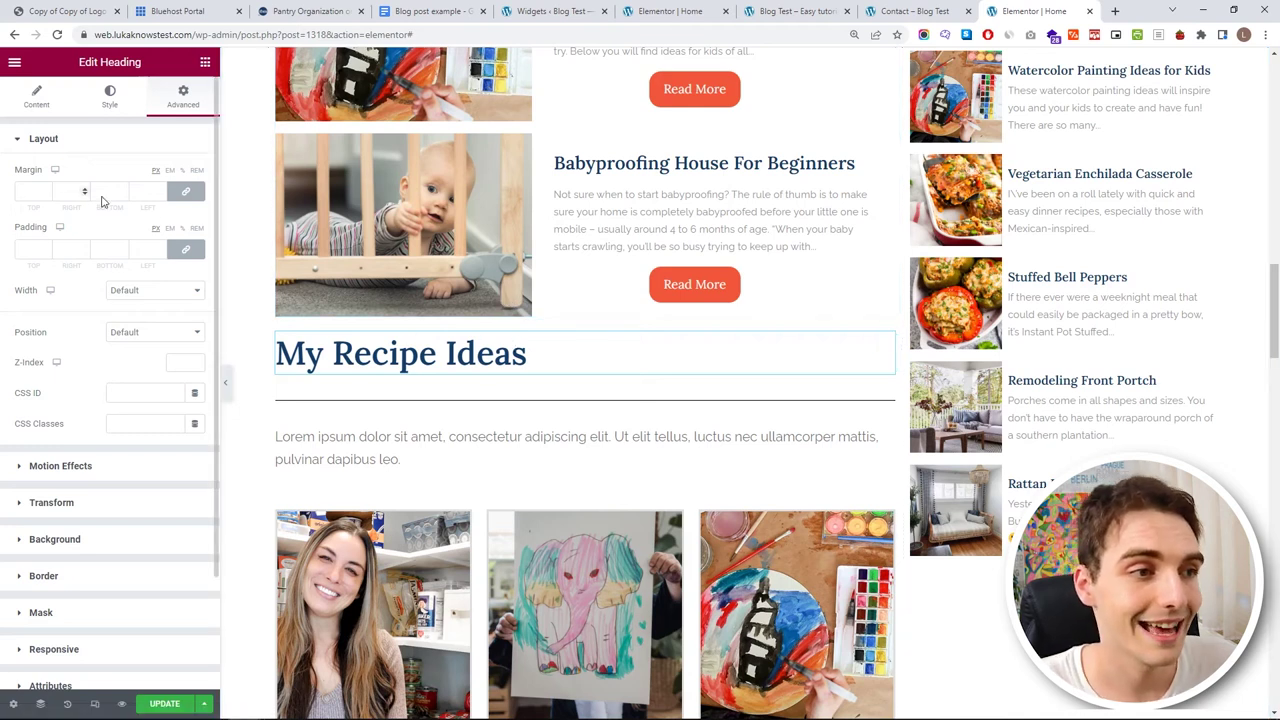
{"action": "left_click", "coordinate": [186, 191]}
{"action": "left_click", "coordinate": [46, 193]}
{"action": "scroll", "coordinate": [46, 193], "scroll_direction": "up", "scroll_amount": 20}
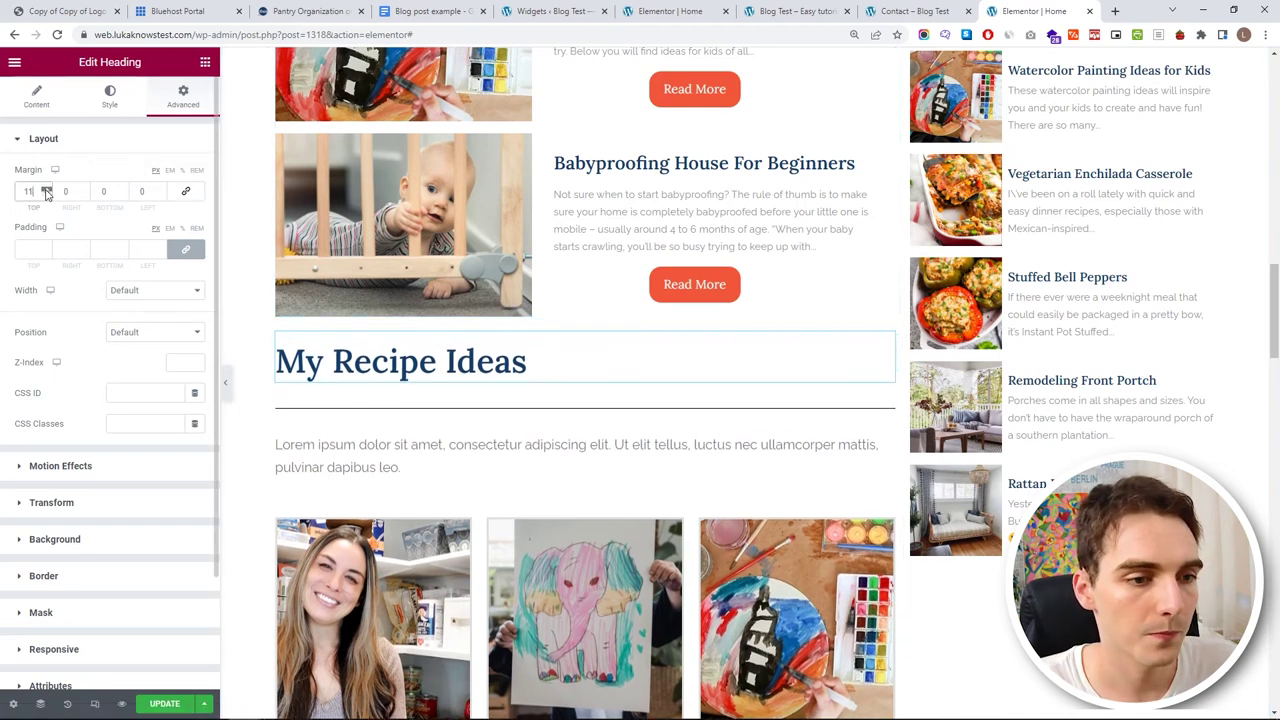
{"action": "scroll", "coordinate": [46, 193], "scroll_direction": "up", "scroll_amount": 20}
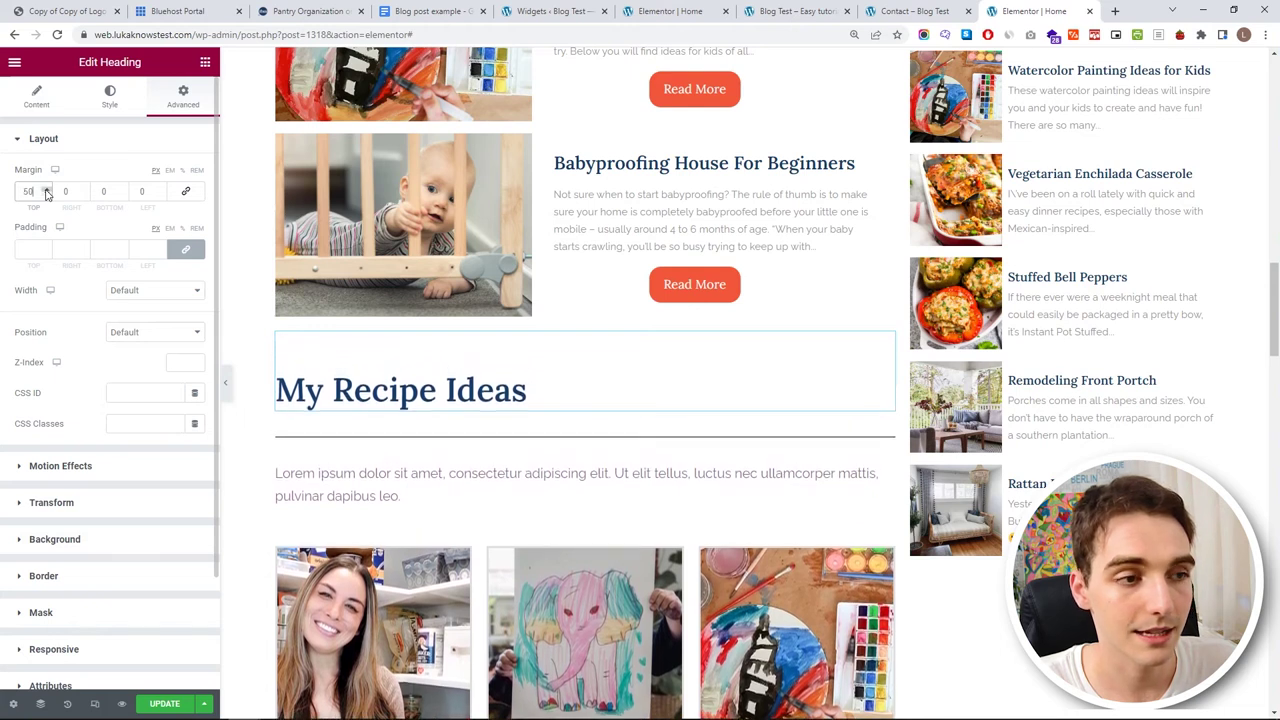
{"action": "left_click", "coordinate": [38, 100]}
{"action": "left_click", "coordinate": [157, 385]}
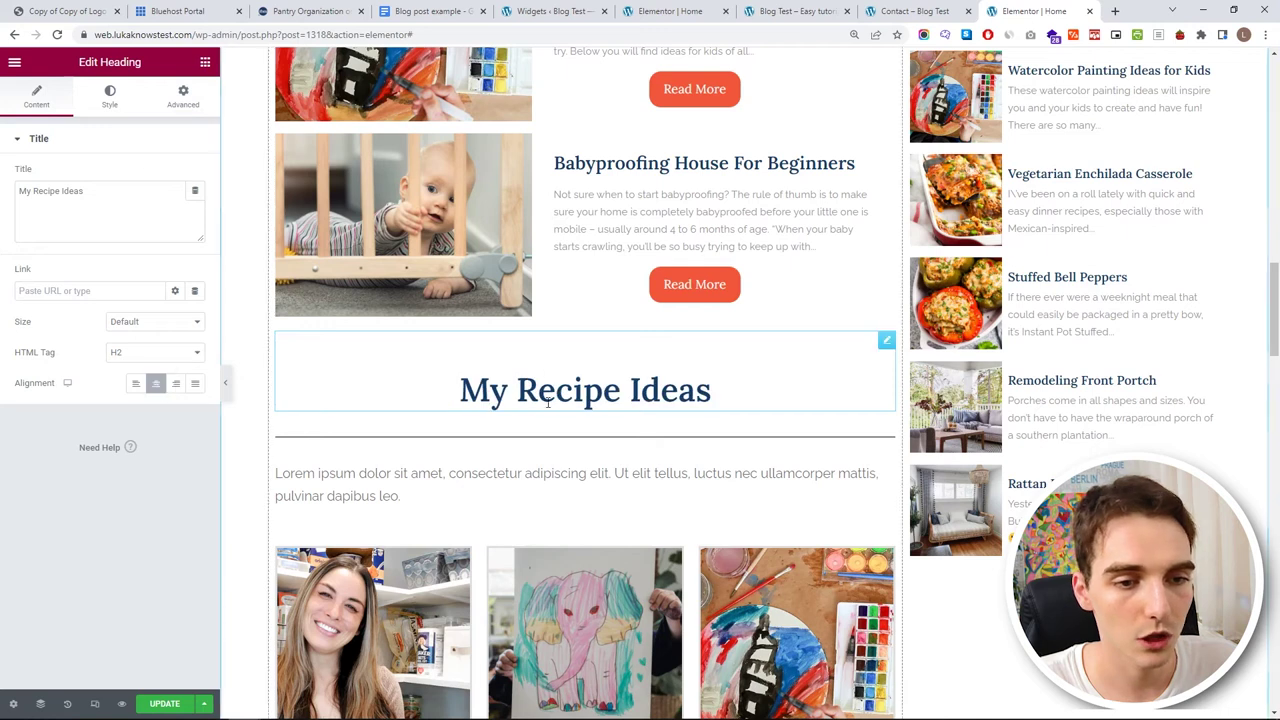
- Make the divider My Blue with weight 2, gap 2 and a -15 top margin
{"action": "left_click", "coordinate": [720, 440]}
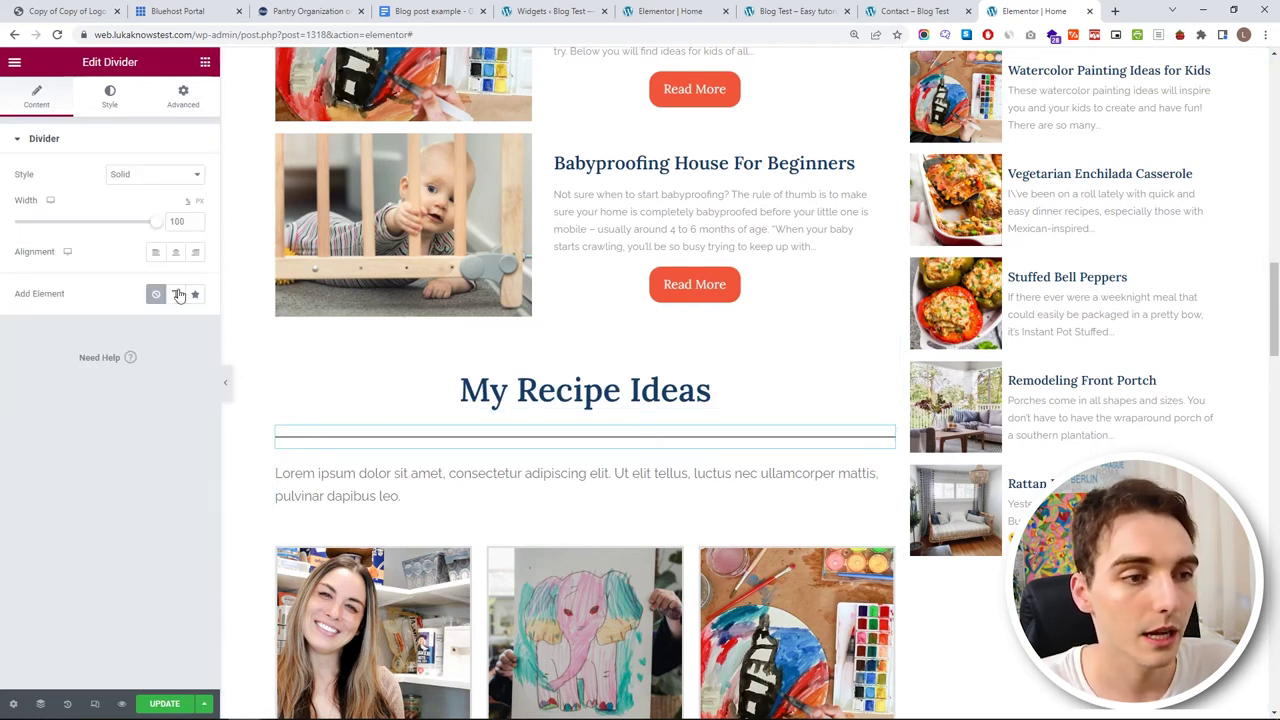
{"action": "left_click", "coordinate": [108, 97]}
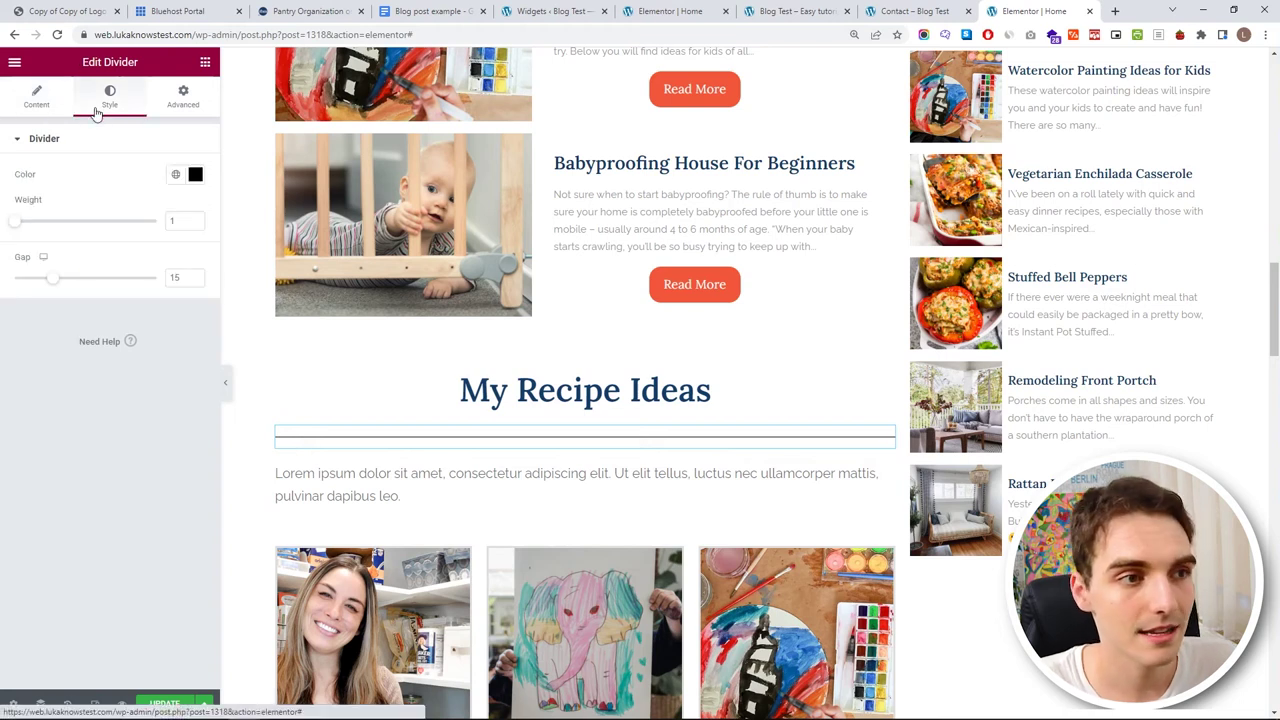
{"action": "left_click", "coordinate": [175, 174]}
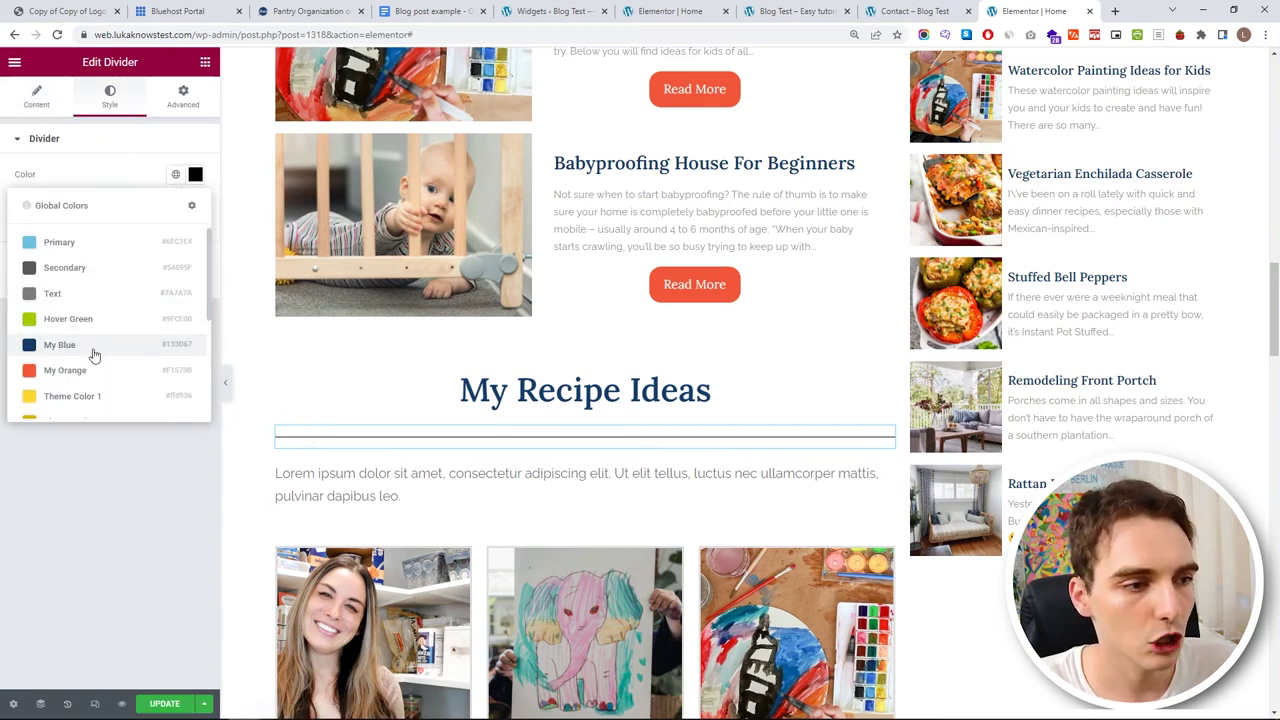
{"action": "left_click", "coordinate": [94, 344]}
{"action": "left_click", "coordinate": [196, 218]}
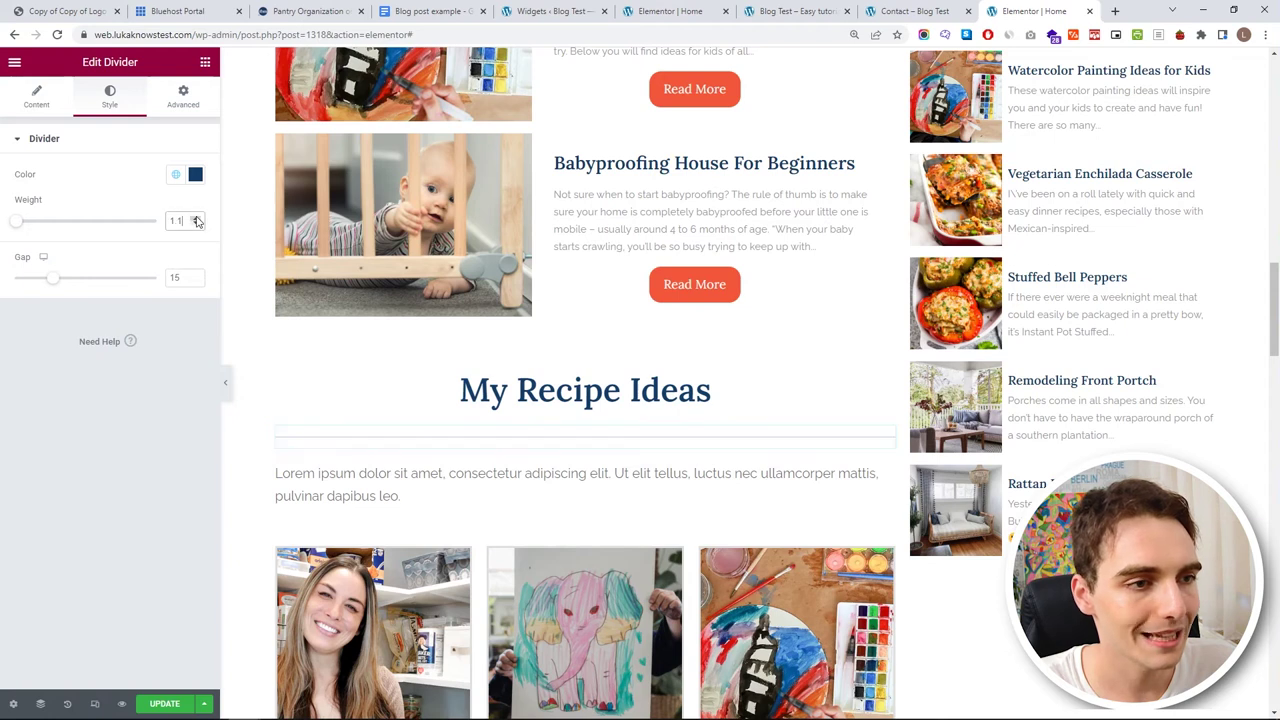
{"action": "left_click", "coordinate": [196, 218]}
{"action": "left_click", "coordinate": [196, 218]}
{"action": "left_click", "coordinate": [196, 218]}
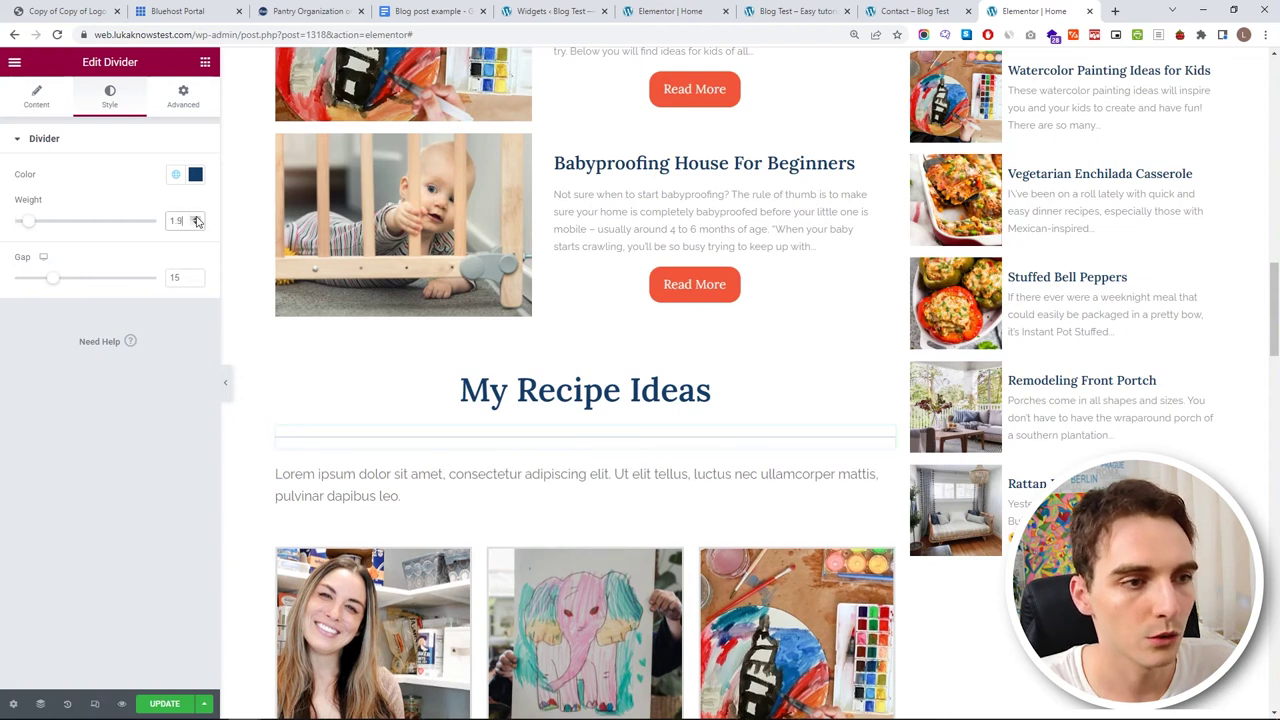
{"action": "left_click", "coordinate": [196, 218]}
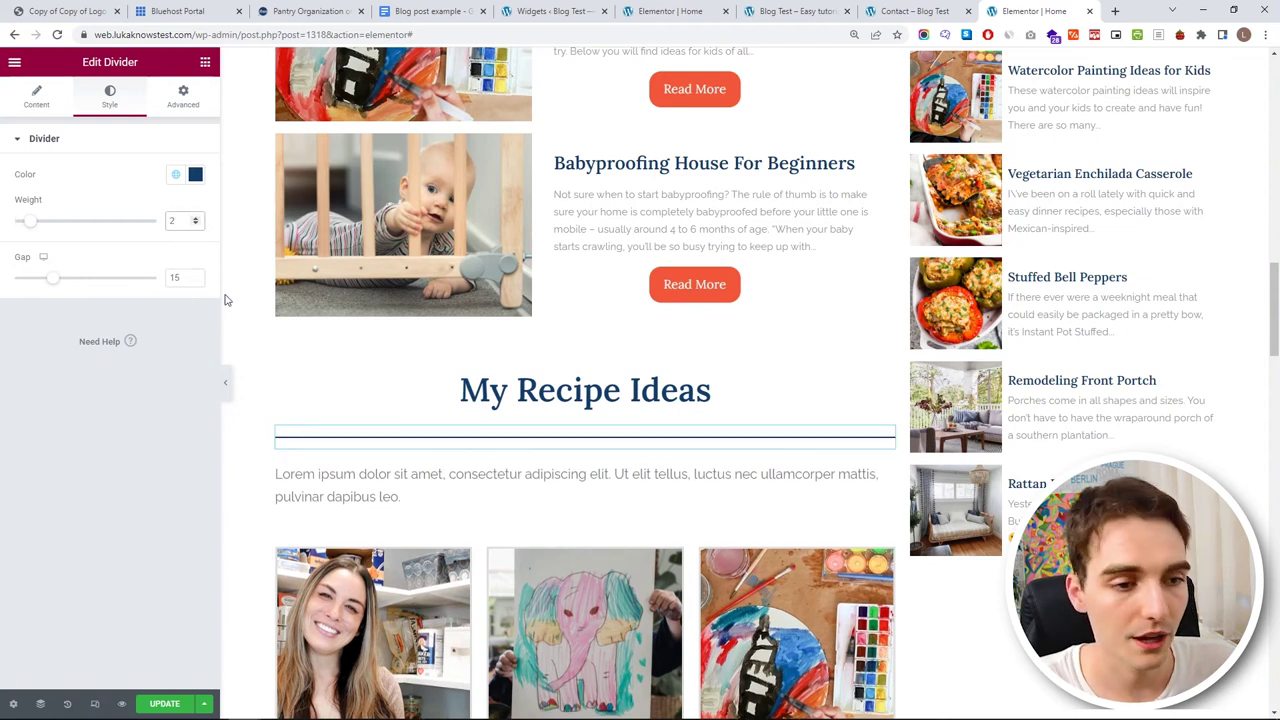
{"action": "left_click", "coordinate": [41, 285]}
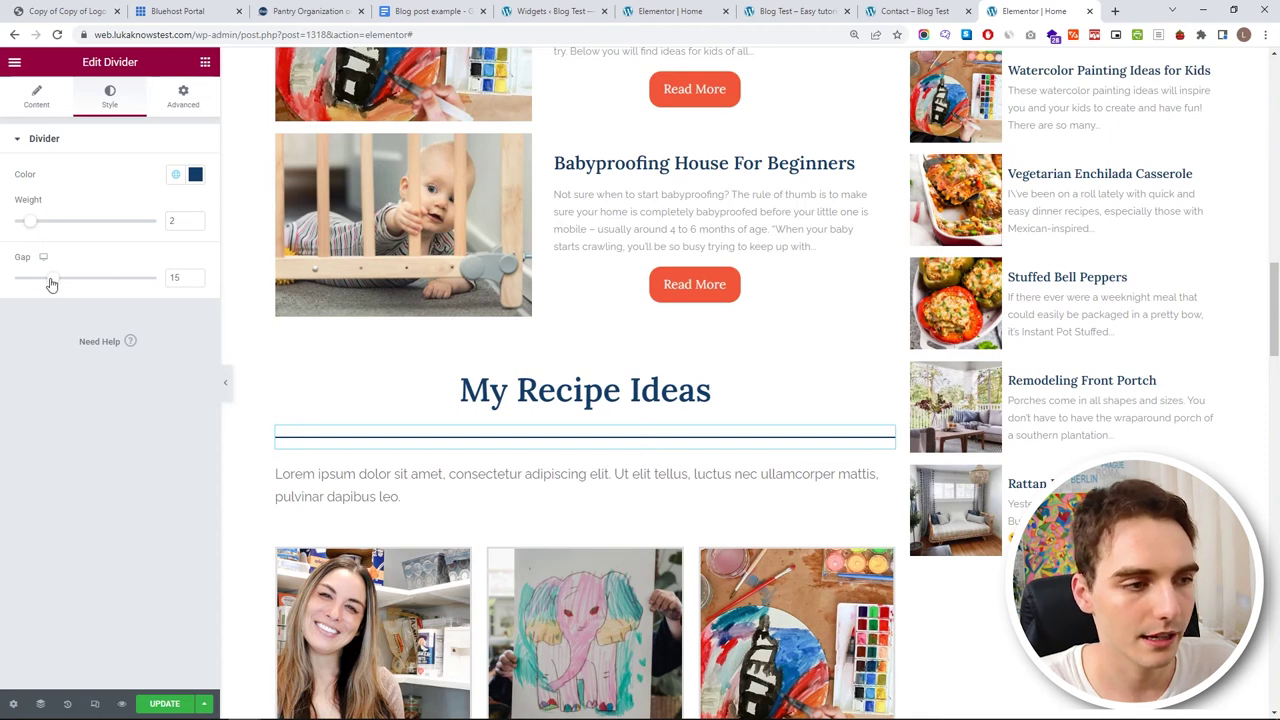
{"action": "left_click_drag", "start_coordinate": [50, 279], "coordinate": [11, 284]}
{"action": "left_click", "coordinate": [190, 96]}
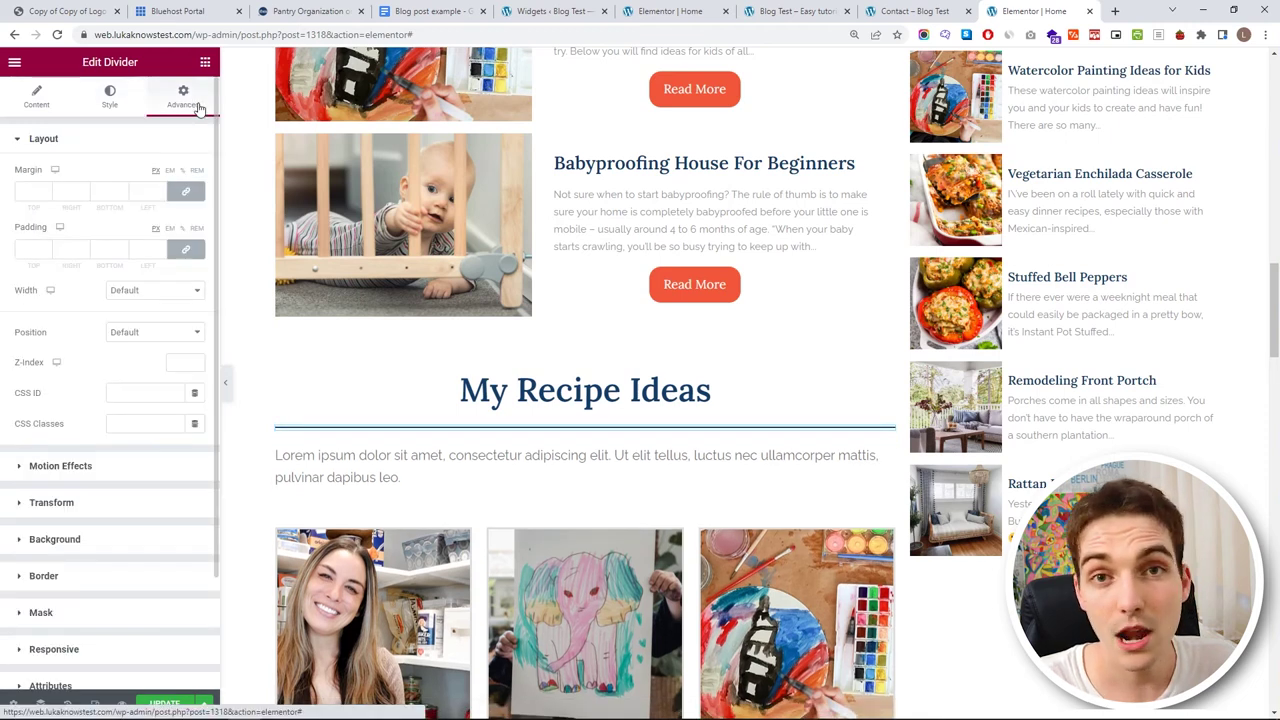
{"action": "left_click", "coordinate": [47, 196]}
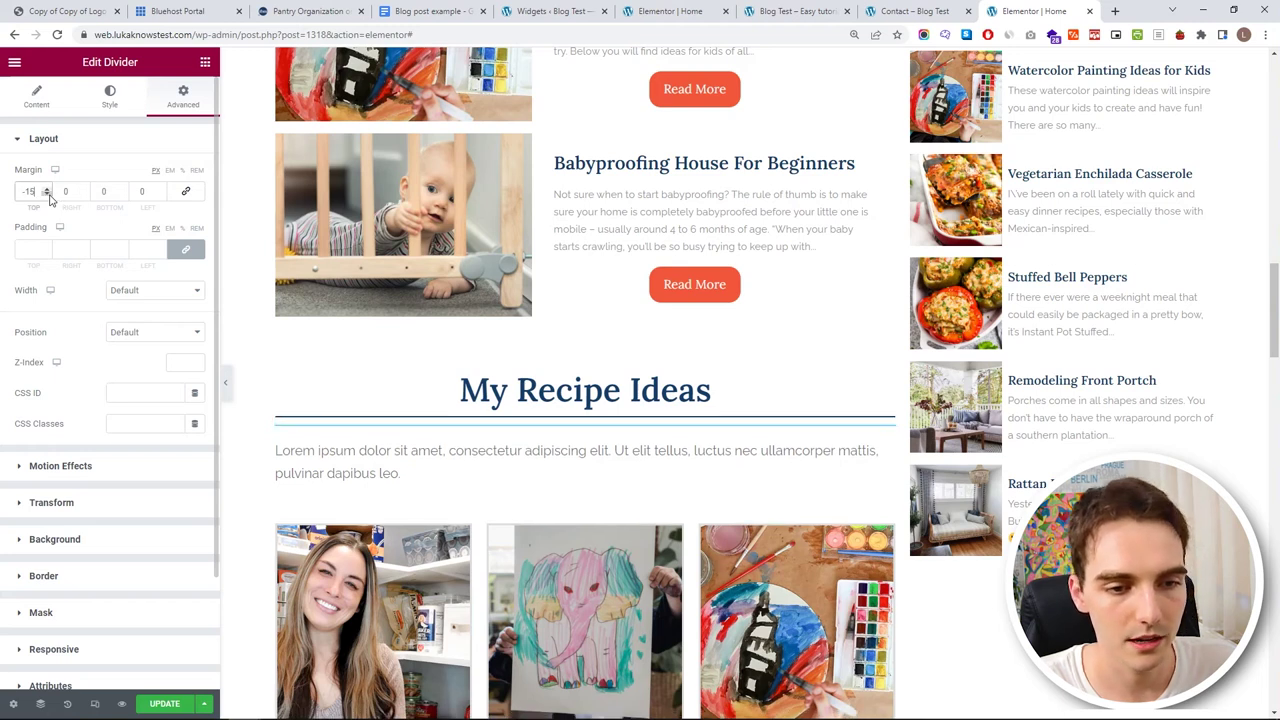
{"action": "left_click", "coordinate": [582, 460]}
- Replace the placeholder paragraph with the 'I love to cook' intro in global Text font, margin top -21
{"action": "scroll", "coordinate": [100, 248], "scroll_direction": "down", "scroll_amount": 2}
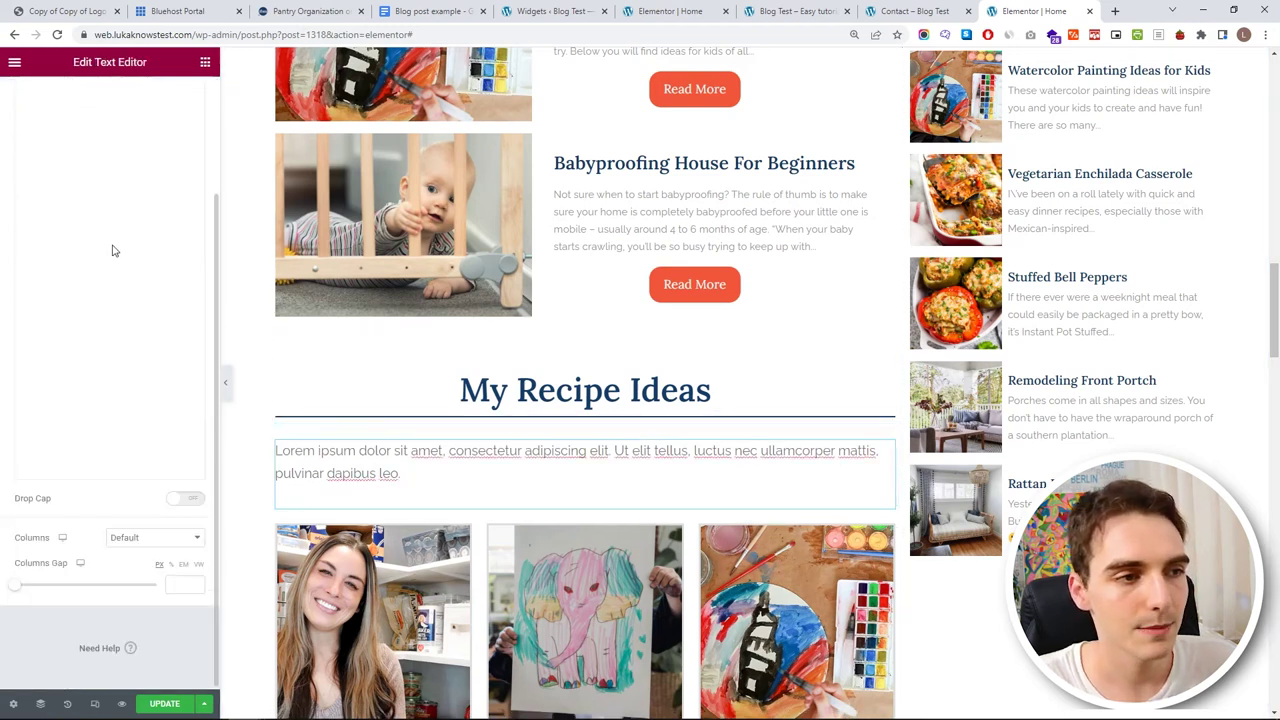
{"action": "key", "text": "ctrl+a"}
{"action": "scroll", "coordinate": [452, 340], "scroll_direction": "up", "scroll_amount": 3}
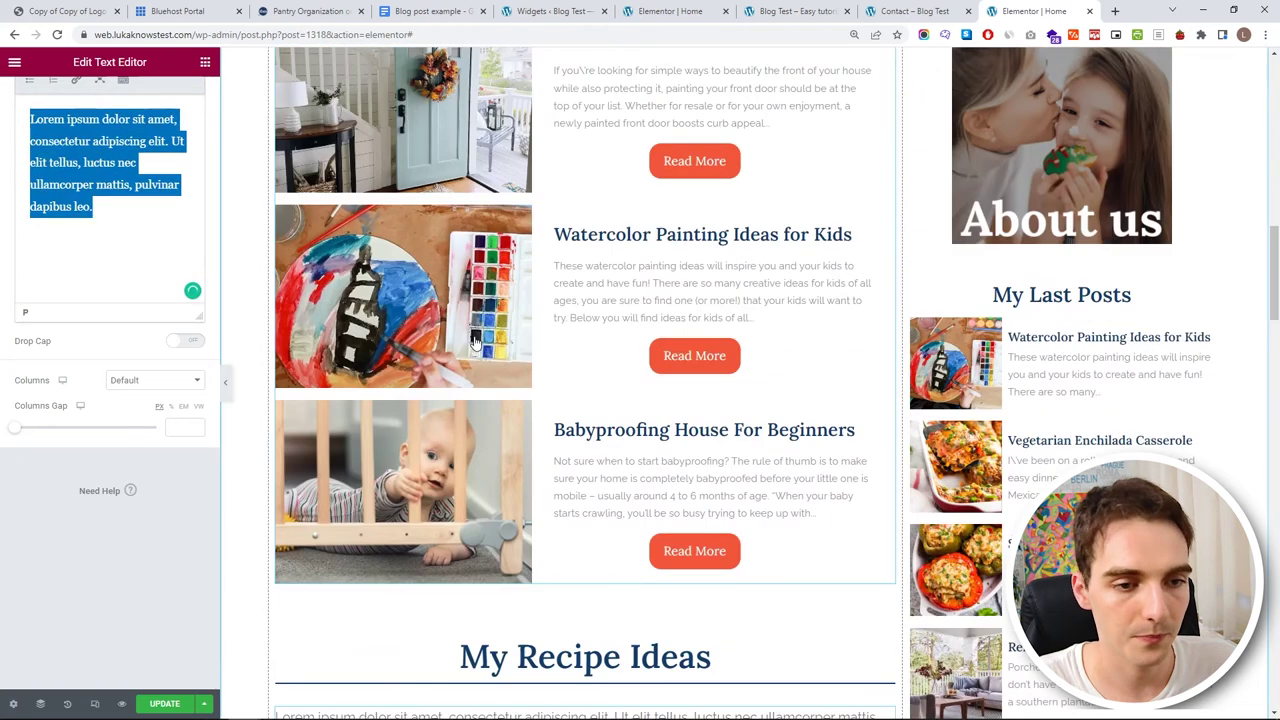
{"action": "scroll", "coordinate": [452, 340], "scroll_direction": "down", "scroll_amount": 3}
{"action": "type", "text": "I love to cook, but as a mom of three. I simply don't have the time to devote to it, which is why I prefer to make simple, quick, and healthy recipes, which are the exact type of recipes I will be sharing with you in this category"}
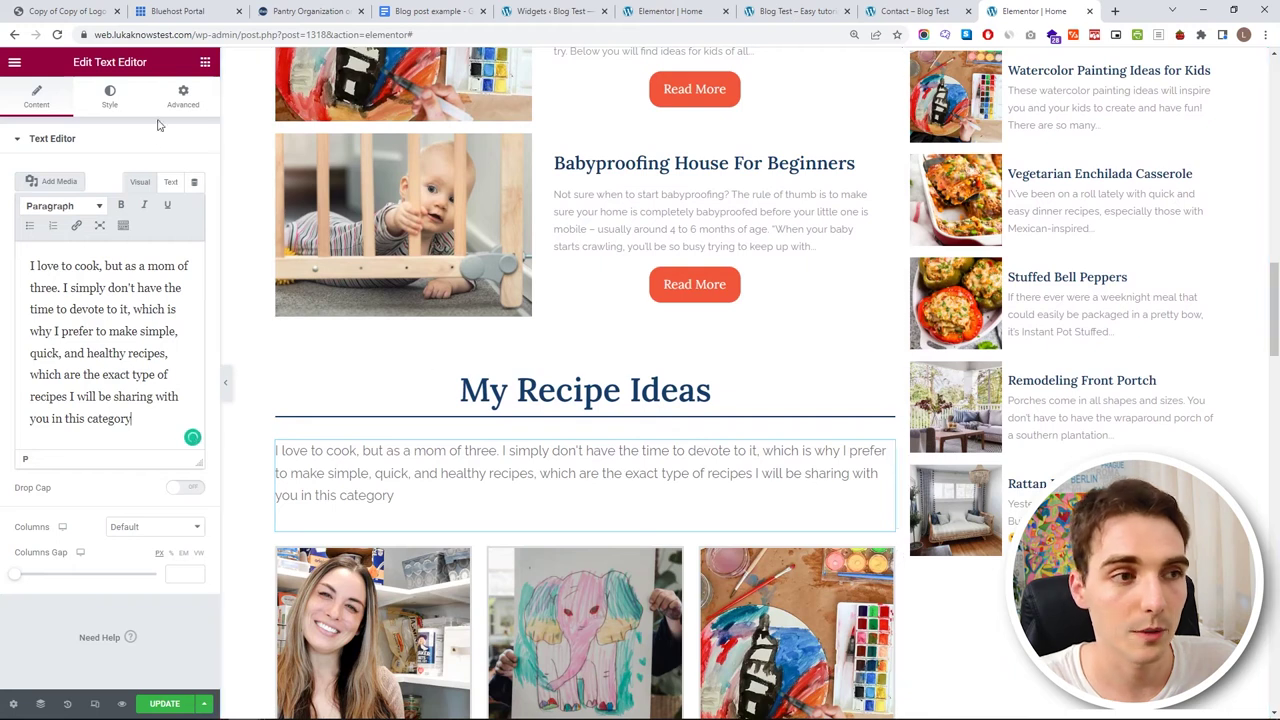
{"action": "left_click", "coordinate": [110, 96]}
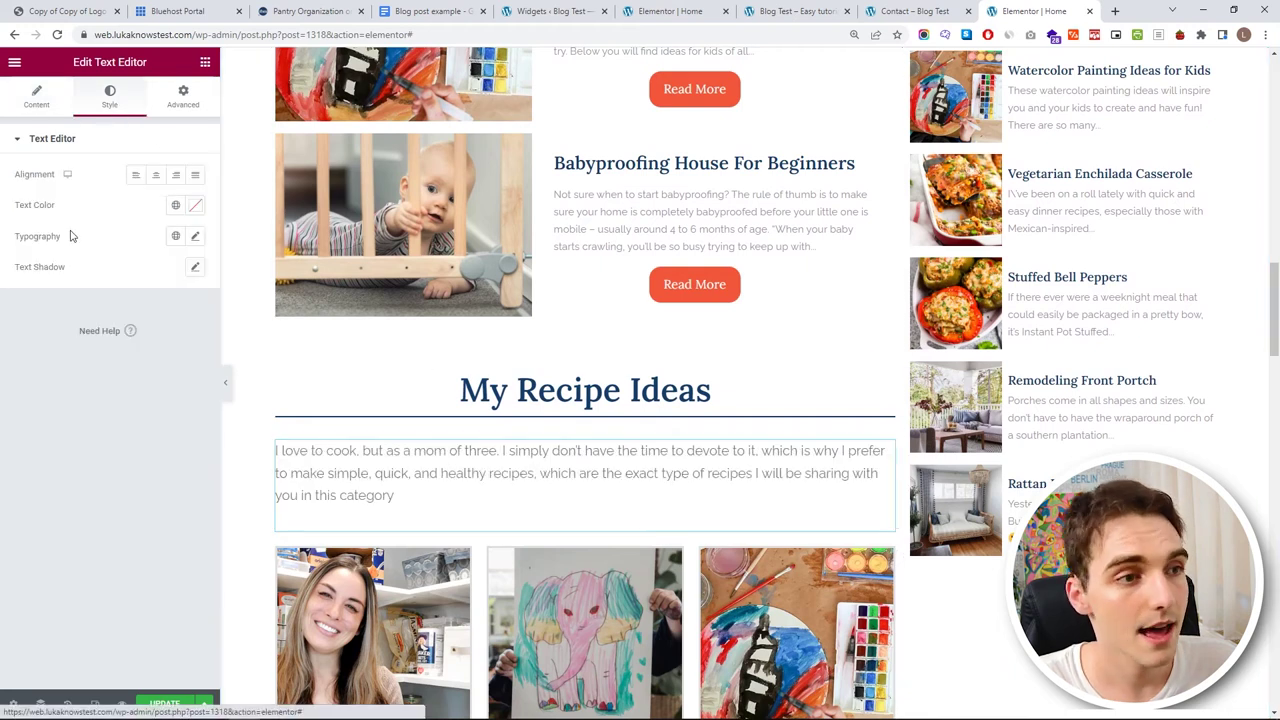
{"action": "left_click", "coordinate": [176, 238]}
{"action": "left_click", "coordinate": [109, 419]}
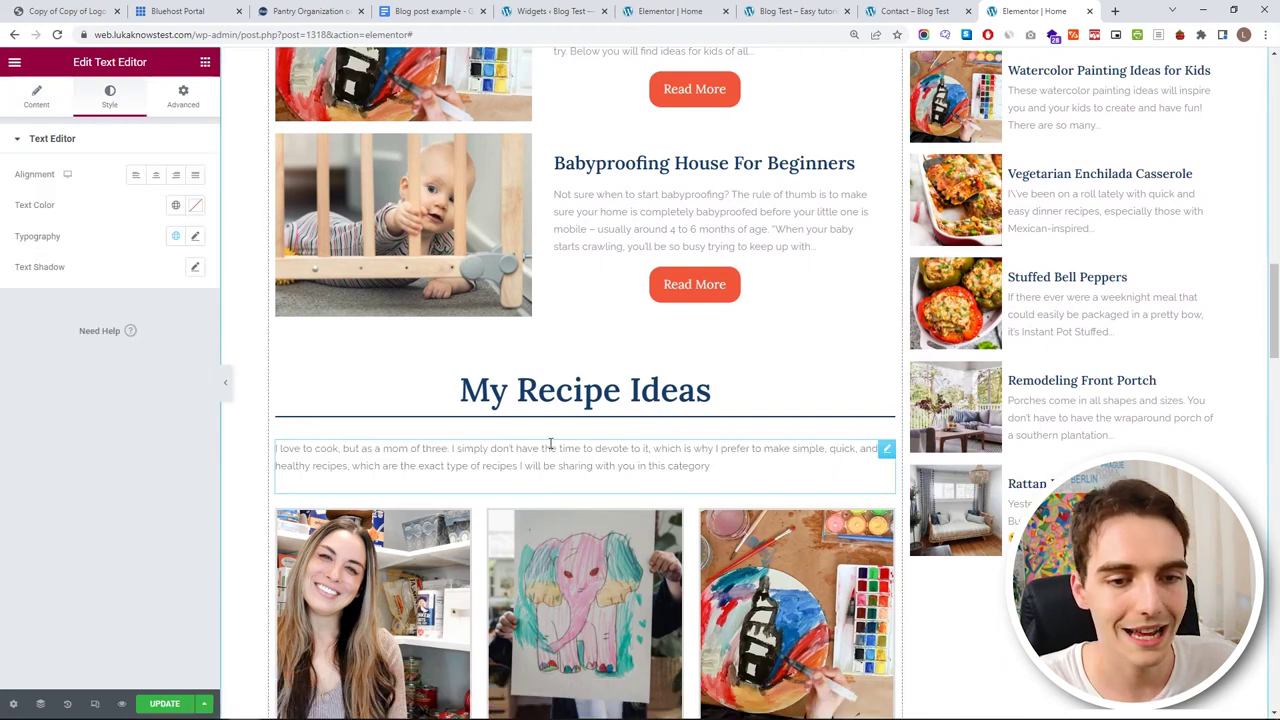
{"action": "left_click", "coordinate": [180, 104]}
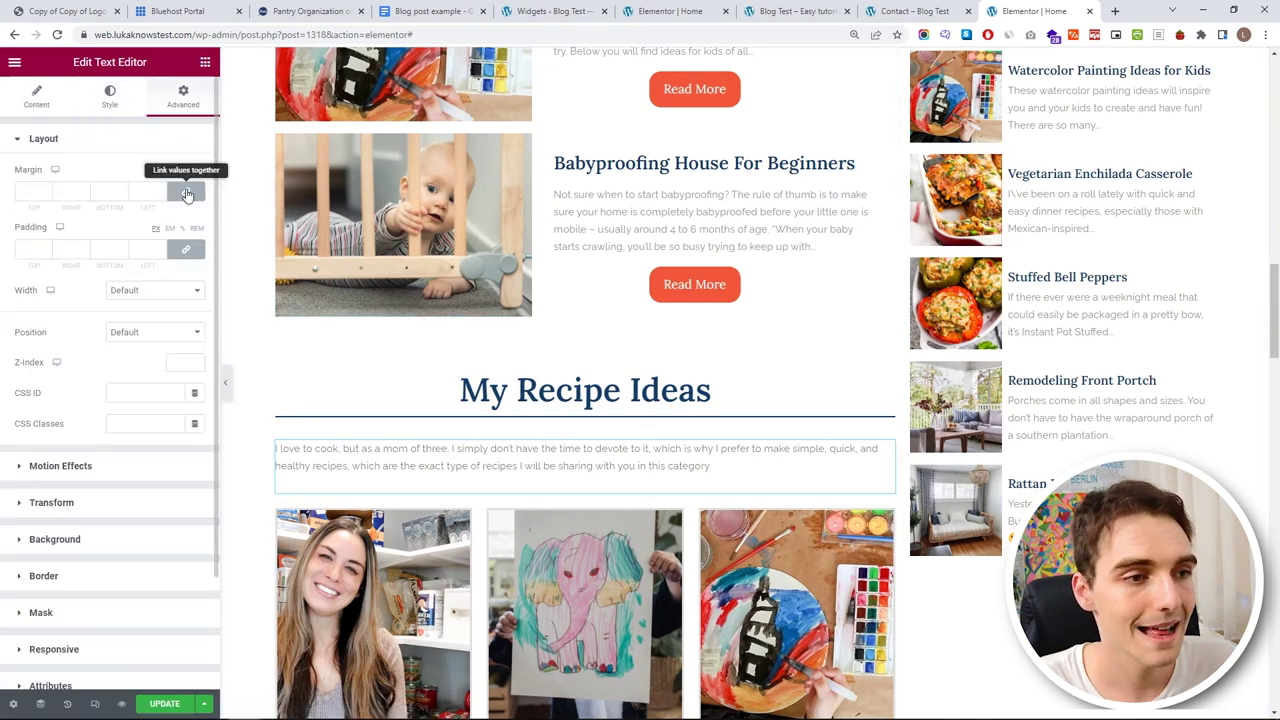
{"action": "left_click", "coordinate": [45, 195]}
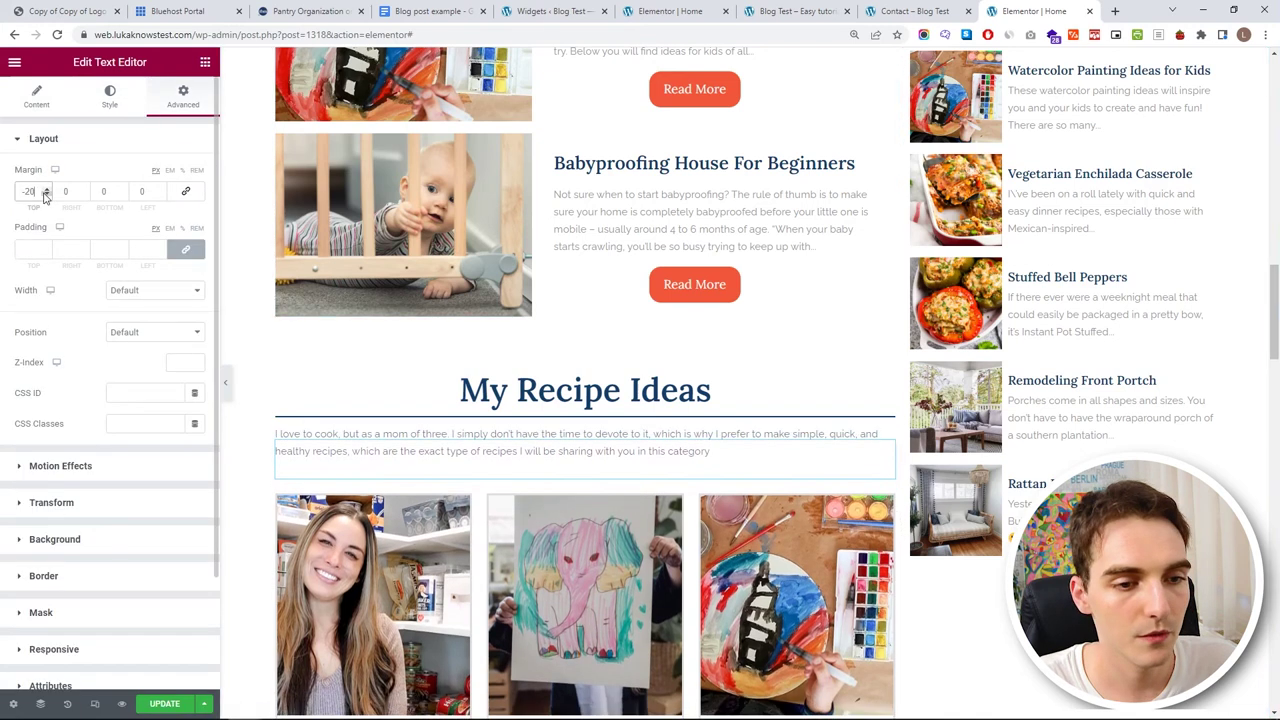
- Select the Post Blocks grid and open its Posts Query settings
{"action": "scroll", "coordinate": [735, 360], "scroll_direction": "down", "scroll_amount": 3}
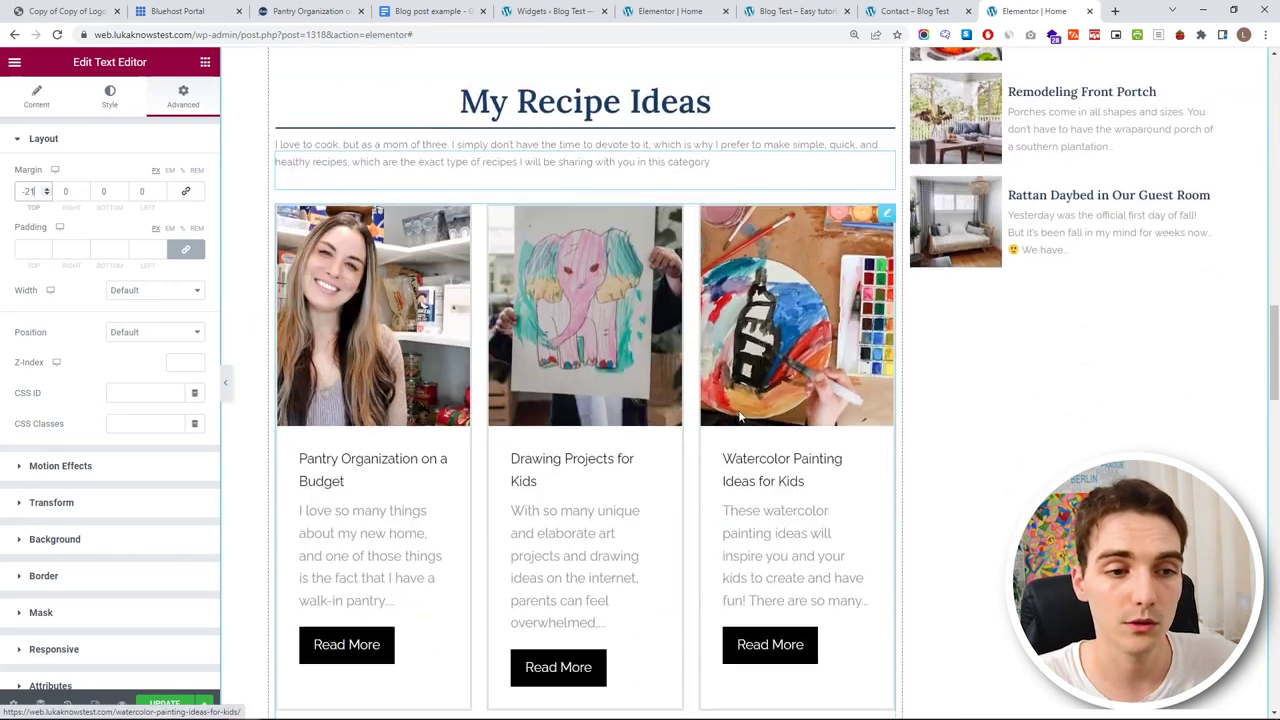
{"action": "scroll", "coordinate": [660, 355], "scroll_direction": "down", "scroll_amount": 5}
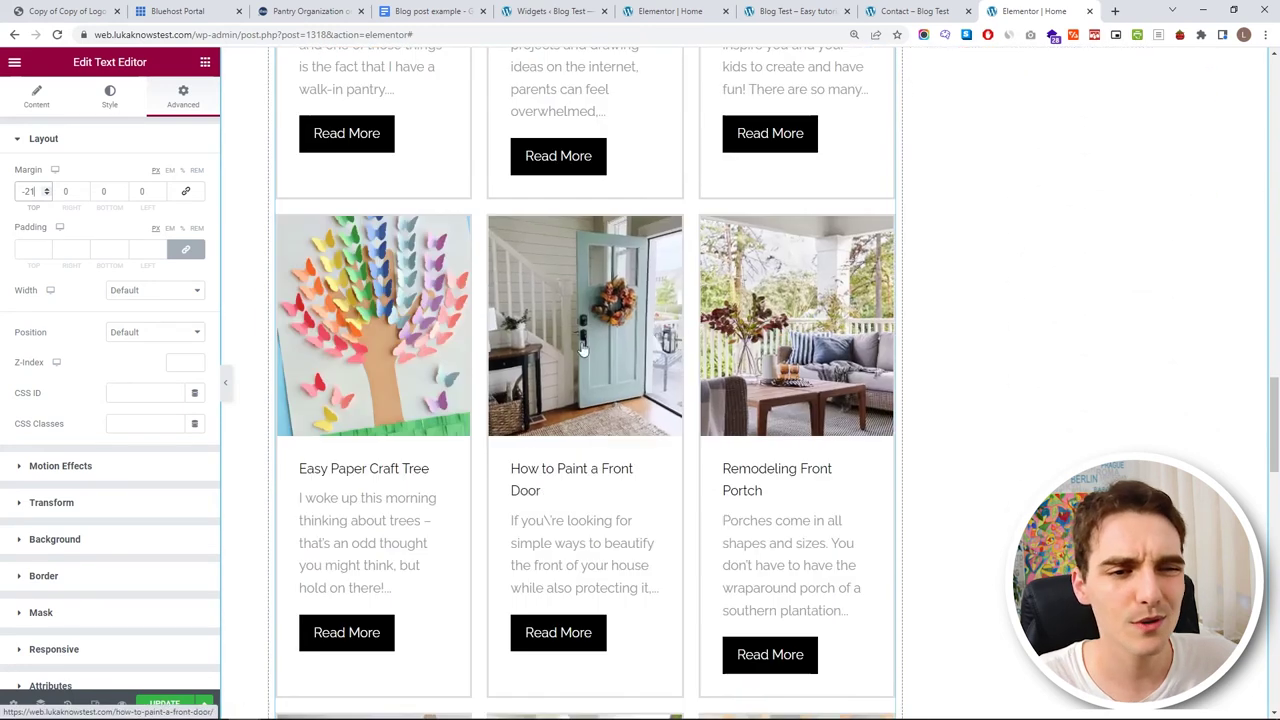
{"action": "scroll", "coordinate": [837, 283], "scroll_direction": "up", "scroll_amount": 6}
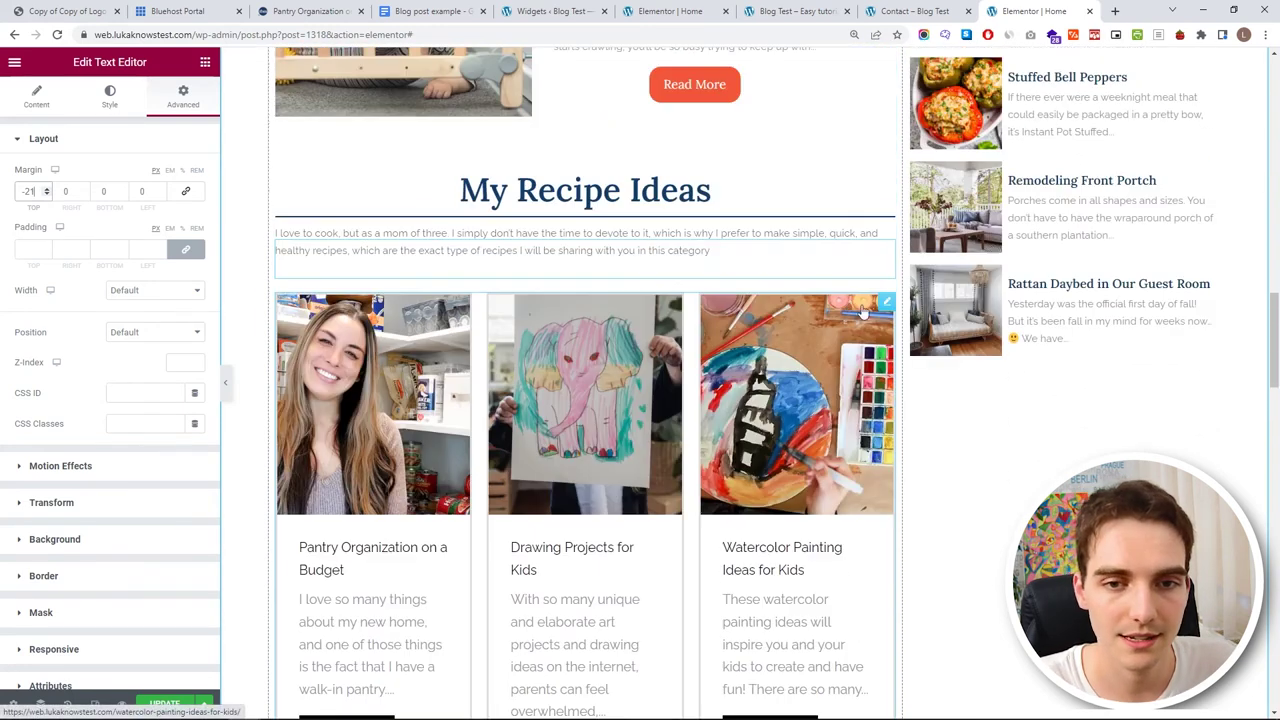
{"action": "left_click", "coordinate": [893, 308]}
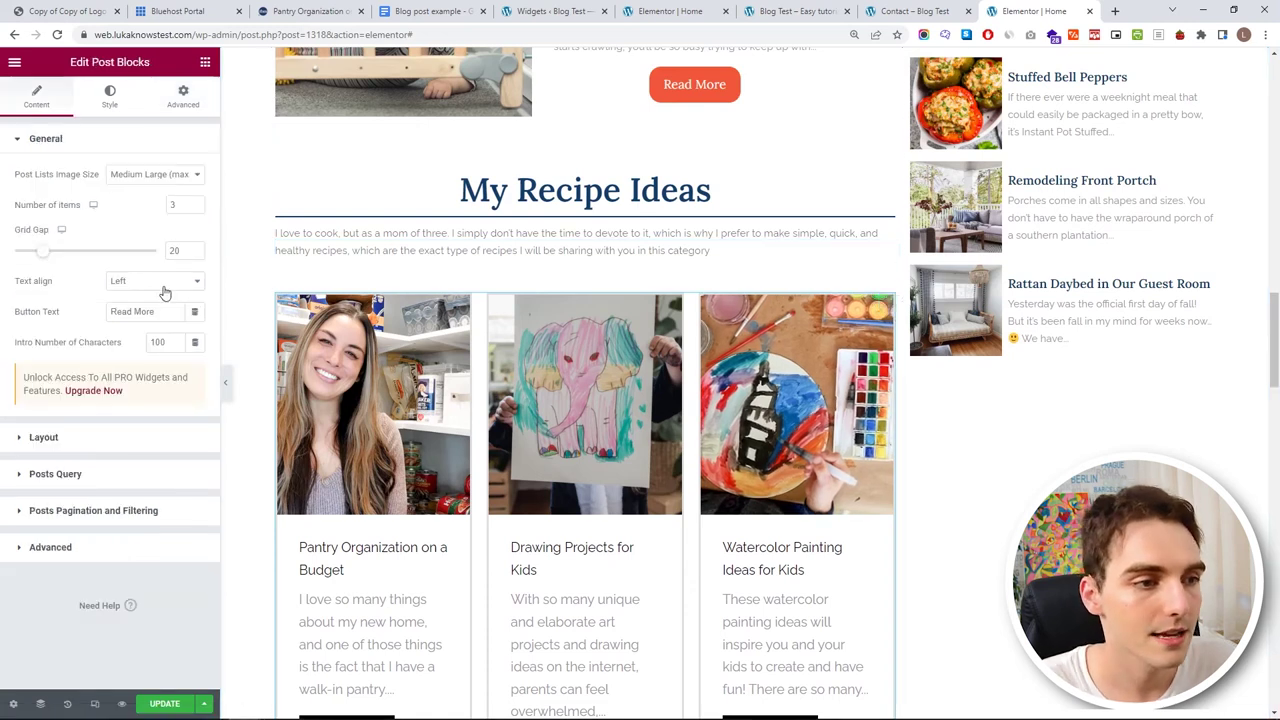
{"action": "left_click", "coordinate": [37, 146]}
{"action": "left_click", "coordinate": [92, 255]}
{"action": "left_click", "coordinate": [98, 214]}
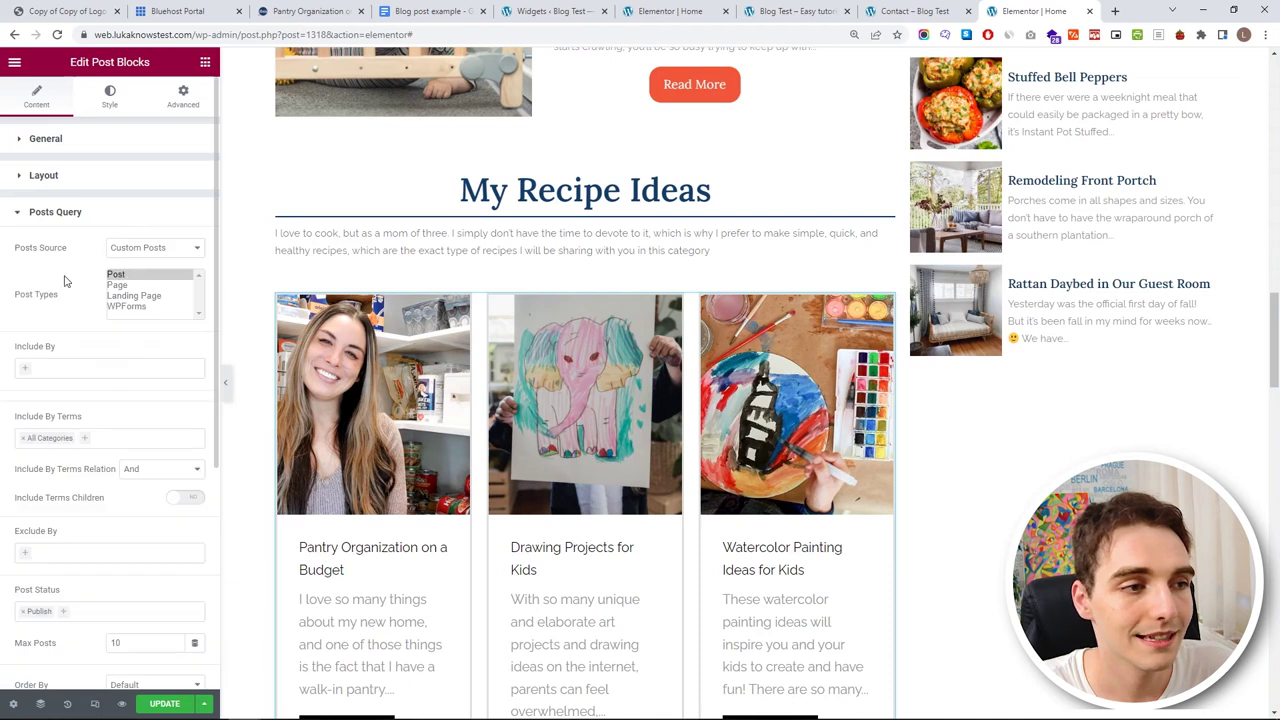
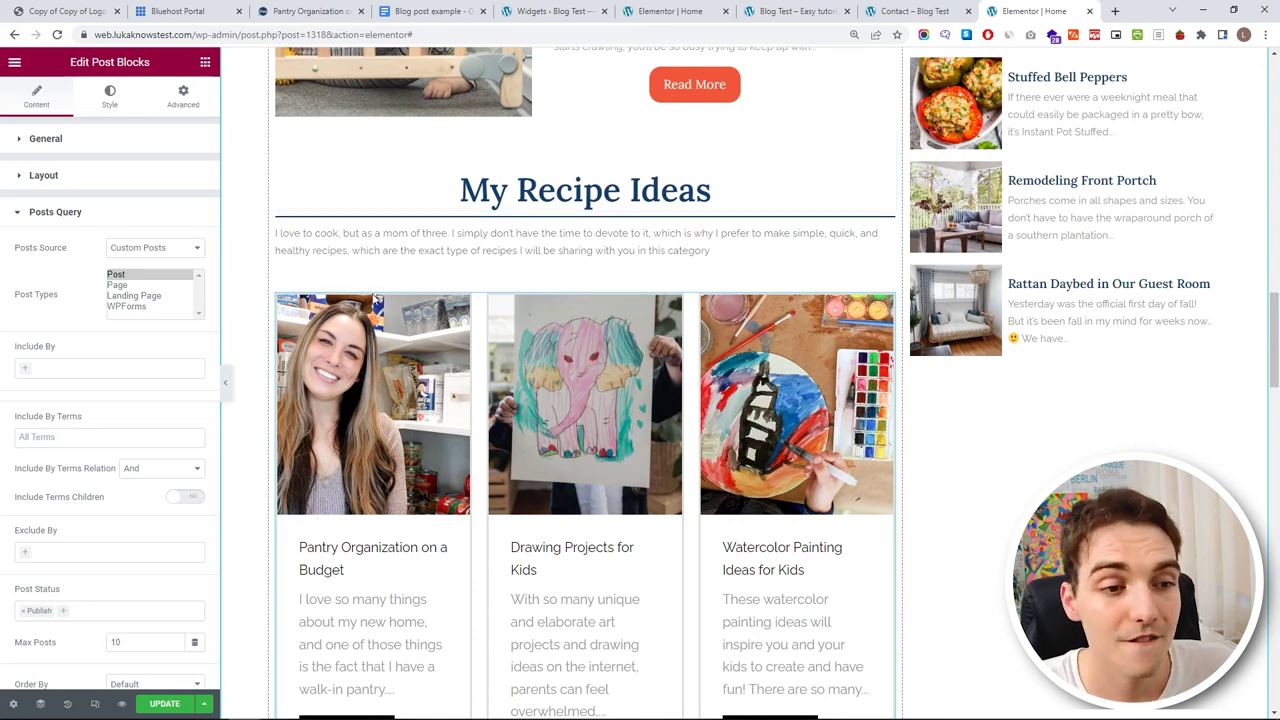
- Set the My Recipe Ideas grid's Include By Terms filter to the Recipes category
{"action": "scroll", "coordinate": [120, 285], "scroll_direction": "down", "scroll_amount": 3}
{"action": "scroll", "coordinate": [118, 285], "scroll_direction": "up", "scroll_amount": 1}
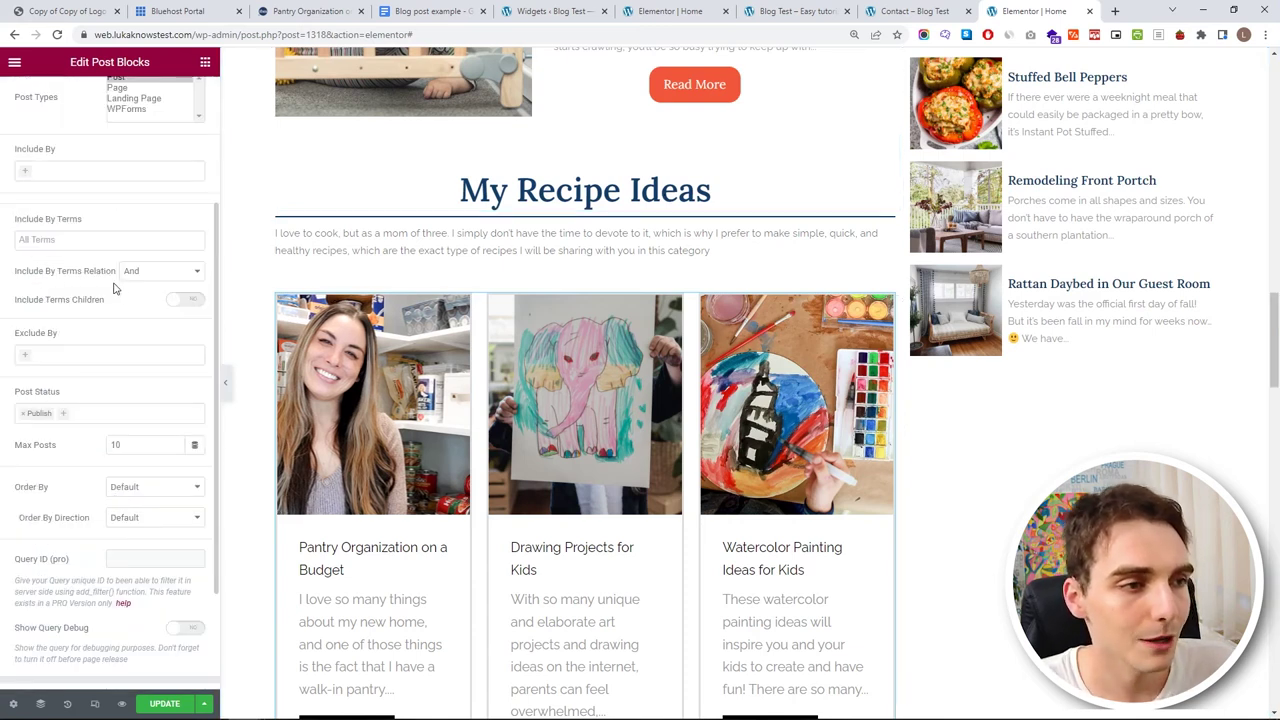
{"action": "left_click", "coordinate": [40, 174]}
{"action": "left_click", "coordinate": [80, 162]}
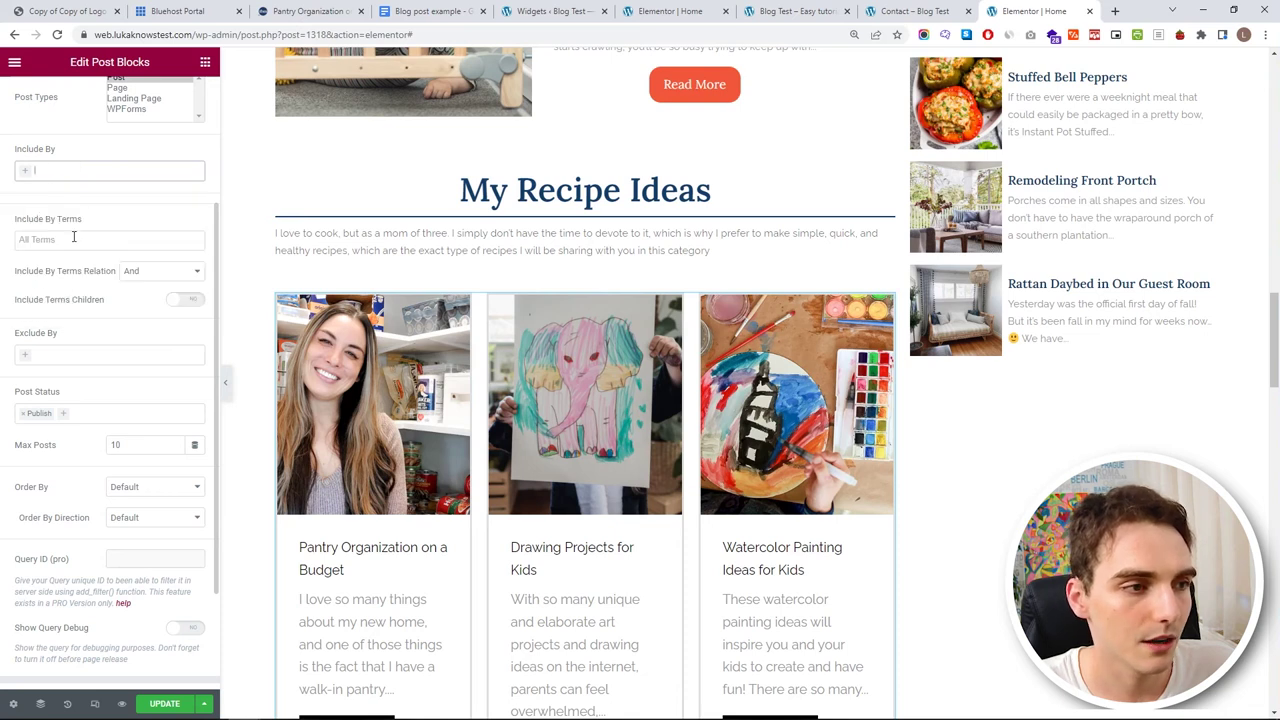
{"action": "left_click", "coordinate": [72, 239]}
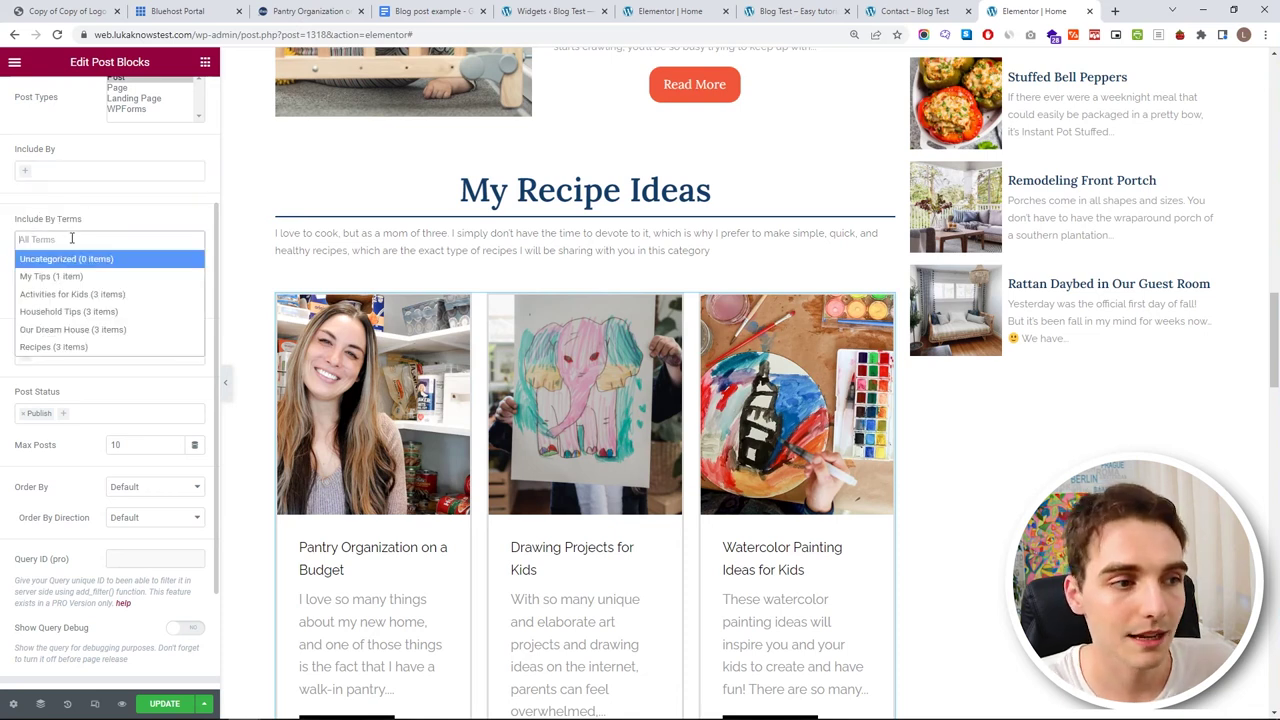
{"action": "left_click", "coordinate": [112, 345]}
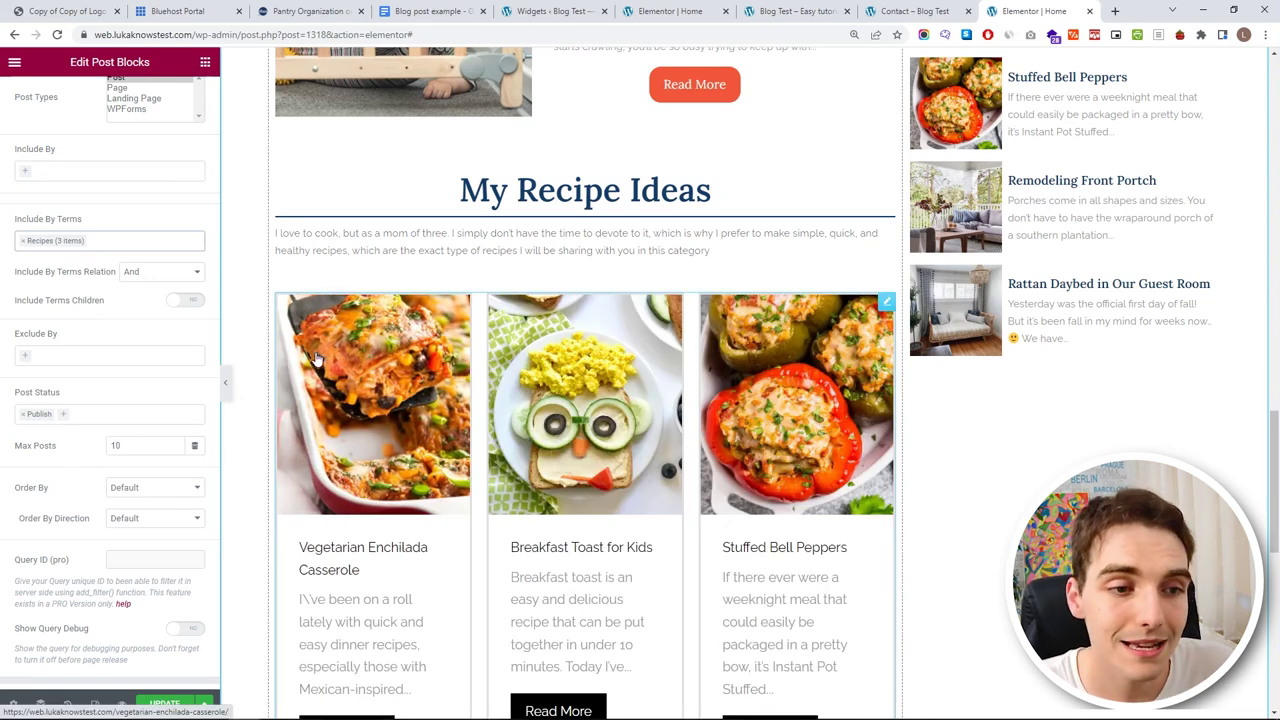
{"action": "scroll", "coordinate": [594, 457], "scroll_direction": "down", "scroll_amount": 2}
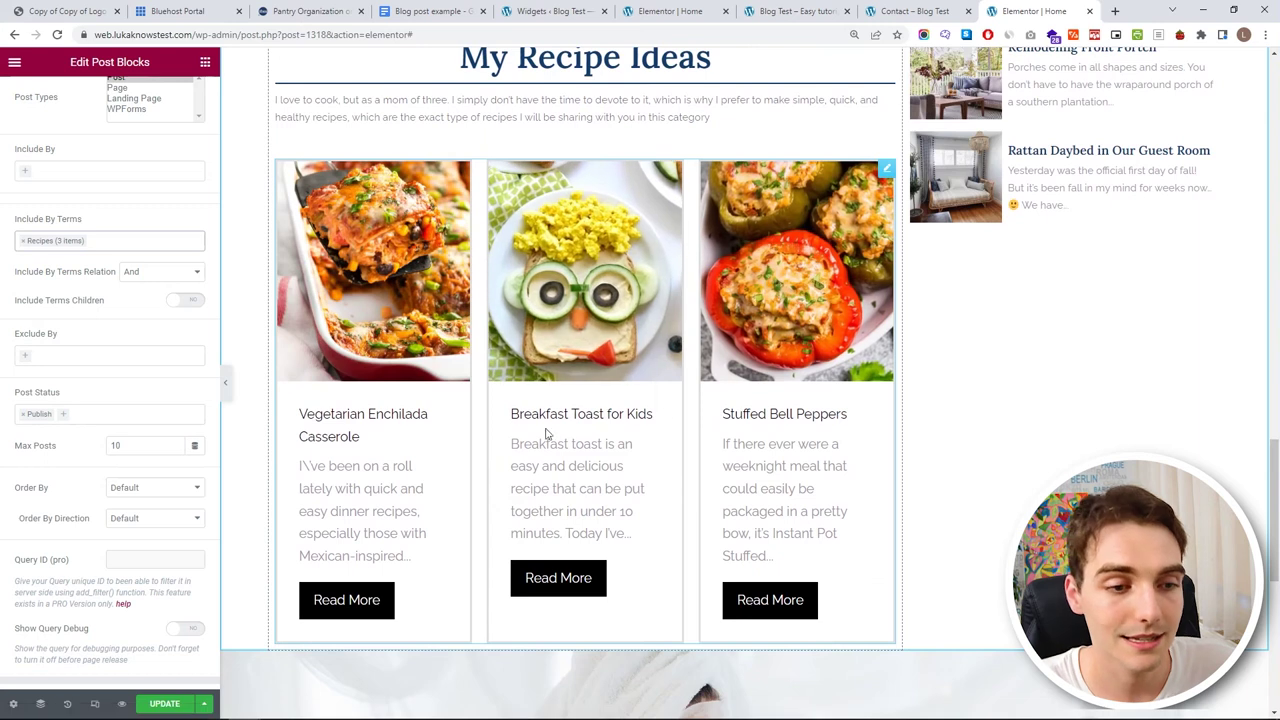
- Set the recipe cards' box border colour to white (#FFFFFF)
{"action": "scroll", "coordinate": [104, 219], "scroll_direction": "up", "scroll_amount": 3}
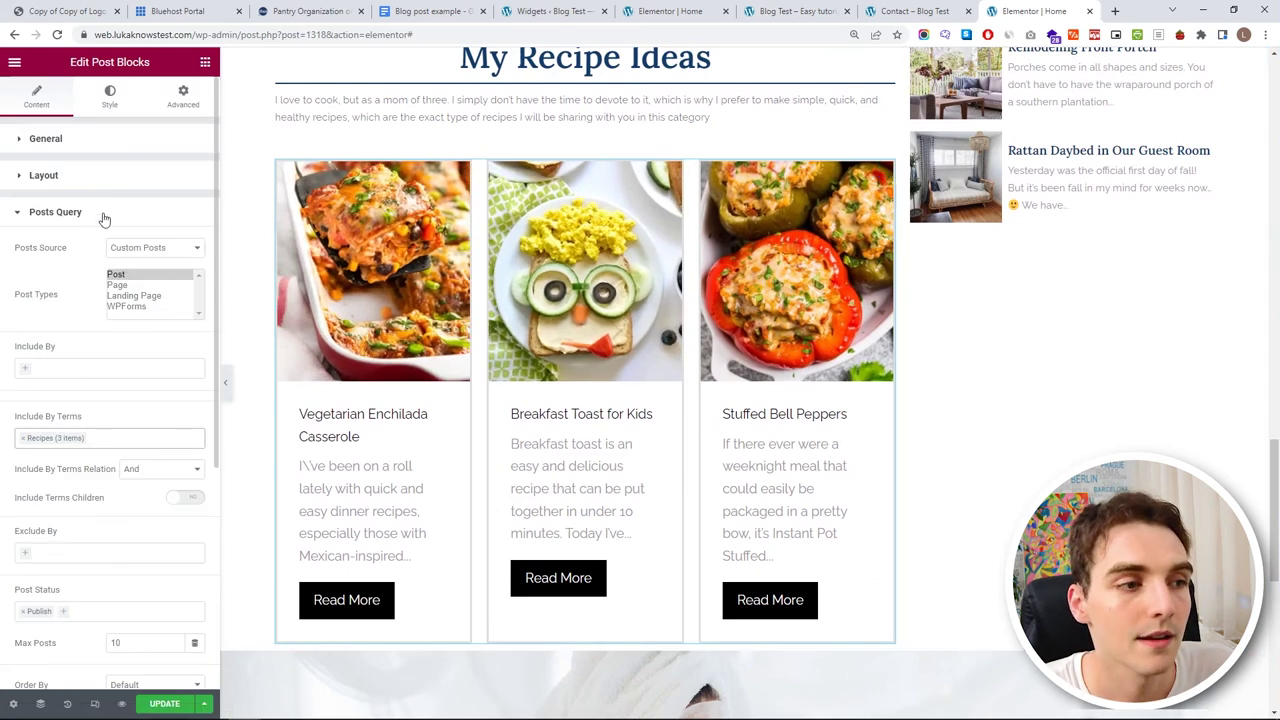
{"action": "left_click", "coordinate": [100, 104]}
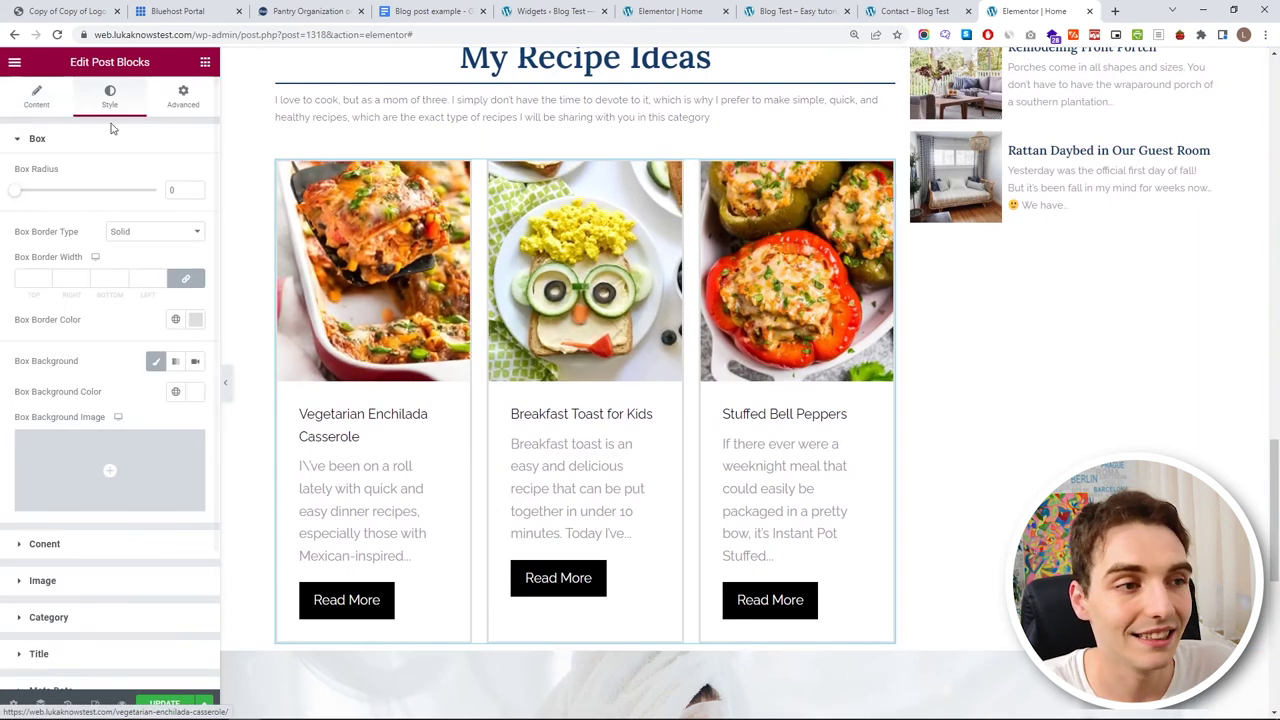
{"action": "left_click", "coordinate": [195, 319]}
{"action": "left_click", "coordinate": [28, 376]}
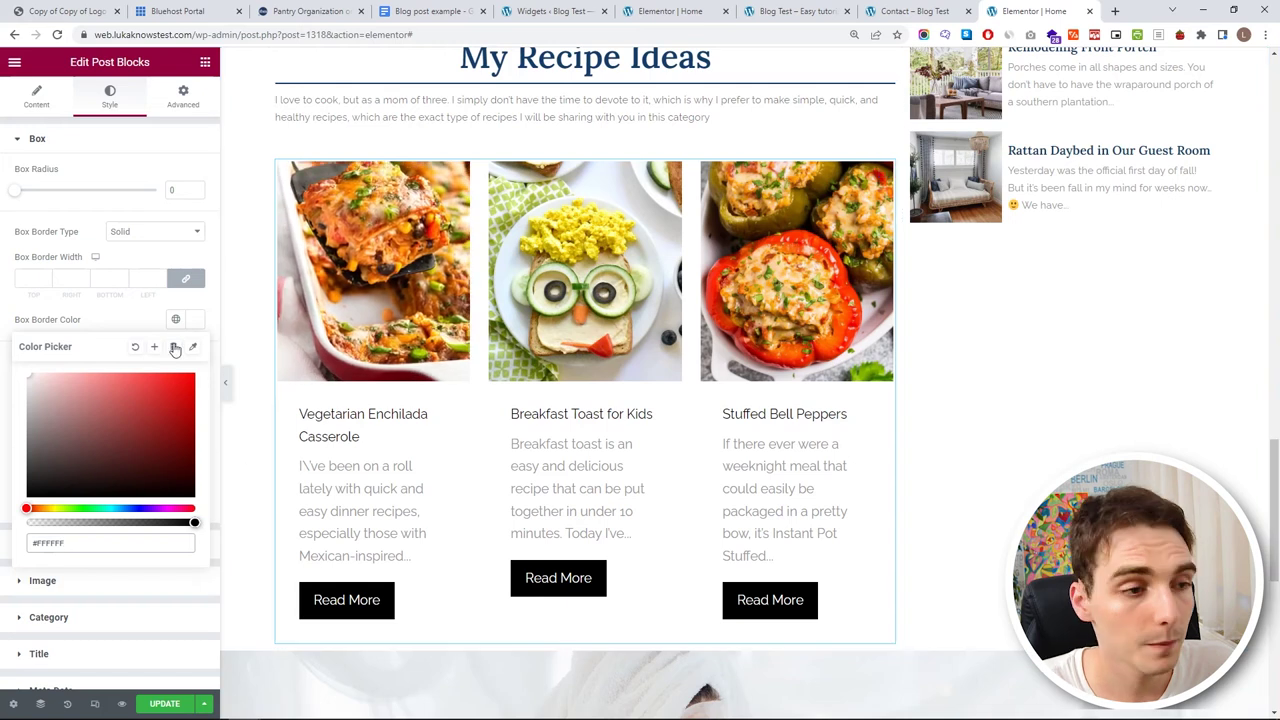
{"action": "left_click", "coordinate": [63, 232]}
{"action": "left_click", "coordinate": [72, 140]}
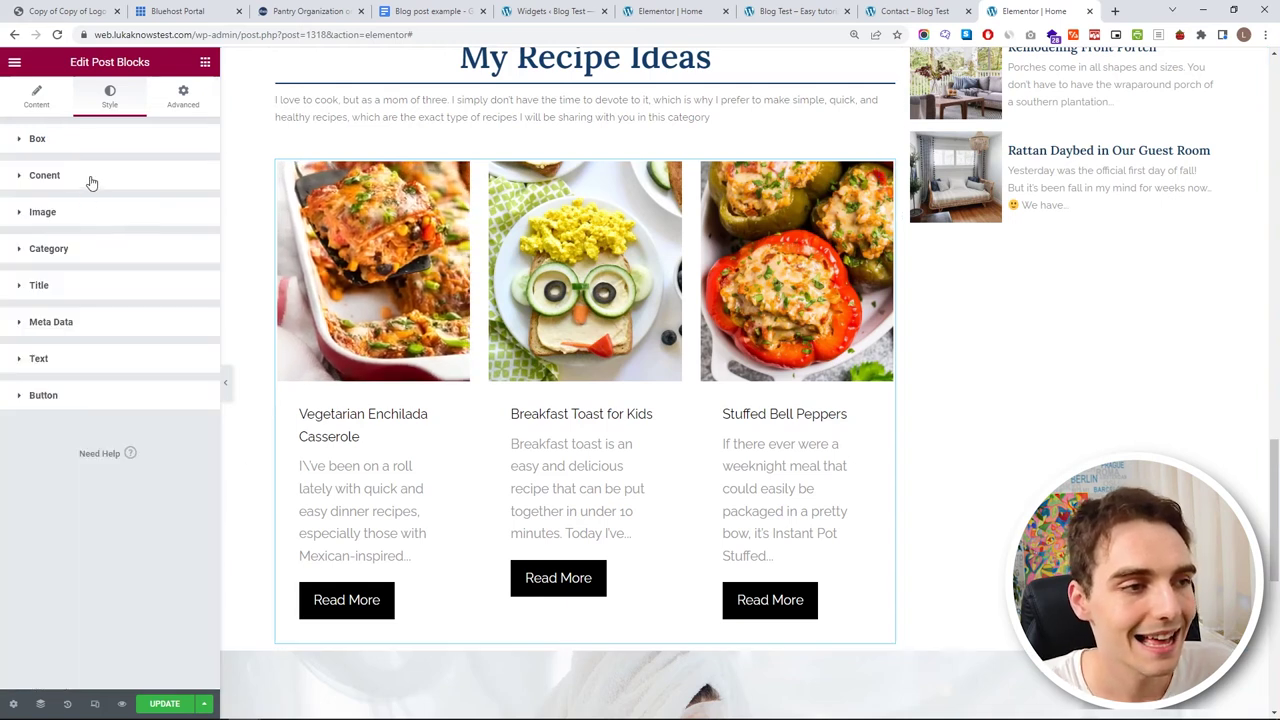
- Set the card content padding to 0
{"action": "left_click", "coordinate": [89, 180]}
{"action": "left_click_drag", "start_coordinate": [115, 240], "coordinate": [83, 250]}
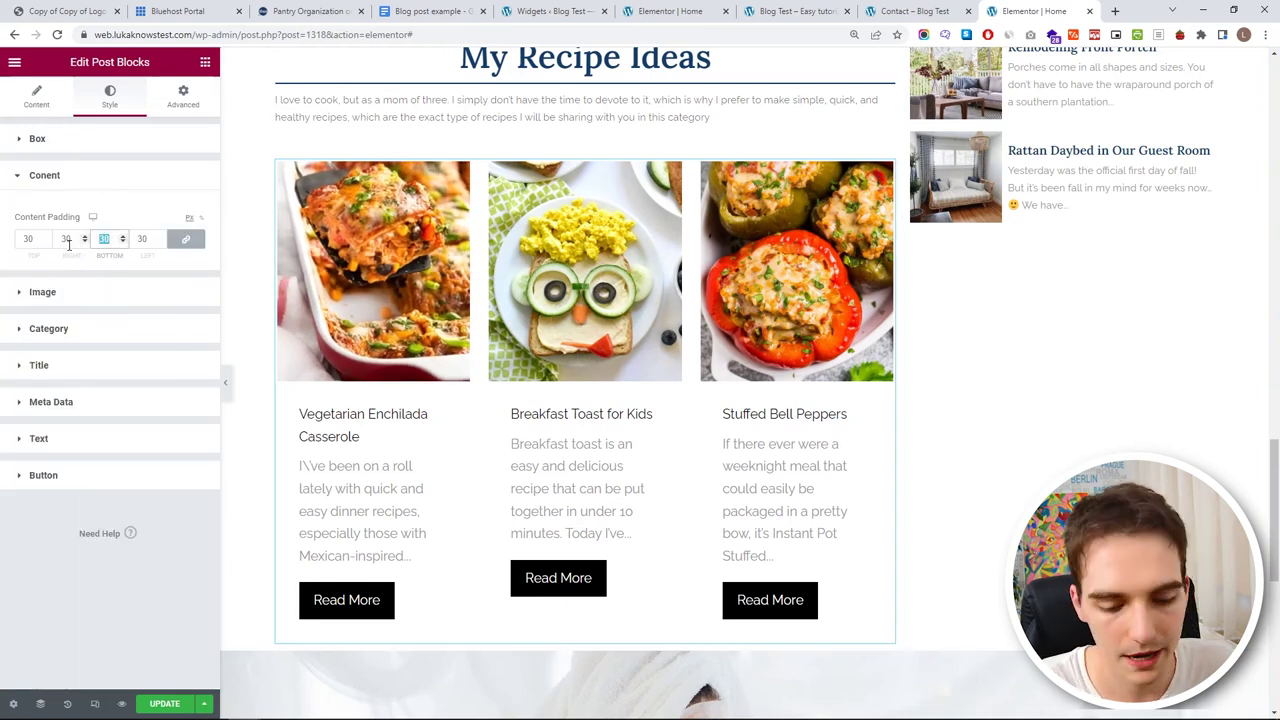
{"action": "type", "text": "0"}
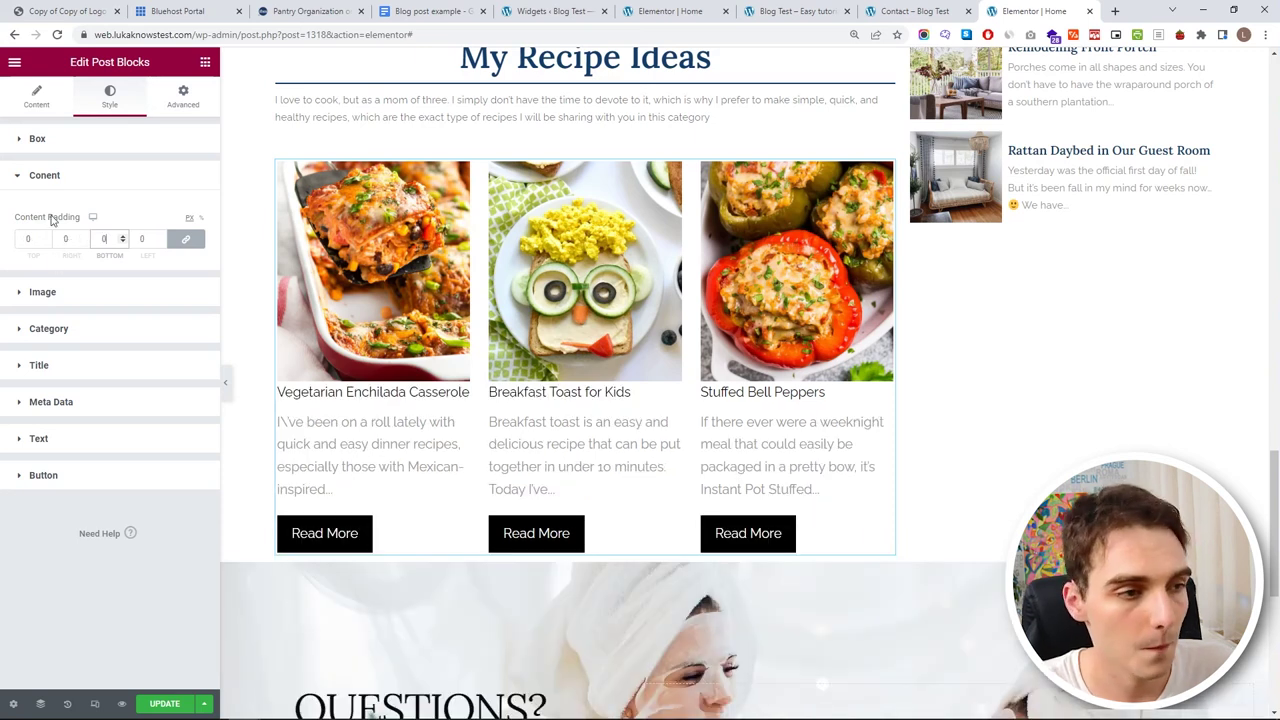
{"action": "left_click", "coordinate": [51, 178]}
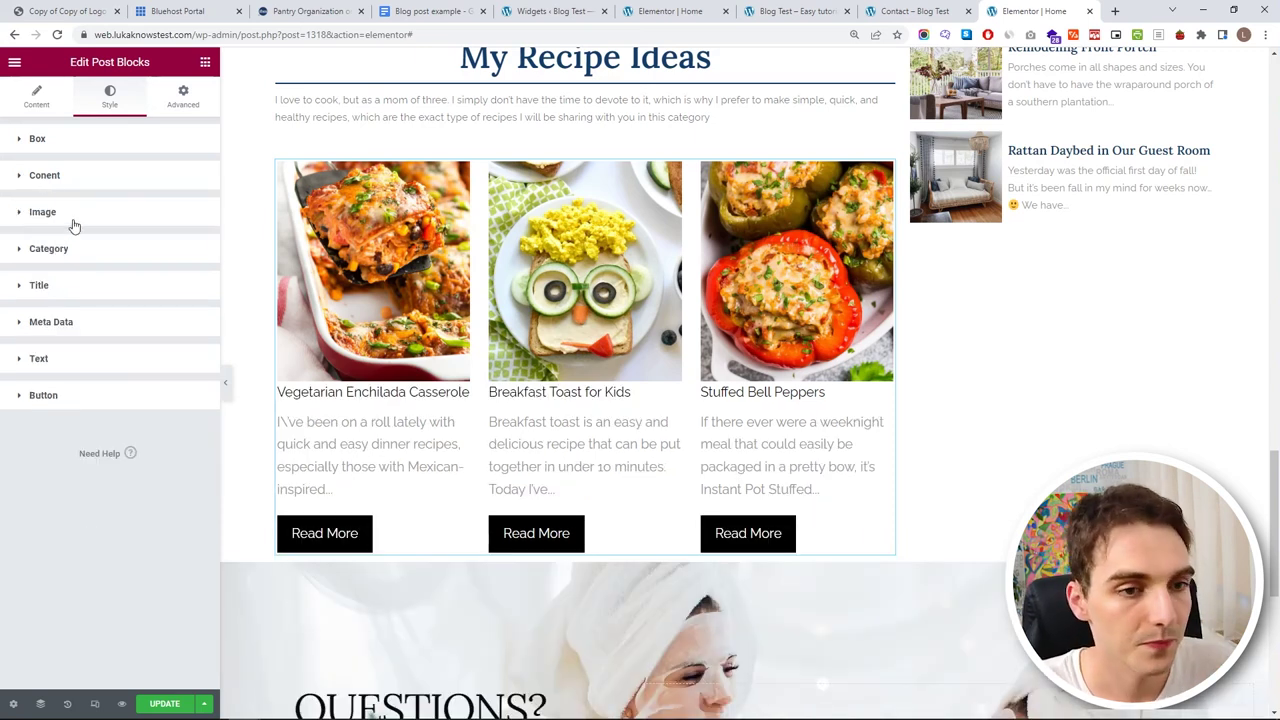
- Keep the post image height at 300 after a trial change
{"action": "left_click", "coordinate": [74, 215]}
{"action": "left_click_drag", "start_coordinate": [52, 268], "coordinate": [57, 265]}
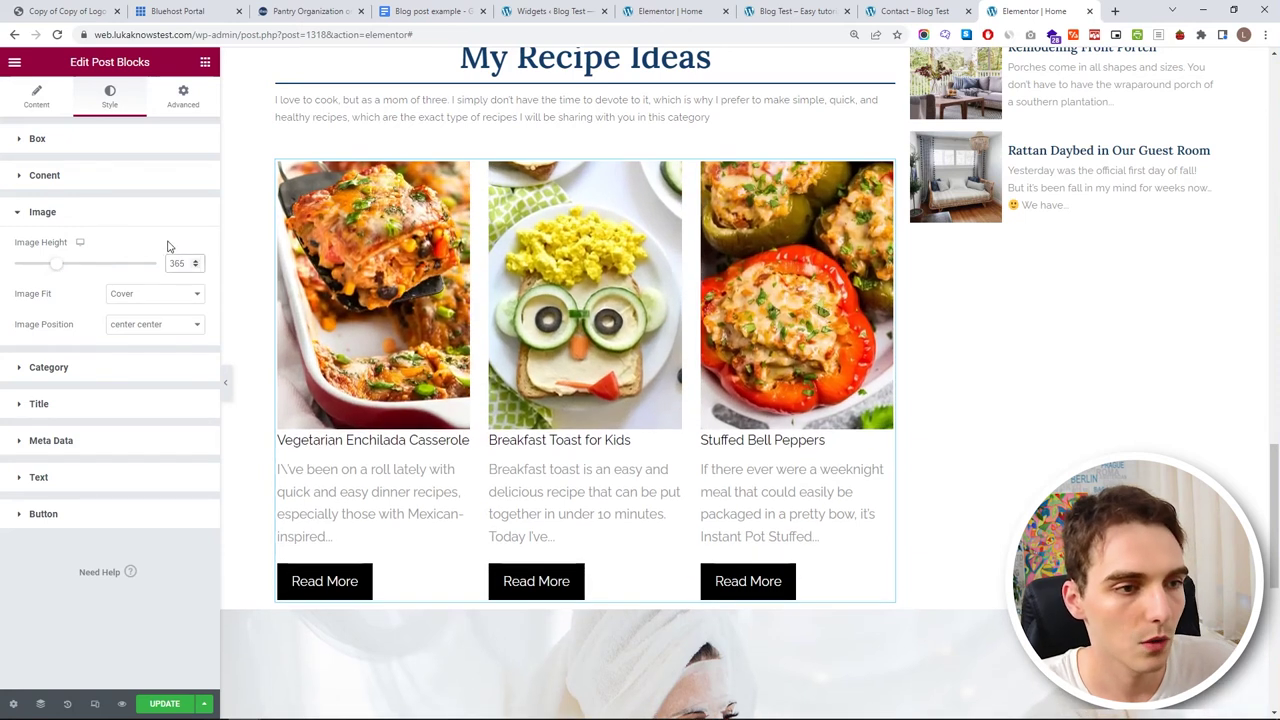
{"action": "key", "text": "ctrl+z"}
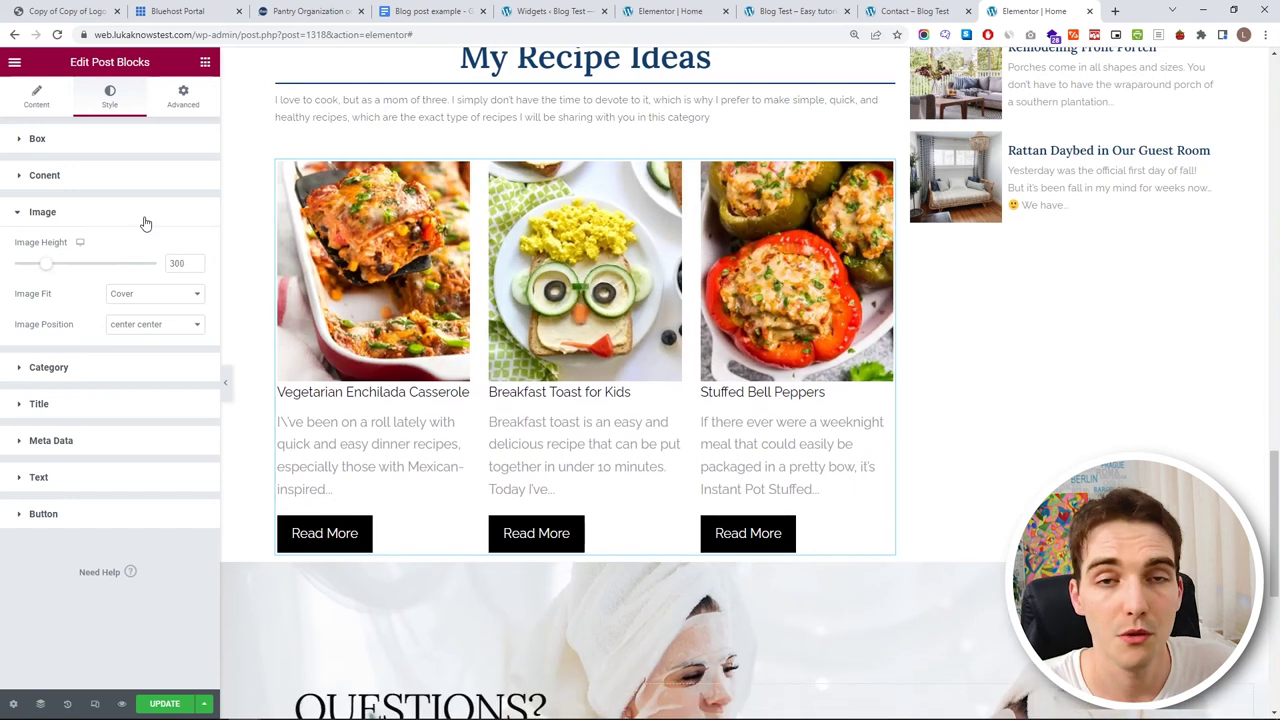
{"action": "left_click", "coordinate": [145, 222]}
{"action": "left_click", "coordinate": [97, 250]}
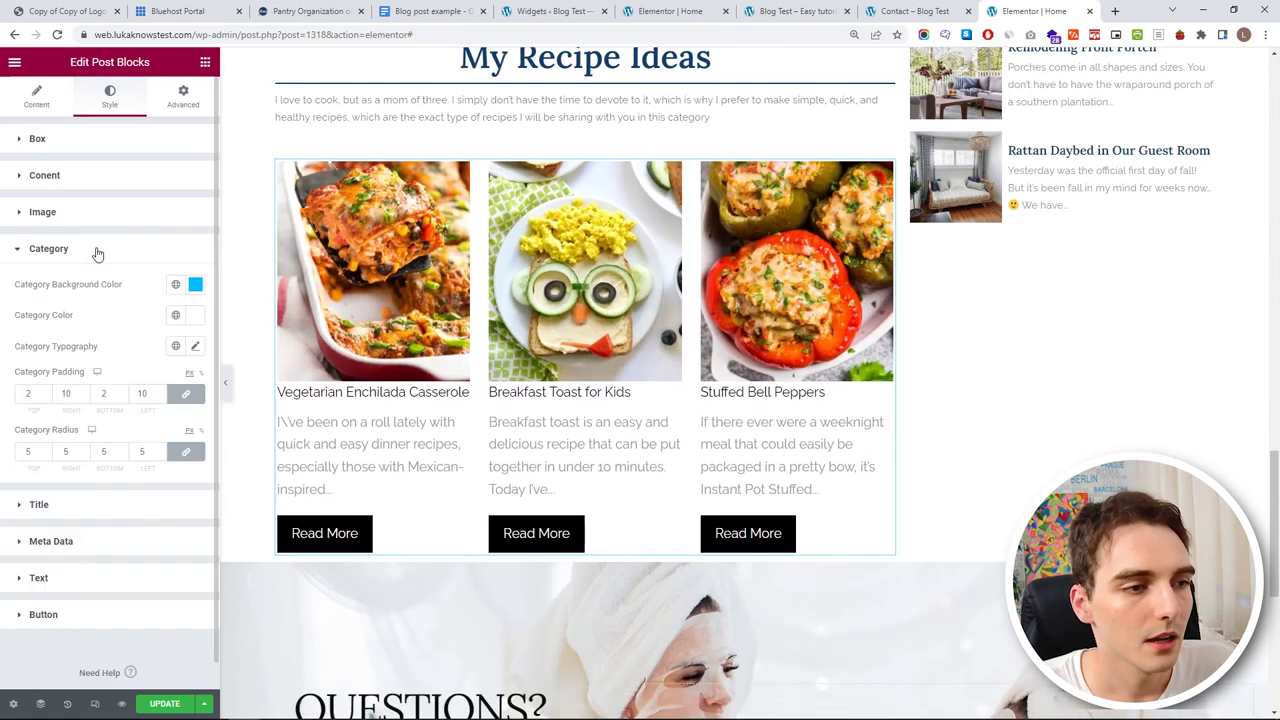
{"action": "left_click", "coordinate": [44, 100]}
{"action": "left_click", "coordinate": [132, 432]}
{"action": "left_click", "coordinate": [177, 237]}
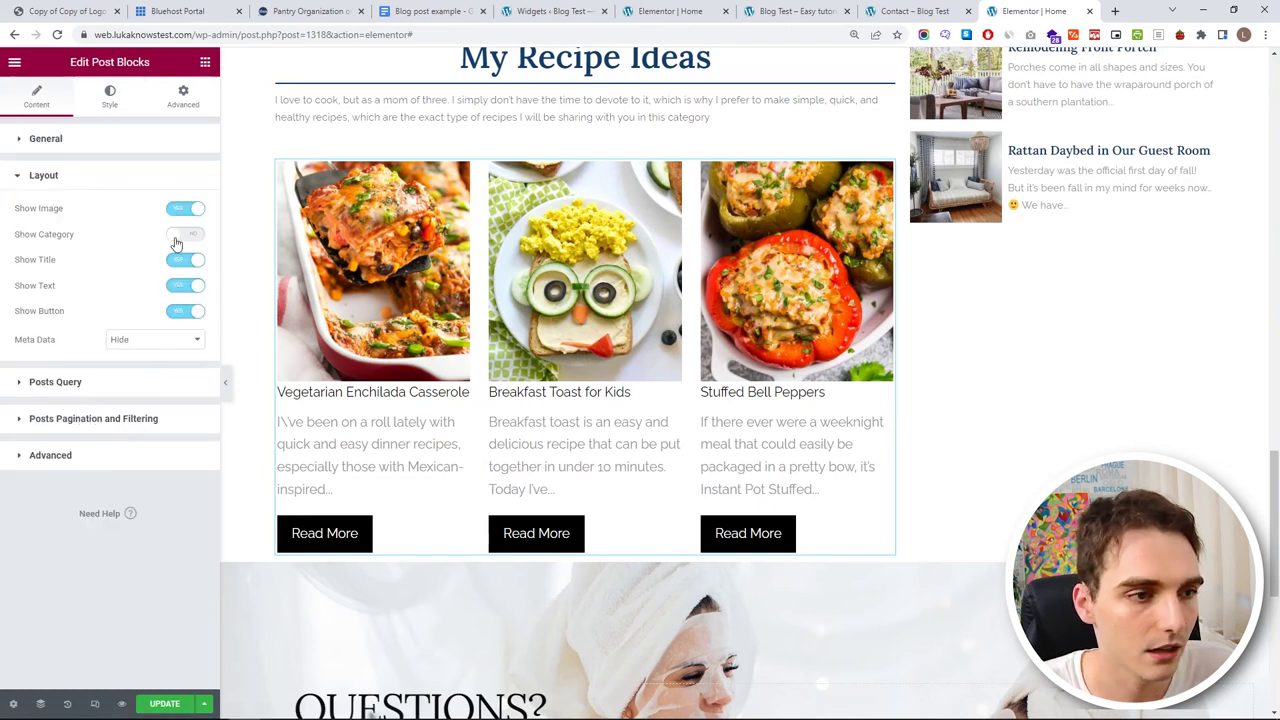
{"action": "left_click", "coordinate": [177, 237]}
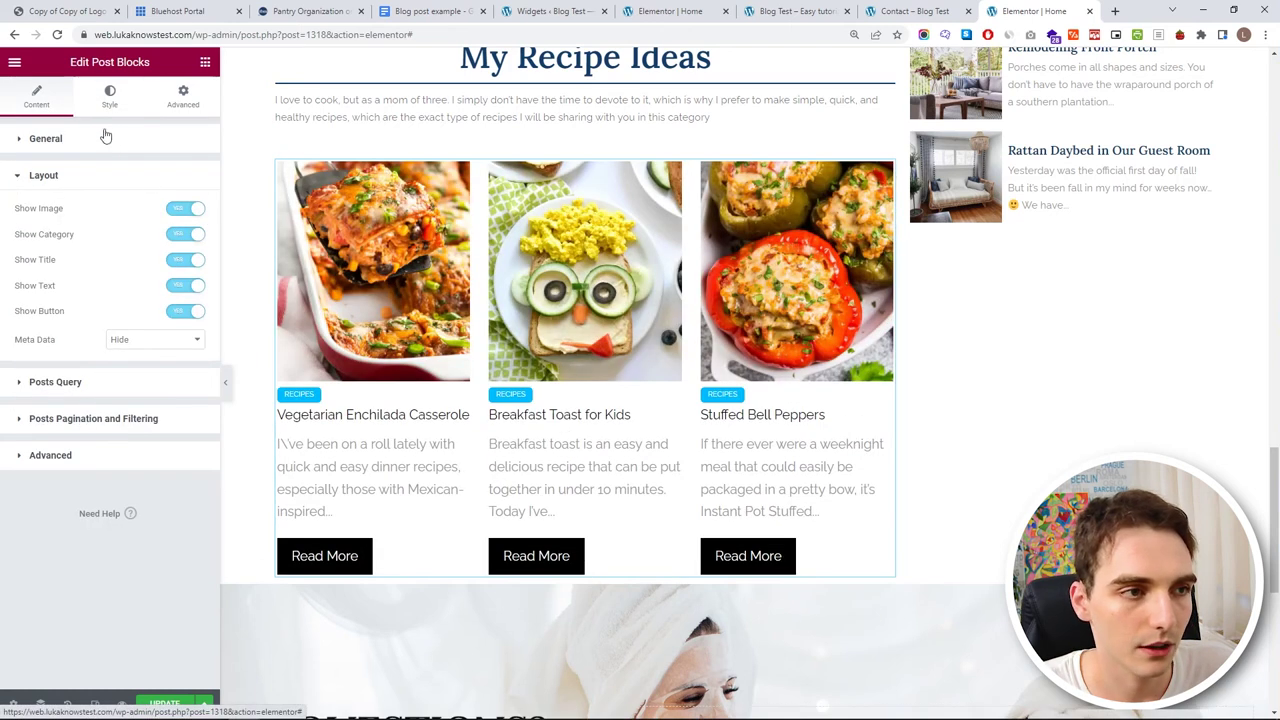
{"action": "left_click", "coordinate": [110, 97]}
{"action": "left_click", "coordinate": [56, 140]}
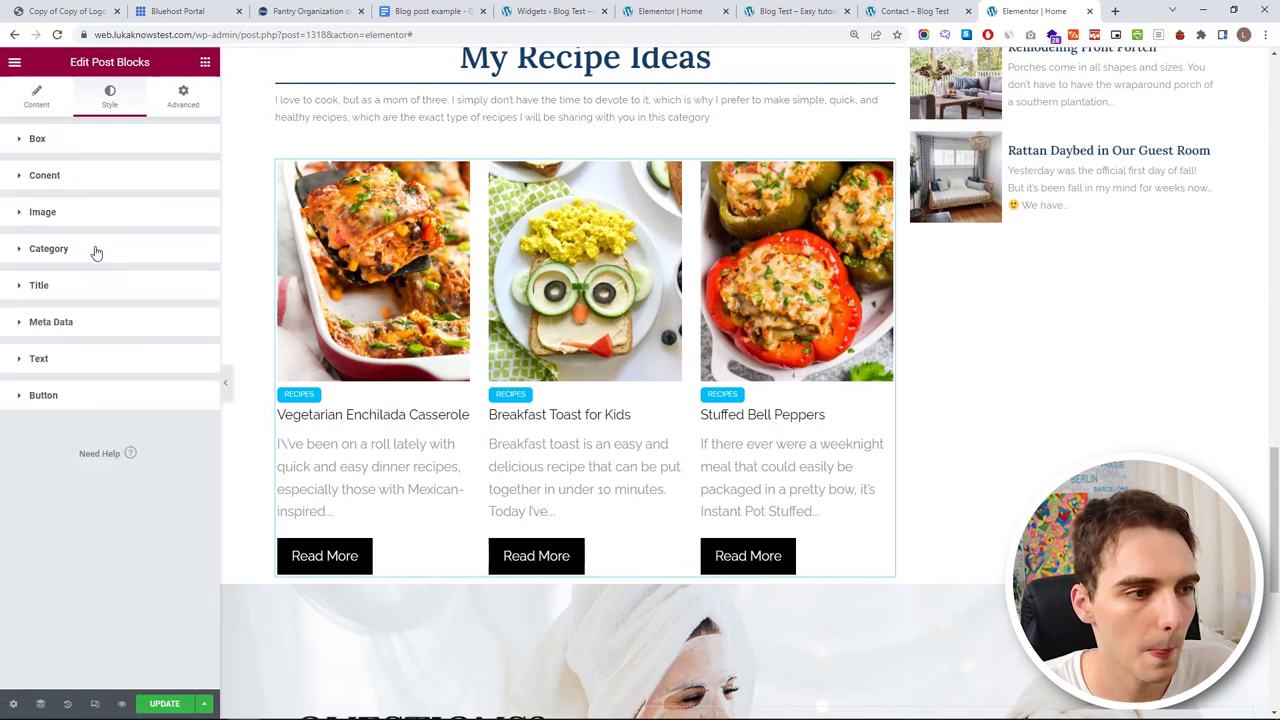
{"action": "left_click", "coordinate": [48, 248]}
{"action": "left_click", "coordinate": [195, 284]}
{"action": "left_click", "coordinate": [51, 417]}
{"action": "left_click", "coordinate": [175, 473]}
{"action": "left_click", "coordinate": [192, 473]}
{"action": "left_click", "coordinate": [45, 92]}
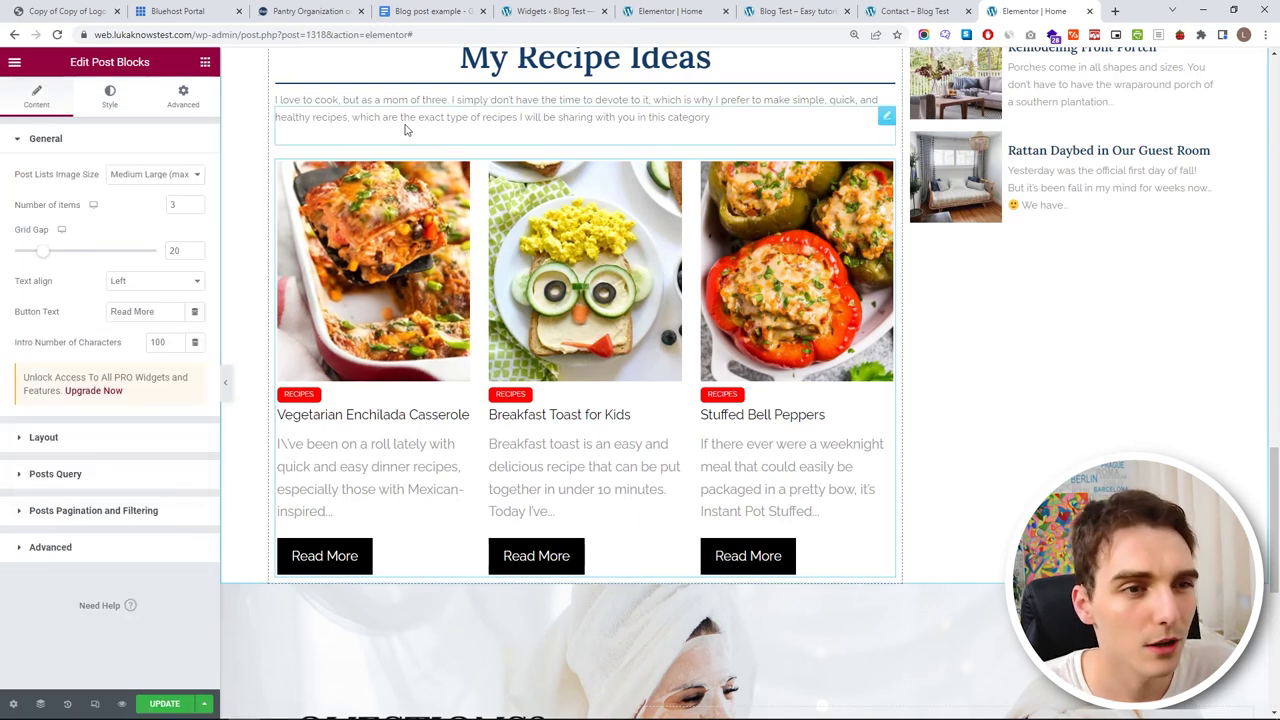
{"action": "left_click", "coordinate": [98, 439]}
{"action": "left_click", "coordinate": [185, 236]}
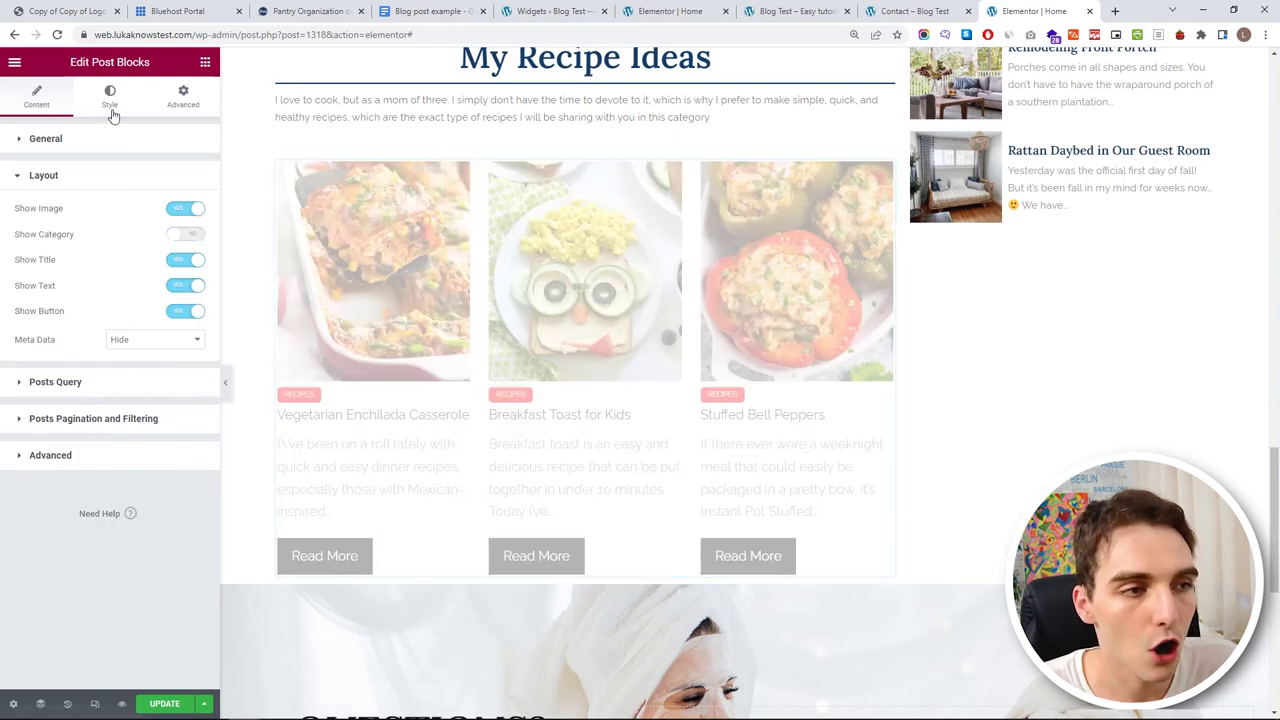
{"action": "left_click", "coordinate": [109, 97]}
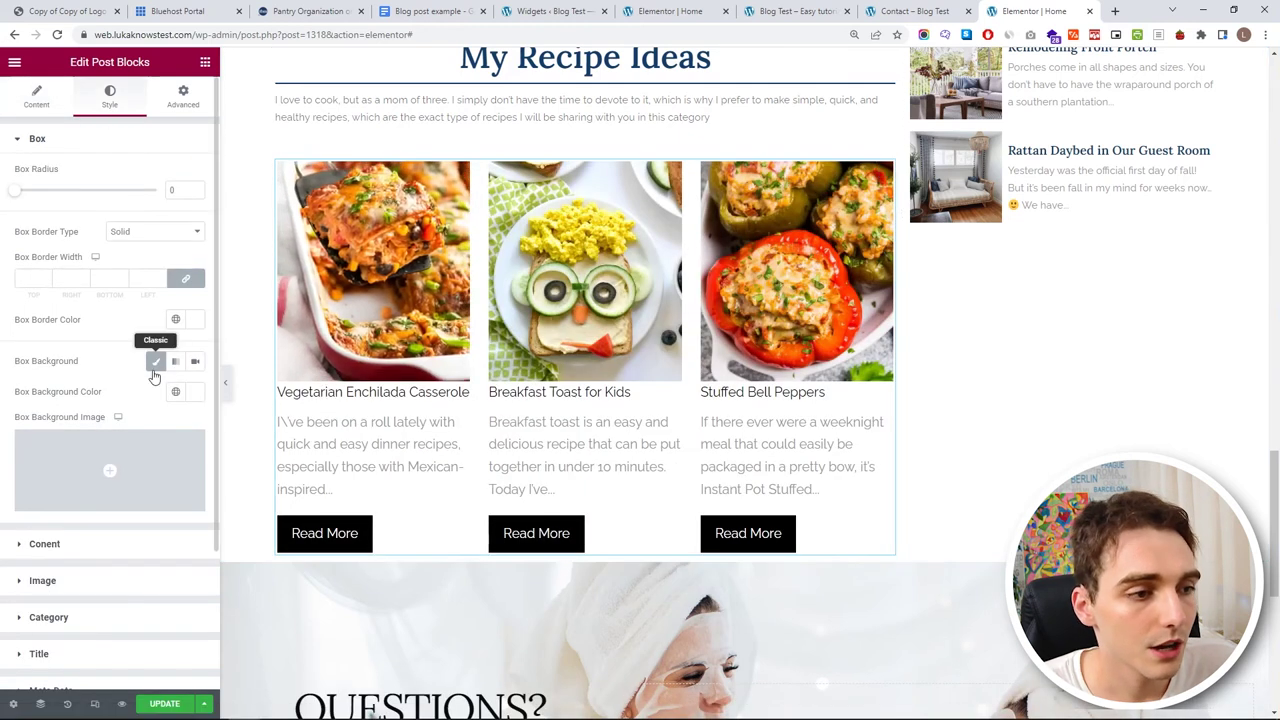
- Apply the H2 global font to post titles and reduce the font size to 22
{"action": "scroll", "coordinate": [130, 420], "scroll_direction": "down", "scroll_amount": 2}
{"action": "left_click", "coordinate": [122, 482]}
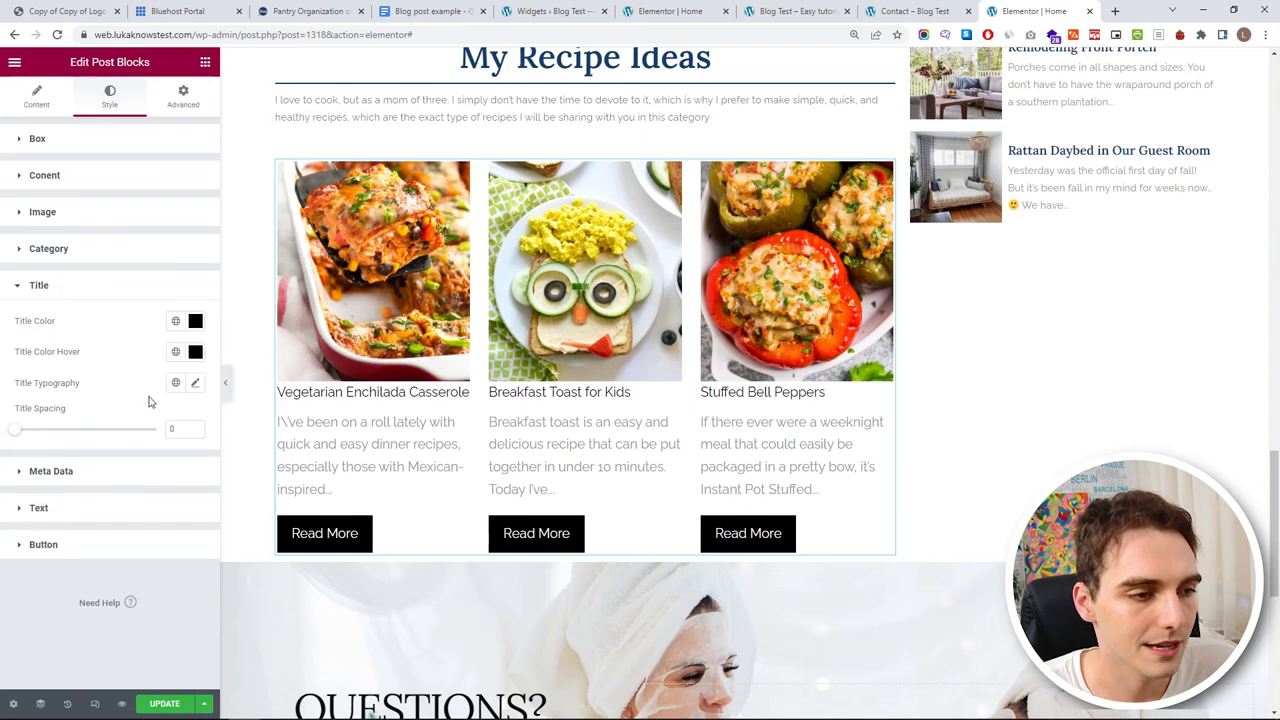
{"action": "left_click", "coordinate": [177, 383]}
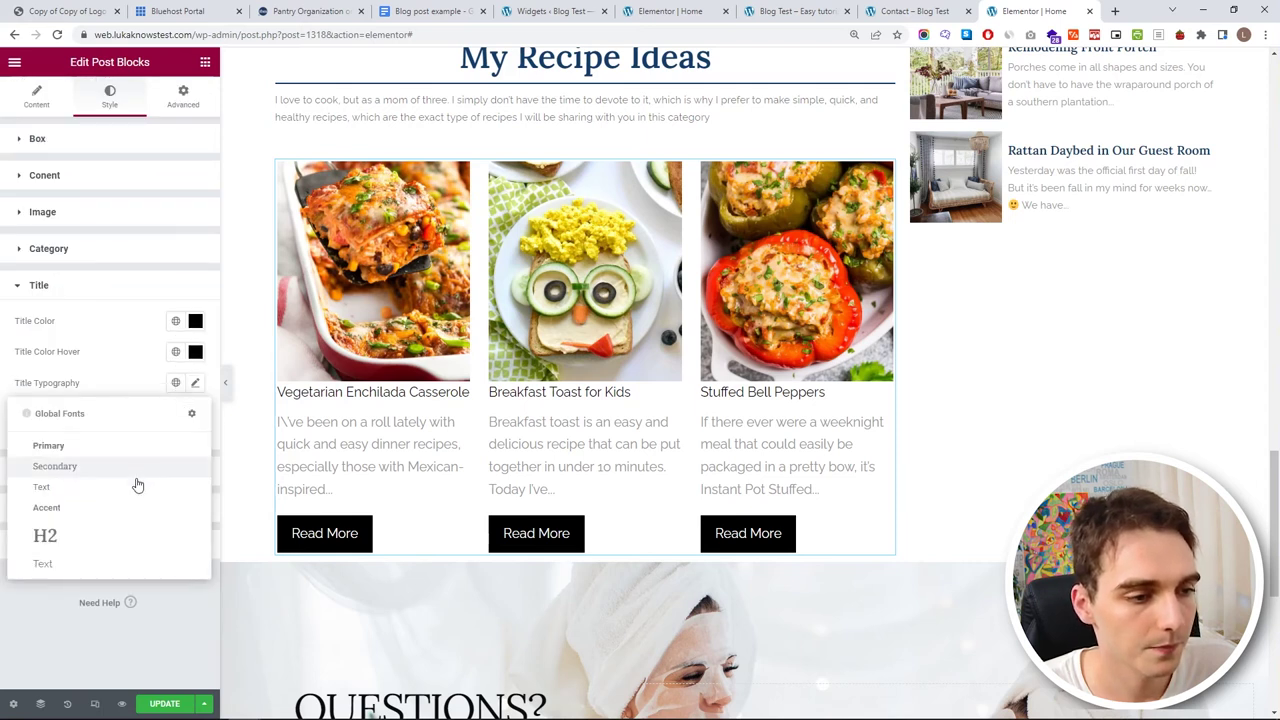
{"action": "left_click", "coordinate": [114, 526]}
{"action": "left_click", "coordinate": [194, 383]}
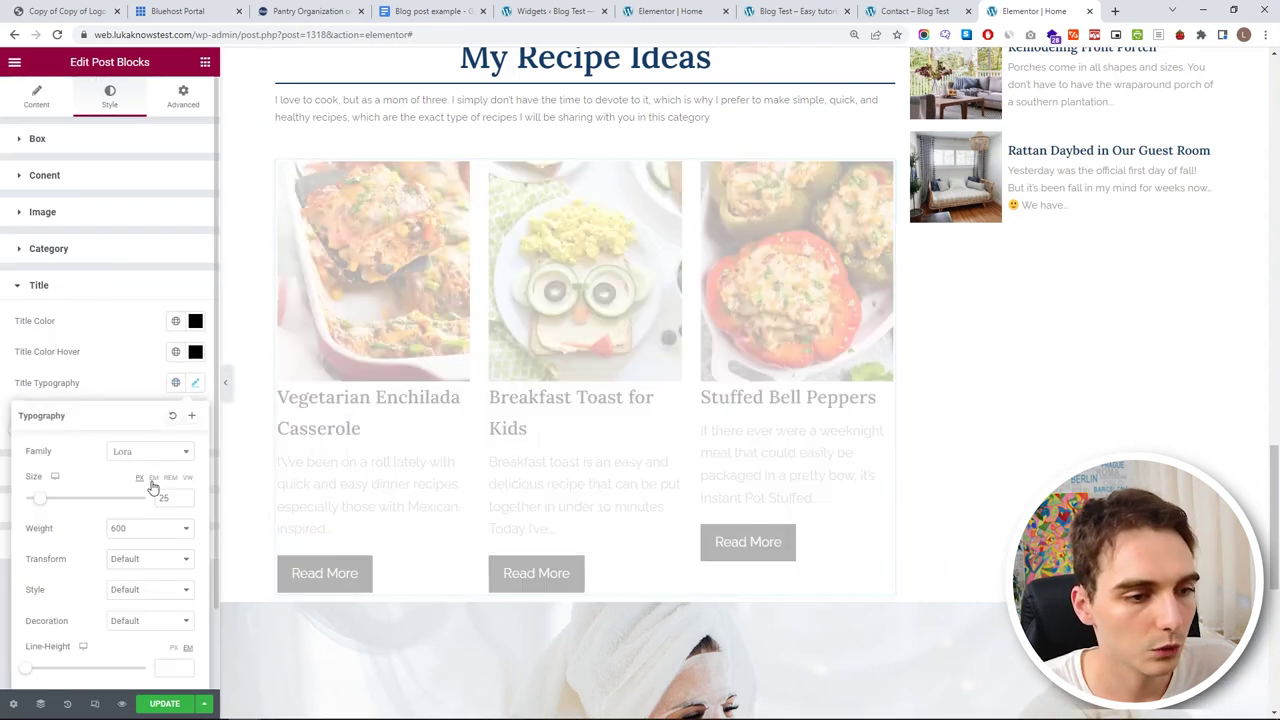
{"action": "left_click", "coordinate": [184, 502]}
{"action": "left_click", "coordinate": [184, 503]}
{"action": "left_click", "coordinate": [184, 504]}
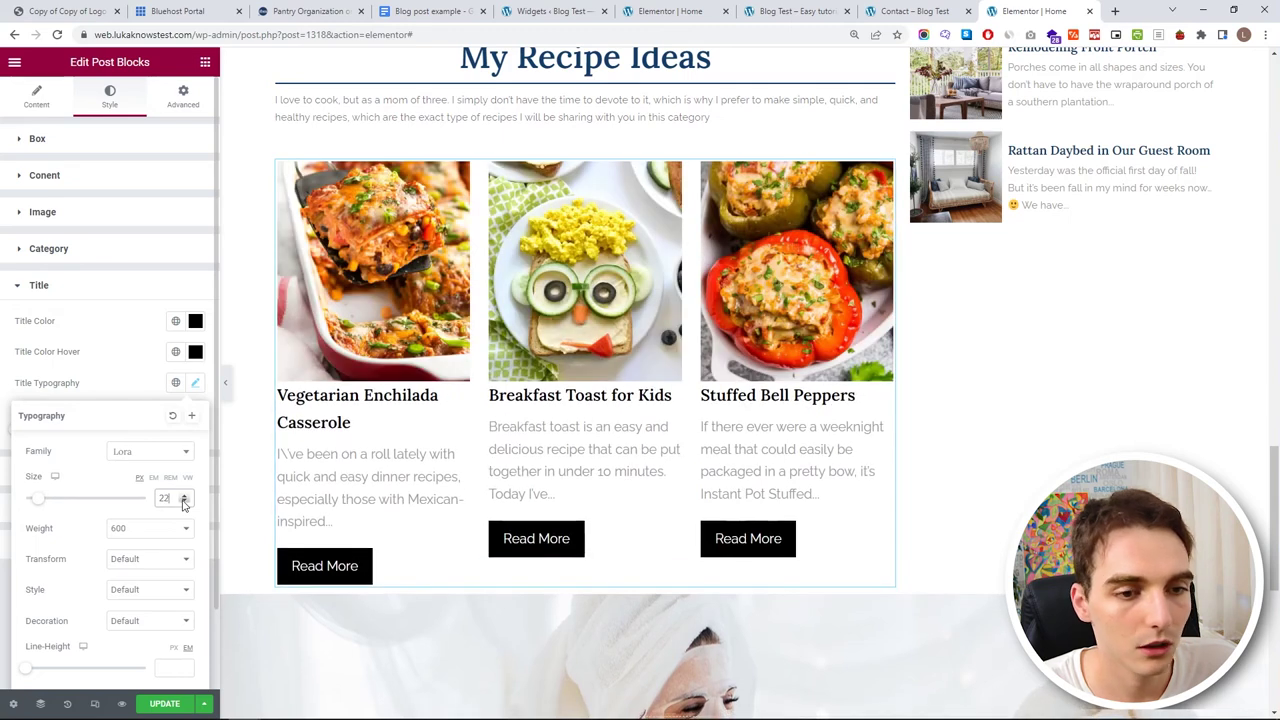
- Set the post title line height to 1.3
{"action": "scroll", "coordinate": [120, 605], "scroll_direction": "down", "scroll_amount": 1}
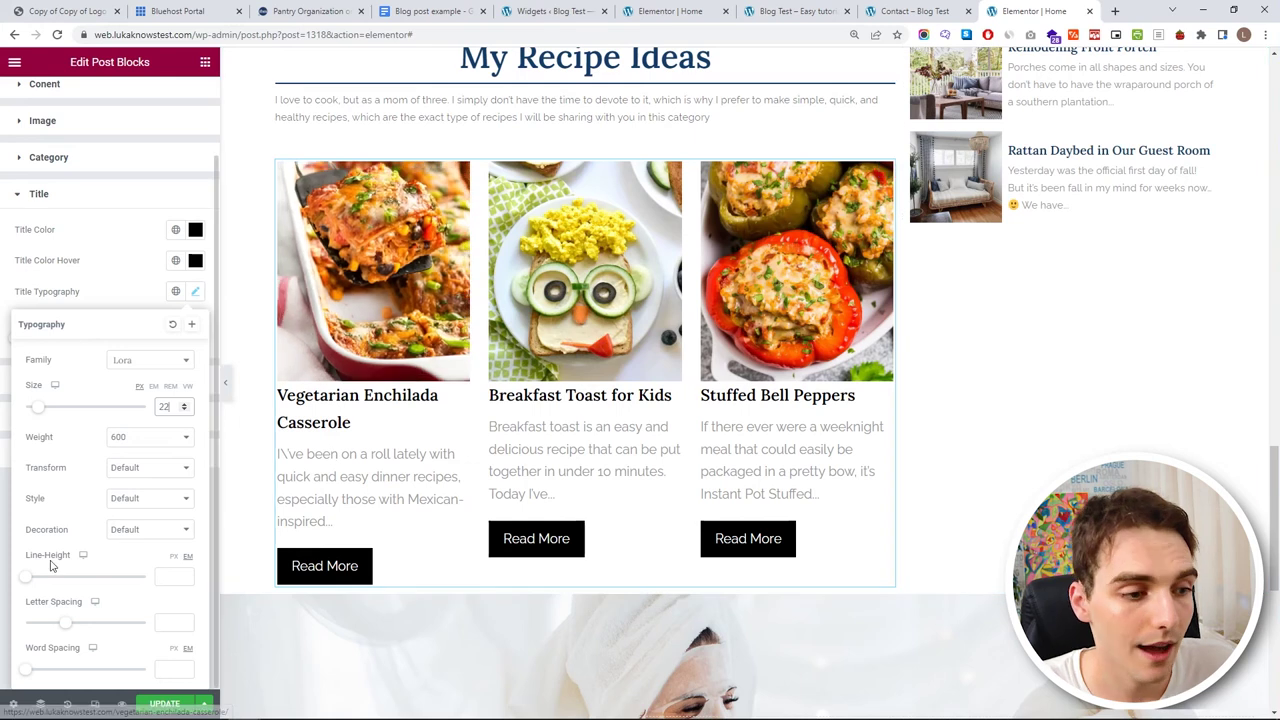
{"action": "mouse_move", "coordinate": [29, 579]}
{"action": "left_mouse_down"}
{"action": "mouse_move", "coordinate": [40, 575]}
{"action": "mouse_move", "coordinate": [10, 579]}
{"action": "mouse_move", "coordinate": [38, 578]}
{"action": "left_mouse_up"}
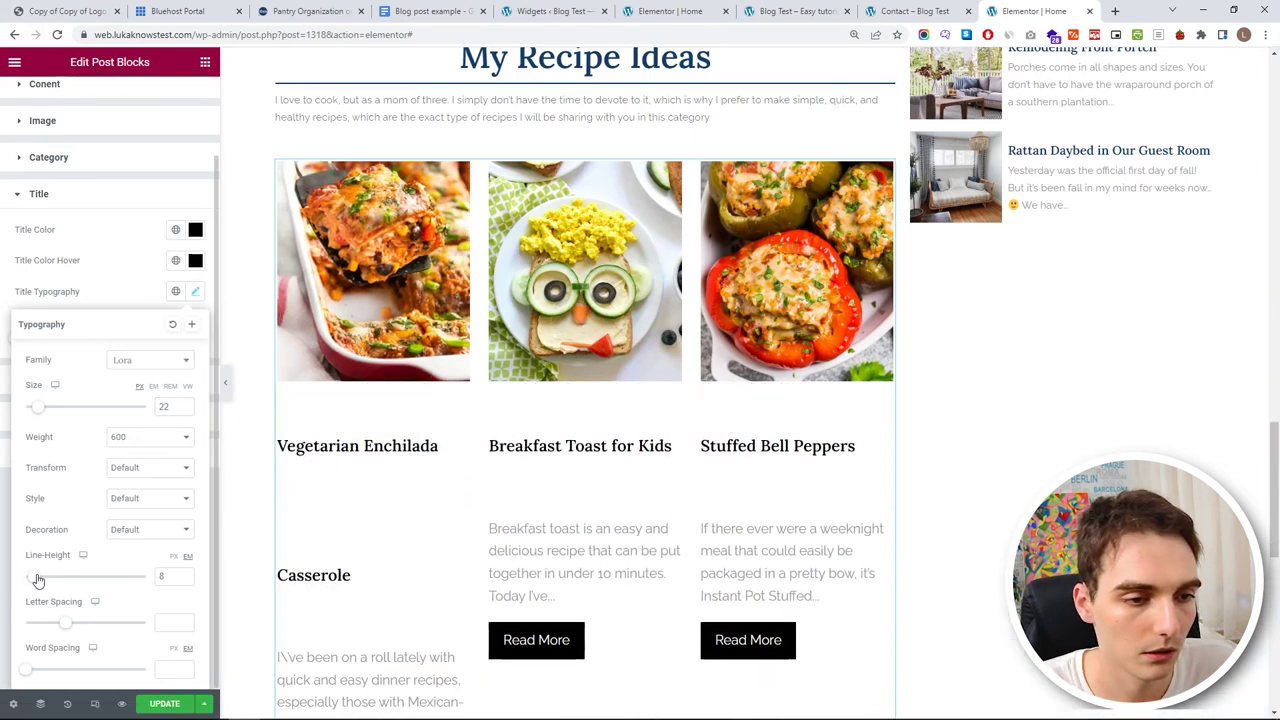
{"action": "left_click", "coordinate": [184, 578]}
{"action": "left_click", "coordinate": [185, 580]}
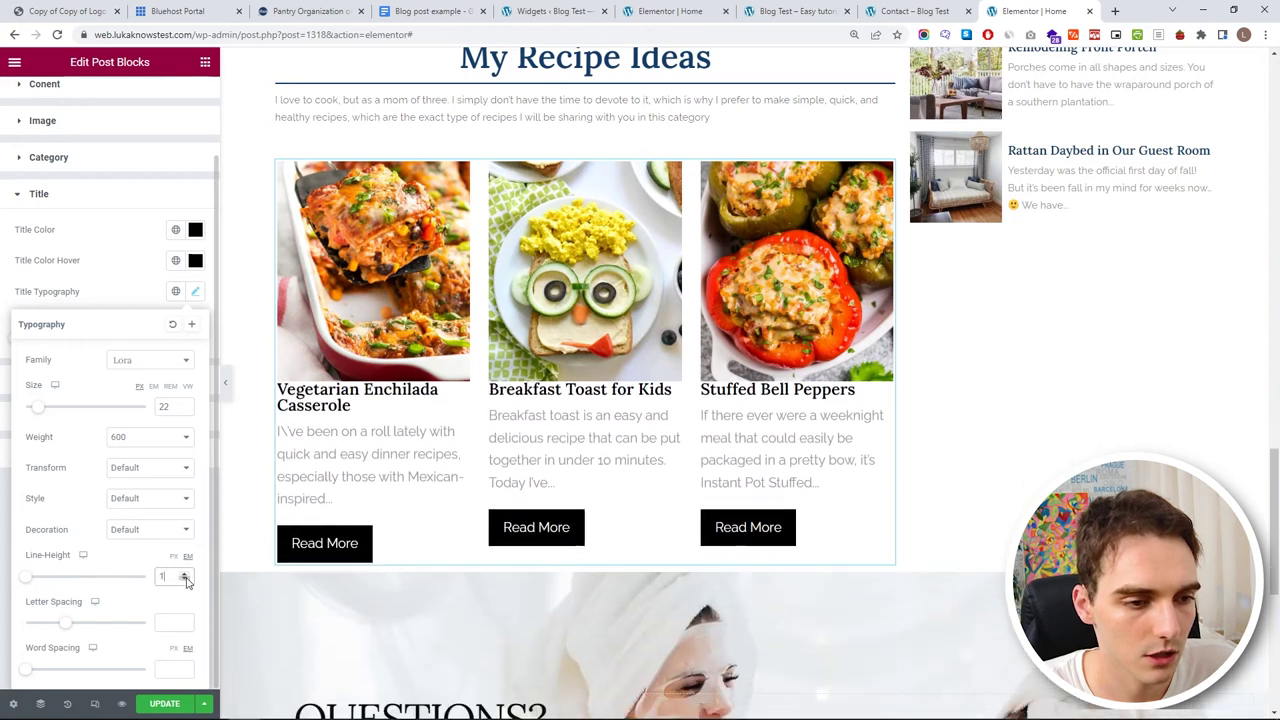
{"action": "left_click", "coordinate": [186, 574]}
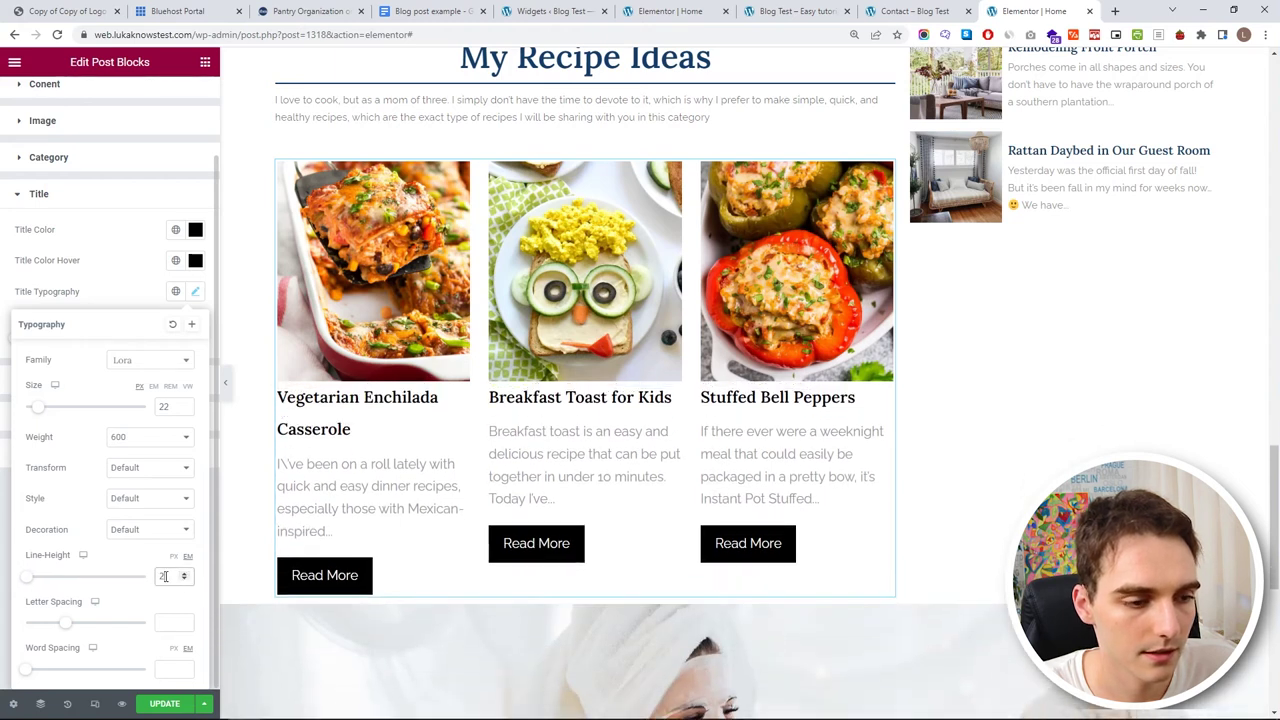
{"action": "type", "text": "1.3"}
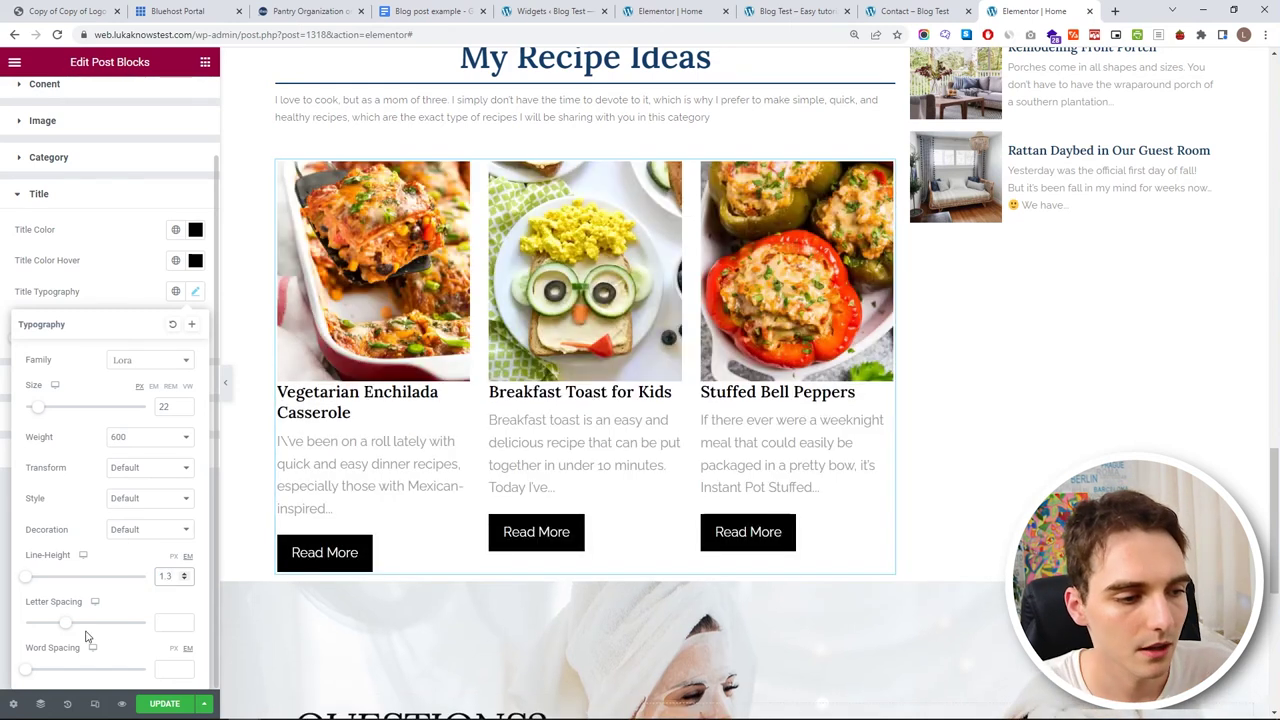
{"action": "left_click", "coordinate": [107, 265]}
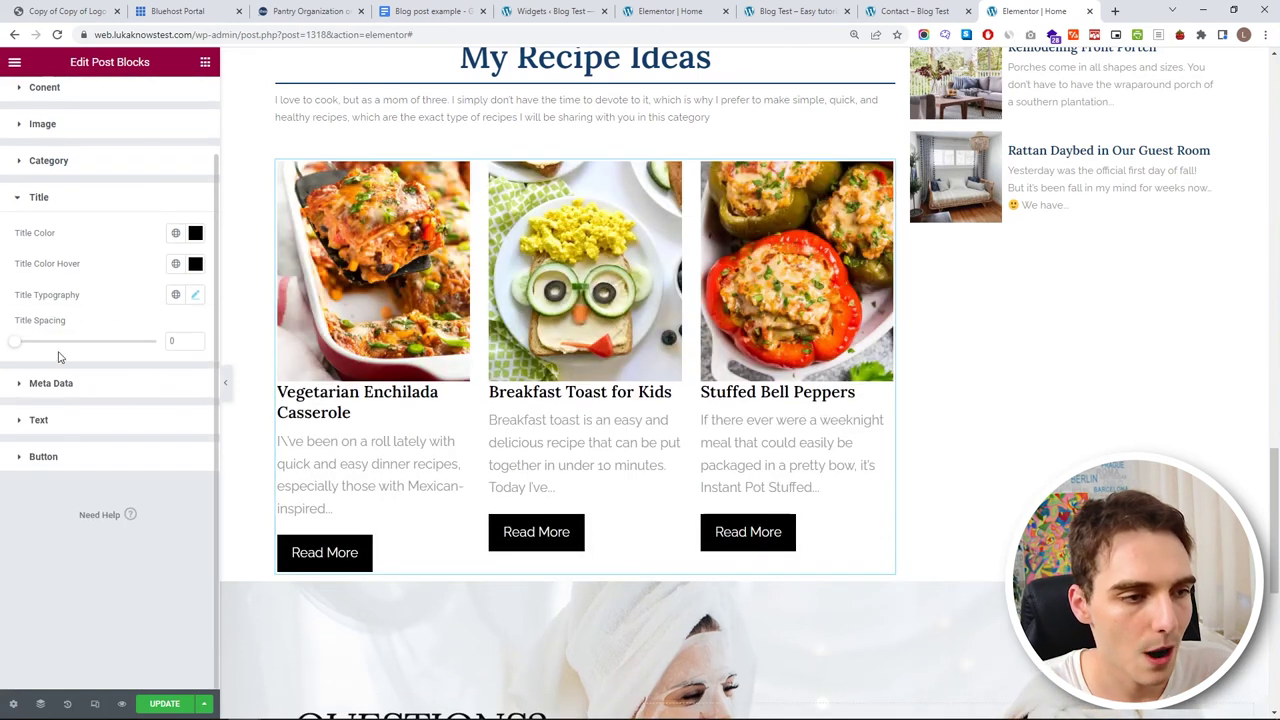
- Raise the title spacing to 10
{"action": "key", "text": "Up"}
{"action": "key", "text": "Up"}
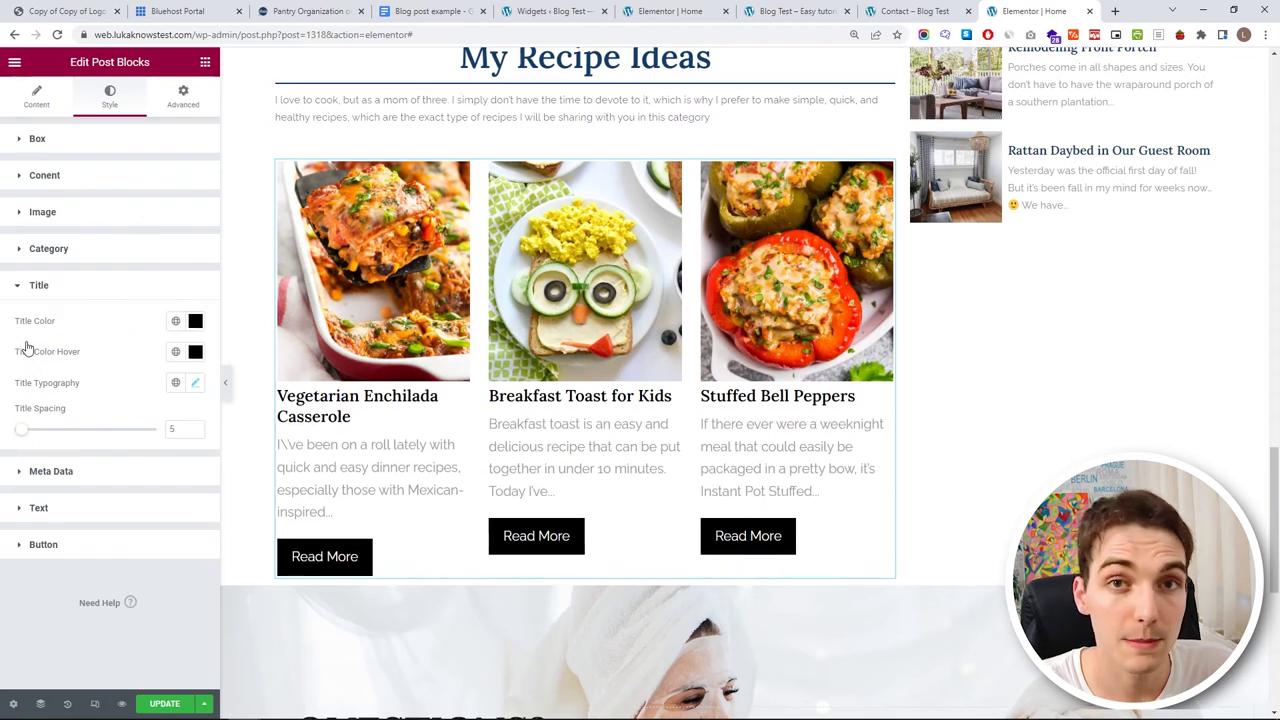
{"action": "key", "text": "Up"}
{"action": "key", "text": "Up"}
{"action": "key", "text": "Up"}
{"action": "key", "text": "Up"}
{"action": "key", "text": "Up"}
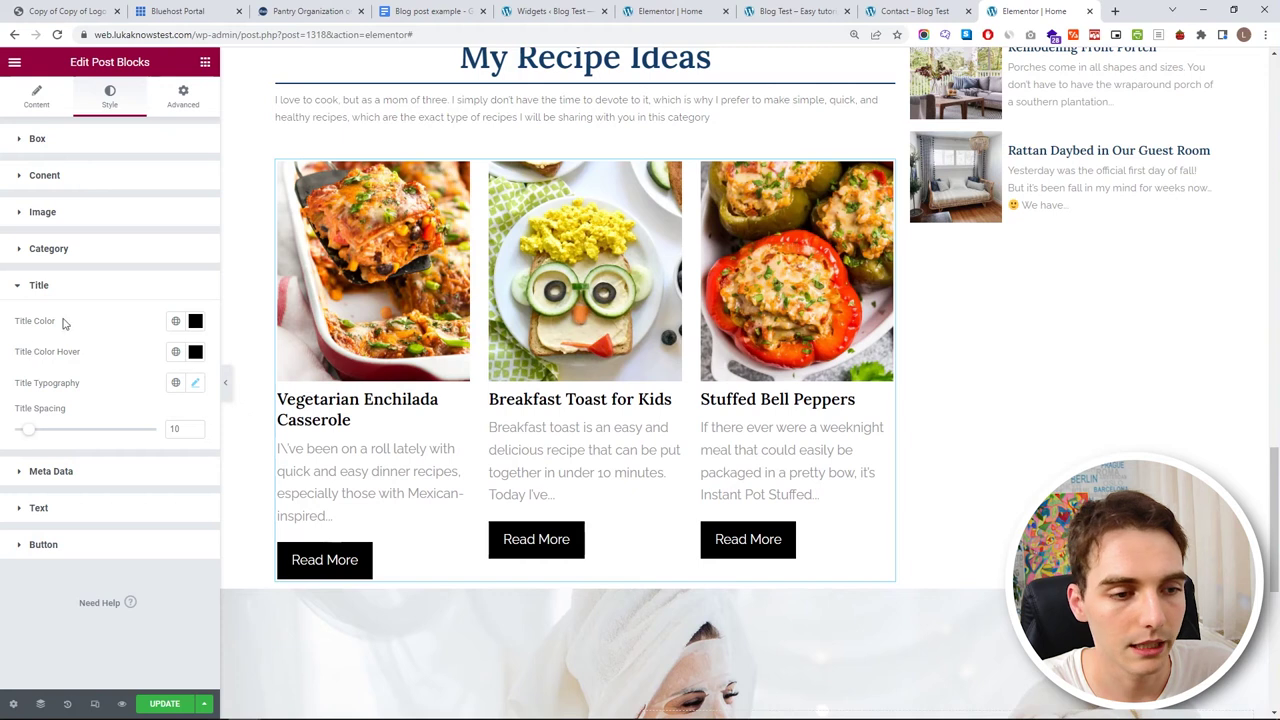
{"action": "left_click", "coordinate": [90, 288]}
- Give the post titles a blue global hover colour
{"action": "left_click", "coordinate": [97, 296]}
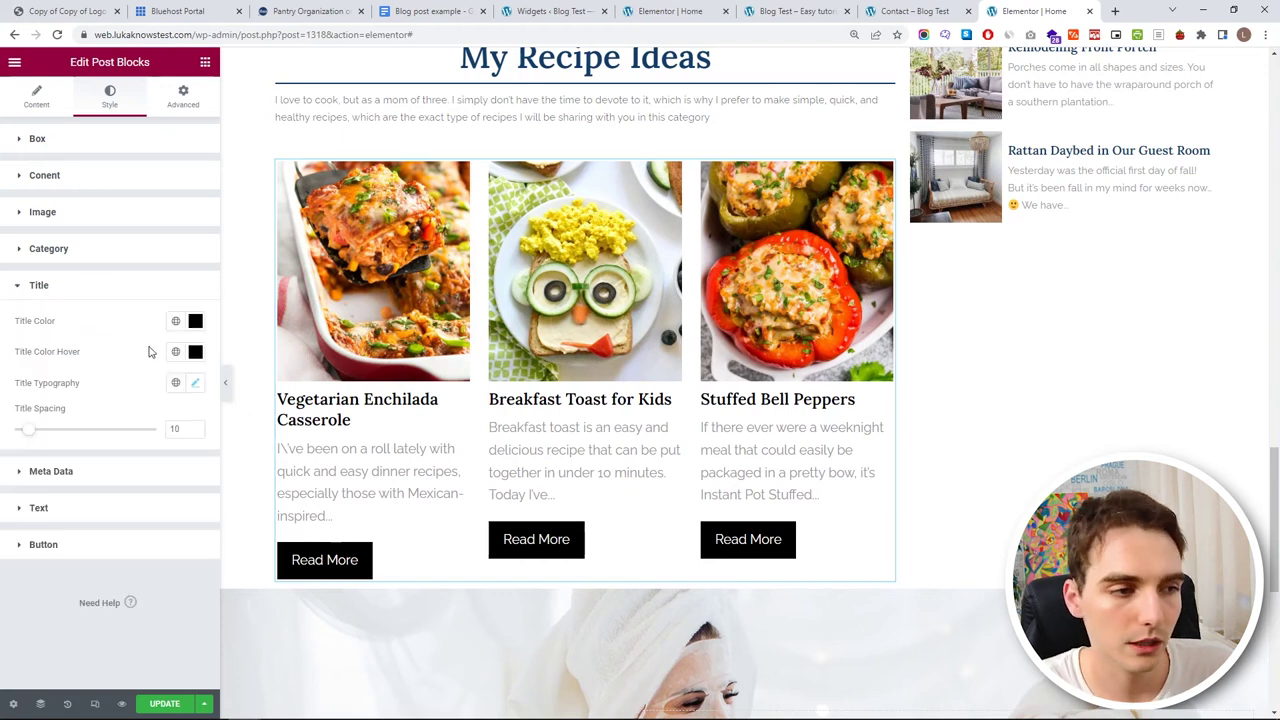
{"action": "left_click", "coordinate": [176, 351]}
{"action": "left_click", "coordinate": [89, 530]}
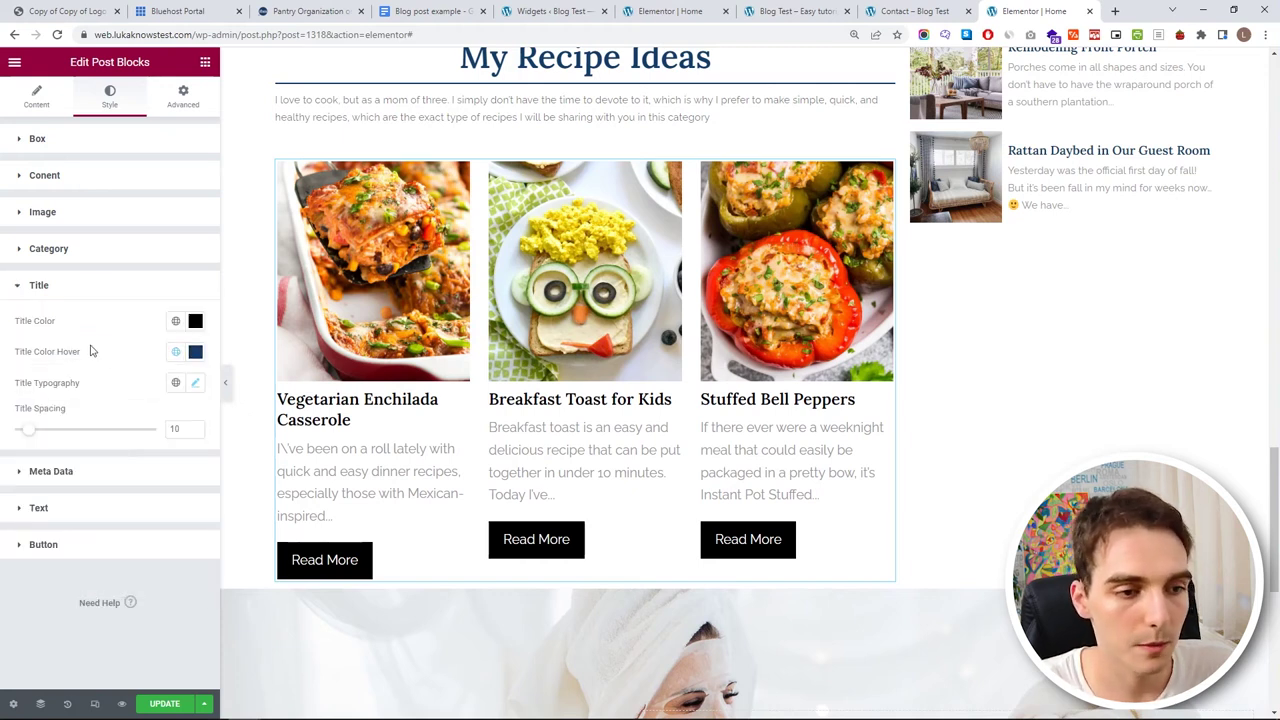
- Set the recipe post title colour to the dark blue My Blue global colour
{"action": "left_click", "coordinate": [174, 323]}
{"action": "scroll", "coordinate": [100, 486], "scroll_direction": "down", "scroll_amount": 1}
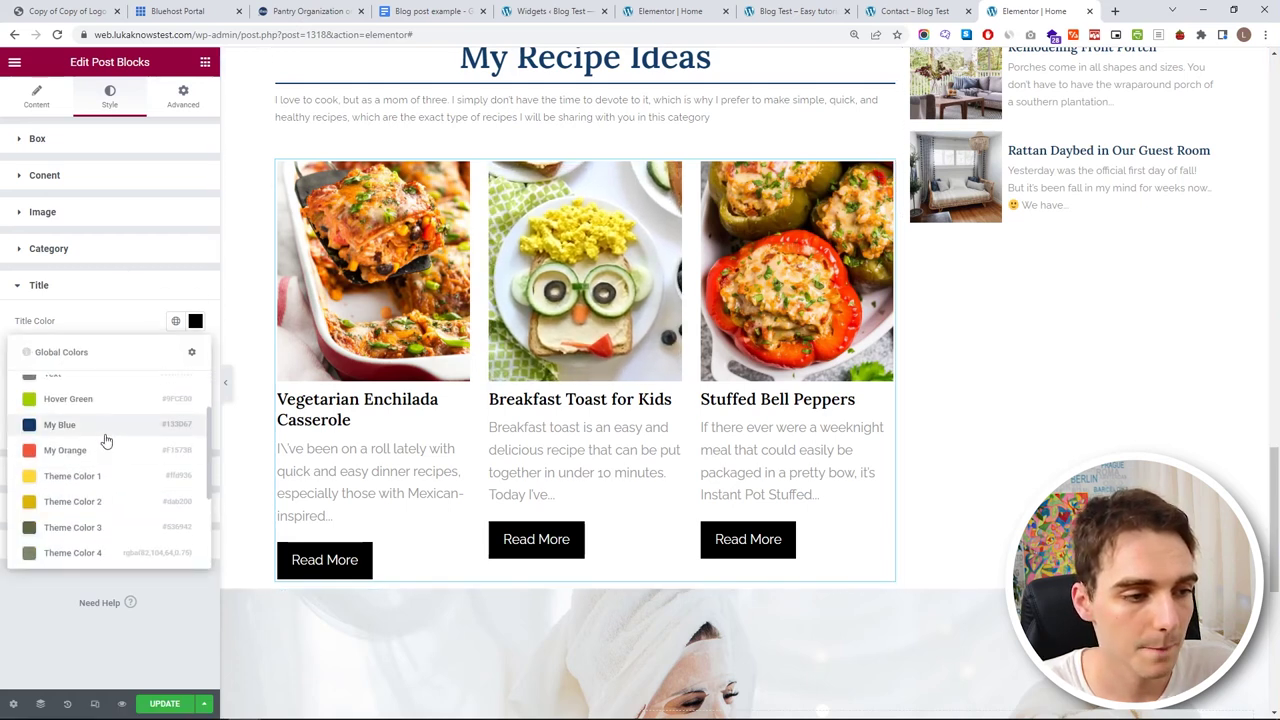
{"action": "left_click", "coordinate": [104, 430]}
- Set the title hover colour to My Blue, lightened to #406F9F
{"action": "left_click", "coordinate": [195, 351]}
{"action": "left_click", "coordinate": [71, 409]}
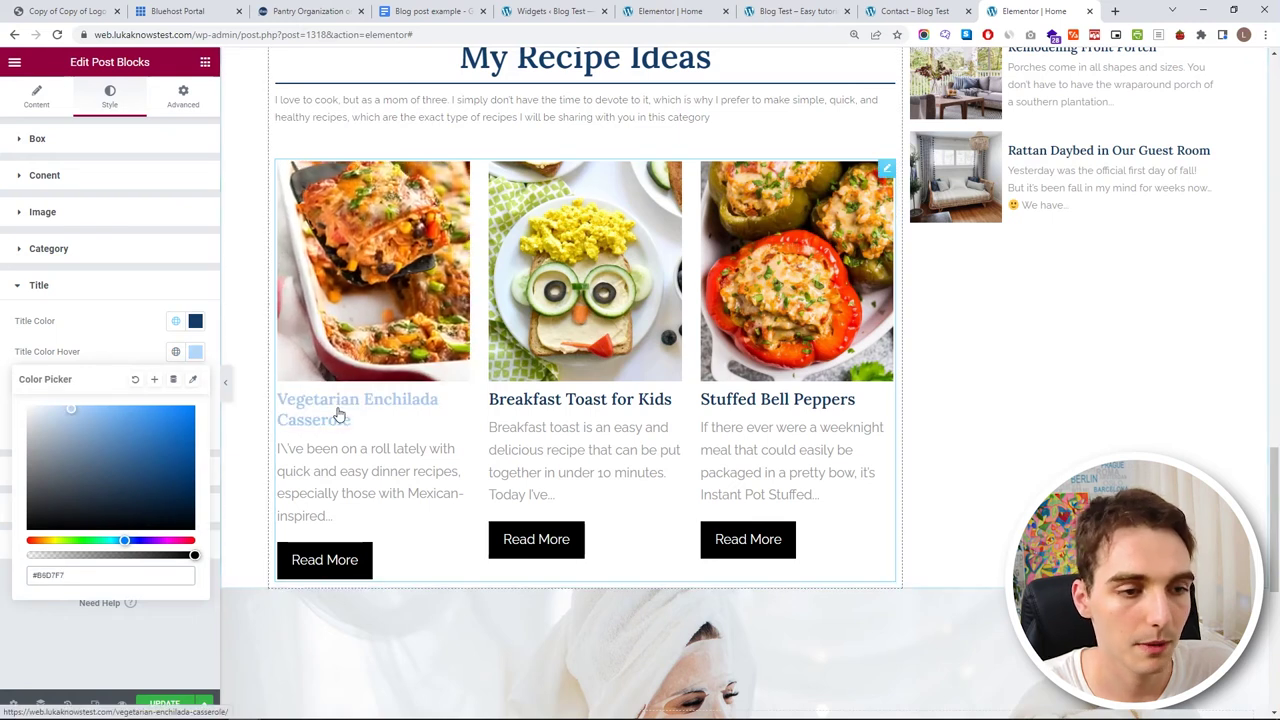
{"action": "left_click", "coordinate": [131, 414]}
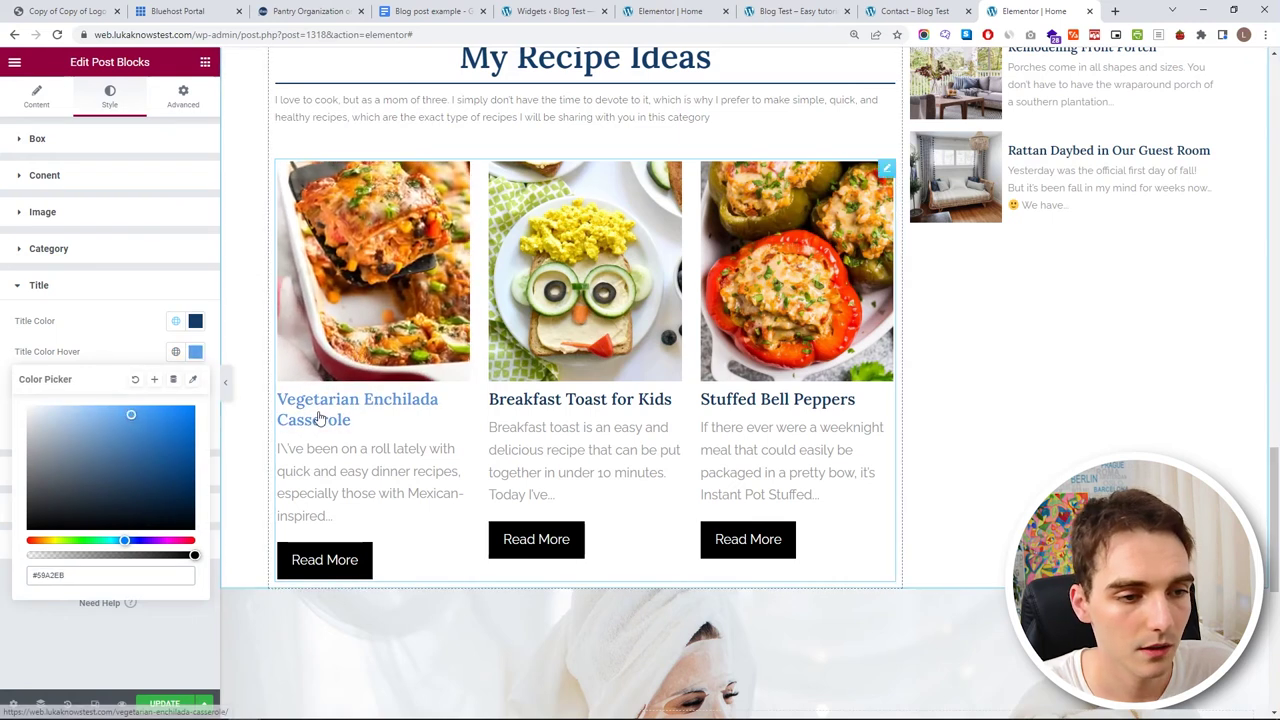
{"action": "left_click", "coordinate": [160, 413]}
{"action": "left_click", "coordinate": [143, 362]}
{"action": "left_click", "coordinate": [175, 352]}
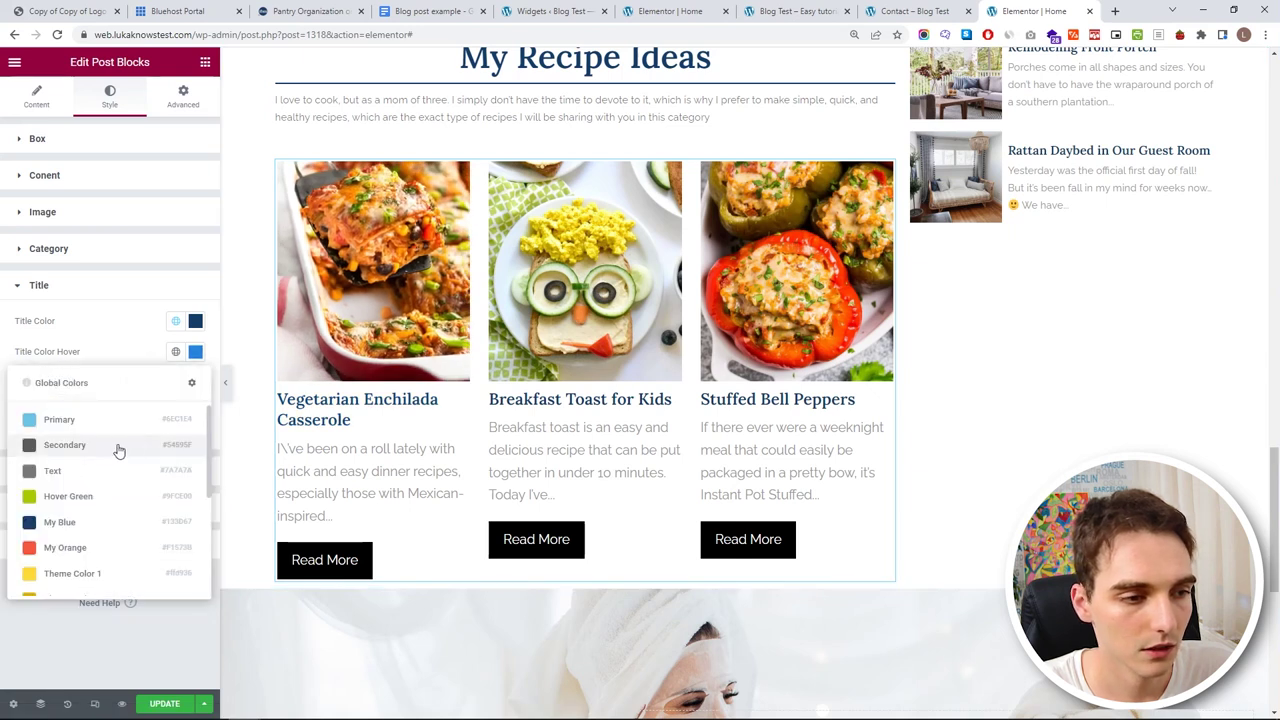
{"action": "left_click", "coordinate": [86, 522]}
{"action": "left_click", "coordinate": [195, 352]}
{"action": "left_click", "coordinate": [127, 452]}
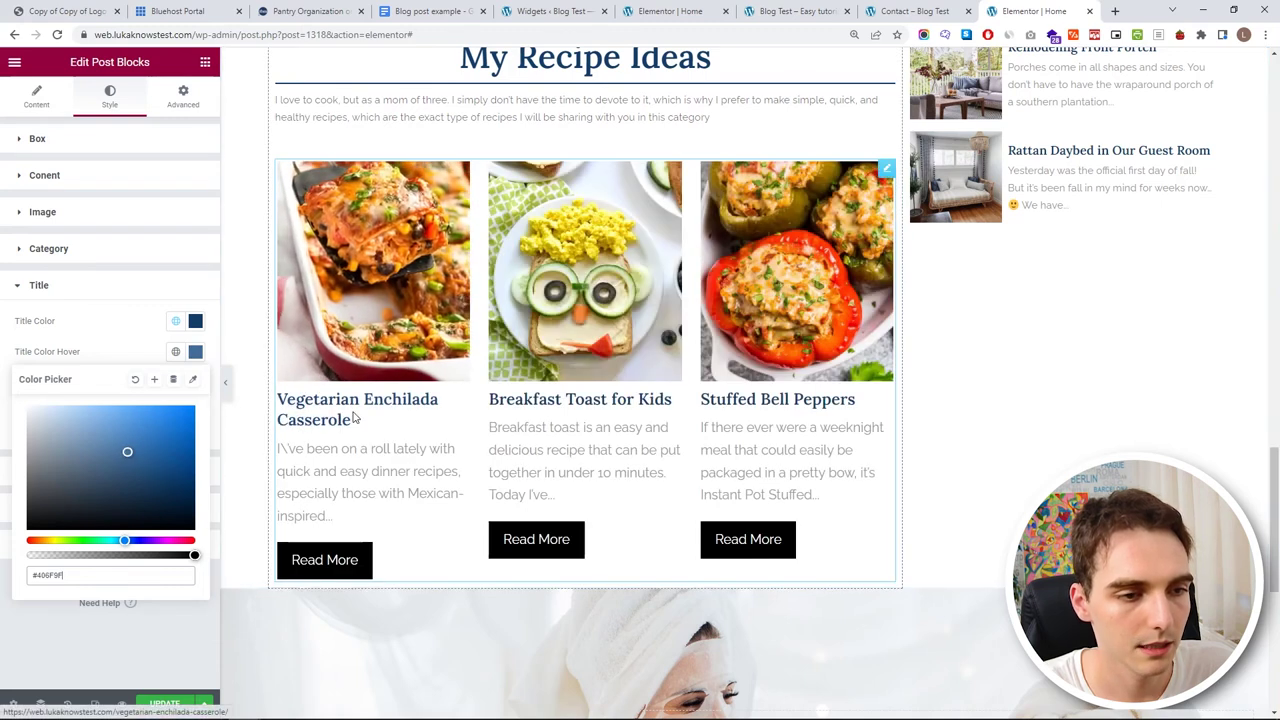
- Open the excerpt text typography settings
{"action": "left_click", "coordinate": [125, 281]}
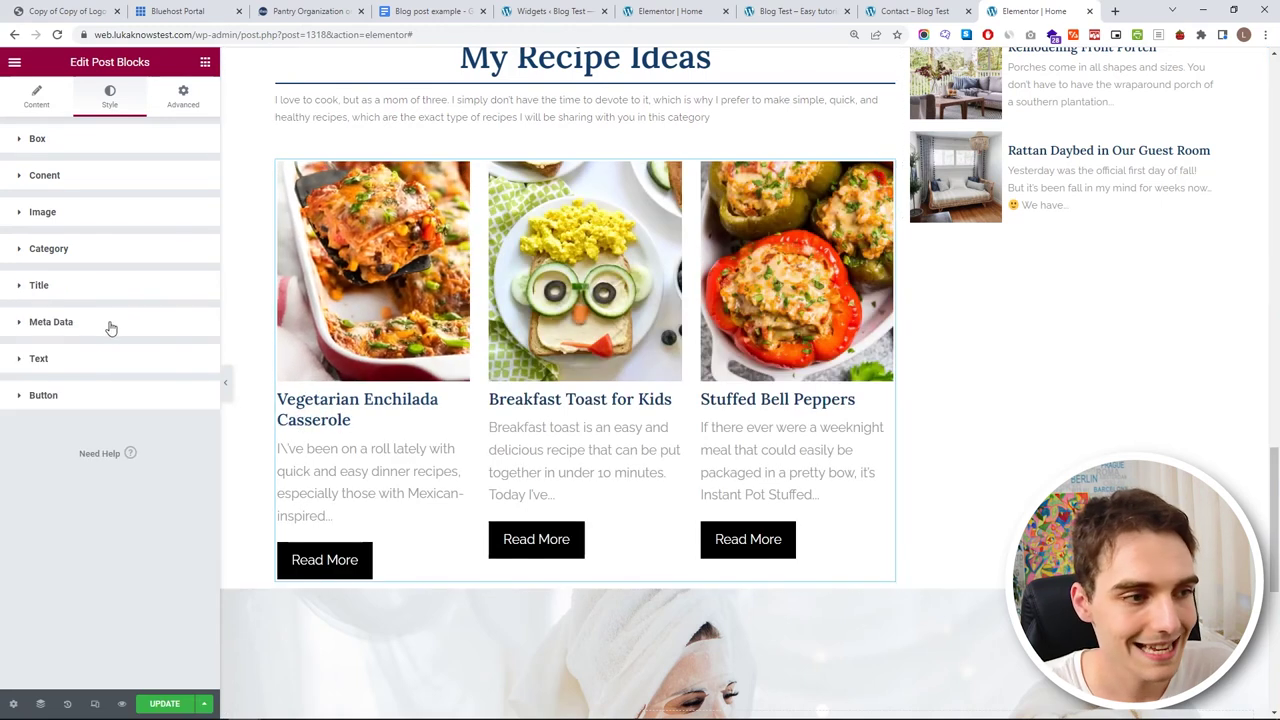
{"action": "left_click", "coordinate": [106, 362]}
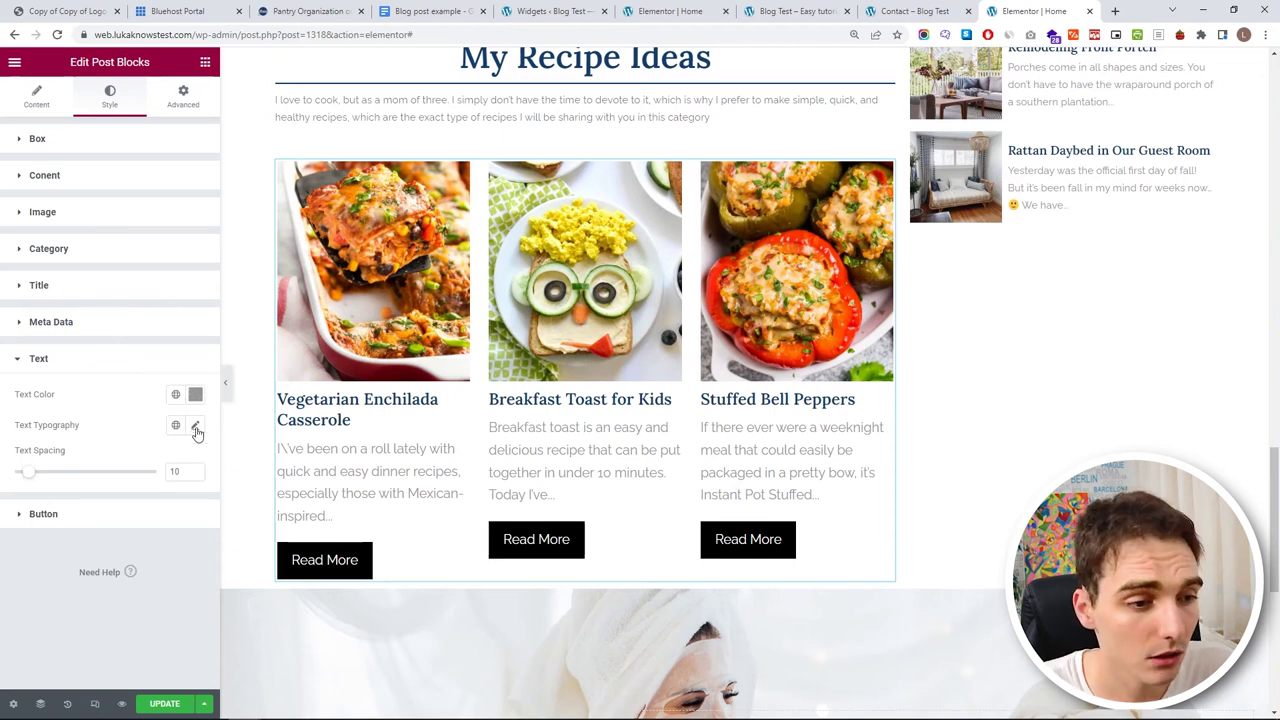
{"action": "left_click", "coordinate": [196, 428]}
- Apply a global font to the recipe excerpts
{"action": "left_click", "coordinate": [176, 425]}
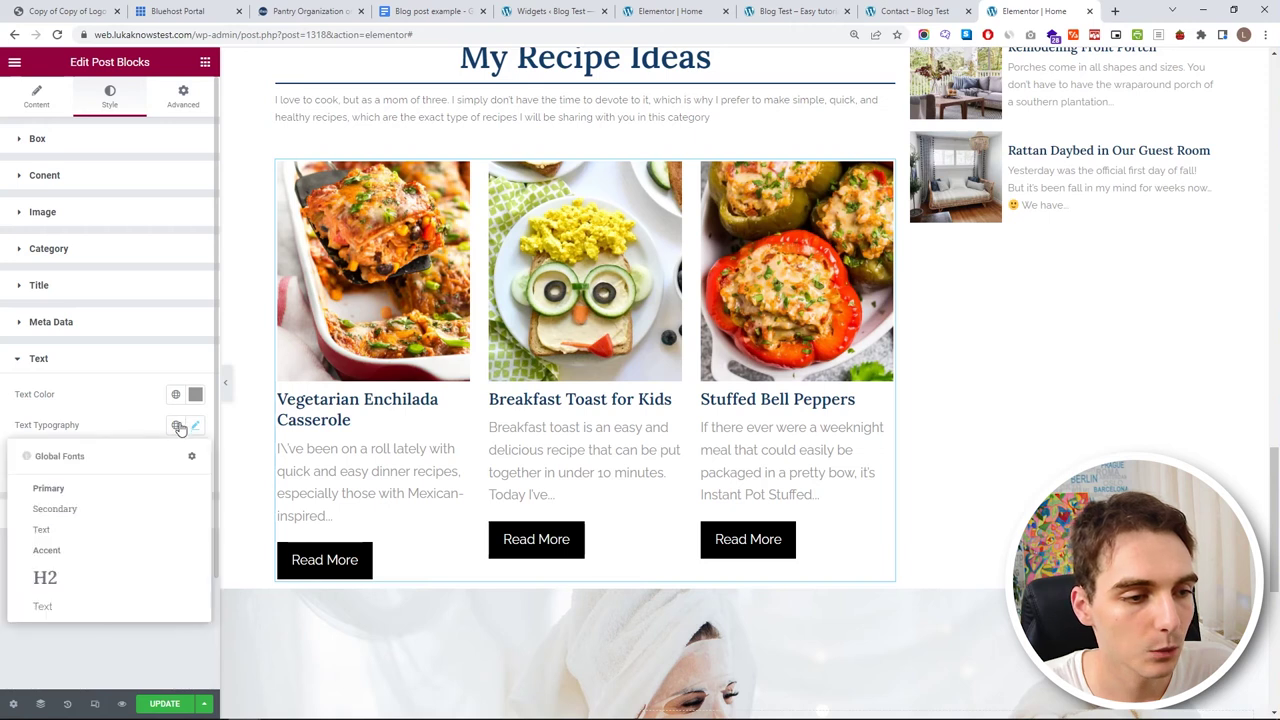
{"action": "left_click", "coordinate": [75, 598]}
{"action": "left_click", "coordinate": [176, 425]}
{"action": "left_click", "coordinate": [78, 606]}
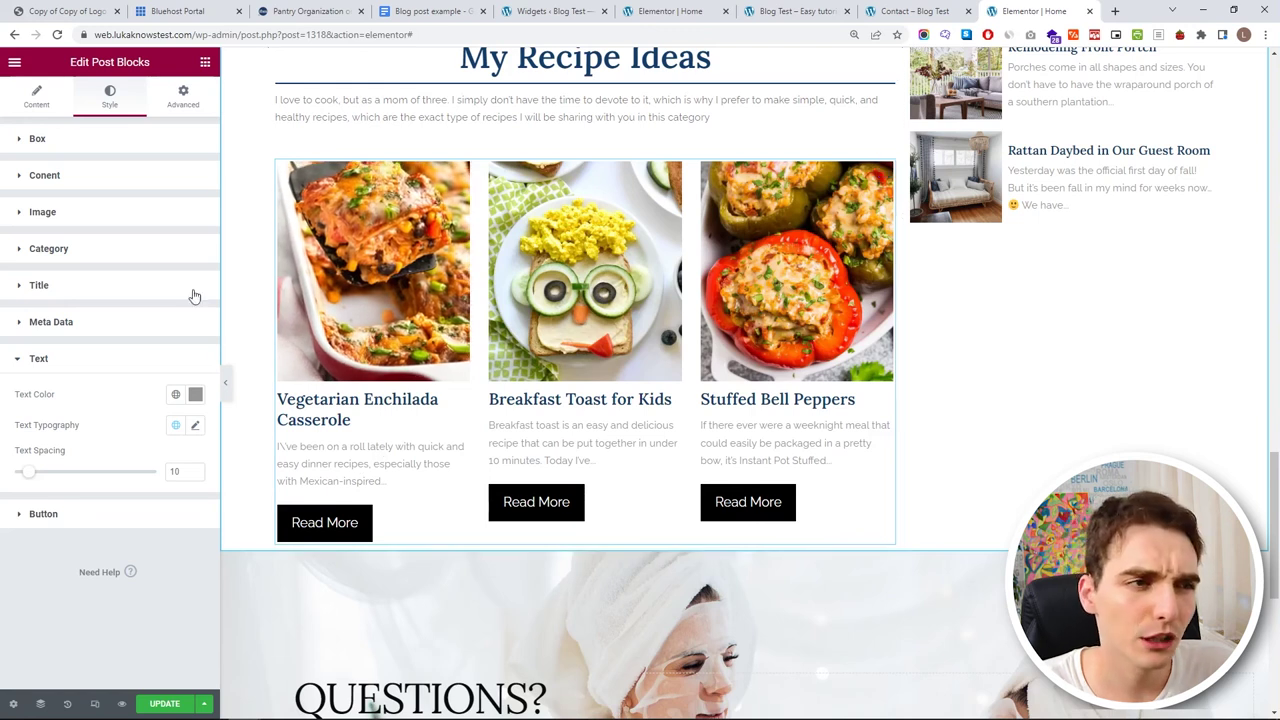
- Lengthen the excerpts from 100 to 200 characters
{"action": "left_click", "coordinate": [36, 97]}
{"action": "left_click_drag", "start_coordinate": [169, 345], "coordinate": [116, 343]}
{"action": "type", "text": "200"}
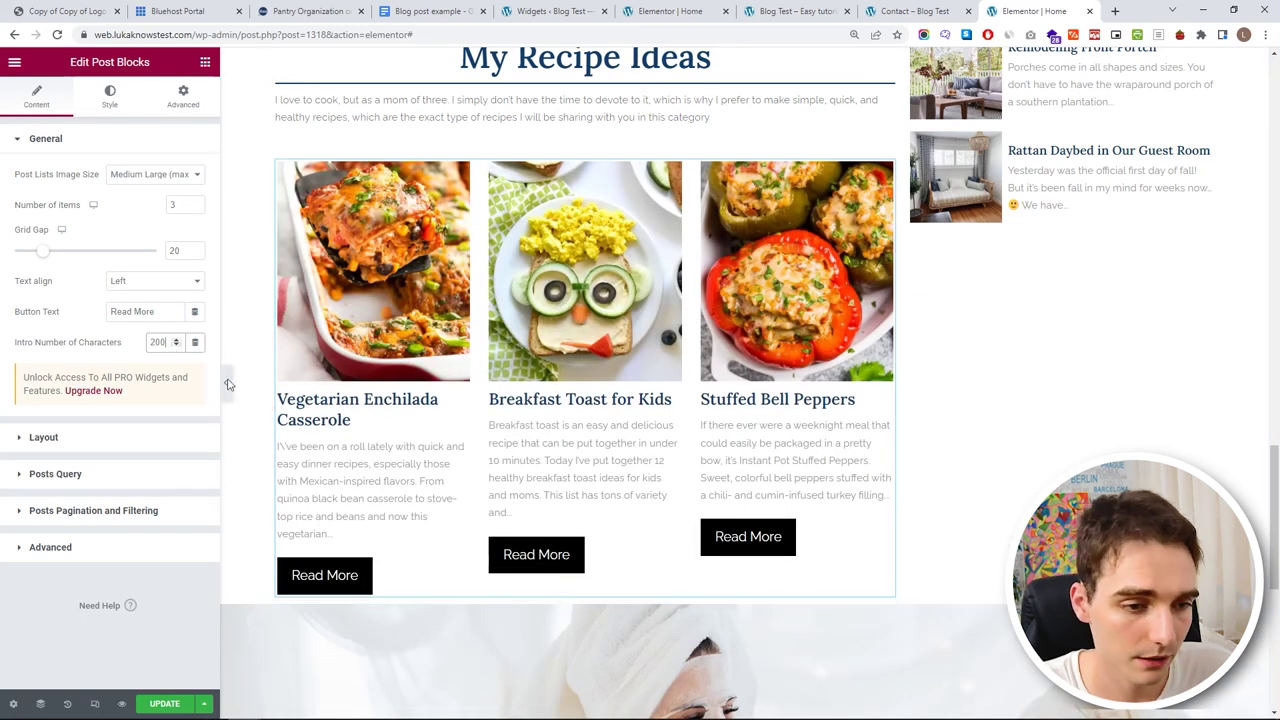
{"action": "scroll", "coordinate": [597, 538], "scroll_direction": "up", "scroll_amount": 1}
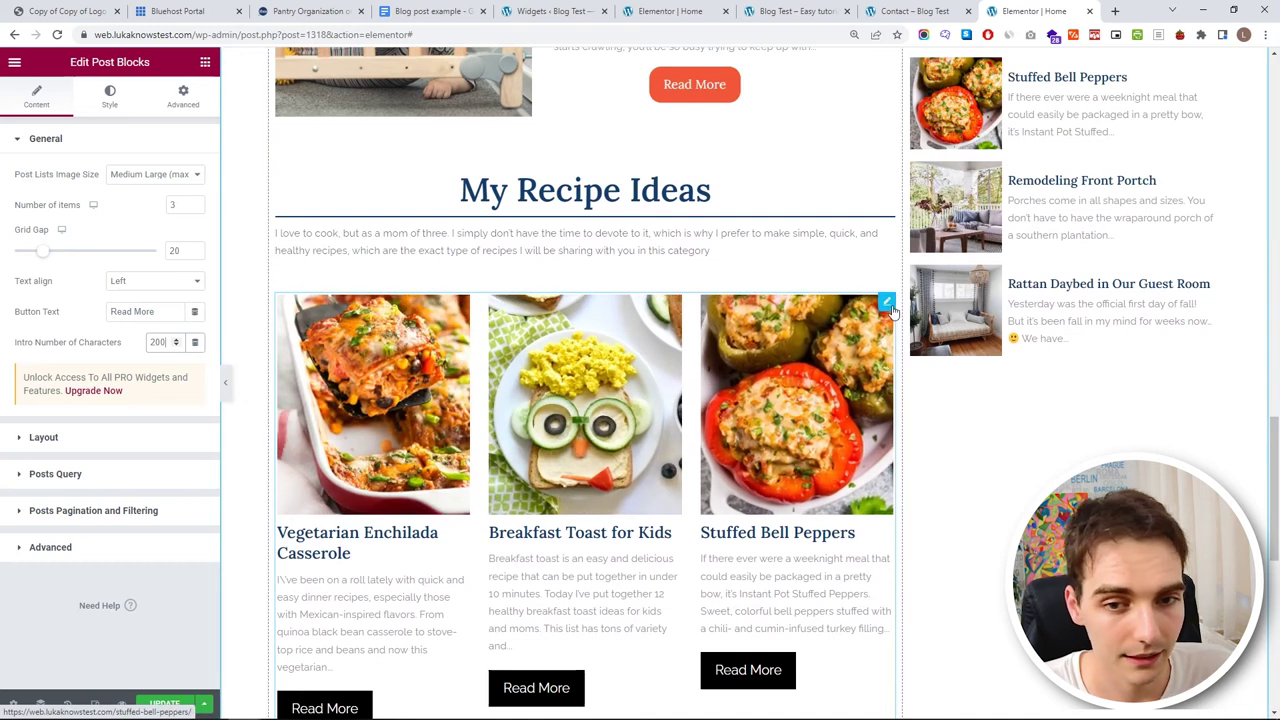
- Unlink the grid's margins and set the top margin to -24
{"action": "left_click", "coordinate": [172, 97]}
{"action": "left_click", "coordinate": [186, 190]}
{"action": "left_click", "coordinate": [43, 192]}
{"action": "type", "text": "-9"}
{"action": "key", "text": "Down"}
{"action": "key", "text": "Down"}
{"action": "key", "text": "Down"}
{"action": "key", "text": "Down"}
{"action": "key", "text": "Down"}
{"action": "key", "text": "Down"}
{"action": "key", "text": "Down"}
{"action": "key", "text": "Down"}
{"action": "key", "text": "Down"}
{"action": "key", "text": "Down"}
{"action": "key", "text": "Down"}
{"action": "key", "text": "Down"}
{"action": "key", "text": "Down"}
{"action": "key", "text": "Down"}
{"action": "key", "text": "Down"}
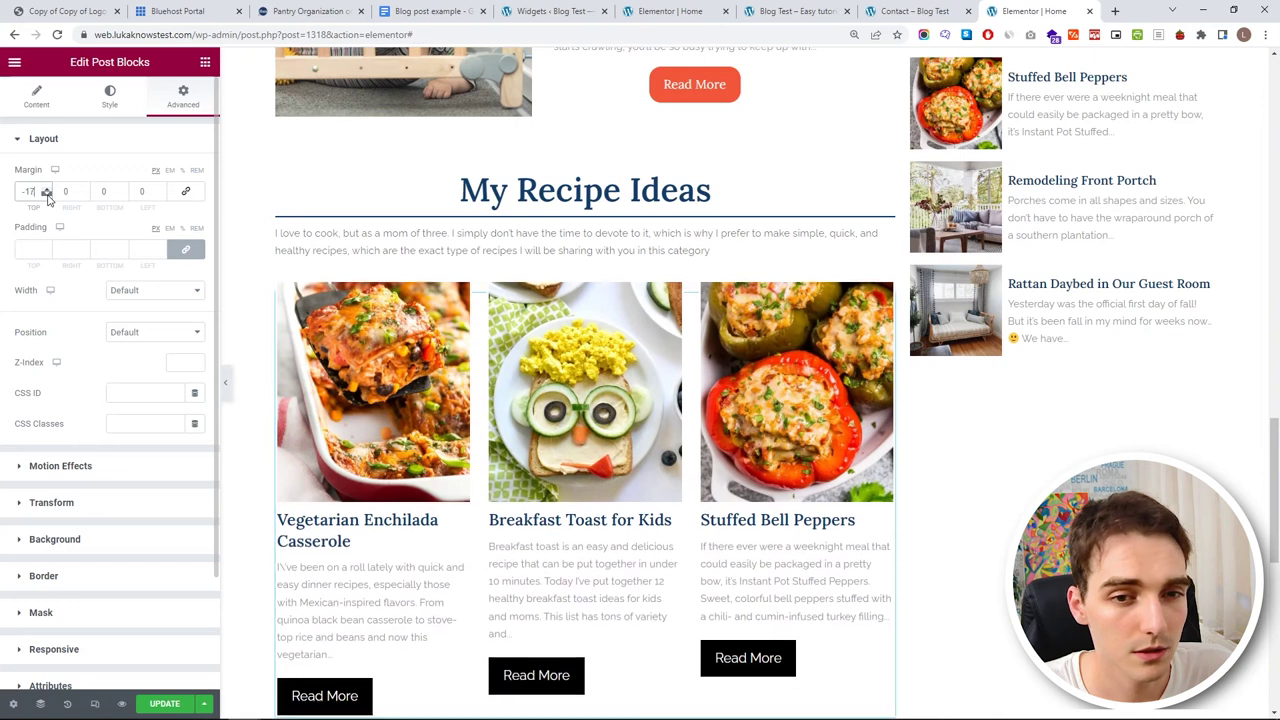
{"action": "scroll", "coordinate": [440, 366], "scroll_direction": "down", "scroll_amount": 1}
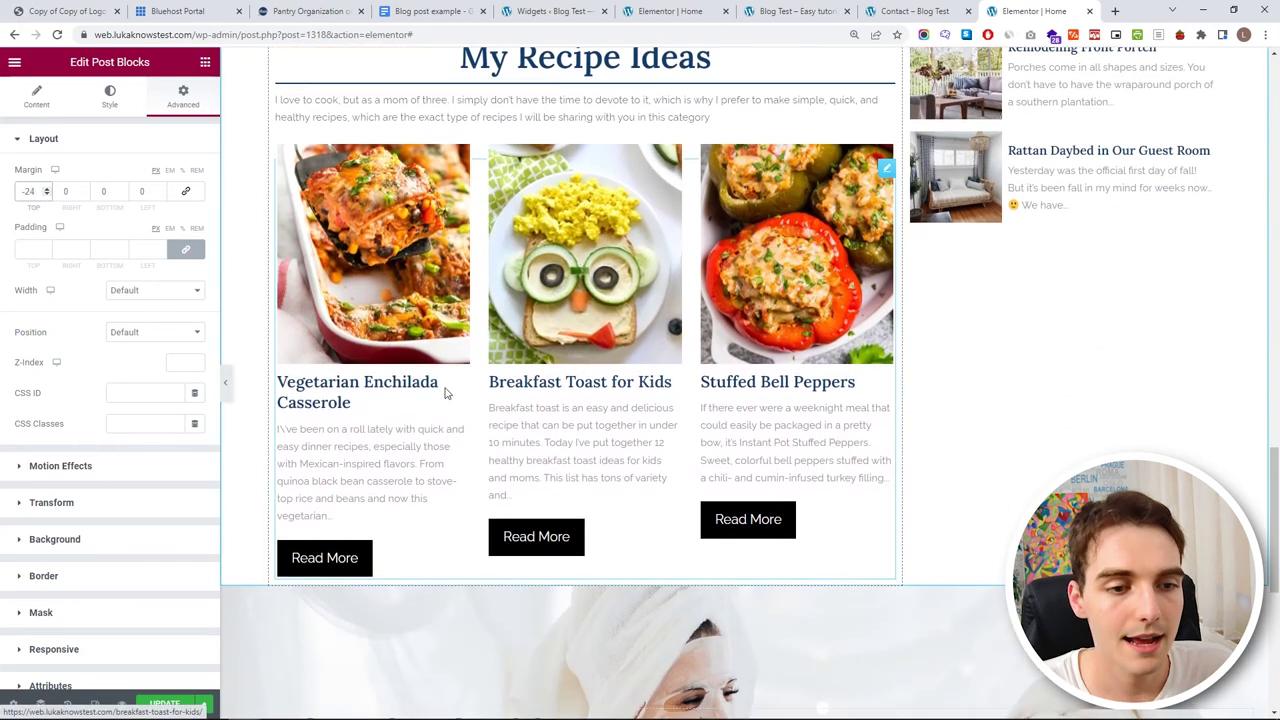
- Give the Read More buttons a My Orange background and a corner radius of 15
{"action": "left_click", "coordinate": [85, 145]}
{"action": "left_click", "coordinate": [110, 97]}
{"action": "scroll", "coordinate": [126, 511], "scroll_direction": "down", "scroll_amount": 2}
{"action": "left_click", "coordinate": [43, 587]}
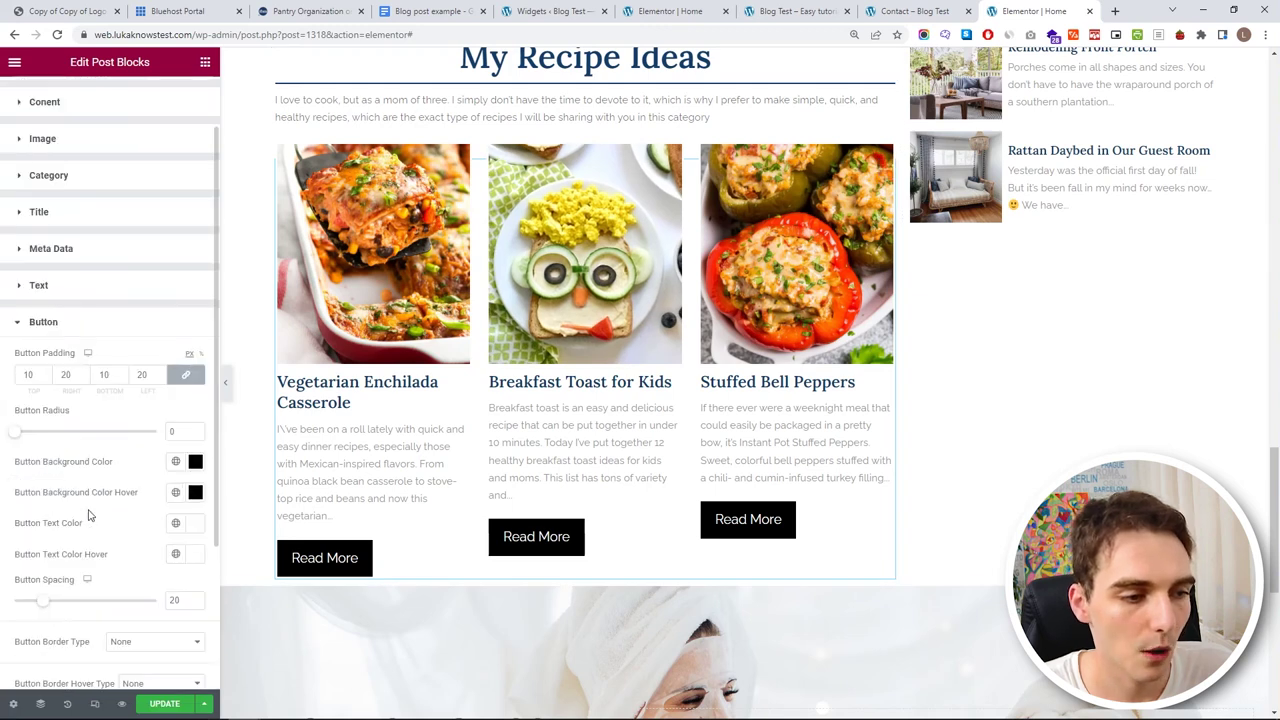
{"action": "scroll", "coordinate": [100, 505], "scroll_direction": "down", "scroll_amount": 2}
{"action": "left_click", "coordinate": [175, 314]}
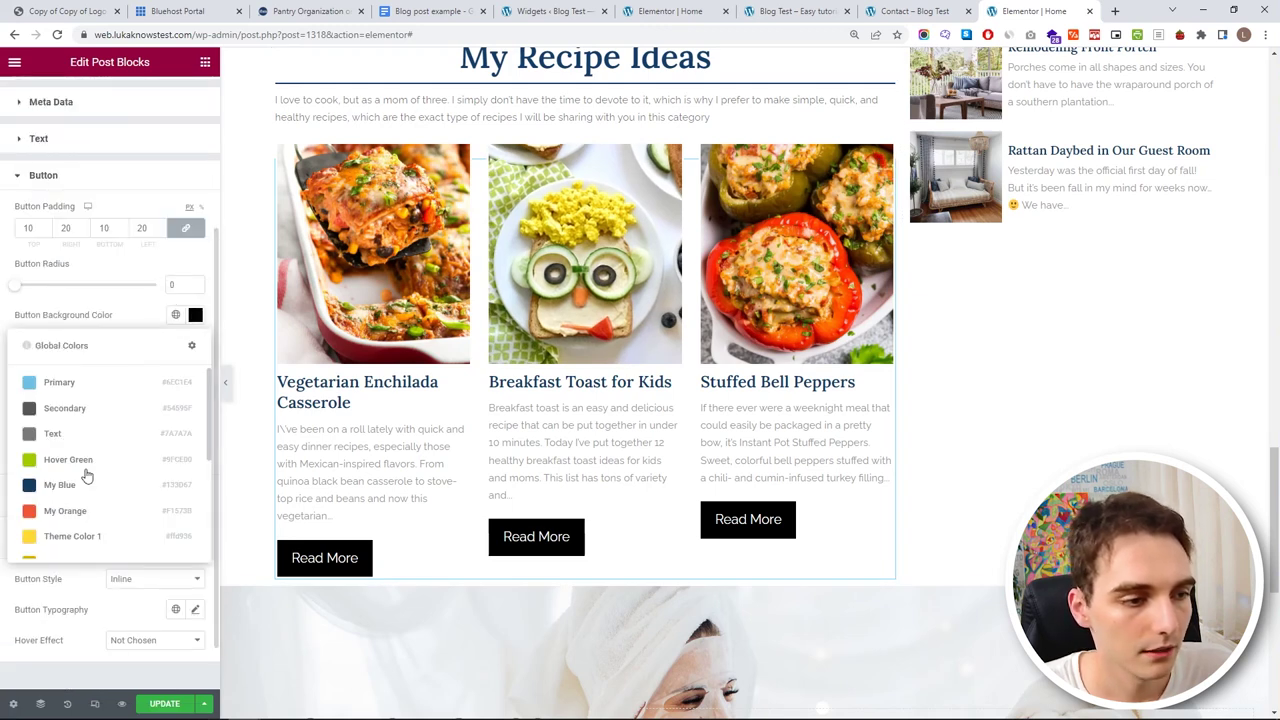
{"action": "left_click", "coordinate": [88, 521]}
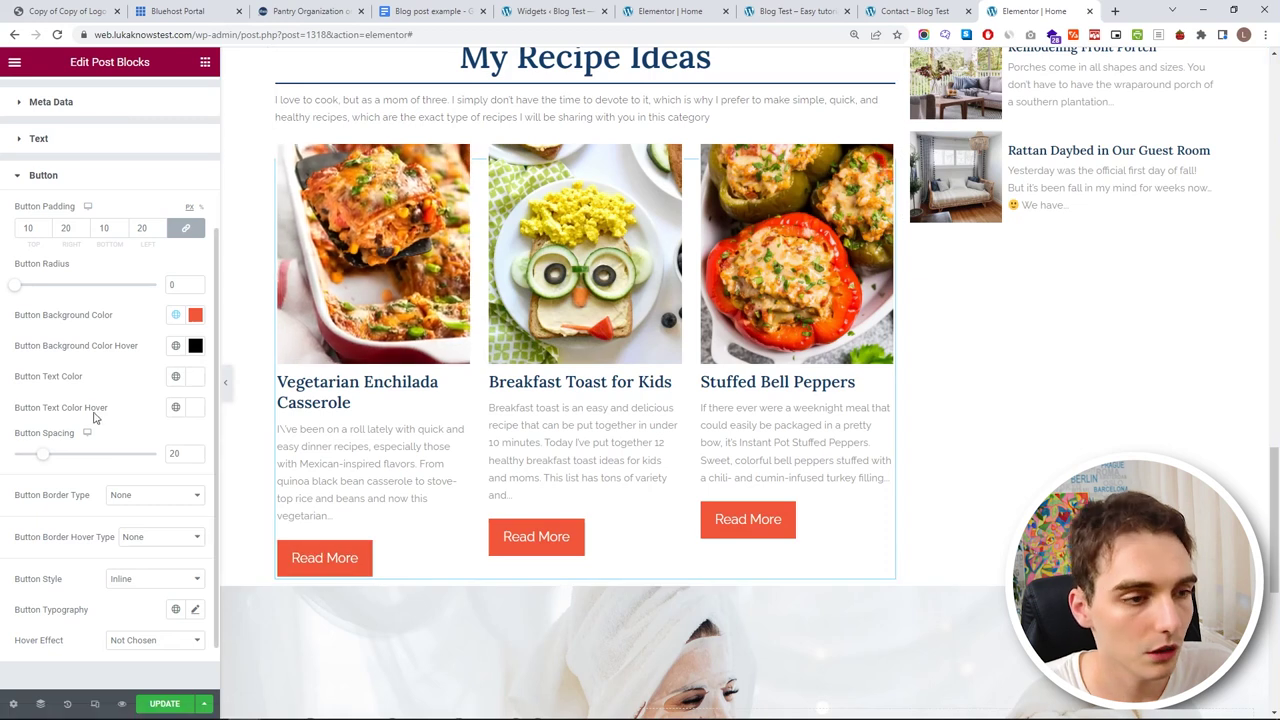
{"action": "left_click_drag", "start_coordinate": [17, 288], "coordinate": [39, 290]}
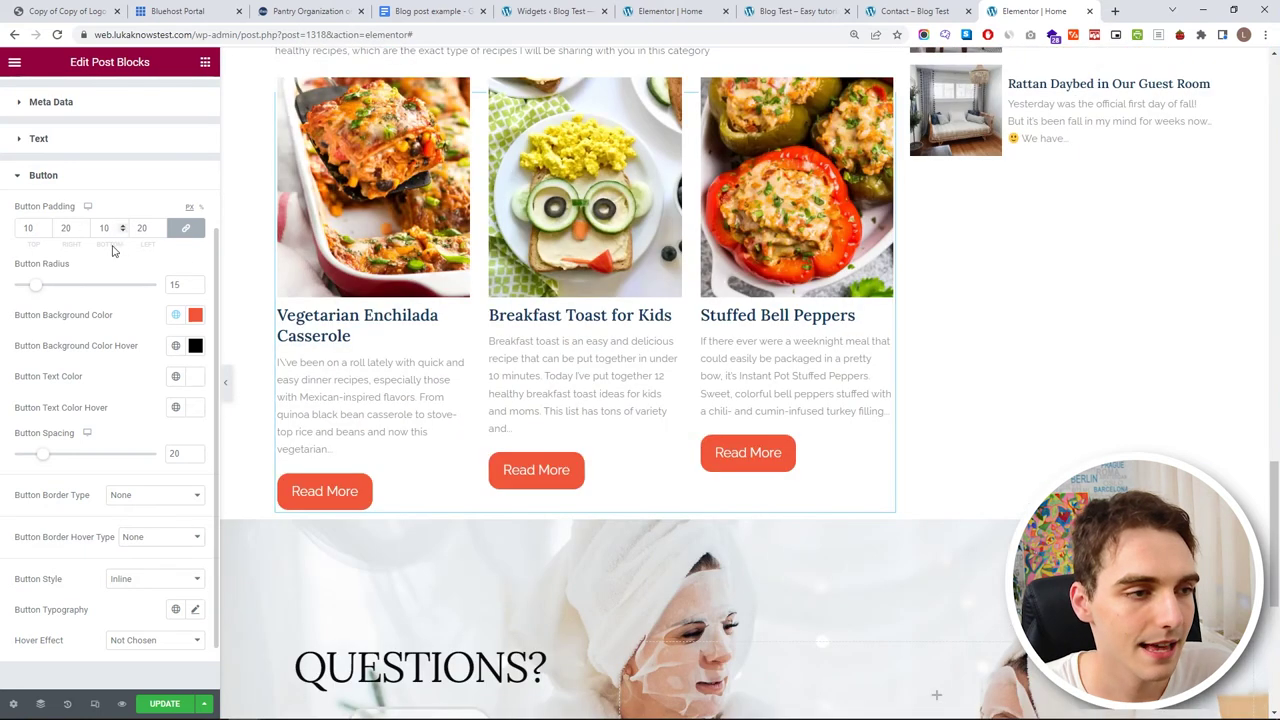
- Set the button hover colour to a lighter orange #EF7964 and reduce button spacing to 16
{"action": "scroll", "coordinate": [86, 487], "scroll_direction": "down", "scroll_amount": 1}
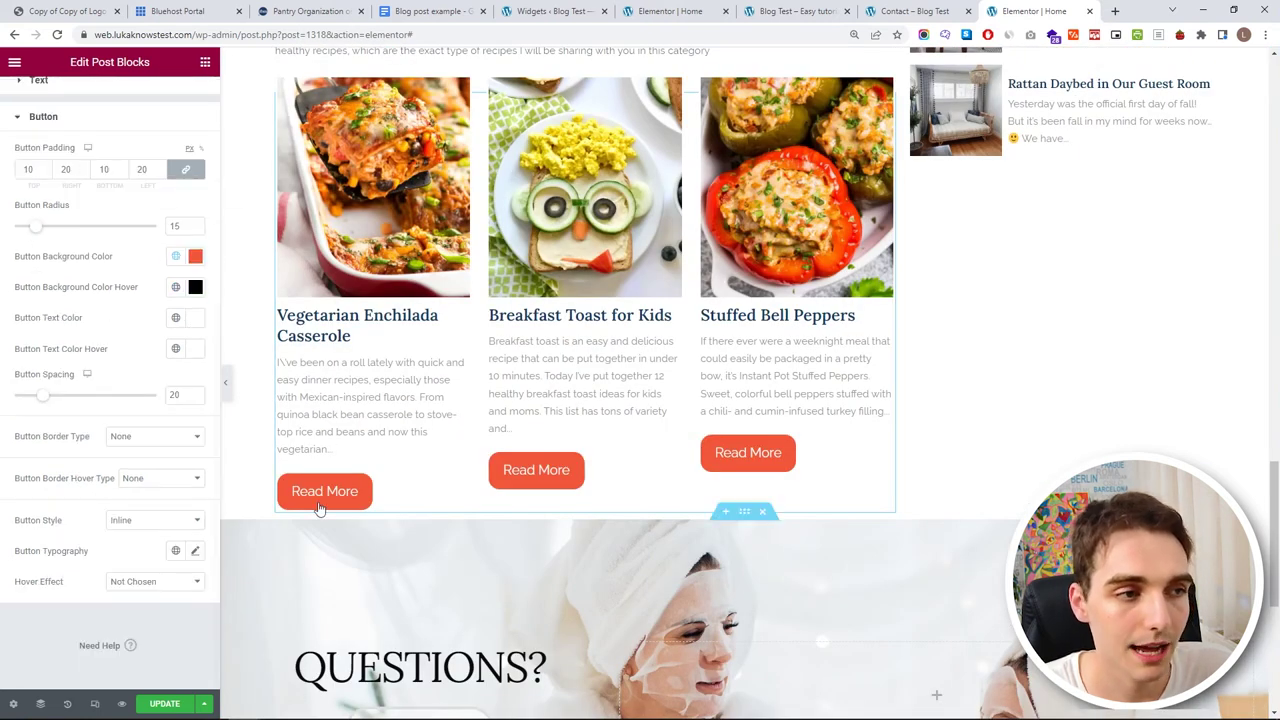
{"action": "left_click", "coordinate": [176, 287]}
{"action": "left_click", "coordinate": [111, 483]}
{"action": "left_click", "coordinate": [195, 287]}
{"action": "left_click", "coordinate": [125, 348]}
{"action": "left_click_drag", "start_coordinate": [125, 348], "coordinate": [124, 348]}
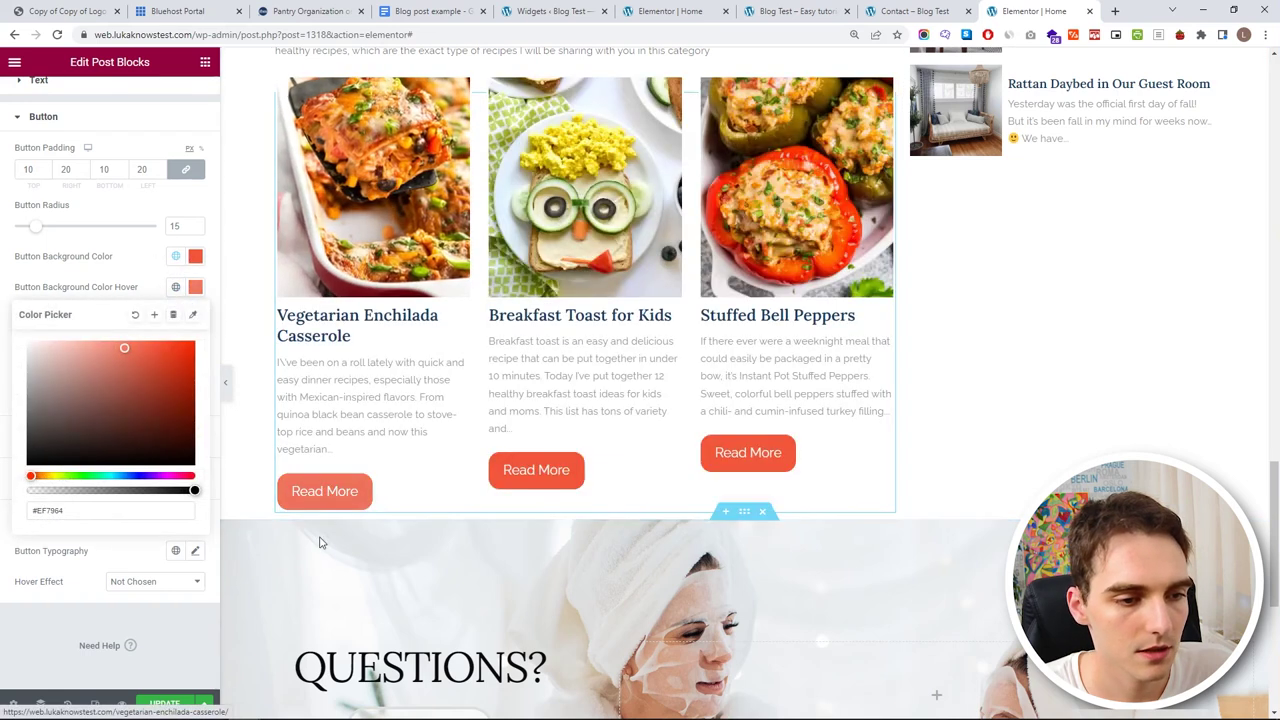
{"action": "left_click", "coordinate": [265, 375]}
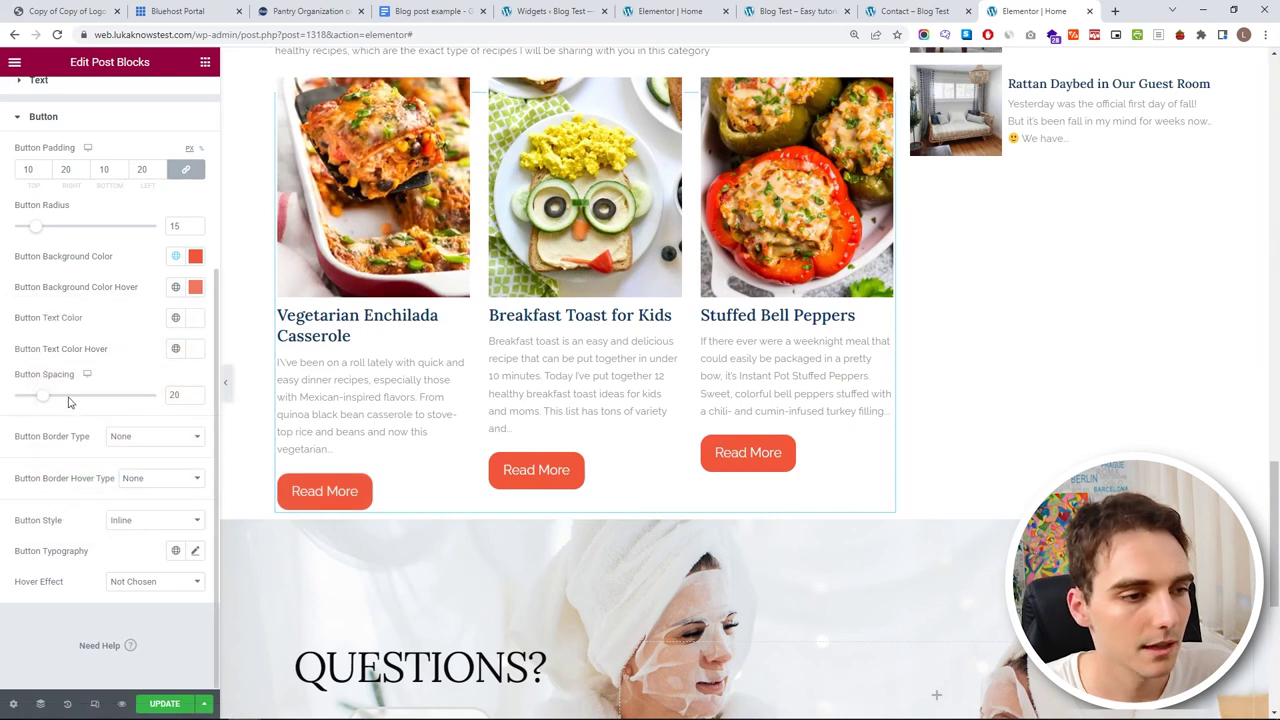
{"action": "mouse_move", "coordinate": [59, 400]}
{"action": "left_mouse_down"}
{"action": "mouse_move", "coordinate": [11, 397]}
{"action": "mouse_move", "coordinate": [37, 398]}
{"action": "left_mouse_up"}
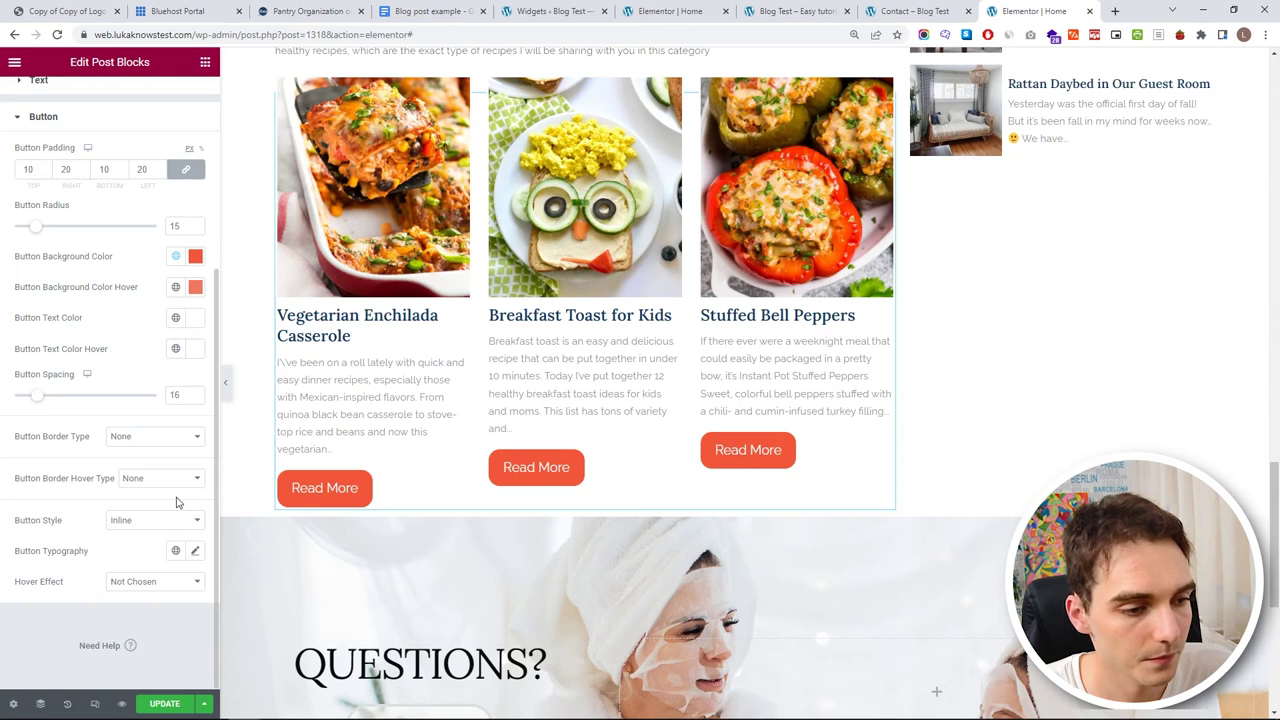
{"action": "scroll", "coordinate": [178, 502], "scroll_direction": "up", "scroll_amount": 5}
- Duplicate the My Recipe Ideas heading
{"action": "left_click", "coordinate": [95, 306]}
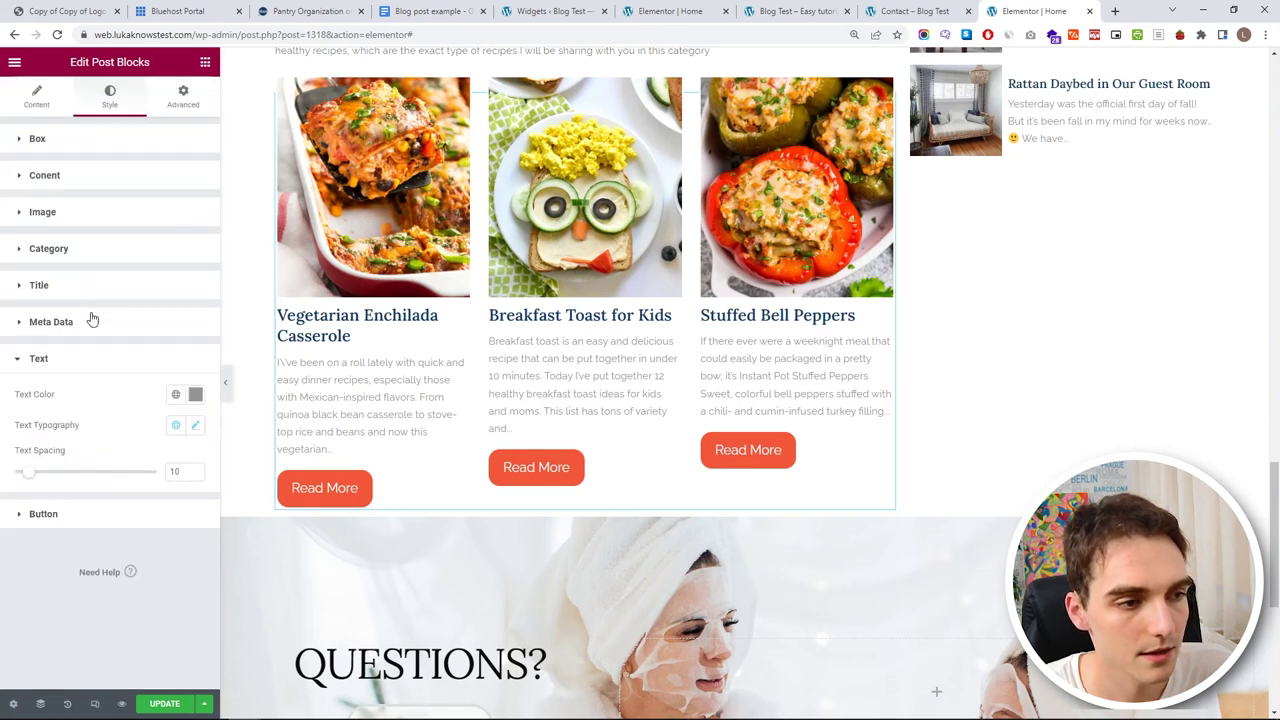
{"action": "left_click", "coordinate": [91, 368]}
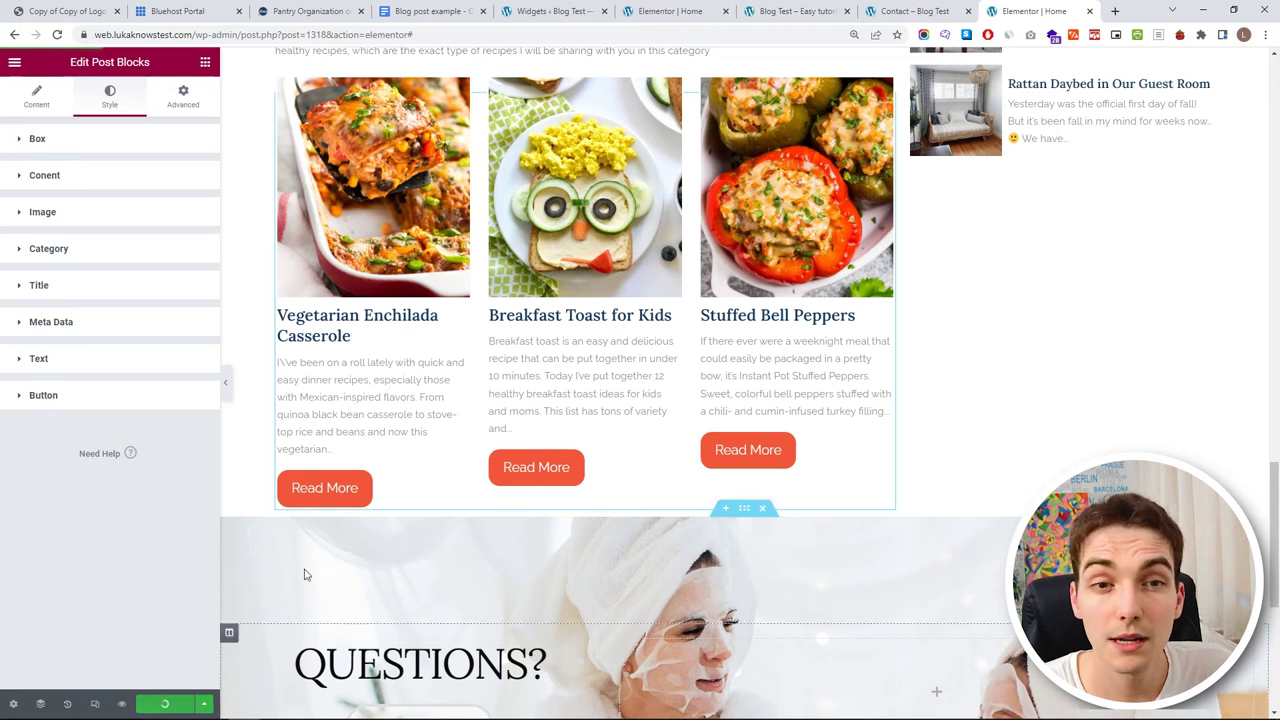
{"action": "scroll", "coordinate": [560, 465], "scroll_direction": "up", "scroll_amount": 2}
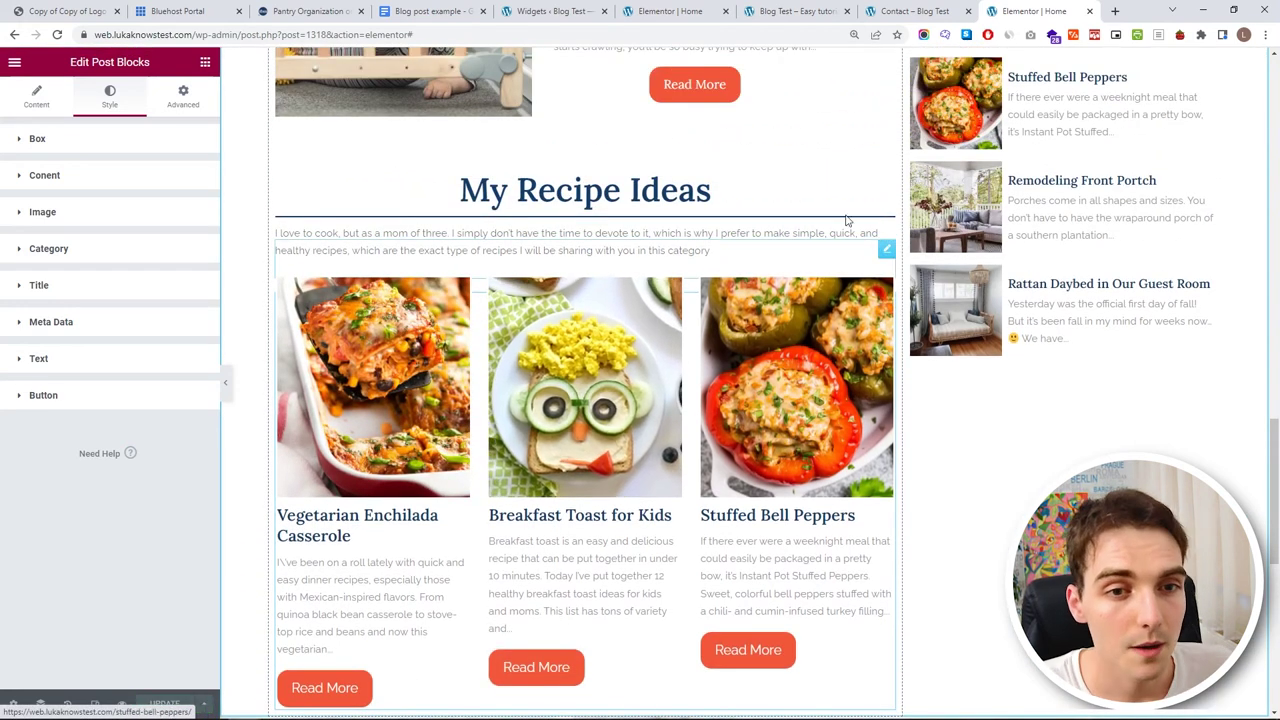
{"action": "left_click", "coordinate": [888, 142]}
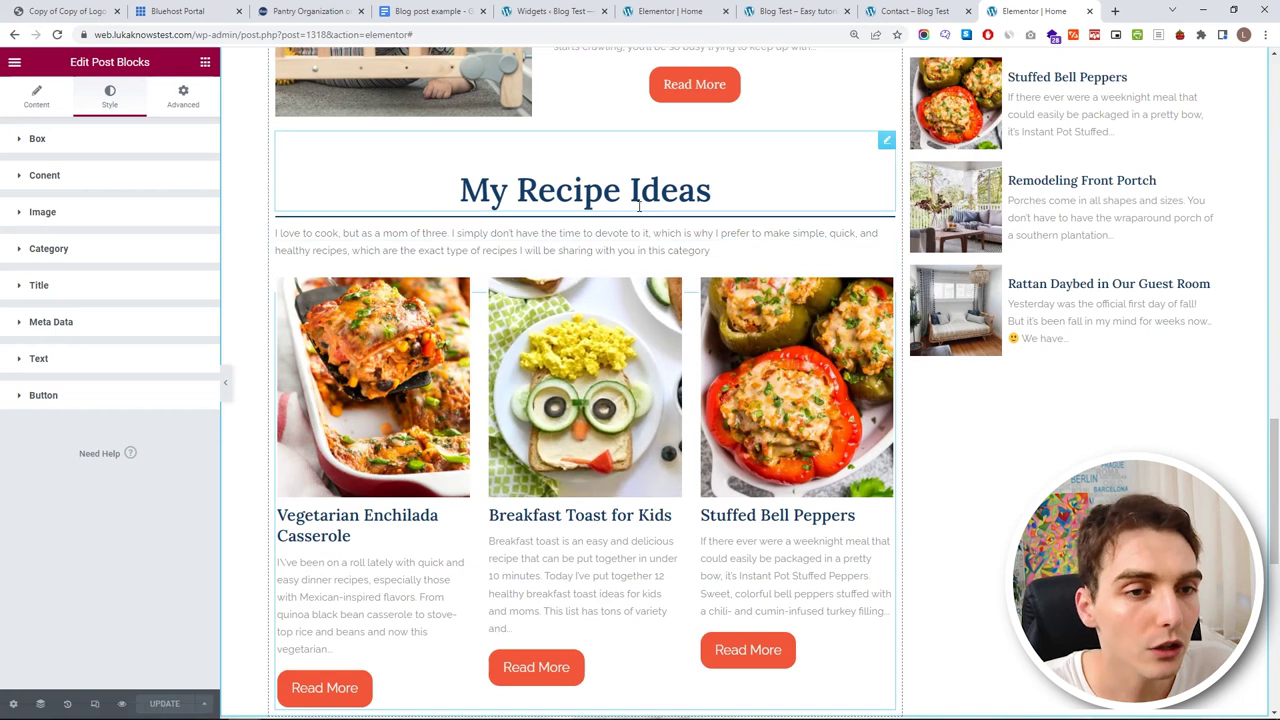
{"action": "left_click", "coordinate": [886, 145]}
{"action": "right_click", "coordinate": [886, 147]}
{"action": "left_click", "coordinate": [905, 174]}
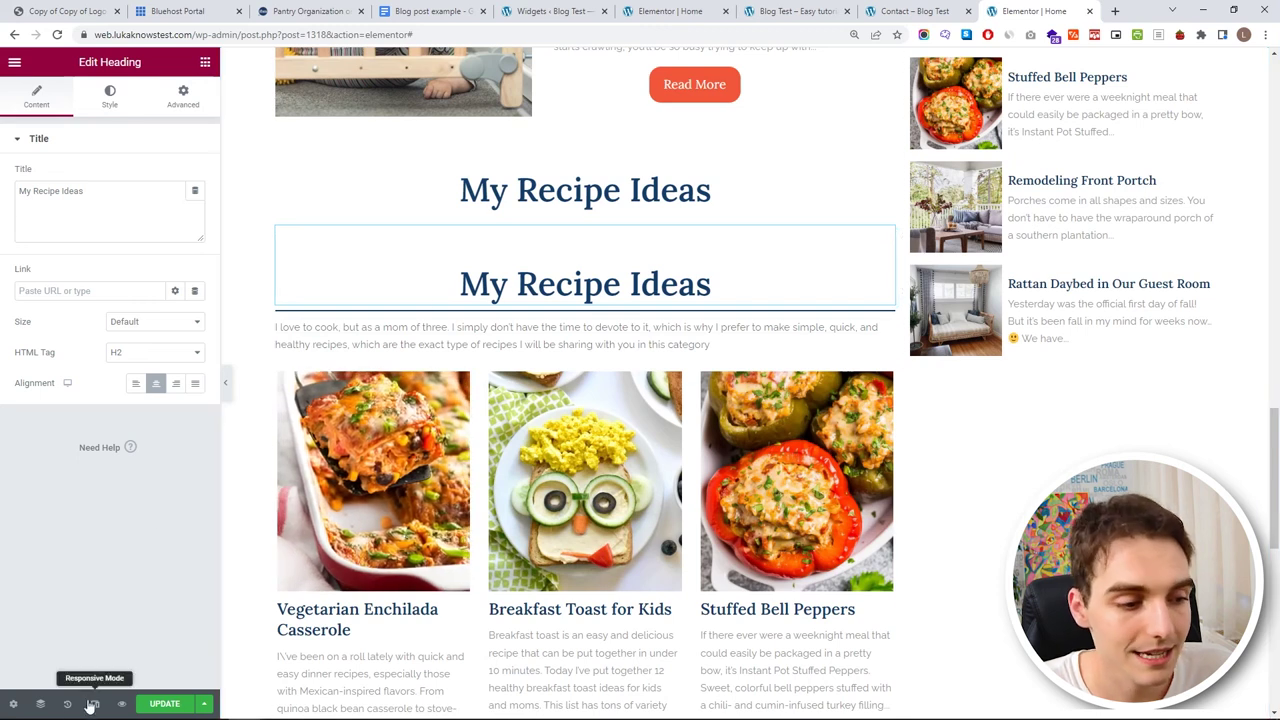
- In the Navigator, duplicate the divider and stack the heading, divider, text and post grid copies below the first grid
{"action": "left_click", "coordinate": [41, 704]}
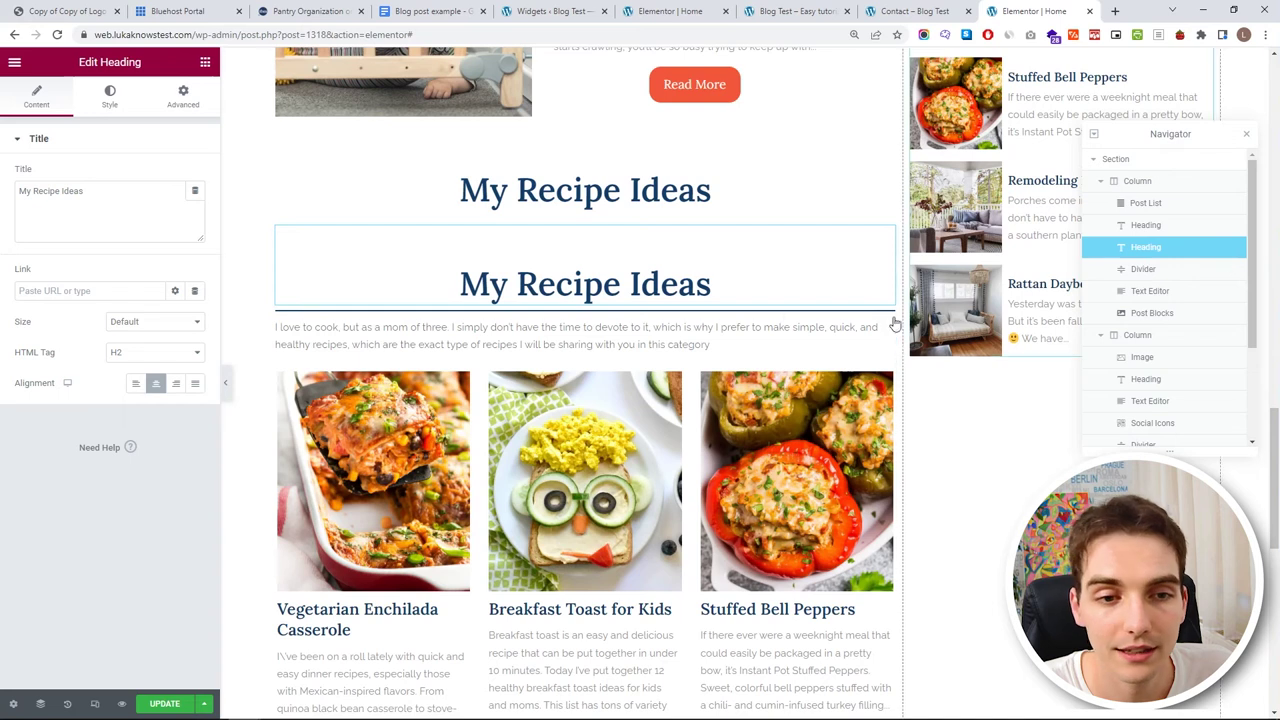
{"action": "left_click", "coordinate": [775, 314]}
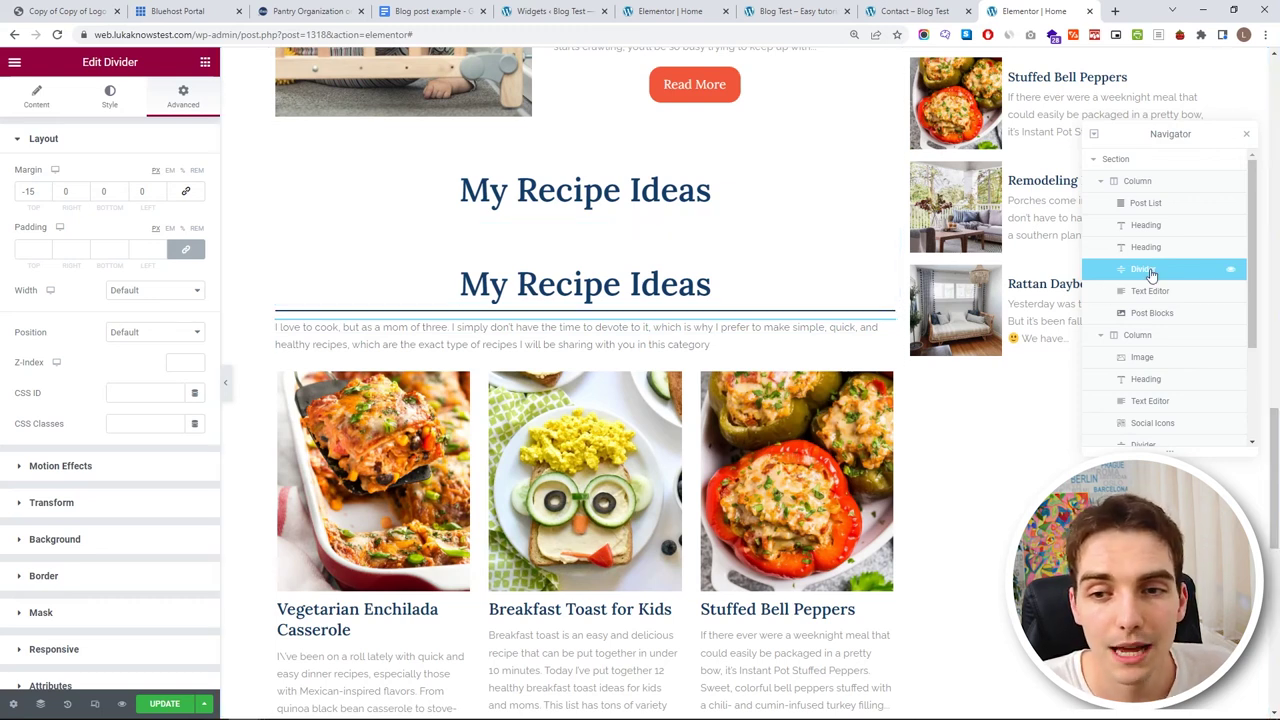
{"action": "key", "text": "ctrl+d"}
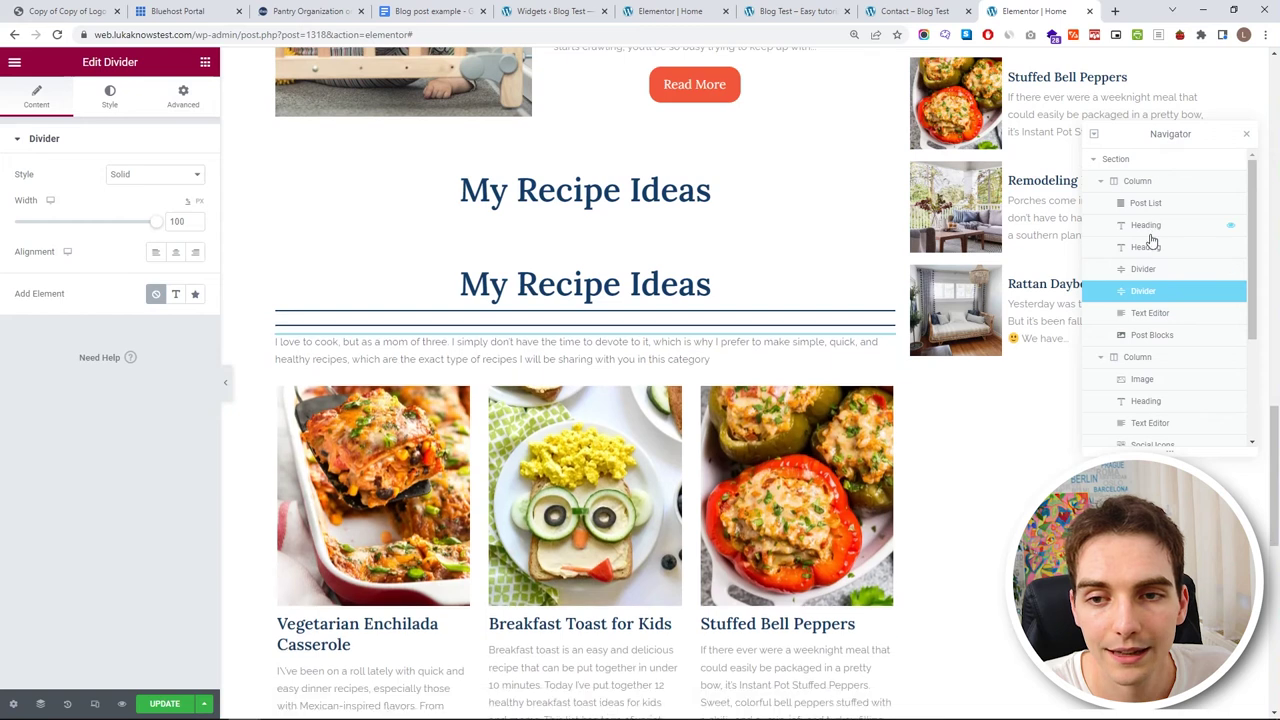
{"action": "left_click_drag", "start_coordinate": [1152, 230], "coordinate": [1152, 324]}
{"action": "left_click_drag", "start_coordinate": [1150, 269], "coordinate": [1148, 338]}
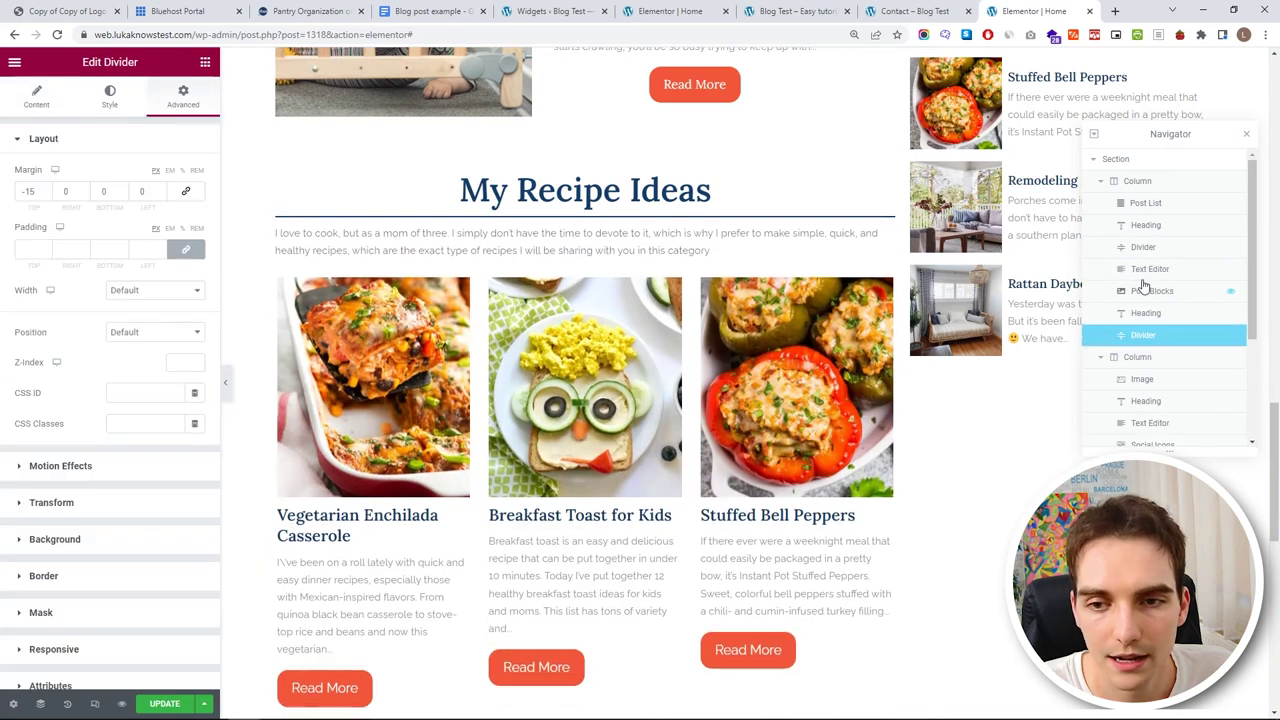
{"action": "left_click_drag", "start_coordinate": [1145, 272], "coordinate": [1155, 358]}
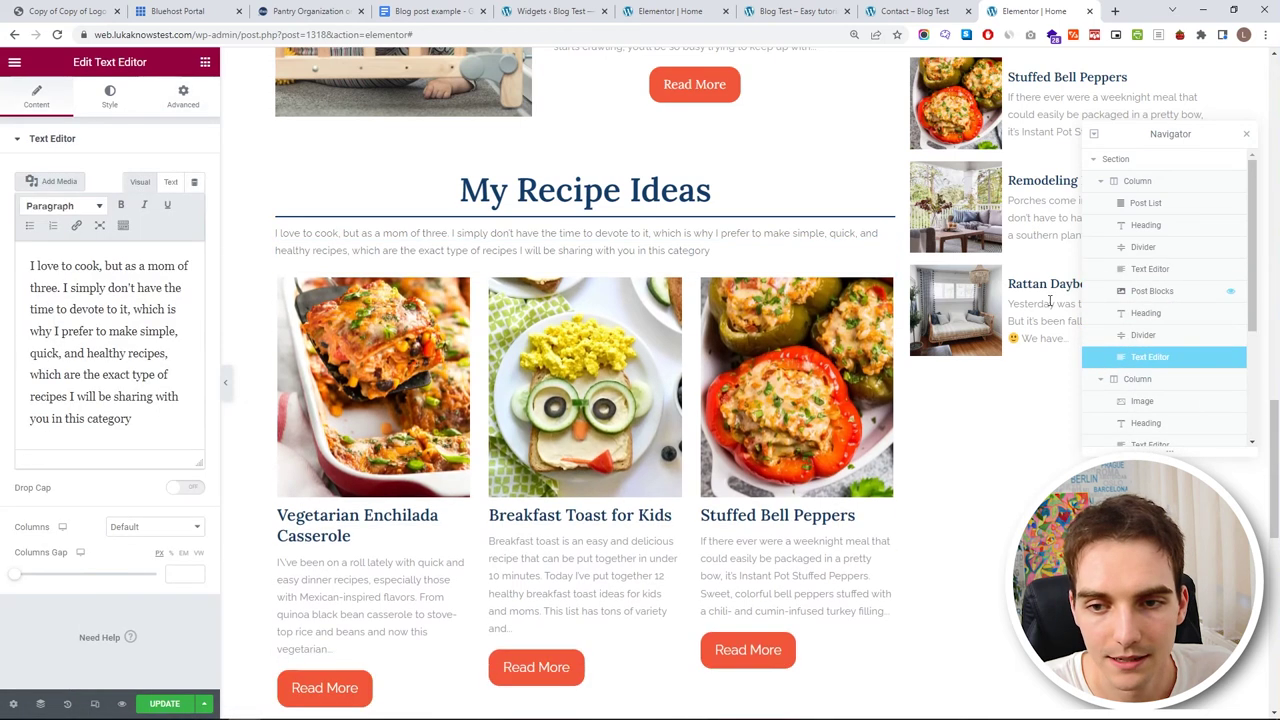
{"action": "left_click_drag", "start_coordinate": [1138, 292], "coordinate": [1120, 377]}
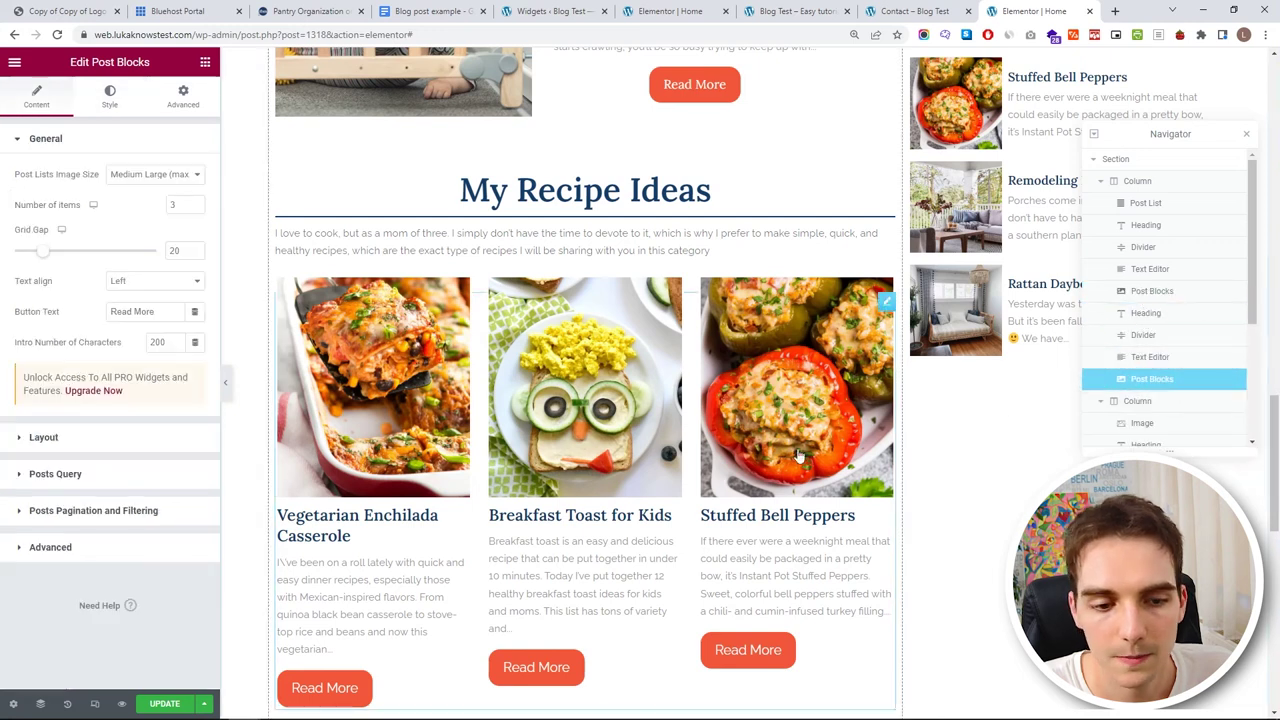
- Swap the second post grid's Include By Terms from Recipes to Our Dream House
{"action": "scroll", "coordinate": [726, 453], "scroll_direction": "down", "scroll_amount": 2}
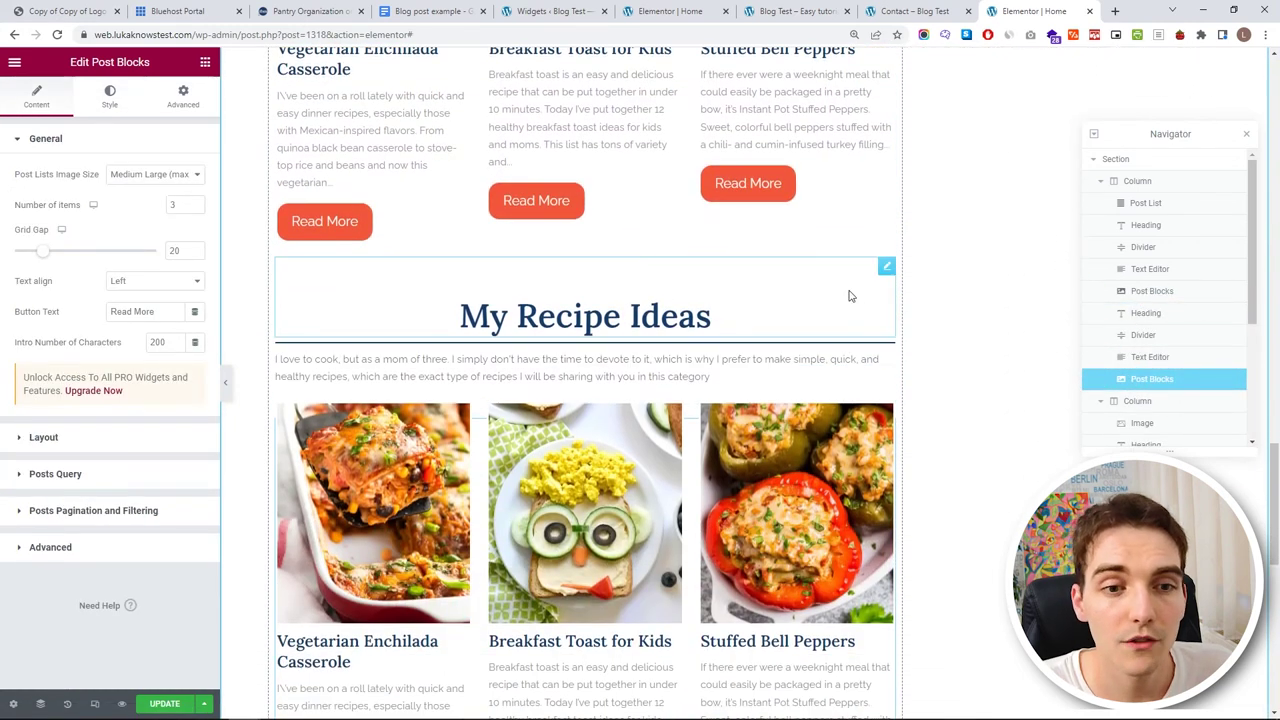
{"action": "left_click", "coordinate": [849, 296]}
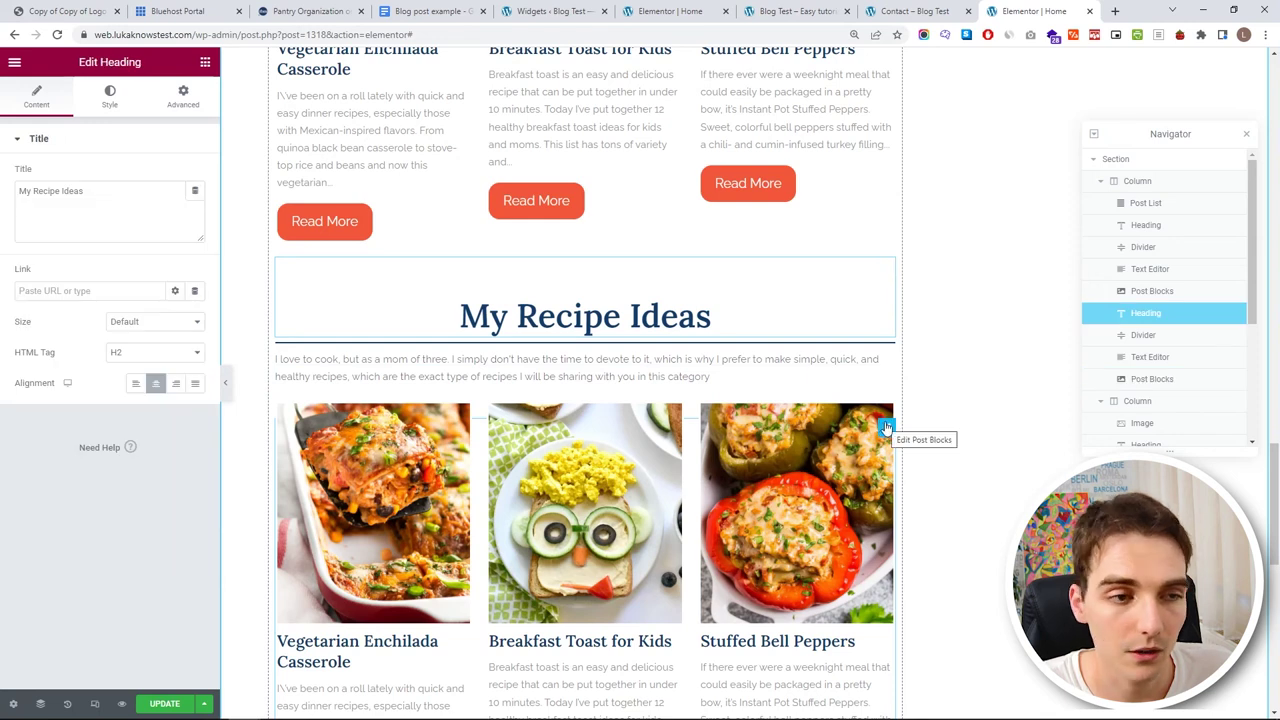
{"action": "left_click", "coordinate": [887, 428]}
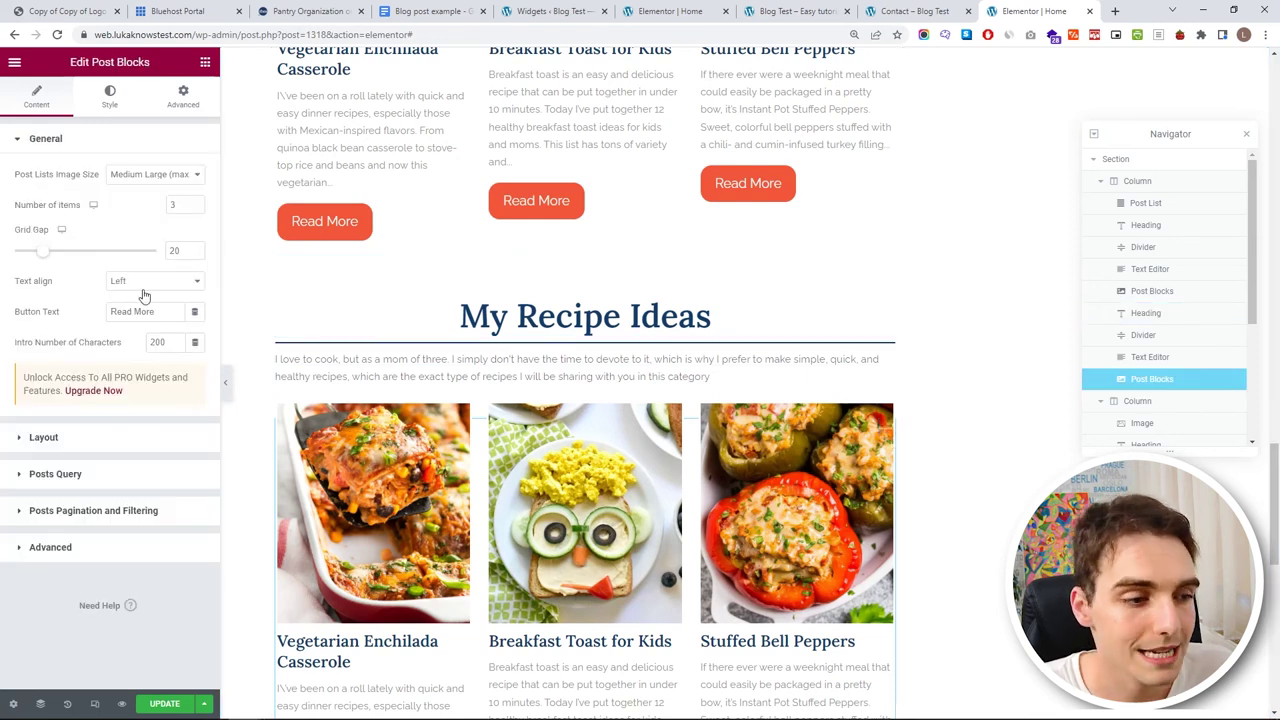
{"action": "left_click", "coordinate": [85, 475]}
{"action": "scroll", "coordinate": [110, 455], "scroll_direction": "down", "scroll_amount": 2}
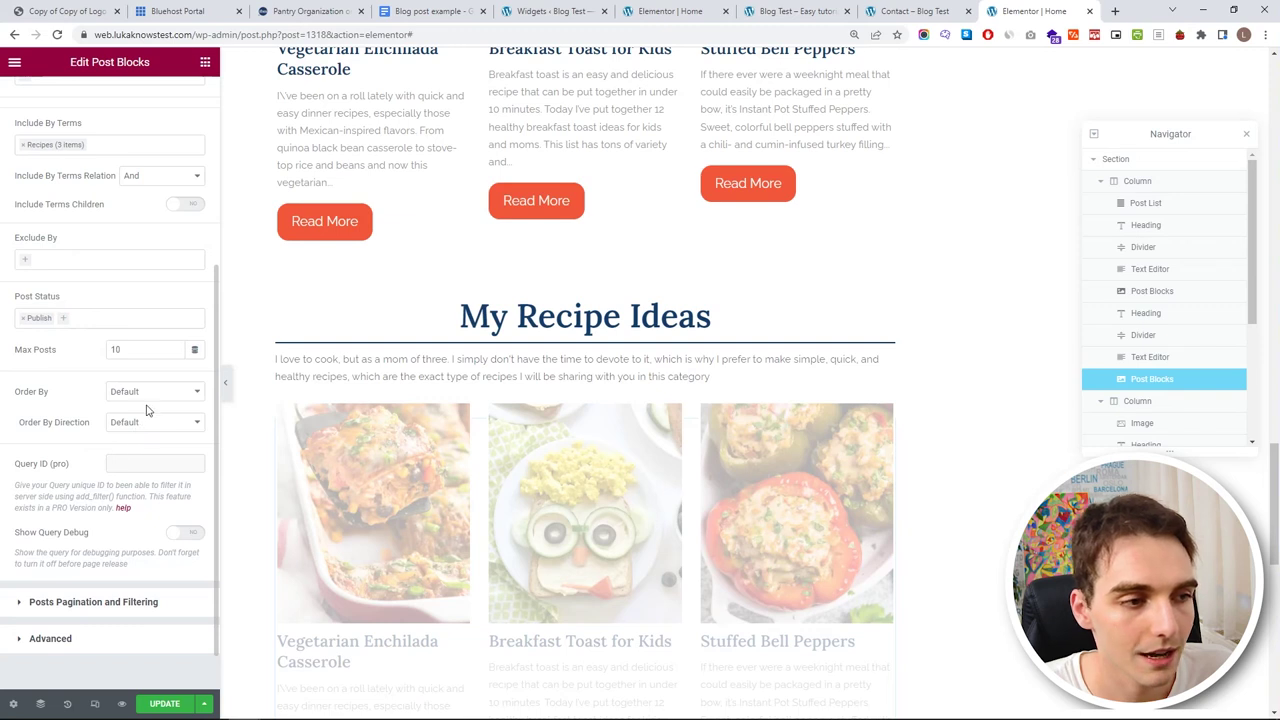
{"action": "scroll", "coordinate": [147, 410], "scroll_direction": "up", "scroll_amount": 3}
{"action": "left_click", "coordinate": [26, 366]}
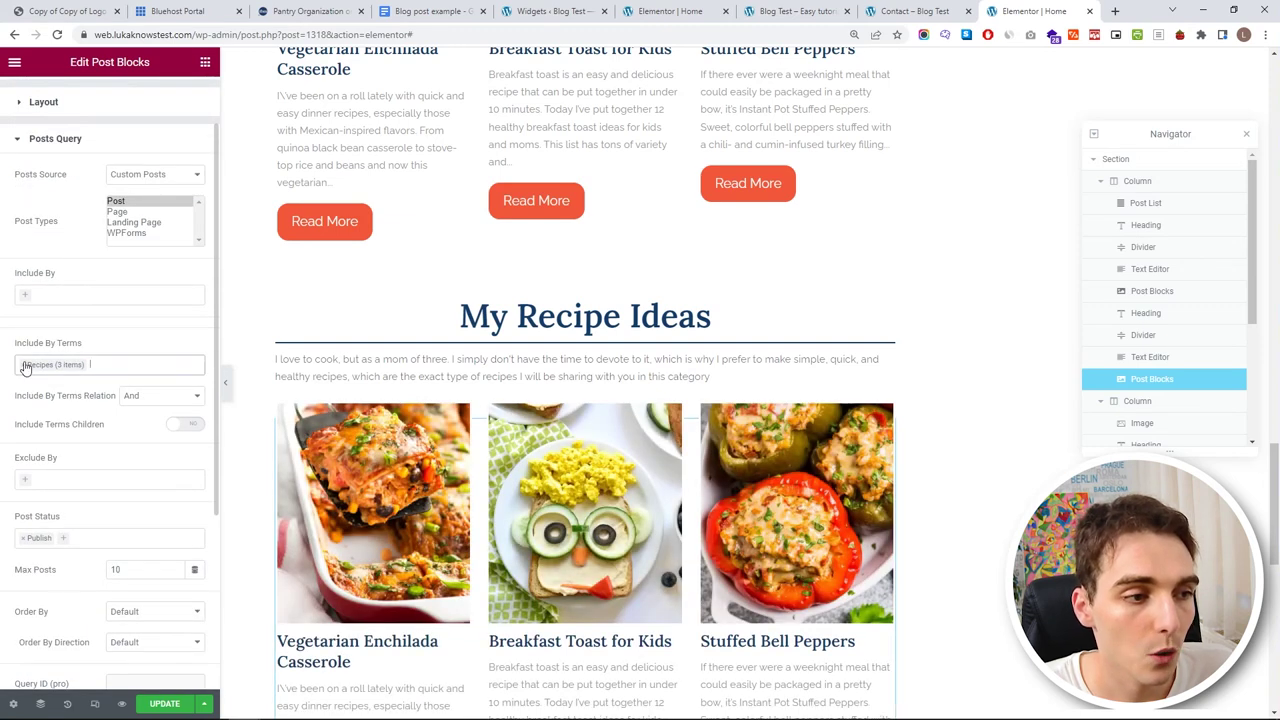
{"action": "left_click", "coordinate": [25, 365]}
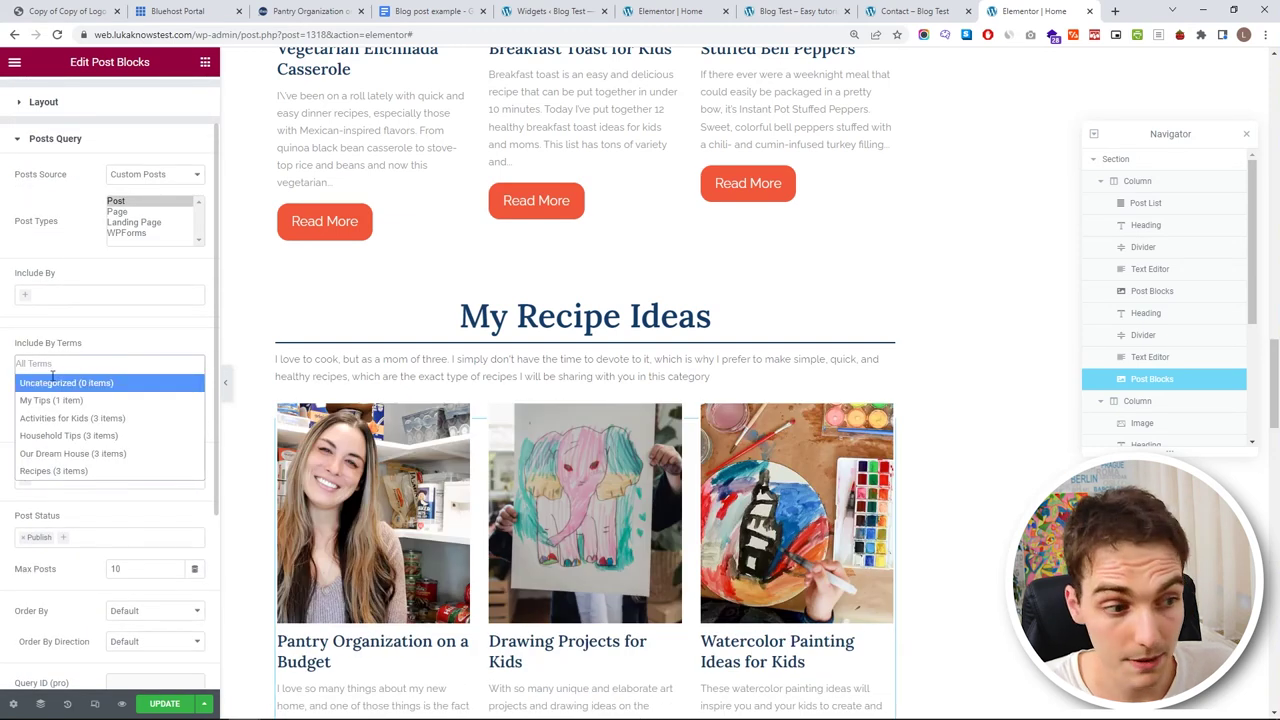
{"action": "left_click", "coordinate": [94, 456]}
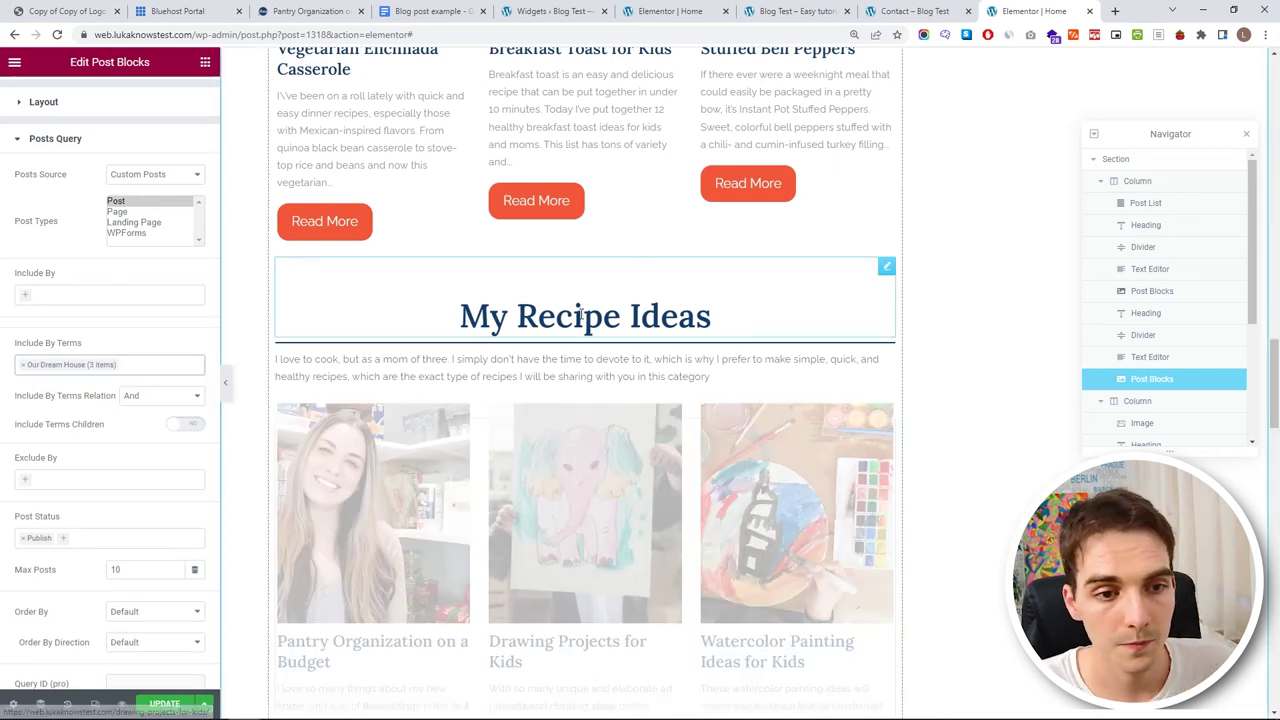
{"action": "scroll", "coordinate": [580, 315], "scroll_direction": "down", "scroll_amount": 2}
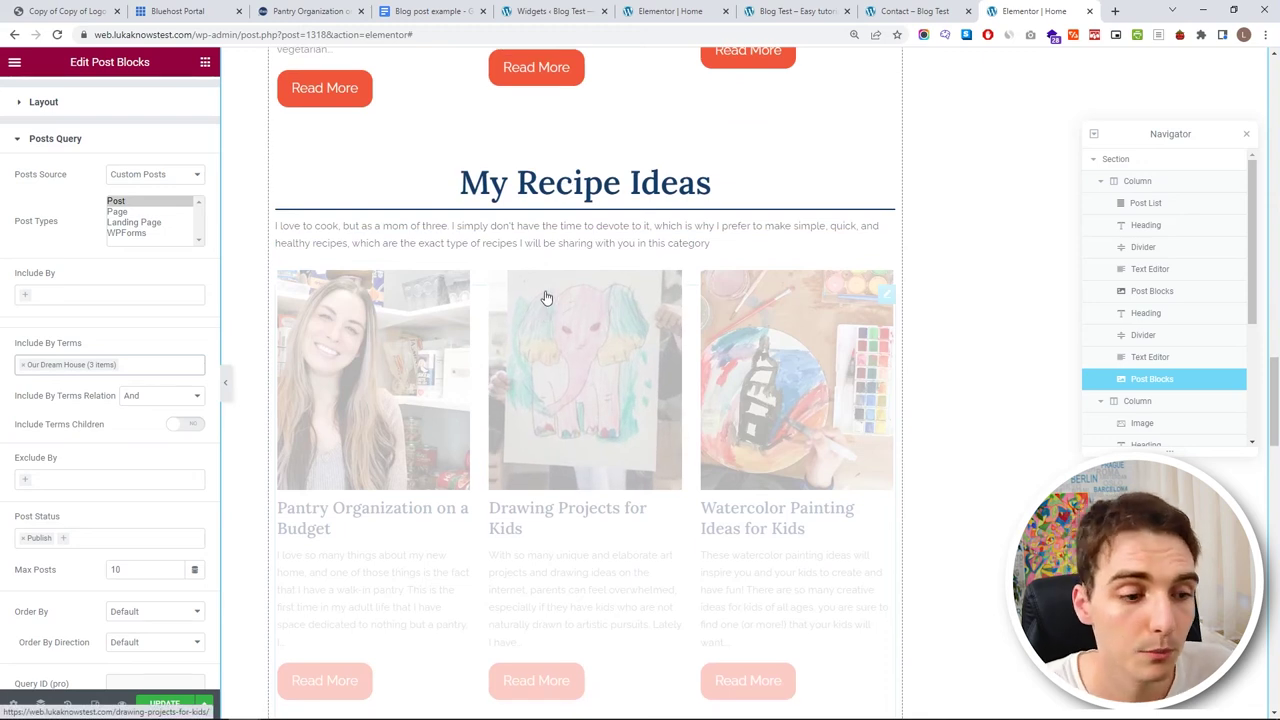
{"action": "left_click", "coordinate": [276, 187]}
- Replace the second heading's title text with 'Our Dream House'
{"action": "left_click_drag", "start_coordinate": [105, 192], "coordinate": [8, 203]}
{"action": "type", "text": "O"}
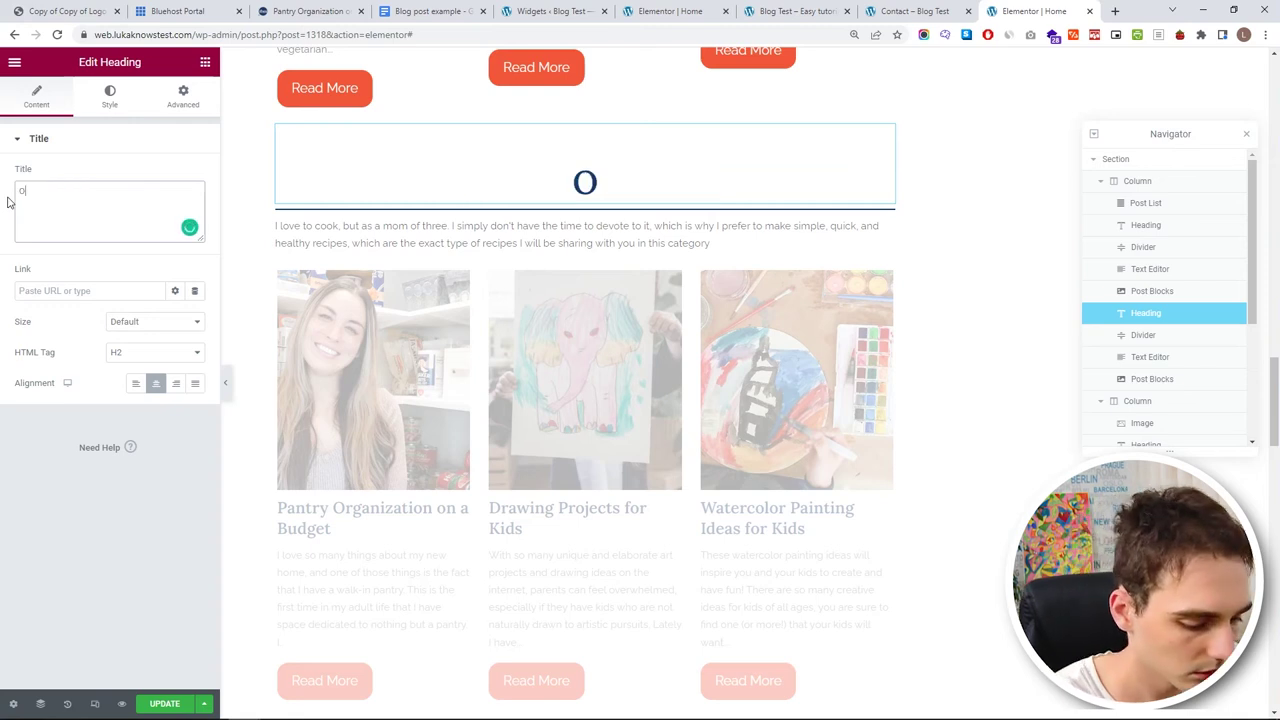
{"action": "type", "text": "ur Dream House"}
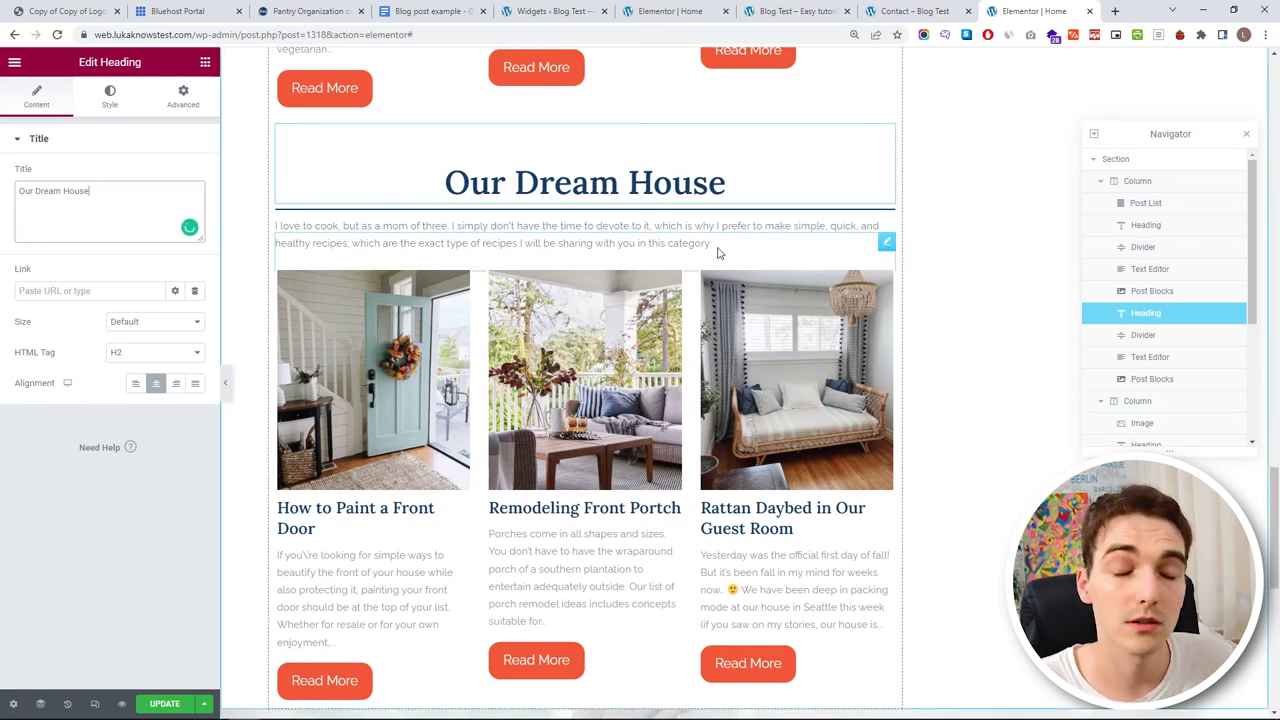
{"action": "scroll", "coordinate": [949, 348], "scroll_direction": "down", "scroll_amount": 1}
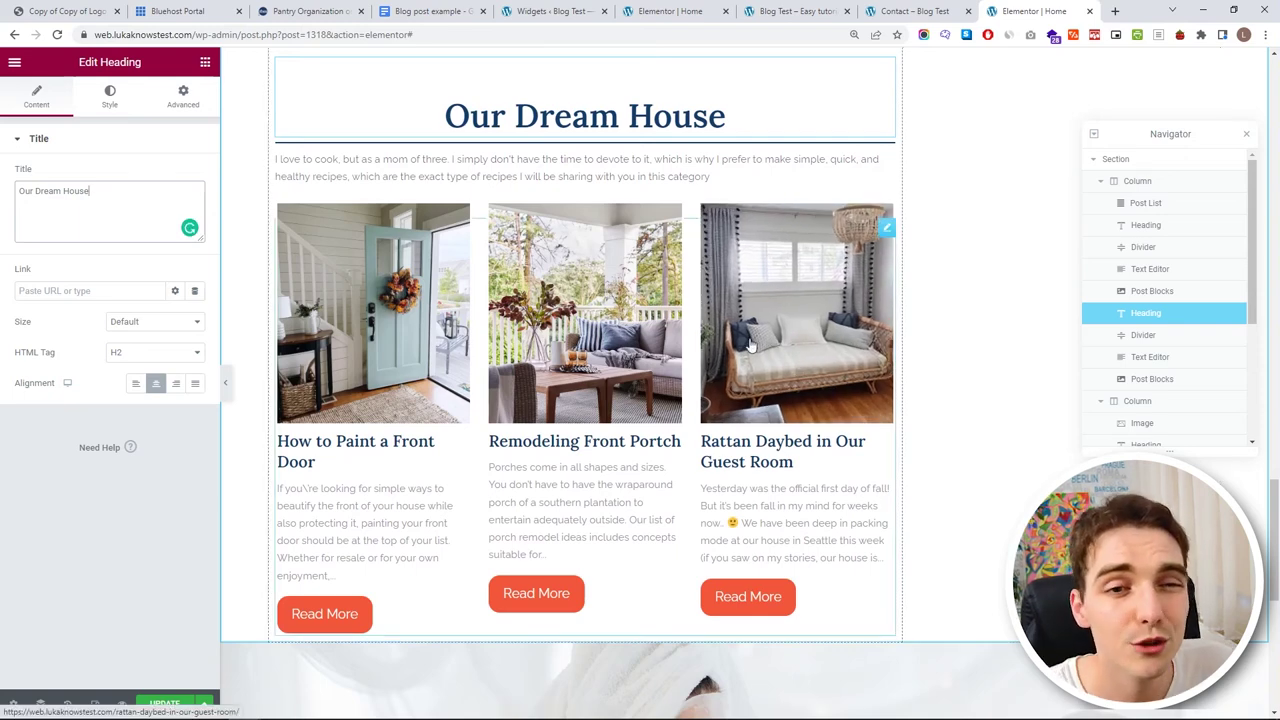
{"action": "scroll", "coordinate": [750, 345], "scroll_direction": "up", "scroll_amount": 7}
{"action": "scroll", "coordinate": [674, 289], "scroll_direction": "down", "scroll_amount": 3}
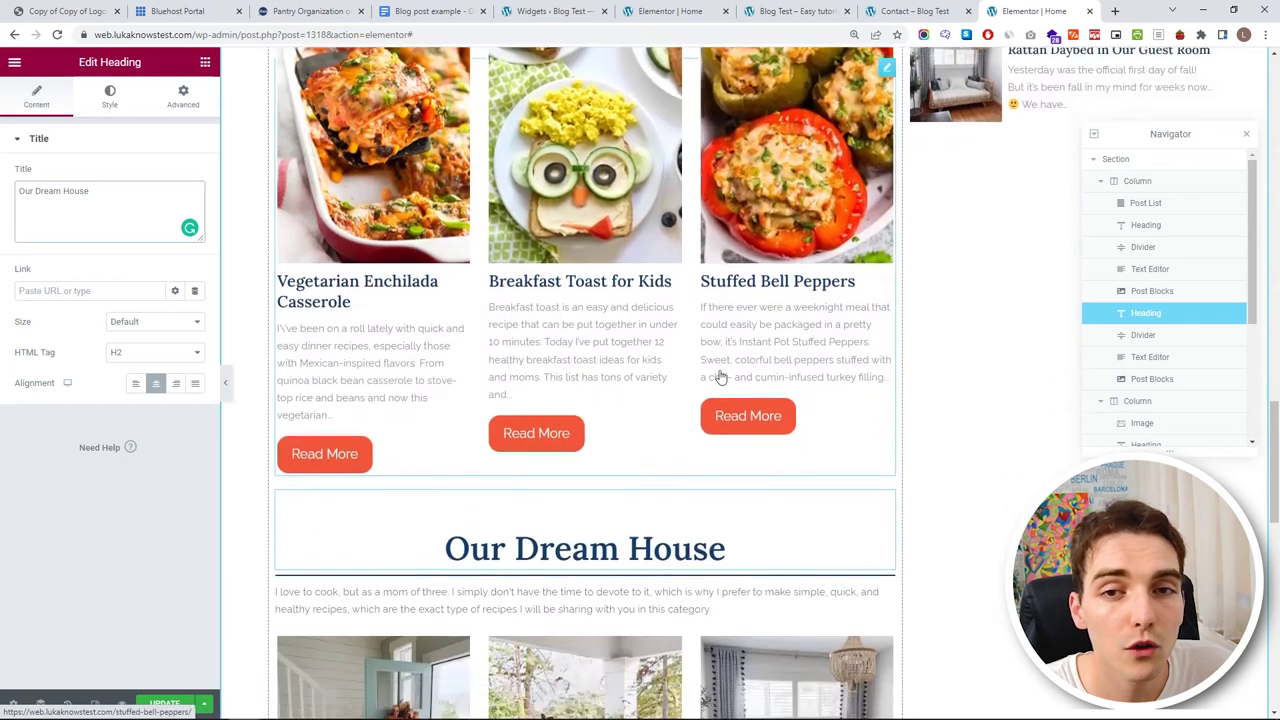
{"action": "scroll", "coordinate": [720, 377], "scroll_direction": "down", "scroll_amount": 3}
{"action": "scroll", "coordinate": [727, 385], "scroll_direction": "down", "scroll_amount": 3}
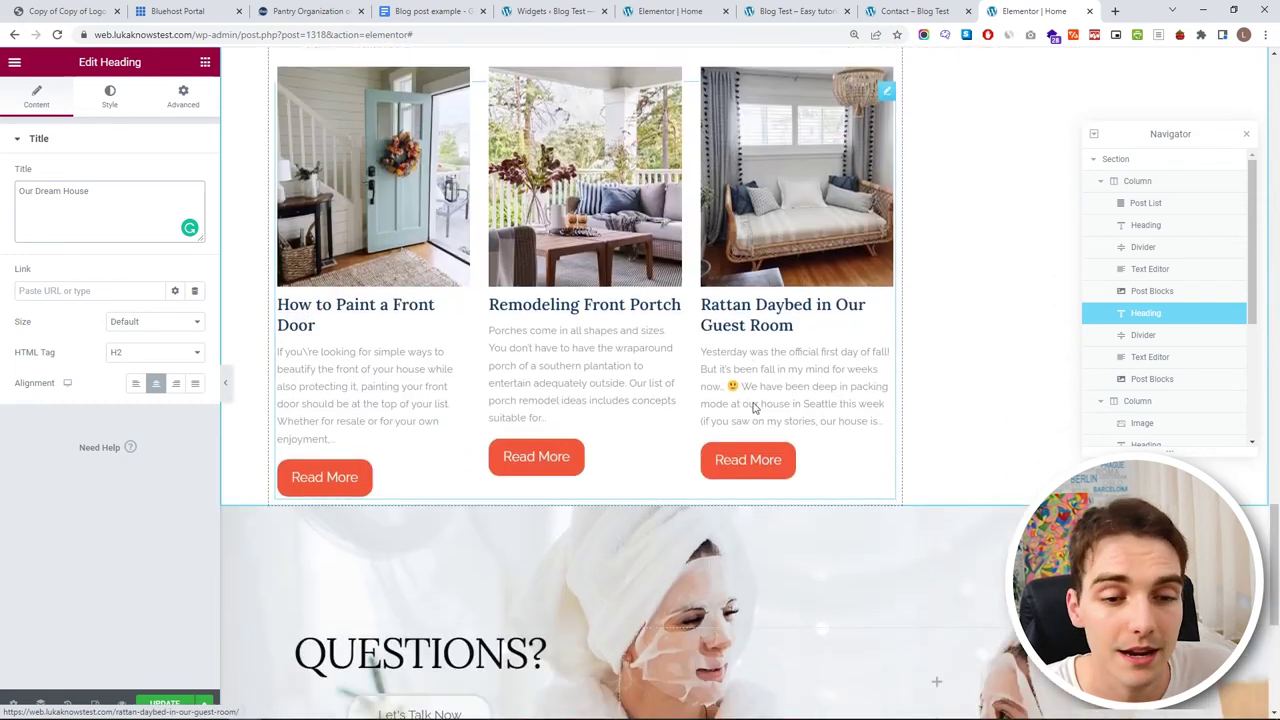
{"action": "left_click", "coordinate": [744, 434]}
- Set the QUESTIONS? section's top margin to 100 with other sides at 0, then Update
{"action": "left_click", "coordinate": [183, 96]}
{"action": "left_click_drag", "start_coordinate": [46, 191], "coordinate": [46, 191]}
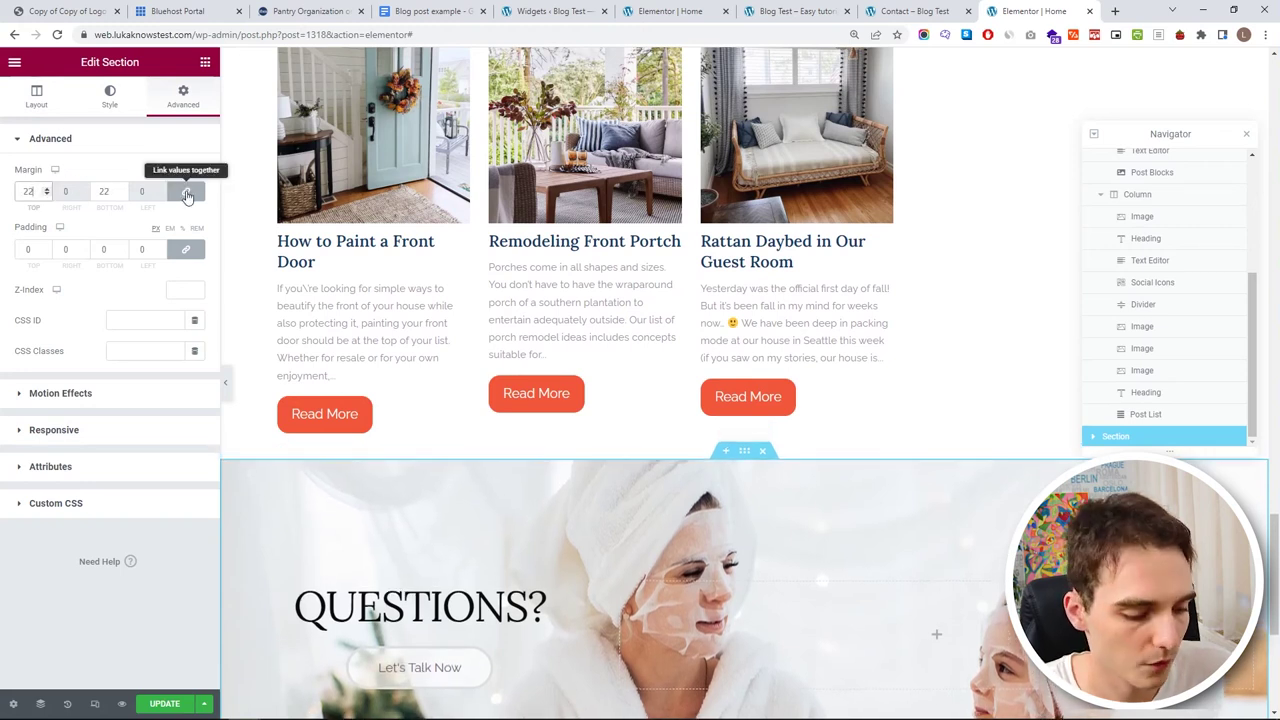
{"action": "key", "text": "BackSpace"}
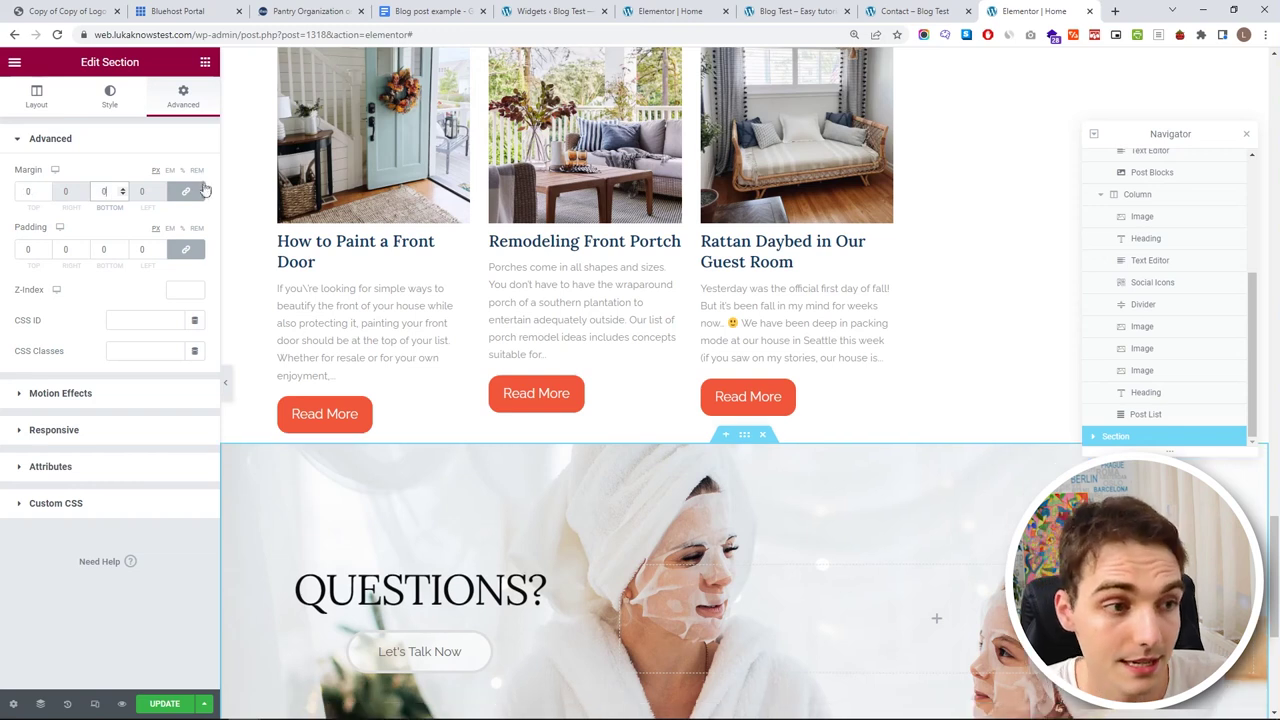
{"action": "left_click", "coordinate": [185, 191]}
{"action": "left_click_drag", "start_coordinate": [45, 193], "coordinate": [50, 193]}
{"action": "scroll", "coordinate": [634, 428], "scroll_direction": "up", "scroll_amount": 4}
{"action": "scroll", "coordinate": [634, 428], "scroll_direction": "down", "scroll_amount": 8}
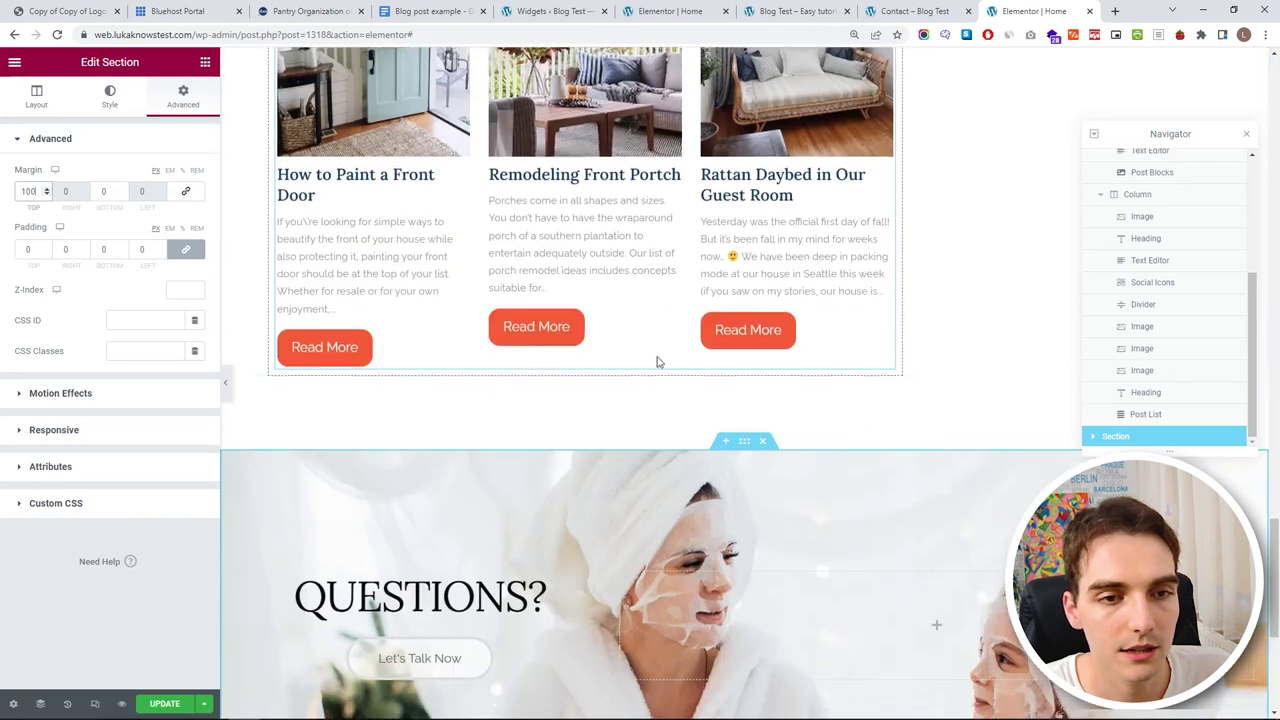
{"action": "left_click", "coordinate": [168, 705]}
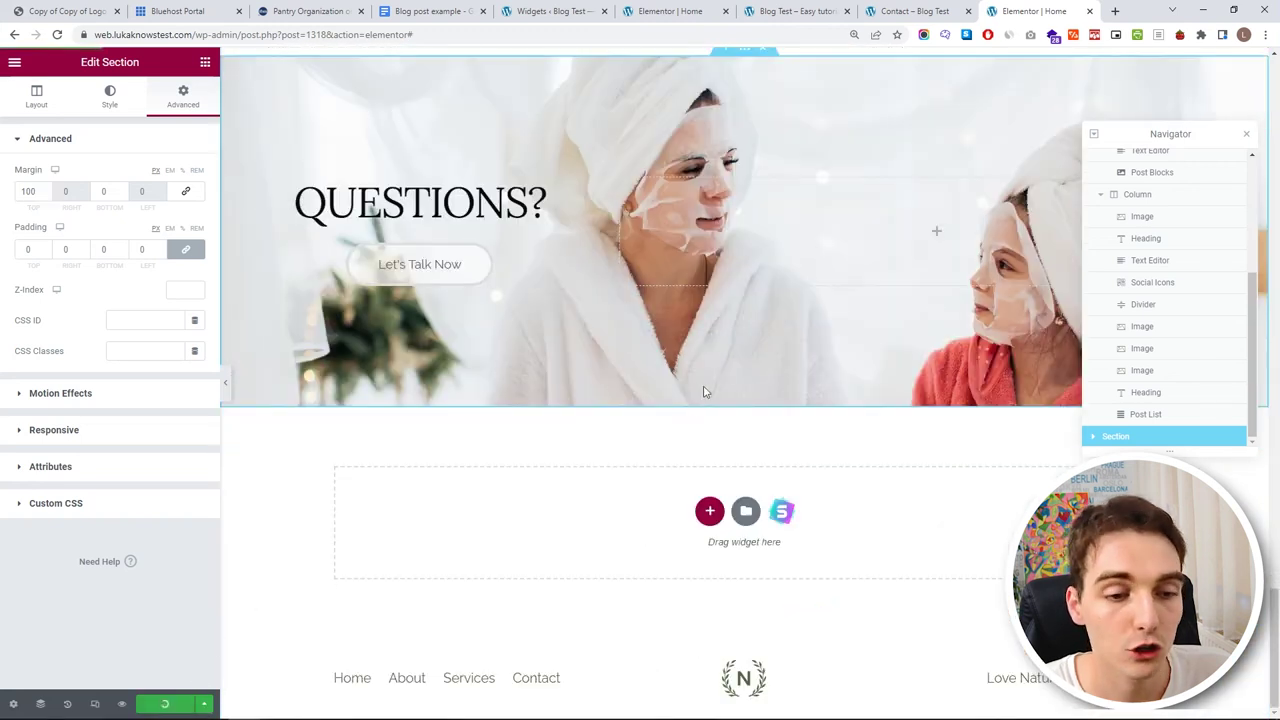
{"action": "left_click", "coordinate": [122, 704]}
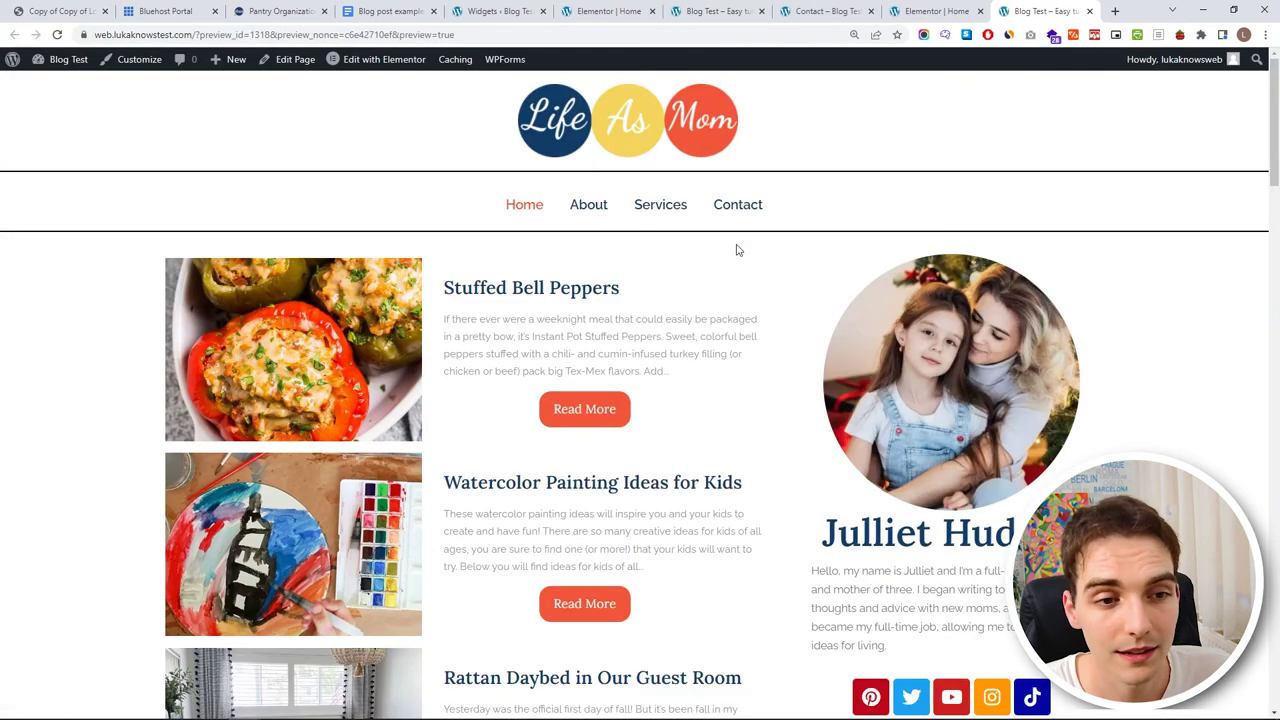
{"action": "scroll", "coordinate": [723, 243], "scroll_direction": "down", "scroll_amount": 5}
{"action": "scroll", "coordinate": [549, 214], "scroll_direction": "up", "scroll_amount": 2}
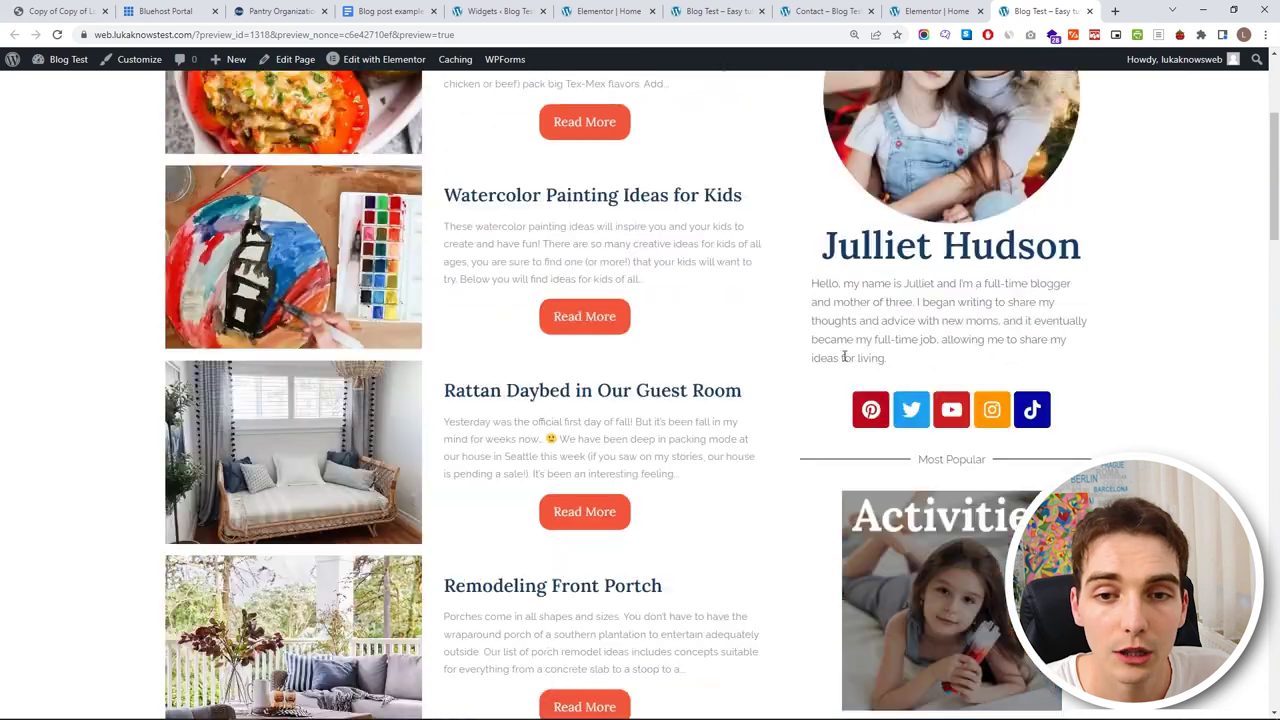
{"action": "scroll", "coordinate": [845, 357], "scroll_direction": "up", "scroll_amount": 2}
{"action": "scroll", "coordinate": [848, 330], "scroll_direction": "down", "scroll_amount": 3}
{"action": "scroll", "coordinate": [850, 310], "scroll_direction": "up", "scroll_amount": 4}
{"action": "scroll", "coordinate": [855, 276], "scroll_direction": "down", "scroll_amount": 4}
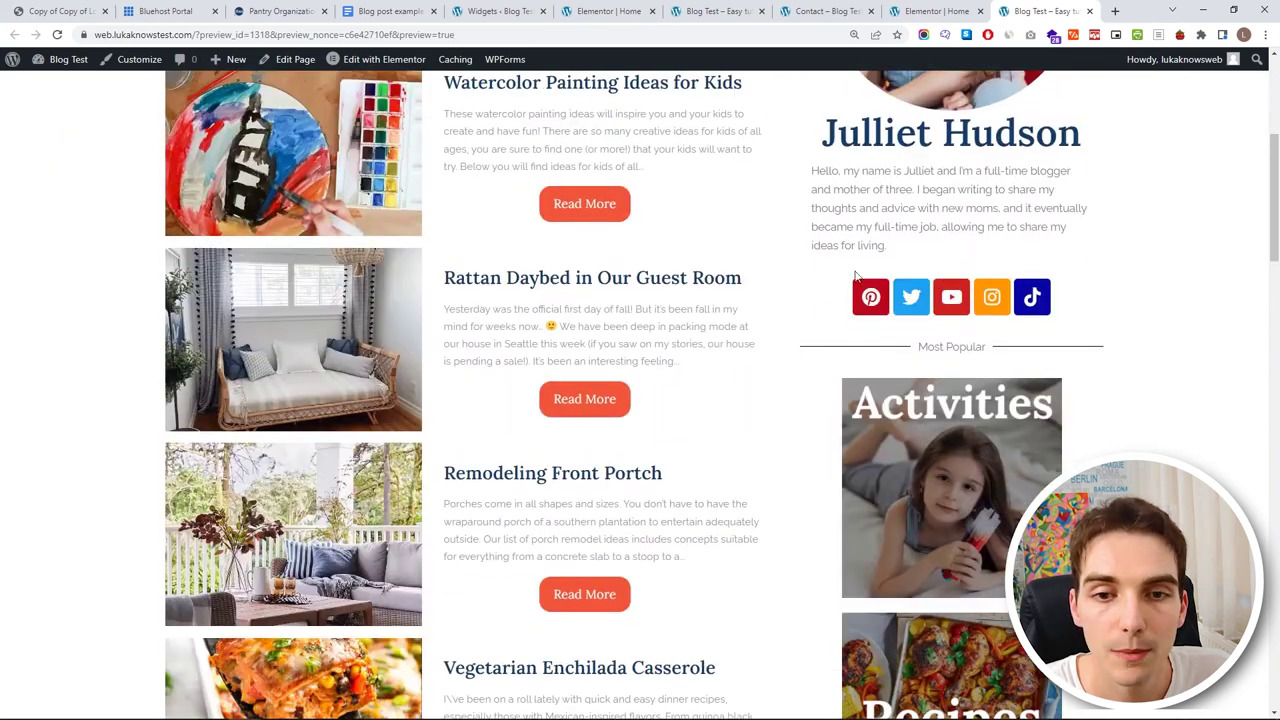
{"action": "scroll", "coordinate": [963, 330], "scroll_direction": "down", "scroll_amount": 2}
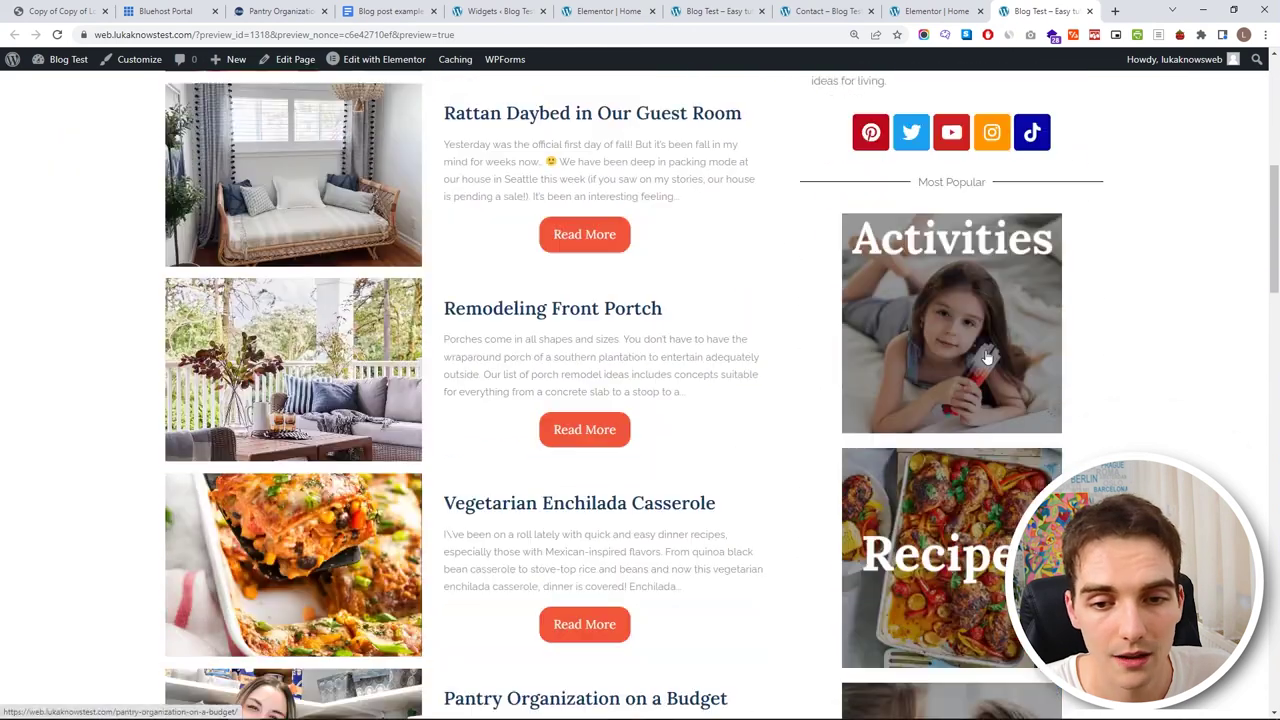
{"action": "scroll", "coordinate": [986, 318], "scroll_direction": "down", "scroll_amount": 3}
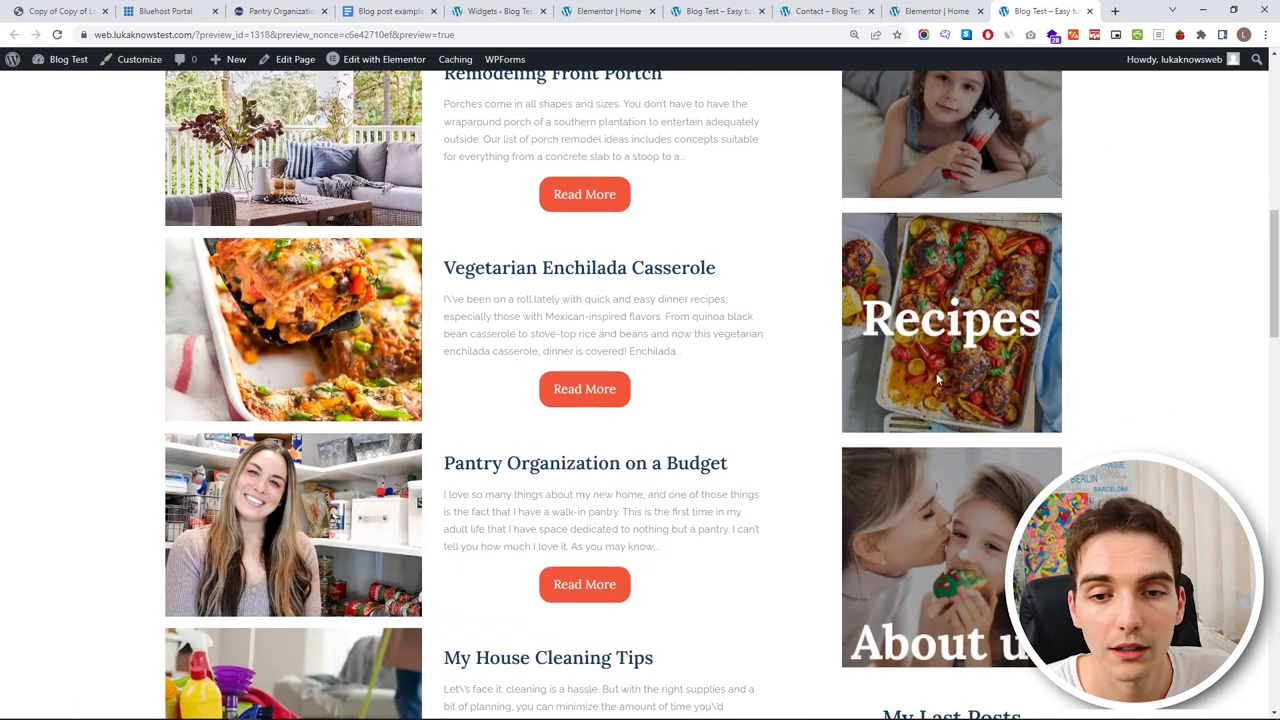
{"action": "scroll", "coordinate": [978, 415], "scroll_direction": "down", "scroll_amount": 2}
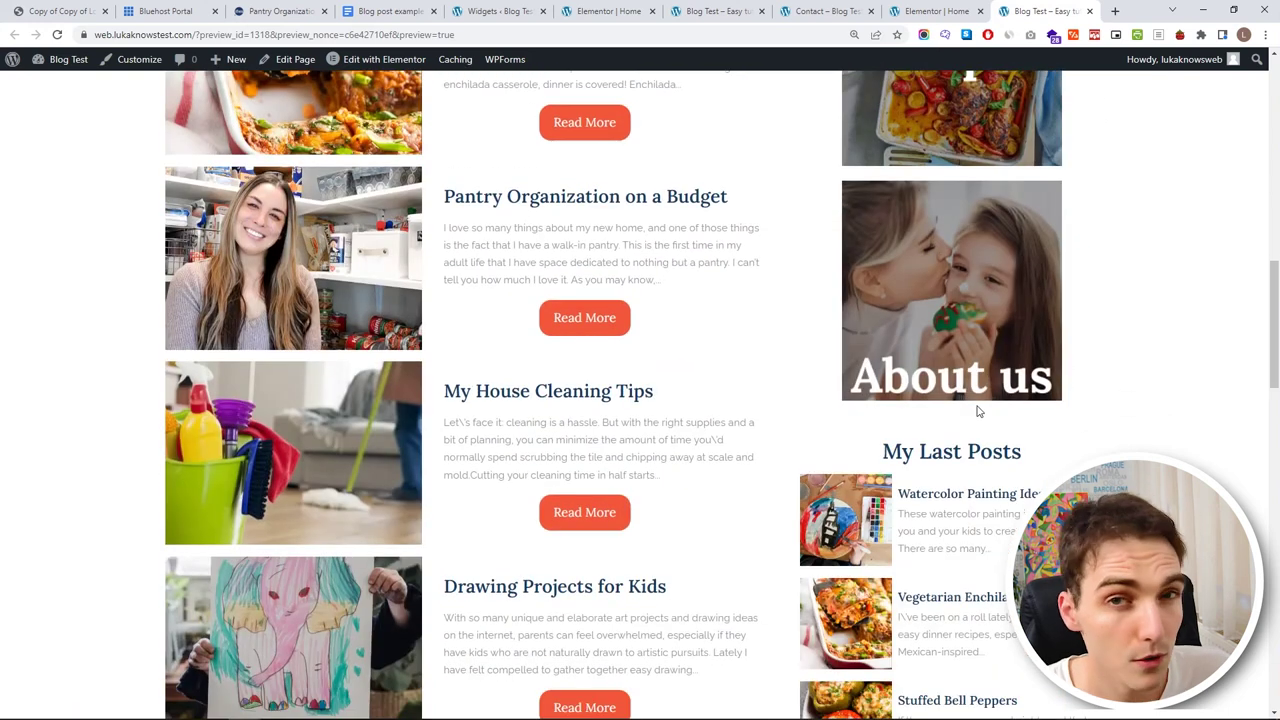
{"action": "scroll", "coordinate": [980, 406], "scroll_direction": "down", "scroll_amount": 7}
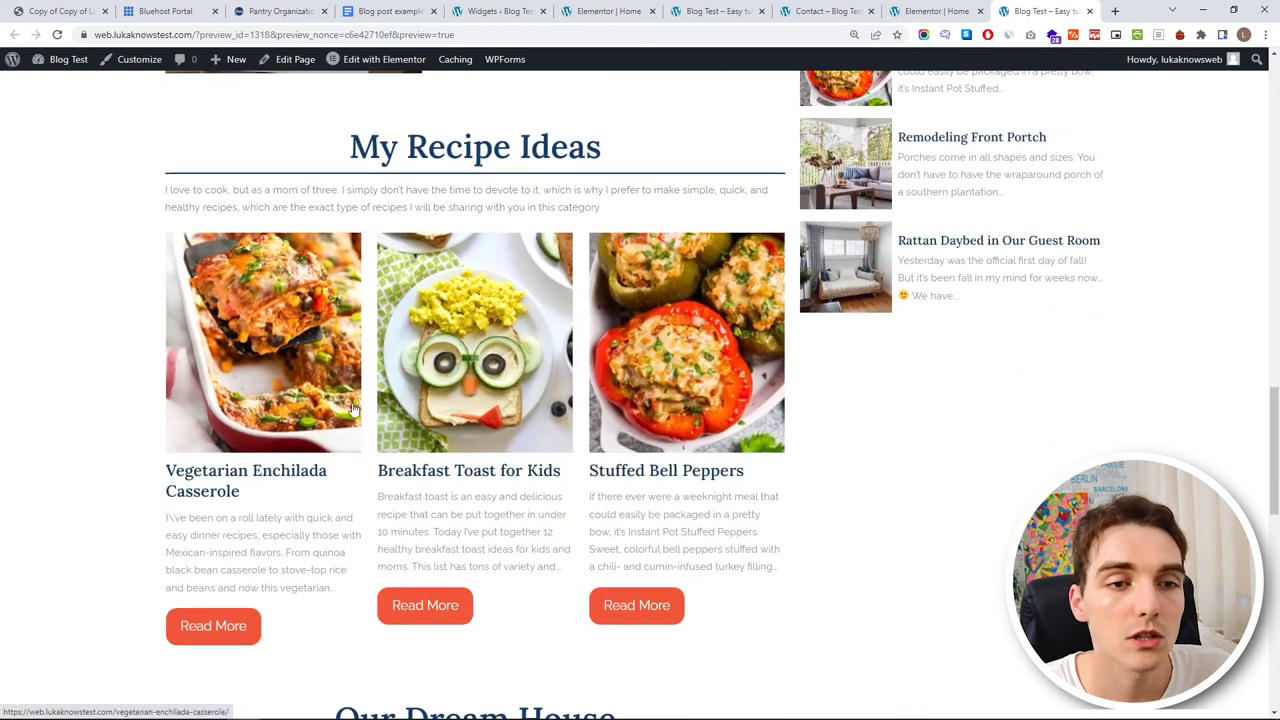
{"action": "scroll", "coordinate": [485, 421], "scroll_direction": "down", "scroll_amount": 3}
{"action": "scroll", "coordinate": [485, 421], "scroll_direction": "down", "scroll_amount": 6}
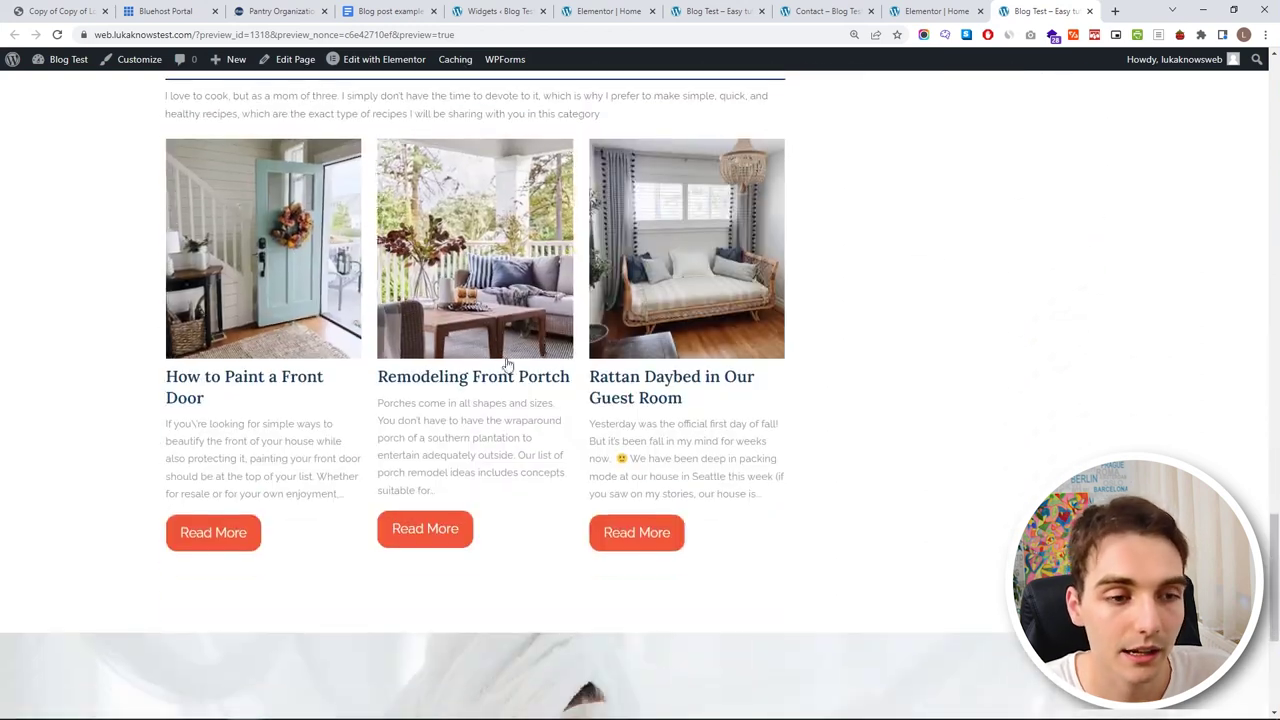
{"action": "scroll", "coordinate": [605, 334], "scroll_direction": "up", "scroll_amount": 6}
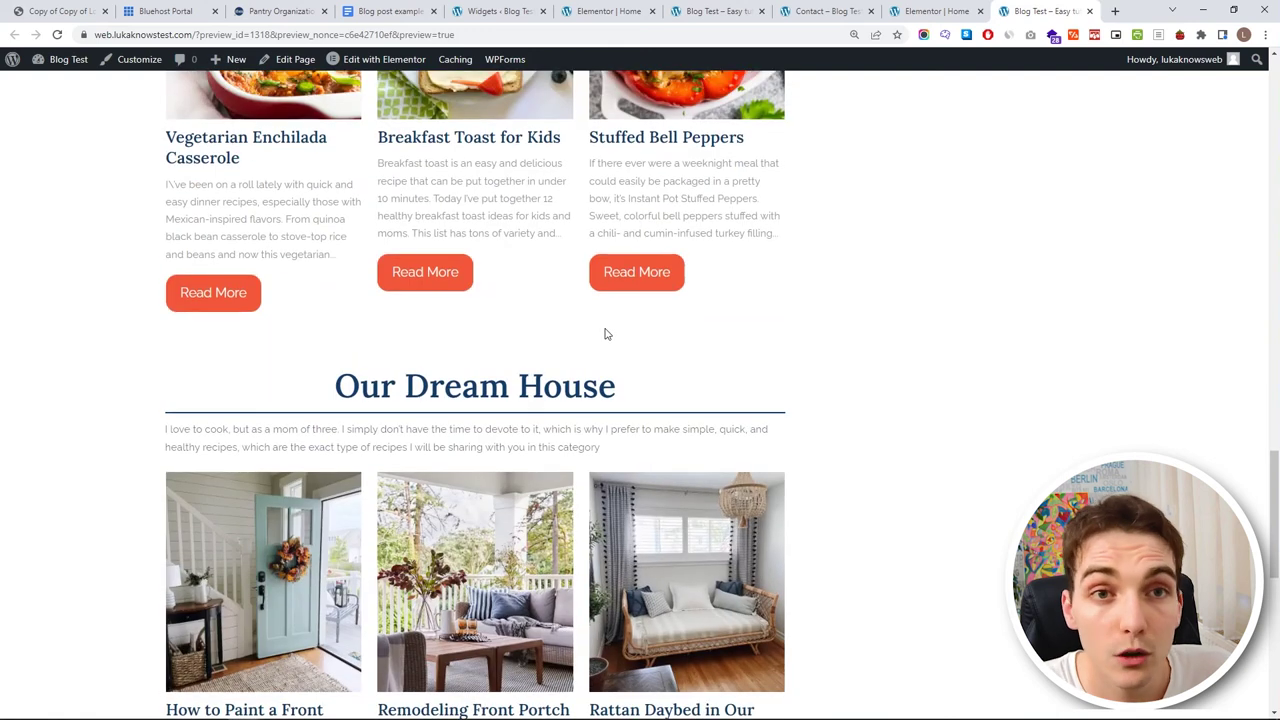
{"action": "scroll", "coordinate": [605, 334], "scroll_direction": "down", "scroll_amount": 6}
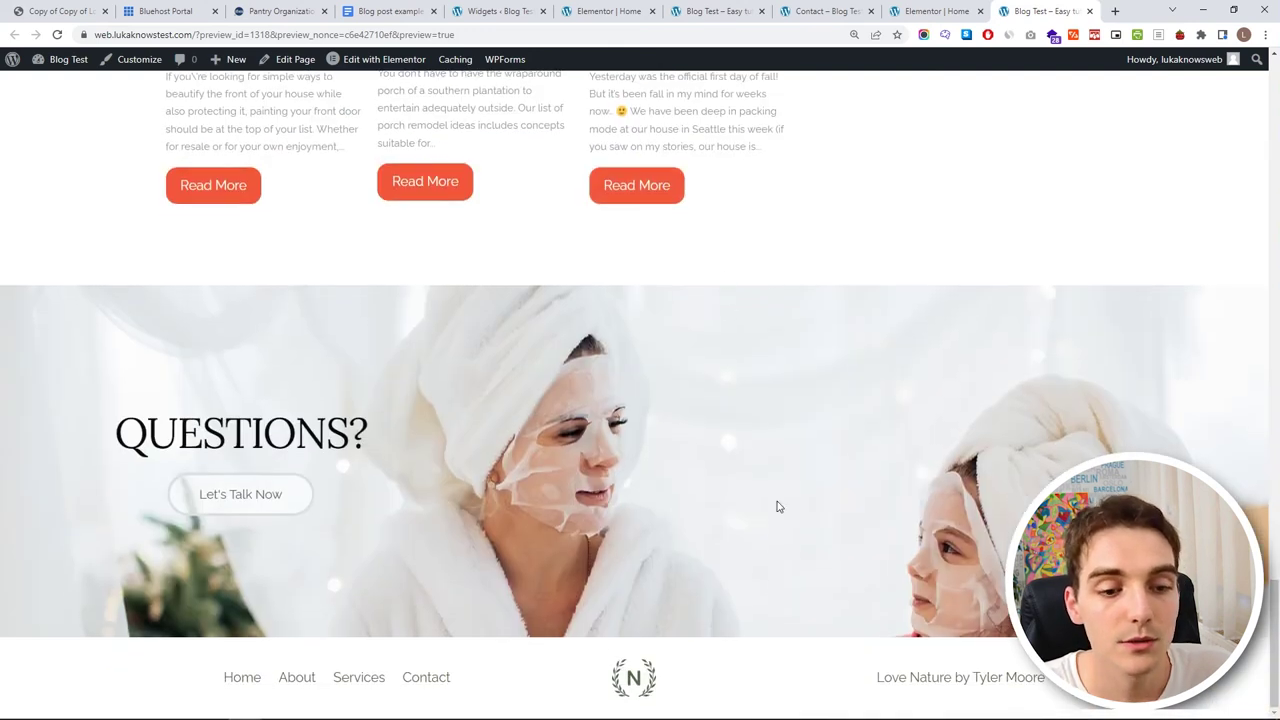
{"action": "scroll", "coordinate": [701, 321], "scroll_direction": "up", "scroll_amount": 15}
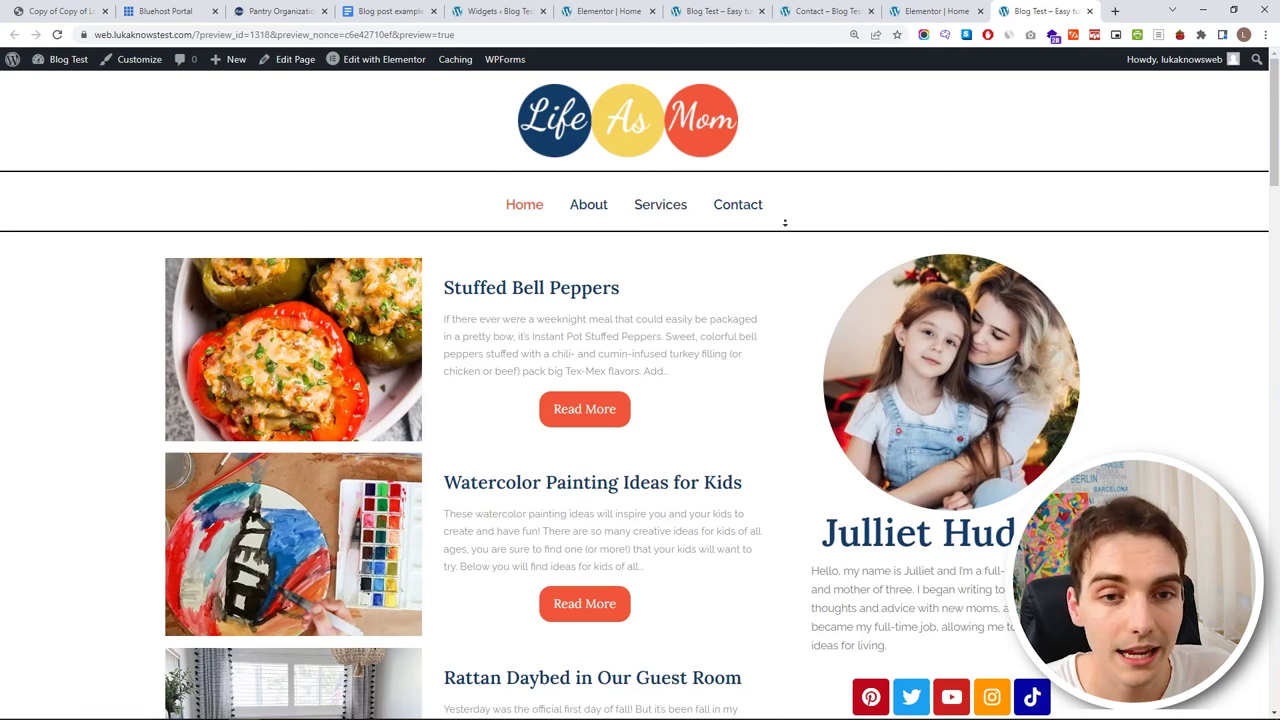
{"action": "scroll", "coordinate": [646, 514], "scroll_direction": "down", "scroll_amount": 15}
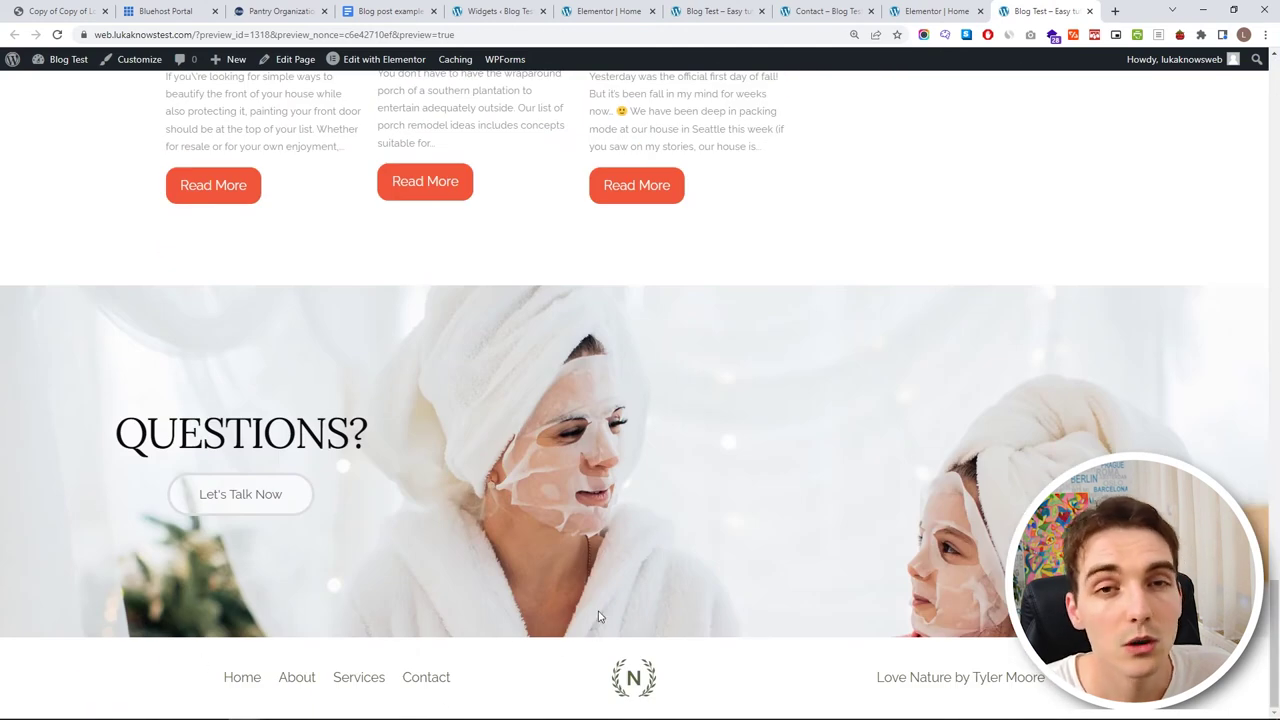
- Open the Dashboard in a new tab and close the widgets and old Elementor editor tabs
{"action": "middle_click", "coordinate": [64, 64]}
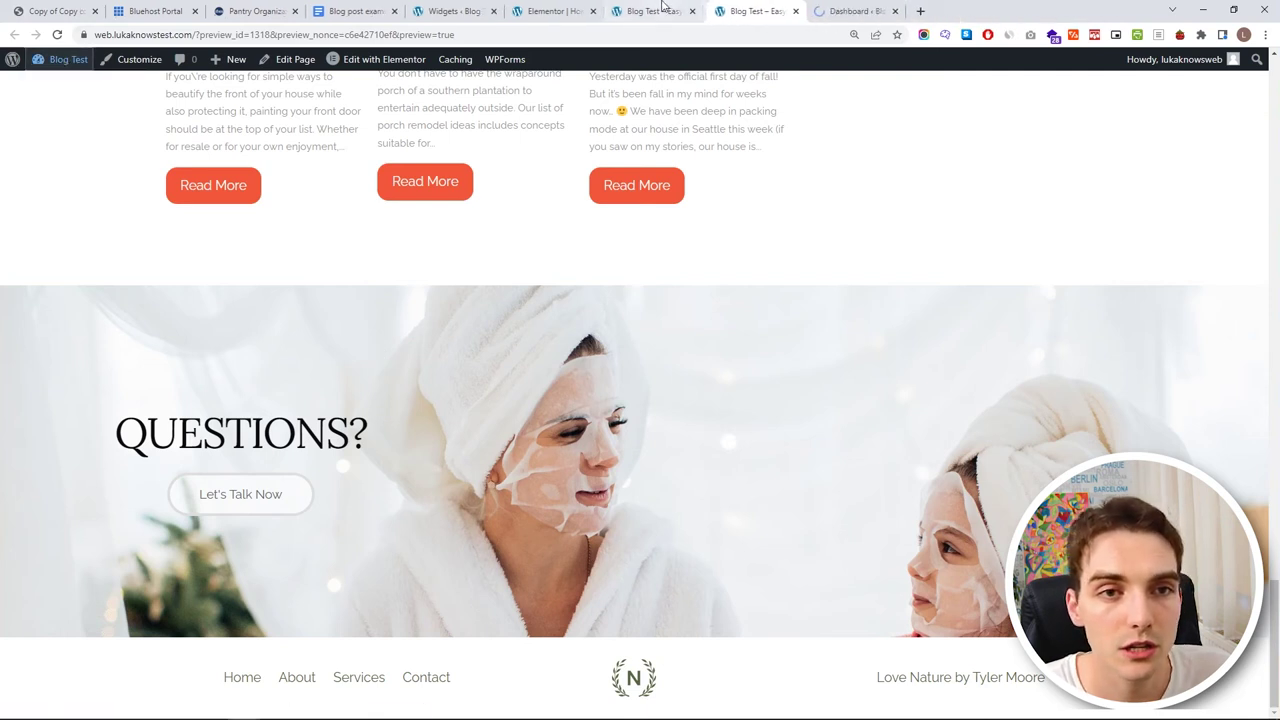
{"action": "middle_click", "coordinate": [455, 10]}
{"action": "middle_click", "coordinate": [455, 10]}
{"action": "left_click_drag", "start_coordinate": [550, 10], "coordinate": [494, 40]}
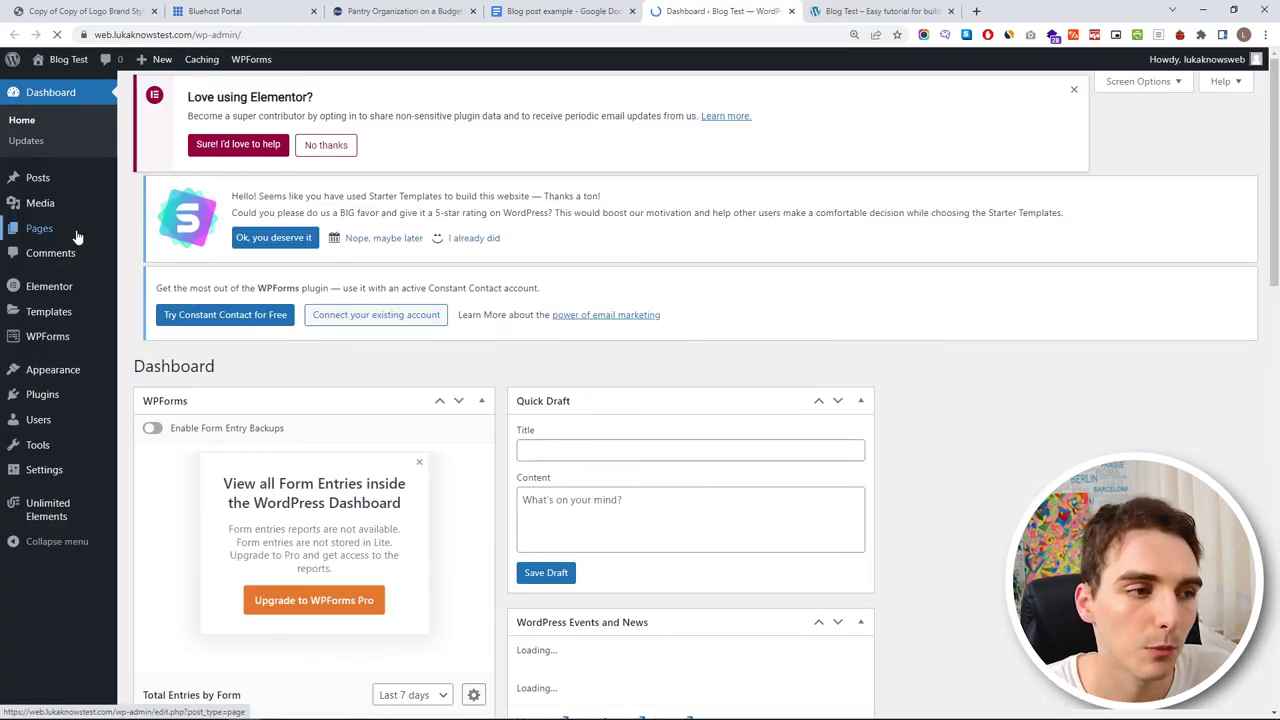
- Open All Pages to list About, Contact, Home and Services, comparing with the site preview
{"action": "left_click", "coordinate": [29, 232]}
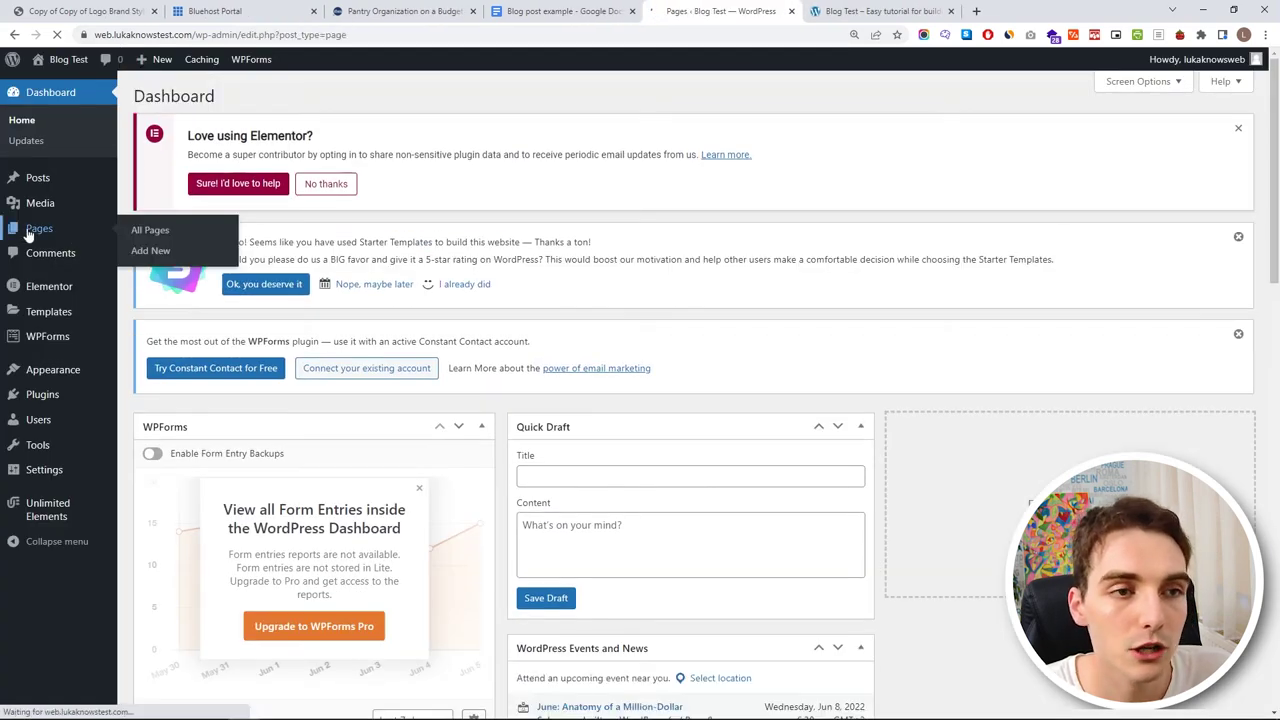
{"action": "scroll", "coordinate": [306, 366], "scroll_direction": "down", "scroll_amount": 2}
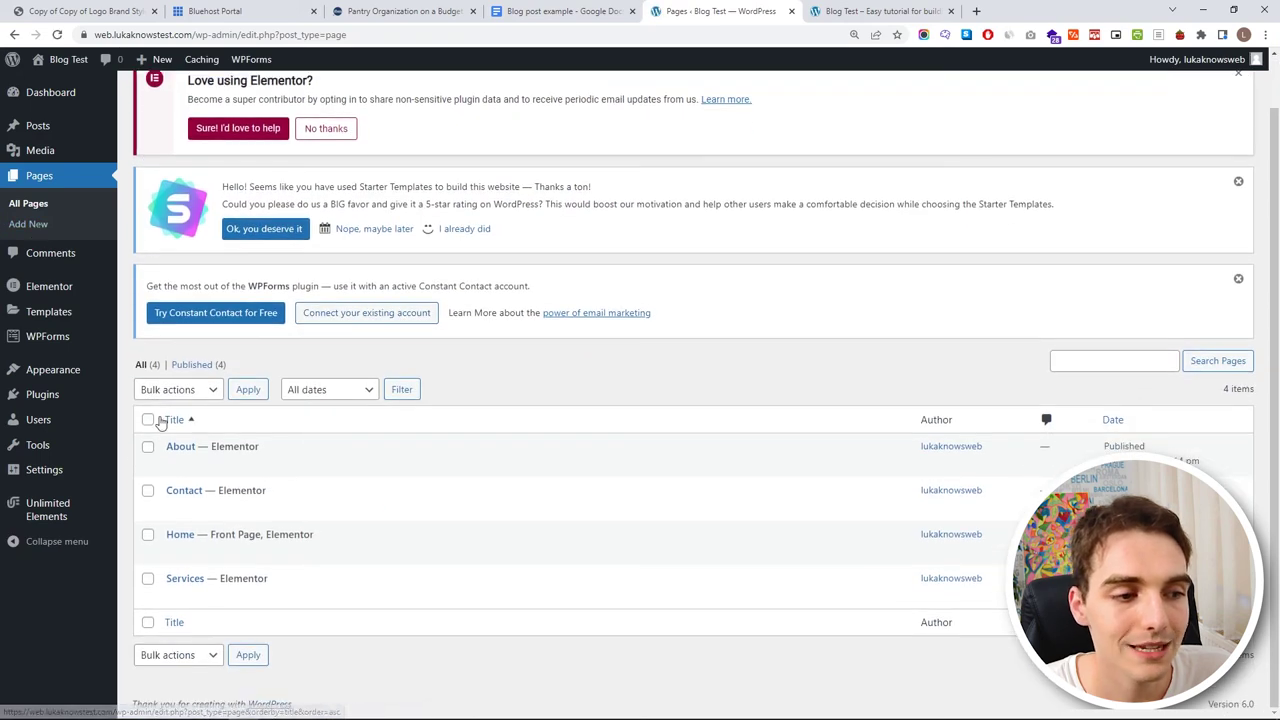
{"action": "left_click", "coordinate": [866, 18]}
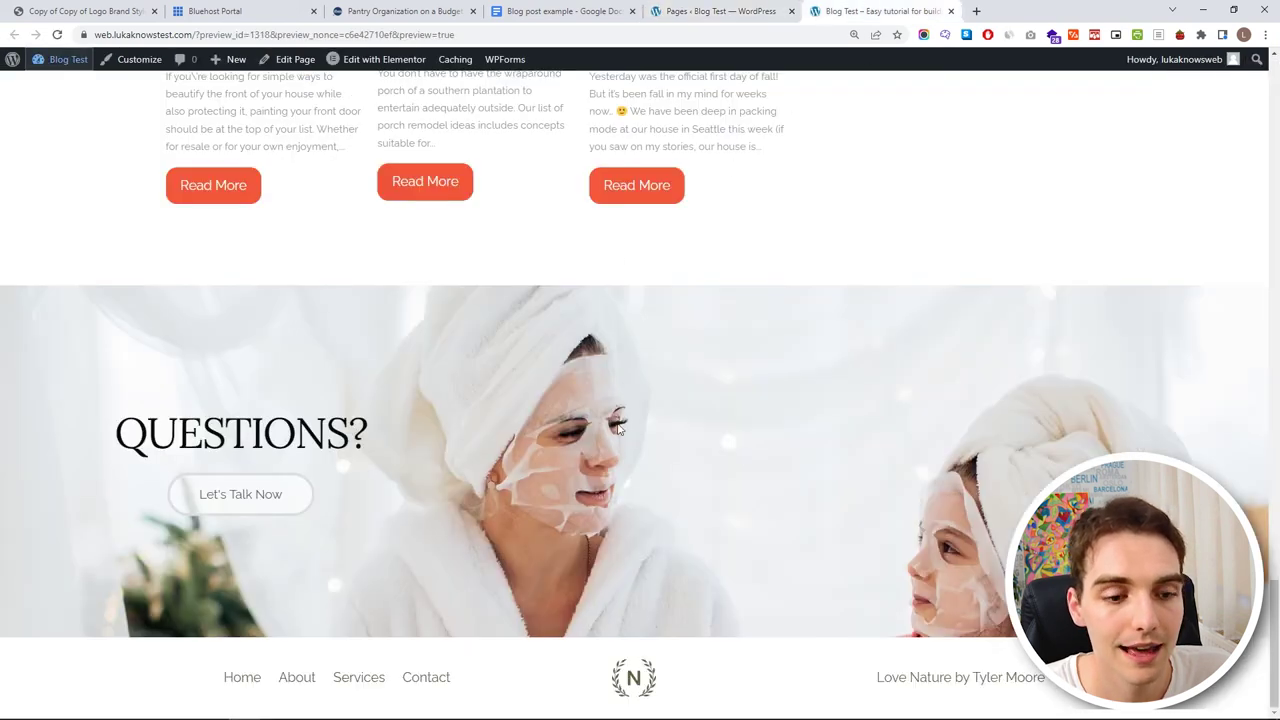
{"action": "scroll", "coordinate": [463, 700], "scroll_direction": "up", "scroll_amount": 15}
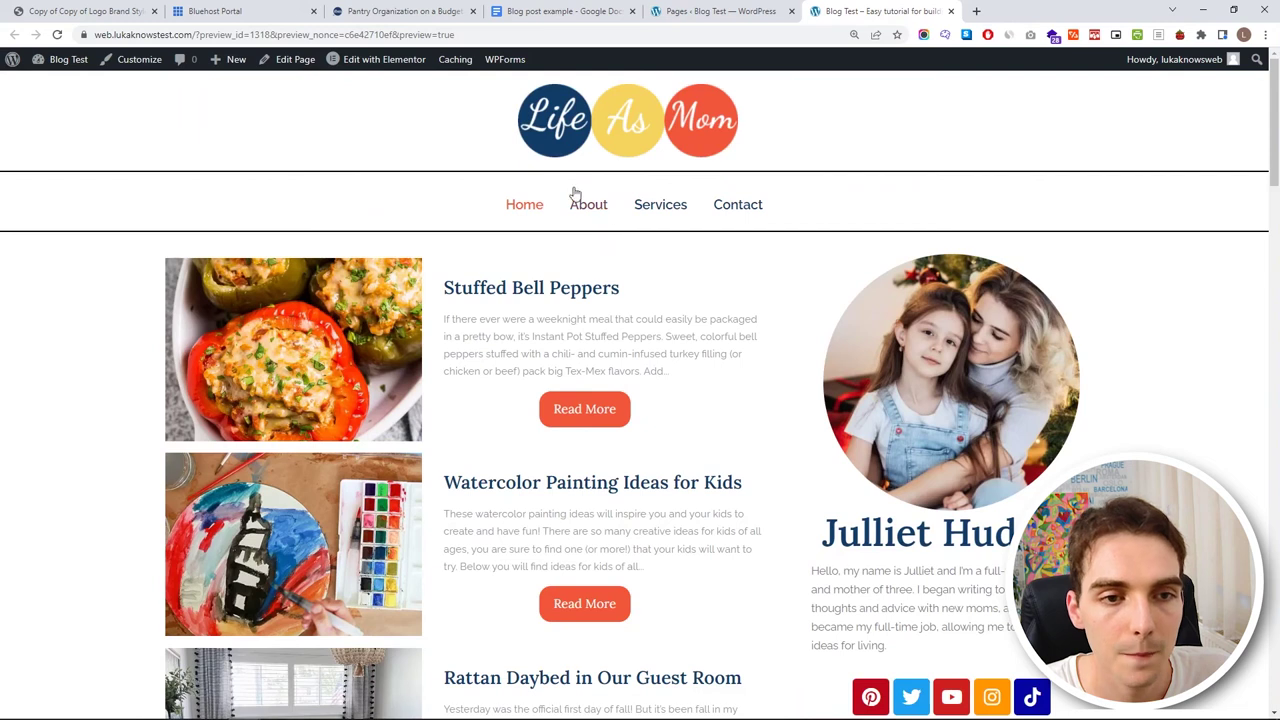
{"action": "left_click", "coordinate": [697, 10]}
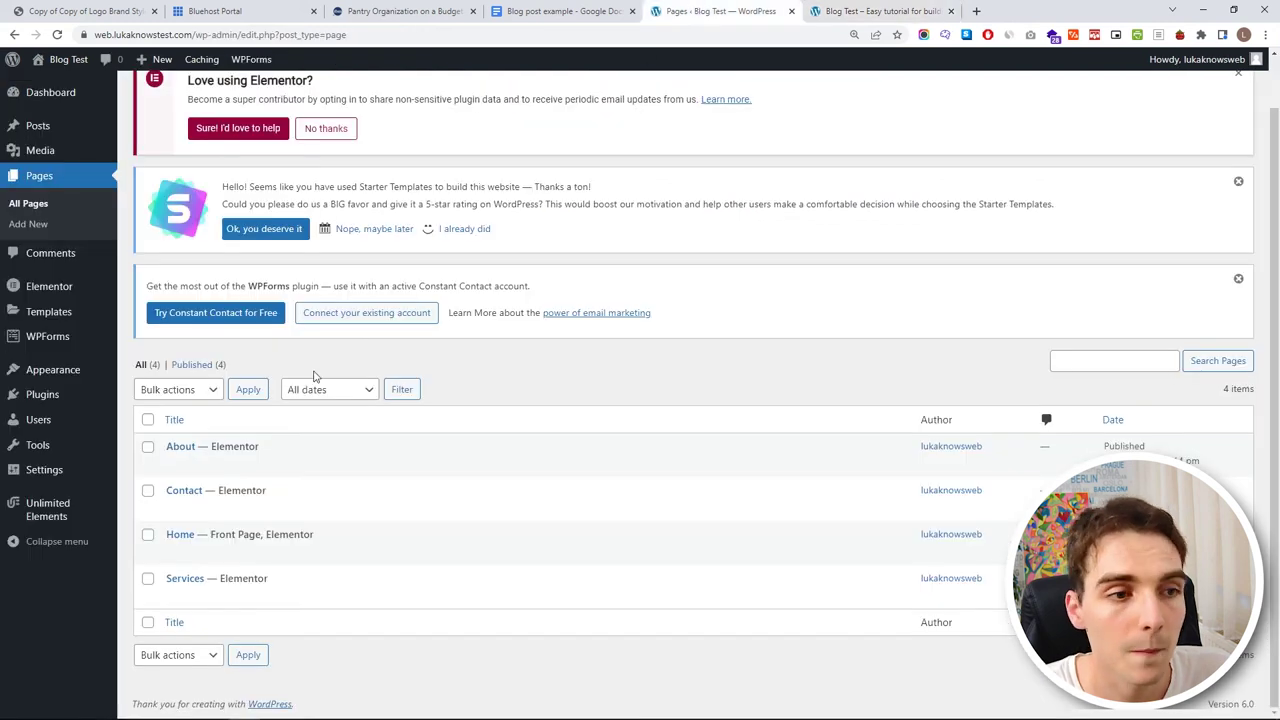
{"action": "scroll", "coordinate": [197, 326], "scroll_direction": "up", "scroll_amount": 1}
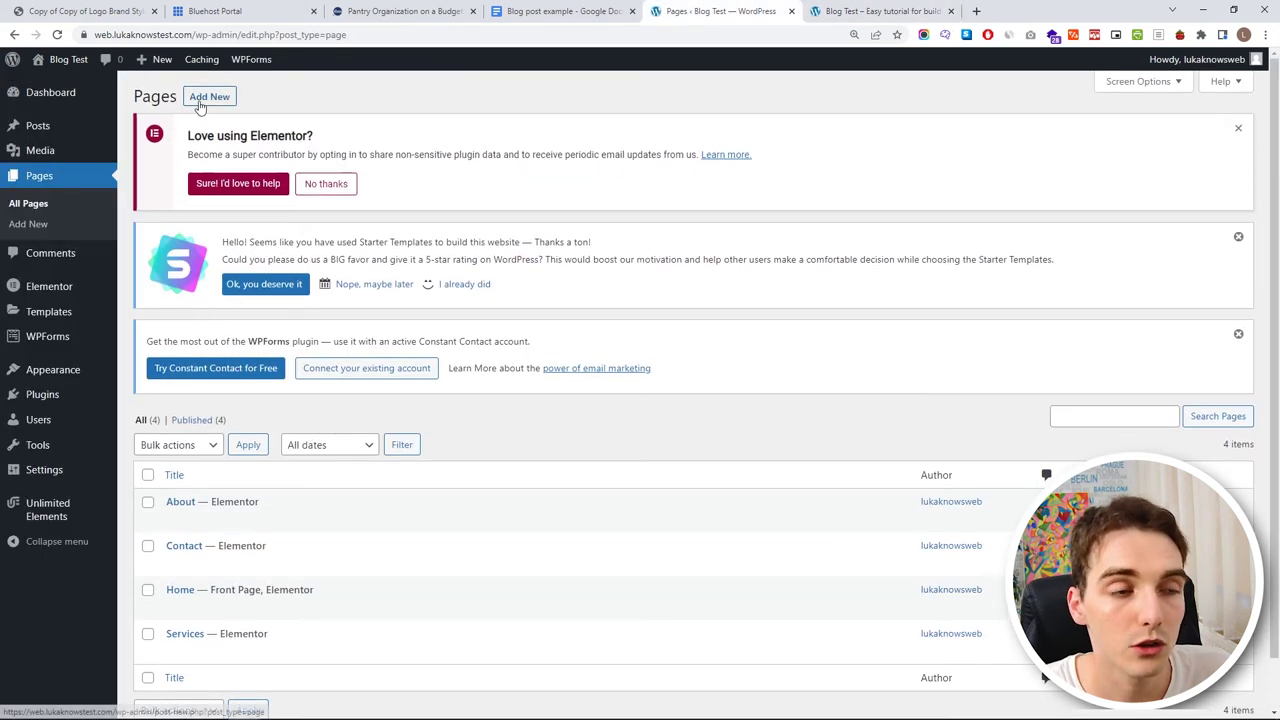
- Add a new page titled 'Recipes' and publish it, then return to the site preview
{"action": "left_click", "coordinate": [200, 104]}
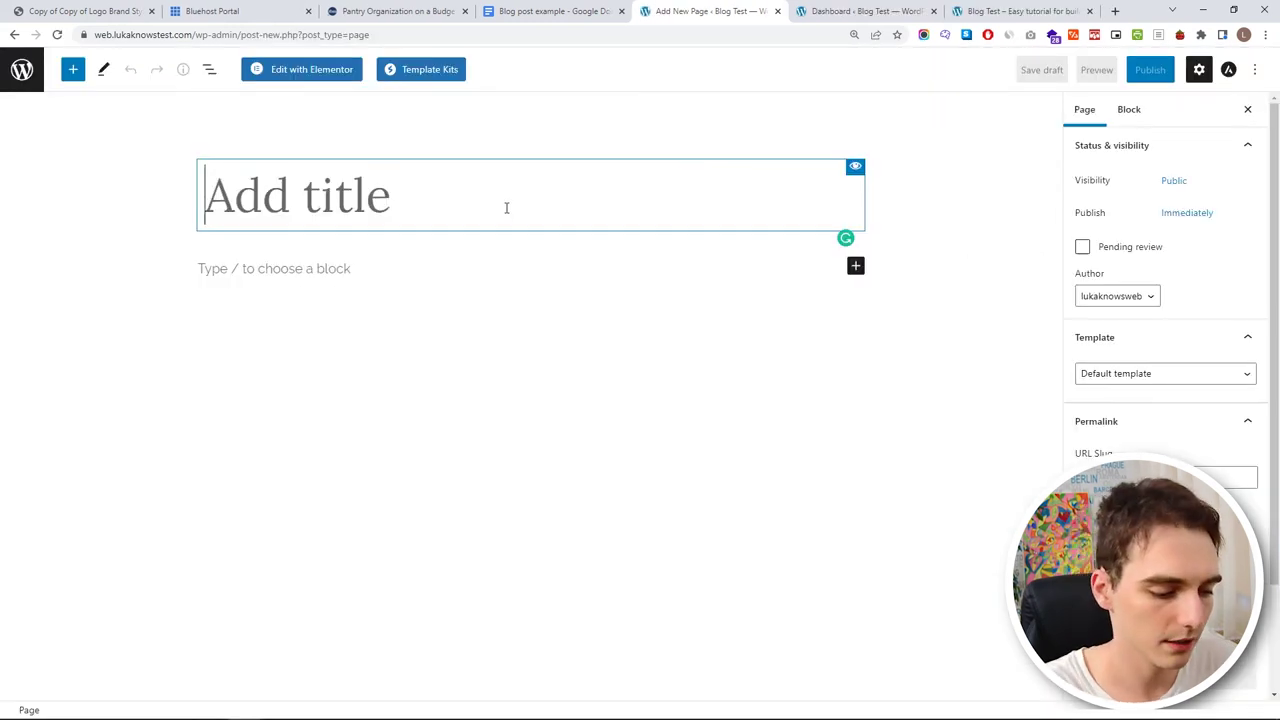
{"action": "type", "text": "Recipes"}
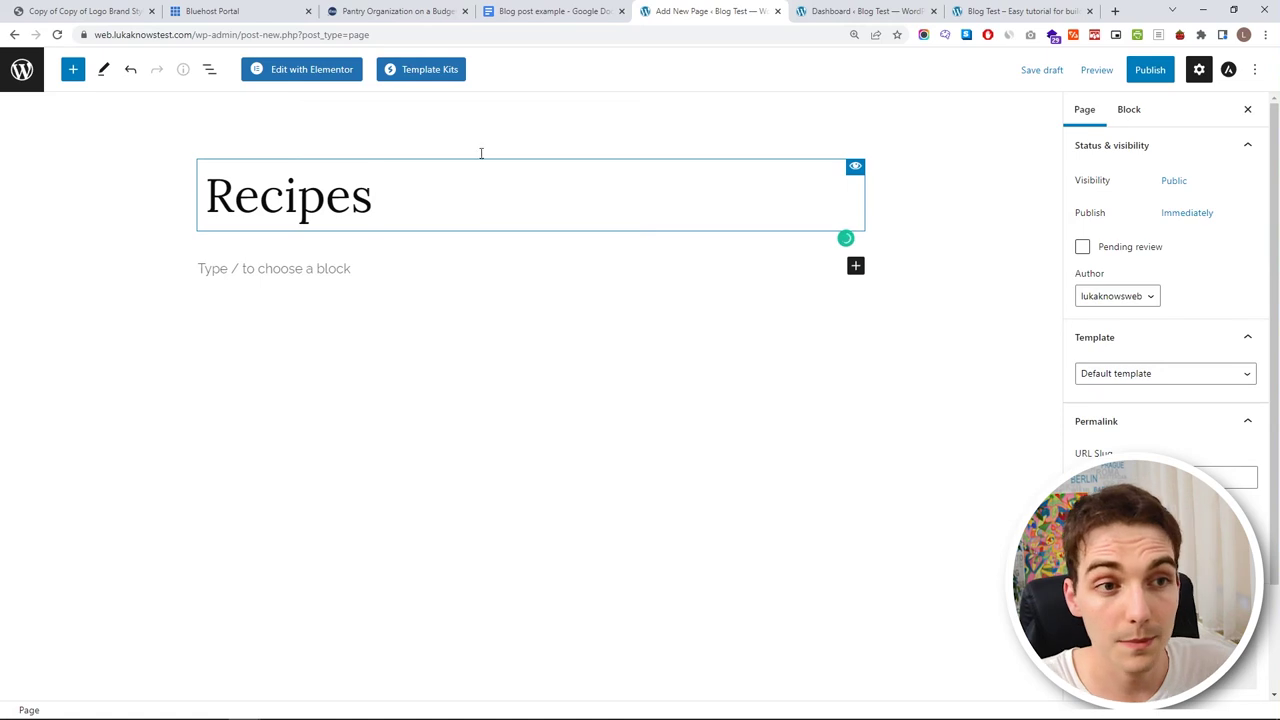
{"action": "left_click", "coordinate": [1149, 78]}
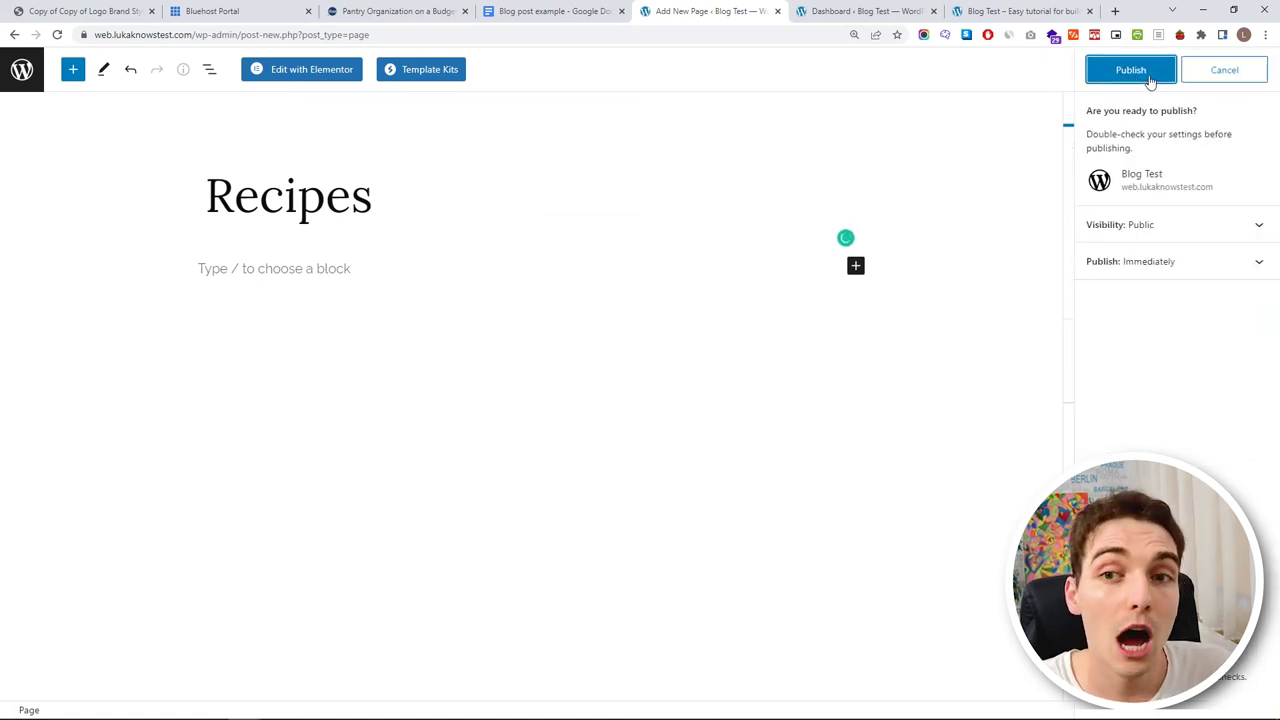
{"action": "left_click", "coordinate": [1149, 78]}
{"action": "key", "text": "ctrl+Tab"}
{"action": "key", "text": "ctrl+Tab"}
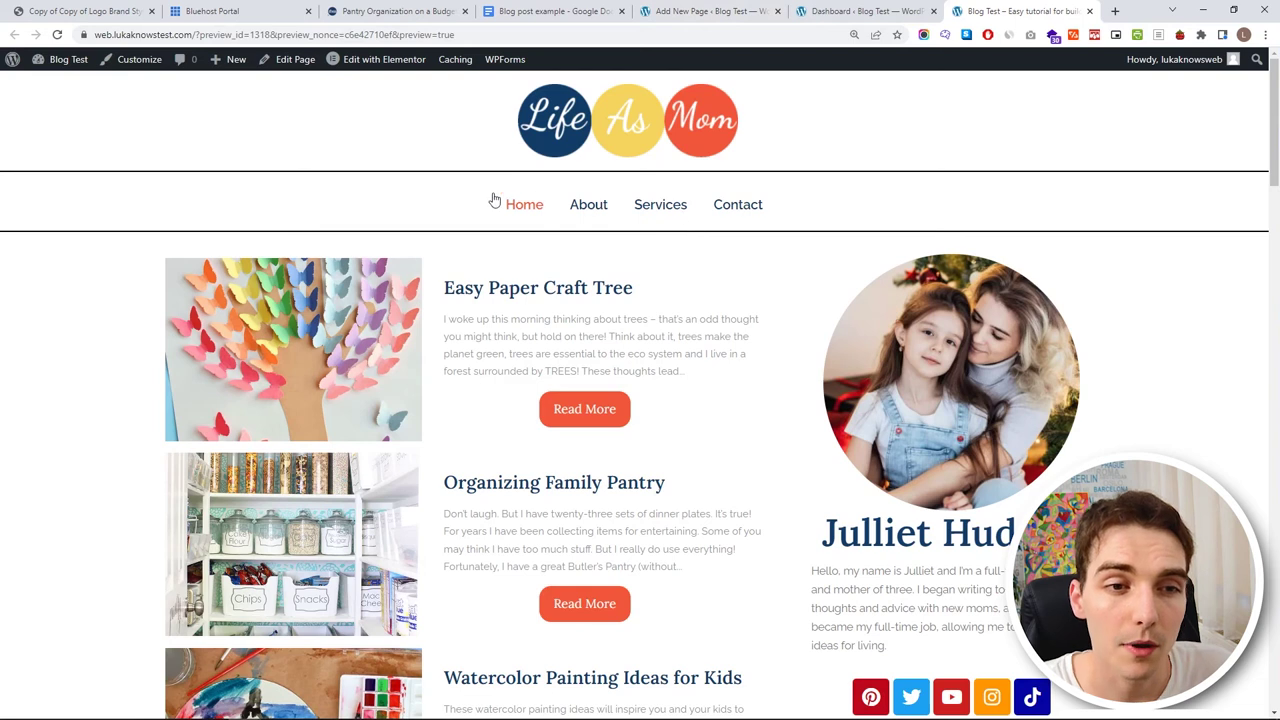
{"action": "left_click", "coordinate": [685, 12]}
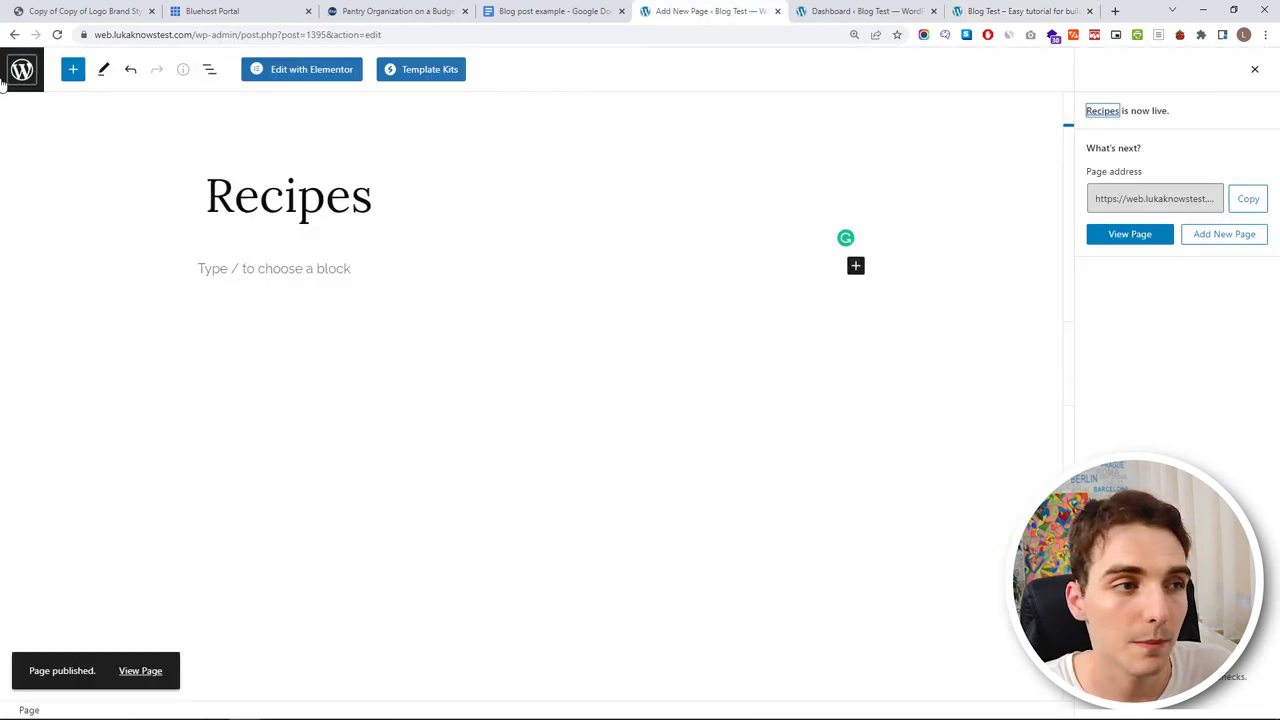
{"action": "key", "text": "ctrl+Tab"}
{"action": "key", "text": "ctrl+Tab"}
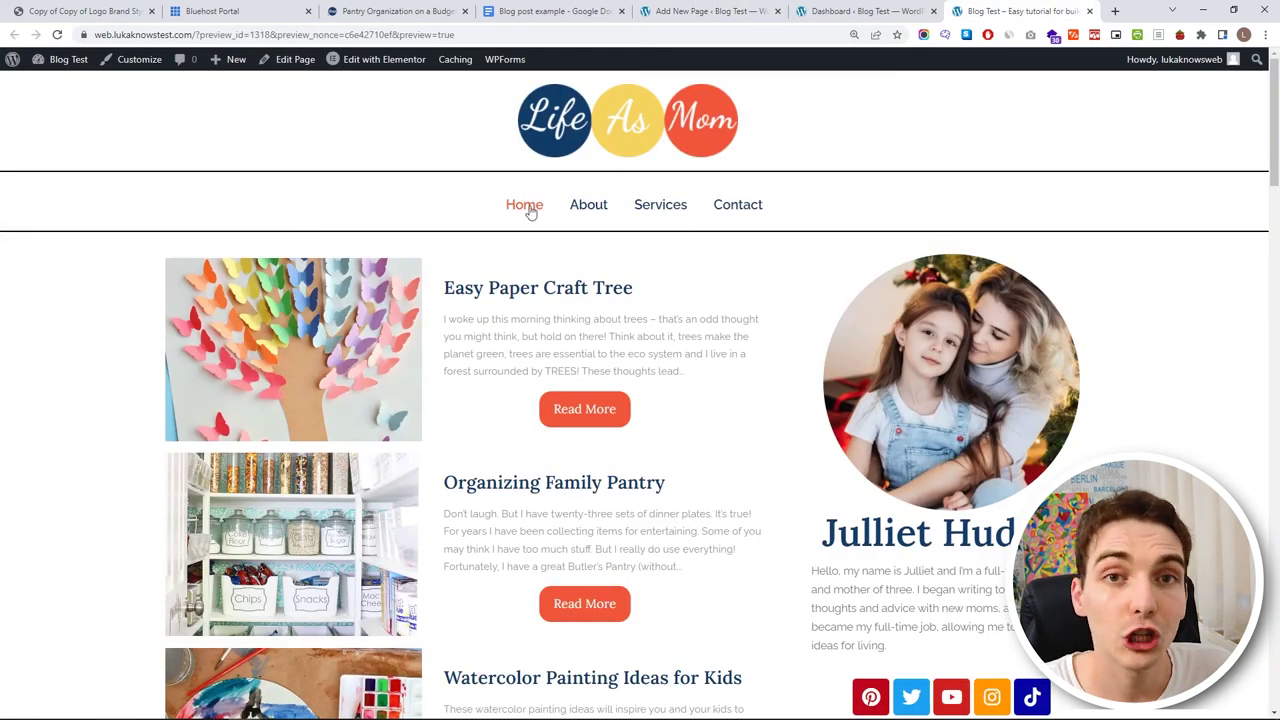
- Go to Appearance > Menus in the dashboard to begin a new menu beside Main Menu
{"action": "key", "text": "ctrl+shift+Tab"}
{"action": "mouse_move", "coordinate": [106, 371]}
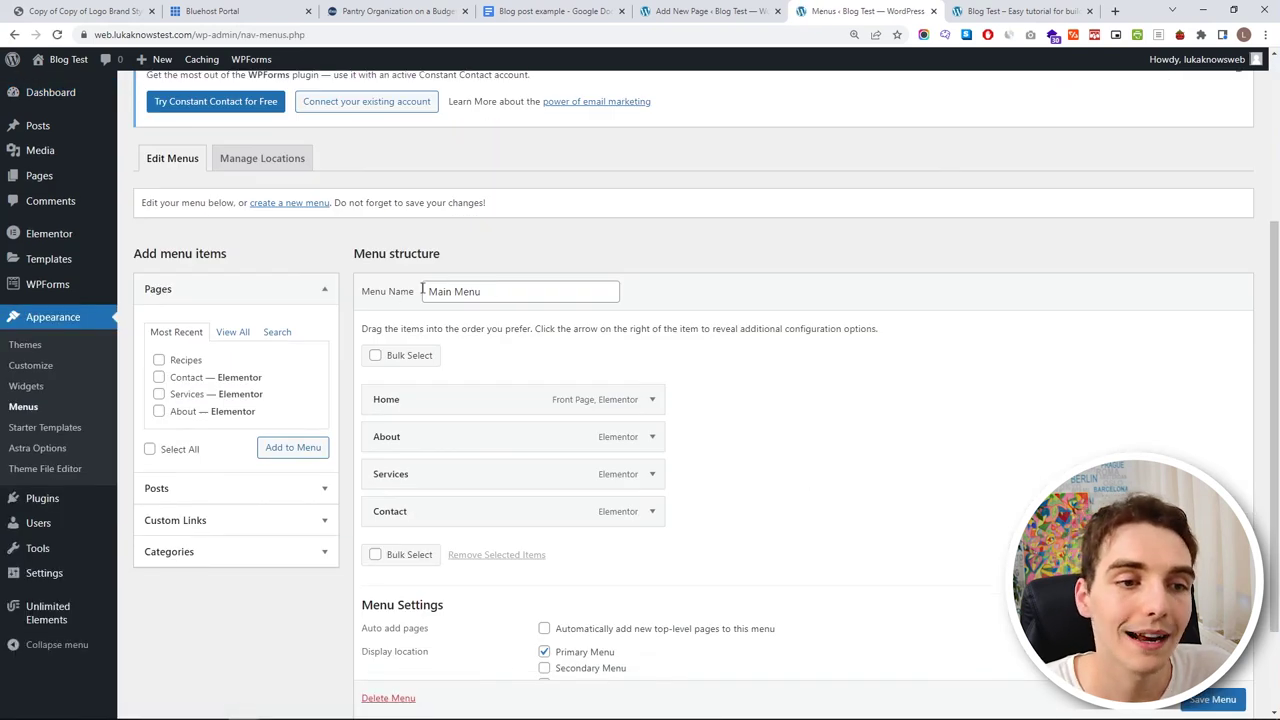
{"action": "scroll", "coordinate": [337, 317], "scroll_direction": "up", "scroll_amount": 1}
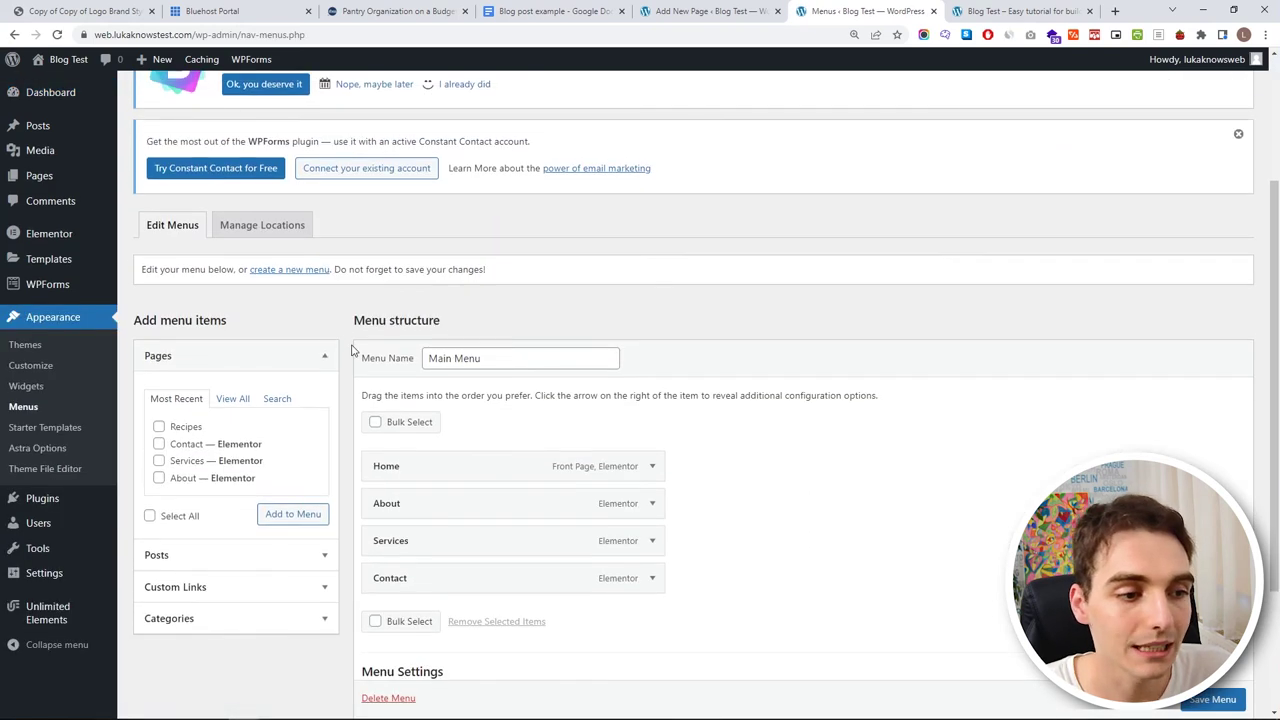
{"action": "scroll", "coordinate": [222, 190], "scroll_direction": "up", "scroll_amount": 3}
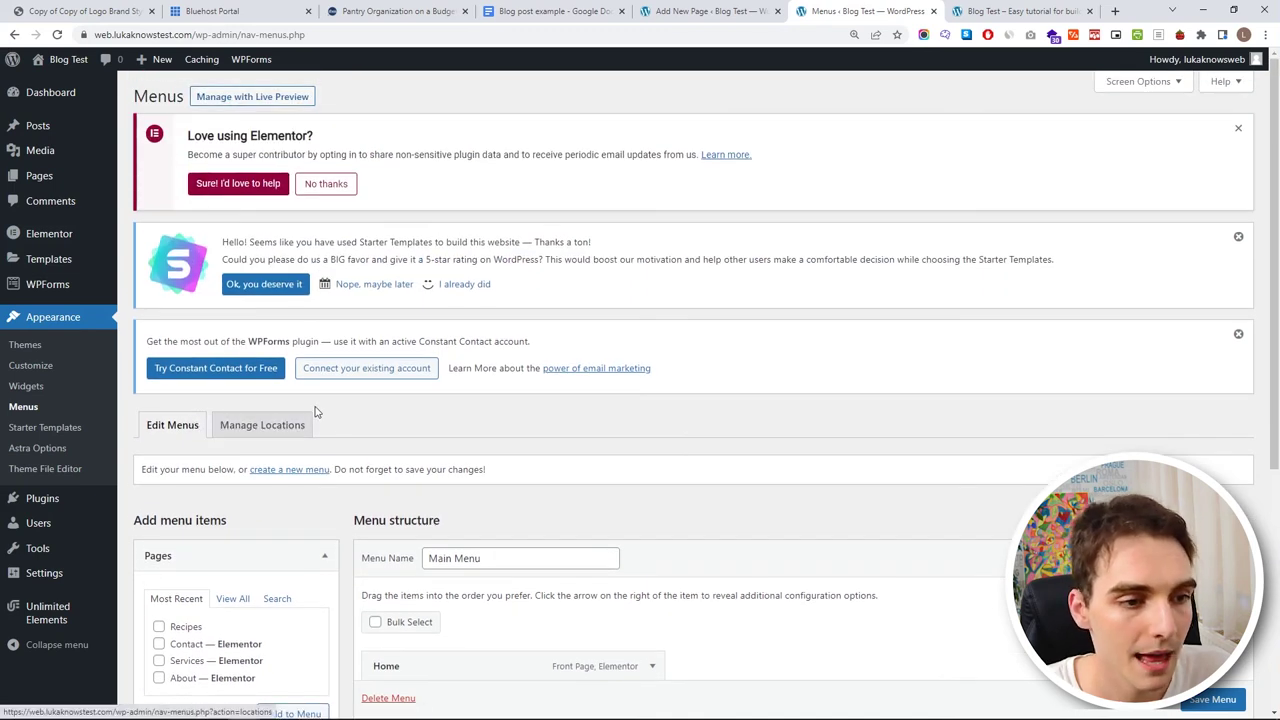
{"action": "scroll", "coordinate": [305, 413], "scroll_direction": "down", "scroll_amount": 1}
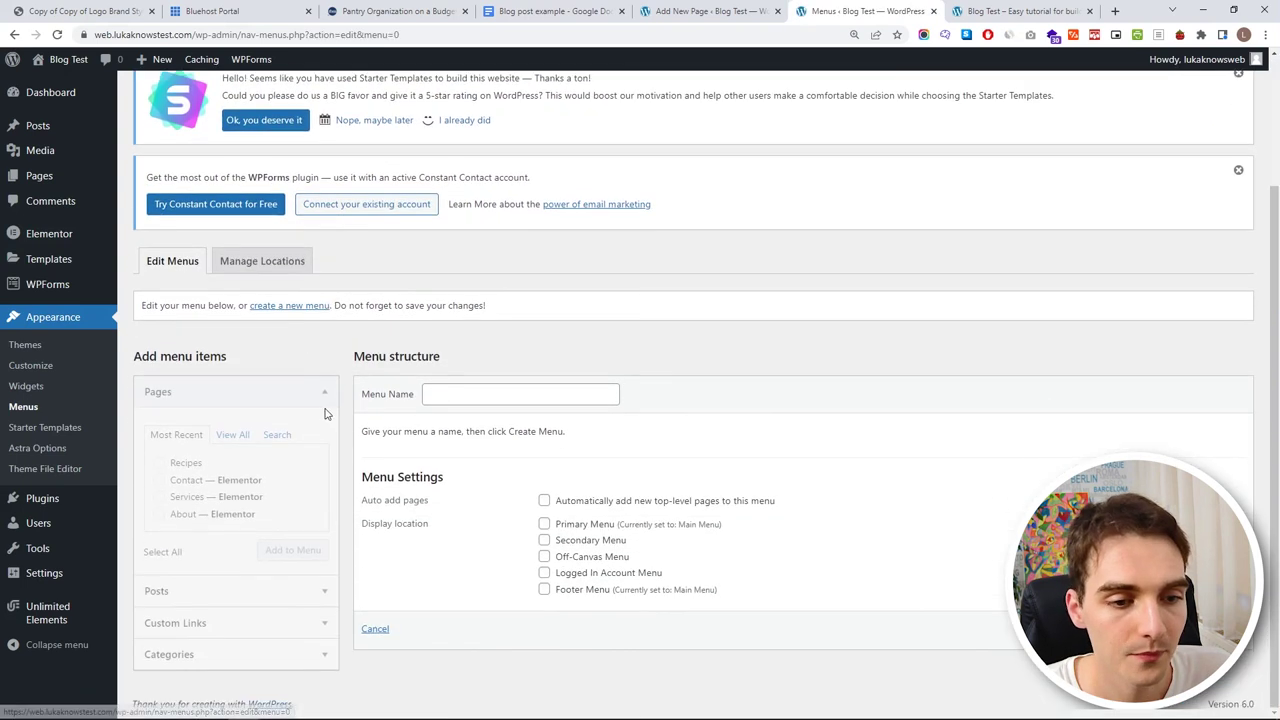
- Name the new menu 'My Menu' and tick the Primary Menu display location
{"action": "left_click", "coordinate": [452, 402]}
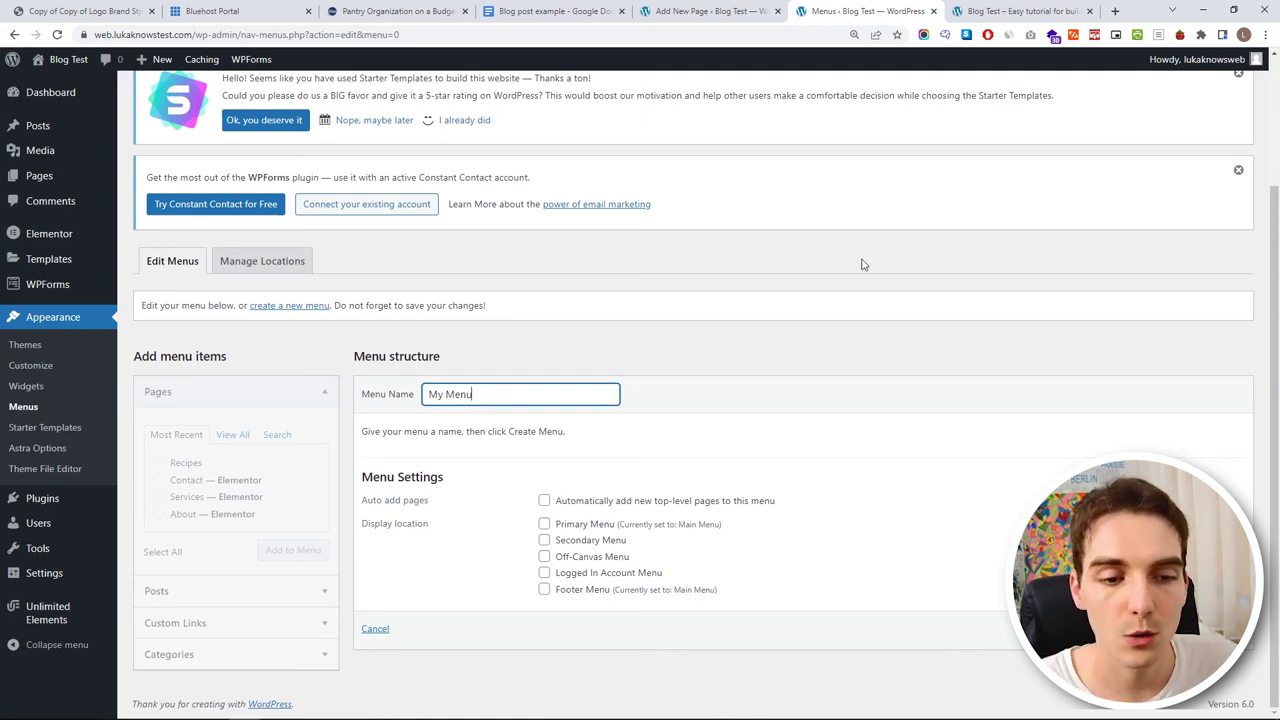
{"action": "left_click", "coordinate": [1000, 10]}
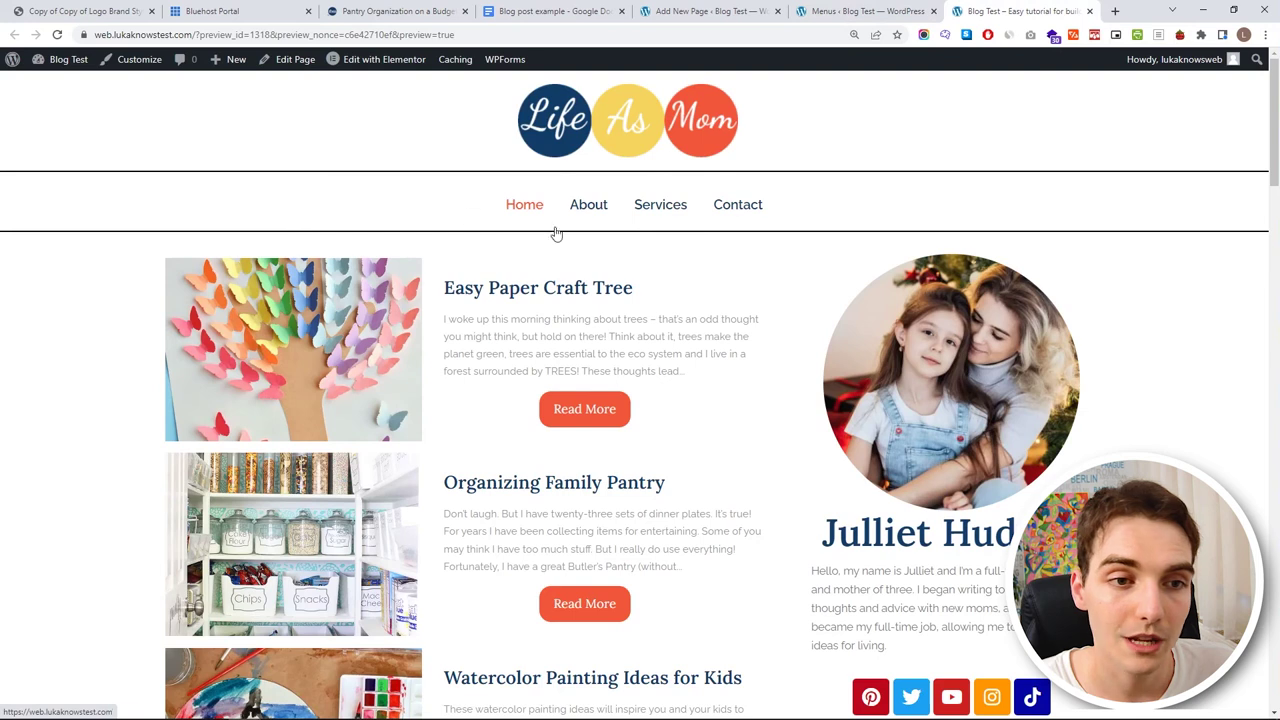
{"action": "key", "text": "ctrl+shift+Tab"}
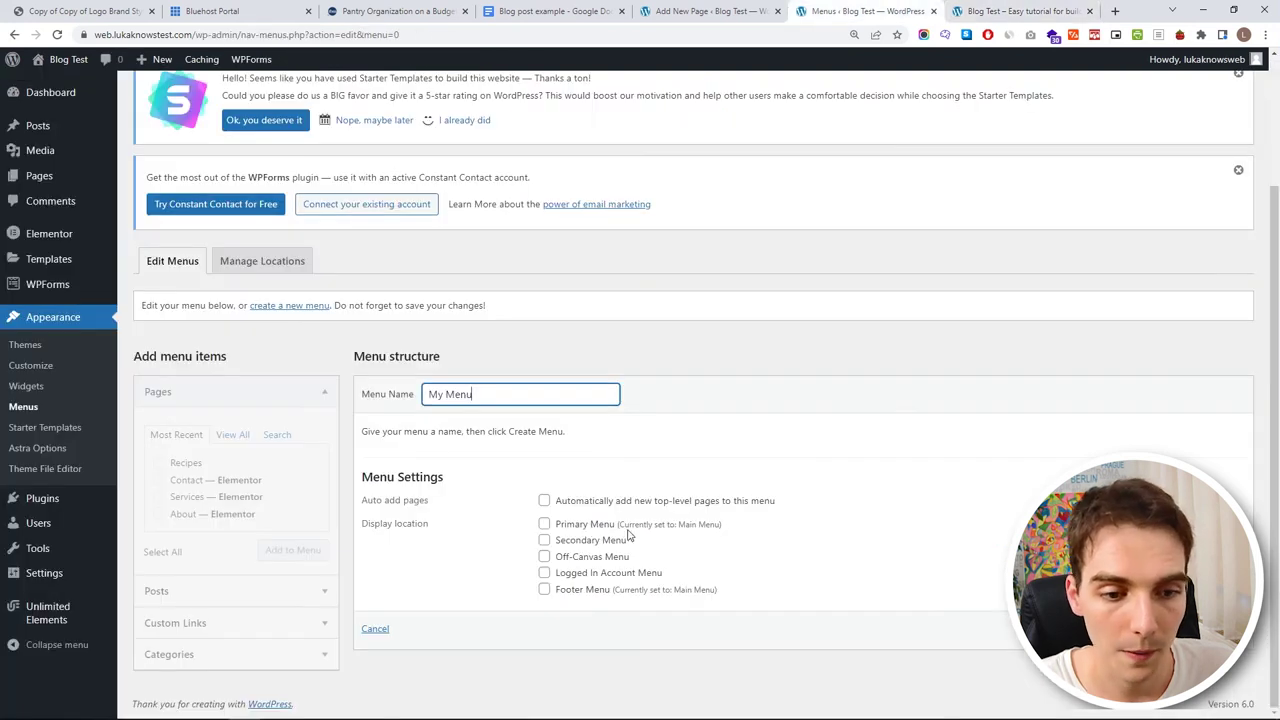
{"action": "key", "text": "ctrl+Tab"}
{"action": "scroll", "coordinate": [560, 690], "scroll_direction": "down", "scroll_amount": 15}
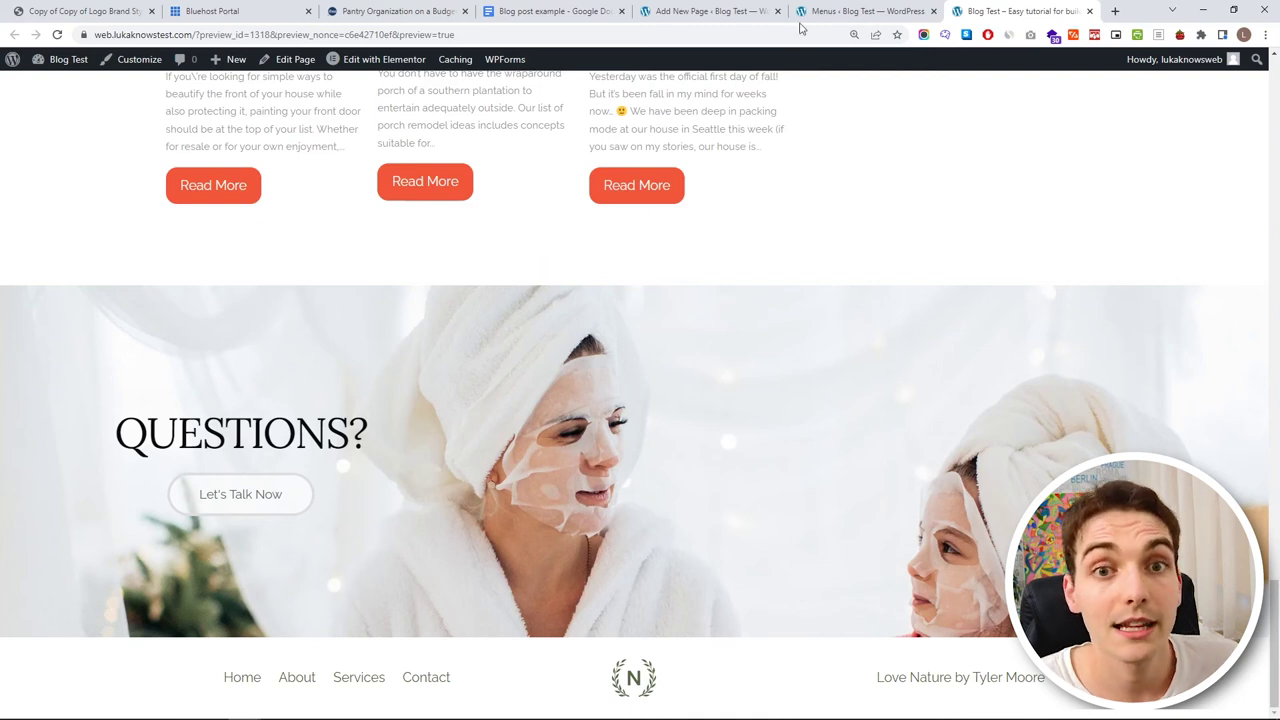
{"action": "key", "text": "ctrl+shift+Tab"}
{"action": "left_click", "coordinate": [545, 525]}
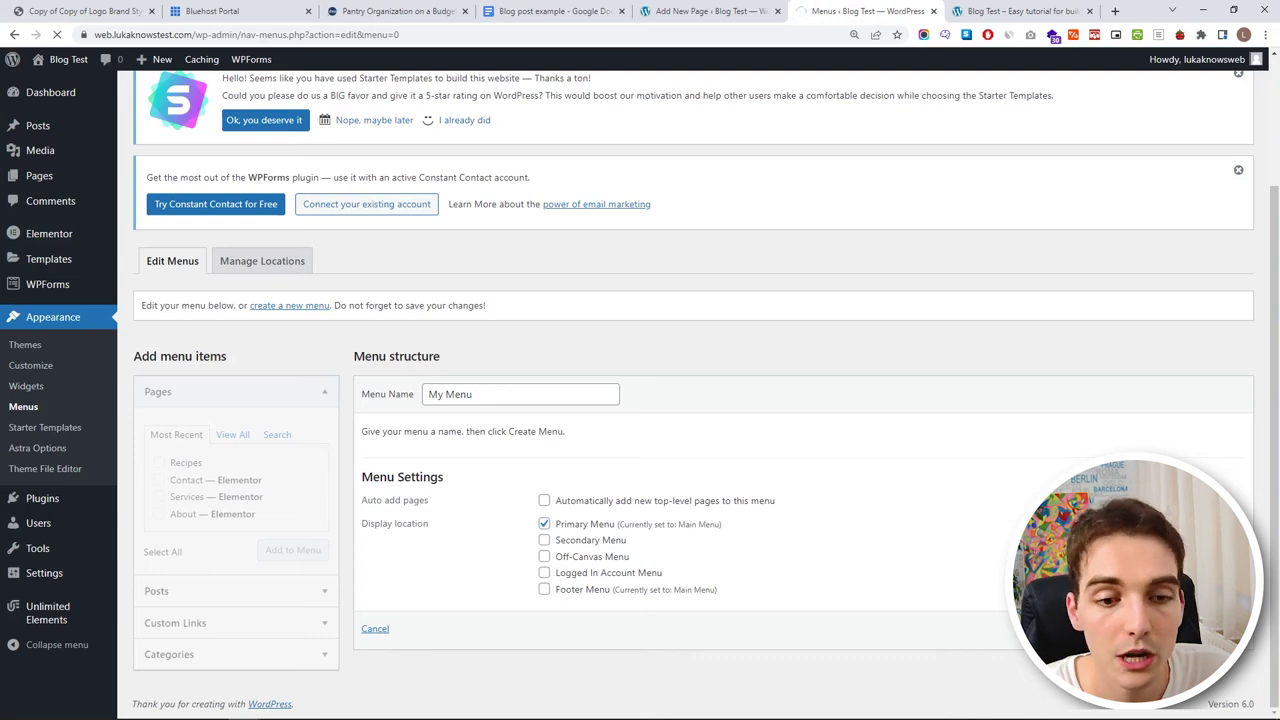
{"action": "scroll", "coordinate": [837, 589], "scroll_direction": "down", "scroll_amount": 3}
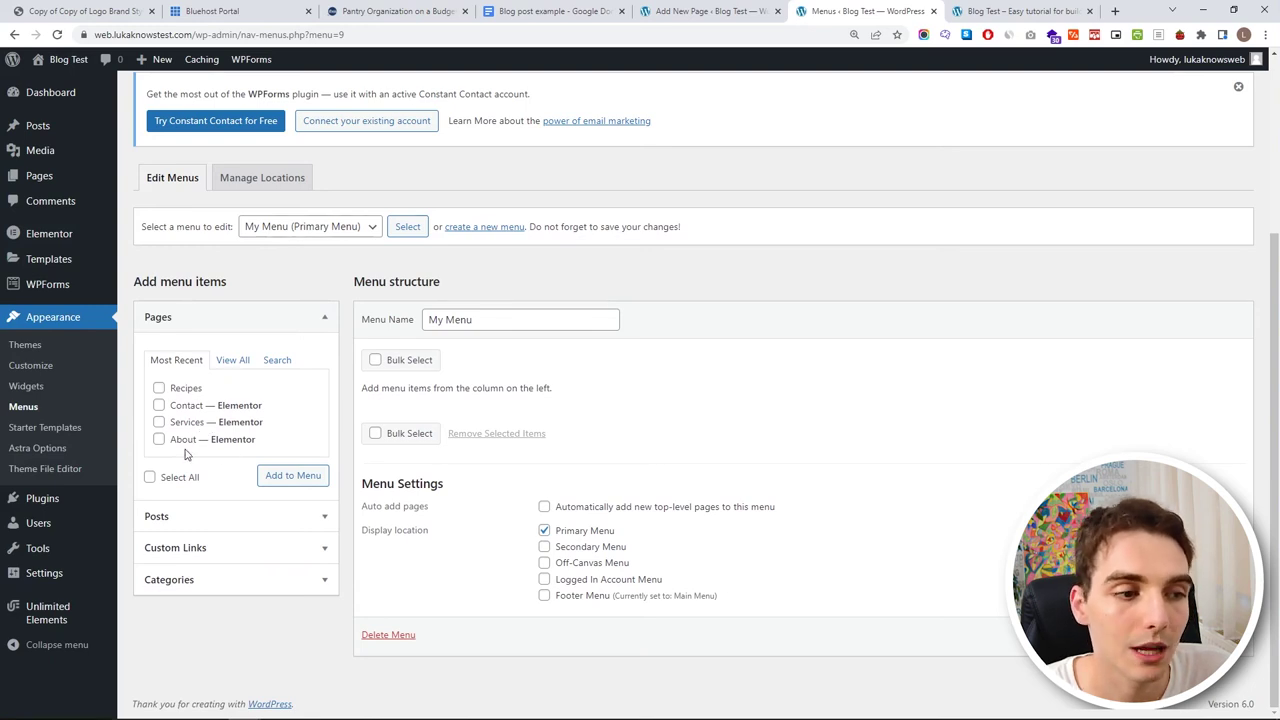
- Tick Home, About and Recipes under Pages, then go back to the Recipes page editor
{"action": "left_click", "coordinate": [226, 362]}
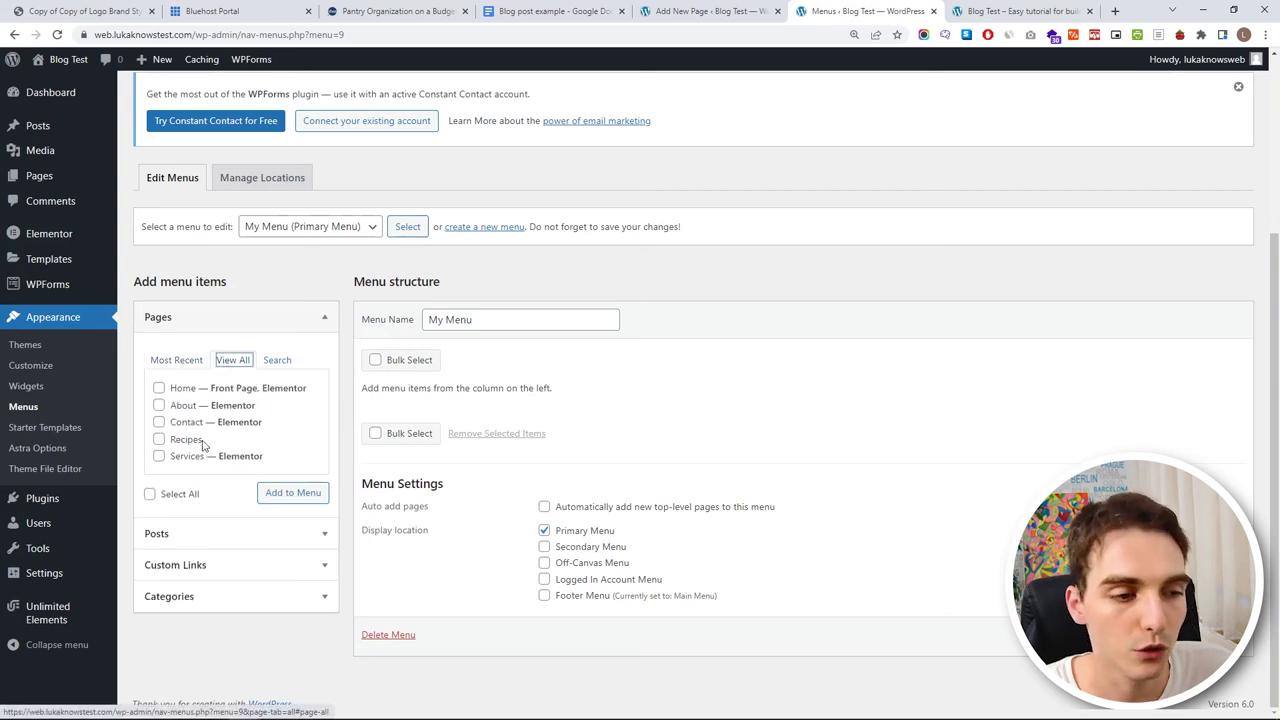
{"action": "left_click", "coordinate": [159, 388]}
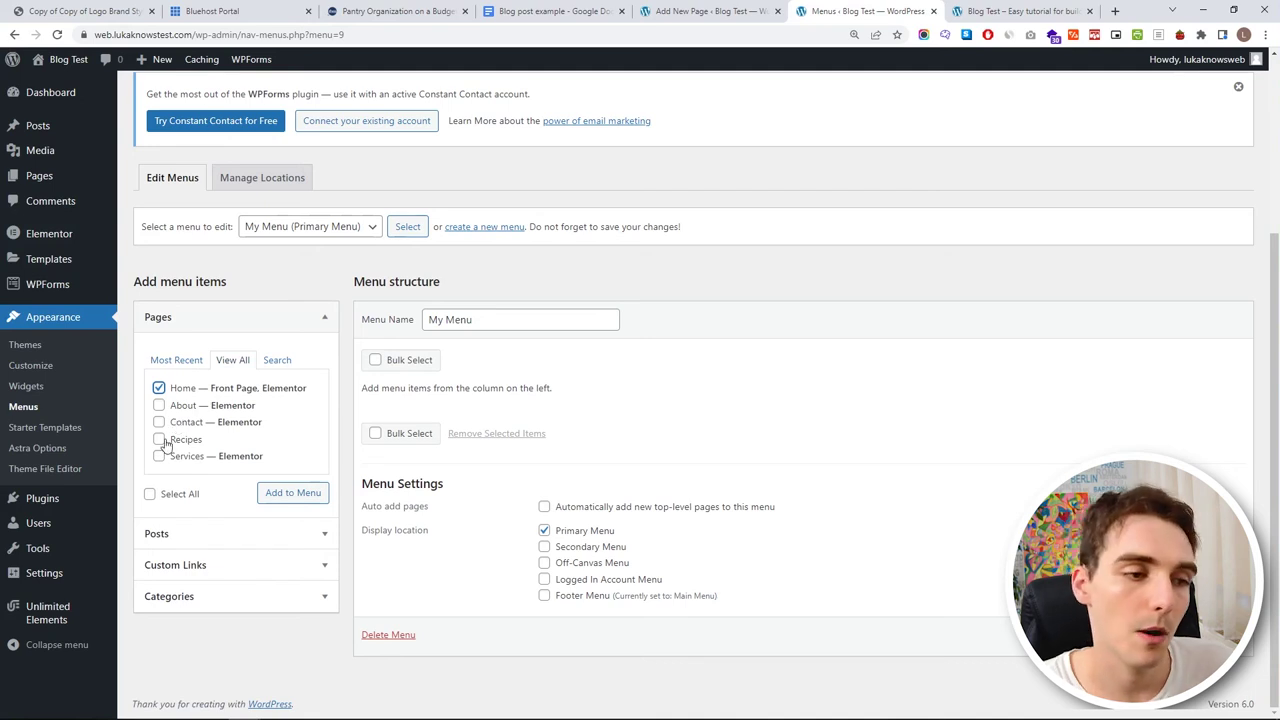
{"action": "left_click", "coordinate": [159, 406]}
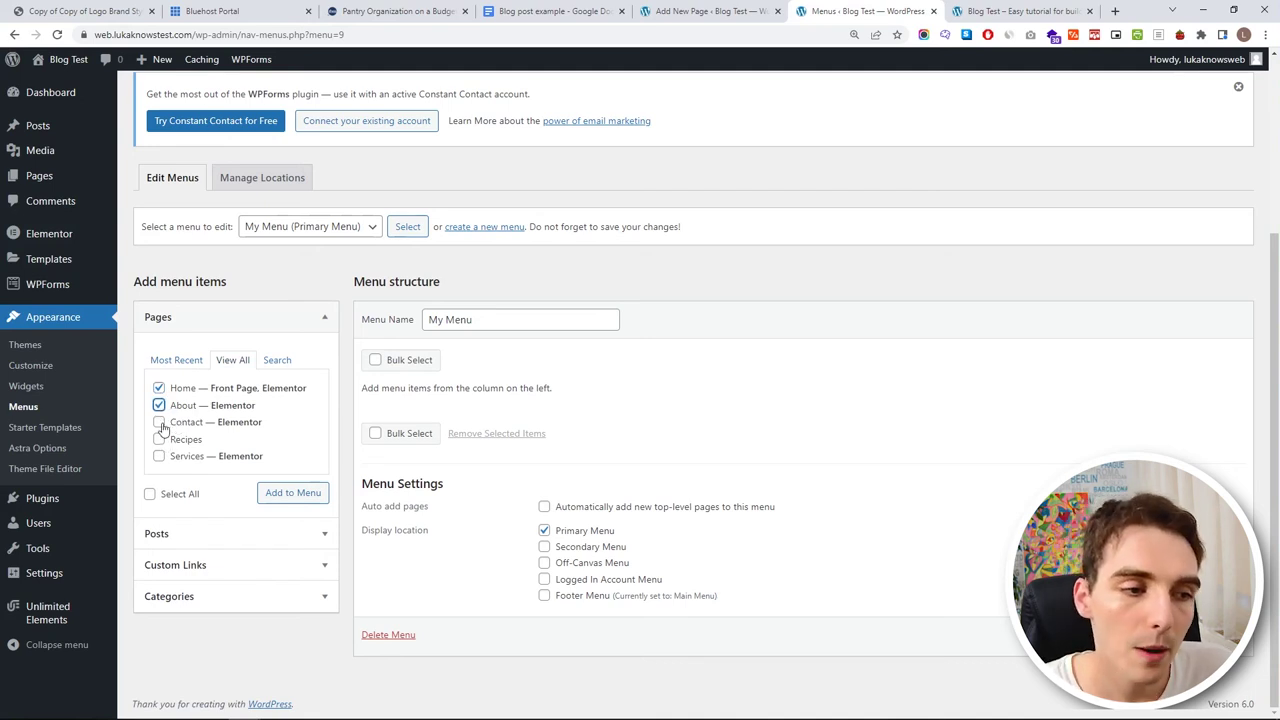
{"action": "left_click", "coordinate": [159, 441]}
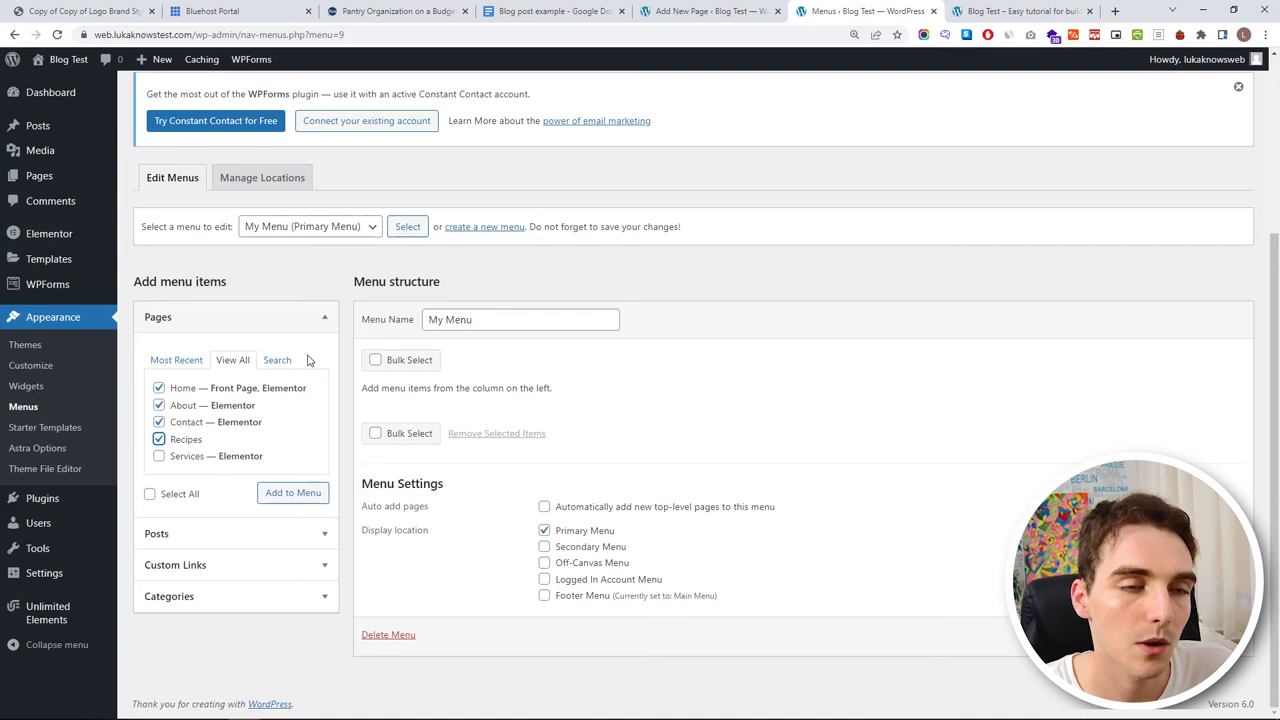
{"action": "left_click", "coordinate": [686, 10]}
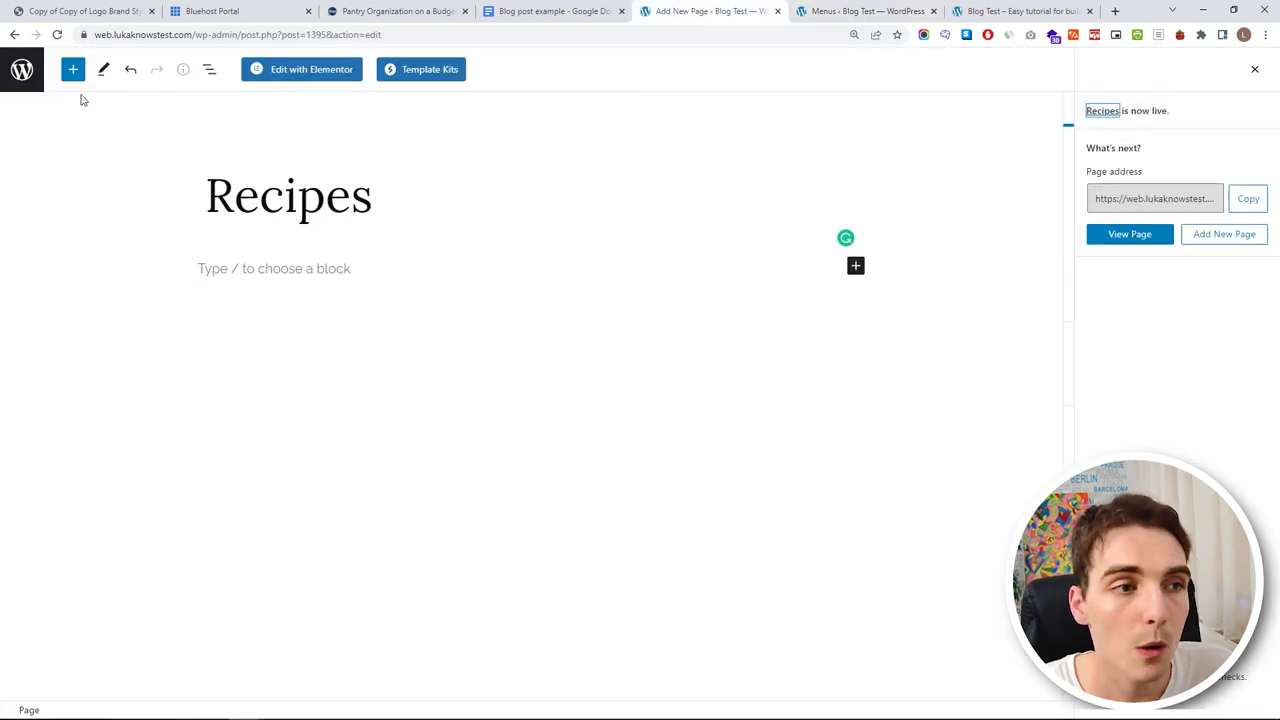
- Add and publish a new page titled 'Kids Activities'
{"action": "left_click", "coordinate": [10, 80]}
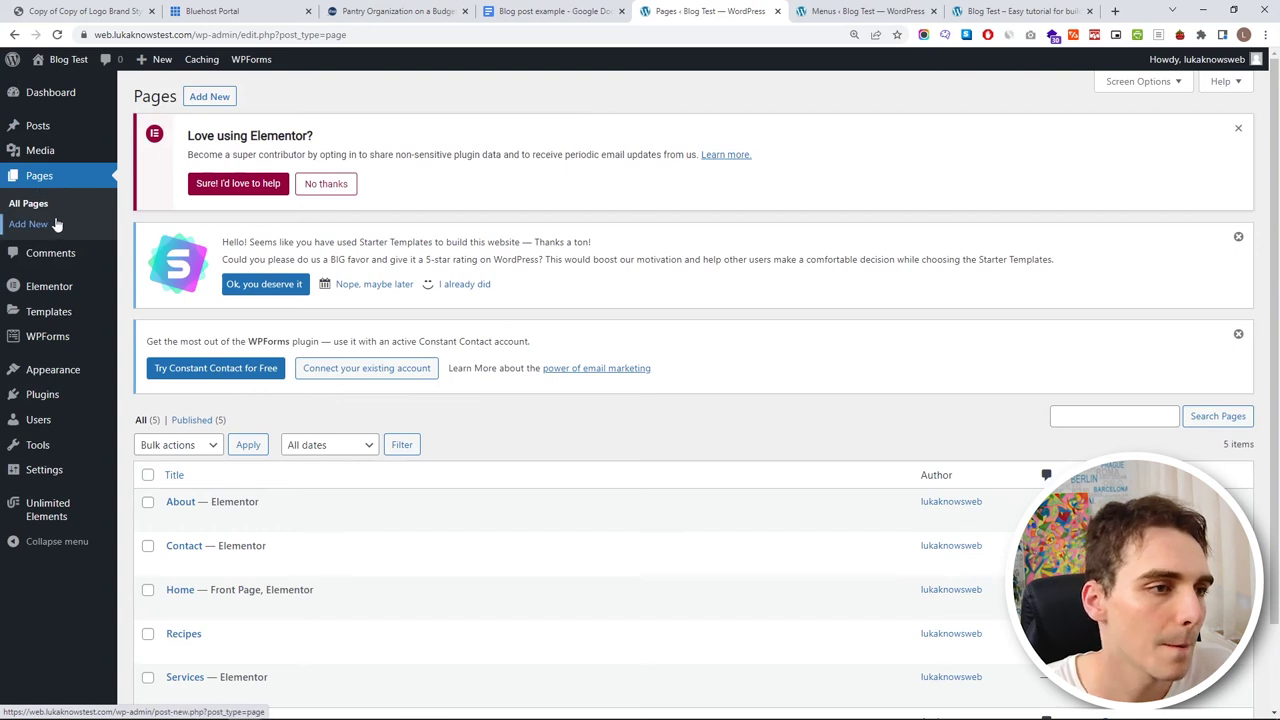
{"action": "left_click", "coordinate": [57, 224]}
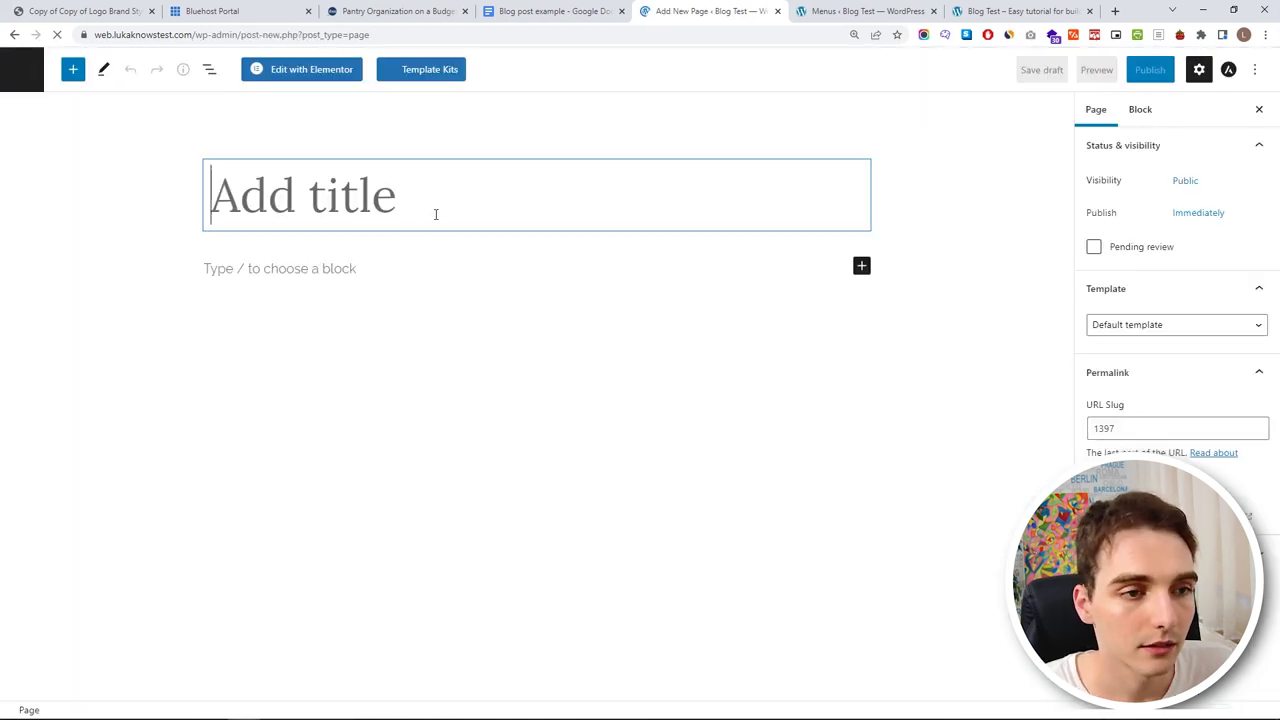
{"action": "type", "text": "Kids Activities"}
{"action": "left_click", "coordinate": [1150, 69]}
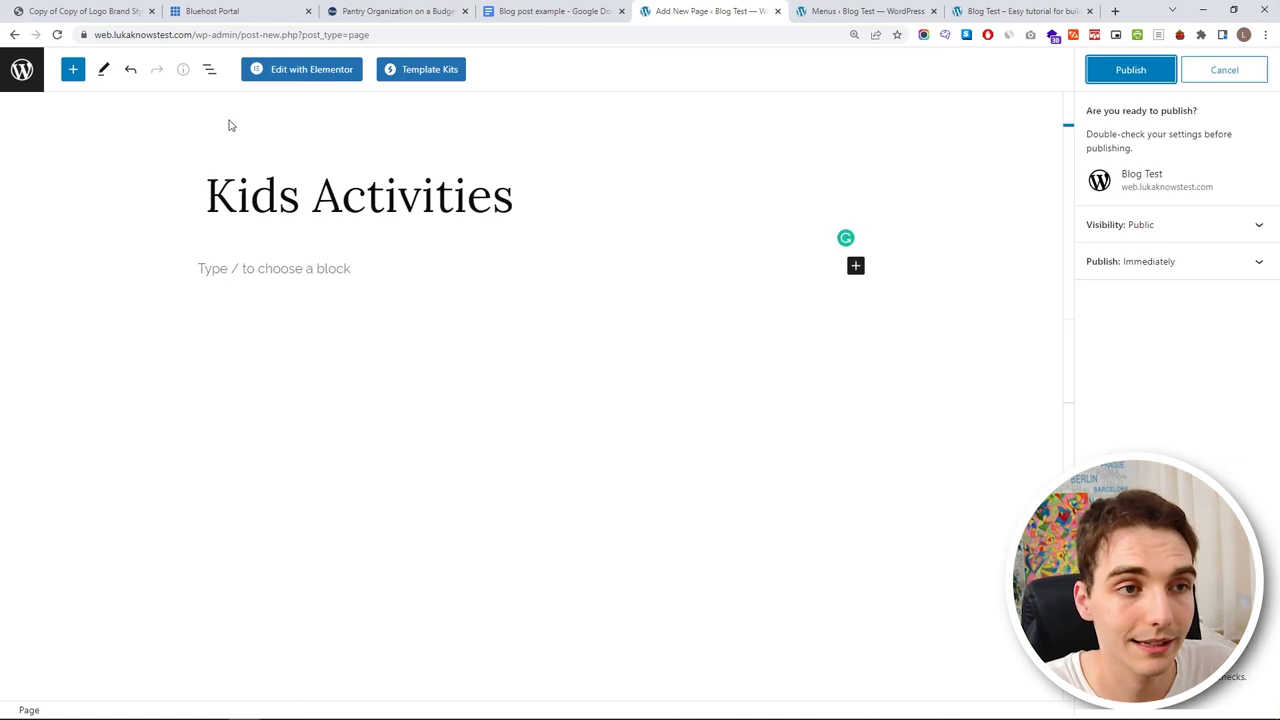
{"action": "key", "text": "Return"}
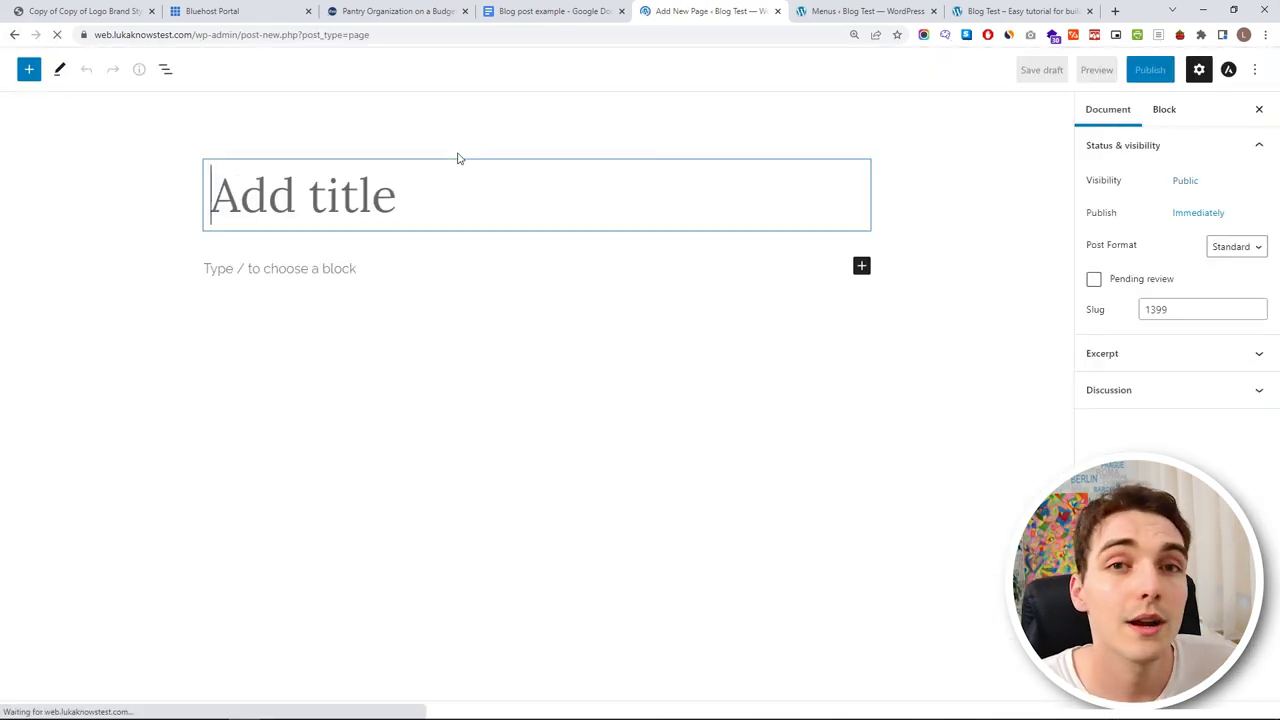
- Add and publish a page titled 'Traveling', then return to the menu settings
{"action": "type", "text": "Traveling"}
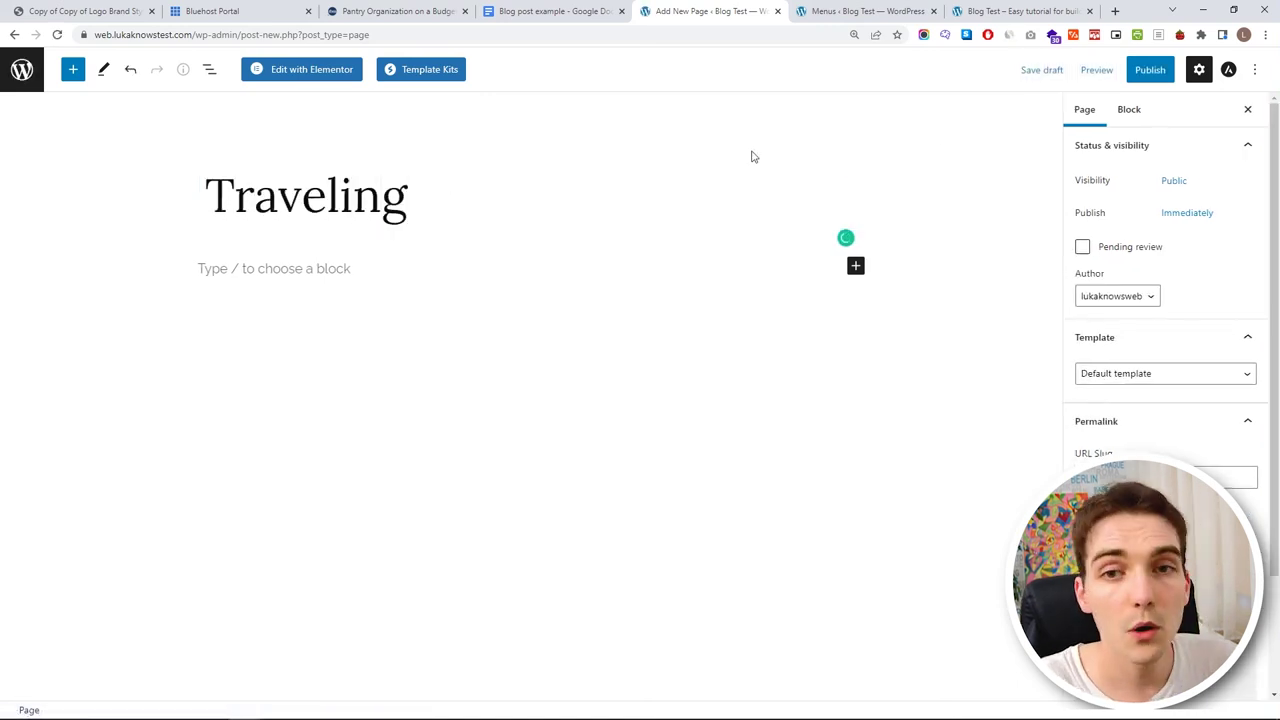
{"action": "left_click", "coordinate": [1145, 74]}
{"action": "left_click", "coordinate": [1131, 71]}
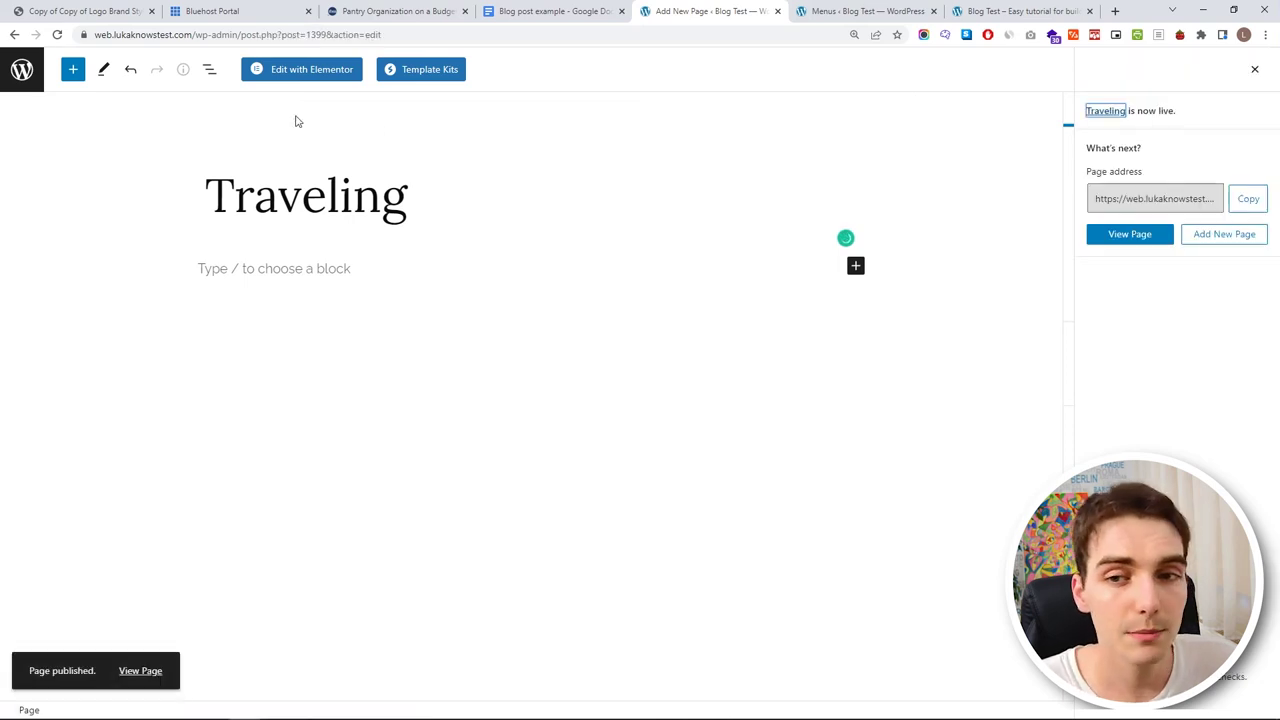
{"action": "left_click", "coordinate": [22, 70]}
{"action": "left_click", "coordinate": [800, 12]}
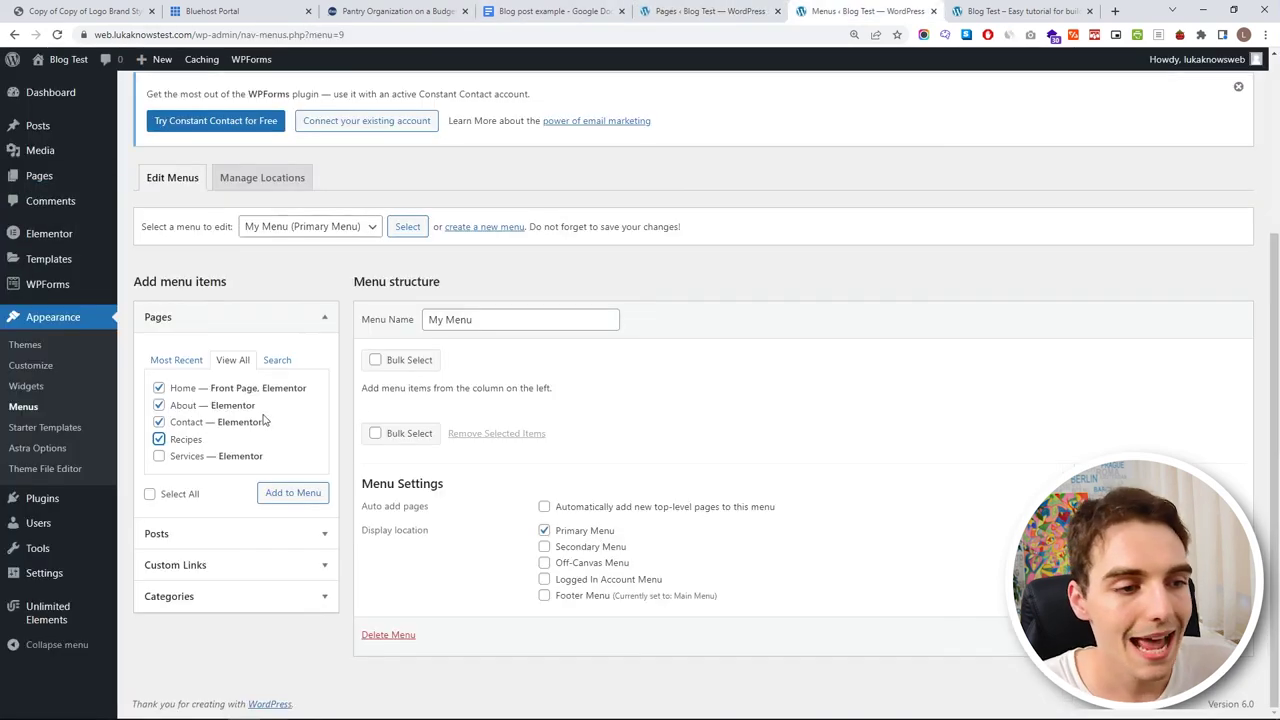
- Reload Menus and add Home, About, Contact, Kids Activities, Recipes and Traveling to My Menu
{"action": "left_click", "coordinate": [237, 362]}
{"action": "left_click", "coordinate": [190, 362]}
{"action": "left_click", "coordinate": [243, 362]}
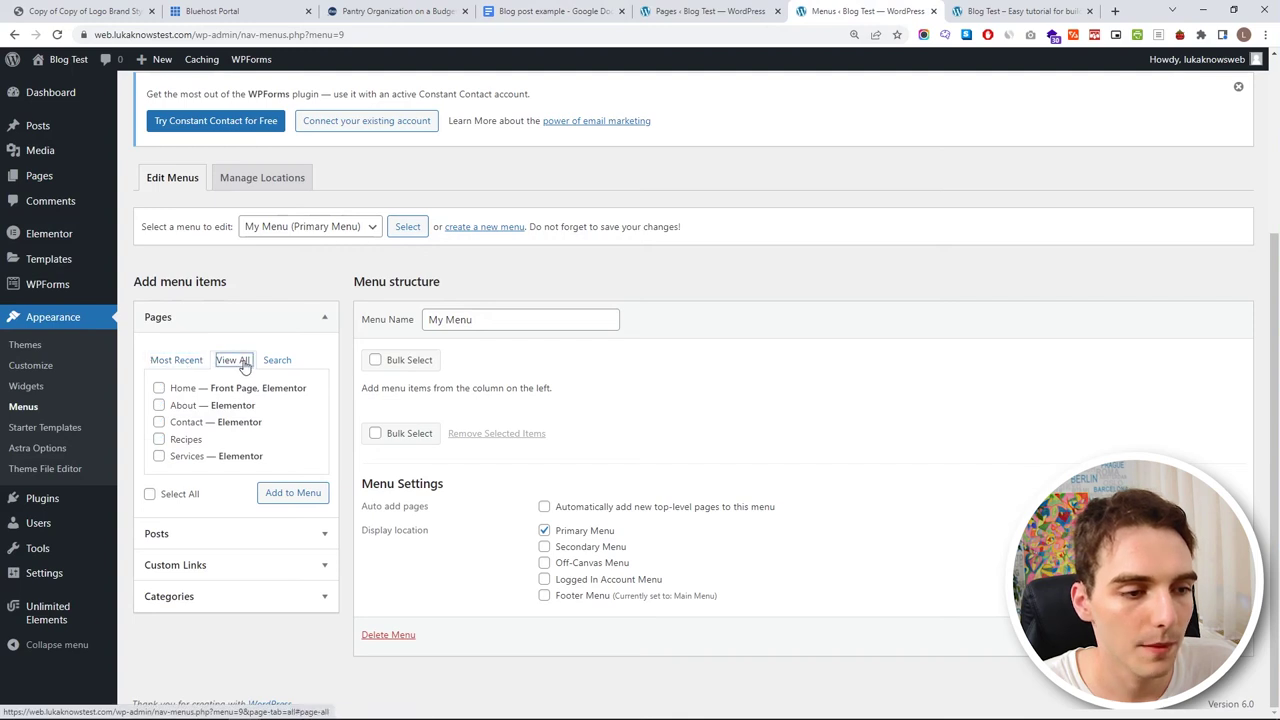
{"action": "left_click", "coordinate": [57, 34]}
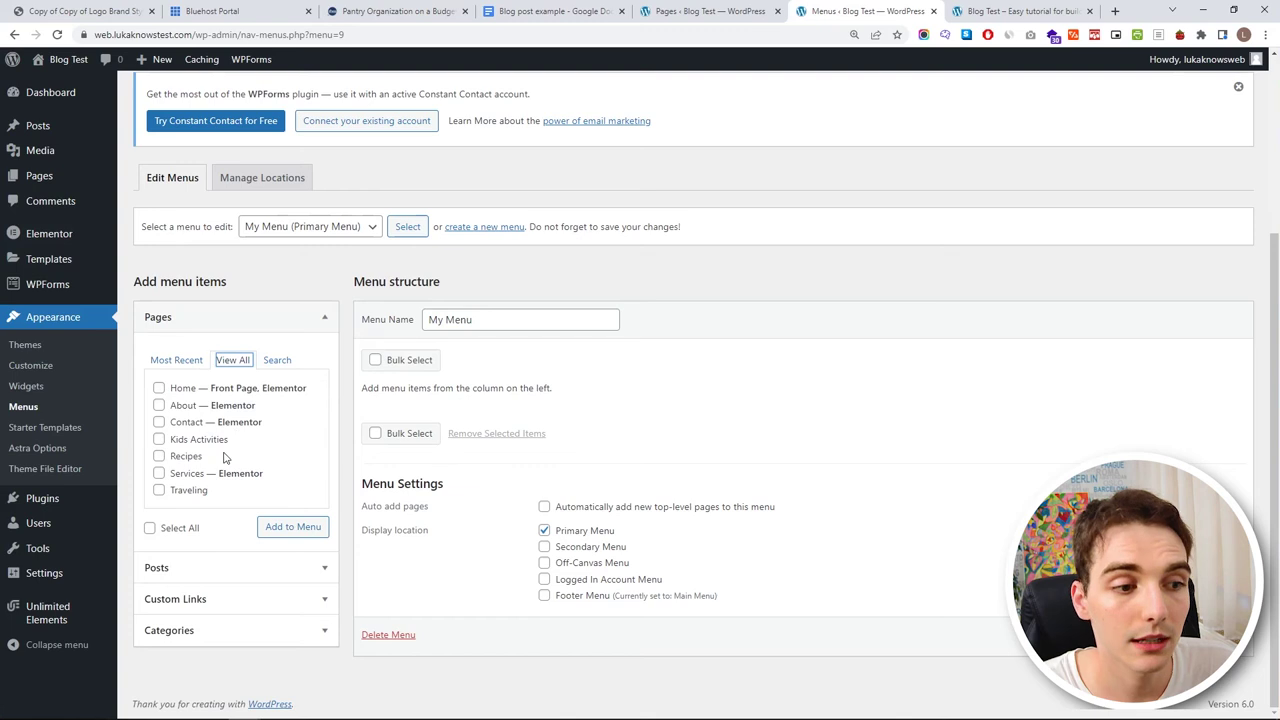
{"action": "left_click", "coordinate": [159, 389]}
{"action": "left_click", "coordinate": [159, 405]}
{"action": "left_click", "coordinate": [159, 422]}
{"action": "left_click", "coordinate": [159, 439]}
{"action": "left_click", "coordinate": [159, 456]}
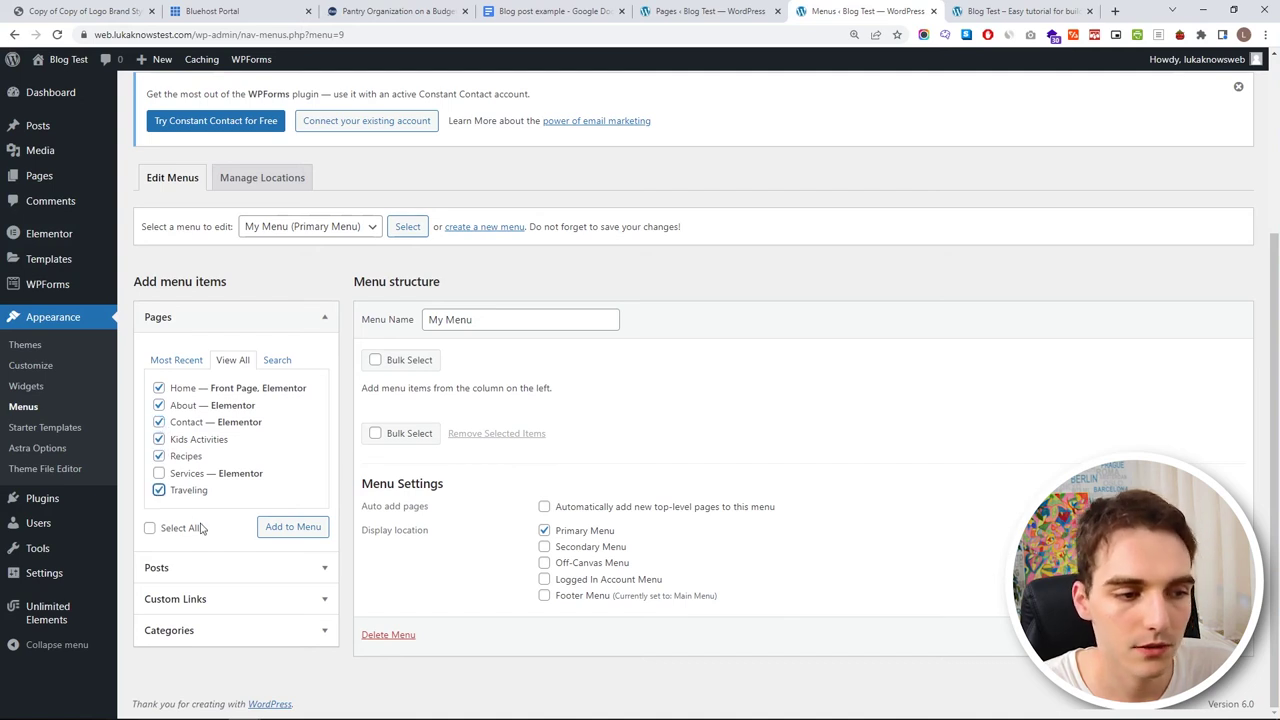
{"action": "left_click", "coordinate": [279, 538]}
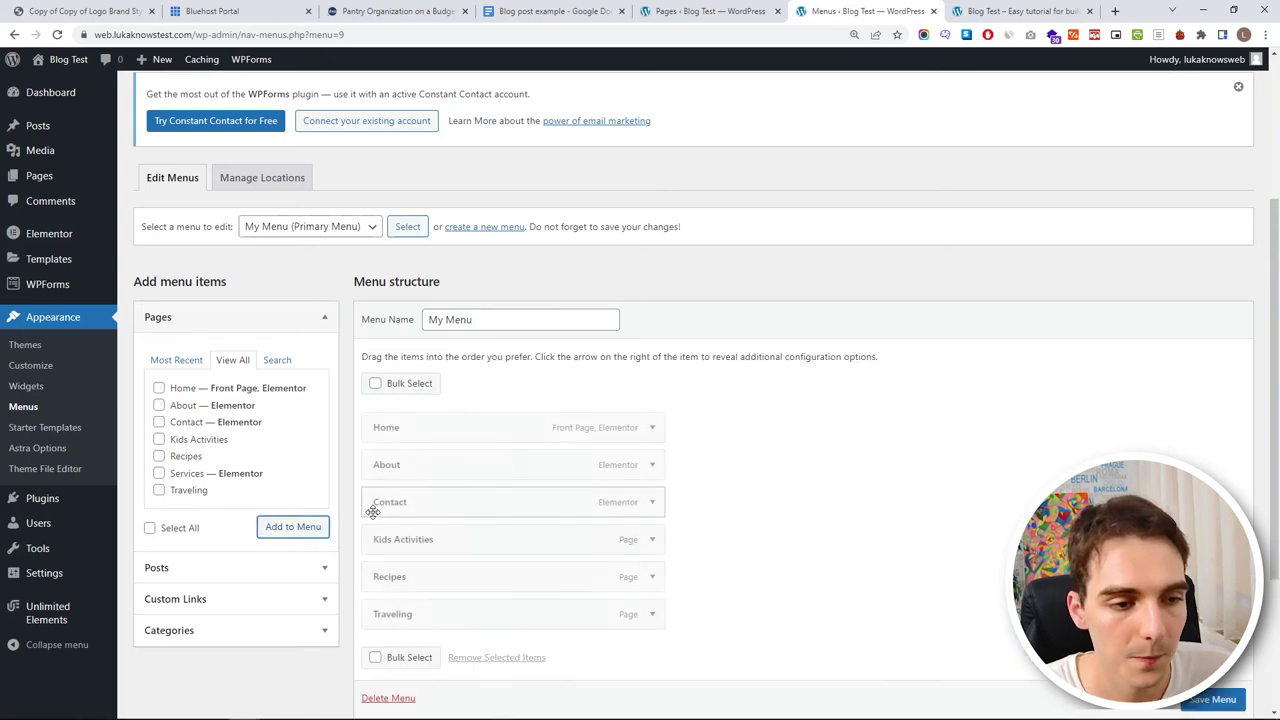
- Save My Menu and refresh the site preview to show the new header links
{"action": "scroll", "coordinate": [683, 430], "scroll_direction": "down", "scroll_amount": 2}
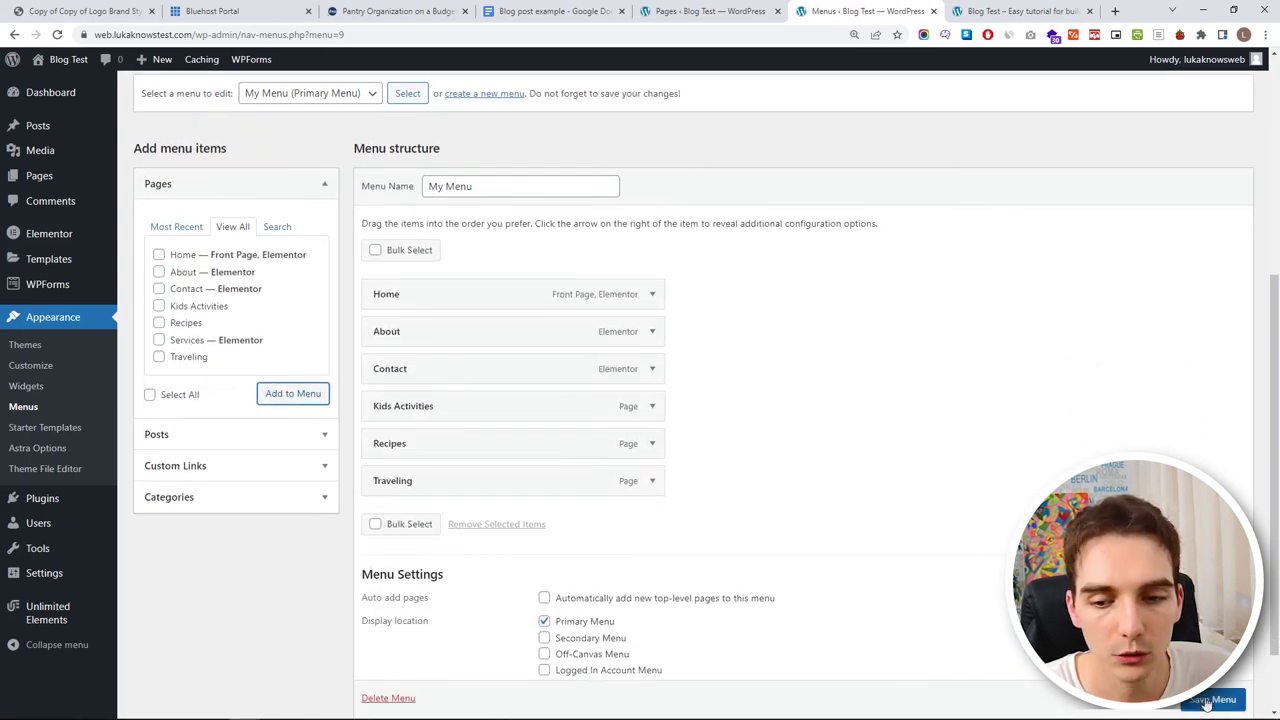
{"action": "scroll", "coordinate": [1207, 704], "scroll_direction": "down", "scroll_amount": 1}
{"action": "left_click", "coordinate": [1207, 695]}
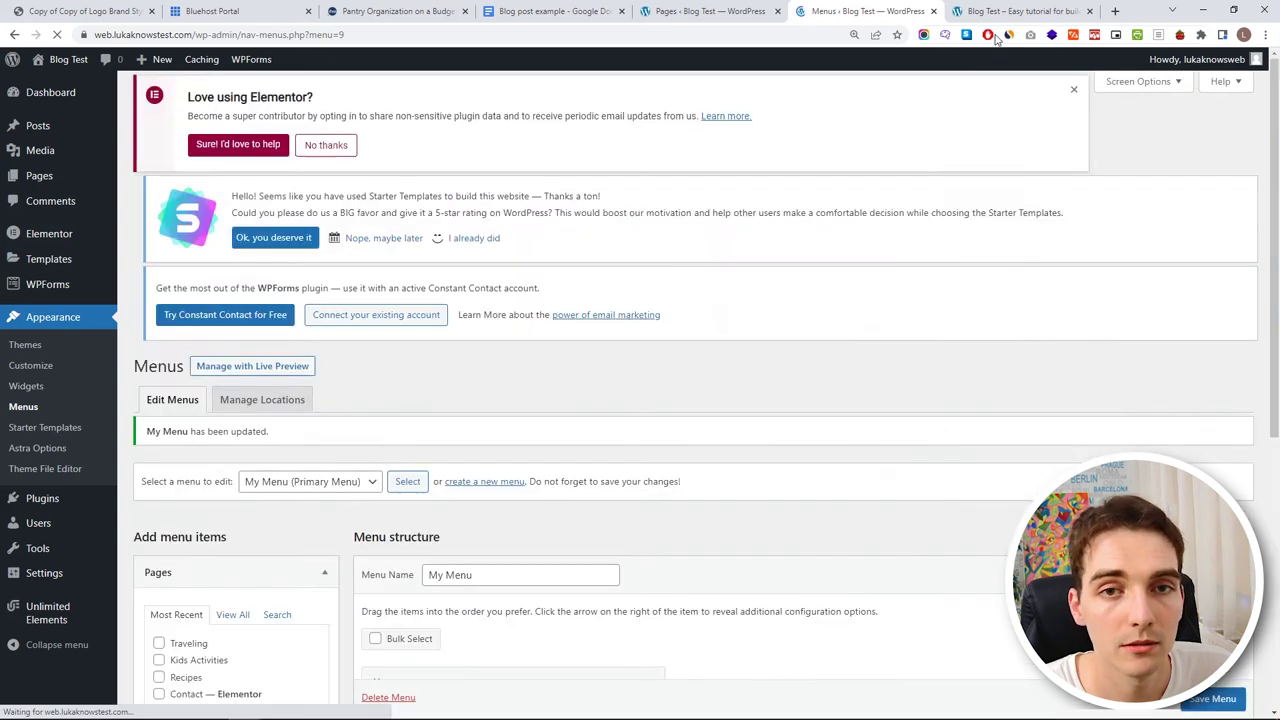
{"action": "left_click", "coordinate": [1020, 11]}
{"action": "key", "text": "F5"}
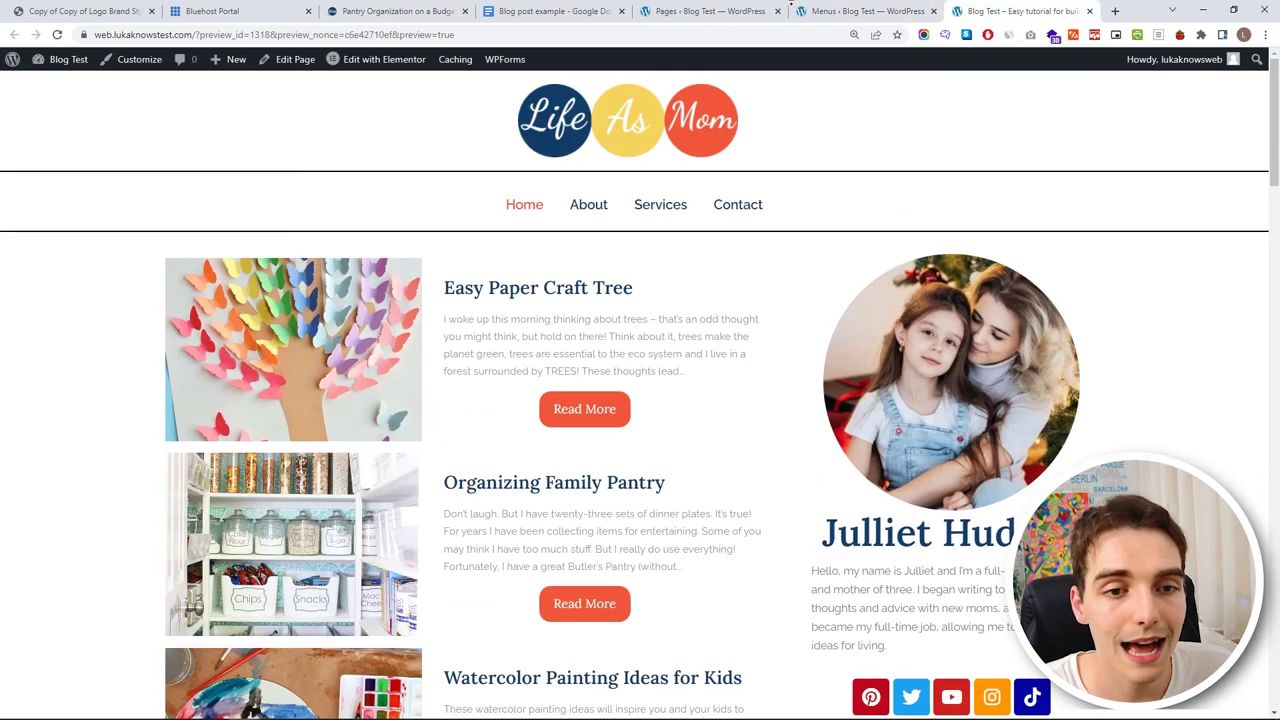
{"action": "left_click", "coordinate": [57, 35]}
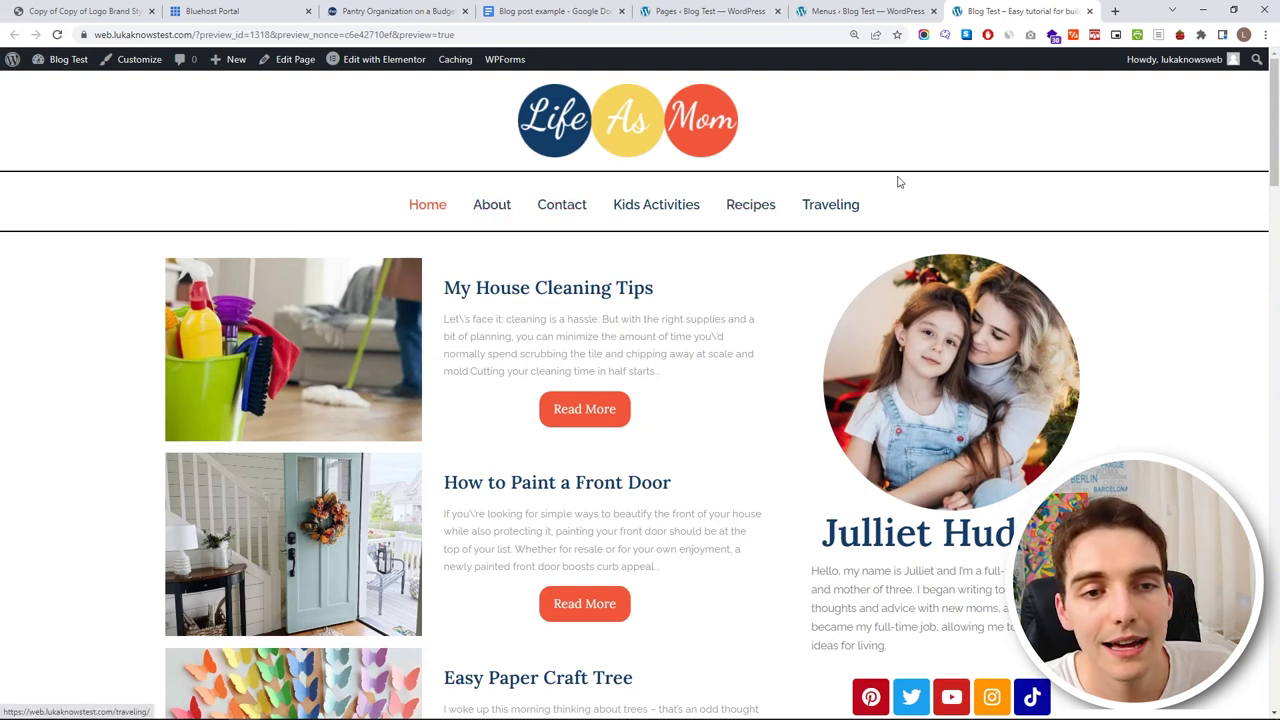
- Move About and Contact to the end of My Menu, save, and check the preview
{"action": "left_click", "coordinate": [877, 8]}
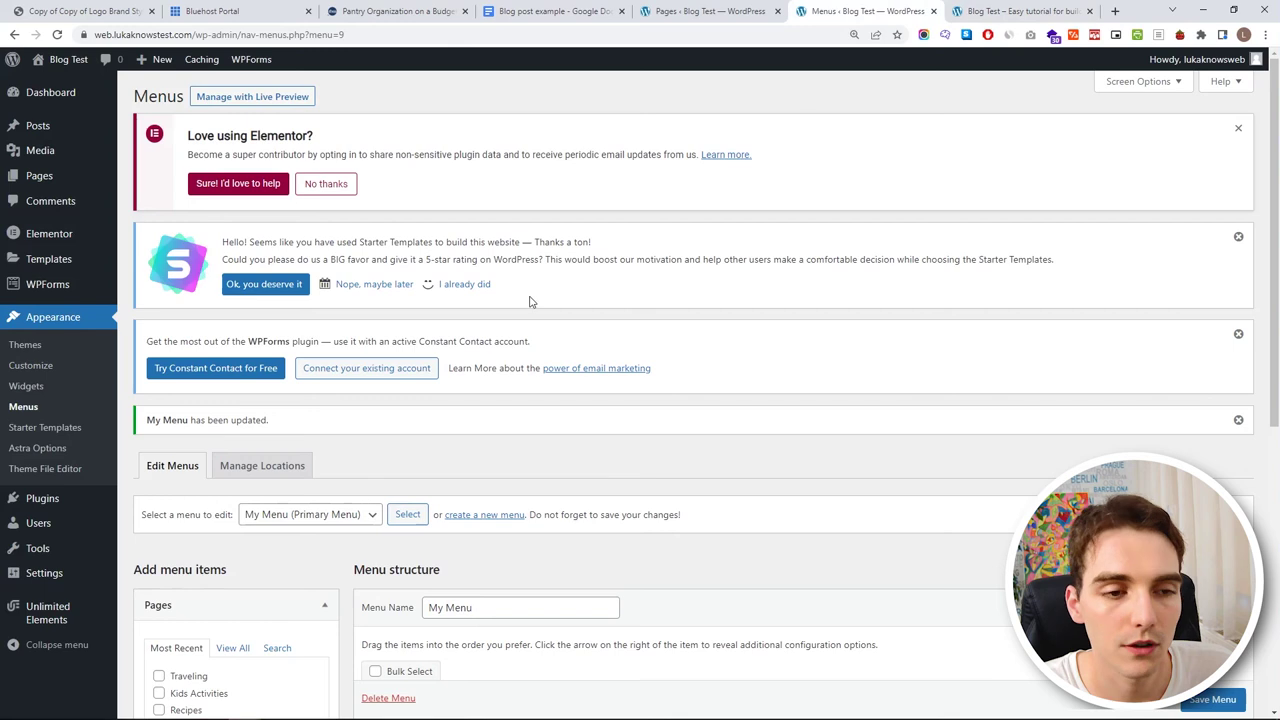
{"action": "scroll", "coordinate": [566, 285], "scroll_direction": "down", "scroll_amount": 5}
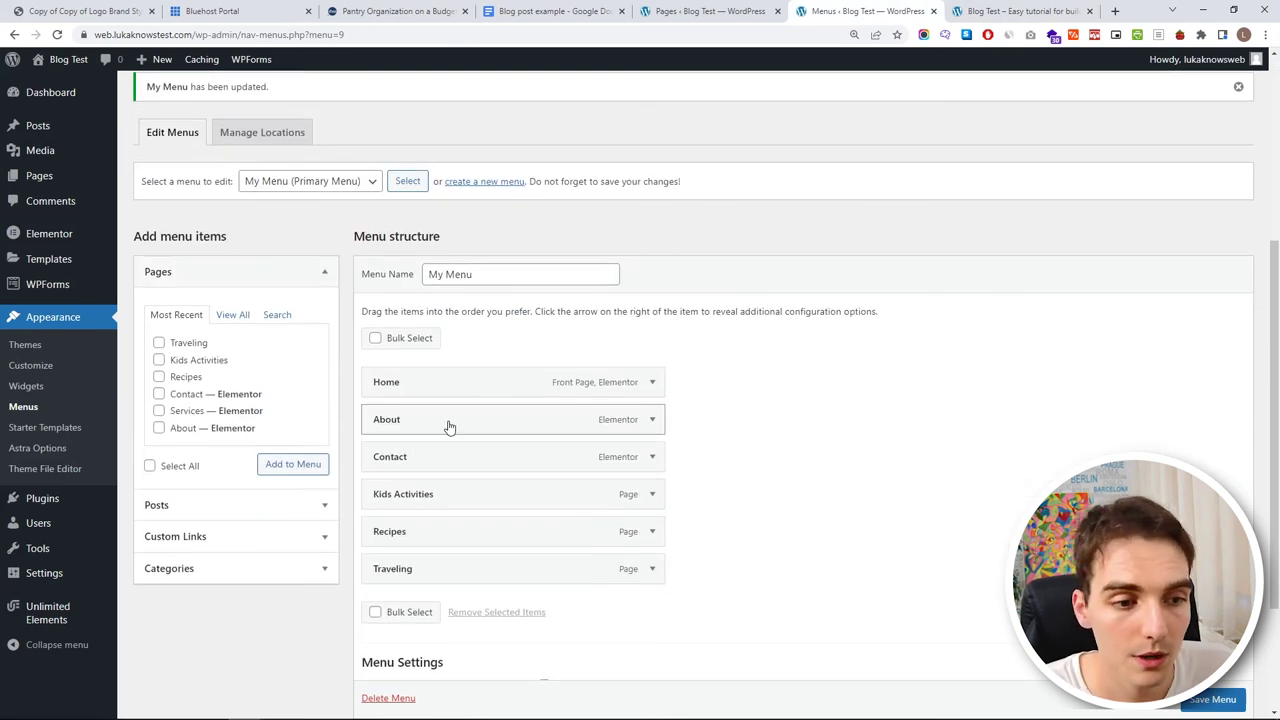
{"action": "left_click_drag", "start_coordinate": [449, 427], "coordinate": [449, 574]}
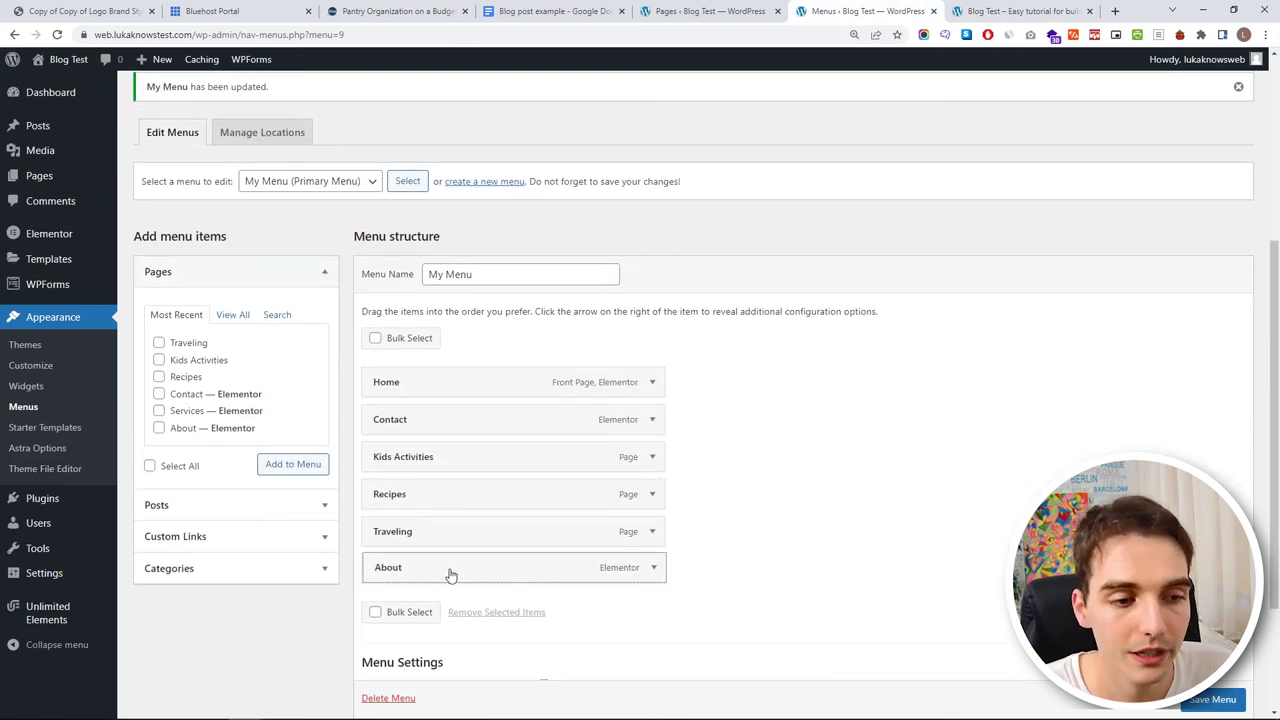
{"action": "left_click_drag", "start_coordinate": [443, 441], "coordinate": [440, 572]}
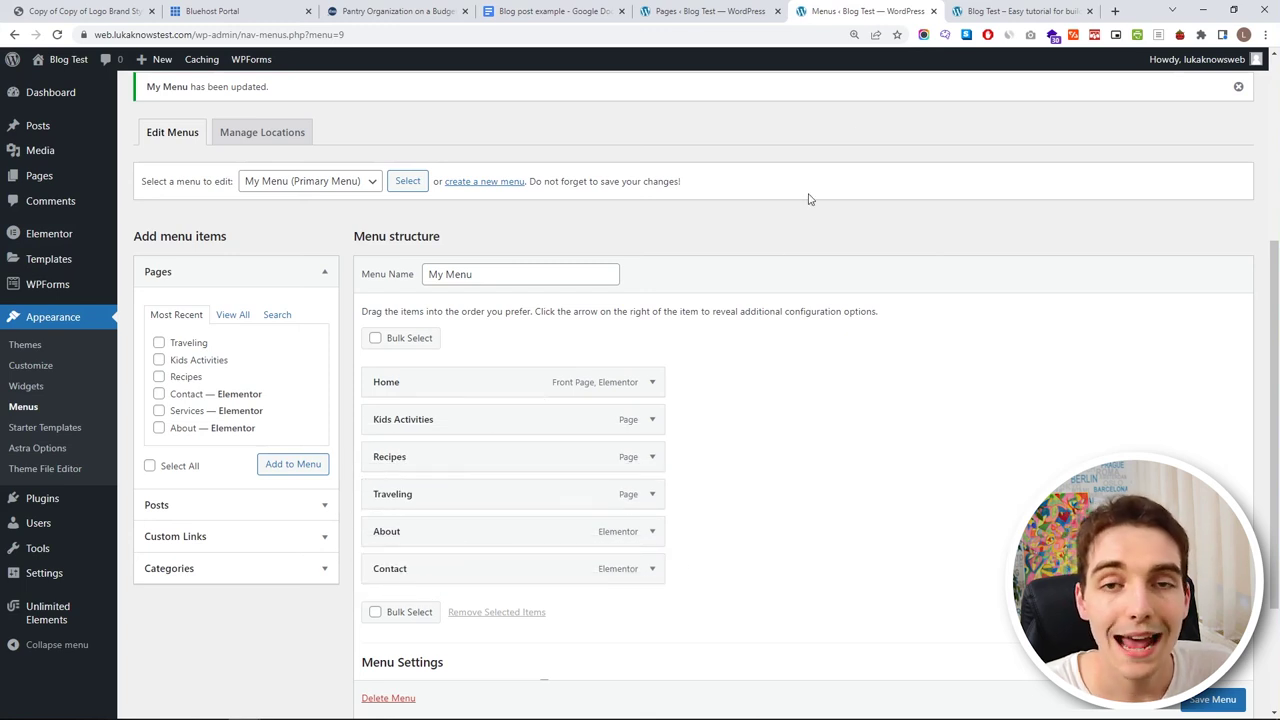
{"action": "left_click", "coordinate": [1212, 699]}
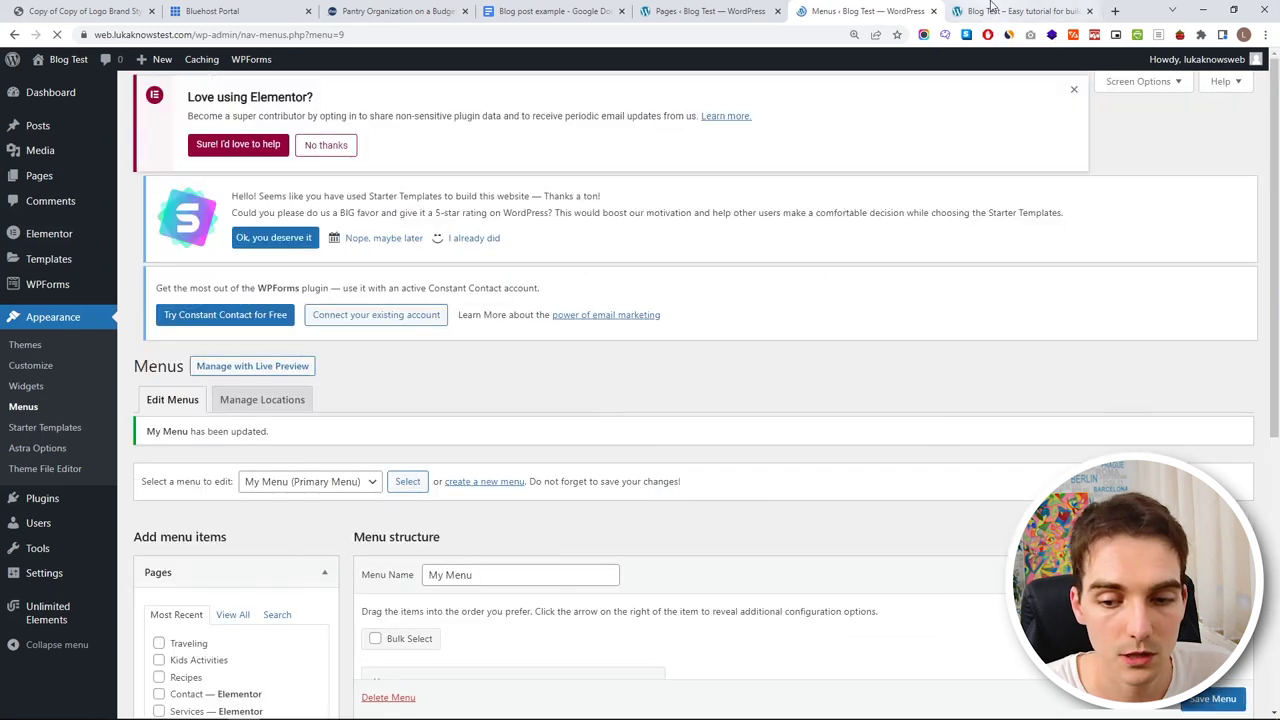
{"action": "left_click", "coordinate": [983, 11]}
{"action": "left_click", "coordinate": [57, 34]}
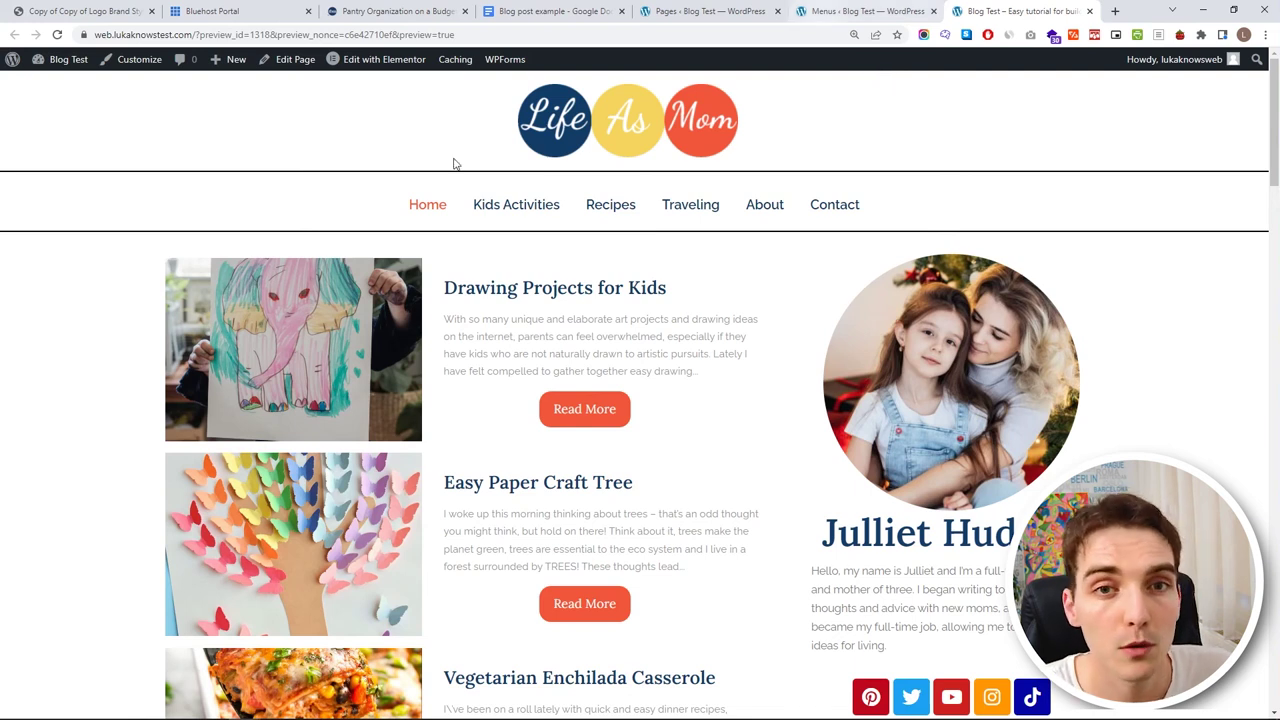
- Nest Recipes and Traveling as sub items under Kids Activities
{"action": "left_click", "coordinate": [877, 7]}
{"action": "scroll", "coordinate": [470, 363], "scroll_direction": "down", "scroll_amount": 3}
{"action": "left_click_drag", "start_coordinate": [417, 462], "coordinate": [442, 498]}
- Save the menu with the Kids Activities submenu and view its dropdown in the preview
{"action": "left_click", "coordinate": [1212, 700]}
{"action": "scroll", "coordinate": [1210, 705], "scroll_direction": "down", "scroll_amount": 1}
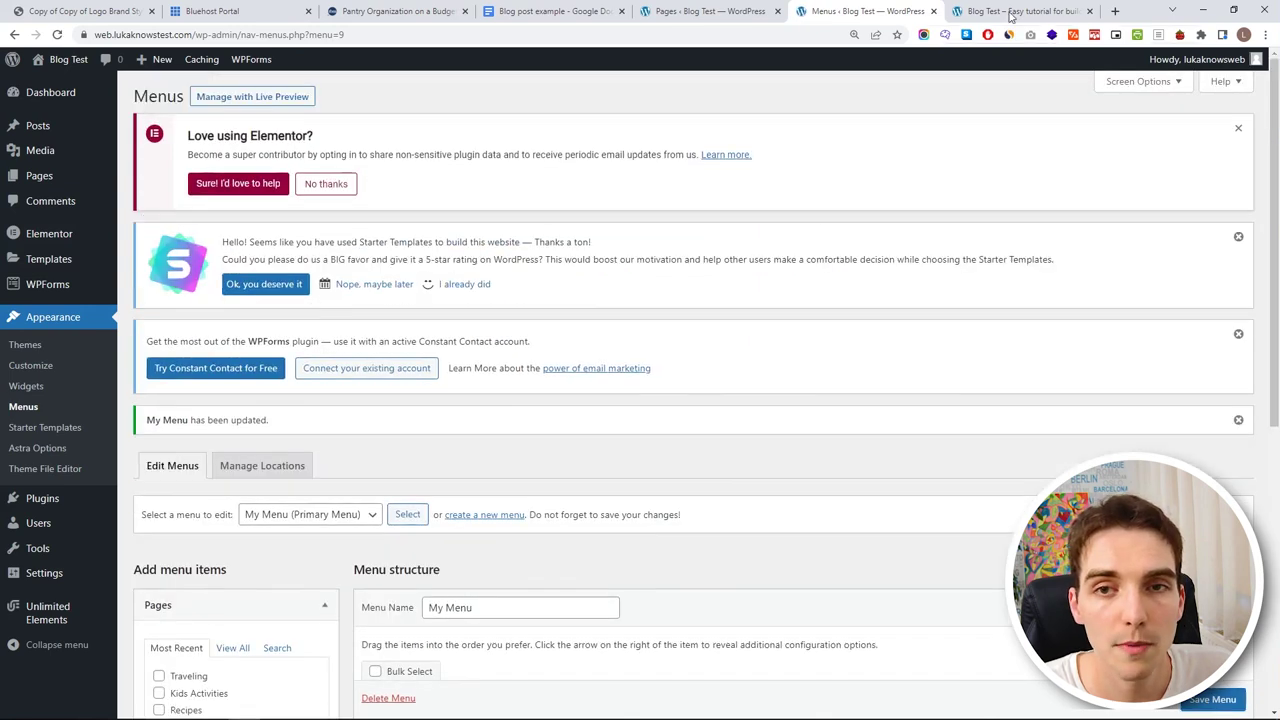
{"action": "left_click", "coordinate": [1015, 11]}
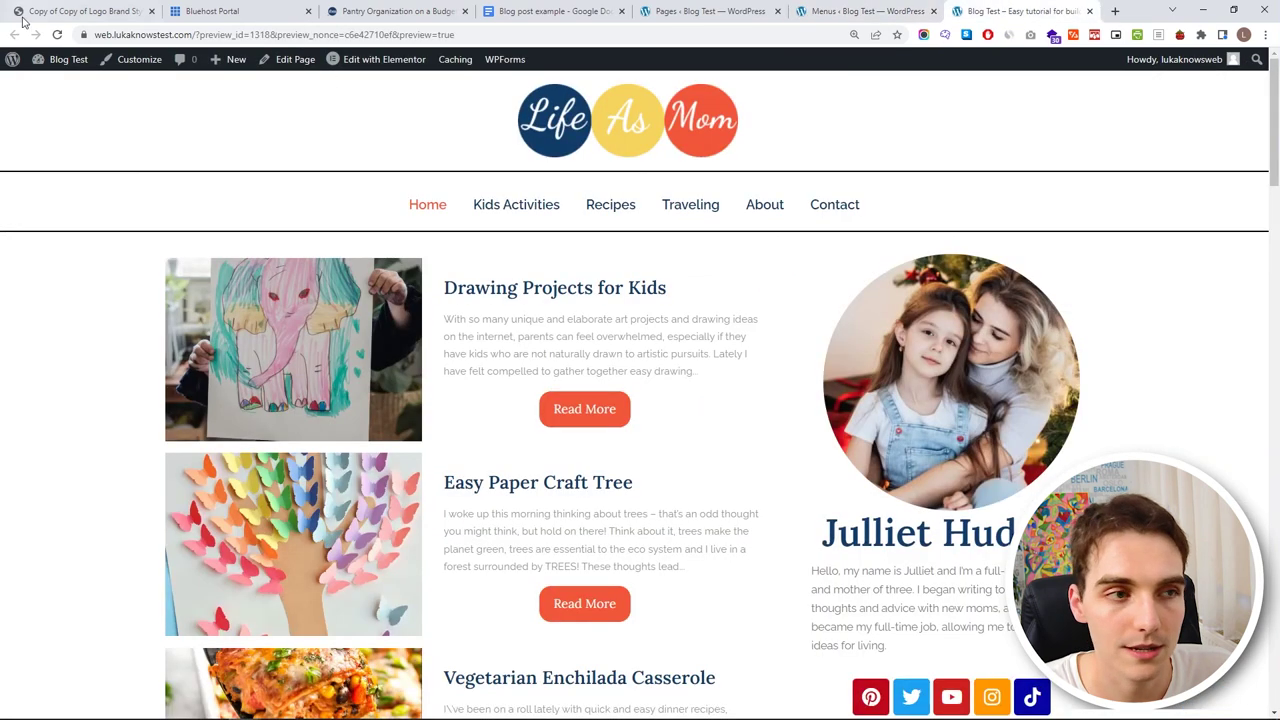
{"action": "left_click", "coordinate": [57, 34]}
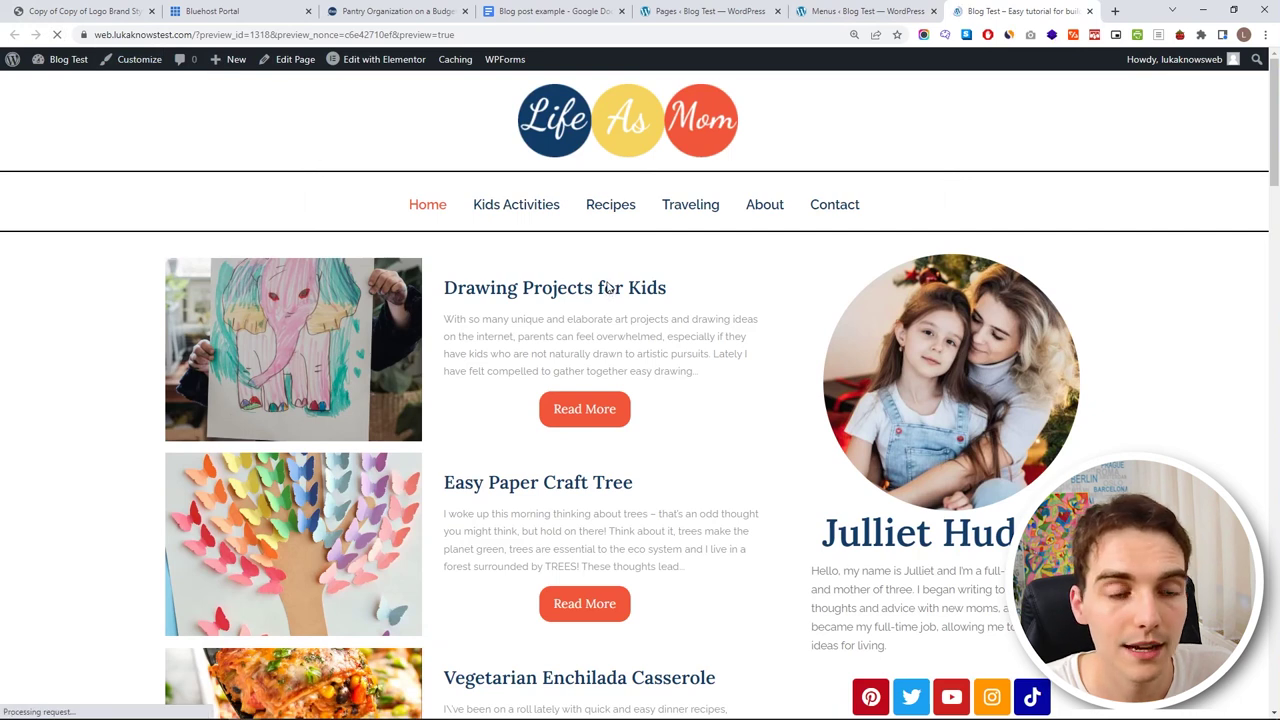
{"action": "mouse_move", "coordinate": [628, 208]}
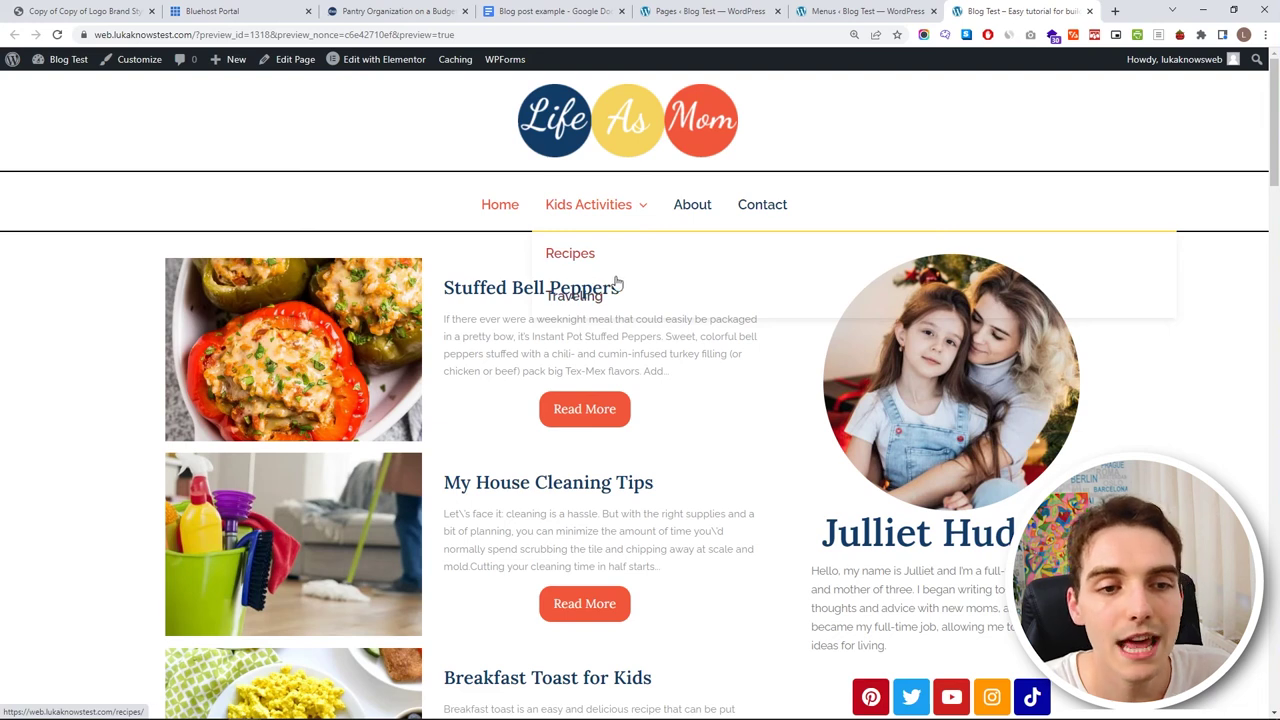
- Move Recipes and Traveling back to top level, save the menu, and refresh the preview
{"action": "left_click", "coordinate": [862, 11]}
{"action": "scroll", "coordinate": [432, 442], "scroll_direction": "down", "scroll_amount": 3}
{"action": "left_click_drag", "start_coordinate": [420, 522], "coordinate": [447, 497]}
{"action": "left_click_drag", "start_coordinate": [448, 561], "coordinate": [423, 563]}
{"action": "left_click_drag", "start_coordinate": [429, 500], "coordinate": [460, 533]}
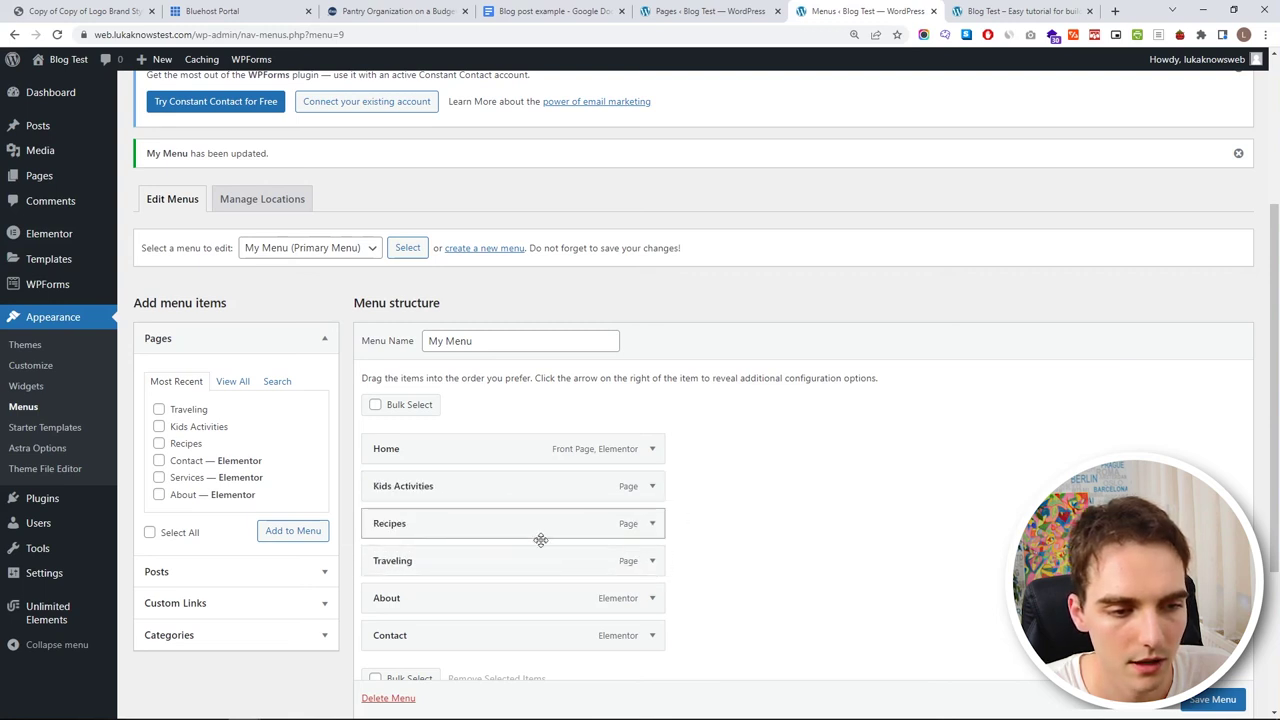
{"action": "left_click", "coordinate": [1212, 699]}
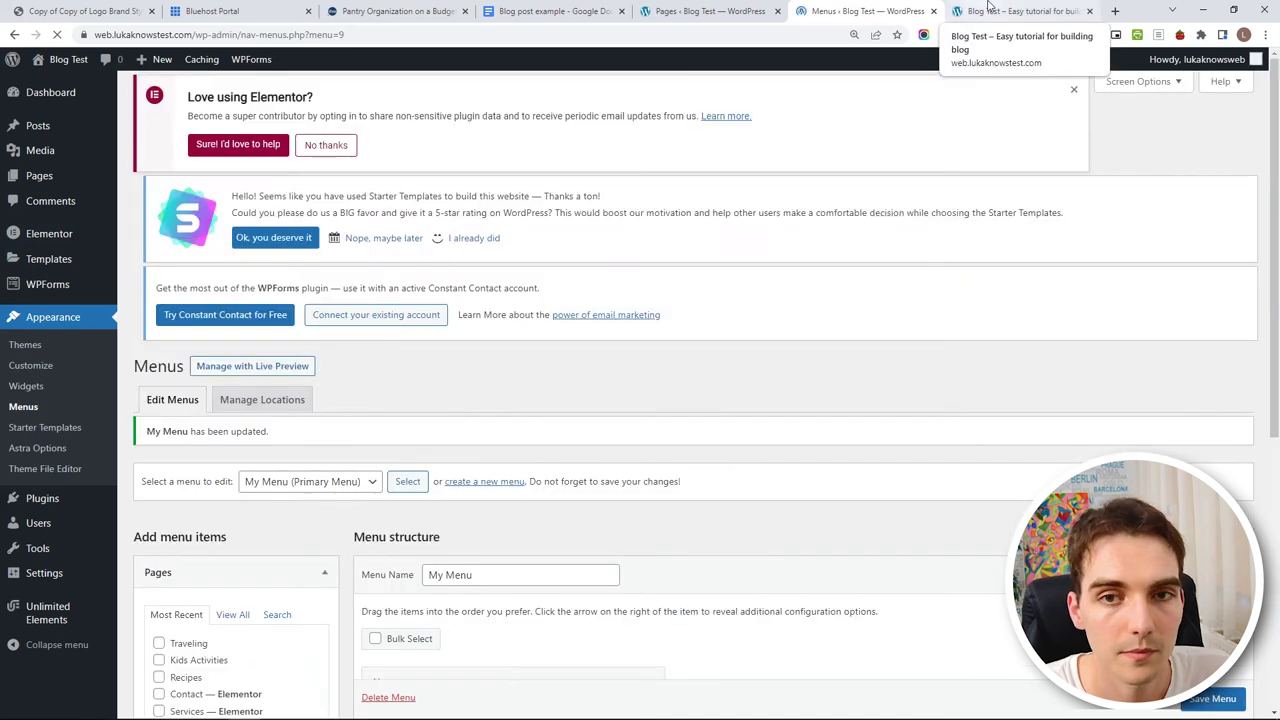
{"action": "left_click", "coordinate": [1015, 11]}
{"action": "left_click", "coordinate": [57, 34]}
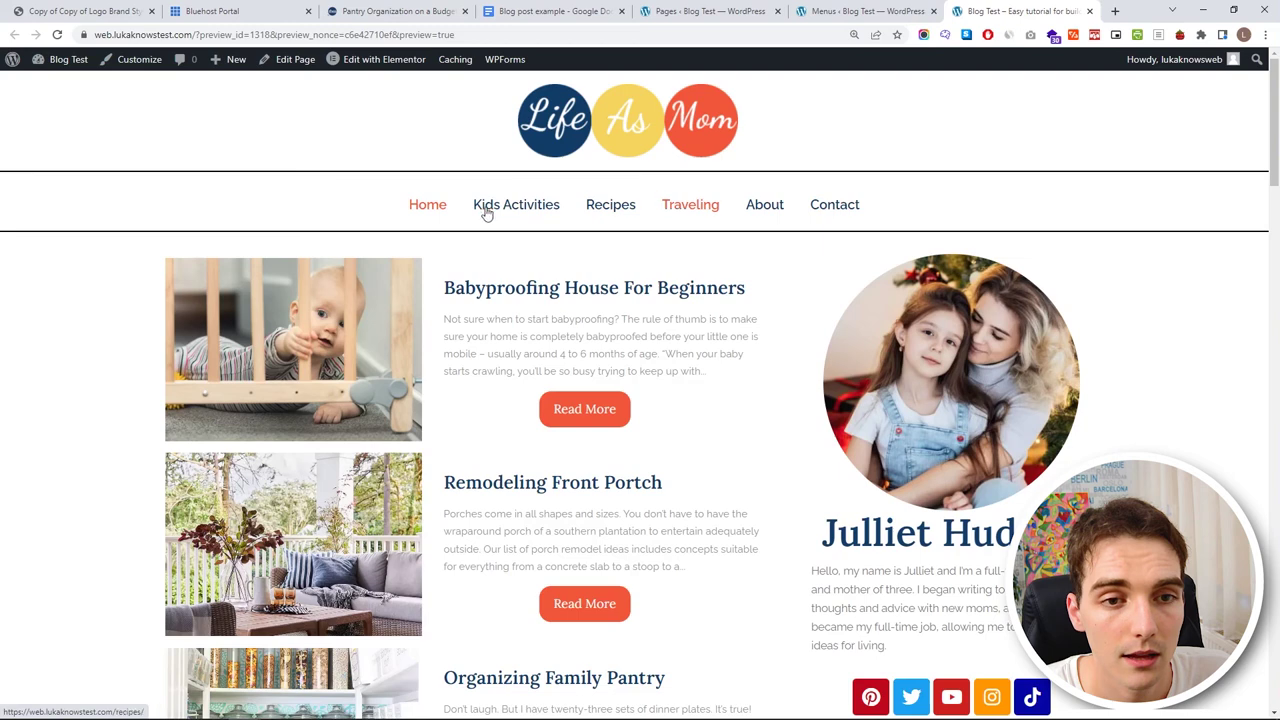
- Check the menu settings and site footer, then load the Astra Customizer previewing the home page
{"action": "scroll", "coordinate": [680, 399], "scroll_direction": "down", "scroll_amount": 15}
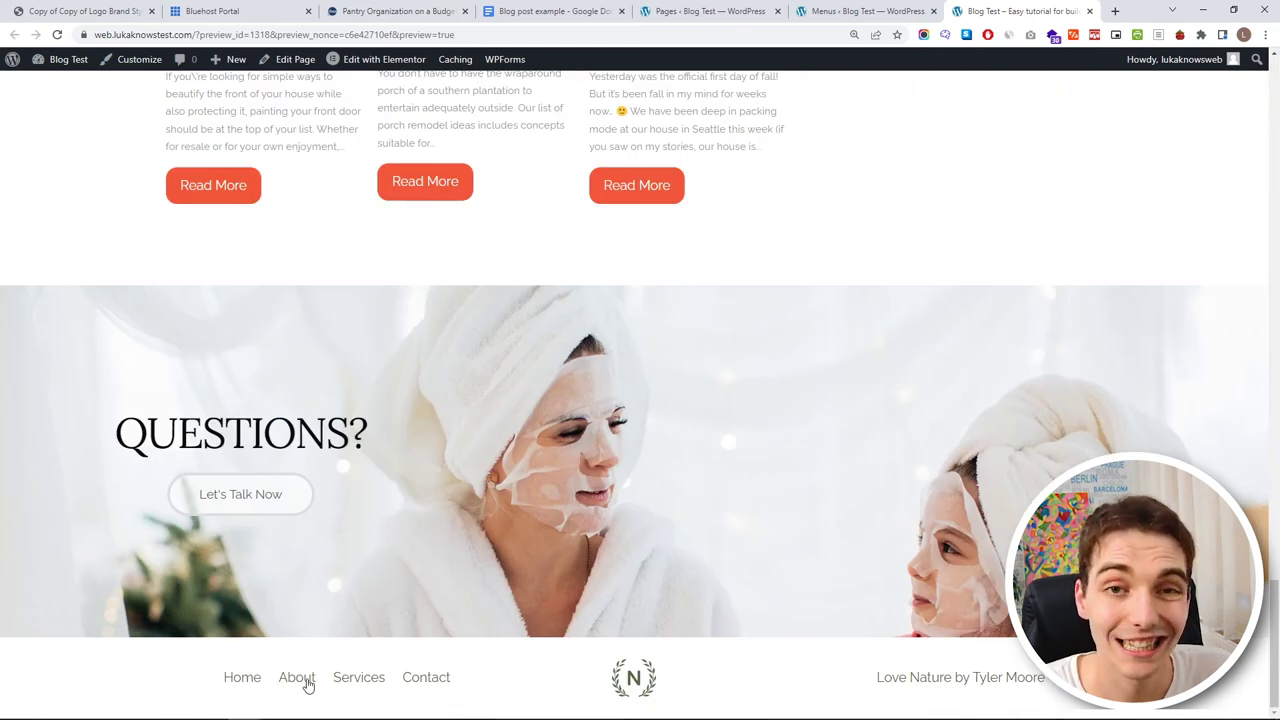
{"action": "left_click", "coordinate": [806, 12]}
{"action": "scroll", "coordinate": [480, 548], "scroll_direction": "down", "scroll_amount": 3}
{"action": "scroll", "coordinate": [200, 177], "scroll_direction": "up", "scroll_amount": 1}
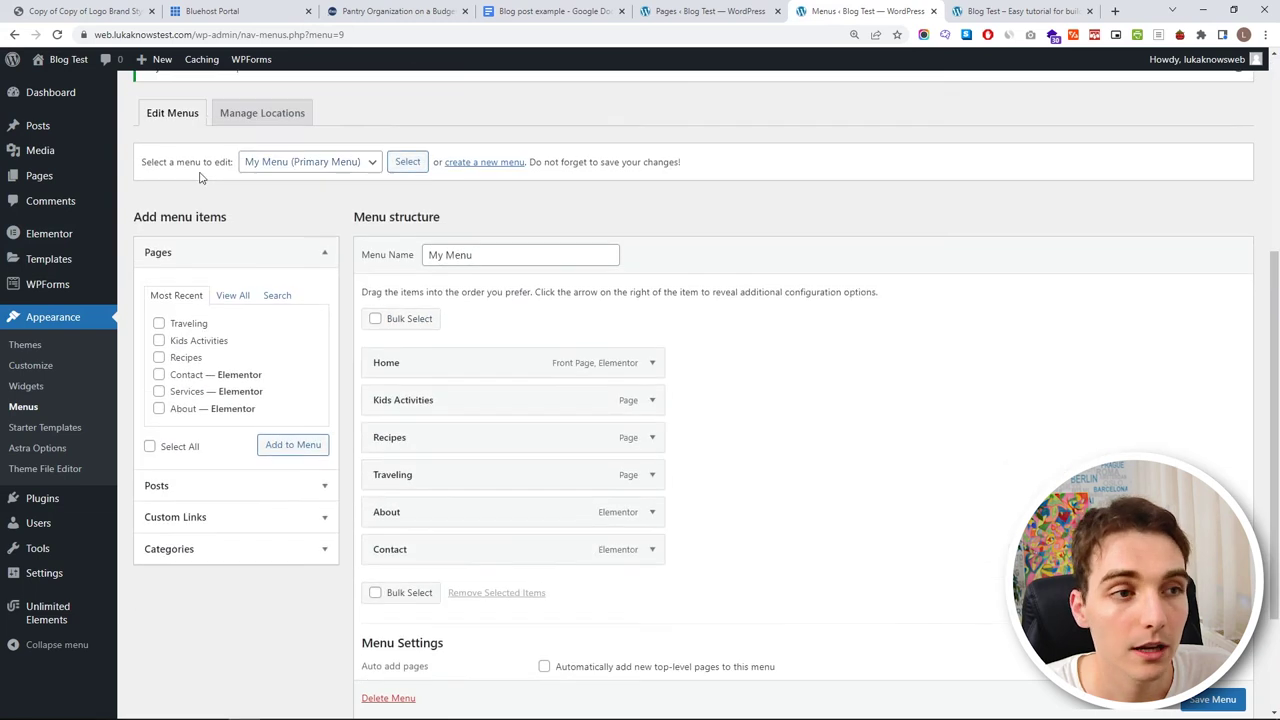
{"action": "scroll", "coordinate": [372, 255], "scroll_direction": "up", "scroll_amount": 1}
{"action": "scroll", "coordinate": [390, 245], "scroll_direction": "down", "scroll_amount": 3}
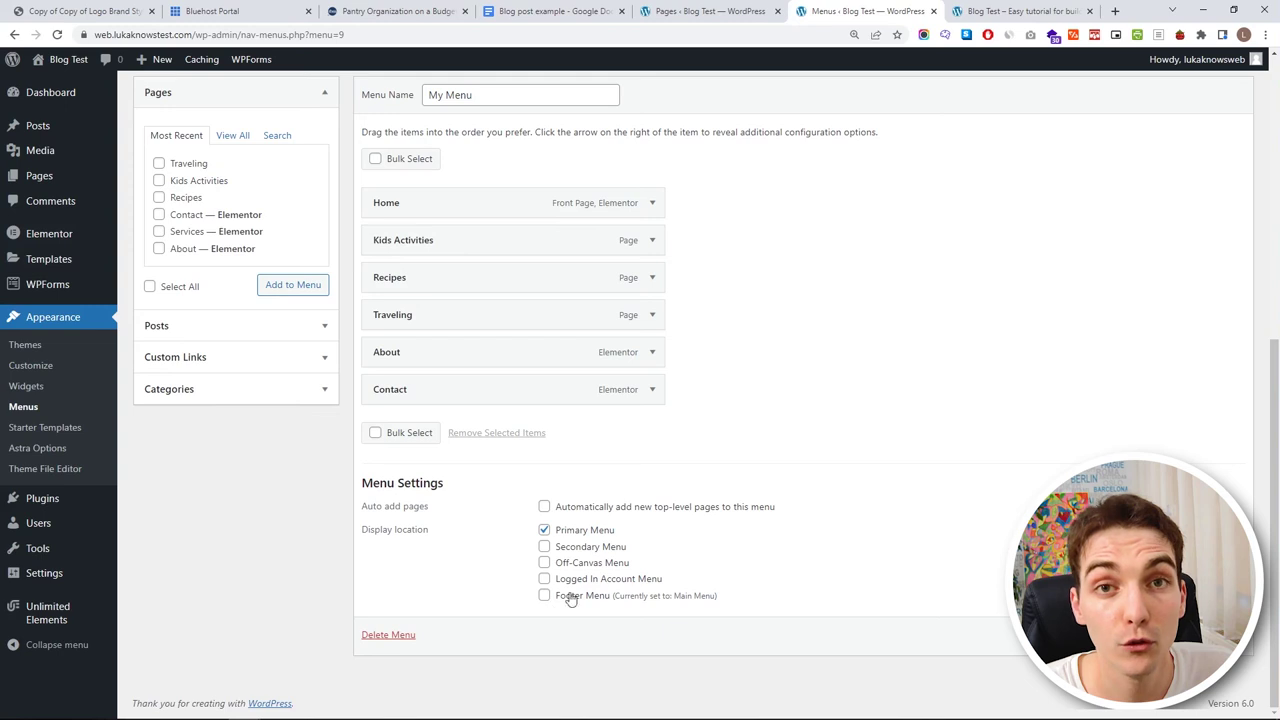
{"action": "left_click", "coordinate": [1000, 11]}
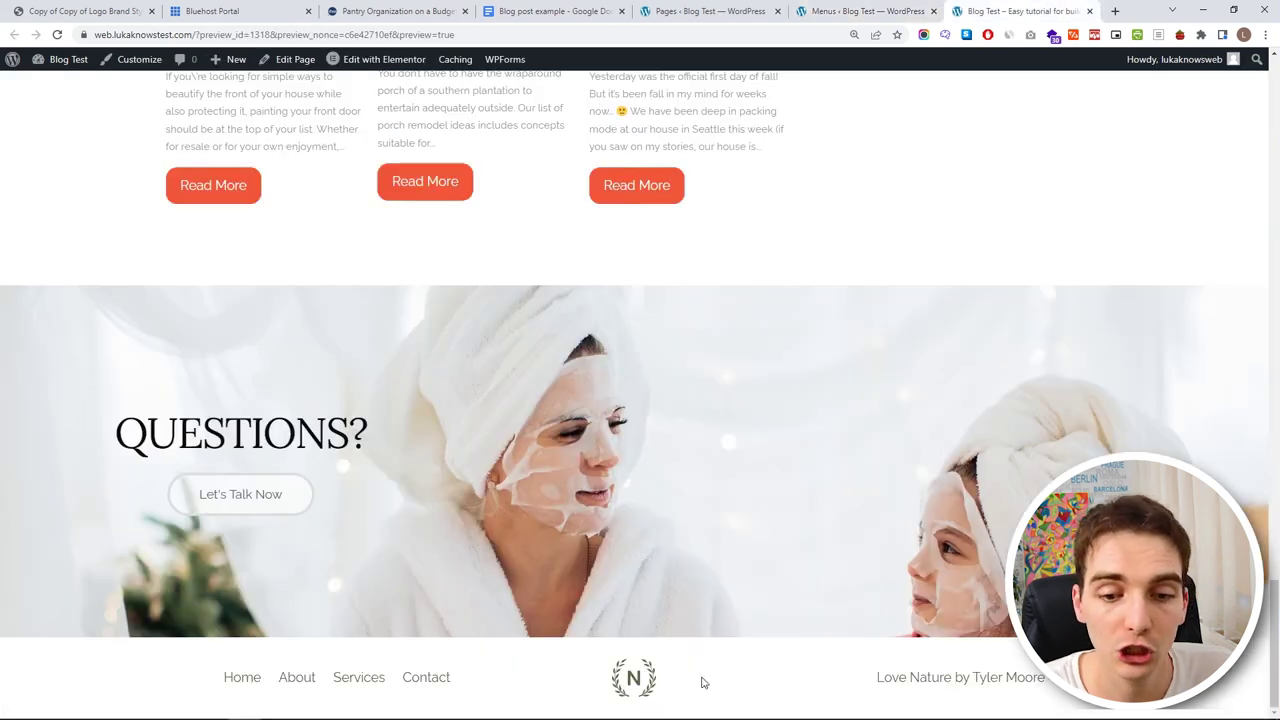
{"action": "key", "text": "Home"}
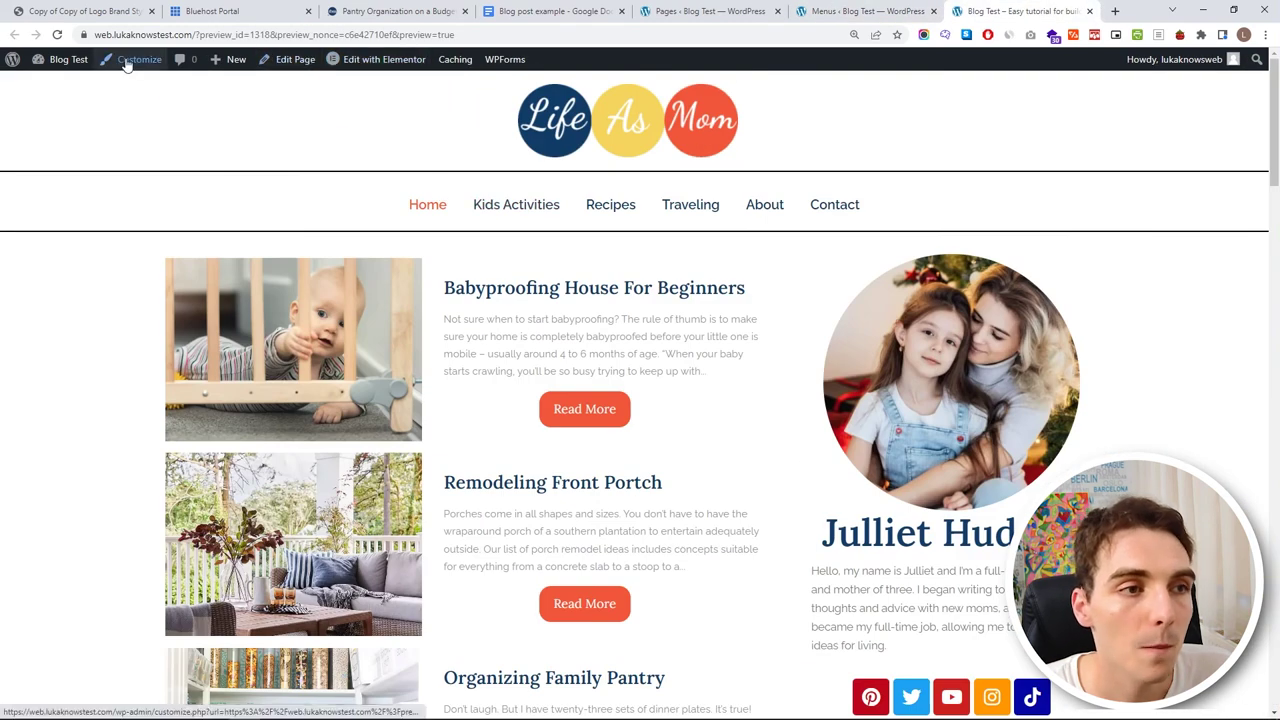
{"action": "key", "text": "F5"}
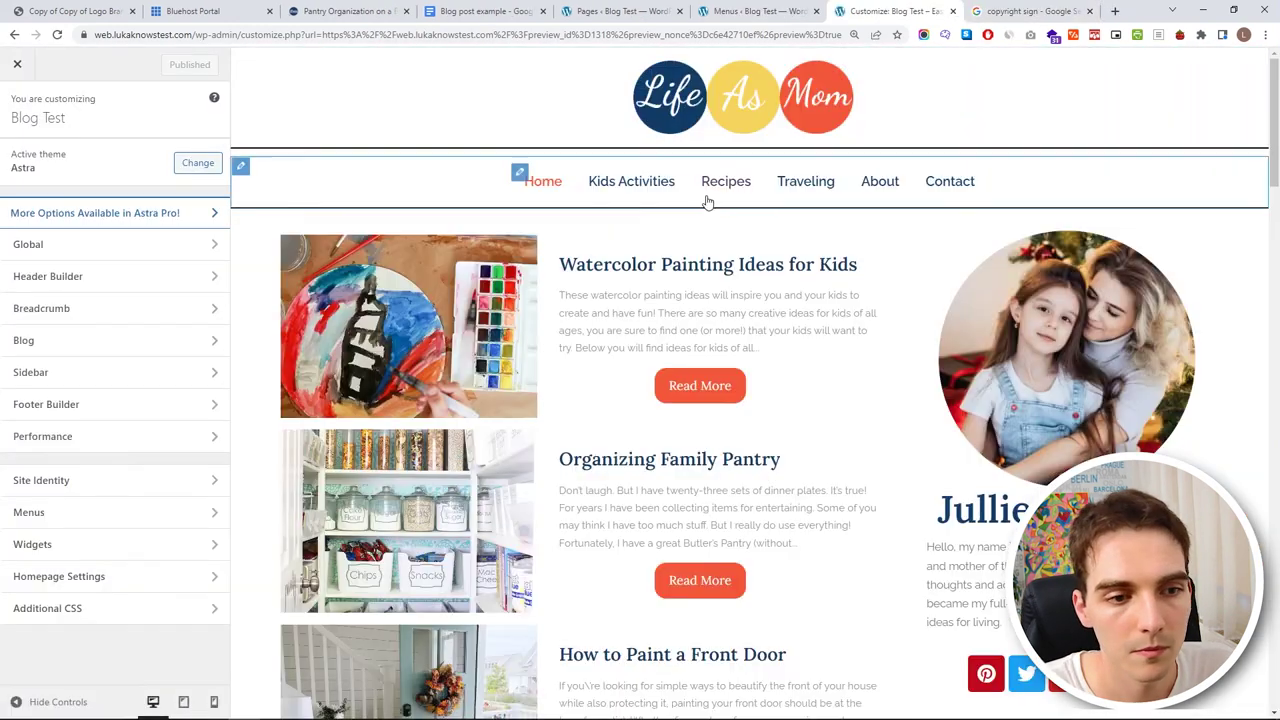
- In the footer's HTML 1 element, swap the N laurel image for the Life As Mom logo
{"action": "scroll", "coordinate": [712, 202], "scroll_direction": "down", "scroll_amount": 15}
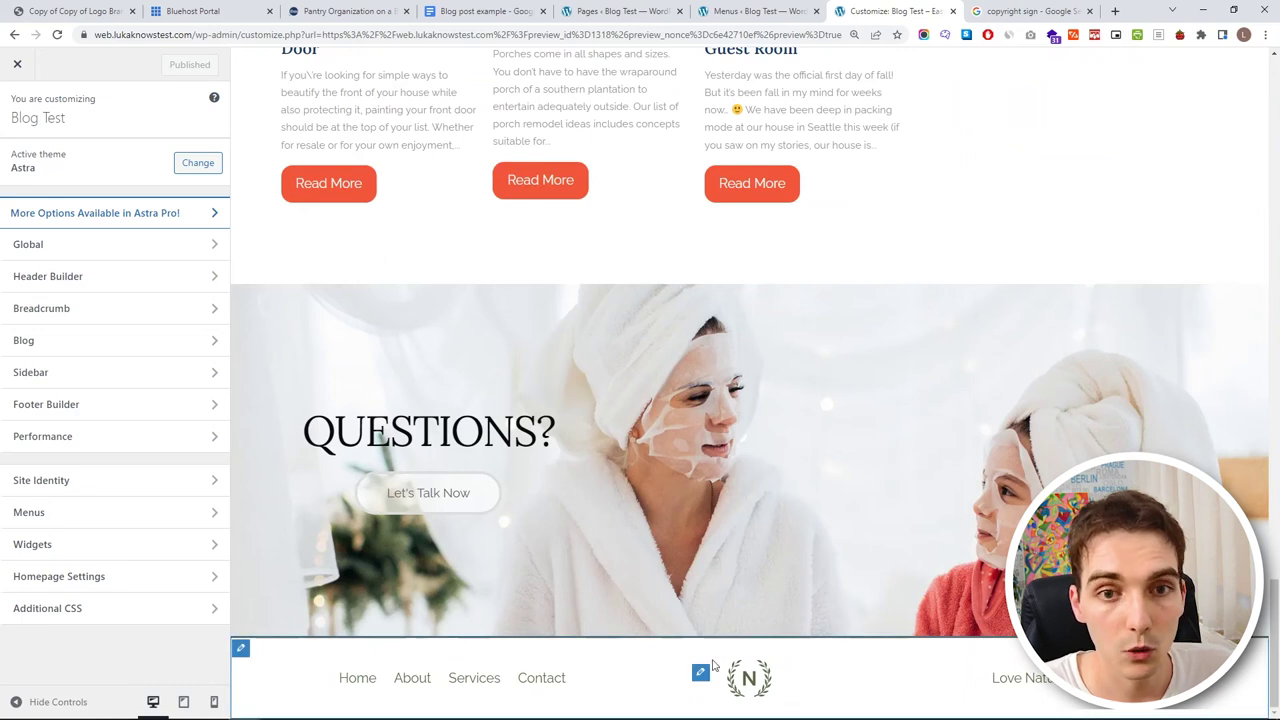
{"action": "left_click", "coordinate": [240, 648]}
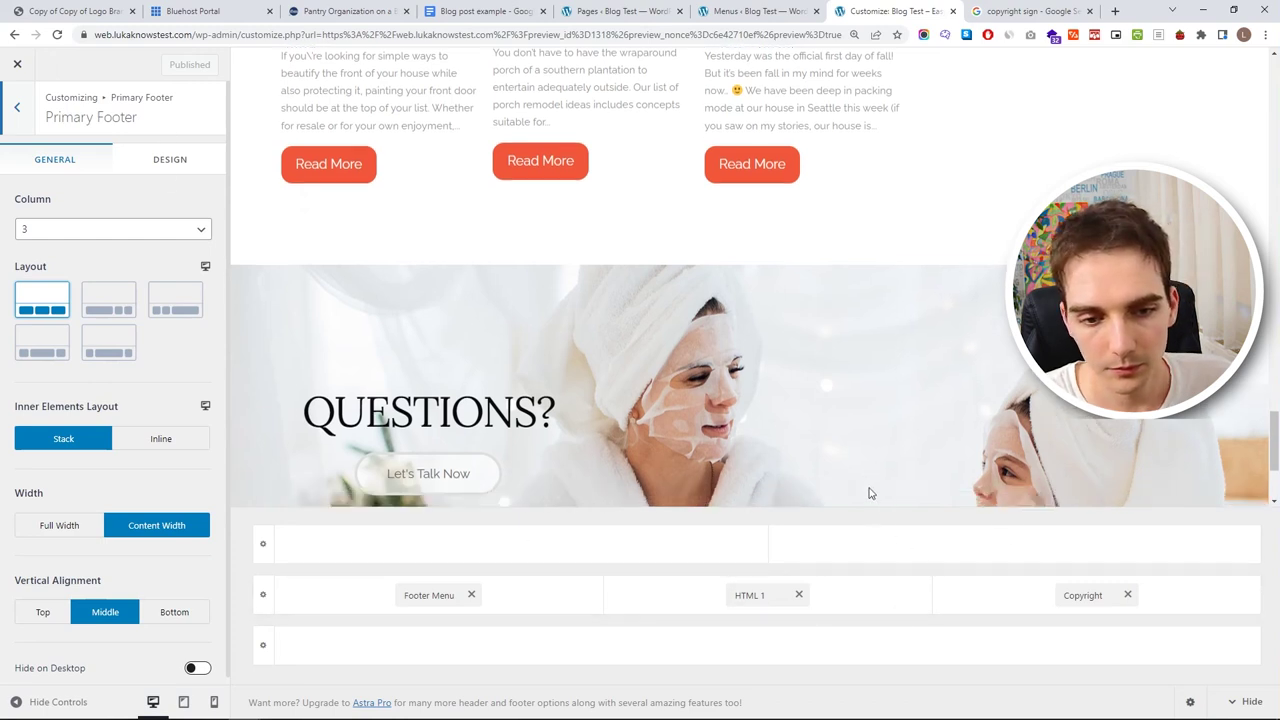
{"action": "scroll", "coordinate": [870, 492], "scroll_direction": "down", "scroll_amount": 2}
{"action": "left_click", "coordinate": [749, 594]}
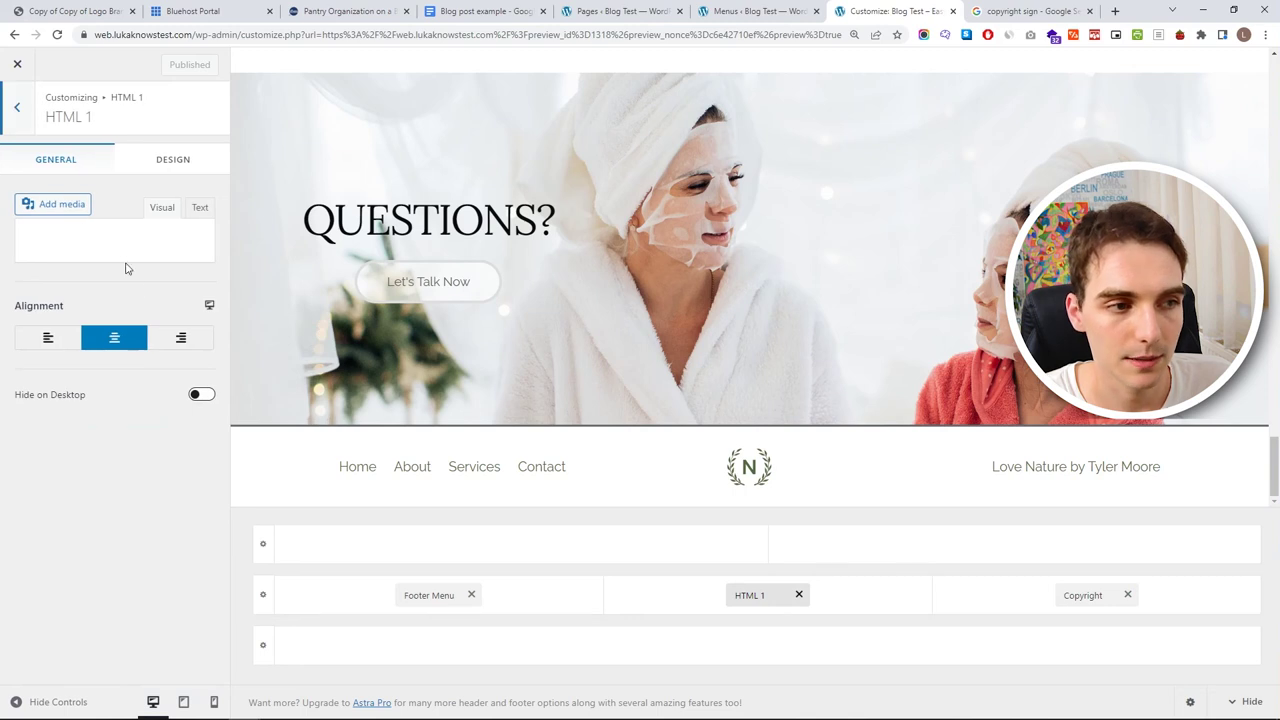
{"action": "left_click", "coordinate": [44, 353]}
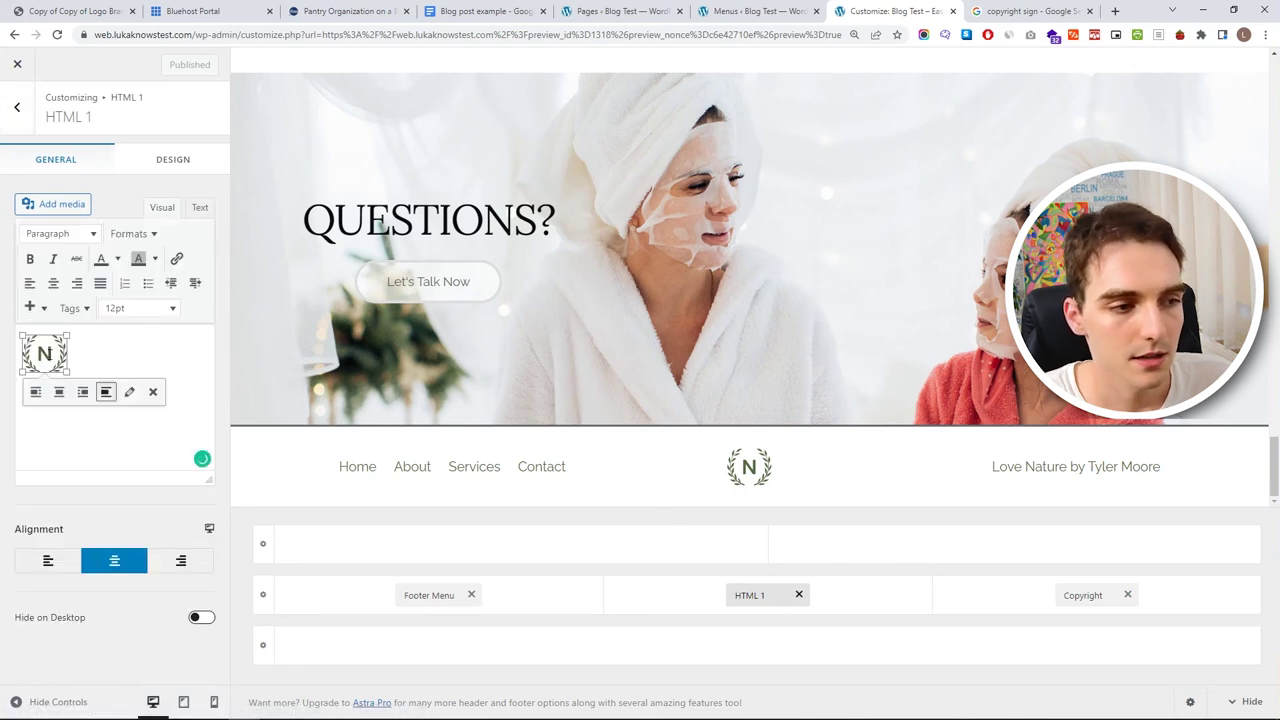
{"action": "left_click", "coordinate": [33, 204]}
{"action": "left_click", "coordinate": [240, 250]}
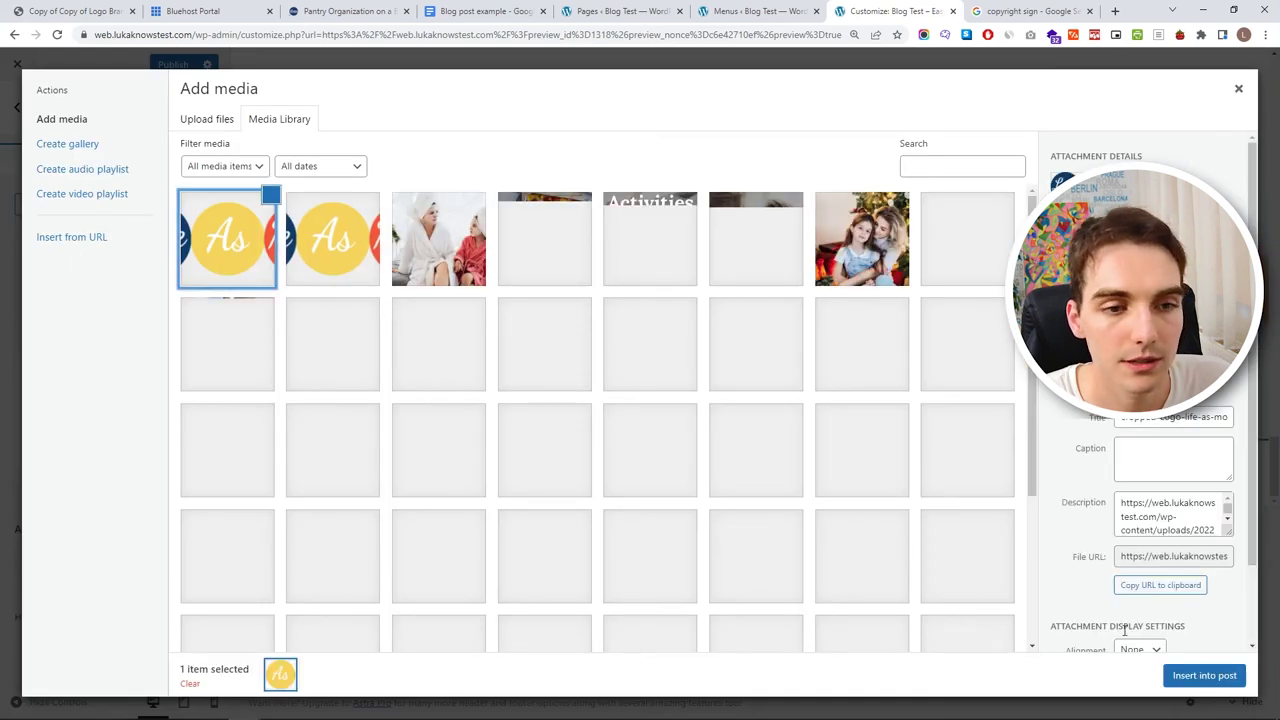
{"action": "left_click", "coordinate": [1204, 675]}
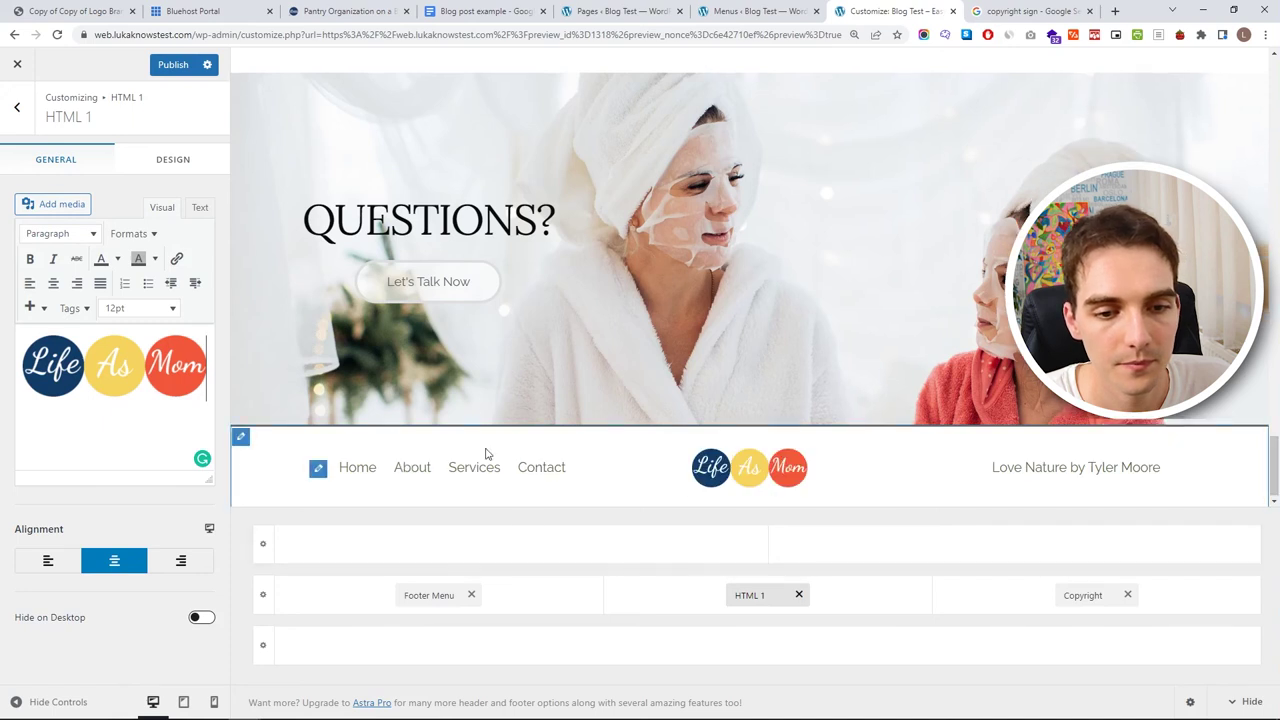
- Set the text size to 14pt and resize the inserted Life As Mom logo
{"action": "left_click", "coordinate": [140, 308]}
{"action": "left_click", "coordinate": [142, 455]}
{"action": "left_click", "coordinate": [133, 363]}
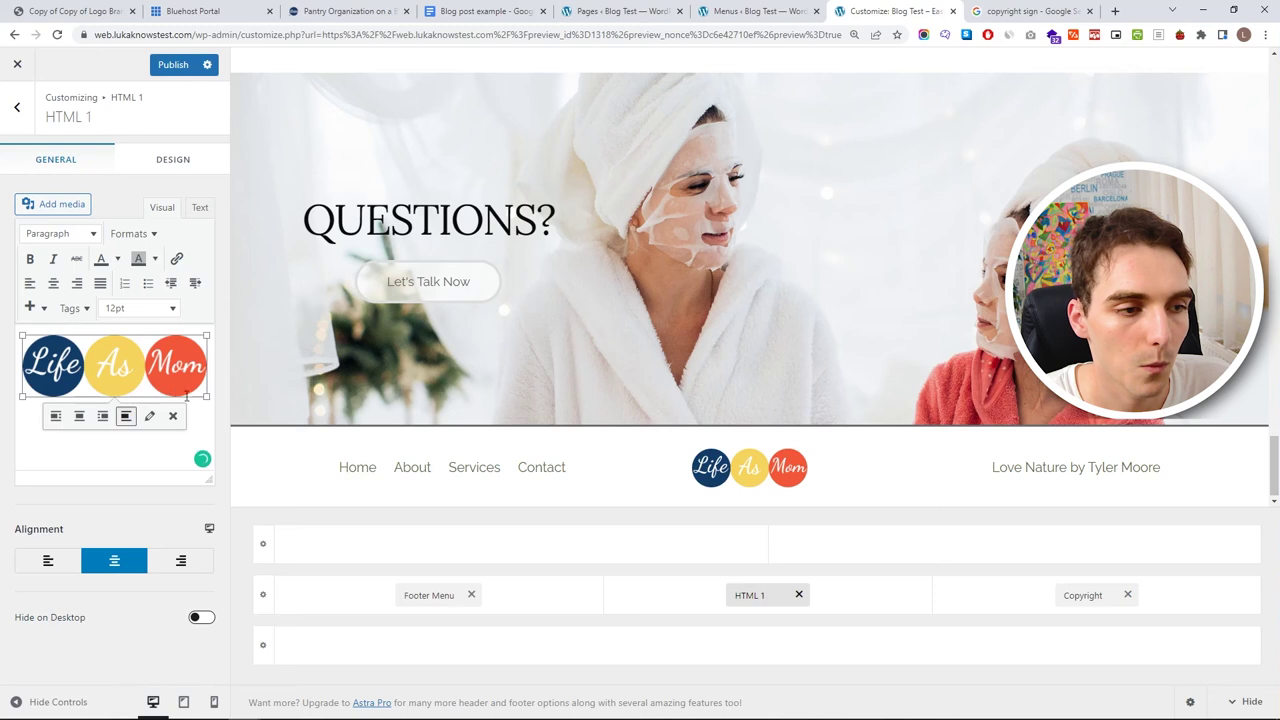
{"action": "mouse_move", "coordinate": [206, 398]}
{"action": "left_mouse_down"}
{"action": "mouse_move", "coordinate": [234, 424]}
{"action": "mouse_move", "coordinate": [219, 413]}
{"action": "left_mouse_up"}
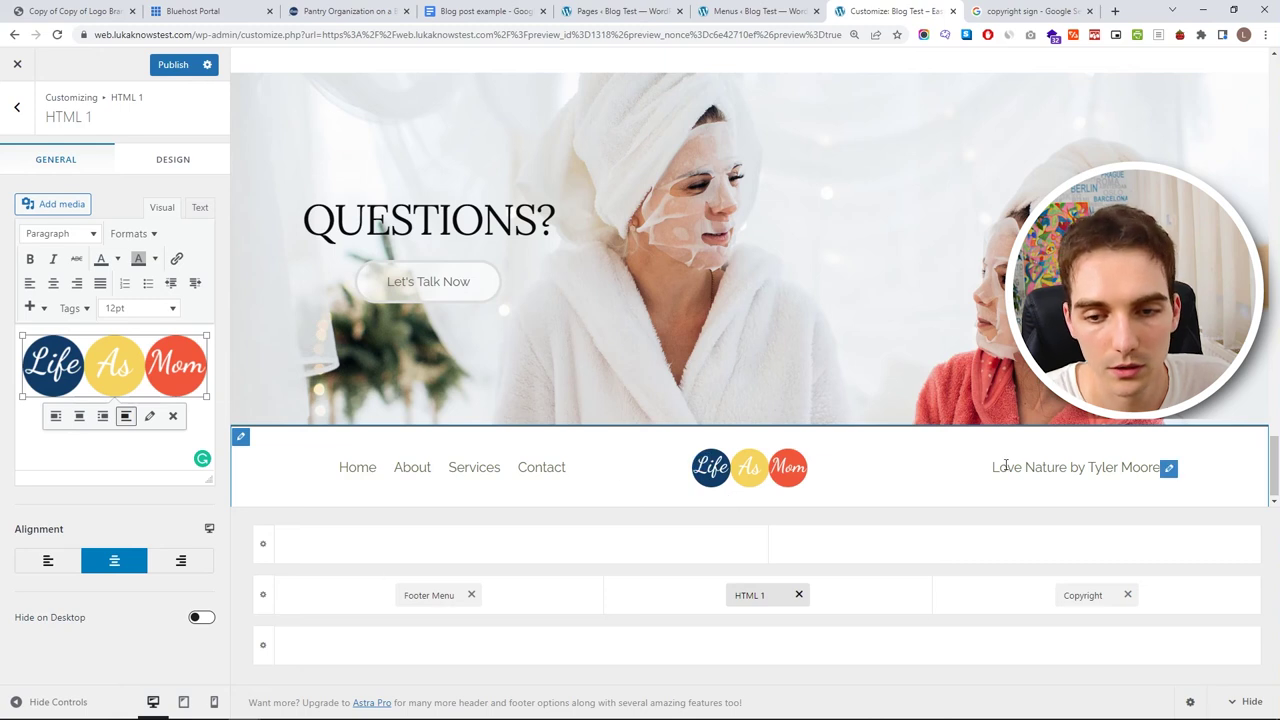
- Replace the footer's old credit line with a © 2022 copyright notice bearing the site name
{"action": "left_click", "coordinate": [1086, 594]}
{"action": "left_click_drag", "start_coordinate": [168, 344], "coordinate": [3, 348]}
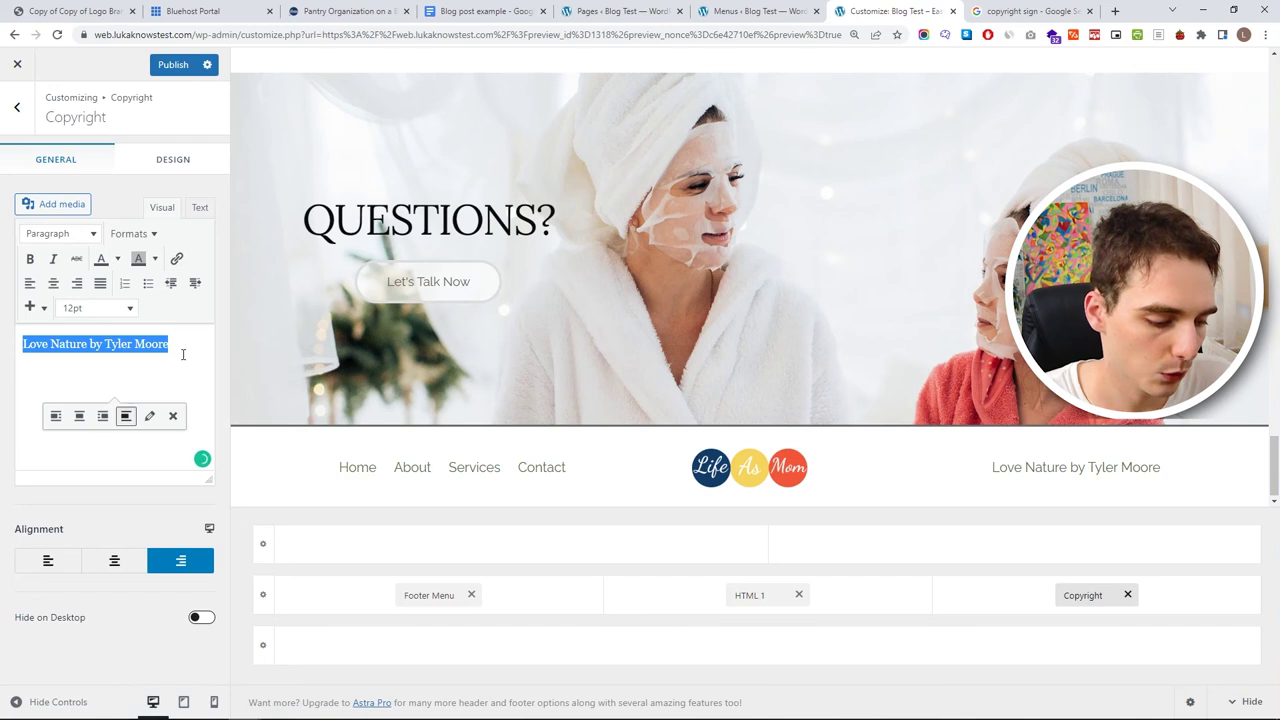
{"action": "type", "text": "©"}
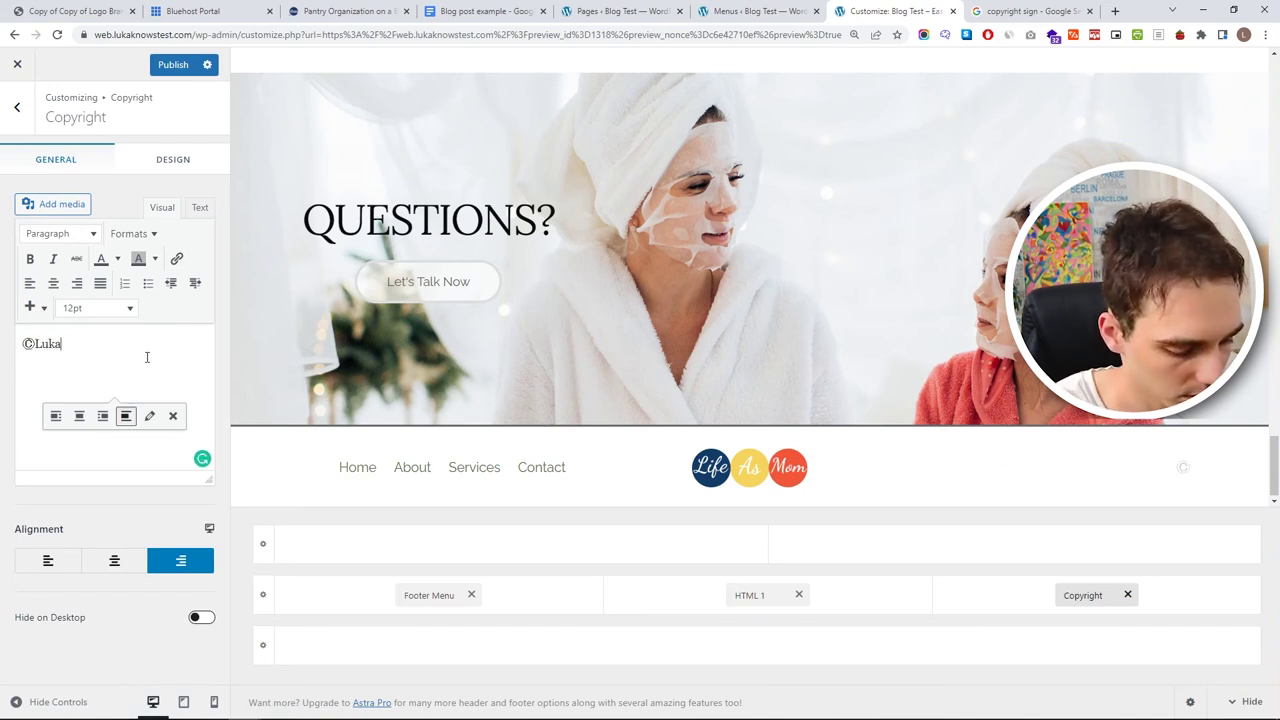
{"action": "type", "text": "LukaKnows 2022"}
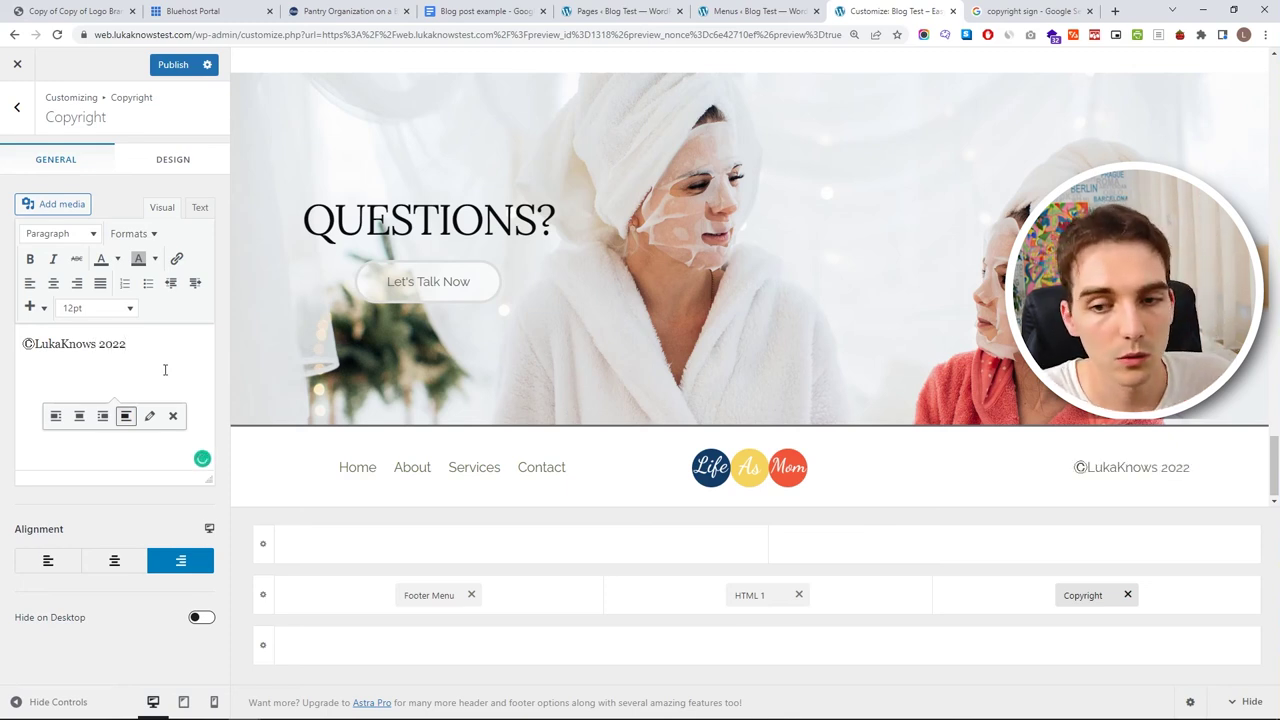
{"action": "key", "text": "BackSpace"}
{"action": "type", "text": "4"}
{"action": "key", "text": "BackSpace"}
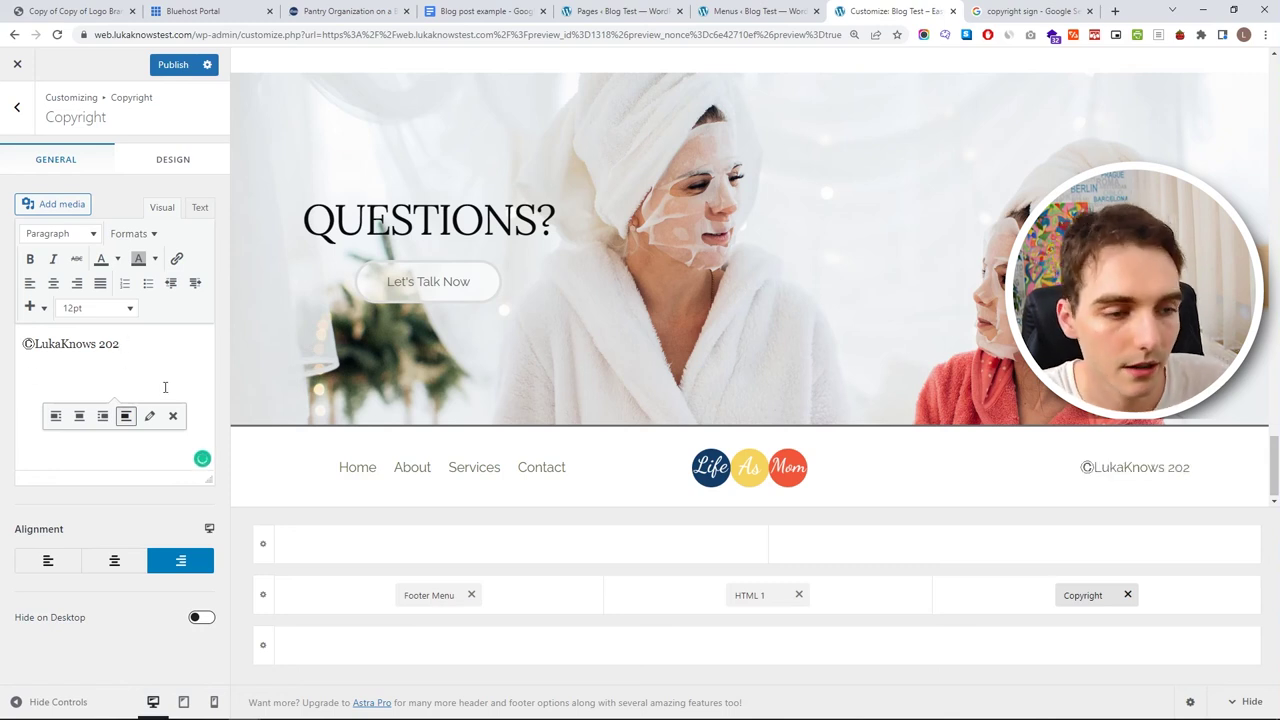
{"action": "left_click", "coordinate": [34, 344]}
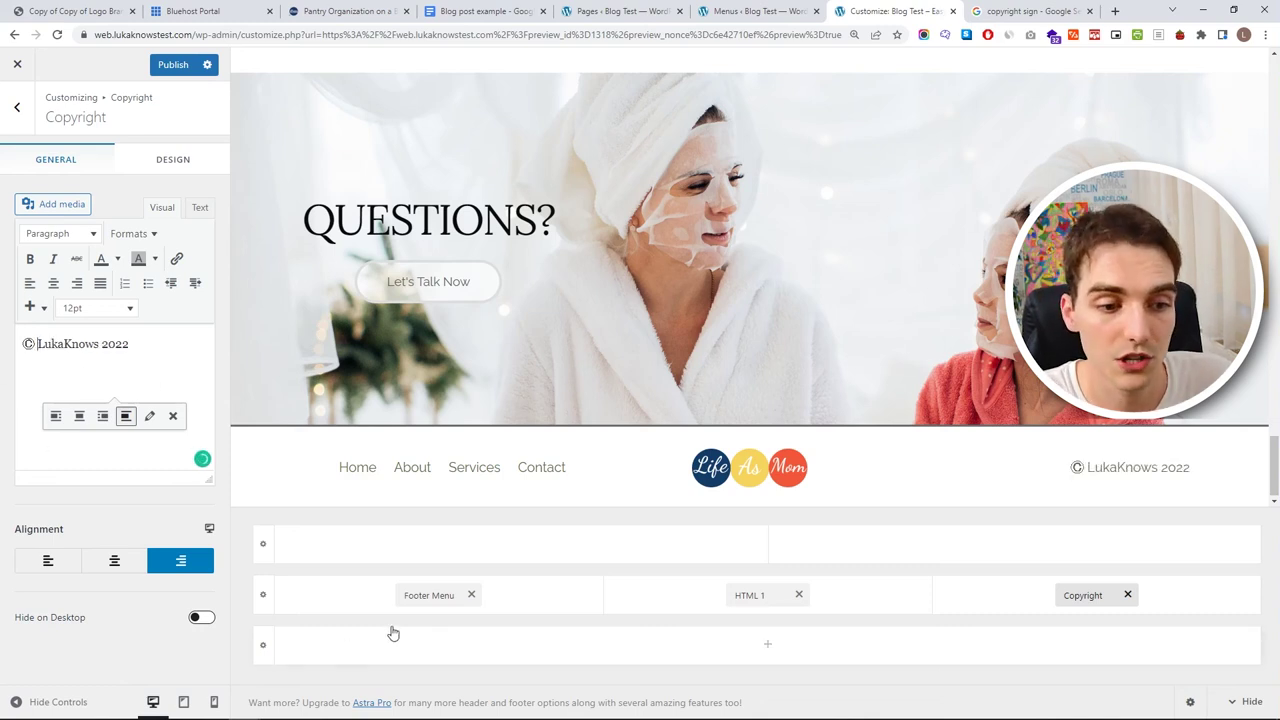
- Try the footer menu stacked, keep it inline, and publish the footer changes
{"action": "left_click", "coordinate": [427, 596]}
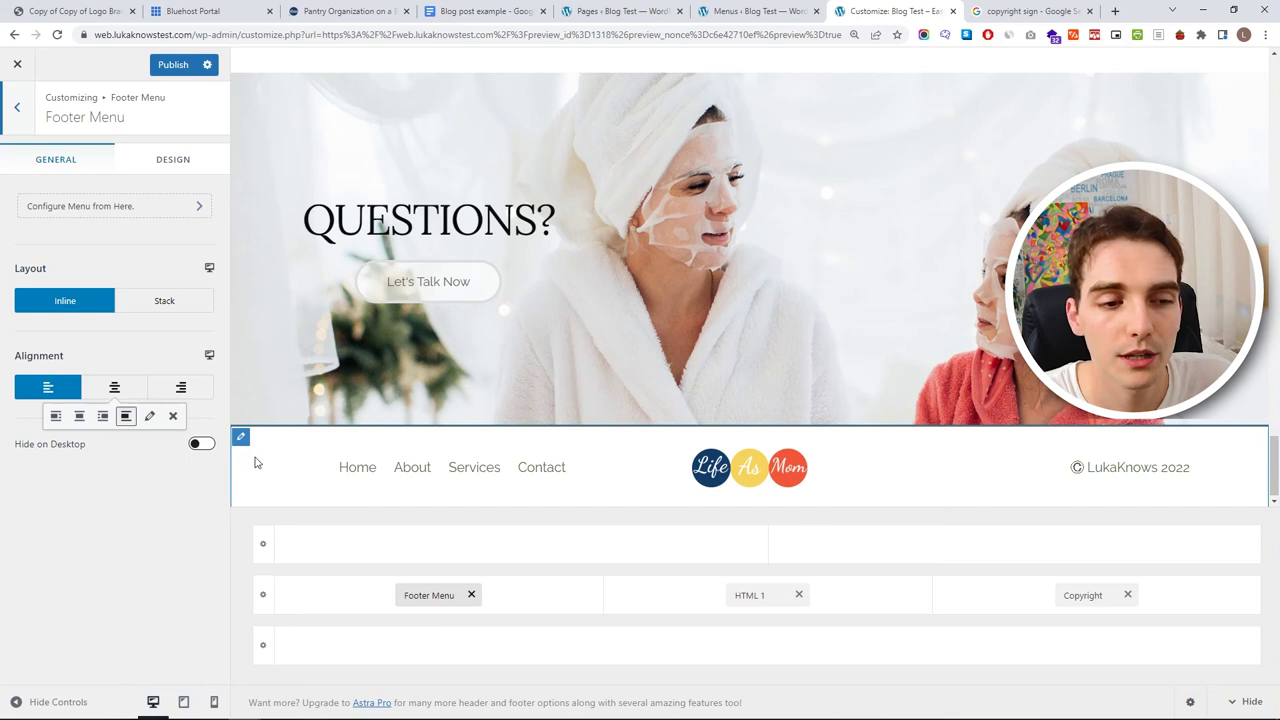
{"action": "left_click", "coordinate": [186, 310]}
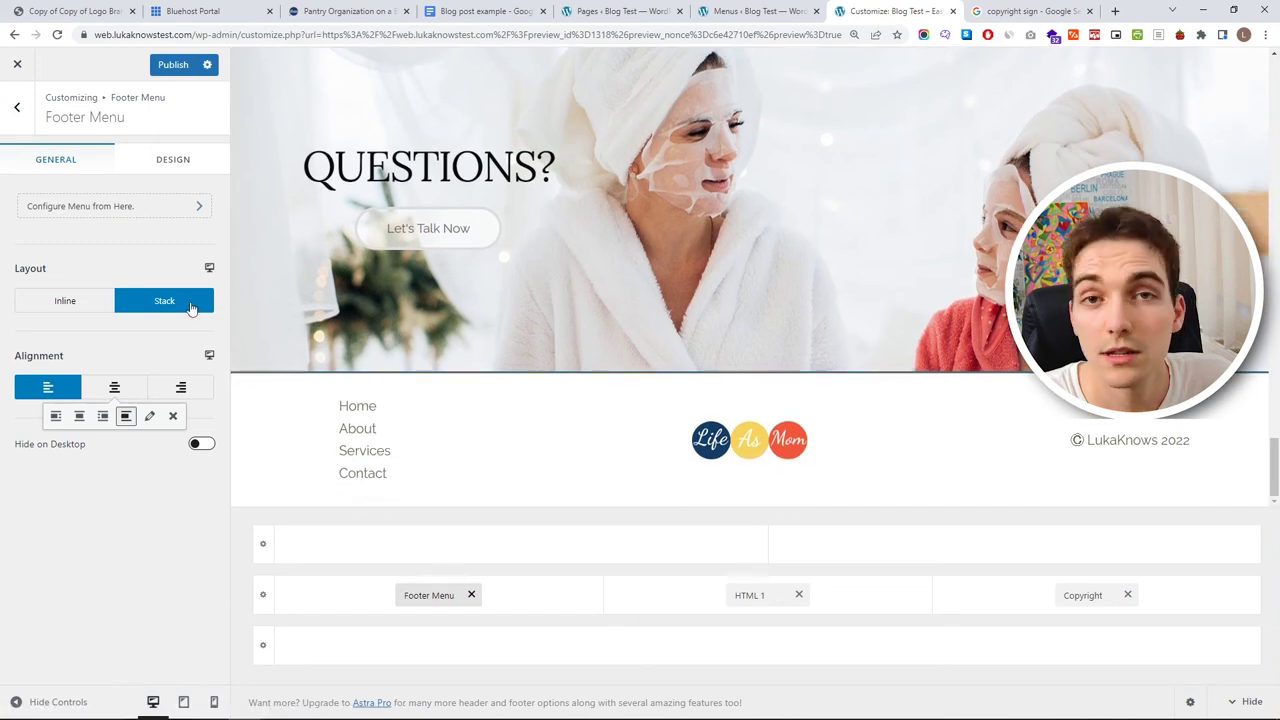
{"action": "left_click", "coordinate": [82, 306]}
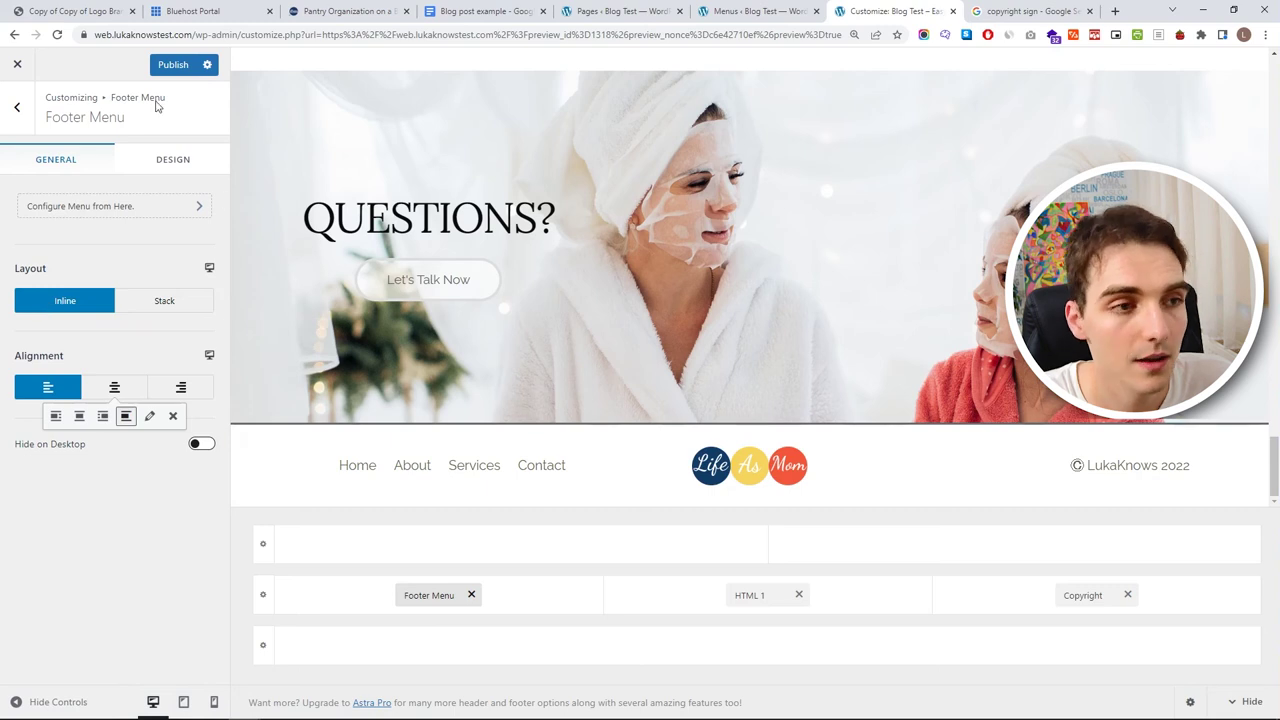
{"action": "left_click", "coordinate": [171, 64]}
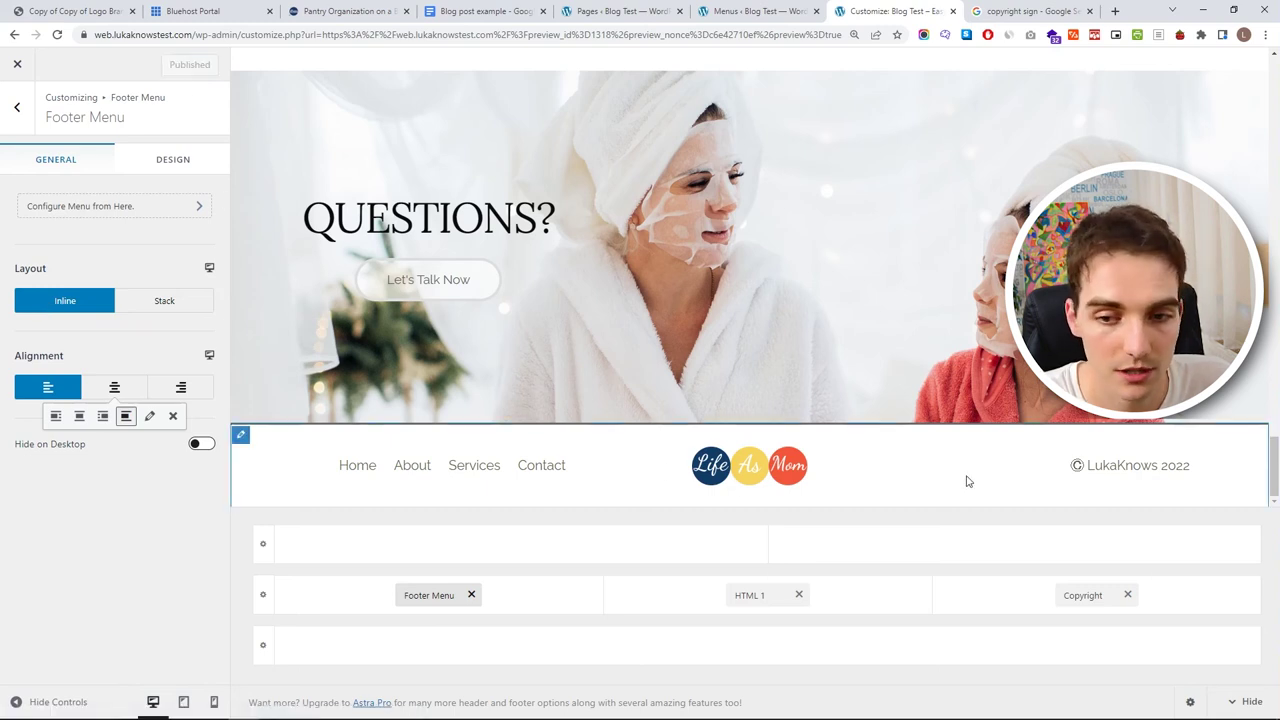
{"action": "scroll", "coordinate": [909, 479], "scroll_direction": "up", "scroll_amount": 15}
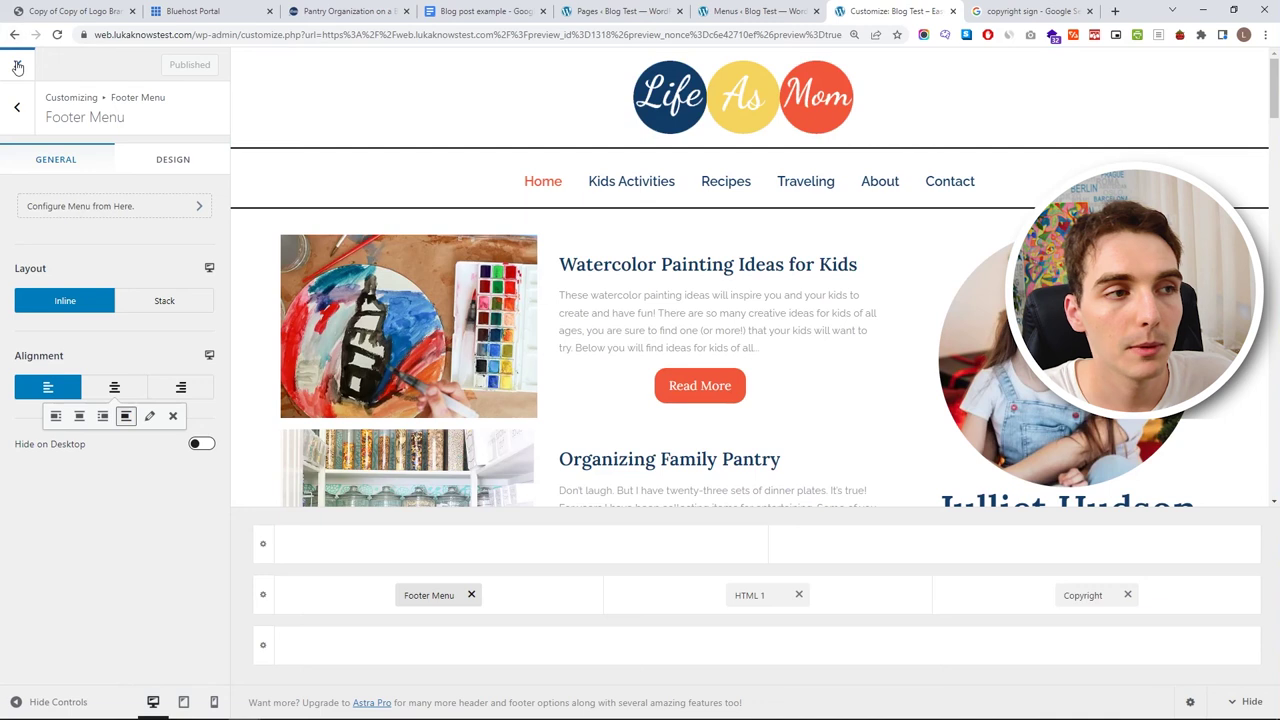
- Leave the customizer, find Recipes under Dashboard > Pages, and edit it with Elementor
{"action": "left_click", "coordinate": [775, 90]}
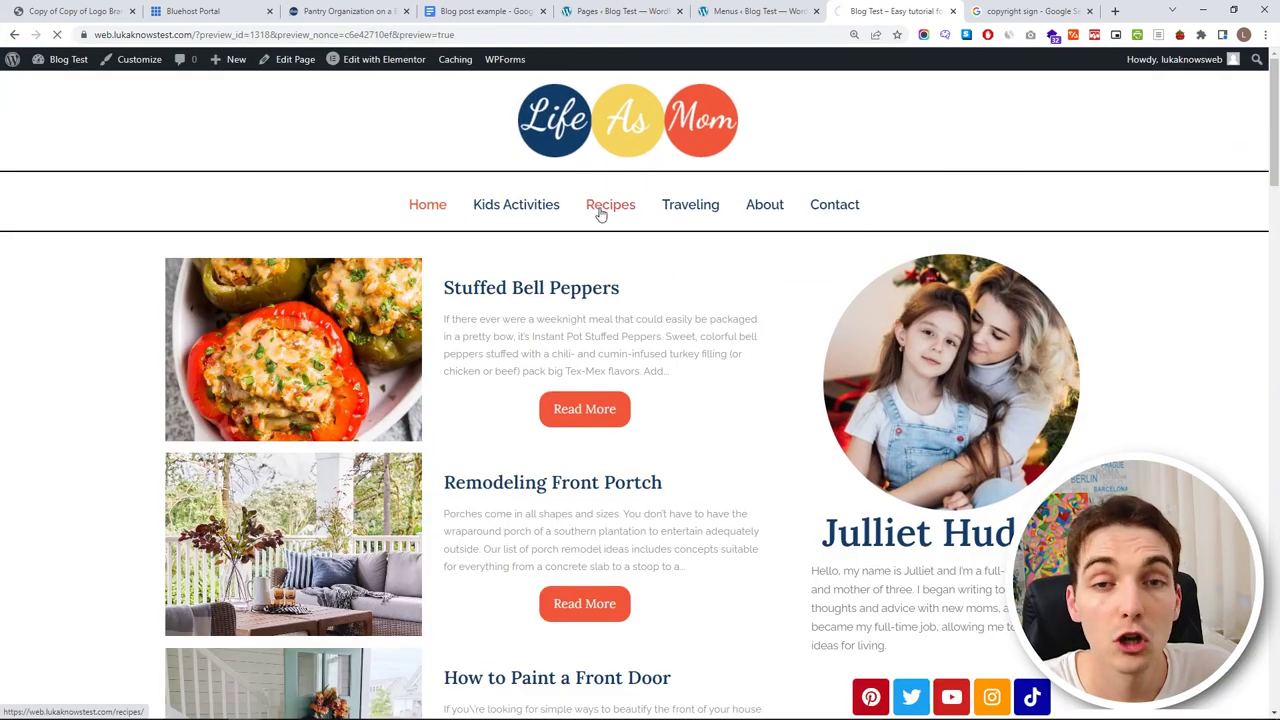
{"action": "left_click", "coordinate": [600, 212]}
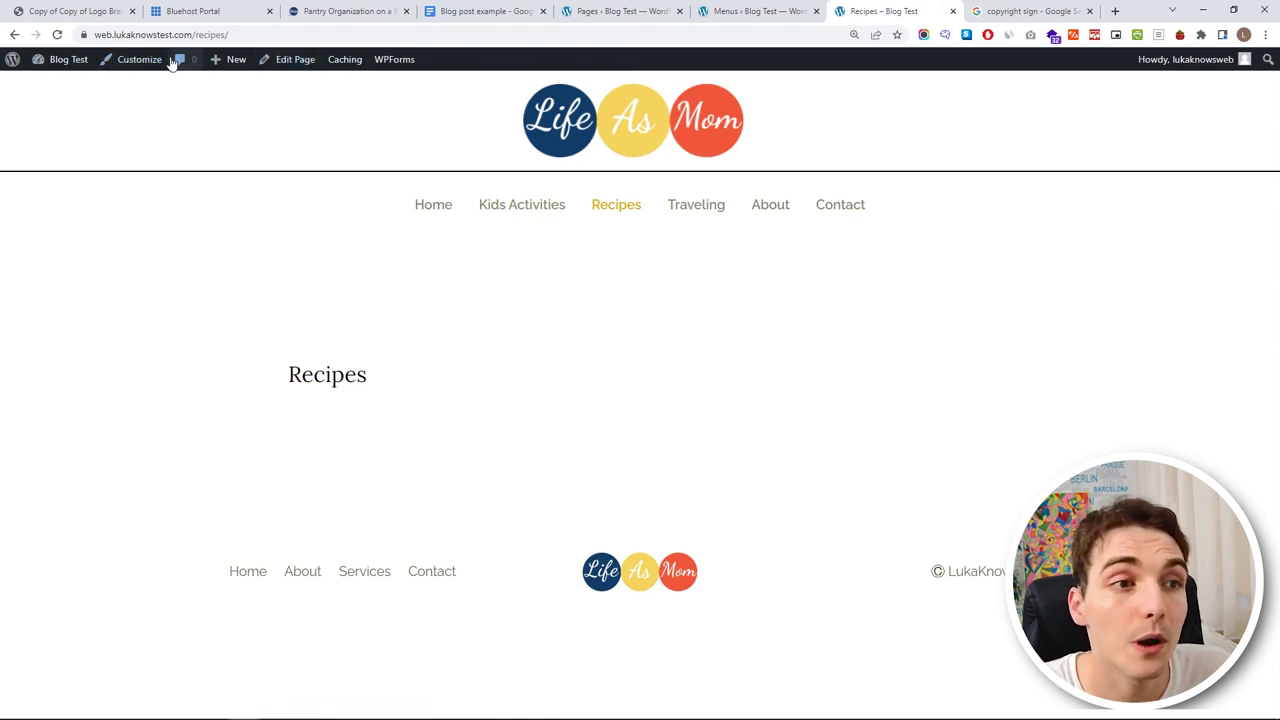
{"action": "left_click", "coordinate": [86, 89]}
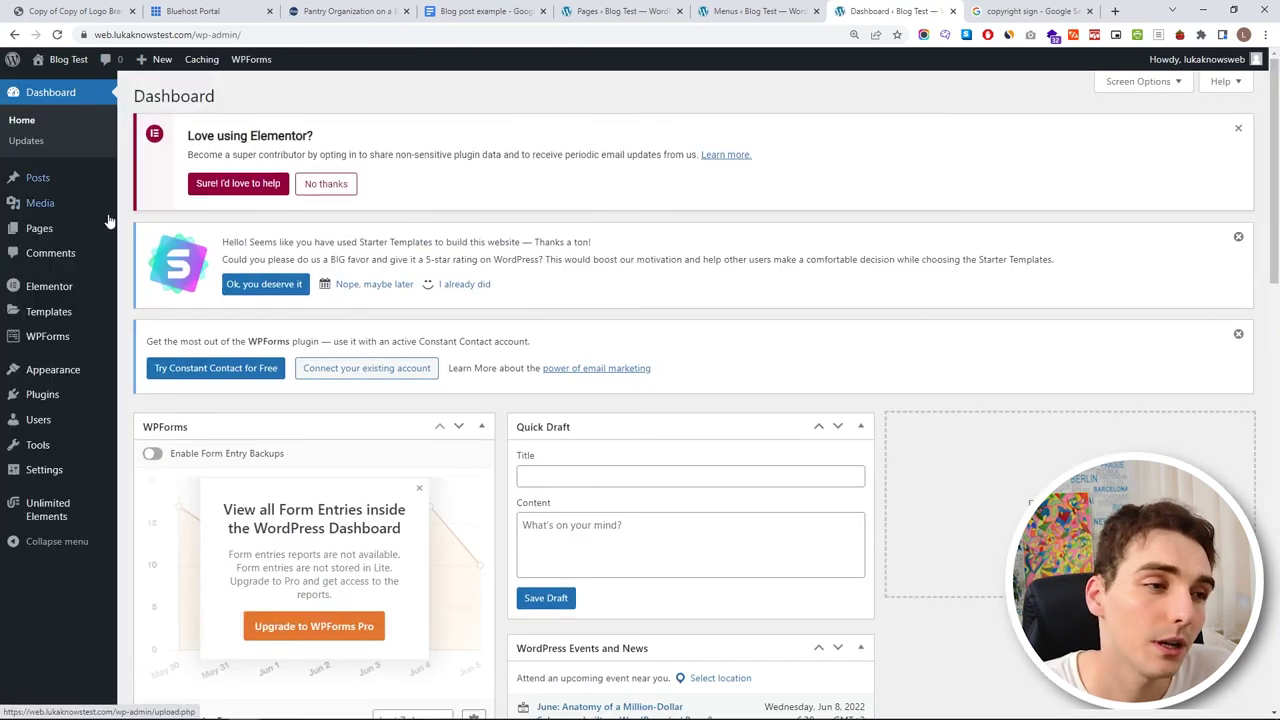
{"action": "left_click", "coordinate": [86, 233]}
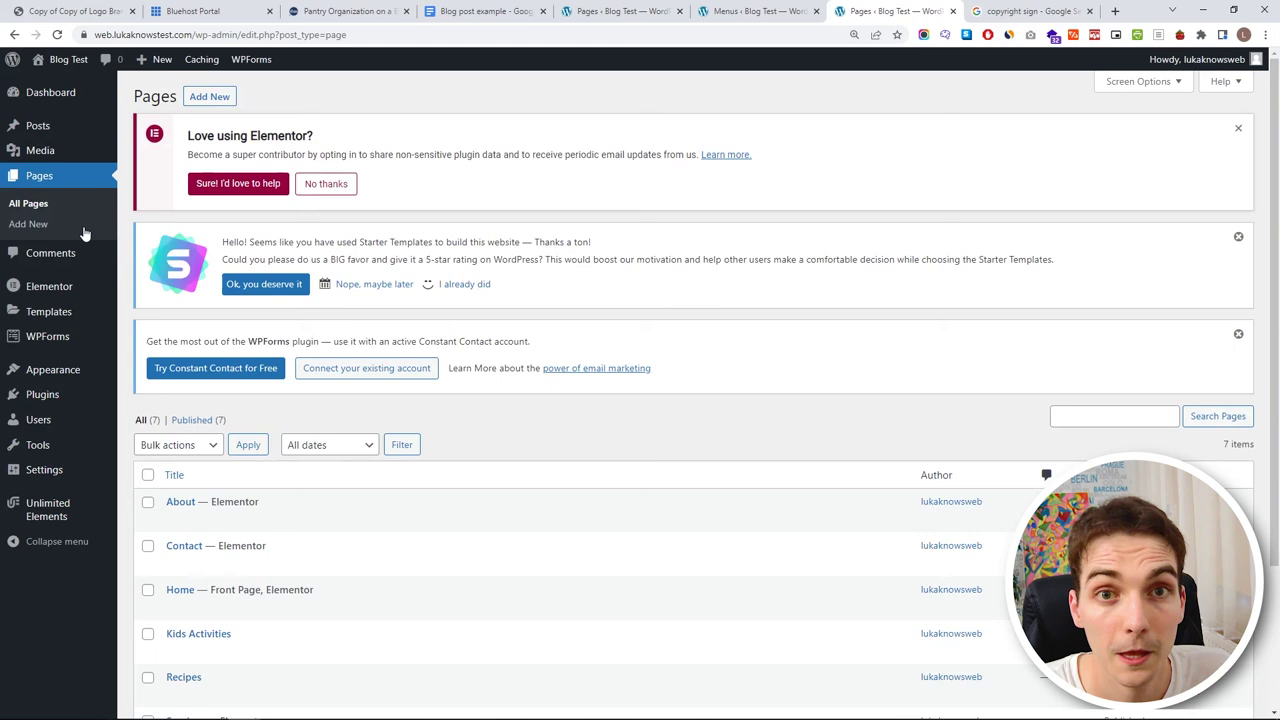
{"action": "scroll", "coordinate": [400, 360], "scroll_direction": "down", "scroll_amount": 2}
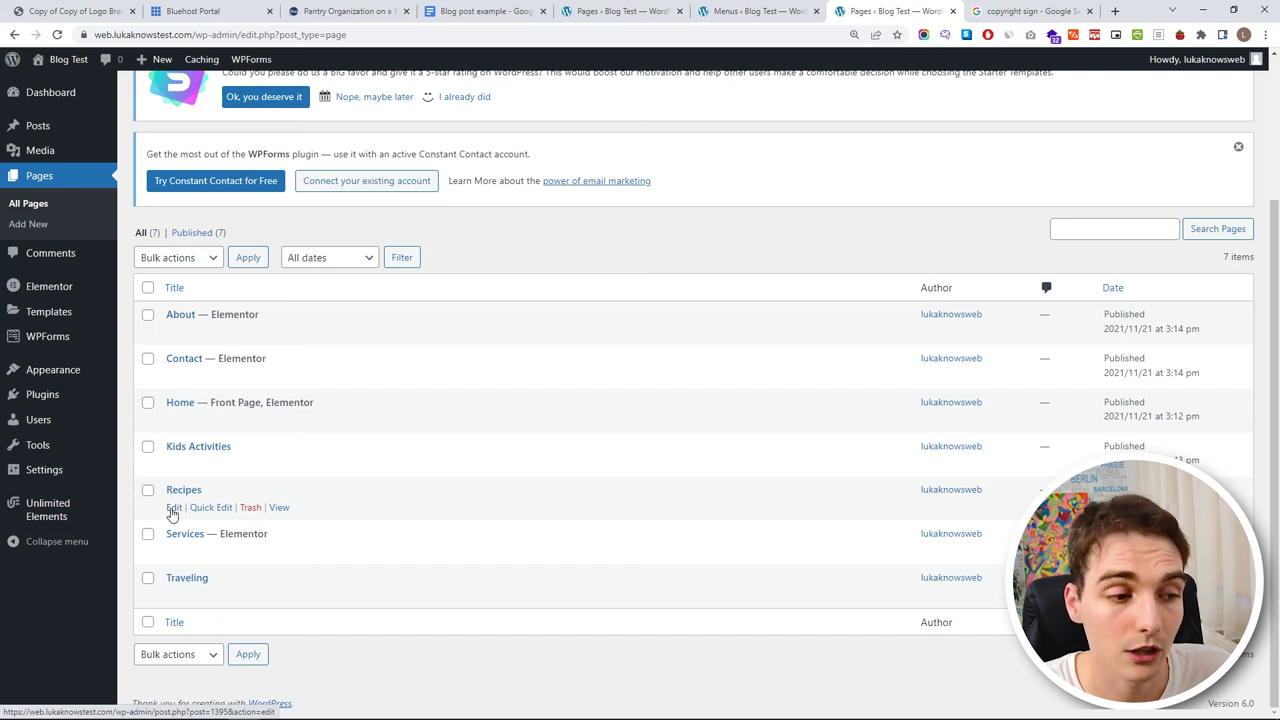
{"action": "left_click", "coordinate": [173, 508]}
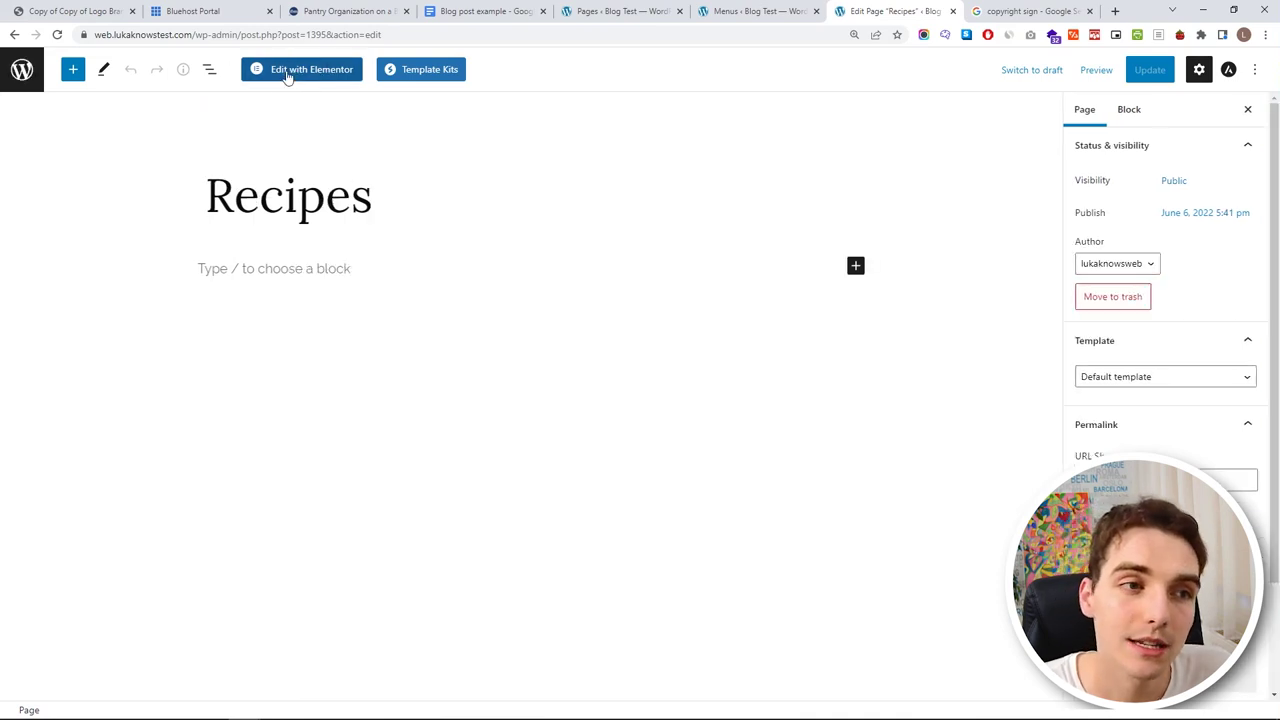
{"action": "left_click", "coordinate": [287, 72]}
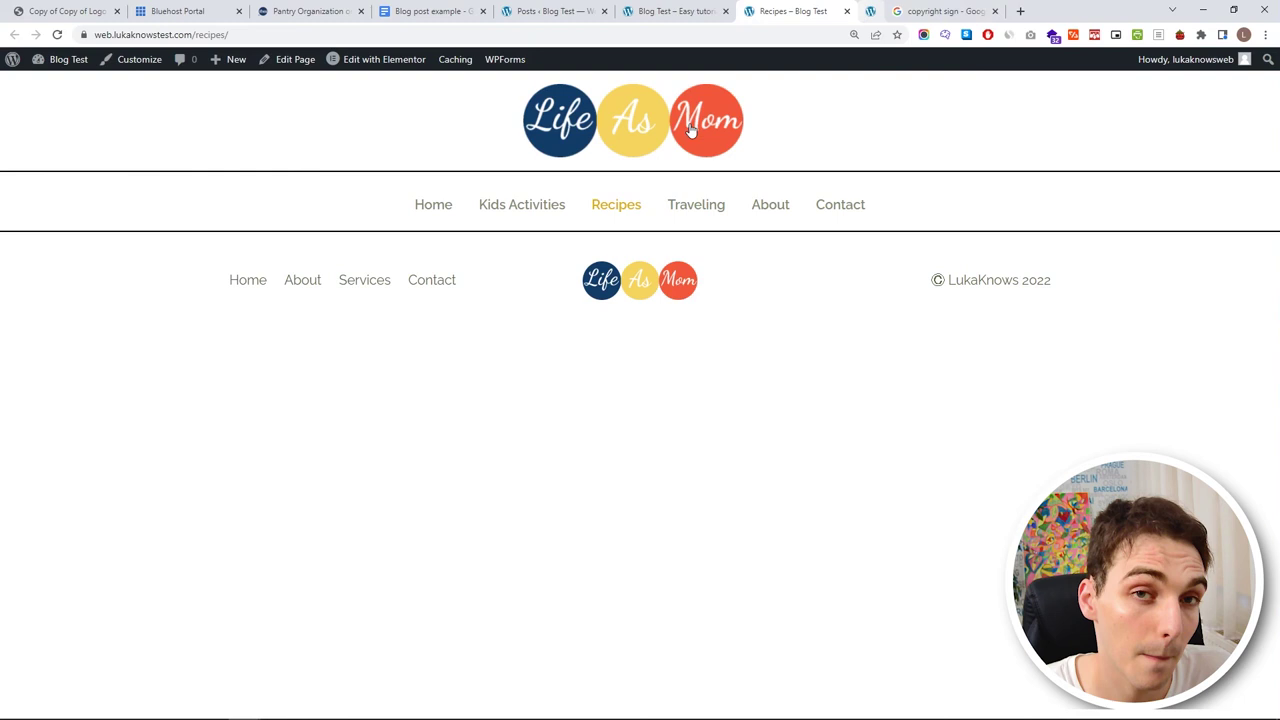
{"action": "left_click", "coordinate": [300, 61]}
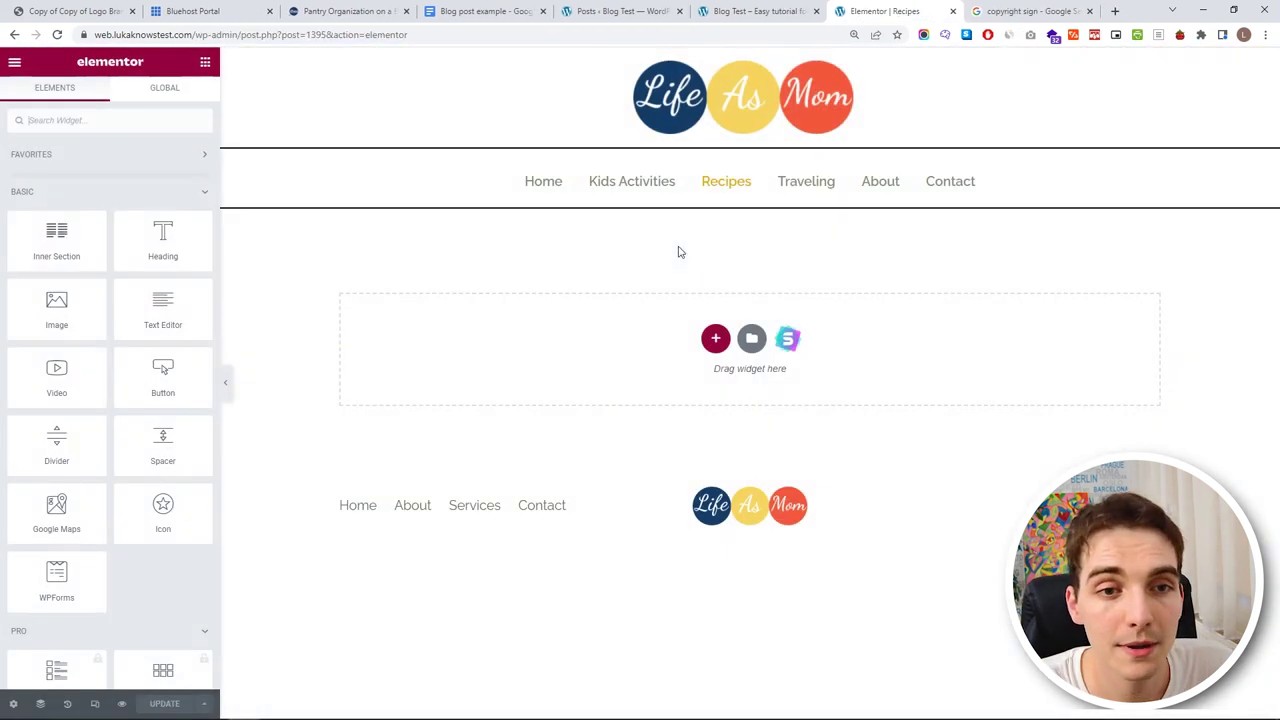
- Add a new single-column section to the Recipes page
{"action": "left_click", "coordinate": [715, 339]}
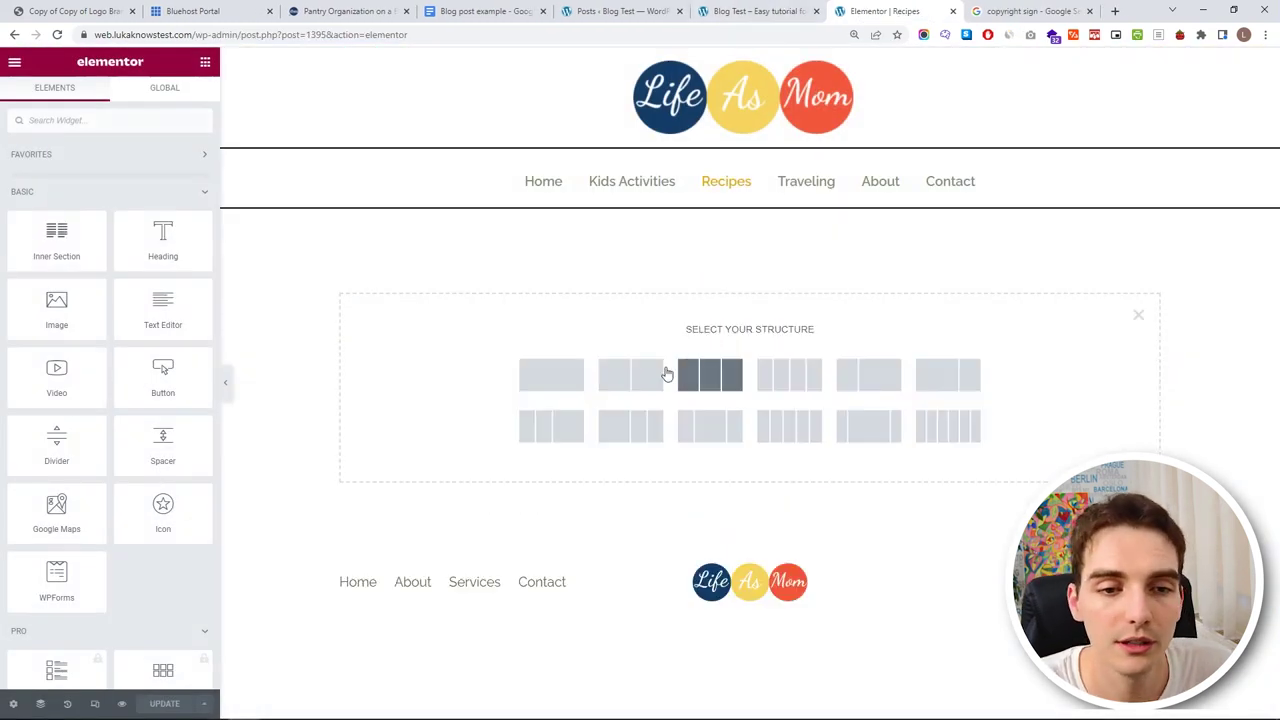
{"action": "left_click", "coordinate": [570, 382]}
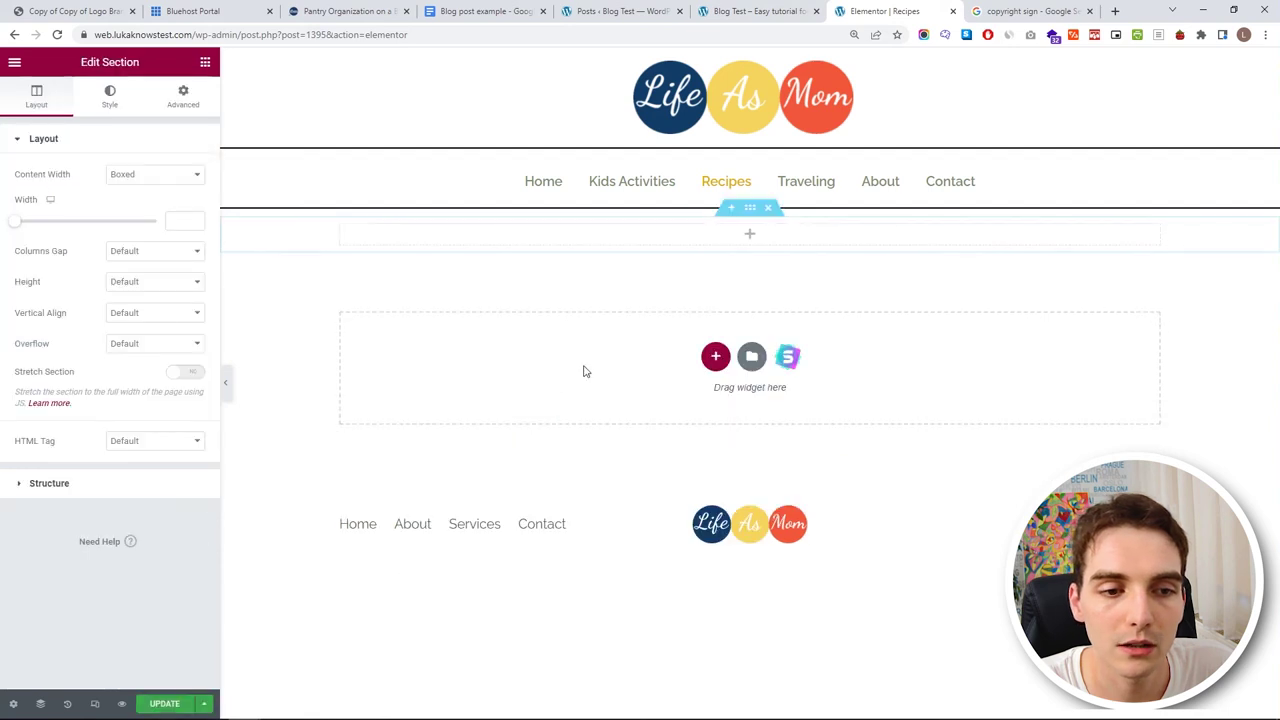
{"action": "left_click", "coordinate": [340, 226]}
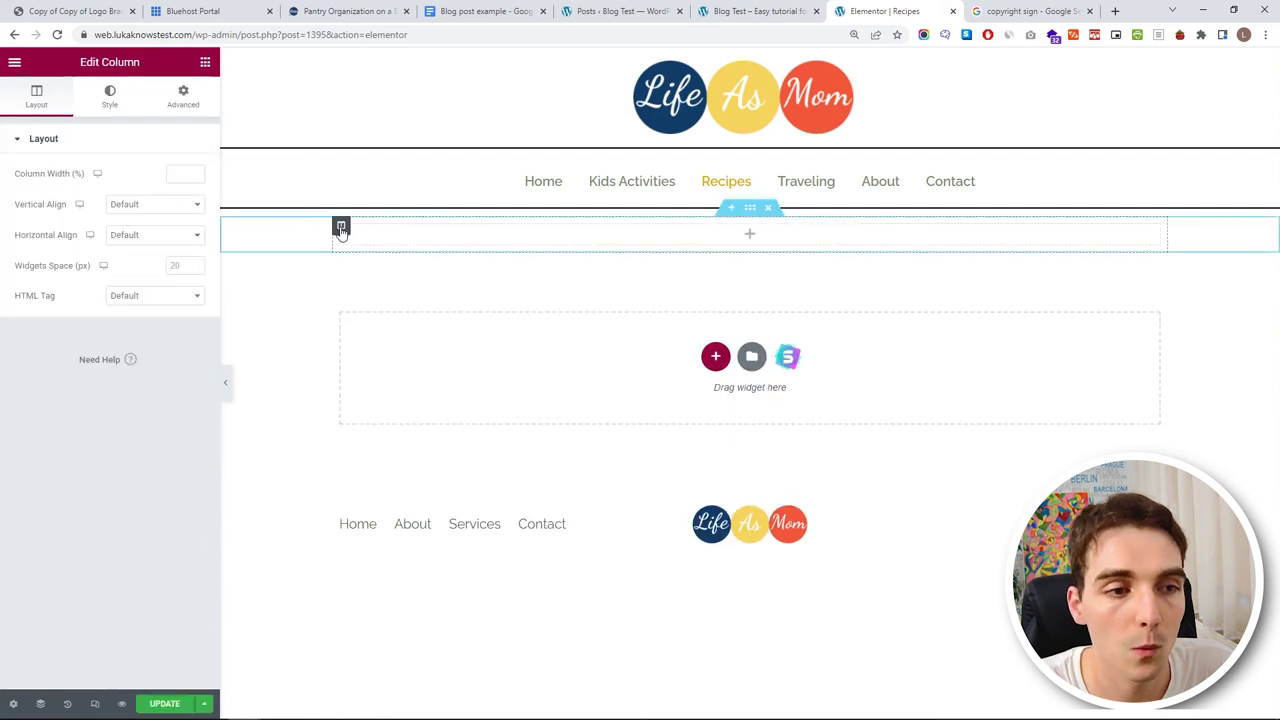
{"action": "left_click", "coordinate": [749, 208]}
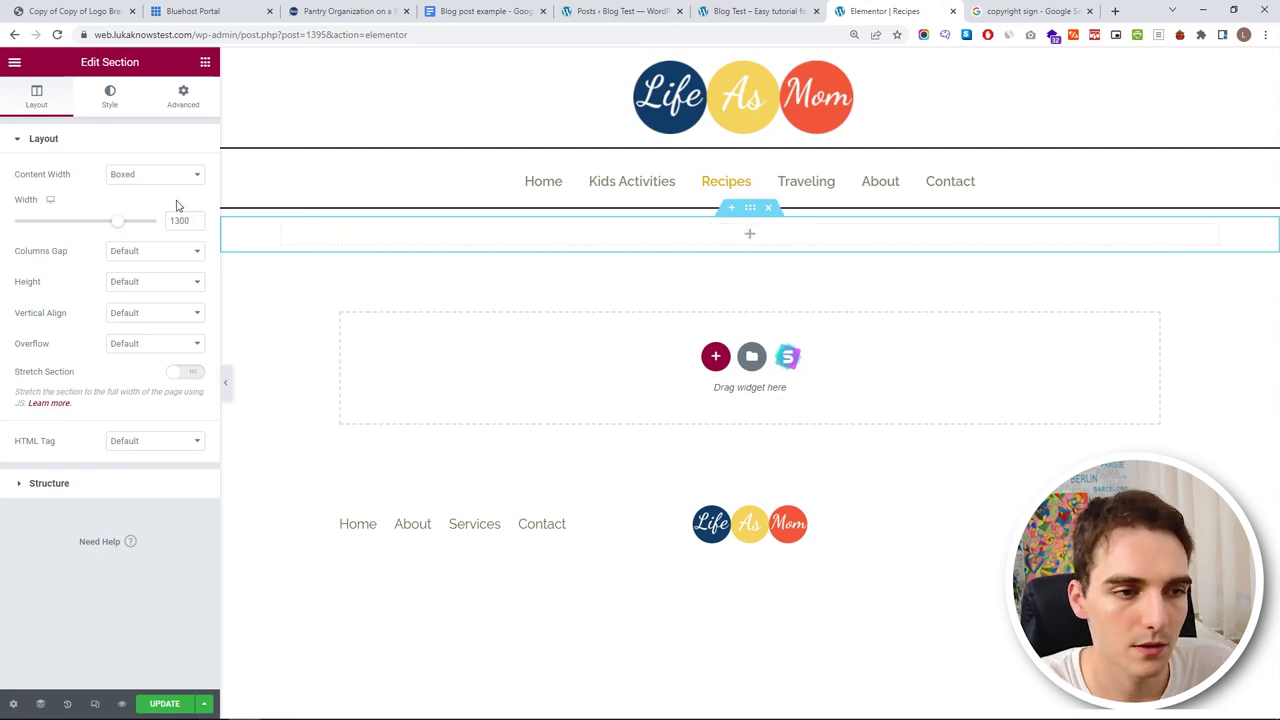
- Open the Home page in Elementor to locate the My Recipe Ideas heading, and search Recipes' widgets for 'im'
{"action": "left_click", "coordinate": [757, 11]}
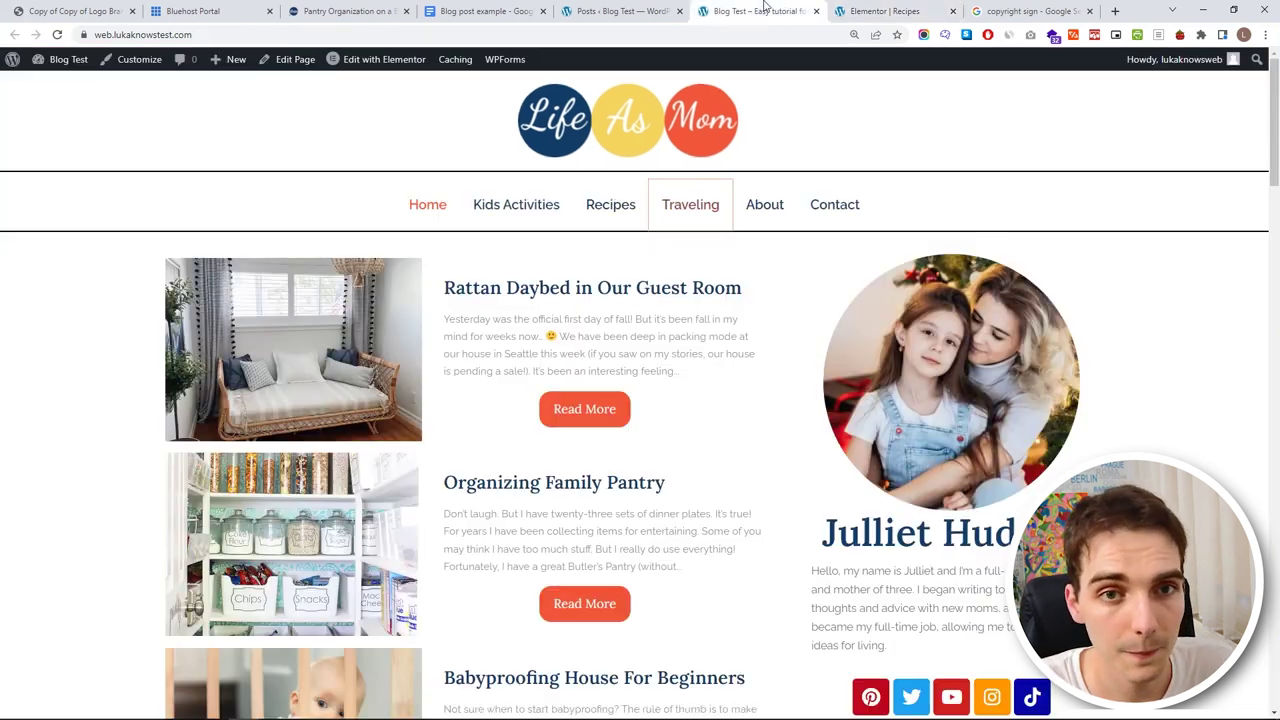
{"action": "scroll", "coordinate": [757, 192], "scroll_direction": "down", "scroll_amount": 15}
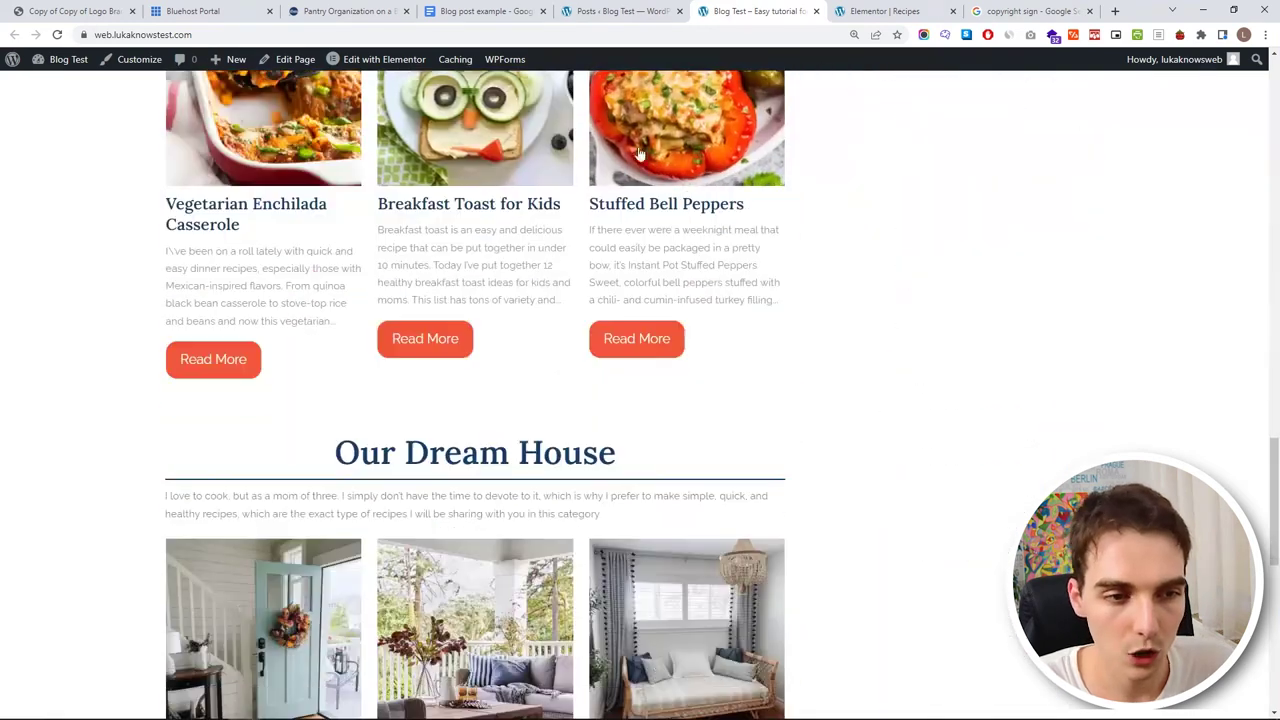
{"action": "scroll", "coordinate": [617, 331], "scroll_direction": "up", "scroll_amount": 3}
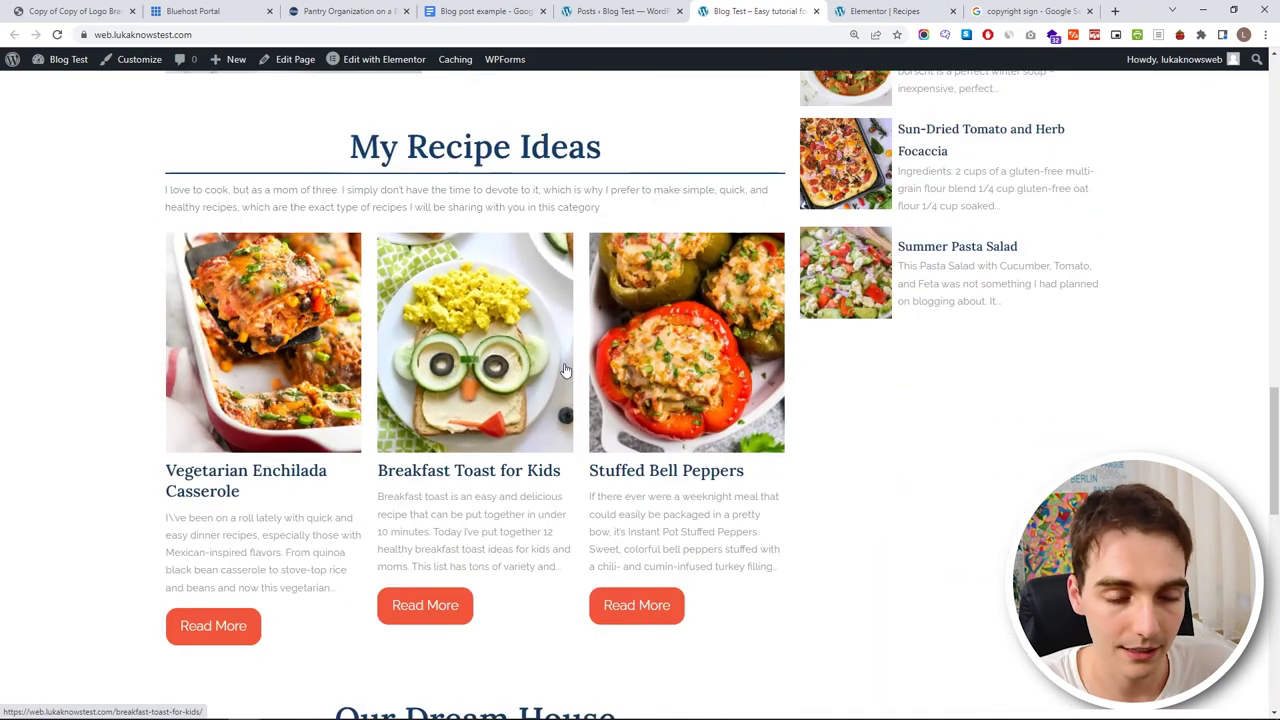
{"action": "left_click", "coordinate": [391, 64]}
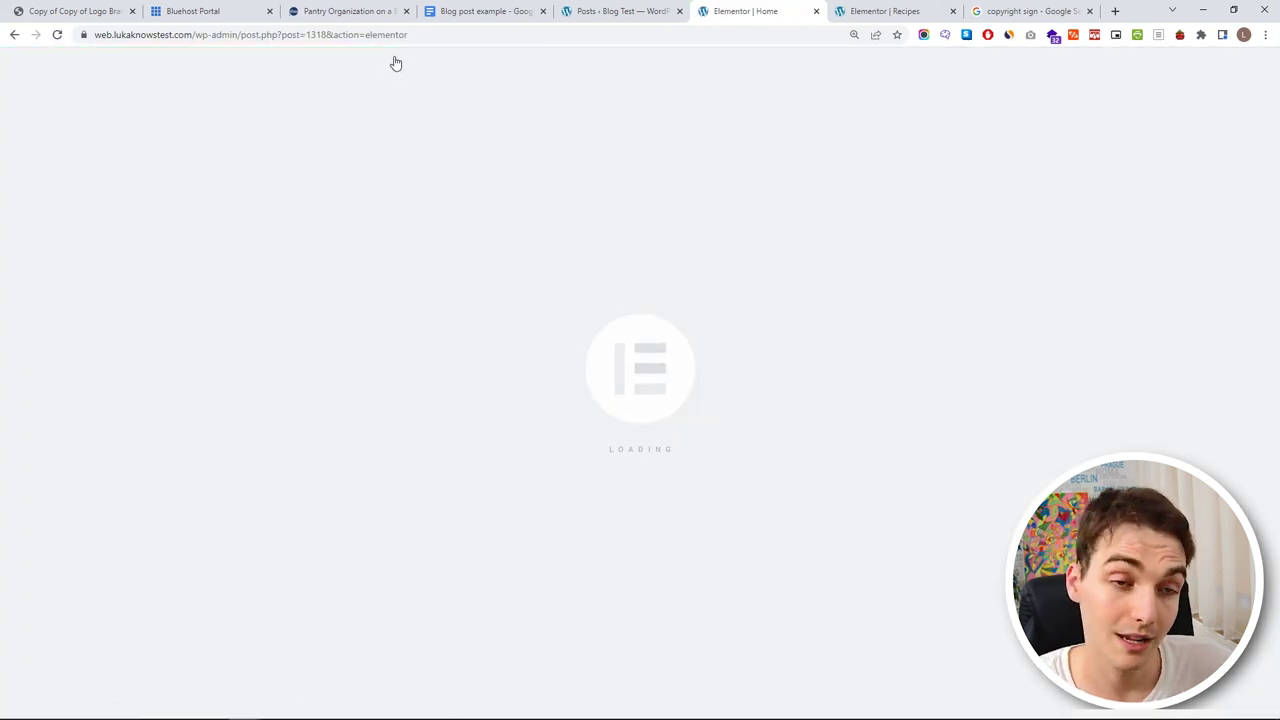
{"action": "scroll", "coordinate": [554, 257], "scroll_direction": "down", "scroll_amount": 9}
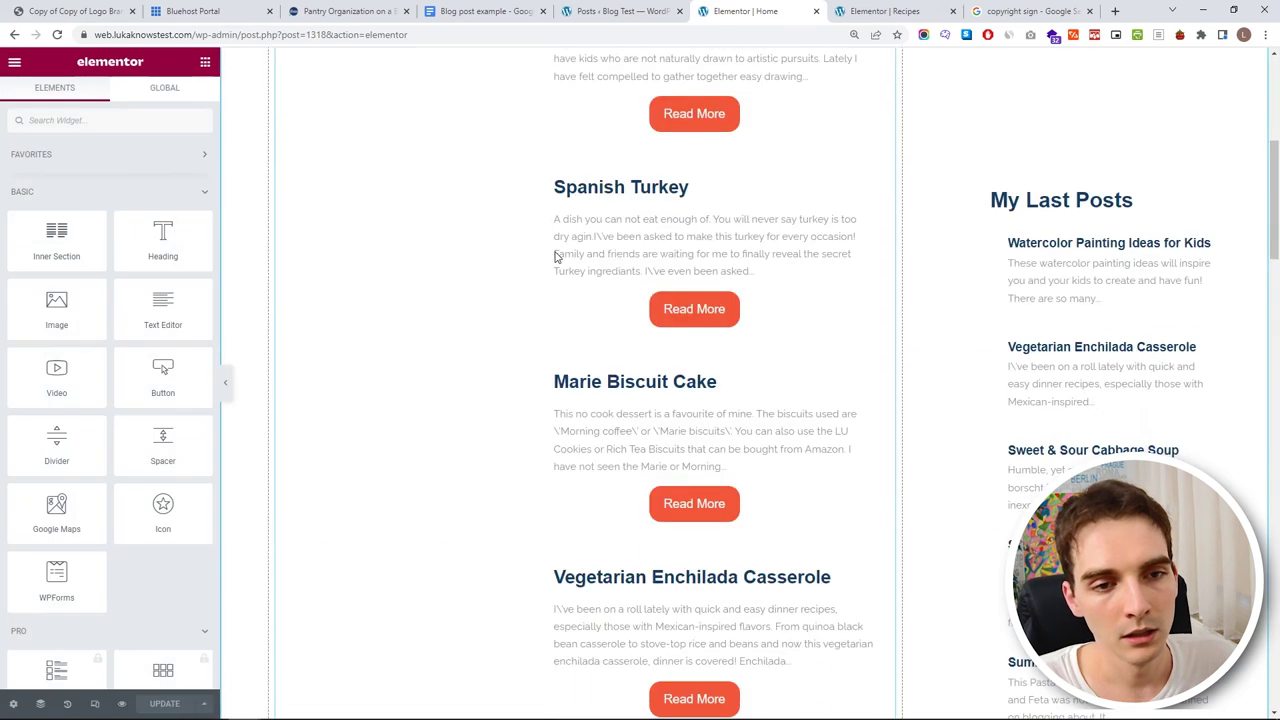
{"action": "scroll", "coordinate": [557, 258], "scroll_direction": "down", "scroll_amount": 8}
{"action": "scroll", "coordinate": [872, 300], "scroll_direction": "up", "scroll_amount": 2}
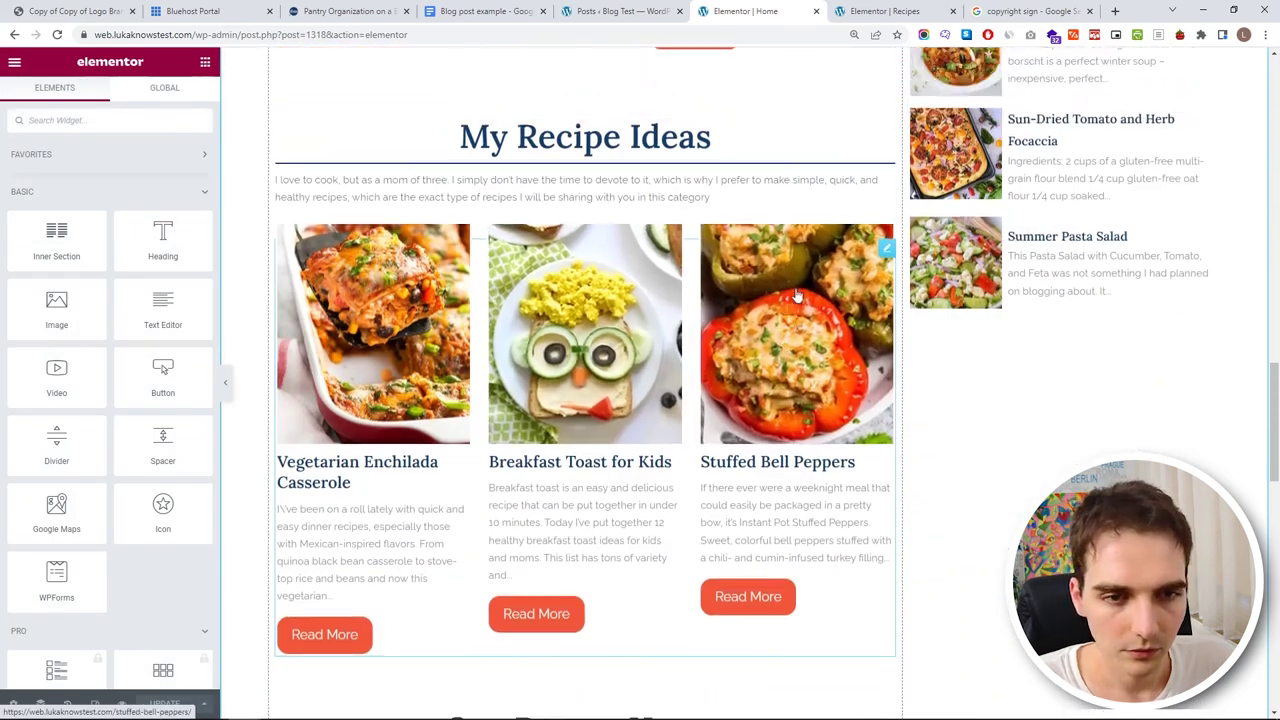
{"action": "left_click", "coordinate": [886, 143]}
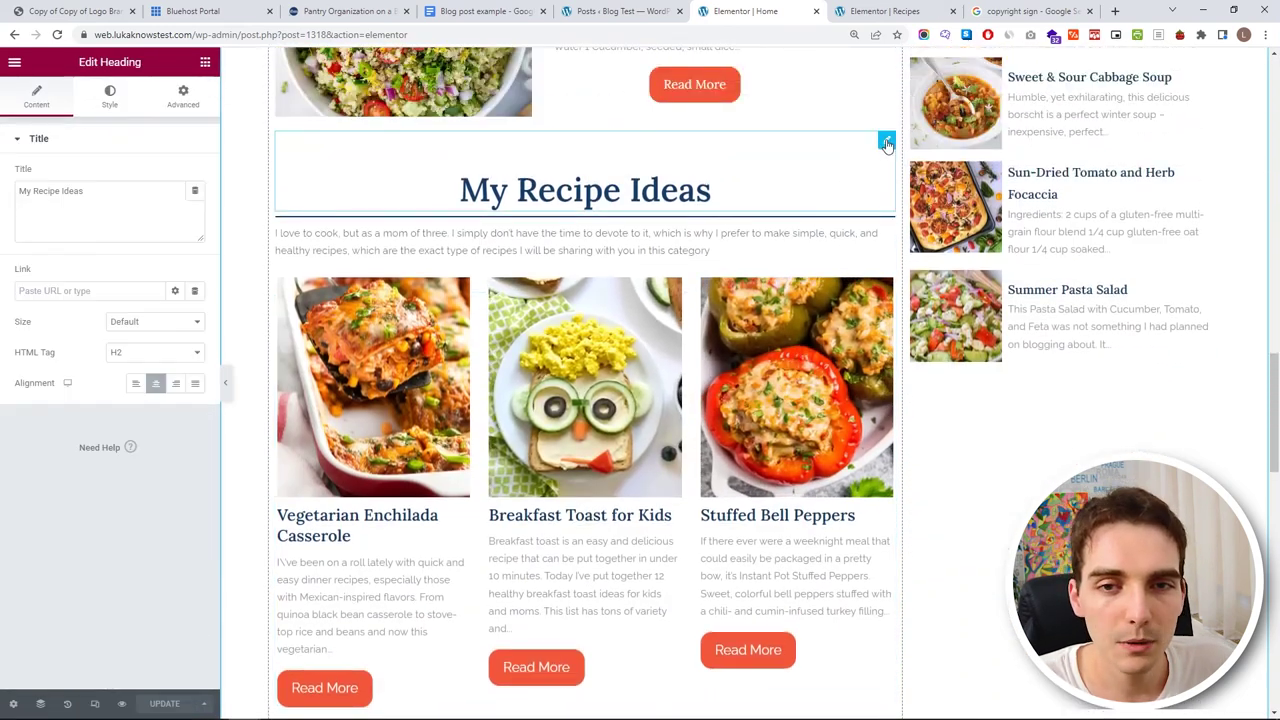
{"action": "left_click", "coordinate": [882, 11]}
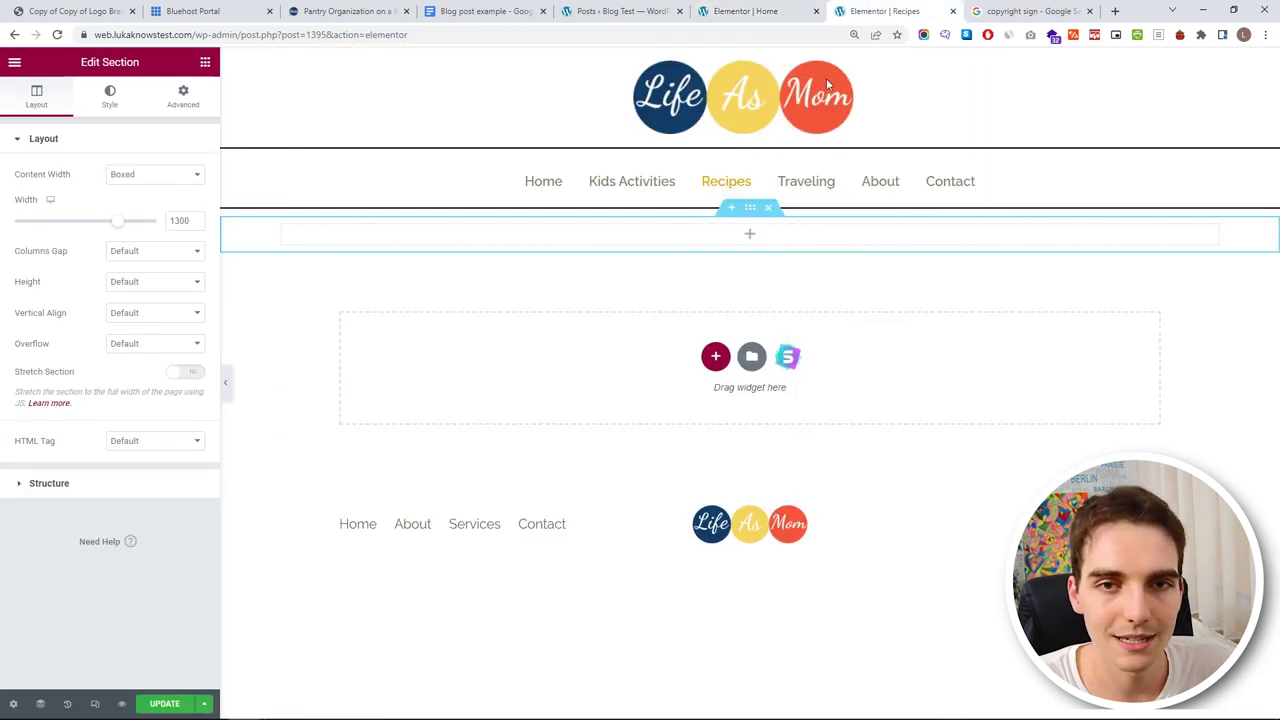
{"action": "left_click", "coordinate": [779, 242]}
{"action": "type", "text": "im"}
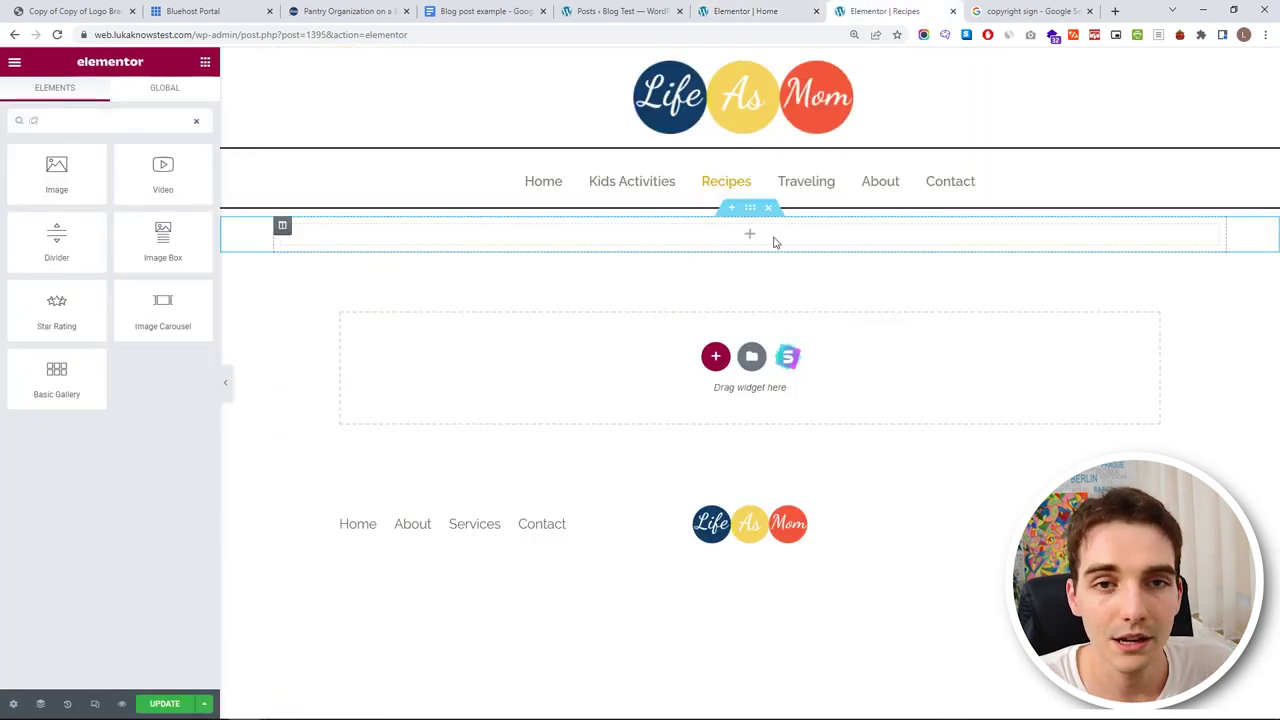
- Copy the My Recipe Ideas heading from Home and paste it into the Recipes column
{"action": "left_click", "coordinate": [745, 11]}
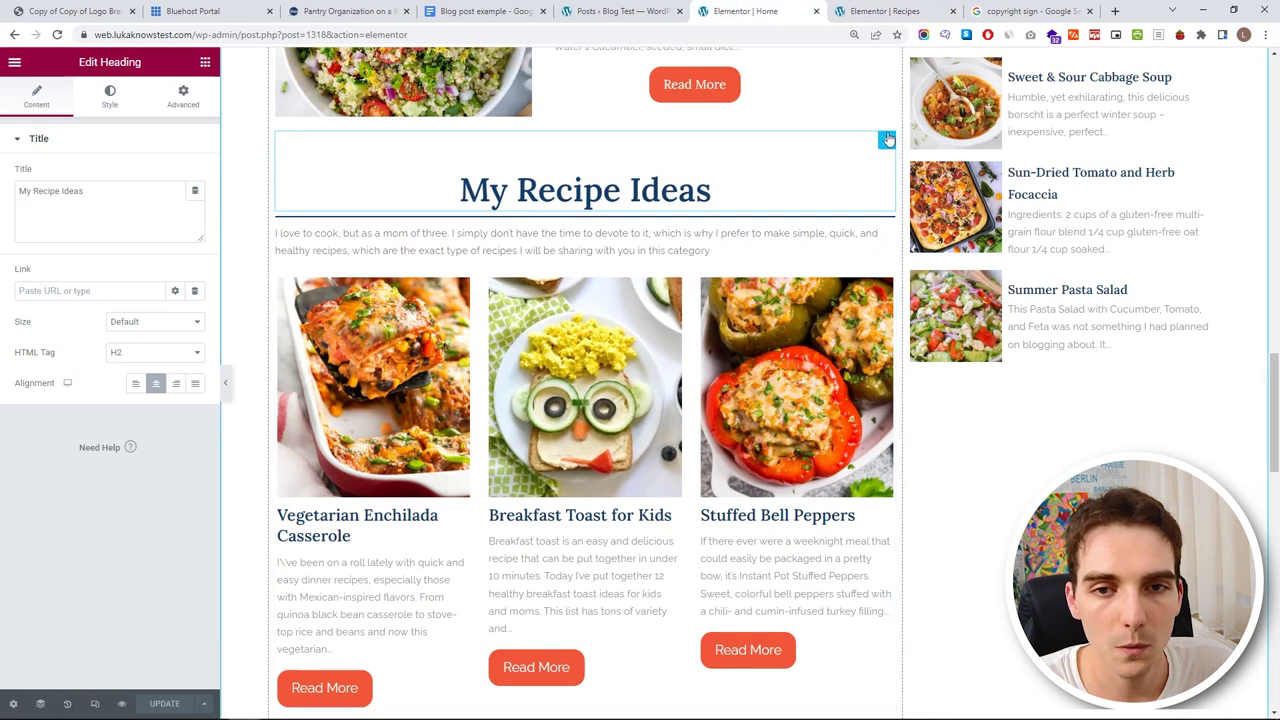
{"action": "right_click", "coordinate": [886, 140]}
{"action": "left_click", "coordinate": [931, 195]}
{"action": "left_click", "coordinate": [875, 11]}
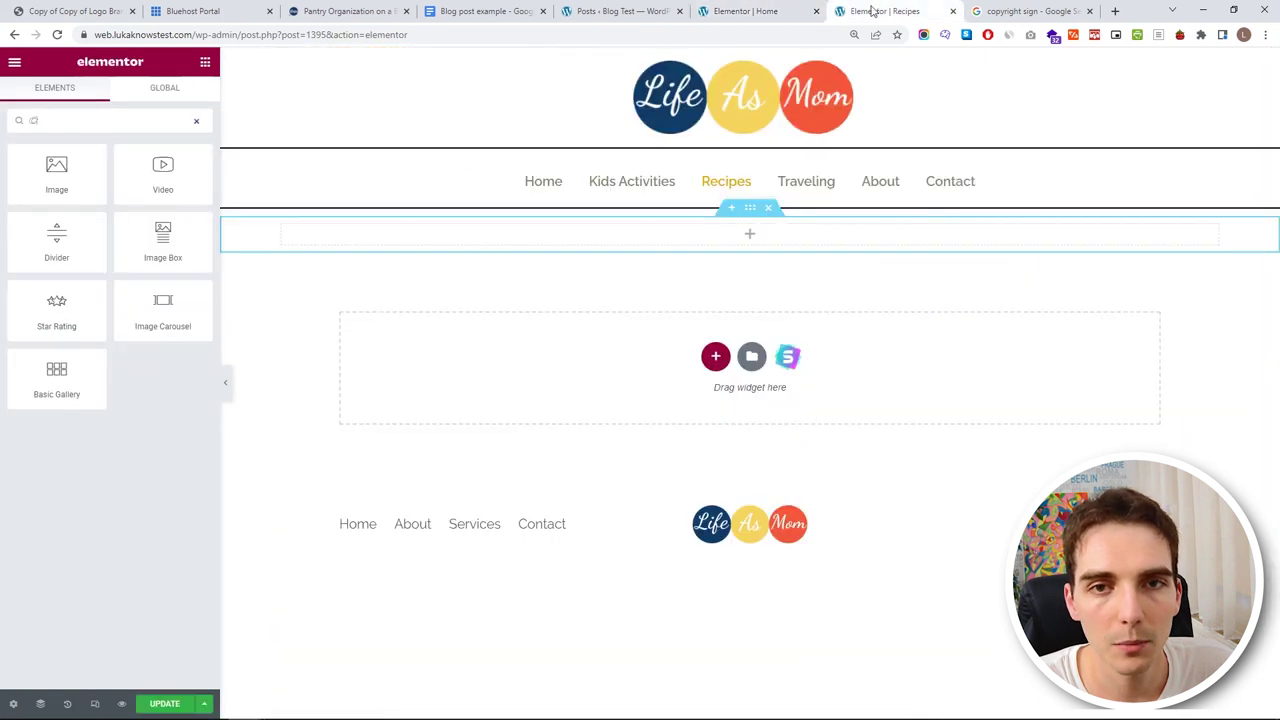
{"action": "right_click", "coordinate": [800, 243]}
{"action": "left_click", "coordinate": [854, 349]}
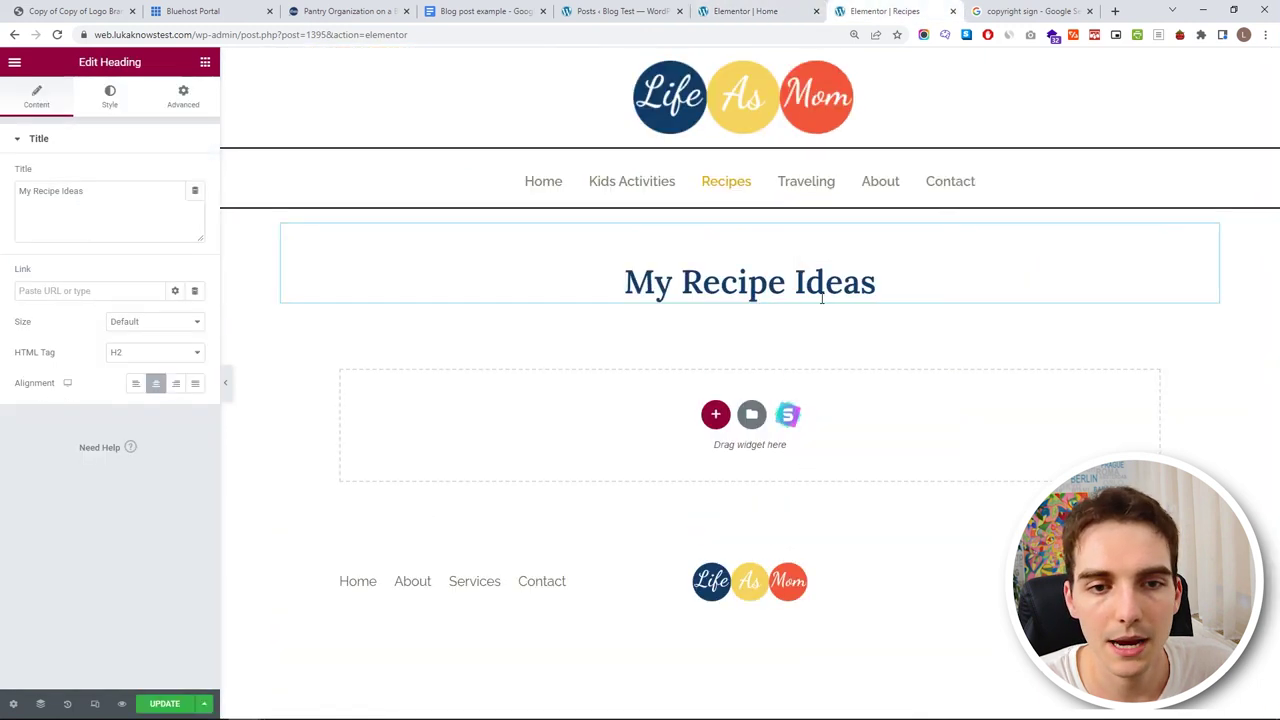
- Copy the divider from Home and paste it below the heading on Recipes
{"action": "left_click", "coordinate": [750, 11]}
{"action": "left_click", "coordinate": [40, 703]}
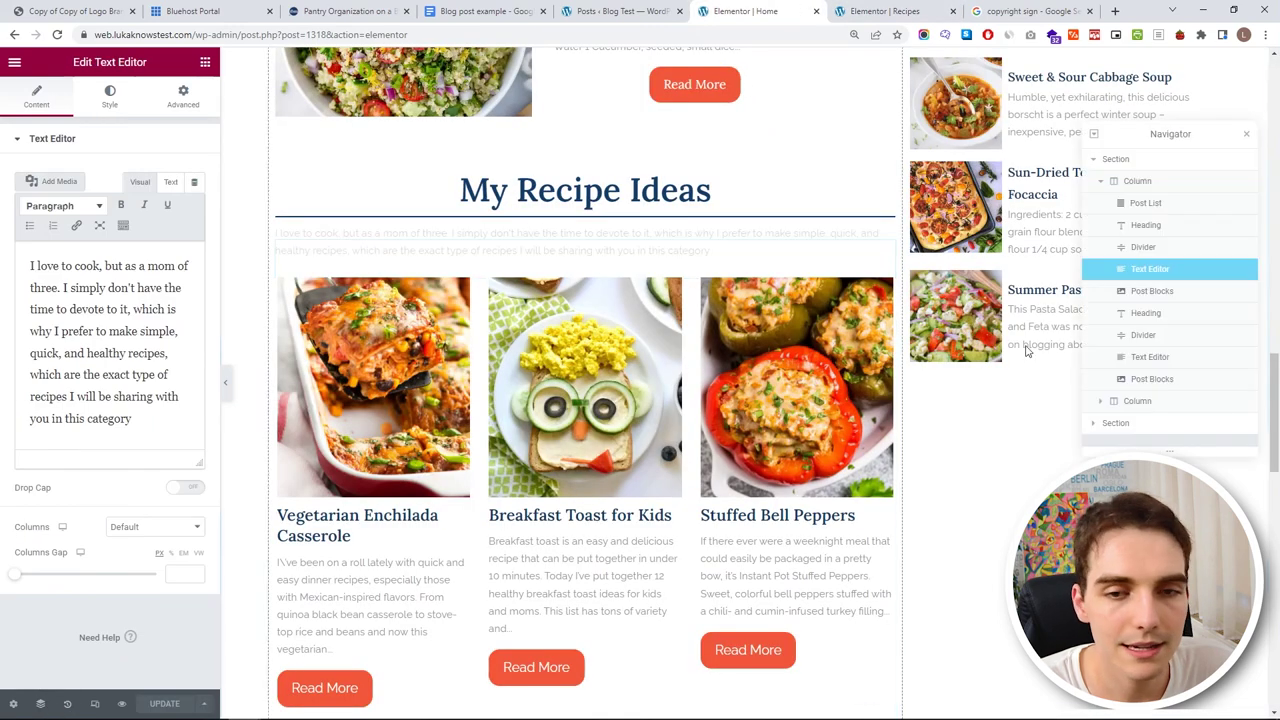
{"action": "left_click", "coordinate": [1152, 249]}
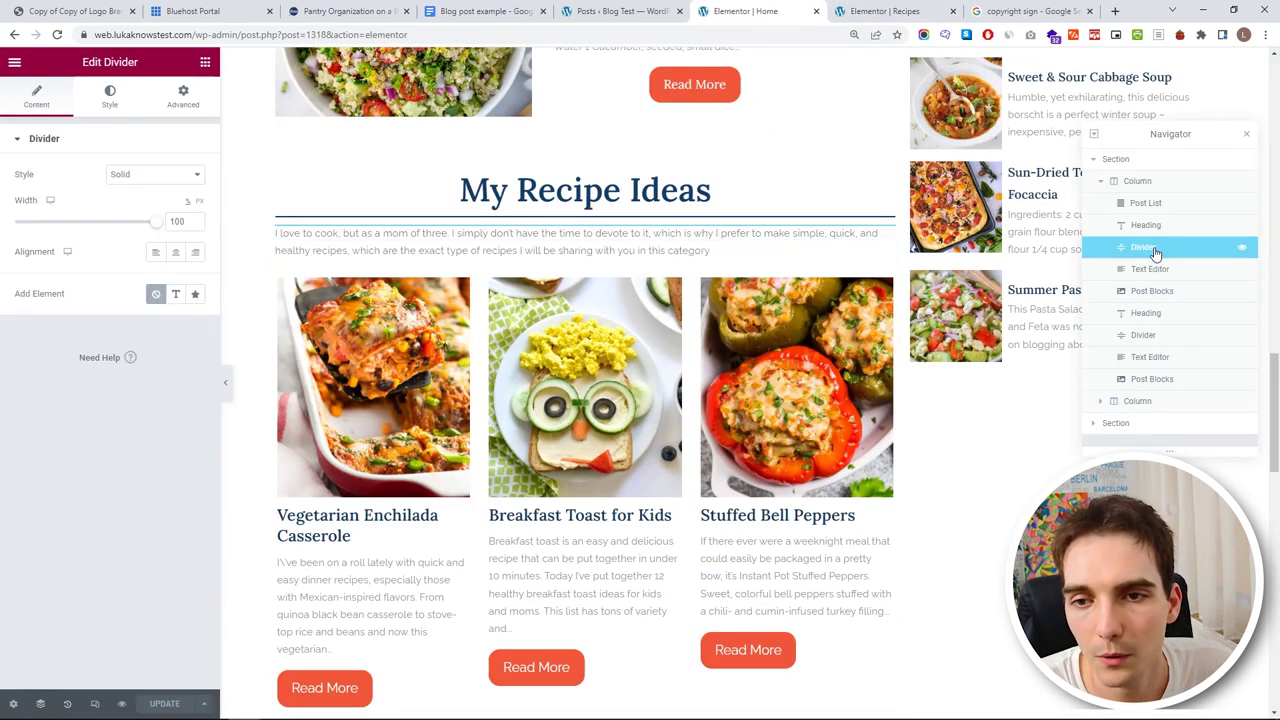
{"action": "right_click", "coordinate": [1150, 250]}
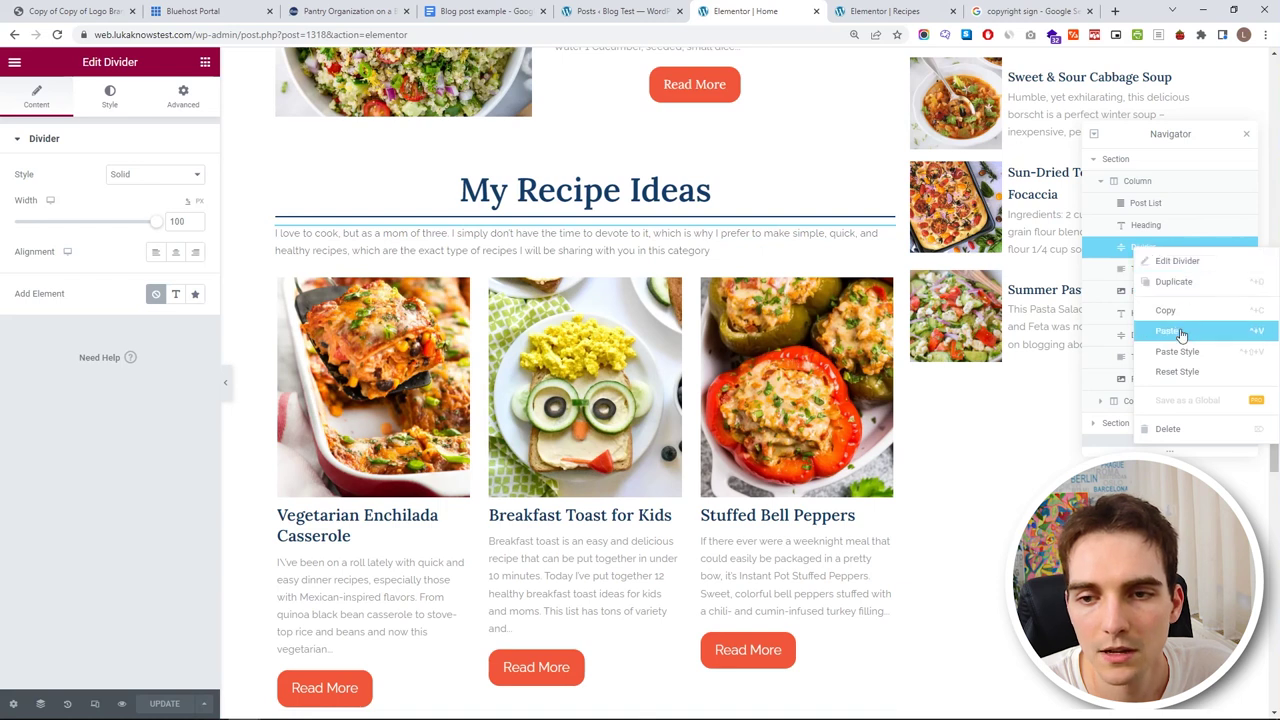
{"action": "left_click", "coordinate": [900, 11]}
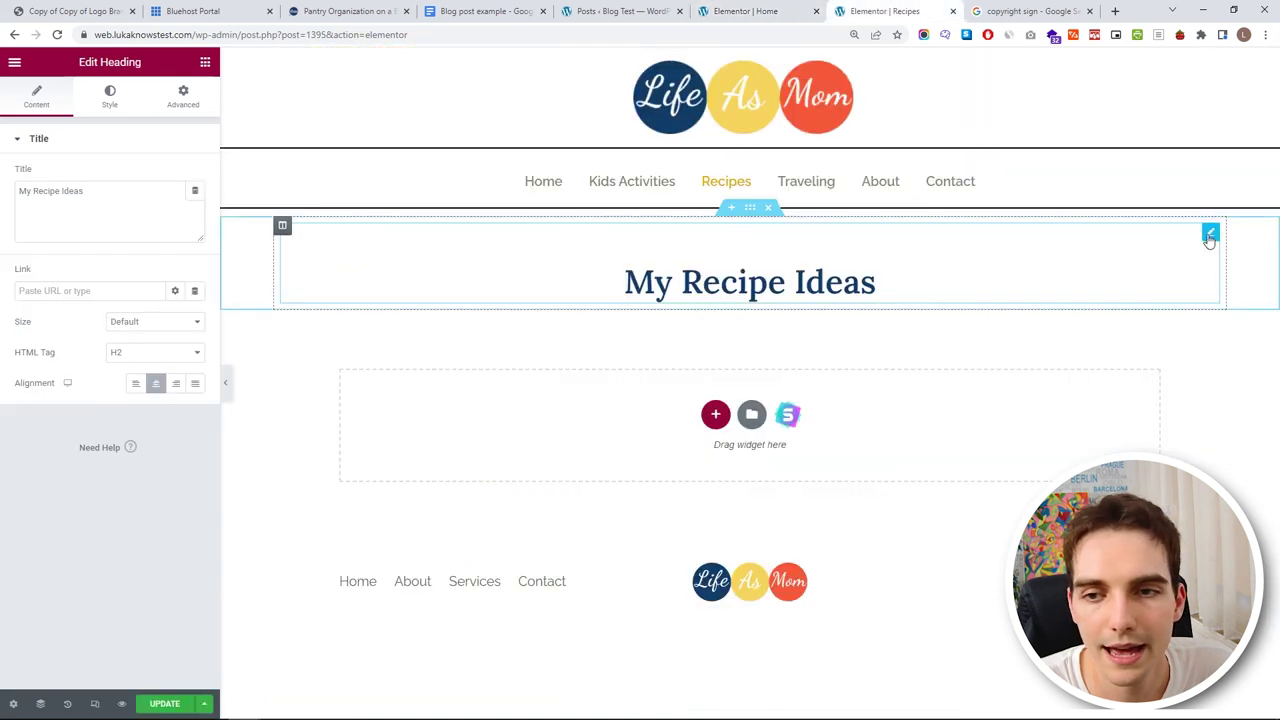
{"action": "right_click", "coordinate": [1210, 240]}
{"action": "left_click", "coordinate": [1211, 318]}
- Copy the intro text block from Home and paste it below the Recipes heading
{"action": "left_click", "coordinate": [745, 11]}
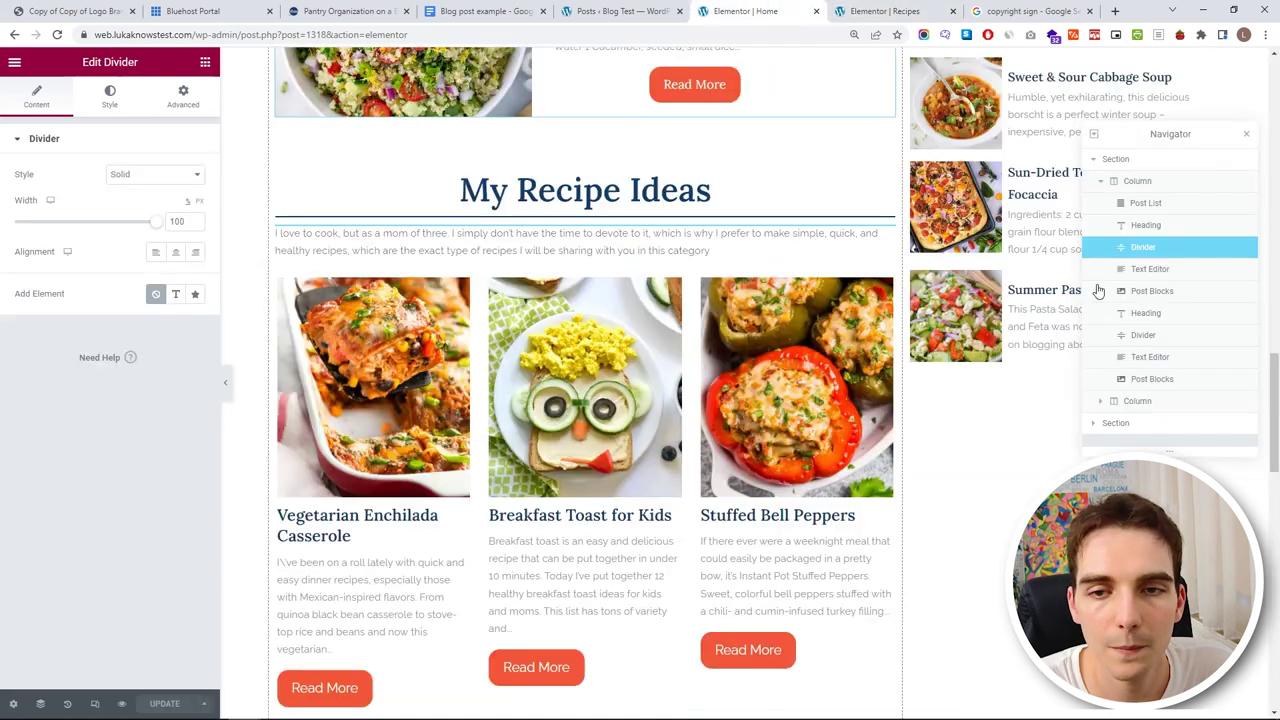
{"action": "left_click", "coordinate": [1155, 269]}
{"action": "right_click", "coordinate": [1155, 270]}
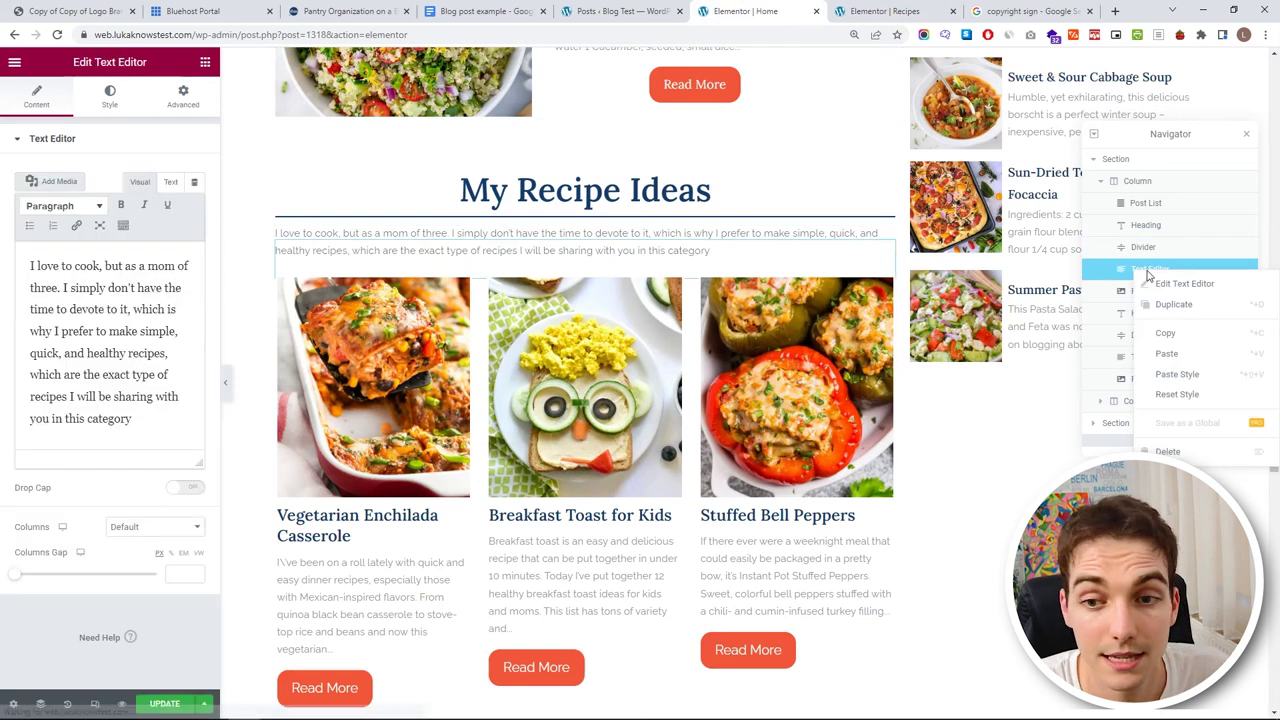
{"action": "left_click", "coordinate": [1190, 333]}
{"action": "left_click", "coordinate": [885, 11]}
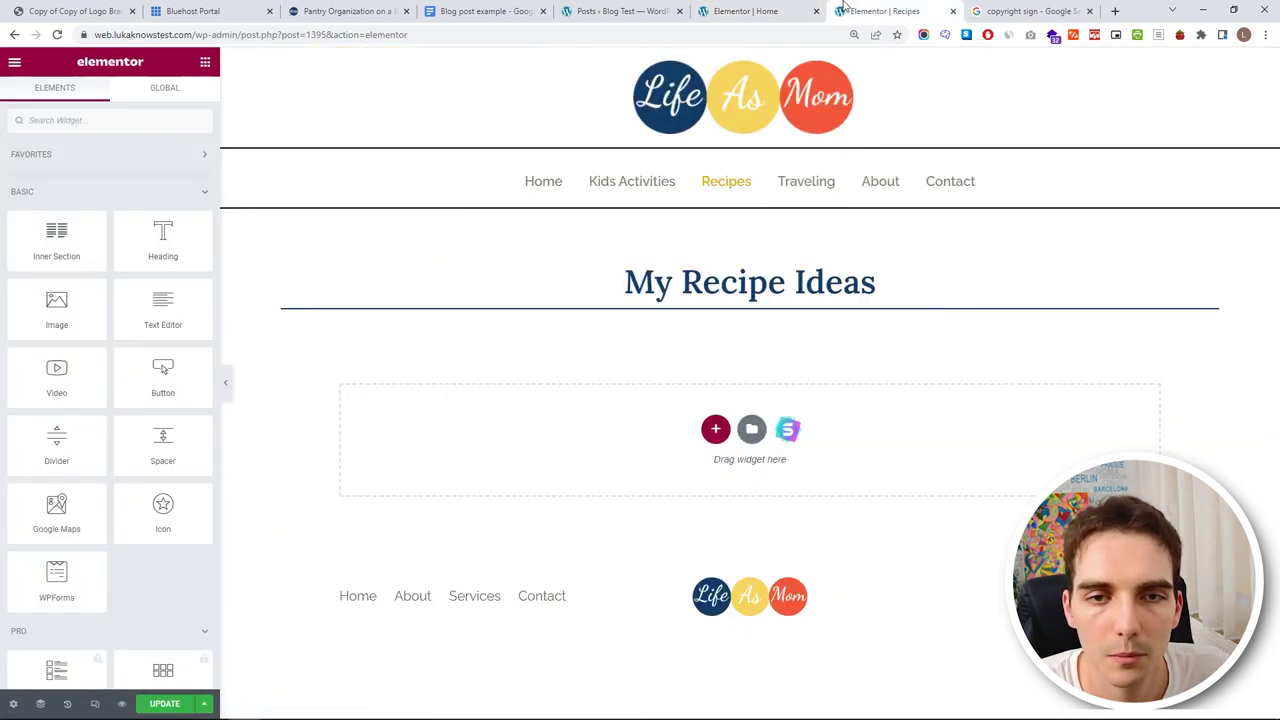
{"action": "left_click", "coordinate": [1209, 234]}
{"action": "right_click", "coordinate": [1209, 236]}
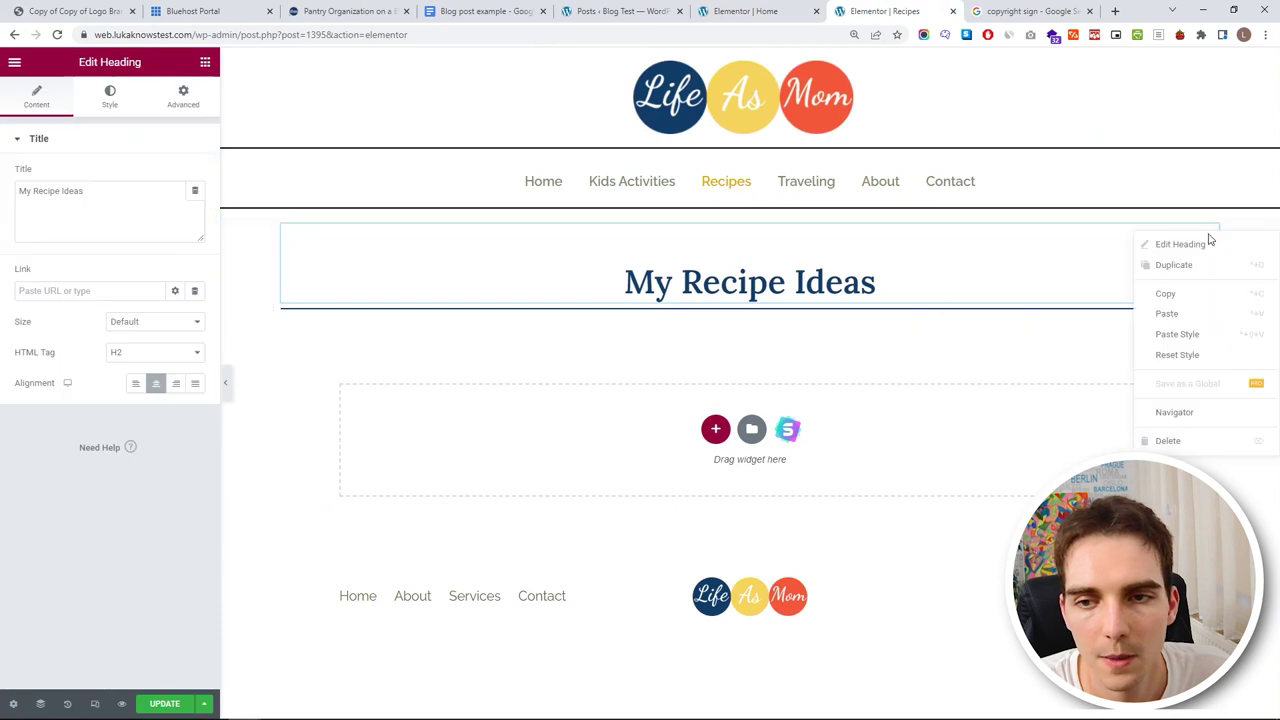
{"action": "left_click", "coordinate": [1212, 320]}
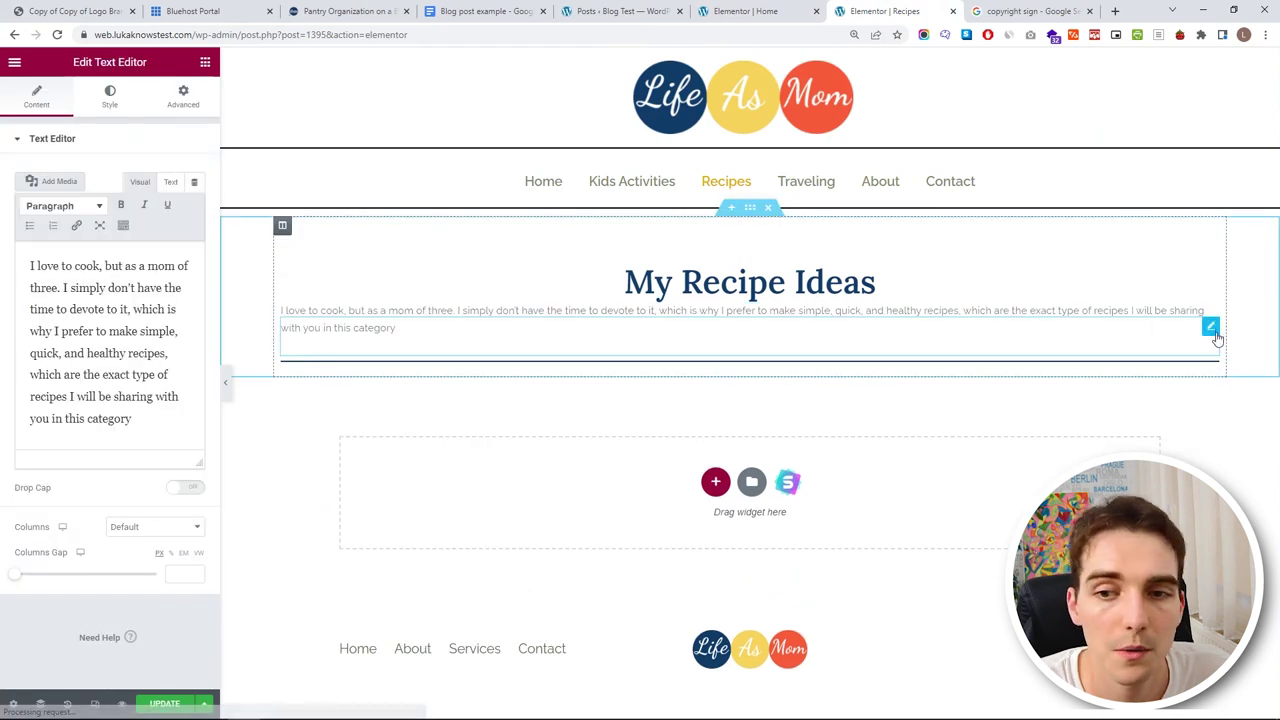